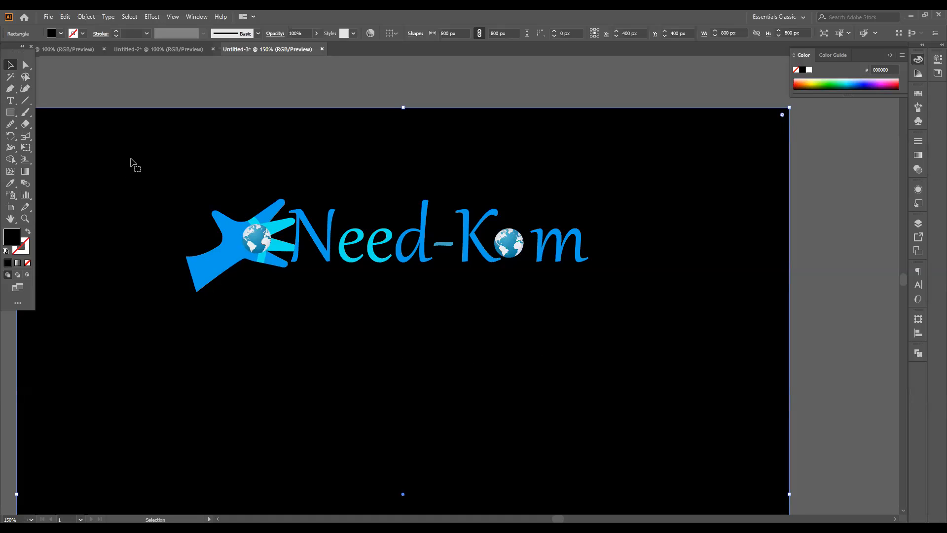
- Ungroup the blue horizontal Need-Kom logo in the Untitled-3 document
{"action": "left_click", "coordinate": [166, 50]}
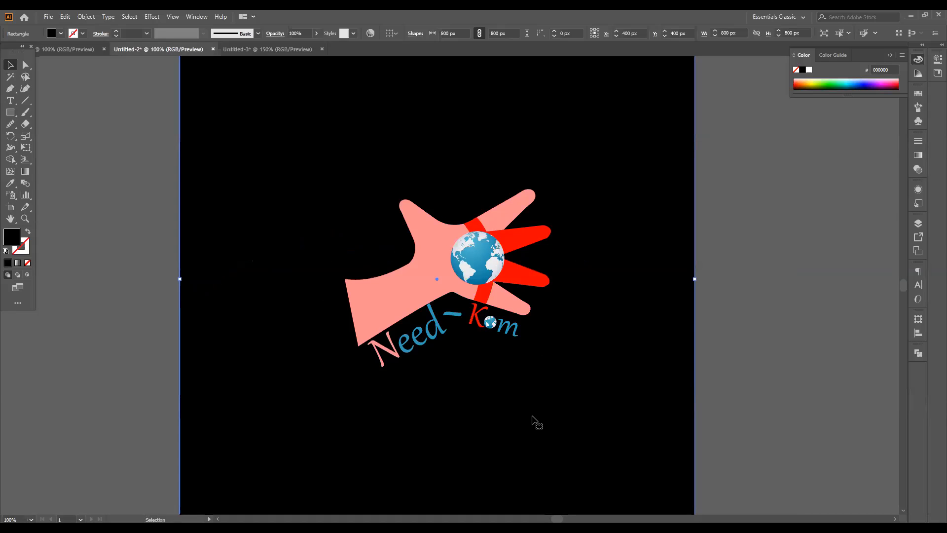
{"action": "left_click", "coordinate": [244, 48]}
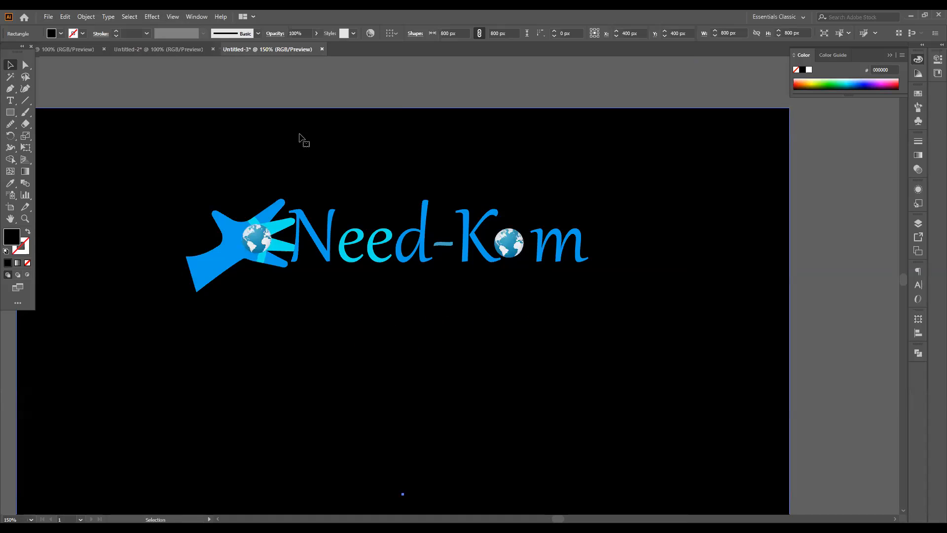
{"action": "left_click", "coordinate": [271, 240]}
{"action": "right_click", "coordinate": [264, 260]}
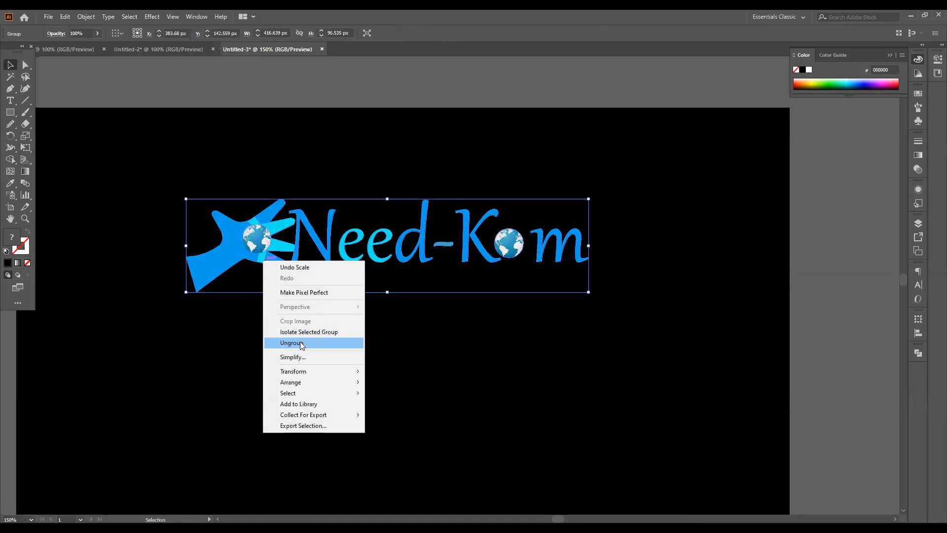
{"action": "left_click", "coordinate": [291, 342]}
- Scale the blue hand with its globe down to about 93 by 78 px and nudge it toward the lettering
{"action": "left_click", "coordinate": [286, 265]}
{"action": "left_click_drag", "start_coordinate": [299, 293], "coordinate": [290, 285]}
{"action": "key", "text": "Right"}
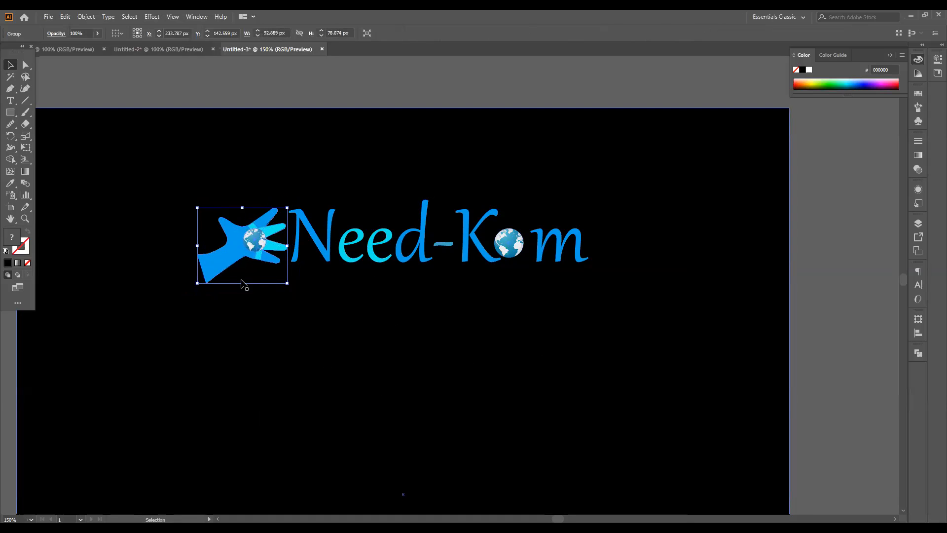
{"action": "scroll", "coordinate": [241, 281], "scroll_direction": "up", "scroll_amount": 2}
{"action": "left_click", "coordinate": [272, 346]}
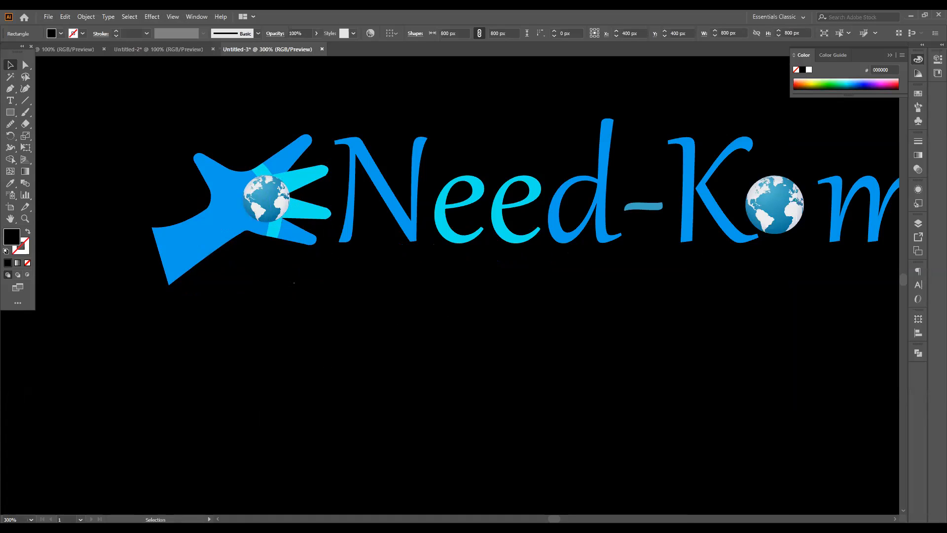
{"action": "scroll", "coordinate": [282, 275], "scroll_direction": "down", "scroll_amount": 2}
{"action": "scroll", "coordinate": [289, 277], "scroll_direction": "down", "scroll_amount": 1}
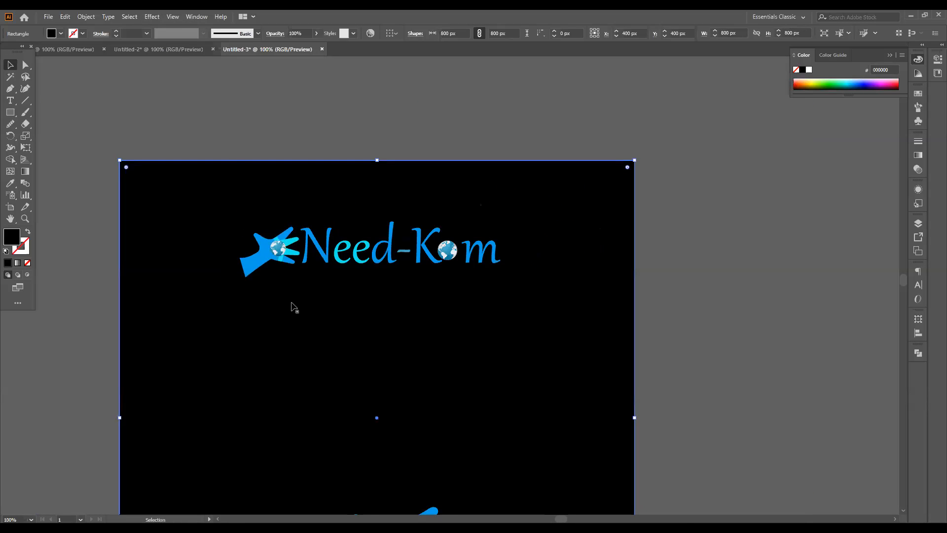
{"action": "left_click", "coordinate": [177, 49]}
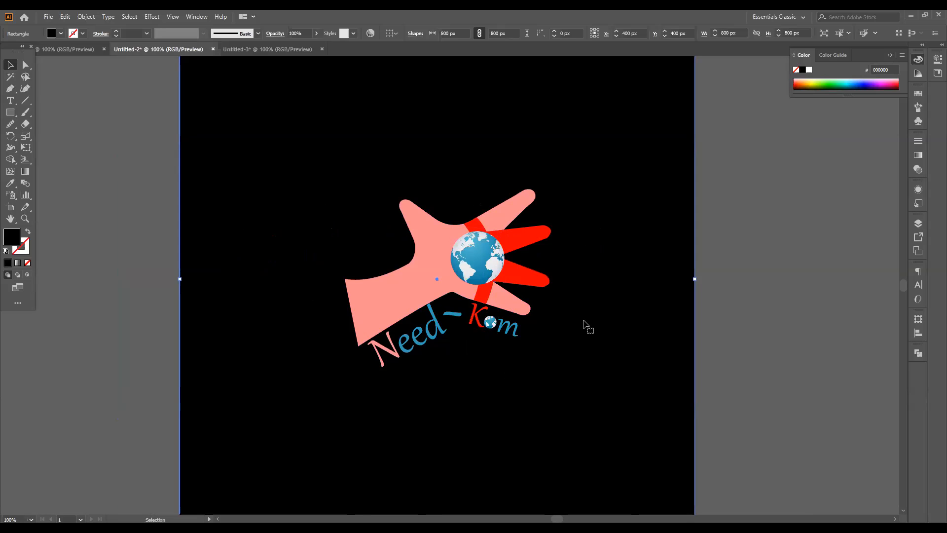
{"action": "left_click", "coordinate": [256, 50]}
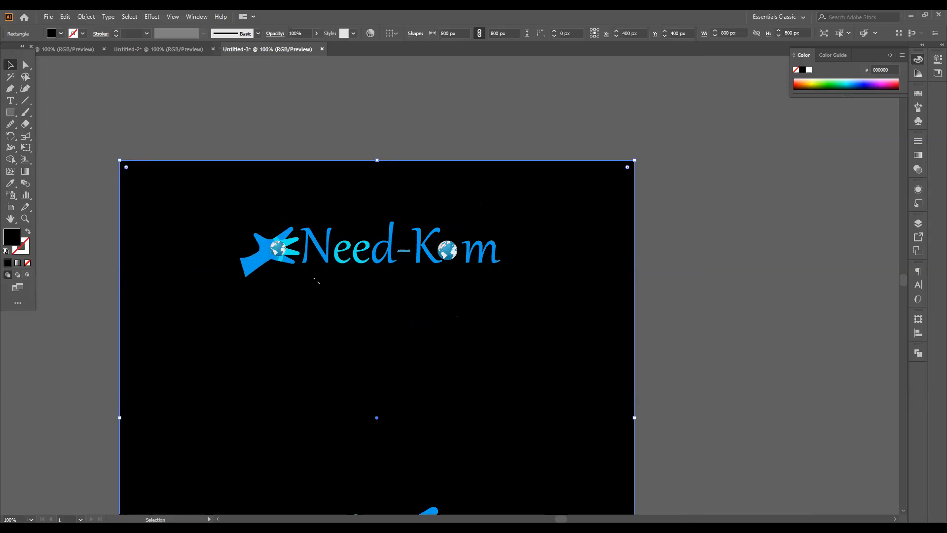
- Ungroup the pink hand Need-Kom logo in the Untitled-2 document
{"action": "left_click", "coordinate": [183, 51]}
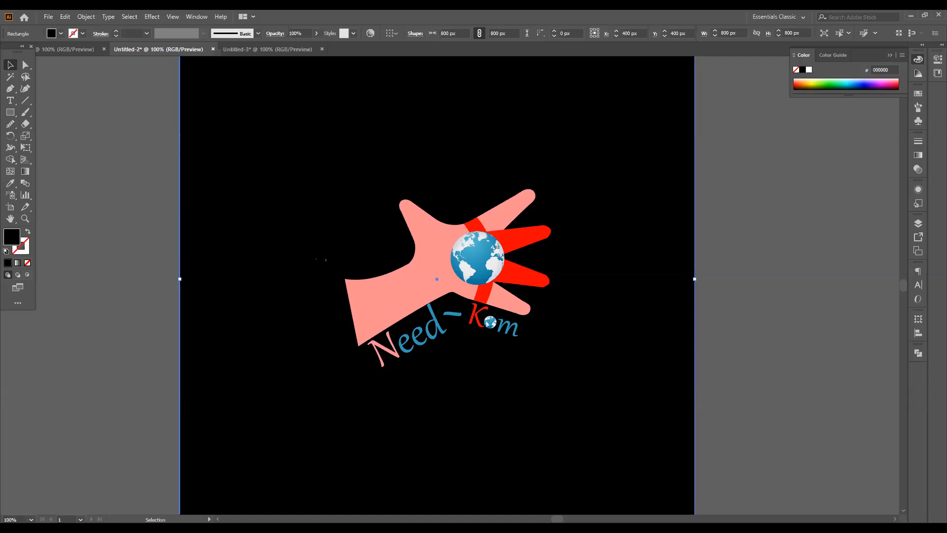
{"action": "left_click_drag", "start_coordinate": [452, 257], "coordinate": [355, 217]}
{"action": "left_click", "coordinate": [431, 238]}
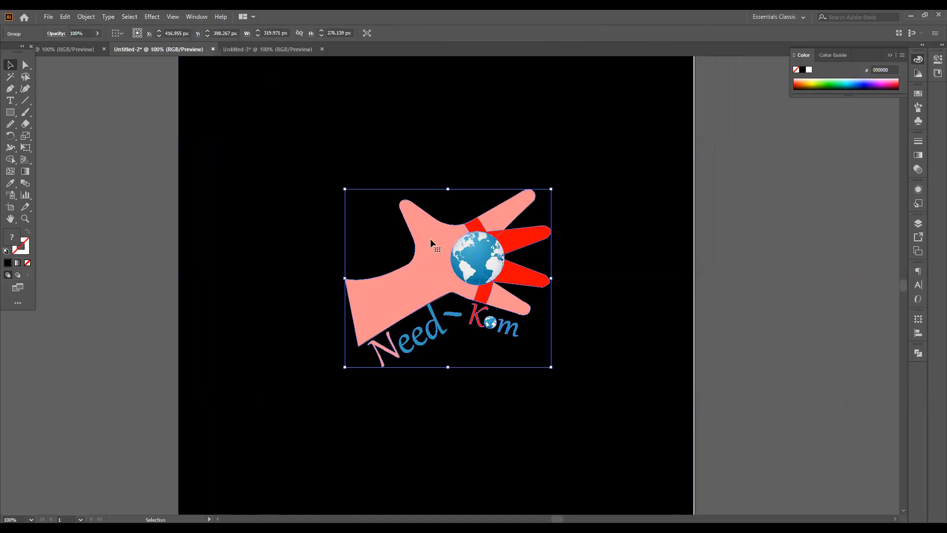
{"action": "right_click", "coordinate": [430, 239]}
{"action": "left_click", "coordinate": [506, 312]}
- Delete the pink and red hand with its large globe, keeping only the curved Need-Kom lettering
{"action": "left_click", "coordinate": [478, 240]}
{"action": "mouse_move", "coordinate": [476, 241]}
{"action": "left_mouse_down"}
{"action": "mouse_move", "coordinate": [318, 232]}
{"action": "mouse_move", "coordinate": [474, 238]}
{"action": "left_mouse_up"}
{"action": "key", "text": "a"}
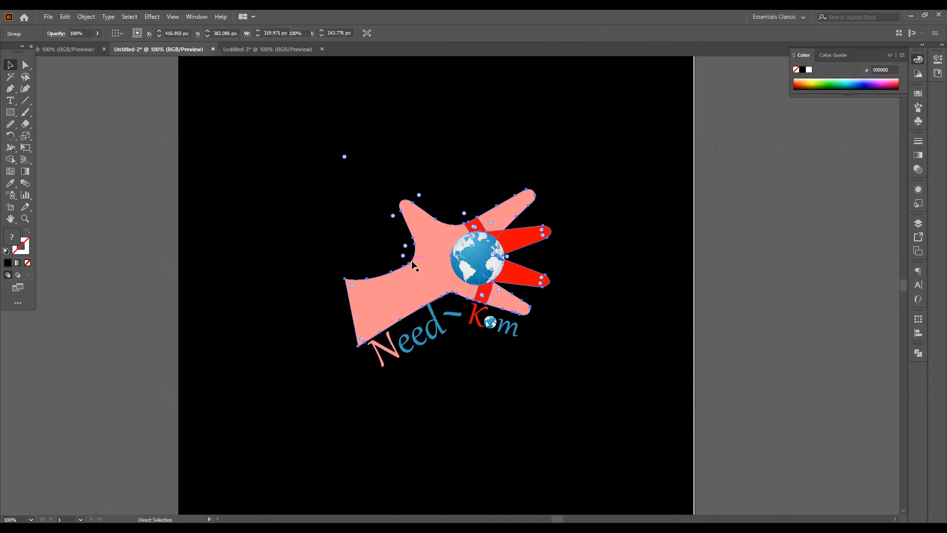
{"action": "key", "text": "Delete"}
{"action": "key", "text": "v"}
{"action": "scroll", "coordinate": [467, 295], "scroll_direction": "down", "scroll_amount": 2}
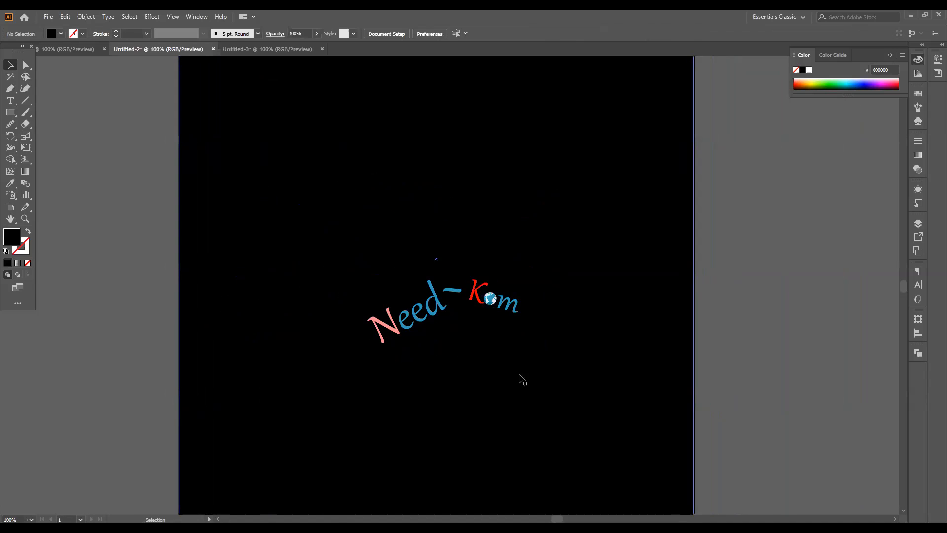
{"action": "scroll", "coordinate": [457, 359], "scroll_direction": "up", "scroll_amount": 2}
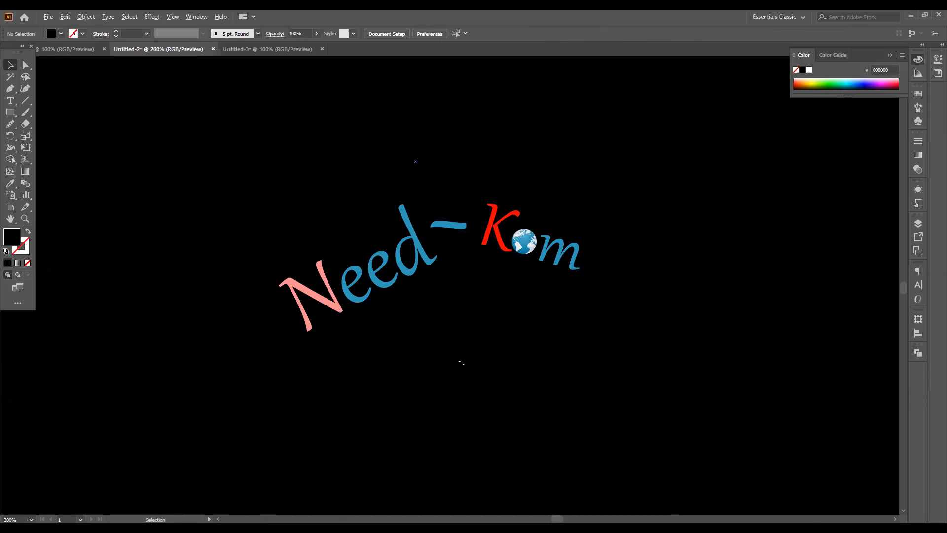
{"action": "scroll", "coordinate": [461, 362], "scroll_direction": "down", "scroll_amount": 1}
- Delete the blue hand with its globe from the logo in Untitled-3, keeping only the Need-Kom lettering
{"action": "left_click", "coordinate": [296, 50]}
{"action": "left_click", "coordinate": [349, 194]}
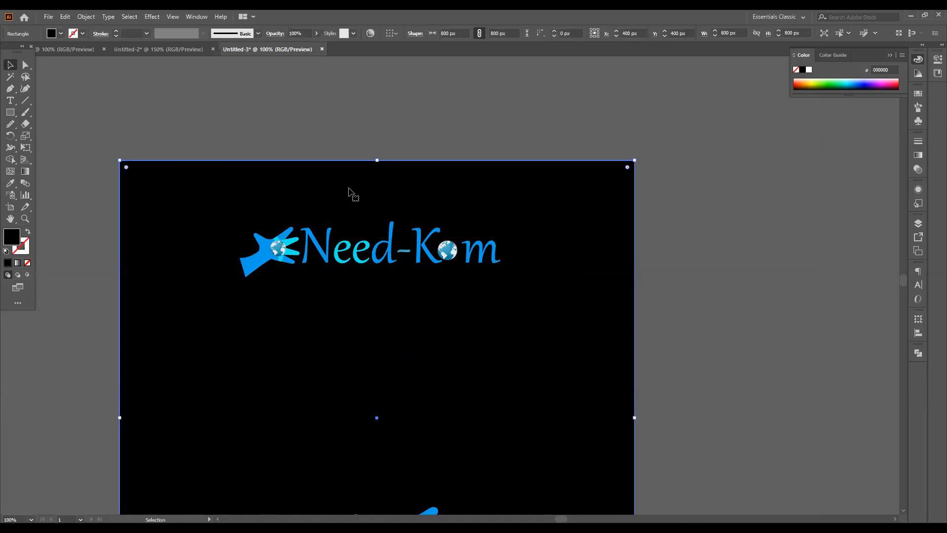
{"action": "left_click", "coordinate": [286, 254]}
{"action": "key", "text": "a"}
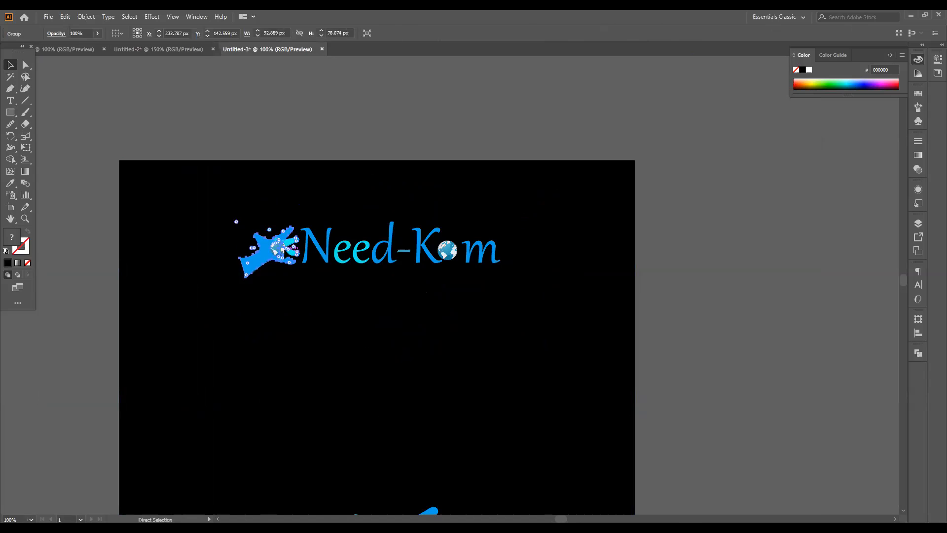
{"action": "key", "text": "Delete"}
{"action": "key", "text": "v"}
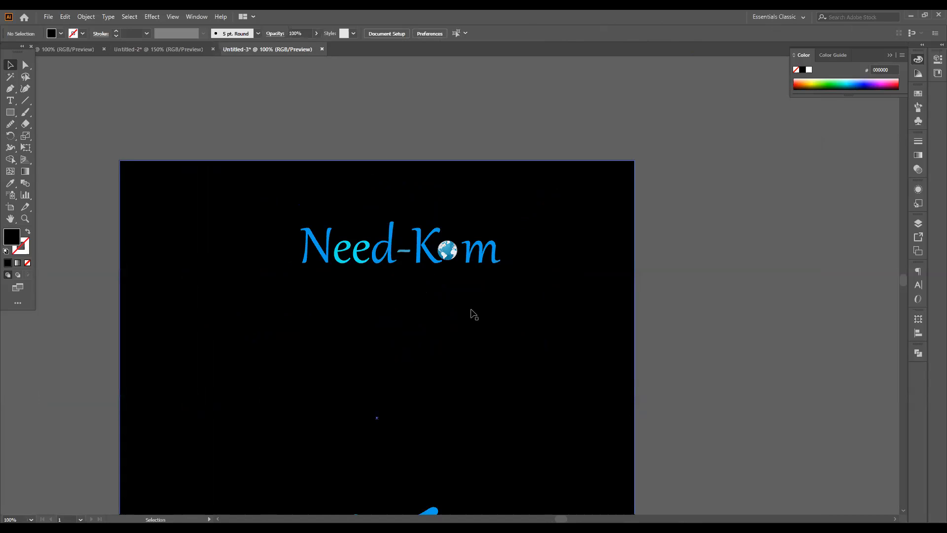
- Move the letter m left against the globe that replaces the o, and nudge that globe slightly down and right
{"action": "key", "text": "ctrl+="}
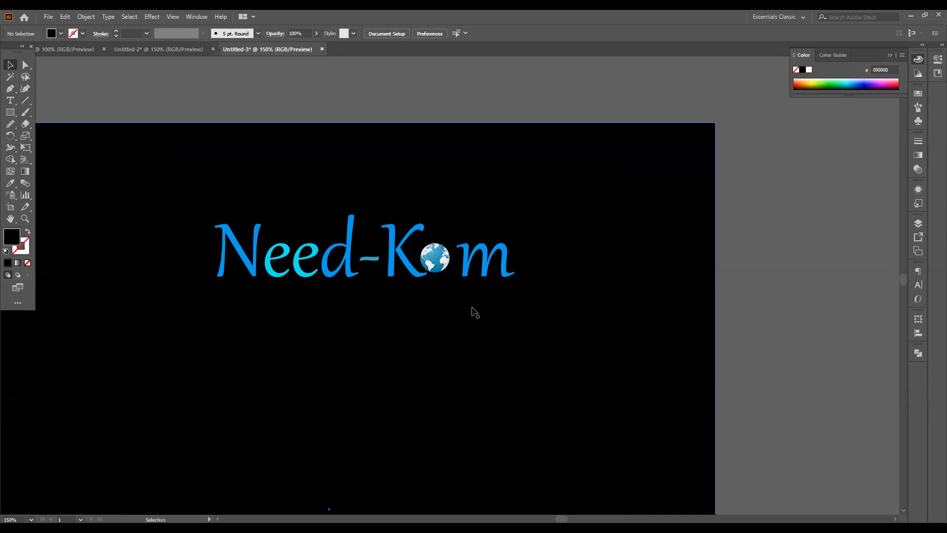
{"action": "left_click", "coordinate": [495, 271]}
{"action": "key", "text": "Left"}
{"action": "key", "text": "Left"}
{"action": "key", "text": "Left"}
{"action": "key", "text": "Left"}
{"action": "key", "text": "Left"}
{"action": "key", "text": "Left"}
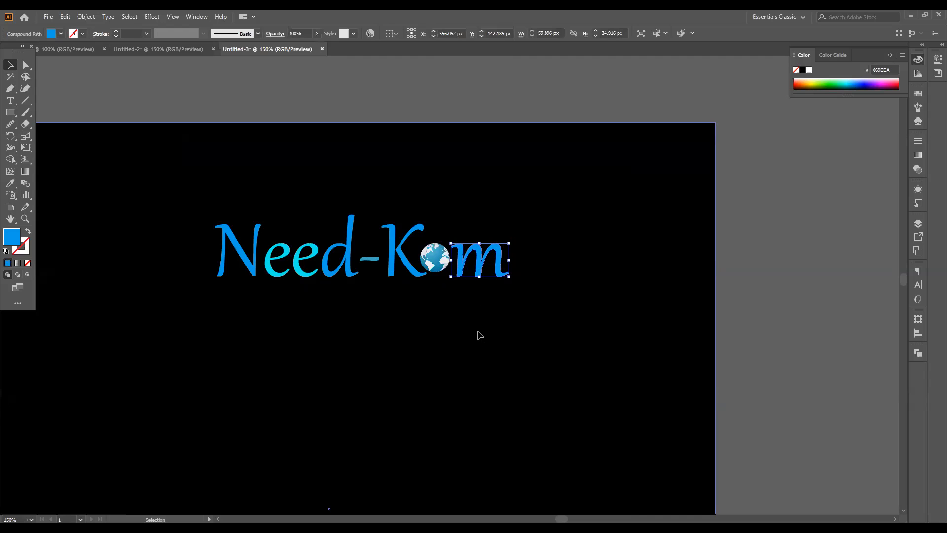
{"action": "left_click", "coordinate": [442, 276]}
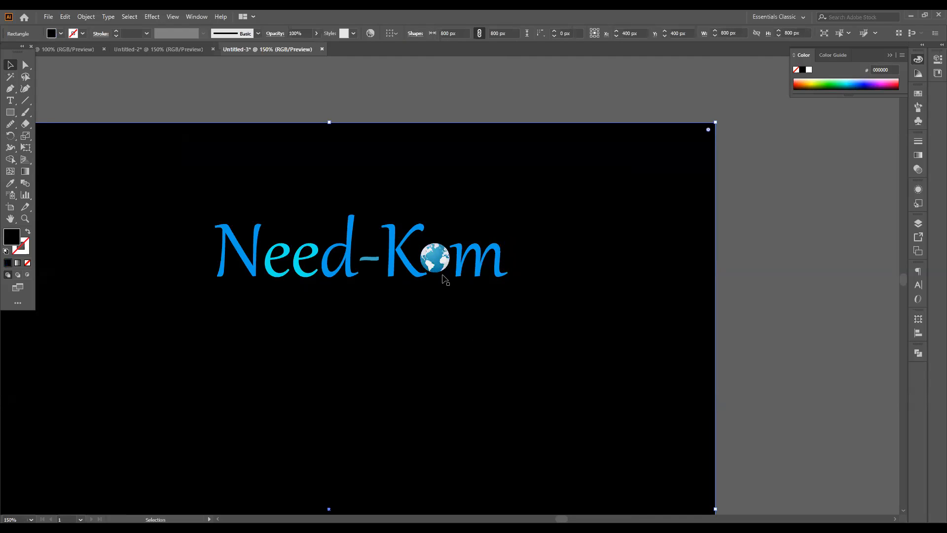
{"action": "left_click", "coordinate": [442, 270]}
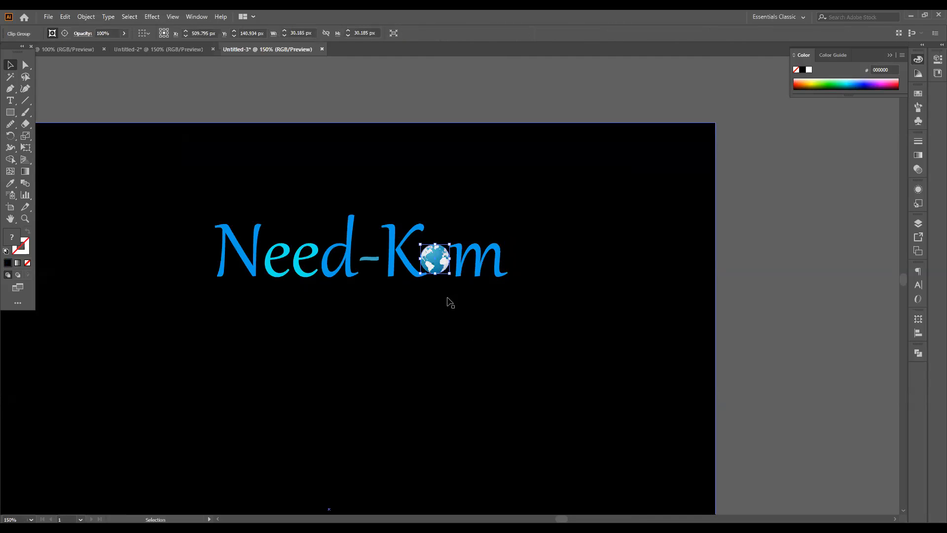
{"action": "left_click", "coordinate": [439, 313]}
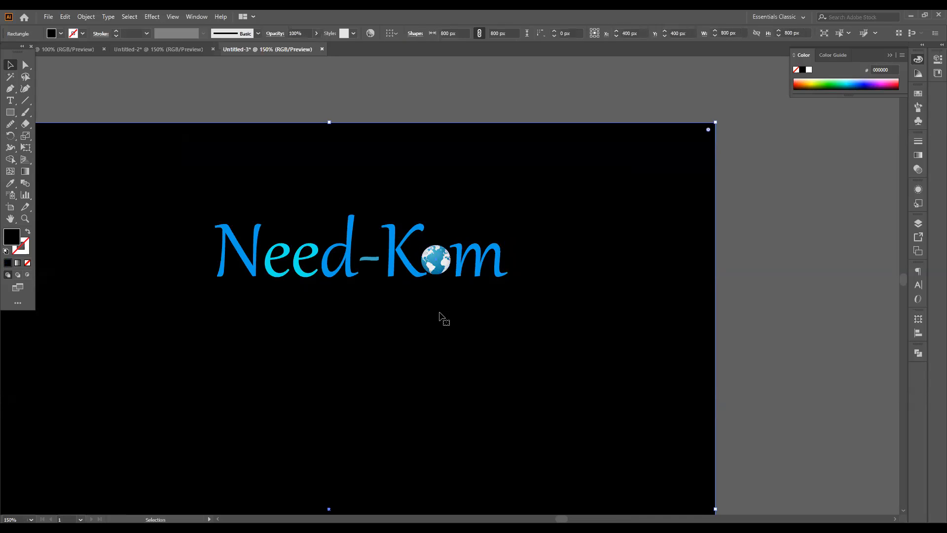
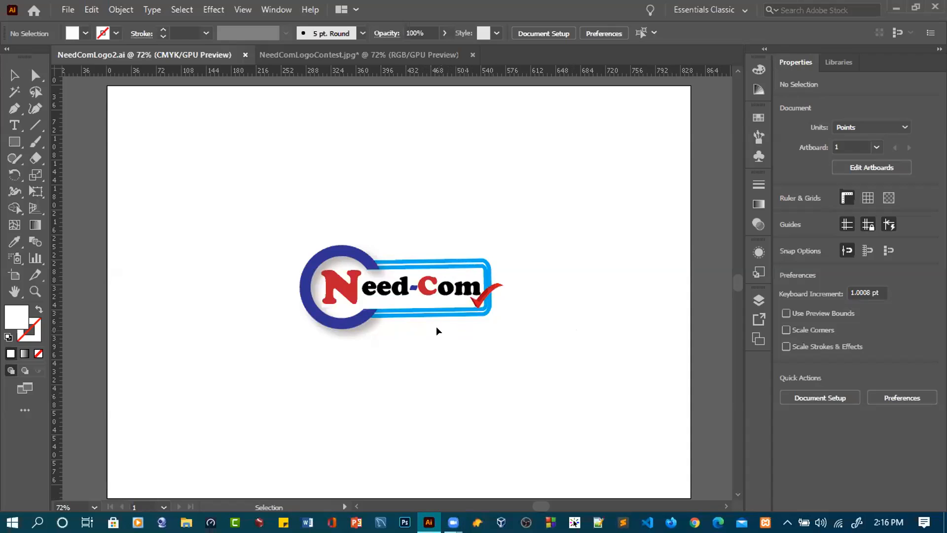
- Ungroup the Need-Com badge logo in NeedComLogo2.ai and deselect its parts
{"action": "left_click_drag", "start_coordinate": [302, 230], "coordinate": [526, 351]}
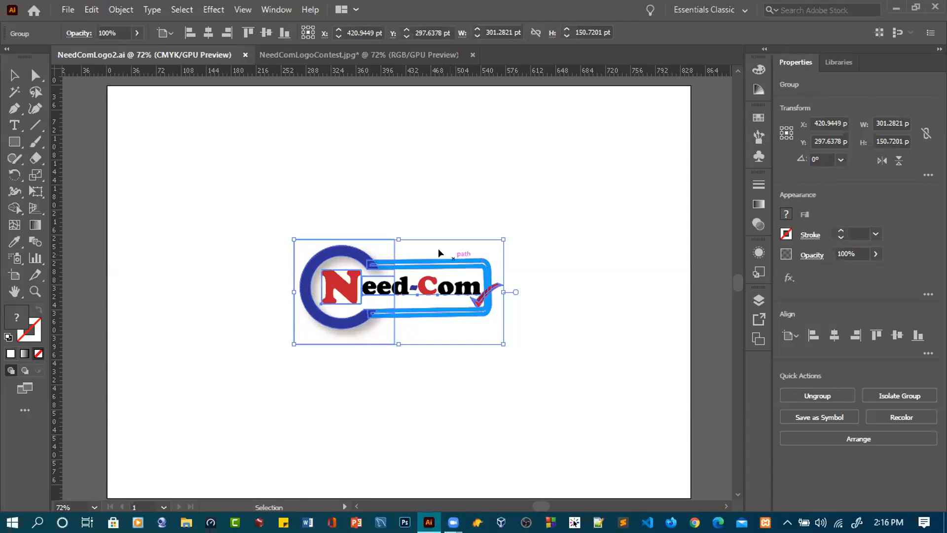
{"action": "right_click", "coordinate": [416, 246]}
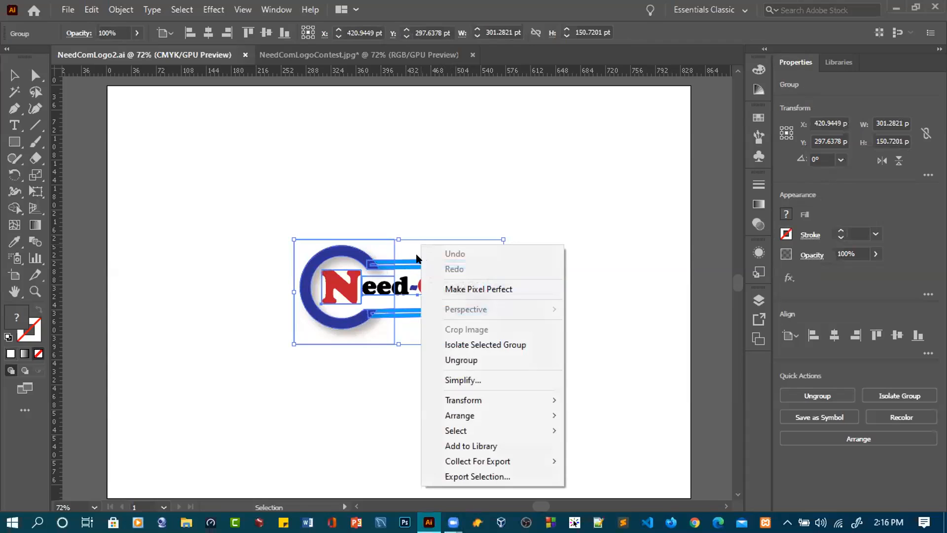
{"action": "right_click", "coordinate": [396, 240]}
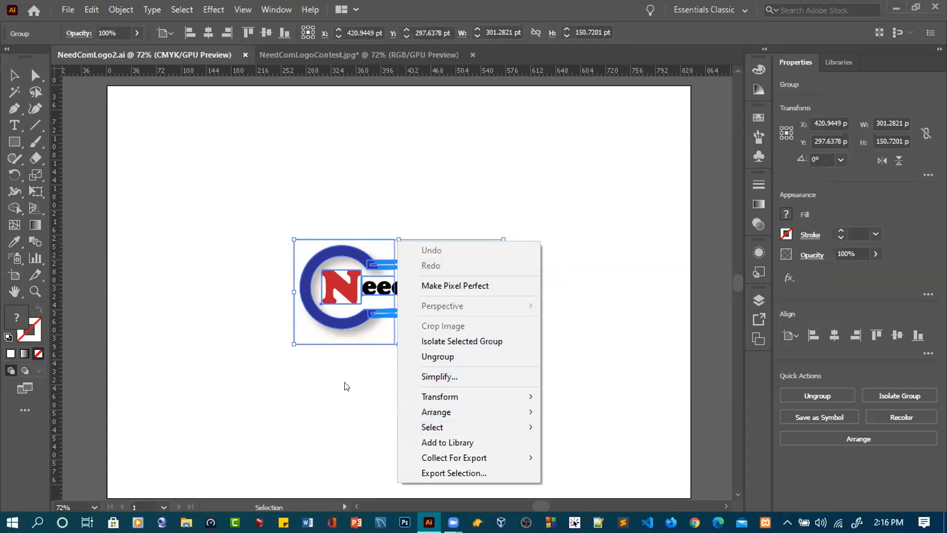
{"action": "left_click", "coordinate": [429, 359]}
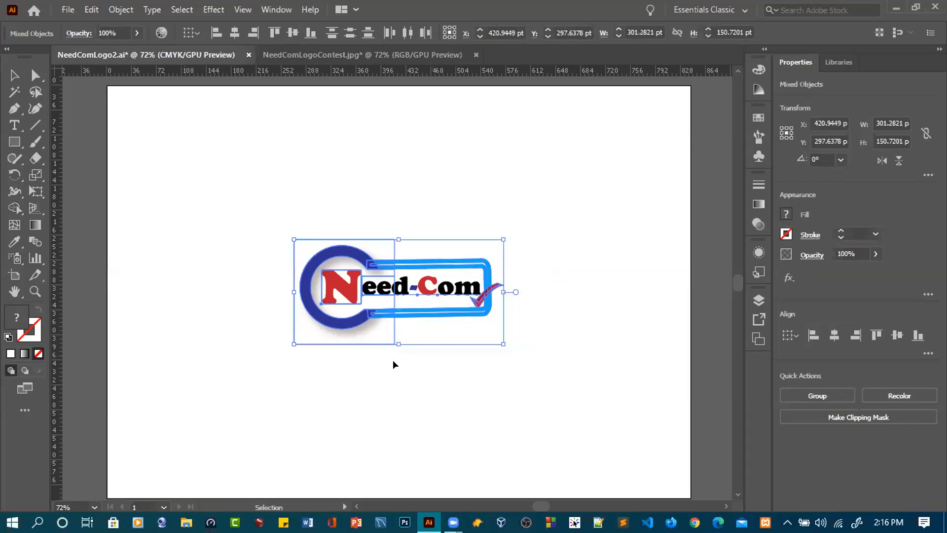
{"action": "left_click", "coordinate": [357, 364]}
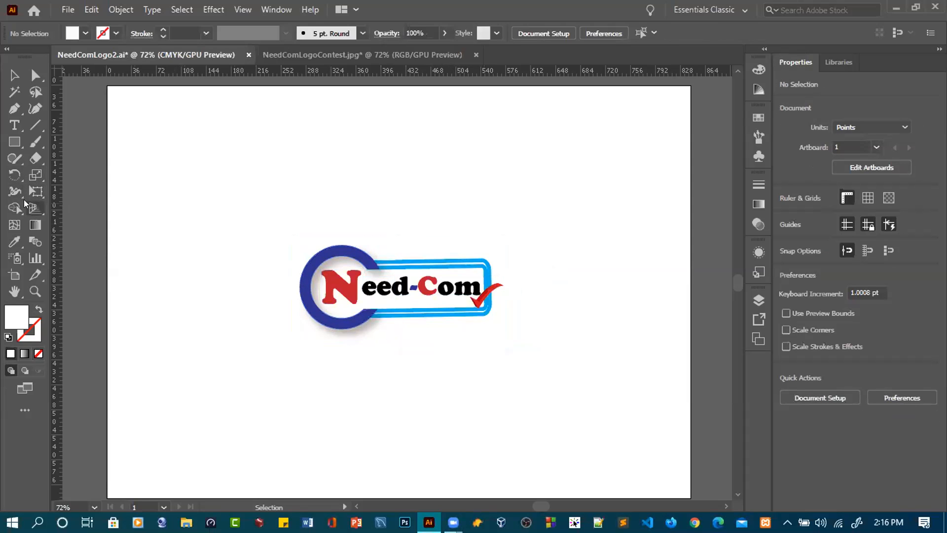
- Replace the red letter C with K in the logo's lettering and save the file
{"action": "left_click", "coordinate": [18, 127]}
{"action": "left_click", "coordinate": [434, 285]}
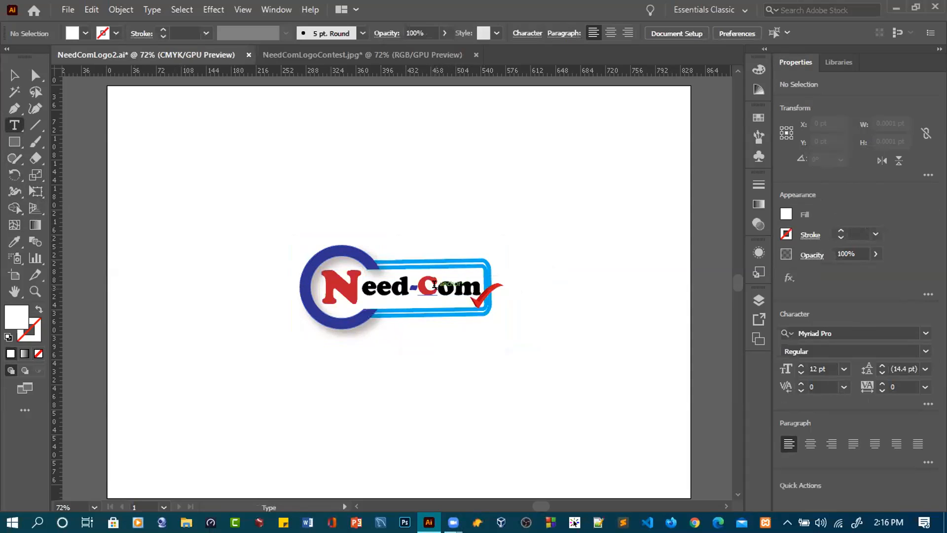
{"action": "left_click", "coordinate": [437, 285]}
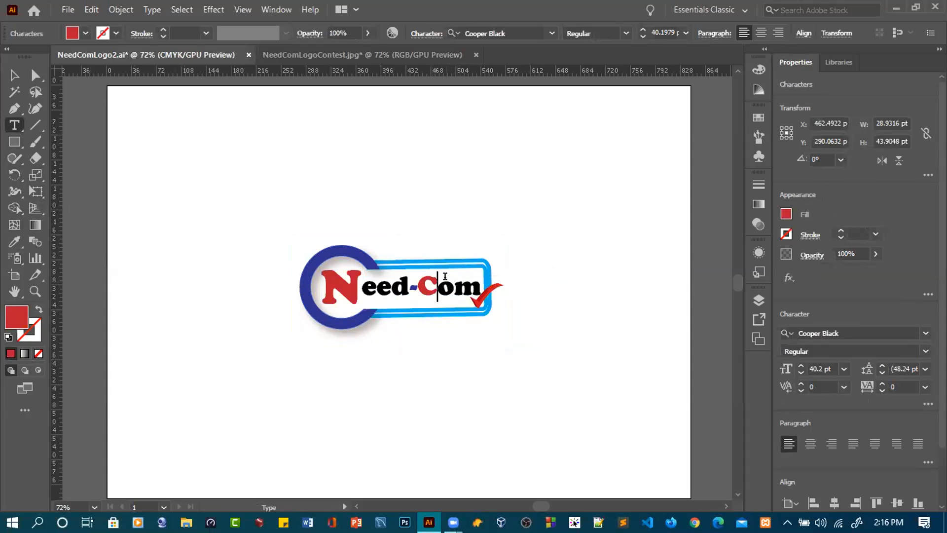
{"action": "key", "text": "BackSpace"}
{"action": "type", "text": "K"}
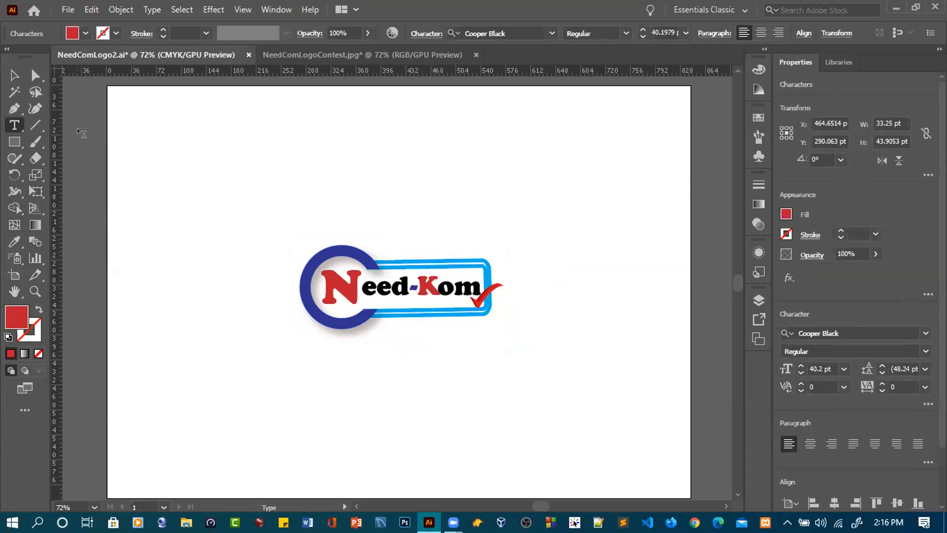
{"action": "left_click", "coordinate": [68, 10]}
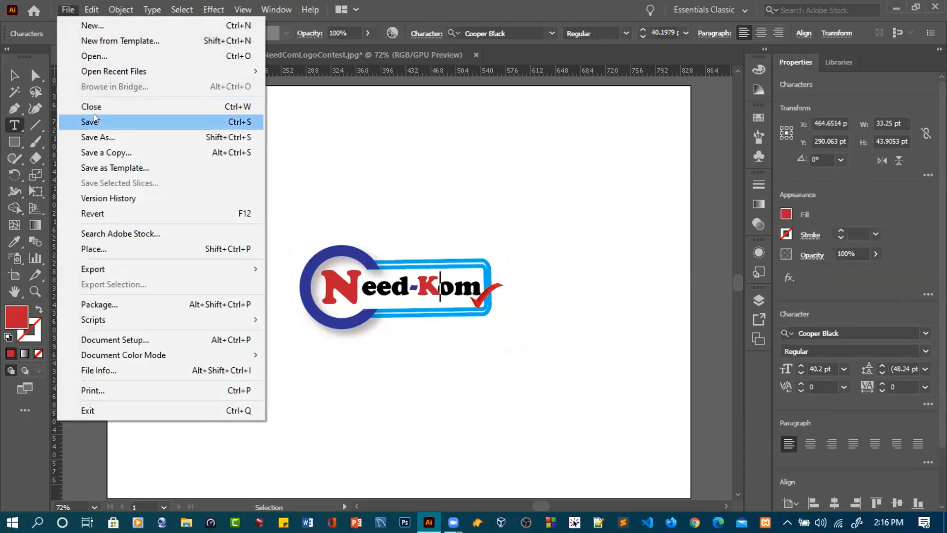
{"action": "left_click", "coordinate": [96, 126]}
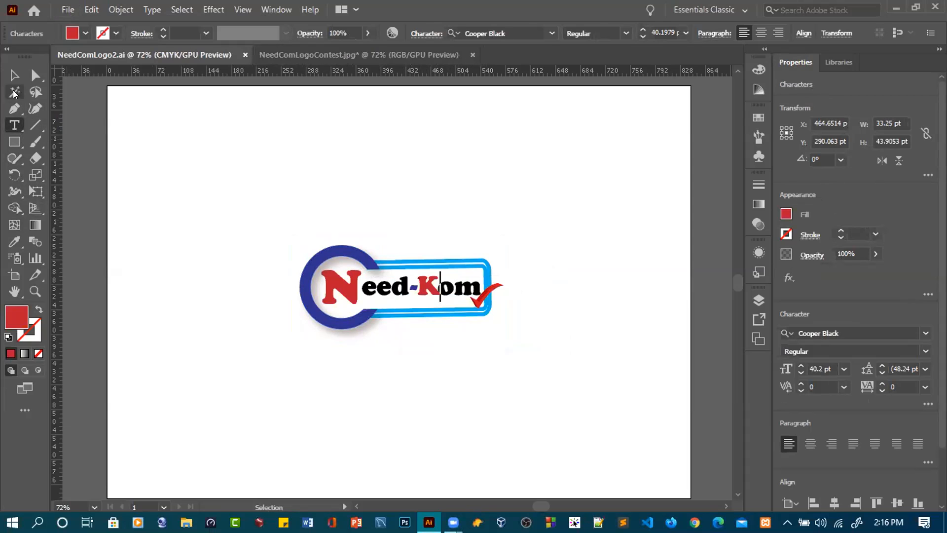
- Group all parts of the Need-Kom logo, including the ring, frame, lettering and check mark, and deselect it
{"action": "left_click", "coordinate": [229, 188]}
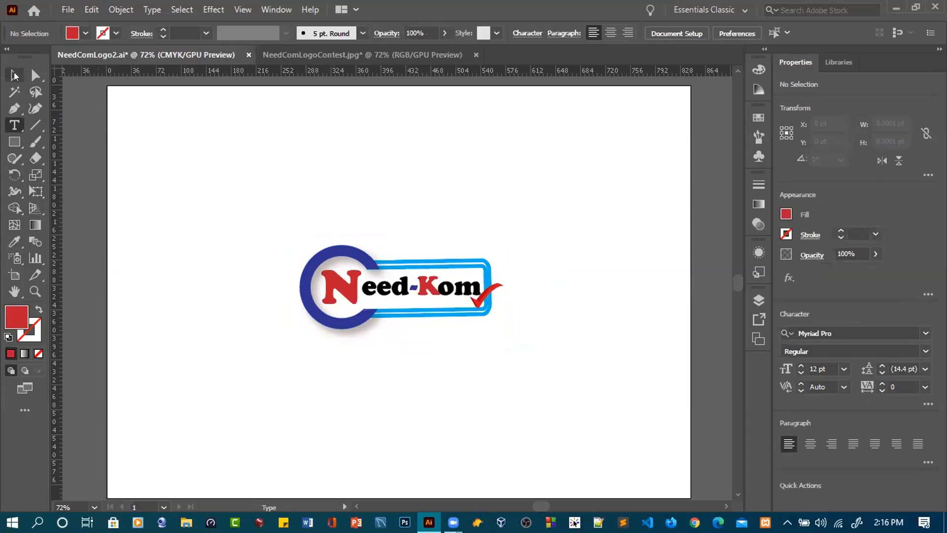
{"action": "key", "text": "v"}
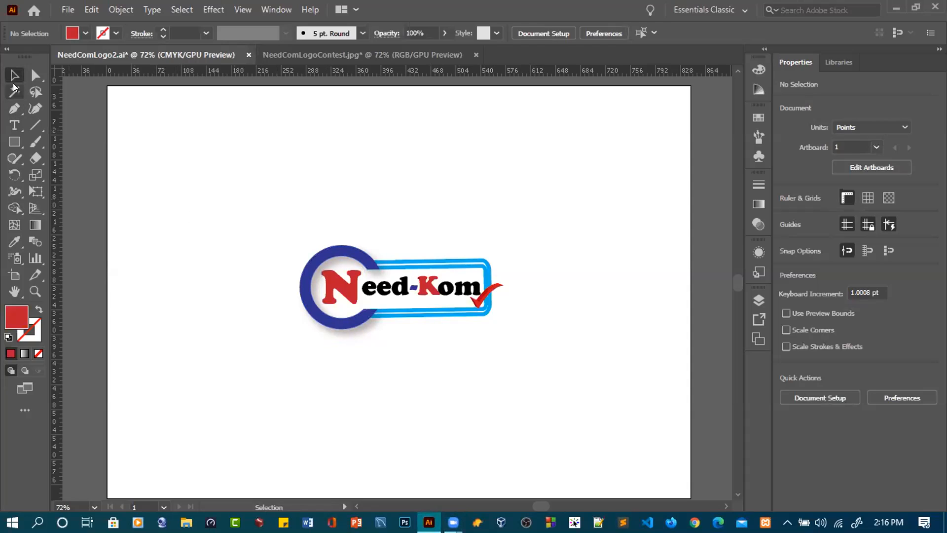
{"action": "left_click_drag", "start_coordinate": [274, 232], "coordinate": [537, 360]}
{"action": "right_click", "coordinate": [427, 269]}
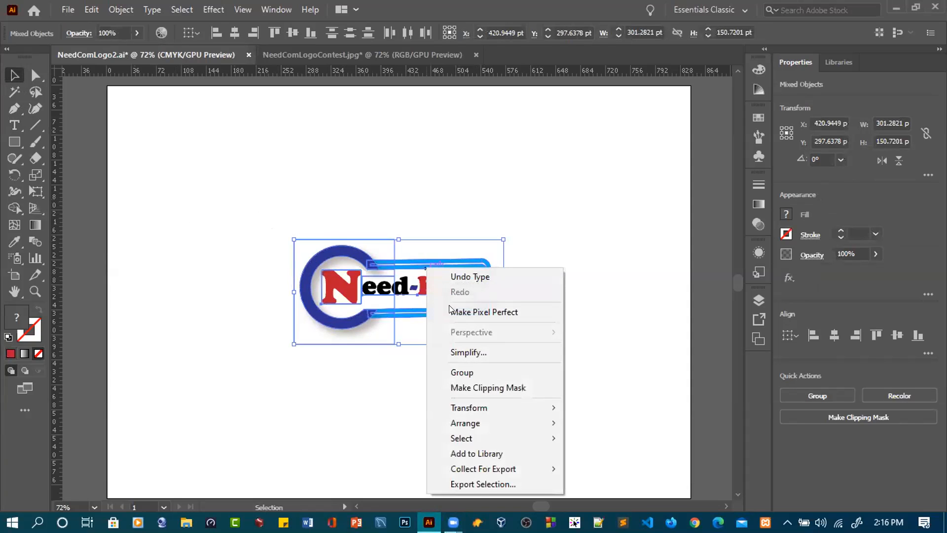
{"action": "left_click", "coordinate": [462, 374]}
{"action": "left_click", "coordinate": [562, 359]}
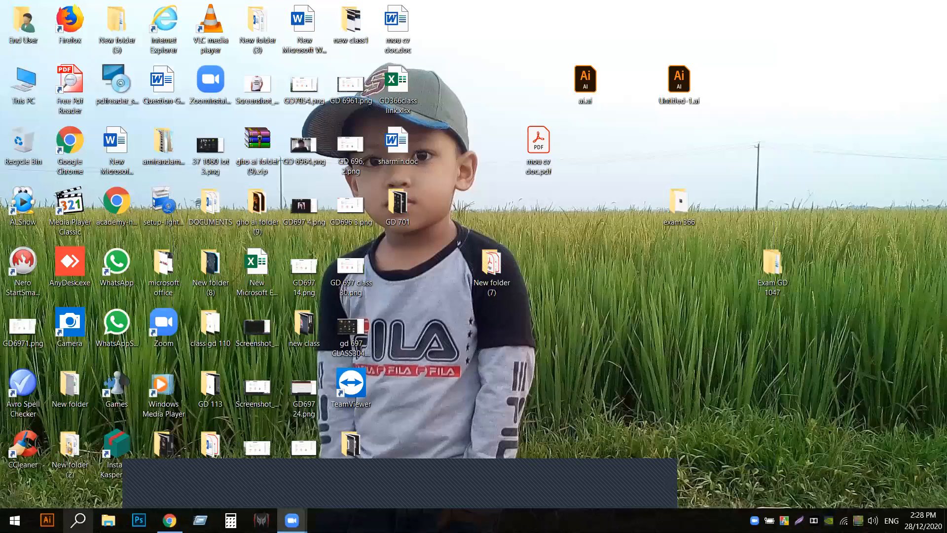
- Launch Illustrator and create a Web-Large document of 1920 x 1080 px with one artboard
{"action": "left_click", "coordinate": [54, 510]}
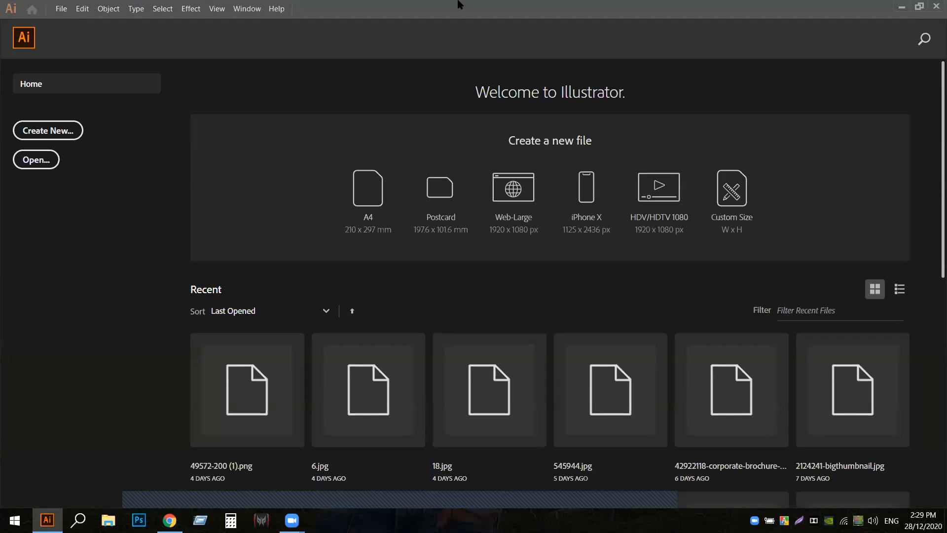
{"action": "left_click", "coordinate": [72, 134]}
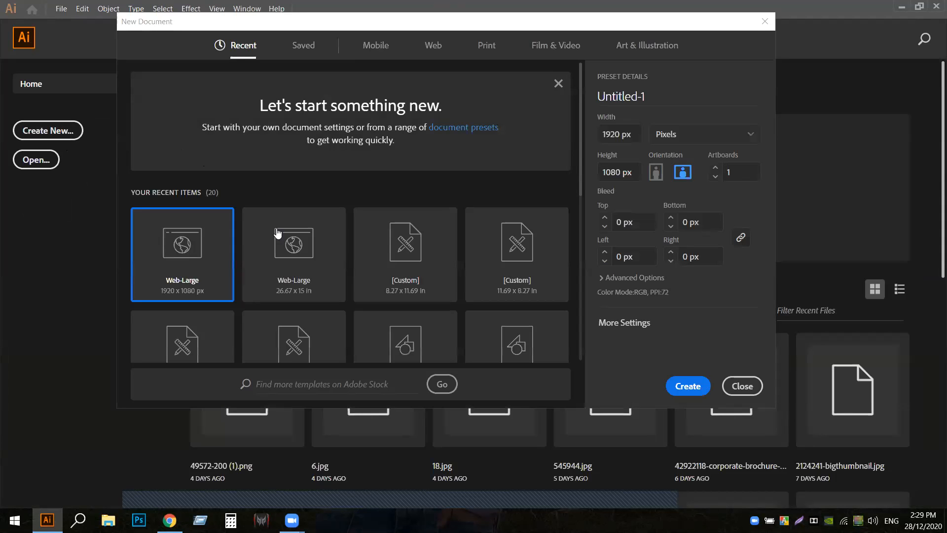
{"action": "left_click", "coordinate": [691, 387]}
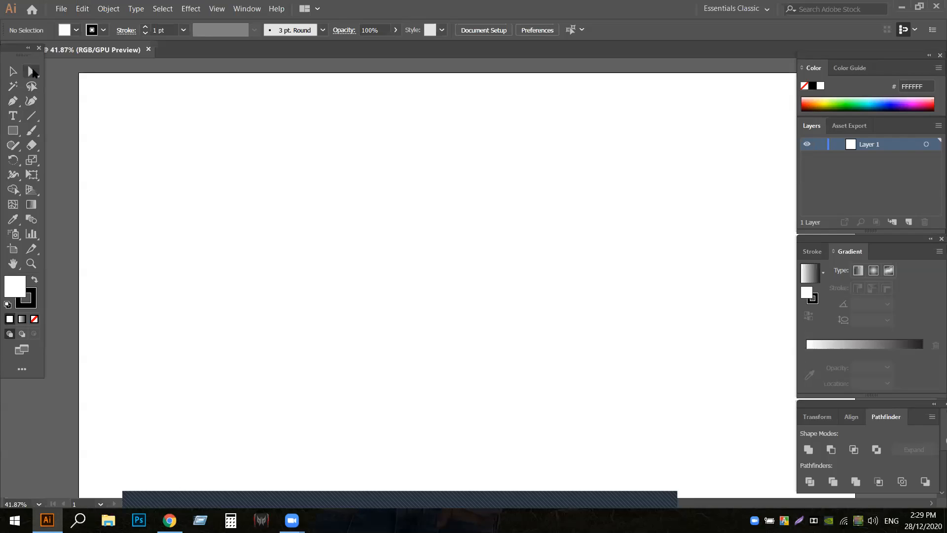
- Open the portrait 02a62fa510ff5667f7b6b1f05a725d49.jpg and bring a copy of it into the blank 1920 x 1080 px document
{"action": "left_click", "coordinate": [61, 9]}
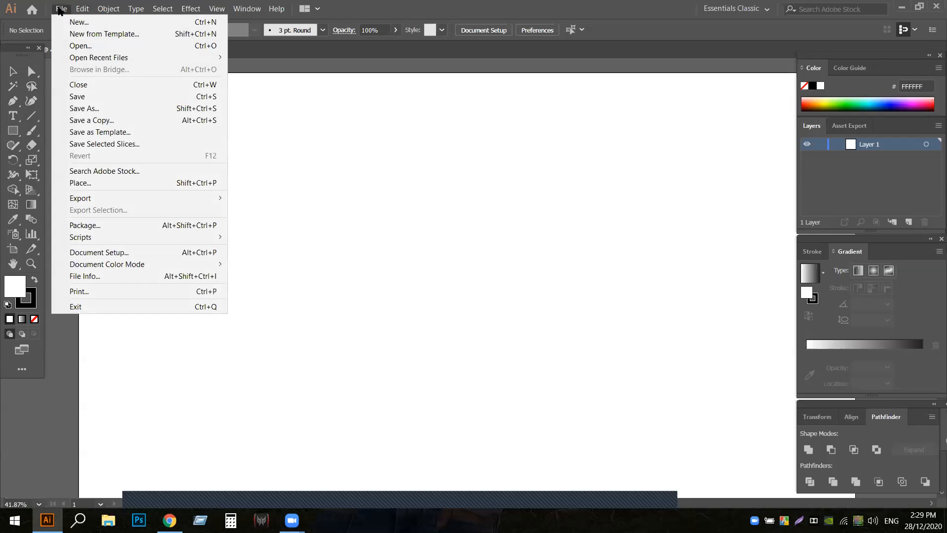
{"action": "left_click", "coordinate": [80, 45]}
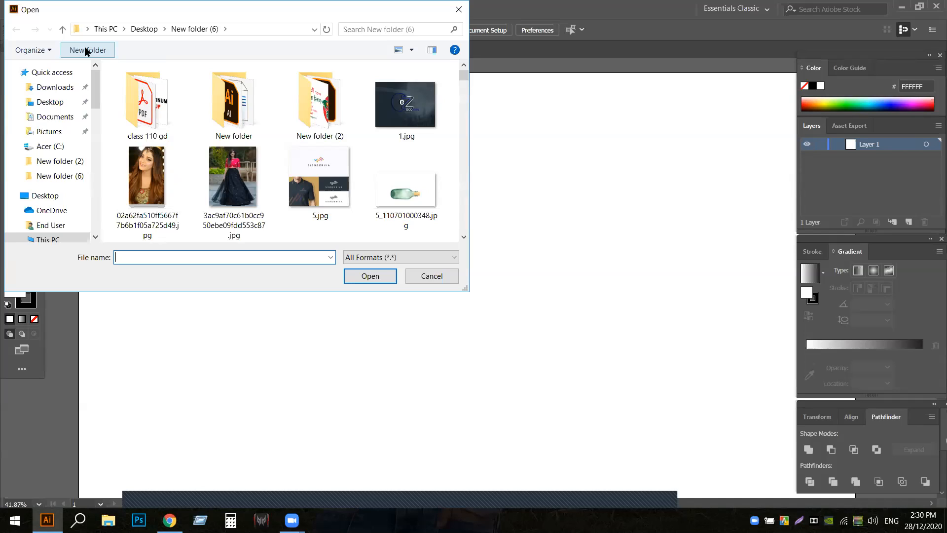
{"action": "left_click", "coordinate": [147, 182]}
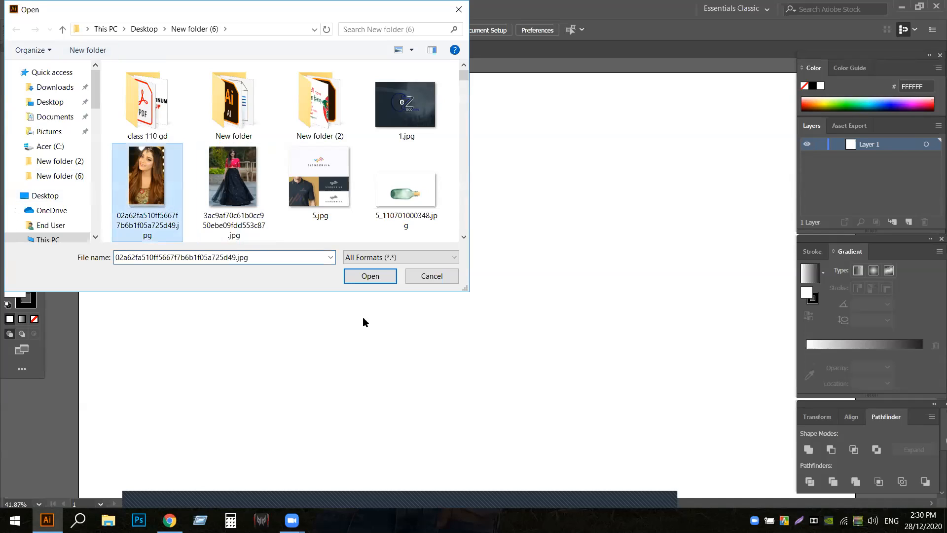
{"action": "left_click", "coordinate": [370, 276]}
{"action": "left_click_drag", "start_coordinate": [417, 281], "coordinate": [314, 265]}
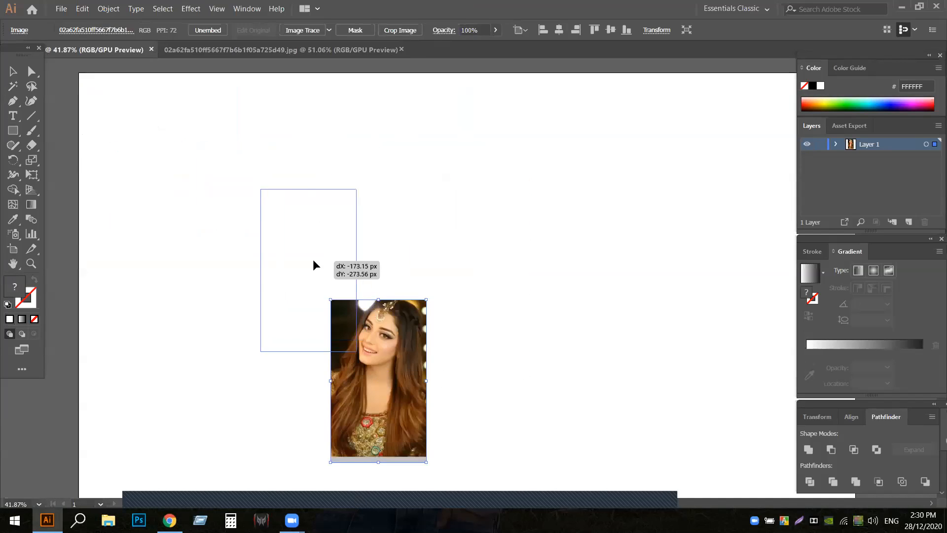
- Duplicate the portrait to the right side of the artboard and move both copies up and apart
{"action": "left_click", "coordinate": [39, 505]}
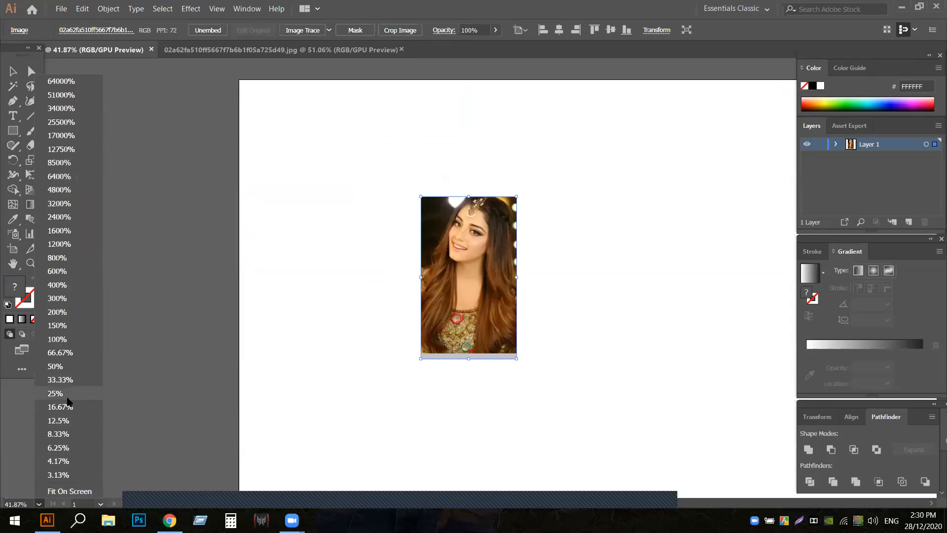
{"action": "left_click", "coordinate": [69, 379]}
{"action": "left_click", "coordinate": [20, 267]}
{"action": "left_click_drag", "start_coordinate": [406, 364], "coordinate": [249, 318]}
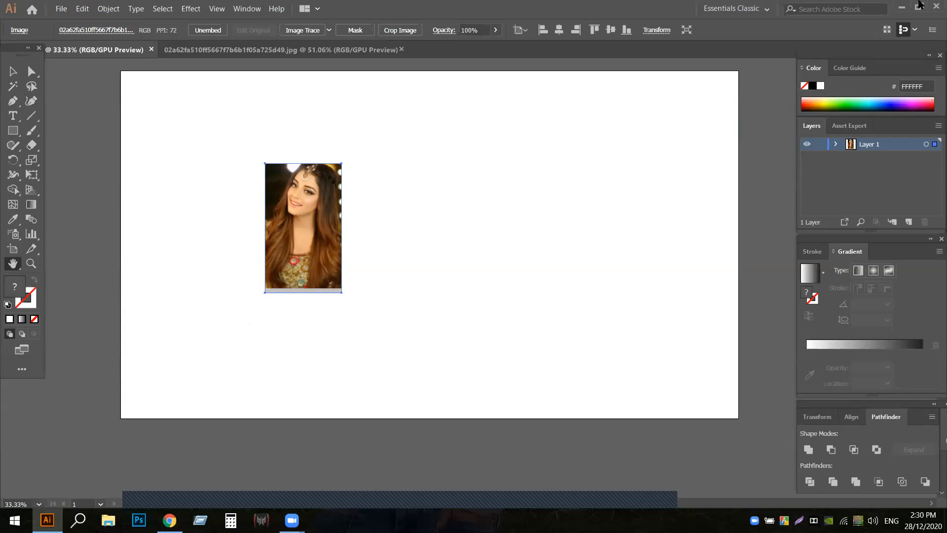
{"action": "left_click", "coordinate": [8, 74]}
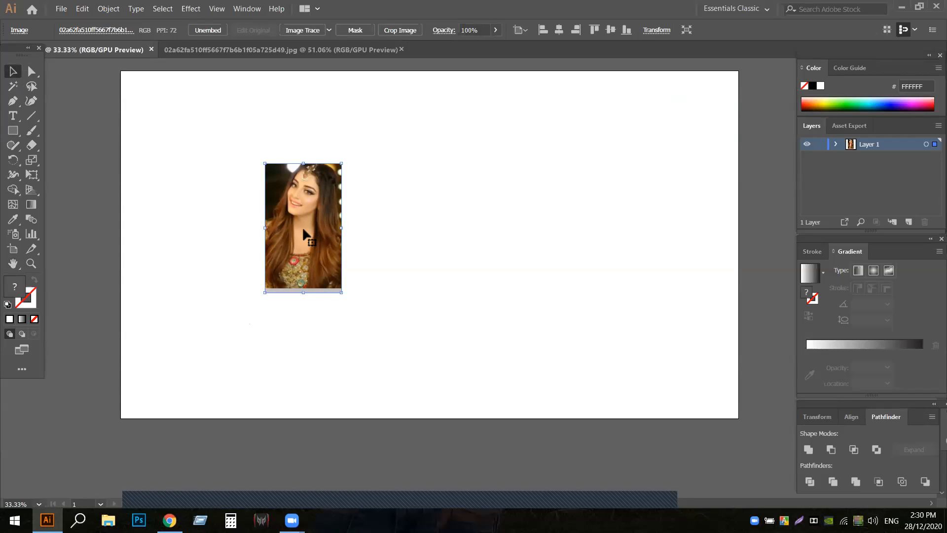
{"action": "left_click_drag", "start_coordinate": [302, 226], "coordinate": [580, 226]}
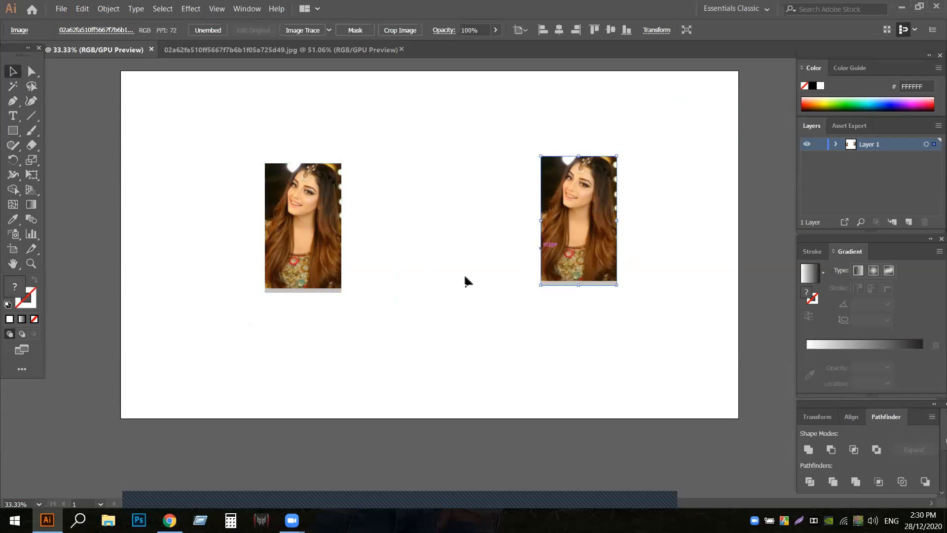
{"action": "left_click_drag", "start_coordinate": [301, 223], "coordinate": [240, 189]}
{"action": "left_click_drag", "start_coordinate": [575, 245], "coordinate": [606, 220]}
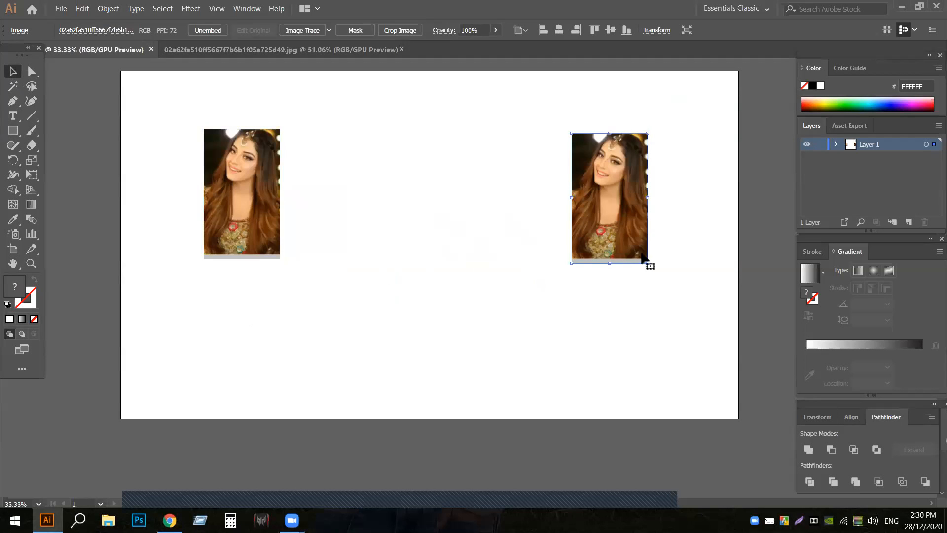
- Enlarge both portraits proportionally to most of the artboard's height and position the left one inside the artboard
{"action": "left_click_drag", "start_coordinate": [646, 263], "coordinate": [651, 299]}
{"action": "left_click", "coordinate": [400, 276]}
{"action": "left_click", "coordinate": [231, 225]}
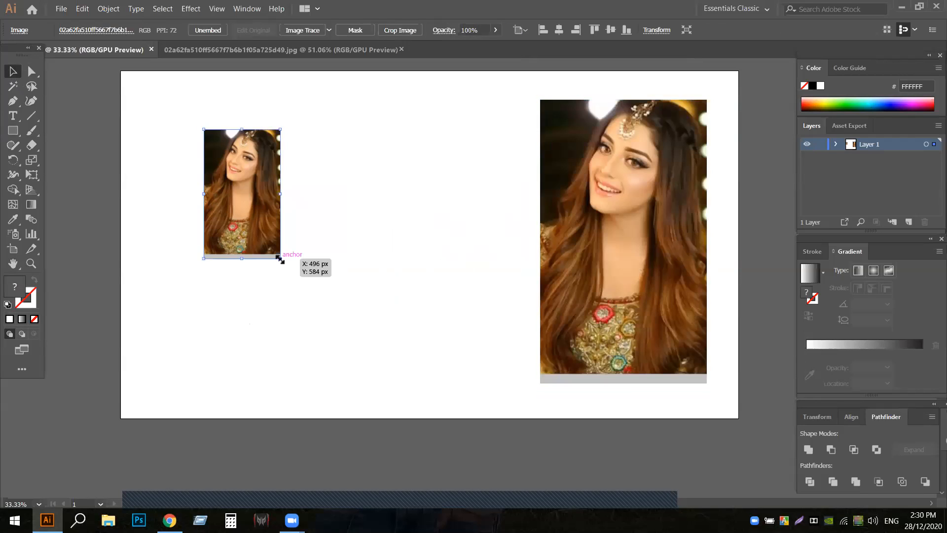
{"action": "left_click_drag", "start_coordinate": [280, 259], "coordinate": [361, 356]}
{"action": "left_click_drag", "start_coordinate": [308, 230], "coordinate": [347, 286]}
{"action": "left_click", "coordinate": [421, 260]}
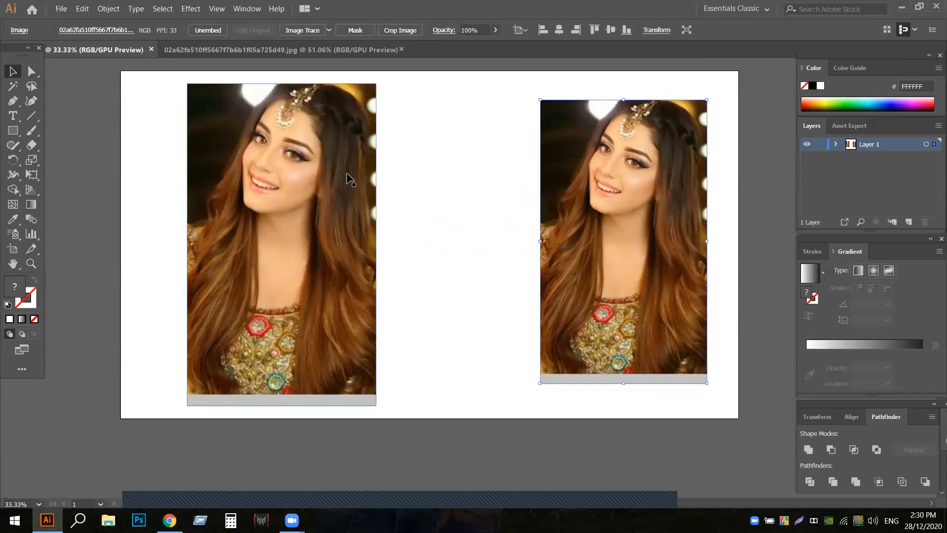
- Enlarge the right portrait slightly from its centre so it nearly fills the artboard's height
{"action": "left_click", "coordinate": [13, 130]}
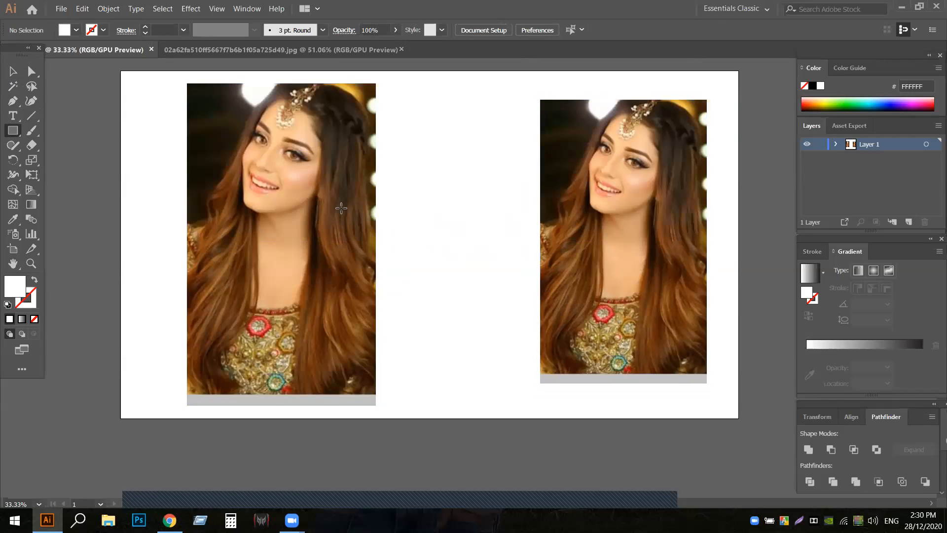
{"action": "left_click", "coordinate": [14, 71]}
{"action": "left_click", "coordinate": [705, 381]}
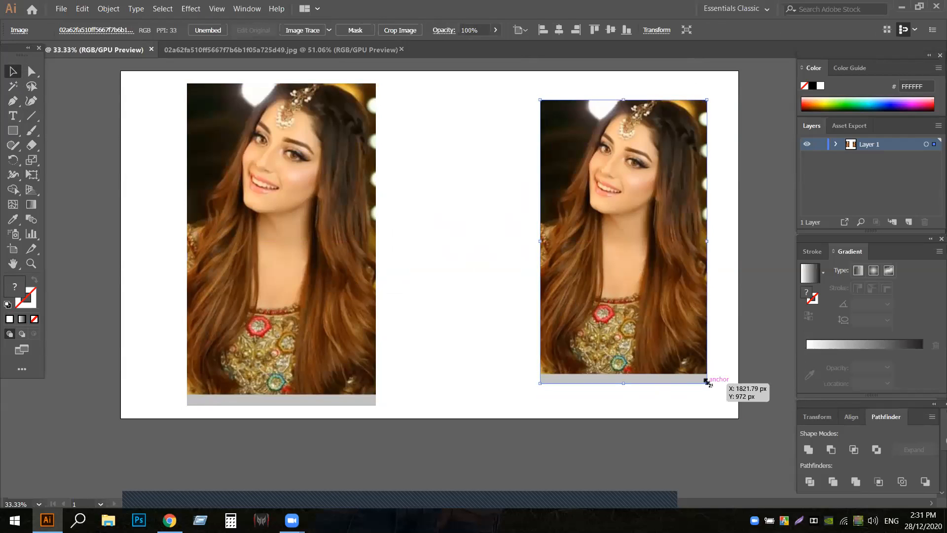
{"action": "left_click_drag", "start_coordinate": [706, 382], "coordinate": [721, 408]}
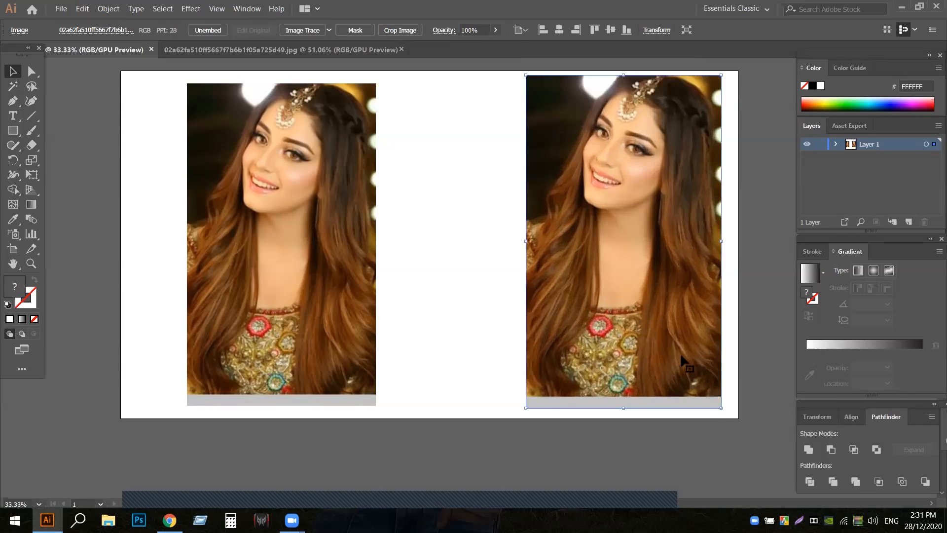
{"action": "left_click", "coordinate": [400, 227]}
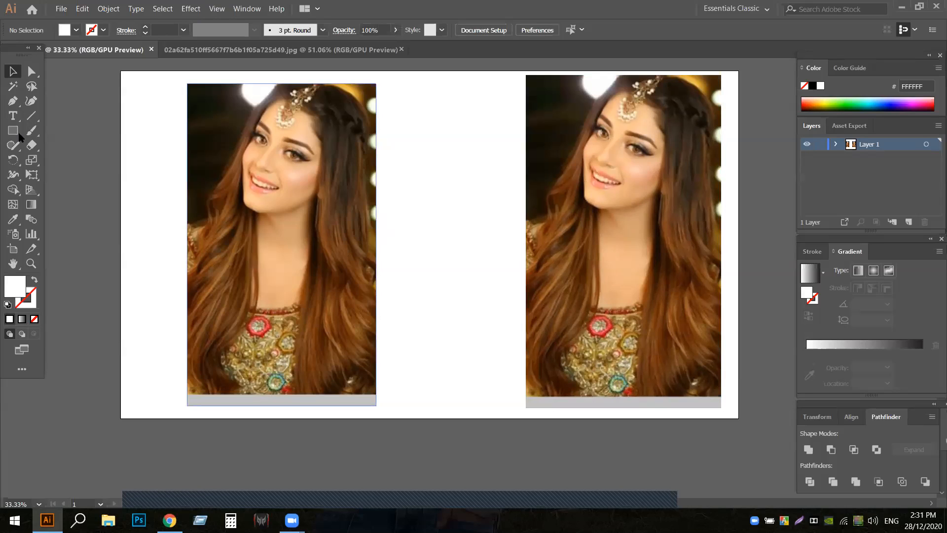
- Draw a white rectangle about 565 x 240 px and fit it just inside the top of the right portrait
{"action": "key", "text": "m"}
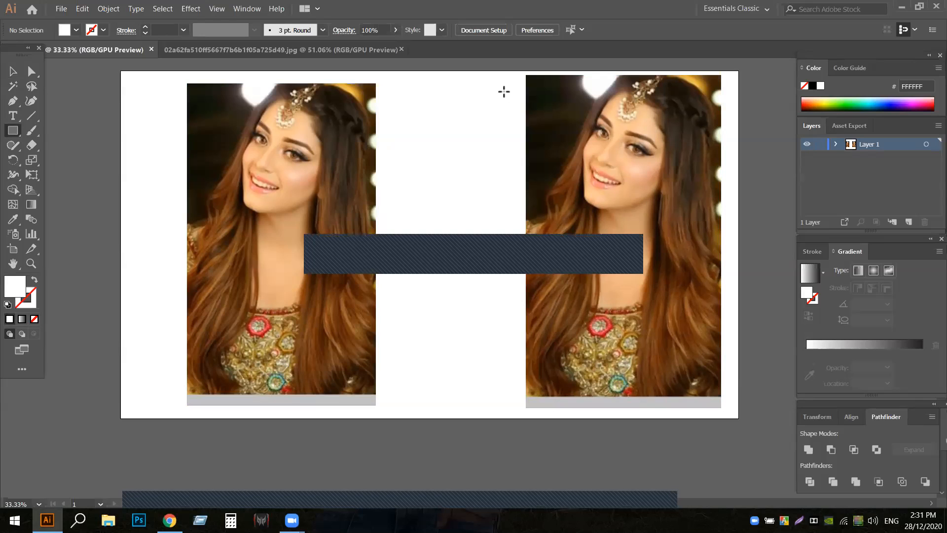
{"action": "left_click_drag", "start_coordinate": [503, 89], "coordinate": [727, 166]}
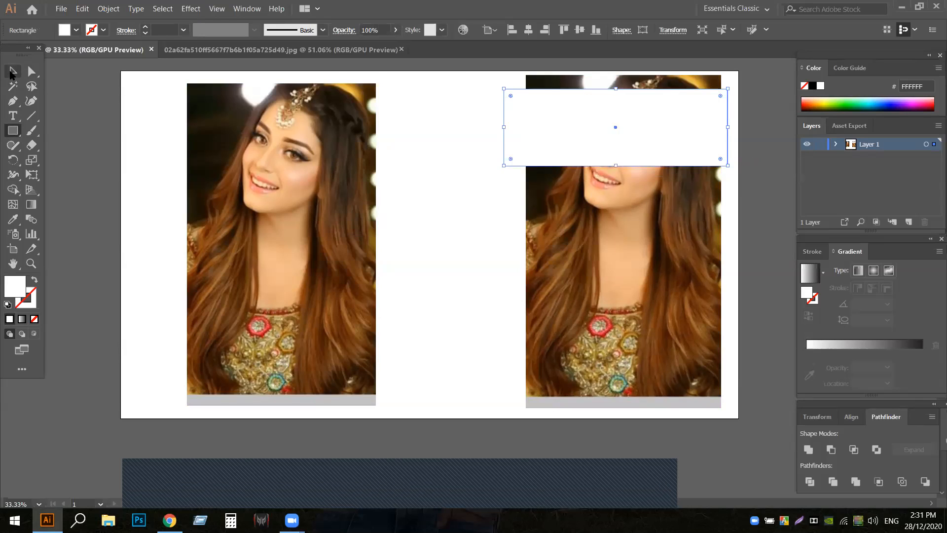
{"action": "left_click", "coordinate": [12, 72]}
{"action": "left_click_drag", "start_coordinate": [501, 130], "coordinate": [528, 133]}
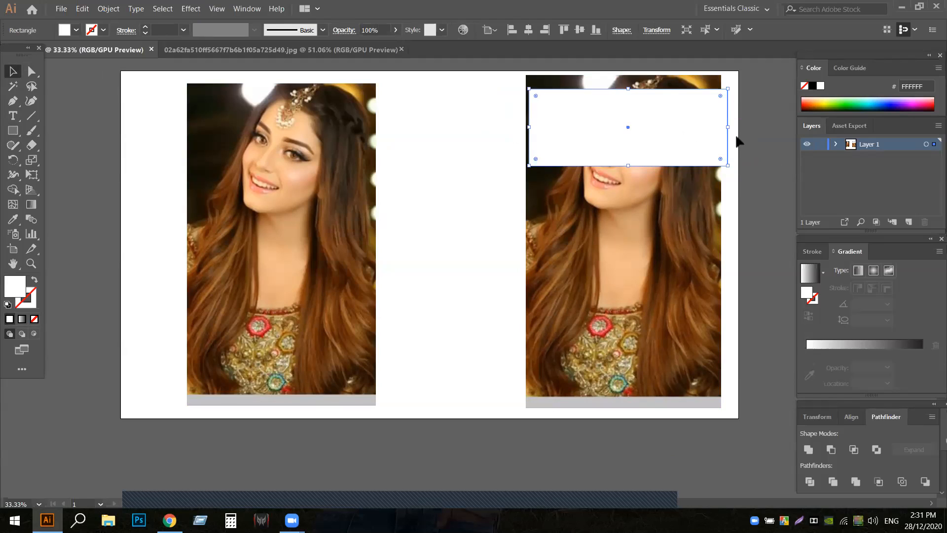
{"action": "left_click_drag", "start_coordinate": [729, 127], "coordinate": [711, 127]}
{"action": "mouse_move", "coordinate": [620, 136]}
{"action": "left_mouse_down"}
{"action": "mouse_move", "coordinate": [631, 126]}
{"action": "mouse_move", "coordinate": [624, 122]}
{"action": "left_mouse_up"}
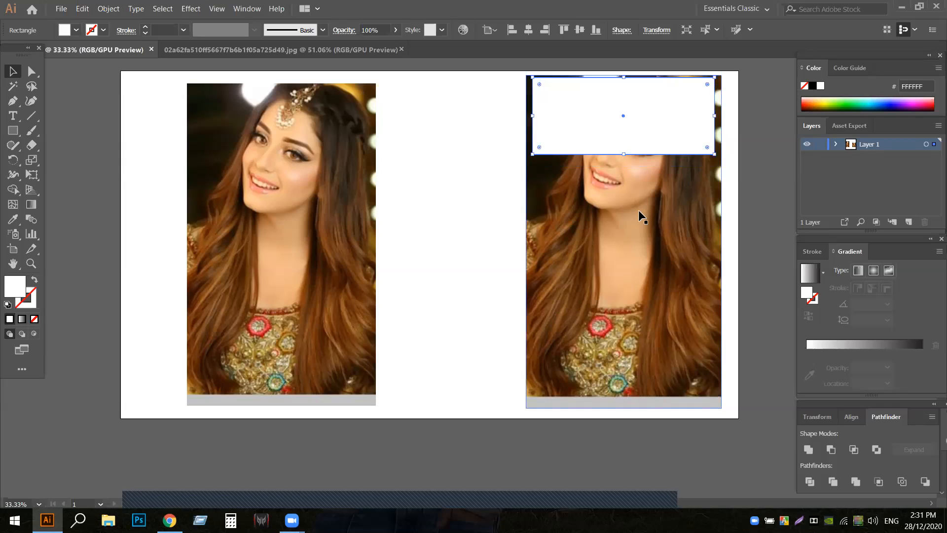
- Duplicate the white rectangle three times down the right portrait, stacking four rectangles with narrow gaps between them
{"action": "left_click_drag", "start_coordinate": [620, 135], "coordinate": [613, 378]}
{"action": "left_click_drag", "start_coordinate": [637, 297], "coordinate": [635, 295]}
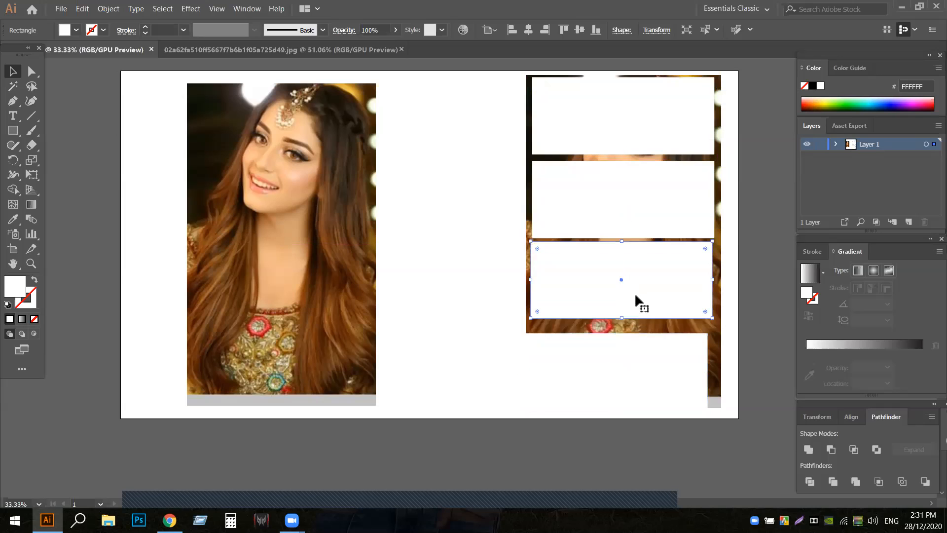
{"action": "mouse_move", "coordinate": [615, 353]}
{"action": "left_mouse_down"}
{"action": "mouse_move", "coordinate": [634, 349]}
{"action": "mouse_move", "coordinate": [603, 343]}
{"action": "left_mouse_up"}
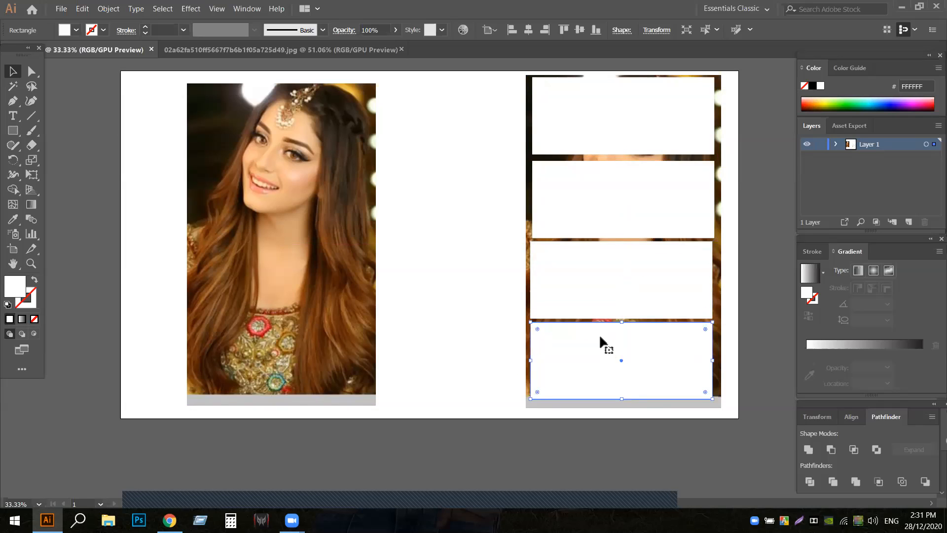
- Copy all four white rectangles from the right portrait onto the left portrait
{"action": "left_click", "coordinate": [442, 150]}
{"action": "left_click", "coordinate": [597, 123]}
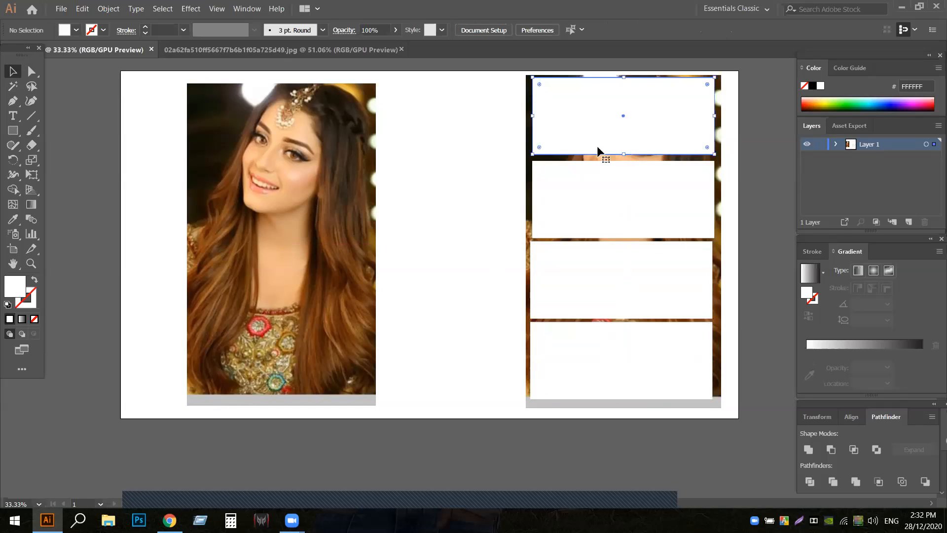
{"action": "left_click", "coordinate": [602, 200], "text": "shift"}
{"action": "left_click", "coordinate": [606, 284], "text": "shift"}
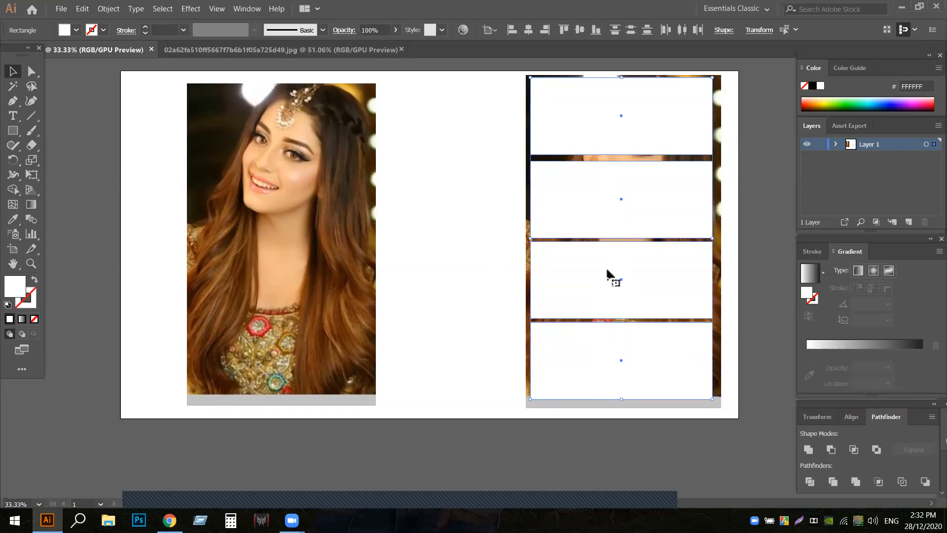
{"action": "left_click_drag", "start_coordinate": [608, 272], "coordinate": [273, 271]}
{"action": "left_click", "coordinate": [480, 105]}
- Try to make a clipping mask from the right portrait and its four separate rectangles, and undo it
{"action": "left_click_drag", "start_coordinate": [485, 75], "coordinate": [734, 406]}
{"action": "right_click", "coordinate": [626, 245]}
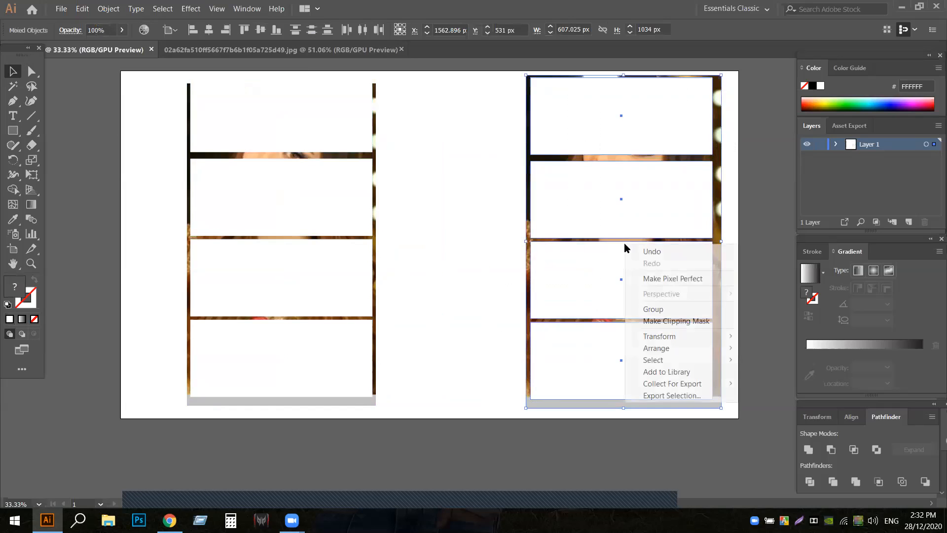
{"action": "left_click", "coordinate": [660, 321]}
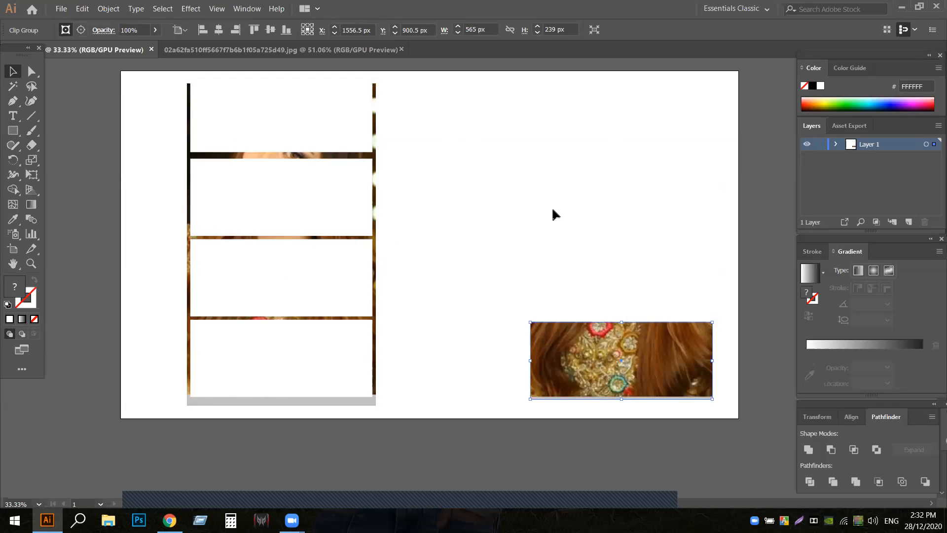
{"action": "key", "text": "ctrl+z"}
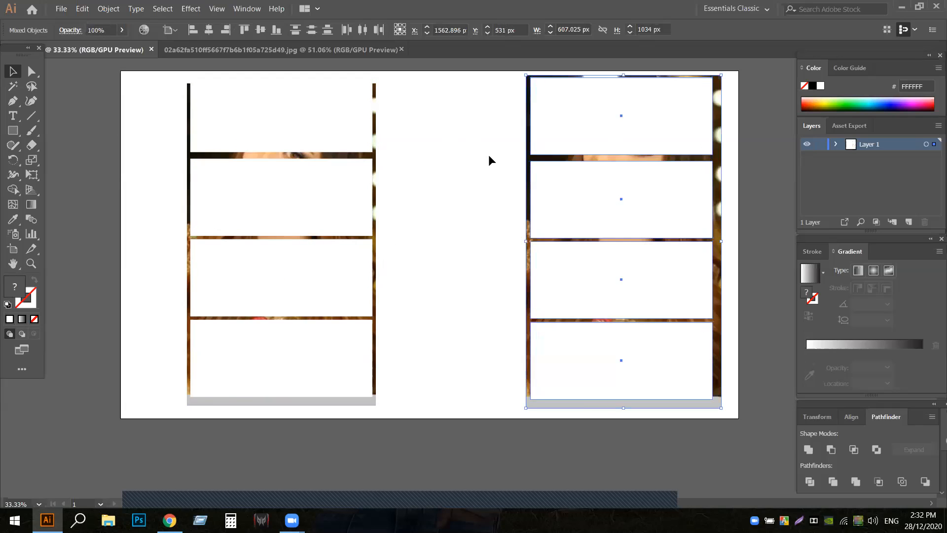
- Move the top rectangle on the left portrait slightly so its gap to the next rectangle matches the others
{"action": "left_click", "coordinate": [324, 132]}
{"action": "left_click_drag", "start_coordinate": [281, 124], "coordinate": [281, 124]}
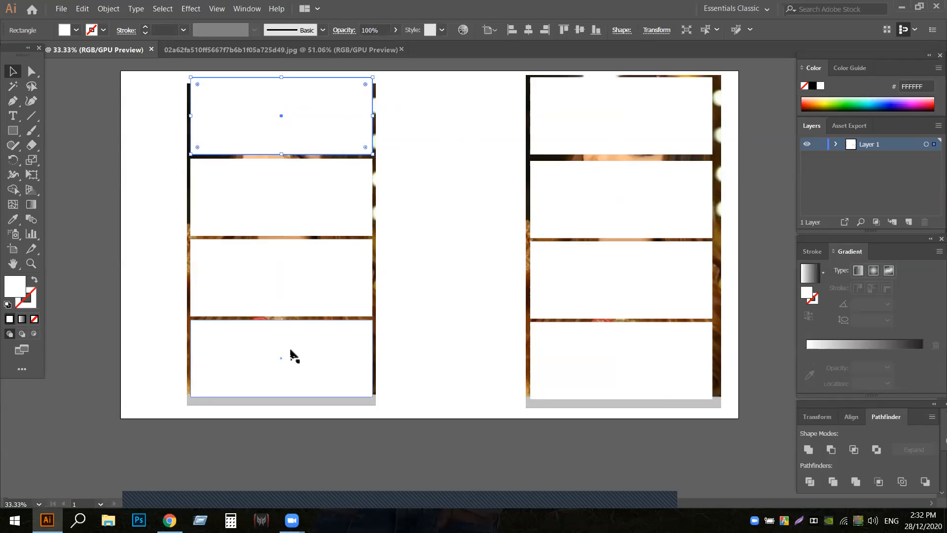
{"action": "left_click", "coordinate": [431, 129]}
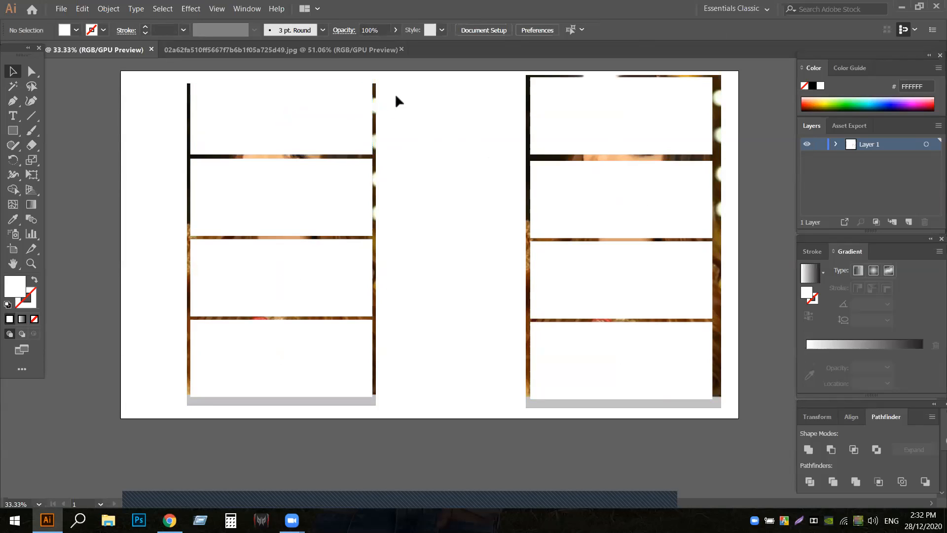
{"action": "left_click", "coordinate": [303, 136]}
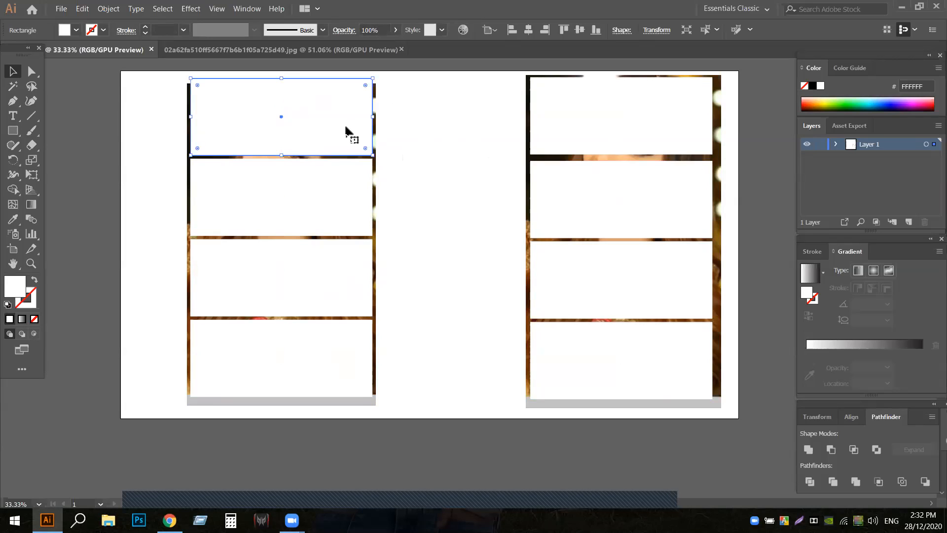
{"action": "left_click", "coordinate": [315, 184]}
{"action": "left_click", "coordinate": [433, 202]}
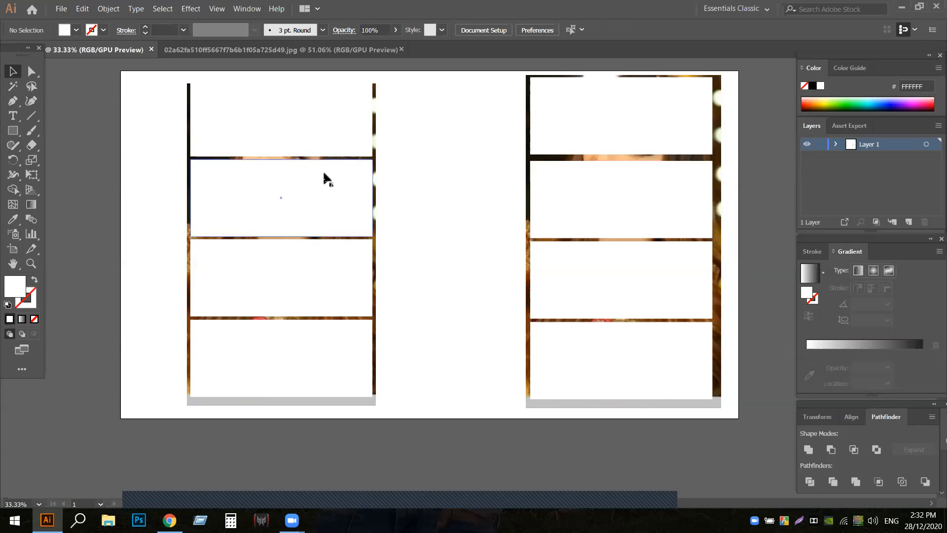
- Combine the four rectangles over the left portrait into one compound path
{"action": "left_click", "coordinate": [321, 155]}
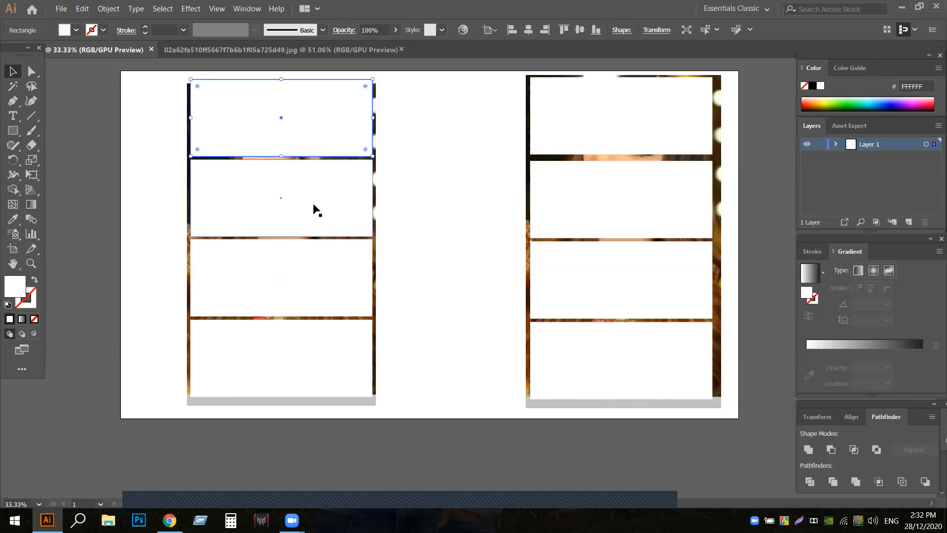
{"action": "left_click", "coordinate": [298, 232], "text": "shift"}
{"action": "left_click", "coordinate": [292, 285], "text": "shift"}
{"action": "left_click", "coordinate": [295, 364], "text": "shift"}
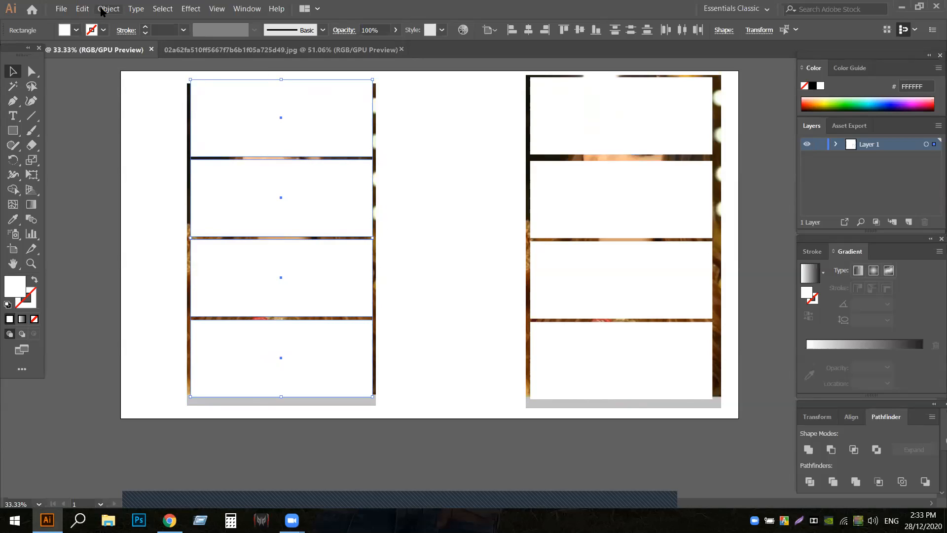
{"action": "left_click", "coordinate": [105, 9]}
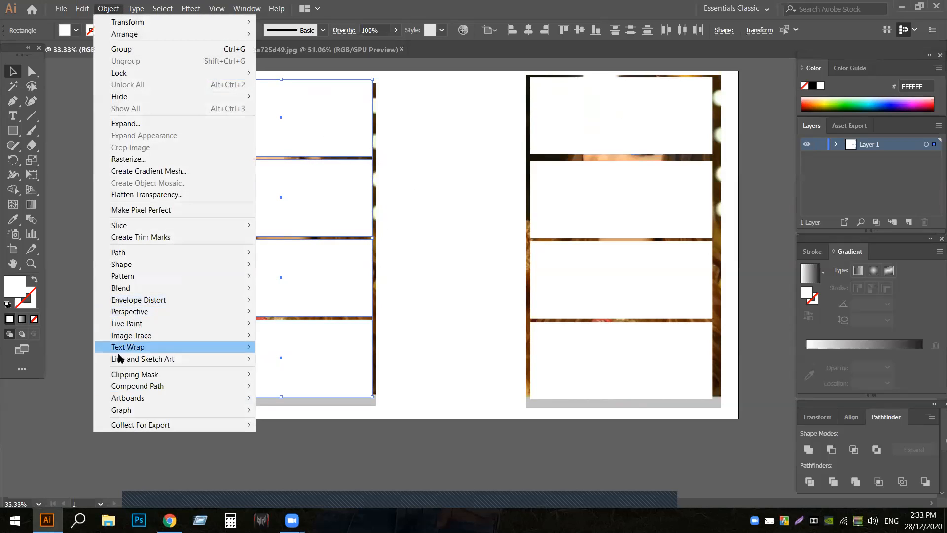
{"action": "mouse_move", "coordinate": [133, 391]}
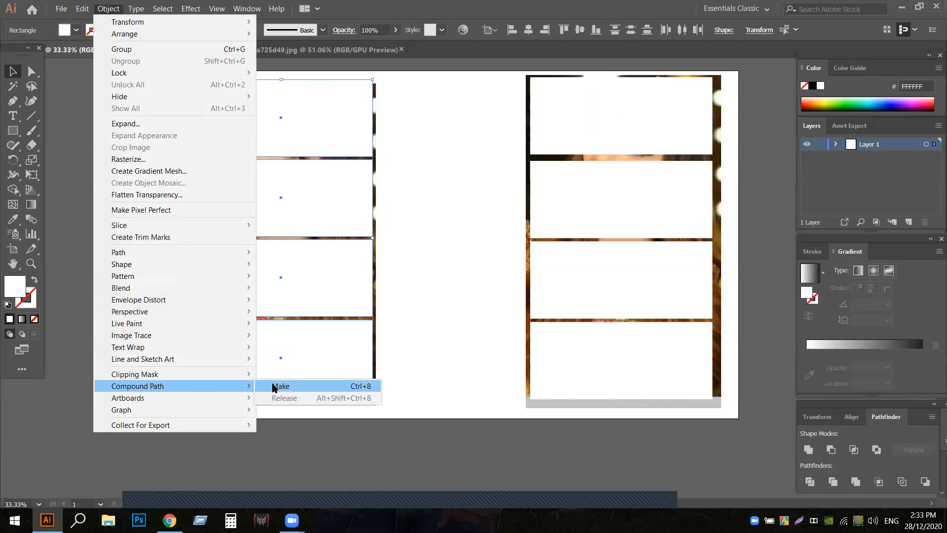
{"action": "left_click", "coordinate": [288, 386]}
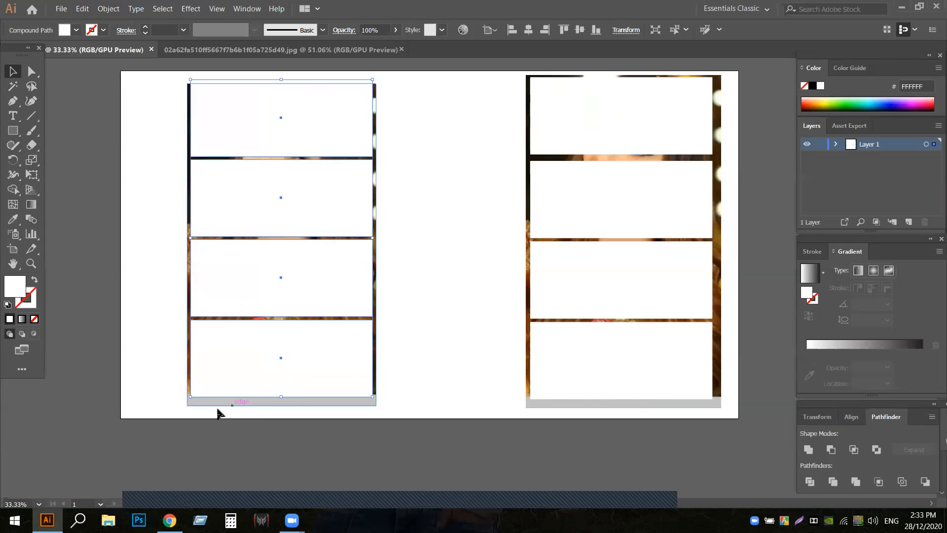
- Make a clipping mask from the left portrait and its compound path of four rectangles
{"action": "left_click", "coordinate": [193, 404], "text": "shift"}
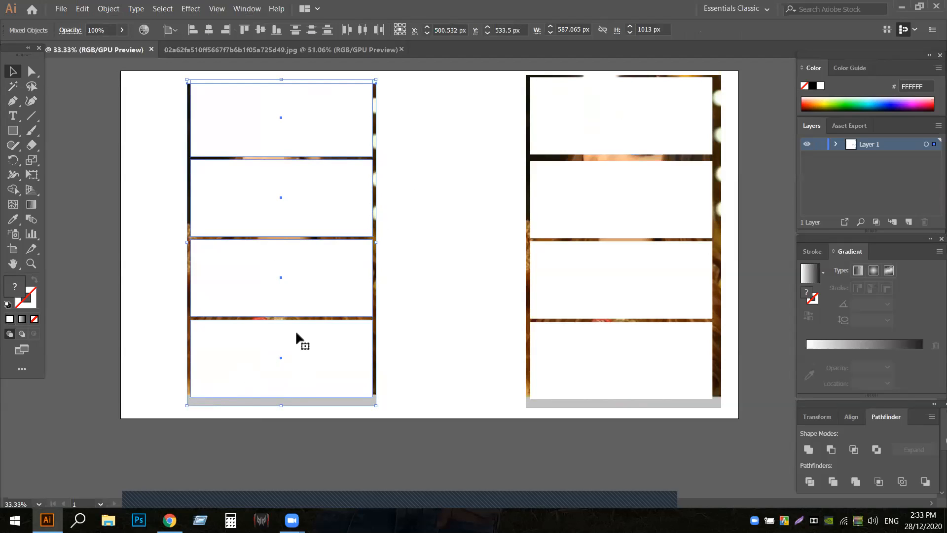
{"action": "right_click", "coordinate": [287, 271]}
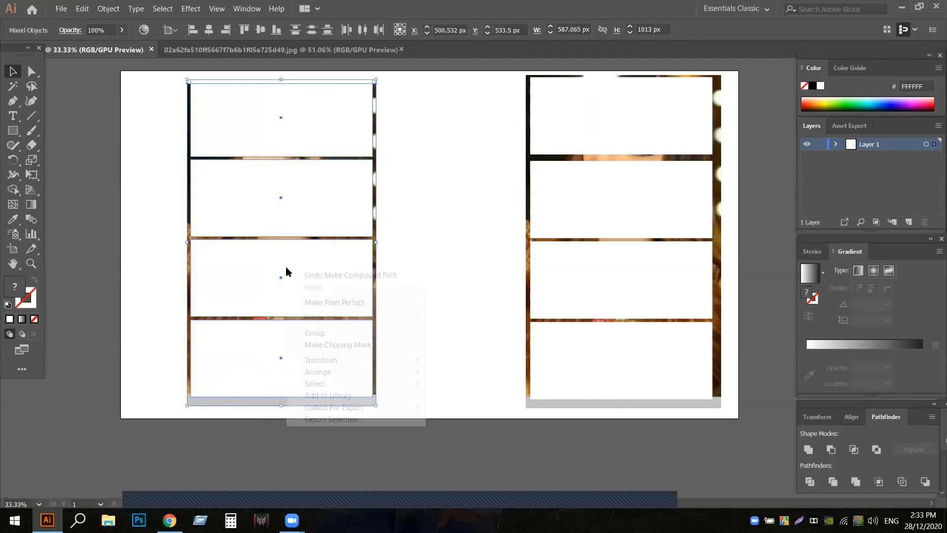
{"action": "left_click", "coordinate": [321, 347]}
{"action": "left_click", "coordinate": [414, 291]}
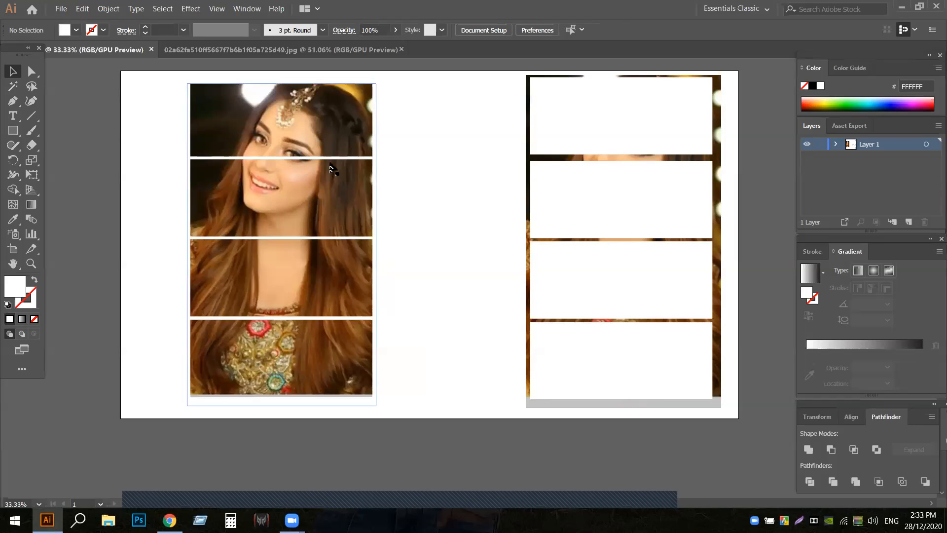
{"action": "left_click", "coordinate": [311, 160]}
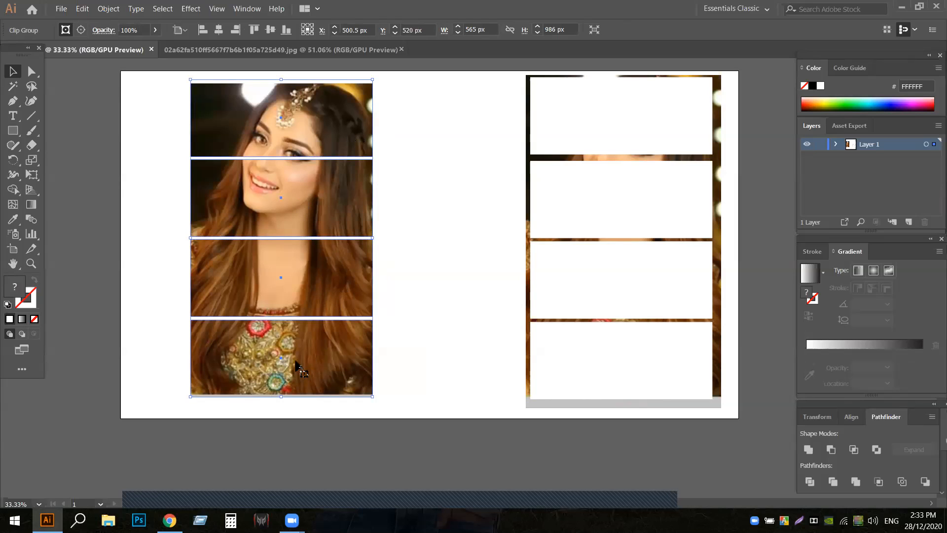
- Try again to clip the right portrait with its four uncombined rectangles, and undo the clipping mask
{"action": "left_click", "coordinate": [581, 186]}
{"action": "left_click", "coordinate": [504, 143]}
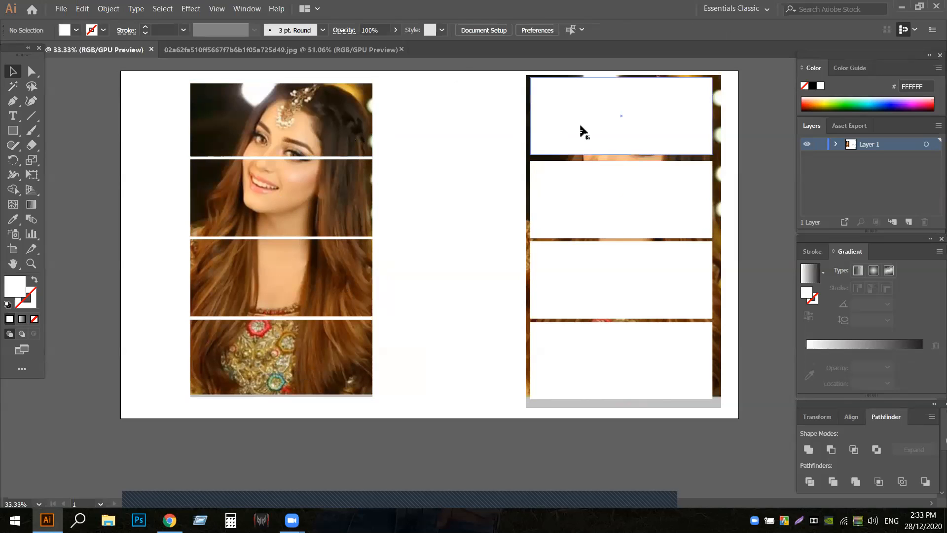
{"action": "left_click", "coordinate": [586, 207], "text": "shift"}
{"action": "left_click", "coordinate": [587, 261], "text": "shift"}
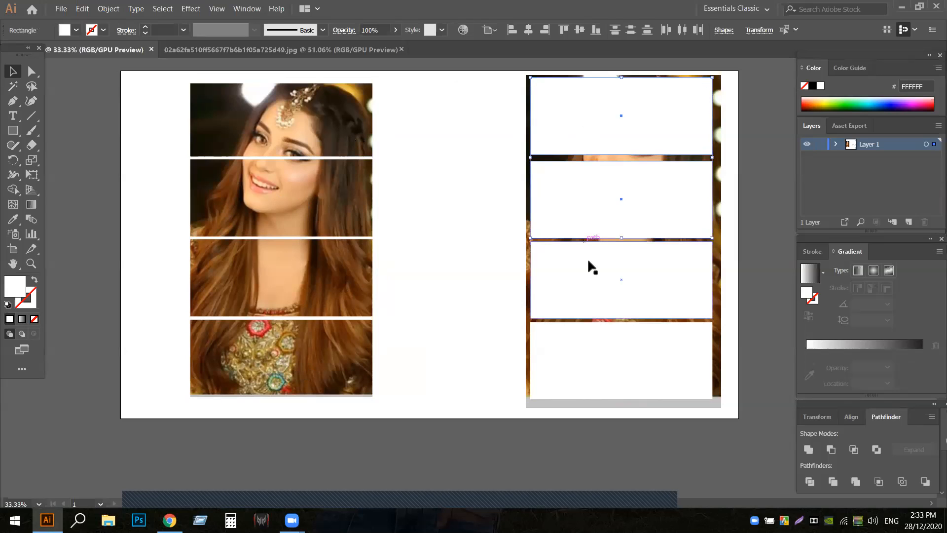
{"action": "left_click", "coordinate": [596, 345], "text": "shift"}
{"action": "left_click_drag", "start_coordinate": [444, 102], "coordinate": [727, 339]}
{"action": "right_click", "coordinate": [611, 254]}
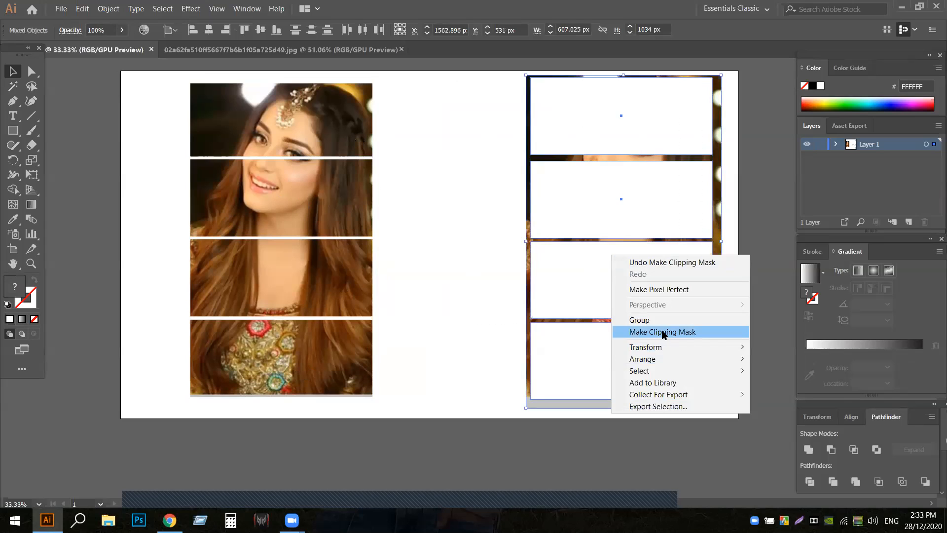
{"action": "left_click", "coordinate": [663, 335]}
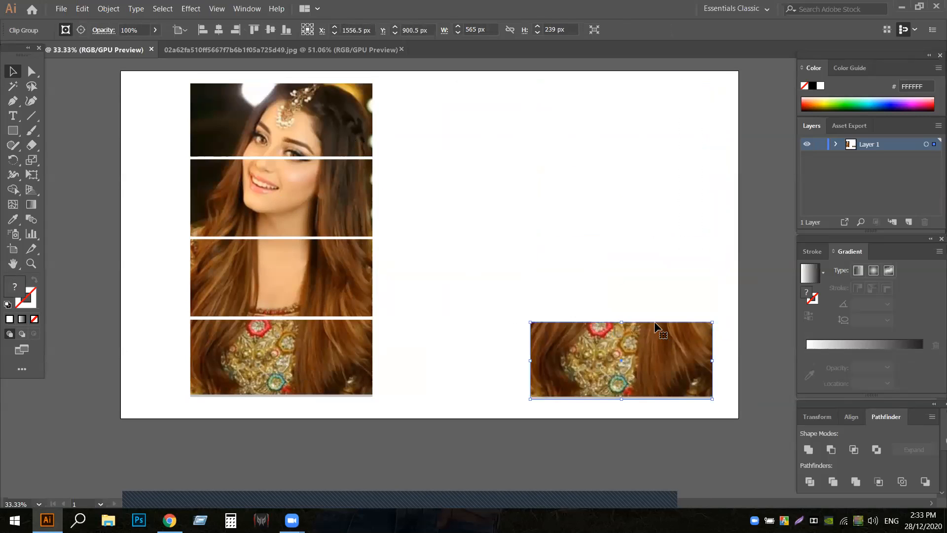
{"action": "key", "text": "ctrl+z"}
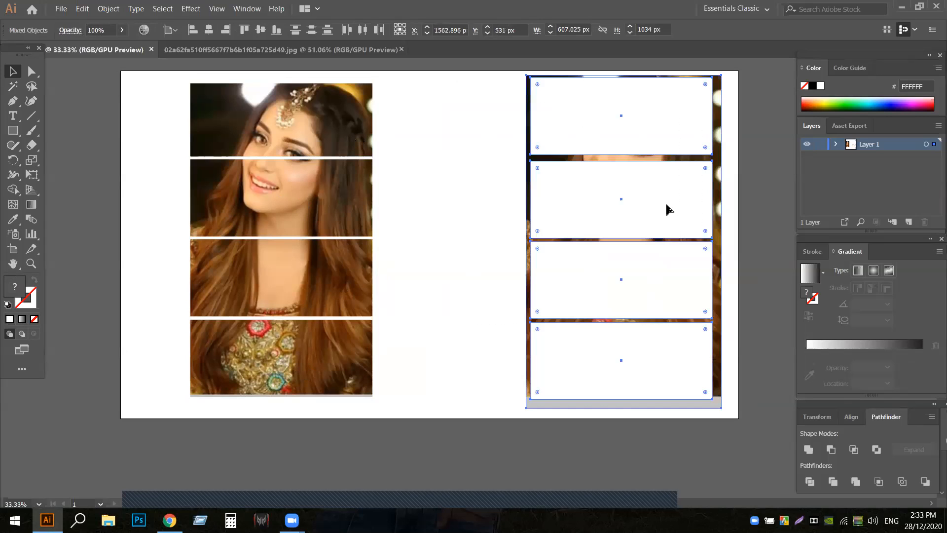
- Move the masked portrait over the right portrait so it extends past the artboard's right edge
{"action": "left_click", "coordinate": [480, 232]}
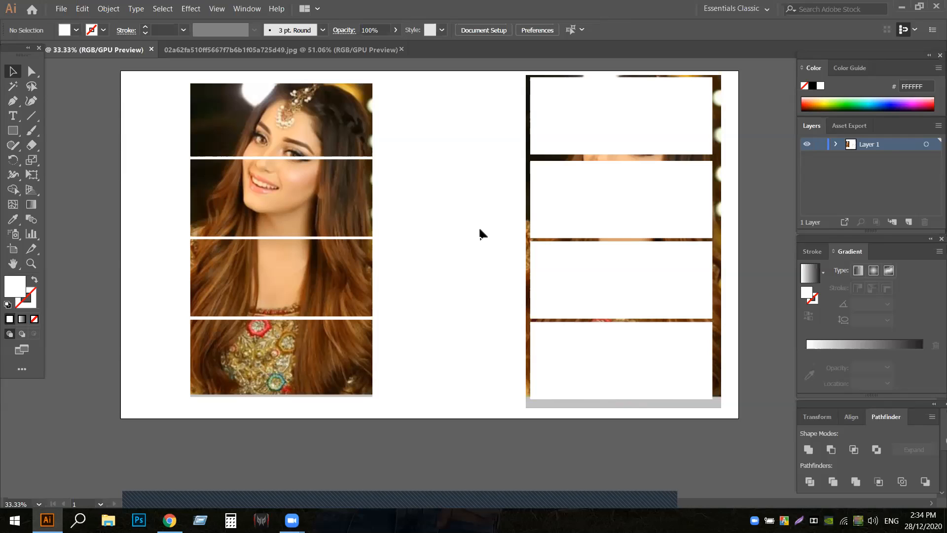
{"action": "left_click_drag", "start_coordinate": [334, 176], "coordinate": [733, 177]}
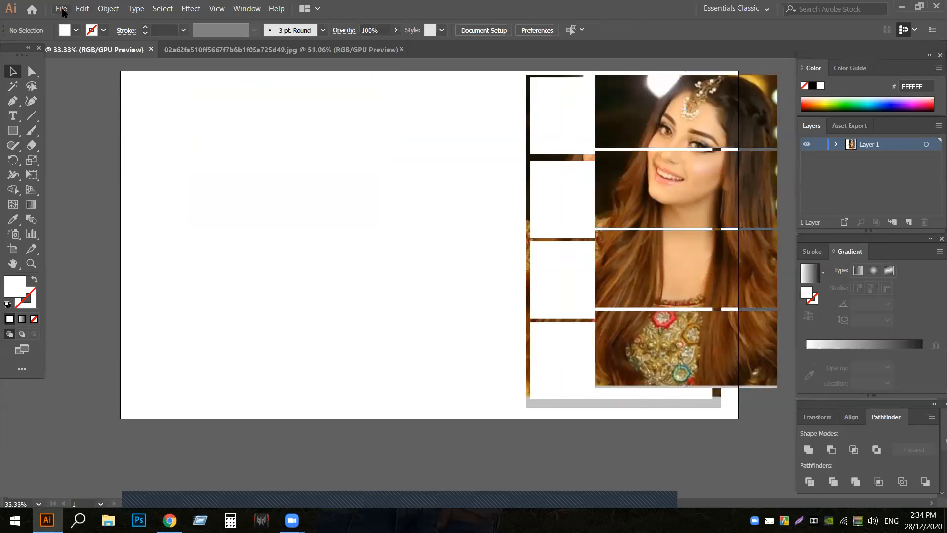
- Open the portrait image 02a62fa510ff5667f7b6b1f05a725d49.jpg from New folder (6) and decline creating another window for it
{"action": "left_click", "coordinate": [62, 9]}
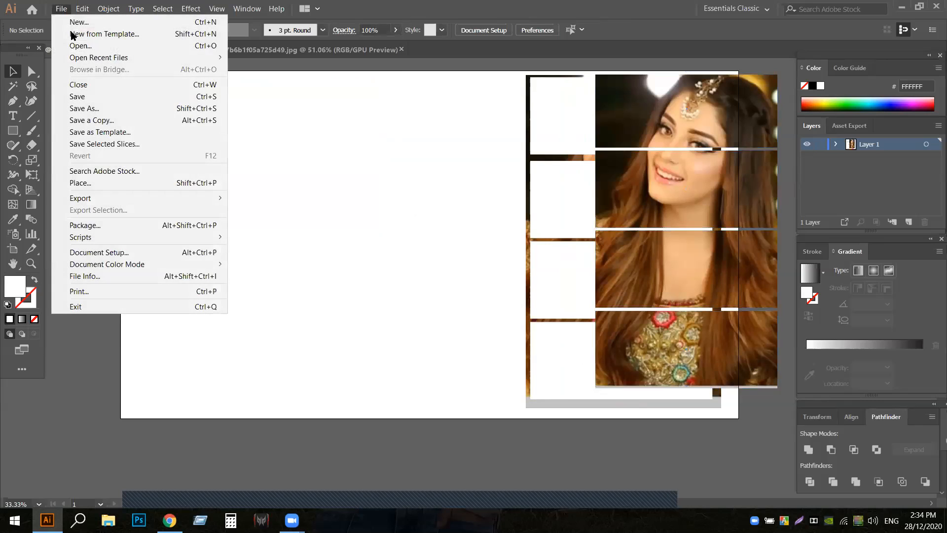
{"action": "left_click", "coordinate": [104, 46]}
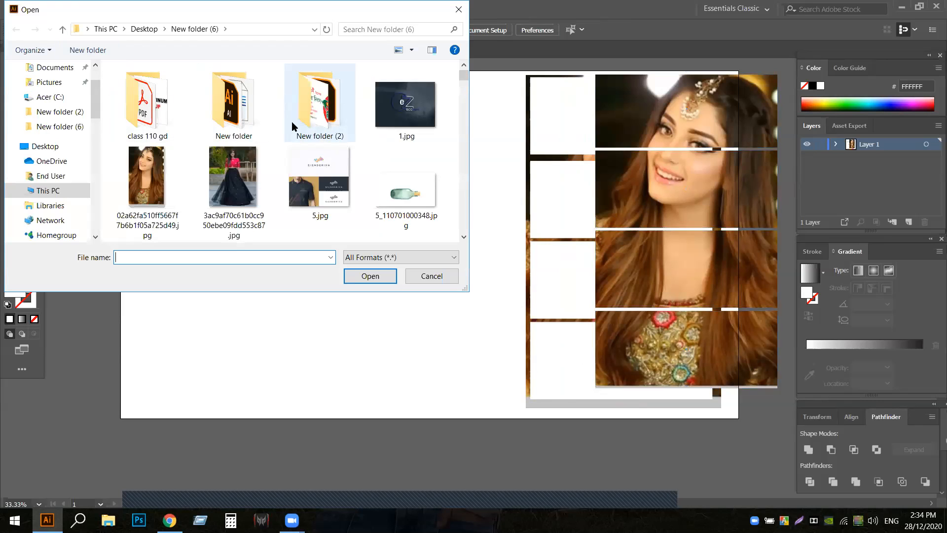
{"action": "scroll", "coordinate": [295, 123], "scroll_direction": "down", "scroll_amount": 1}
{"action": "scroll", "coordinate": [295, 127], "scroll_direction": "down", "scroll_amount": 3}
{"action": "scroll", "coordinate": [295, 128], "scroll_direction": "up", "scroll_amount": 4}
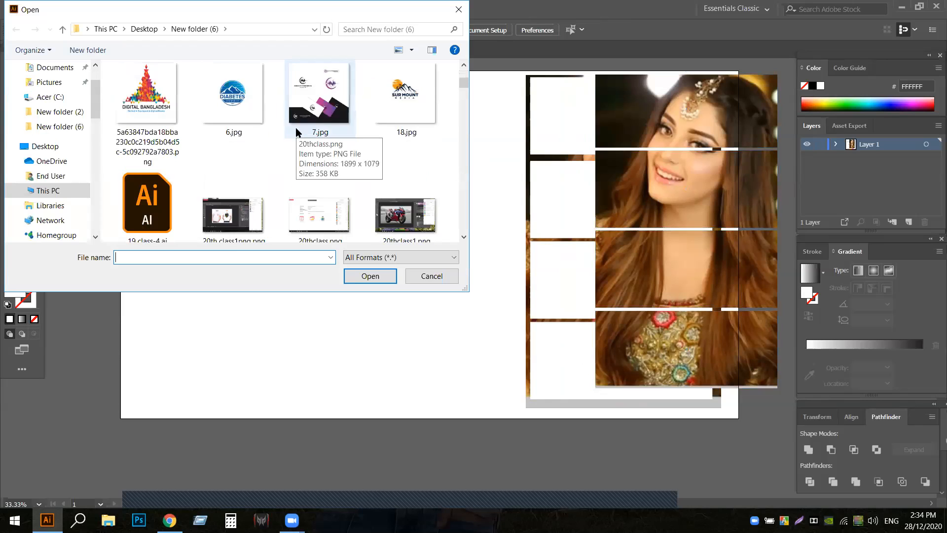
{"action": "left_click", "coordinate": [129, 118]}
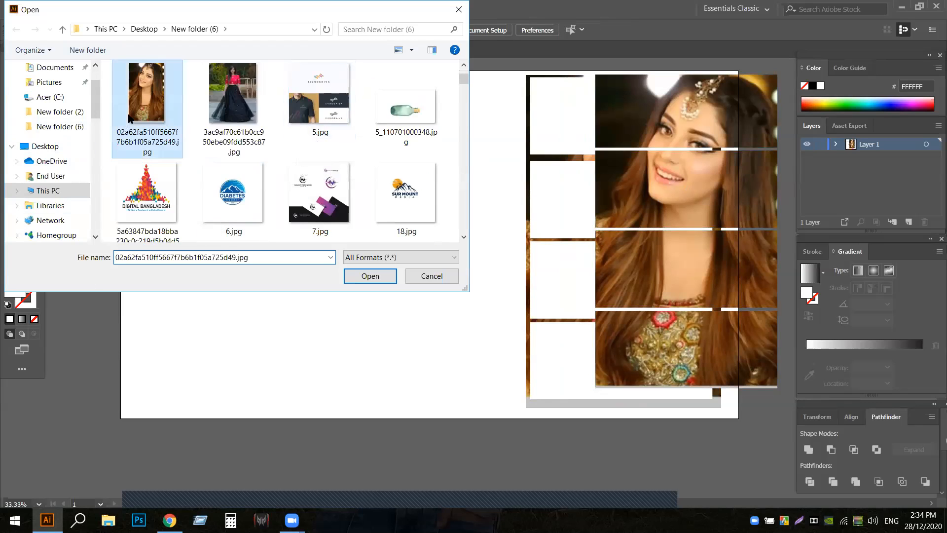
{"action": "left_click", "coordinate": [369, 275]}
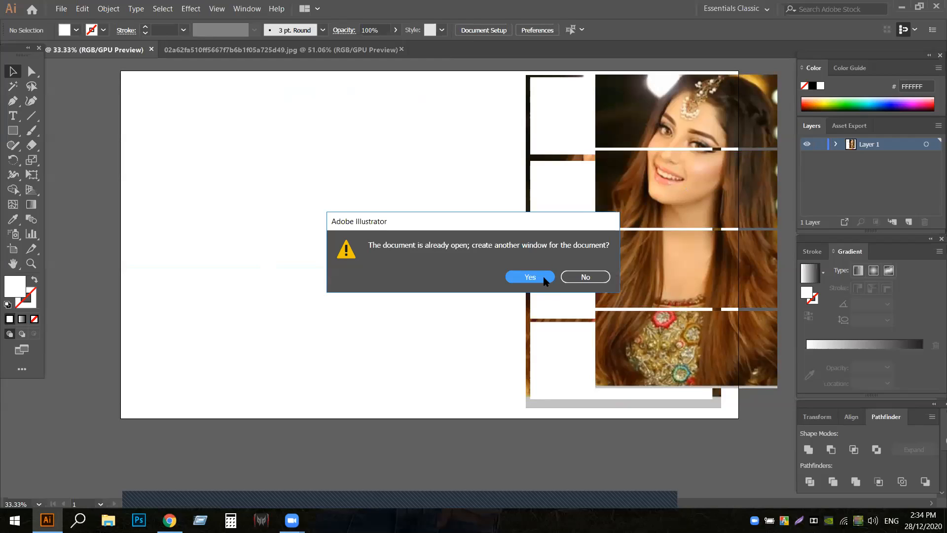
{"action": "left_click", "coordinate": [587, 277]}
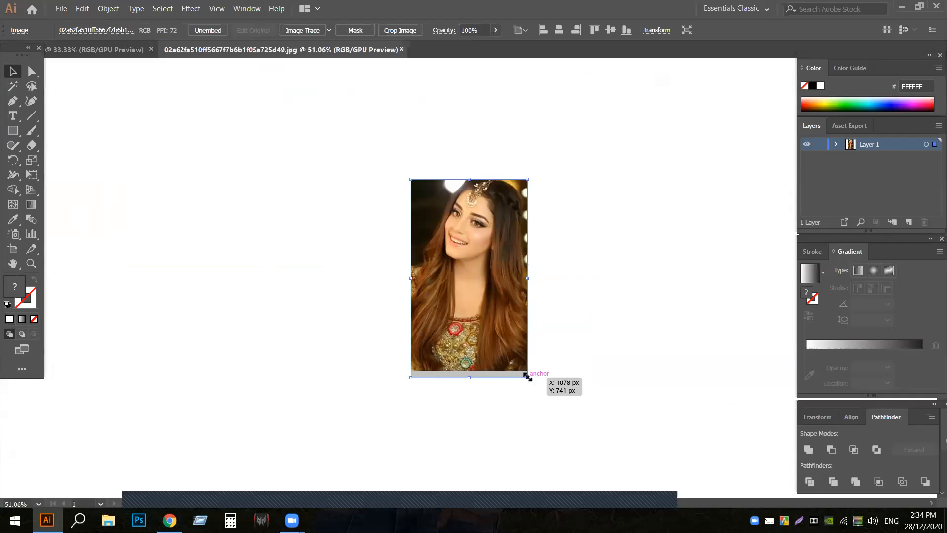
- Enlarge the portrait to nearly twice its size and move it left, leaving free space beside it
{"action": "left_click_drag", "start_coordinate": [527, 376], "coordinate": [603, 456]}
{"action": "left_click", "coordinate": [605, 412]}
{"action": "left_click_drag", "start_coordinate": [524, 317], "coordinate": [355, 320]}
{"action": "left_click", "coordinate": [473, 306]}
- Draw a hexagon to the right of the portrait, scale it down and place an overlapping copy beside it
{"action": "left_click", "coordinate": [12, 130]}
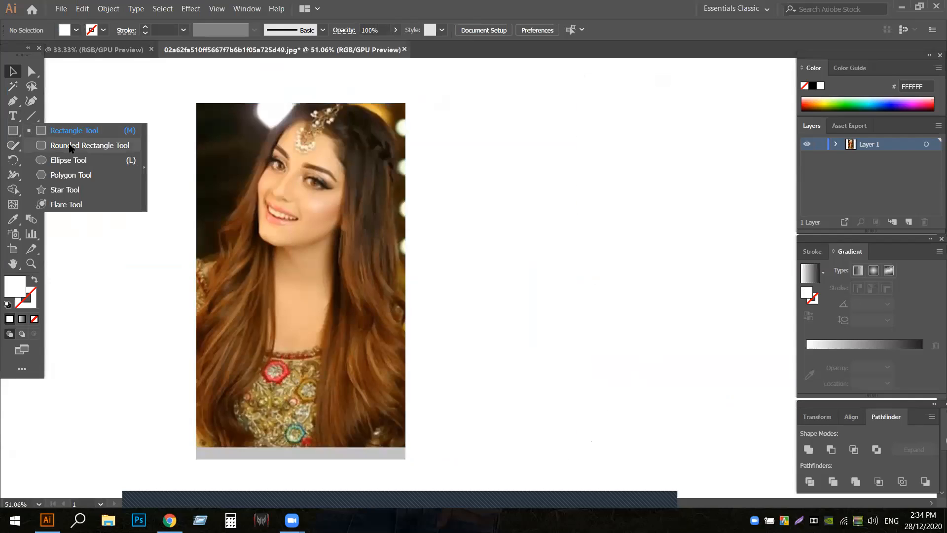
{"action": "left_click", "coordinate": [67, 175]}
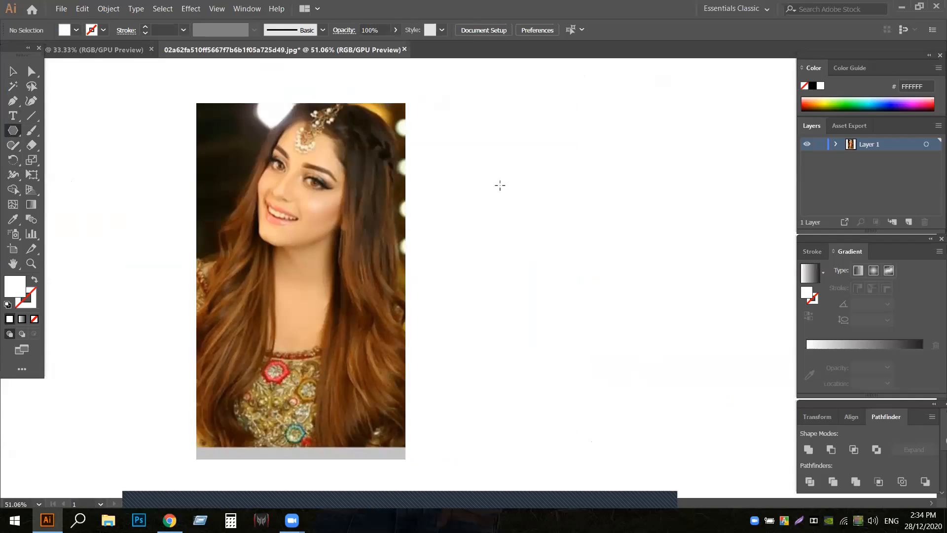
{"action": "mouse_move", "coordinate": [500, 186]}
{"action": "left_mouse_down"}
{"action": "mouse_move", "coordinate": [520, 224]}
{"action": "mouse_move", "coordinate": [563, 240]}
{"action": "left_mouse_up"}
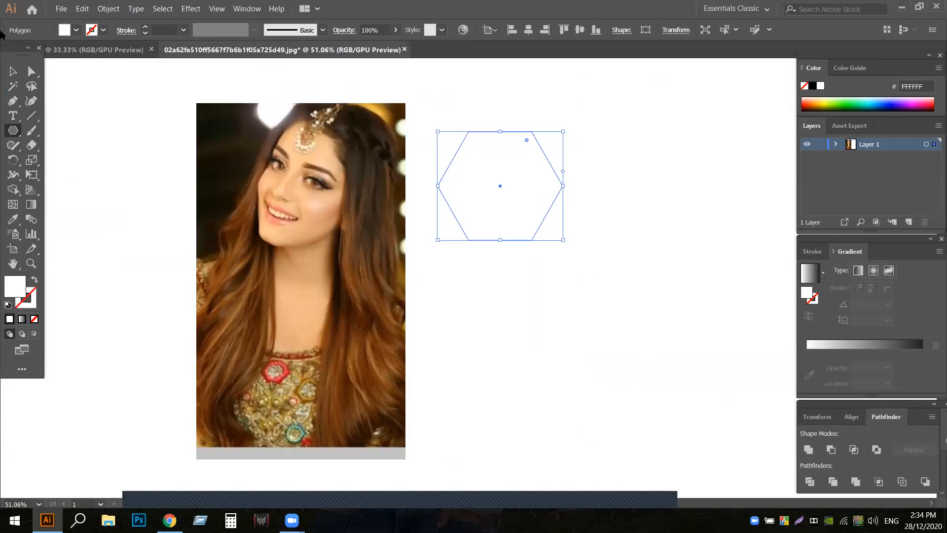
{"action": "left_click", "coordinate": [14, 73]}
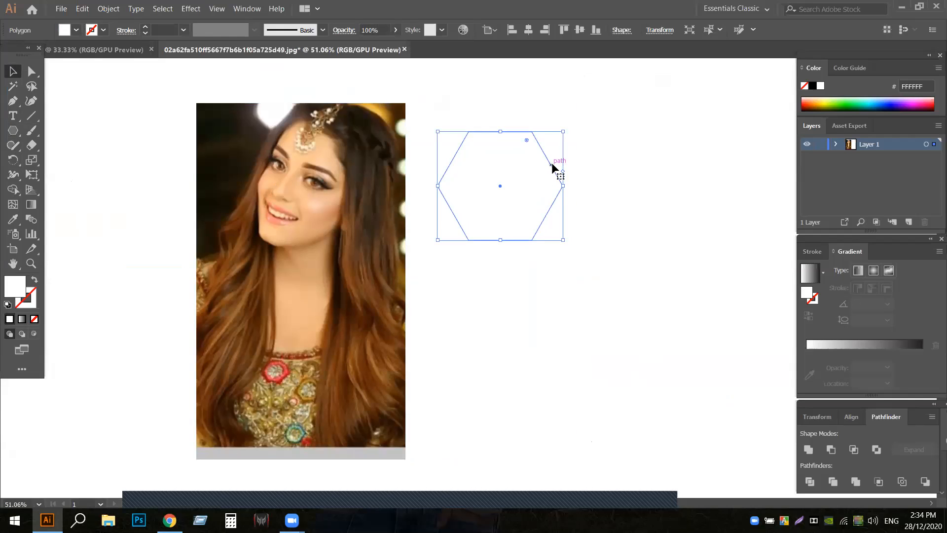
{"action": "left_click_drag", "start_coordinate": [562, 241], "coordinate": [553, 228]}
{"action": "left_click_drag", "start_coordinate": [496, 208], "coordinate": [548, 226]}
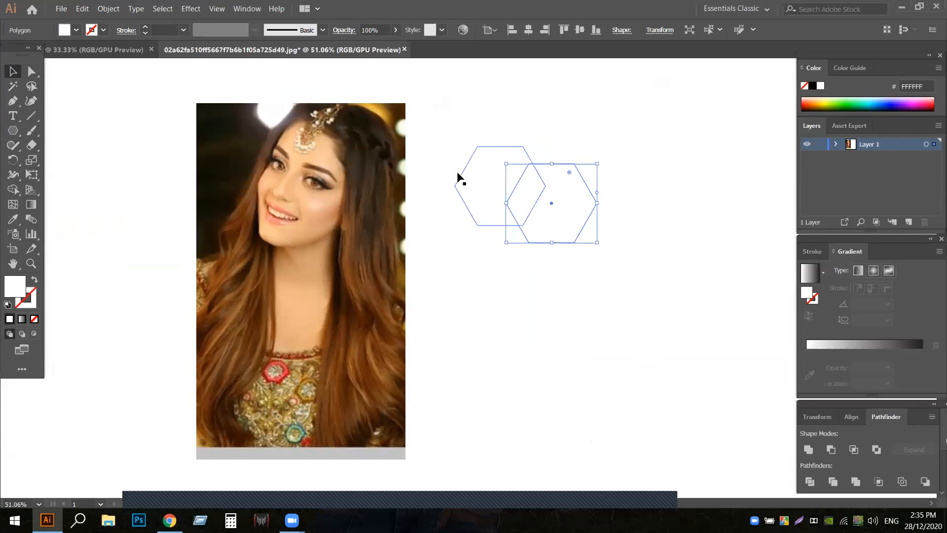
- Fill one hexagon with golden brown AA7600 and sample that colour onto the white hexagon with the Eyedropper
{"action": "left_click", "coordinate": [76, 30]}
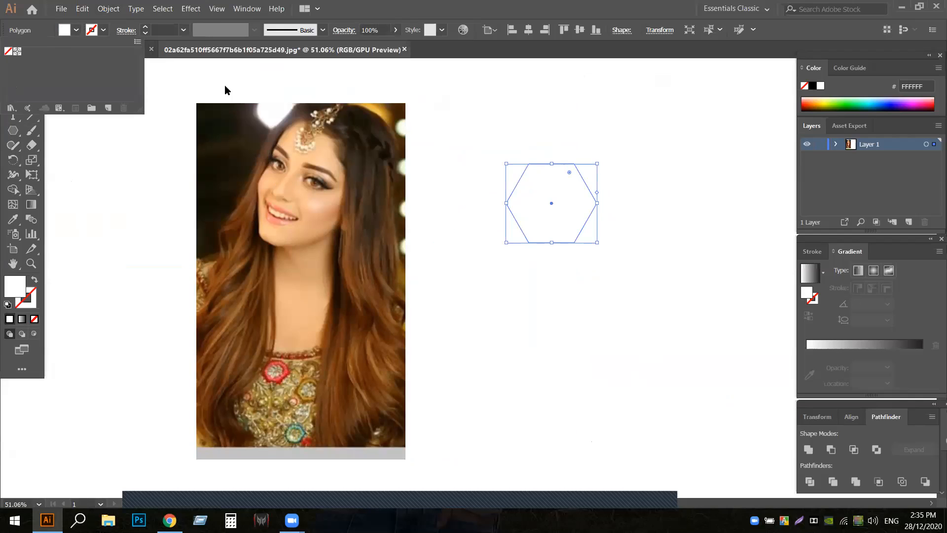
{"action": "left_click", "coordinate": [712, 141]}
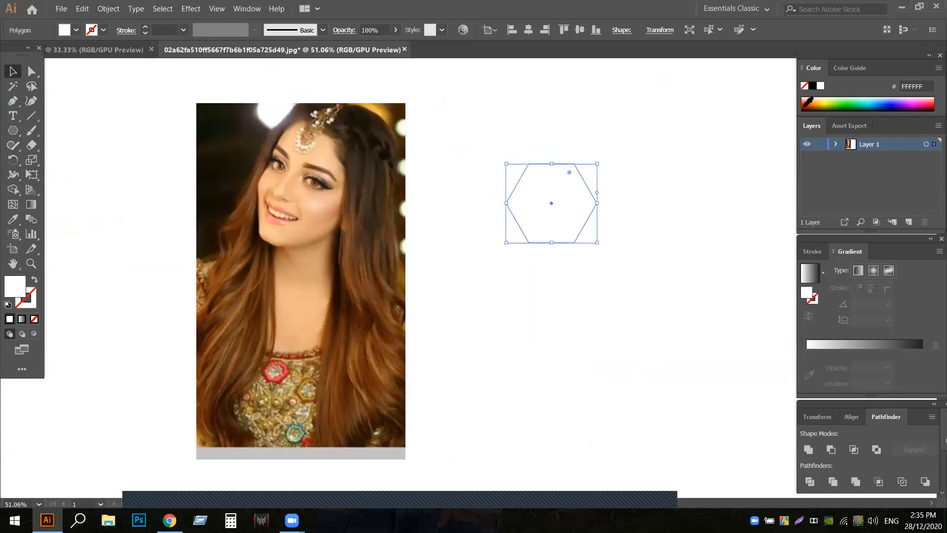
{"action": "left_click", "coordinate": [819, 100]}
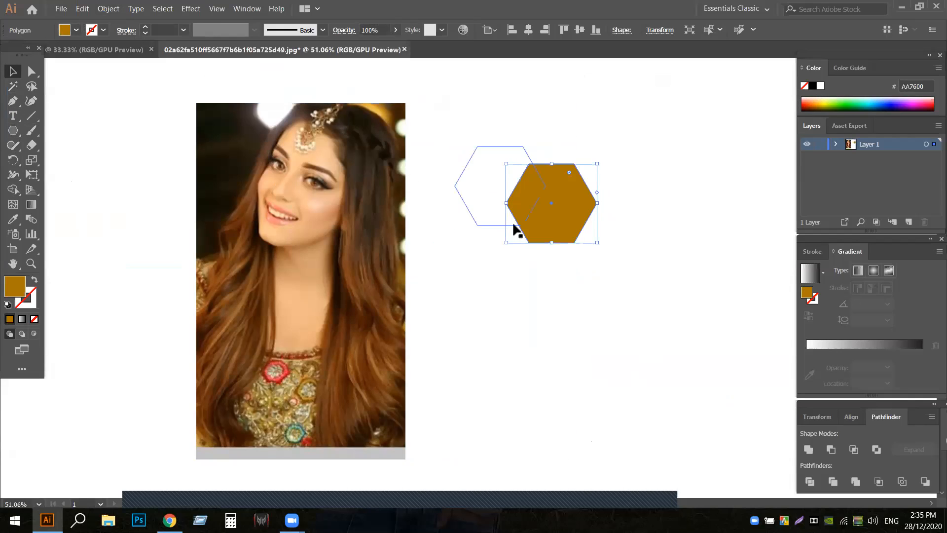
{"action": "left_click", "coordinate": [526, 312]}
{"action": "left_click", "coordinate": [488, 189]}
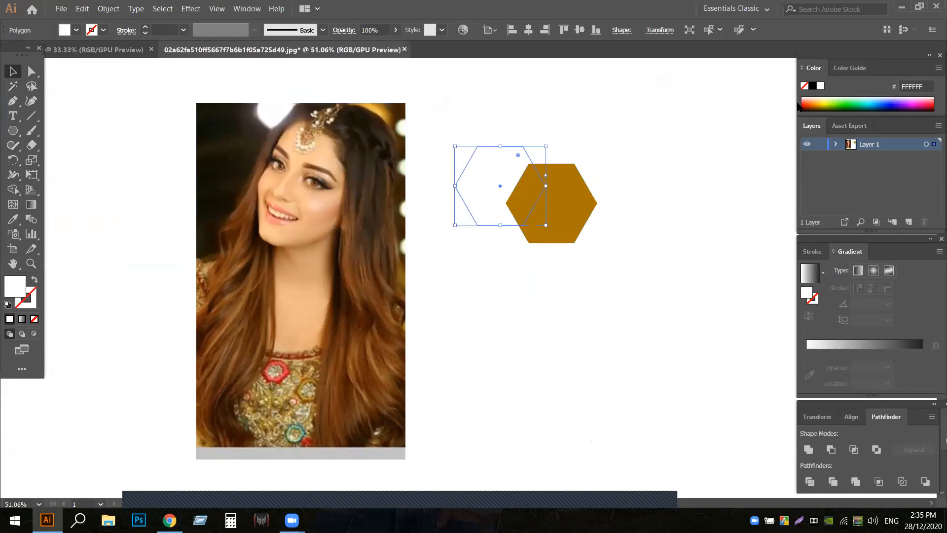
{"action": "left_click", "coordinate": [13, 219]}
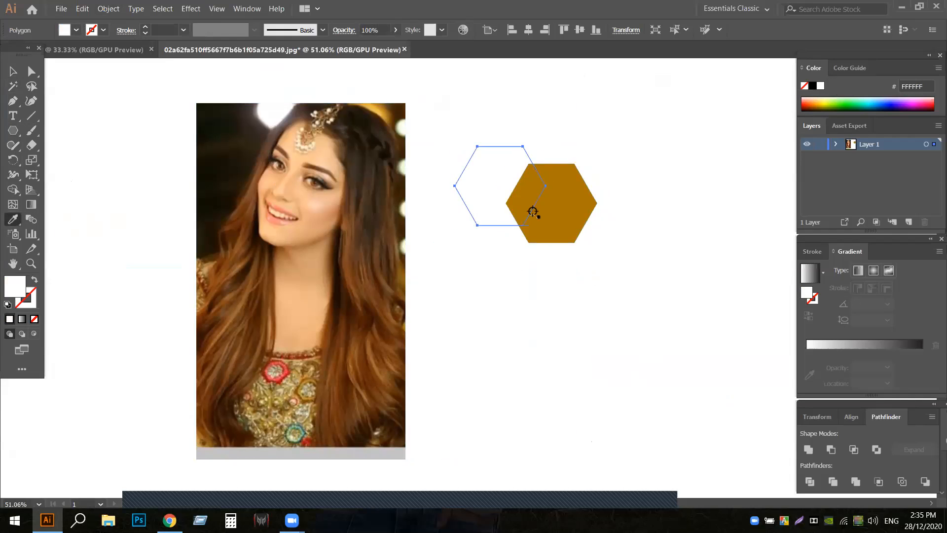
{"action": "left_click", "coordinate": [573, 208]}
- Duplicate and arrange the brown hexagons into an interlocking honeycomb cluster of four beside the portrait
{"action": "left_click", "coordinate": [12, 71]}
{"action": "left_click", "coordinate": [494, 363]}
{"action": "left_click_drag", "start_coordinate": [558, 226], "coordinate": [557, 154]}
{"action": "left_click", "coordinate": [488, 346]}
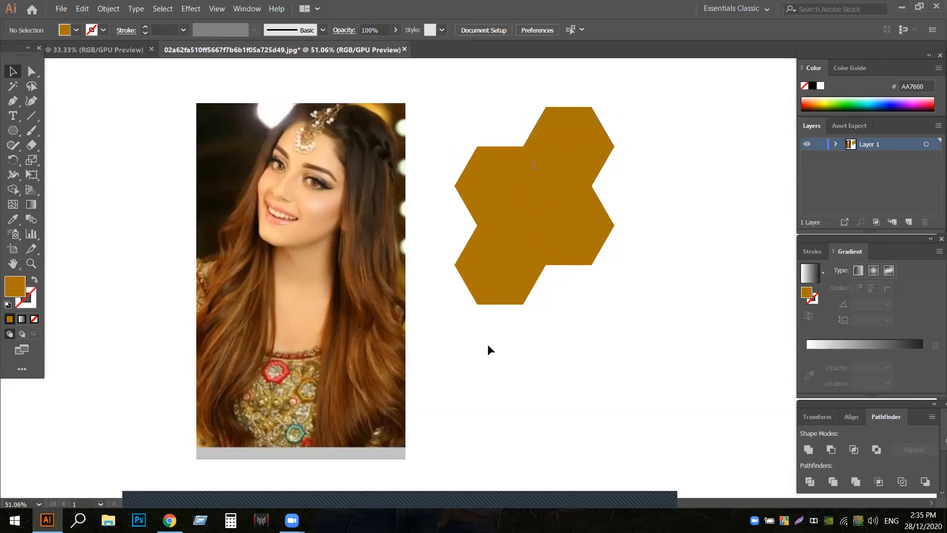
- Move the four hexagons over the upper part of the portrait and group them
{"action": "left_click_drag", "start_coordinate": [443, 105], "coordinate": [619, 291]}
{"action": "left_click_drag", "start_coordinate": [540, 223], "coordinate": [334, 206]}
{"action": "right_click", "coordinate": [333, 209]}
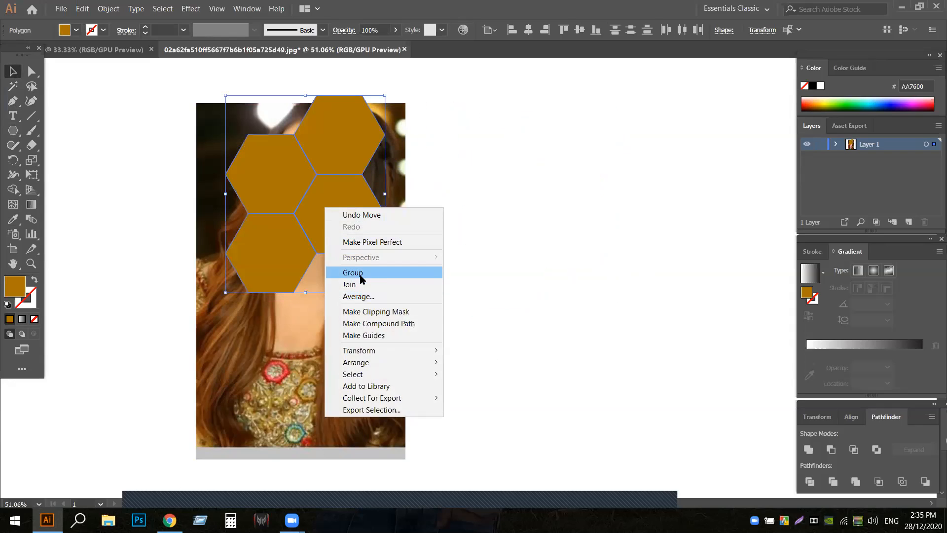
{"action": "left_click", "coordinate": [360, 274]}
{"action": "left_click", "coordinate": [505, 229]}
- Combine the grouped hexagons over the portrait into one compound path
{"action": "left_click", "coordinate": [331, 199]}
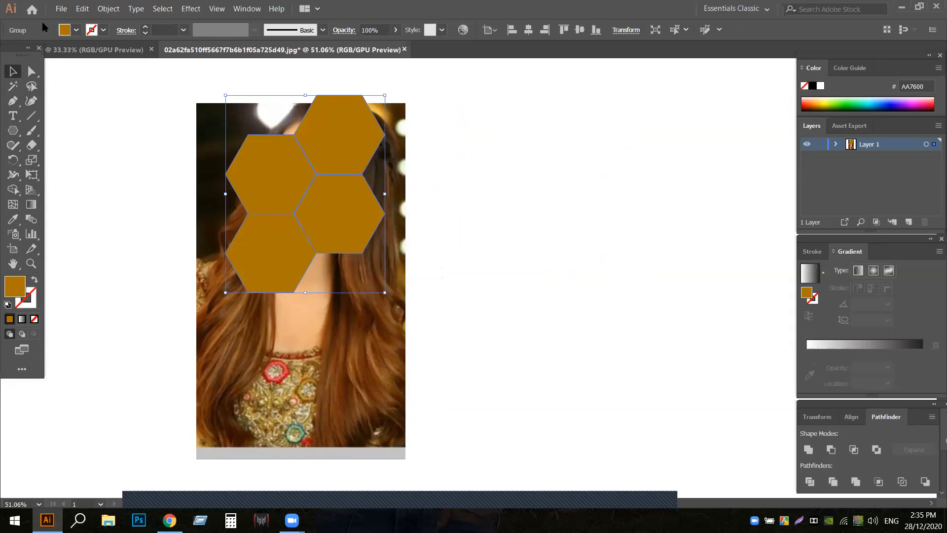
{"action": "left_click", "coordinate": [109, 9]}
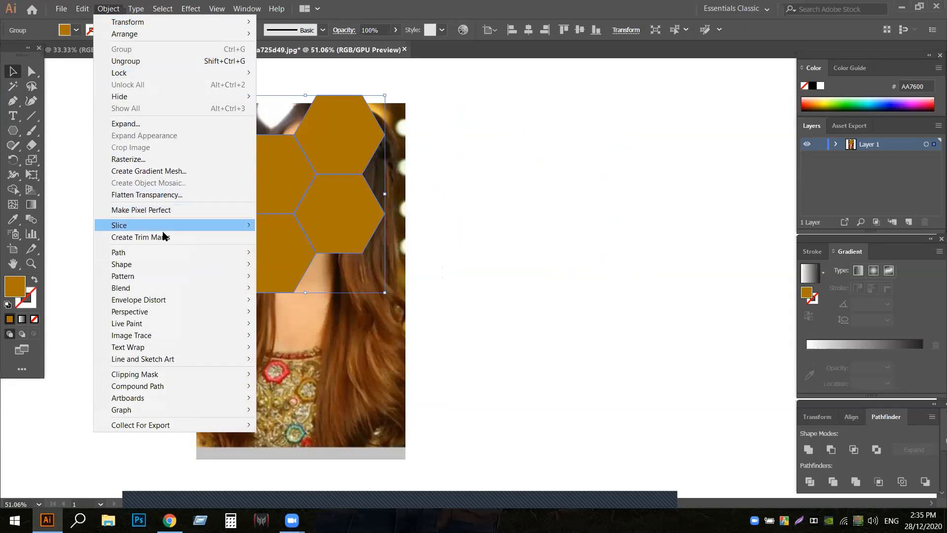
{"action": "mouse_move", "coordinate": [164, 389]}
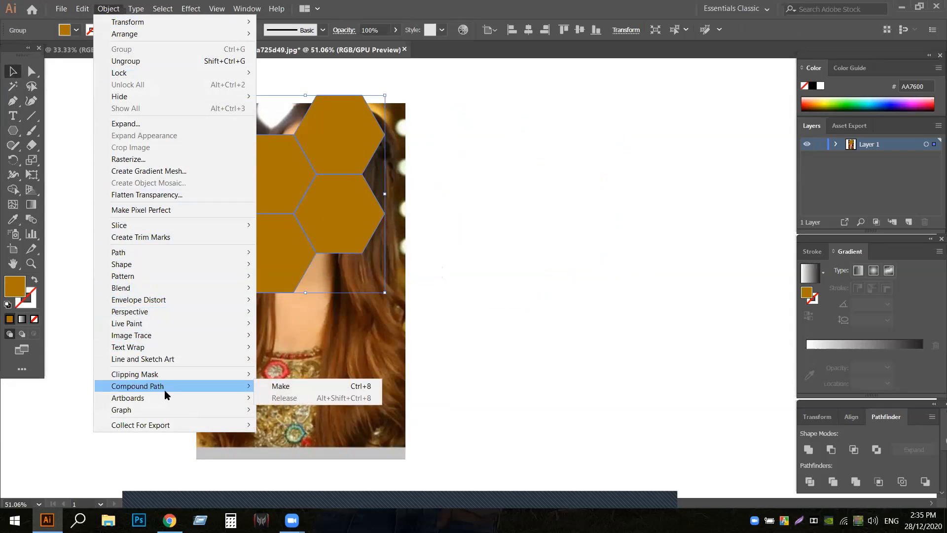
{"action": "left_click", "coordinate": [280, 386]}
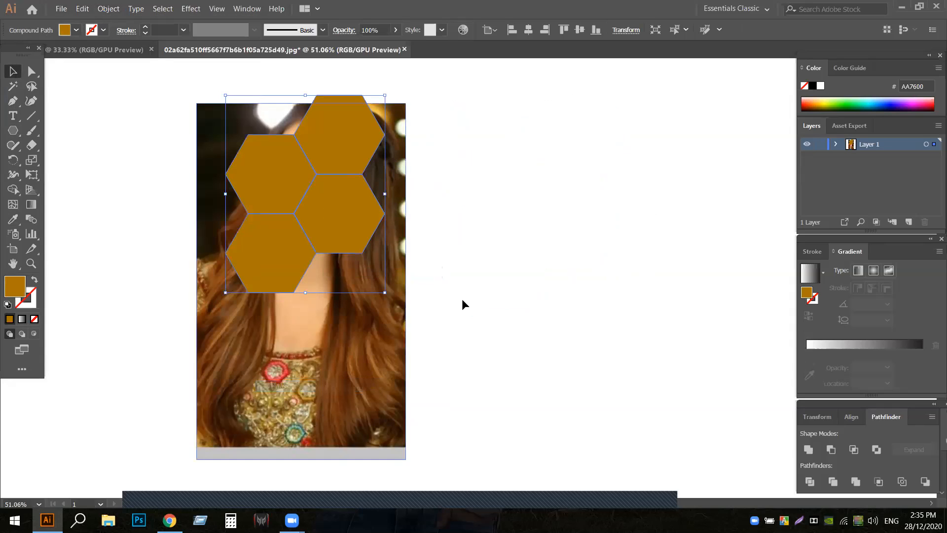
- Make a clipping mask from the portrait and the hexagon compound path
{"action": "left_click", "coordinate": [210, 143], "text": "shift"}
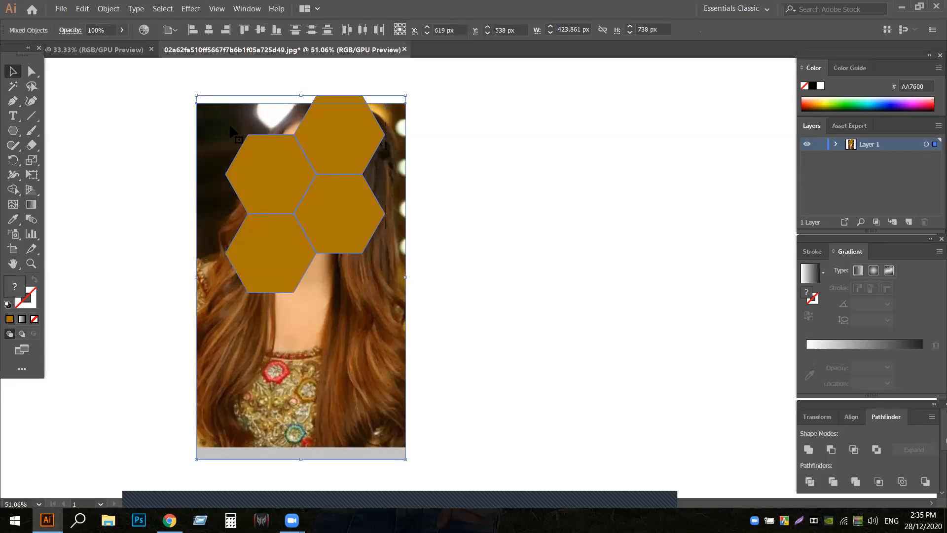
{"action": "right_click", "coordinate": [235, 151]}
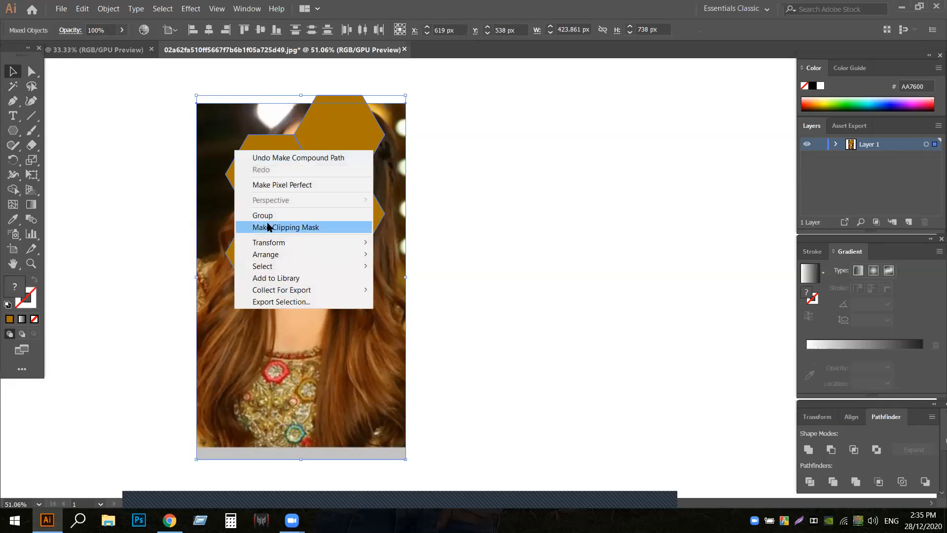
{"action": "left_click", "coordinate": [285, 227]}
{"action": "left_click", "coordinate": [485, 199]}
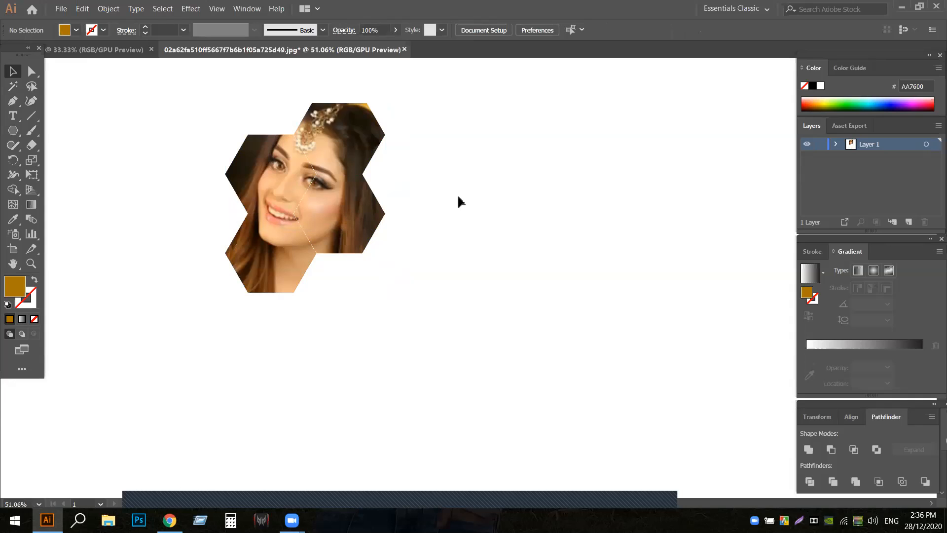
- Undo the hexagon clipping mask and compound path, and delete the hexagon group after moving it off the portrait
{"action": "left_click", "coordinate": [349, 230]}
{"action": "key", "text": "ctrl+z"}
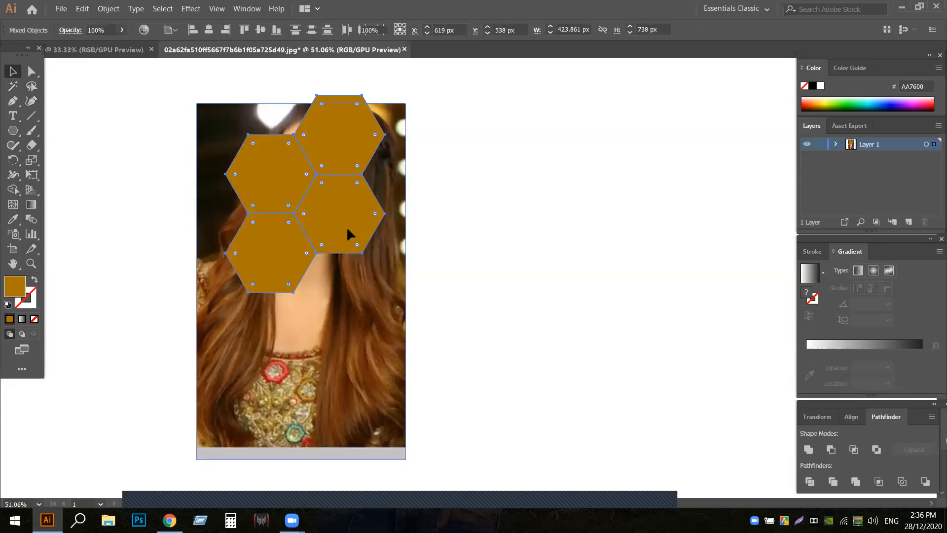
{"action": "key", "text": "ctrl+z"}
{"action": "left_click_drag", "start_coordinate": [318, 211], "coordinate": [626, 224]}
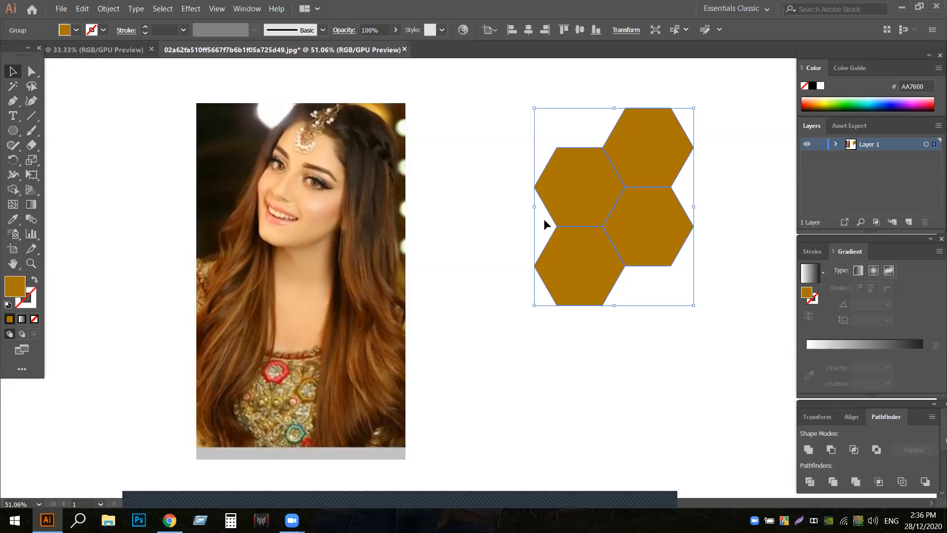
{"action": "key", "text": "Delete"}
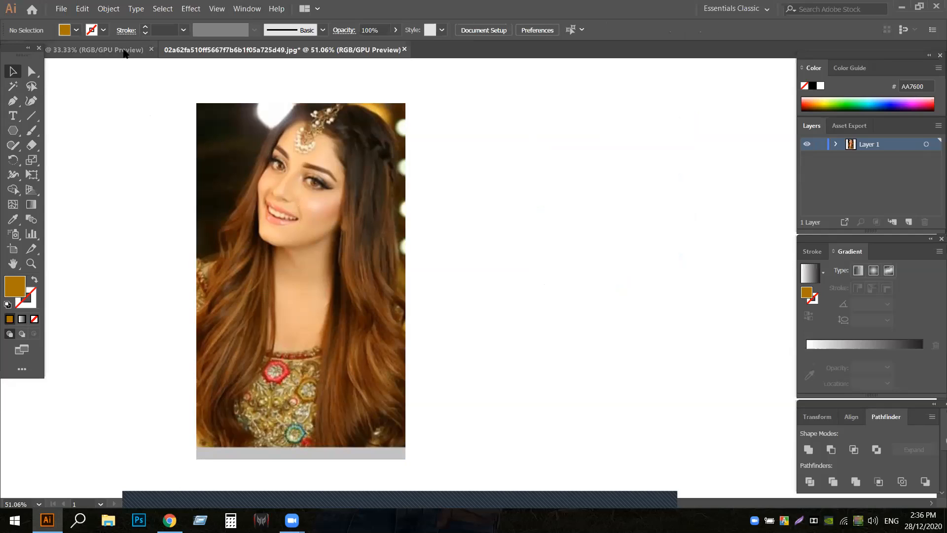
- Switch to the first document and delete all the portraits and rectangles on its artboard
{"action": "left_click", "coordinate": [93, 49]}
{"action": "left_click_drag", "start_coordinate": [470, 86], "coordinate": [667, 305]}
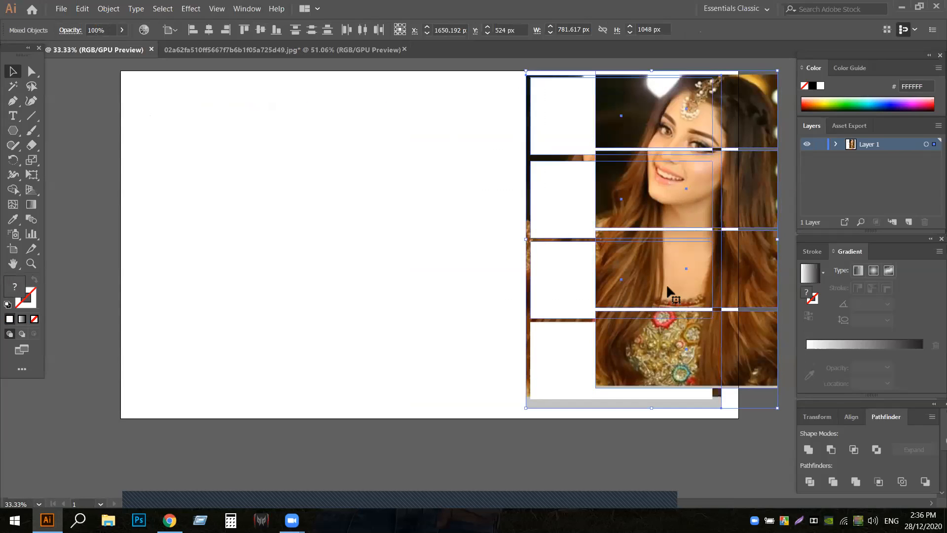
{"action": "key", "text": "Delete"}
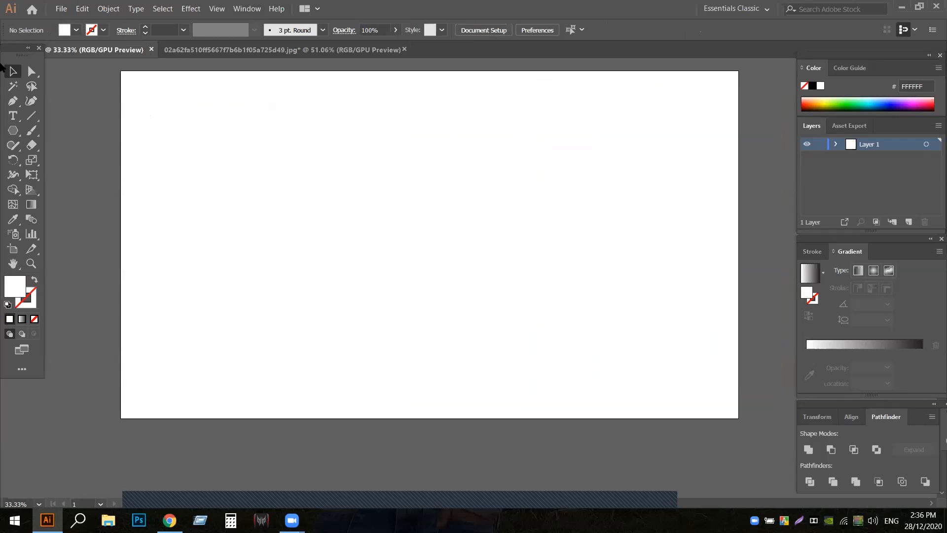
- Choose the Star tool and set its fill to none and its stroke to black
{"action": "left_click", "coordinate": [9, 130]}
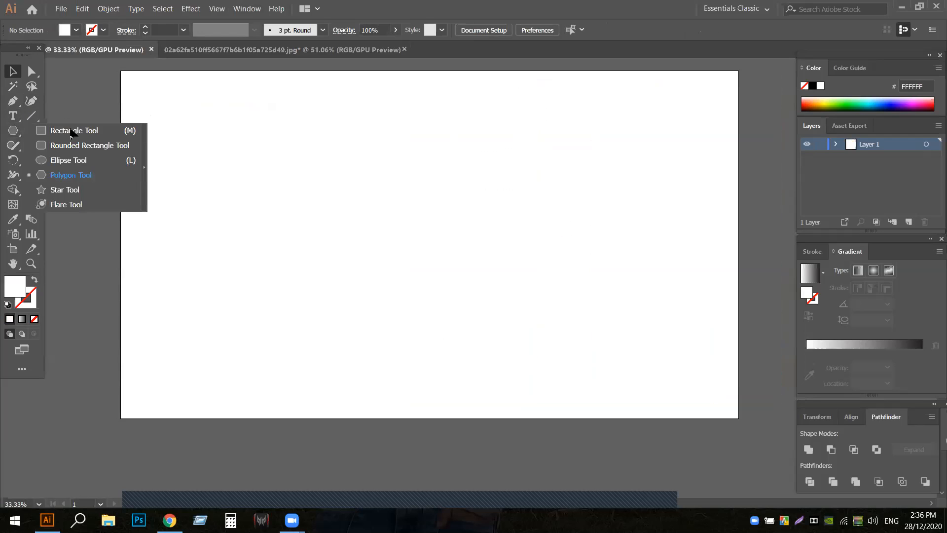
{"action": "left_click", "coordinate": [58, 190]}
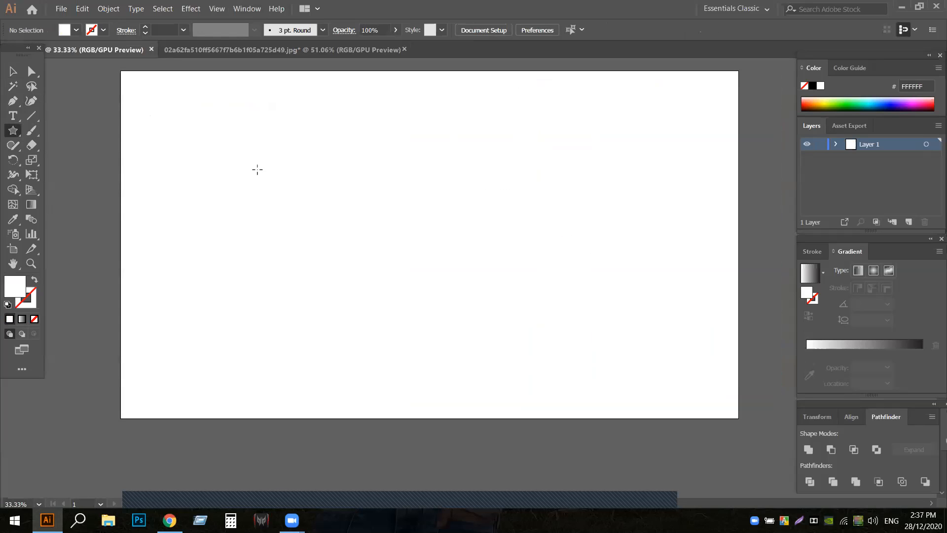
{"action": "left_click", "coordinate": [76, 30]}
{"action": "left_click", "coordinate": [8, 51]}
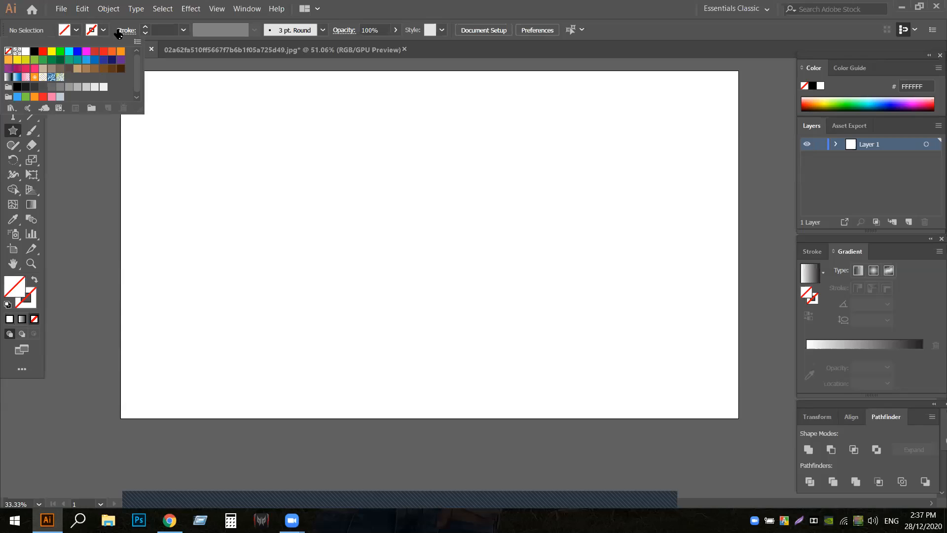
{"action": "left_click", "coordinate": [103, 31]}
{"action": "left_click", "coordinate": [103, 31]}
{"action": "left_click", "coordinate": [34, 50]}
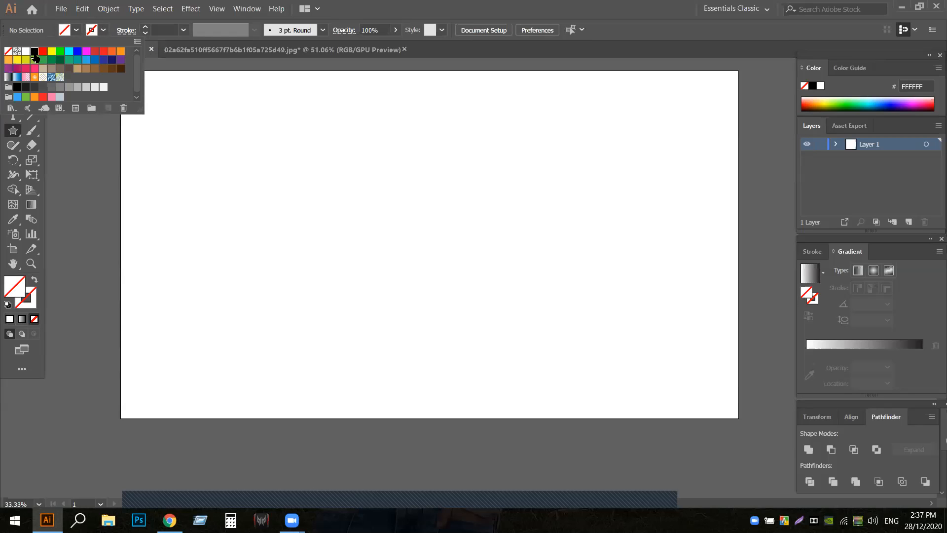
{"action": "left_click", "coordinate": [316, 195]}
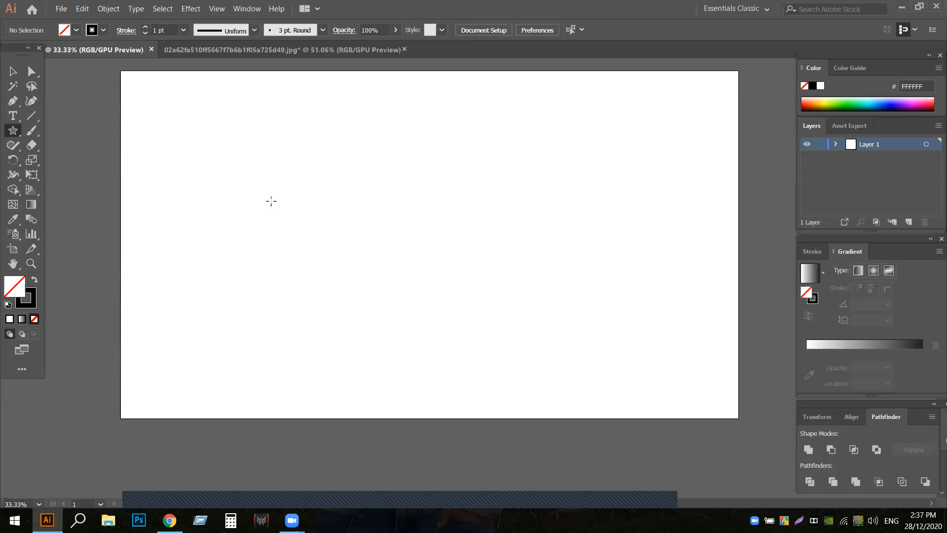
- Try a freehand star on the artboard, adjusting its number of points to 10 while drawing
{"action": "left_click_drag", "start_coordinate": [271, 201], "coordinate": [299, 243]}
{"action": "key", "text": "Down"}
{"action": "key", "text": "Down"}
{"action": "key", "text": "Up"}
{"action": "key", "text": "Up"}
{"action": "key", "text": "Up"}
{"action": "key", "text": "Up"}
{"action": "key", "text": "Up"}
{"action": "key", "text": "Up"}
{"action": "key", "text": "Up"}
- Create a star with Radius 1 of 156.3638 px, Radius 2 of 78.1819 px and 10 points in the artboard's upper middle
{"action": "left_click", "coordinate": [442, 179]}
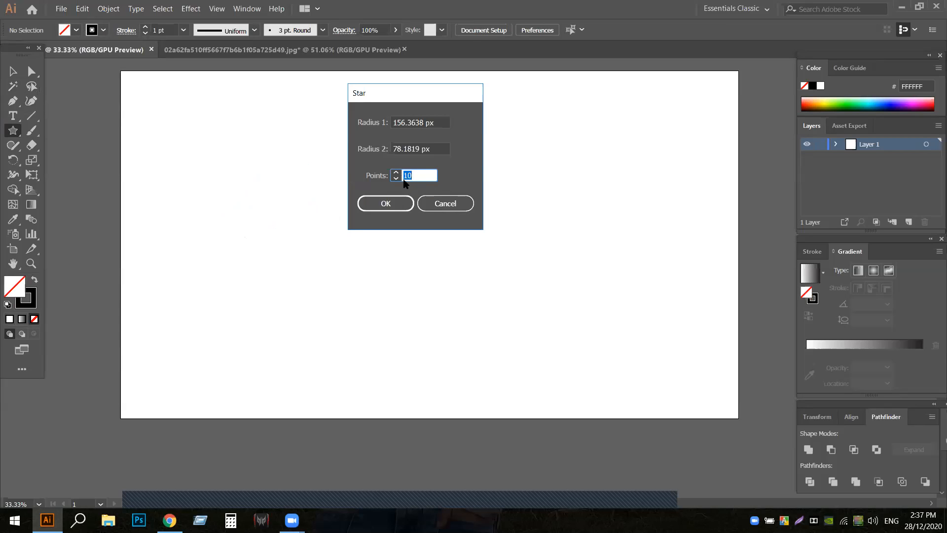
{"action": "left_click", "coordinate": [387, 204]}
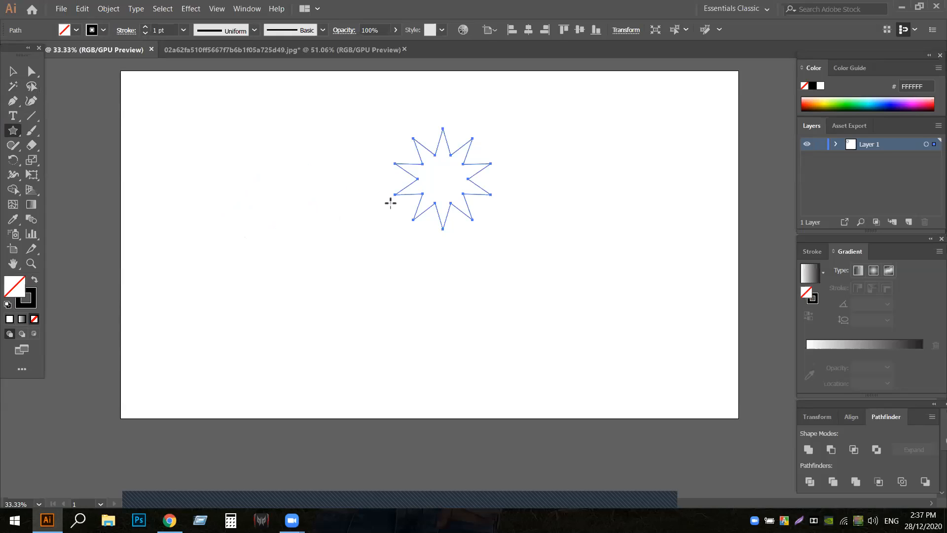
- Enlarge the star proportionally about its centre to the artboard's height and move it into the artboard's left half
{"action": "left_click", "coordinate": [13, 71]}
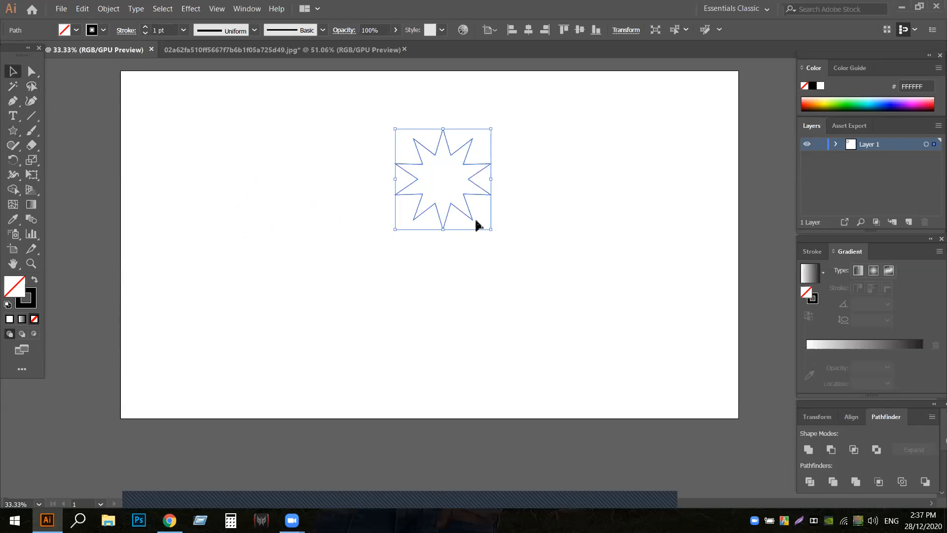
{"action": "left_click_drag", "start_coordinate": [492, 230], "coordinate": [605, 345]}
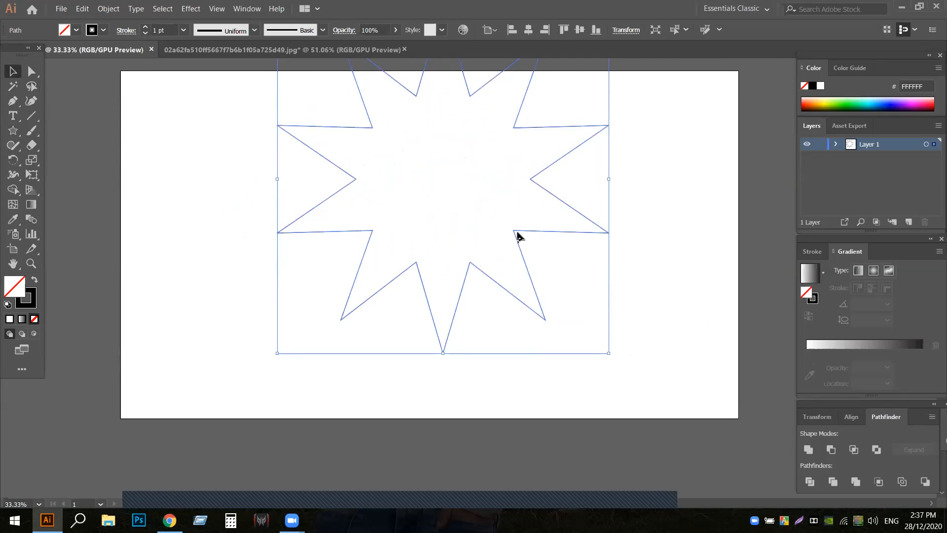
{"action": "left_click_drag", "start_coordinate": [515, 236], "coordinate": [411, 292]}
{"action": "left_click", "coordinate": [619, 236]}
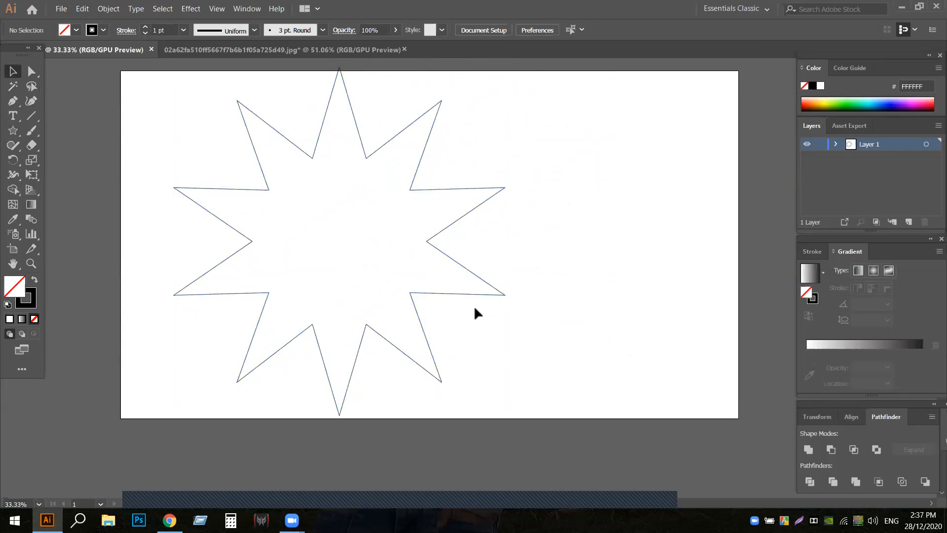
{"action": "left_click_drag", "start_coordinate": [417, 292], "coordinate": [417, 300]}
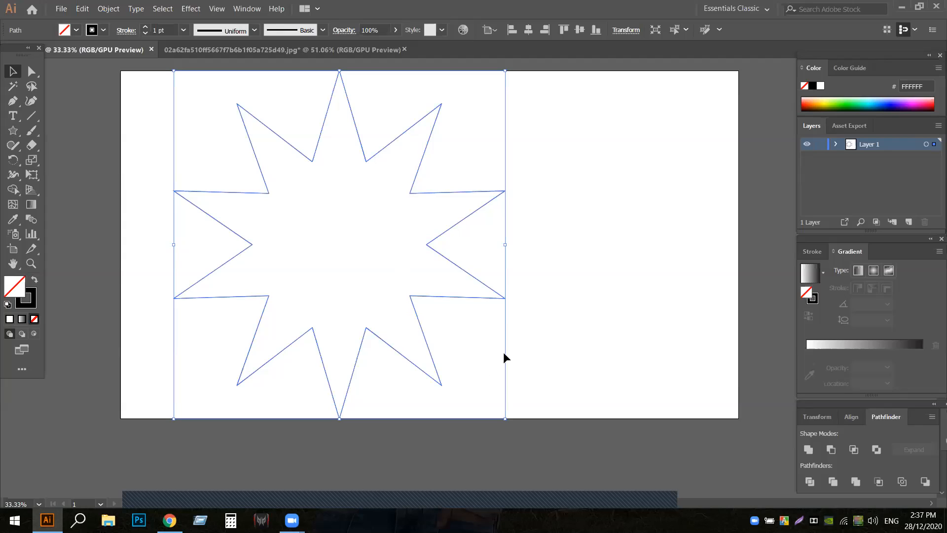
- Scale the star down proportionally about its centre and set its stroke weight to 3 pt
{"action": "key", "text": "ctrl+plus"}
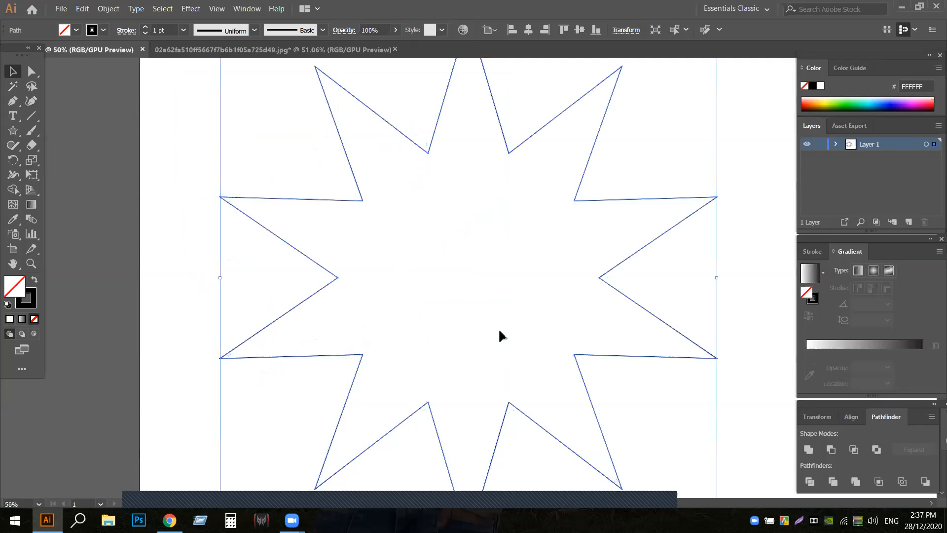
{"action": "scroll", "coordinate": [282, 352], "scroll_direction": "down", "scroll_amount": 3}
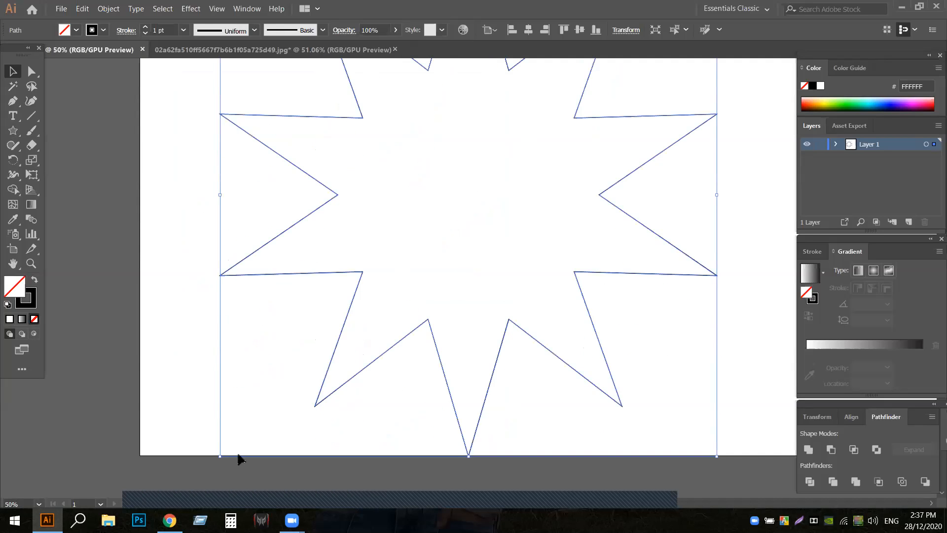
{"action": "left_click_drag", "start_coordinate": [222, 455], "coordinate": [266, 346]}
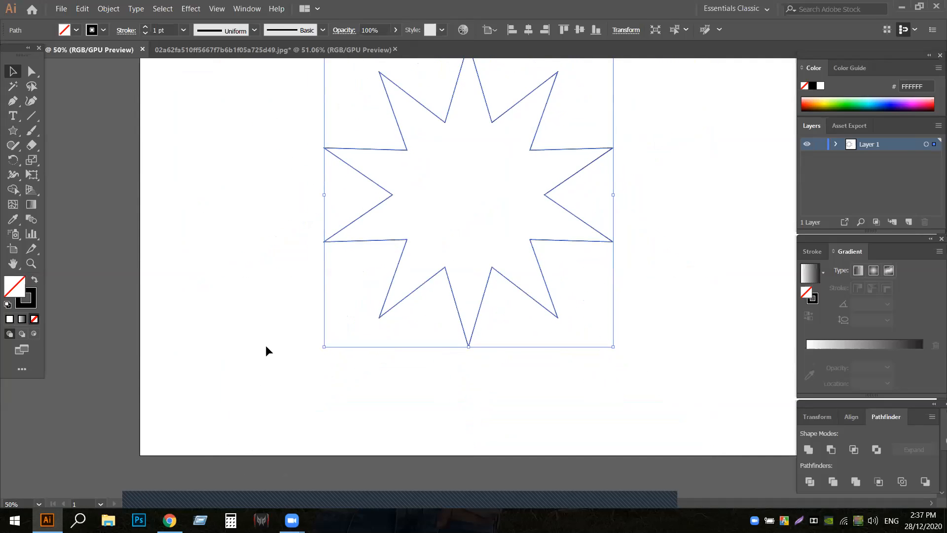
{"action": "scroll", "coordinate": [400, 366], "scroll_direction": "up", "scroll_amount": 3}
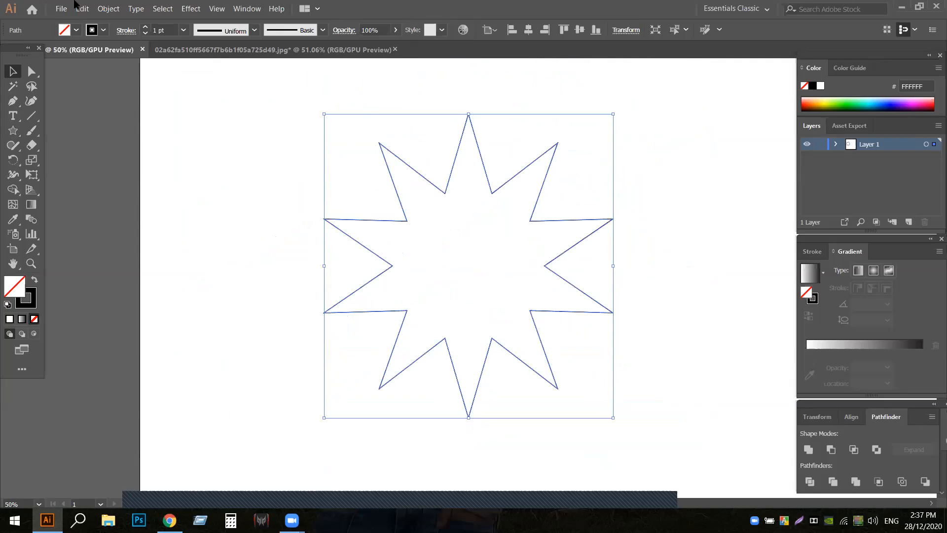
{"action": "left_click", "coordinate": [146, 28]}
{"action": "left_click", "coordinate": [146, 28]}
{"action": "left_click", "coordinate": [197, 150]}
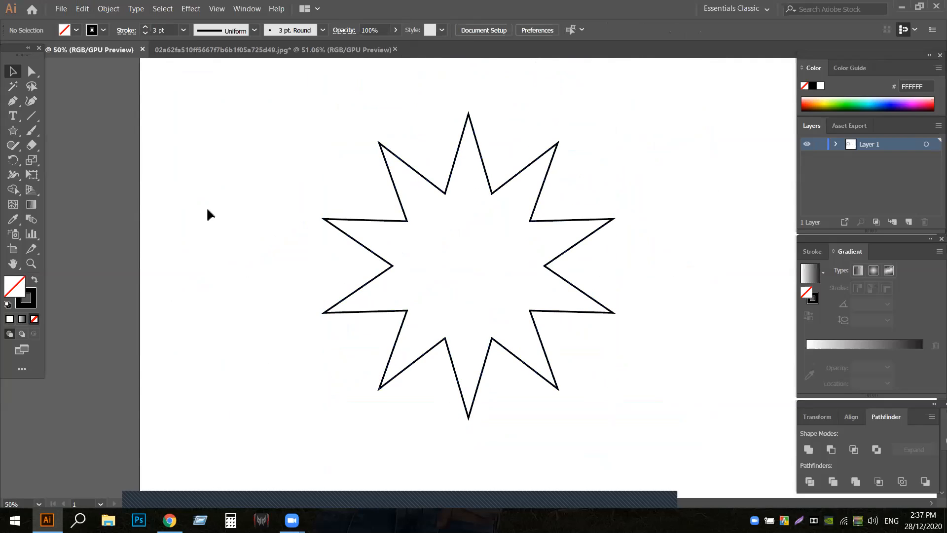
- Curve the star's upper-left tip slightly and the inner corner beside the top tip with the Anchor Point tool
{"action": "left_click", "coordinate": [445, 191]}
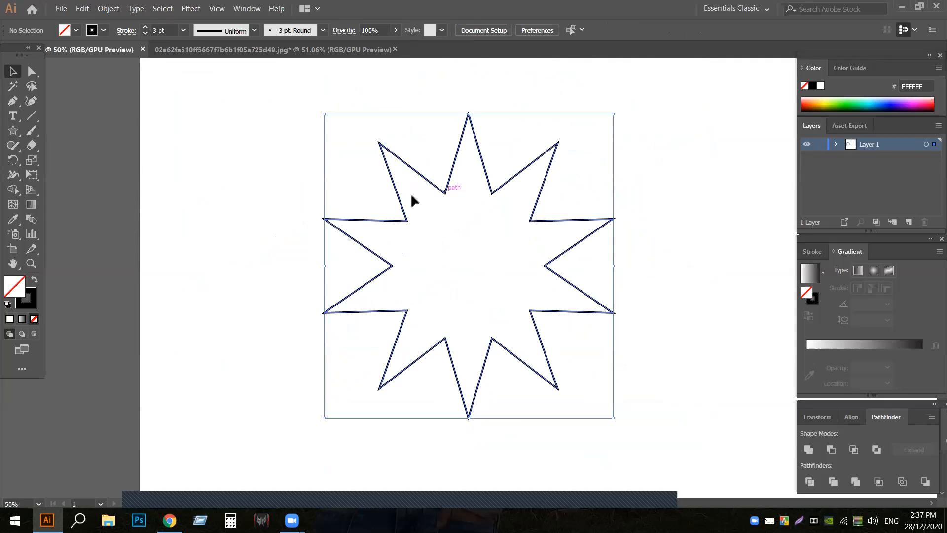
{"action": "left_click", "coordinate": [15, 103]}
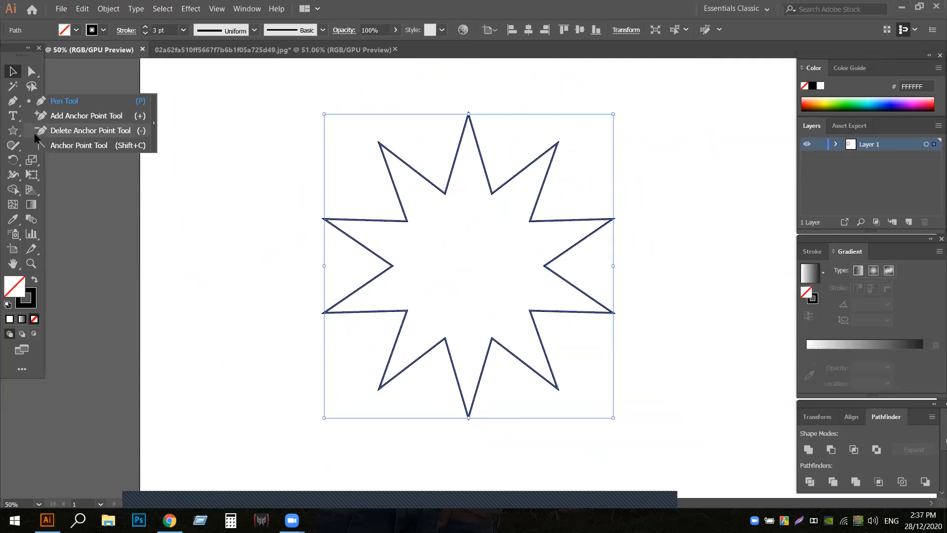
{"action": "left_click", "coordinate": [92, 146]}
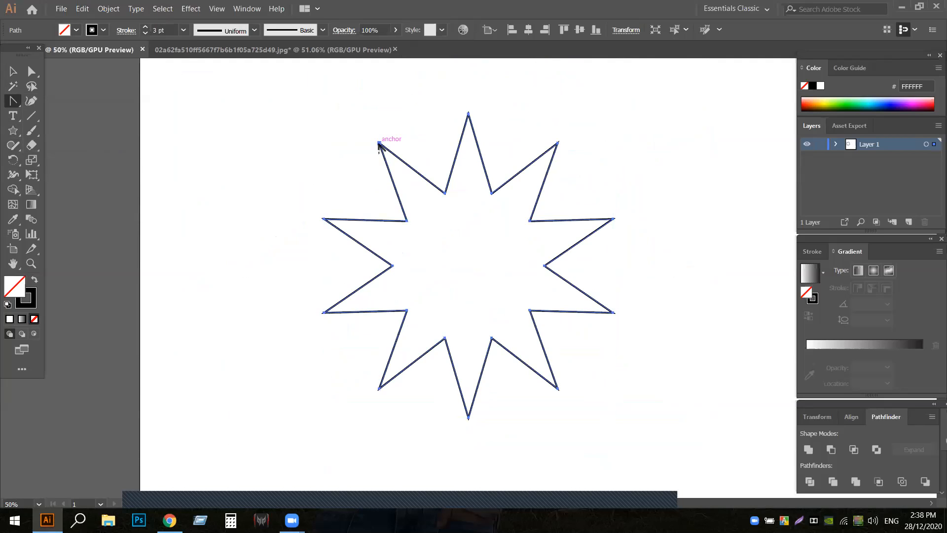
{"action": "left_click_drag", "start_coordinate": [379, 142], "coordinate": [416, 117]}
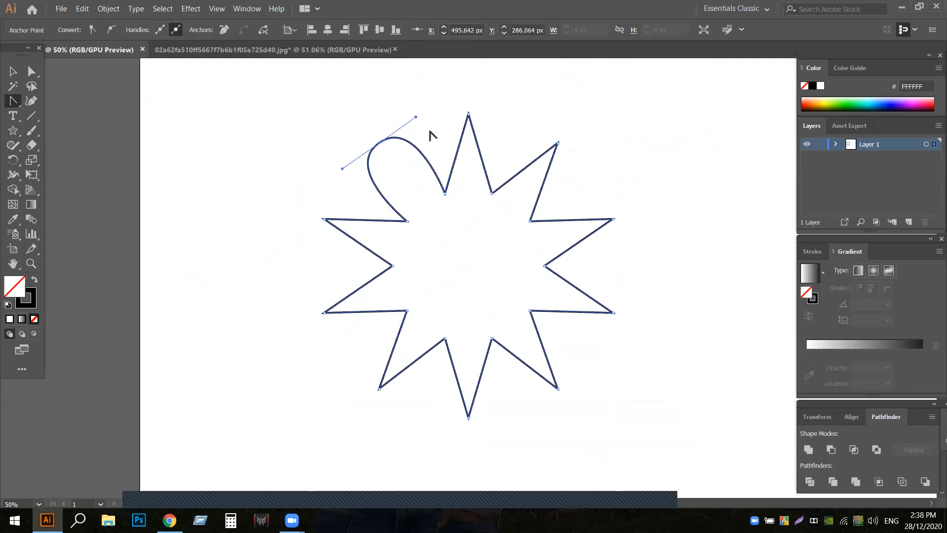
{"action": "key", "text": "ctrl+z"}
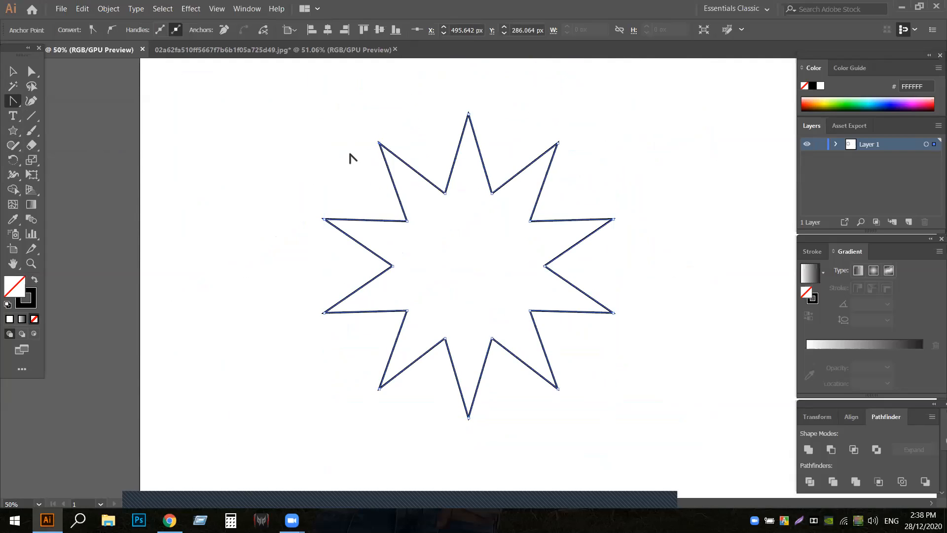
{"action": "left_click_drag", "start_coordinate": [380, 142], "coordinate": [392, 130]}
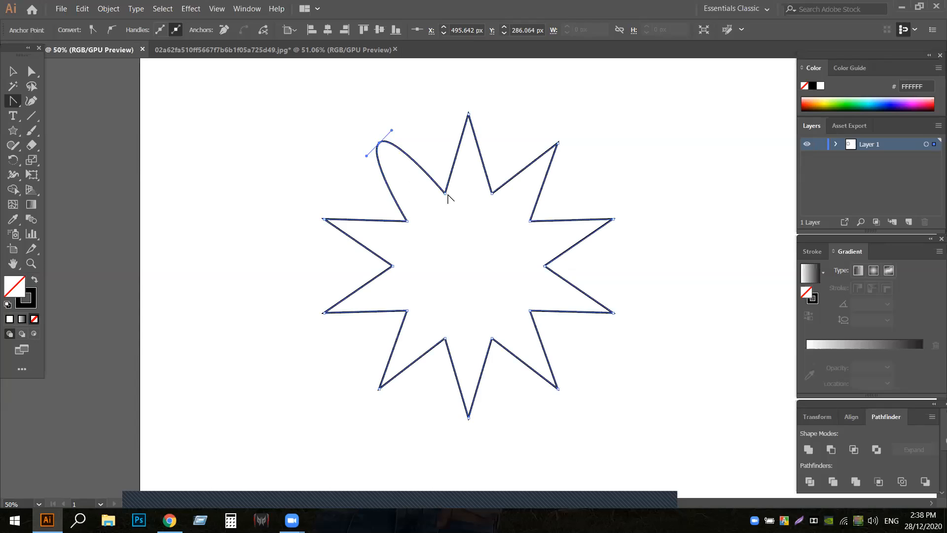
{"action": "left_click_drag", "start_coordinate": [447, 193], "coordinate": [469, 184]}
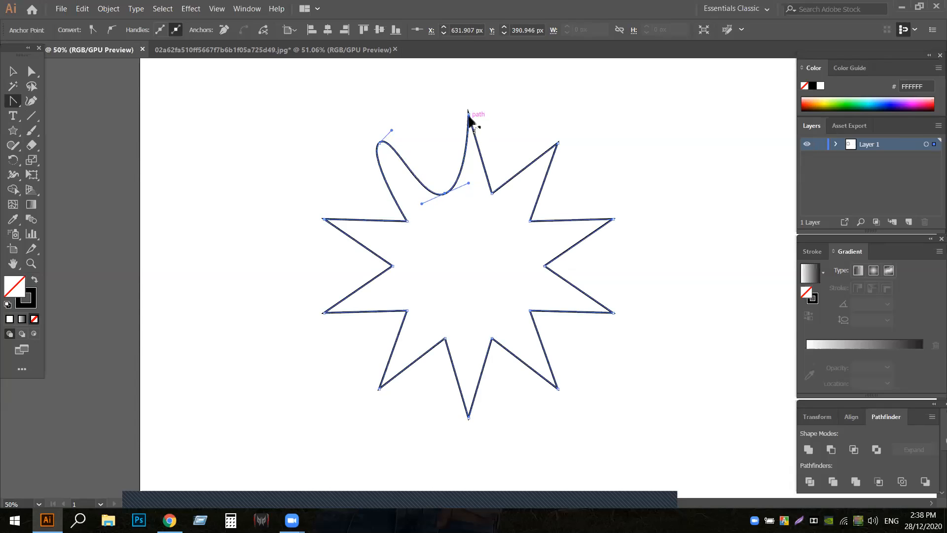
- Round the star's nine other outer tips clockwise from the top into petal shapes, and widen the upper-left tip to match
{"action": "left_click_drag", "start_coordinate": [468, 113], "coordinate": [524, 116]}
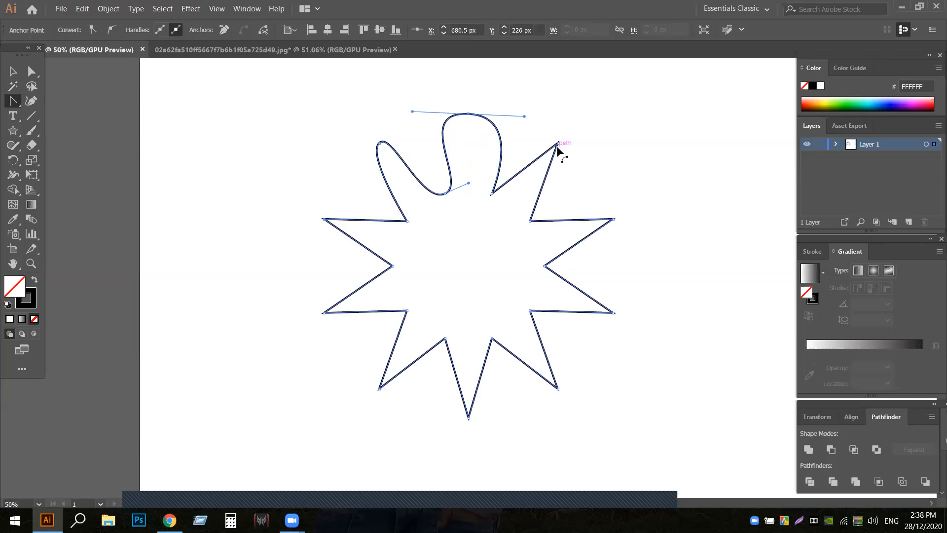
{"action": "left_click_drag", "start_coordinate": [558, 143], "coordinate": [582, 170]}
{"action": "left_click_drag", "start_coordinate": [613, 219], "coordinate": [630, 255]}
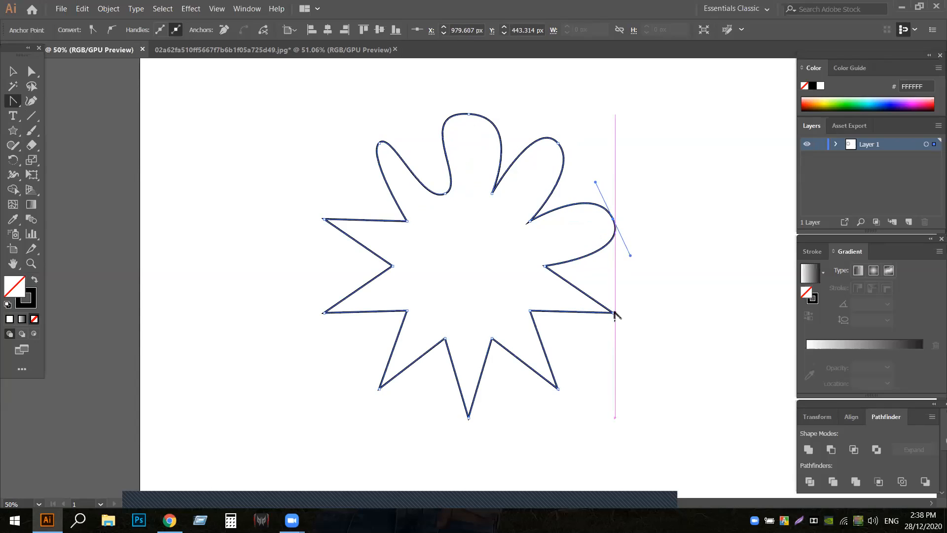
{"action": "left_click_drag", "start_coordinate": [613, 312], "coordinate": [595, 353]}
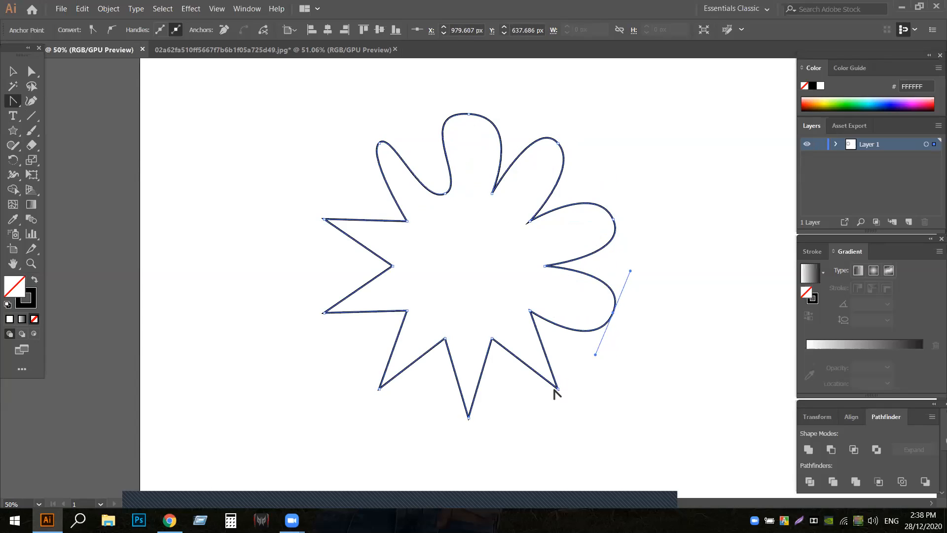
{"action": "left_click_drag", "start_coordinate": [558, 389], "coordinate": [527, 405]}
{"action": "left_click_drag", "start_coordinate": [469, 418], "coordinate": [420, 413]}
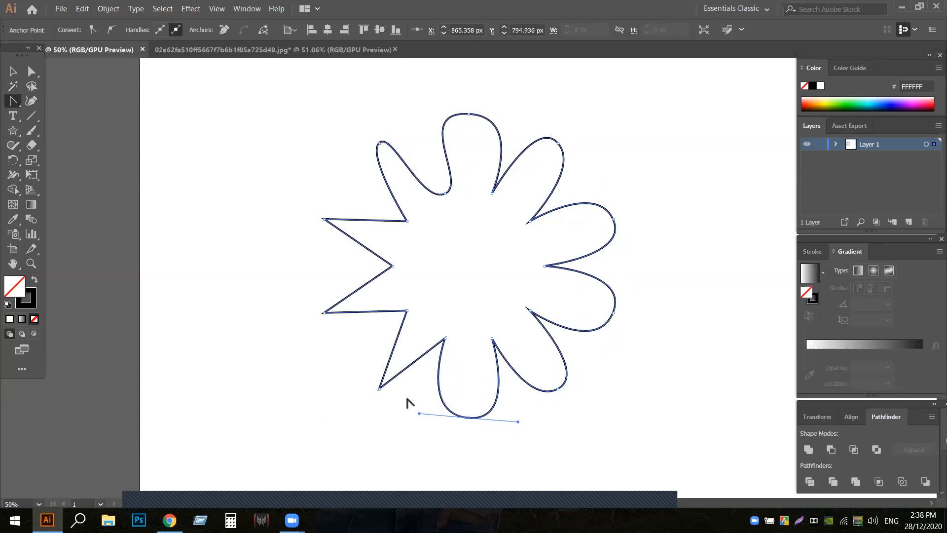
{"action": "left_click_drag", "start_coordinate": [379, 387], "coordinate": [336, 356]}
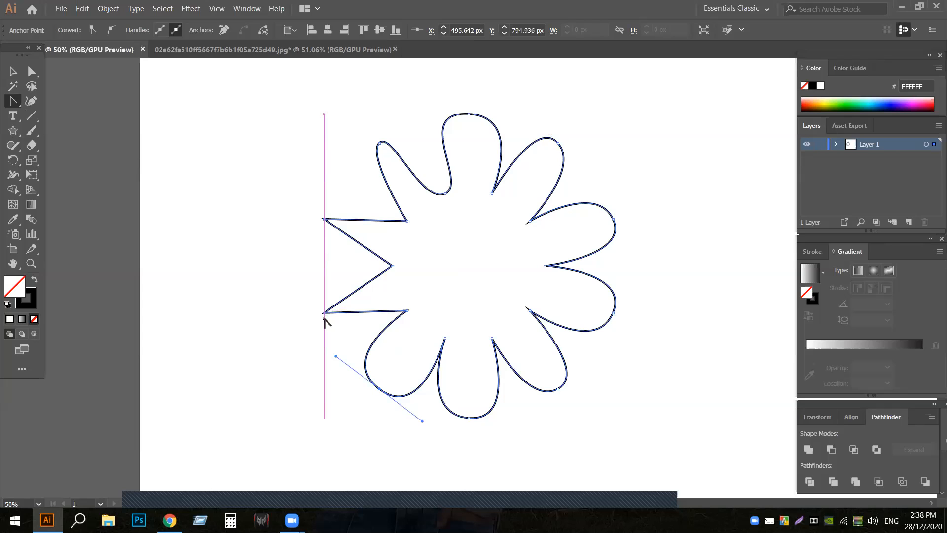
{"action": "left_click_drag", "start_coordinate": [324, 313], "coordinate": [307, 273]}
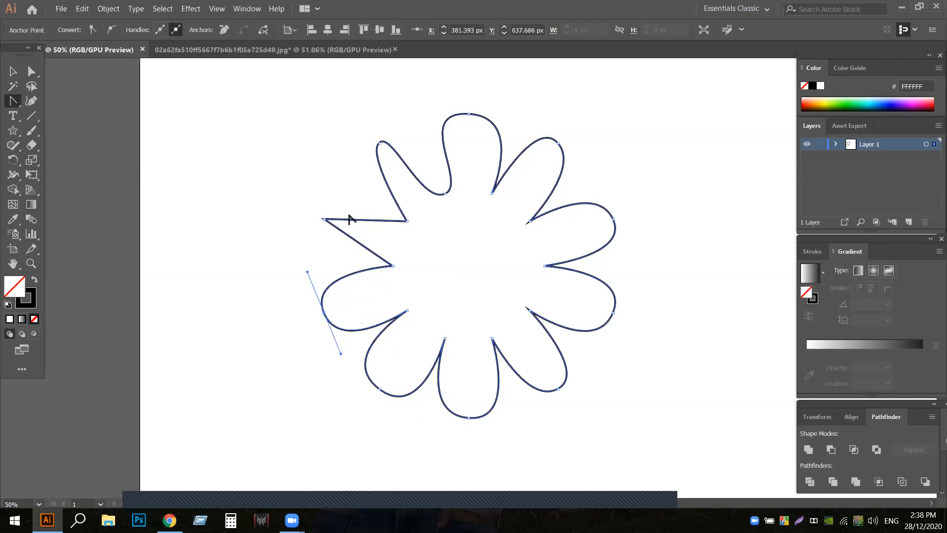
{"action": "left_click_drag", "start_coordinate": [324, 220], "coordinate": [338, 176]}
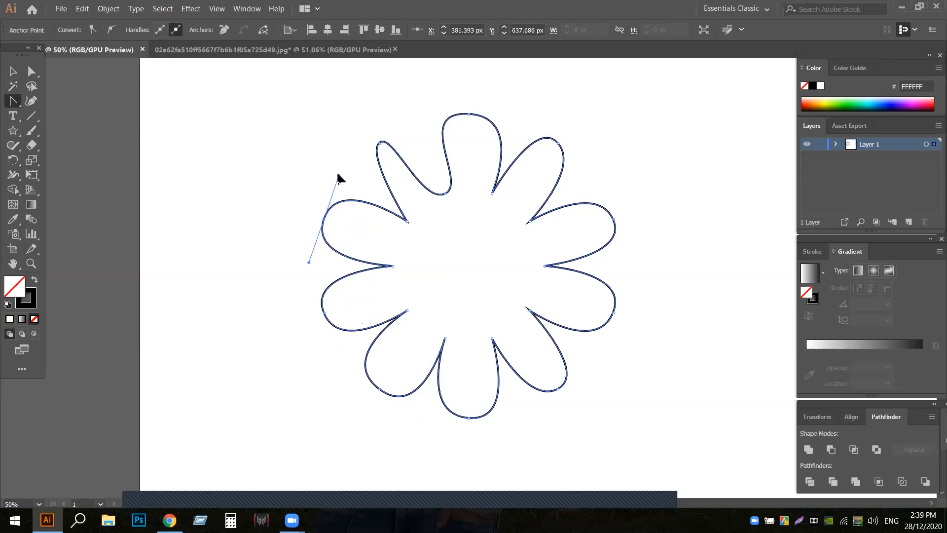
{"action": "left_click_drag", "start_coordinate": [381, 143], "coordinate": [409, 118]}
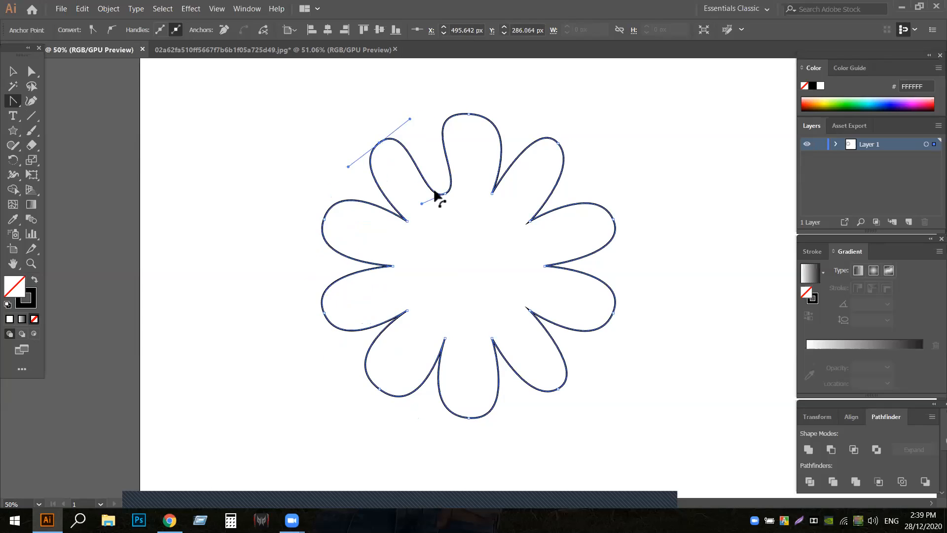
- Curve all remaining sharp inner corners of the star with the Anchor Point tool and deselect the shape
{"action": "left_click", "coordinate": [393, 266]}
{"action": "left_click_drag", "start_coordinate": [393, 266], "coordinate": [418, 194]}
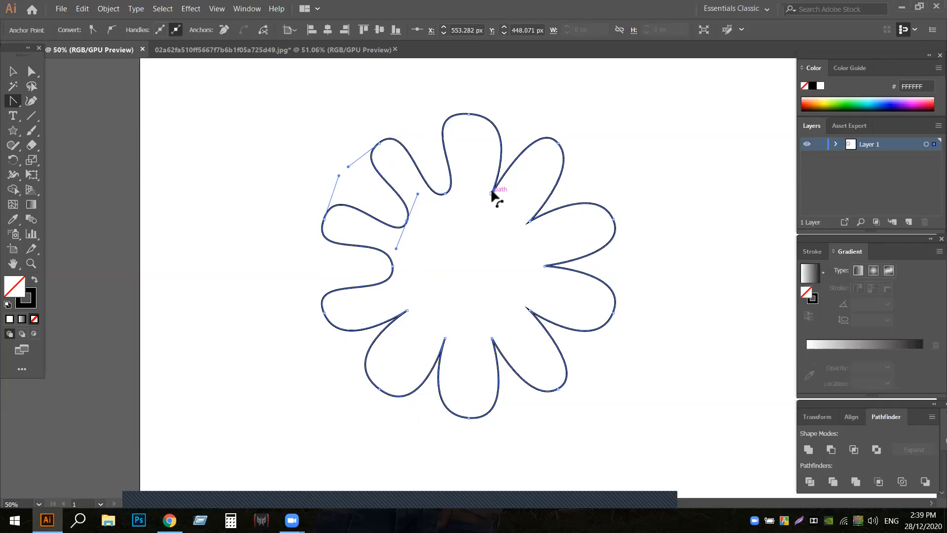
{"action": "left_click_drag", "start_coordinate": [492, 194], "coordinate": [460, 349]}
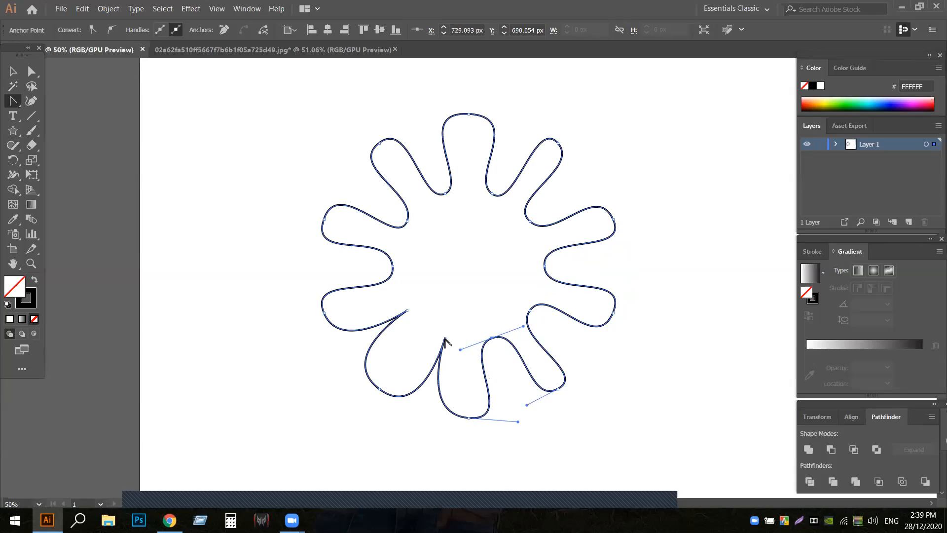
{"action": "left_click_drag", "start_coordinate": [444, 339], "coordinate": [372, 272]}
{"action": "left_click", "coordinate": [408, 310]}
{"action": "left_click", "coordinate": [13, 73]}
{"action": "left_click", "coordinate": [628, 253]}
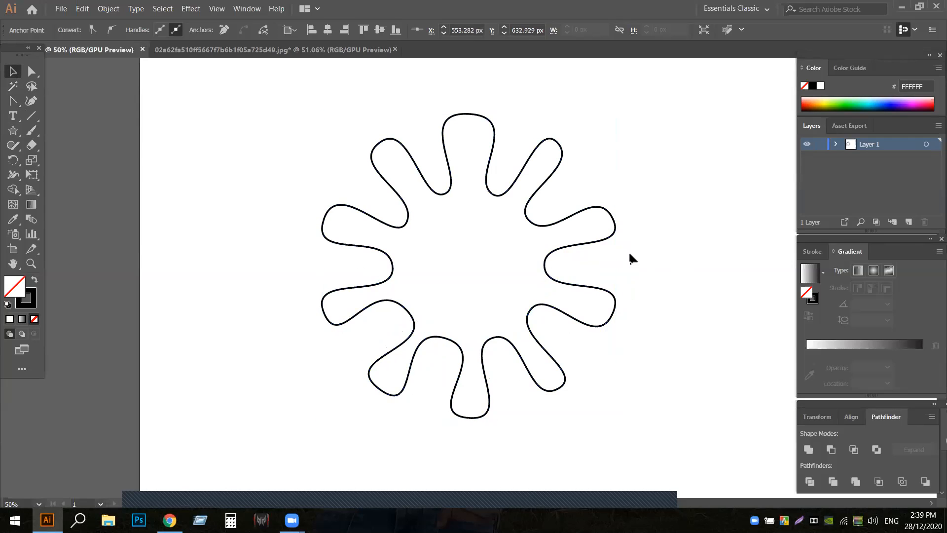
- Place a copy of the rounded star over the original and shrink it about its centre to a tenth of the size
{"action": "left_click", "coordinate": [584, 244]}
{"action": "key", "text": "ctrl+shift+b"}
{"action": "key", "text": "ctrl+shift+b"}
{"action": "key", "text": "ctrl+shift+b"}
{"action": "key", "text": "ctrl+shift+b"}
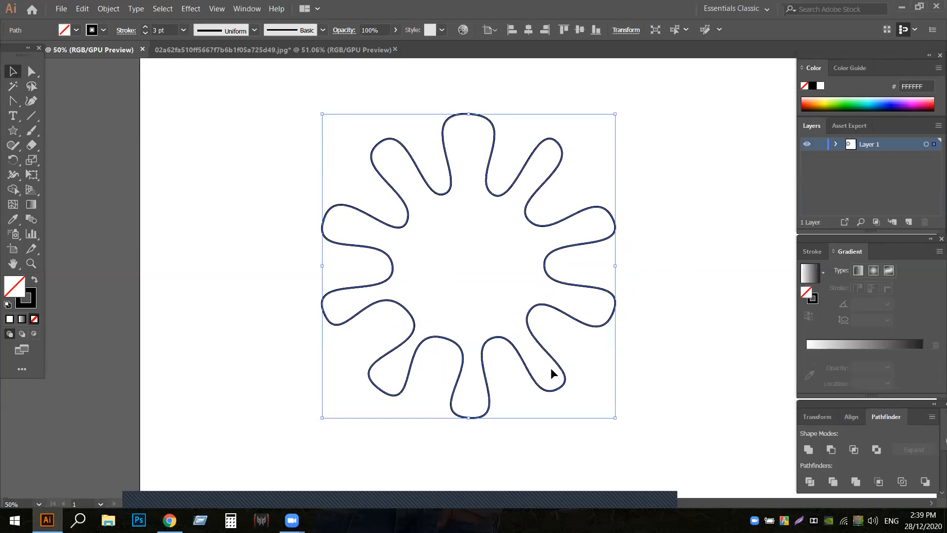
{"action": "left_click_drag", "start_coordinate": [618, 417], "coordinate": [539, 281]}
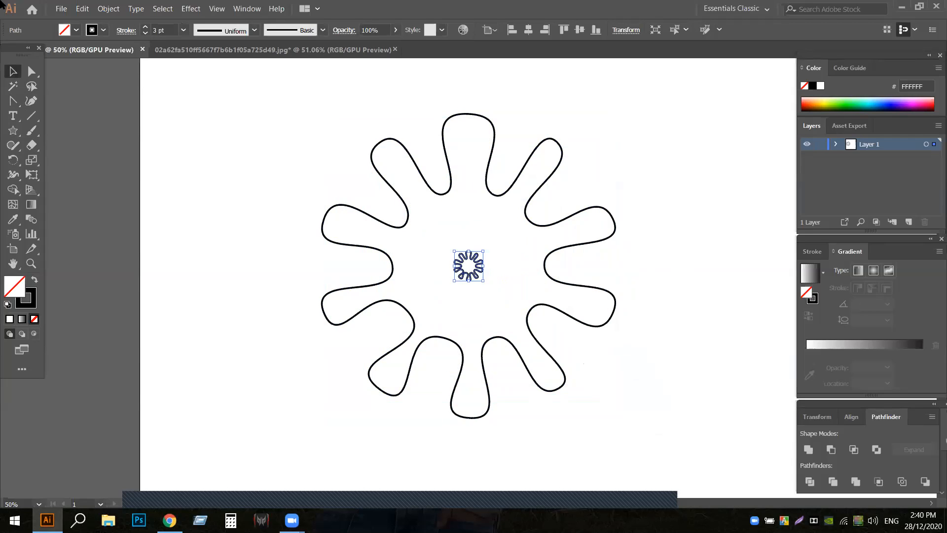
- Give the small central copy a red stroke with a weight of 1 pt
{"action": "left_click", "coordinate": [103, 29]}
{"action": "left_click", "coordinate": [43, 51]}
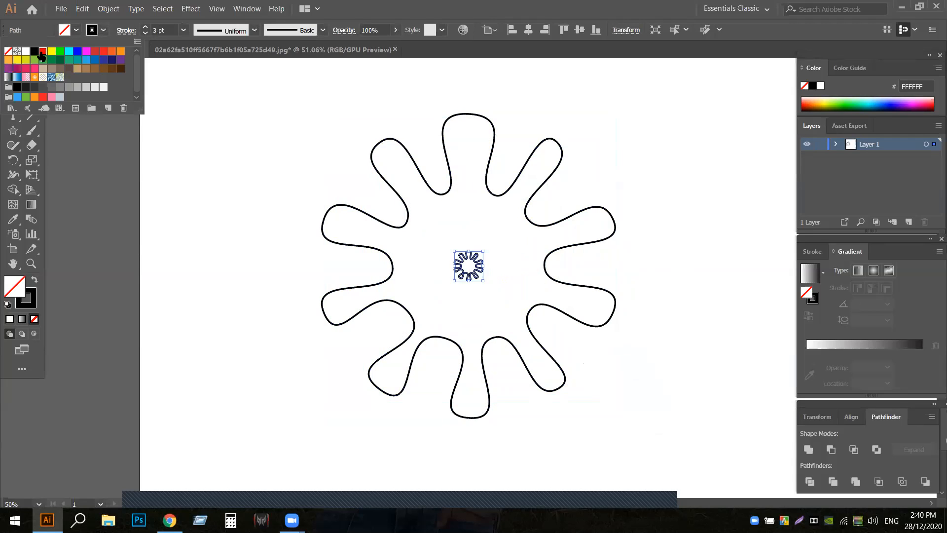
{"action": "left_click", "coordinate": [145, 33]}
{"action": "left_click", "coordinate": [145, 33]}
{"action": "left_click", "coordinate": [145, 33]}
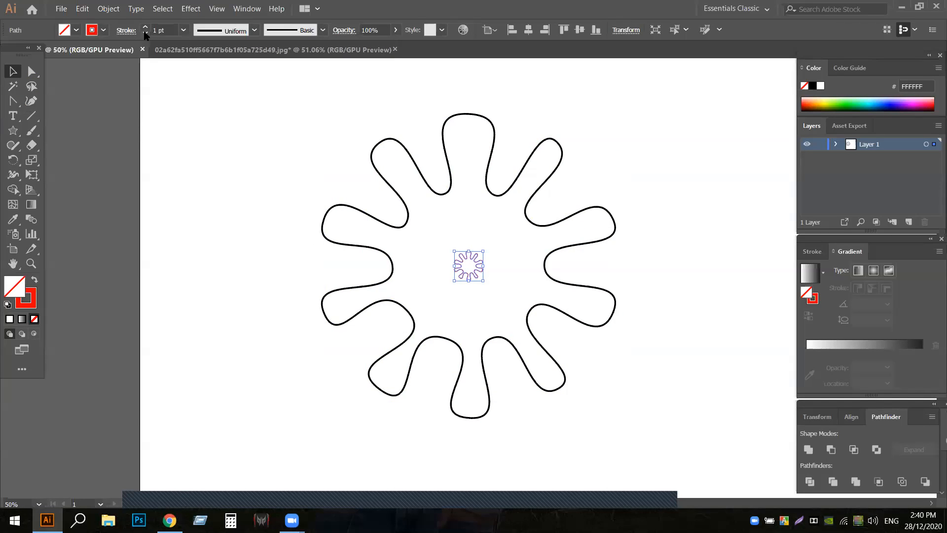
{"action": "left_click", "coordinate": [269, 182]}
- Try a smooth-color blend between the large flower outline and the small red copy at its centre, and release it
{"action": "left_click", "coordinate": [369, 221]}
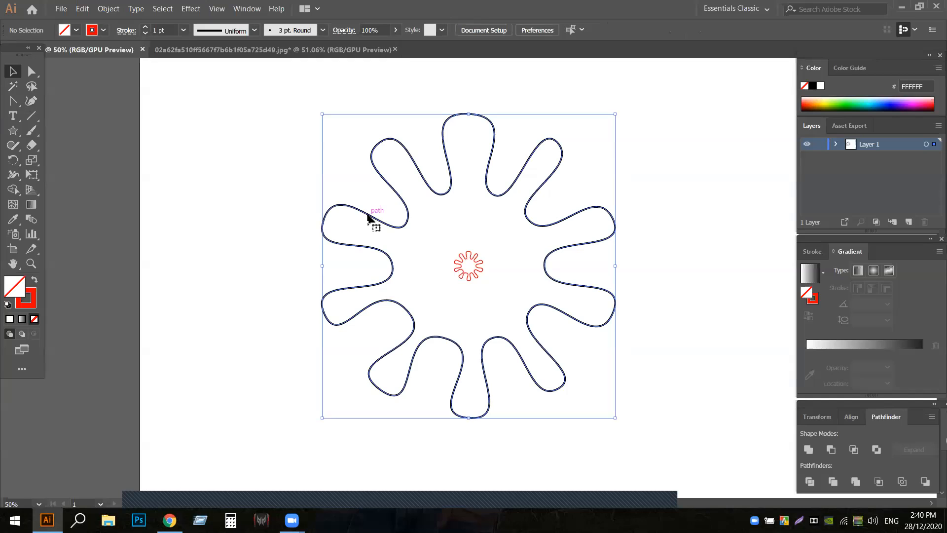
{"action": "left_click_drag", "start_coordinate": [268, 138], "coordinate": [633, 423]}
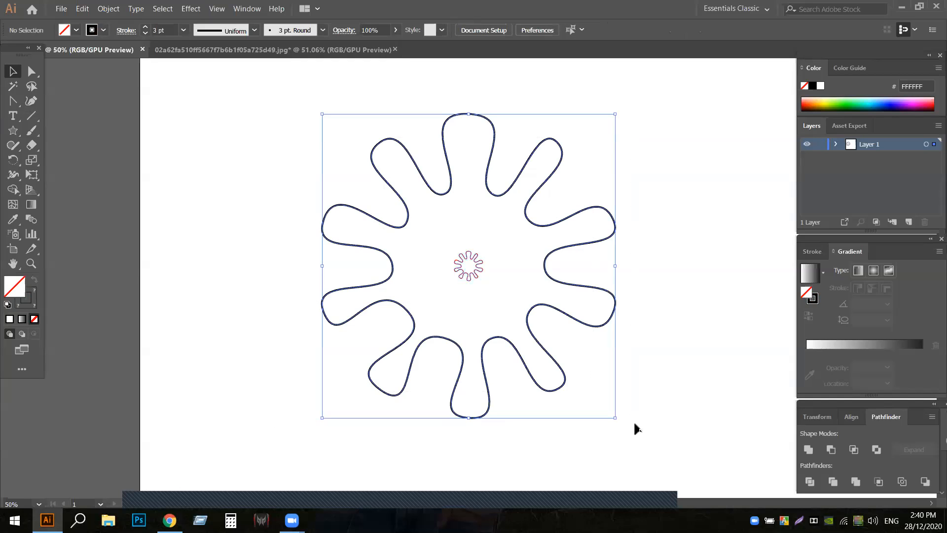
{"action": "left_click", "coordinate": [103, 10]}
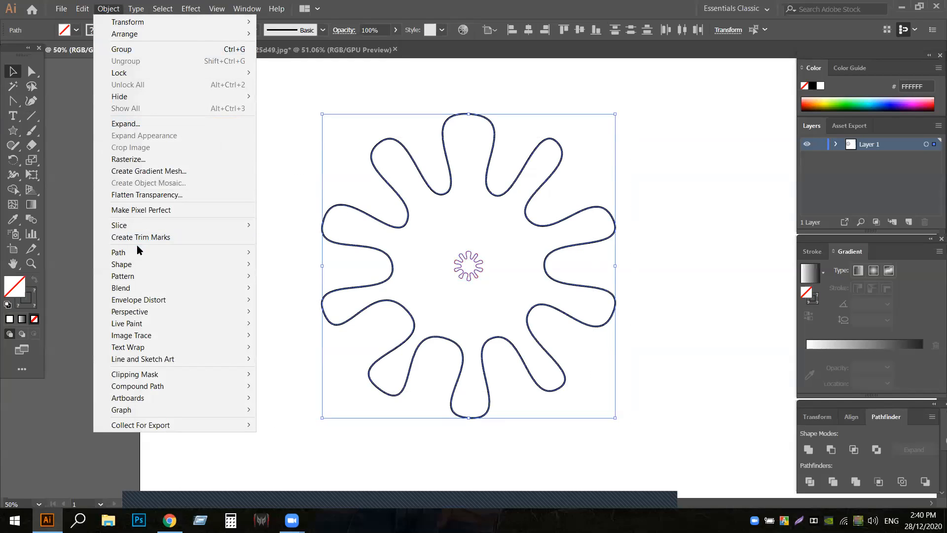
{"action": "mouse_move", "coordinate": [138, 278]}
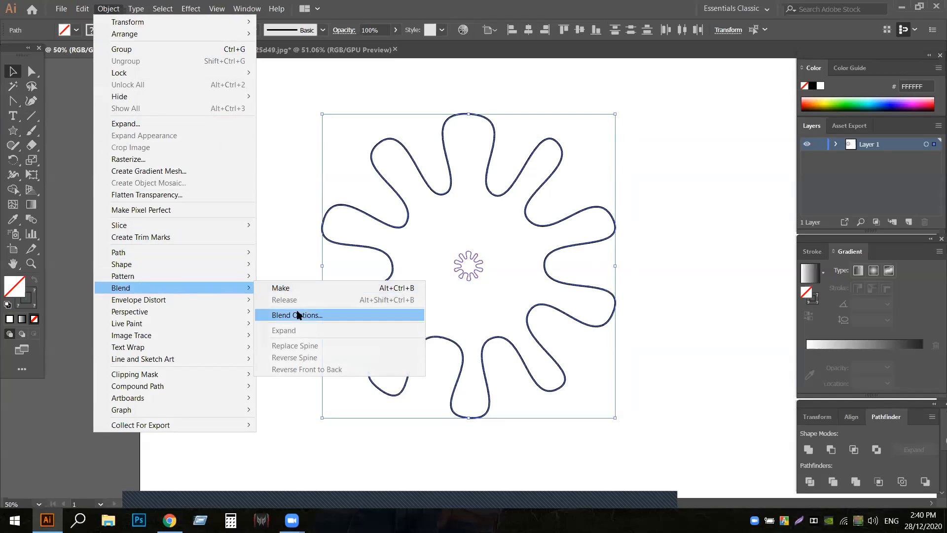
{"action": "left_click", "coordinate": [296, 289]}
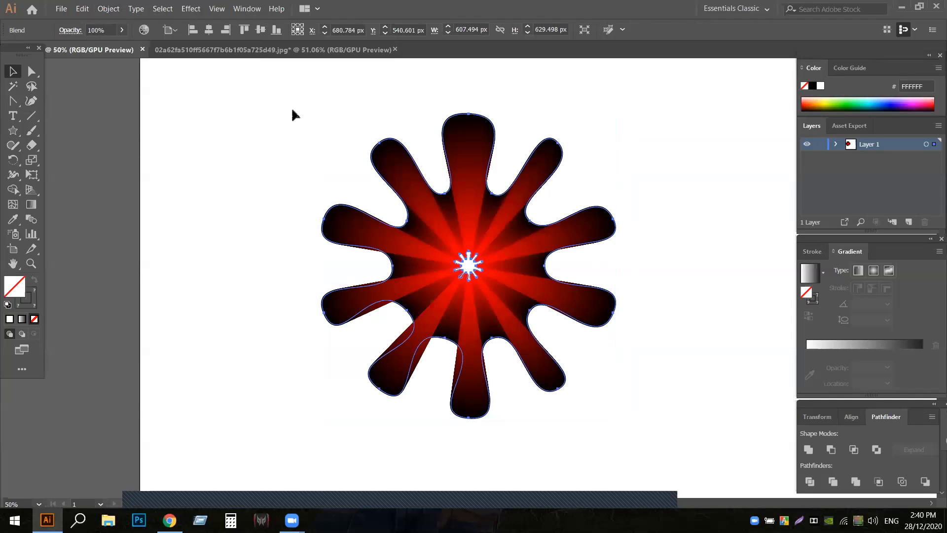
{"action": "key", "text": "ctrl+alt+shift+b"}
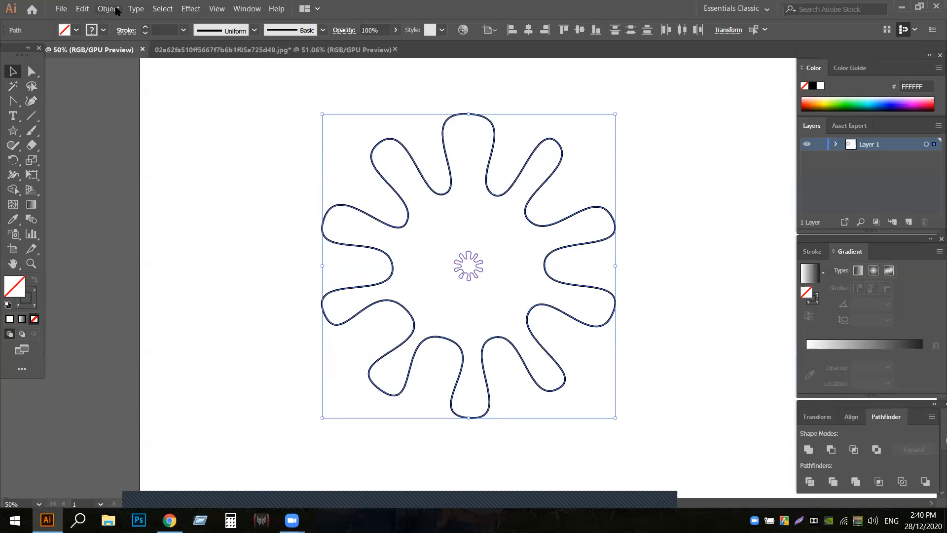
- Set the blend spacing to Specified Steps with 8 steps for the two selected flower outlines
{"action": "left_click", "coordinate": [117, 10]}
{"action": "mouse_move", "coordinate": [200, 291]}
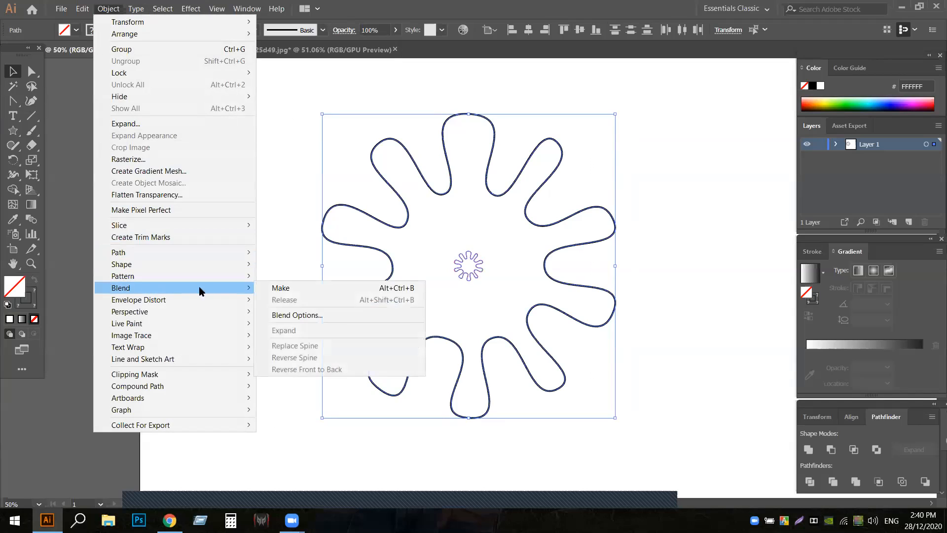
{"action": "left_click", "coordinate": [300, 315]}
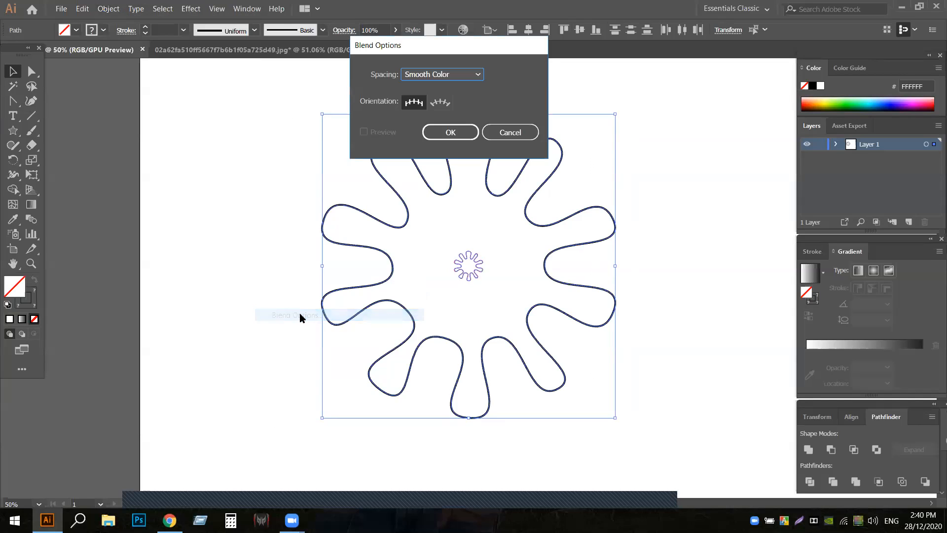
{"action": "left_click", "coordinate": [475, 75]}
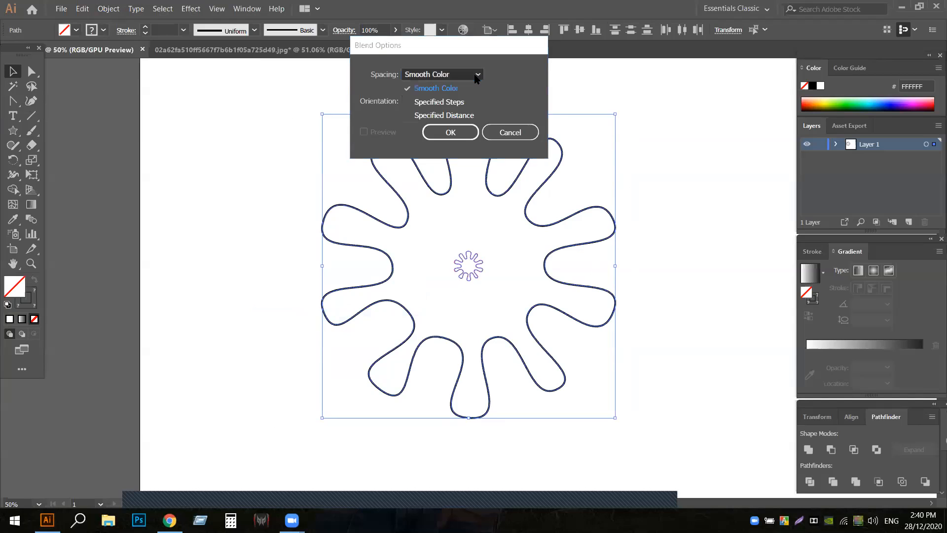
{"action": "left_click", "coordinate": [460, 104]}
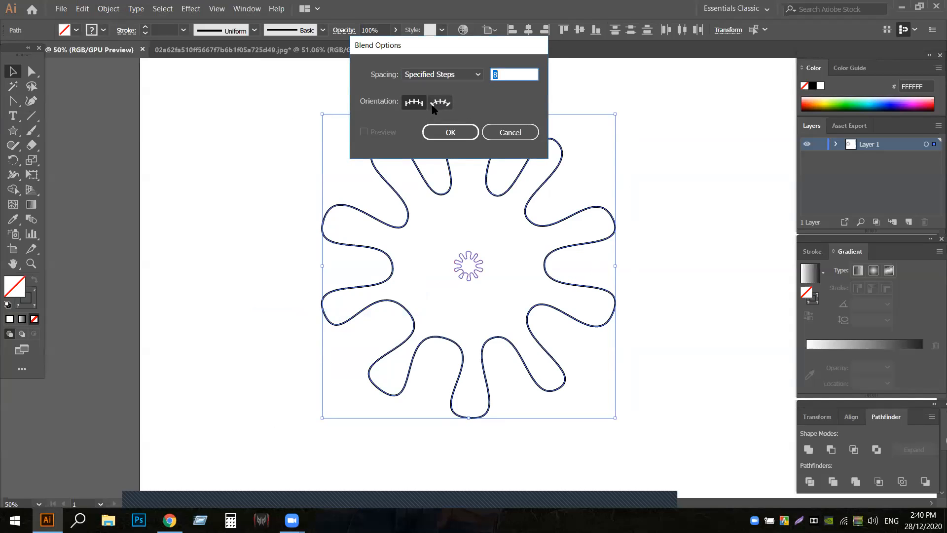
{"action": "left_click", "coordinate": [432, 107]}
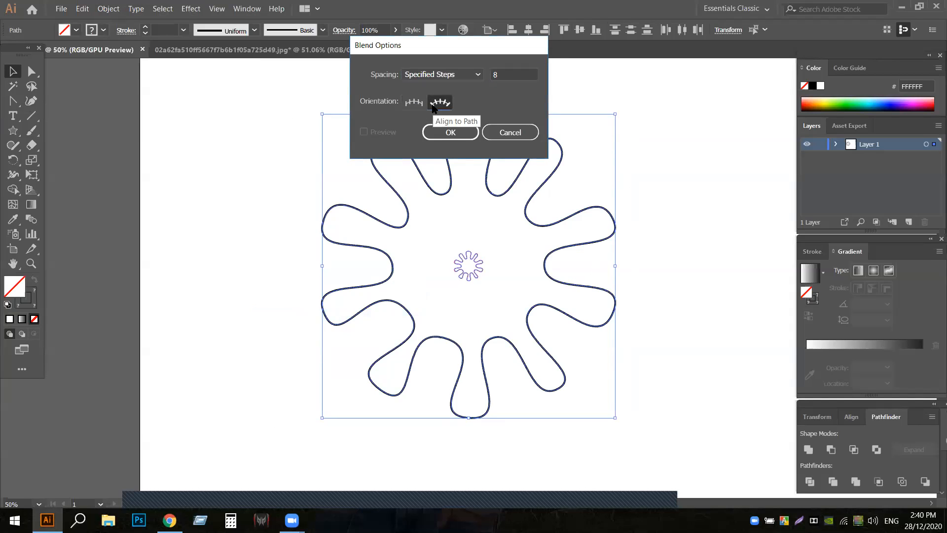
{"action": "left_click", "coordinate": [450, 132]}
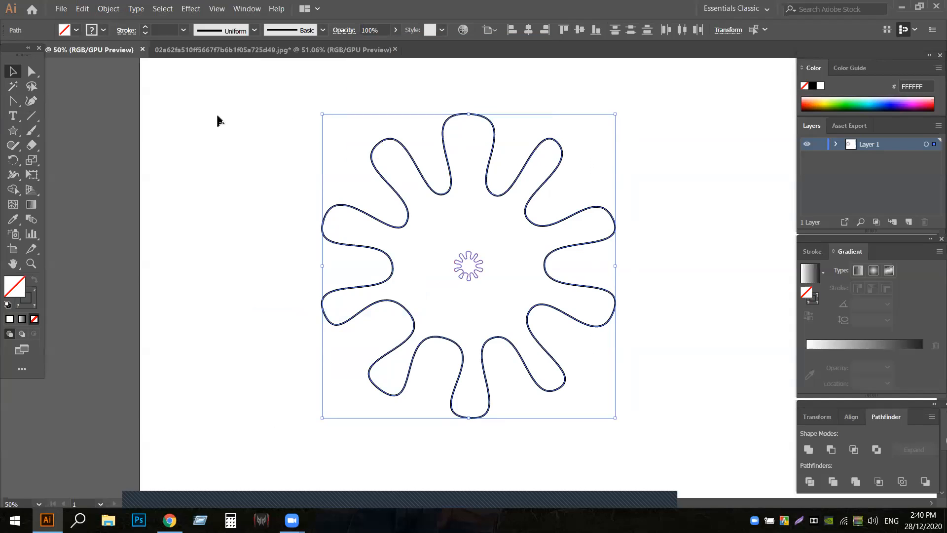
- Blend the large outline with the central red copy, shift the blend up and to the right, and undo both changes
{"action": "left_click", "coordinate": [111, 7]}
{"action": "mouse_move", "coordinate": [146, 285]}
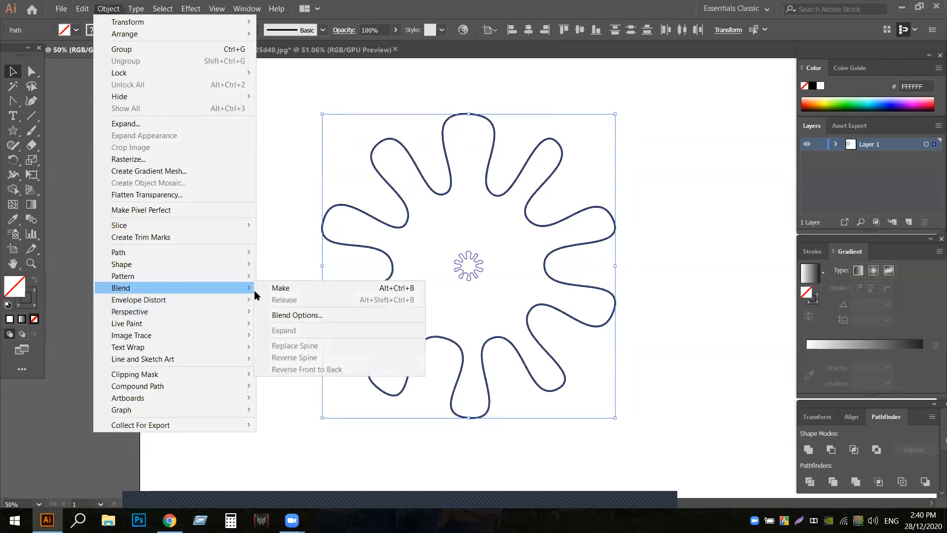
{"action": "left_click", "coordinate": [278, 288]}
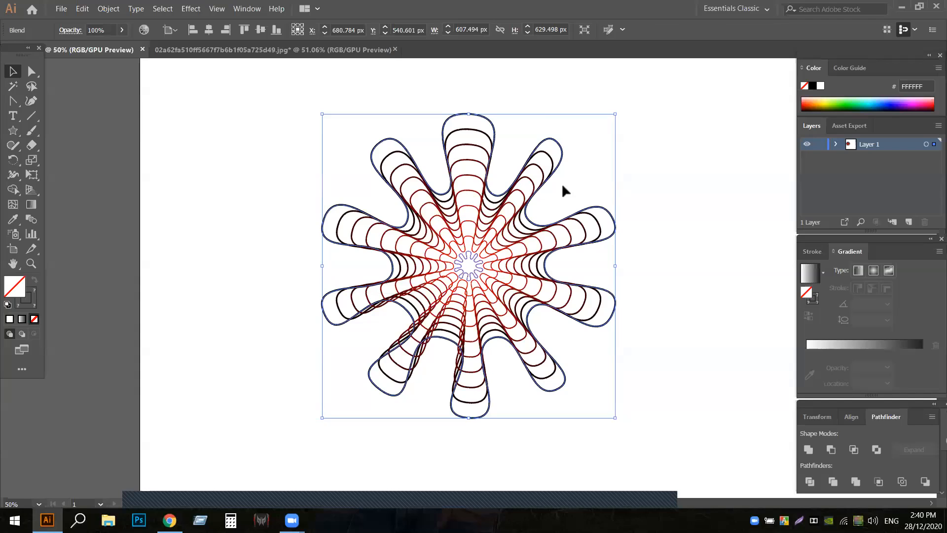
{"action": "left_click_drag", "start_coordinate": [444, 270], "coordinate": [541, 245]}
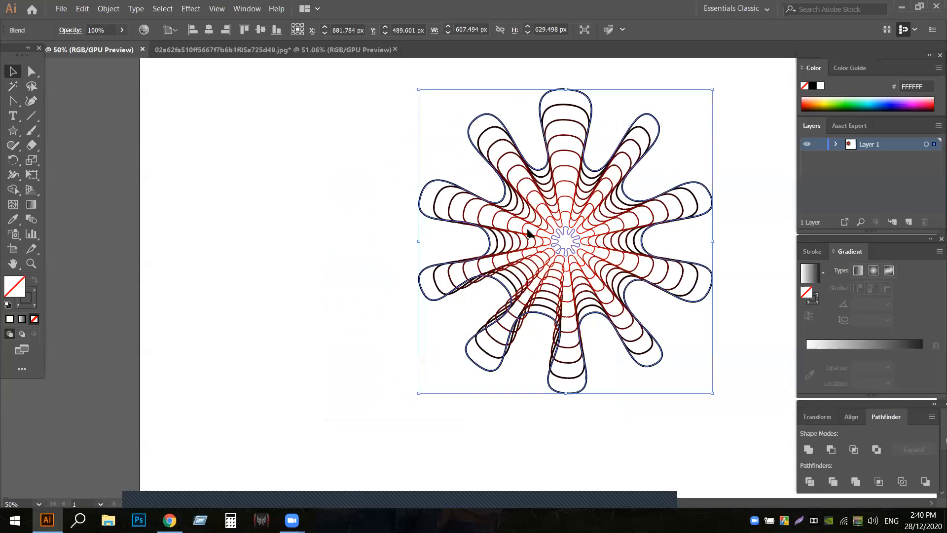
{"action": "key", "text": "ctrl+z"}
- Move the small red copy out of the large flower to the empty area on its left
{"action": "key", "text": "ctrl+z"}
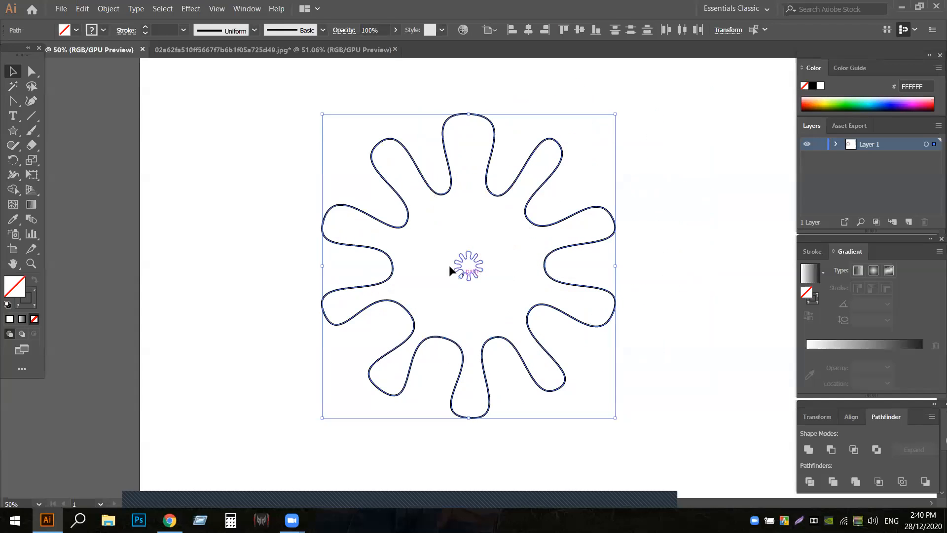
{"action": "left_click_drag", "start_coordinate": [476, 270], "coordinate": [270, 267]}
{"action": "key", "text": "ctrl+z"}
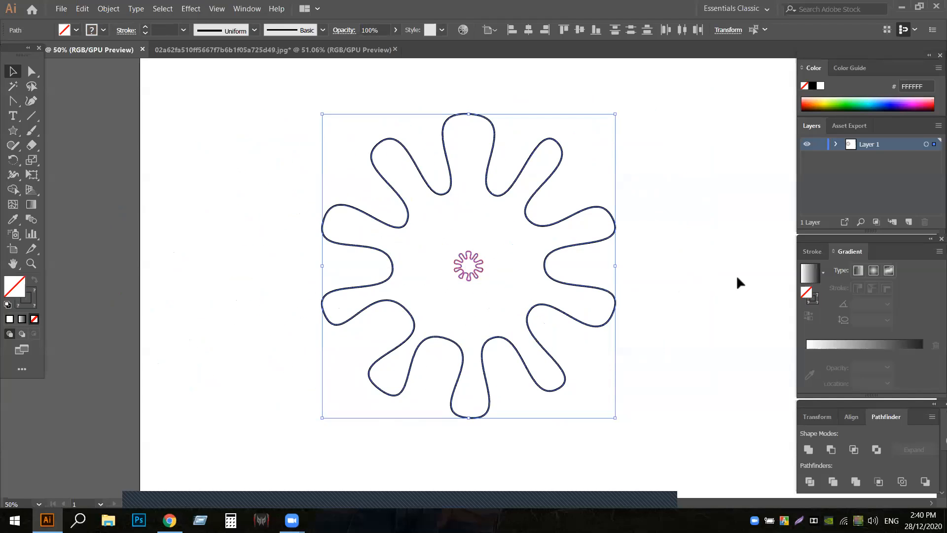
{"action": "left_click", "coordinate": [734, 275]}
{"action": "left_click_drag", "start_coordinate": [473, 257], "coordinate": [229, 264]}
{"action": "left_click", "coordinate": [208, 161]}
- Select both flower outlines and set the blend's specified steps to 25
{"action": "left_click_drag", "start_coordinate": [206, 209], "coordinate": [650, 433]}
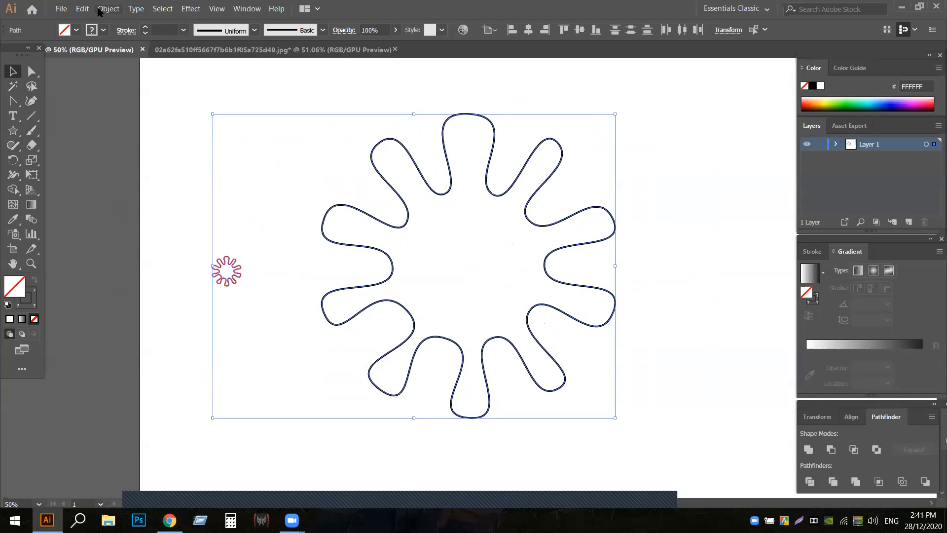
{"action": "left_click", "coordinate": [99, 10]}
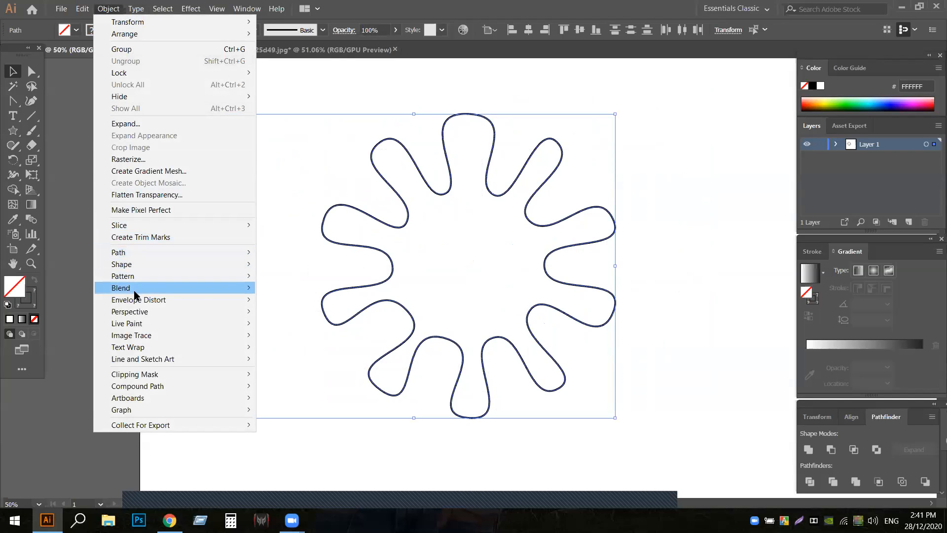
{"action": "mouse_move", "coordinate": [191, 290]}
{"action": "left_click", "coordinate": [297, 316]}
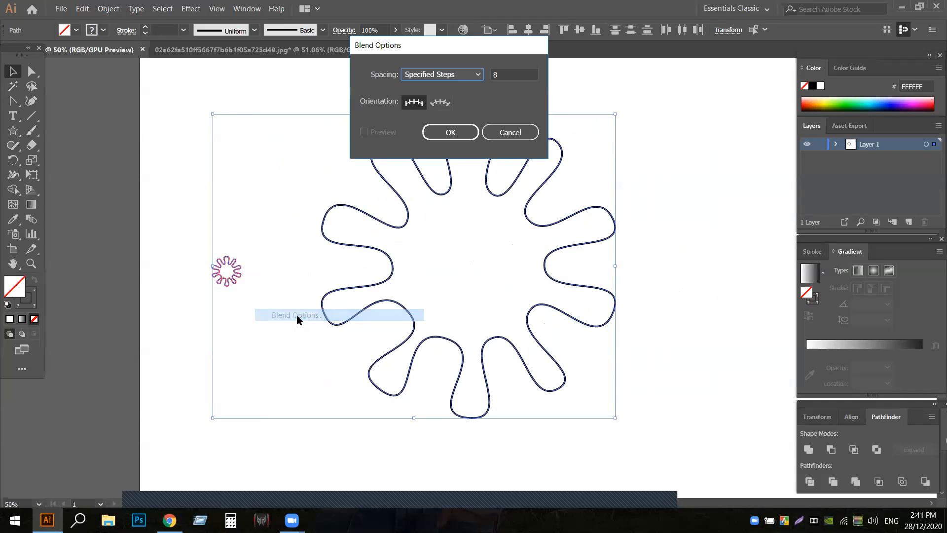
{"action": "left_click", "coordinate": [504, 74]}
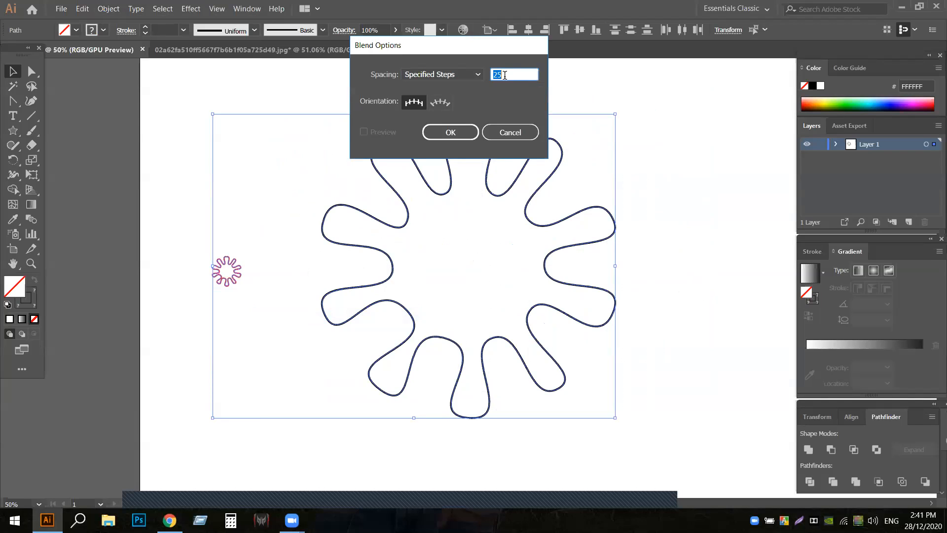
{"action": "left_click", "coordinate": [446, 132]}
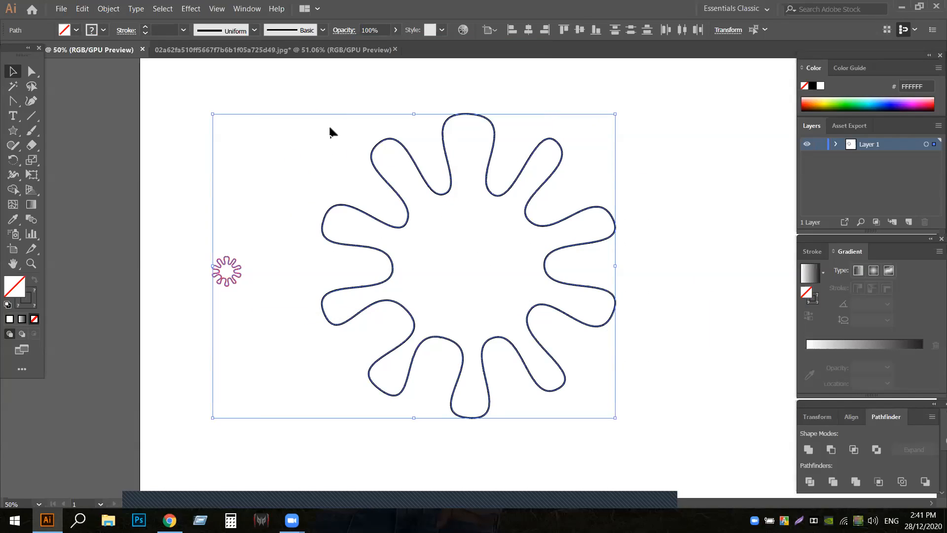
- Make a blend between the small red copy and the large black flower outline, and deselect it
{"action": "left_click", "coordinate": [109, 10]}
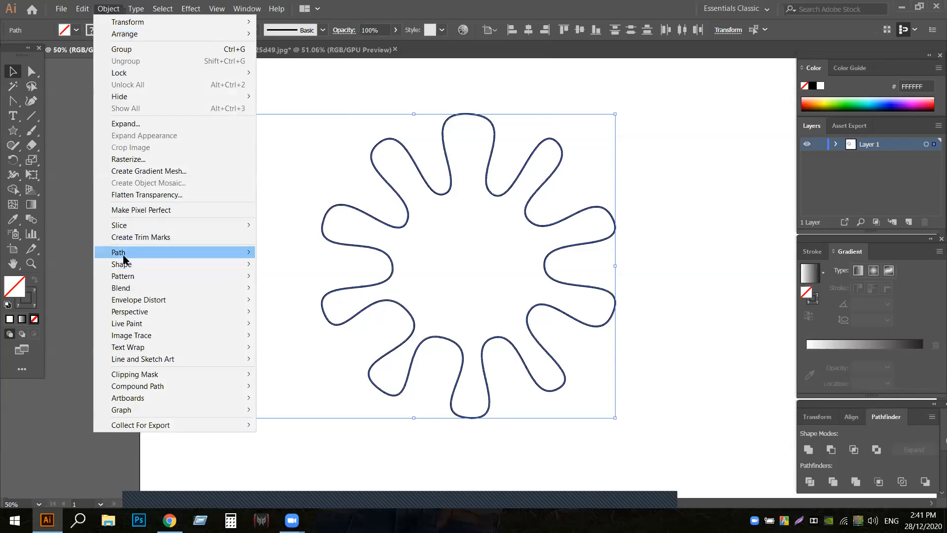
{"action": "mouse_move", "coordinate": [144, 287]}
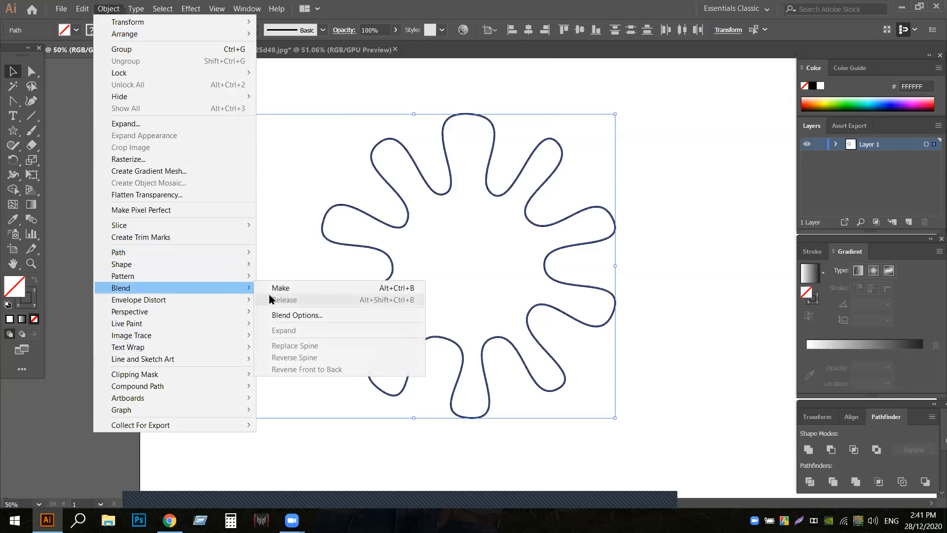
{"action": "left_click", "coordinate": [277, 288]}
{"action": "left_click", "coordinate": [172, 384]}
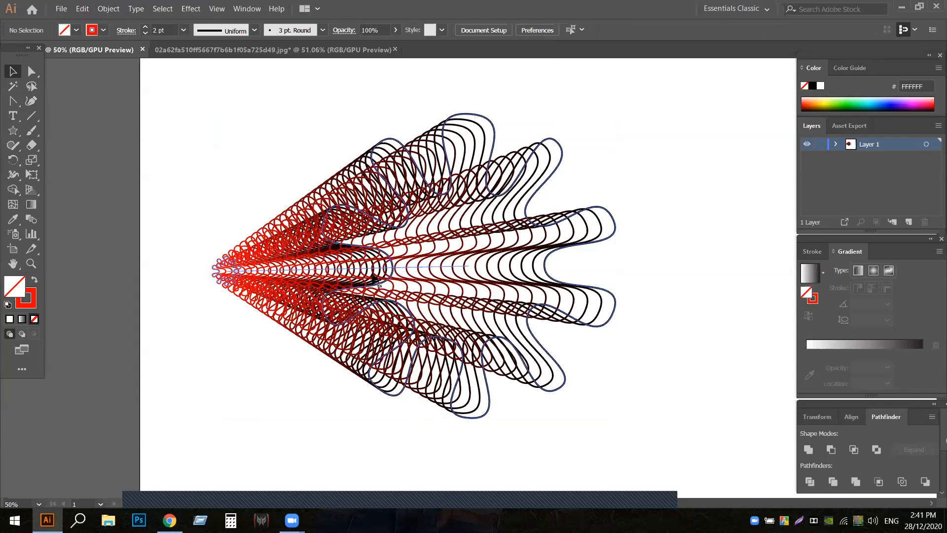
- Shift the blend slightly downward and bend its spine upward into a curve with the Anchor Point tool
{"action": "left_click_drag", "start_coordinate": [371, 268], "coordinate": [373, 294]}
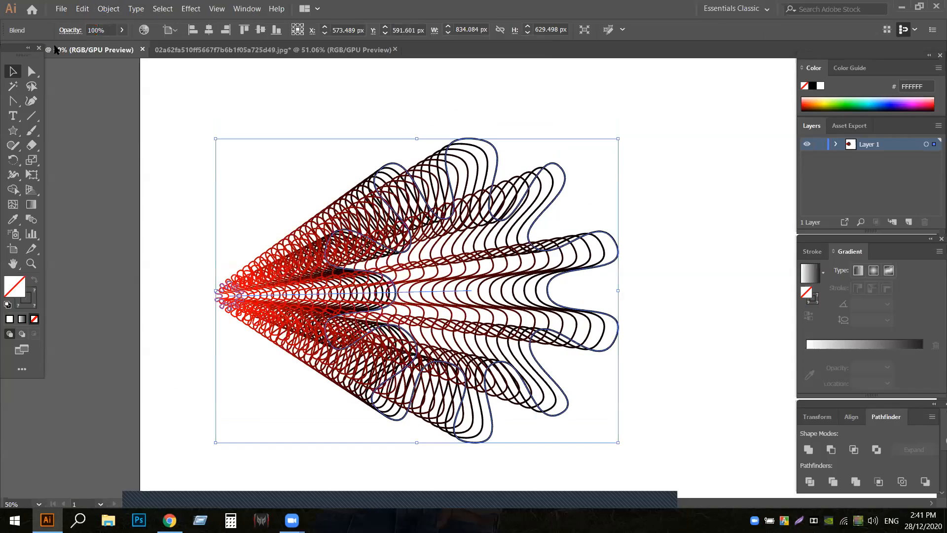
{"action": "left_click", "coordinate": [13, 100]}
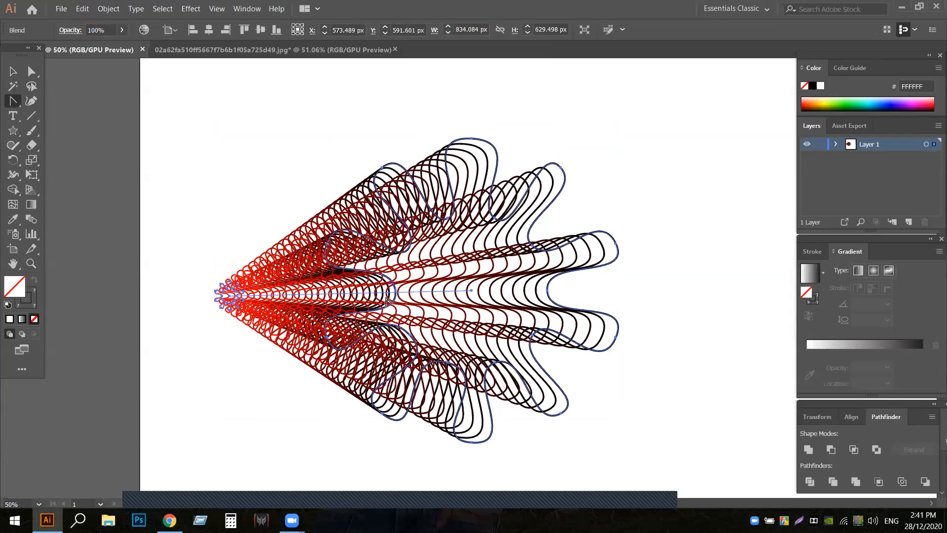
{"action": "left_click_drag", "start_coordinate": [392, 293], "coordinate": [375, 220]}
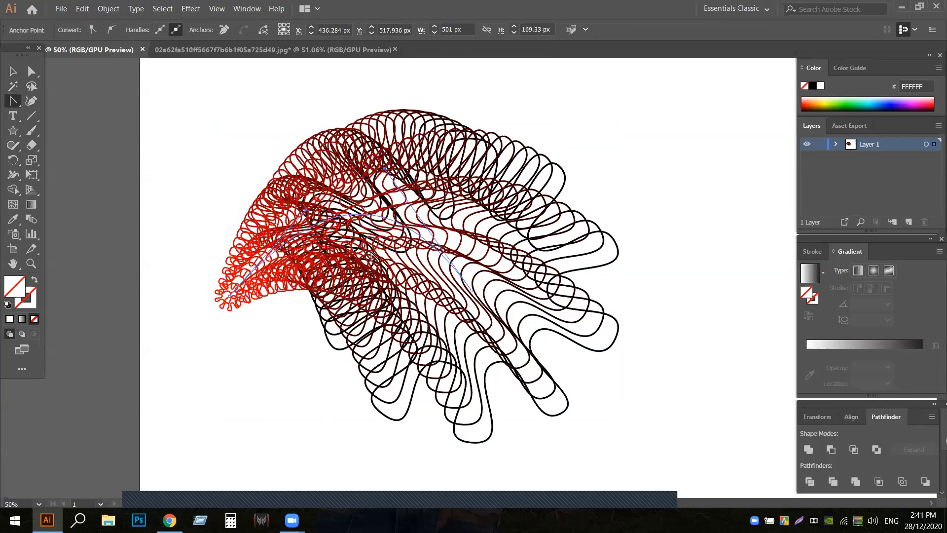
{"action": "left_click", "coordinate": [178, 31]}
- Undo the spine and blend edits back to the small red copy sitting at the flower's centre
{"action": "key", "text": "ctrl+z"}
{"action": "key", "text": "ctrl+z"}
{"action": "key", "text": "ctrl+z"}
{"action": "key", "text": "ctrl+z"}
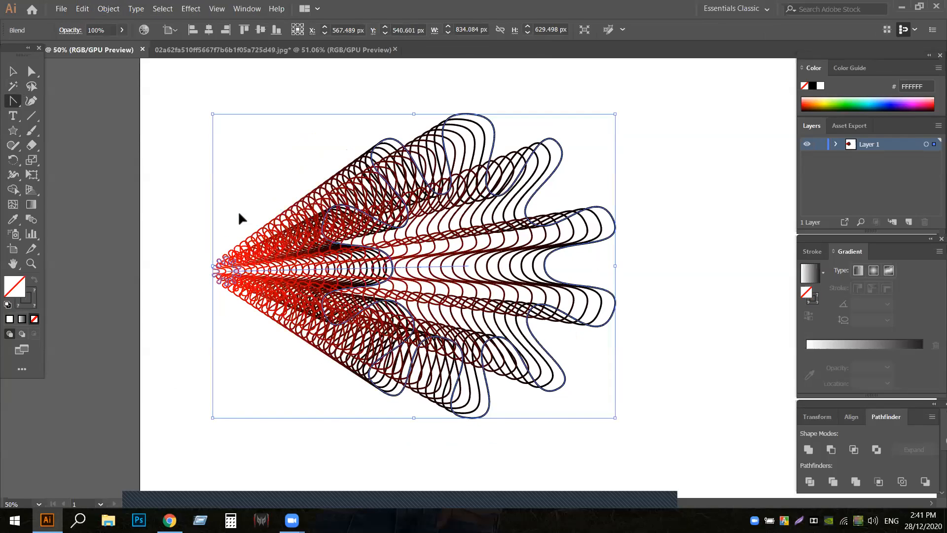
{"action": "key", "text": "ctrl+z"}
{"action": "key", "text": "ctrl+z"}
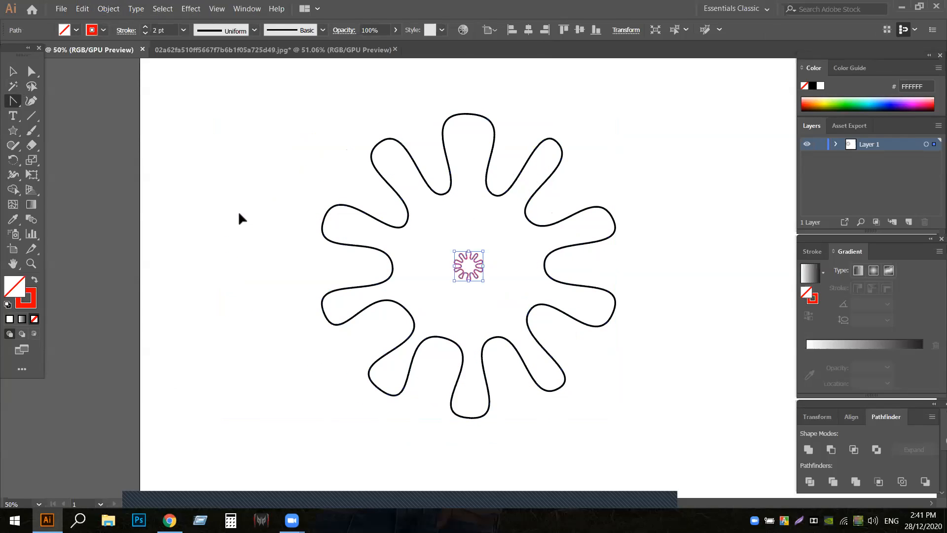
- Move the small red copy with the Selection tool from the flower's centre to the empty area left of the large outline
{"action": "left_click_drag", "start_coordinate": [466, 258], "coordinate": [350, 267]}
{"action": "key", "text": "ctrl+z"}
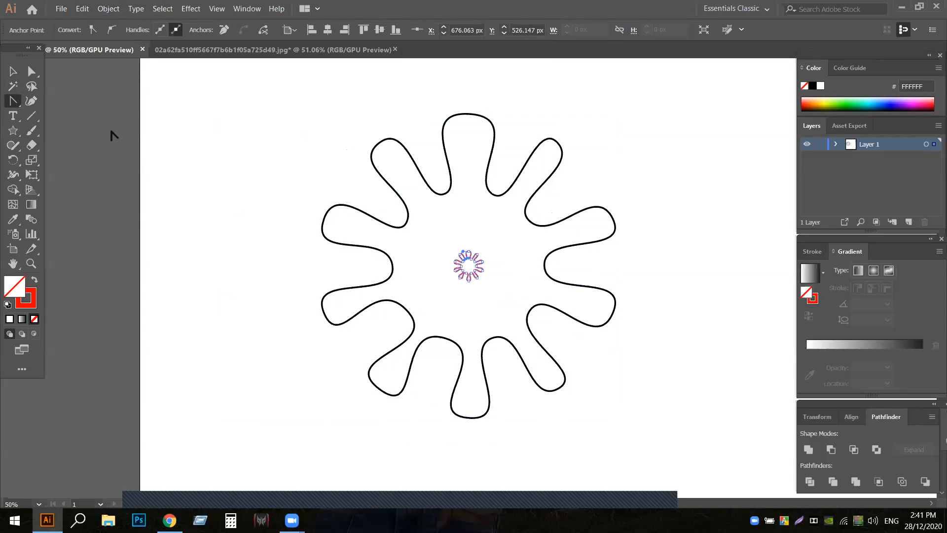
{"action": "left_click", "coordinate": [13, 71]}
{"action": "left_click", "coordinate": [216, 224]}
{"action": "left_click_drag", "start_coordinate": [466, 263], "coordinate": [252, 262]}
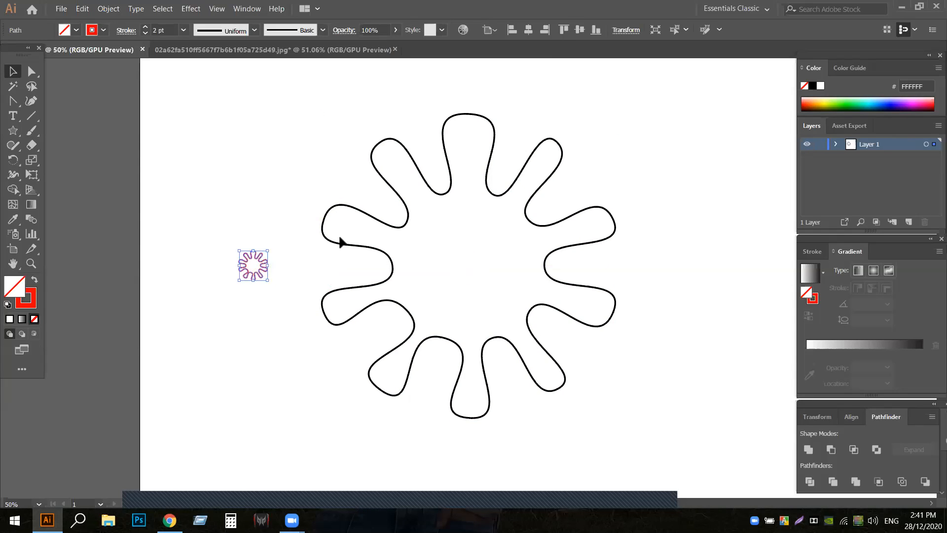
- Change the large flower outline's stroke color to cyan
{"action": "left_click", "coordinate": [339, 249]}
{"action": "left_click", "coordinate": [341, 244]}
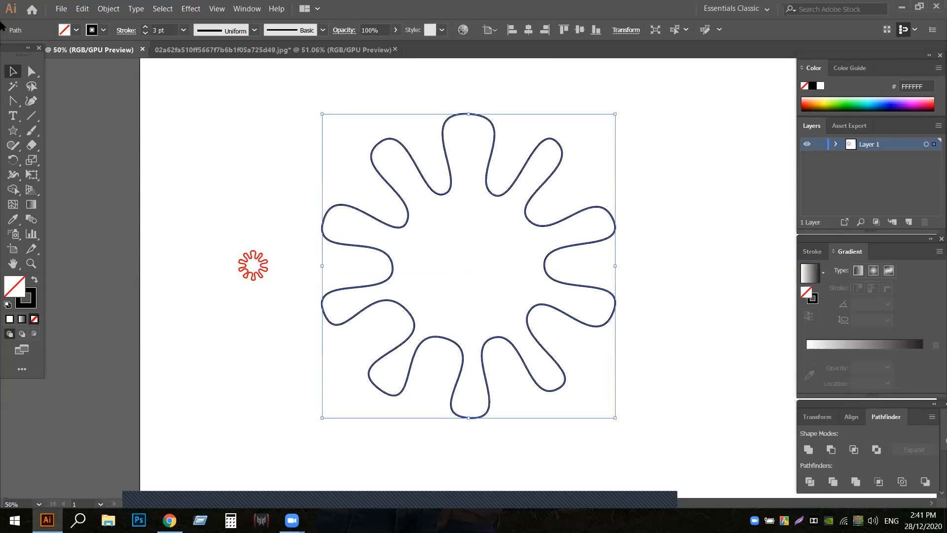
{"action": "left_click", "coordinate": [103, 30]}
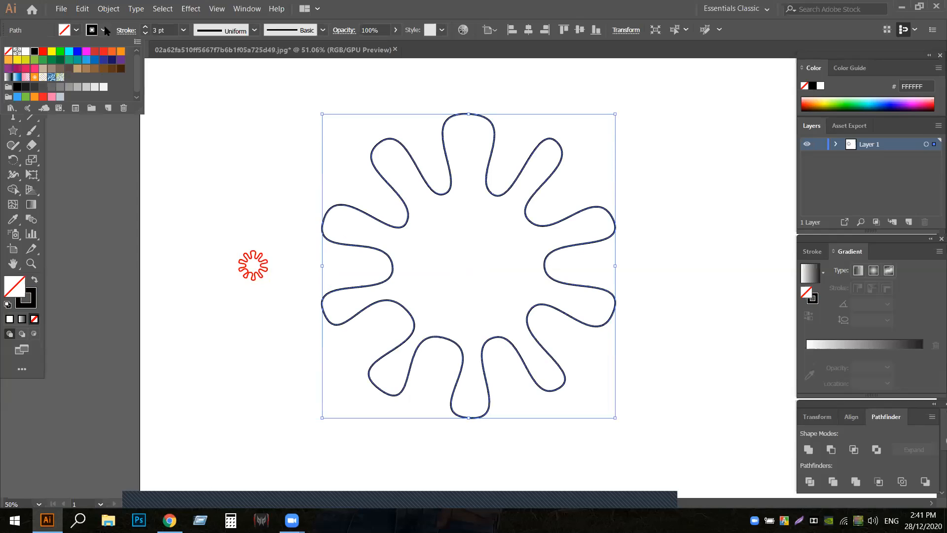
{"action": "left_click", "coordinate": [69, 52]}
{"action": "left_click", "coordinate": [208, 115]}
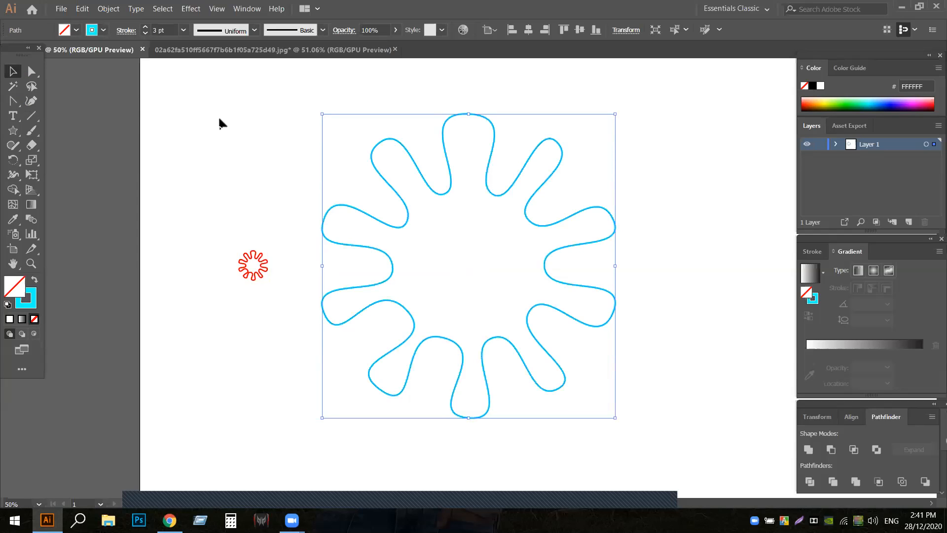
- Select both flower outlines and set the blend options to 30 specified steps with Align to Path orientation
{"action": "left_click", "coordinate": [237, 177]}
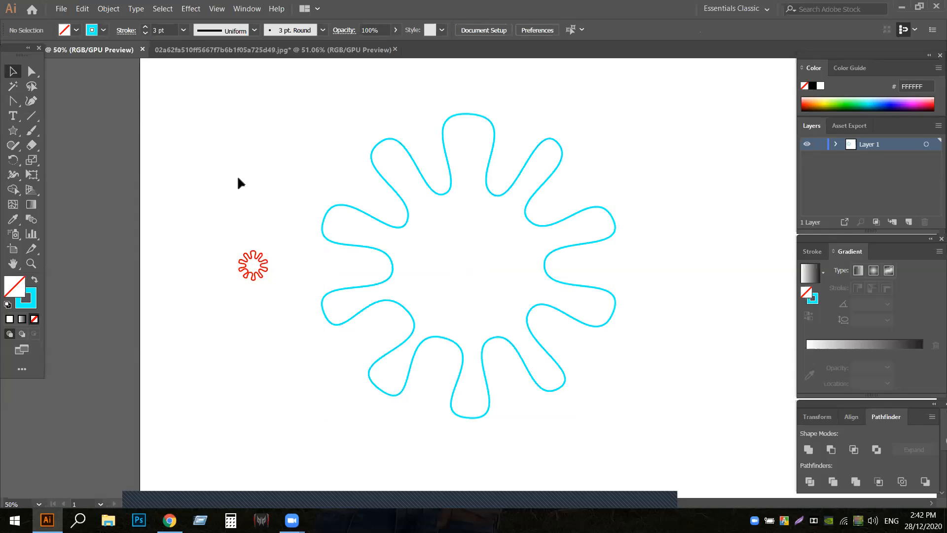
{"action": "left_click_drag", "start_coordinate": [186, 144], "coordinate": [669, 368]}
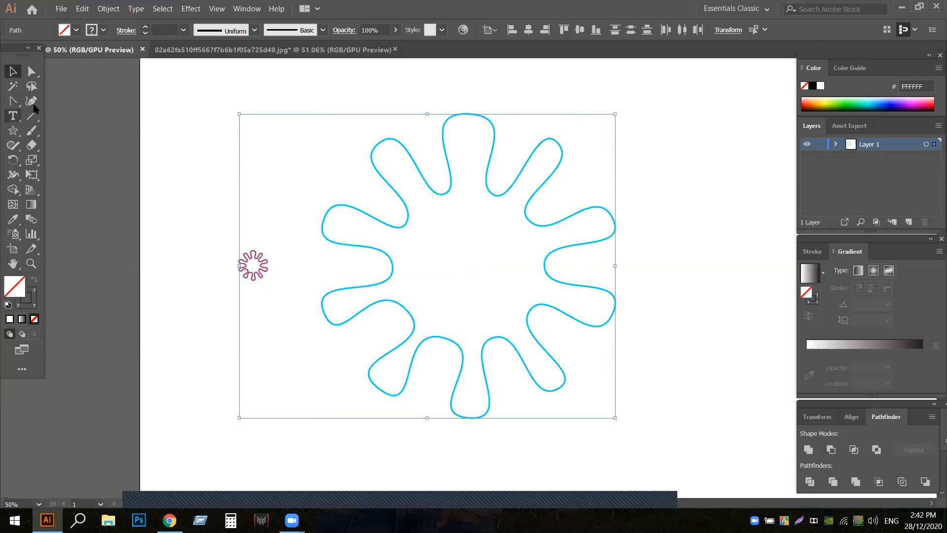
{"action": "left_click", "coordinate": [110, 9]}
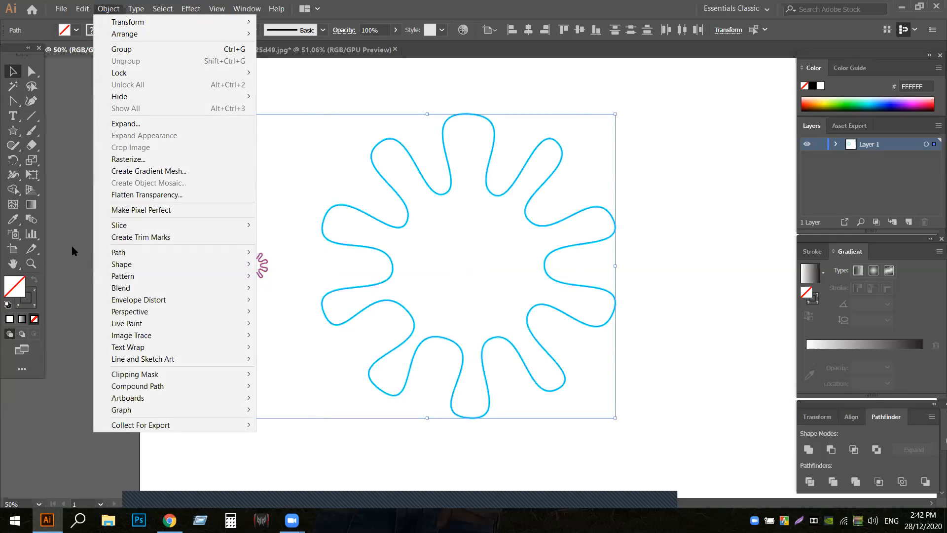
{"action": "mouse_move", "coordinate": [183, 291]}
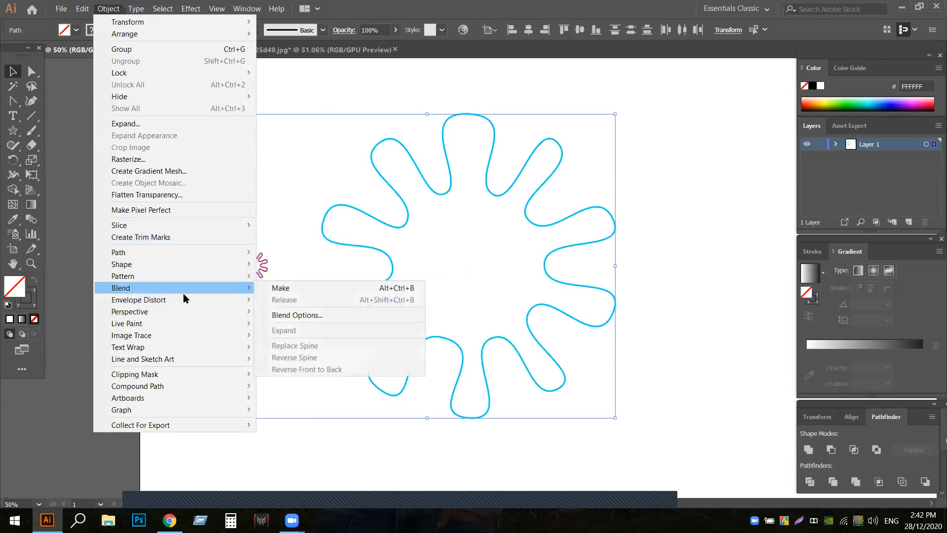
{"action": "left_click", "coordinate": [307, 316]}
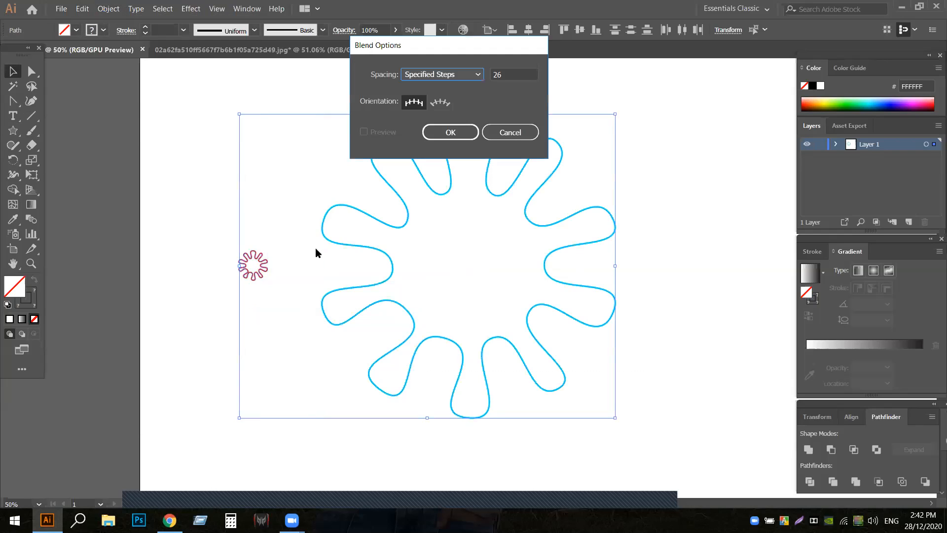
{"action": "left_click", "coordinate": [480, 75]}
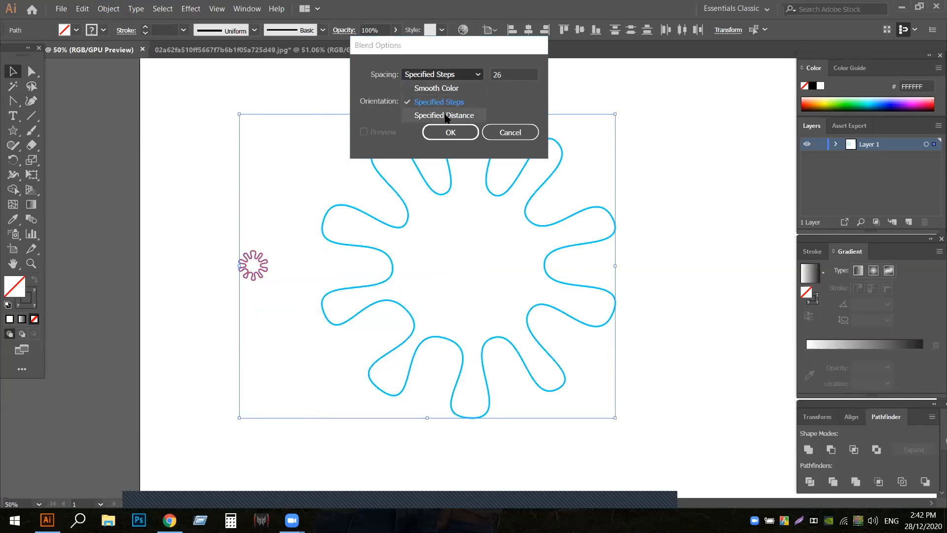
{"action": "left_click", "coordinate": [450, 101]}
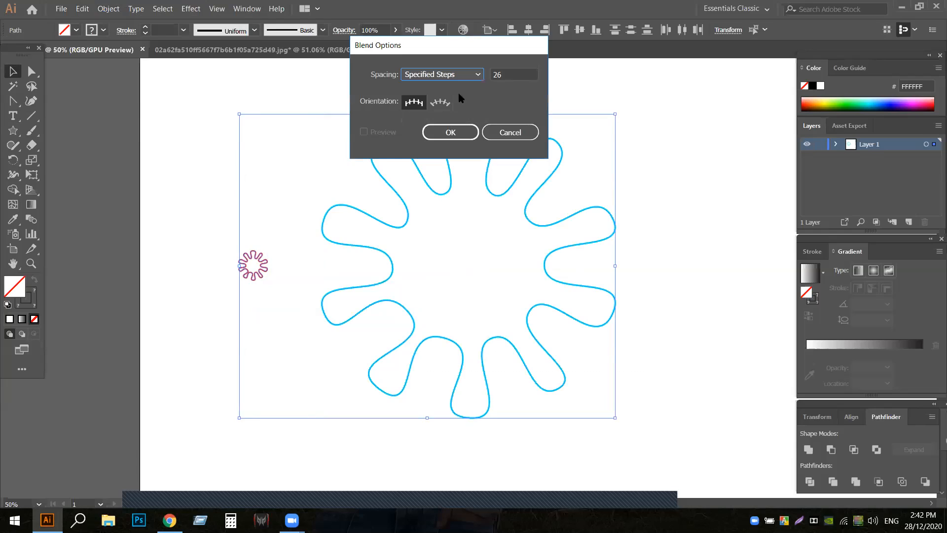
{"action": "left_click", "coordinate": [439, 104]}
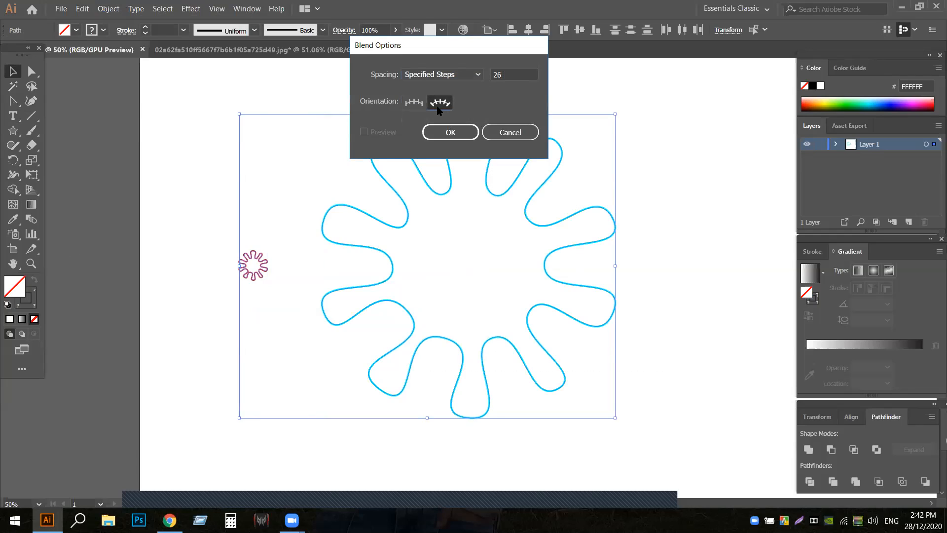
{"action": "left_click", "coordinate": [506, 72]}
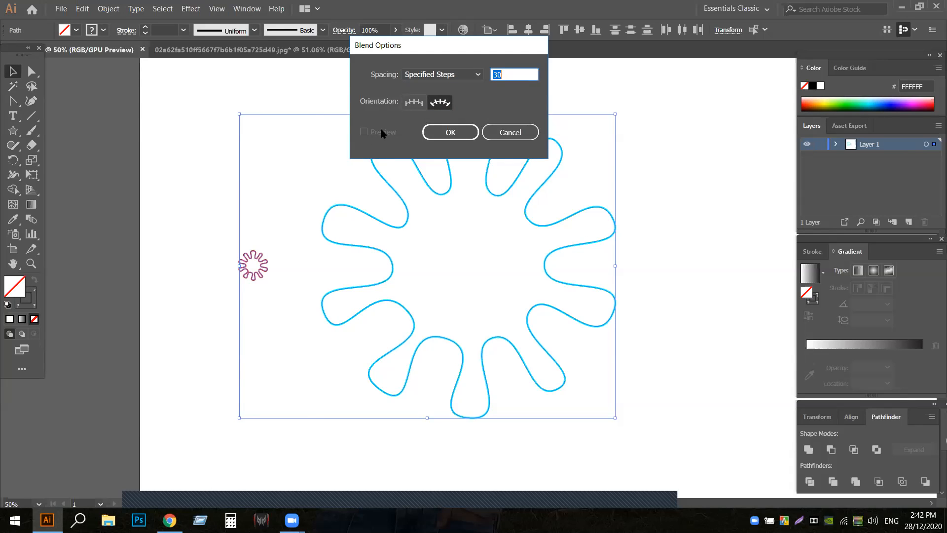
{"action": "left_click", "coordinate": [438, 131]}
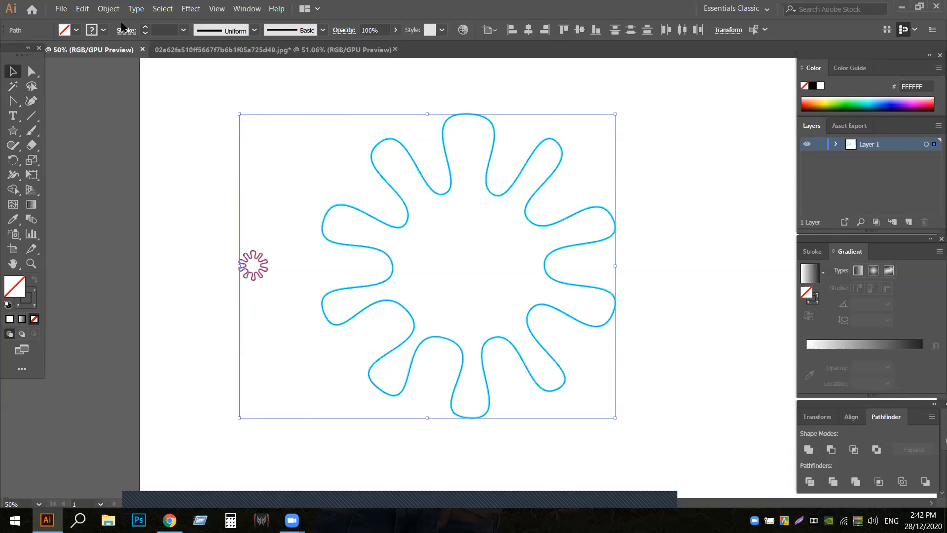
- Blend the two flowers, shifting the result slightly up, and bend its spine into a curve with the Anchor Point tool
{"action": "left_click", "coordinate": [109, 8]}
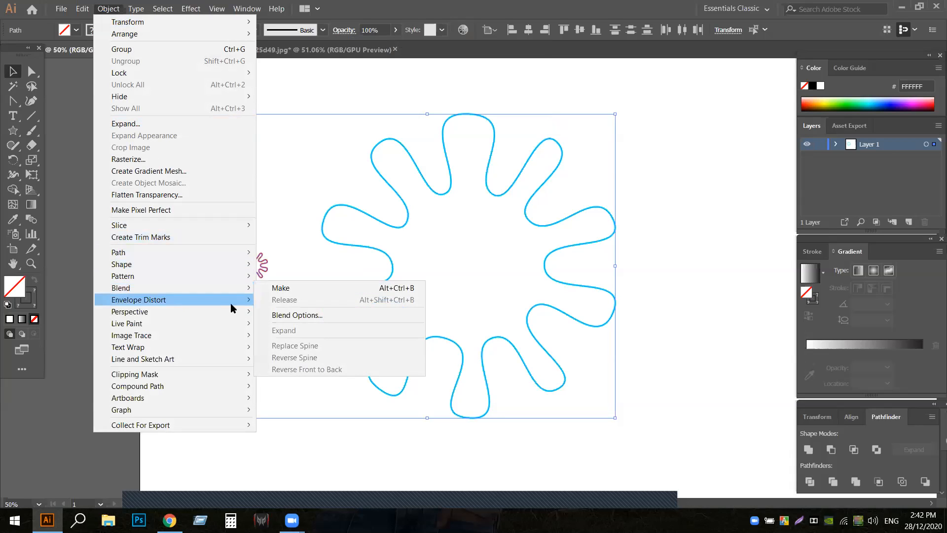
{"action": "left_click", "coordinate": [279, 288]}
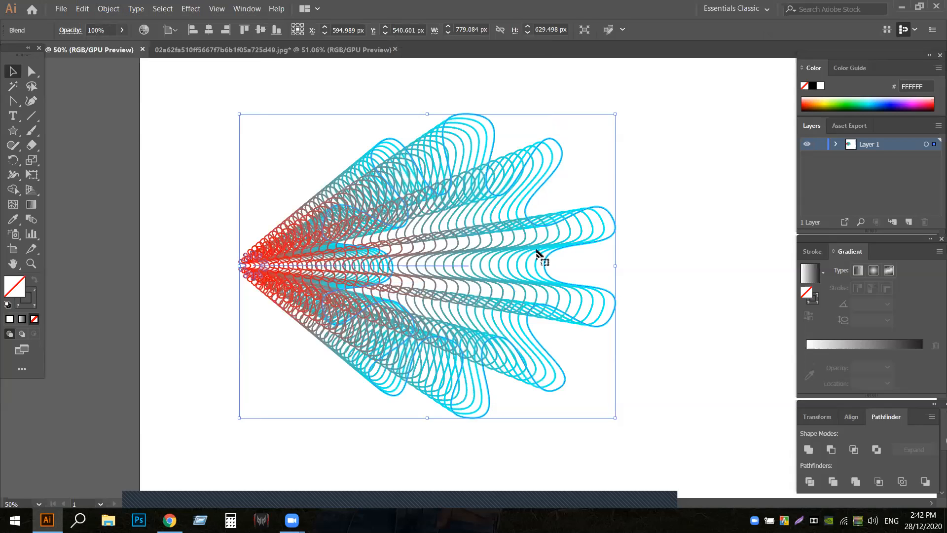
{"action": "left_click_drag", "start_coordinate": [387, 259], "coordinate": [342, 197]}
{"action": "left_click", "coordinate": [12, 101]}
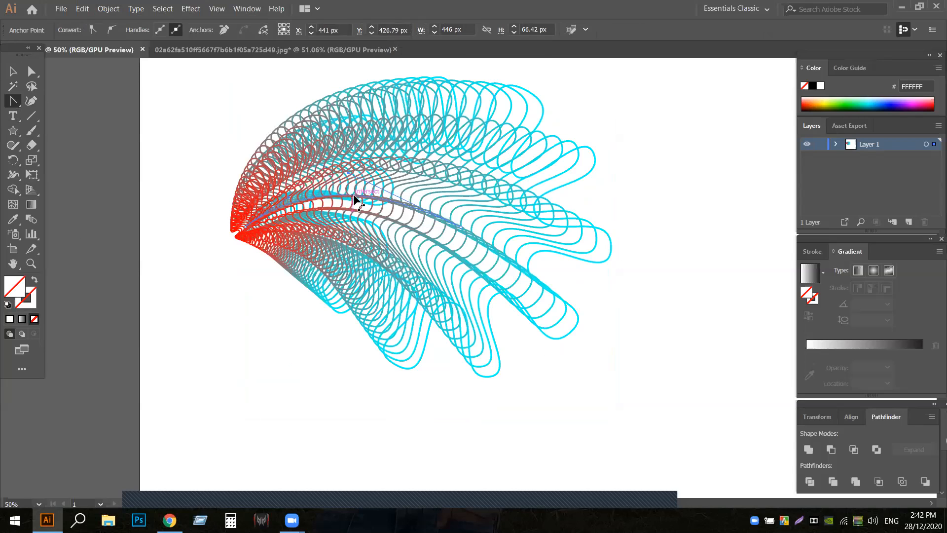
{"action": "left_click", "coordinate": [367, 292]}
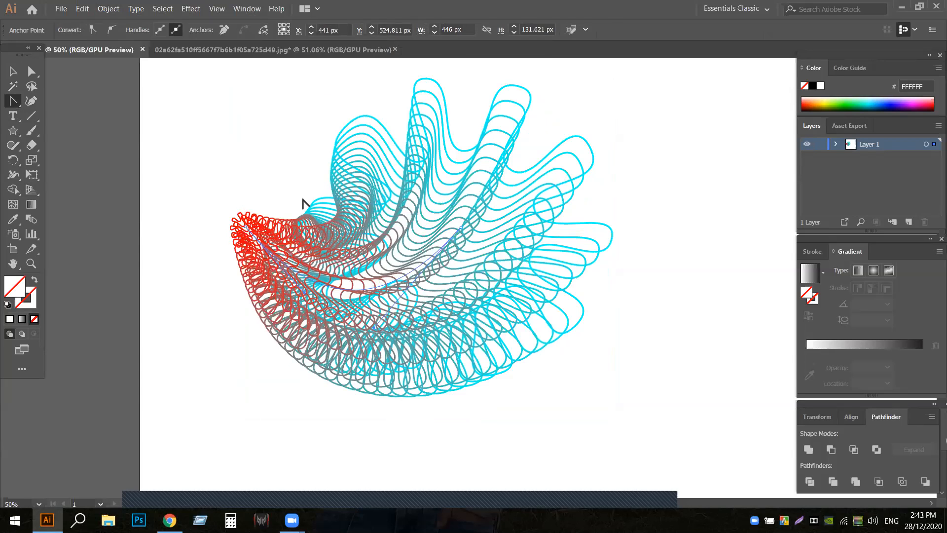
- Undo the spine edits, the blend and the cyan stroke, back to the separate black large outline and small red copy
{"action": "key", "text": "ctrl+z"}
{"action": "key", "text": "ctrl+z"}
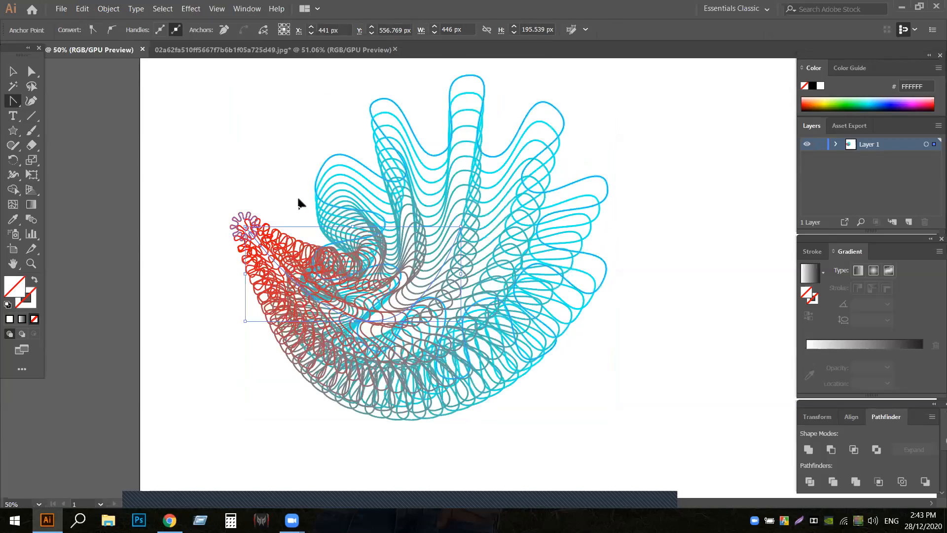
{"action": "key", "text": "ctrl+z"}
{"action": "key", "text": "ctrl+z"}
{"action": "key", "text": "ctrl+z"}
{"action": "key", "text": "ctrl+z"}
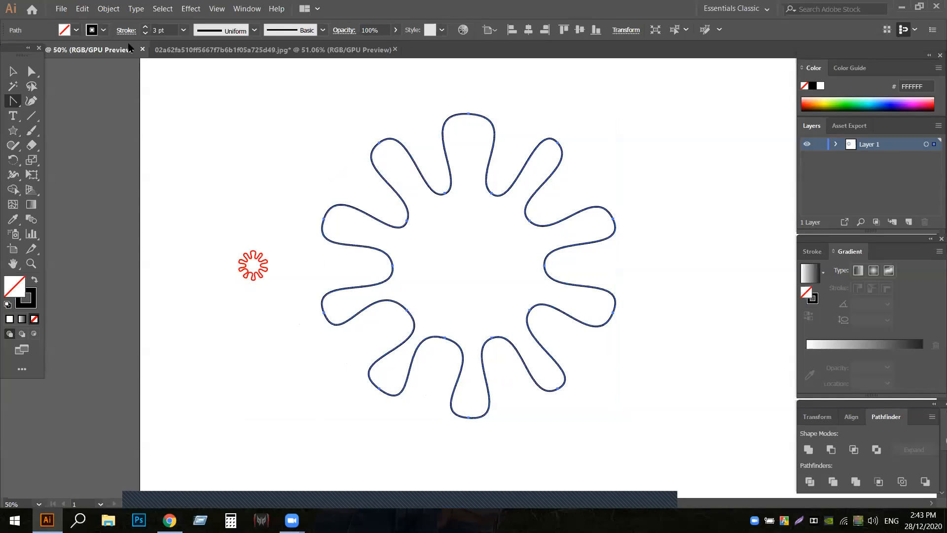
- Set the large flower outline's stroke weight to 1 pt
{"action": "left_click", "coordinate": [145, 33]}
{"action": "left_click", "coordinate": [145, 33]}
{"action": "left_click", "coordinate": [145, 33]}
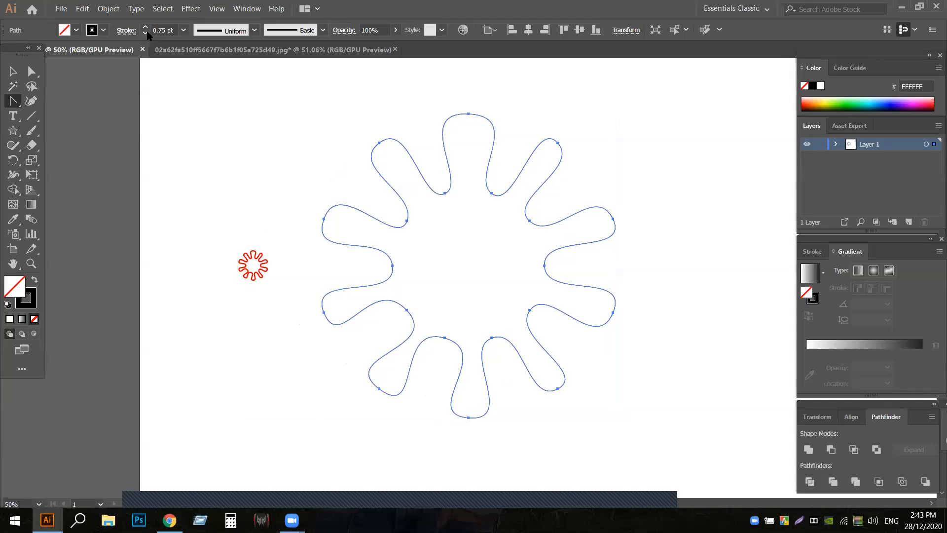
{"action": "left_click", "coordinate": [145, 27]}
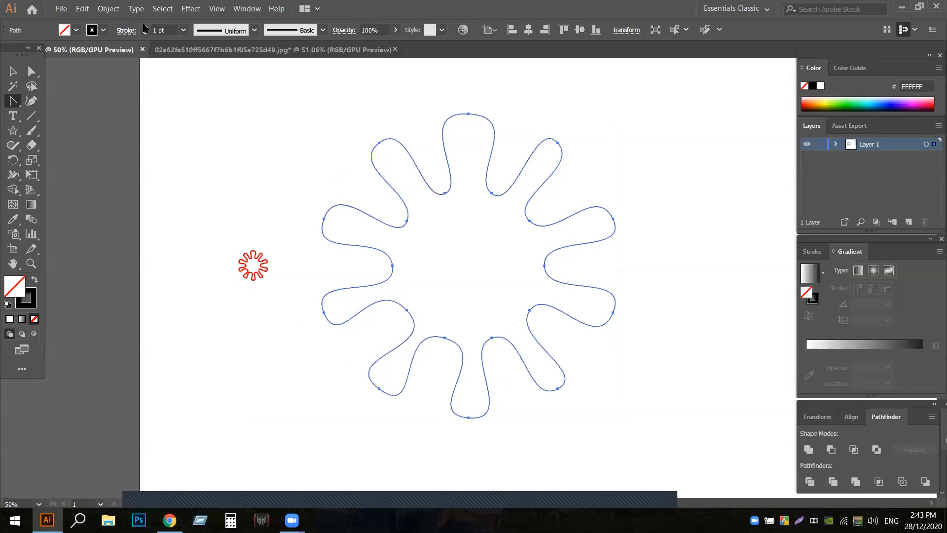
- Select the small red copy with the Selection tool and reduce its stroke weight by two increments
{"action": "left_click", "coordinate": [267, 262]}
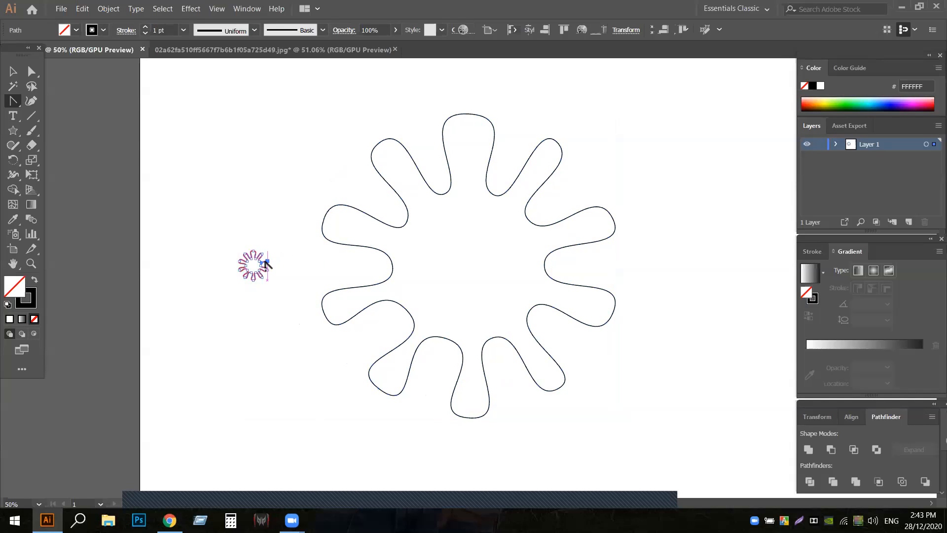
{"action": "left_click", "coordinate": [12, 71]}
{"action": "left_click", "coordinate": [285, 249]}
{"action": "left_click", "coordinate": [258, 255]}
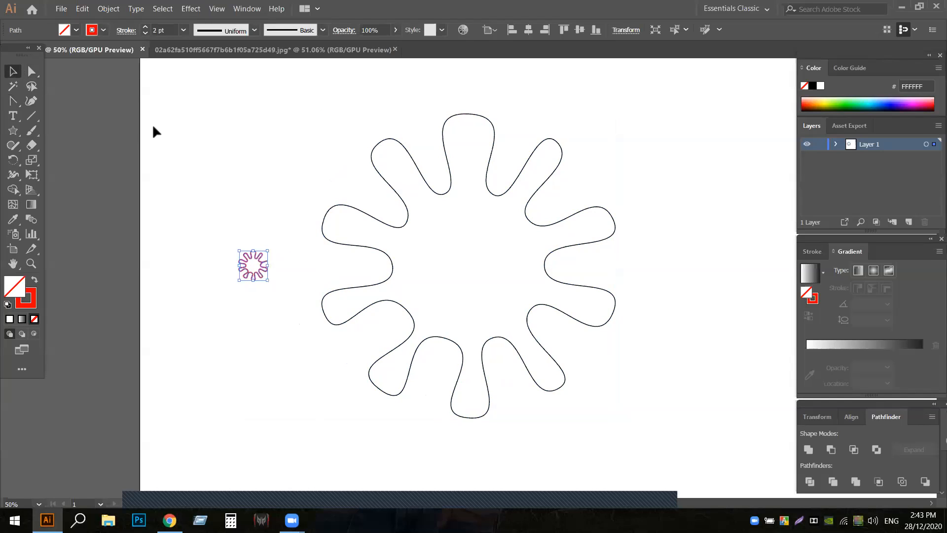
{"action": "left_click", "coordinate": [145, 34]}
{"action": "left_click", "coordinate": [145, 34]}
{"action": "left_click", "coordinate": [145, 34]}
- Select both thinner outlines and set the blend options to Specified Steps with a raised step count and Align to Page orientation
{"action": "left_click_drag", "start_coordinate": [168, 119], "coordinate": [616, 399]}
{"action": "left_click", "coordinate": [108, 8]}
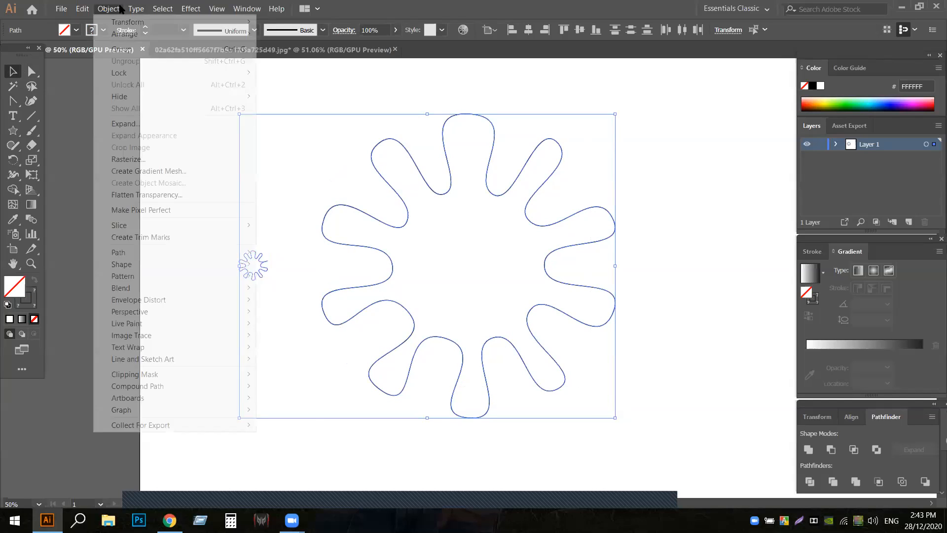
{"action": "mouse_move", "coordinate": [249, 287]}
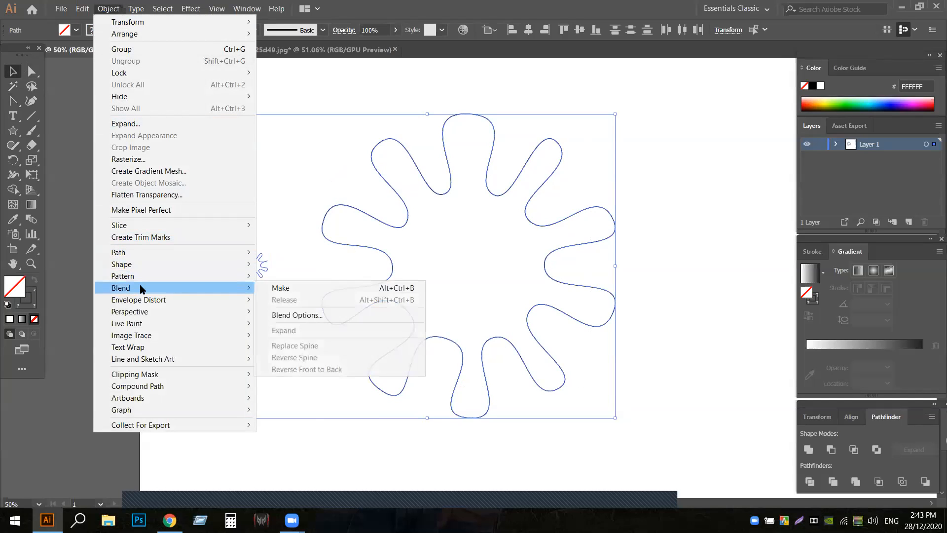
{"action": "left_click", "coordinate": [294, 315]}
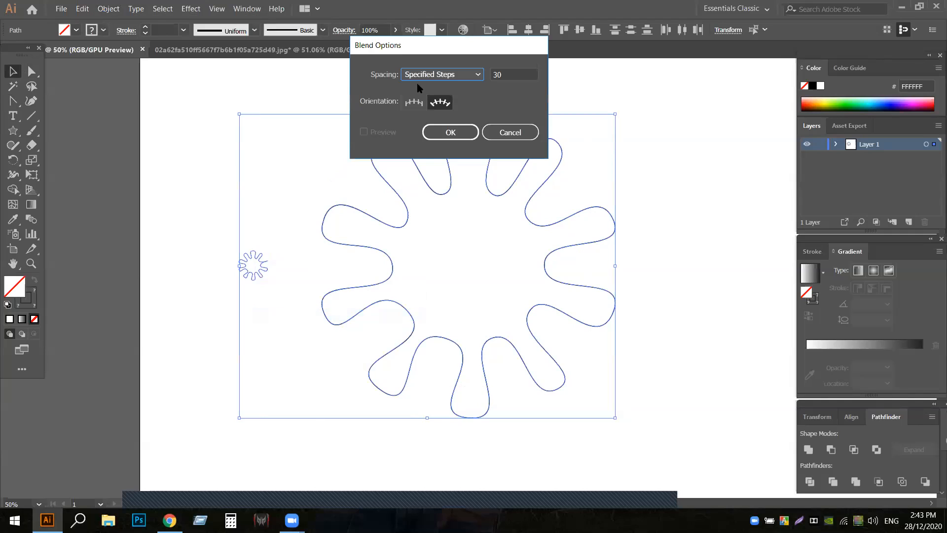
{"action": "left_click", "coordinate": [481, 75]}
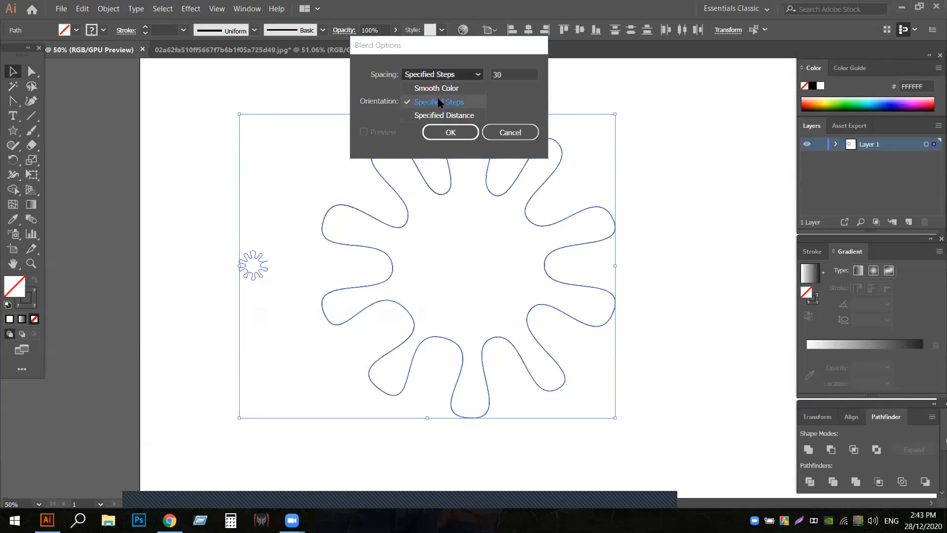
{"action": "left_click", "coordinate": [439, 102]}
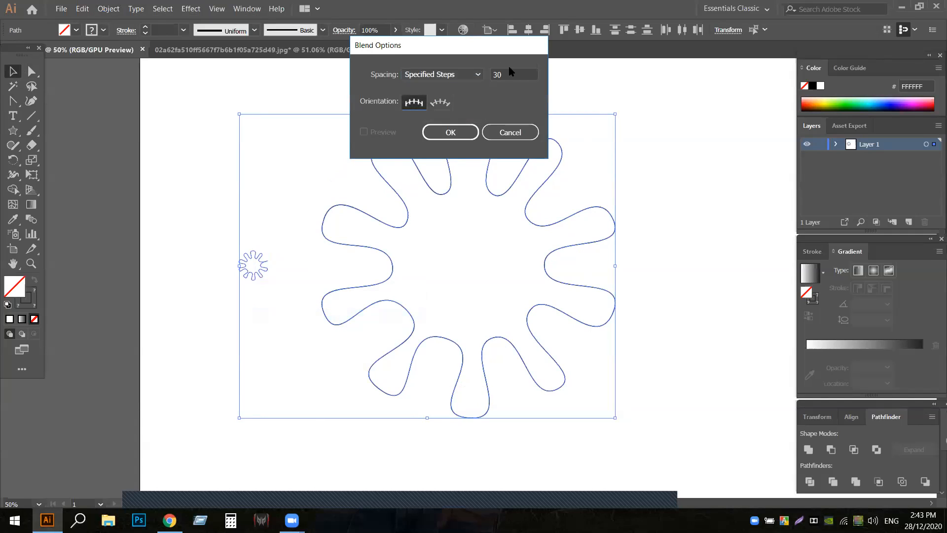
{"action": "left_click", "coordinate": [508, 72]}
{"action": "key", "text": "Up"}
{"action": "left_click", "coordinate": [444, 135]}
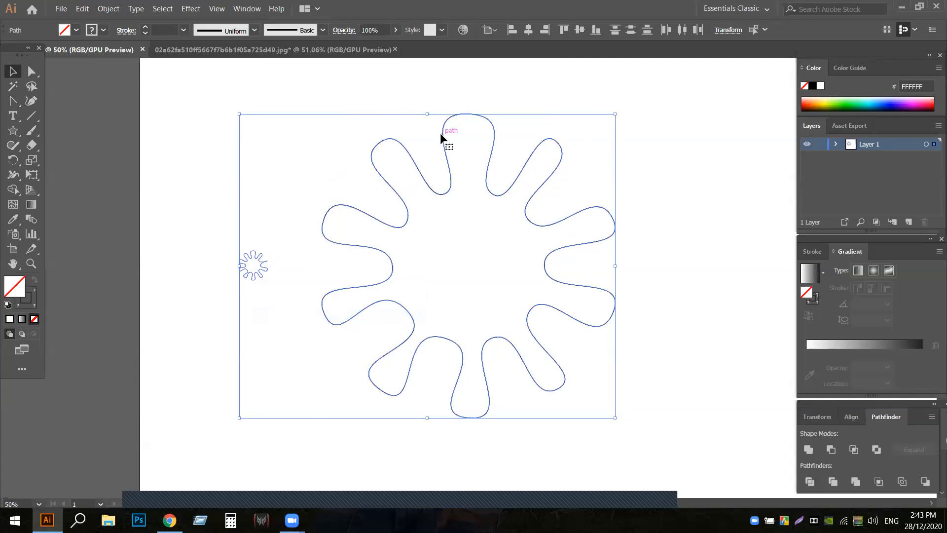
- Blend the thin-stroked flowers, moving the result down the artboard, and bend its spine upward with the Anchor Point tool
{"action": "left_click", "coordinate": [109, 9]}
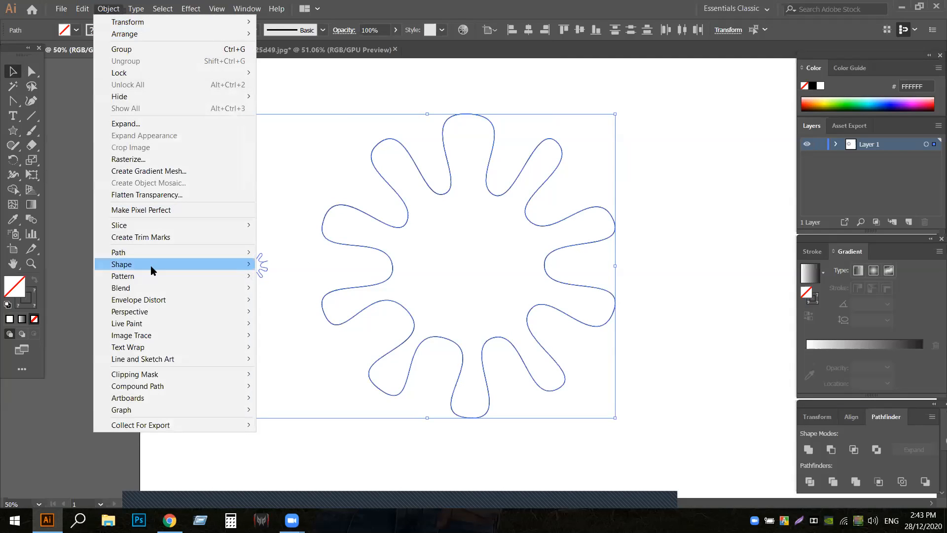
{"action": "mouse_move", "coordinate": [210, 289]}
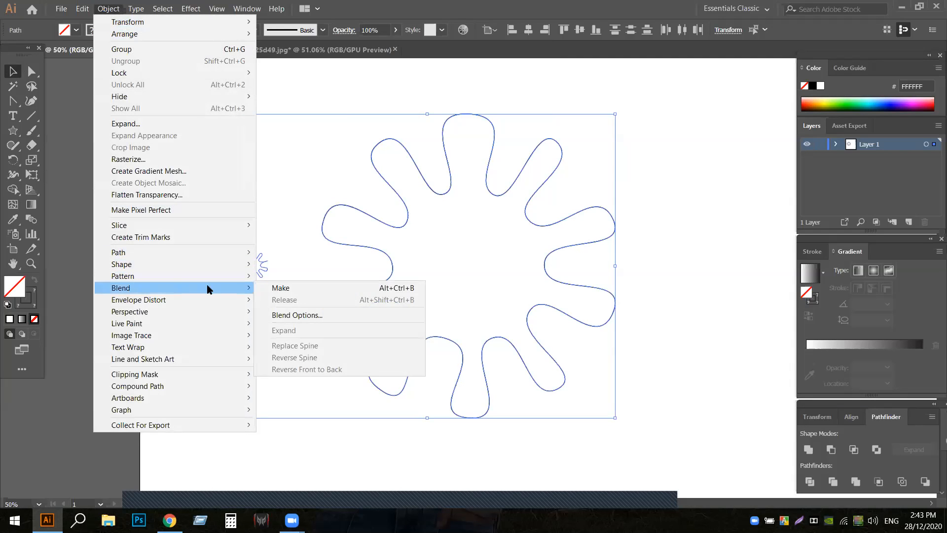
{"action": "left_click", "coordinate": [296, 288]}
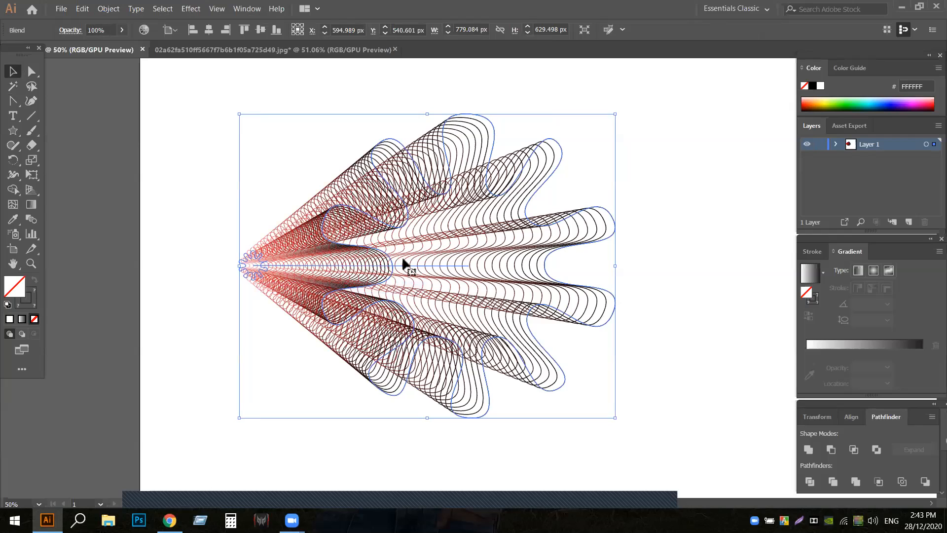
{"action": "left_click_drag", "start_coordinate": [396, 266], "coordinate": [388, 340]}
{"action": "left_click", "coordinate": [13, 101]}
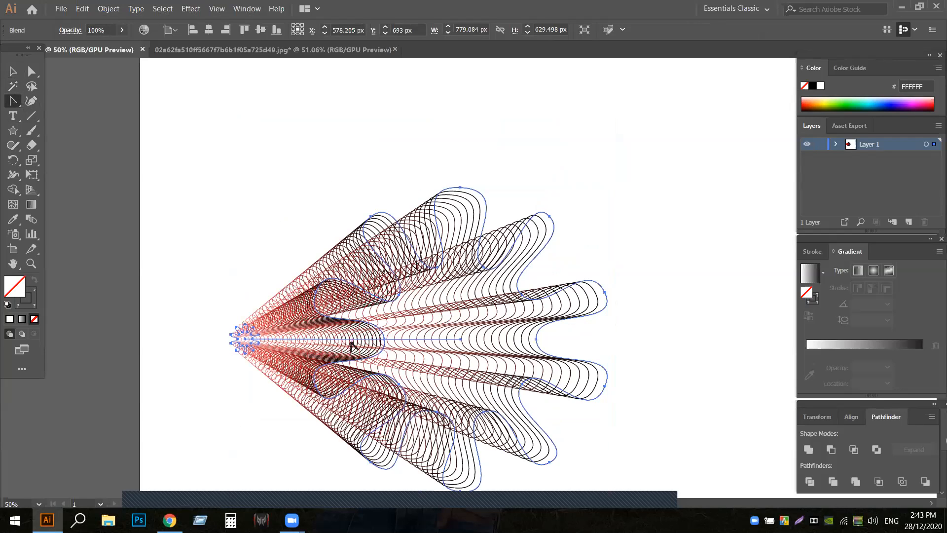
{"action": "left_click_drag", "start_coordinate": [364, 340], "coordinate": [412, 263]}
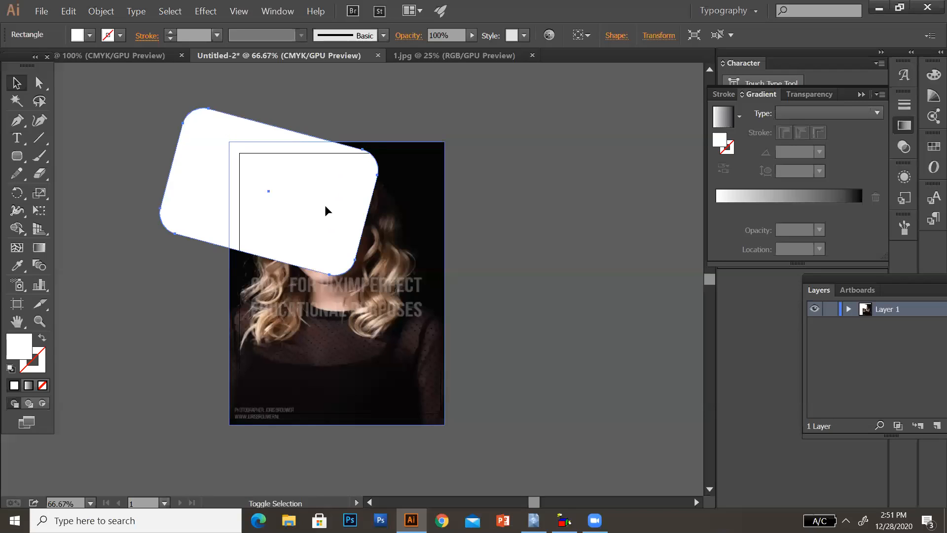
- Duplicate the tilted rounded rectangle beside the original and again below the pair, leaving narrow gaps between the tiles
{"action": "key", "text": "ctrl+z"}
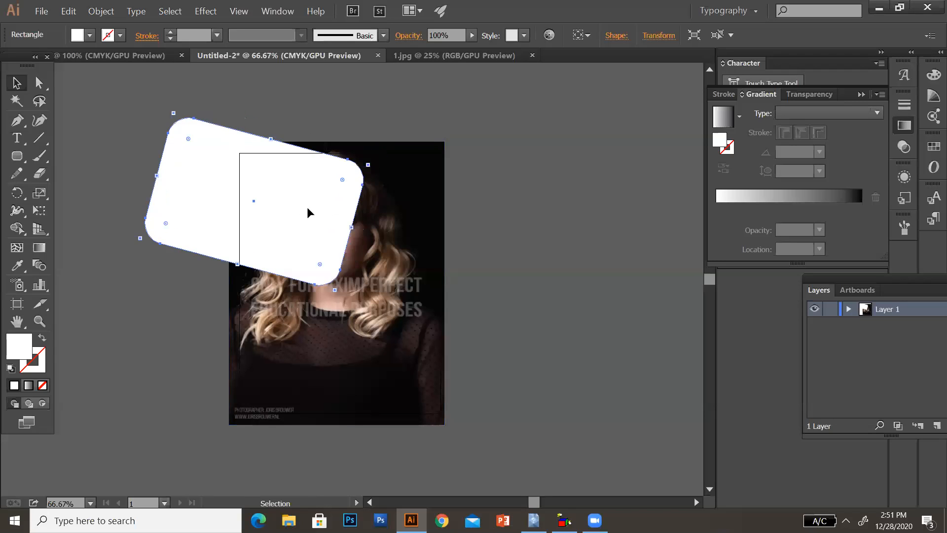
{"action": "left_click_drag", "start_coordinate": [300, 207], "coordinate": [345, 379]}
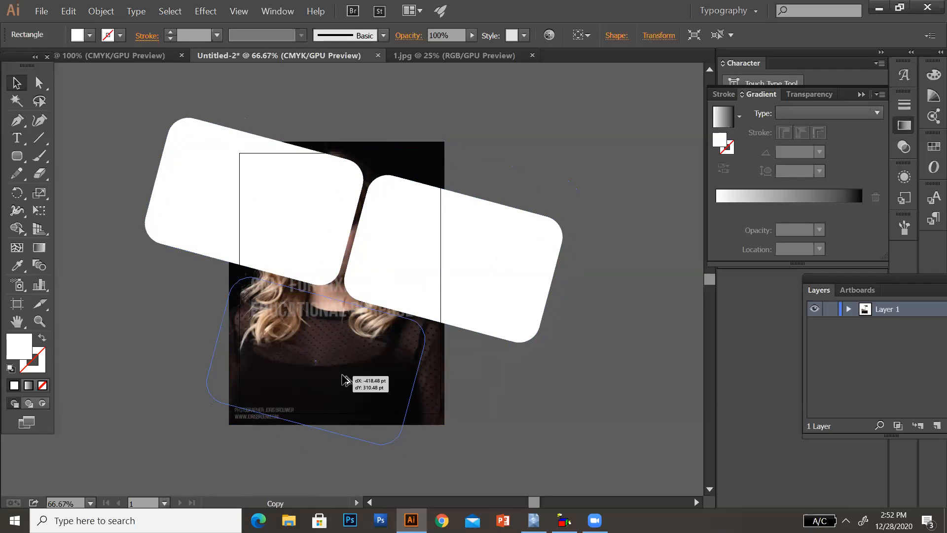
{"action": "left_click_drag", "start_coordinate": [345, 380], "coordinate": [342, 374]}
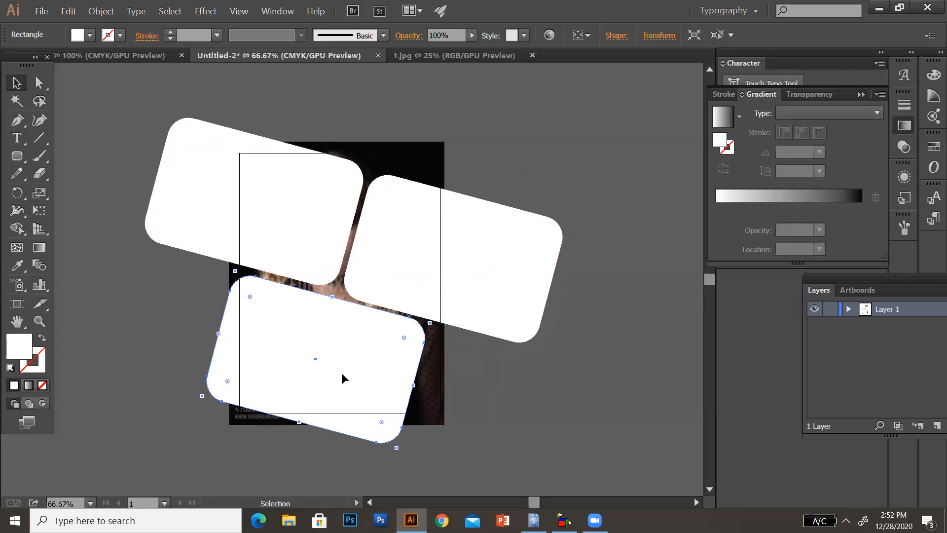
- Complete a two-by-two grid by copying the lower tile to the left and shifting the other one right, with narrow gaps
{"action": "left_click_drag", "start_coordinate": [351, 368], "coordinate": [250, 333]}
{"action": "left_click_drag", "start_coordinate": [355, 390], "coordinate": [342, 383]}
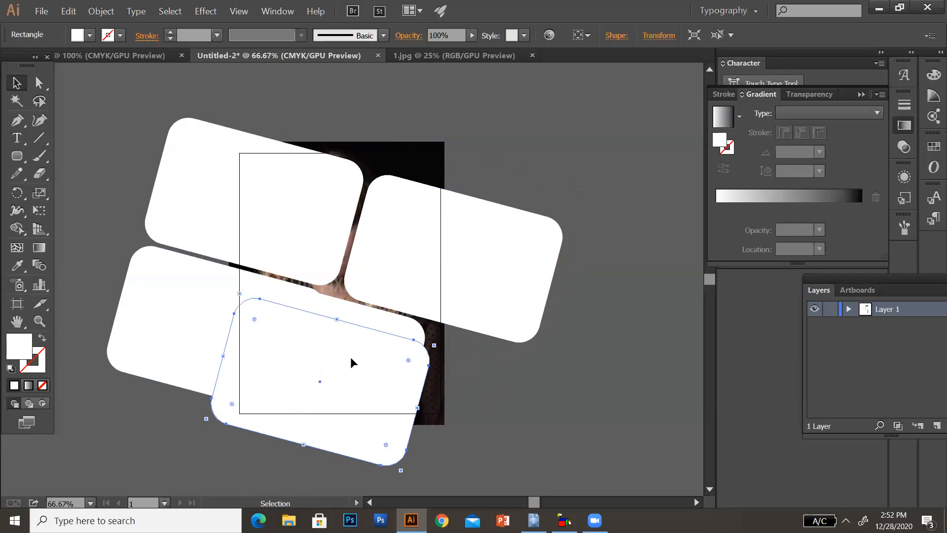
{"action": "key", "text": "ctrl+z"}
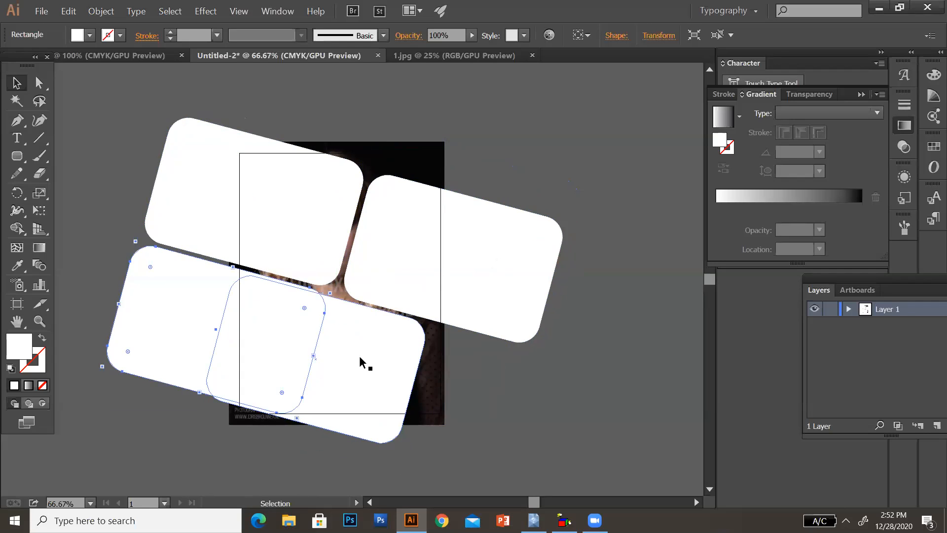
{"action": "left_click_drag", "start_coordinate": [360, 357], "coordinate": [453, 394]}
{"action": "left_click_drag", "start_coordinate": [399, 378], "coordinate": [393, 370]}
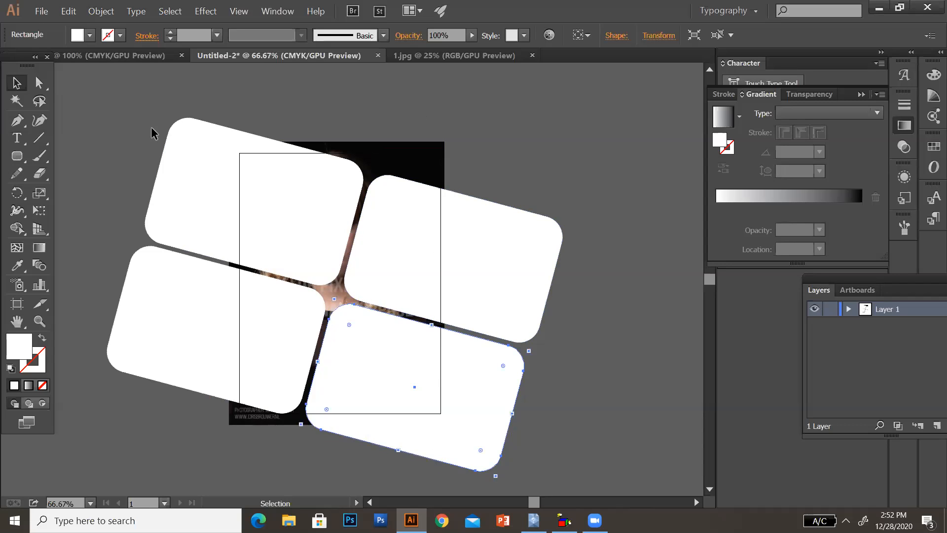
- Make a compound path from the selected lower-right tile alone
{"action": "left_click", "coordinate": [69, 11]}
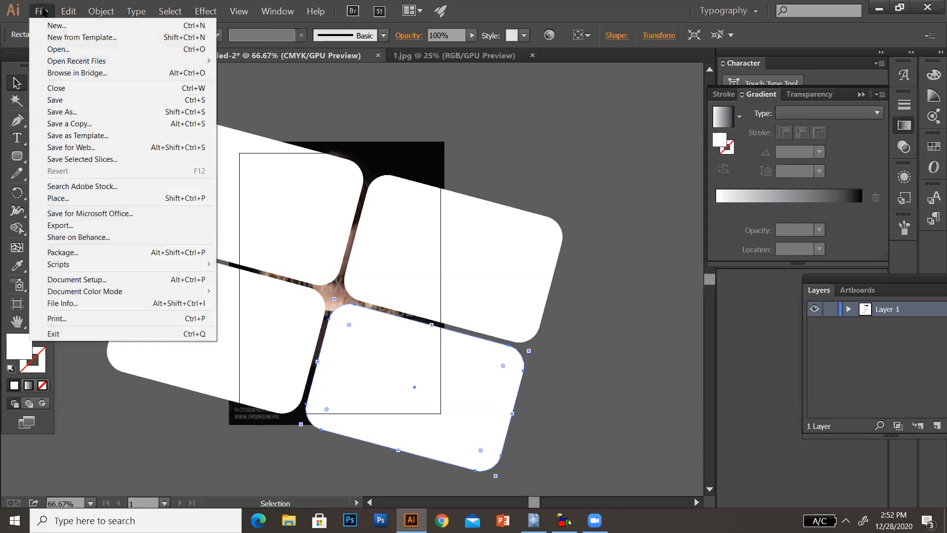
{"action": "left_click", "coordinate": [63, 12]}
{"action": "left_click", "coordinate": [103, 11]}
{"action": "left_click", "coordinate": [103, 12]}
{"action": "left_click", "coordinate": [104, 12]}
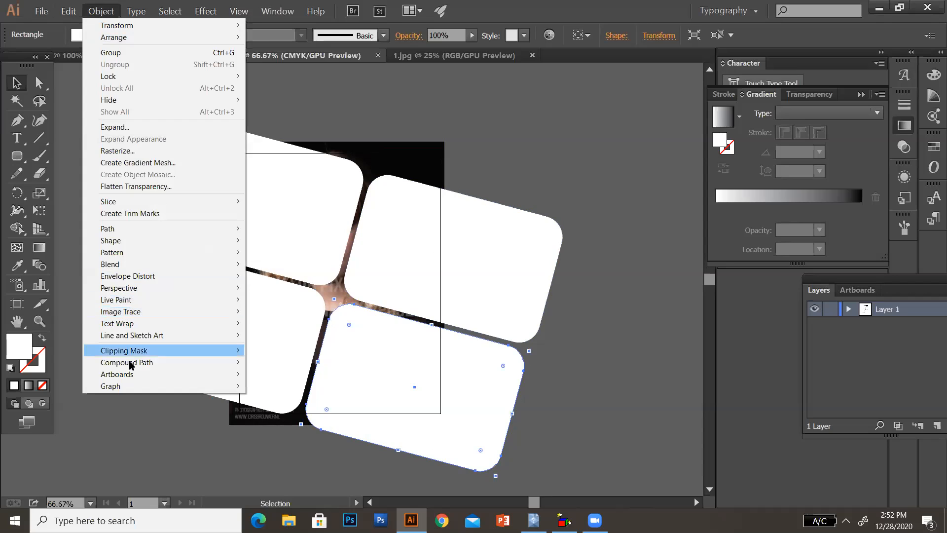
{"action": "mouse_move", "coordinate": [133, 364]}
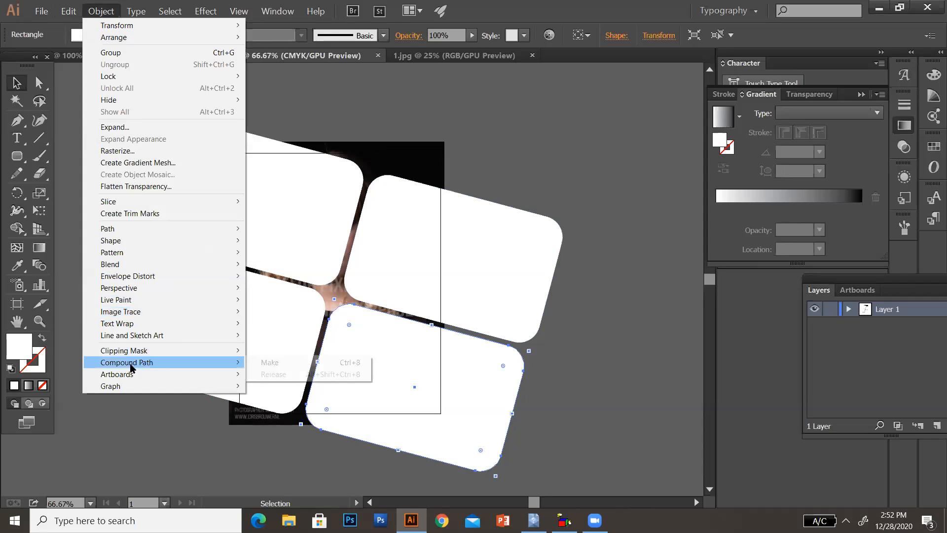
{"action": "left_click", "coordinate": [280, 363]}
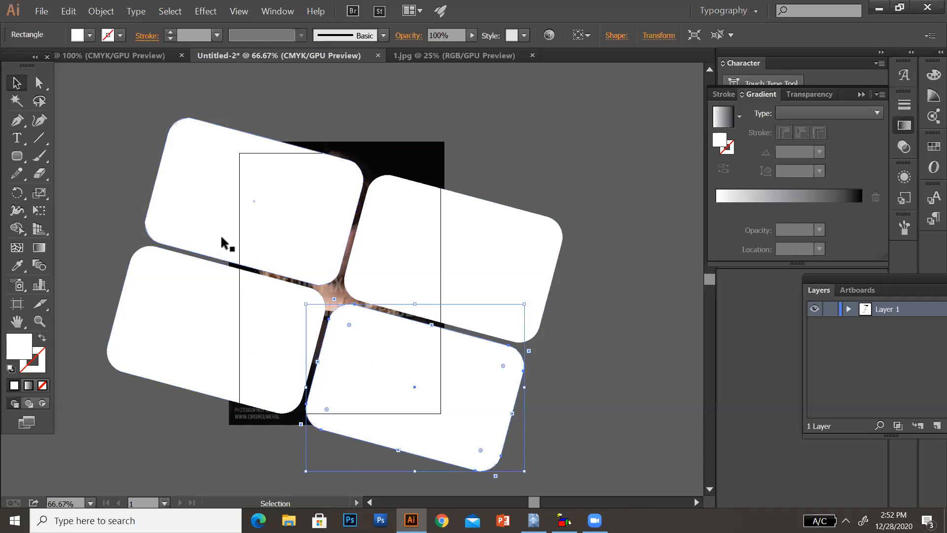
- Try making a clipping mask from the four selected tiles without the portrait, and undo it
{"action": "left_click", "coordinate": [206, 303], "text": "shift"}
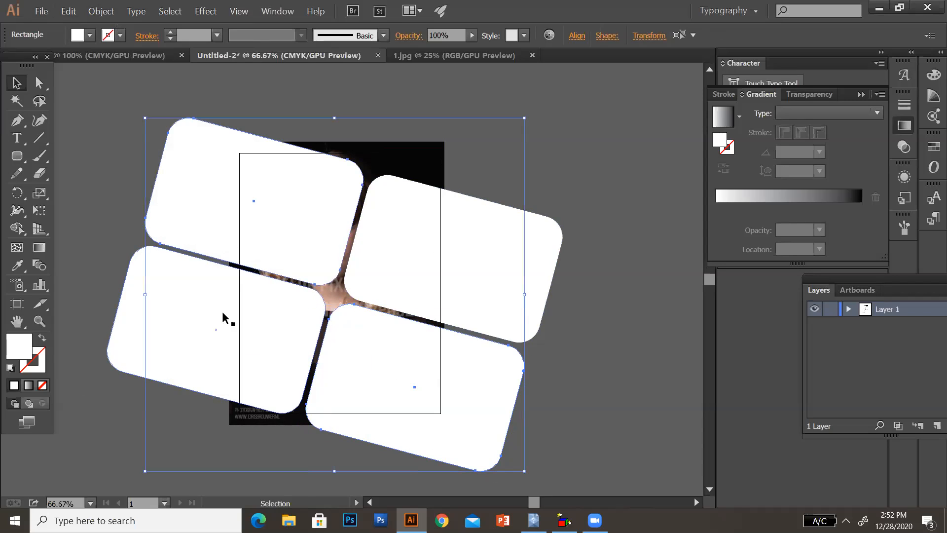
{"action": "left_click", "coordinate": [377, 256], "text": "shift"}
{"action": "left_click", "coordinate": [275, 330], "text": "shift"}
{"action": "right_click", "coordinate": [275, 321]}
{"action": "left_click", "coordinate": [316, 384]}
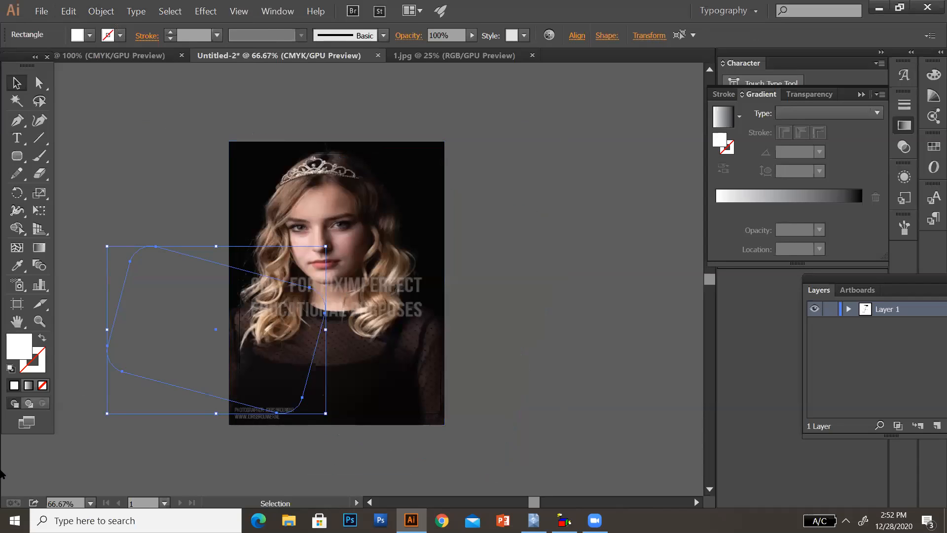
{"action": "key", "text": "ctrl+z"}
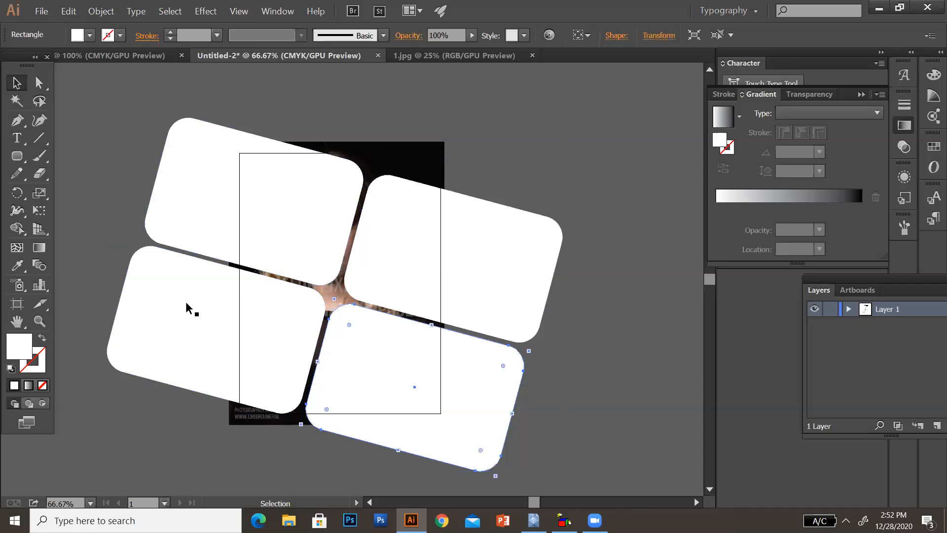
- Select all four tilted tiles together and make them one compound path
{"action": "left_click", "coordinate": [189, 174], "text": "shift"}
{"action": "left_click", "coordinate": [197, 324], "text": "shift"}
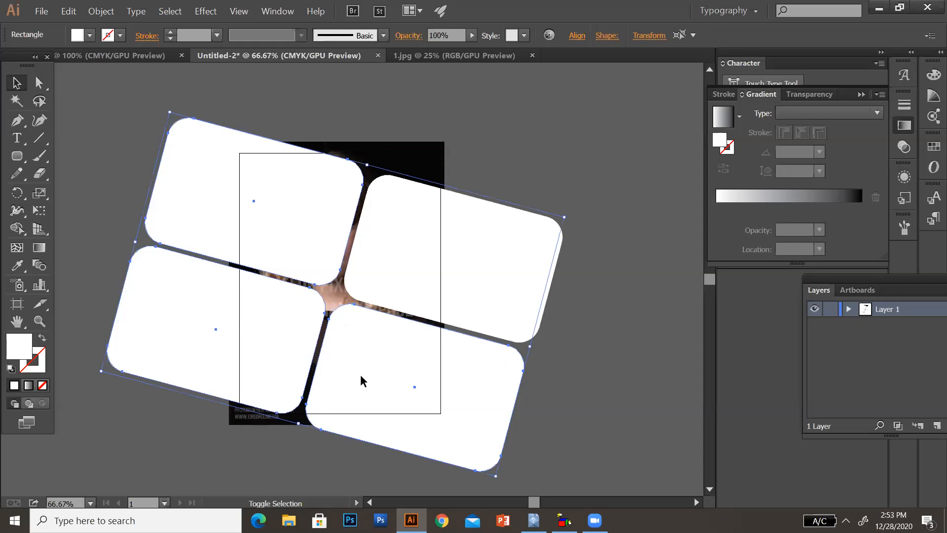
{"action": "left_click", "coordinate": [374, 368], "text": "shift"}
{"action": "left_click", "coordinate": [379, 345], "text": "shift"}
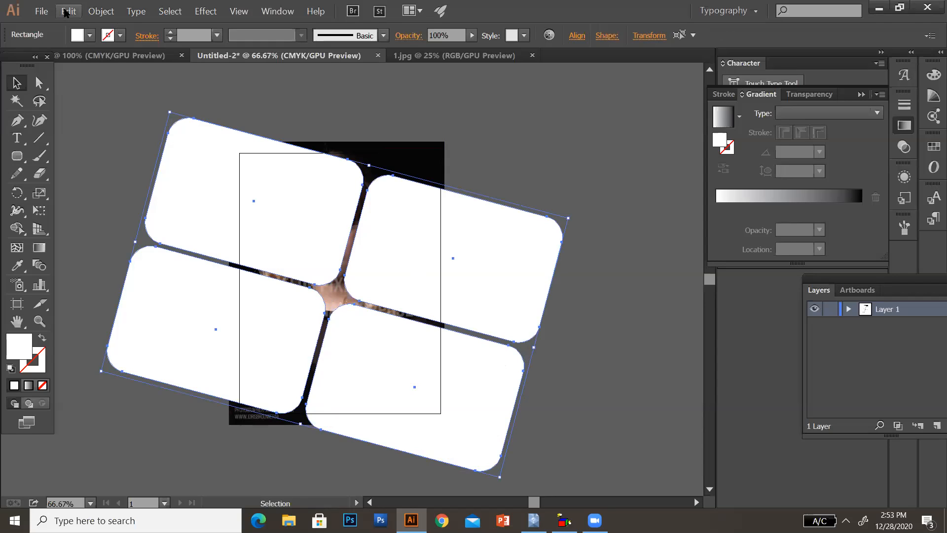
{"action": "left_click", "coordinate": [101, 11]}
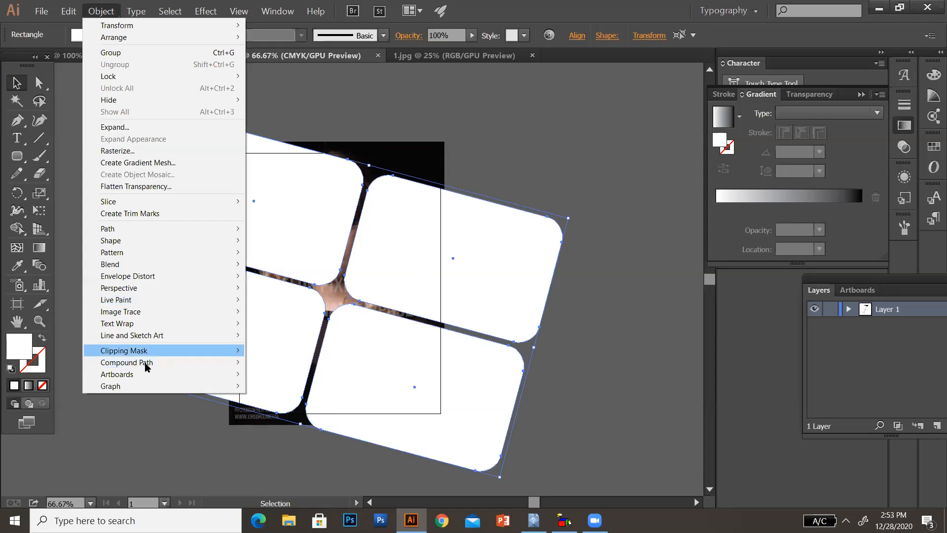
{"action": "mouse_move", "coordinate": [146, 365]}
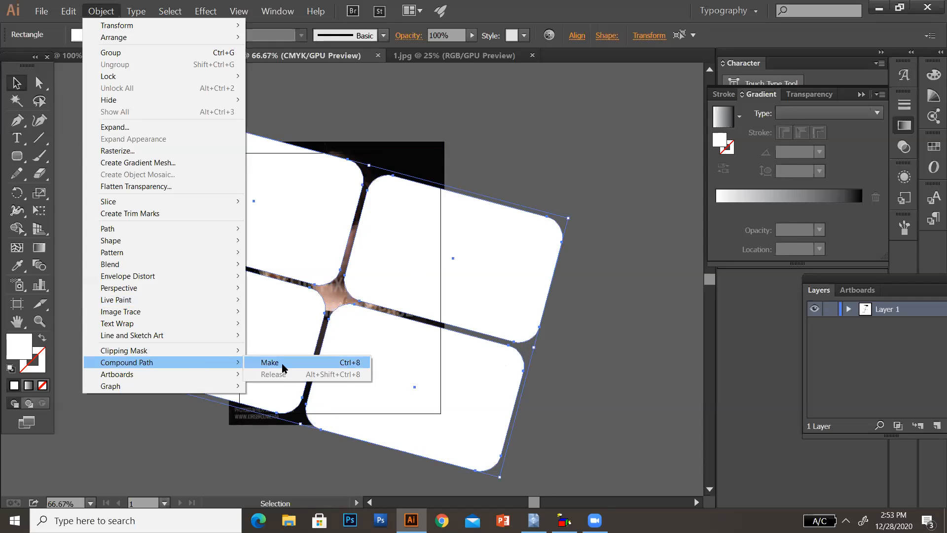
{"action": "left_click", "coordinate": [282, 367]}
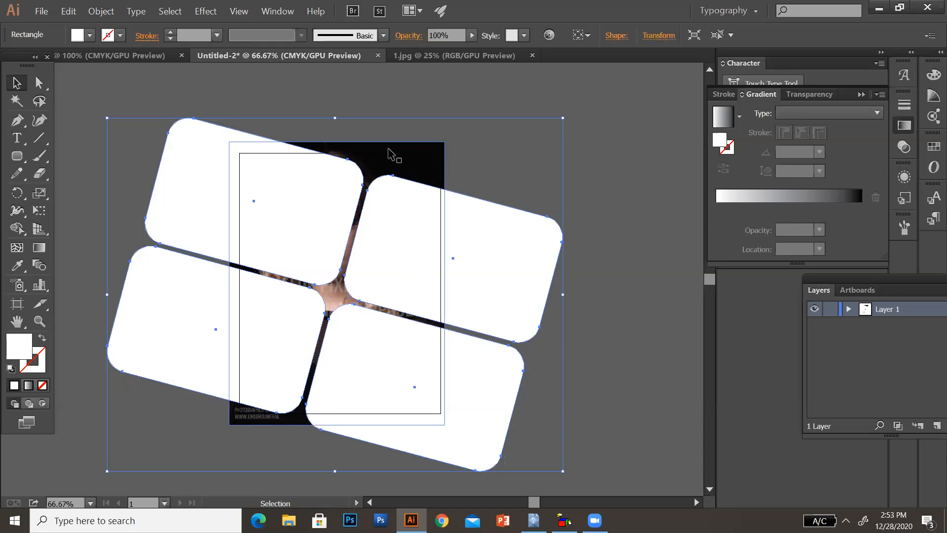
- Add the portrait to the selection, make a clipping mask from the compound tiles, and deselect the result
{"action": "key", "text": "shift"}
{"action": "left_click", "coordinate": [389, 148], "text": "shift"}
{"action": "right_click", "coordinate": [365, 220]}
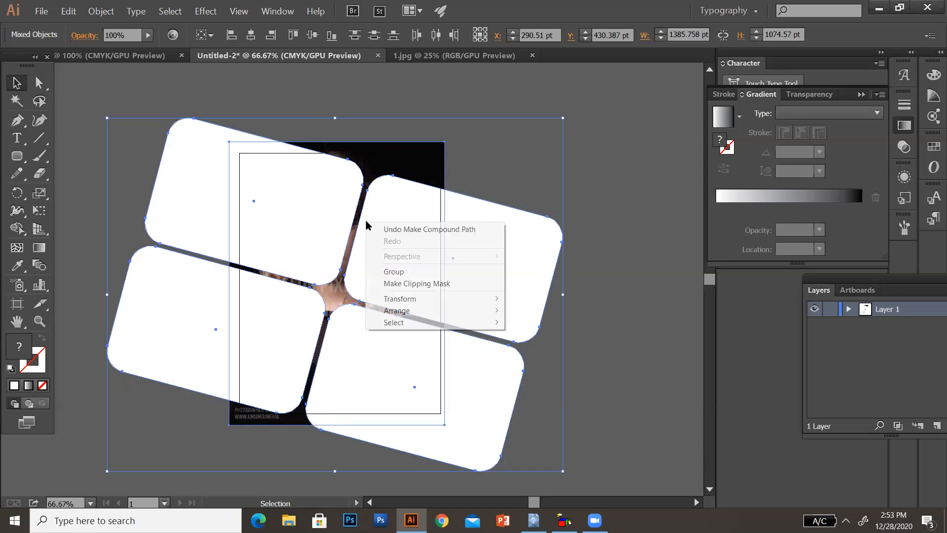
{"action": "left_click", "coordinate": [393, 282]}
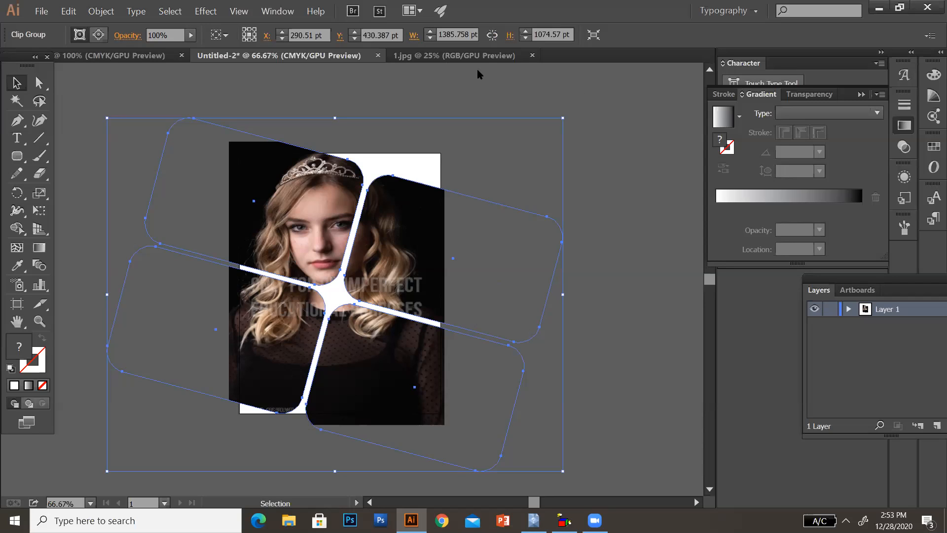
{"action": "left_click", "coordinate": [393, 89]}
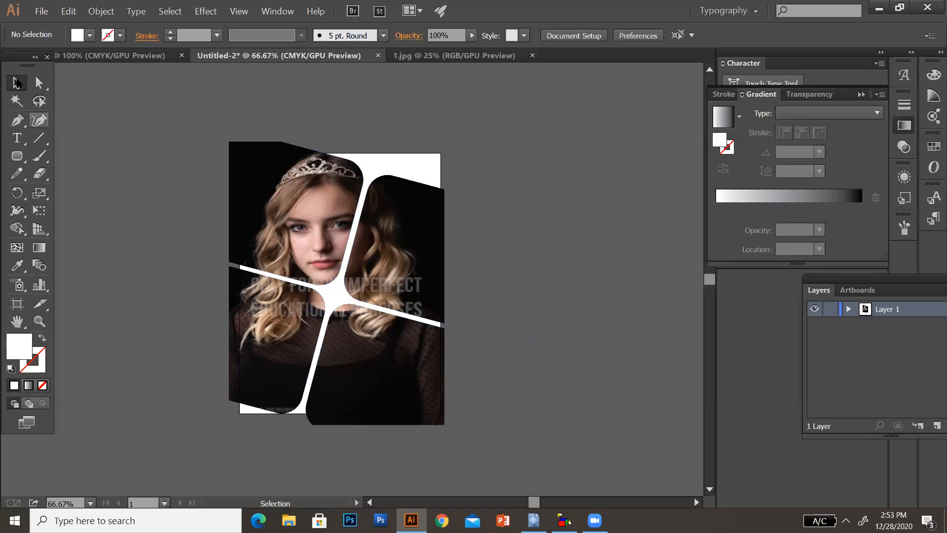
- Undo the clipping mask, the compound path and the tile copies, back to the single tilted rounded rectangle
{"action": "key", "text": "ctrl+z"}
{"action": "key", "text": "ctrl+z"}
{"action": "key", "text": "ctrl+z"}
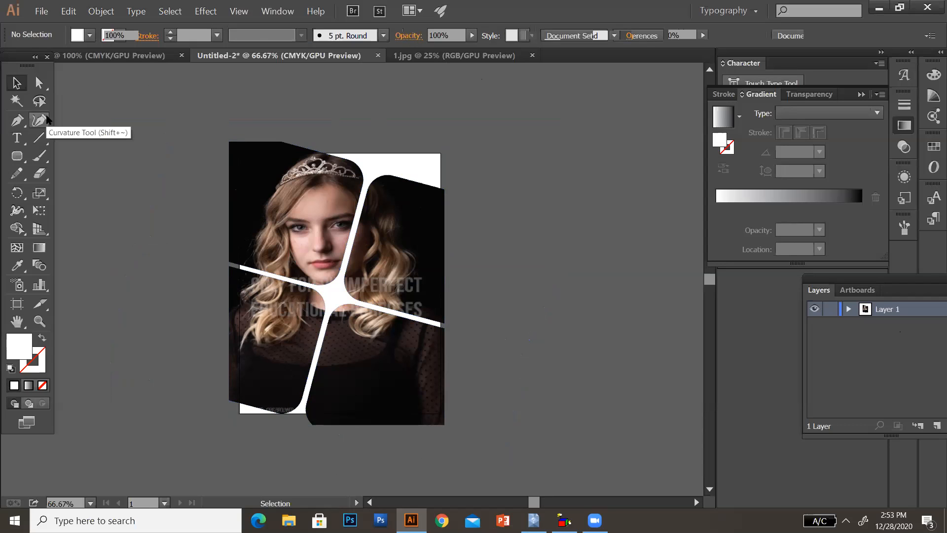
{"action": "key", "text": "ctrl+z"}
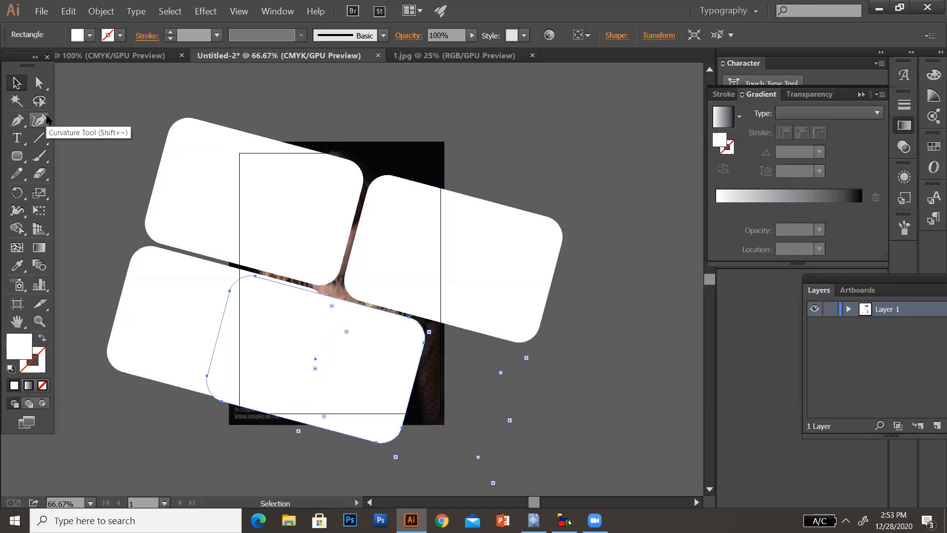
{"action": "key", "text": "ctrl+z"}
{"action": "key", "text": "ctrl+z"}
{"action": "key", "text": "ctrl+z"}
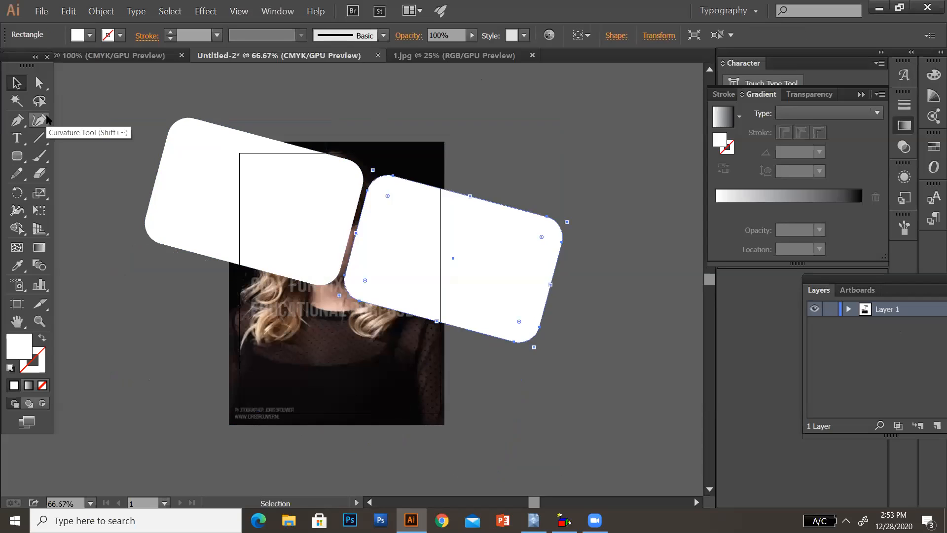
{"action": "left_click", "coordinate": [263, 177]}
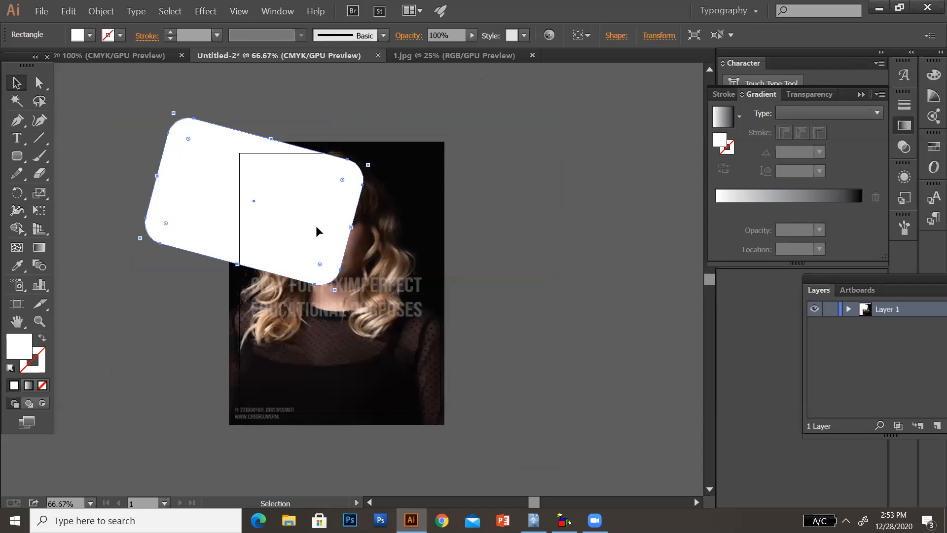
{"action": "left_click_drag", "start_coordinate": [374, 167], "coordinate": [390, 188]}
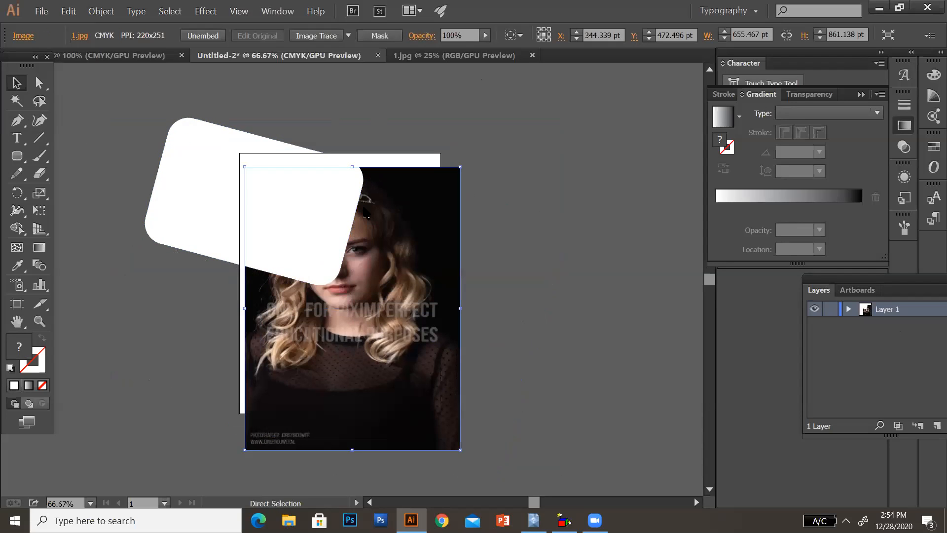
{"action": "key", "text": "ctrl+z"}
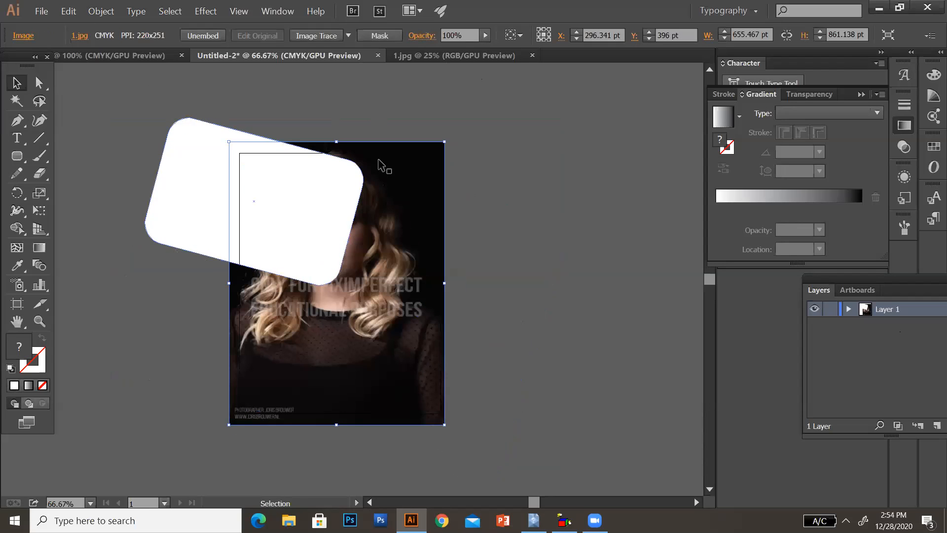
{"action": "key", "text": "ctrl+z"}
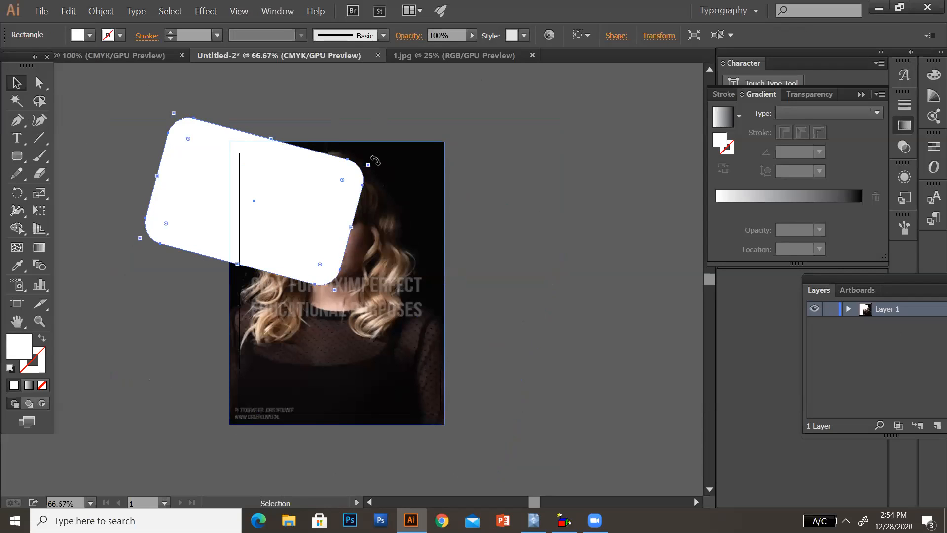
{"action": "left_click_drag", "start_coordinate": [376, 159], "coordinate": [385, 180]}
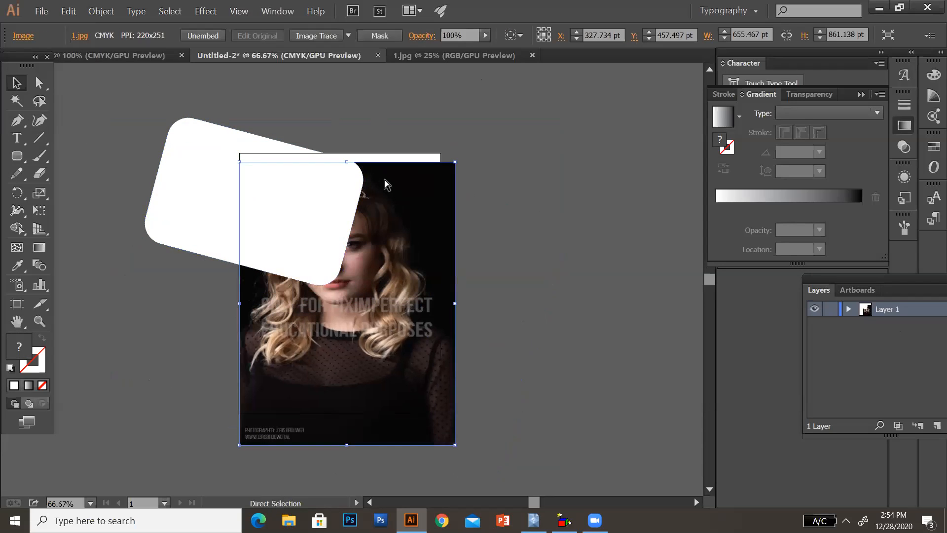
{"action": "key", "text": "ctrl+z"}
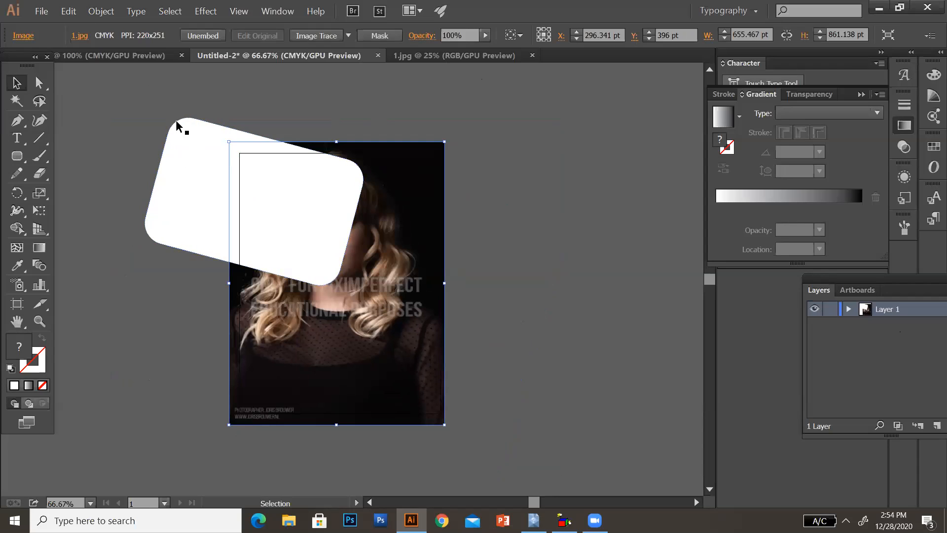
- Select the rounded rectangle and rotate it clockwise to a steeper diagonal tilt
{"action": "left_click", "coordinate": [188, 141]}
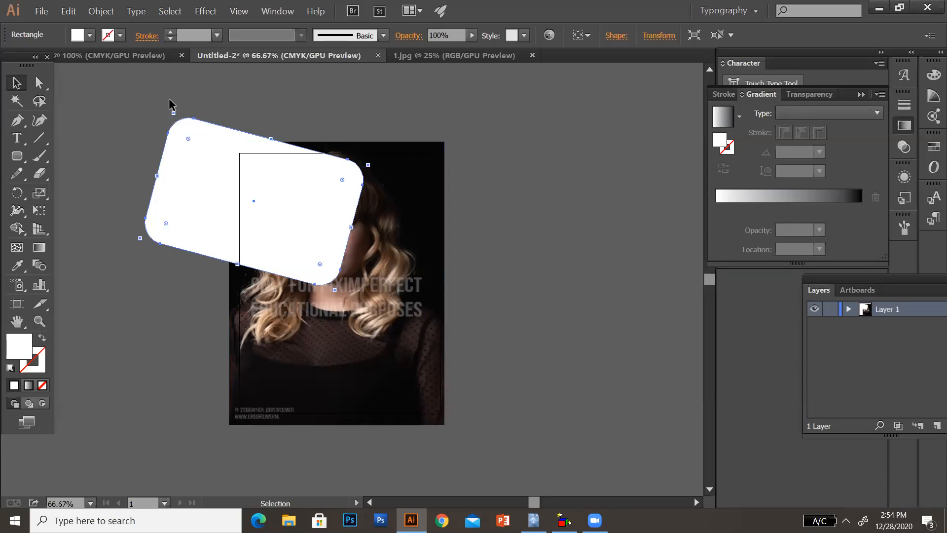
{"action": "left_click", "coordinate": [178, 117]}
{"action": "left_click", "coordinate": [185, 137]}
{"action": "left_click", "coordinate": [170, 105]}
{"action": "left_click", "coordinate": [189, 138]}
{"action": "left_click_drag", "start_coordinate": [170, 108], "coordinate": [242, 107]}
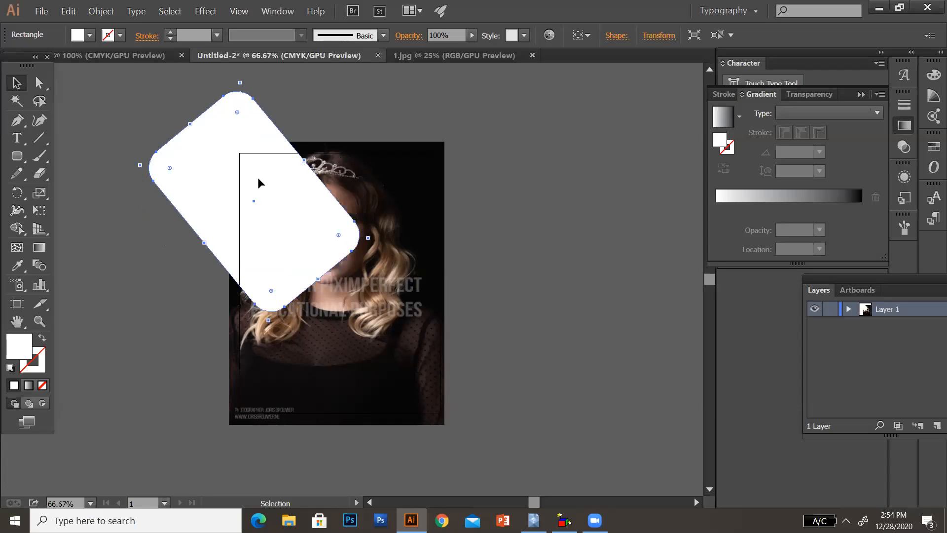
- Duplicate the steep tile to its upper right and below the pair, rotating the lower copy to lie along the opposite diagonal
{"action": "left_click_drag", "start_coordinate": [274, 207], "coordinate": [379, 174]}
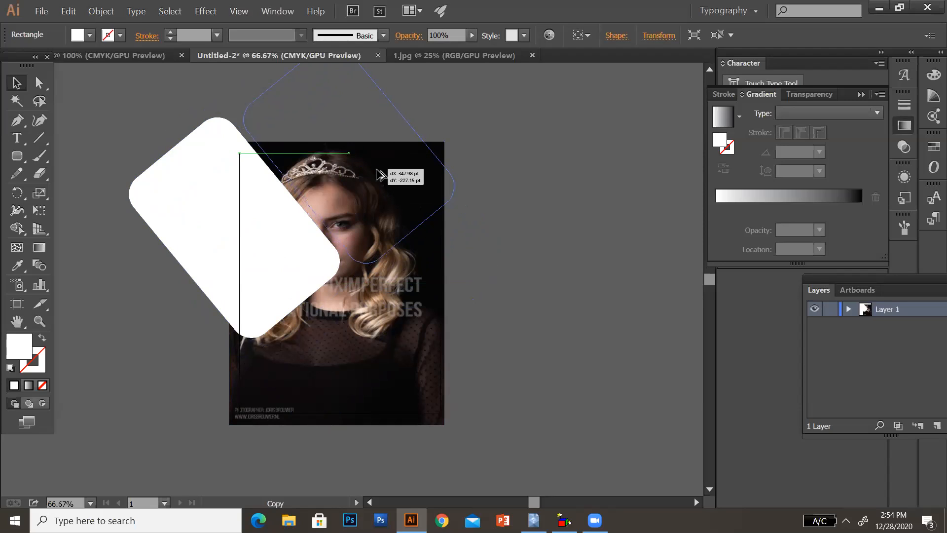
{"action": "left_click_drag", "start_coordinate": [377, 170], "coordinate": [434, 441]}
{"action": "left_click_drag", "start_coordinate": [510, 434], "coordinate": [378, 444]}
{"action": "left_click_drag", "start_coordinate": [365, 382], "coordinate": [357, 345]}
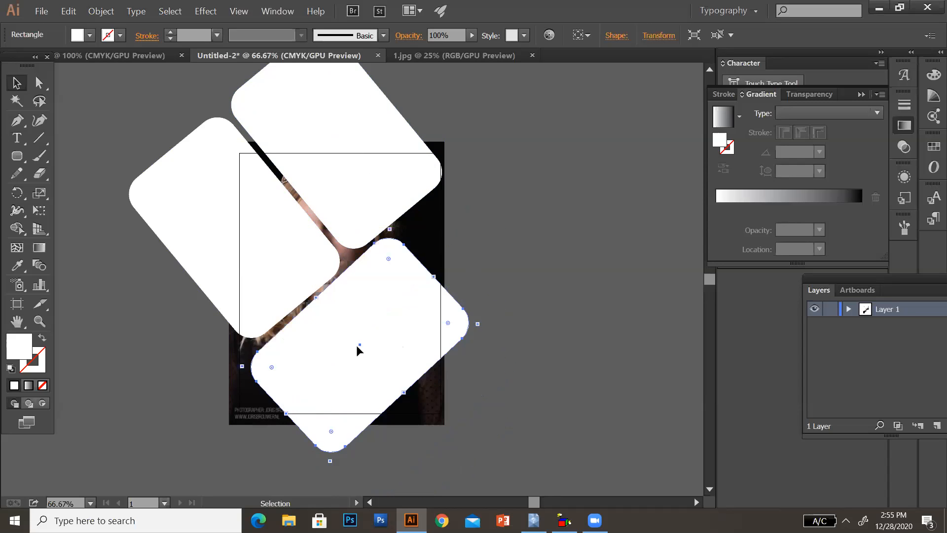
- Enlarge the lower tile to cover the rest of the portrait and align its edge beneath the two upper tiles with a narrow gap
{"action": "left_click_drag", "start_coordinate": [482, 324], "coordinate": [552, 340]}
{"action": "left_click_drag", "start_coordinate": [402, 316], "coordinate": [468, 336]}
{"action": "left_click_drag", "start_coordinate": [535, 273], "coordinate": [596, 228]}
{"action": "left_click_drag", "start_coordinate": [483, 284], "coordinate": [451, 308]}
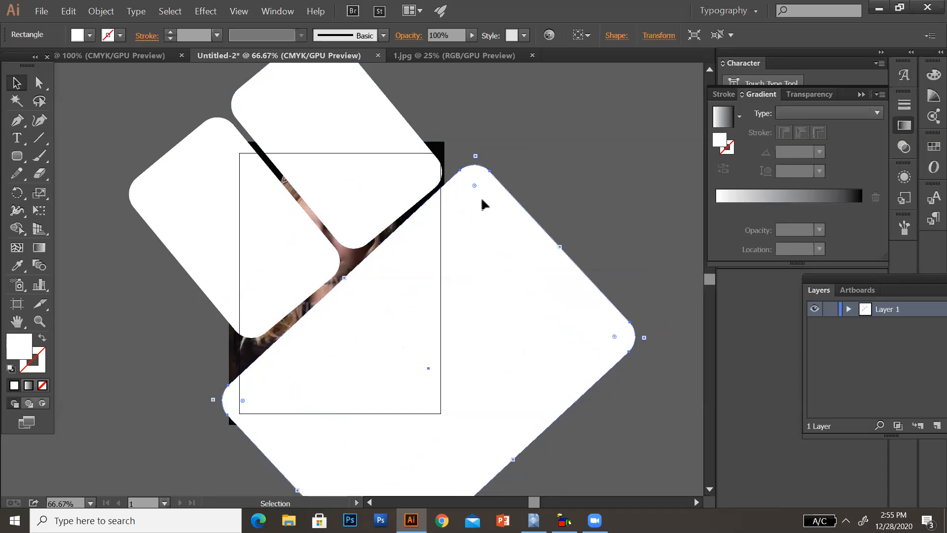
- Rotate the large lower tile slightly until its upper-left edge runs parallel to the lower edges of the two smaller tiles
{"action": "left_click_drag", "start_coordinate": [481, 153], "coordinate": [494, 149]}
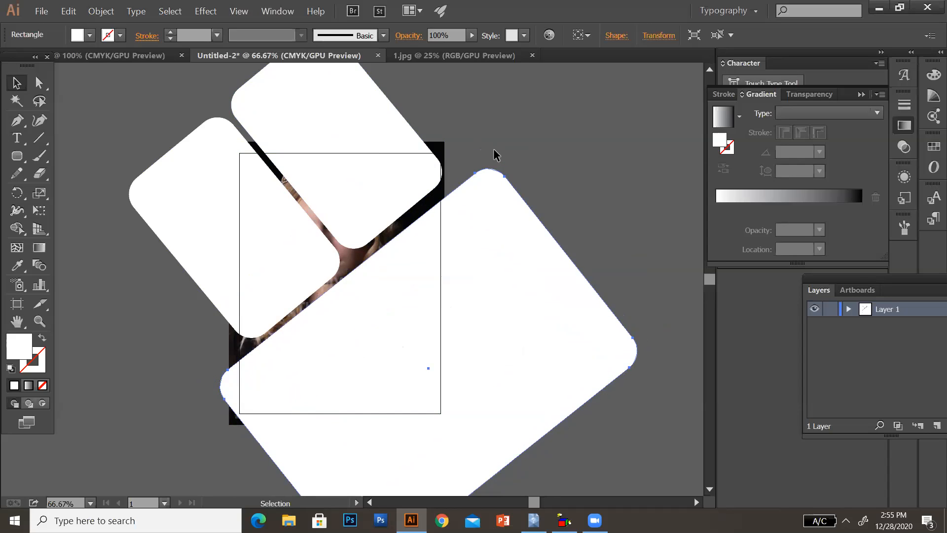
{"action": "left_click", "coordinate": [496, 153]}
{"action": "left_click", "coordinate": [481, 190]}
{"action": "left_click_drag", "start_coordinate": [496, 155], "coordinate": [494, 144]}
{"action": "left_click", "coordinate": [499, 169]}
{"action": "left_click", "coordinate": [496, 200]}
{"action": "left_click", "coordinate": [494, 150]}
{"action": "left_click", "coordinate": [498, 191]}
{"action": "left_click_drag", "start_coordinate": [651, 353], "coordinate": [655, 344]}
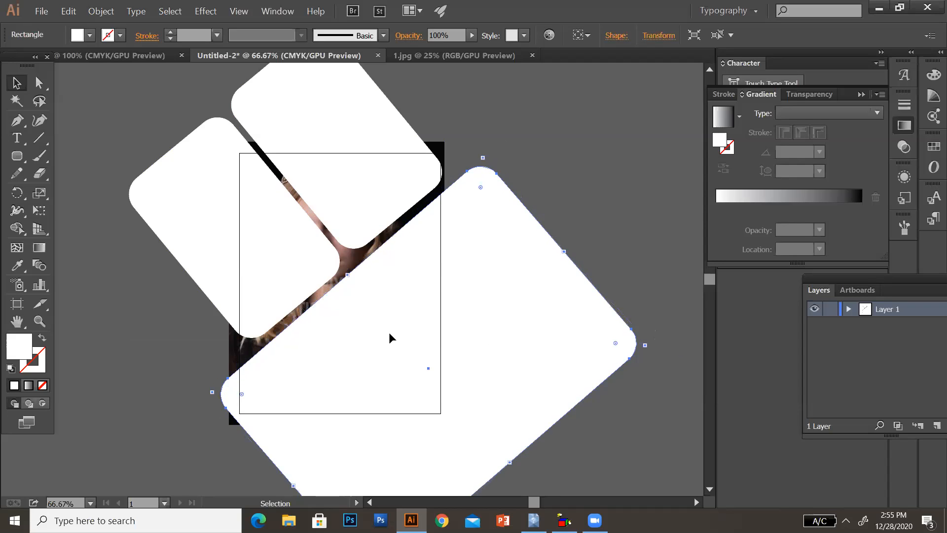
- Move the large tile up and the upper-right tile slightly down to tighten the gap between them
{"action": "left_click_drag", "start_coordinate": [389, 333], "coordinate": [385, 327]}
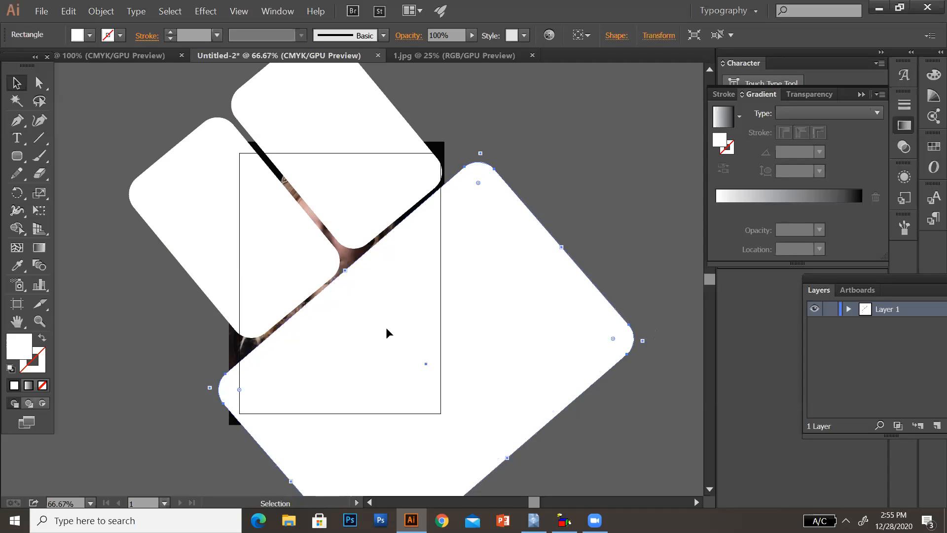
{"action": "left_click", "coordinate": [353, 216]}
{"action": "left_click_drag", "start_coordinate": [353, 217], "coordinate": [354, 221]}
{"action": "left_click", "coordinate": [384, 329]}
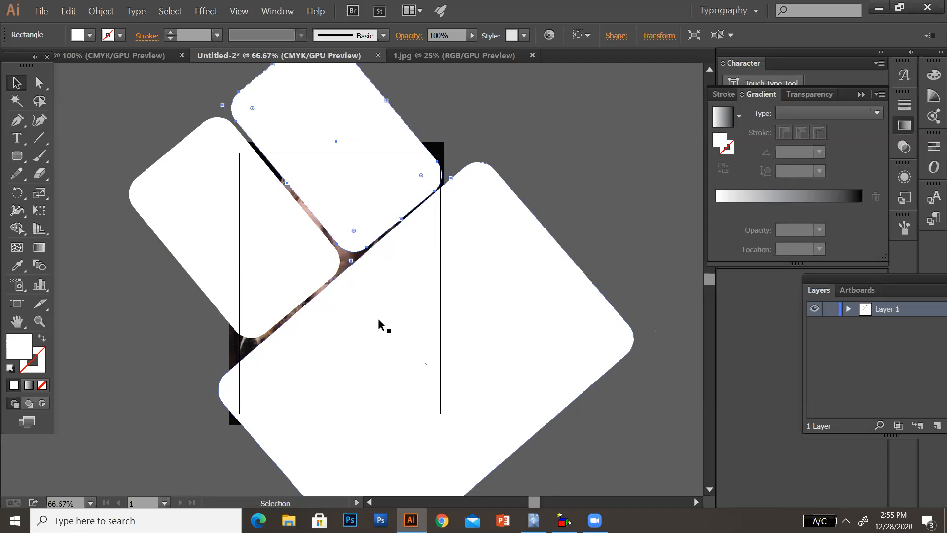
{"action": "key", "text": "Up"}
{"action": "key", "text": "Up"}
{"action": "key", "text": "Up"}
{"action": "key", "text": "Up"}
{"action": "key", "text": "Up"}
{"action": "key", "text": "Up"}
{"action": "key", "text": "Up"}
{"action": "key", "text": "Up"}
{"action": "key", "text": "Up"}
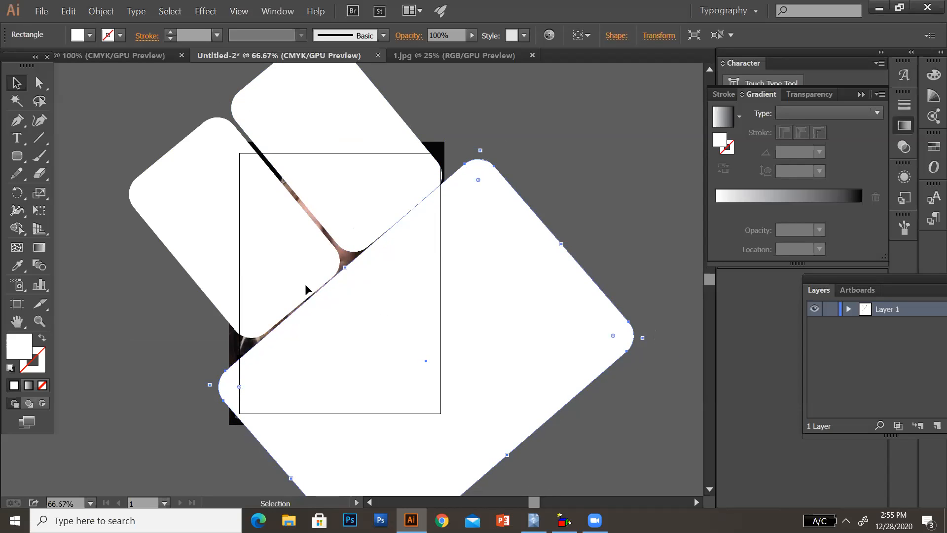
- Select all three rounded tiles and combine them into one compound path
{"action": "left_click", "coordinate": [274, 262]}
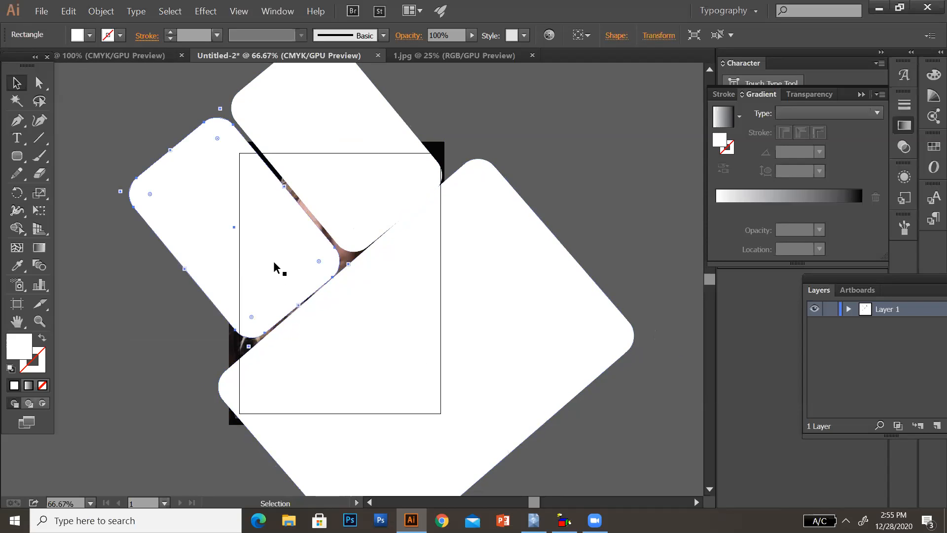
{"action": "key", "text": "alt"}
{"action": "left_click", "coordinate": [368, 322], "text": "shift"}
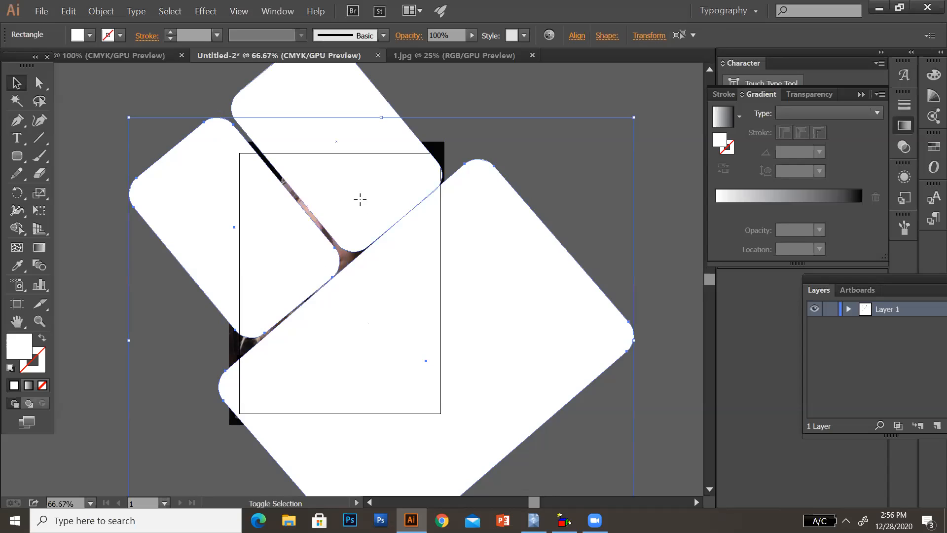
{"action": "left_click", "coordinate": [360, 200], "text": "shift"}
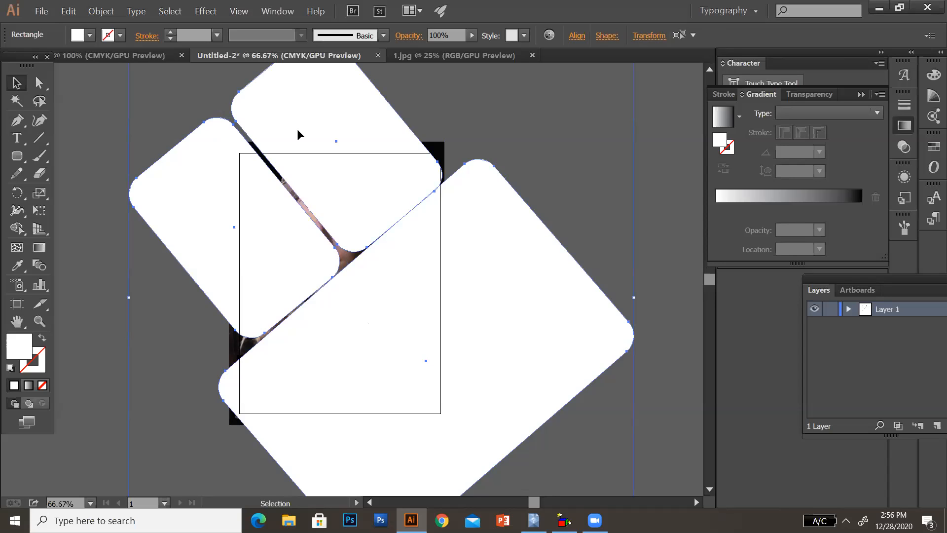
{"action": "left_click", "coordinate": [101, 11]}
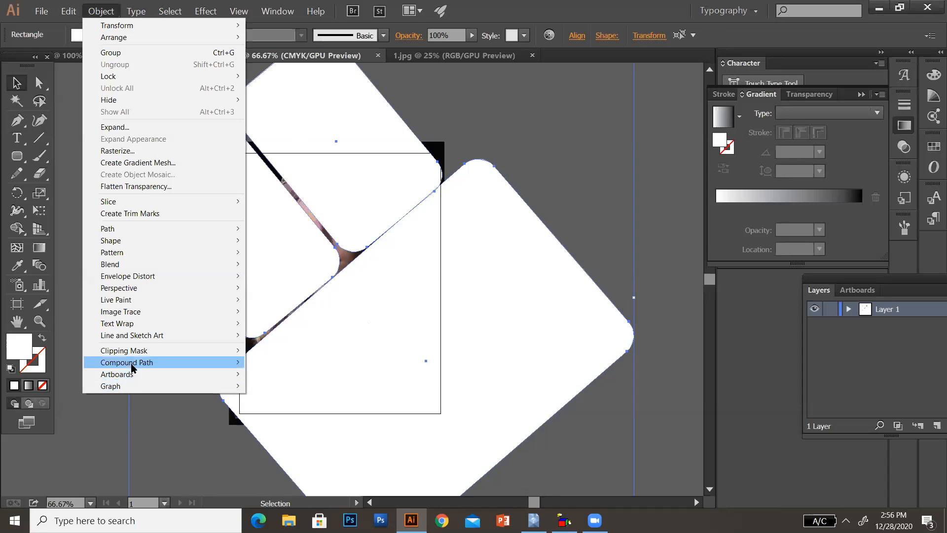
{"action": "mouse_move", "coordinate": [131, 365]}
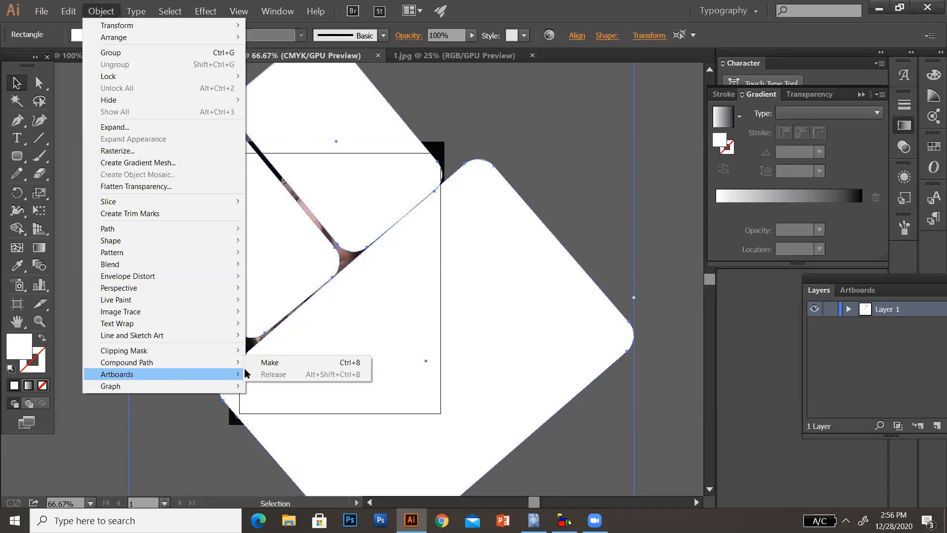
{"action": "left_click", "coordinate": [268, 362]}
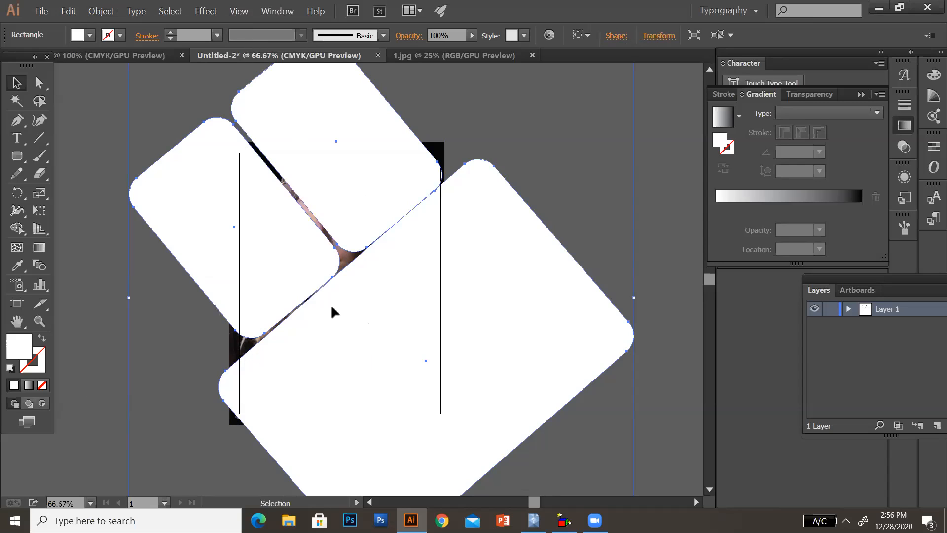
- Add the portrait to the selection and clip it with the compound path using a clipping mask
{"action": "left_click", "coordinate": [439, 149], "text": "shift"}
{"action": "right_click", "coordinate": [360, 236]}
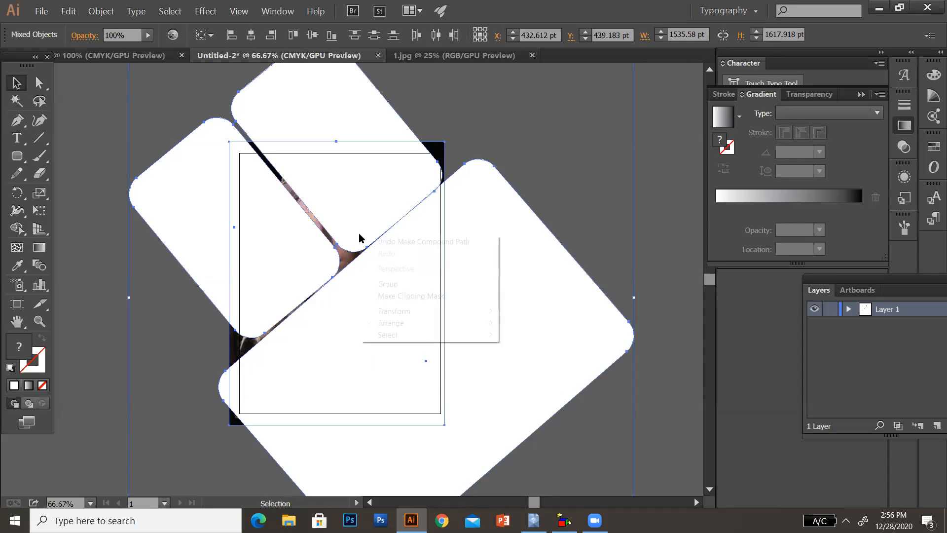
{"action": "left_click", "coordinate": [401, 295]}
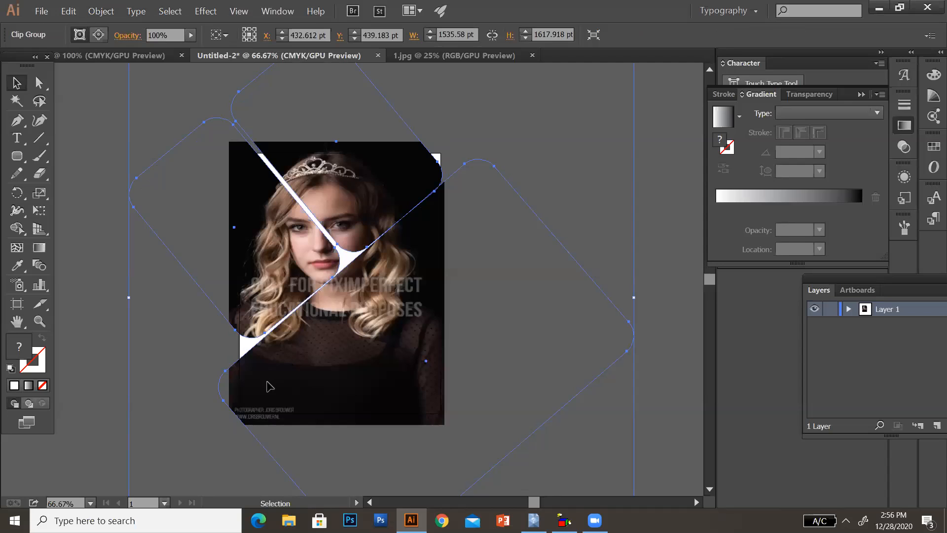
- Try to reposition the clipped portrait, and undo the moves and the clipping mask
{"action": "left_click_drag", "start_coordinate": [331, 371], "coordinate": [346, 362]}
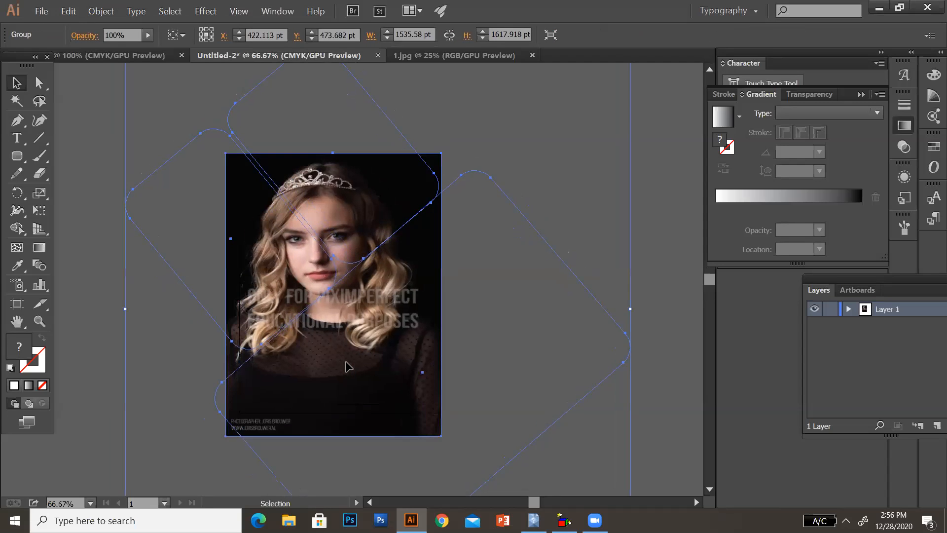
{"action": "key", "text": "ctrl+z"}
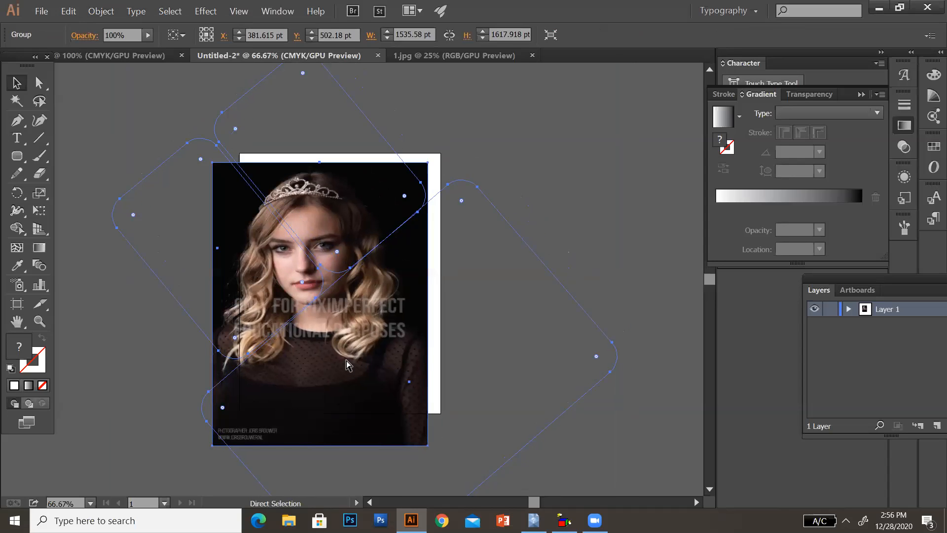
{"action": "key", "text": "ctrl+z"}
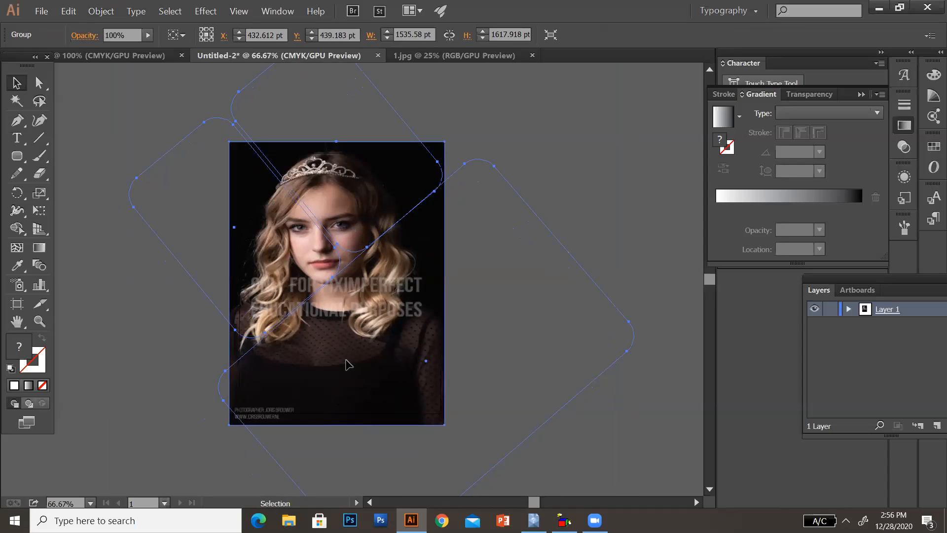
{"action": "key", "text": "ctrl+z"}
{"action": "key", "text": "ctrl+z"}
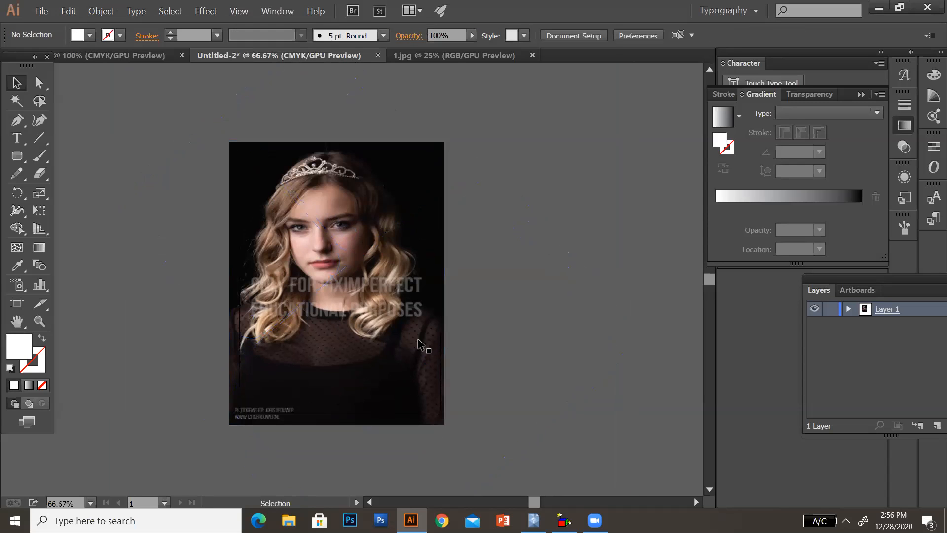
{"action": "key", "text": "ctrl+z"}
- Make the clipping mask again from the selected portrait and compound path
{"action": "right_click", "coordinate": [356, 329]}
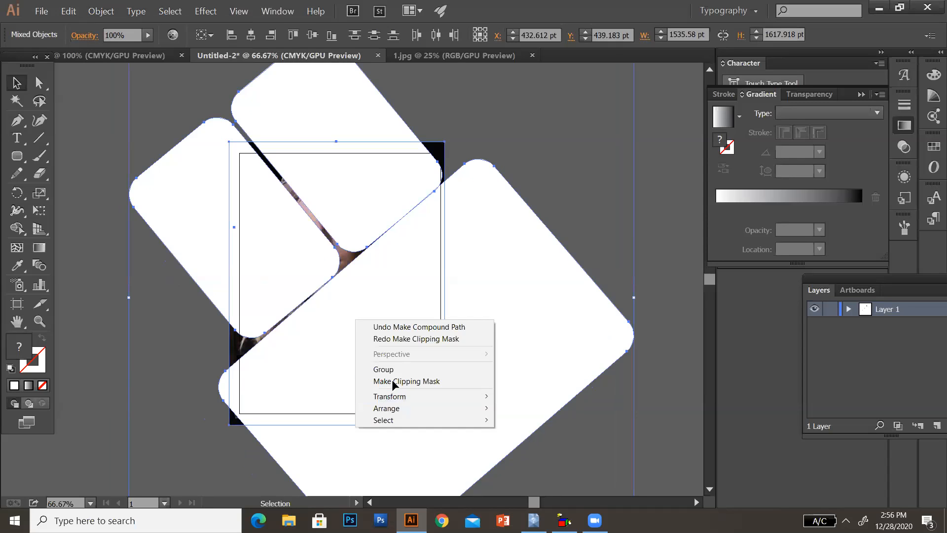
{"action": "left_click", "coordinate": [392, 380]}
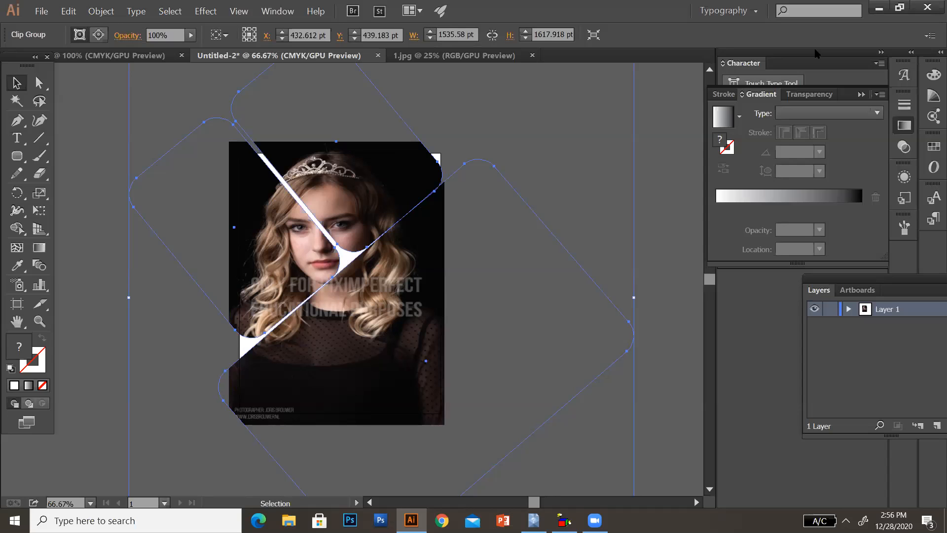
- Switch to the document containing the spiky star outline and select the star
{"action": "left_click", "coordinate": [111, 56]}
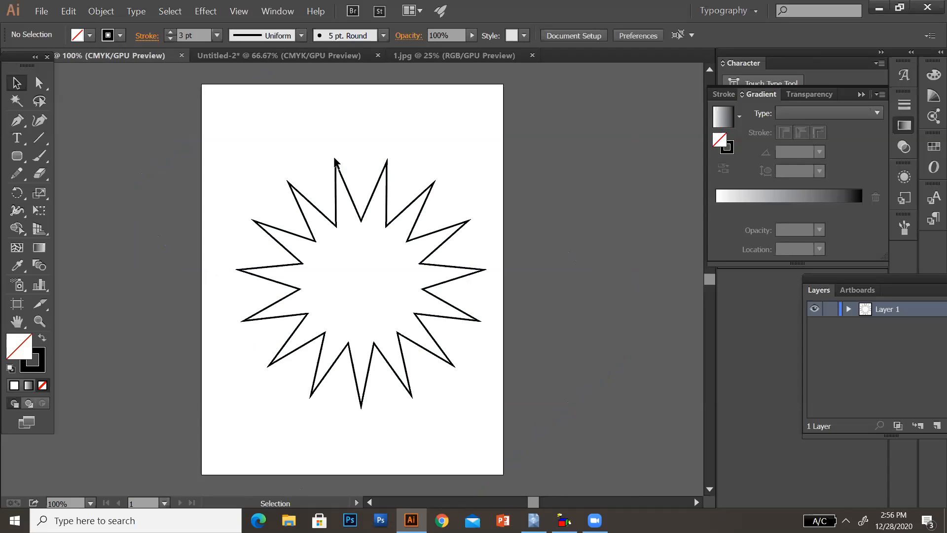
{"action": "left_click", "coordinate": [361, 217]}
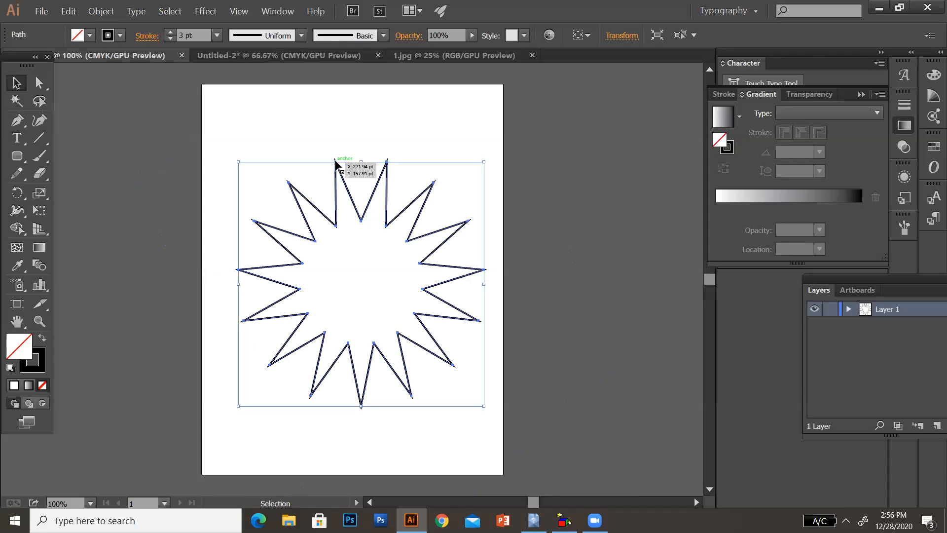
{"action": "key", "text": "alt"}
{"action": "left_click", "coordinate": [361, 218]}
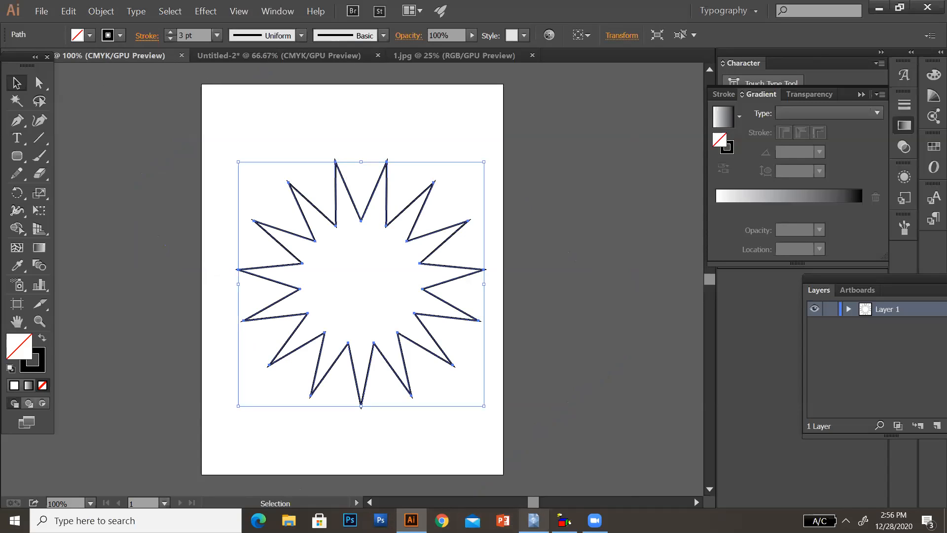
{"action": "left_click", "coordinate": [595, 521]}
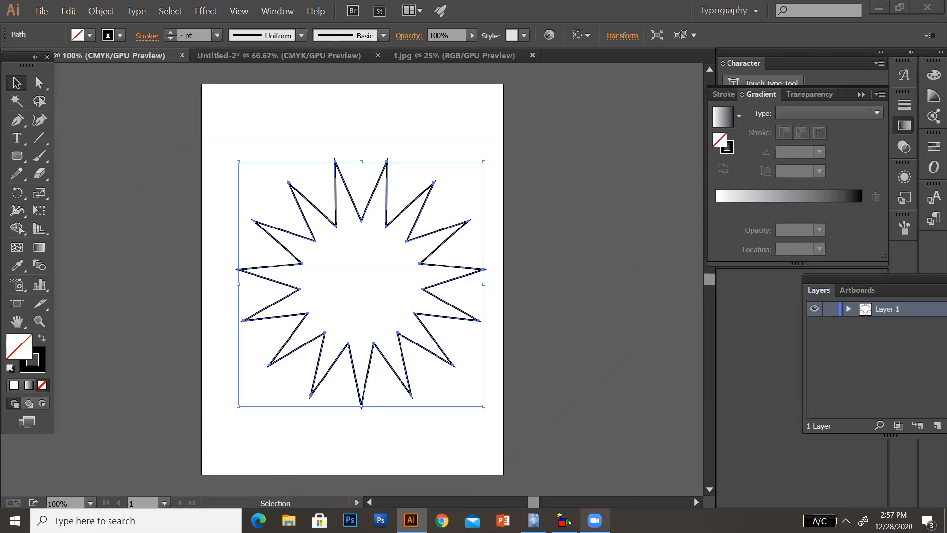
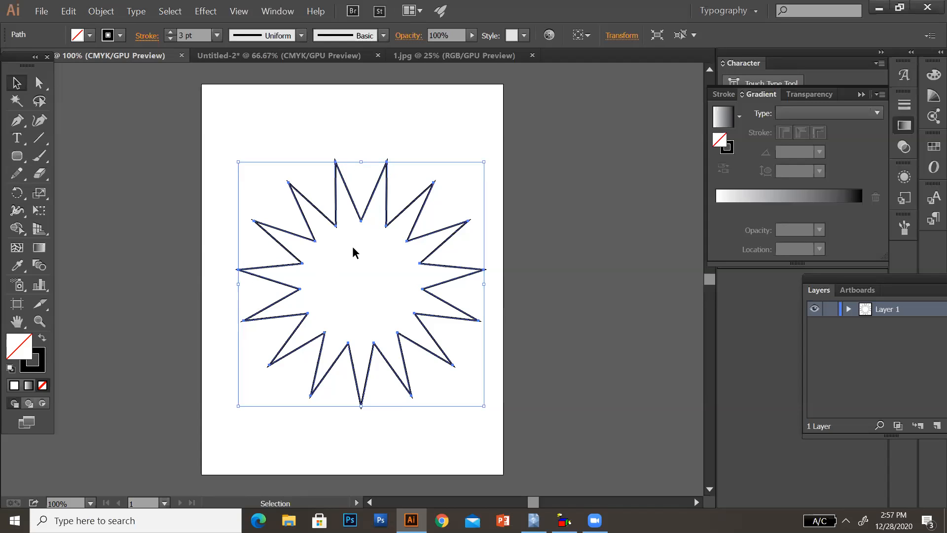
{"action": "right_click", "coordinate": [360, 265]}
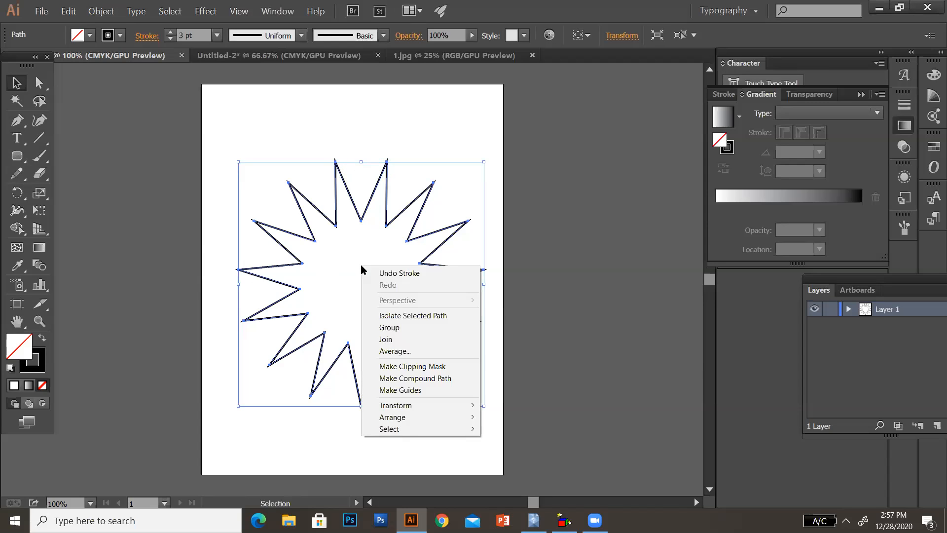
{"action": "left_click", "coordinate": [351, 256]}
{"action": "left_click", "coordinate": [350, 255]}
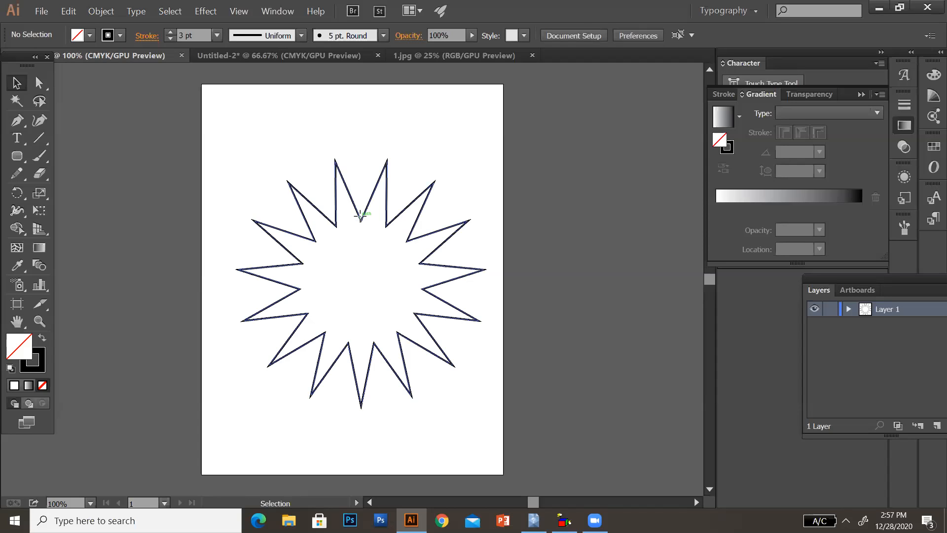
{"action": "left_click", "coordinate": [359, 216]}
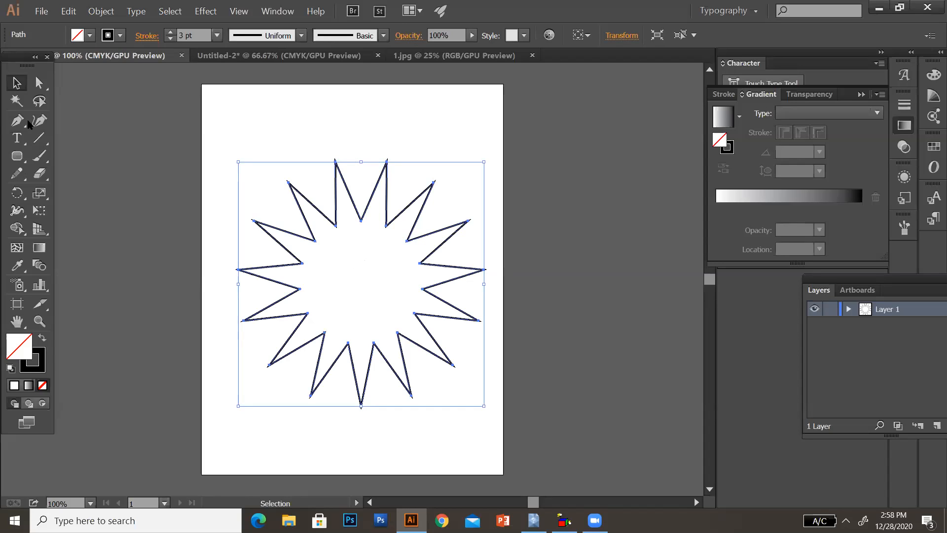
- Switch to the Anchor Point tool with the star outline selected
{"action": "key", "text": "p"}
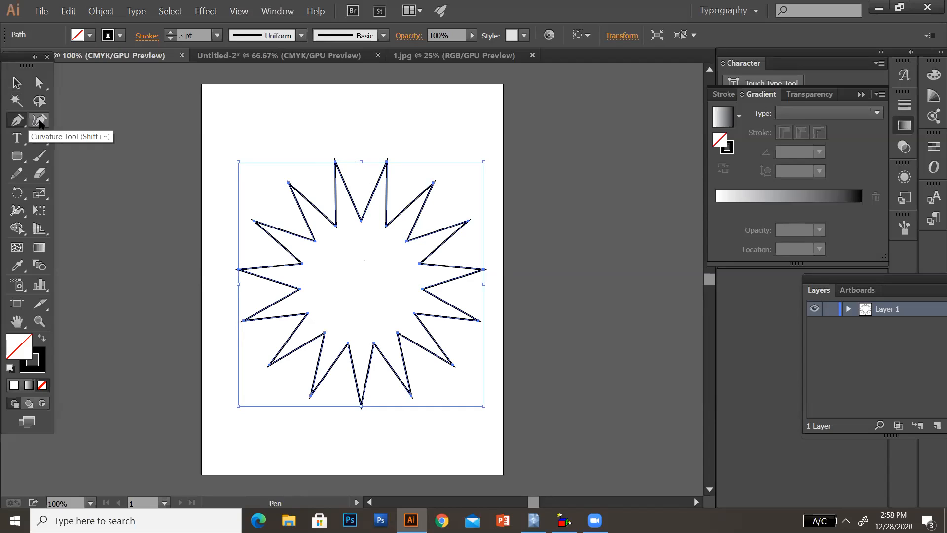
{"action": "left_click", "coordinate": [17, 120]}
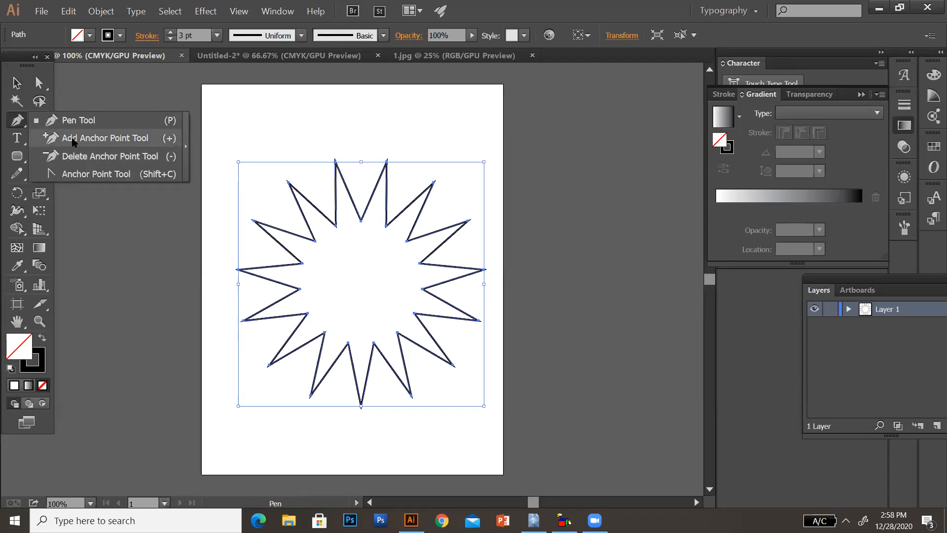
{"action": "left_click", "coordinate": [93, 174]}
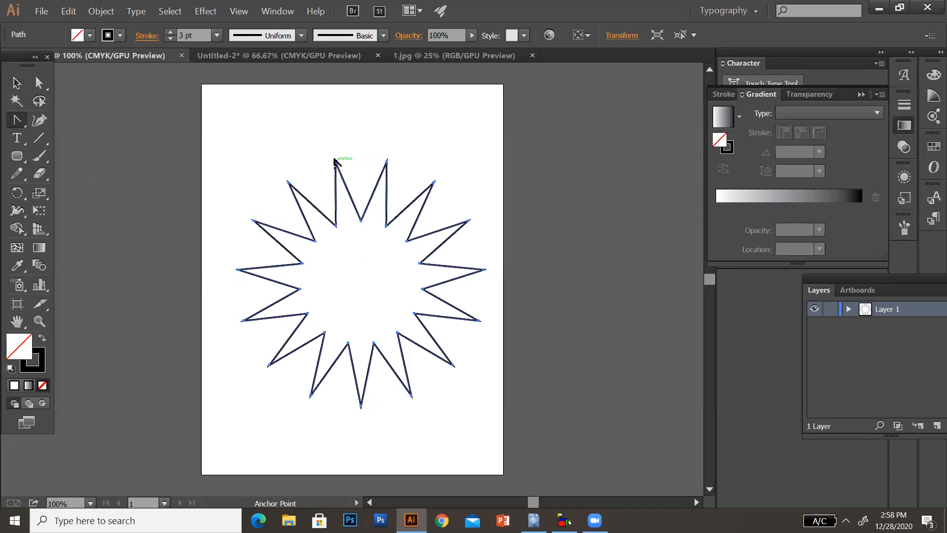
- Try rounding one of the star's two uppermost tips by pulling out and adjusting its curve handles, and undo the edits
{"action": "key", "text": "alt"}
{"action": "left_click_drag", "start_coordinate": [339, 161], "coordinate": [364, 153]}
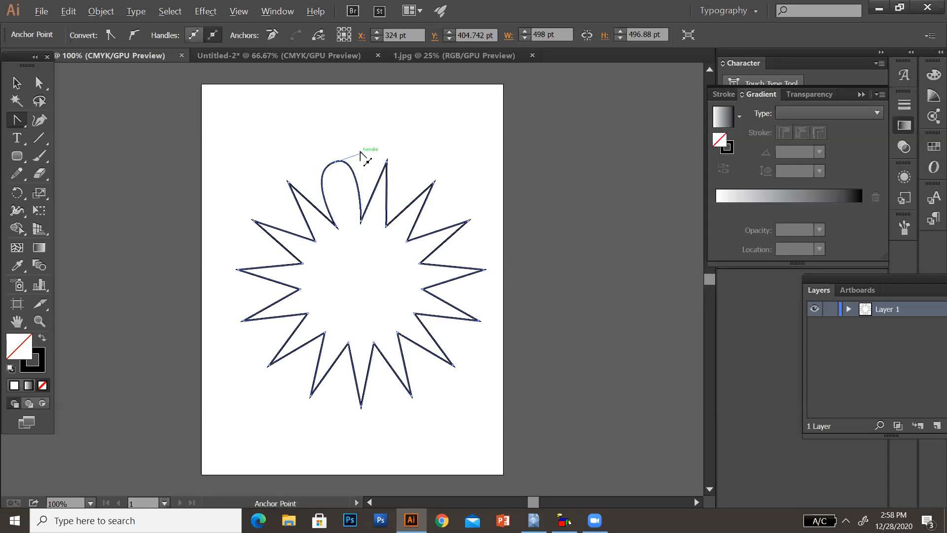
{"action": "key", "text": "alt"}
{"action": "key", "text": "alt"}
{"action": "left_click_drag", "start_coordinate": [361, 153], "coordinate": [353, 161]}
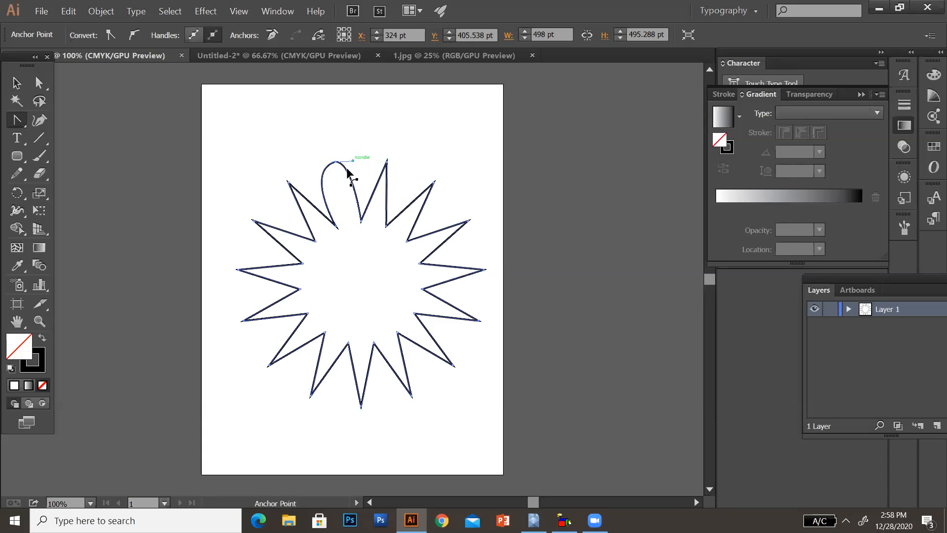
{"action": "key", "text": "ctrl"}
{"action": "left_click_drag", "start_coordinate": [352, 187], "coordinate": [358, 179]}
{"action": "key", "text": "ctrl+z"}
{"action": "key", "text": "ctrl+z"}
{"action": "key", "text": "ctrl+z"}
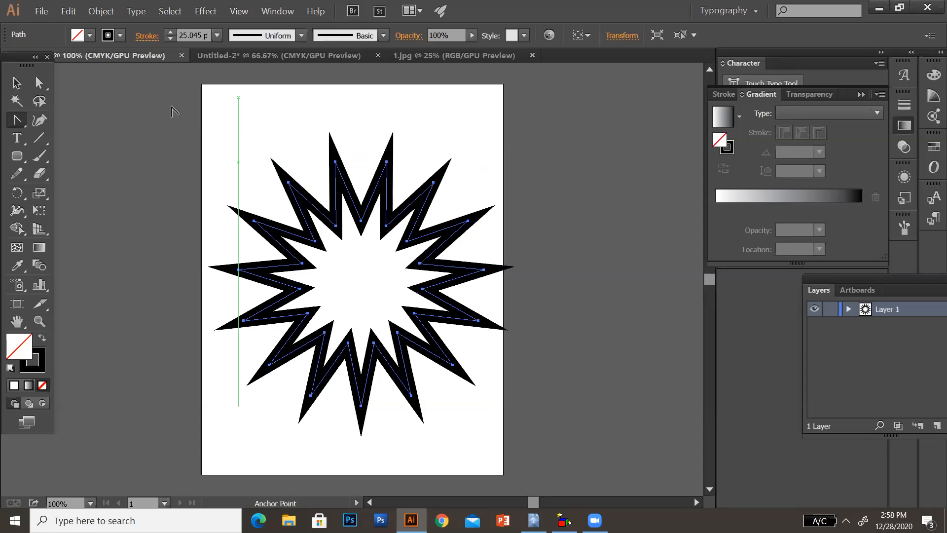
- Set the star's stroke weight to 4 pt and curve one uppermost tip and the inner corner next to it
{"action": "left_click", "coordinate": [217, 35]}
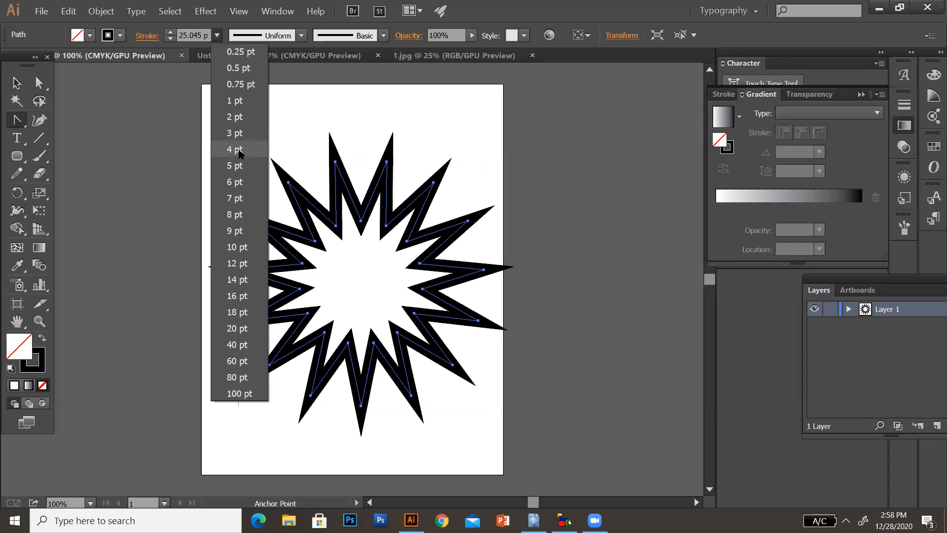
{"action": "left_click", "coordinate": [239, 150]}
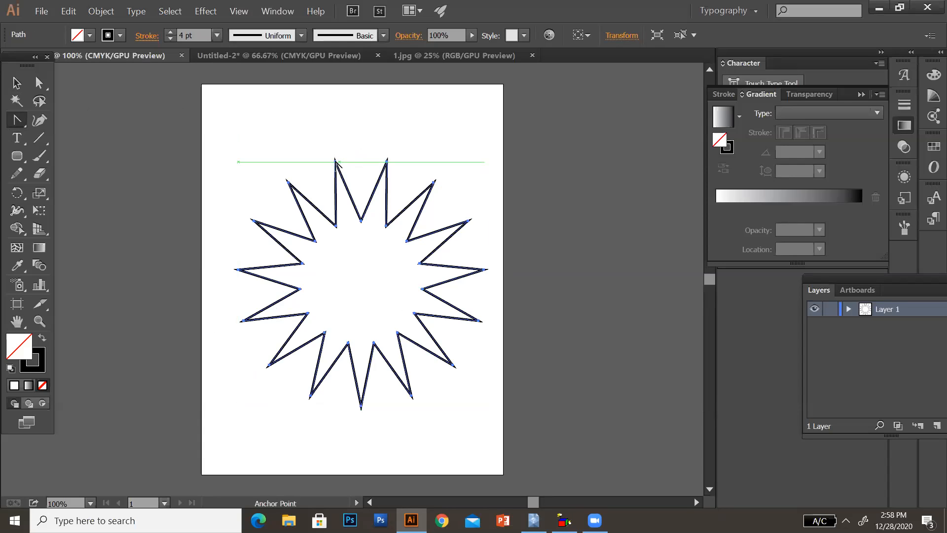
{"action": "left_click_drag", "start_coordinate": [335, 160], "coordinate": [354, 159]}
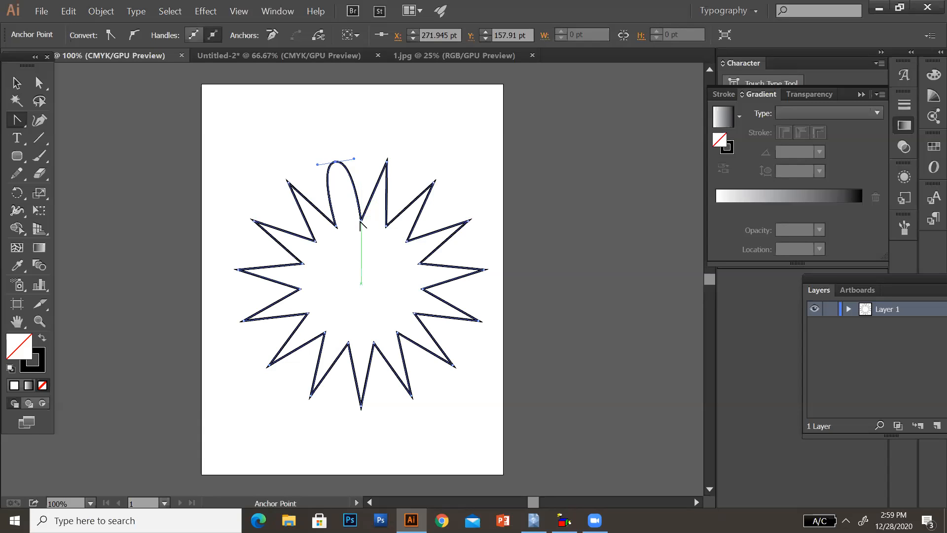
{"action": "left_click_drag", "start_coordinate": [361, 221], "coordinate": [375, 227]}
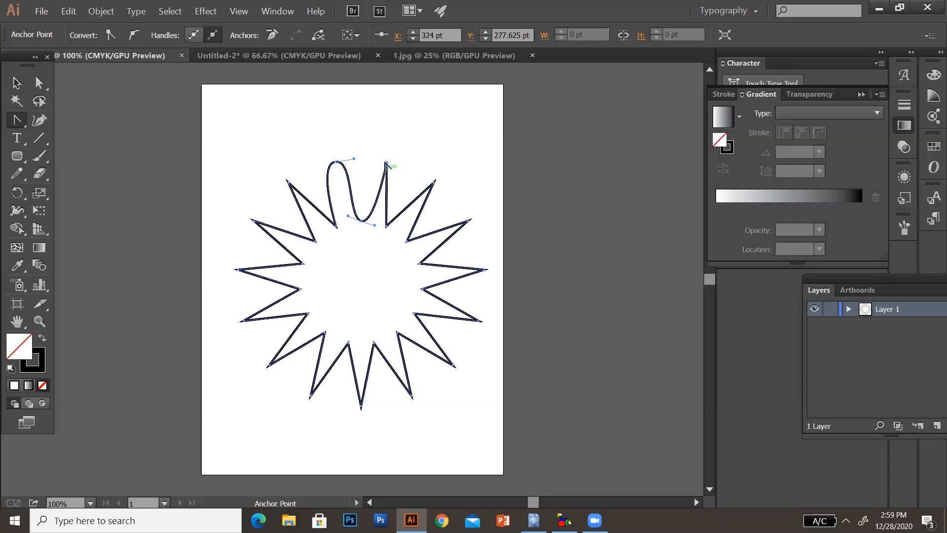
- Round the remaining outer tips of the star clockwise into petal ends with the Anchor Point tool
{"action": "left_click_drag", "start_coordinate": [386, 163], "coordinate": [478, 240]}
{"action": "left_click_drag", "start_coordinate": [484, 280], "coordinate": [484, 288]}
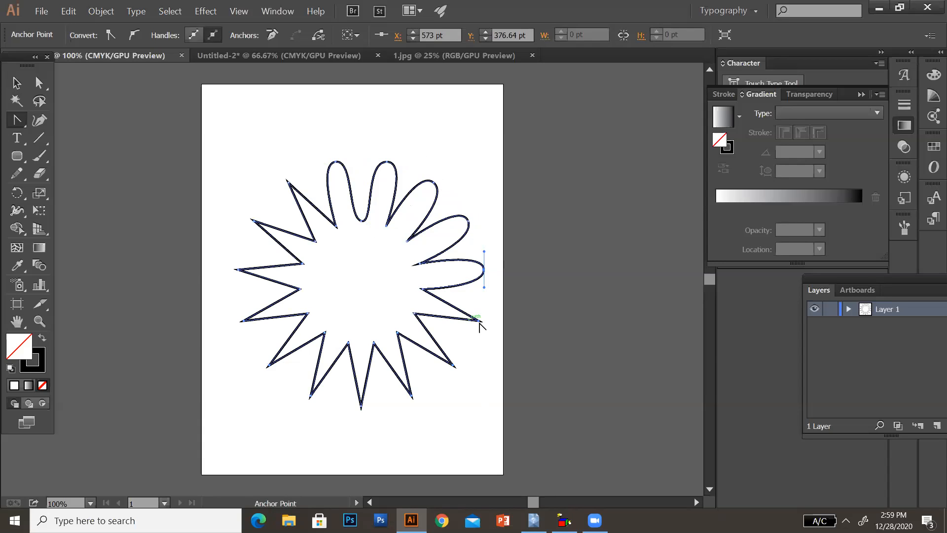
{"action": "left_click_drag", "start_coordinate": [480, 322], "coordinate": [472, 341]}
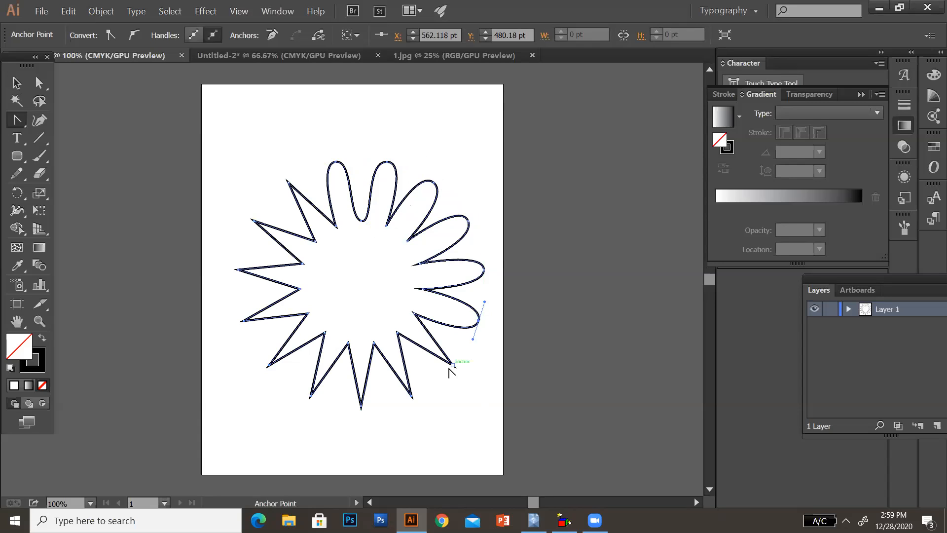
{"action": "left_click_drag", "start_coordinate": [453, 365], "coordinate": [438, 379]}
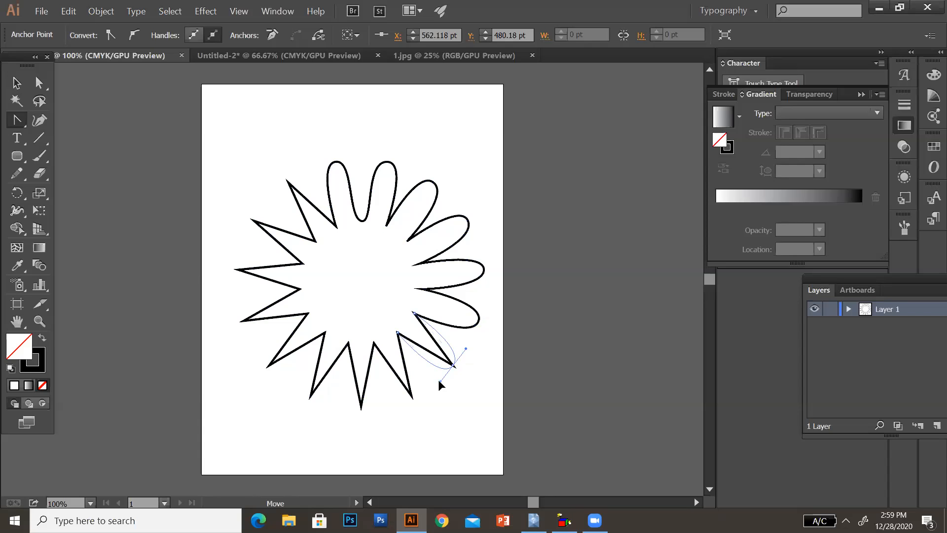
{"action": "left_click_drag", "start_coordinate": [411, 396], "coordinate": [254, 356]}
{"action": "left_click_drag", "start_coordinate": [241, 321], "coordinate": [239, 306]}
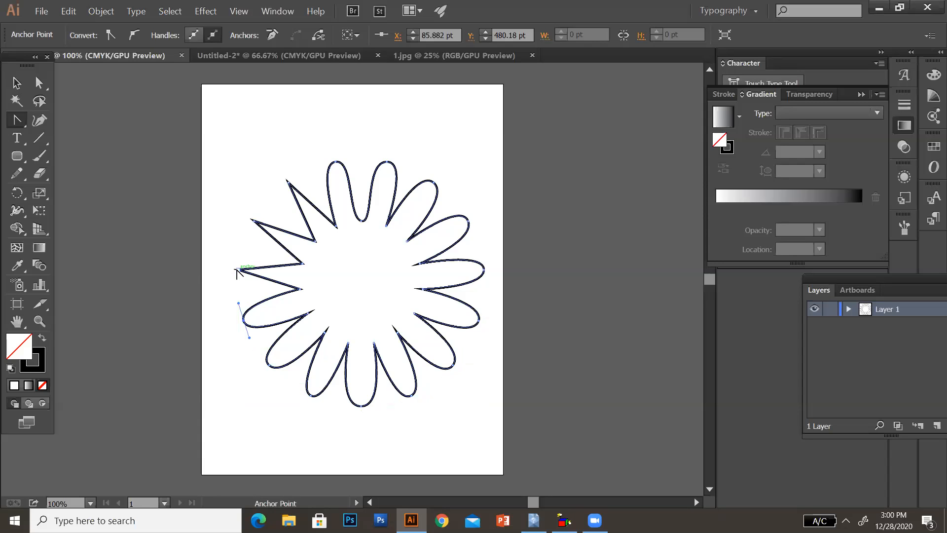
{"action": "left_click_drag", "start_coordinate": [239, 269], "coordinate": [241, 256]}
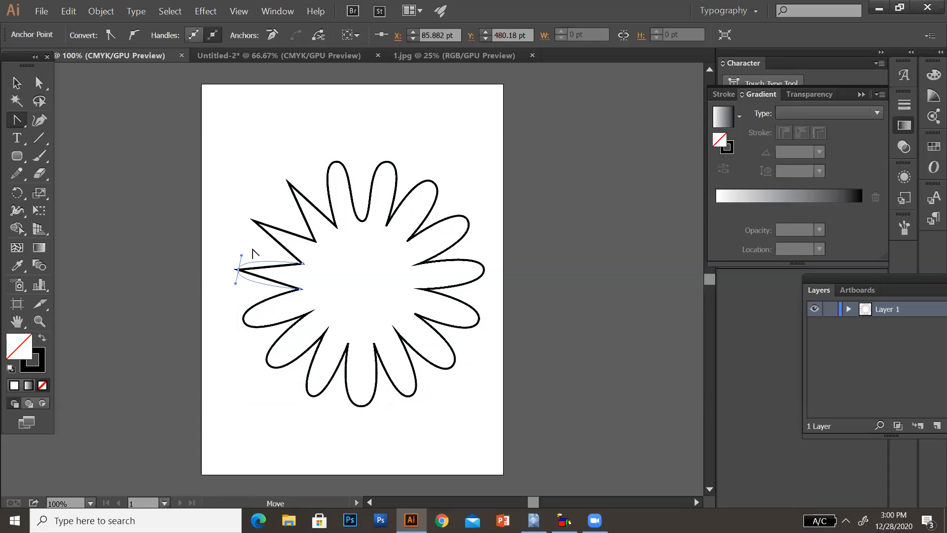
{"action": "left_click_drag", "start_coordinate": [254, 221], "coordinate": [302, 172]}
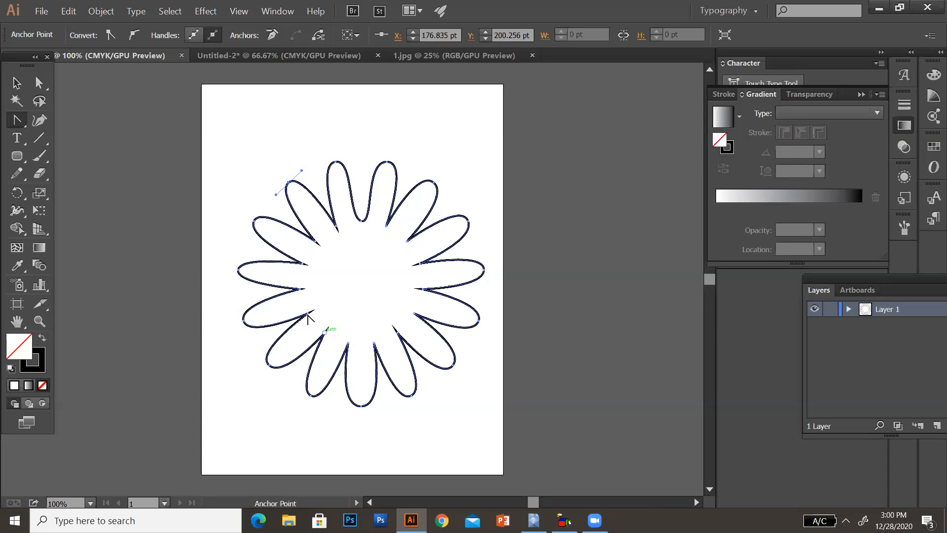
- Curve the inner corners between the flower's petals with the Anchor Point tool
{"action": "mouse_move", "coordinate": [307, 316]}
{"action": "left_mouse_down"}
{"action": "mouse_move", "coordinate": [311, 324]}
{"action": "mouse_move", "coordinate": [307, 300]}
{"action": "left_mouse_up"}
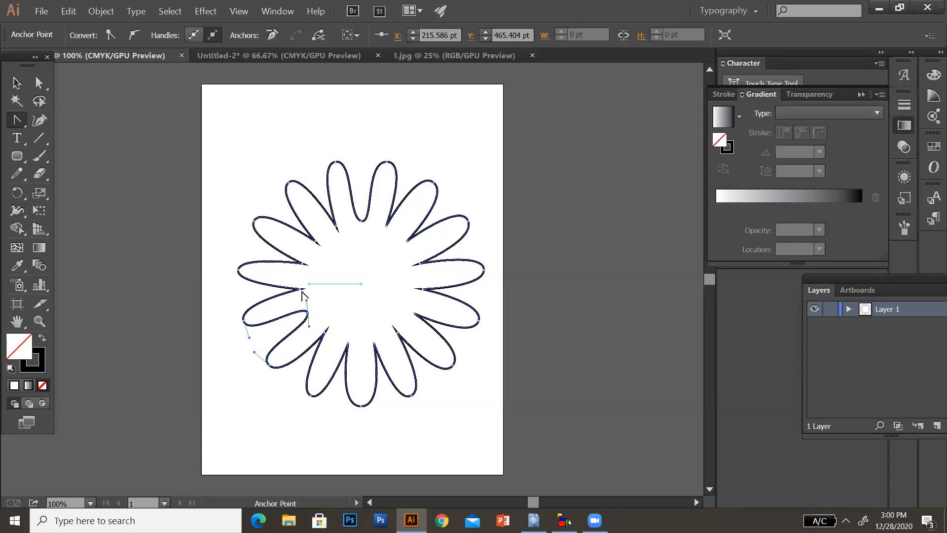
{"action": "left_click_drag", "start_coordinate": [297, 292], "coordinate": [405, 334]}
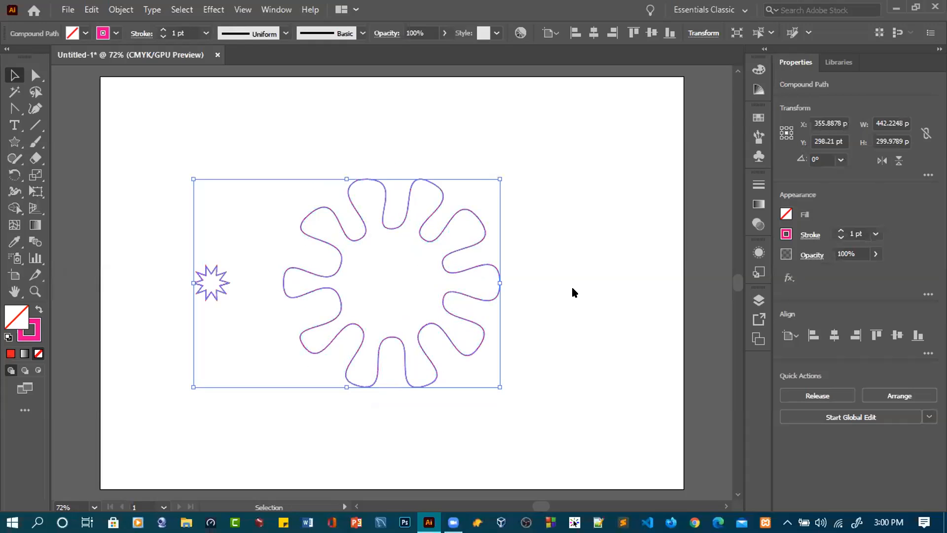
{"action": "left_click", "coordinate": [572, 291]}
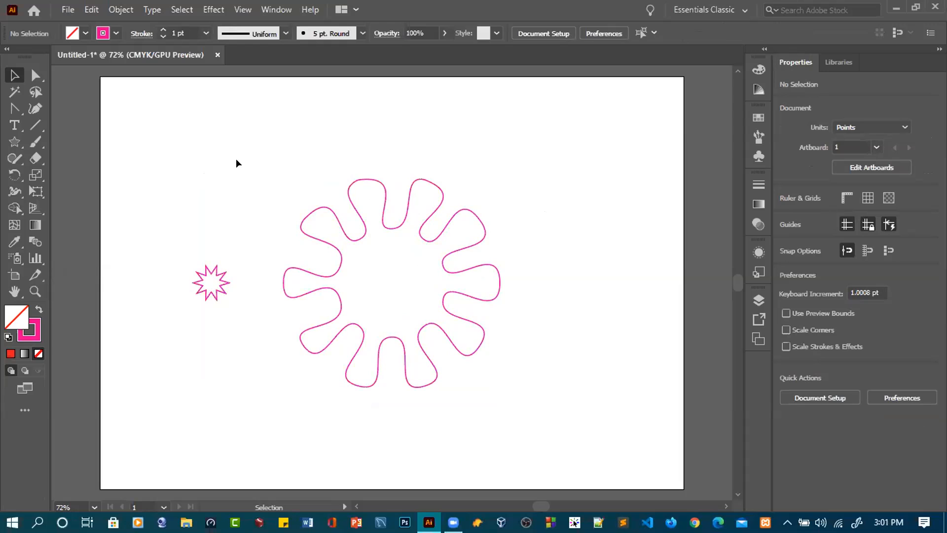
{"action": "left_click", "coordinate": [123, 11]}
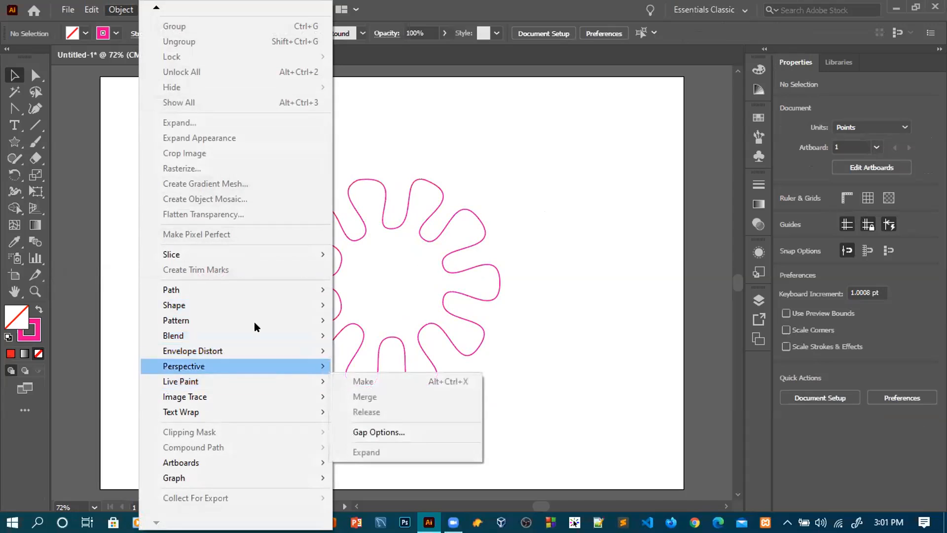
{"action": "left_click", "coordinate": [436, 148]}
- Select the small star and flower outline and set their Blend Options to Smooth Color spacing with Align to Path orientation
{"action": "left_click_drag", "start_coordinate": [161, 174], "coordinate": [536, 395]}
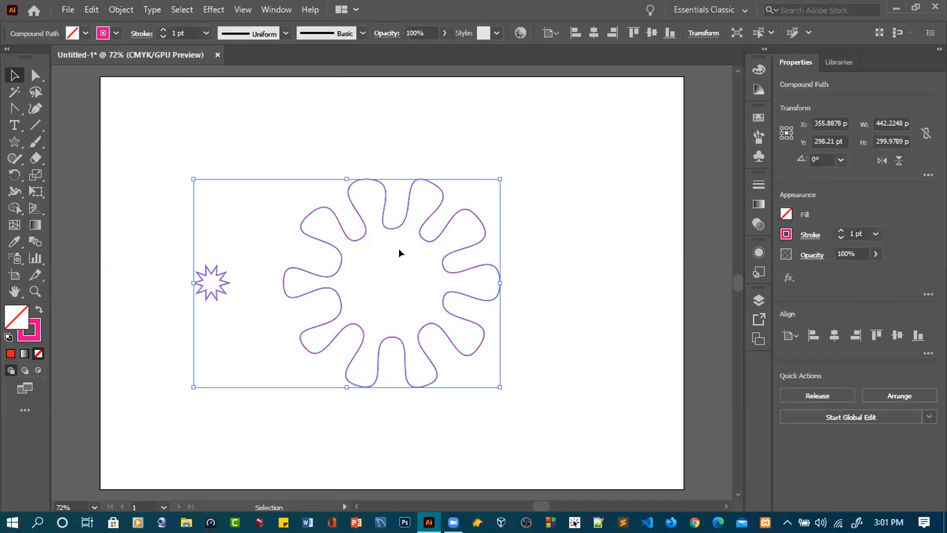
{"action": "left_click", "coordinate": [122, 10]}
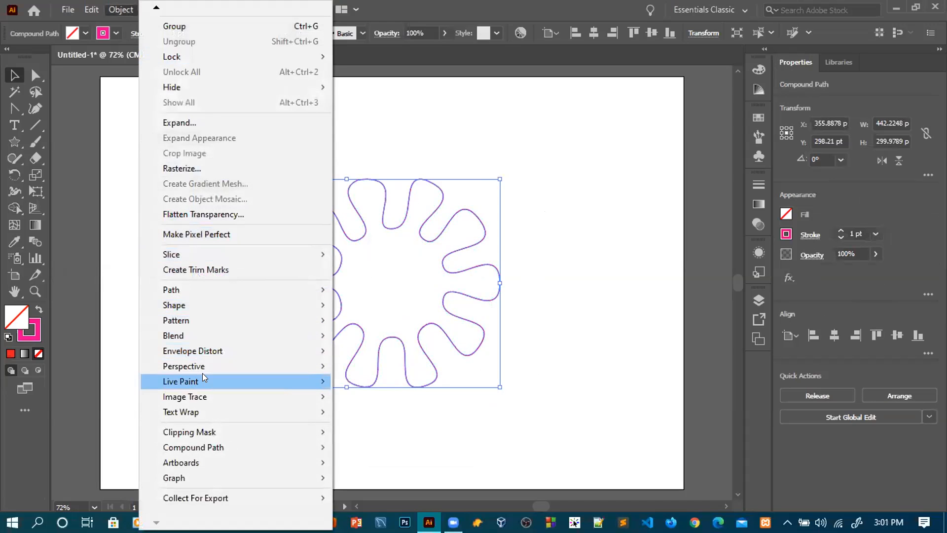
{"action": "mouse_move", "coordinate": [197, 337]}
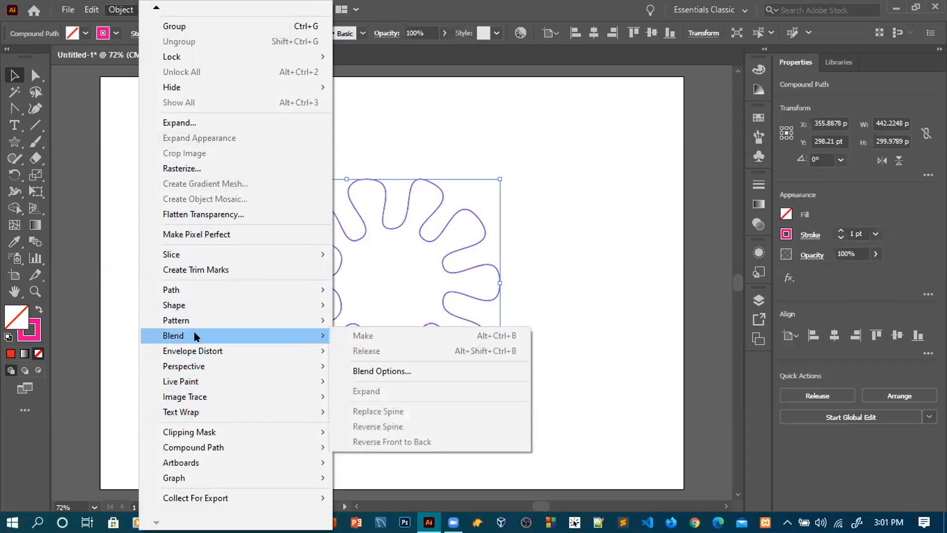
{"action": "left_click", "coordinate": [392, 365]}
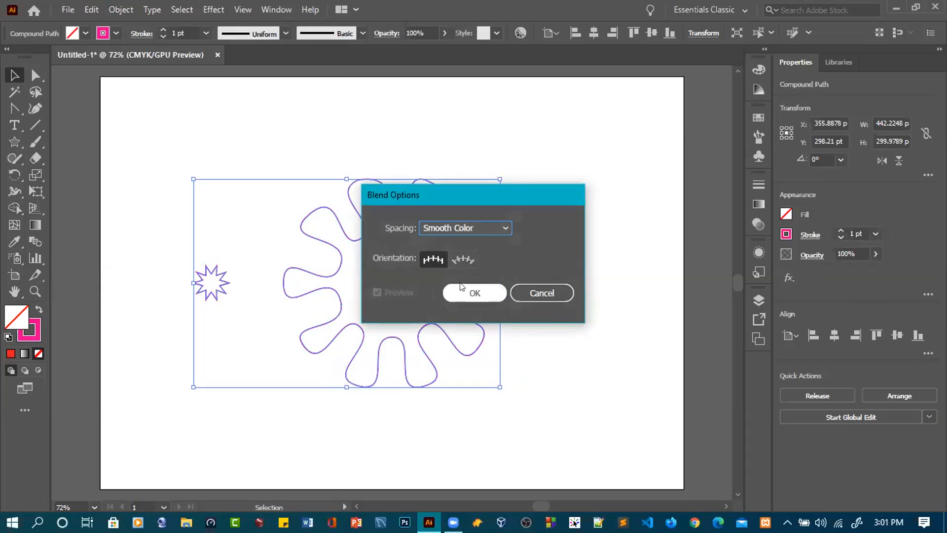
{"action": "left_click", "coordinate": [504, 228]}
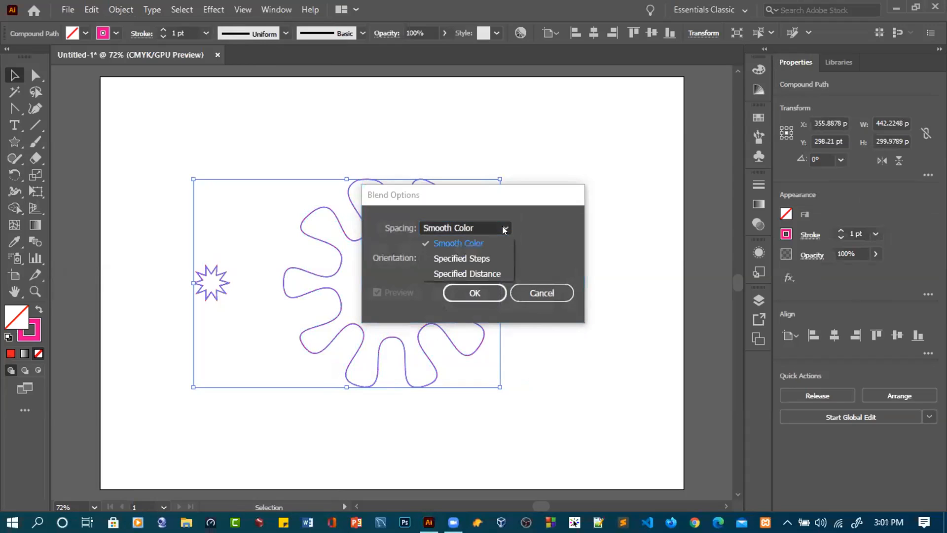
{"action": "left_click", "coordinate": [547, 250]}
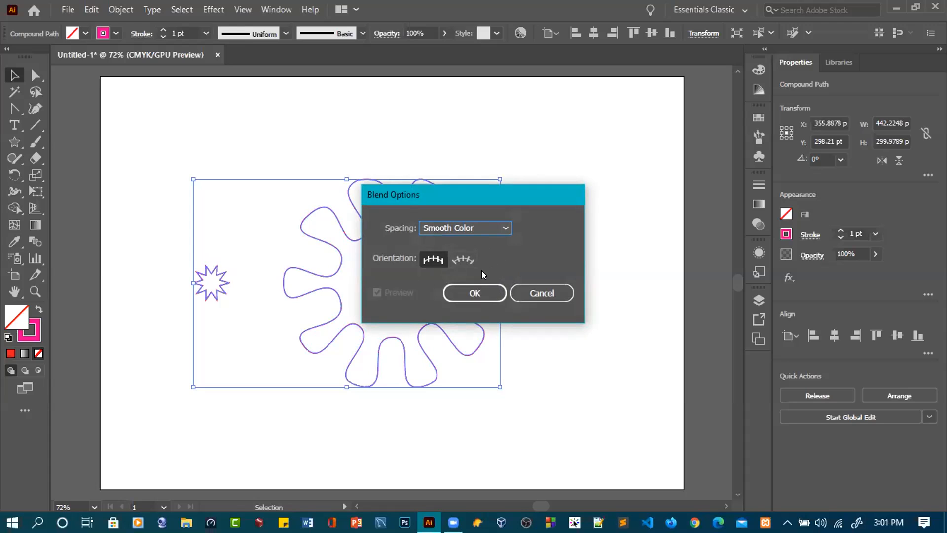
{"action": "left_click", "coordinate": [458, 261]}
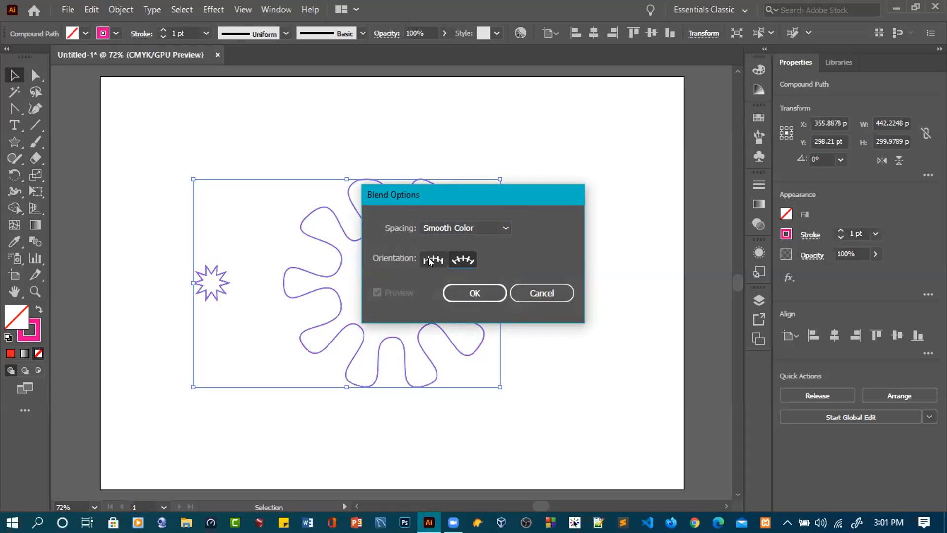
{"action": "left_click", "coordinate": [480, 294]}
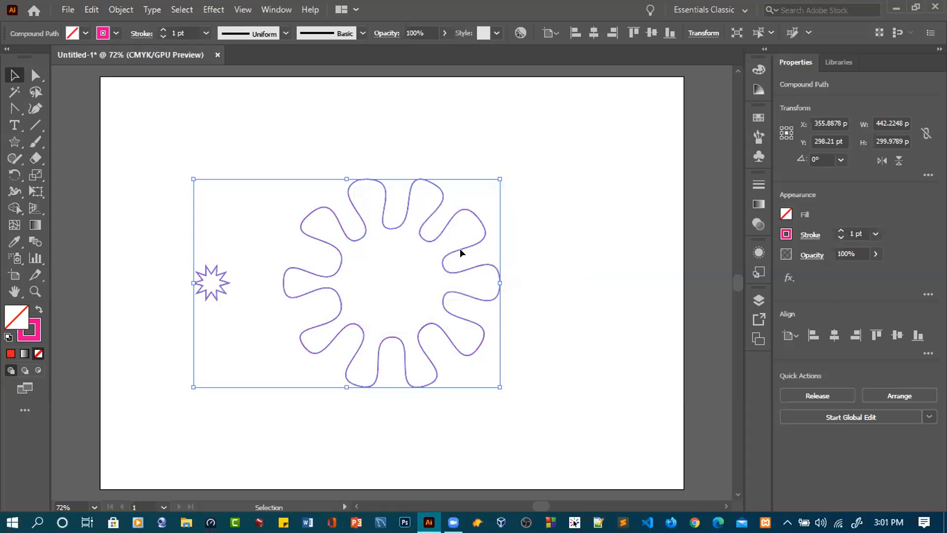
- Make a compound path from the selected small star and flower outline
{"action": "left_click", "coordinate": [121, 10]}
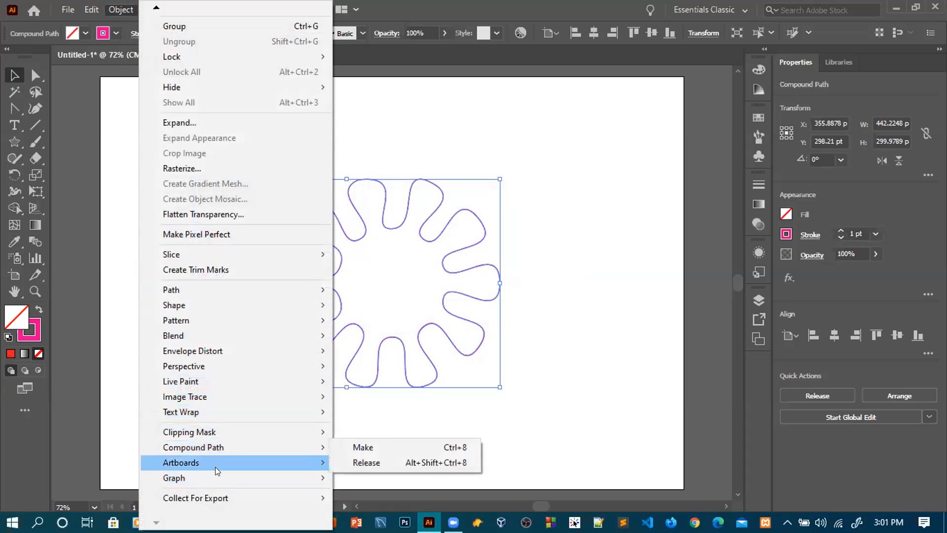
{"action": "left_click", "coordinate": [359, 449]}
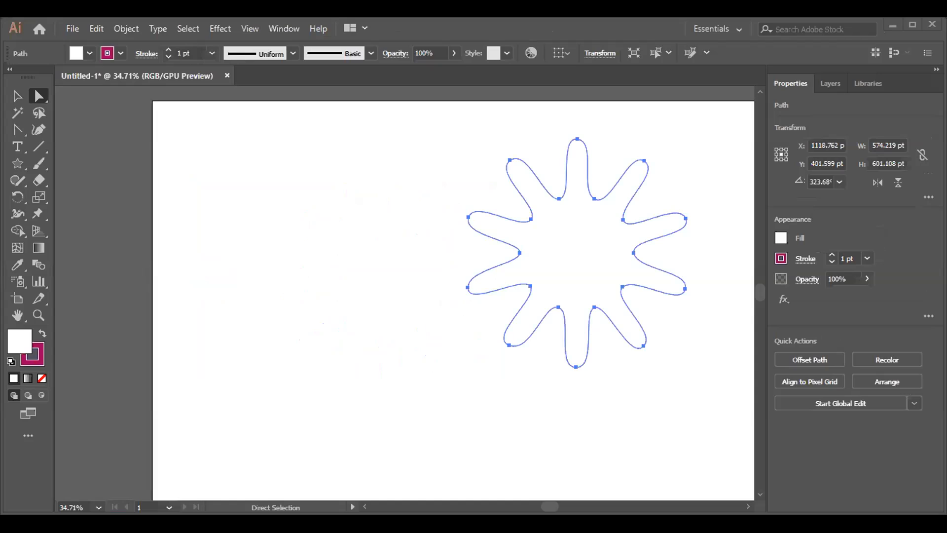
{"action": "left_click", "coordinate": [17, 99]}
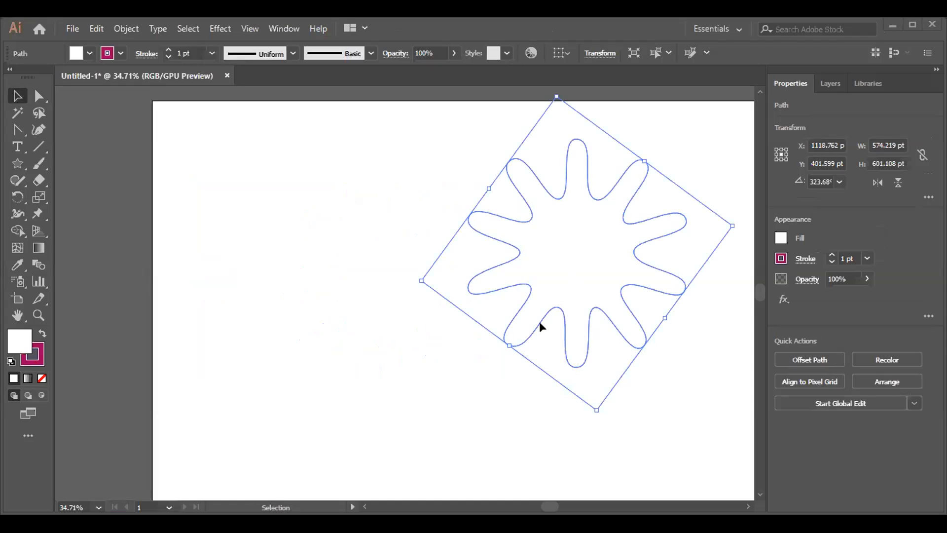
{"action": "key", "text": "a"}
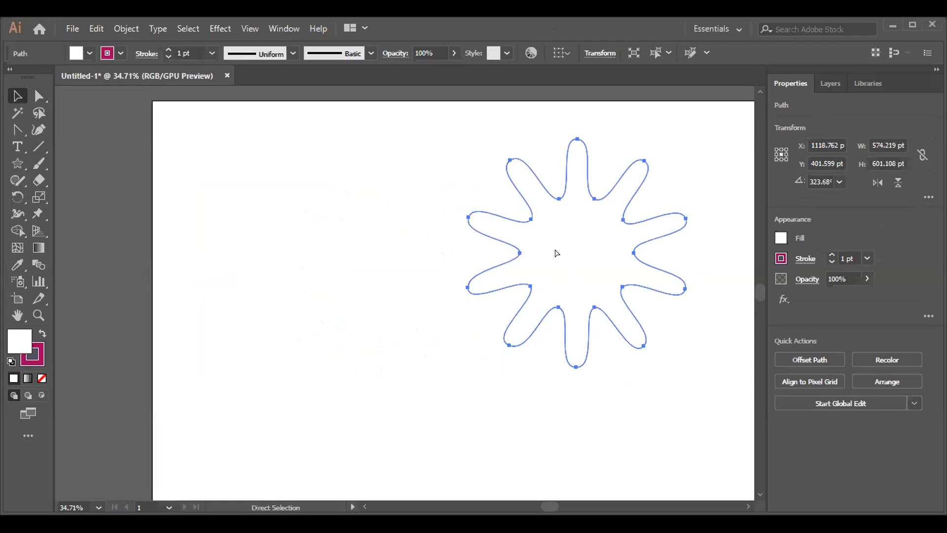
{"action": "key", "text": "v"}
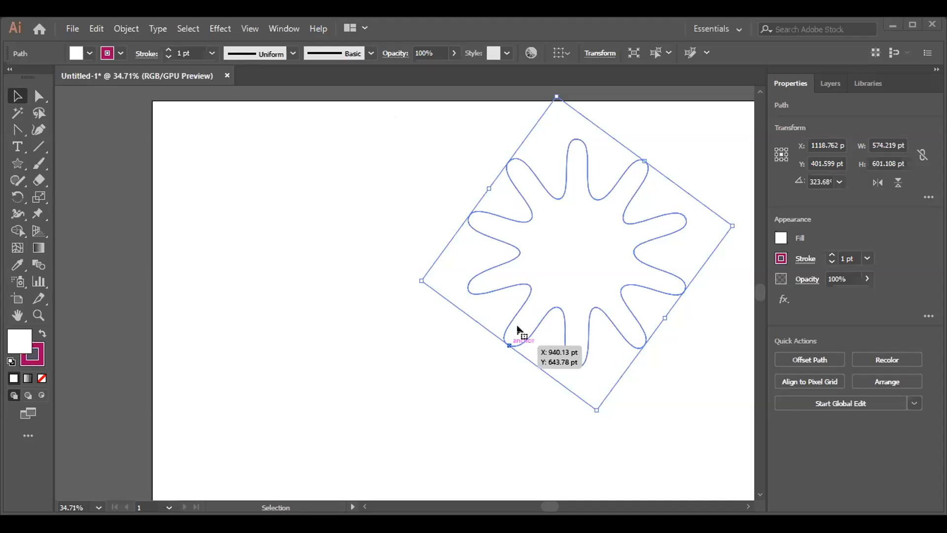
{"action": "key", "text": "ctrl"}
{"action": "left_click", "coordinate": [508, 345], "text": "ctrl"}
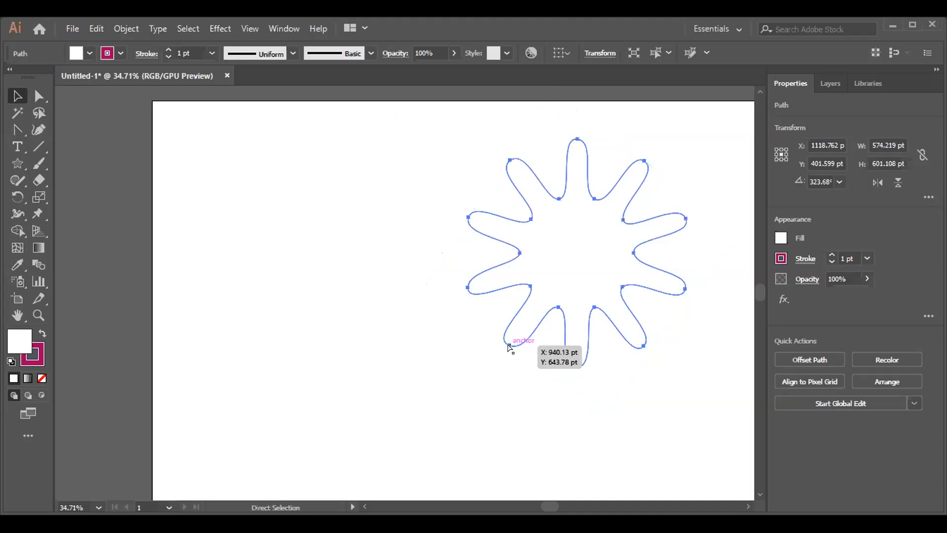
{"action": "left_click_drag", "start_coordinate": [508, 344], "coordinate": [524, 325]}
{"action": "left_click_drag", "start_coordinate": [476, 218], "coordinate": [259, 292]}
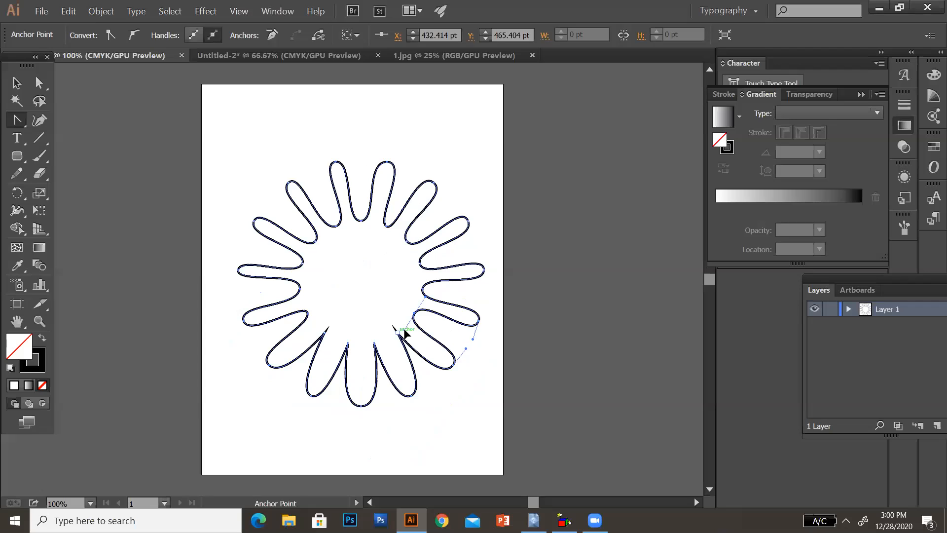
{"action": "key", "text": "ctrl+shift+a"}
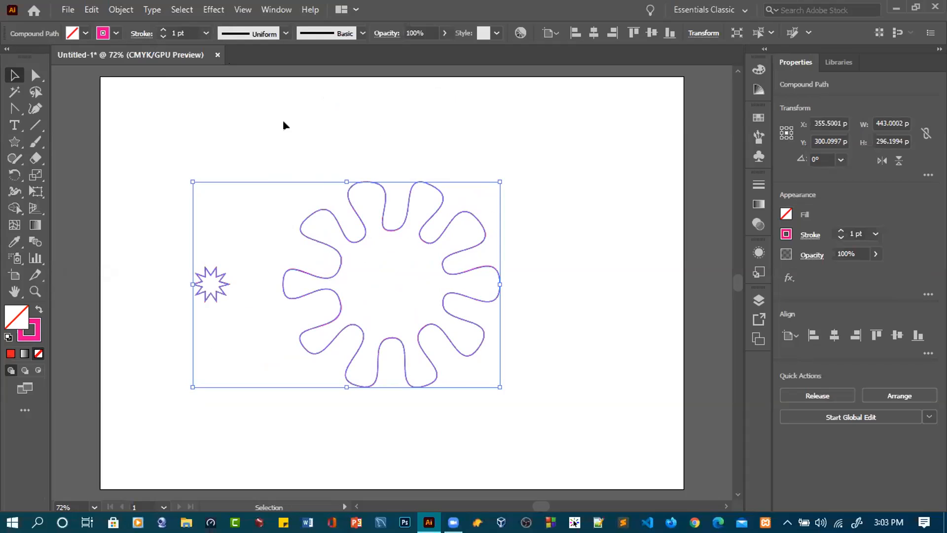
- Select the small star and flower outline and set their Blend Options spacing to a Specified Distance of 400 pt
{"action": "left_click", "coordinate": [284, 125]}
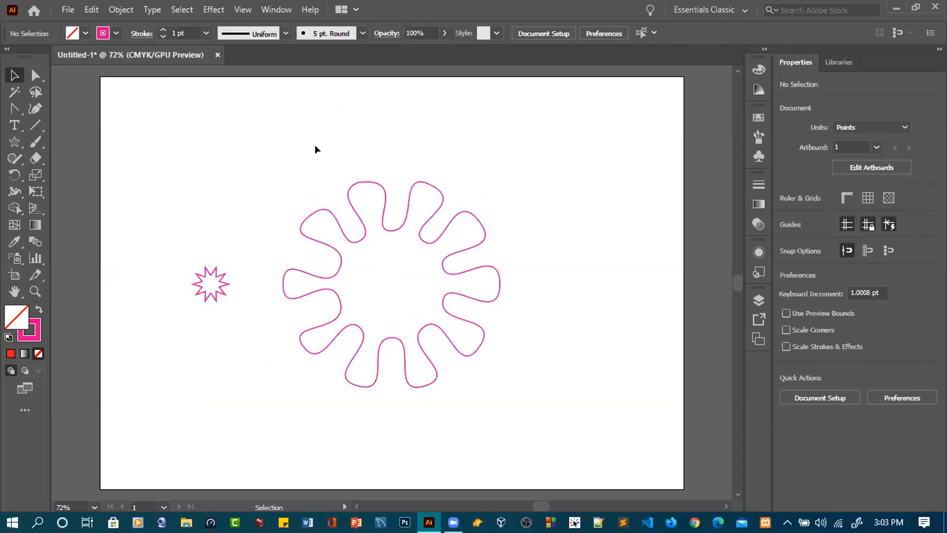
{"action": "left_click_drag", "start_coordinate": [200, 159], "coordinate": [528, 376]}
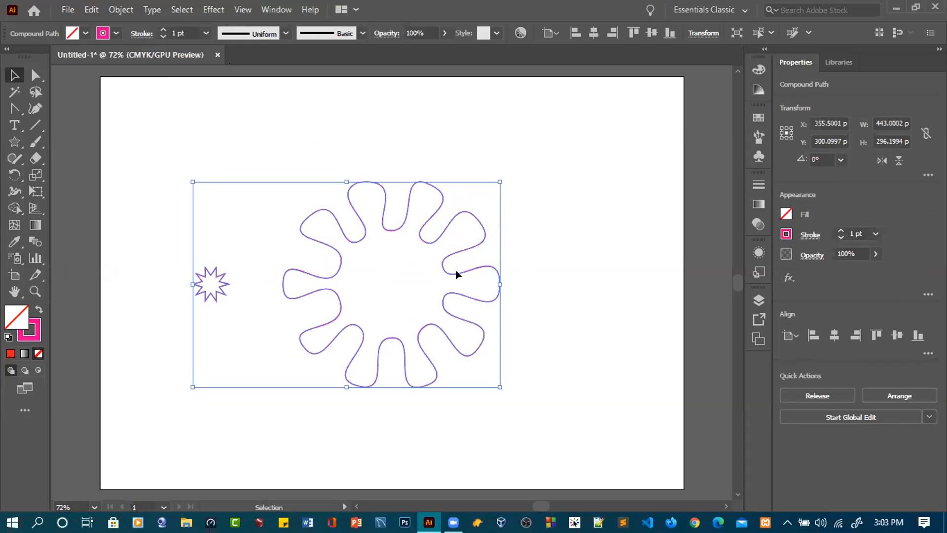
{"action": "left_click", "coordinate": [123, 11]}
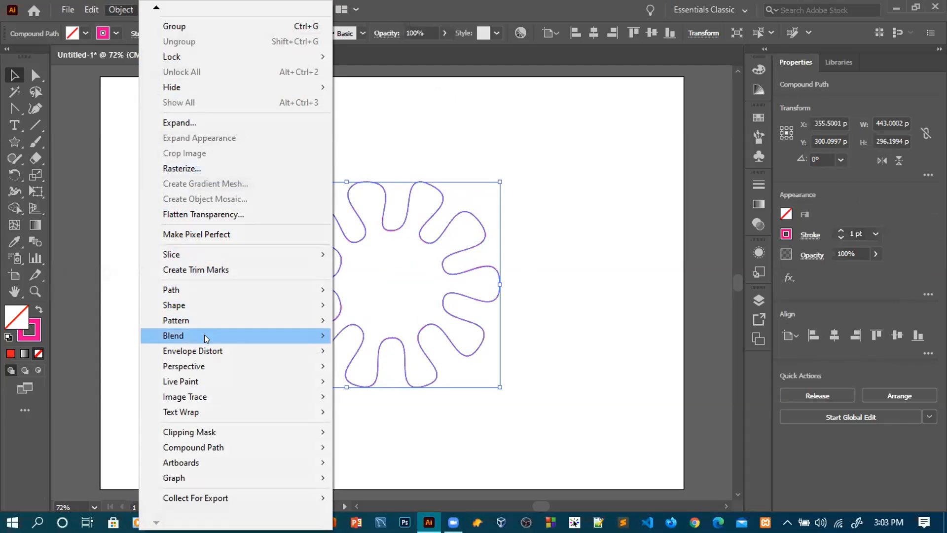
{"action": "mouse_move", "coordinate": [205, 335]}
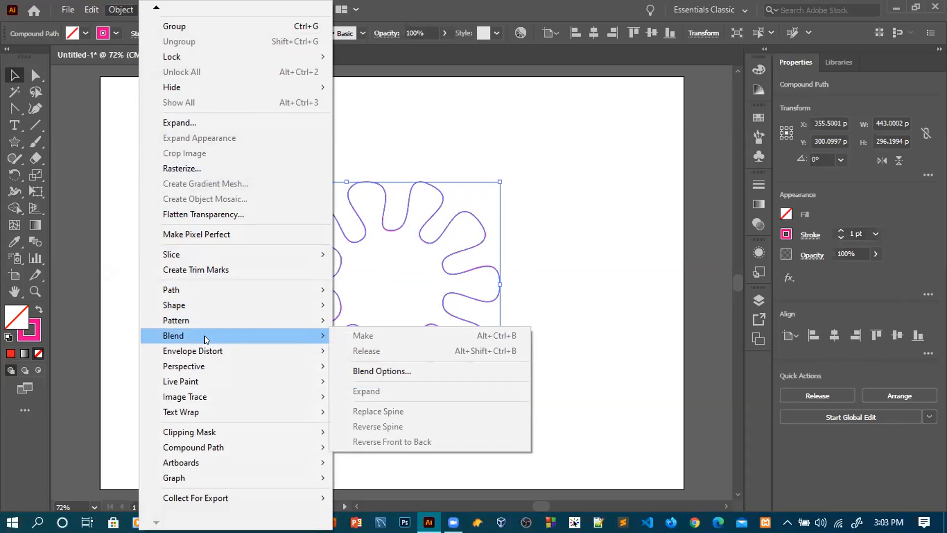
{"action": "left_click", "coordinate": [390, 373]}
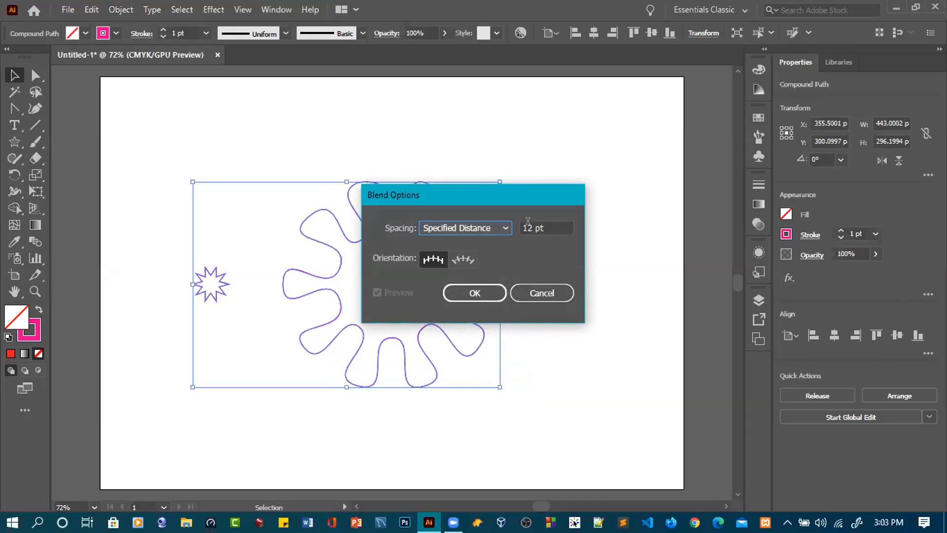
{"action": "double_click", "coordinate": [526, 227]}
{"action": "type", "text": "400"}
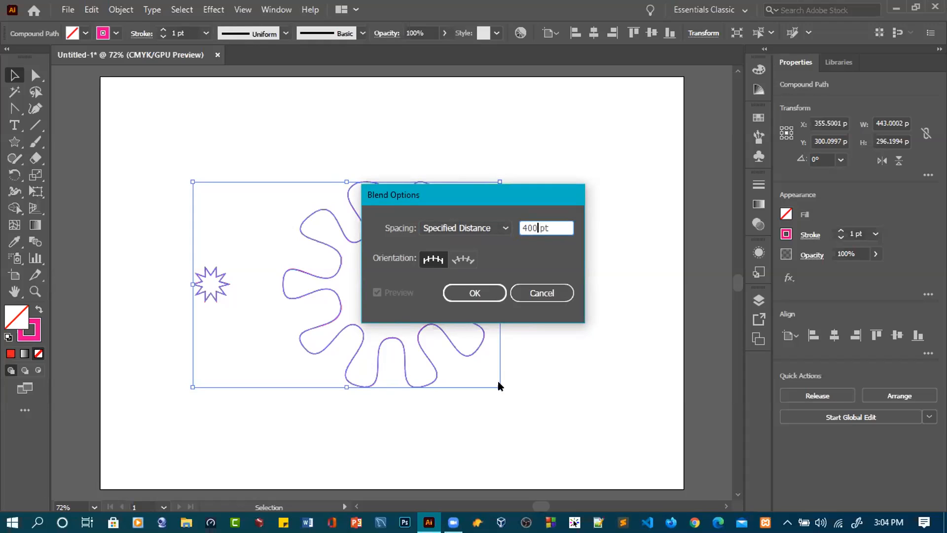
- Try the Smooth Color and Specified Steps spacing options for the blend
{"action": "left_click", "coordinate": [495, 233]}
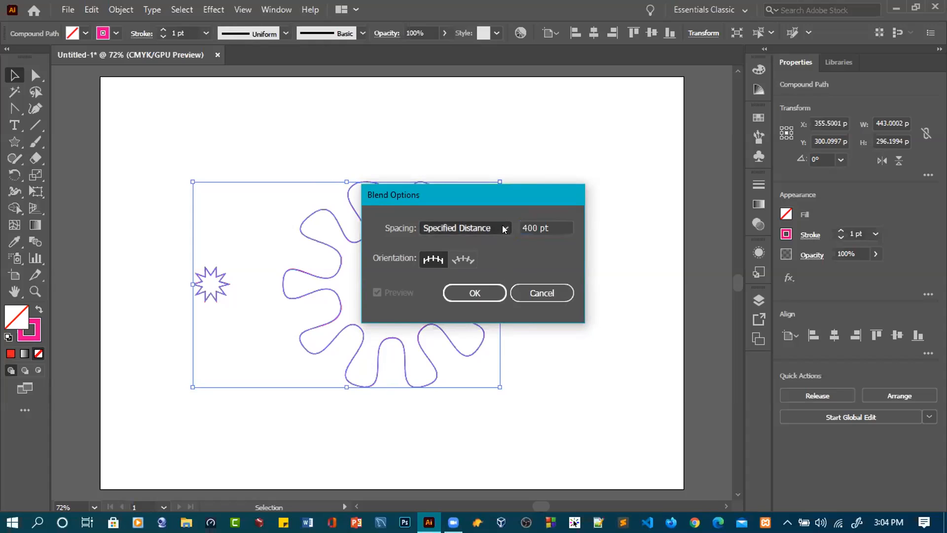
{"action": "left_click", "coordinate": [474, 245]}
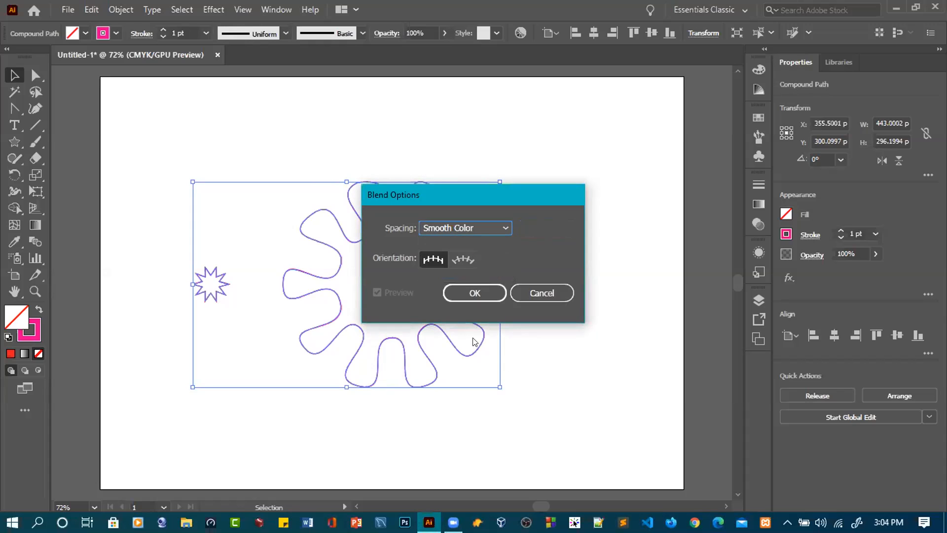
{"action": "left_click", "coordinate": [500, 228]}
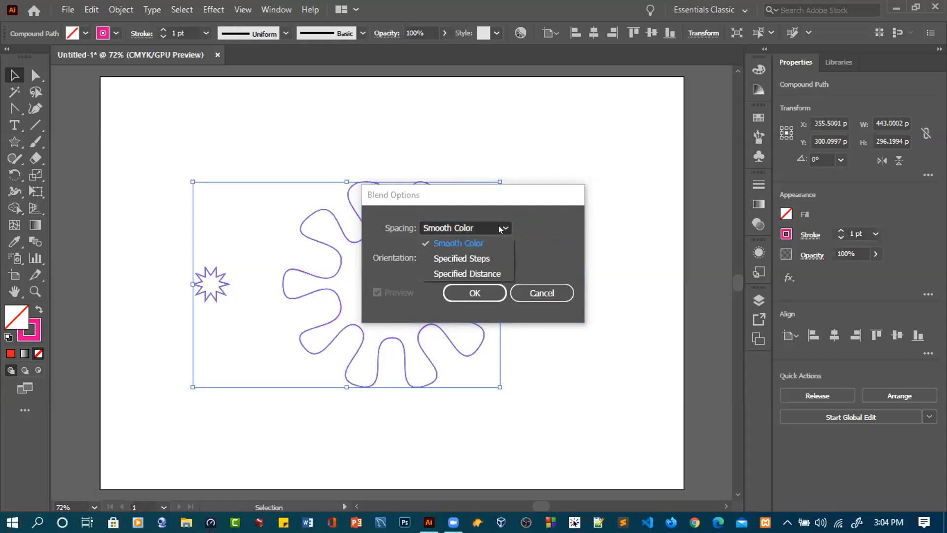
{"action": "left_click", "coordinate": [472, 259]}
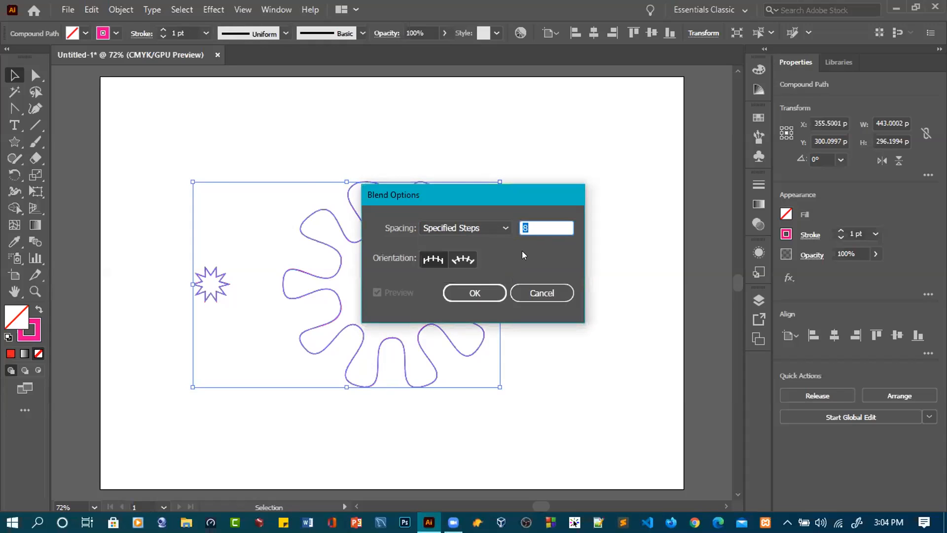
{"action": "key", "text": "BackSpace"}
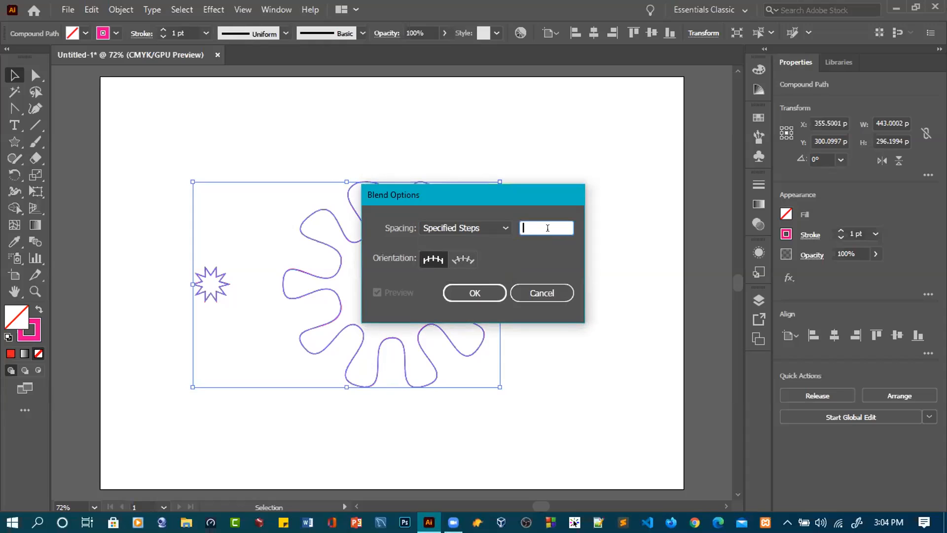
- Return the blend spacing to Specified Distance at 400 pt and apply the Blend Options
{"action": "left_click", "coordinate": [503, 227]}
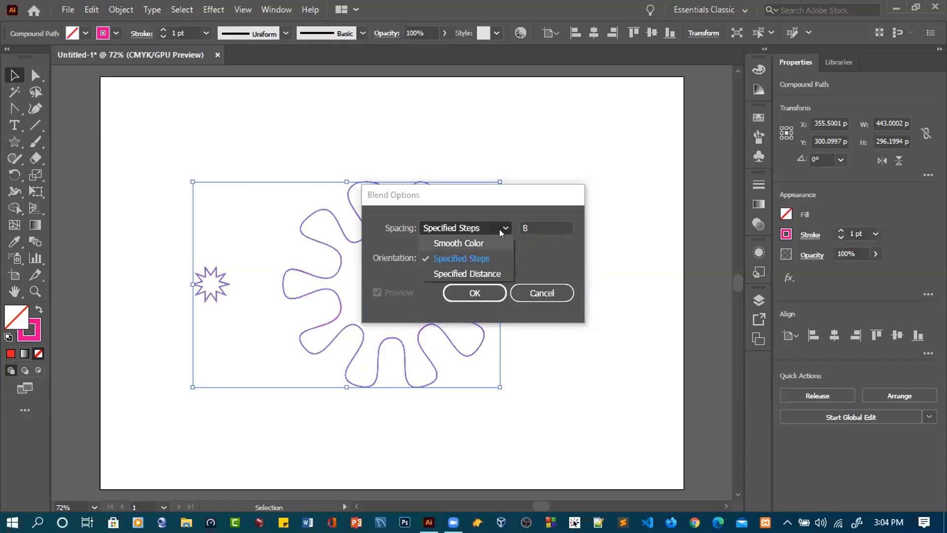
{"action": "left_click", "coordinate": [473, 274]}
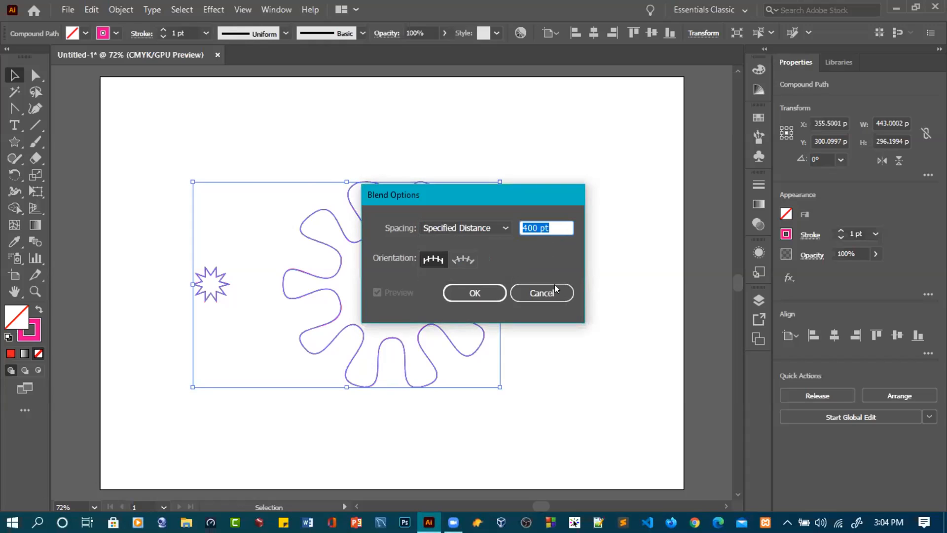
{"action": "left_click", "coordinate": [484, 292]}
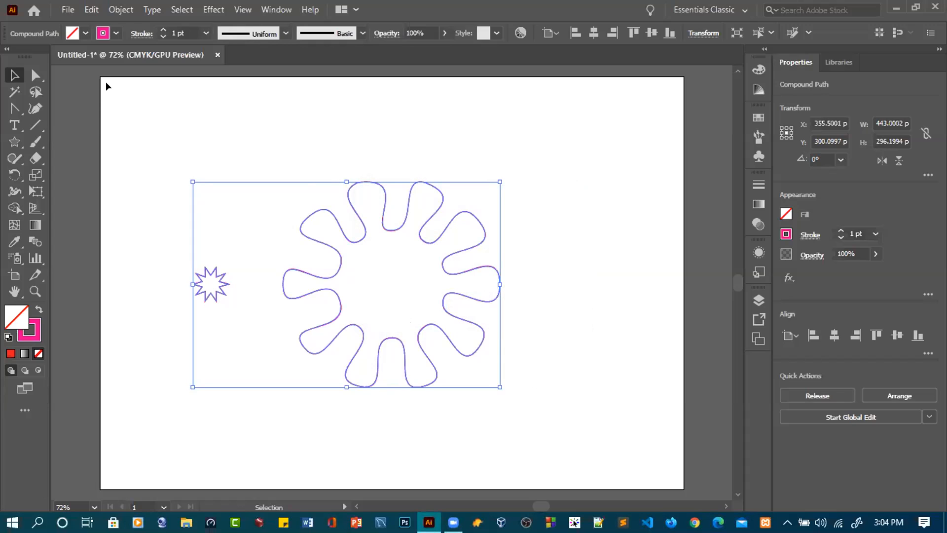
- Apply the Make Compound Path command to the selected star and flower outline
{"action": "left_click", "coordinate": [122, 9]}
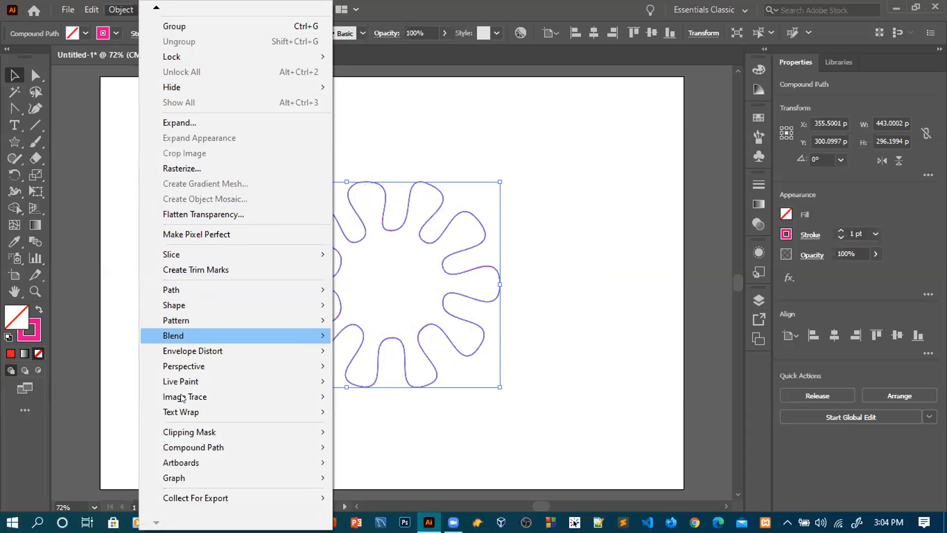
{"action": "mouse_move", "coordinate": [207, 447]}
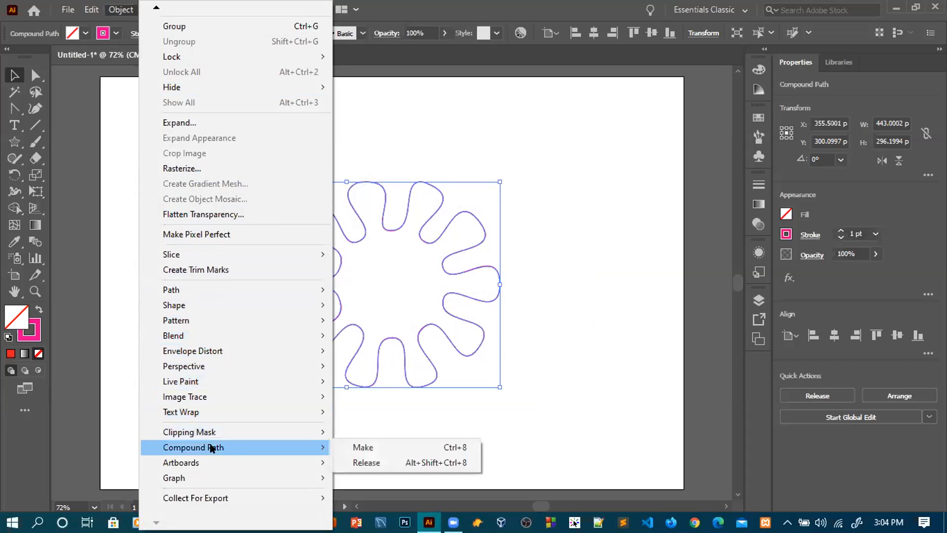
{"action": "left_click", "coordinate": [366, 444]}
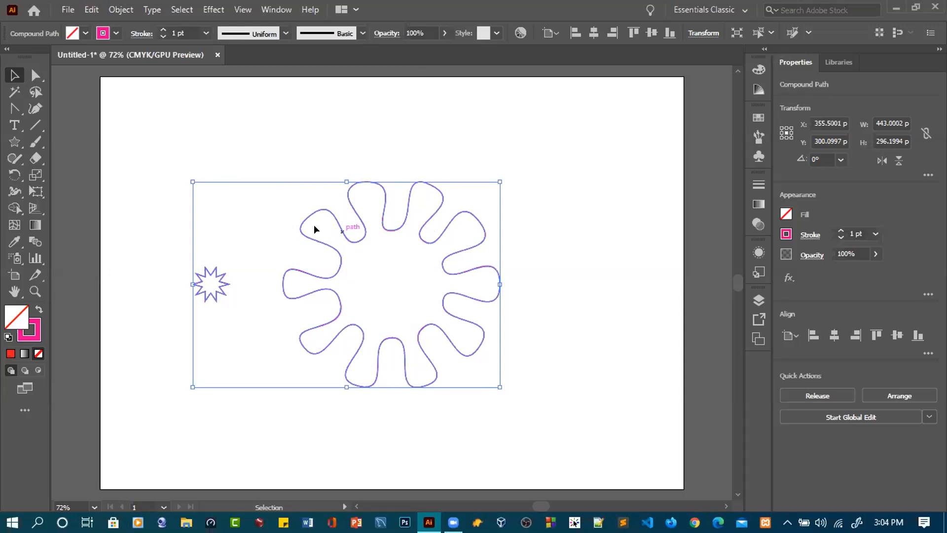
{"action": "left_click_drag", "start_coordinate": [141, 138], "coordinate": [470, 369]}
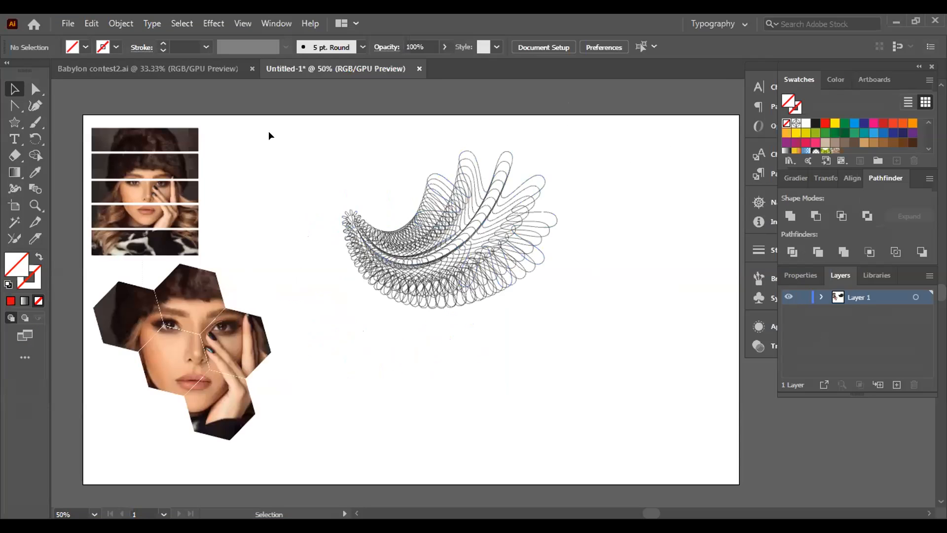
{"action": "left_click", "coordinate": [150, 175]}
{"action": "left_click_drag", "start_coordinate": [407, 257], "coordinate": [267, 205]}
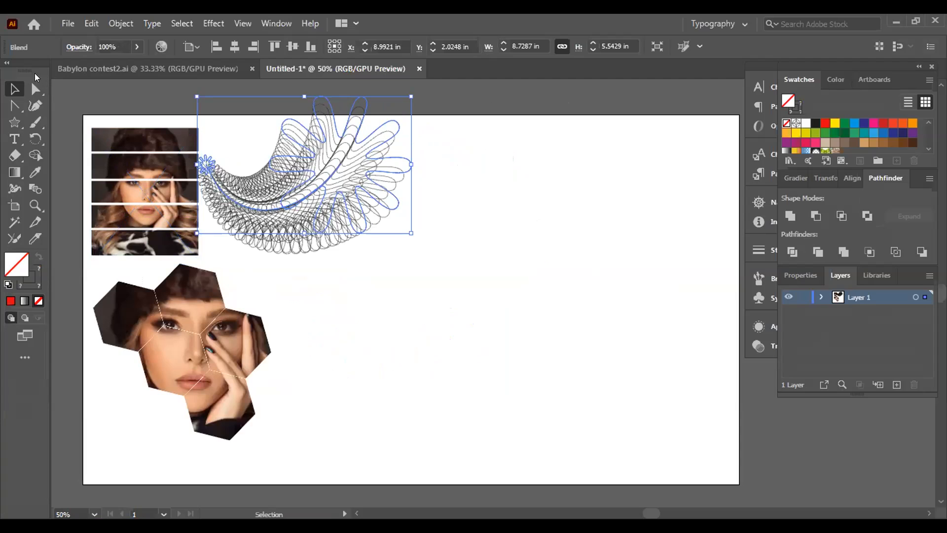
- Place the blue brick-wall lamp image af8d63a477078732b79ff9d9fc60873f from the Images folder as a linked file on the artboard
{"action": "left_click", "coordinate": [317, 261]}
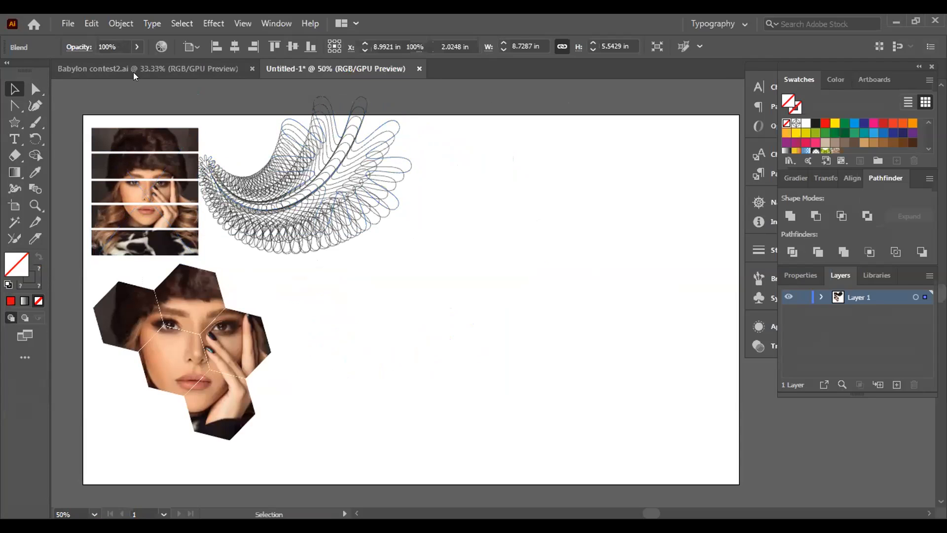
{"action": "left_click", "coordinate": [64, 22]}
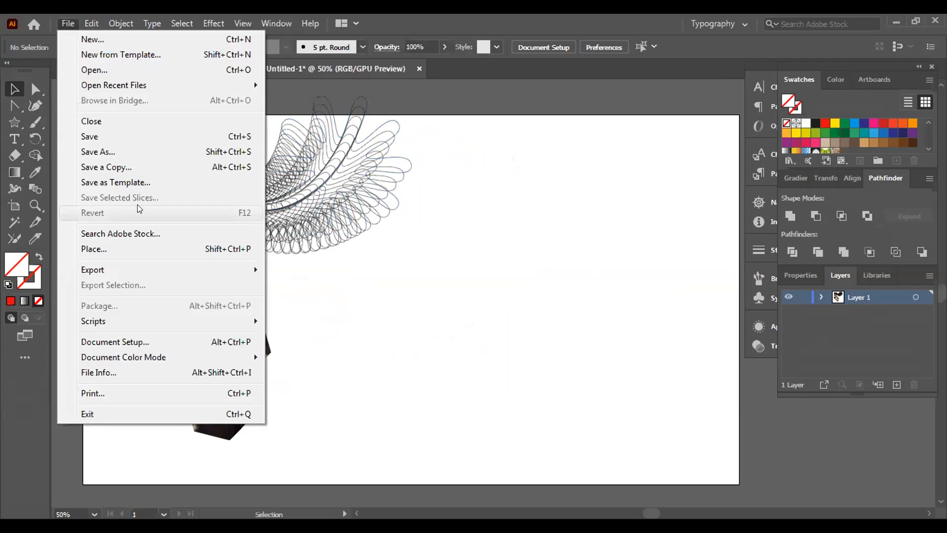
{"action": "left_click", "coordinate": [134, 249]}
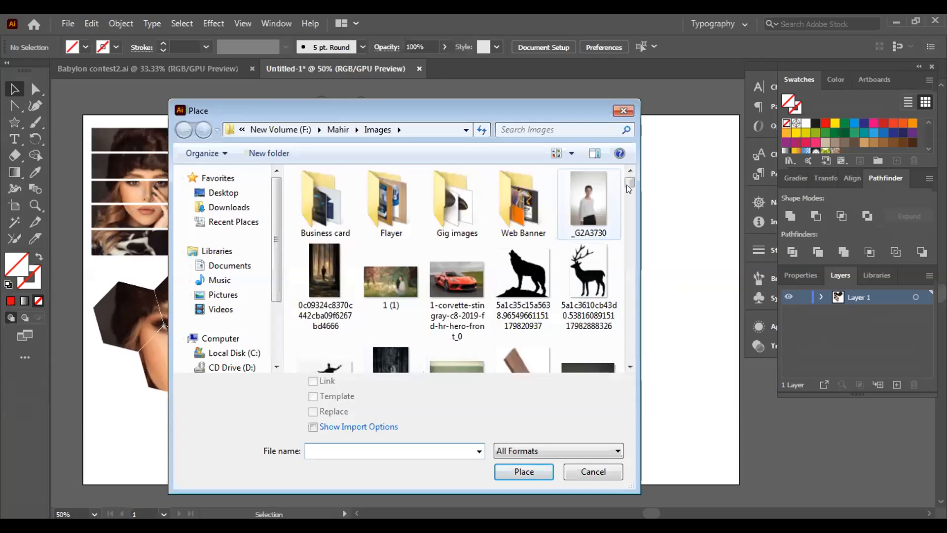
{"action": "left_click_drag", "start_coordinate": [629, 184], "coordinate": [630, 188]}
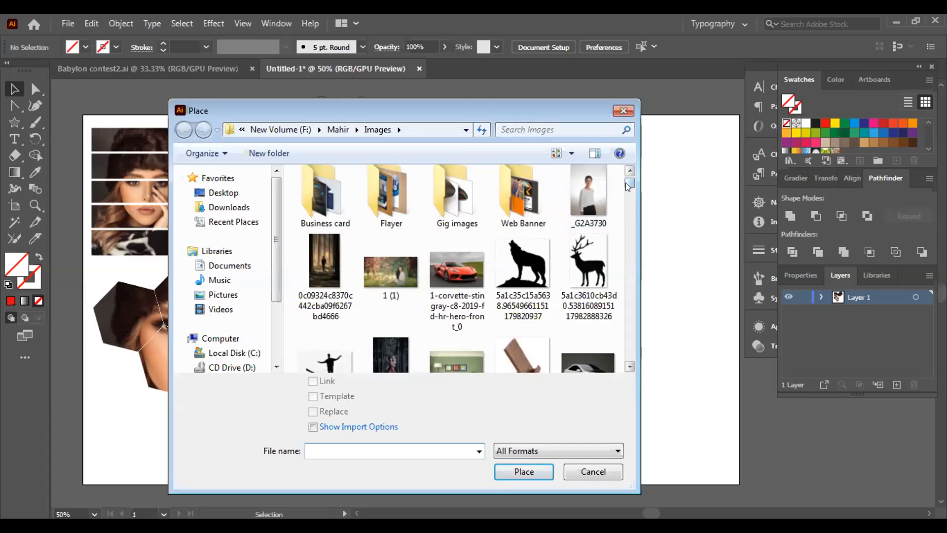
{"action": "left_click_drag", "start_coordinate": [628, 185], "coordinate": [626, 211]}
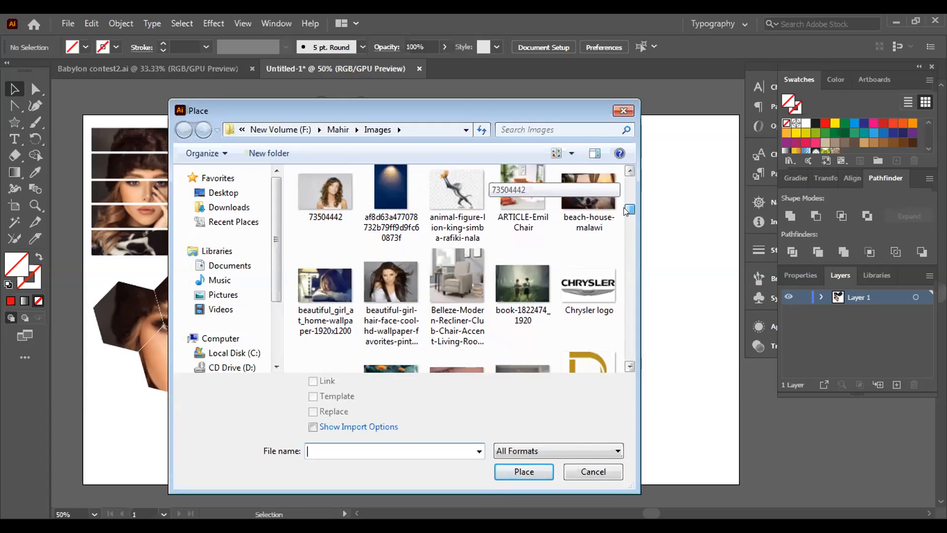
{"action": "left_click", "coordinate": [378, 195]}
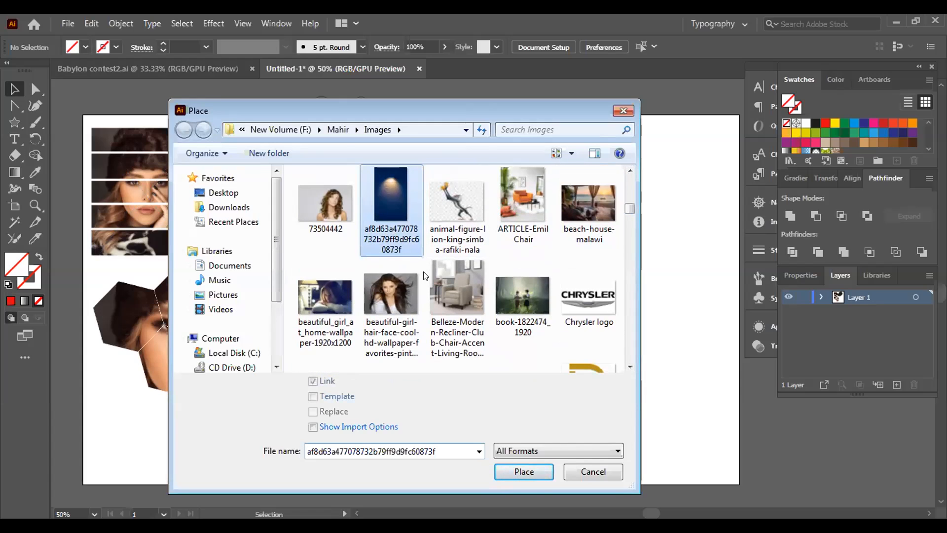
{"action": "left_click", "coordinate": [515, 472]}
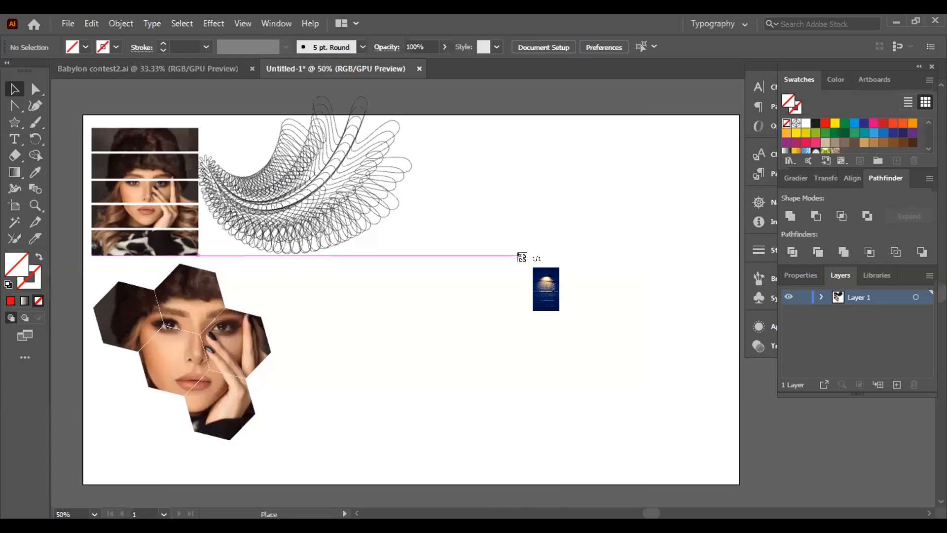
{"action": "left_click", "coordinate": [518, 255]}
- Reposition the placed brick-wall image on the empty part of the artboard beside the blended artwork
{"action": "left_click_drag", "start_coordinate": [603, 394], "coordinate": [523, 253]}
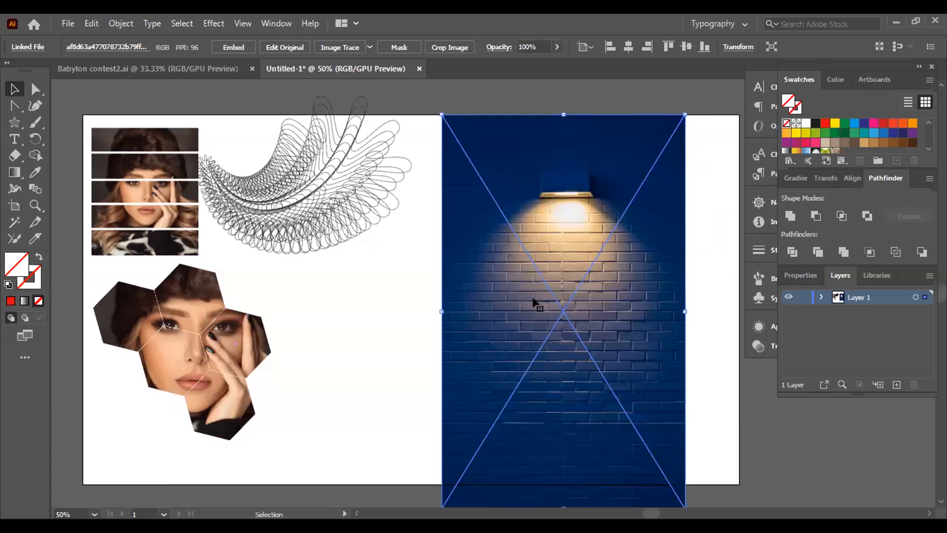
{"action": "left_click_drag", "start_coordinate": [535, 300], "coordinate": [674, 338]}
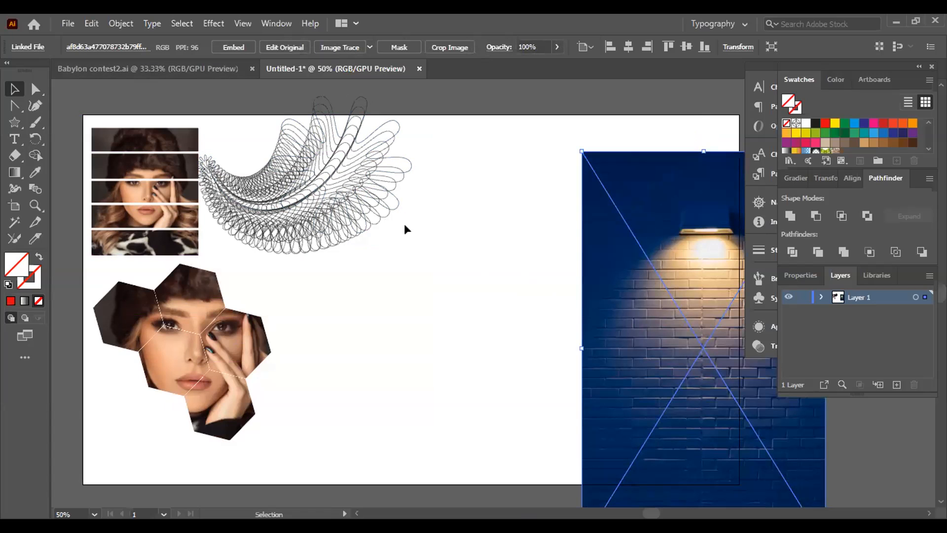
{"action": "left_click_drag", "start_coordinate": [664, 363], "coordinate": [479, 314]}
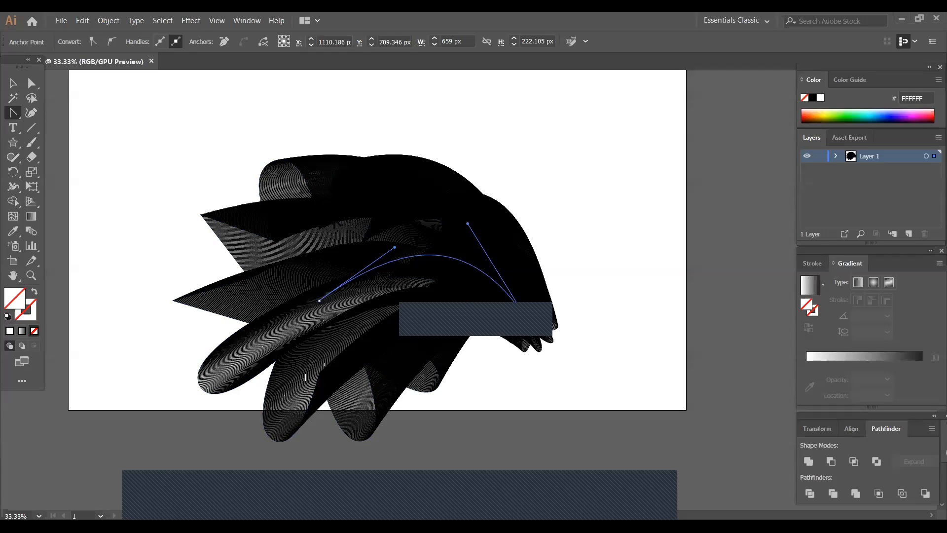
- Delete all artwork in the black blend document and activate the Star tool for a new shape
{"action": "key", "text": "v"}
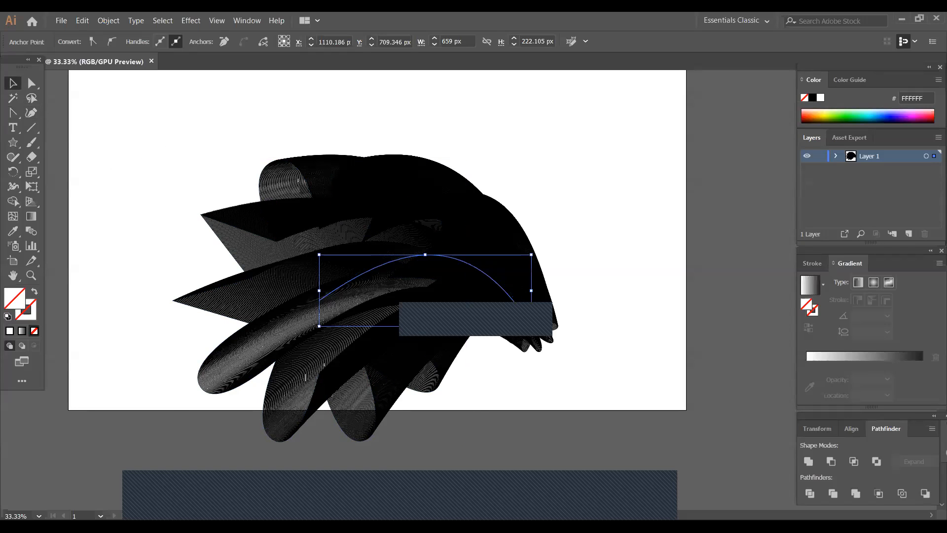
{"action": "key", "text": "ctrl+a"}
{"action": "key", "text": "Delete"}
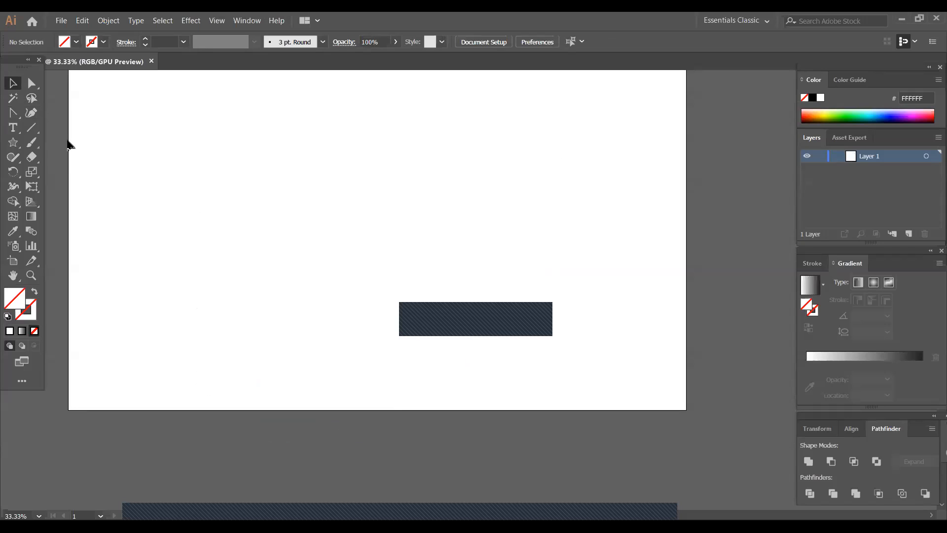
{"action": "left_click", "coordinate": [13, 142]}
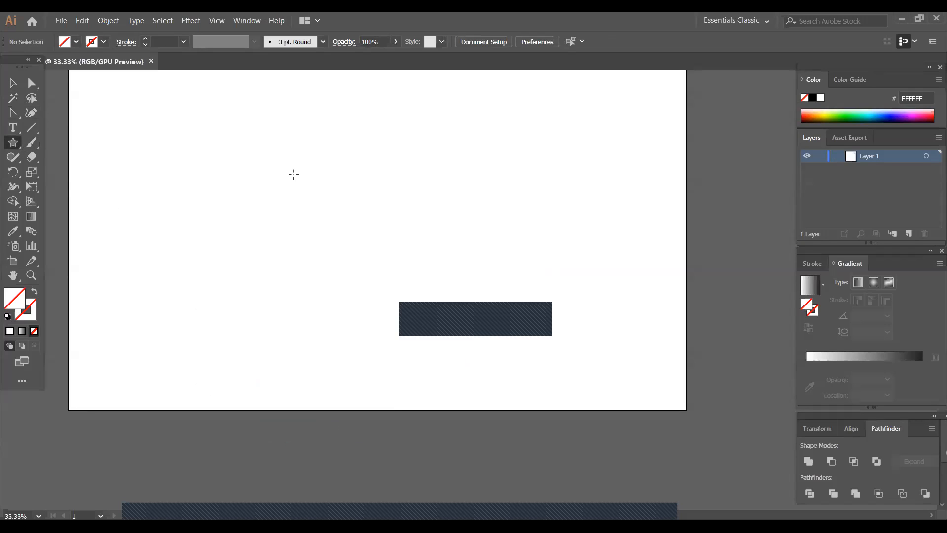
- Create a 10-point star with radii of 25 px and 50 px, then enlarge it to nearly the artboard's height
{"action": "left_click", "coordinate": [376, 220]}
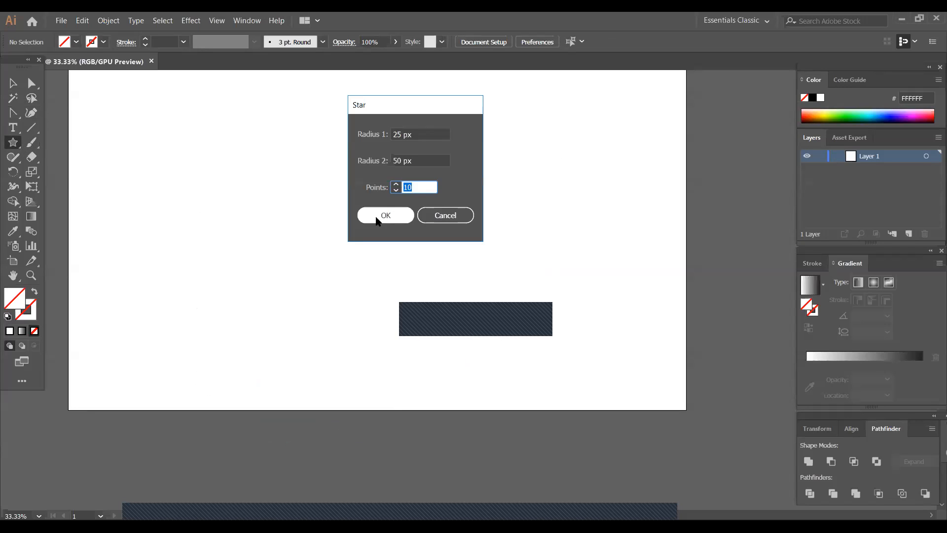
{"action": "left_click", "coordinate": [386, 215]}
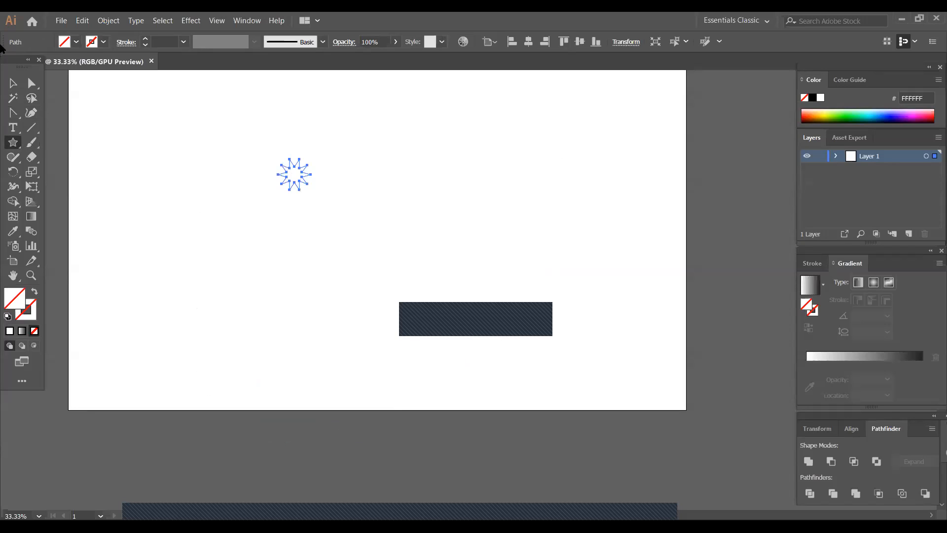
{"action": "left_click", "coordinate": [13, 84]}
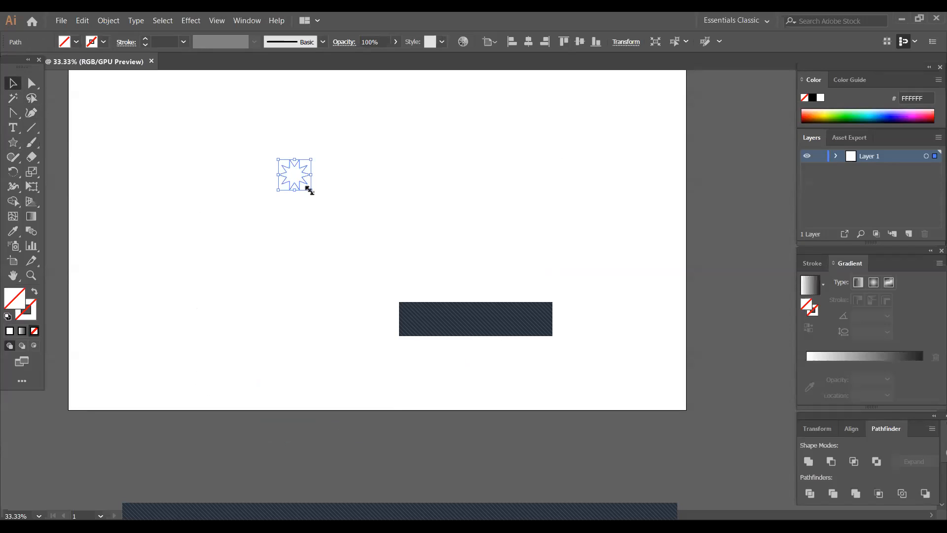
{"action": "left_click_drag", "start_coordinate": [310, 191], "coordinate": [464, 336]}
{"action": "left_click_drag", "start_coordinate": [379, 210], "coordinate": [425, 267]}
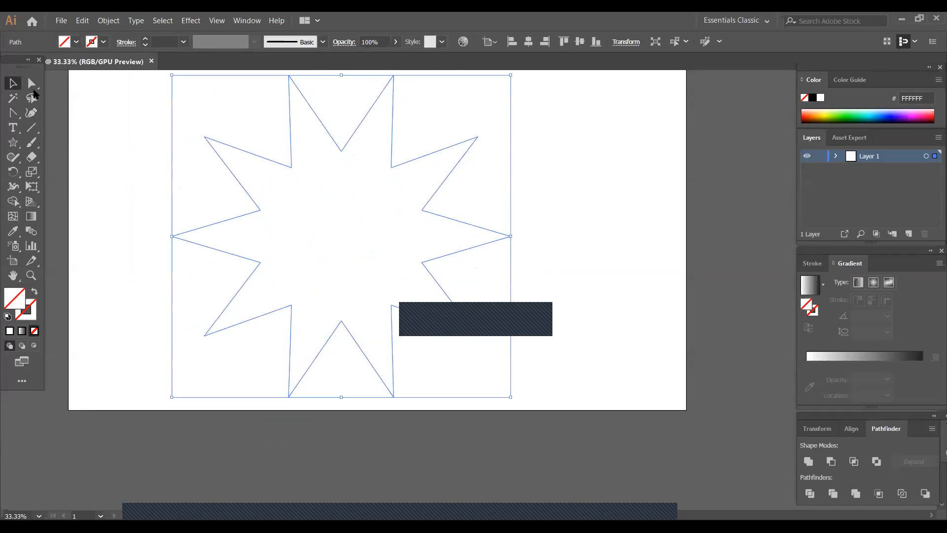
- Round the star's upper-left tip into a curved petal with the Anchor Point tool
{"action": "left_click", "coordinate": [12, 113]}
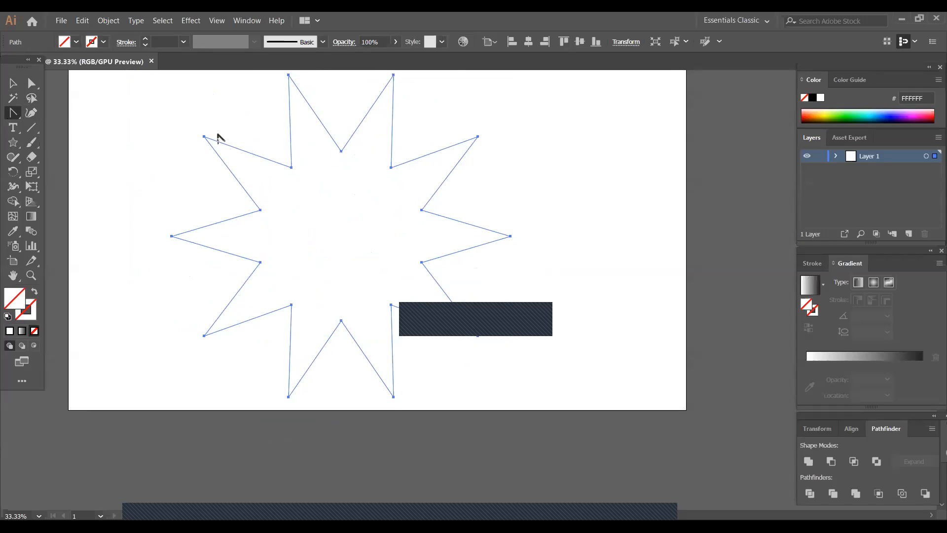
{"action": "left_click_drag", "start_coordinate": [204, 136], "coordinate": [220, 101]}
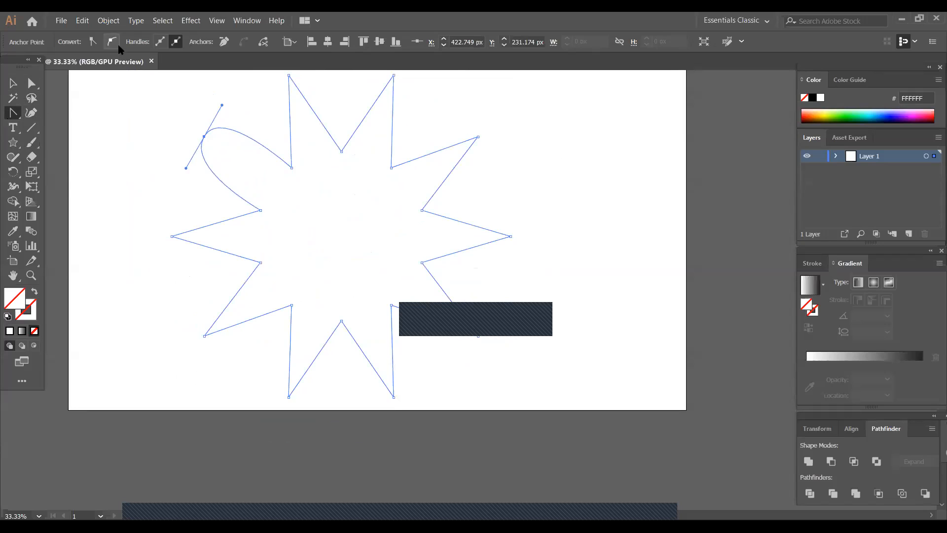
{"action": "left_click", "coordinate": [13, 82]}
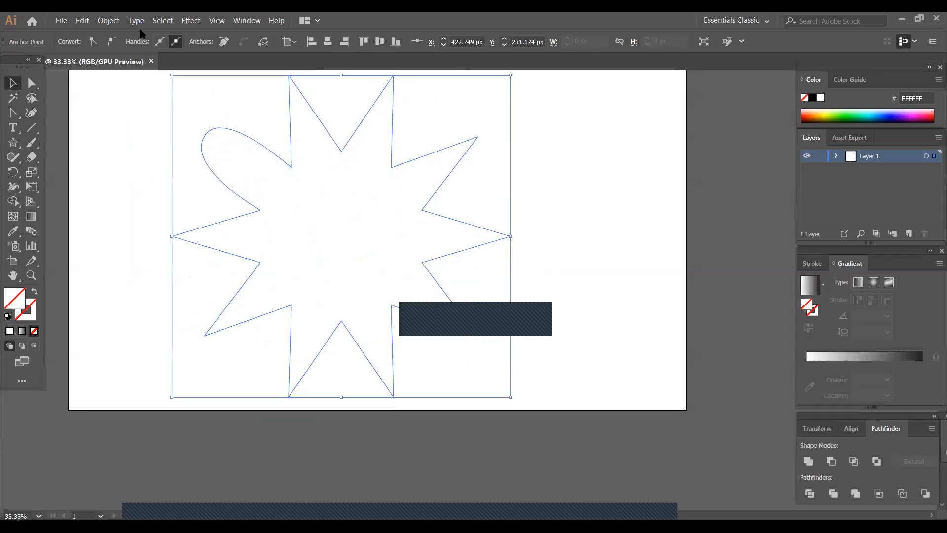
{"action": "left_click", "coordinate": [140, 147]}
- Give the partly rounded star a black stroke
{"action": "left_click", "coordinate": [275, 154]}
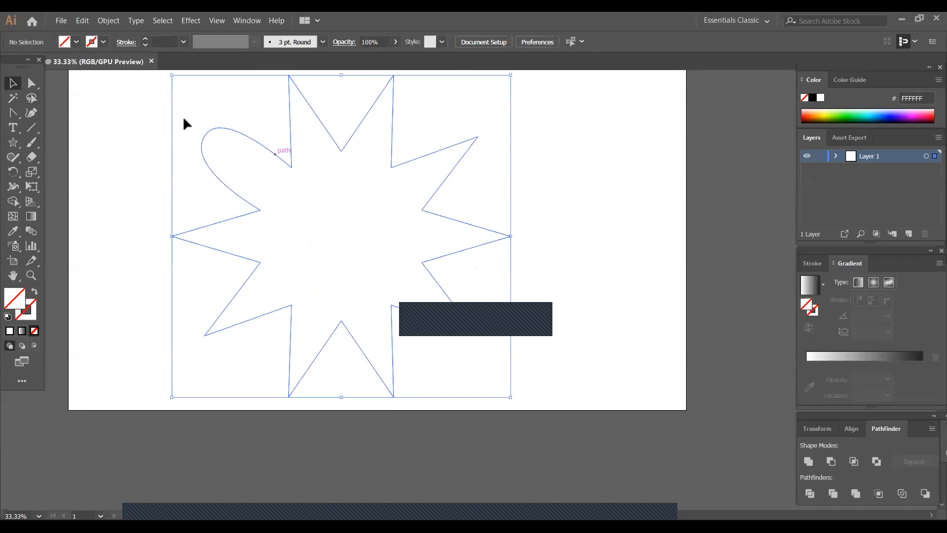
{"action": "left_click", "coordinate": [103, 42]}
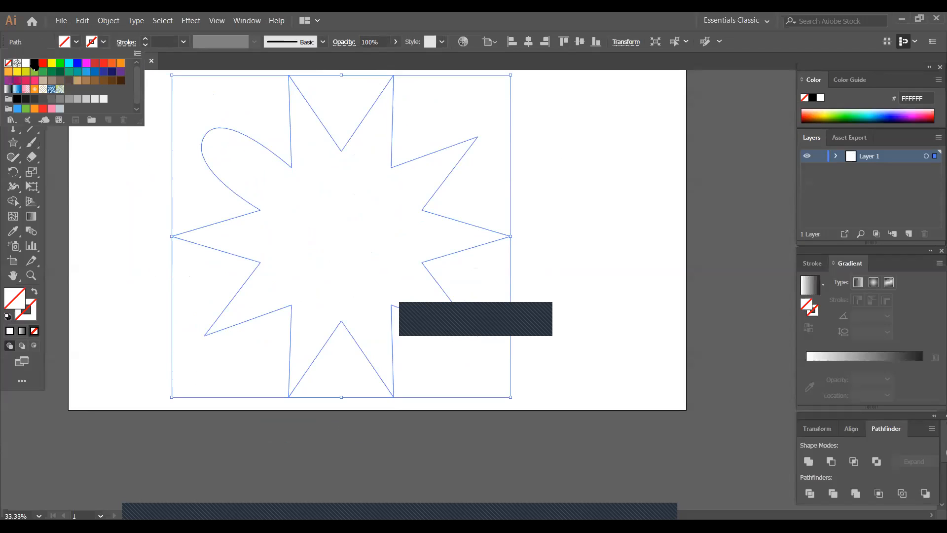
{"action": "left_click", "coordinate": [34, 63]}
{"action": "left_click", "coordinate": [595, 183]}
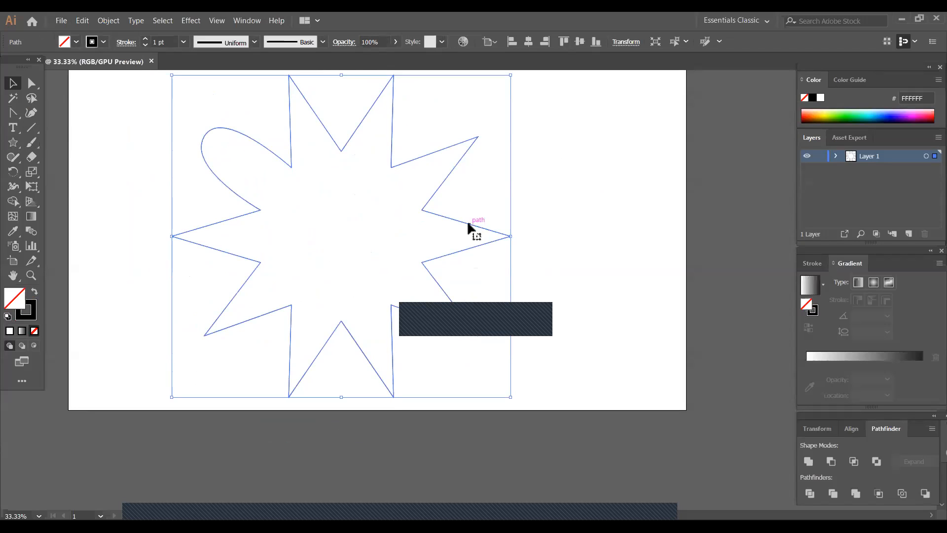
- Replace the star with a 10-point star whose Radius 1 and Radius 2 are both 50 px, enlarged across the artboard
{"action": "key", "text": "Delete"}
{"action": "left_click", "coordinate": [13, 142]}
{"action": "left_click", "coordinate": [237, 184]}
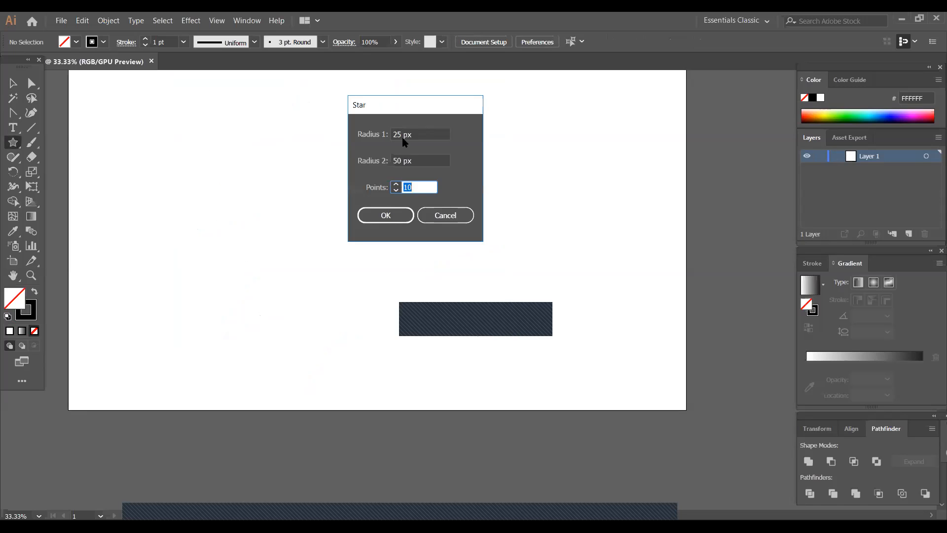
{"action": "left_click", "coordinate": [402, 134]}
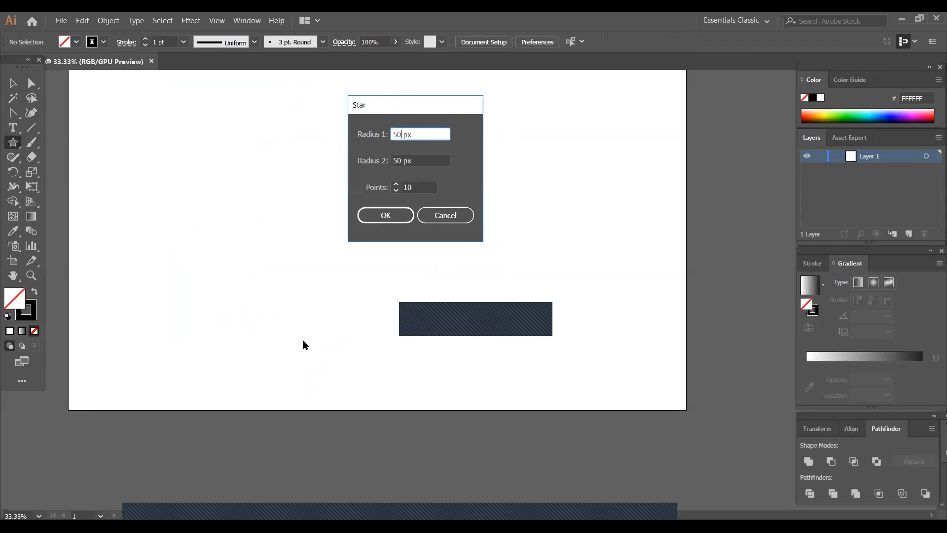
{"action": "left_click", "coordinate": [381, 215]}
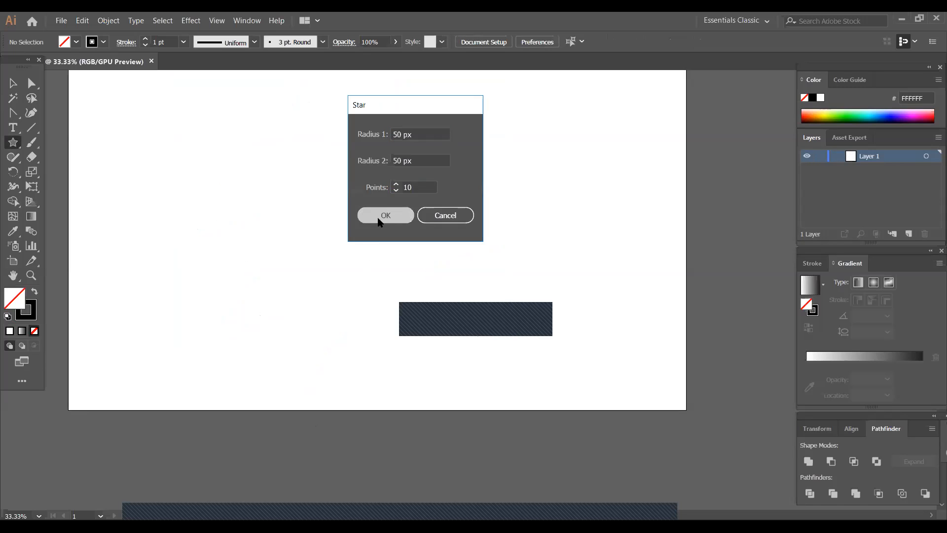
{"action": "left_click", "coordinate": [13, 83]}
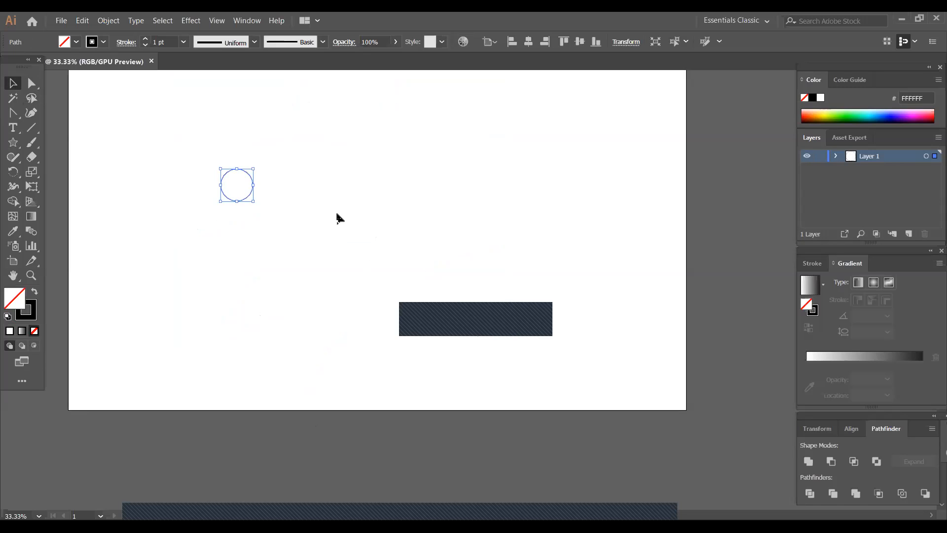
{"action": "left_click_drag", "start_coordinate": [255, 204], "coordinate": [377, 325]}
{"action": "left_click_drag", "start_coordinate": [349, 274], "coordinate": [427, 318]}
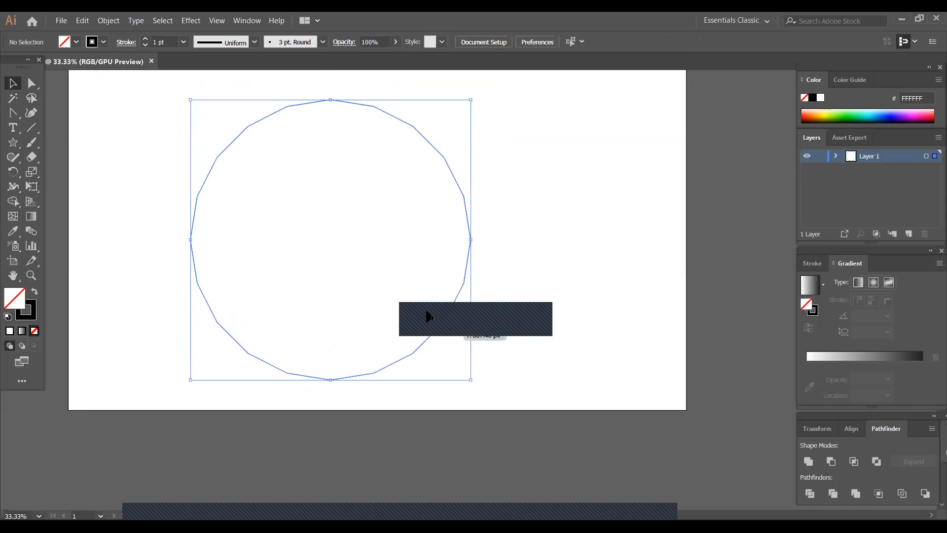
- Try to curve the upper-left anchor of the equal-radius shape with the Anchor Point tool and remove that anchor
{"action": "left_click", "coordinate": [13, 113]}
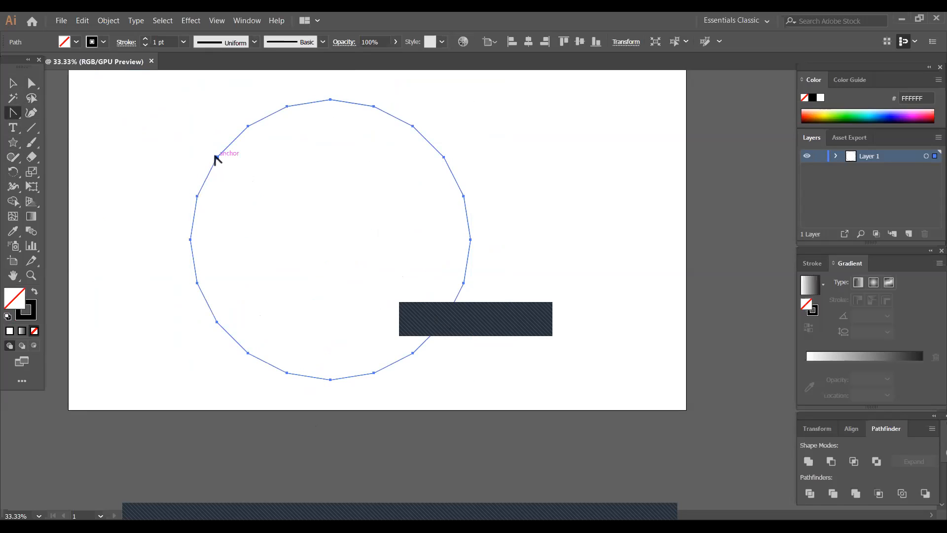
{"action": "mouse_move", "coordinate": [225, 141]}
{"action": "left_mouse_down"}
{"action": "mouse_move", "coordinate": [252, 149]}
{"action": "mouse_move", "coordinate": [213, 143]}
{"action": "mouse_move", "coordinate": [237, 140]}
{"action": "mouse_move", "coordinate": [231, 131]}
{"action": "left_mouse_up"}
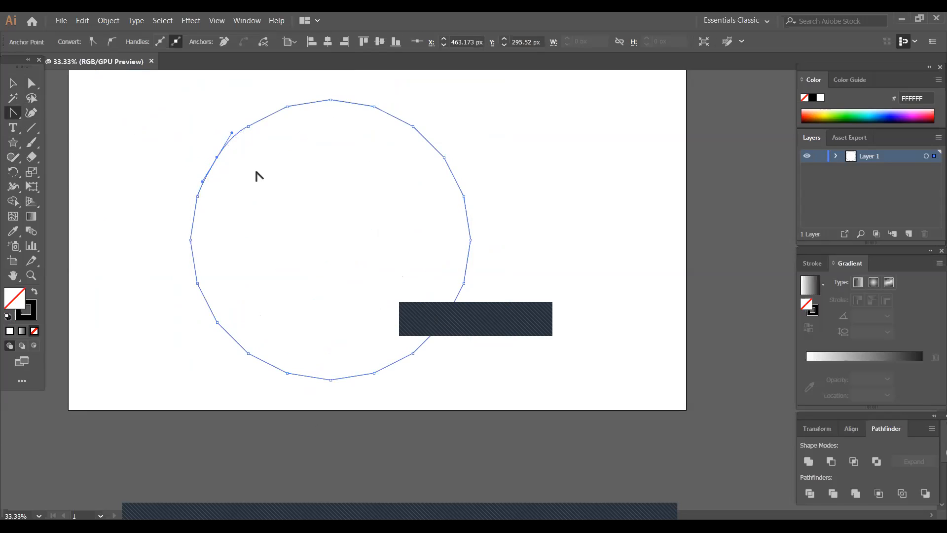
{"action": "left_click", "coordinate": [248, 185]}
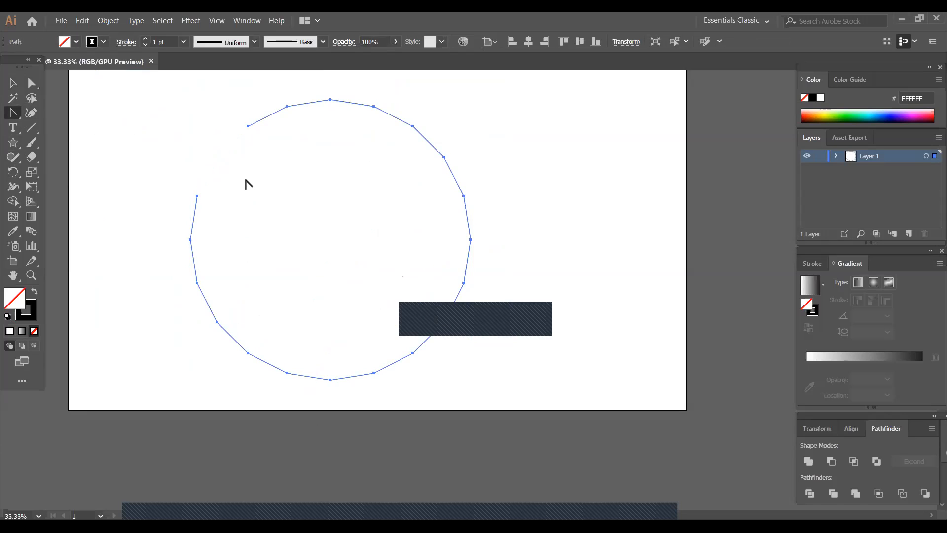
- Undo the equal-radius star and the deletion of the large partly rounded star
{"action": "key", "text": "ctrl+z"}
{"action": "key", "text": "ctrl+z"}
{"action": "key", "text": "ctrl+z"}
{"action": "key", "text": "ctrl+z"}
{"action": "key", "text": "ctrl+z"}
{"action": "key", "text": "ctrl+z"}
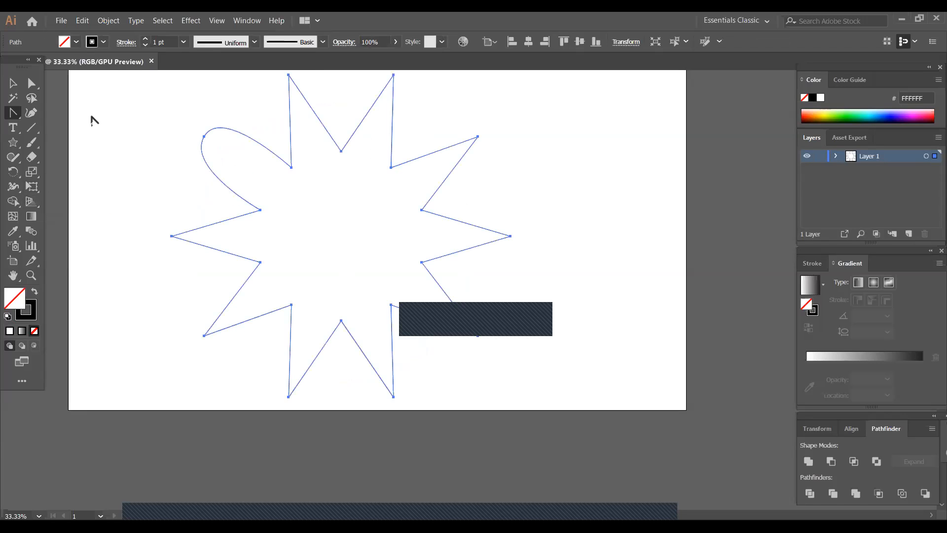
- Create a second 10-point star with Radius 1 of 100 px and Radius 2 of 50 px, and place it at the artboard's upper-right edge
{"action": "left_click", "coordinate": [13, 142]}
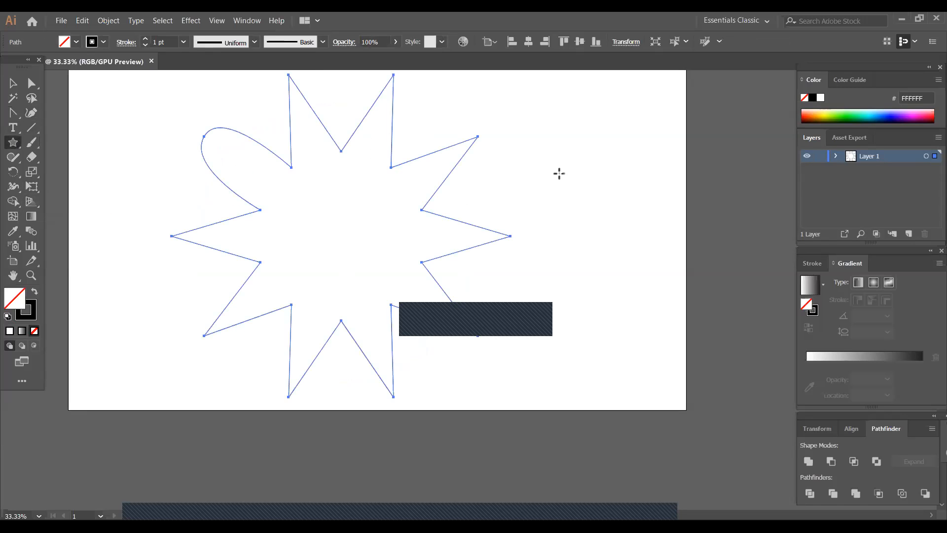
{"action": "left_click", "coordinate": [486, 169]}
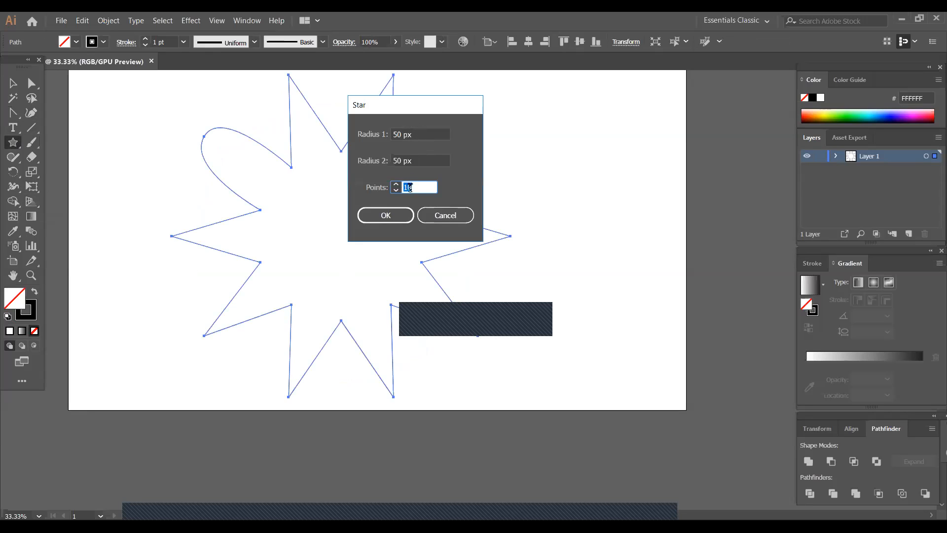
{"action": "left_click", "coordinate": [399, 134]}
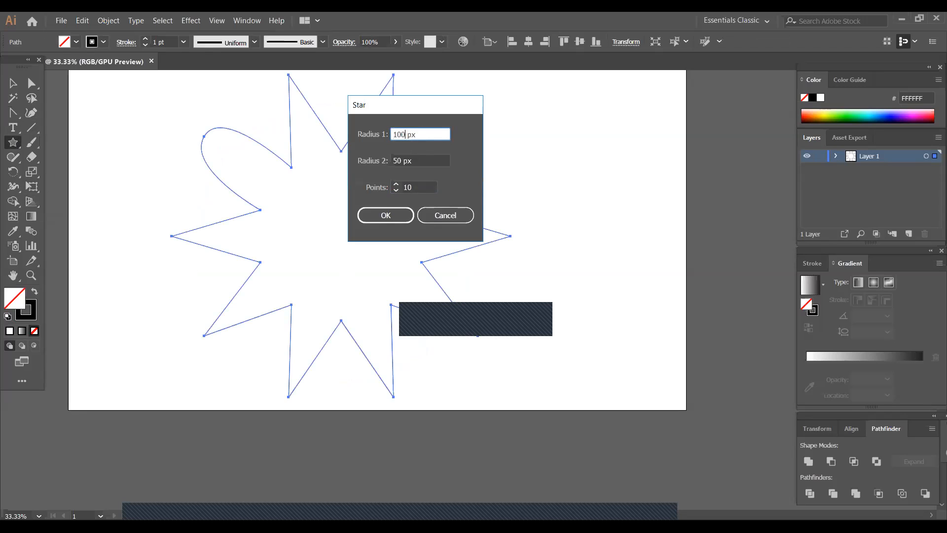
{"action": "left_click", "coordinate": [397, 214]}
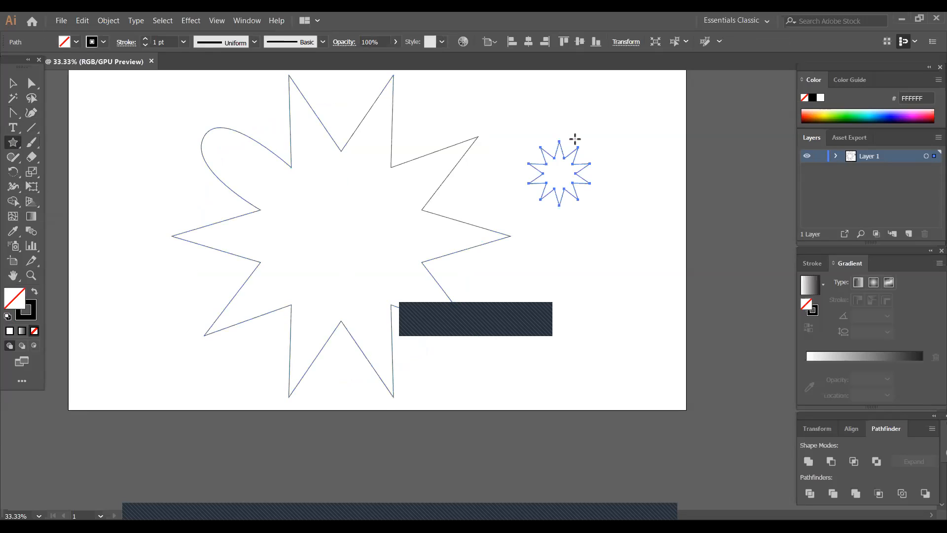
{"action": "left_click", "coordinate": [13, 82]}
{"action": "left_click_drag", "start_coordinate": [554, 196], "coordinate": [665, 155]}
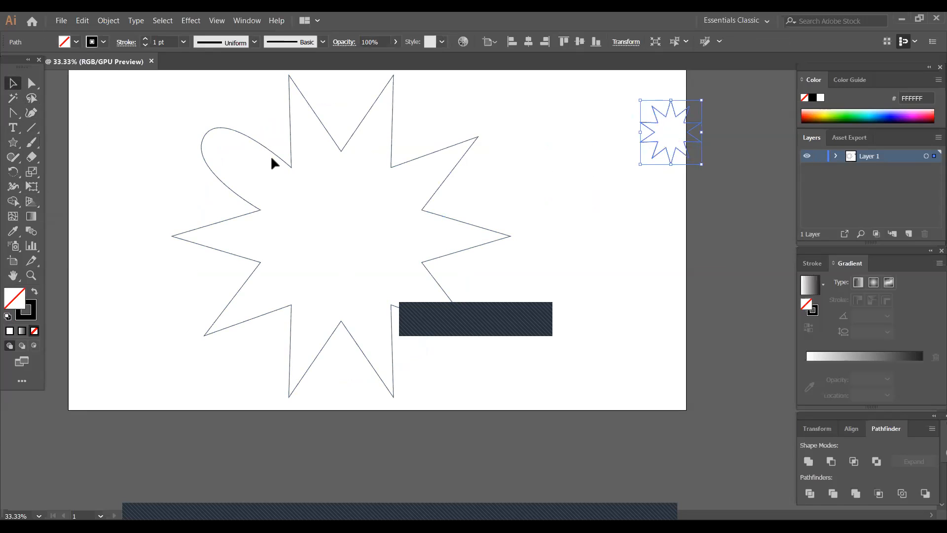
- Round the remaining outer tips of the large star into curved petals with the Anchor Point tool
{"action": "left_click", "coordinate": [283, 155]}
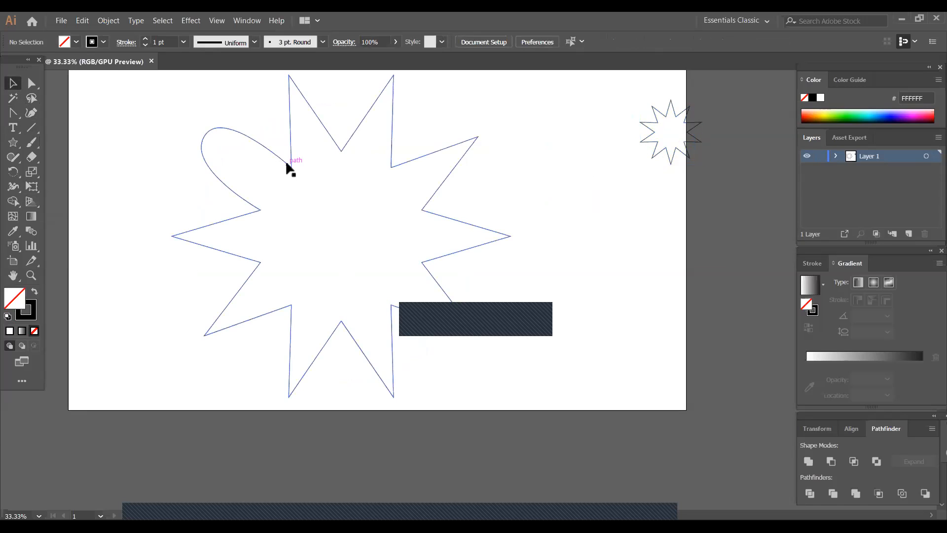
{"action": "left_click", "coordinate": [288, 165]}
{"action": "left_click", "coordinate": [13, 113]}
{"action": "left_click_drag", "start_coordinate": [289, 75], "coordinate": [331, 181]}
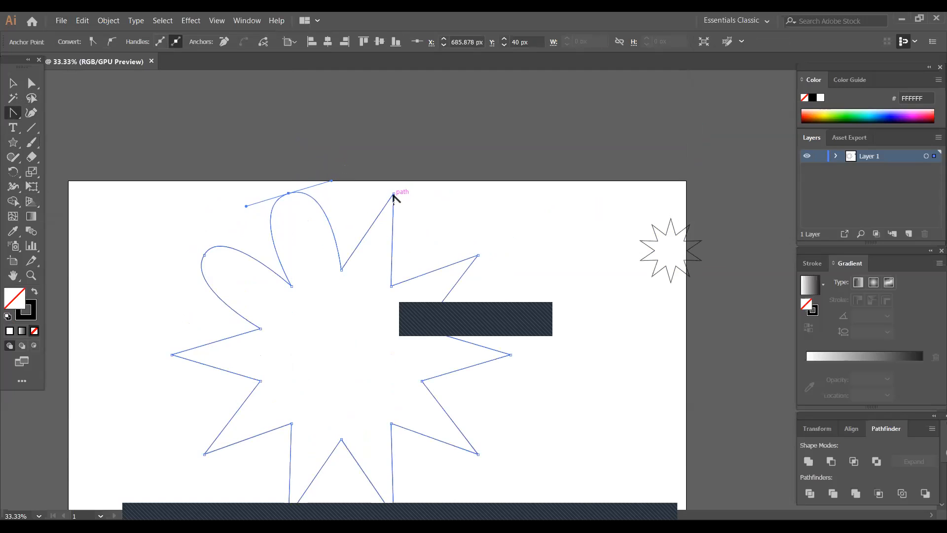
{"action": "left_click_drag", "start_coordinate": [393, 195], "coordinate": [435, 213]}
{"action": "left_click_drag", "start_coordinate": [477, 255], "coordinate": [505, 340]}
{"action": "scroll", "coordinate": [508, 289], "scroll_direction": "down", "scroll_amount": 3}
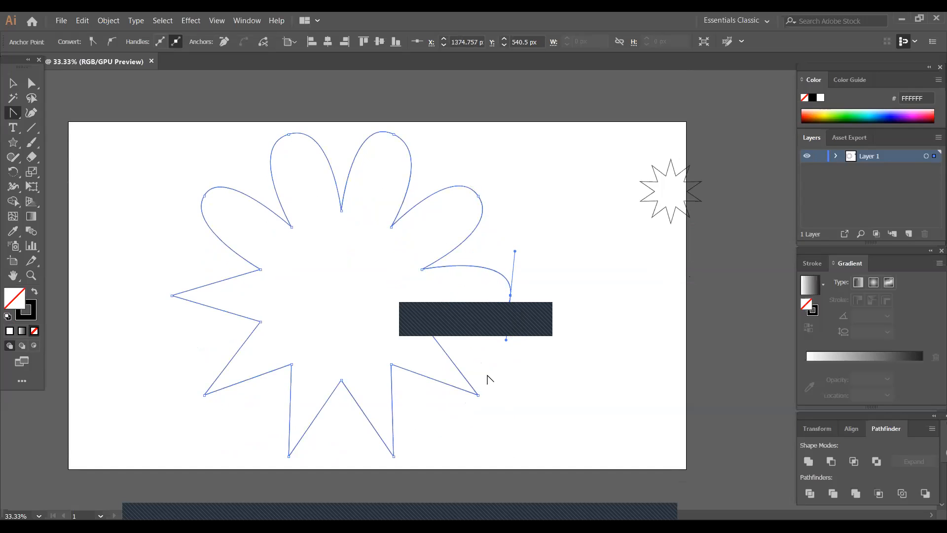
{"action": "left_click_drag", "start_coordinate": [478, 395], "coordinate": [450, 425]}
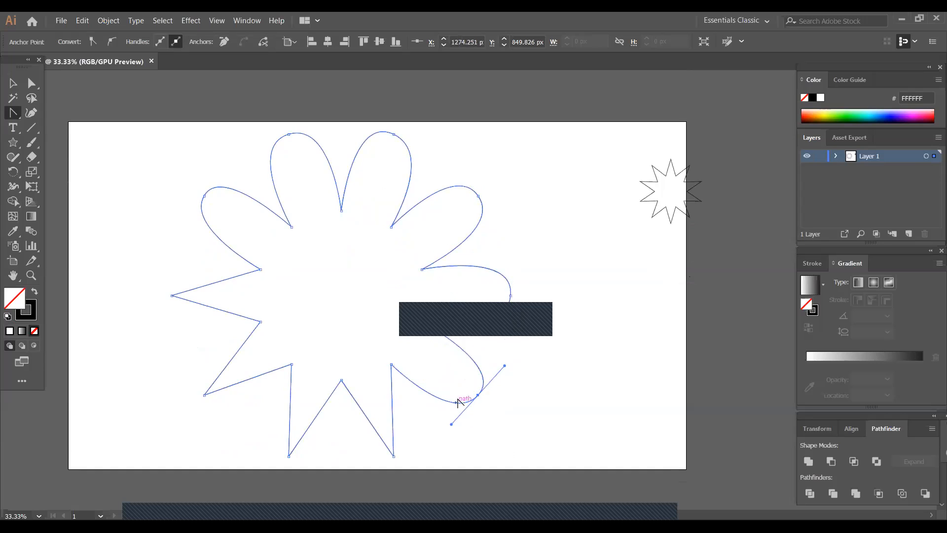
{"action": "scroll", "coordinate": [459, 400], "scroll_direction": "down", "scroll_amount": 3}
{"action": "left_click_drag", "start_coordinate": [393, 397], "coordinate": [347, 408]}
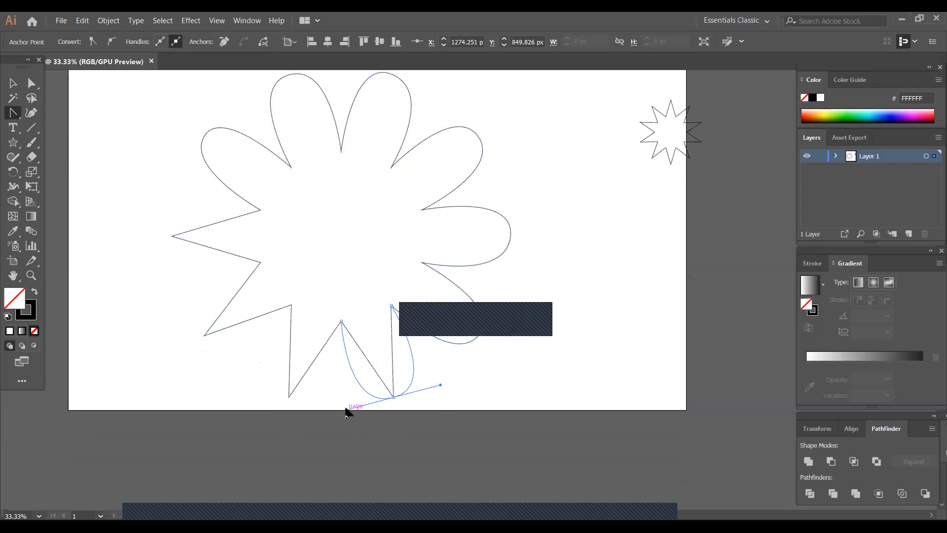
{"action": "left_click_drag", "start_coordinate": [289, 398], "coordinate": [245, 385]}
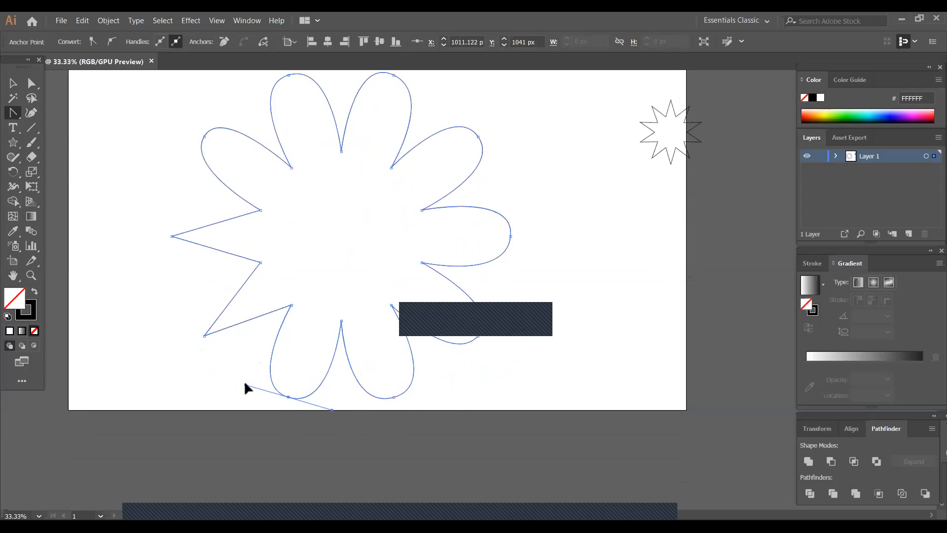
{"action": "left_click_drag", "start_coordinate": [205, 336], "coordinate": [172, 313]}
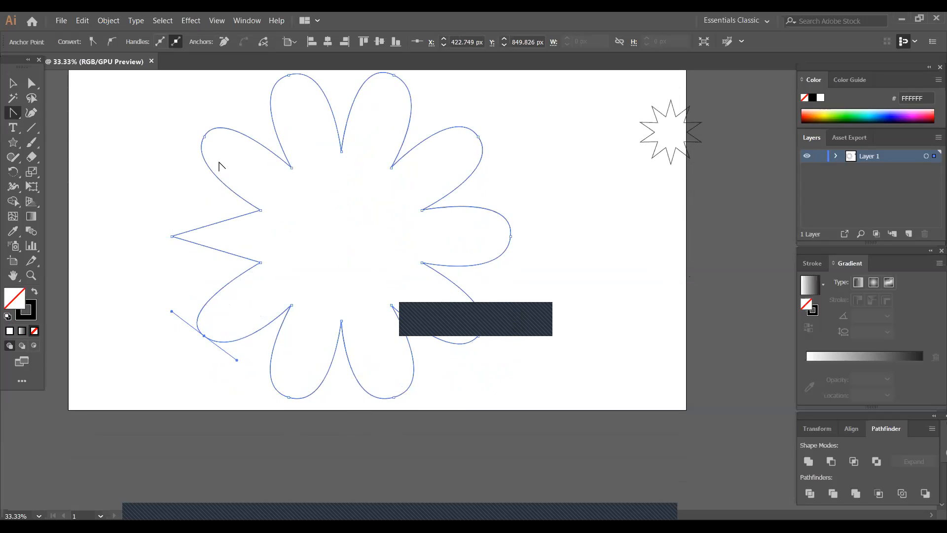
{"action": "left_click", "coordinate": [172, 235]}
{"action": "left_click_drag", "start_coordinate": [172, 235], "coordinate": [175, 200]}
- Curve the flower's inner corners into smooth valleys and scale the flower down to about half size around its centre
{"action": "left_click_drag", "start_coordinate": [258, 209], "coordinate": [248, 235]}
{"action": "left_click", "coordinate": [424, 210]}
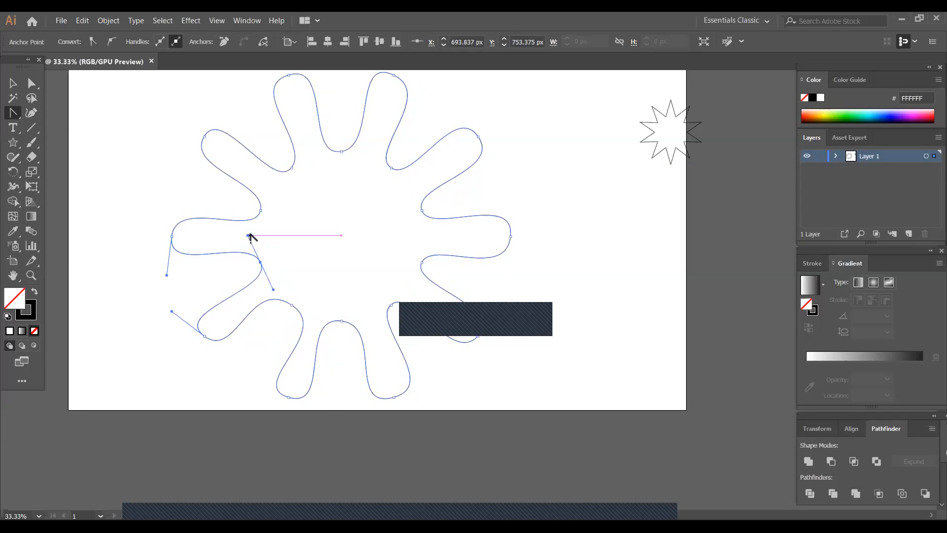
{"action": "left_click", "coordinate": [13, 83]}
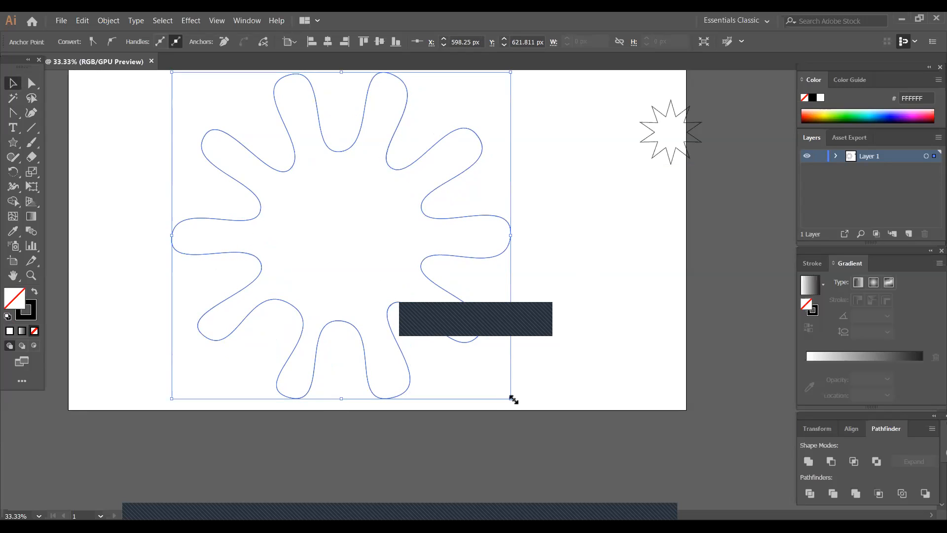
{"action": "left_click_drag", "start_coordinate": [513, 400], "coordinate": [429, 321]}
{"action": "left_click", "coordinate": [302, 203]}
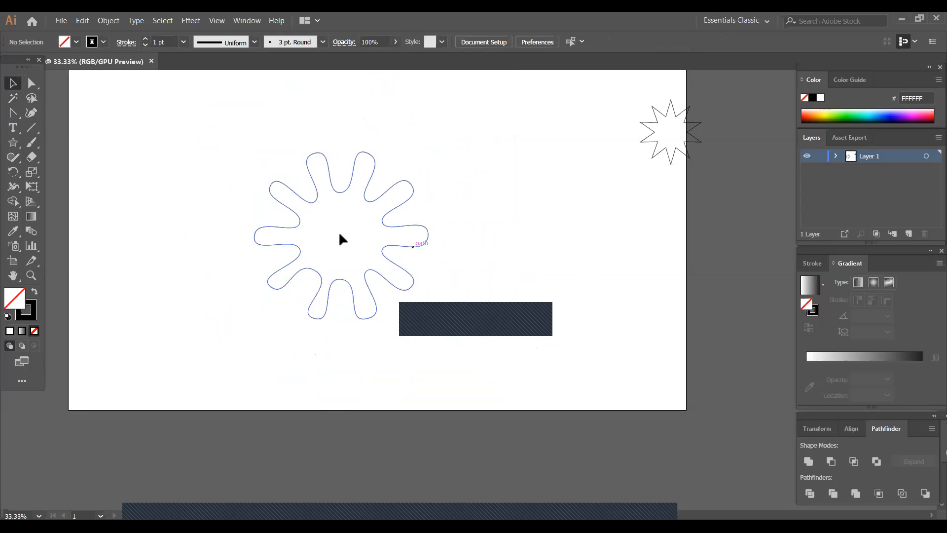
{"action": "left_click", "coordinate": [331, 188]}
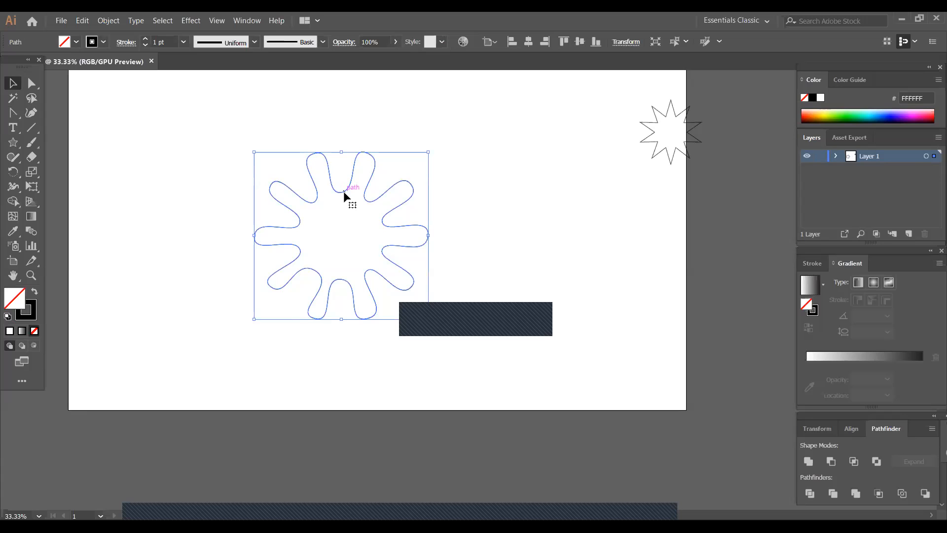
- Duplicate the rounded flower and shrink the copy to about a quarter size, placed beside the lower half of the original
{"action": "left_click_drag", "start_coordinate": [345, 194], "coordinate": [163, 218]}
{"action": "left_click_drag", "start_coordinate": [245, 347], "coordinate": [214, 301]}
{"action": "left_click", "coordinate": [258, 296]}
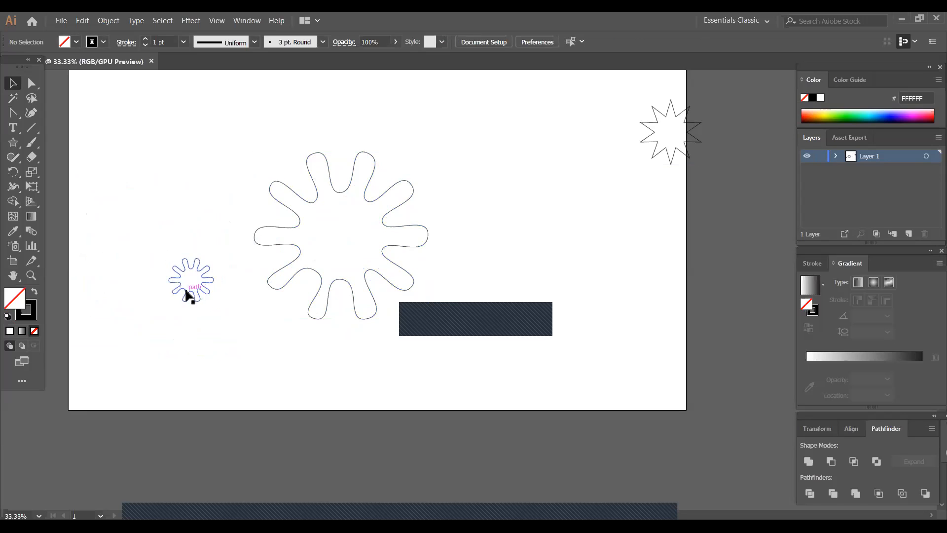
- Set the small flower's stroke colour to red
{"action": "left_click", "coordinate": [189, 296]}
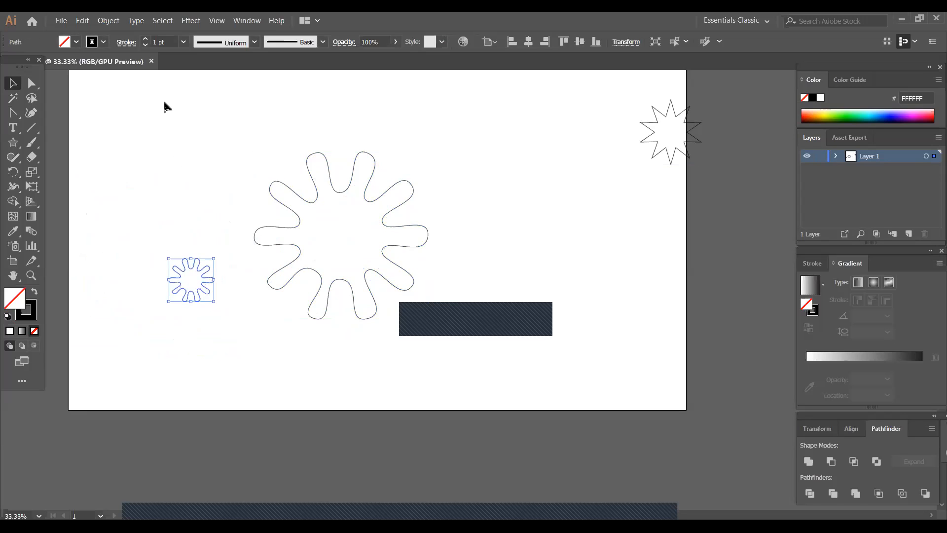
{"action": "left_click", "coordinate": [104, 42]}
{"action": "left_click", "coordinate": [43, 63]}
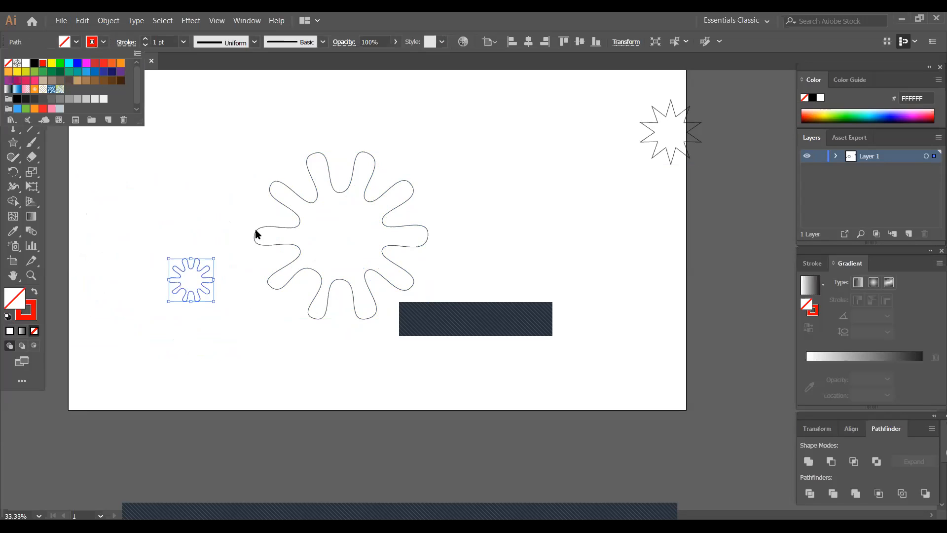
{"action": "left_click", "coordinate": [216, 198]}
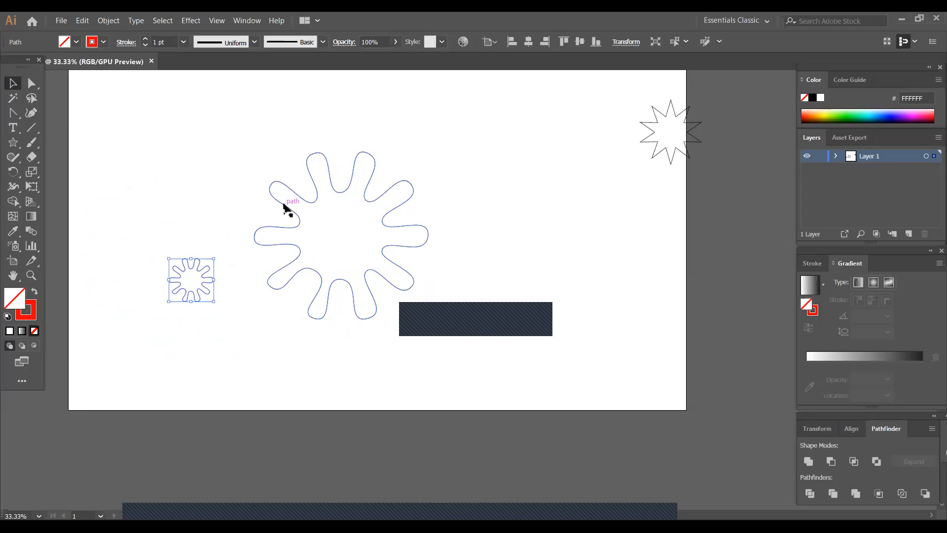
- Set the large flower's stroke colour to cyan and deselect it
{"action": "left_click", "coordinate": [286, 204]}
{"action": "left_click", "coordinate": [104, 42]}
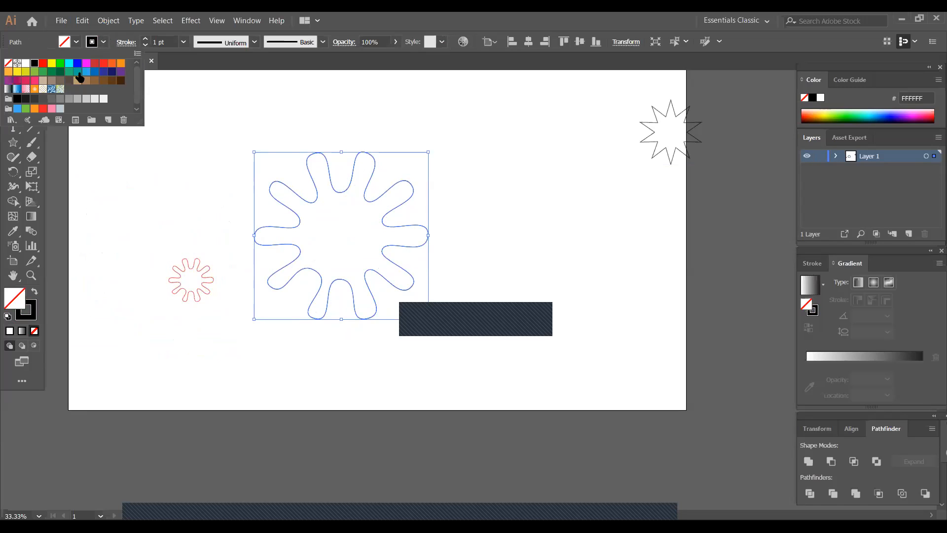
{"action": "left_click", "coordinate": [70, 65]}
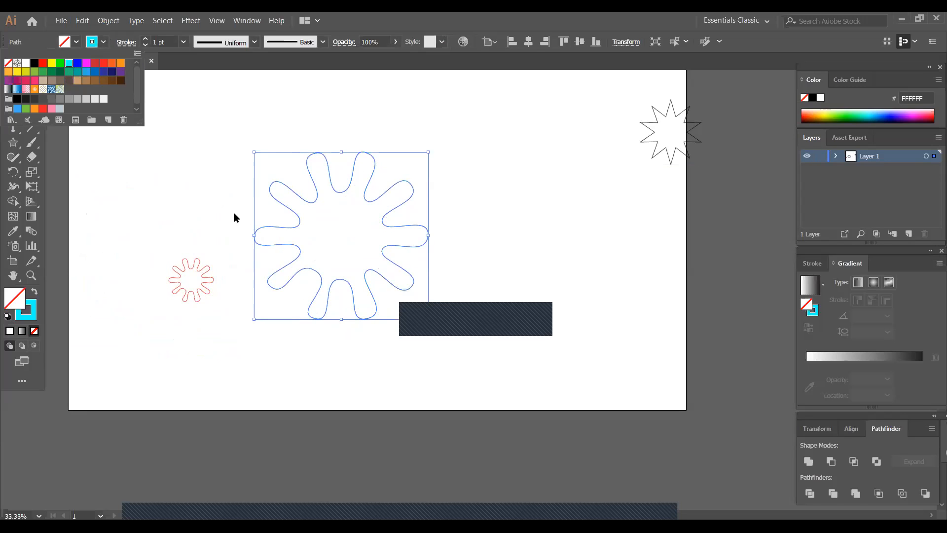
{"action": "left_click", "coordinate": [233, 212]}
{"action": "left_click", "coordinate": [204, 199]}
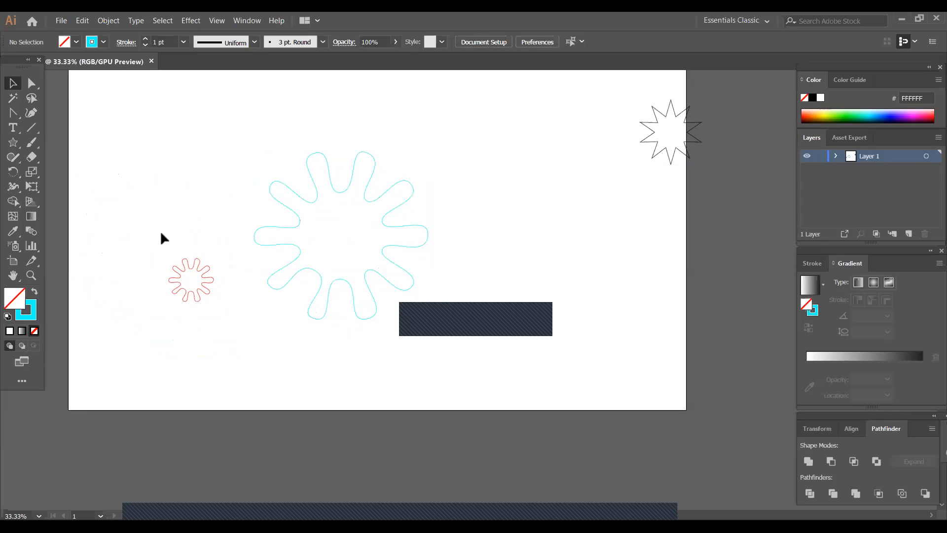
- Reduce the small red flower's stroke weight to 0.75 pt
{"action": "left_click", "coordinate": [184, 266]}
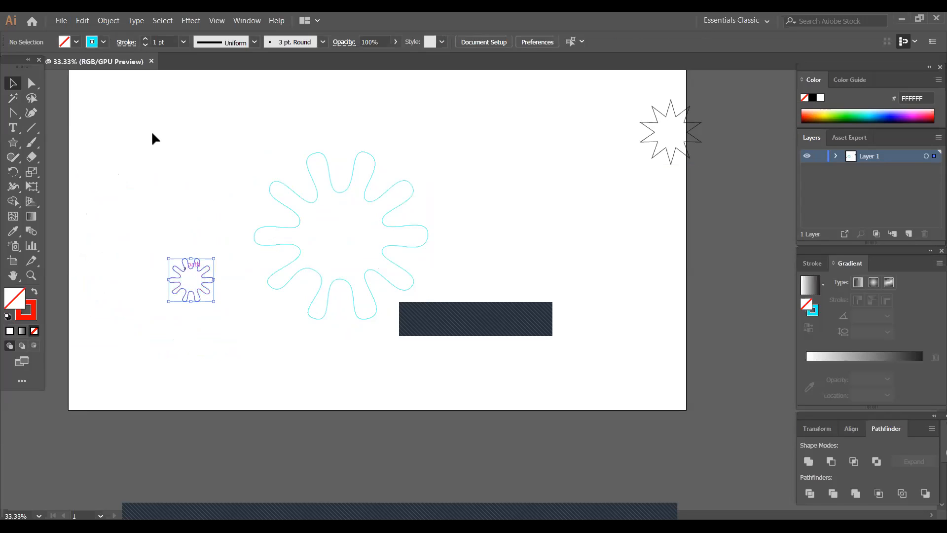
{"action": "left_click", "coordinate": [146, 46]}
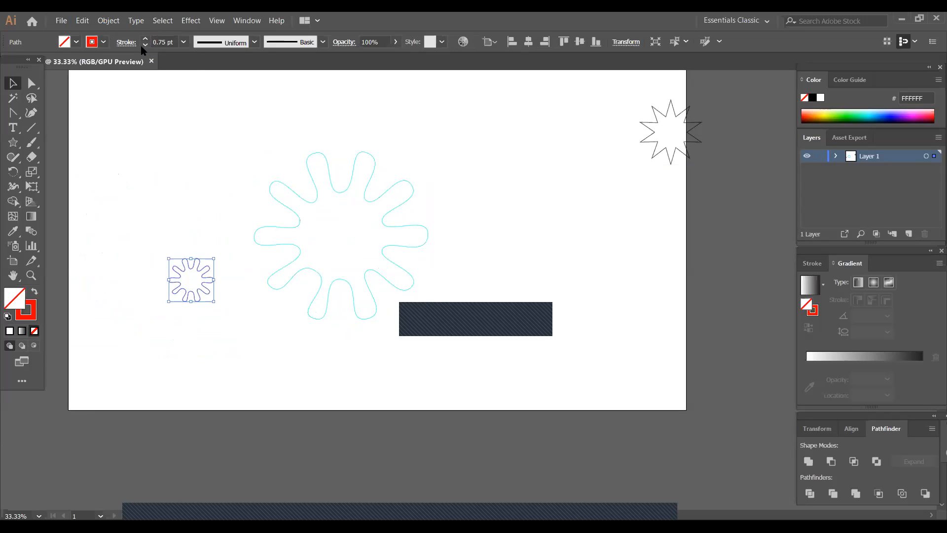
{"action": "left_click", "coordinate": [169, 123]}
- Select both flowers and set the blend options to Specified Steps with 400 steps
{"action": "left_click_drag", "start_coordinate": [94, 124], "coordinate": [491, 316]}
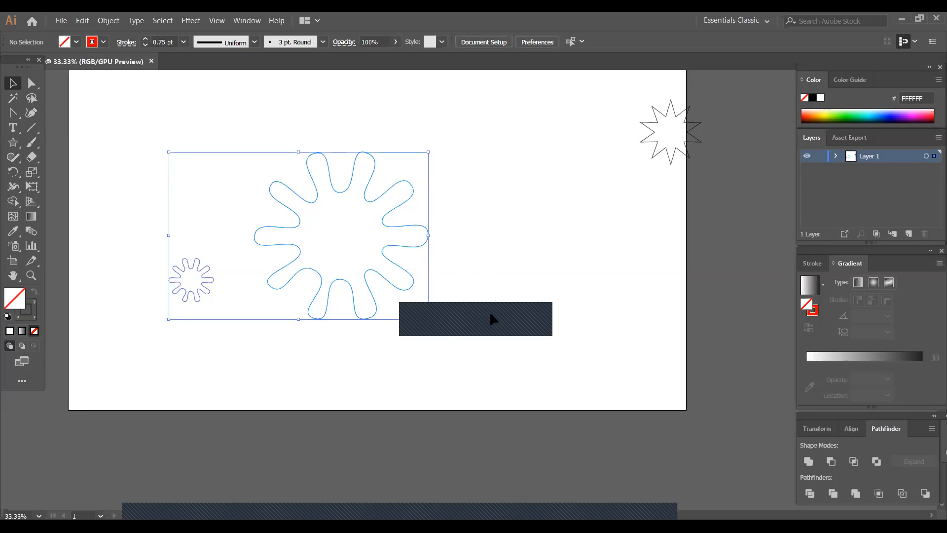
{"action": "left_click", "coordinate": [107, 22]}
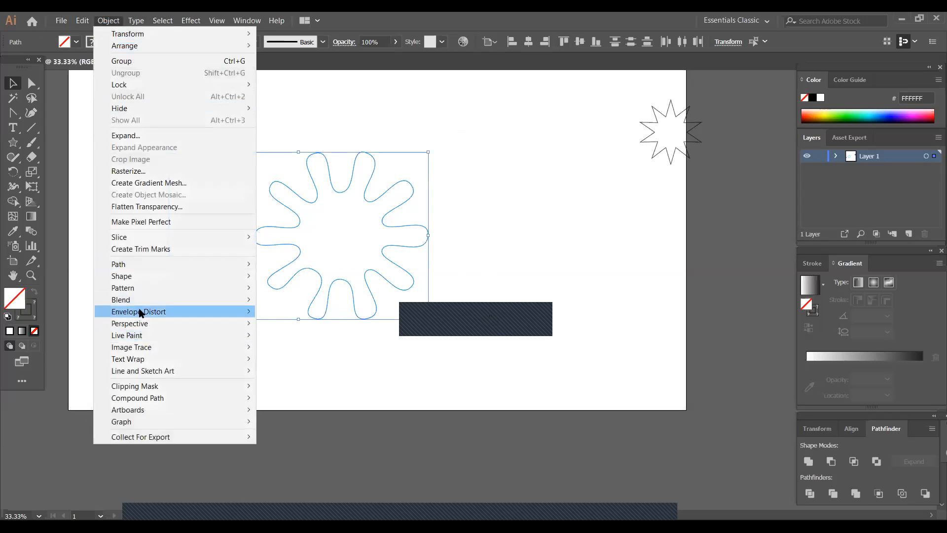
{"action": "mouse_move", "coordinate": [153, 299]}
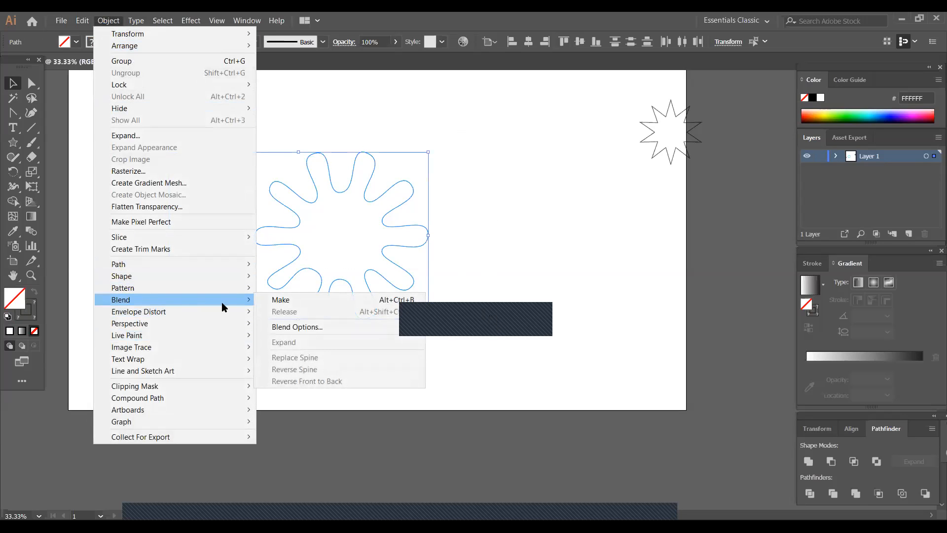
{"action": "left_click", "coordinate": [290, 327]}
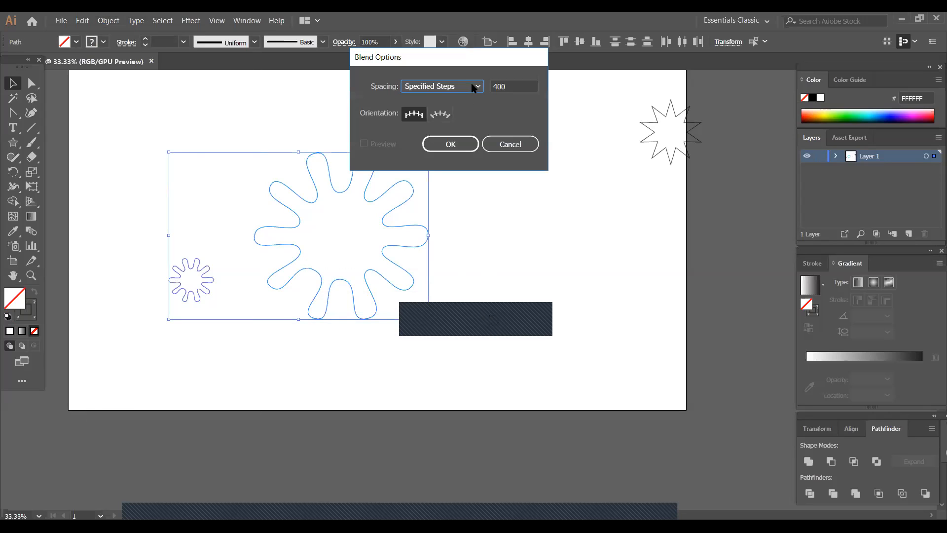
{"action": "left_click", "coordinate": [478, 88]}
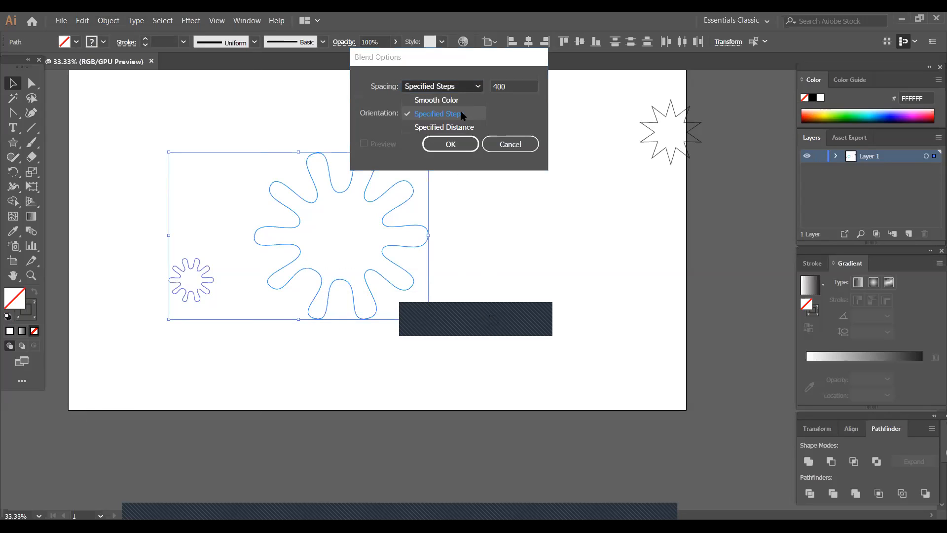
{"action": "left_click", "coordinate": [511, 94]}
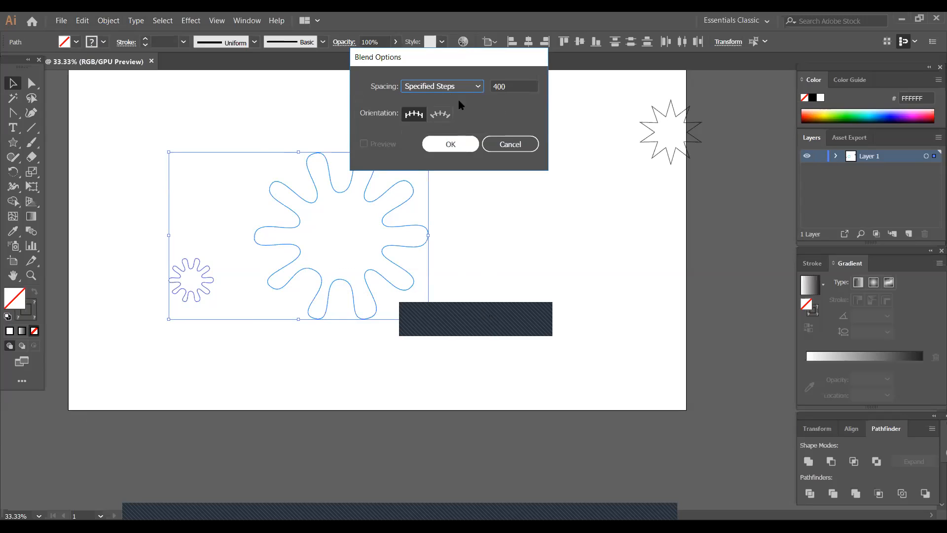
{"action": "left_click", "coordinate": [478, 86]}
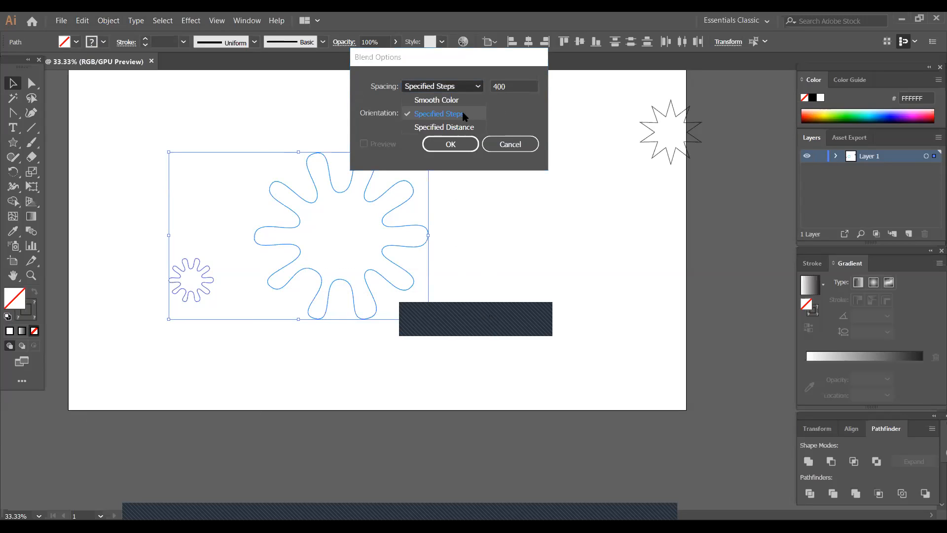
{"action": "left_click", "coordinate": [463, 115]}
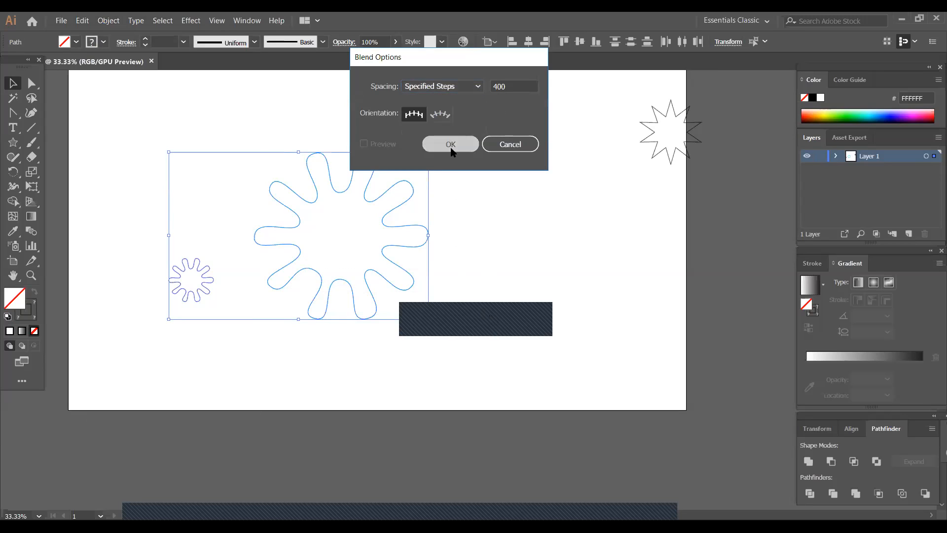
{"action": "left_click", "coordinate": [451, 146]}
- Blend the small red flower with the large cyan flower
{"action": "left_click", "coordinate": [106, 17]}
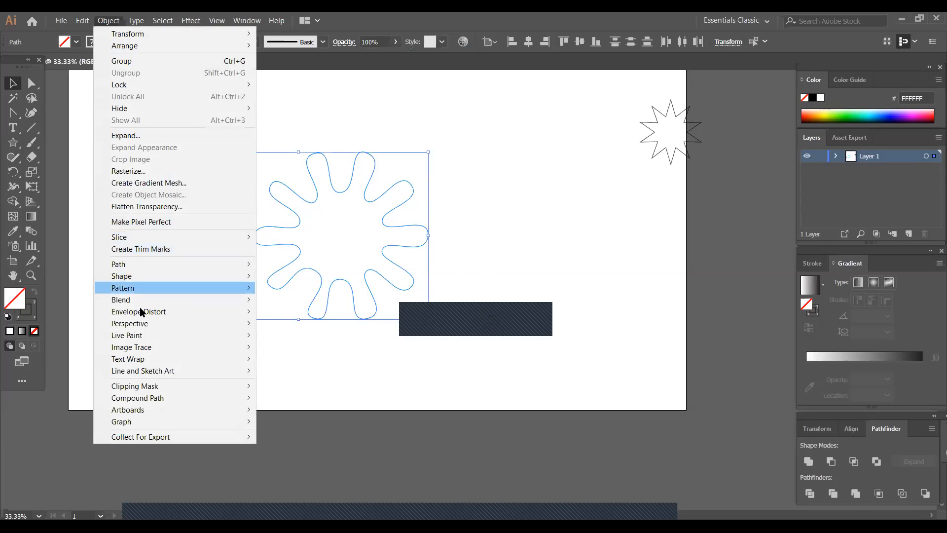
{"action": "mouse_move", "coordinate": [158, 300]}
{"action": "left_click", "coordinate": [310, 301]}
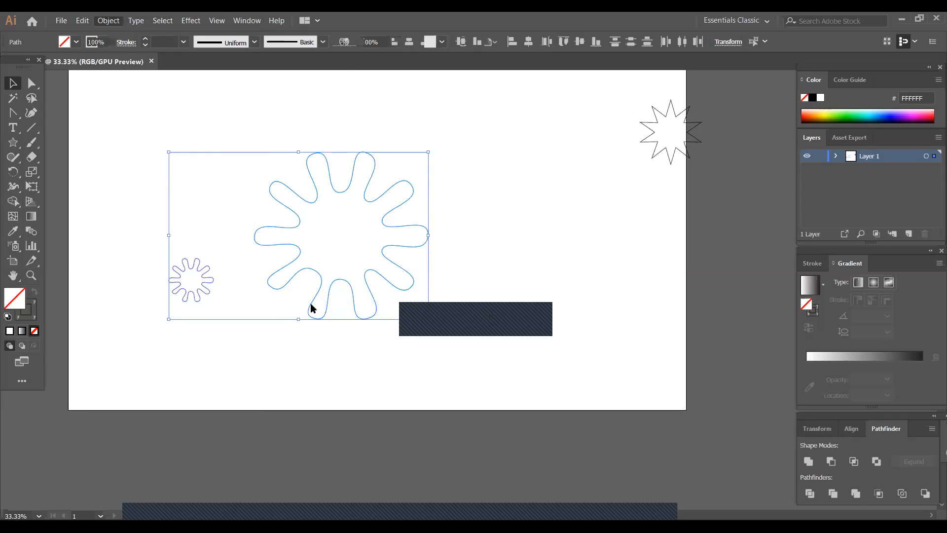
{"action": "left_click", "coordinate": [196, 350]}
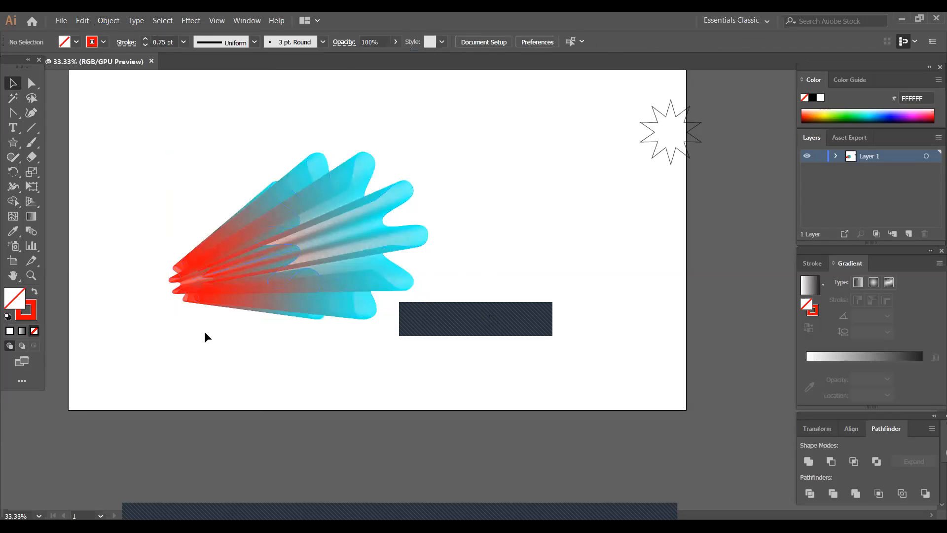
- Bend the blend's spine upward into an arch with the Anchor Point tool
{"action": "left_click", "coordinate": [258, 264]}
{"action": "left_click", "coordinate": [13, 113]}
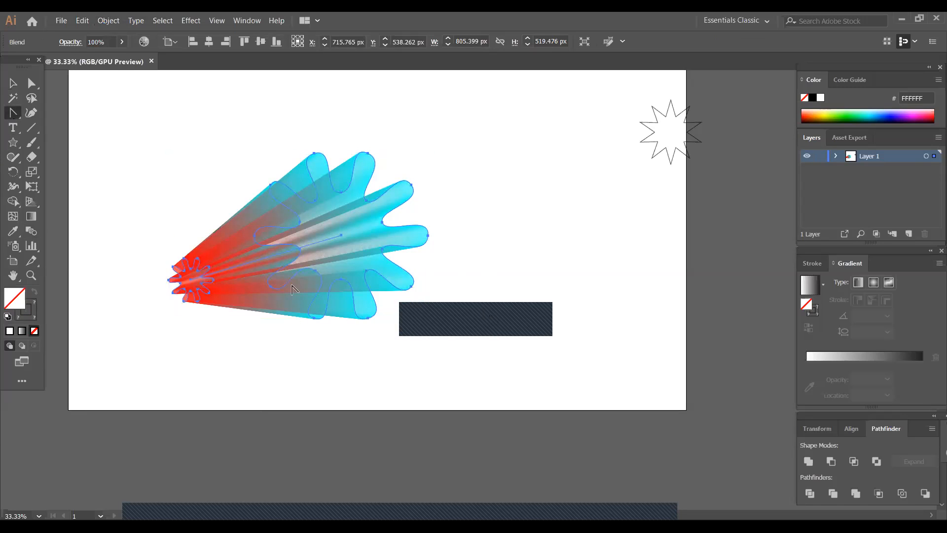
{"action": "left_click_drag", "start_coordinate": [268, 260], "coordinate": [262, 190]}
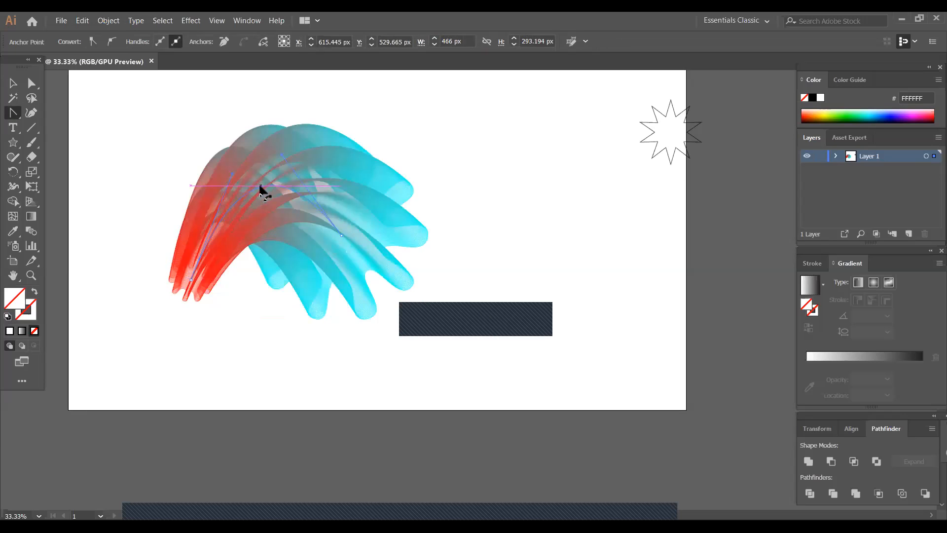
{"action": "left_click", "coordinate": [12, 83]}
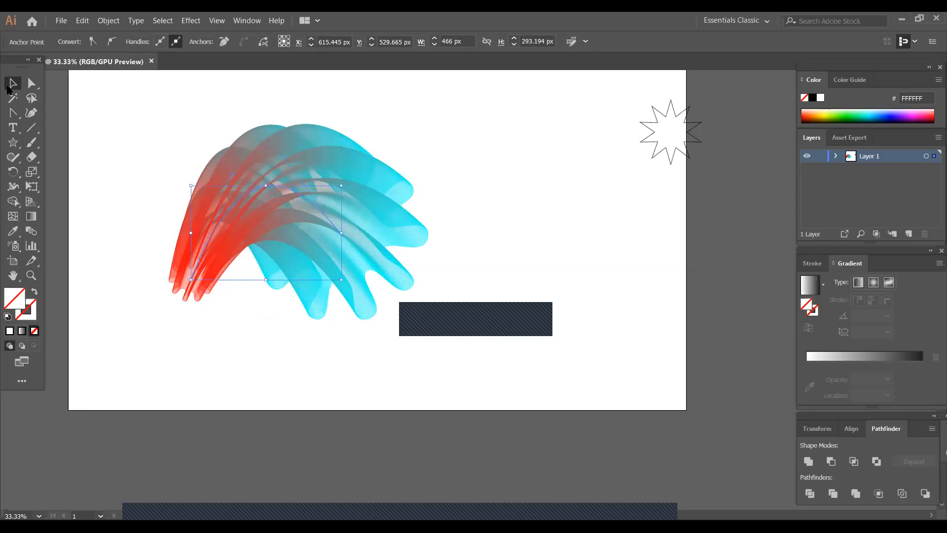
{"action": "left_click", "coordinate": [554, 317]}
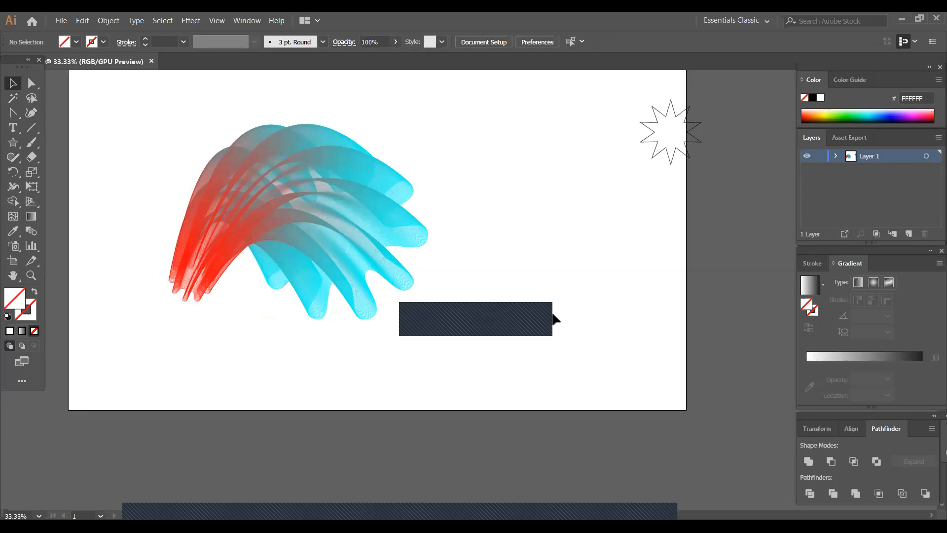
- Bend the blend's spine downward into a bowl-shaped curve with the Anchor Point tool
{"action": "left_click", "coordinate": [279, 197]}
{"action": "left_click", "coordinate": [13, 112]}
{"action": "left_click_drag", "start_coordinate": [251, 190], "coordinate": [294, 326]}
{"action": "left_click", "coordinate": [13, 83]}
{"action": "left_click", "coordinate": [212, 257]}
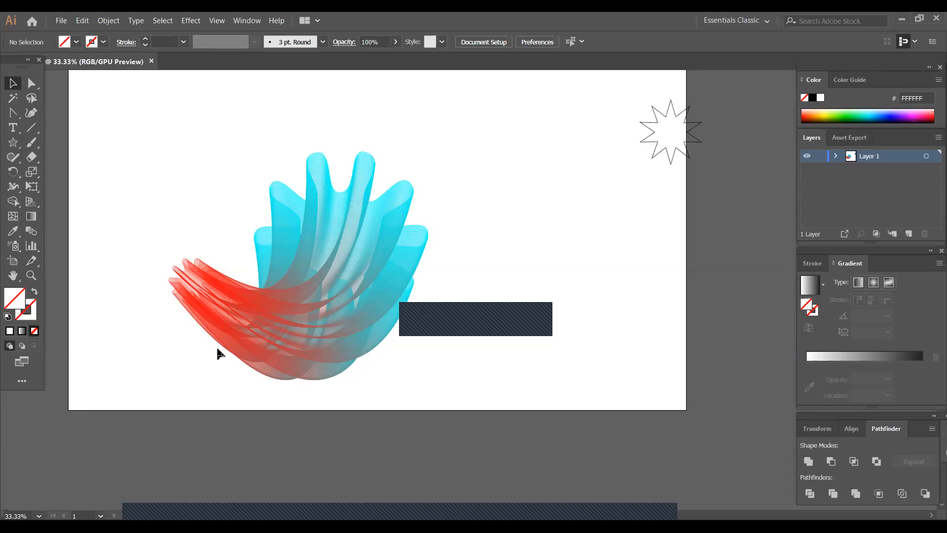
- Move the blend so it overlaps the artboard's right edge, and delete the small 10-point star above it
{"action": "left_click", "coordinate": [330, 326]}
{"action": "left_click_drag", "start_coordinate": [331, 326], "coordinate": [669, 331]}
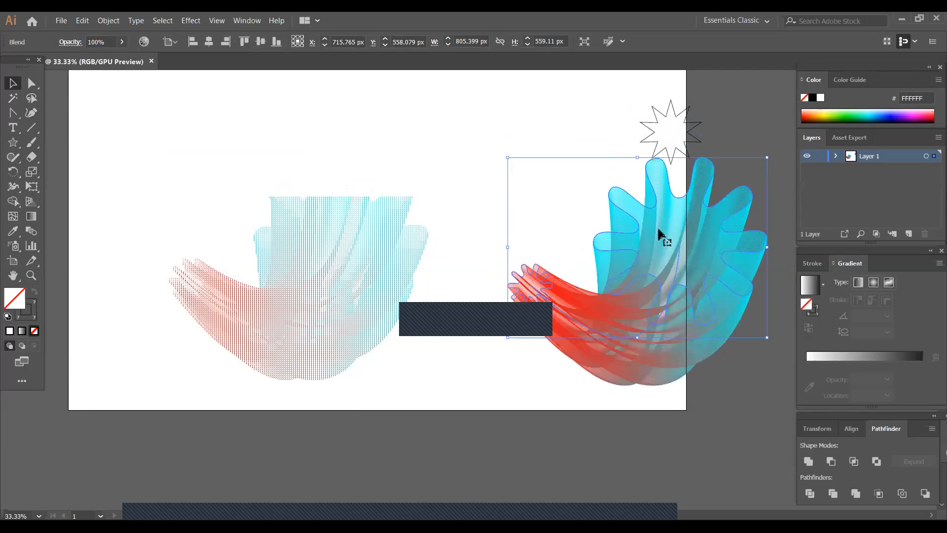
{"action": "left_click", "coordinate": [674, 121]}
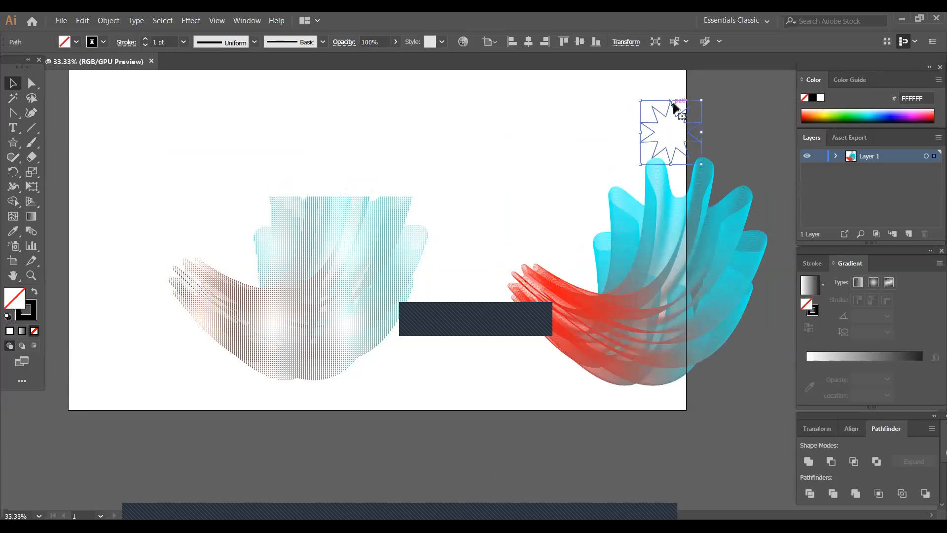
{"action": "key", "text": "Delete"}
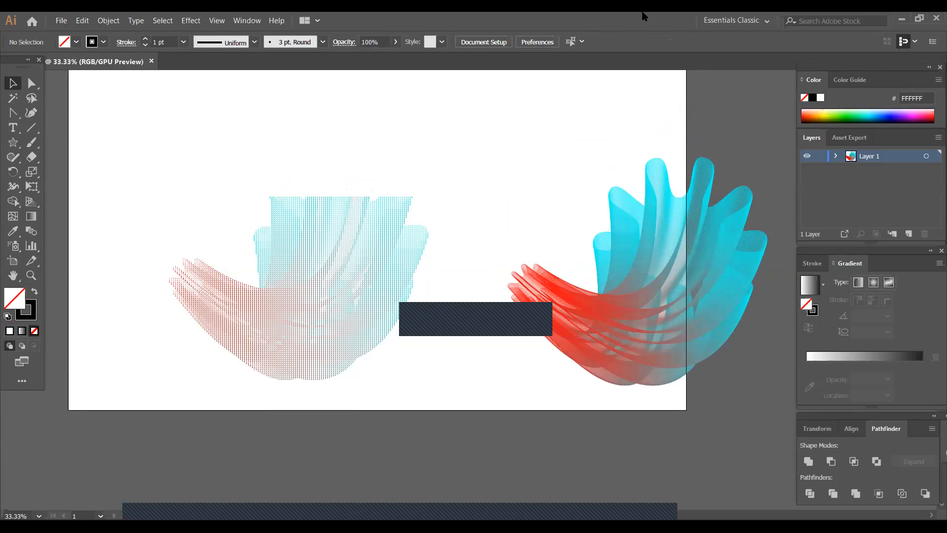
- Add the text "EXPOSE" in 60 pt Myriad Pro near the artboard's upper-left area
{"action": "scroll", "coordinate": [302, 263], "scroll_direction": "up", "scroll_amount": 1}
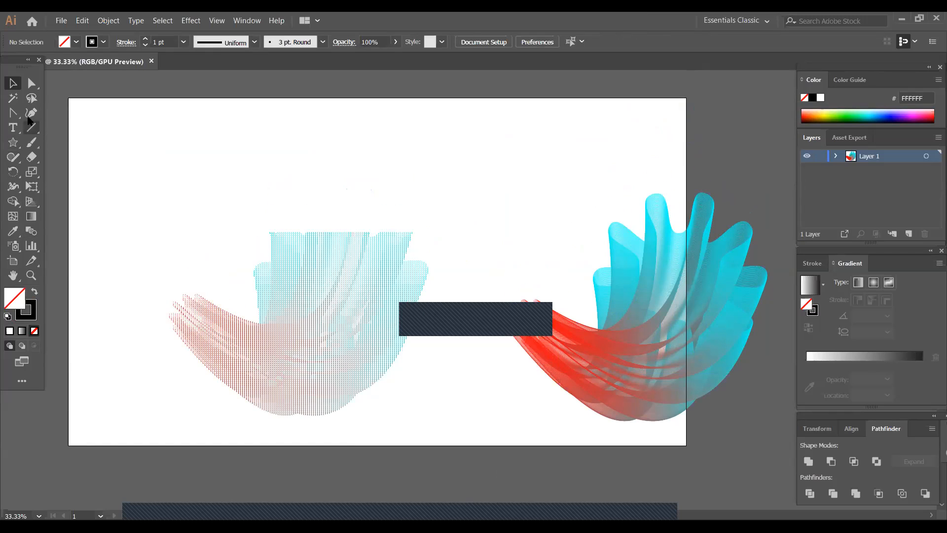
{"action": "left_click", "coordinate": [15, 129]}
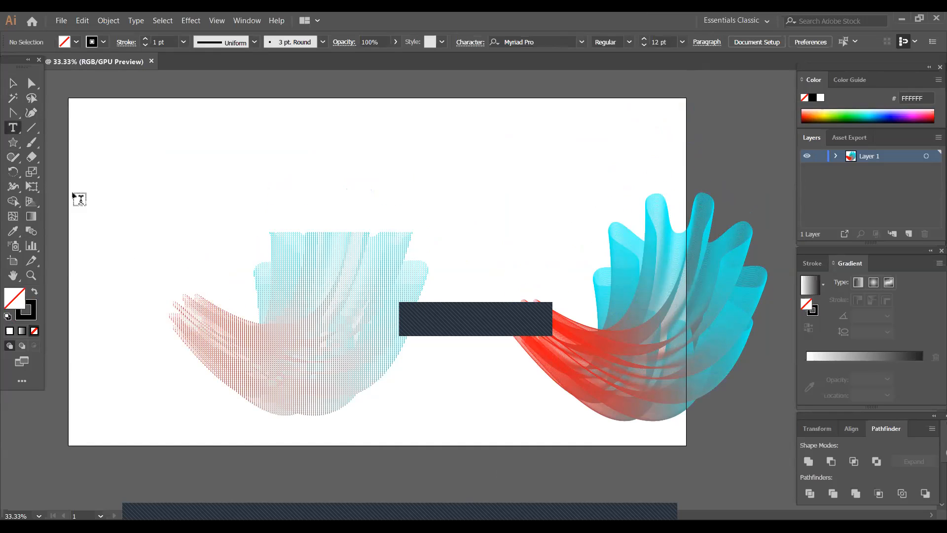
{"action": "left_click", "coordinate": [142, 193]}
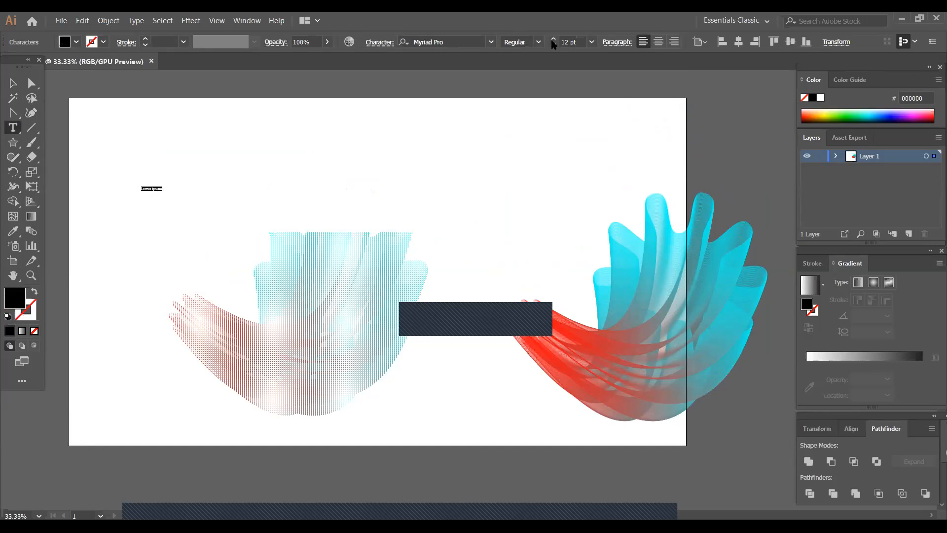
{"action": "left_click", "coordinate": [592, 42]}
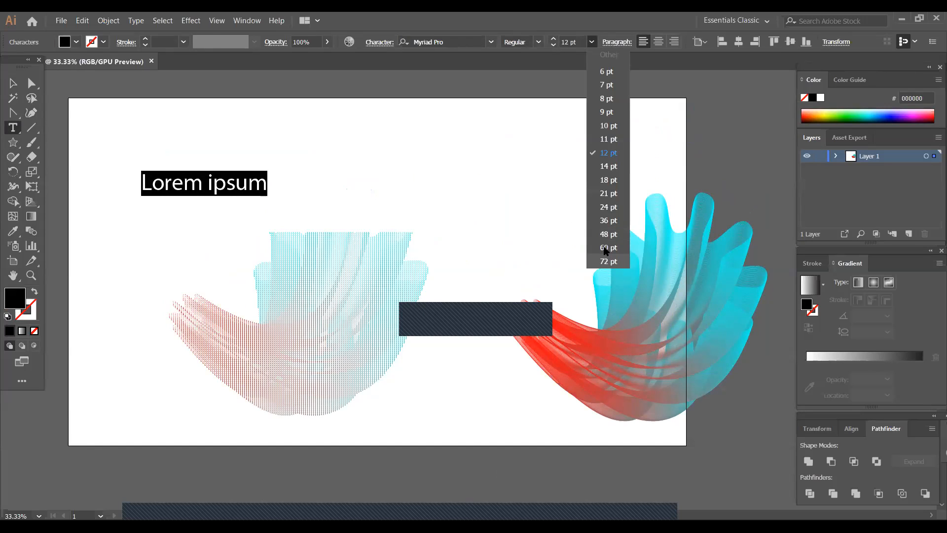
{"action": "left_click", "coordinate": [607, 261]}
{"action": "key", "text": "BackSpace"}
{"action": "type", "text": "EXPOSE"}
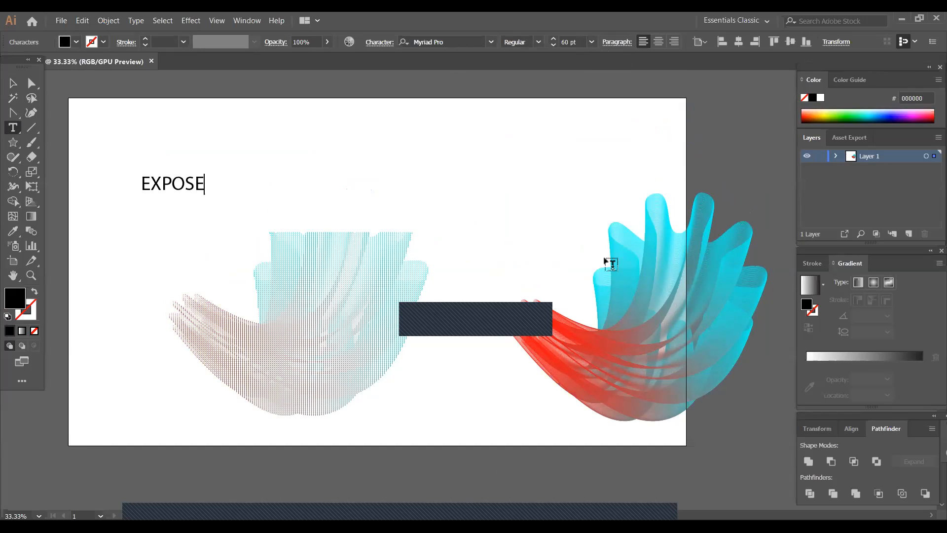
- Copy the EXPOSE text to the artboard's upper edge, then enlarge the original to about 299 pt and place it left of the blend
{"action": "left_click", "coordinate": [13, 84]}
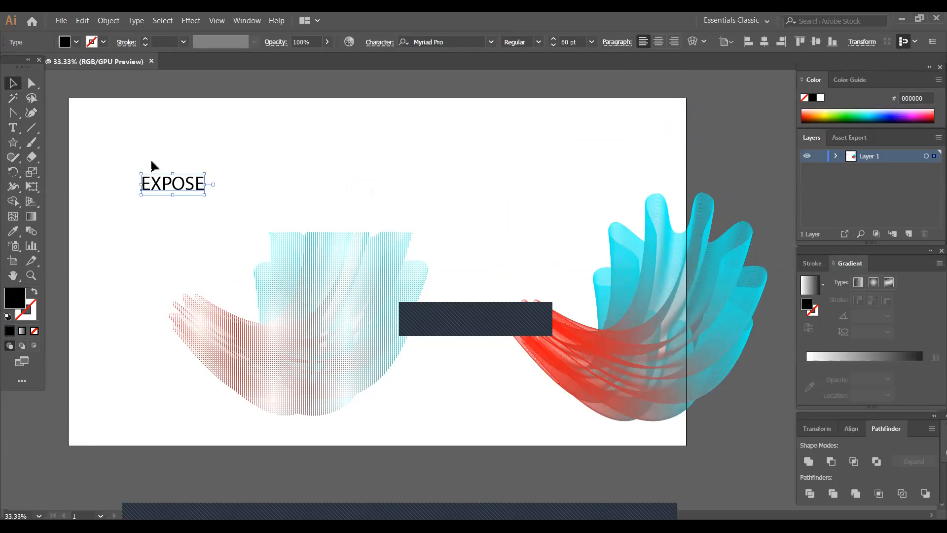
{"action": "left_click_drag", "start_coordinate": [173, 181], "coordinate": [482, 123]}
{"action": "left_click", "coordinate": [195, 189]}
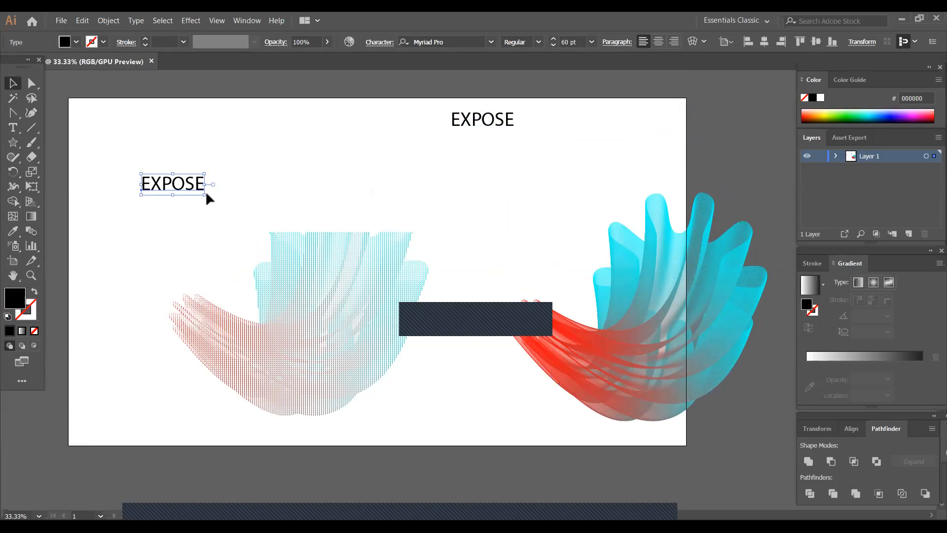
{"action": "left_click_drag", "start_coordinate": [205, 195], "coordinate": [322, 431]}
{"action": "left_click", "coordinate": [283, 236]}
{"action": "left_click_drag", "start_coordinate": [322, 432], "coordinate": [331, 324]}
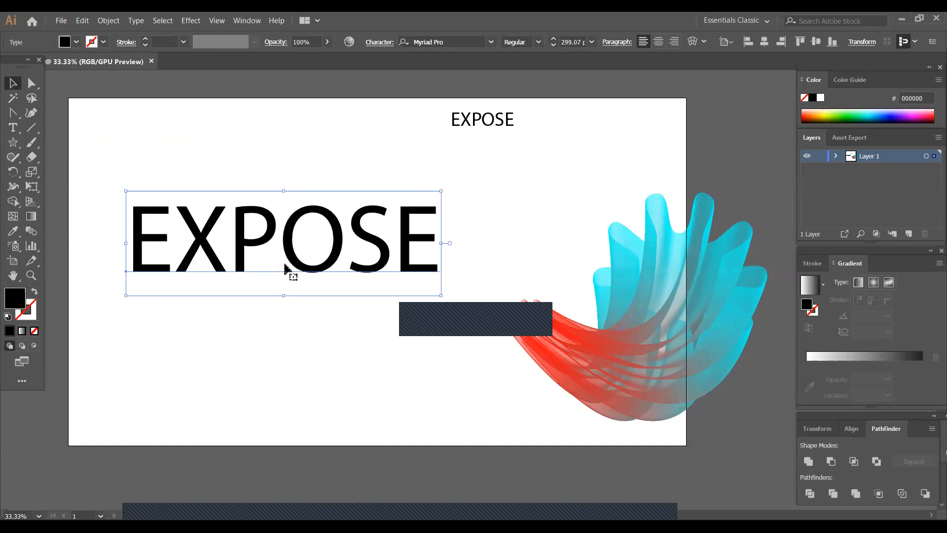
- Convert the large EXPOSE text to outlines and ungroup it into separate letters
{"action": "right_click", "coordinate": [309, 271]}
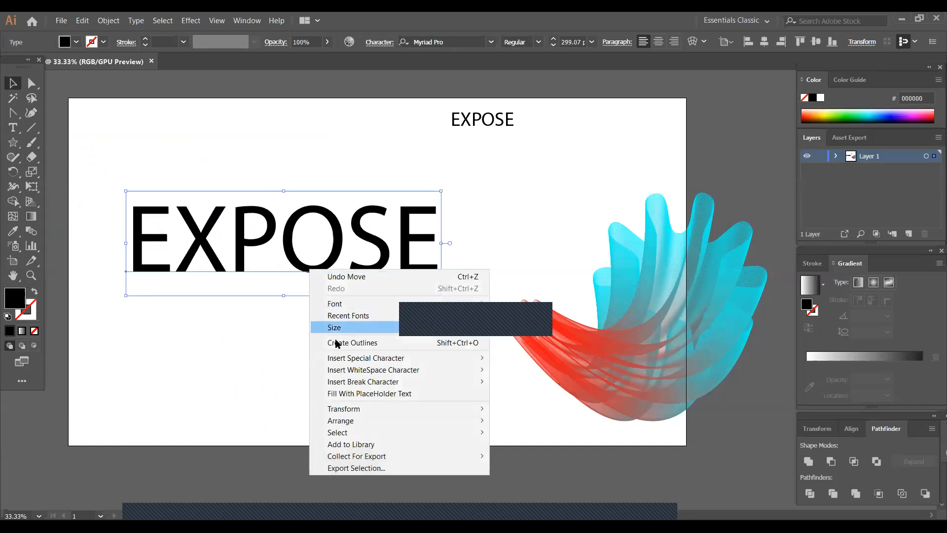
{"action": "left_click", "coordinate": [344, 348]}
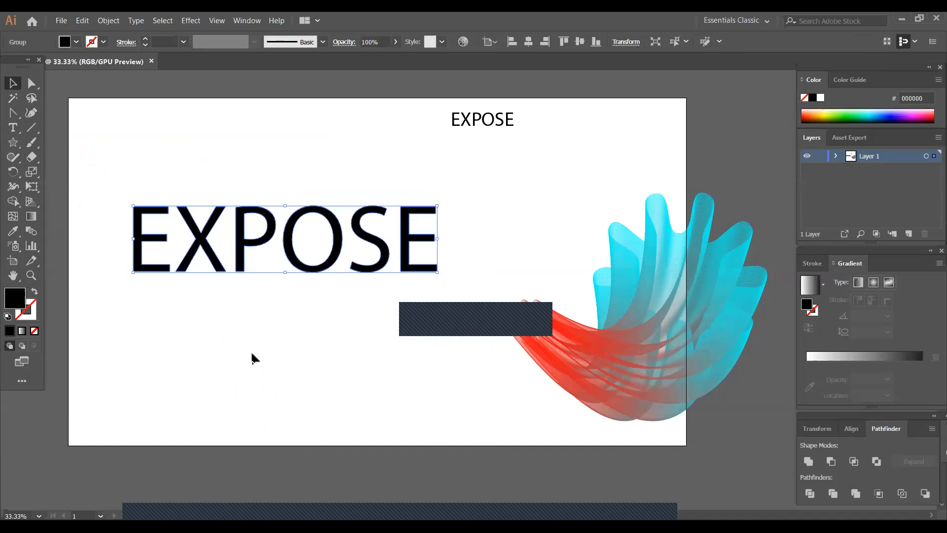
{"action": "left_click", "coordinate": [229, 272]}
{"action": "right_click", "coordinate": [240, 269]}
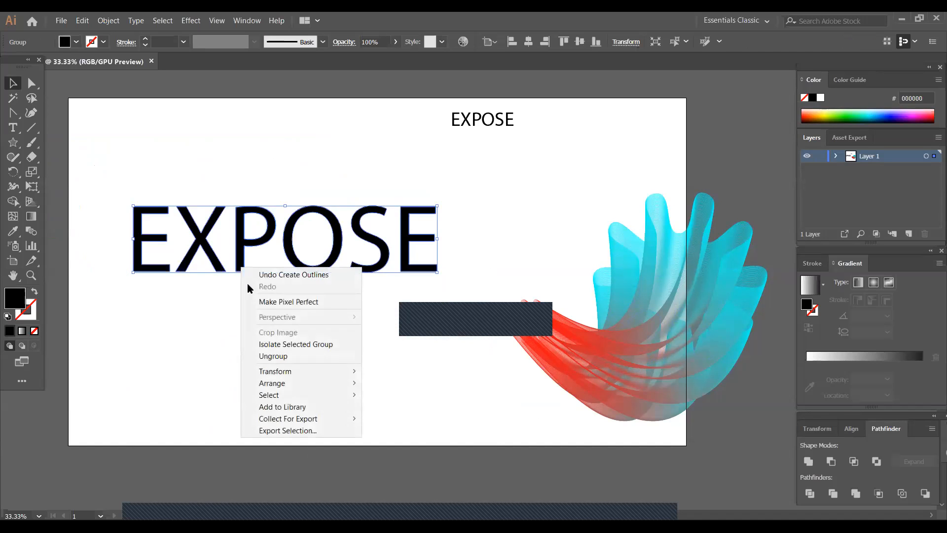
{"action": "left_click", "coordinate": [285, 357]}
{"action": "left_click", "coordinate": [284, 383]}
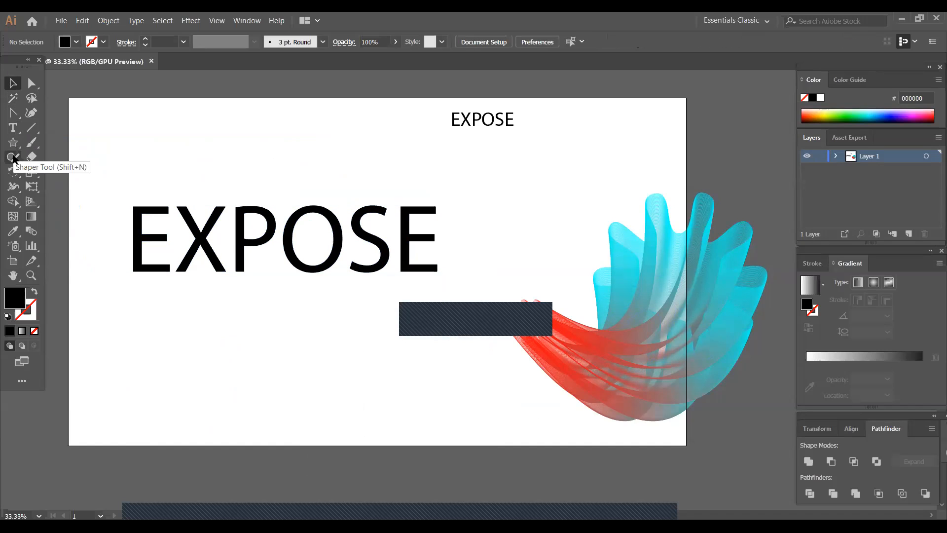
- Draw a narrow vertical rectangle over the X of the large EXPOSE and fill it with red FF0000
{"action": "left_click_drag", "start_coordinate": [13, 142], "coordinate": [54, 142]}
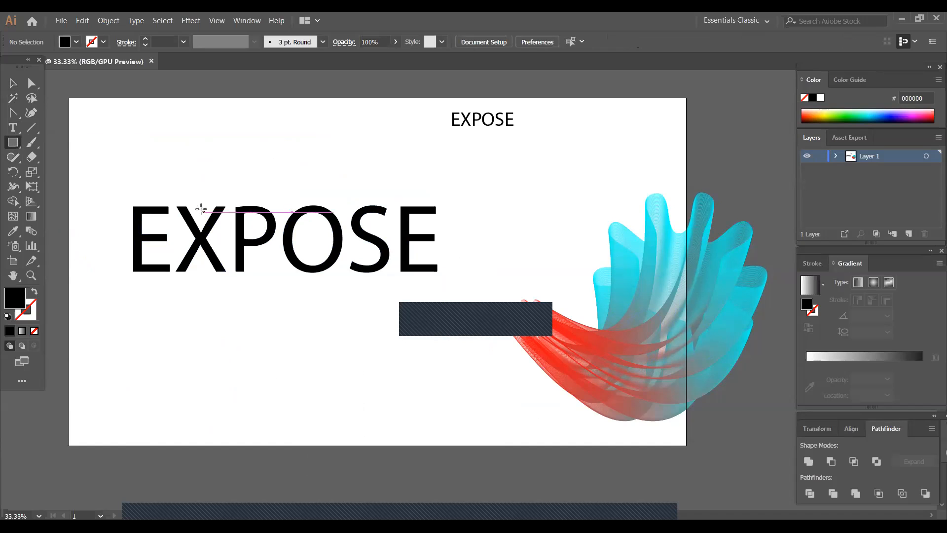
{"action": "left_click_drag", "start_coordinate": [178, 206], "coordinate": [185, 276]}
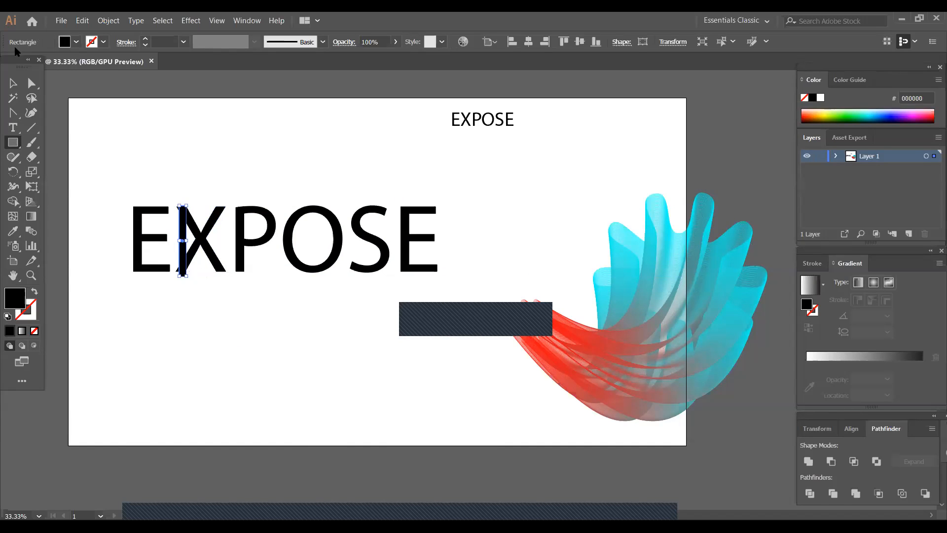
{"action": "left_click", "coordinate": [76, 42]}
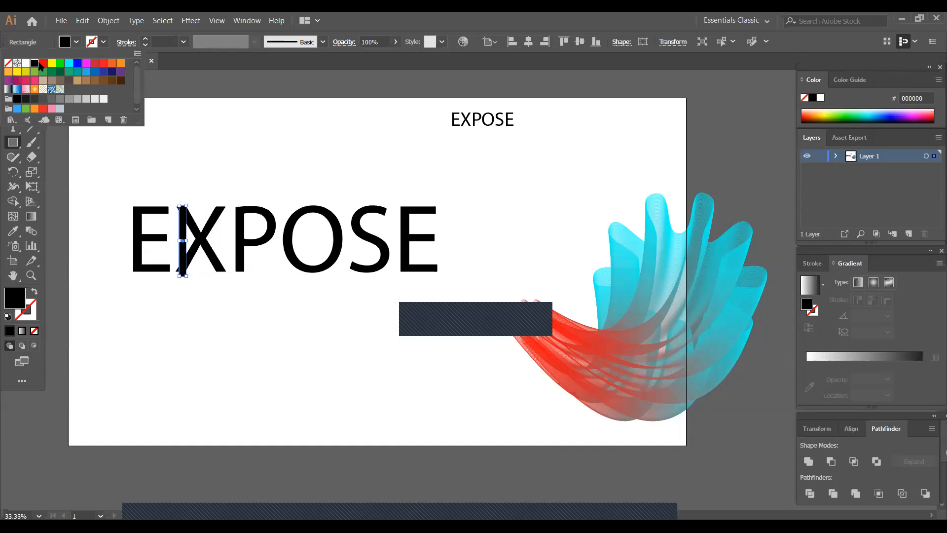
{"action": "left_click", "coordinate": [43, 63]}
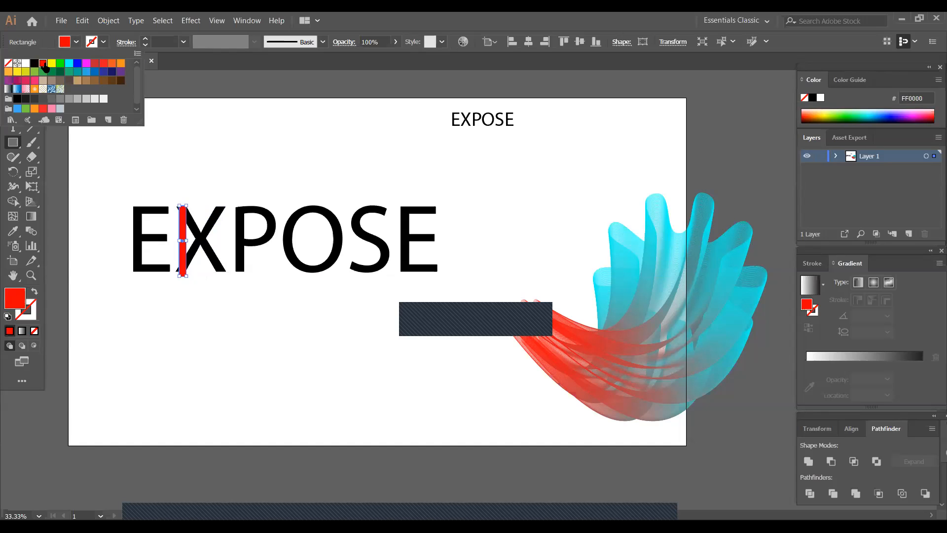
{"action": "left_click", "coordinate": [102, 166]}
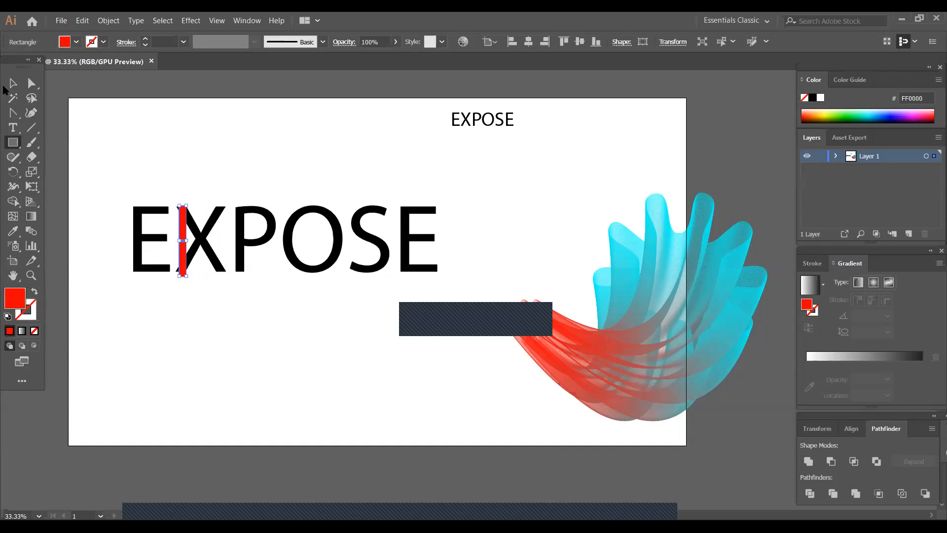
- Rotate the red rectangle to follow the X's diagonal stroke from its upper left to its lower right
{"action": "key", "text": "v"}
{"action": "mouse_move", "coordinate": [184, 278]}
{"action": "left_mouse_down"}
{"action": "mouse_move", "coordinate": [218, 280]}
{"action": "mouse_move", "coordinate": [214, 258]}
{"action": "mouse_move", "coordinate": [230, 261]}
{"action": "mouse_move", "coordinate": [225, 273]}
{"action": "left_mouse_up"}
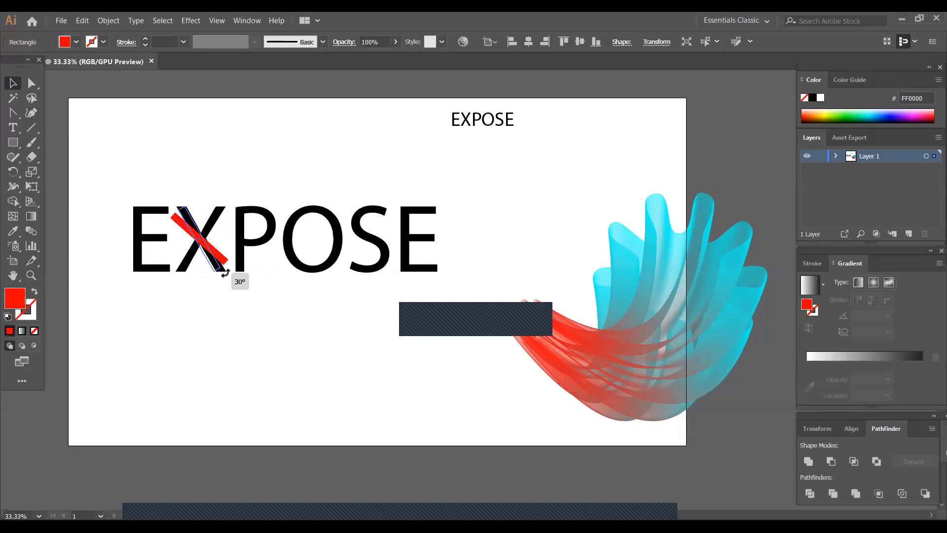
{"action": "left_click", "coordinate": [214, 230]}
{"action": "right_click", "coordinate": [186, 207]}
{"action": "left_click", "coordinate": [186, 297]}
{"action": "left_click_drag", "start_coordinate": [211, 263], "coordinate": [215, 261]}
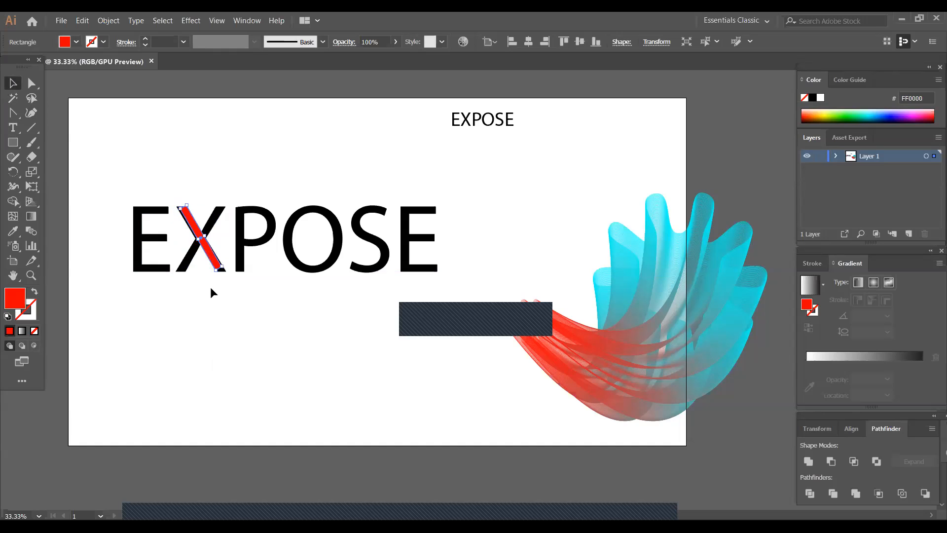
{"action": "left_click", "coordinate": [220, 279]}
{"action": "left_click", "coordinate": [218, 268]}
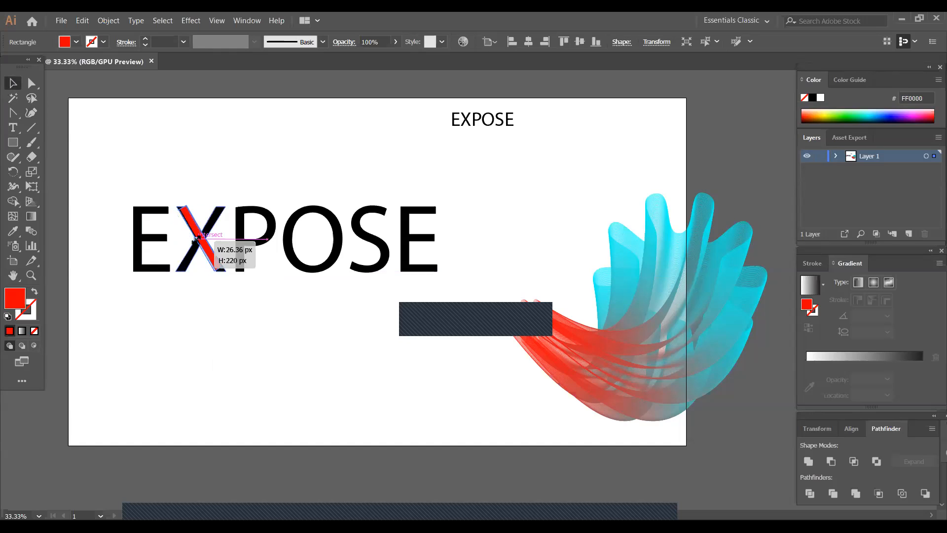
{"action": "left_click", "coordinate": [213, 278]}
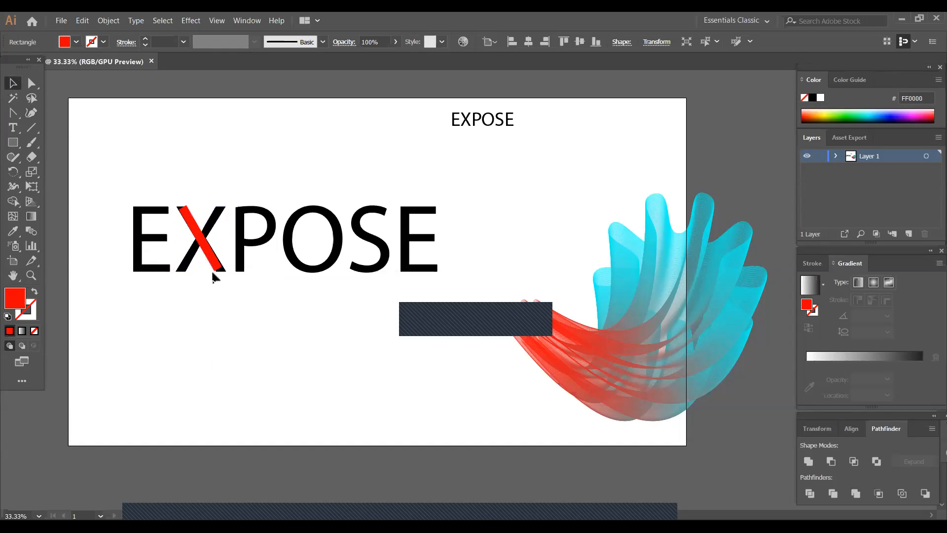
- Lengthen the tilted red bar and reposition it so it extends past both ends of the X's diagonal stroke
{"action": "left_click", "coordinate": [217, 269]}
{"action": "mouse_move", "coordinate": [222, 266]}
{"action": "left_mouse_down"}
{"action": "mouse_move", "coordinate": [227, 281]}
{"action": "mouse_move", "coordinate": [213, 262]}
{"action": "left_mouse_up"}
{"action": "left_click", "coordinate": [228, 294]}
{"action": "left_click", "coordinate": [207, 281]}
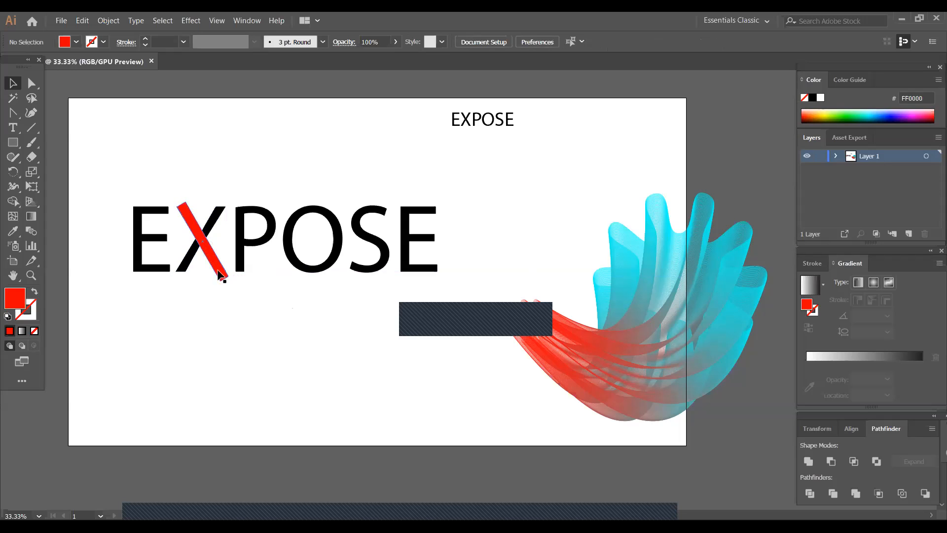
{"action": "left_click_drag", "start_coordinate": [217, 268], "coordinate": [216, 265]}
{"action": "left_click", "coordinate": [202, 286]}
{"action": "left_click", "coordinate": [213, 266]}
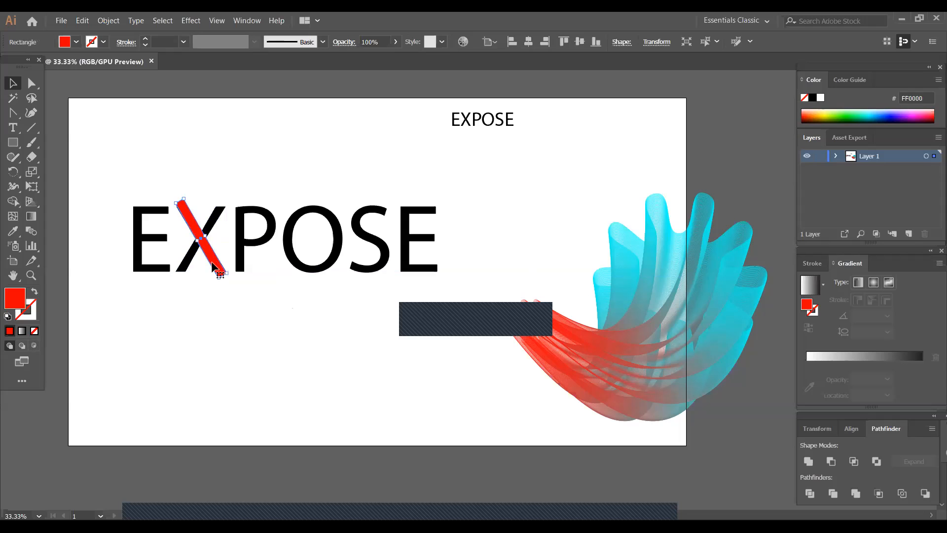
- Reflect a copy of the red bar across the vertical axis to cover the X's other diagonal stroke
{"action": "right_click", "coordinate": [213, 267]}
{"action": "mouse_move", "coordinate": [230, 421]}
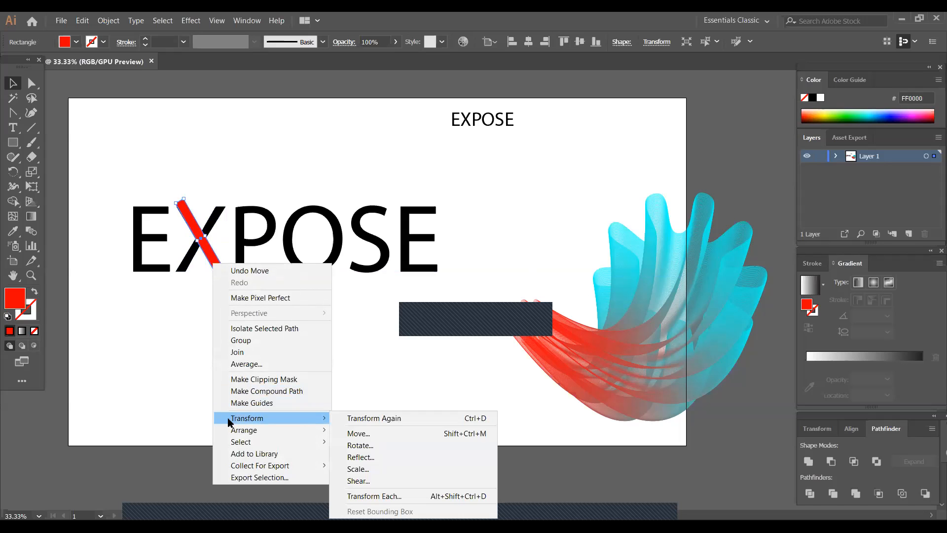
{"action": "left_click", "coordinate": [358, 460]}
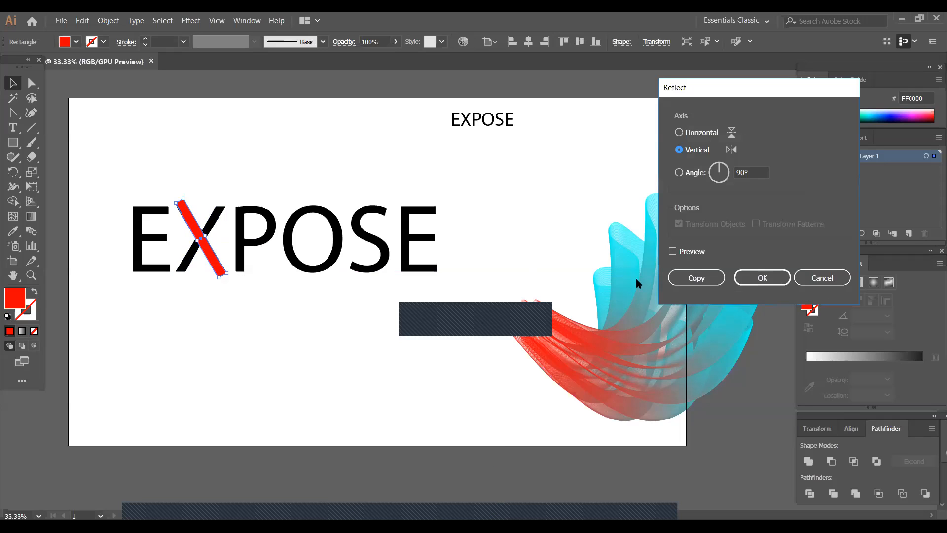
{"action": "left_click", "coordinate": [672, 252]}
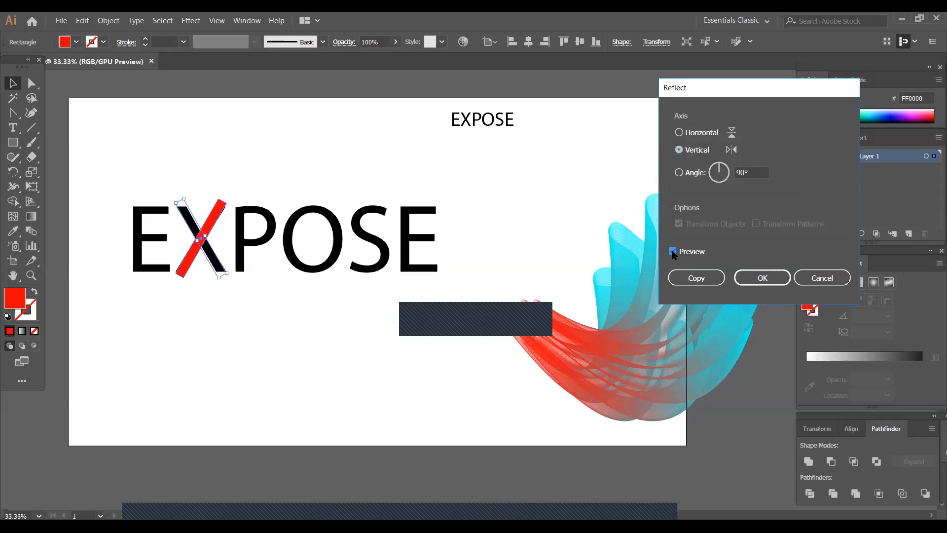
{"action": "left_click", "coordinate": [689, 280]}
{"action": "left_click", "coordinate": [299, 341]}
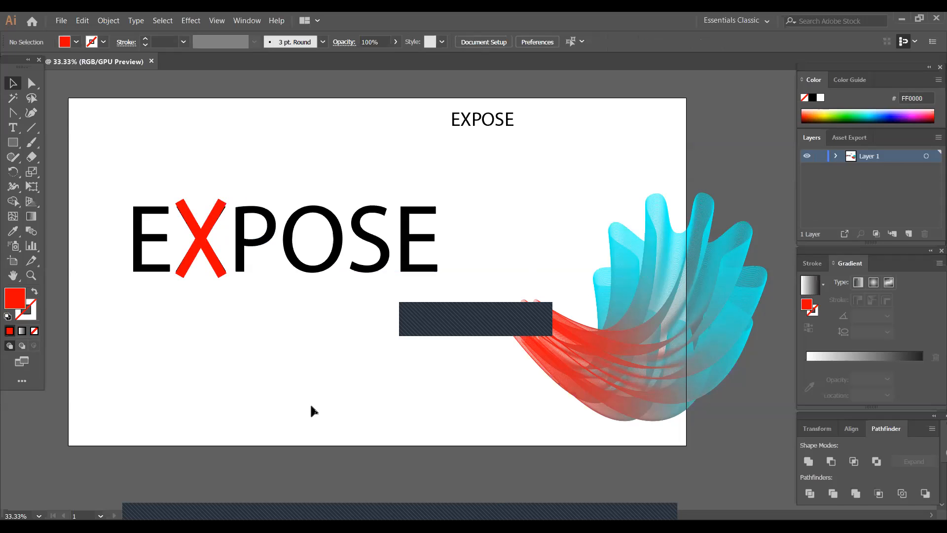
- Examine at 100% zoom how closely the two red bars cover the letter X
{"action": "key", "text": "ctrl+1"}
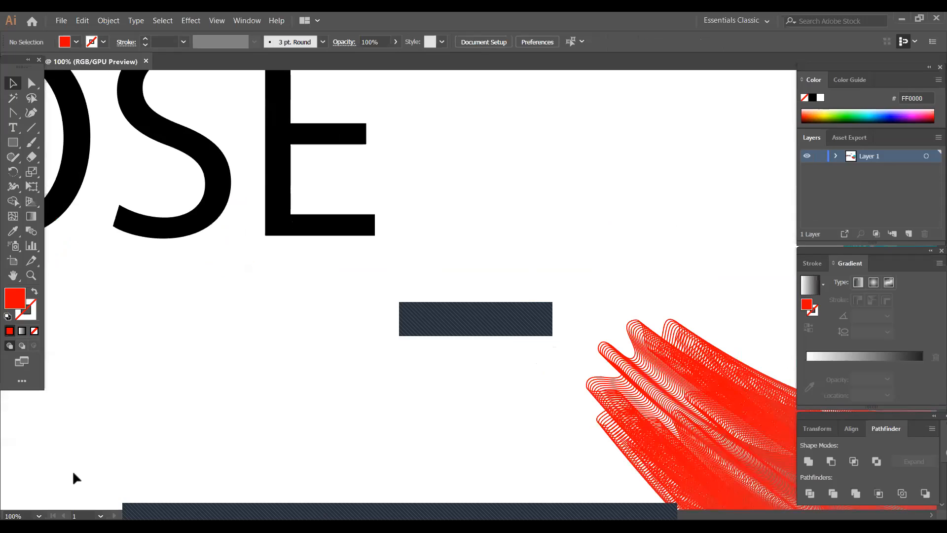
{"action": "left_click", "coordinate": [13, 275]}
{"action": "left_click_drag", "start_coordinate": [264, 367], "coordinate": [365, 439]}
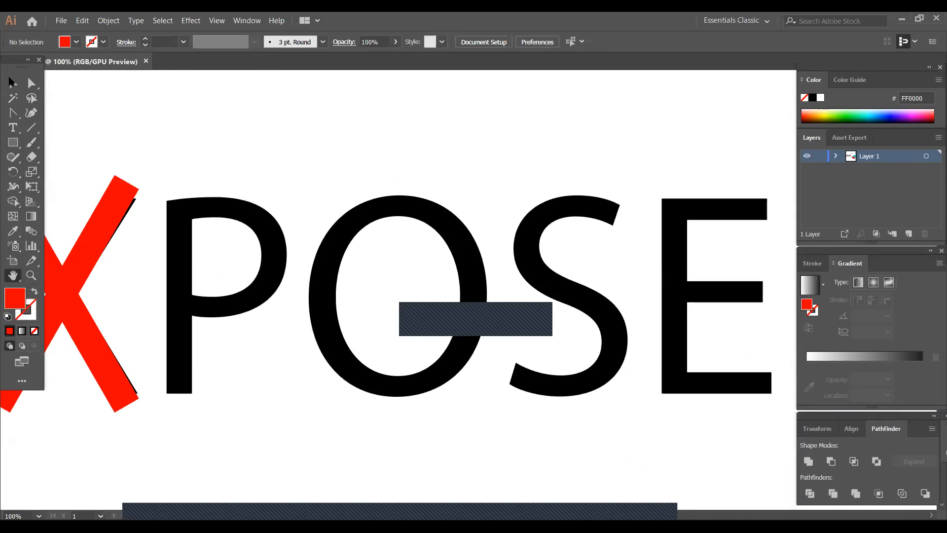
{"action": "left_click", "coordinate": [11, 82]}
{"action": "left_click", "coordinate": [136, 201]}
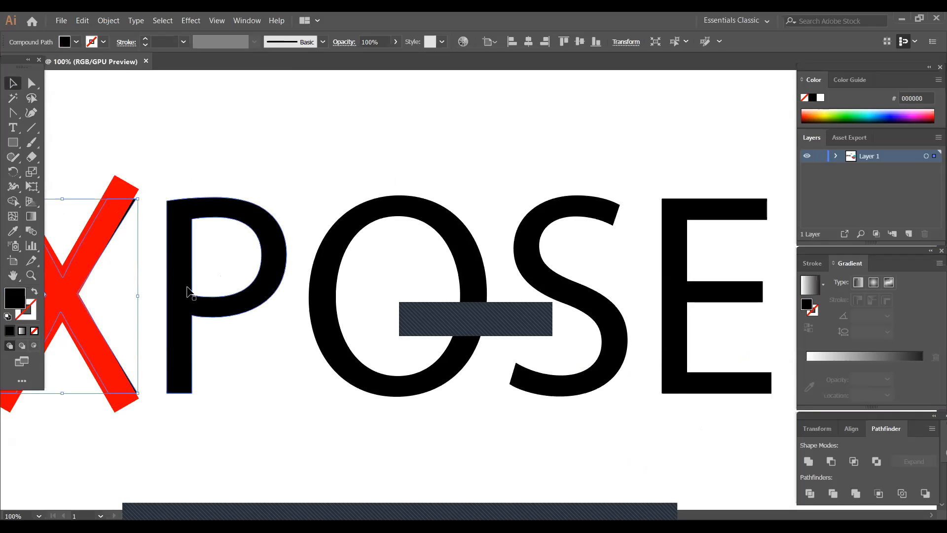
{"action": "left_click", "coordinate": [160, 397]}
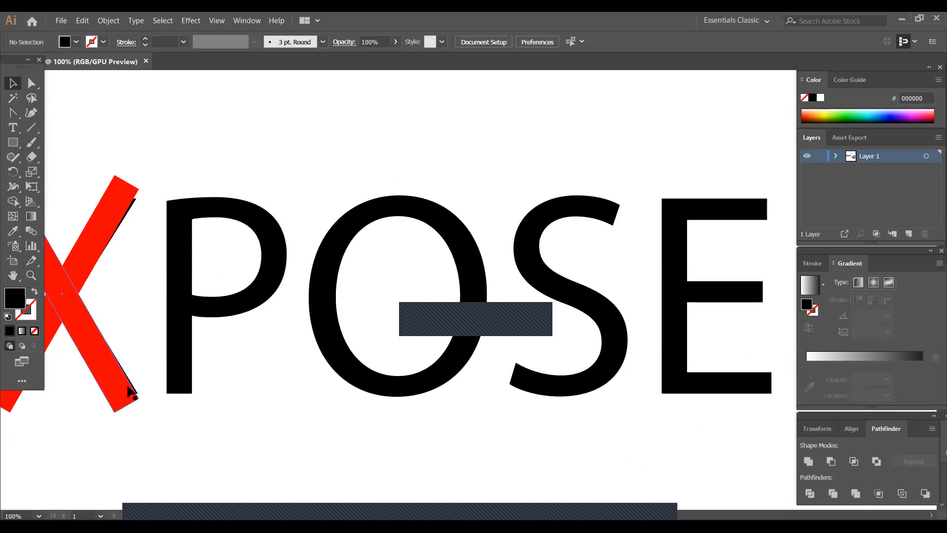
{"action": "left_click", "coordinate": [13, 275]}
{"action": "left_click_drag", "start_coordinate": [255, 380], "coordinate": [371, 381]}
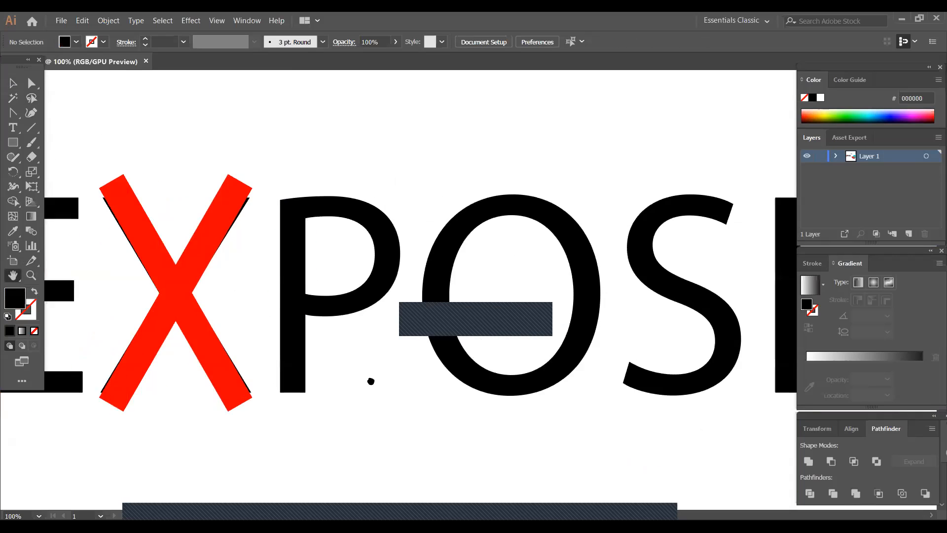
{"action": "left_click", "coordinate": [10, 82]}
{"action": "left_click", "coordinate": [262, 402]}
{"action": "left_click", "coordinate": [116, 168]}
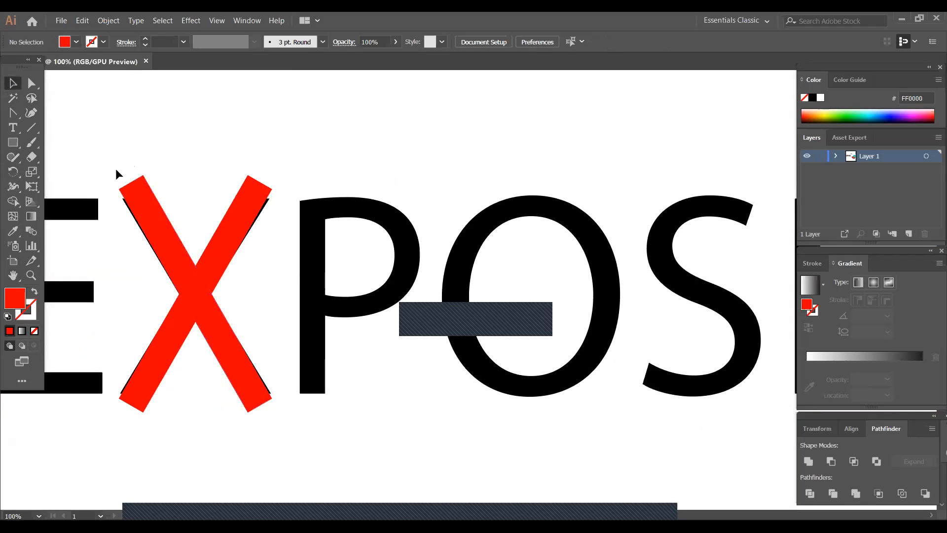
{"action": "left_click_drag", "start_coordinate": [106, 160], "coordinate": [269, 403]}
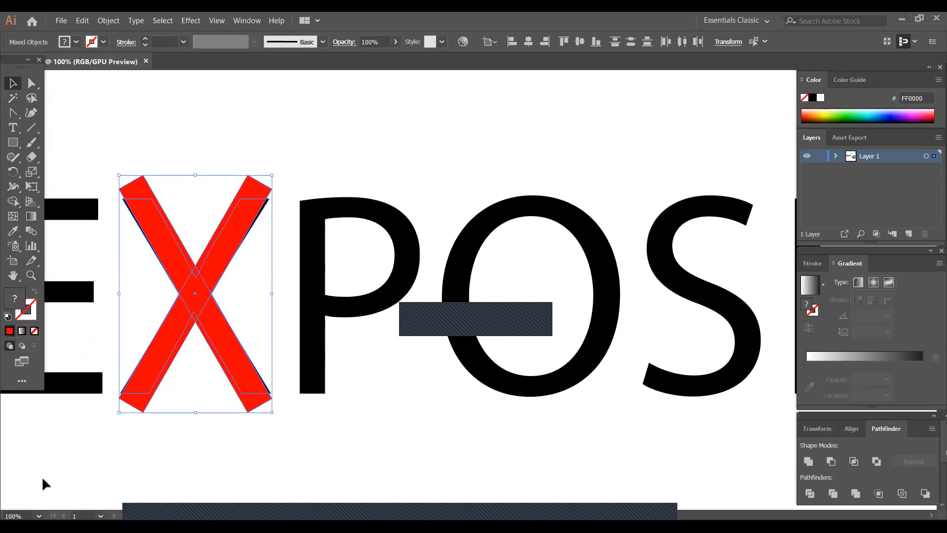
{"action": "left_click", "coordinate": [139, 455]}
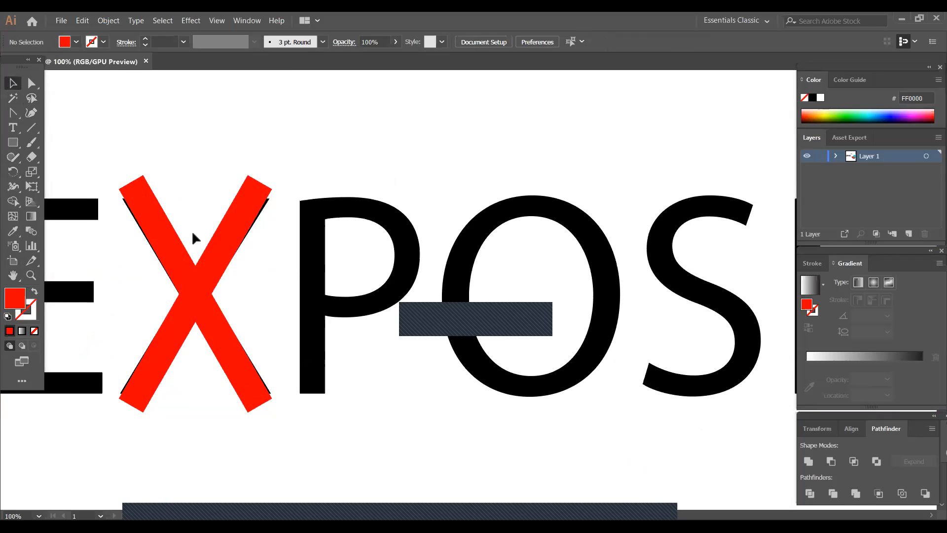
- Nudge the mirrored red bar slightly right and rotate it a little clockwise to match the X's stroke
{"action": "left_click", "coordinate": [226, 239]}
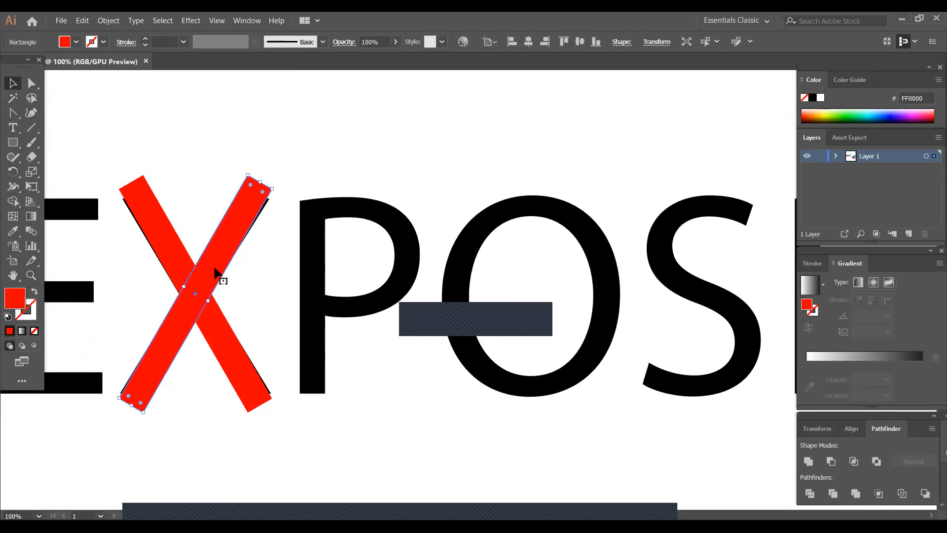
{"action": "key", "text": "Right"}
{"action": "key", "text": "Right"}
{"action": "key", "text": "Right"}
{"action": "key", "text": "Right"}
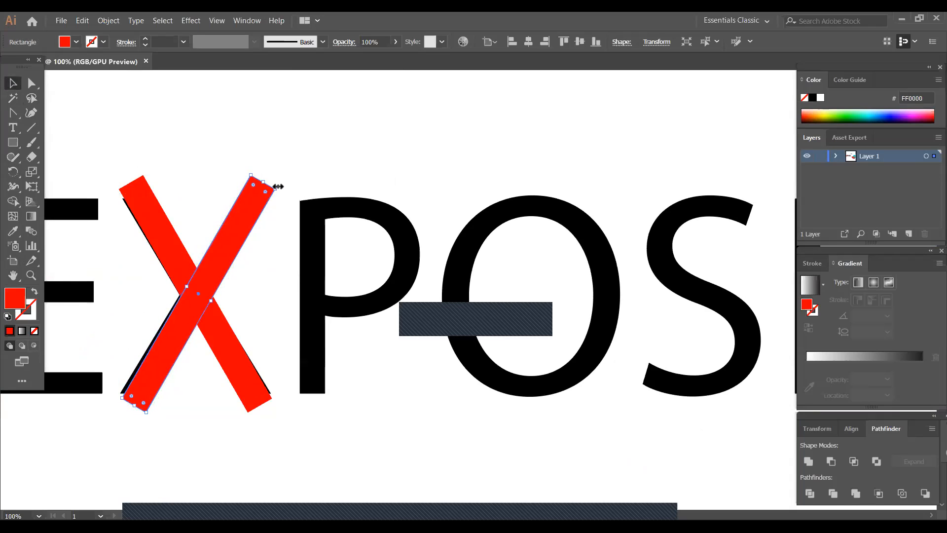
{"action": "left_click_drag", "start_coordinate": [275, 188], "coordinate": [281, 185]}
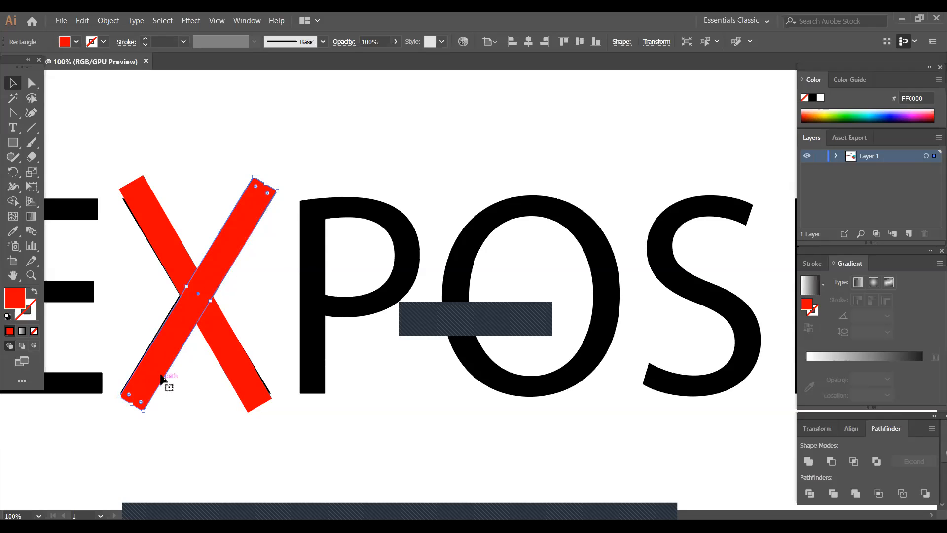
{"action": "left_click_drag", "start_coordinate": [146, 416], "coordinate": [142, 410]}
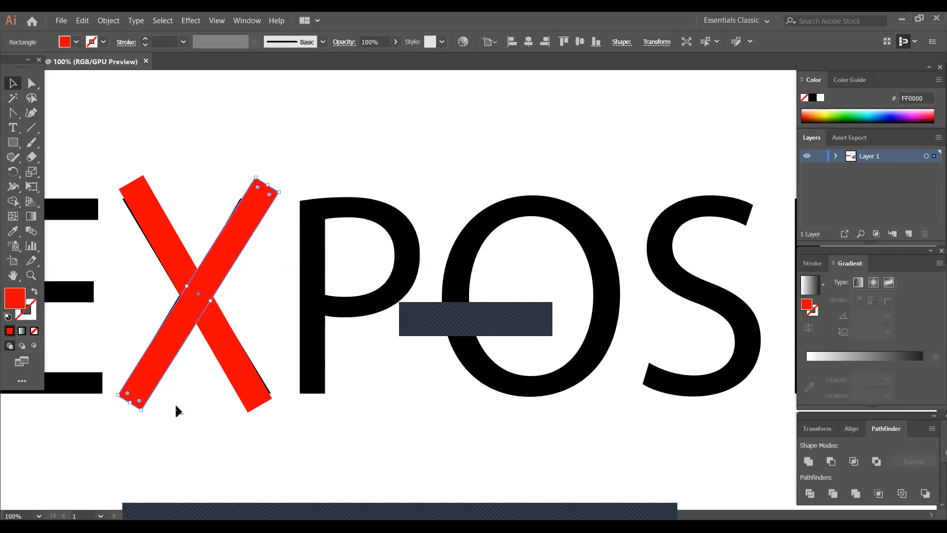
{"action": "left_click", "coordinate": [177, 400]}
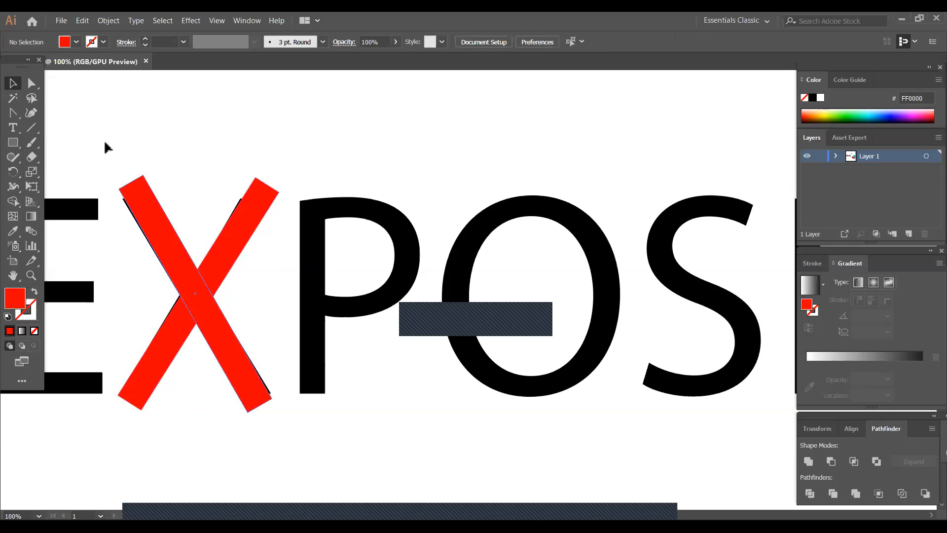
- Delete both red bars covering the letter X
{"action": "left_click_drag", "start_coordinate": [118, 157], "coordinate": [290, 450]}
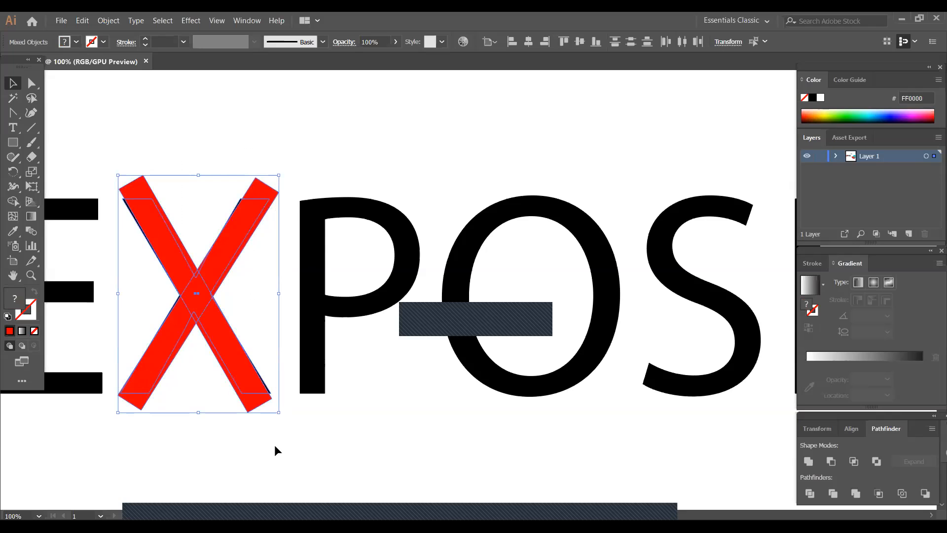
{"action": "left_click", "coordinate": [245, 392]}
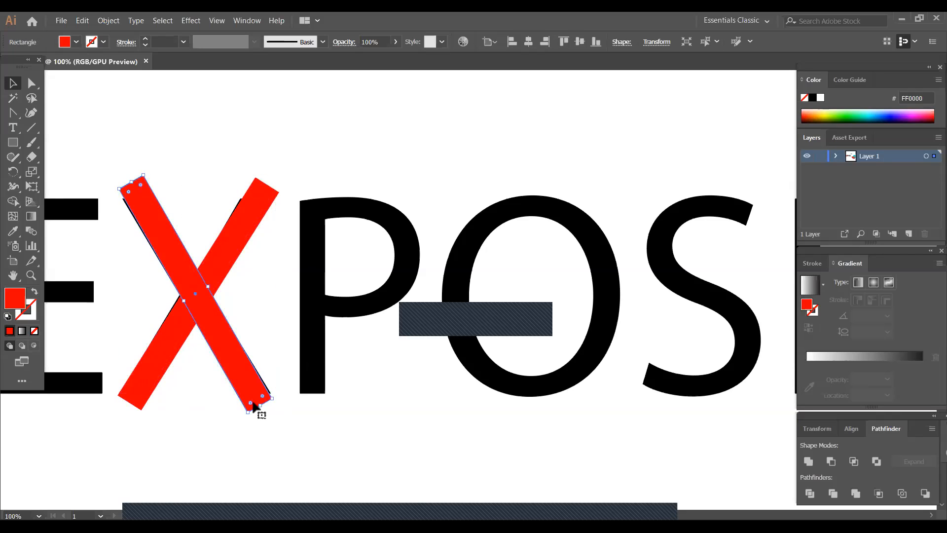
{"action": "key", "text": "Delete"}
{"action": "left_click", "coordinate": [182, 313]}
{"action": "key", "text": "Delete"}
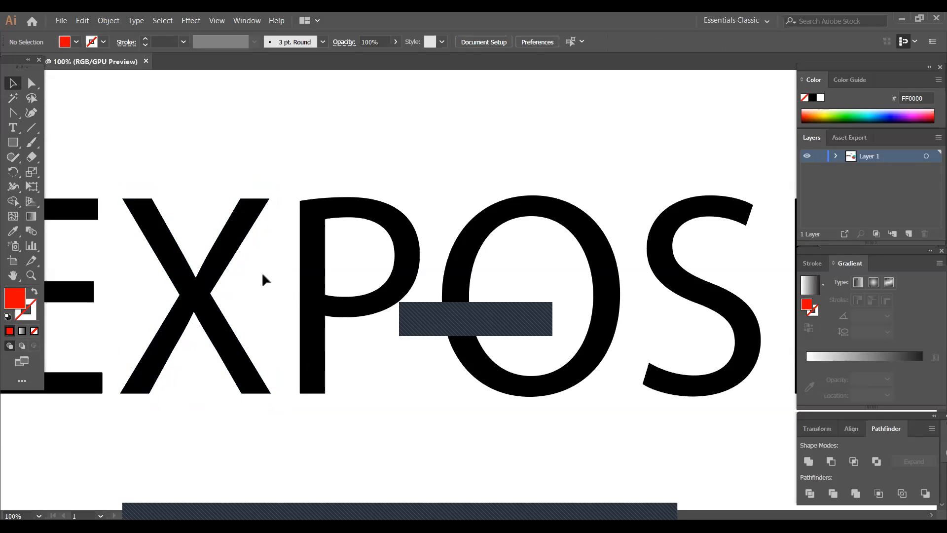
- Draw a rectangle enclosing the whole large EXPOSE lettering
{"action": "key", "text": "ctrl+minus"}
{"action": "key", "text": "ctrl+minus"}
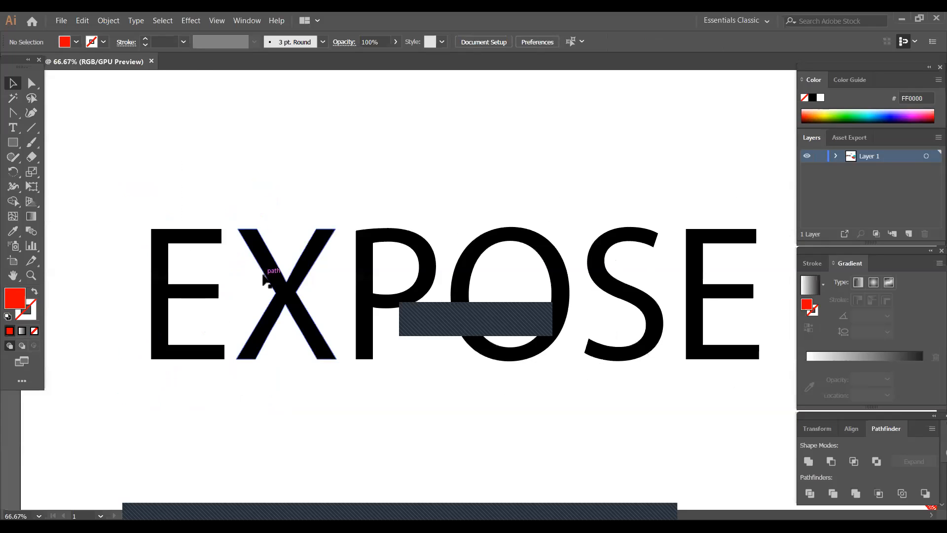
{"action": "left_click", "coordinate": [13, 275]}
{"action": "left_click_drag", "start_coordinate": [524, 478], "coordinate": [406, 467]}
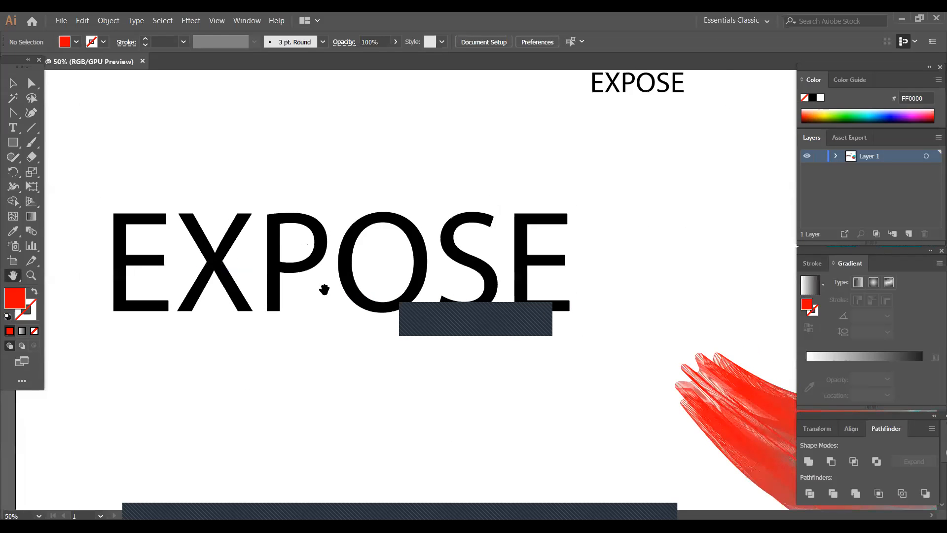
{"action": "left_click", "coordinate": [15, 85]}
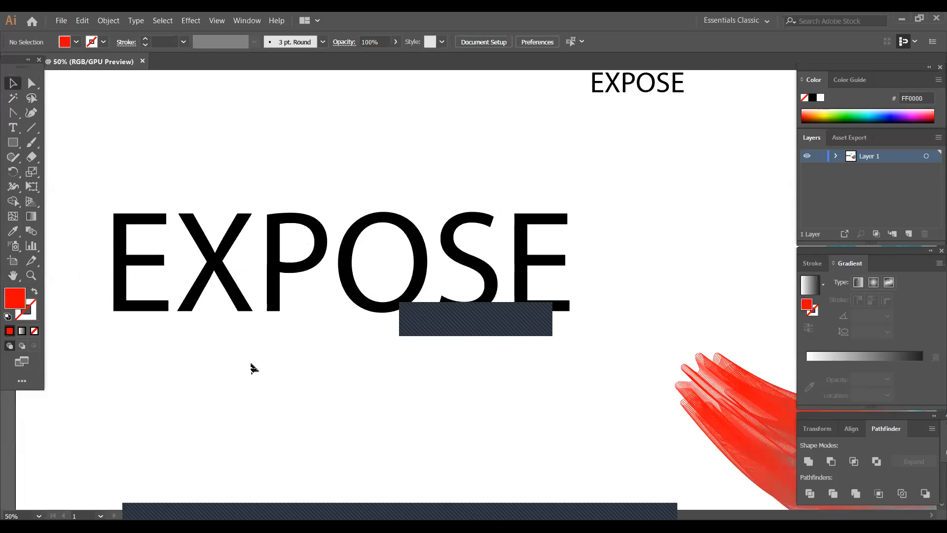
{"action": "left_click", "coordinate": [17, 143]}
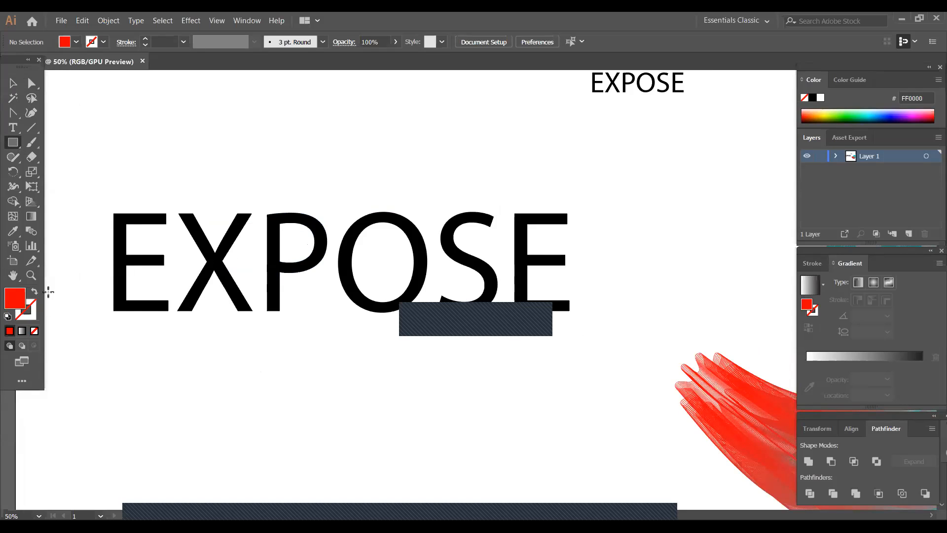
{"action": "left_click_drag", "start_coordinate": [81, 189], "coordinate": [600, 344]}
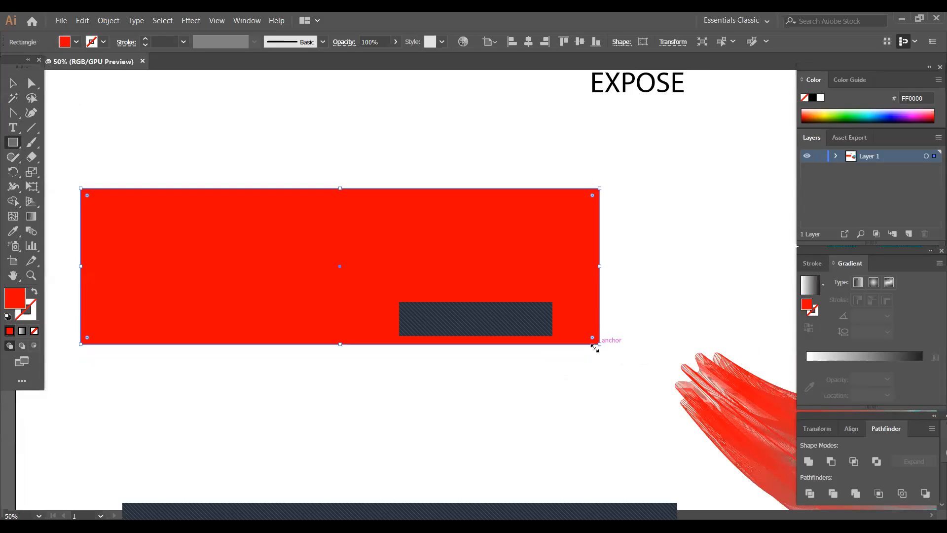
- Remove the rectangle's fill and give it a black 20 pt stroke
{"action": "left_click", "coordinate": [76, 41]}
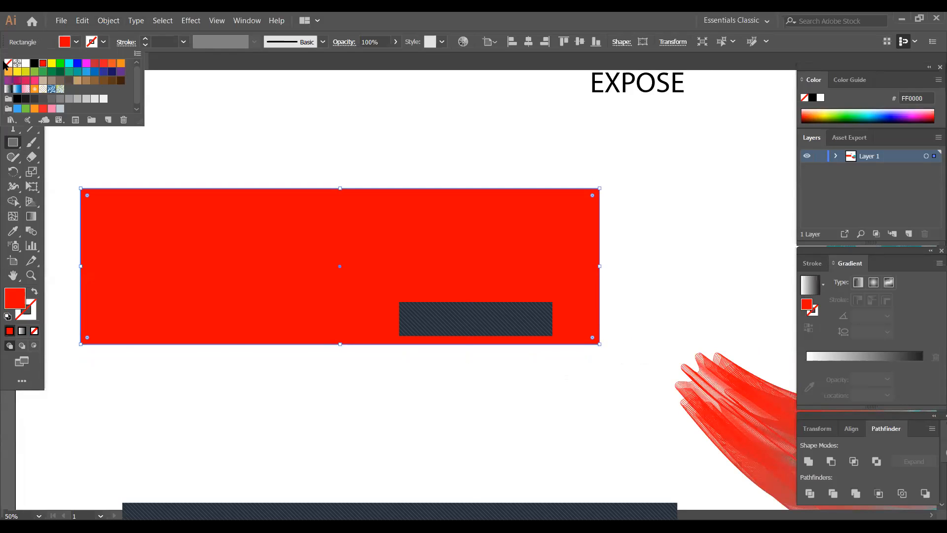
{"action": "left_click", "coordinate": [7, 64]}
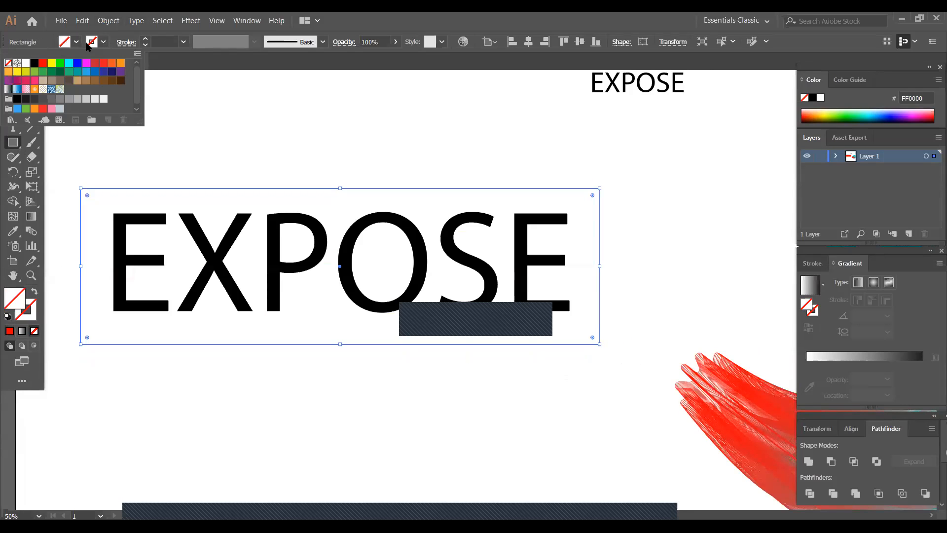
{"action": "left_click", "coordinate": [104, 44]}
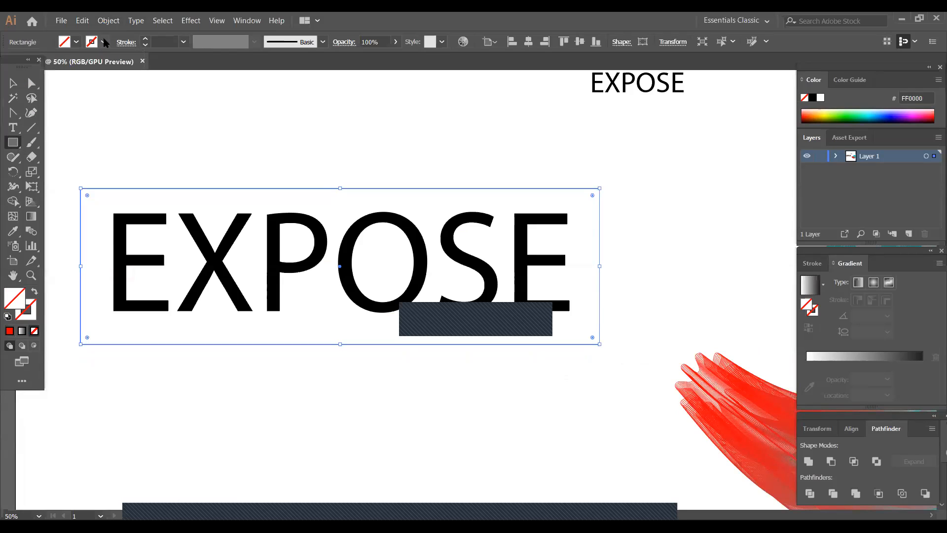
{"action": "left_click", "coordinate": [105, 43]}
{"action": "left_click", "coordinate": [34, 65]}
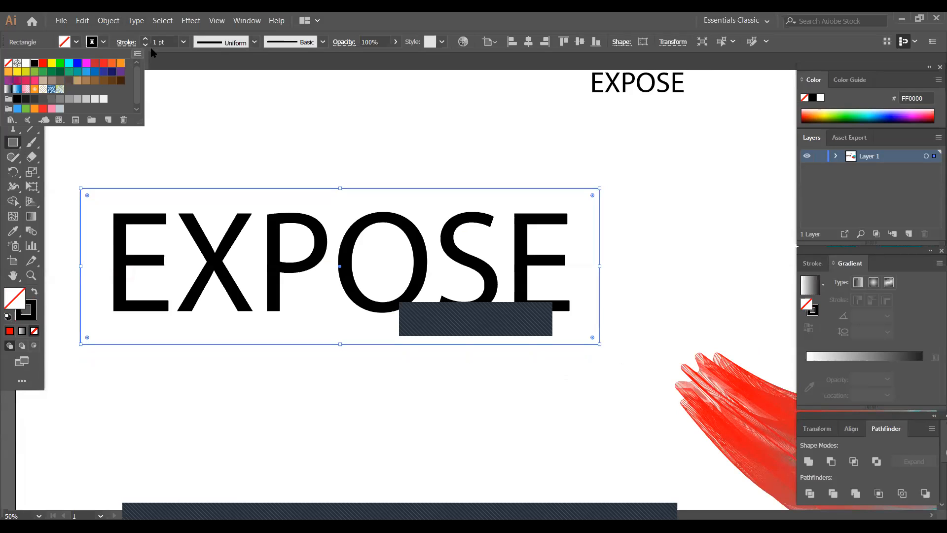
{"action": "left_click", "coordinate": [184, 42]}
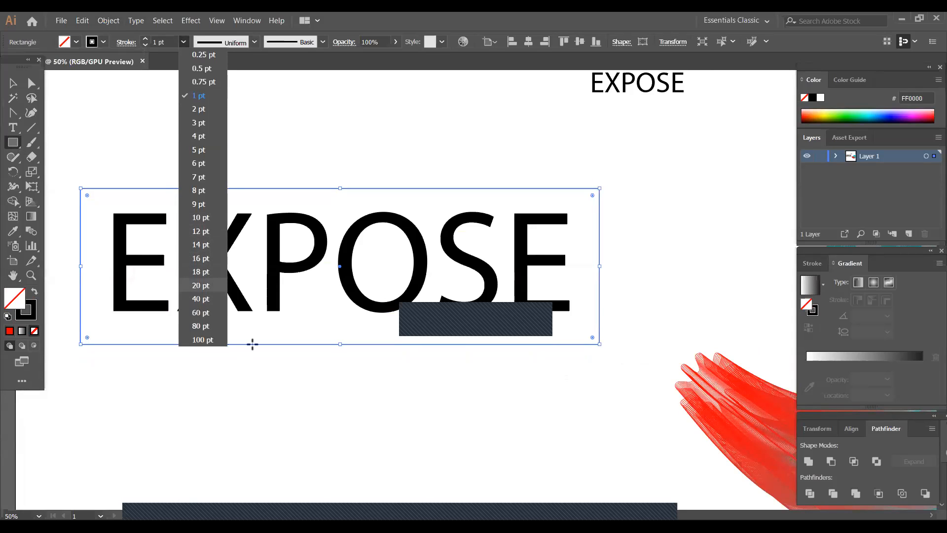
{"action": "left_click", "coordinate": [200, 286]}
- Raise the frame's lower edge closer to the lettering and try moving the letter P slightly up
{"action": "left_click", "coordinate": [12, 84]}
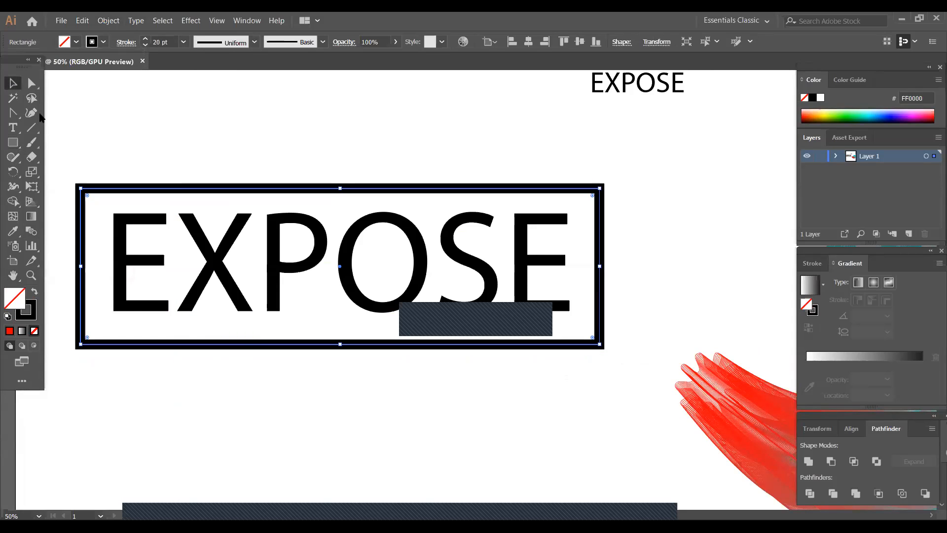
{"action": "left_click_drag", "start_coordinate": [340, 350], "coordinate": [340, 330]}
{"action": "left_click", "coordinate": [289, 340]}
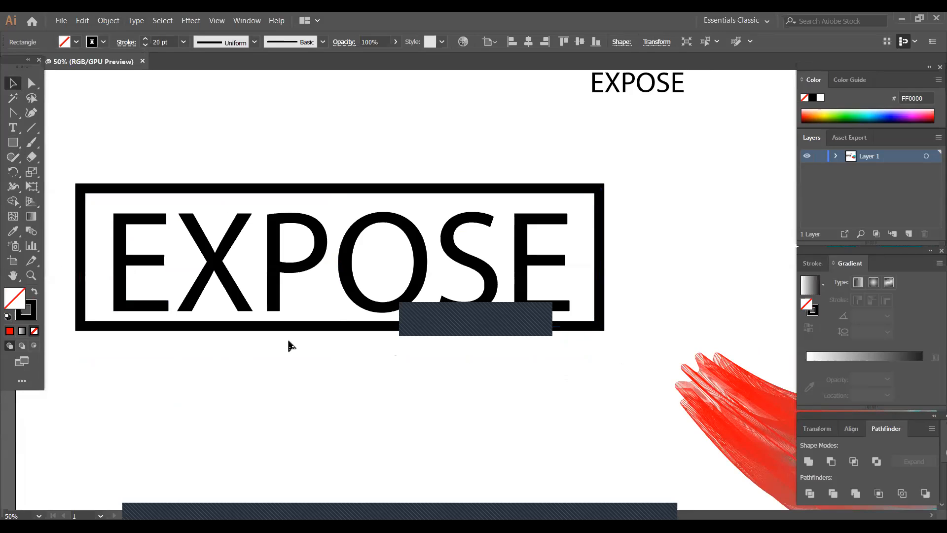
{"action": "left_click_drag", "start_coordinate": [310, 250], "coordinate": [310, 249]}
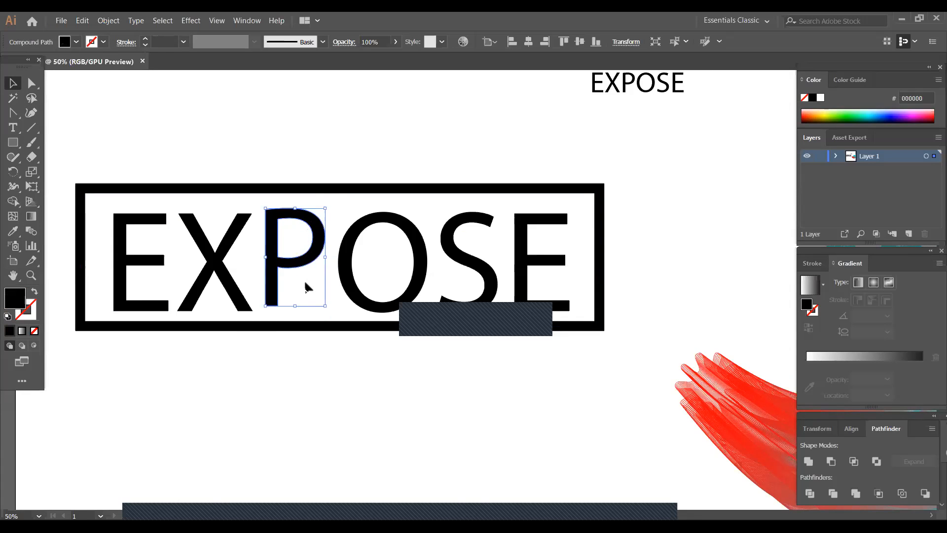
{"action": "left_click", "coordinate": [294, 364]}
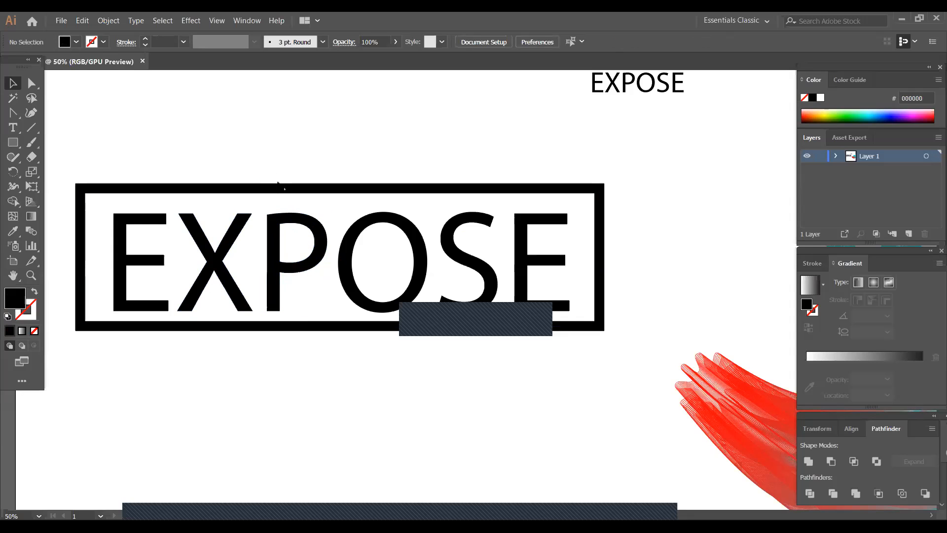
- Group the large EXPOSE letters together with the surrounding frame
{"action": "left_click_drag", "start_coordinate": [94, 212], "coordinate": [555, 300]}
{"action": "right_click", "coordinate": [475, 260]}
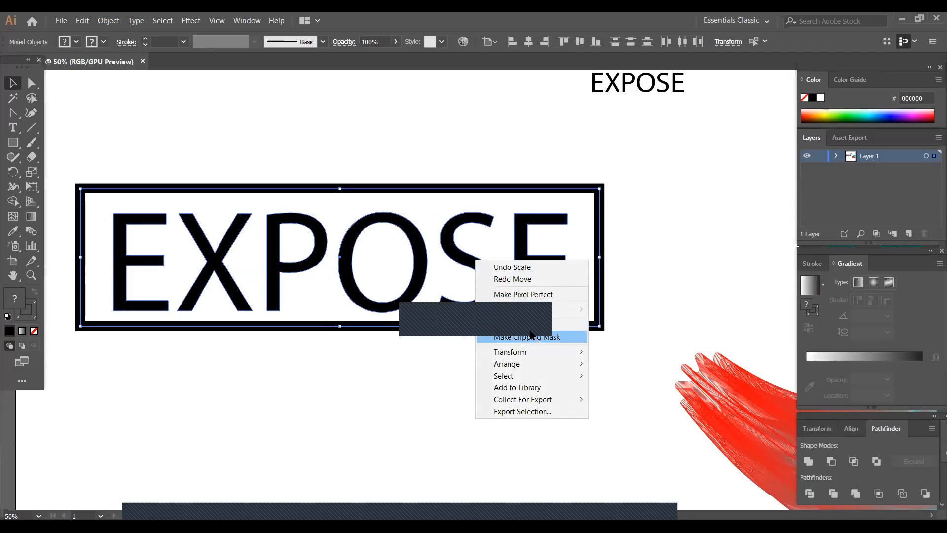
{"action": "left_click", "coordinate": [499, 322]}
{"action": "left_click", "coordinate": [421, 276]}
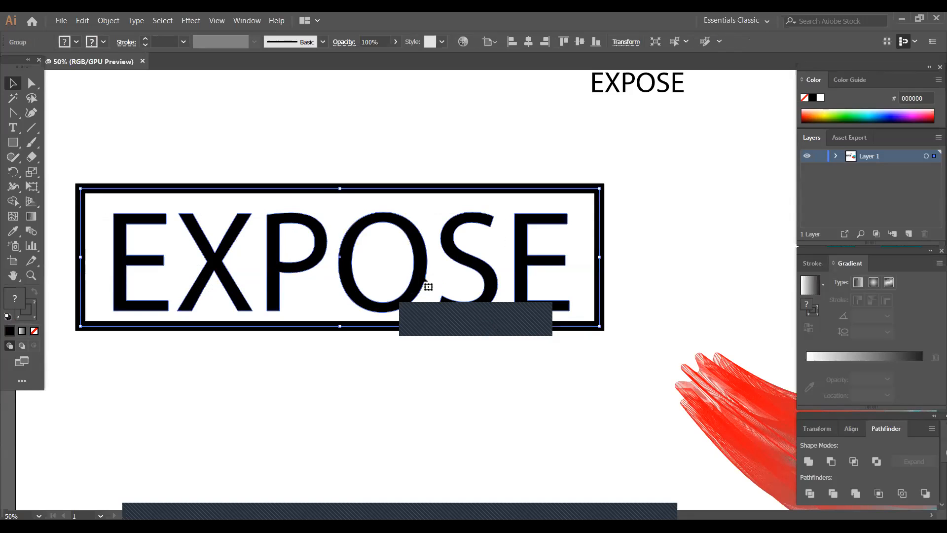
- Undo the grouping, the frame, the red bars and the outlining, back to the live EXPOSE text
{"action": "key", "text": "ctrl+z"}
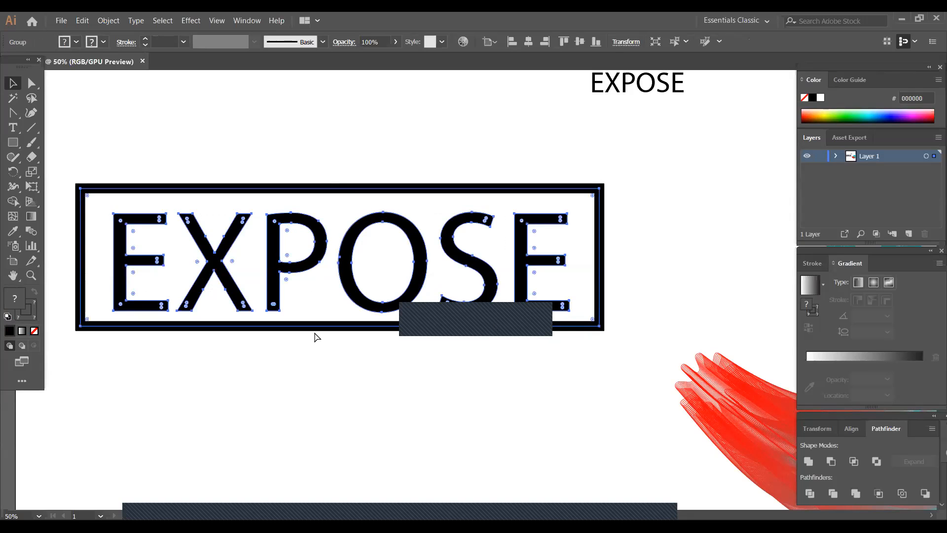
{"action": "key", "text": "ctrl+z"}
{"action": "key", "text": "ctrl+z"}
{"action": "key", "text": "ctrl+z"}
{"action": "key", "text": "ctrl+z"}
{"action": "key", "text": "ctrl+z"}
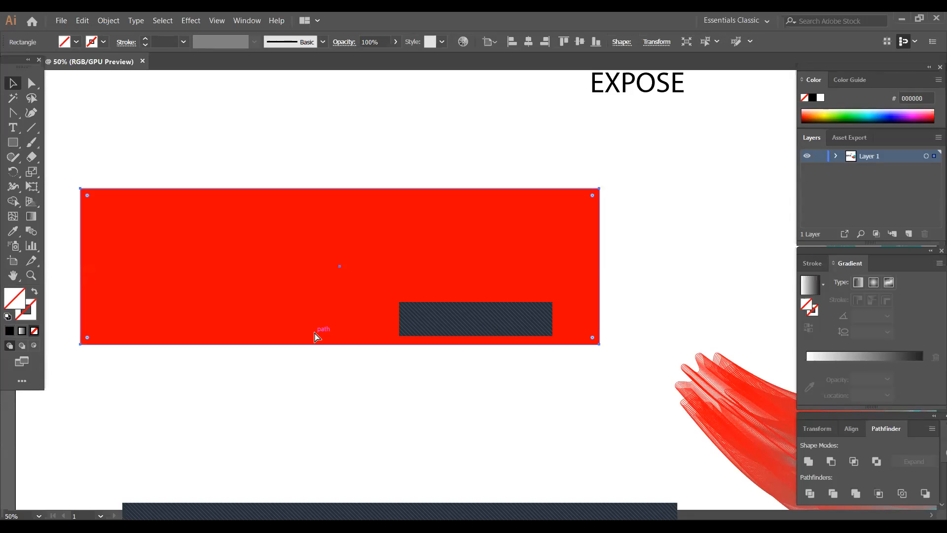
{"action": "key", "text": "ctrl+z"}
{"action": "key", "text": "ctrl+z"}
{"action": "key", "text": "ctrl+z"}
{"action": "key", "text": "ctrl+z"}
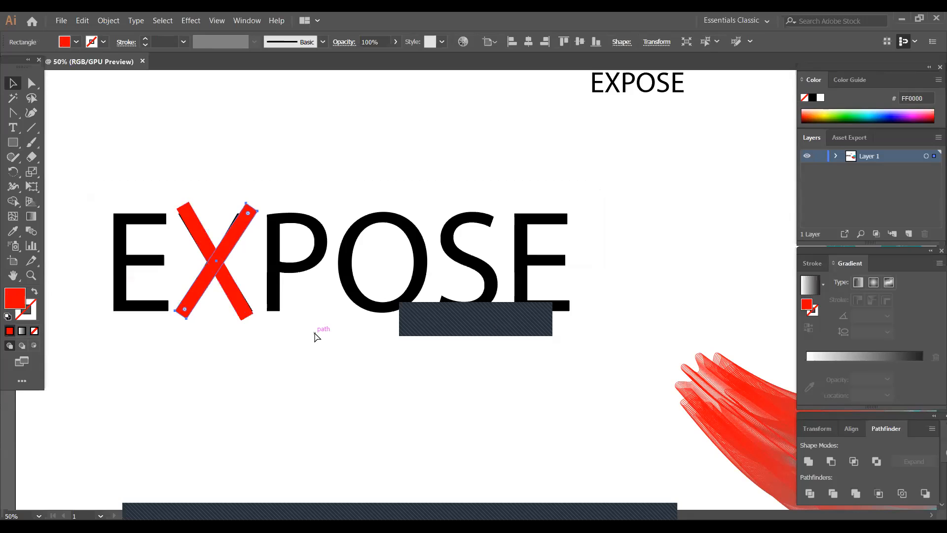
{"action": "key", "text": "ctrl+z"}
{"action": "key", "text": "ctrl+z"}
{"action": "key", "text": "ctrl+z"}
{"action": "key", "text": "ctrl+z"}
{"action": "key", "text": "ctrl+z"}
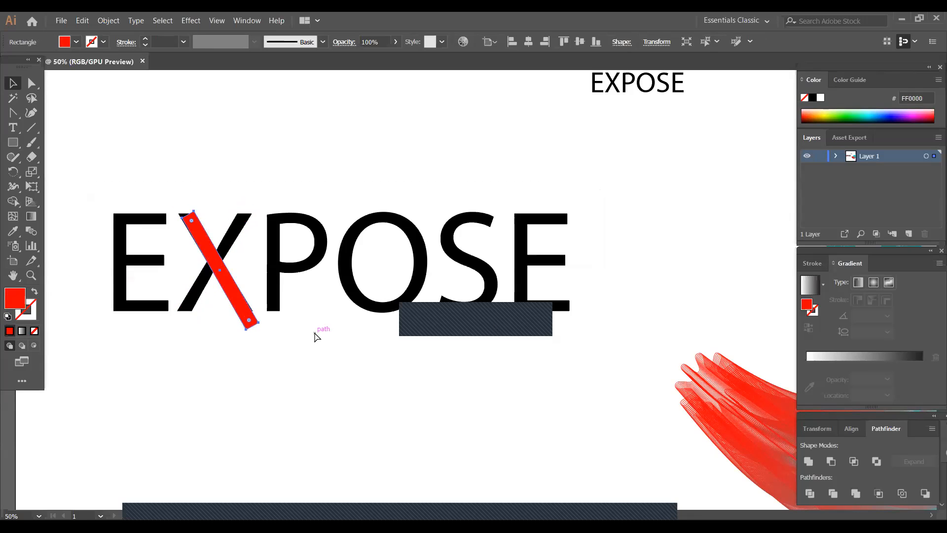
{"action": "key", "text": "ctrl+z"}
{"action": "key", "text": "ctrl+z"}
{"action": "key", "text": "ctrl+z"}
{"action": "key", "text": "ctrl+z"}
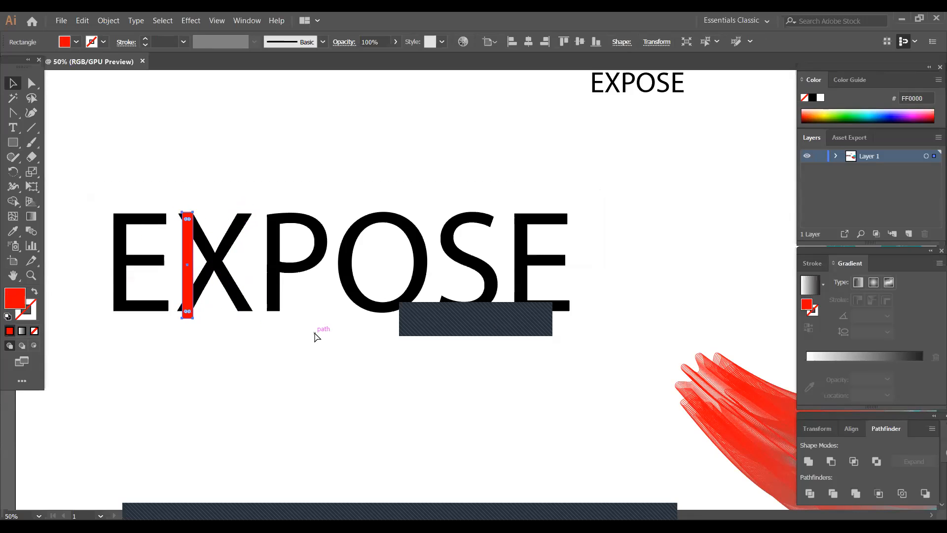
{"action": "key", "text": "ctrl+z"}
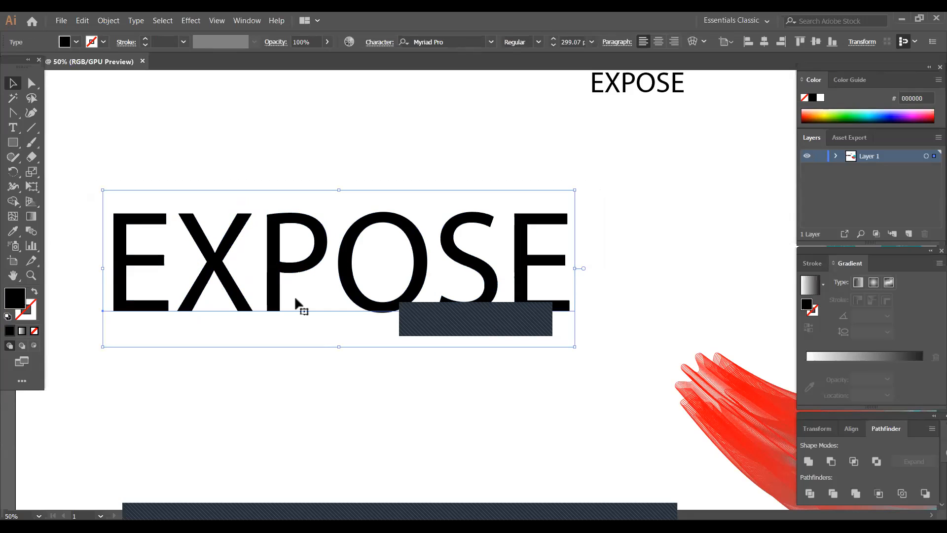
- Convert the large EXPOSE text to outlines and deselect it
{"action": "right_click", "coordinate": [310, 252]}
{"action": "left_click", "coordinate": [355, 324]}
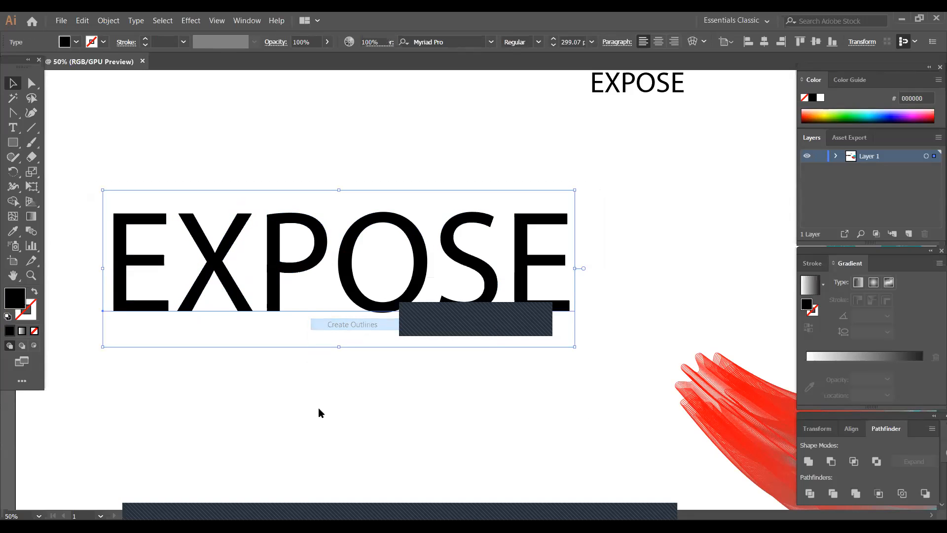
{"action": "left_click", "coordinate": [319, 408]}
- Draw a closely fitting rectangle around the large EXPOSE lettering with no fill and a black 20 pt stroke
{"action": "left_click", "coordinate": [12, 142]}
{"action": "mouse_move", "coordinate": [88, 201]}
{"action": "left_mouse_down"}
{"action": "mouse_move", "coordinate": [430, 324]}
{"action": "mouse_move", "coordinate": [581, 324]}
{"action": "left_mouse_up"}
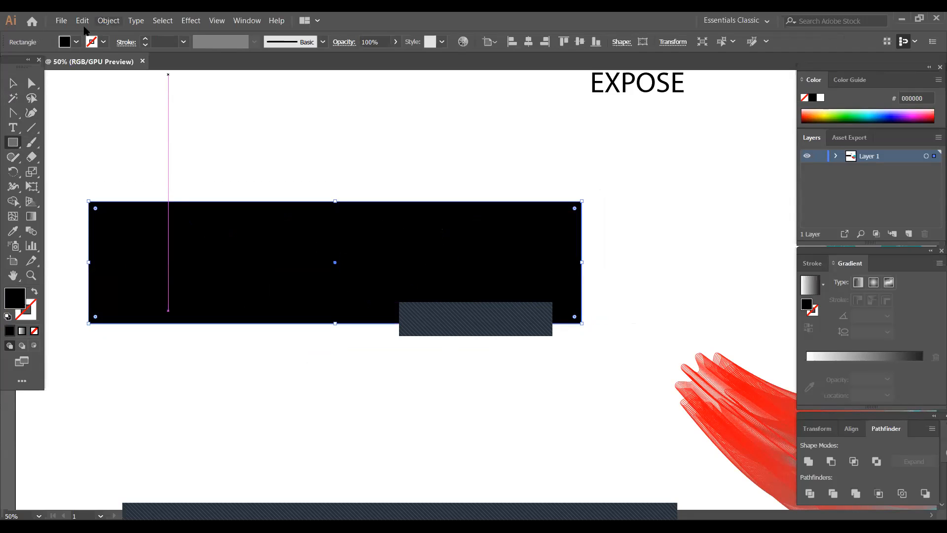
{"action": "left_click", "coordinate": [76, 42]}
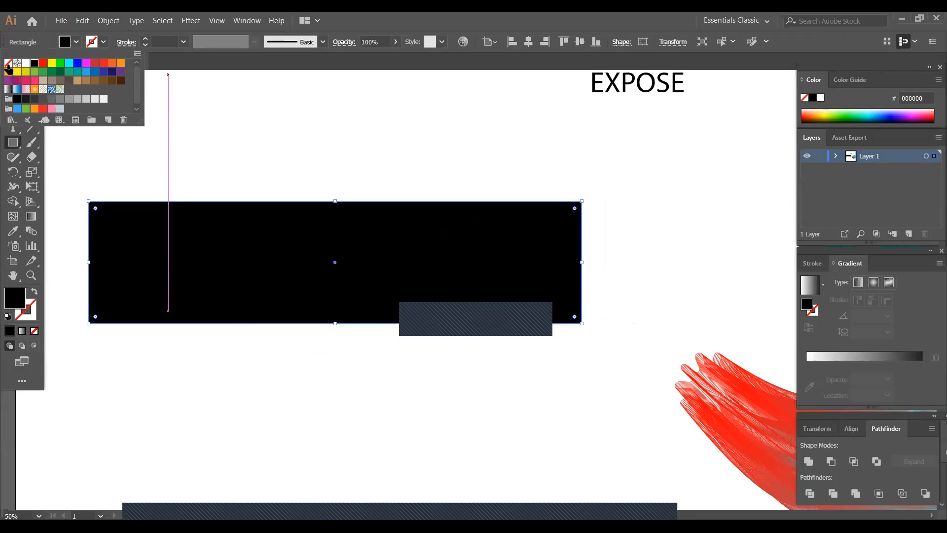
{"action": "left_click", "coordinate": [8, 63]}
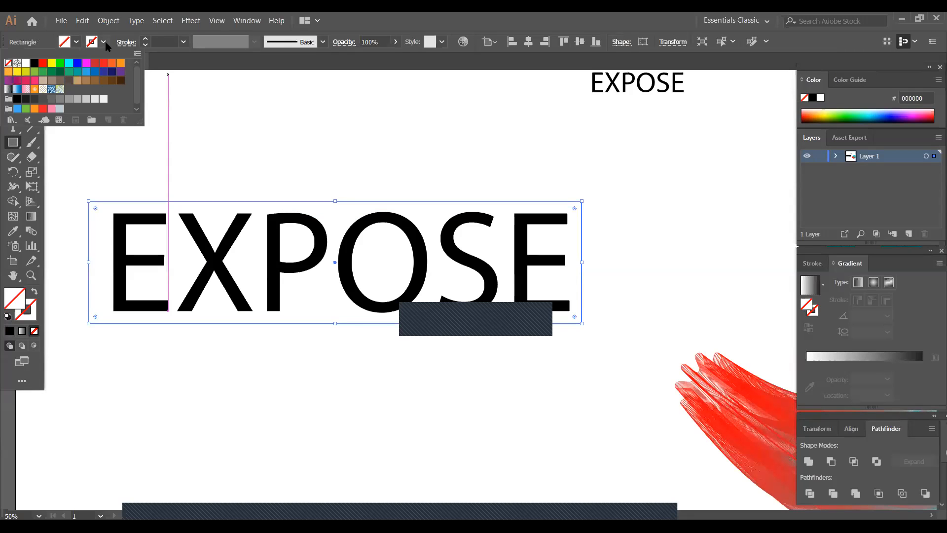
{"action": "left_click", "coordinate": [32, 63]}
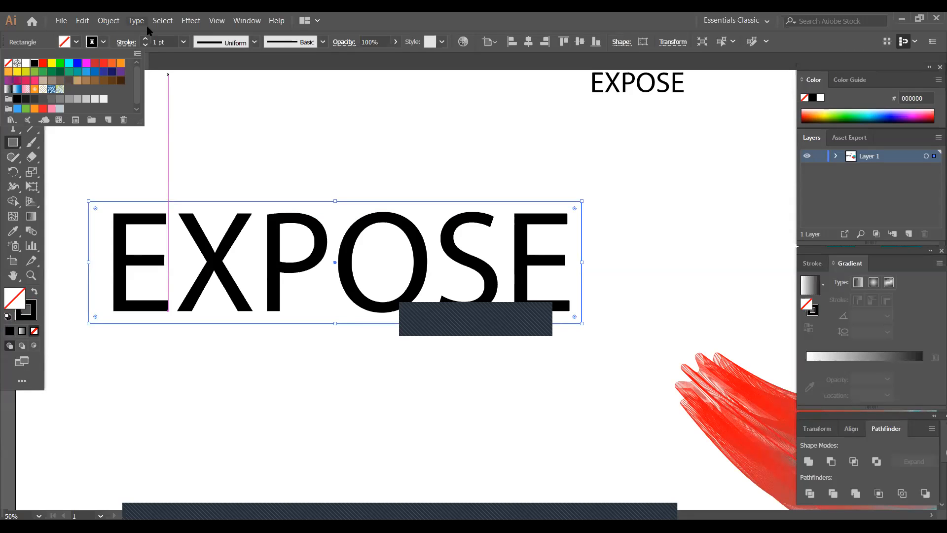
{"action": "left_click", "coordinate": [182, 56]}
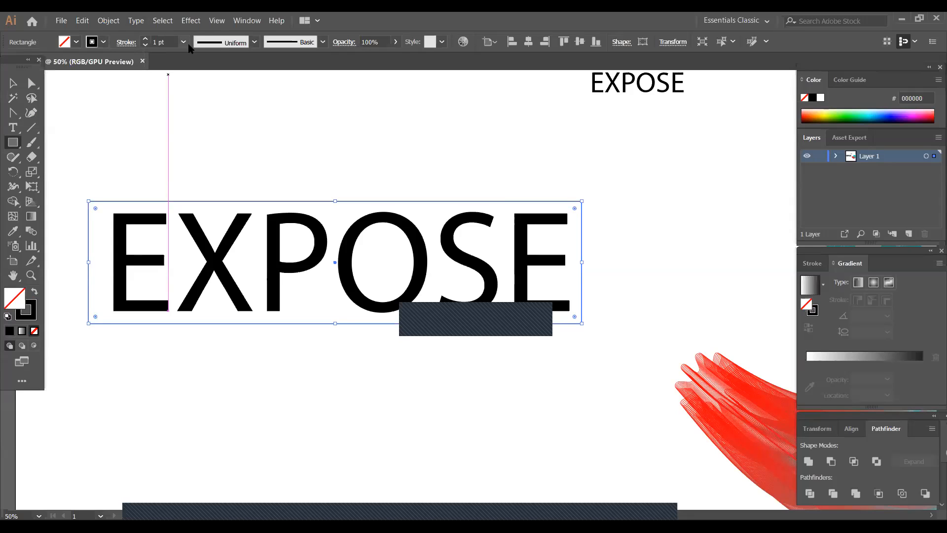
{"action": "left_click", "coordinate": [183, 41]}
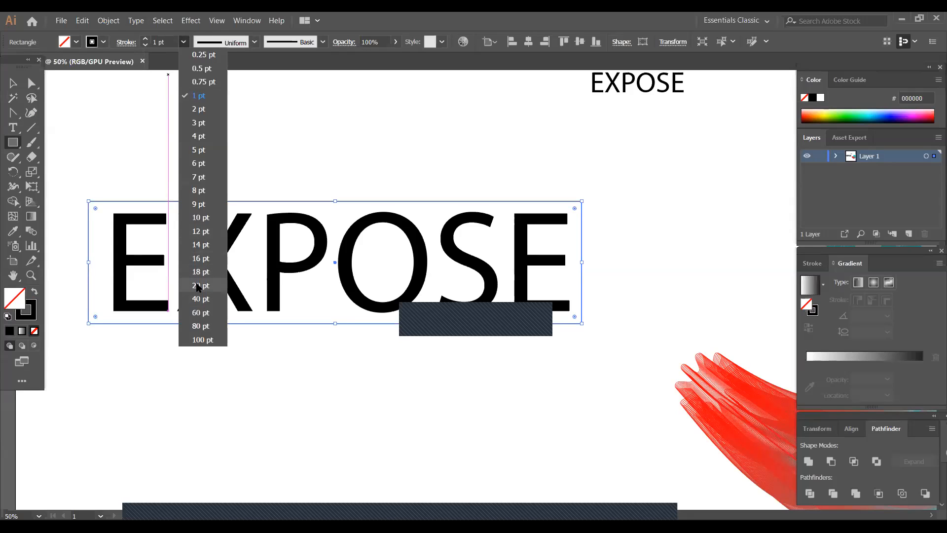
{"action": "left_click", "coordinate": [197, 286]}
- Nudge the black frame around the EXPOSE lettering very slightly upward
{"action": "left_click", "coordinate": [13, 83]}
{"action": "left_click", "coordinate": [211, 380]}
{"action": "left_click", "coordinate": [302, 324]}
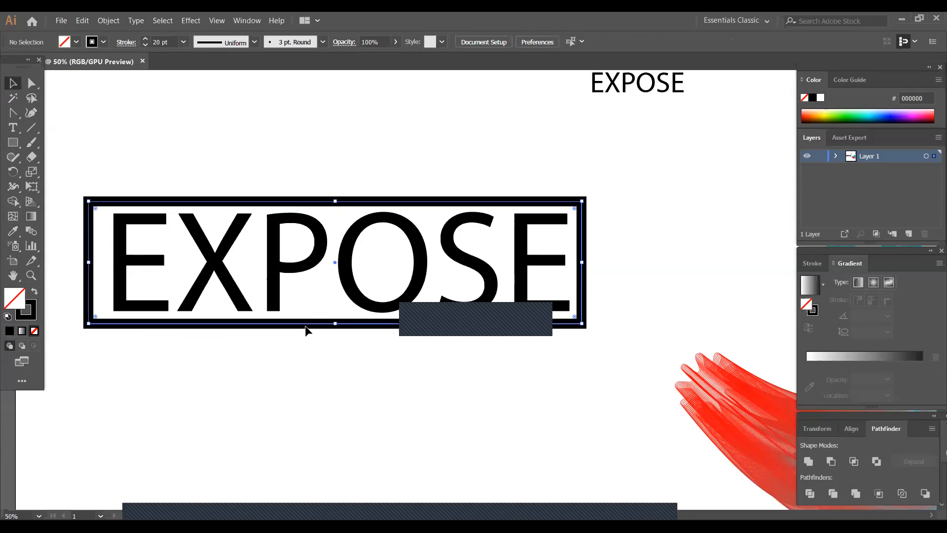
{"action": "left_click_drag", "start_coordinate": [334, 325], "coordinate": [334, 325]}
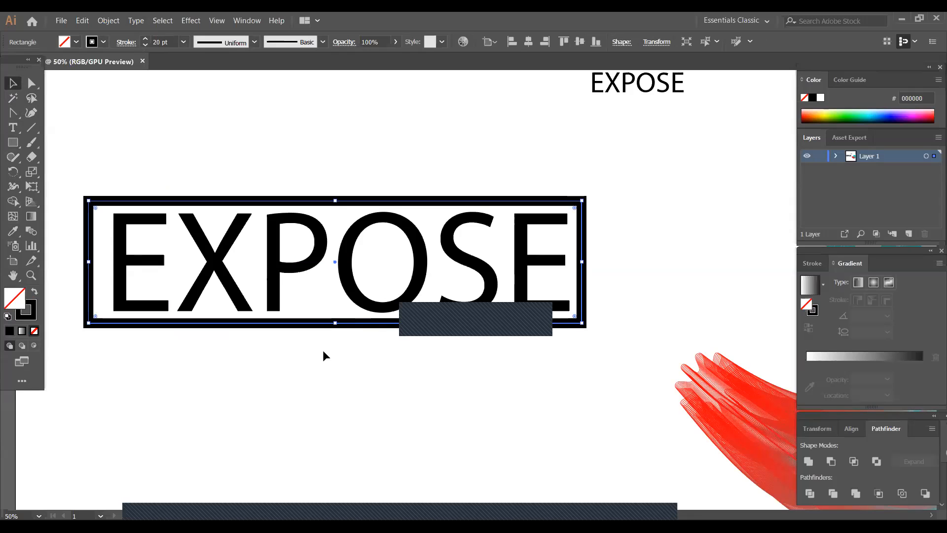
{"action": "left_click", "coordinate": [322, 350]}
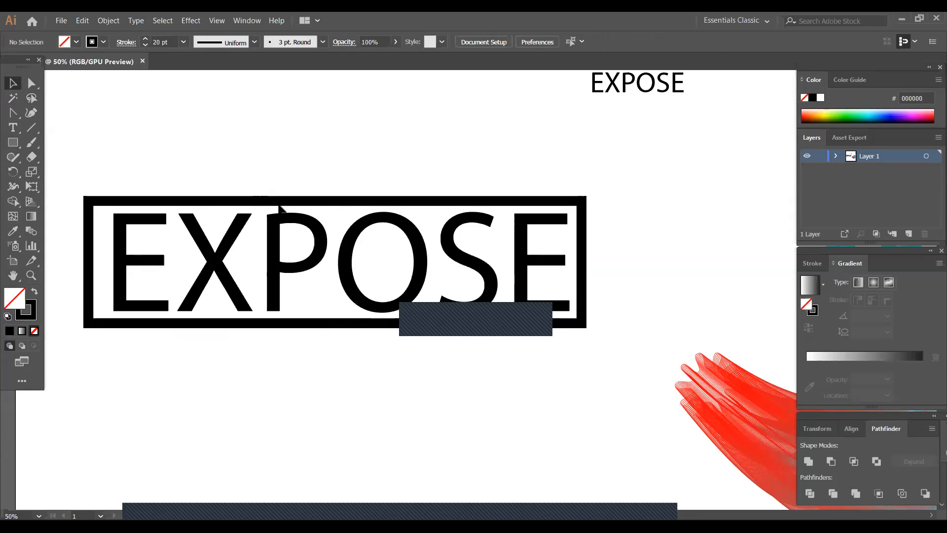
- Expand the frame's 20 pt stroke into a filled shape
{"action": "left_click", "coordinate": [282, 206]}
{"action": "left_click", "coordinate": [109, 21]}
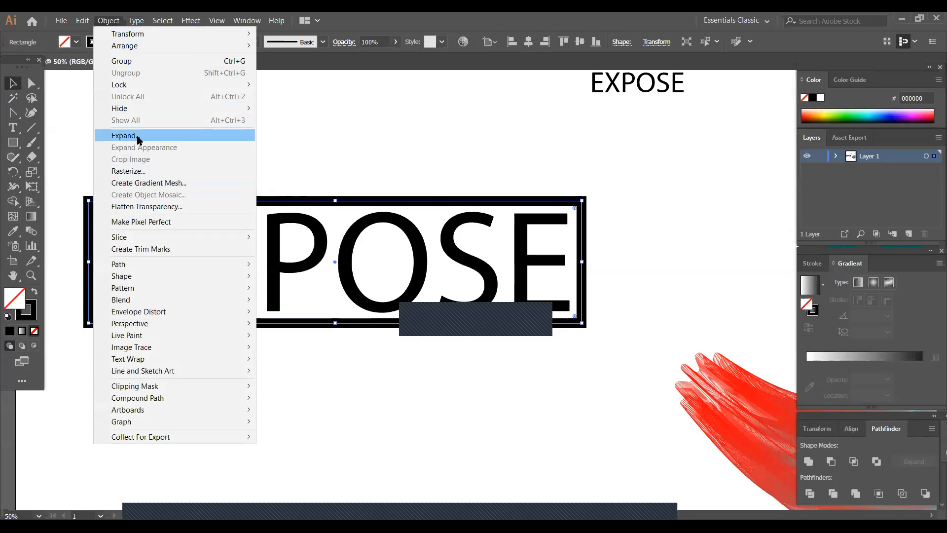
{"action": "left_click", "coordinate": [138, 140]}
{"action": "left_click", "coordinate": [348, 214]}
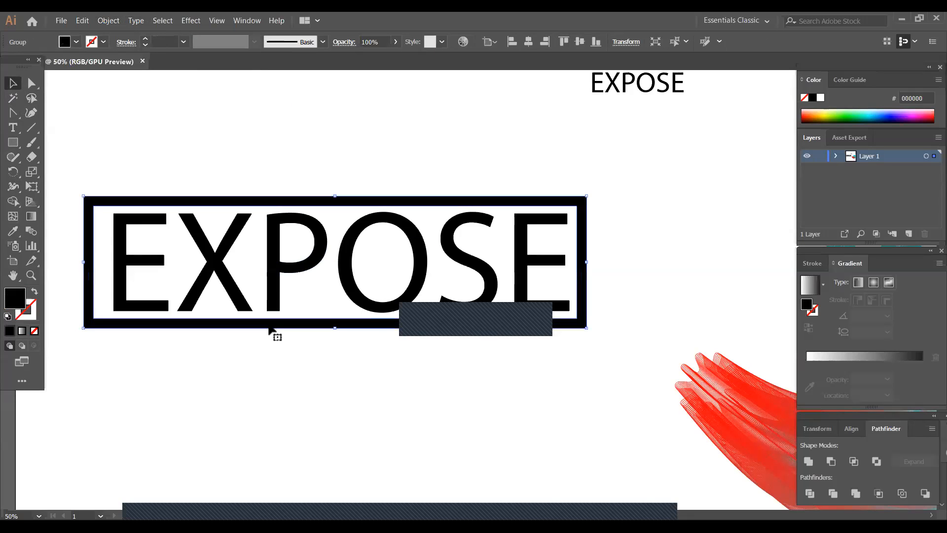
- Select the frame together with the EXPOSE lettering and align both to the horizontal and vertical center
{"action": "left_click", "coordinate": [311, 356]}
{"action": "left_click", "coordinate": [327, 326]}
{"action": "left_click", "coordinate": [157, 252], "text": "shift"}
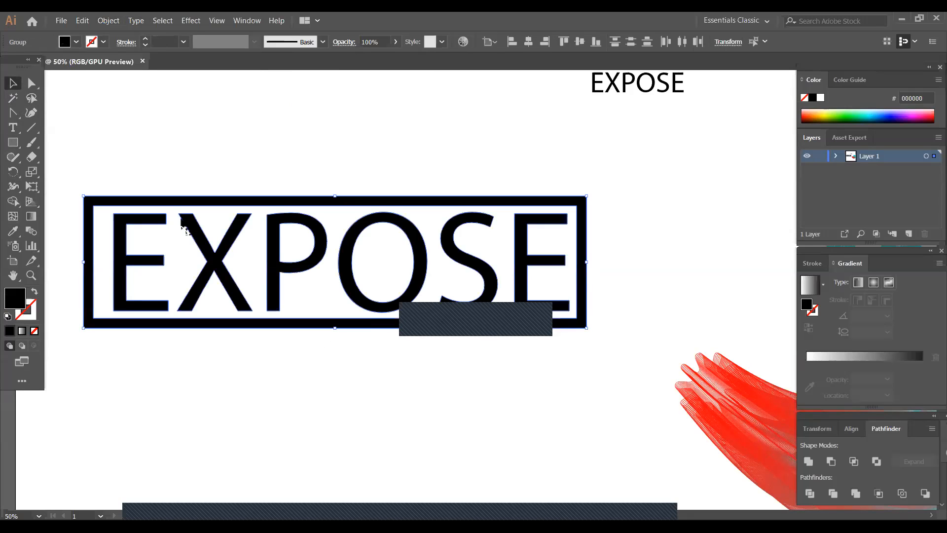
{"action": "left_click", "coordinate": [533, 39]}
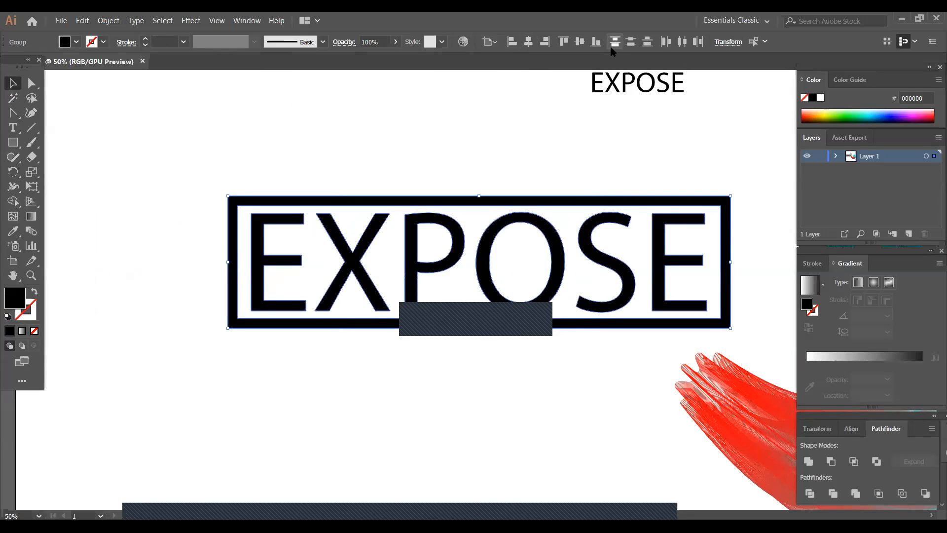
{"action": "left_click", "coordinate": [581, 42]}
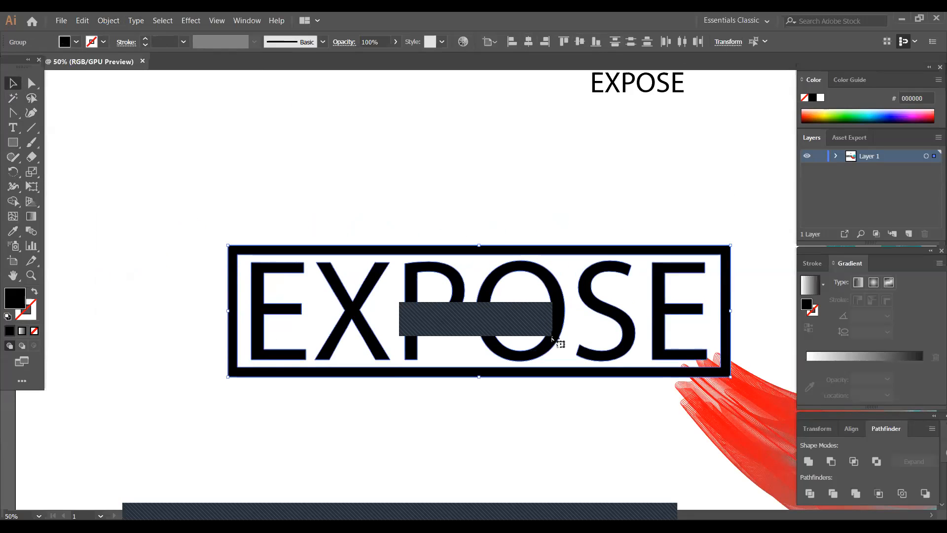
- Move the framed EXPOSE lettering up and to the left, clear of the red blend, and deselect it
{"action": "left_click_drag", "start_coordinate": [566, 323], "coordinate": [459, 271]}
{"action": "left_click", "coordinate": [401, 358]}
{"action": "left_click_drag", "start_coordinate": [95, 173], "coordinate": [656, 337]}
{"action": "left_click", "coordinate": [318, 383]}
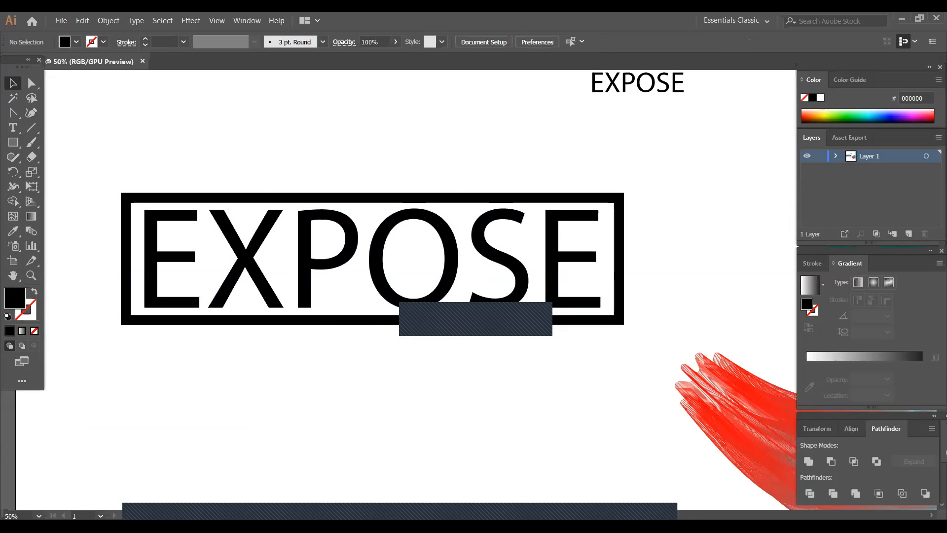
- Move the framed EXPOSE lettering right and slightly down so the X is in clear view, and deselect it
{"action": "key", "text": "ctrl+plus"}
{"action": "key", "text": "ctrl+plus"}
{"action": "key", "text": "ctrl+plus"}
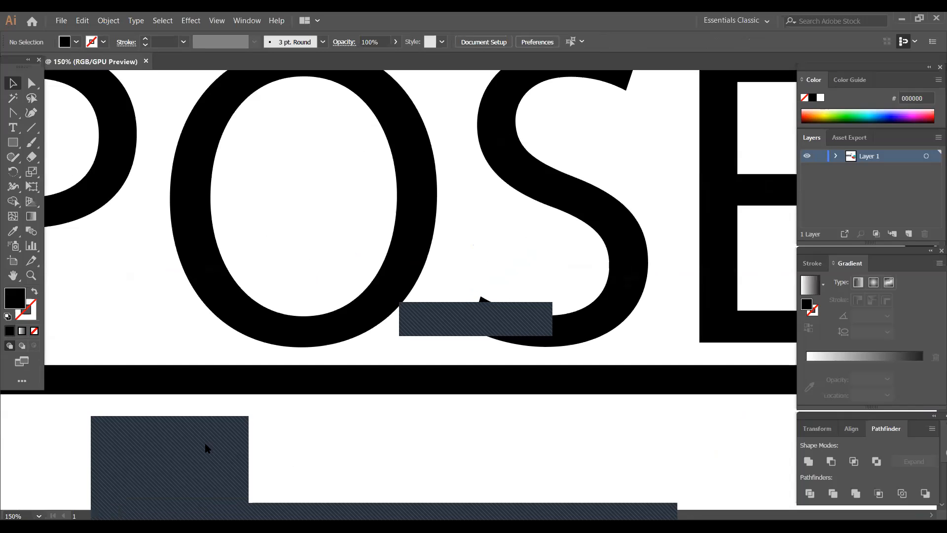
{"action": "left_click_drag", "start_coordinate": [356, 337], "coordinate": [780, 404]}
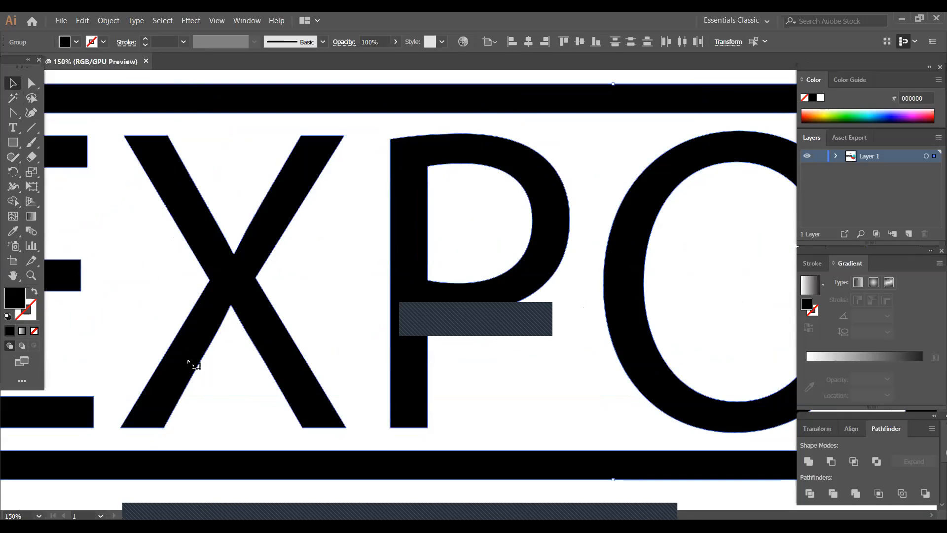
{"action": "left_click", "coordinate": [229, 485]}
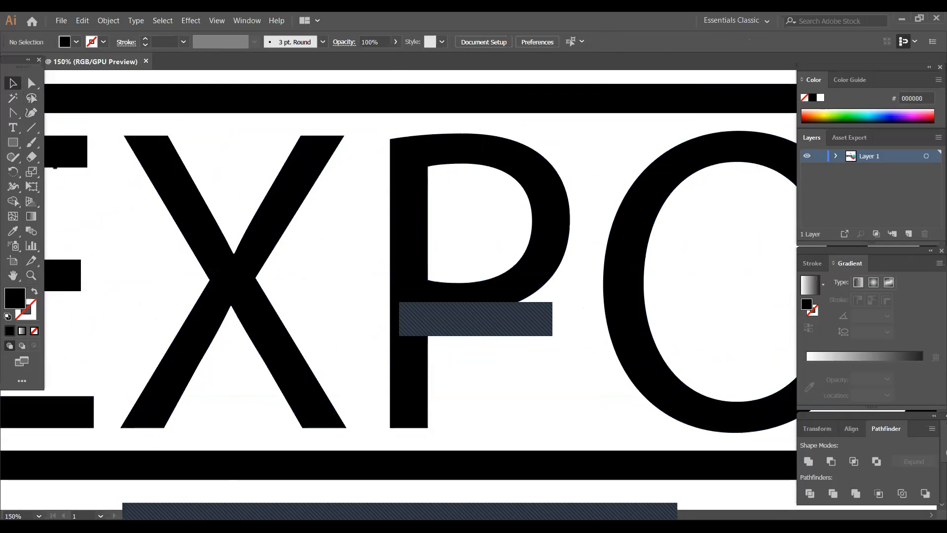
- Try pulling only the outer anchor at the X's upper-right tip toward the frame, and undo the move
{"action": "left_click", "coordinate": [32, 83]}
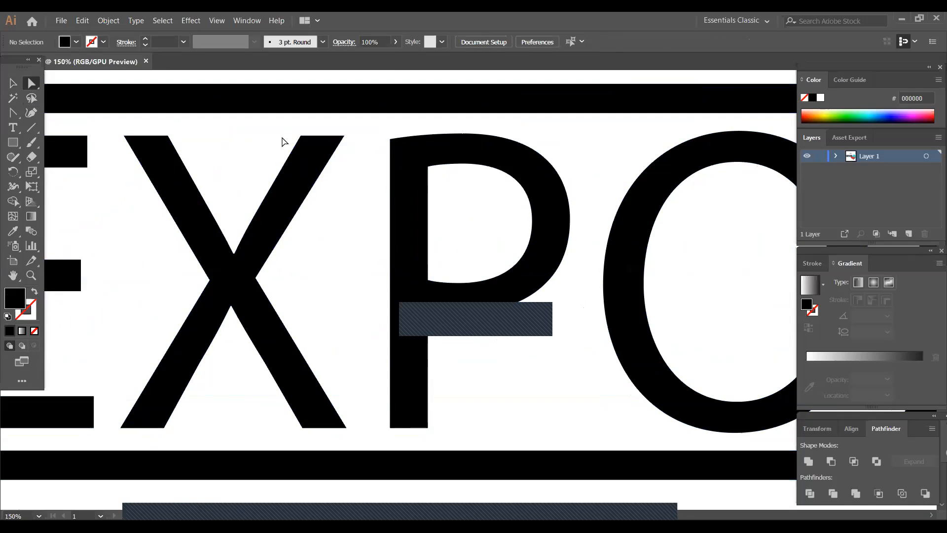
{"action": "left_click_drag", "start_coordinate": [285, 124], "coordinate": [345, 155]}
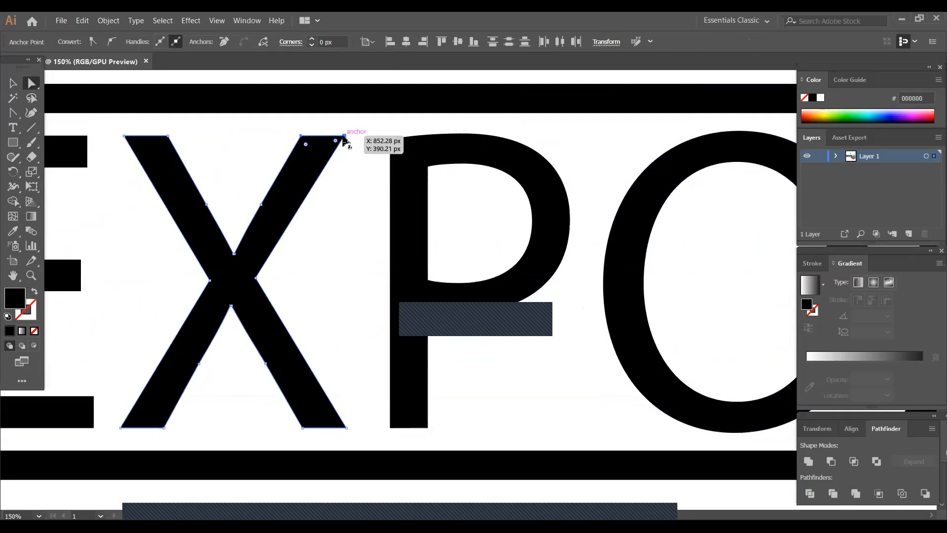
{"action": "left_click", "coordinate": [344, 136], "text": "shift"}
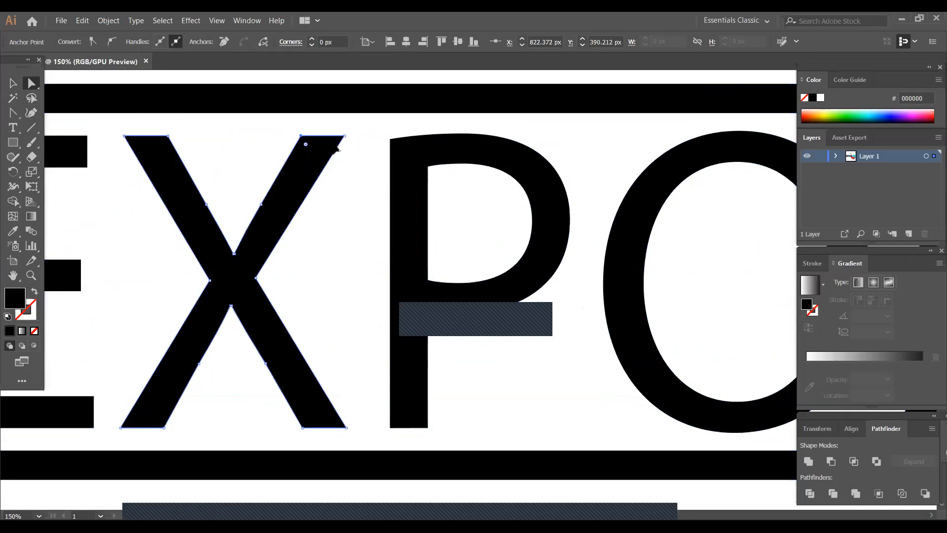
{"action": "left_click_drag", "start_coordinate": [345, 135], "coordinate": [372, 119]}
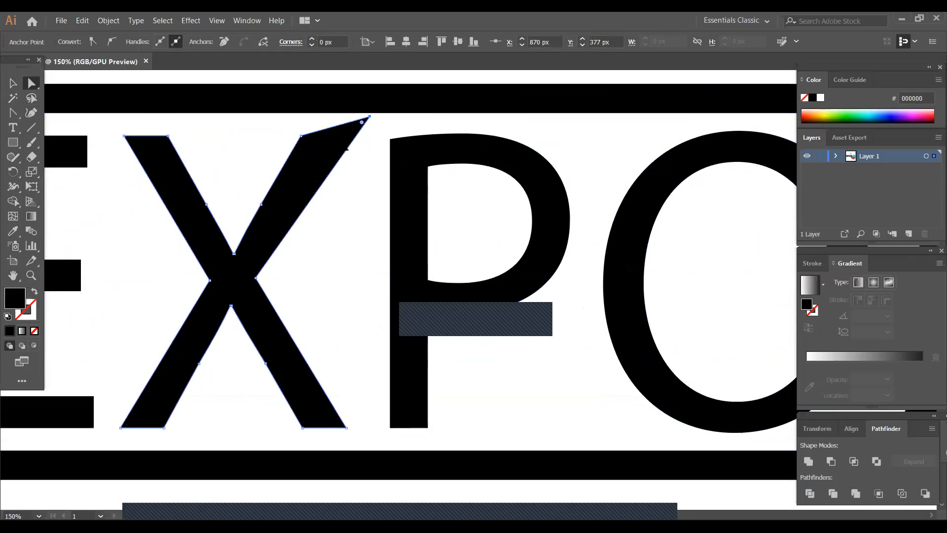
{"action": "key", "text": "ctrl+z"}
{"action": "left_click", "coordinate": [283, 141]}
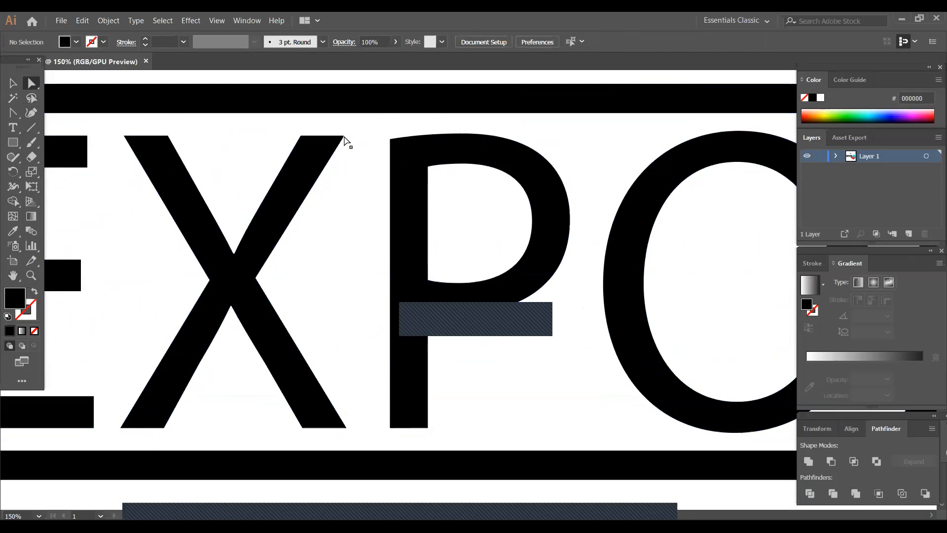
- Extend the X's upper-right arm to the frame's outer top edge by moving both tip anchors together along its slant
{"action": "left_click", "coordinate": [345, 137]}
{"action": "left_click_drag", "start_coordinate": [336, 140], "coordinate": [356, 87]}
{"action": "left_click", "coordinate": [301, 136], "text": "shift"}
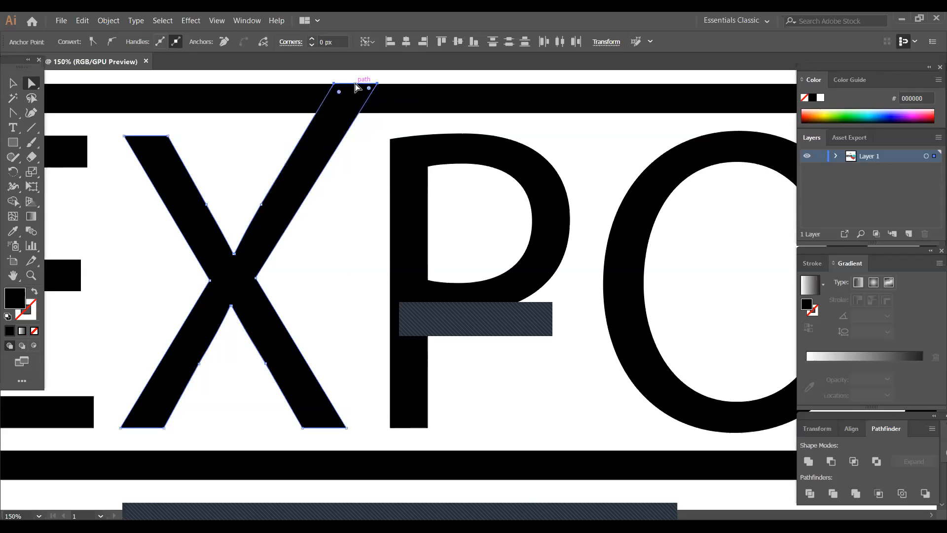
{"action": "left_click", "coordinate": [327, 191]}
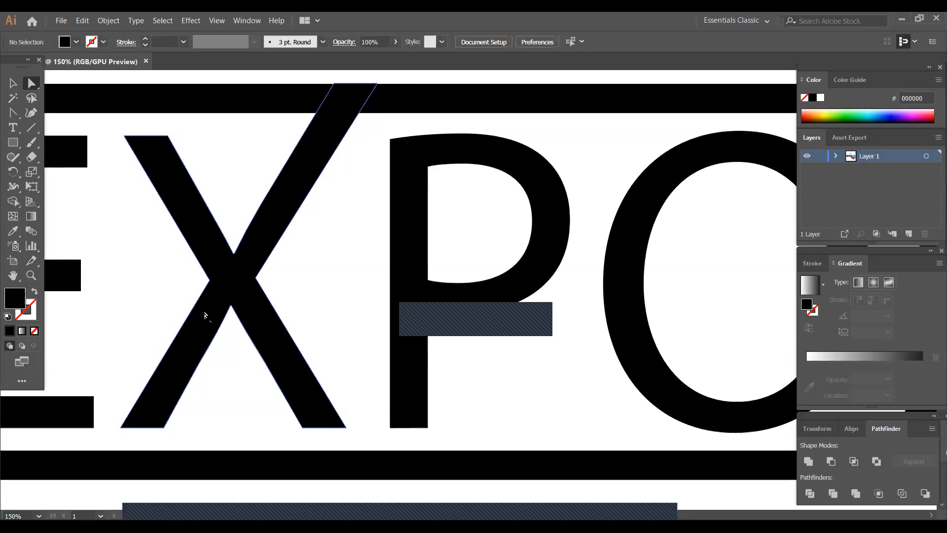
{"action": "left_click", "coordinate": [165, 404]}
{"action": "left_click", "coordinate": [217, 416]}
{"action": "left_click", "coordinate": [240, 292]}
{"action": "right_click", "coordinate": [239, 291]}
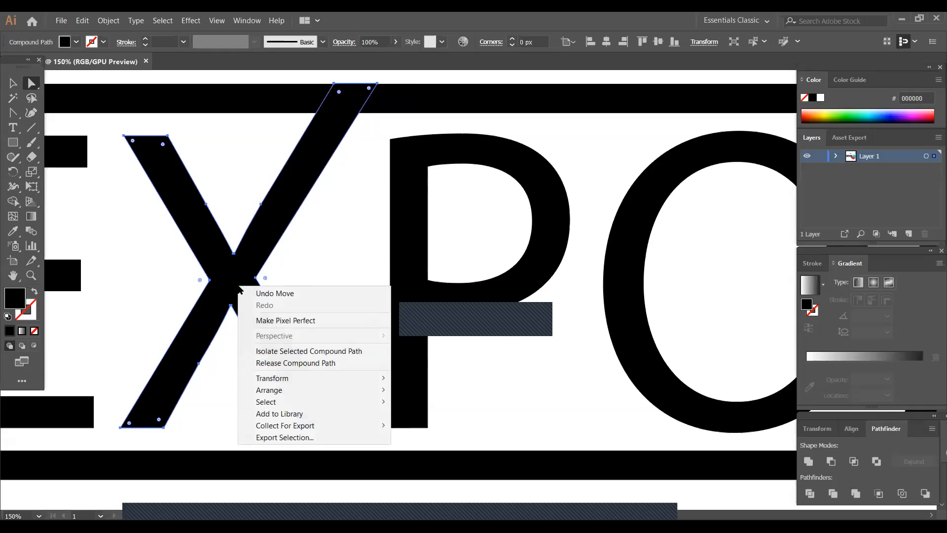
{"action": "left_click", "coordinate": [224, 393]}
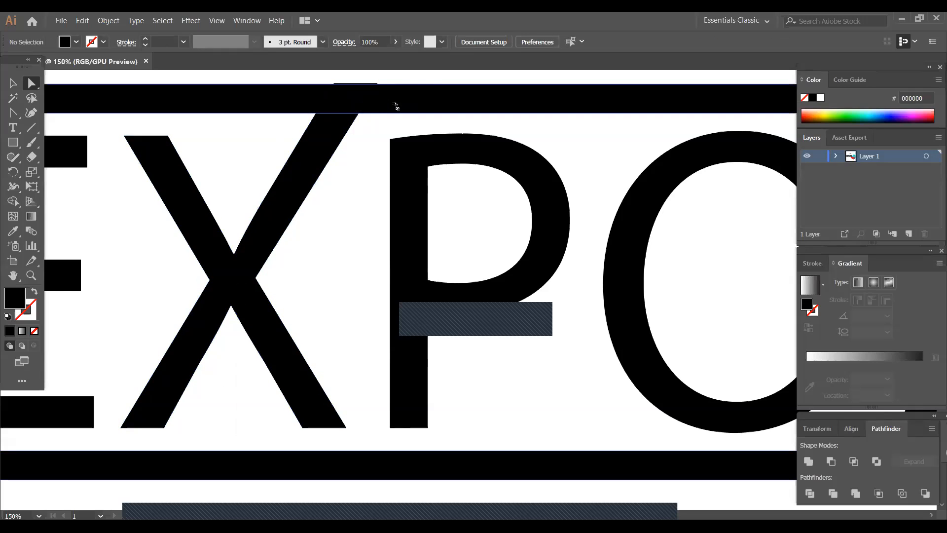
{"action": "left_click", "coordinate": [346, 127]}
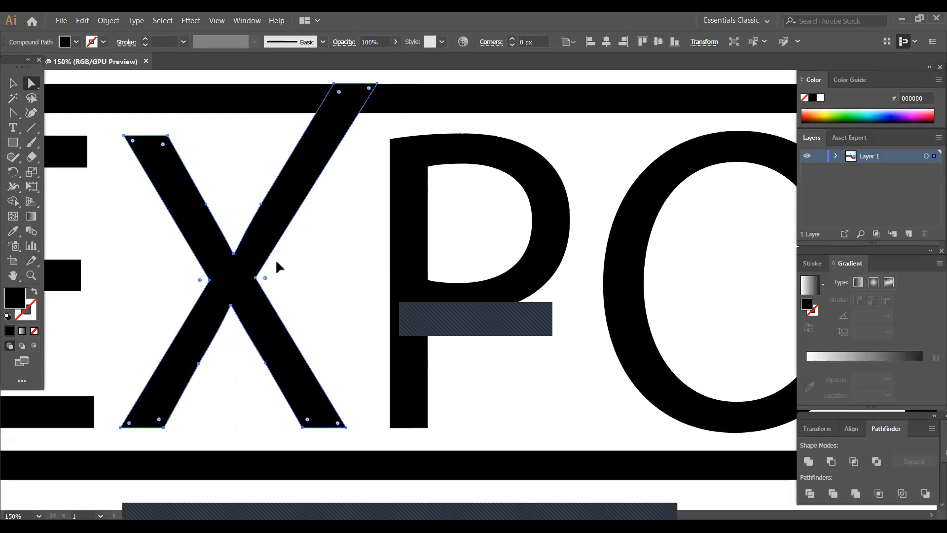
- Try a narrow rectangle over the X's left side, and undo it along with the extension of the X's upper-right arm
{"action": "left_click", "coordinate": [9, 143]}
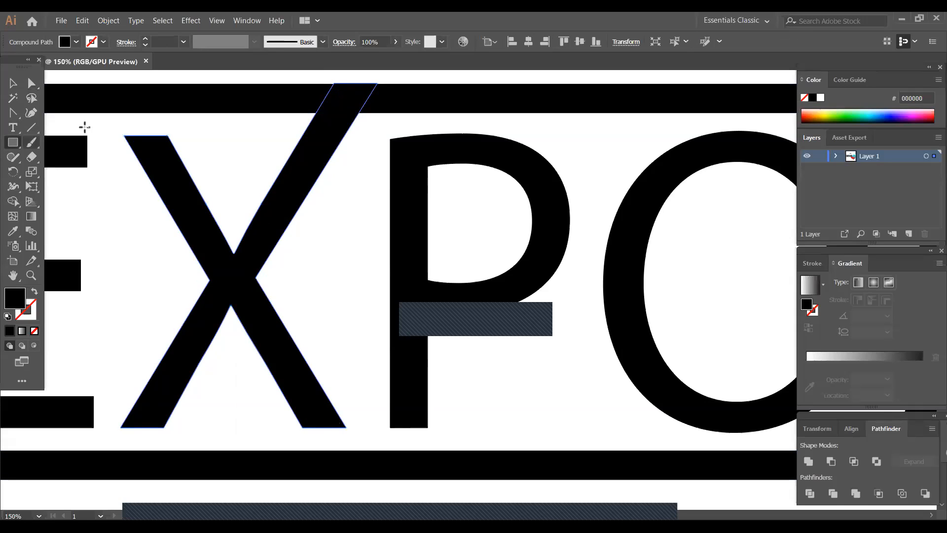
{"action": "left_click_drag", "start_coordinate": [123, 136], "coordinate": [161, 434]}
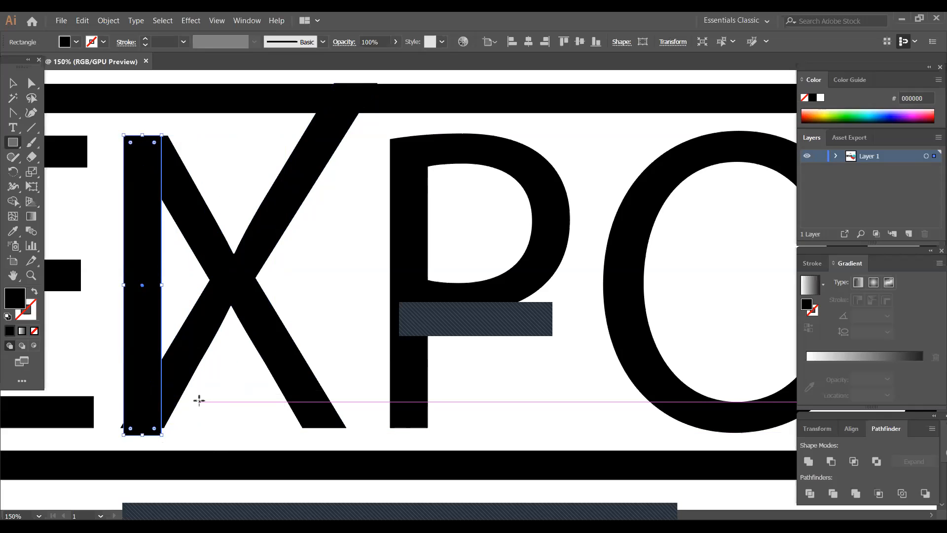
{"action": "key", "text": "ctrl+z"}
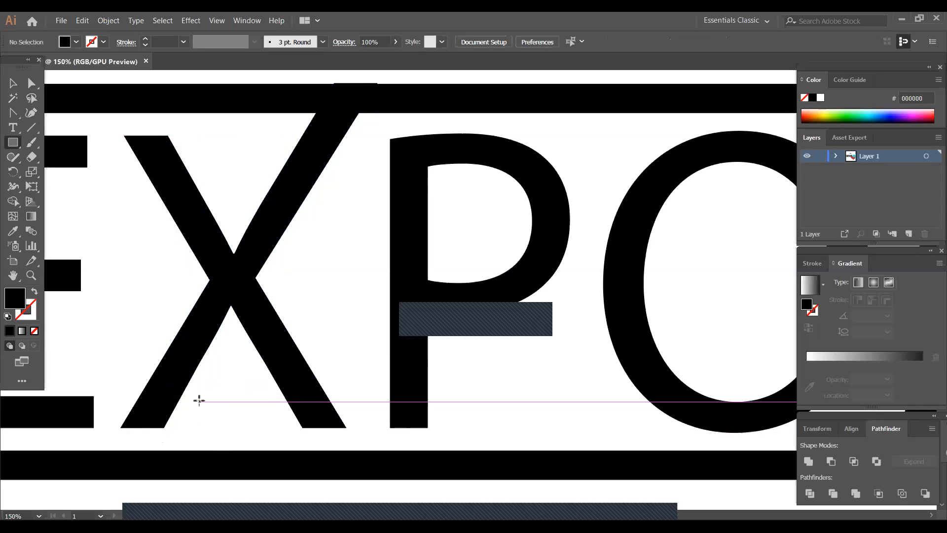
{"action": "key", "text": "ctrl+shift+z"}
{"action": "key", "text": "ctrl+z"}
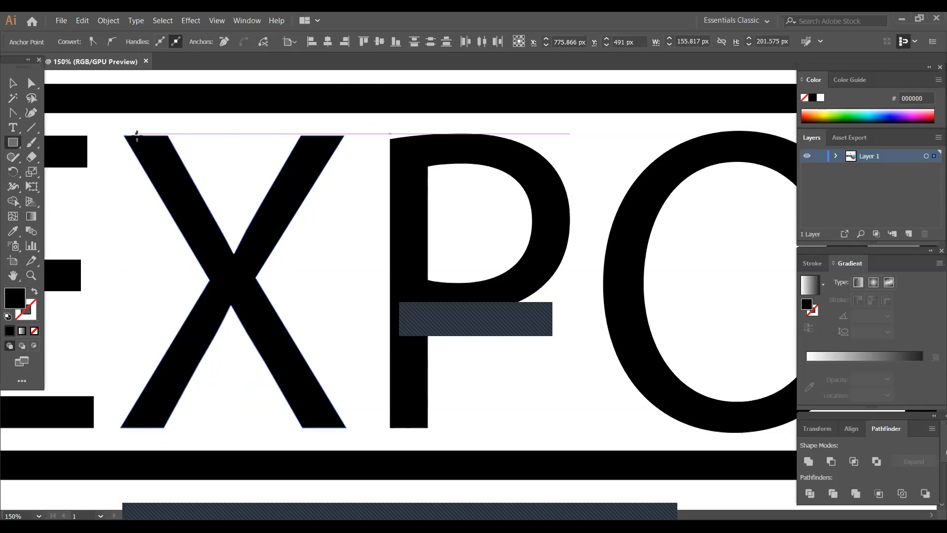
- Draw an upright rectangle about 31 px wide and 205 px tall over the X's left side and fill it with red FF0000
{"action": "left_click_drag", "start_coordinate": [123, 135], "coordinate": [168, 432]}
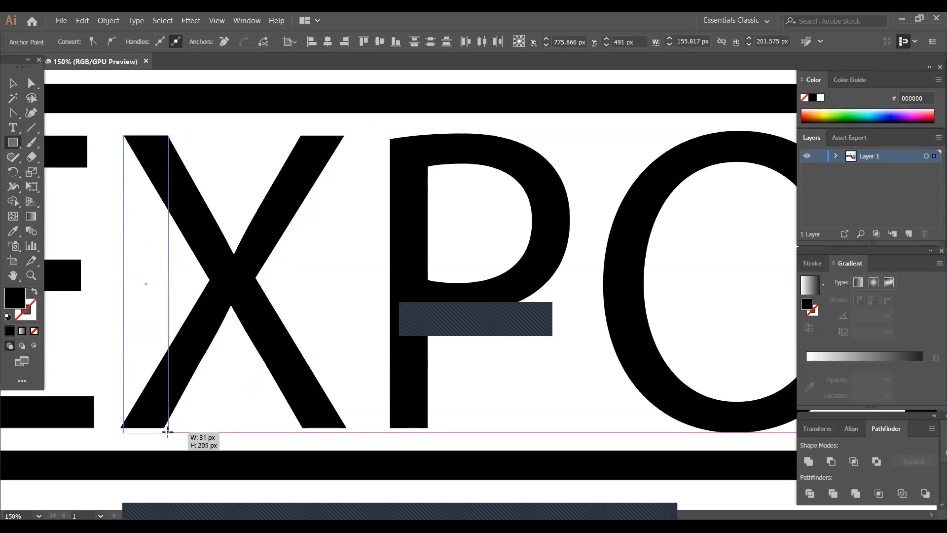
{"action": "left_click_drag", "start_coordinate": [168, 433], "coordinate": [166, 434]}
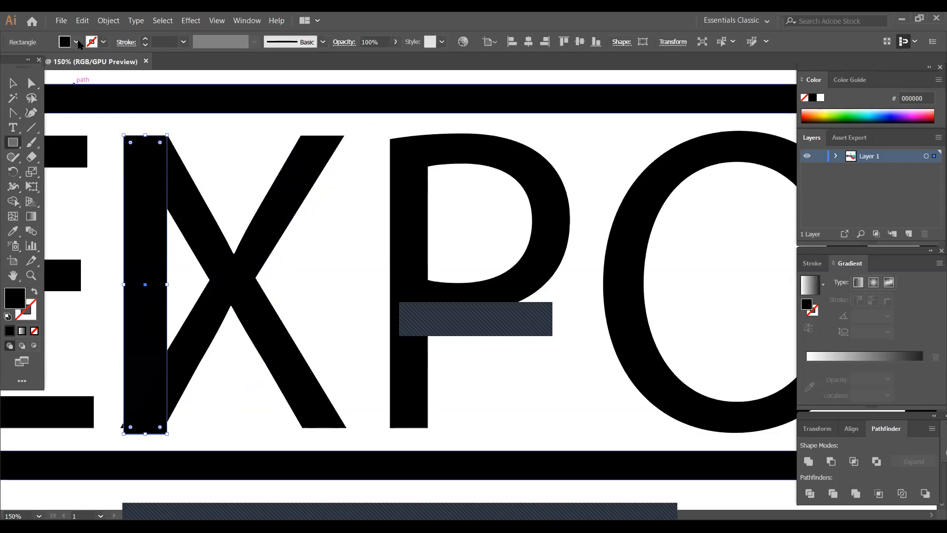
{"action": "left_click", "coordinate": [76, 42]}
{"action": "left_click", "coordinate": [43, 63]}
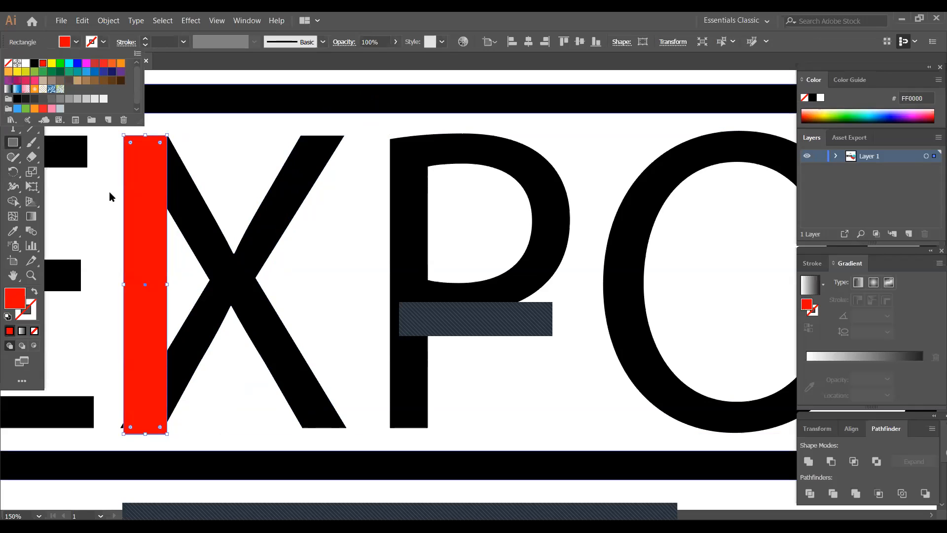
{"action": "left_click", "coordinate": [217, 408]}
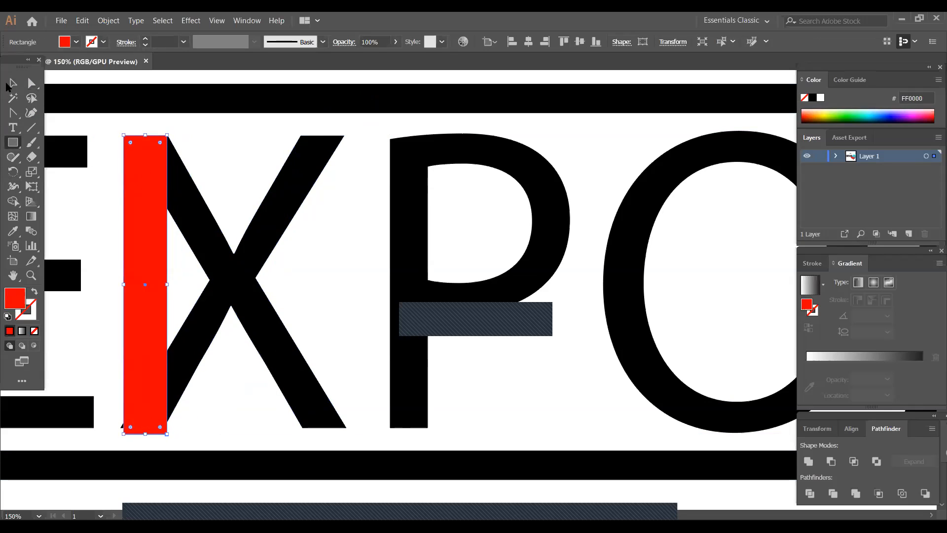
- Rotate the red rectangle and place it over the X's diagonal stroke running from upper left to lower right, matching its slant
{"action": "left_click", "coordinate": [13, 83]}
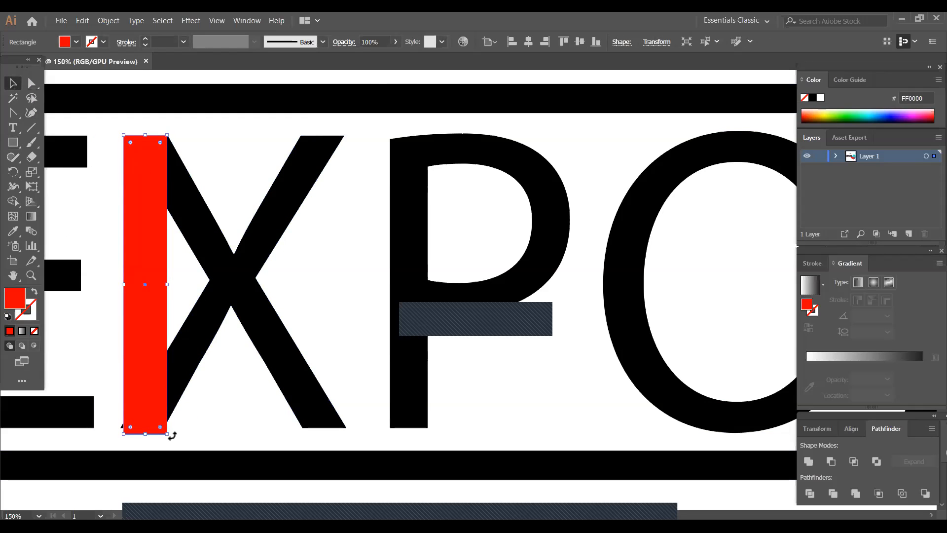
{"action": "left_click_drag", "start_coordinate": [172, 436], "coordinate": [270, 413]}
{"action": "left_click_drag", "start_coordinate": [217, 371], "coordinate": [330, 391]}
{"action": "left_click_drag", "start_coordinate": [260, 341], "coordinate": [271, 338]}
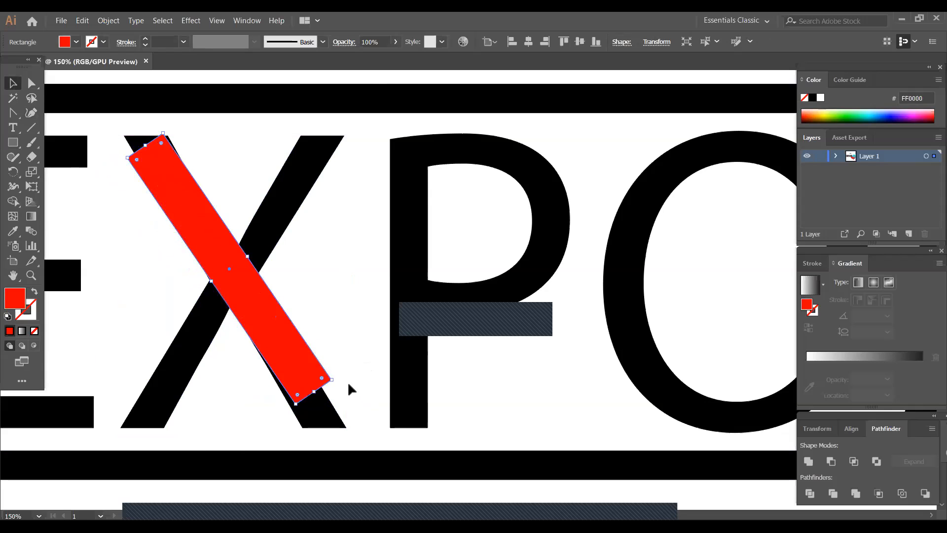
{"action": "left_click_drag", "start_coordinate": [334, 378], "coordinate": [326, 383]}
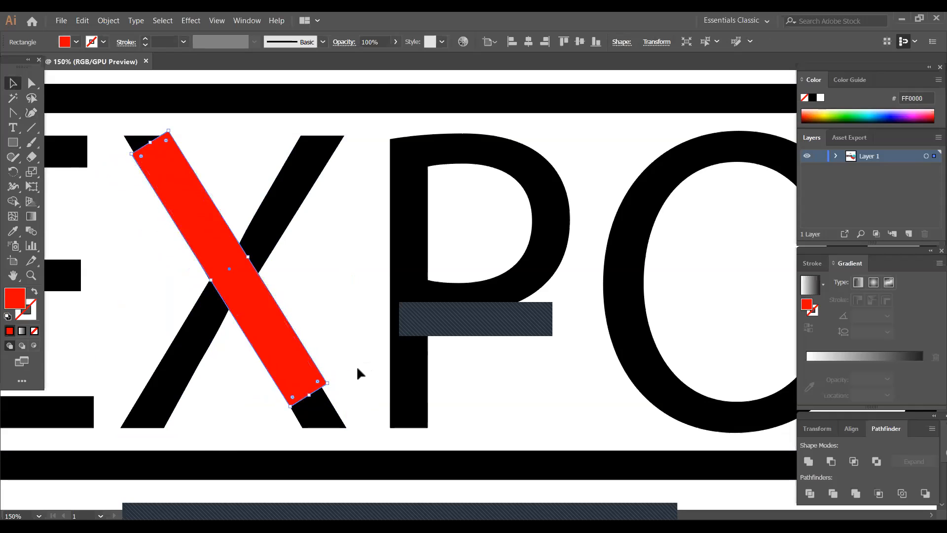
- Lengthen the slanted red bar at both ends until it spans the X's full diagonal stroke
{"action": "left_click", "coordinate": [357, 369]}
{"action": "left_click", "coordinate": [263, 341]}
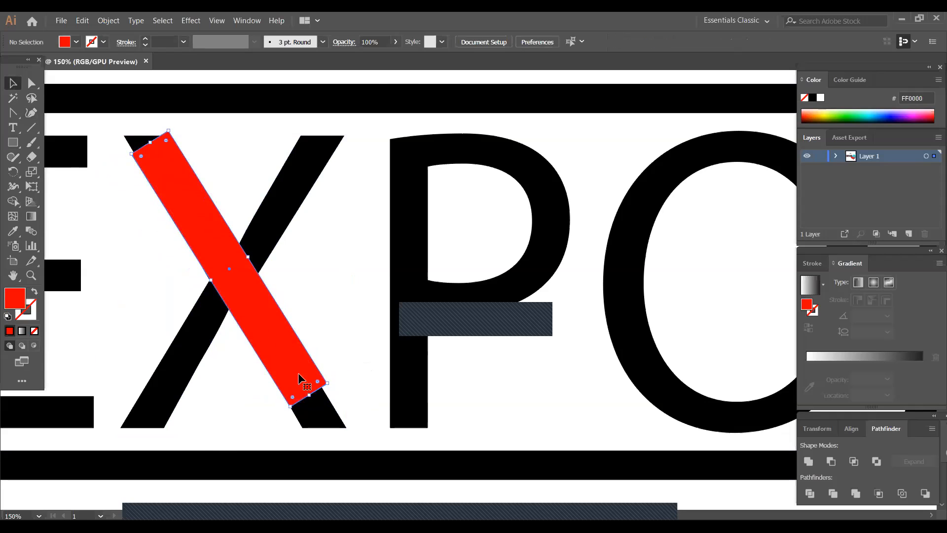
{"action": "left_click_drag", "start_coordinate": [309, 396], "coordinate": [326, 422]}
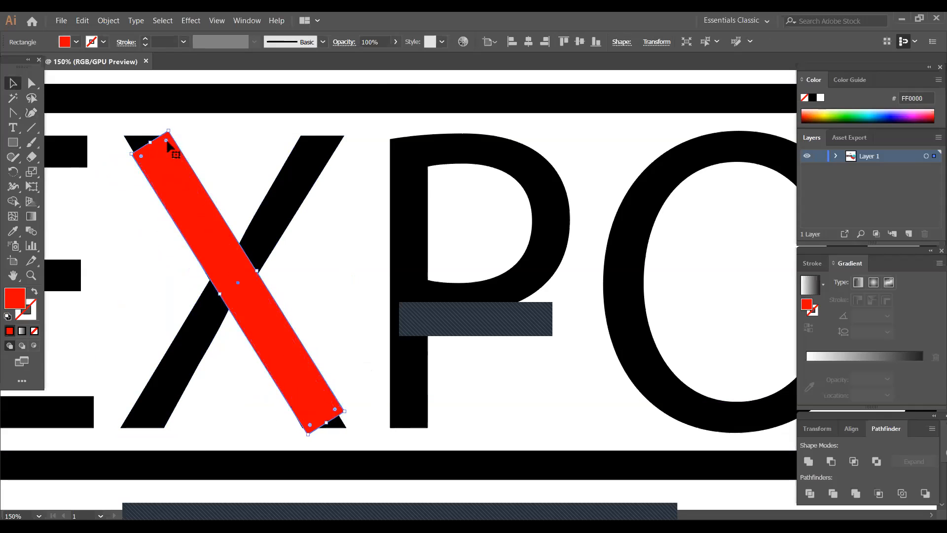
{"action": "left_click_drag", "start_coordinate": [152, 142], "coordinate": [140, 127]}
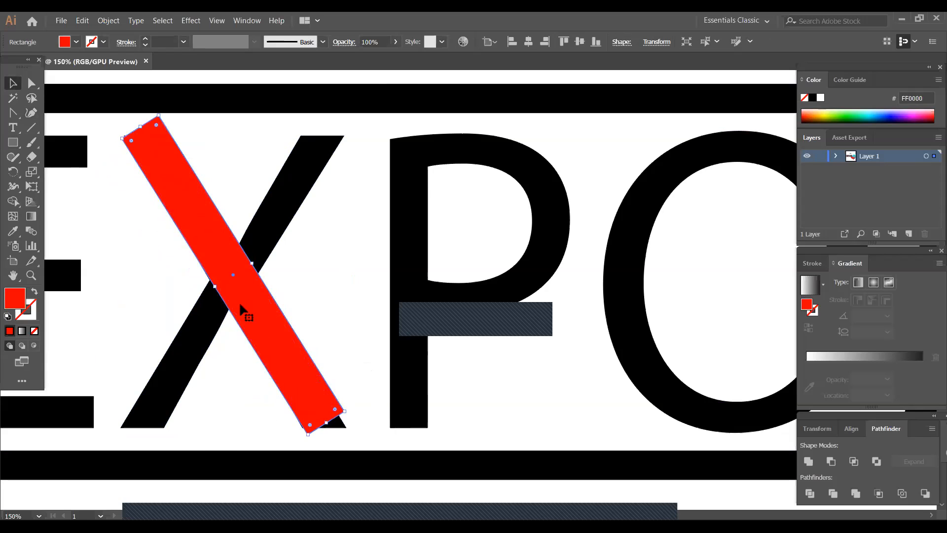
- Create a copy of the red bar reflected across the vertical axis to form the X's second stroke, and deselect it
{"action": "left_click", "coordinate": [186, 386]}
{"action": "left_click", "coordinate": [241, 274]}
{"action": "right_click", "coordinate": [242, 275]}
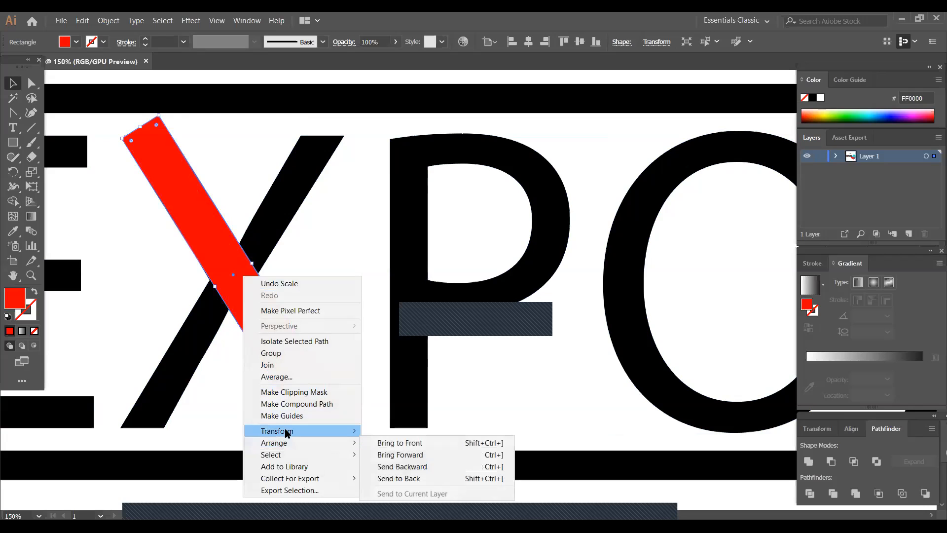
{"action": "mouse_move", "coordinate": [288, 432]}
{"action": "left_click", "coordinate": [402, 469]}
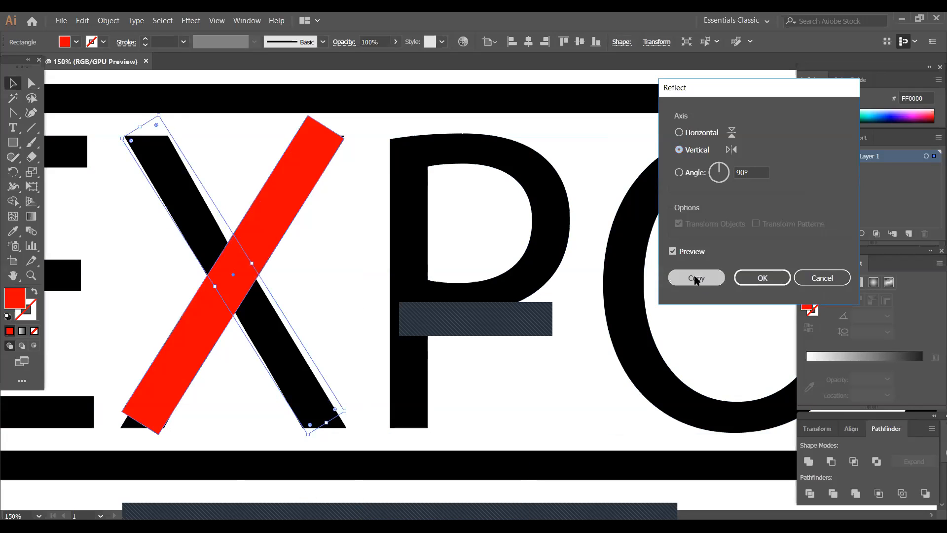
{"action": "left_click", "coordinate": [696, 279]}
{"action": "left_click", "coordinate": [345, 374]}
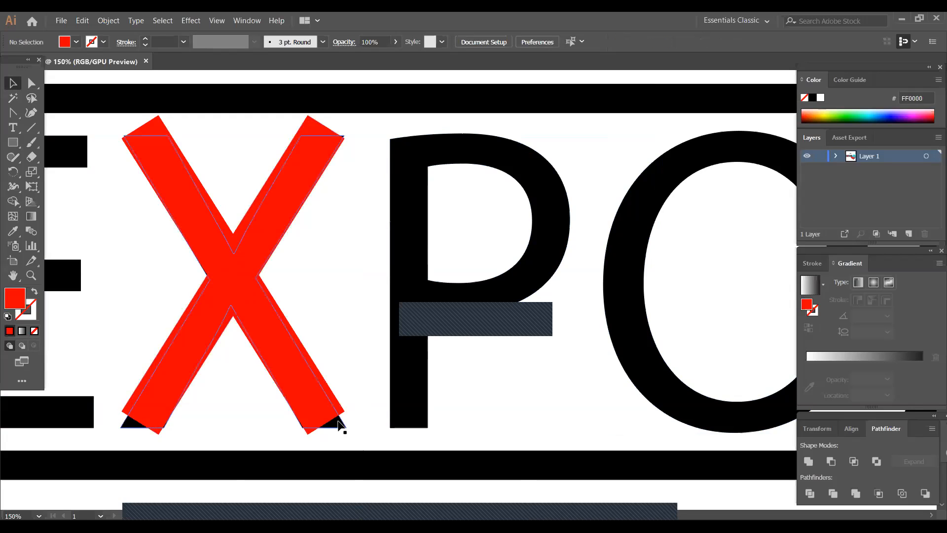
- Ungroup the black lettering and delete the original black X from behind the red bars
{"action": "left_click", "coordinate": [343, 432]}
{"action": "right_click", "coordinate": [344, 431]}
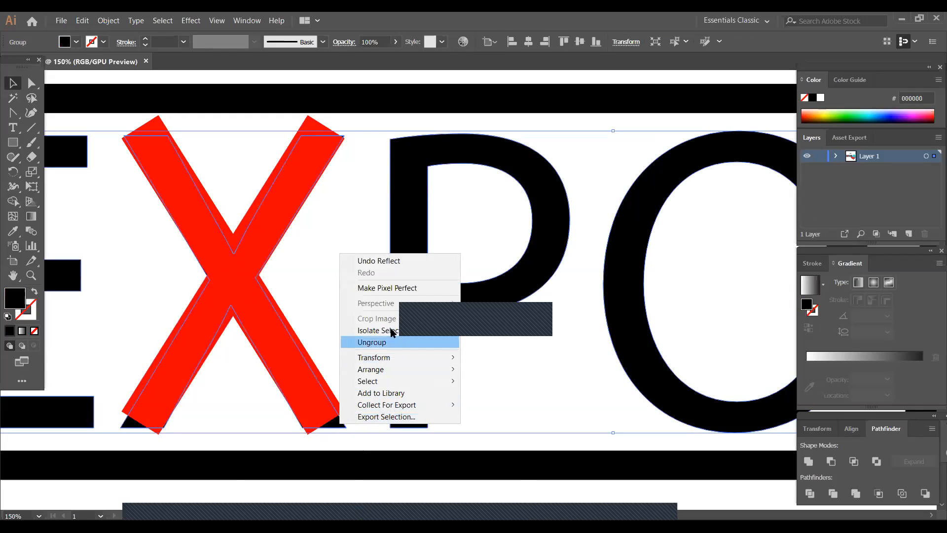
{"action": "left_click", "coordinate": [384, 343]}
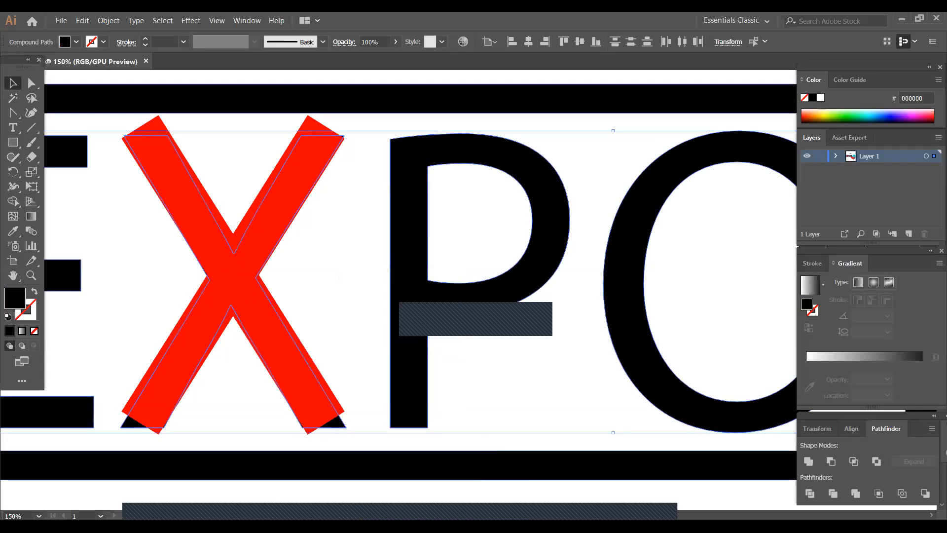
{"action": "left_click", "coordinate": [398, 447]}
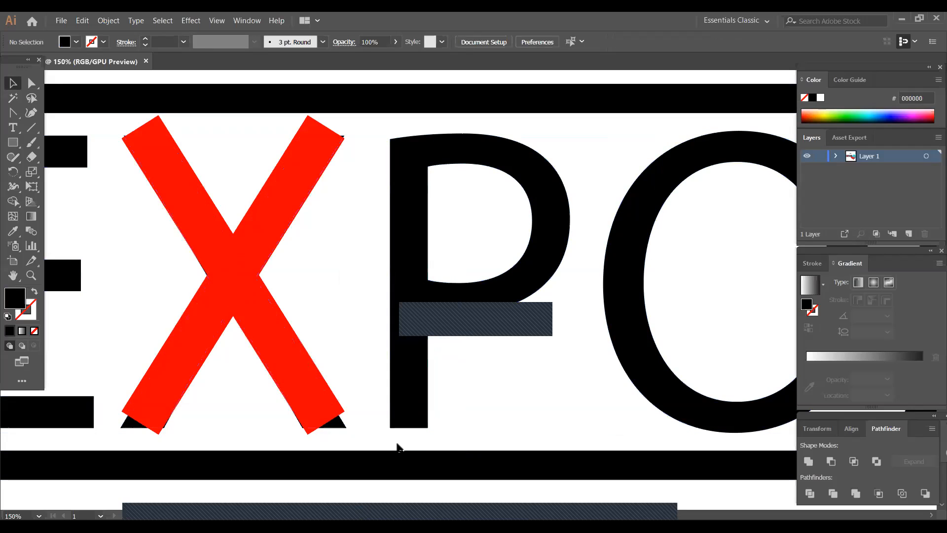
{"action": "left_click", "coordinate": [342, 425]}
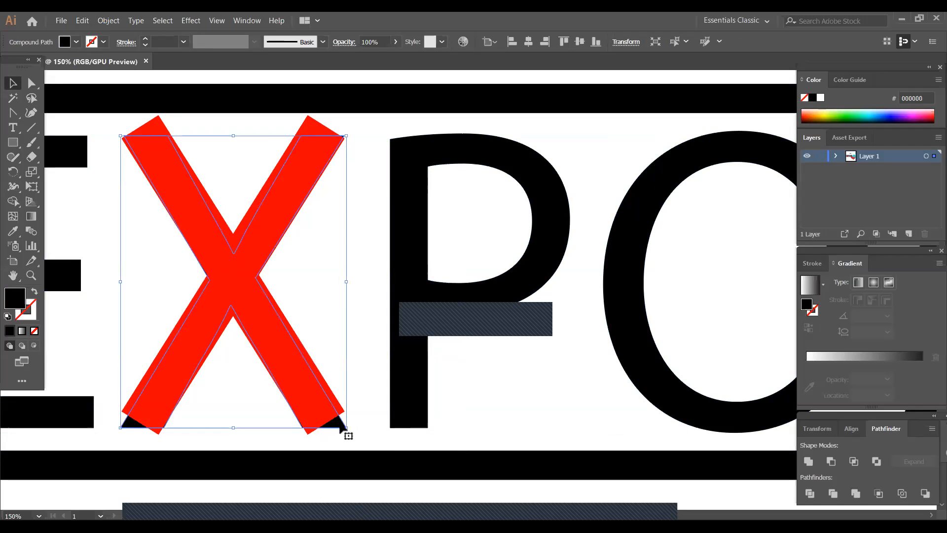
{"action": "key", "text": "Delete"}
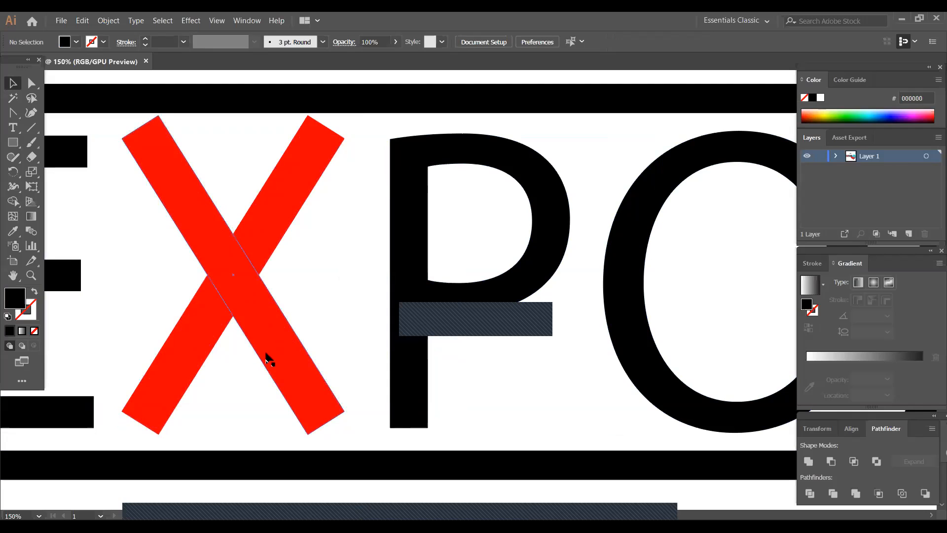
- Slightly narrow the red bar rising from lower left to upper right, and delete the other, wider red bar
{"action": "left_click", "coordinate": [225, 288]}
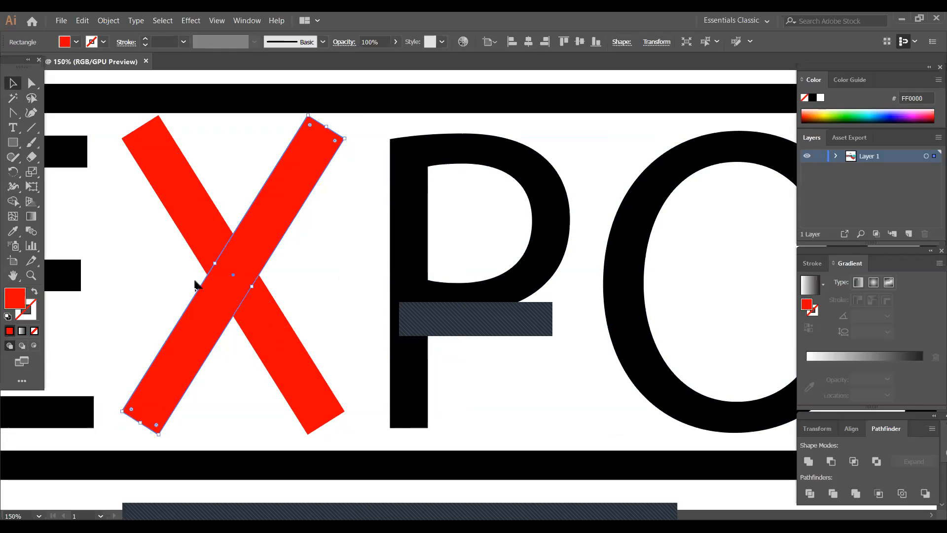
{"action": "left_click_drag", "start_coordinate": [216, 261], "coordinate": [218, 267]}
{"action": "left_click", "coordinate": [207, 249]}
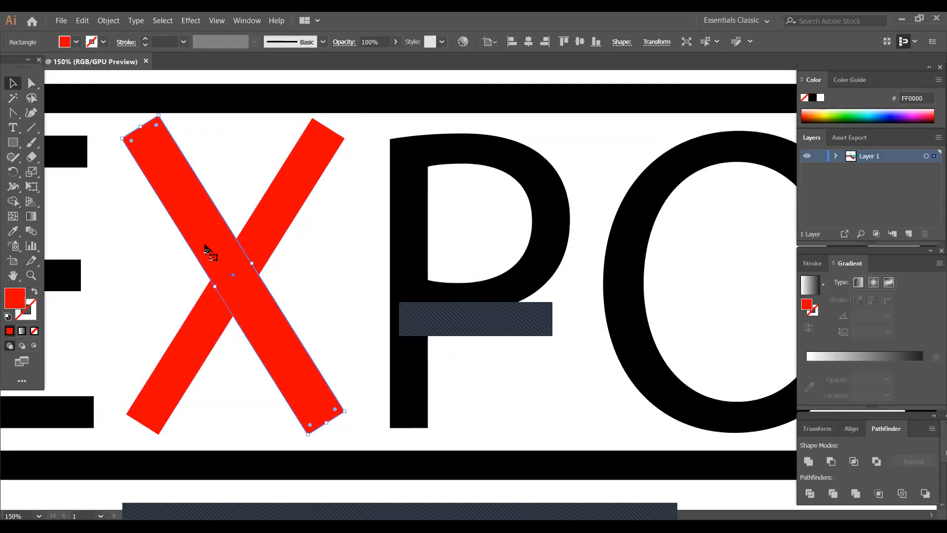
{"action": "key", "text": "Delete"}
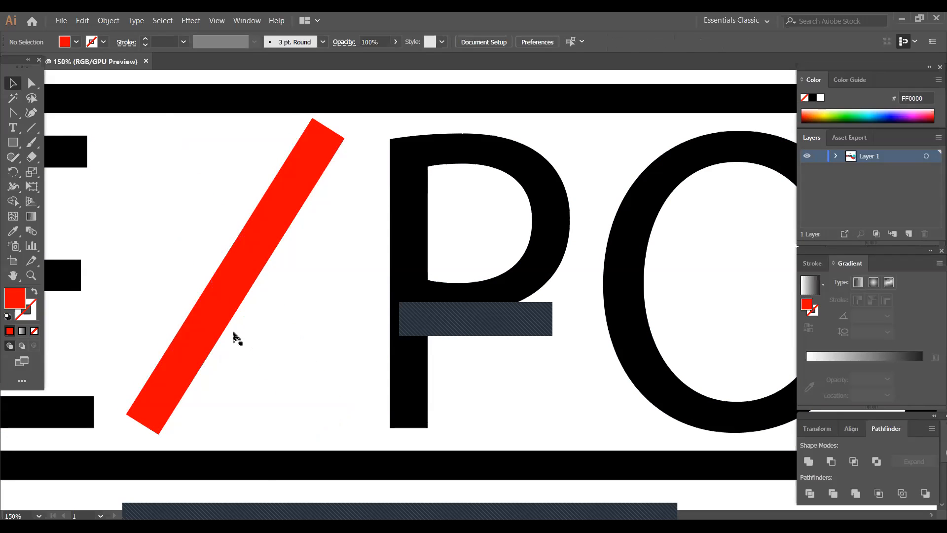
- Make a vertically reflected copy of the narrowed red bar to complete an X with two equal strokes
{"action": "right_click", "coordinate": [225, 276]}
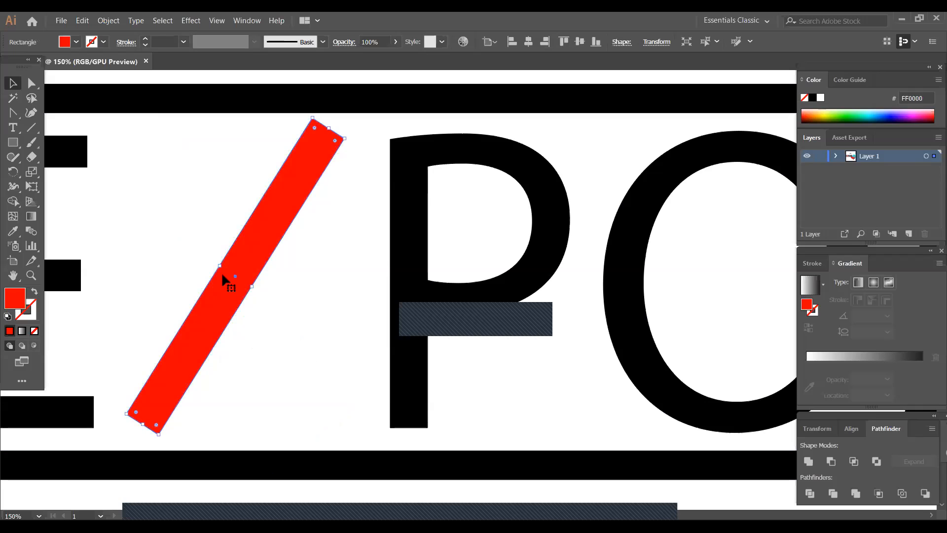
{"action": "mouse_move", "coordinate": [262, 432]}
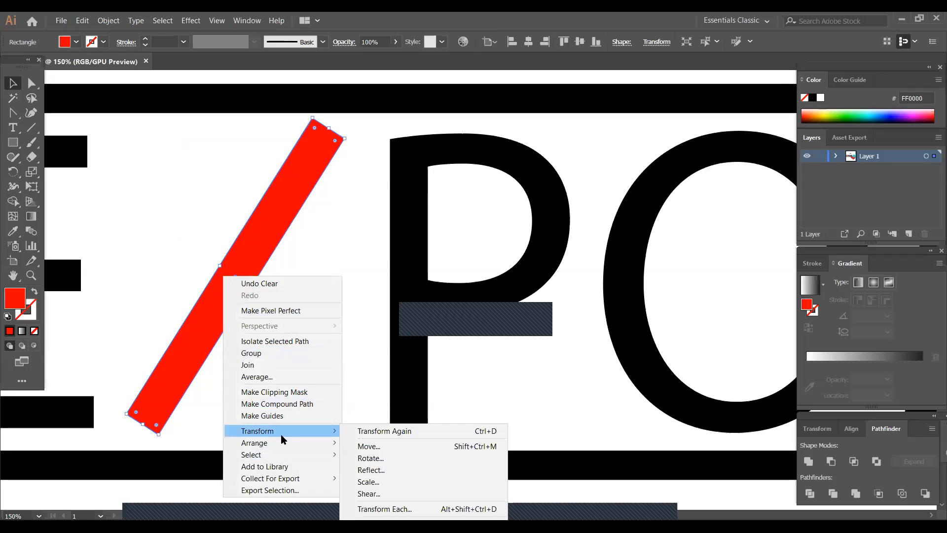
{"action": "left_click", "coordinate": [370, 470]}
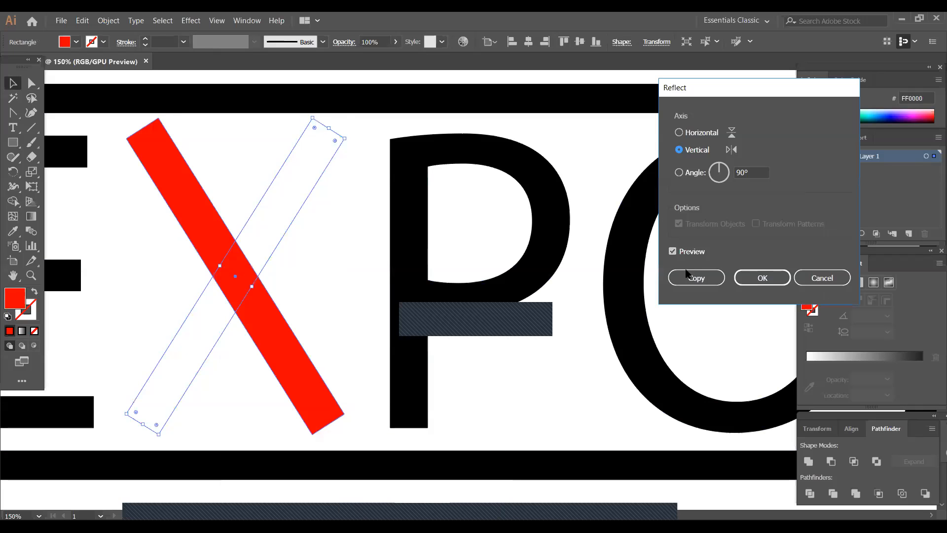
{"action": "left_click", "coordinate": [690, 279]}
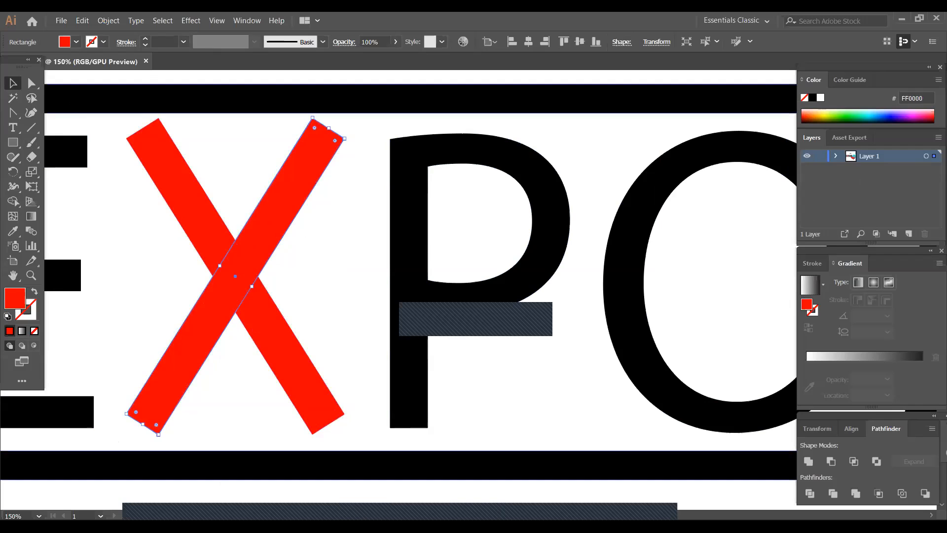
- Extend the rising red bar's upper end along its slant to the frame's outer top edge by moving both end anchors together
{"action": "left_click", "coordinate": [26, 85]}
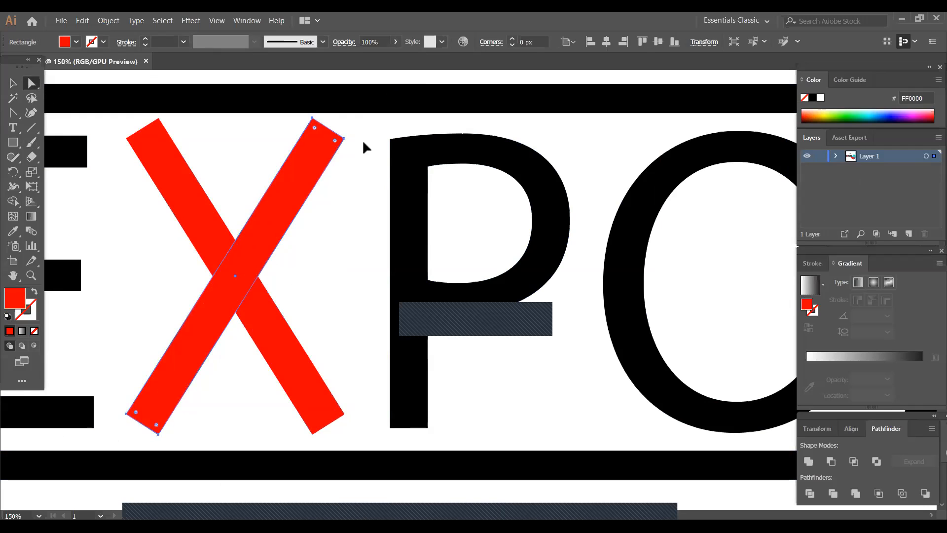
{"action": "left_click", "coordinate": [345, 142]}
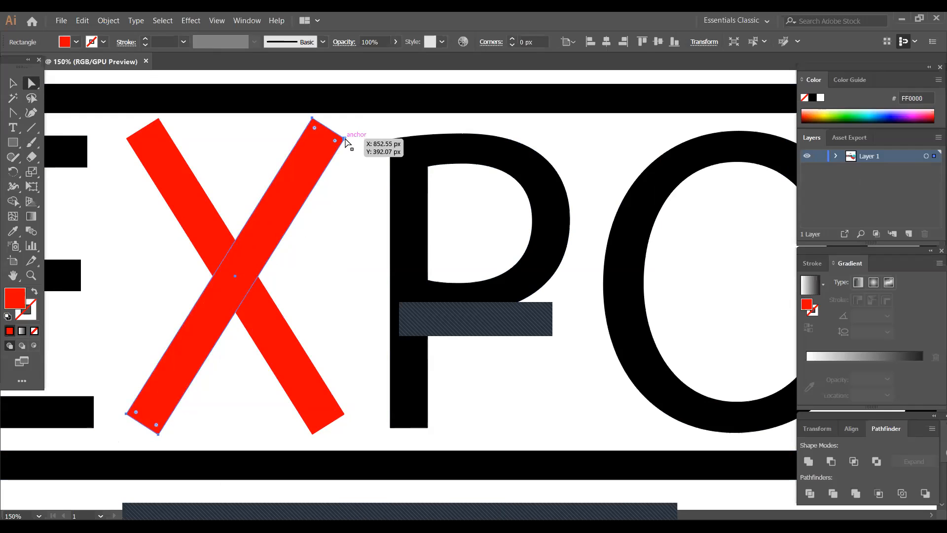
{"action": "left_click", "coordinate": [345, 139]}
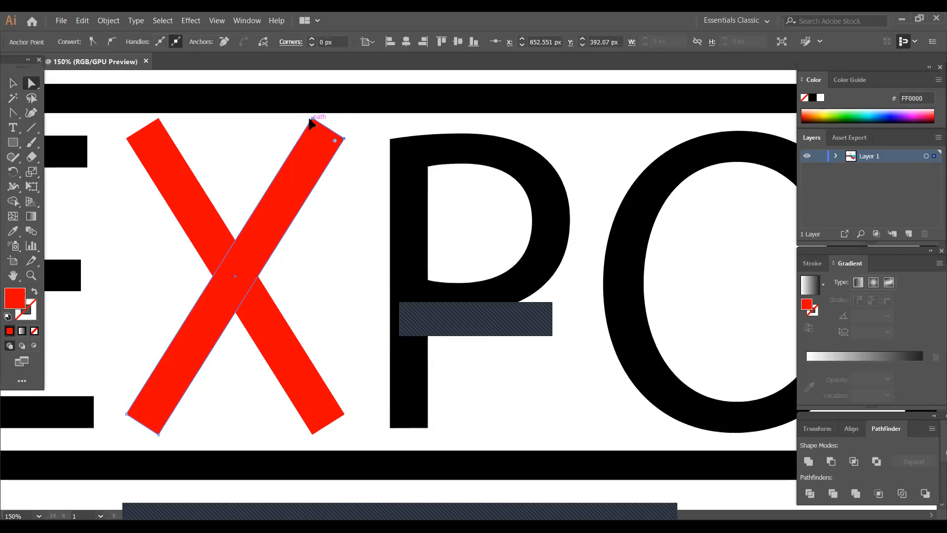
{"action": "left_click", "coordinate": [312, 118], "text": "shift"}
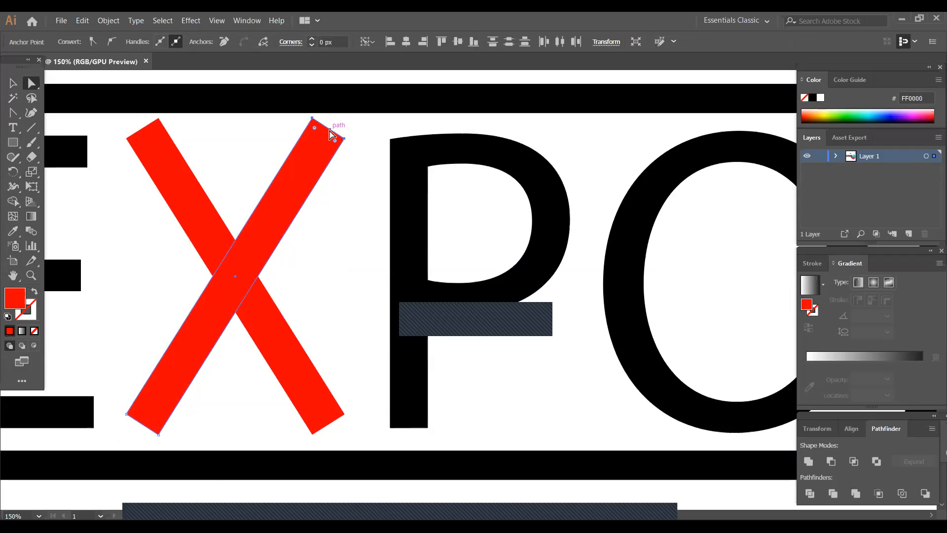
{"action": "left_click_drag", "start_coordinate": [326, 127], "coordinate": [354, 101]}
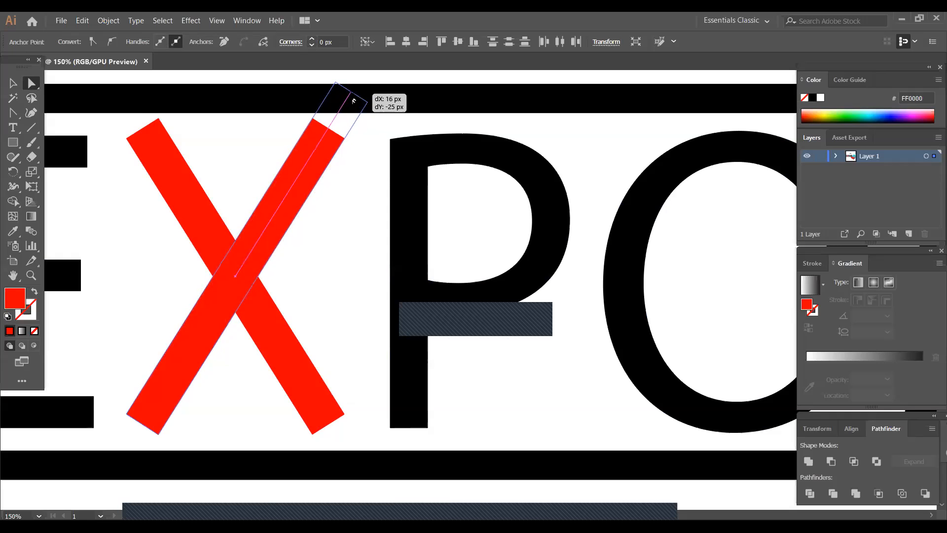
{"action": "left_click_drag", "start_coordinate": [354, 100], "coordinate": [355, 100]}
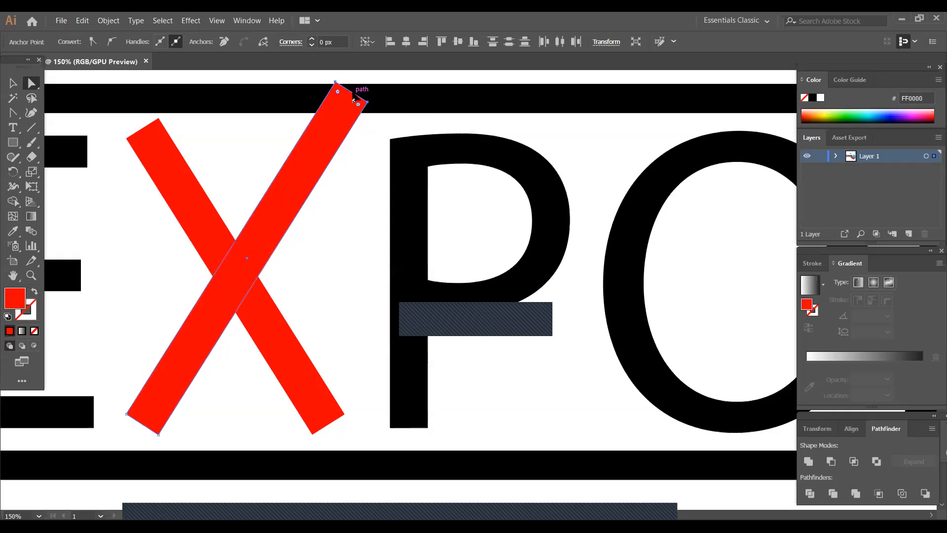
- Draw a diagonal line across the upper arm of the rising red bar and divide the bar along it
{"action": "left_click", "coordinate": [332, 221]}
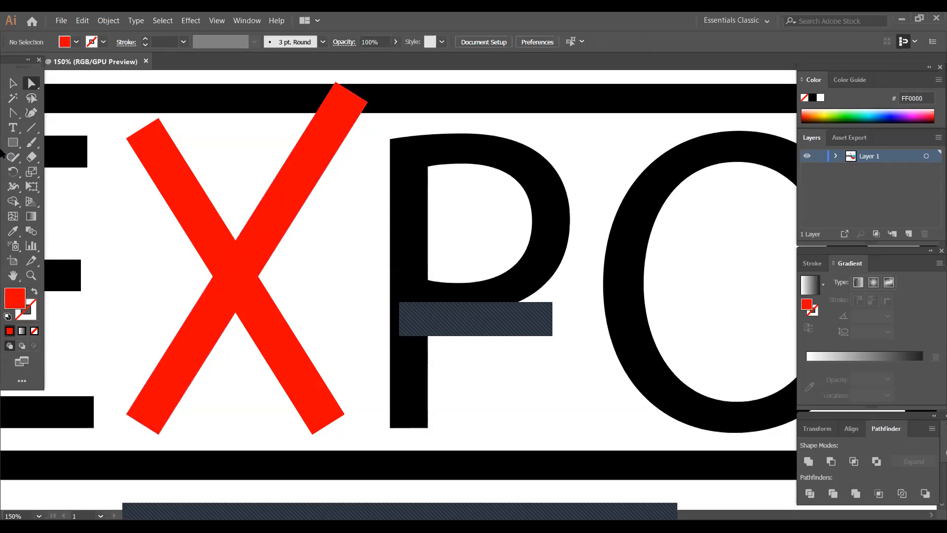
{"action": "left_click", "coordinate": [31, 127]}
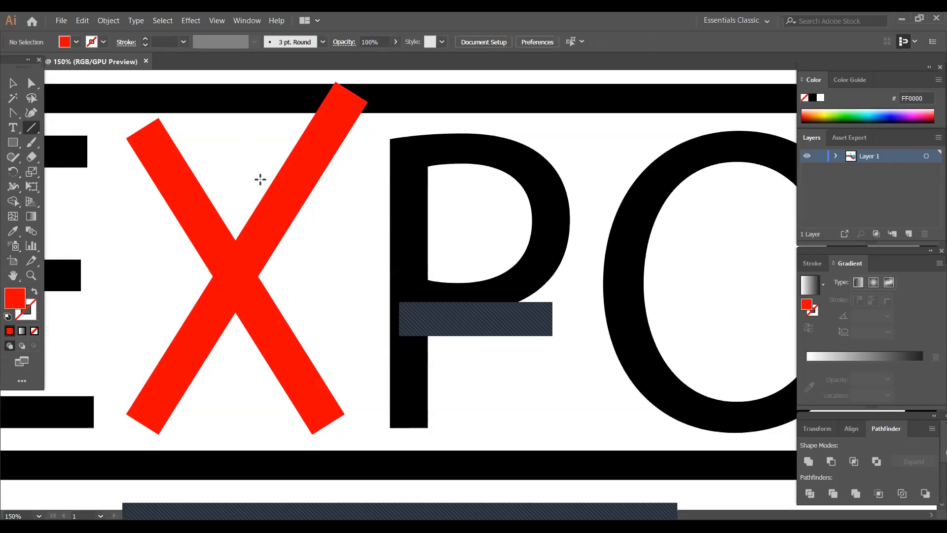
{"action": "left_click_drag", "start_coordinate": [261, 161], "coordinate": [329, 236]}
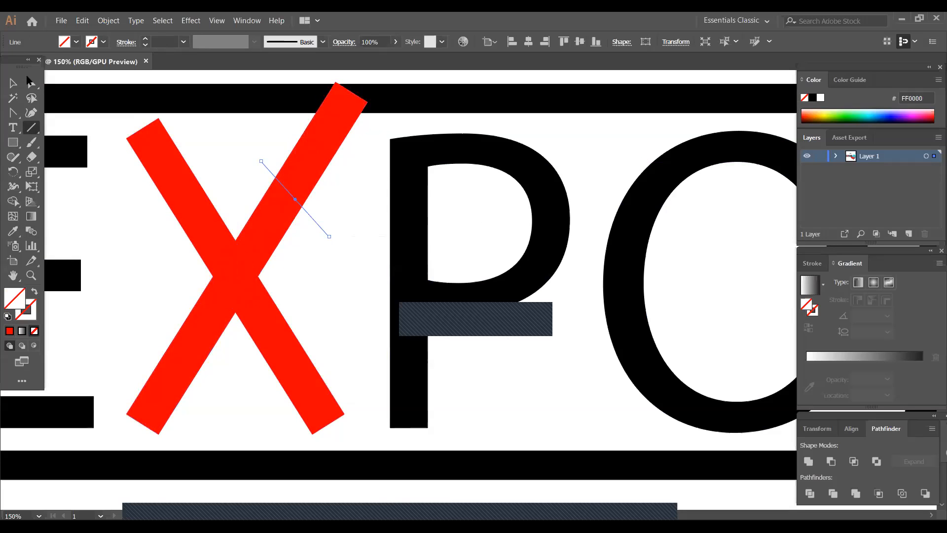
{"action": "left_click", "coordinate": [13, 84]}
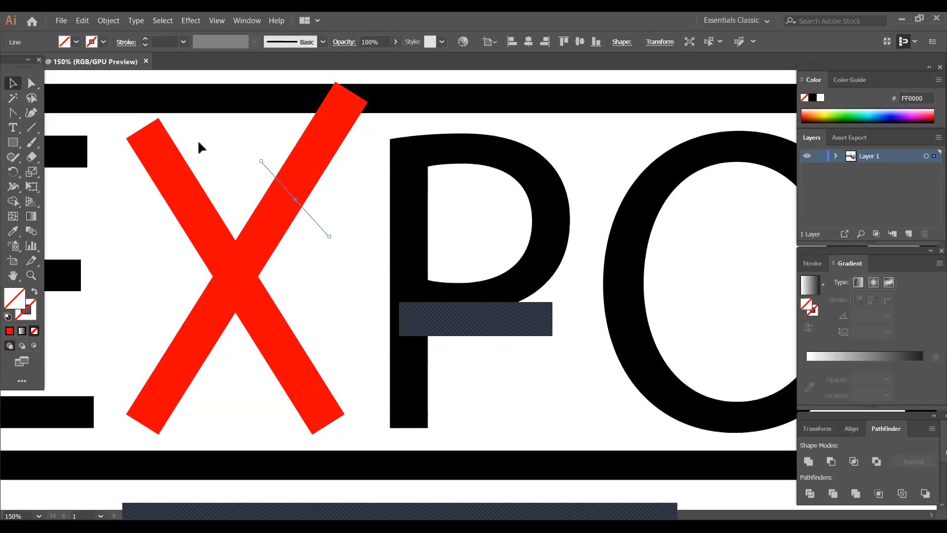
{"action": "left_click_drag", "start_coordinate": [239, 167], "coordinate": [329, 195]}
{"action": "left_click", "coordinate": [810, 493]}
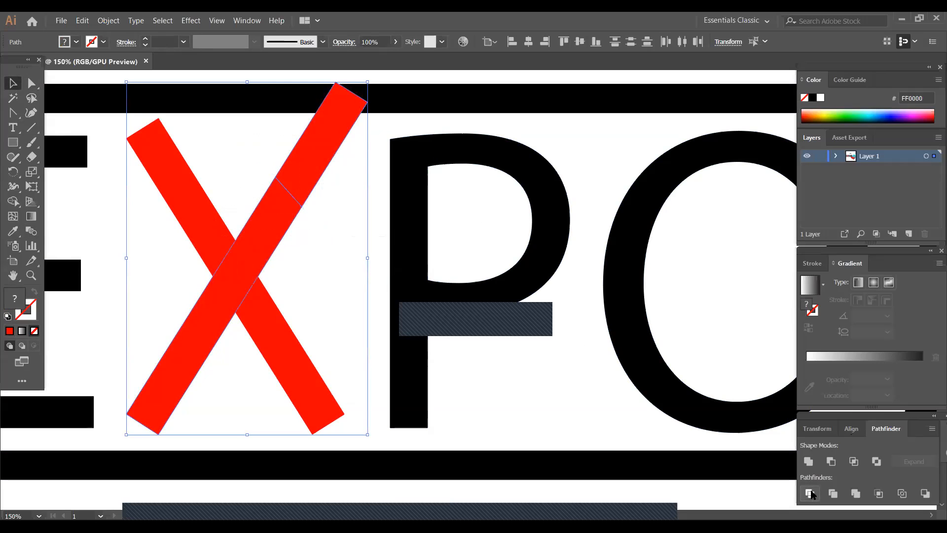
{"action": "left_click", "coordinate": [450, 495]}
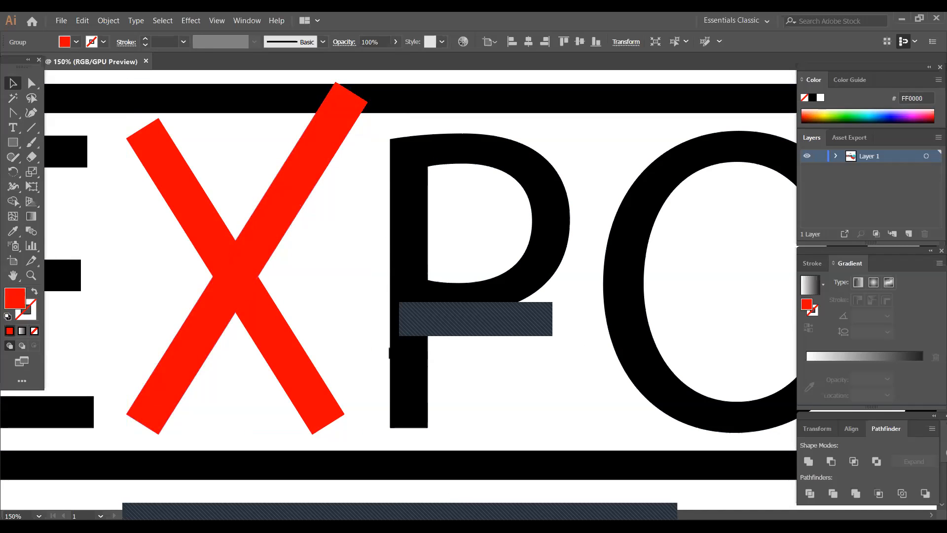
- Ungroup the divided rising bar so its upper and lower pieces are separate objects
{"action": "left_click", "coordinate": [302, 187]}
{"action": "right_click", "coordinate": [302, 181]}
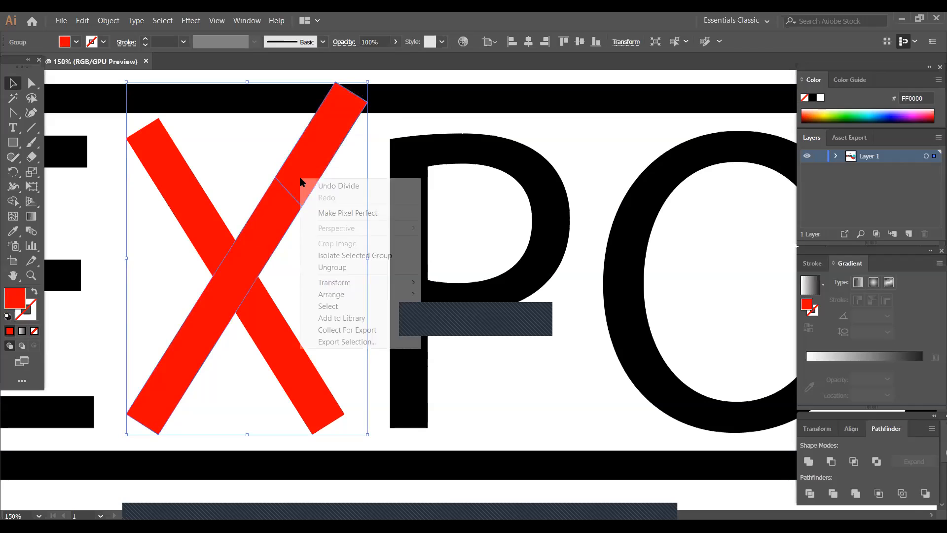
{"action": "left_click", "coordinate": [341, 267]}
{"action": "left_click", "coordinate": [350, 485]}
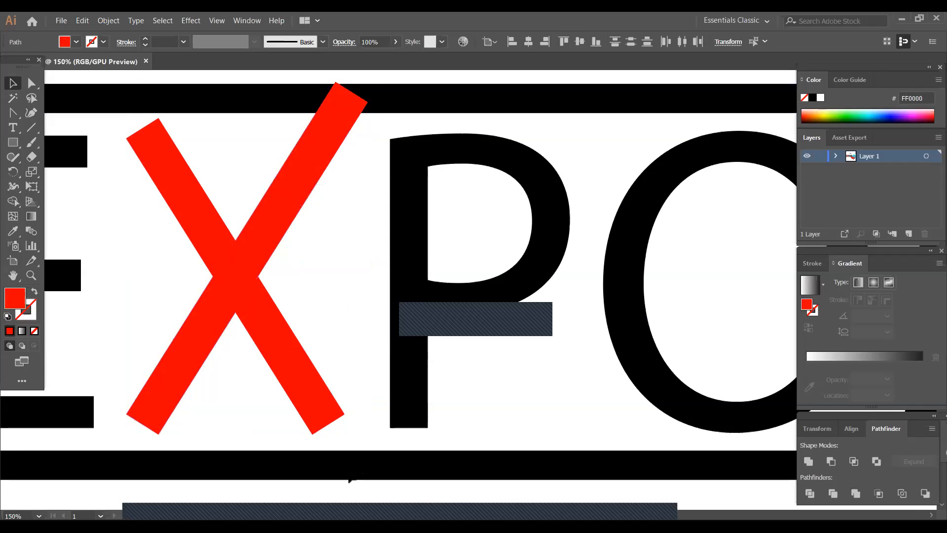
- Offset the path of the rising bar's upper piece by 10 px with miter joins
{"action": "left_click", "coordinate": [325, 155]}
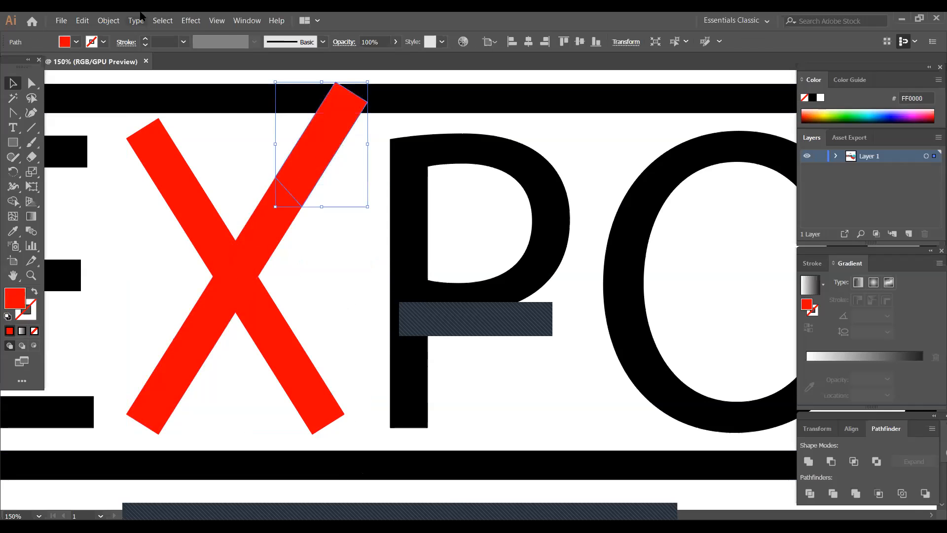
{"action": "left_click", "coordinate": [106, 21]}
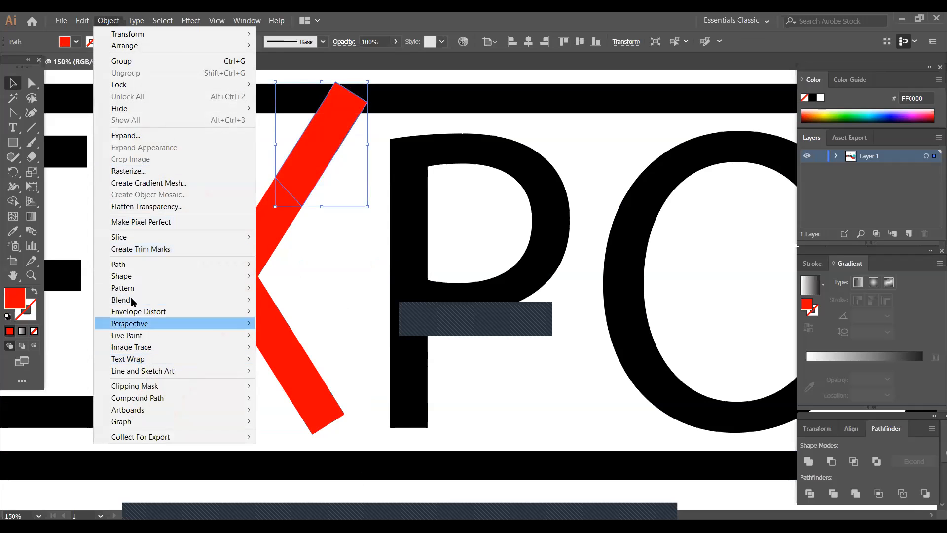
{"action": "mouse_move", "coordinate": [125, 265]}
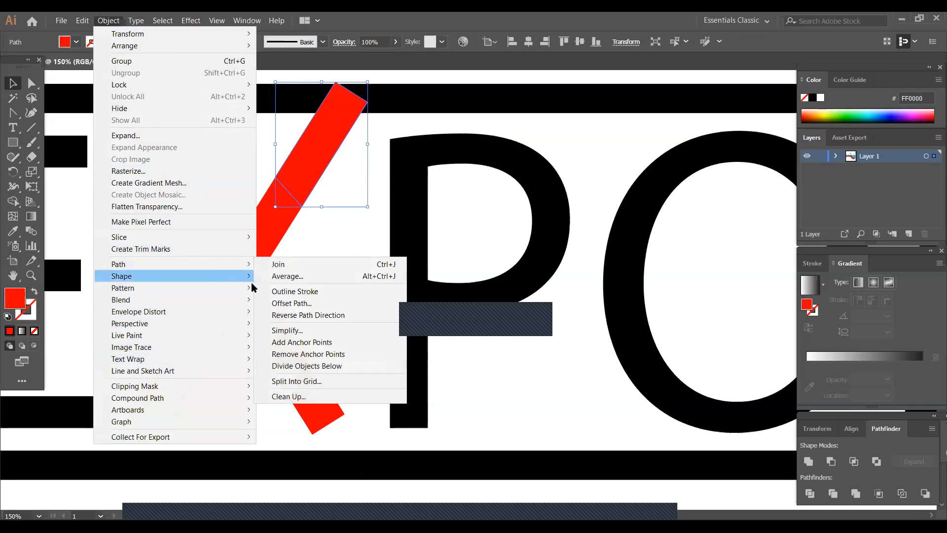
{"action": "left_click", "coordinate": [290, 303]}
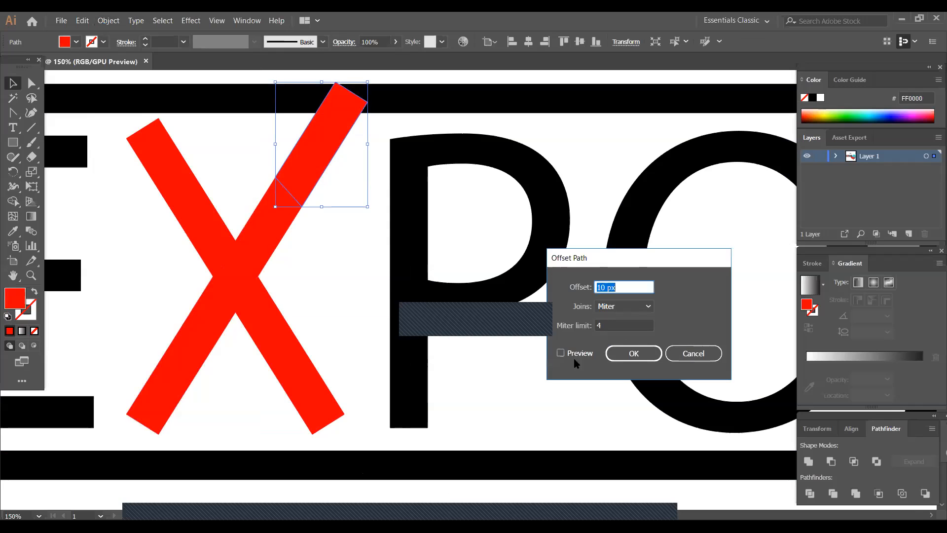
{"action": "left_click", "coordinate": [561, 354]}
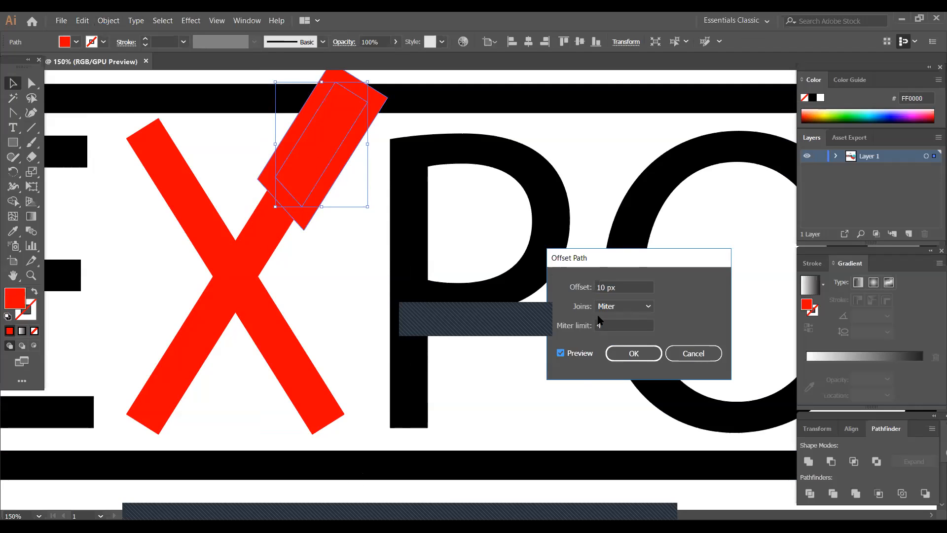
{"action": "left_click", "coordinate": [634, 354]}
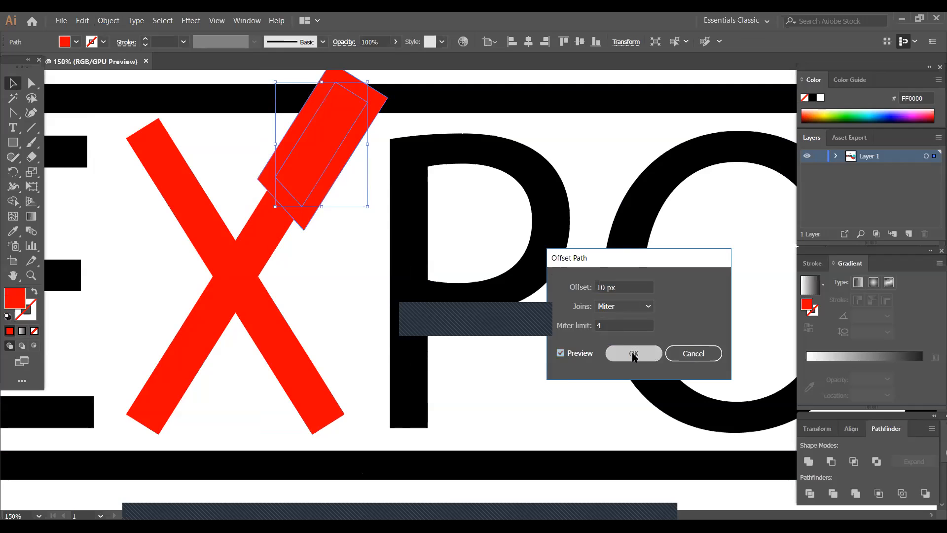
- Fill the enlarged offset shape behind the bar's upper piece with yellow, FFFF00
{"action": "left_click", "coordinate": [77, 41]}
{"action": "left_click", "coordinate": [51, 63]}
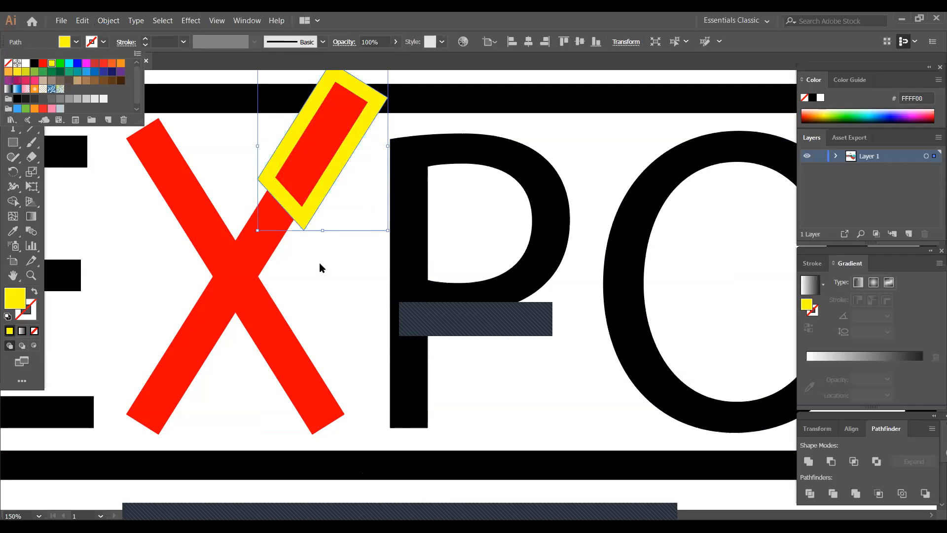
{"action": "left_click", "coordinate": [319, 262]}
{"action": "left_click", "coordinate": [213, 149]}
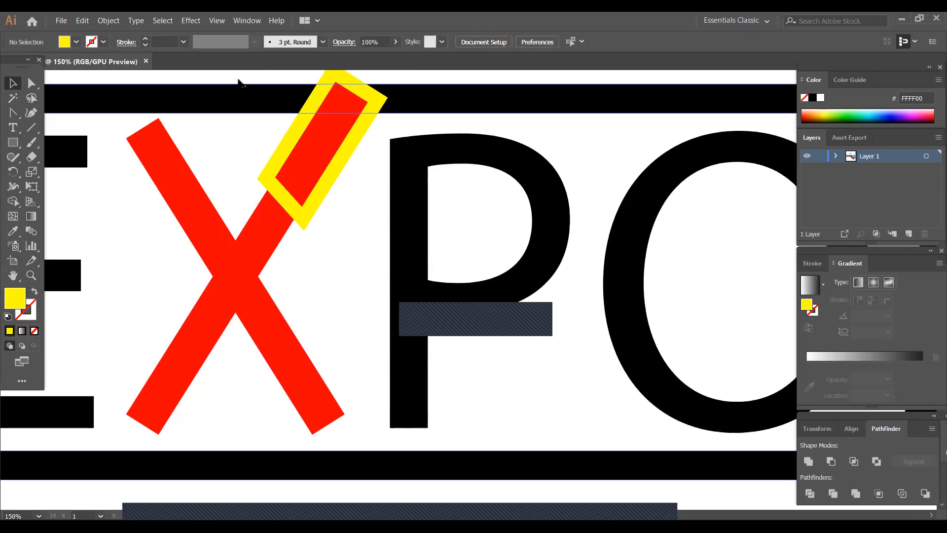
- Cut gaps with Shape Builder where the yellow shape overlaps the lower bar and the frame beside the upper piece, and delete the leftover yellow
{"action": "left_click_drag", "start_coordinate": [230, 71], "coordinate": [346, 233]}
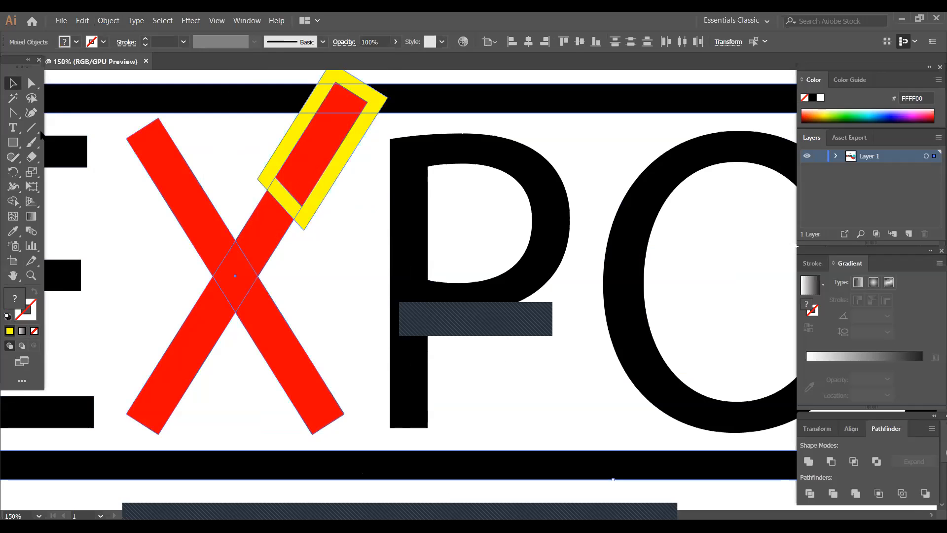
{"action": "left_click", "coordinate": [12, 201]}
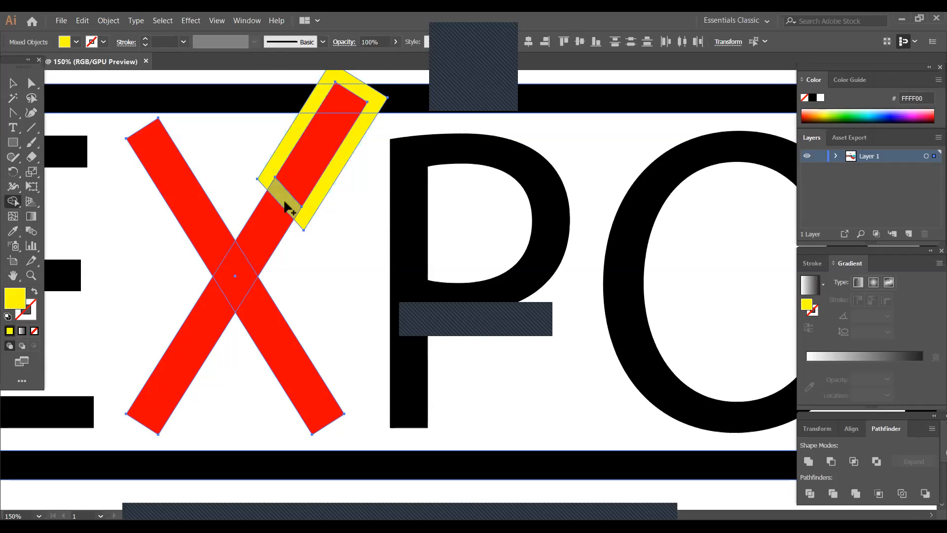
{"action": "left_click", "coordinate": [286, 204], "text": "alt"}
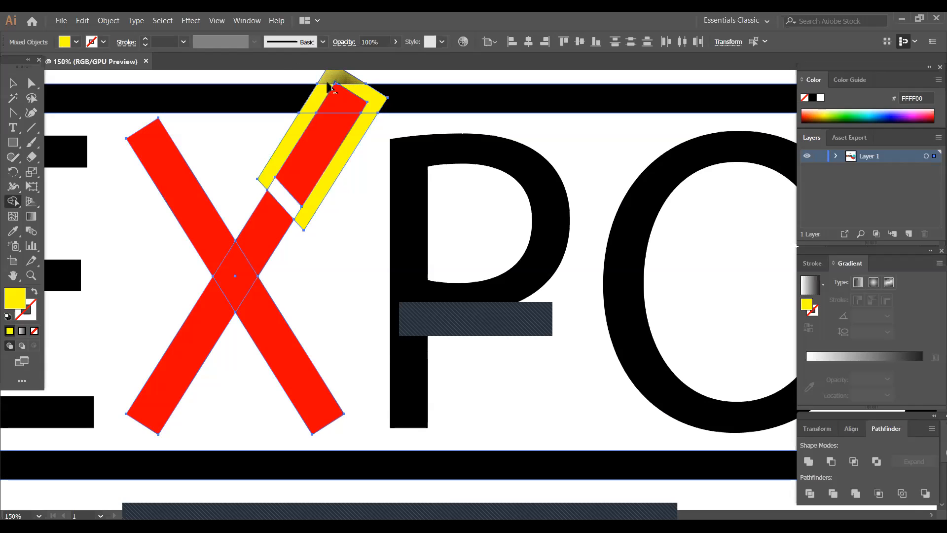
{"action": "left_click", "coordinate": [316, 103], "text": "alt"}
{"action": "left_click", "coordinate": [13, 83]}
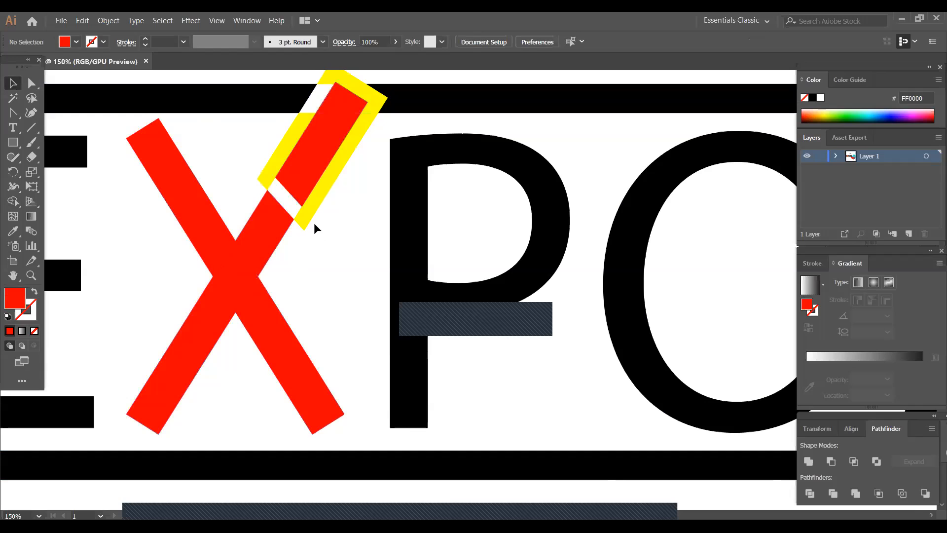
{"action": "left_click", "coordinate": [305, 212]}
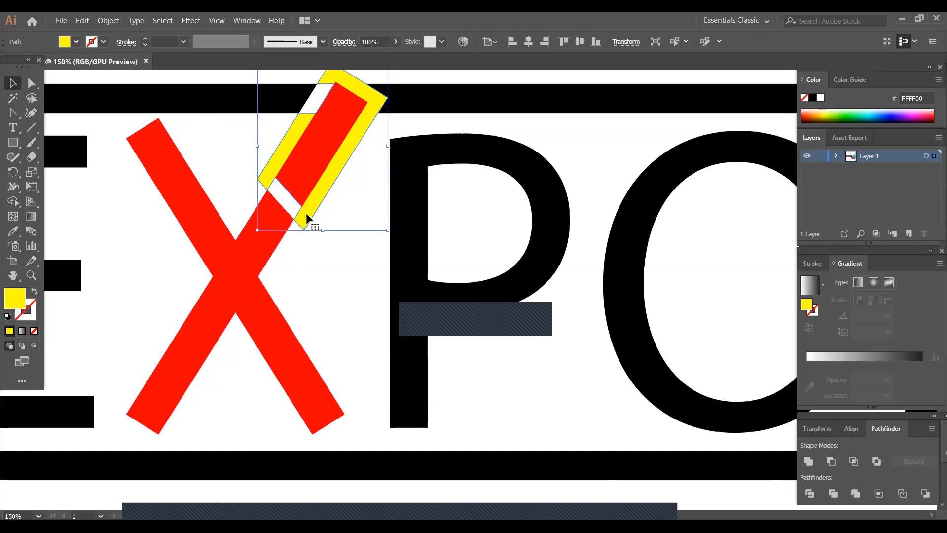
{"action": "key", "text": "Delete"}
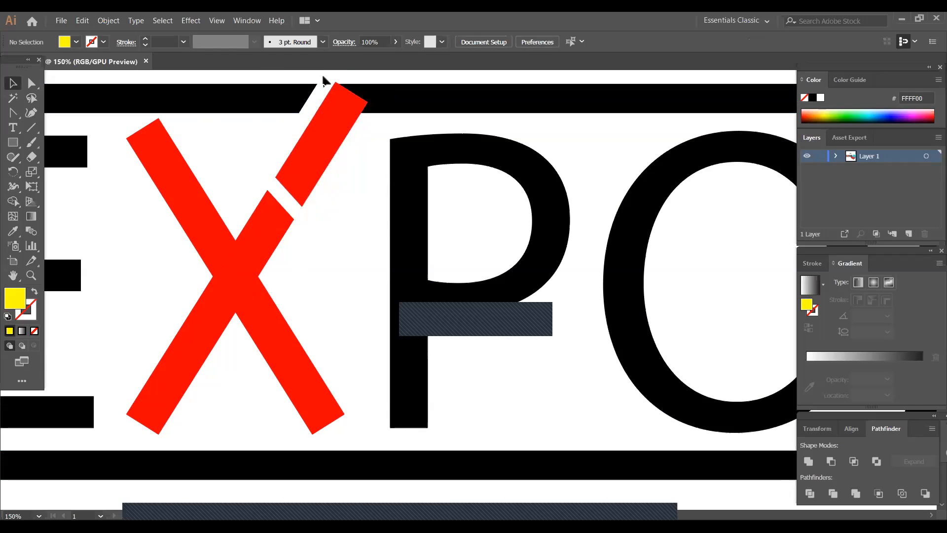
- Try to ungroup the black frame and unite it with the detached upper red piece, and undo it
{"action": "left_click_drag", "start_coordinate": [324, 79], "coordinate": [366, 120]}
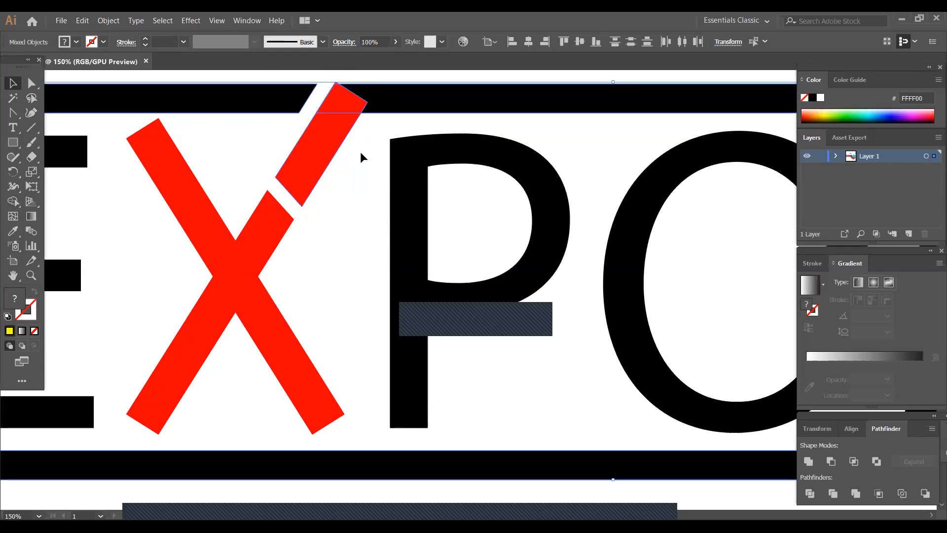
{"action": "left_click", "coordinate": [360, 152]}
{"action": "left_click", "coordinate": [371, 108]}
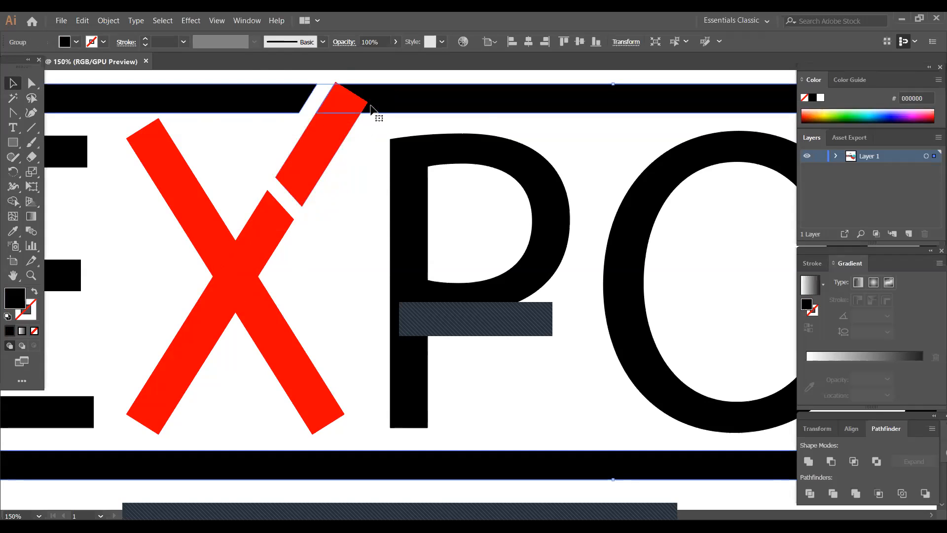
{"action": "right_click", "coordinate": [371, 105]}
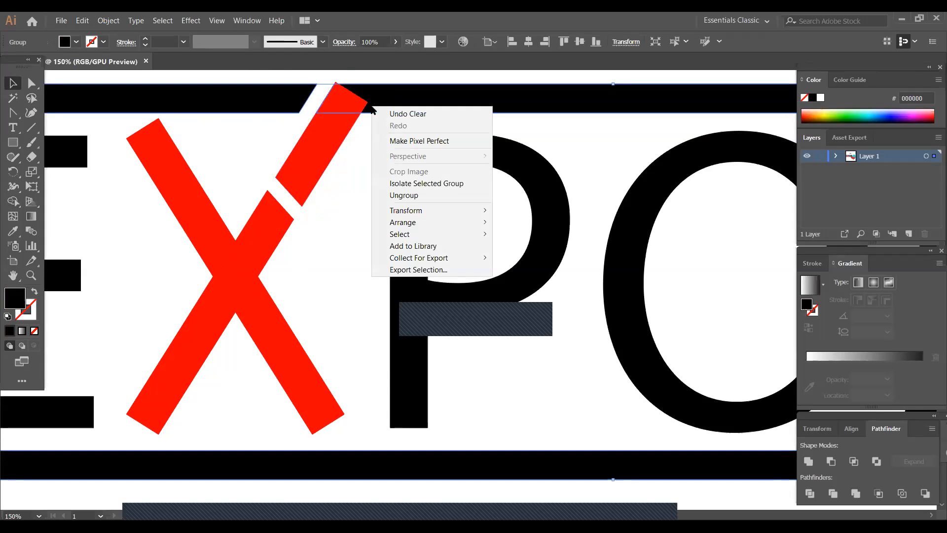
{"action": "left_click", "coordinate": [393, 196]}
{"action": "left_click", "coordinate": [349, 123]}
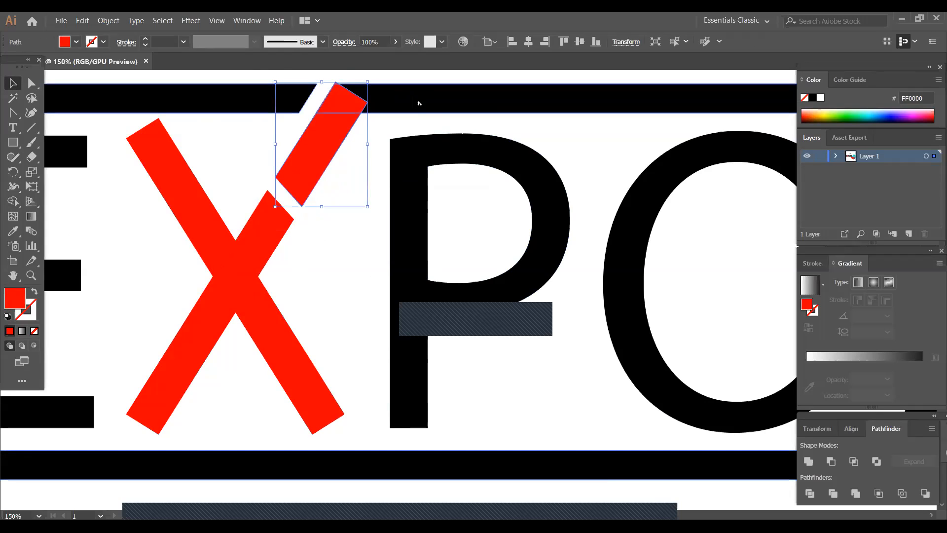
{"action": "left_click", "coordinate": [418, 101], "text": "shift"}
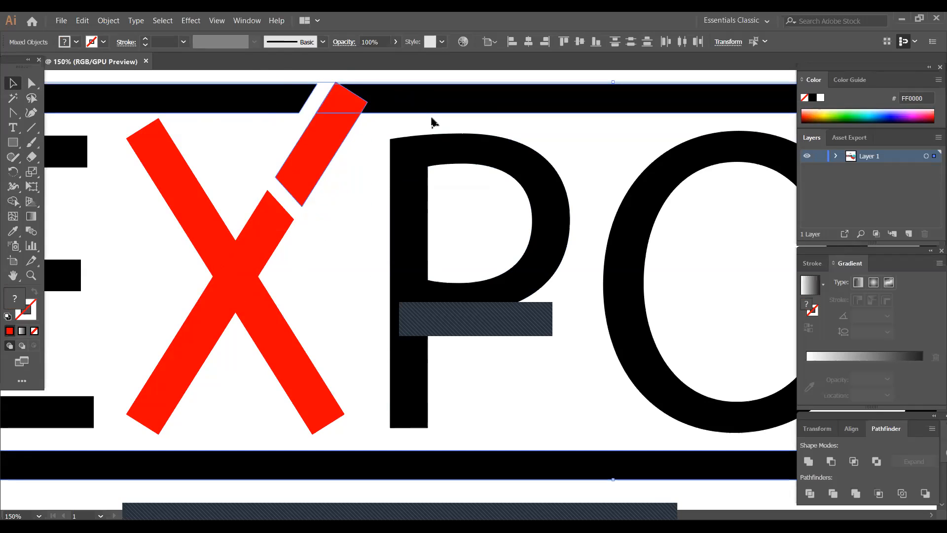
{"action": "left_click", "coordinate": [810, 462]}
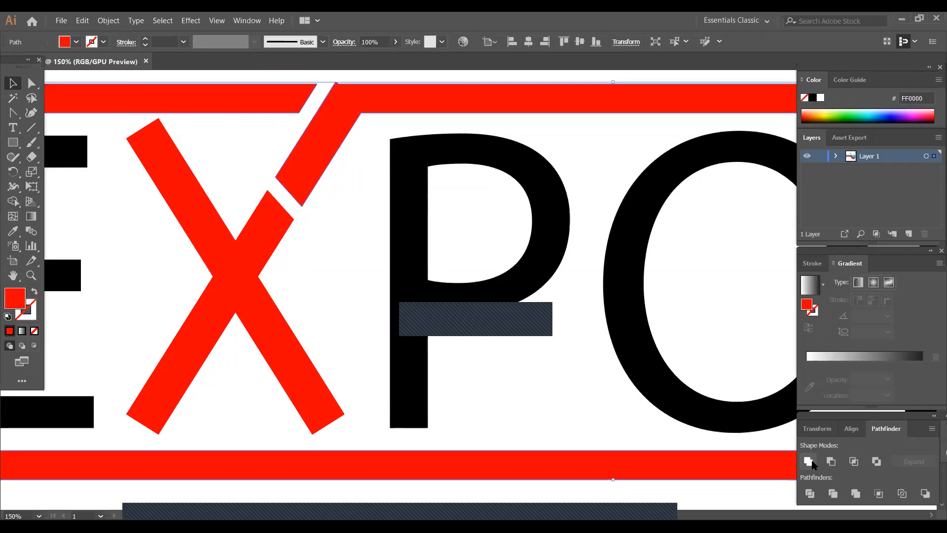
{"action": "left_click", "coordinate": [351, 227]}
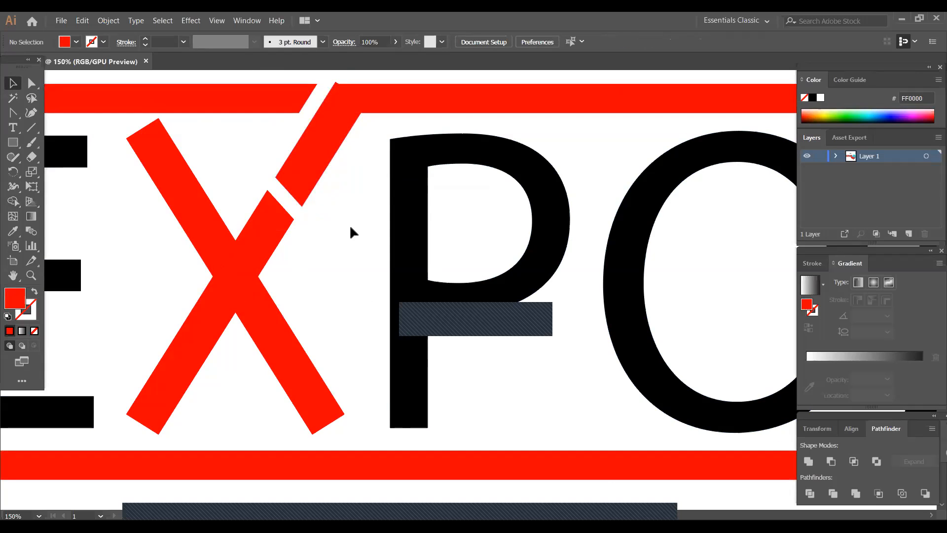
{"action": "key", "text": "ctrl+z"}
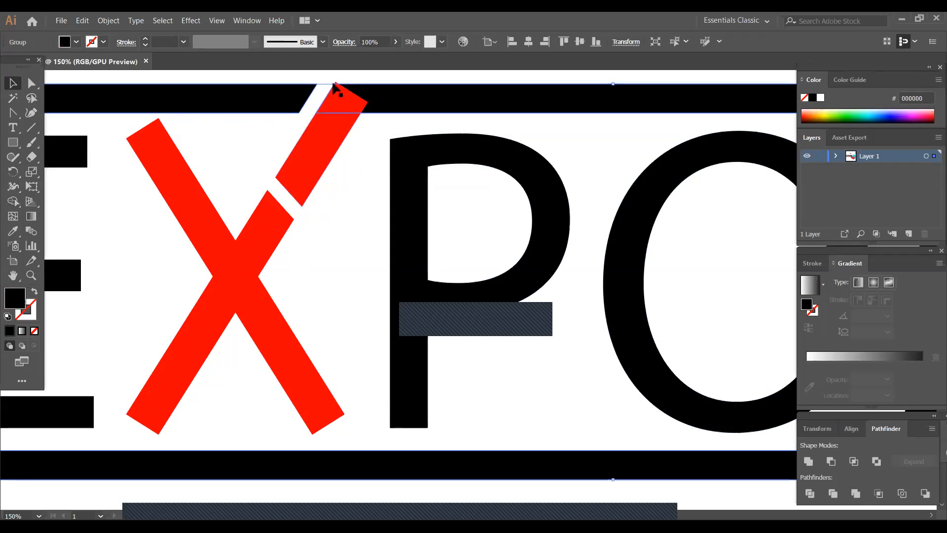
- Remove the tip of the upper red piece that protrudes above the frame's top edge with Shape Builder
{"action": "left_click", "coordinate": [340, 94], "text": "shift"}
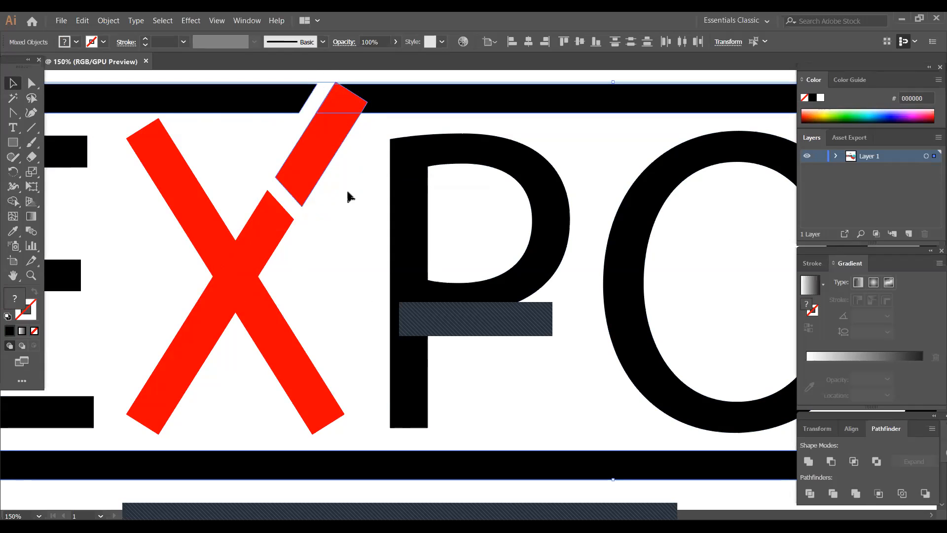
{"action": "key", "text": "ctrl+plus"}
{"action": "key", "text": "ctrl+plus"}
{"action": "key", "text": "ctrl+plus"}
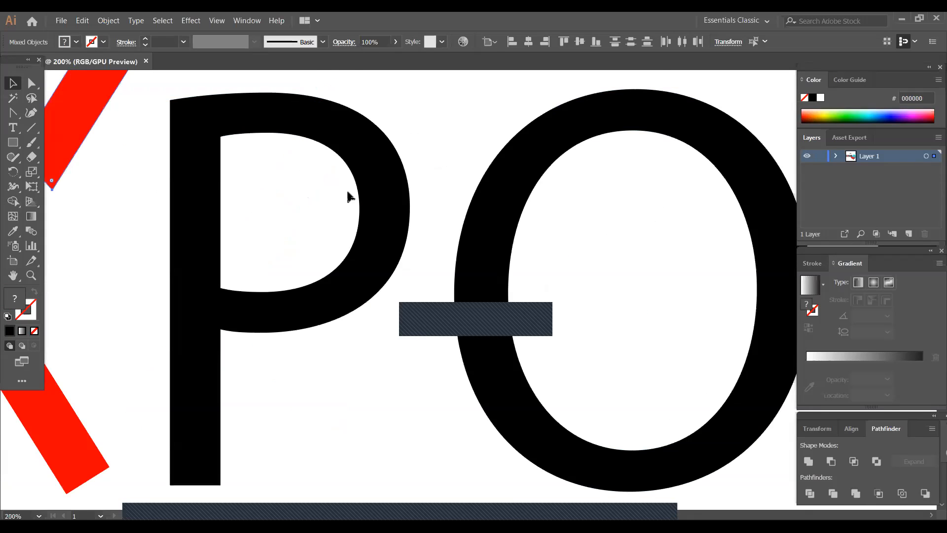
{"action": "scroll", "coordinate": [348, 197], "scroll_direction": "up", "scroll_amount": 5}
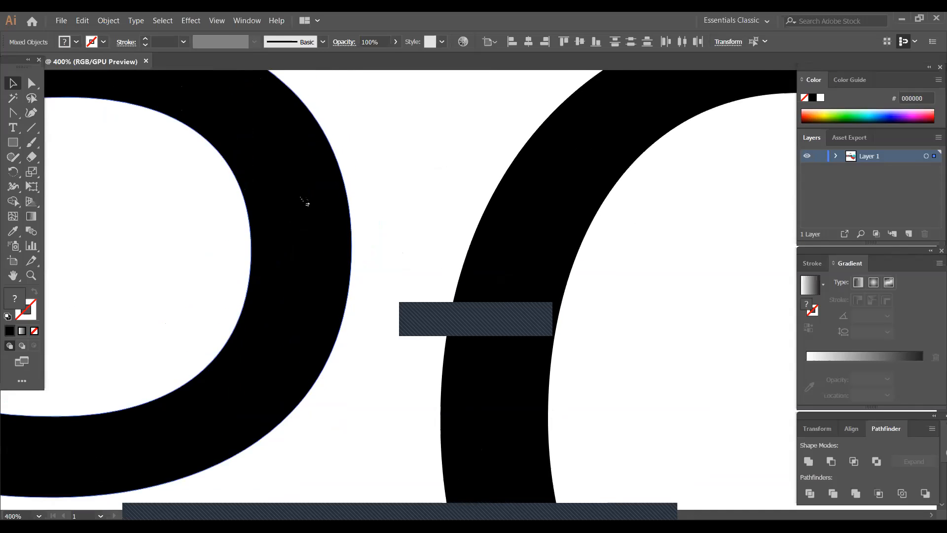
{"action": "left_click", "coordinate": [13, 276]}
{"action": "left_click_drag", "start_coordinate": [76, 310], "coordinate": [782, 532]}
{"action": "left_click_drag", "start_coordinate": [684, 438], "coordinate": [685, 435]}
{"action": "left_click", "coordinate": [11, 83]}
{"action": "left_click_drag", "start_coordinate": [408, 143], "coordinate": [511, 337]}
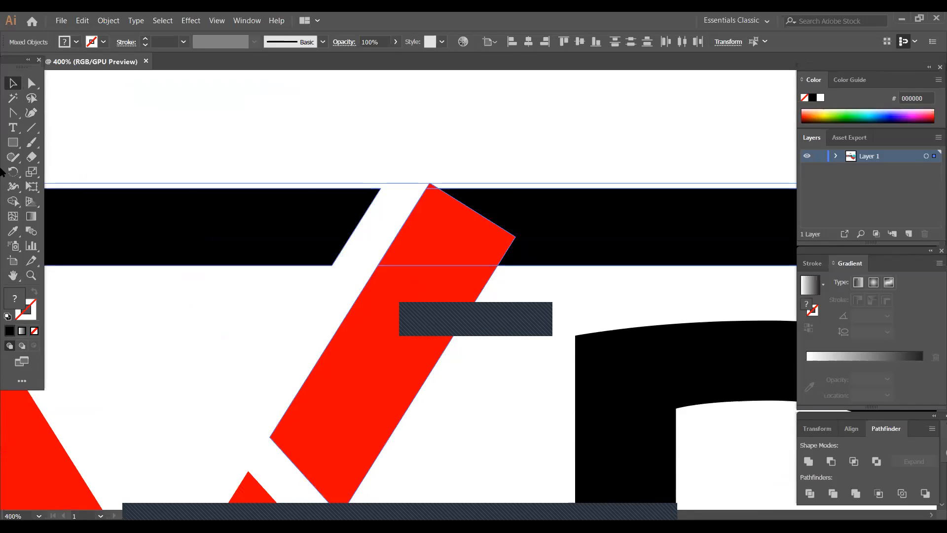
{"action": "left_click", "coordinate": [13, 202]}
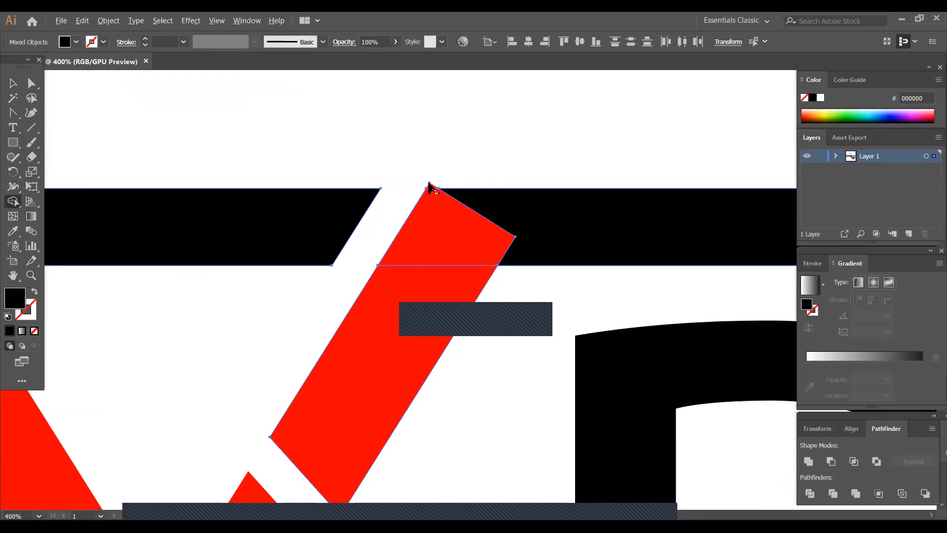
{"action": "left_click", "coordinate": [13, 83]}
{"action": "left_click", "coordinate": [531, 310]}
- Merge the detached upper red piece into the black frame with Shape Builder and deselect
{"action": "left_click_drag", "start_coordinate": [415, 160], "coordinate": [527, 338]}
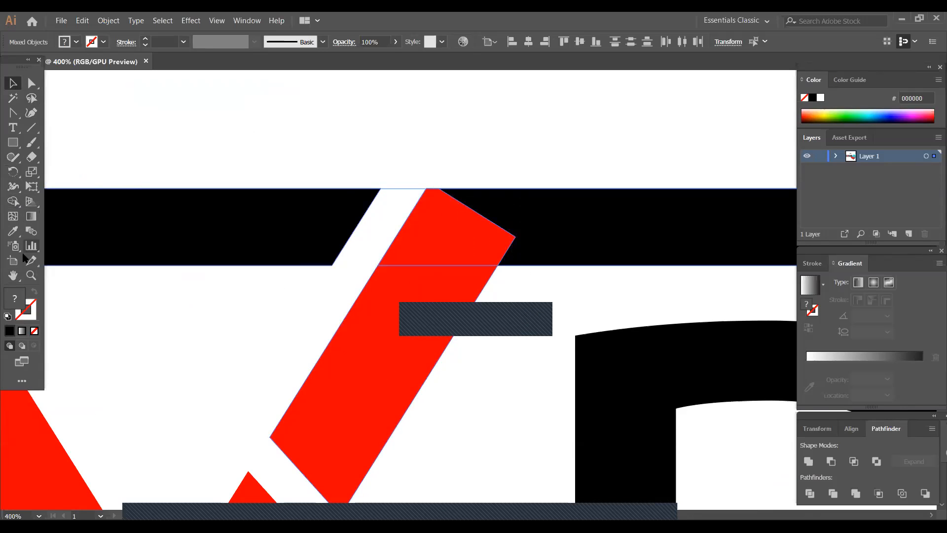
{"action": "left_click", "coordinate": [12, 202]}
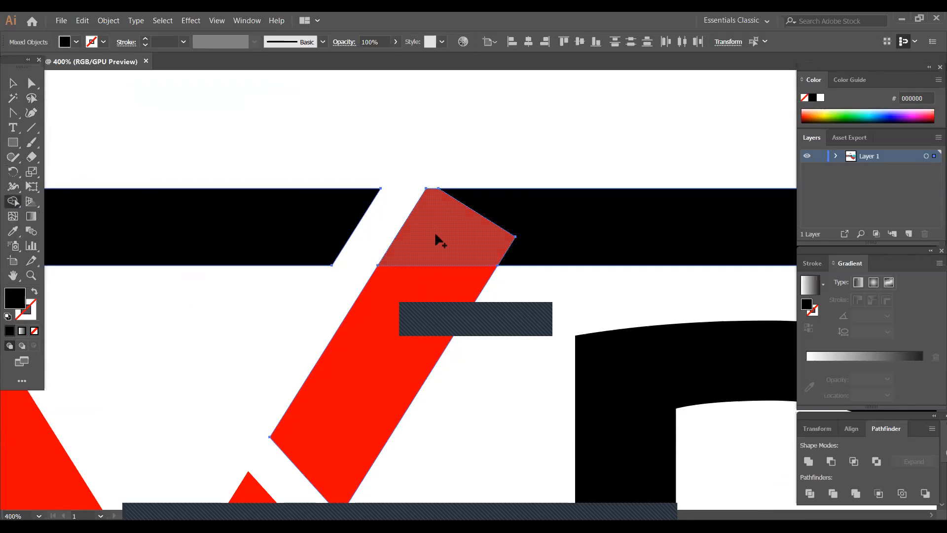
{"action": "mouse_move", "coordinate": [433, 268]}
{"action": "left_mouse_down"}
{"action": "mouse_move", "coordinate": [521, 217]}
{"action": "mouse_move", "coordinate": [469, 258]}
{"action": "mouse_move", "coordinate": [459, 286]}
{"action": "left_mouse_up"}
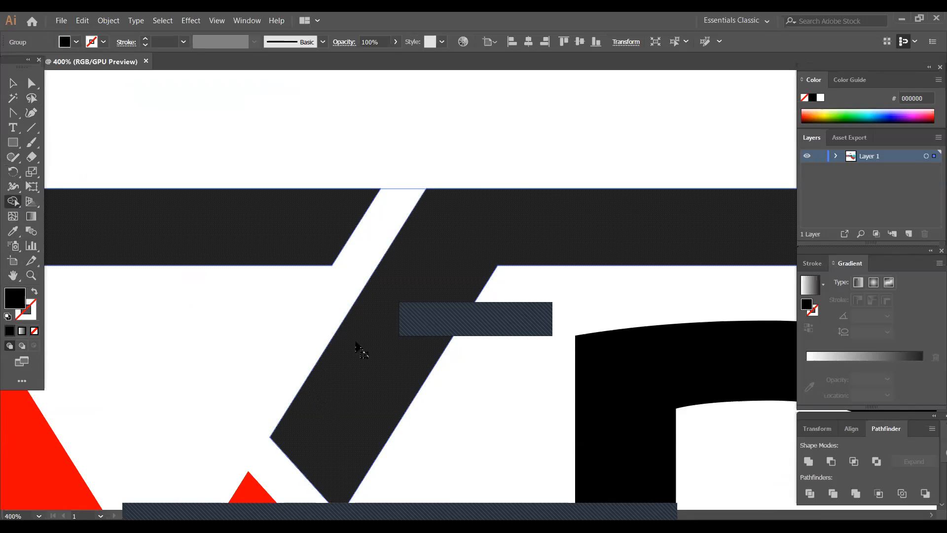
{"action": "scroll", "coordinate": [356, 344], "scroll_direction": "down", "scroll_amount": 5}
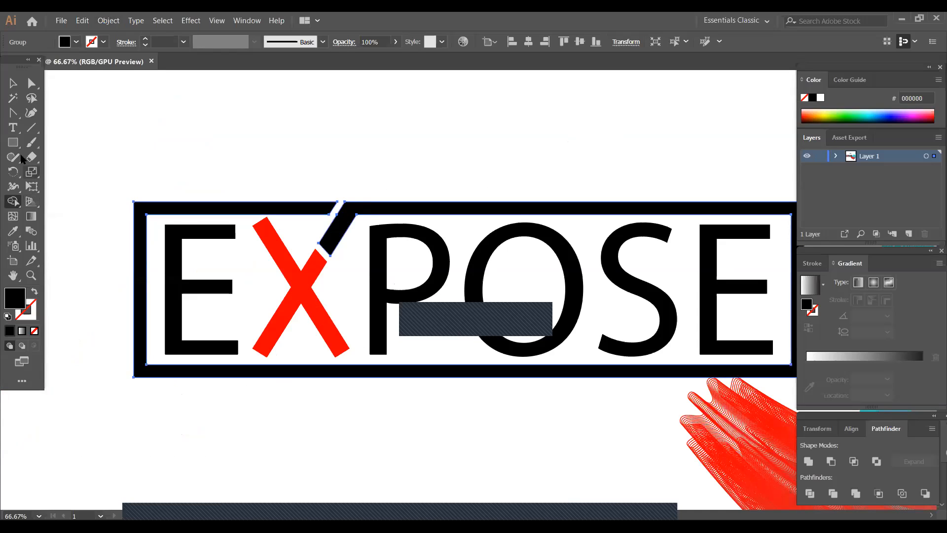
{"action": "left_click", "coordinate": [13, 84]}
{"action": "left_click", "coordinate": [303, 238]}
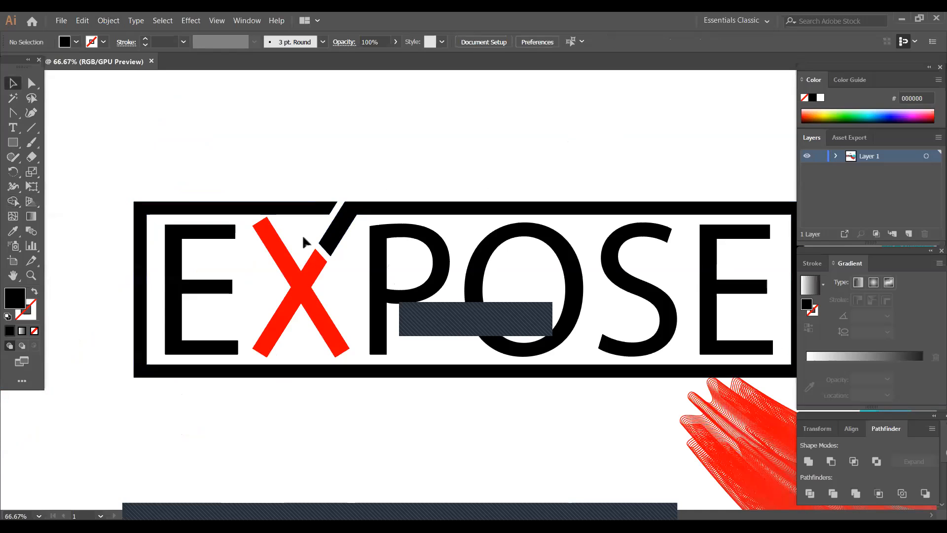
- Unite the red X shape and give it the black fill sampled from the letter E
{"action": "left_click", "coordinate": [308, 311]}
{"action": "left_click", "coordinate": [808, 463]}
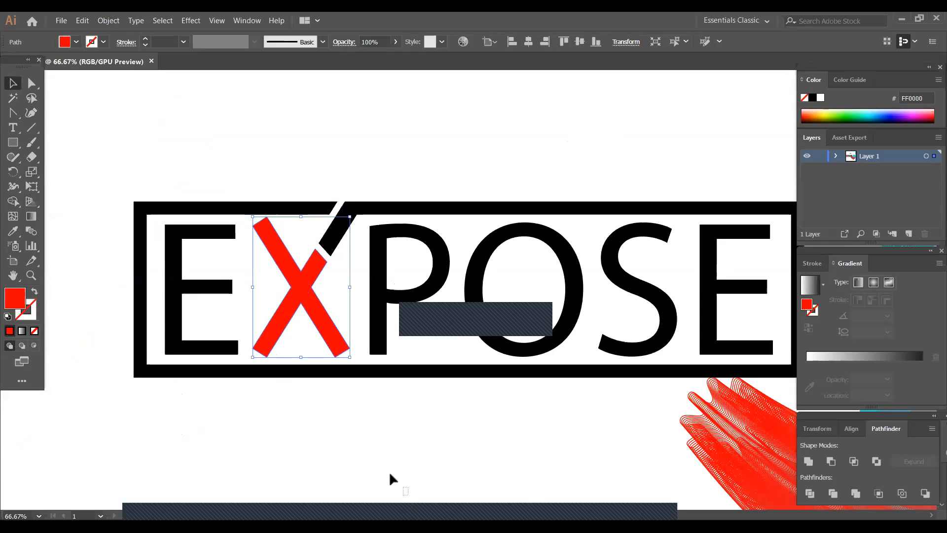
{"action": "left_click", "coordinate": [13, 231]}
{"action": "left_click", "coordinate": [173, 296]}
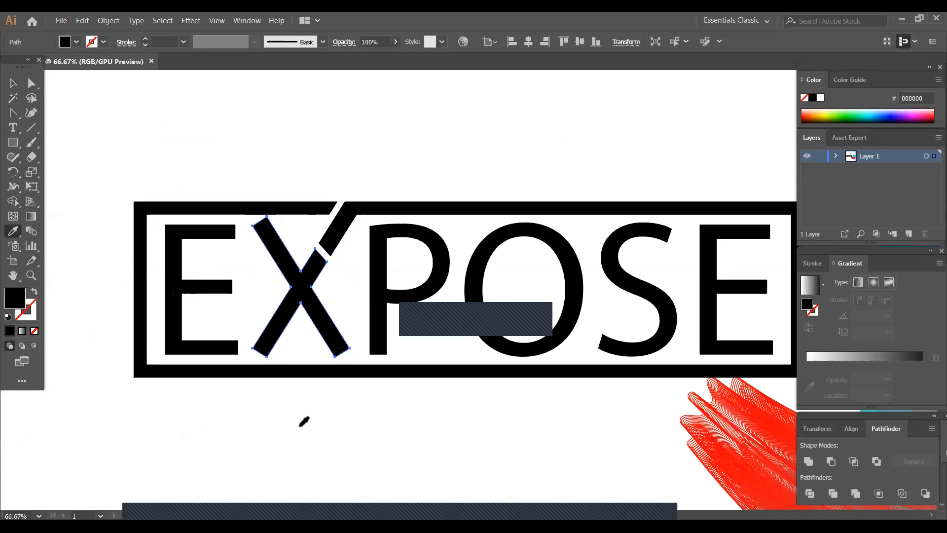
{"action": "left_click", "coordinate": [13, 83]}
{"action": "left_click", "coordinate": [267, 394]}
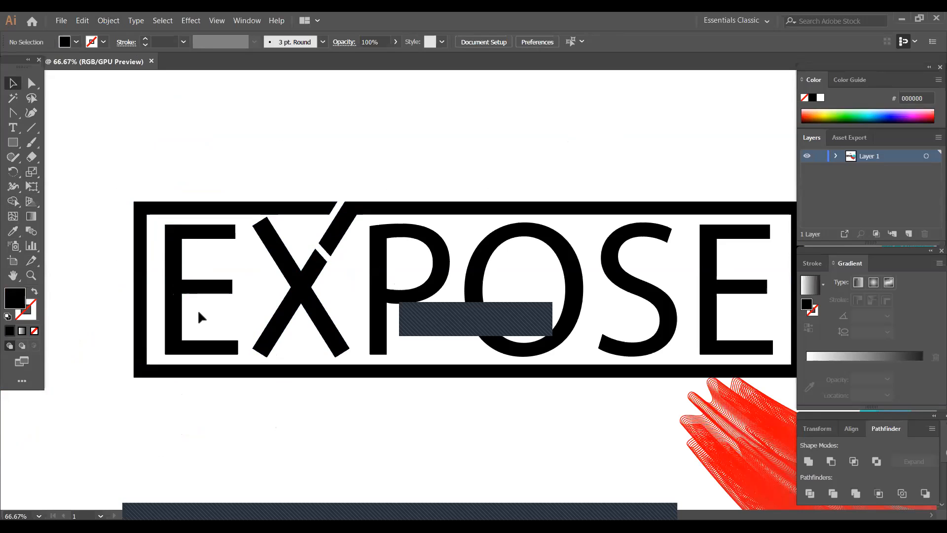
- Group the EXPOSE letters with the frame and move the group into the artboard's upper-left area
{"action": "key", "text": "ctrl+minus"}
{"action": "key", "text": "ctrl+minus"}
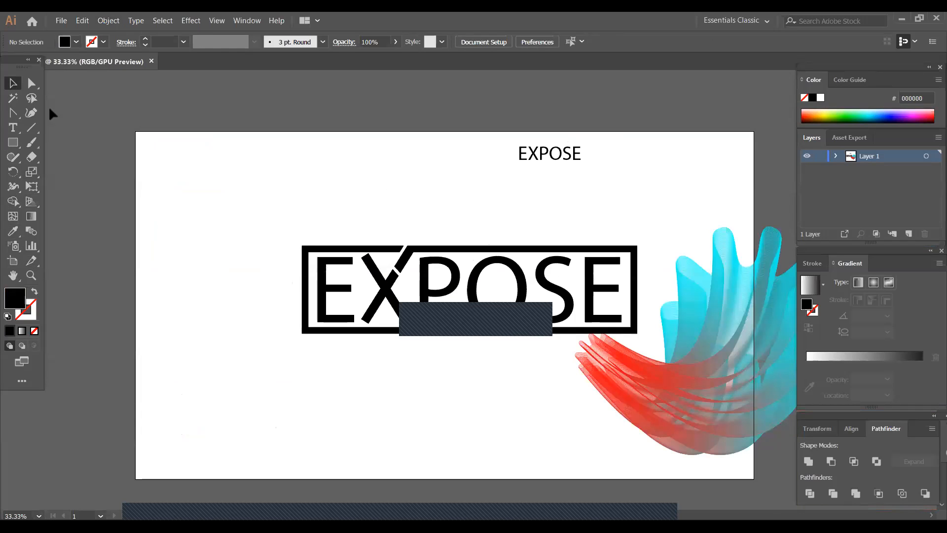
{"action": "left_click", "coordinate": [13, 275]}
{"action": "left_click_drag", "start_coordinate": [395, 404], "coordinate": [327, 376]}
{"action": "left_click", "coordinate": [13, 83]}
{"action": "left_click", "coordinate": [367, 291]}
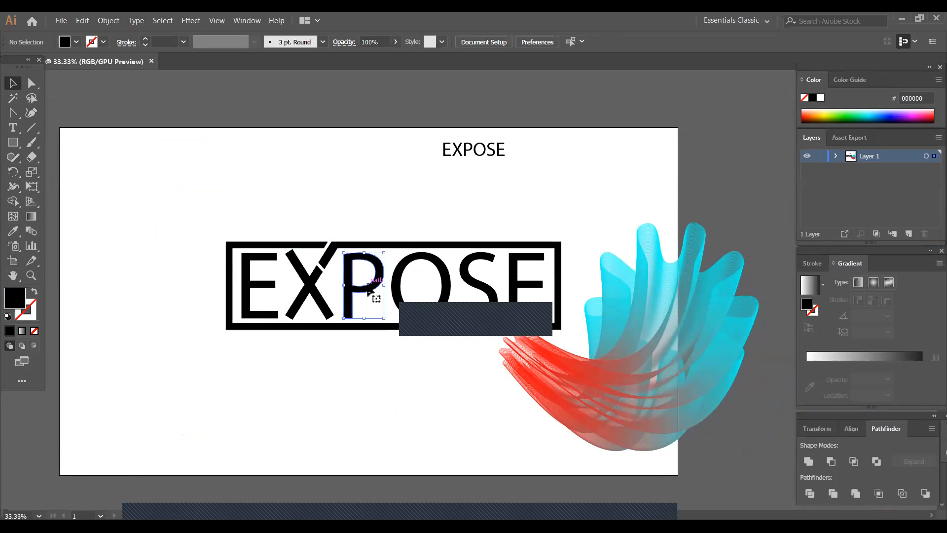
{"action": "left_click", "coordinate": [272, 197]}
{"action": "left_click_drag", "start_coordinate": [218, 216], "coordinate": [567, 316]}
{"action": "right_click", "coordinate": [455, 275]}
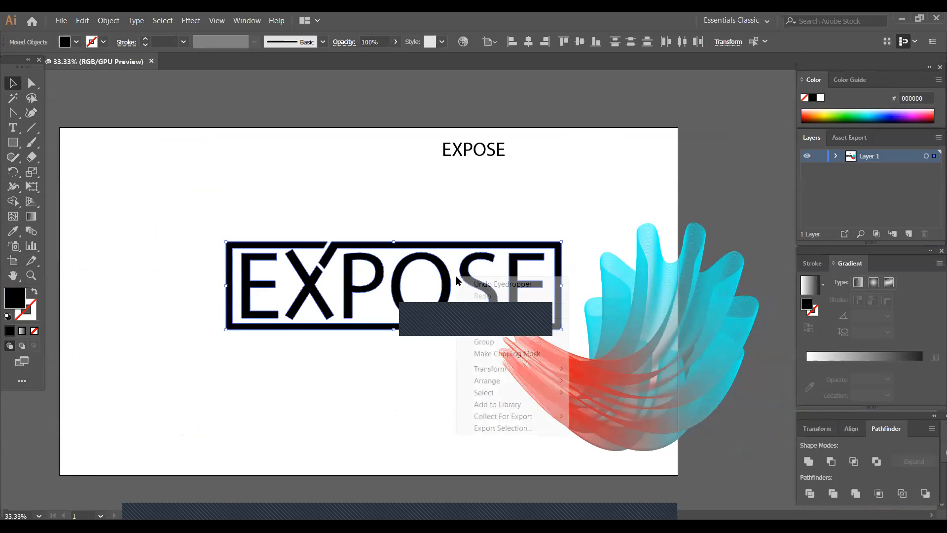
{"action": "left_click", "coordinate": [485, 347]}
{"action": "left_click_drag", "start_coordinate": [408, 316], "coordinate": [300, 254]}
{"action": "left_click", "coordinate": [276, 352]}
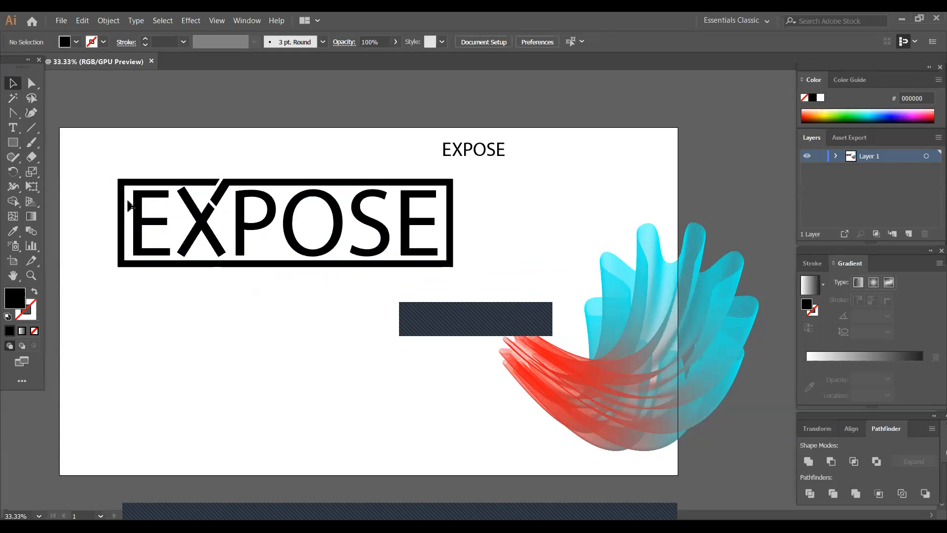
- Scale the framed EXPOSE group down to about a third and place it above the red-to-cyan blend
{"action": "key", "text": "ctrl+equal"}
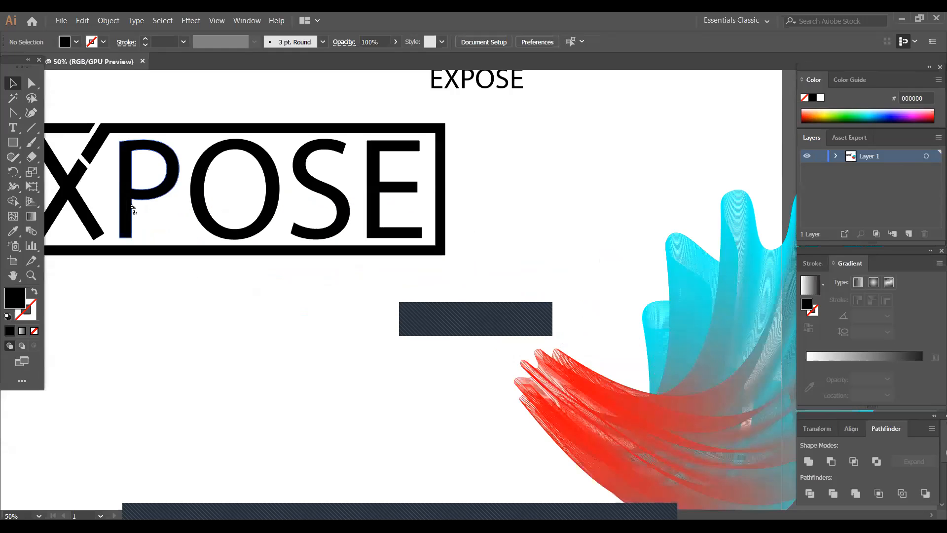
{"action": "left_click_drag", "start_coordinate": [132, 209], "coordinate": [297, 248]}
{"action": "left_click", "coordinate": [274, 315]}
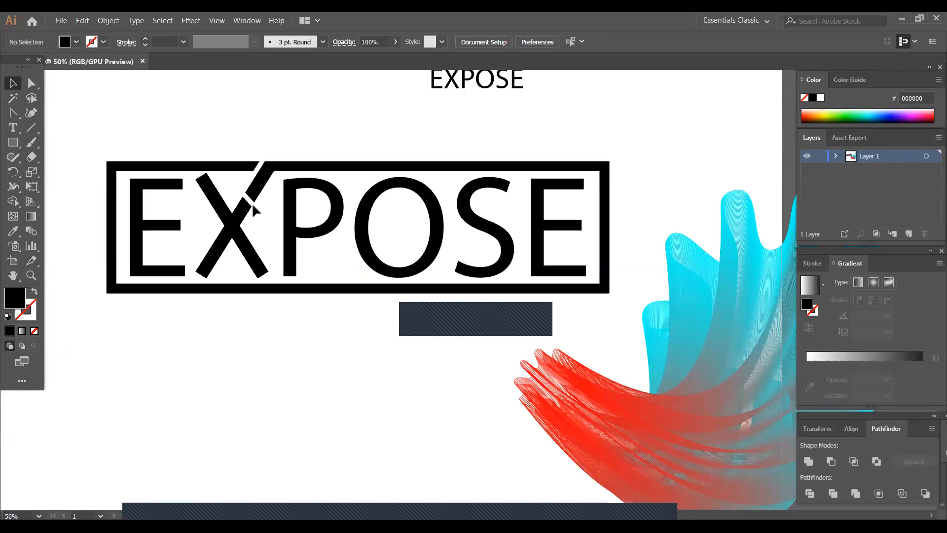
{"action": "left_click", "coordinate": [289, 227]}
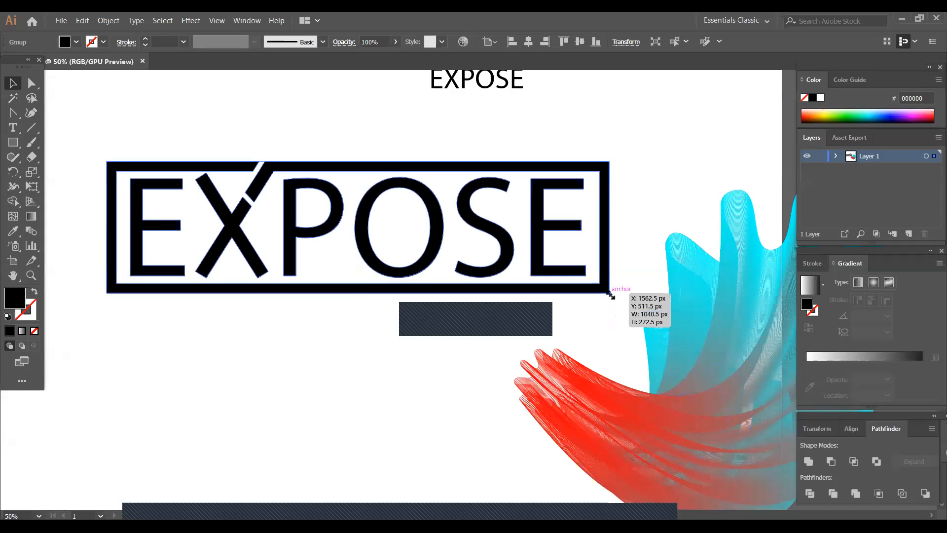
{"action": "left_click_drag", "start_coordinate": [610, 294], "coordinate": [477, 241]}
{"action": "left_click_drag", "start_coordinate": [341, 234], "coordinate": [592, 168]}
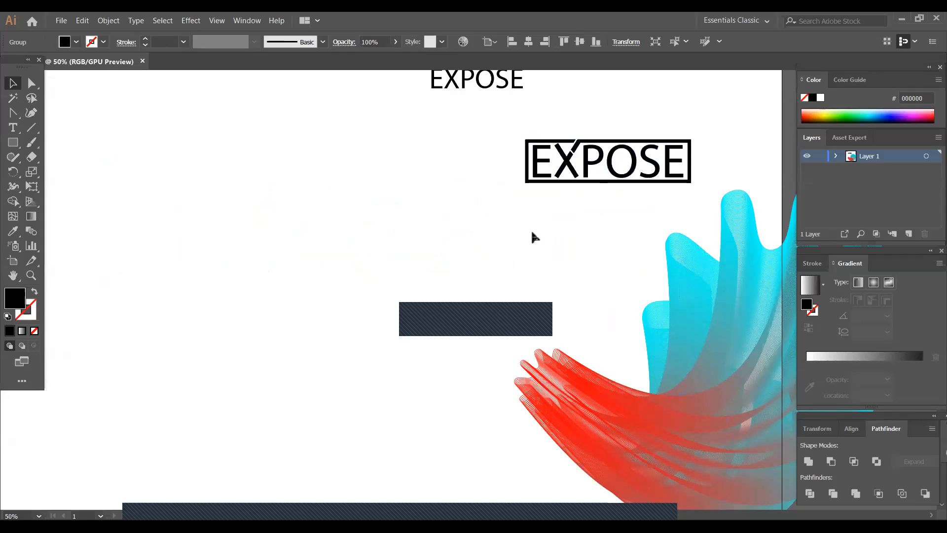
{"action": "left_click", "coordinate": [531, 229]}
- Duplicate the small EXPOSE text, enlarge the copy to about 248 pt and place it in the empty area beside the blend
{"action": "left_click", "coordinate": [489, 85]}
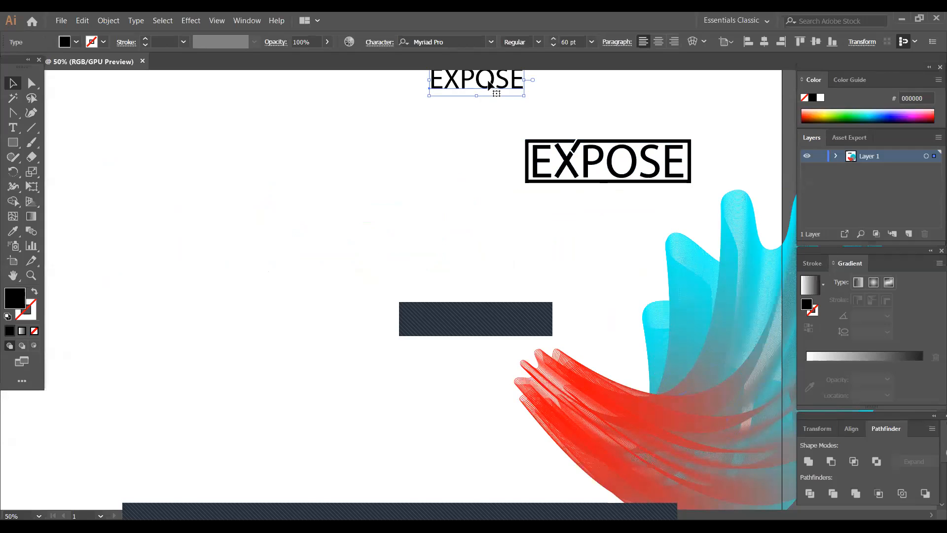
{"action": "left_click_drag", "start_coordinate": [490, 84], "coordinate": [464, 453], "text": "alt"}
{"action": "left_click_drag", "start_coordinate": [330, 236], "coordinate": [353, 278]}
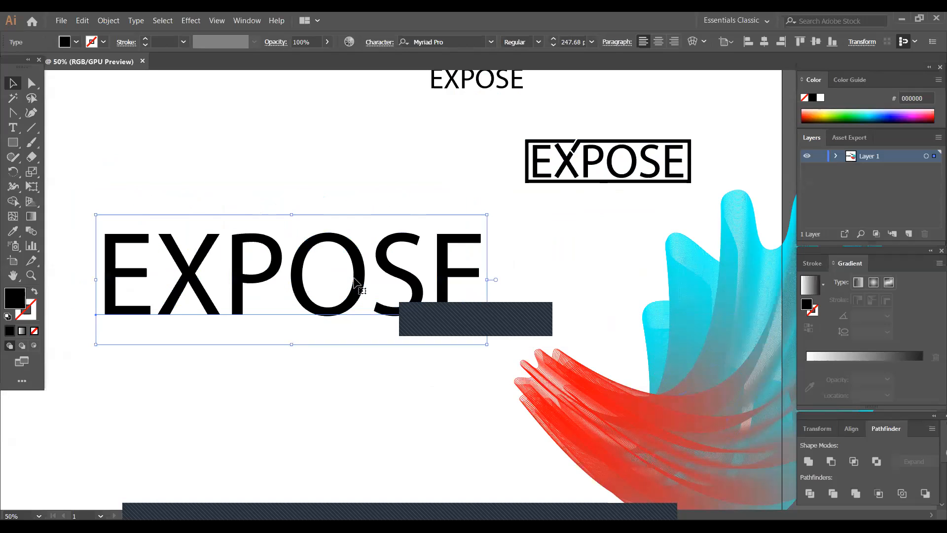
- Convert the enlarged EXPOSE text to outlines and deselect it
{"action": "right_click", "coordinate": [354, 270]}
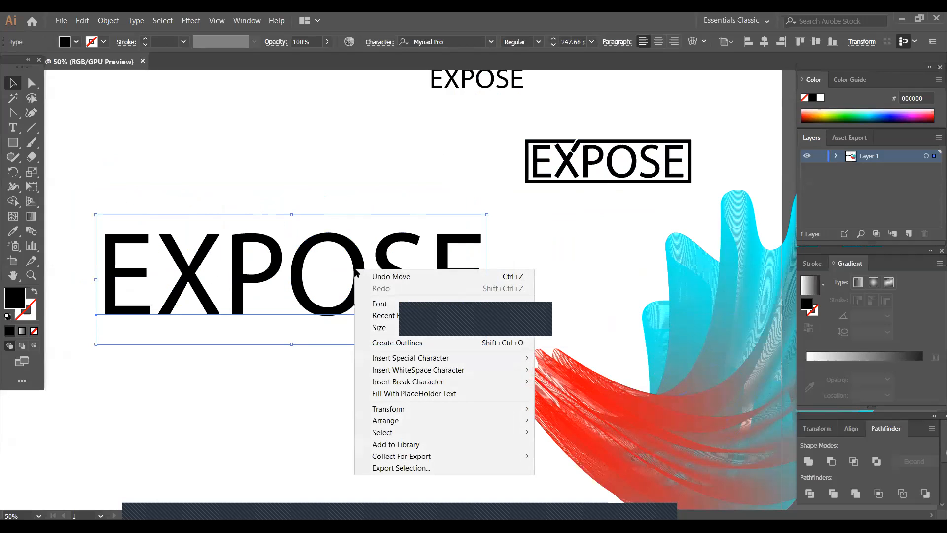
{"action": "left_click", "coordinate": [378, 343]}
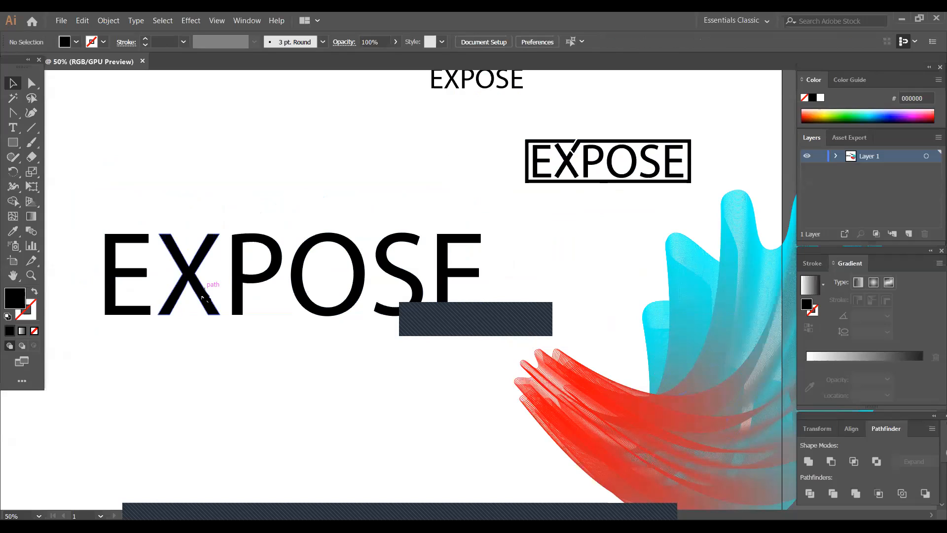
{"action": "left_click", "coordinate": [200, 326]}
- Draw a black rectangle covering the outlined EXPOSE letters, lower its top edge slightly and send it to the back
{"action": "left_click", "coordinate": [13, 142]}
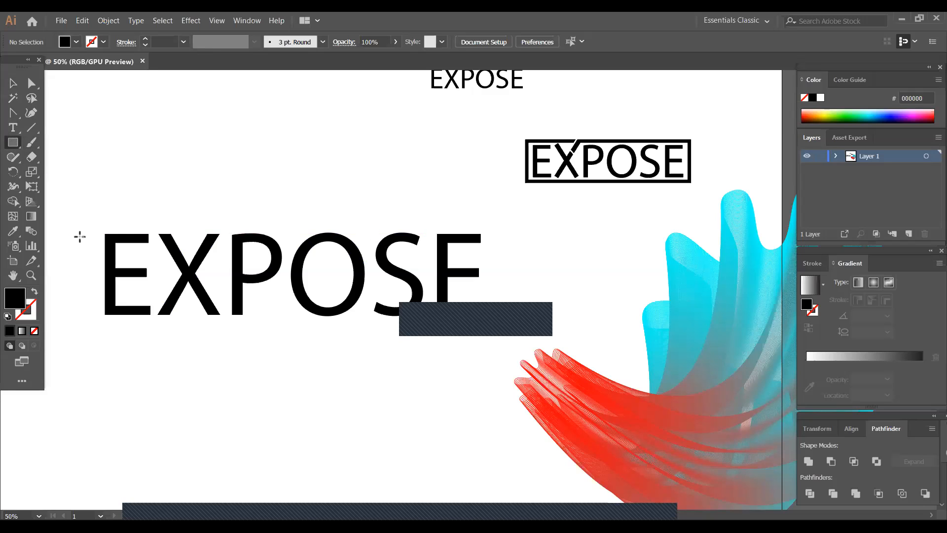
{"action": "left_click_drag", "start_coordinate": [90, 222], "coordinate": [493, 324]}
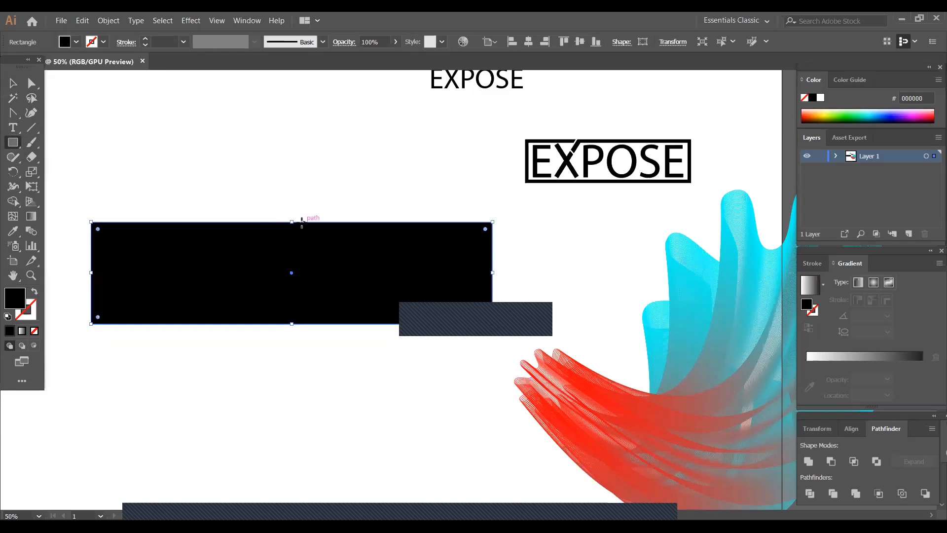
{"action": "left_click", "coordinate": [13, 83]}
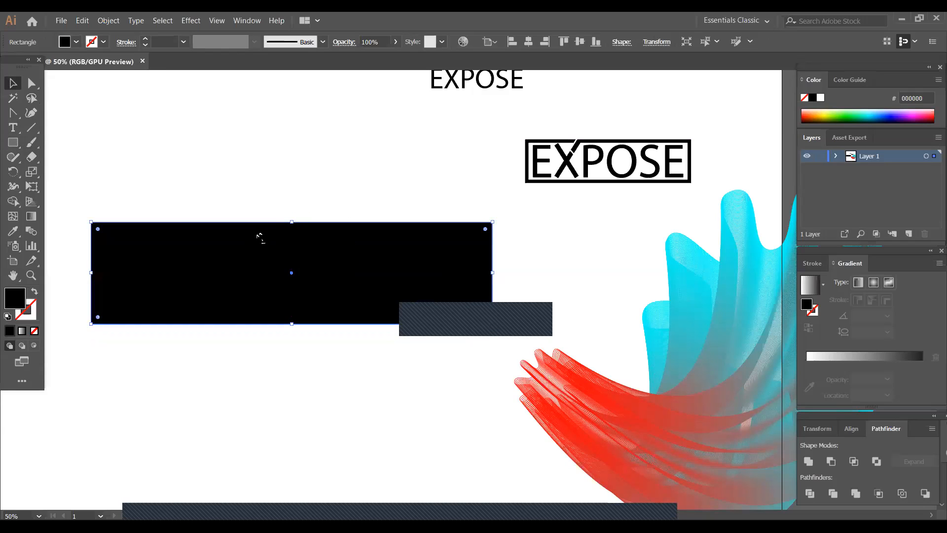
{"action": "left_click_drag", "start_coordinate": [296, 222], "coordinate": [296, 227]}
{"action": "right_click", "coordinate": [274, 254]}
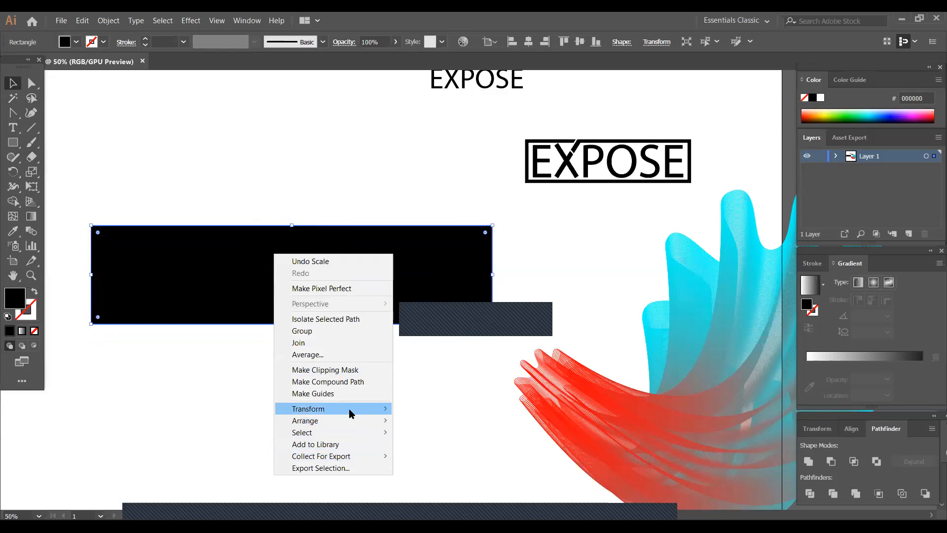
{"action": "mouse_move", "coordinate": [348, 423]}
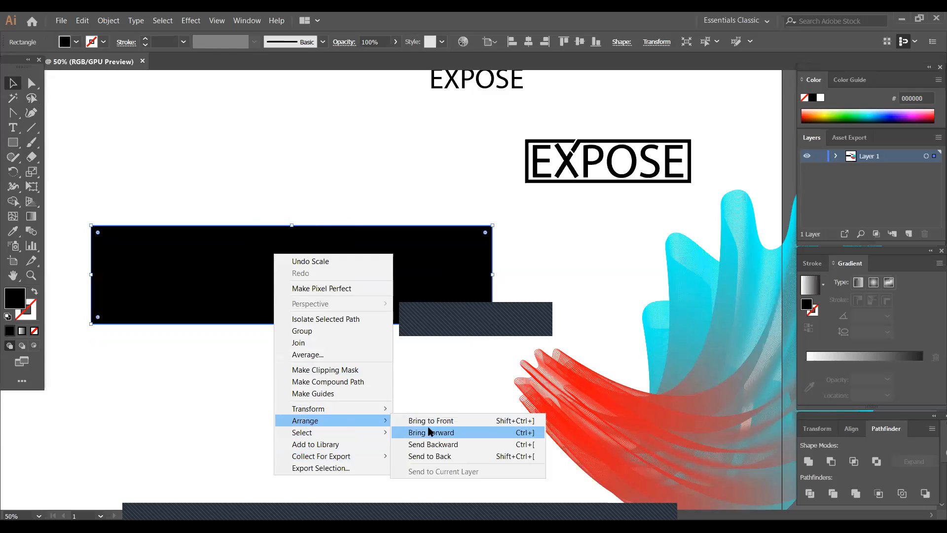
{"action": "left_click", "coordinate": [445, 456]}
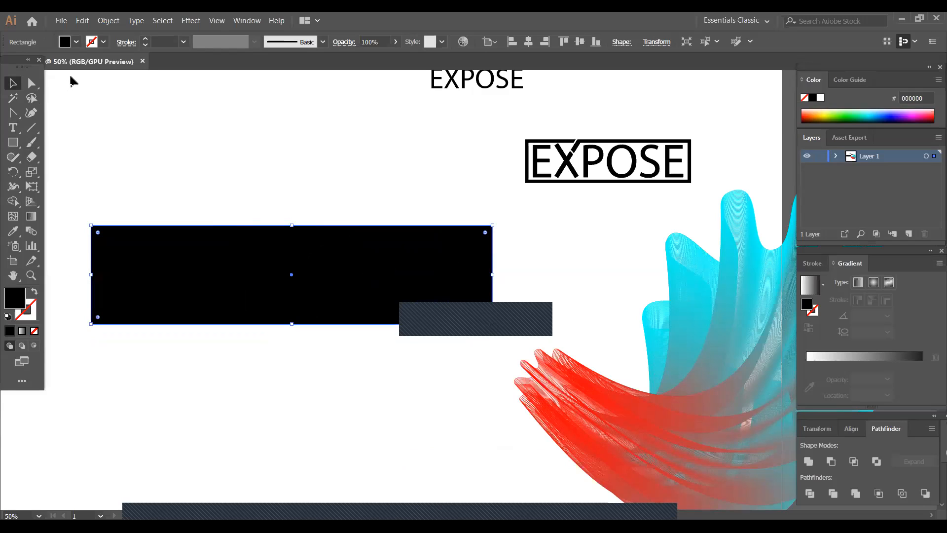
- Fill the rectangle behind the outlined letters with cyan, 00FFFF
{"action": "left_click", "coordinate": [77, 42]}
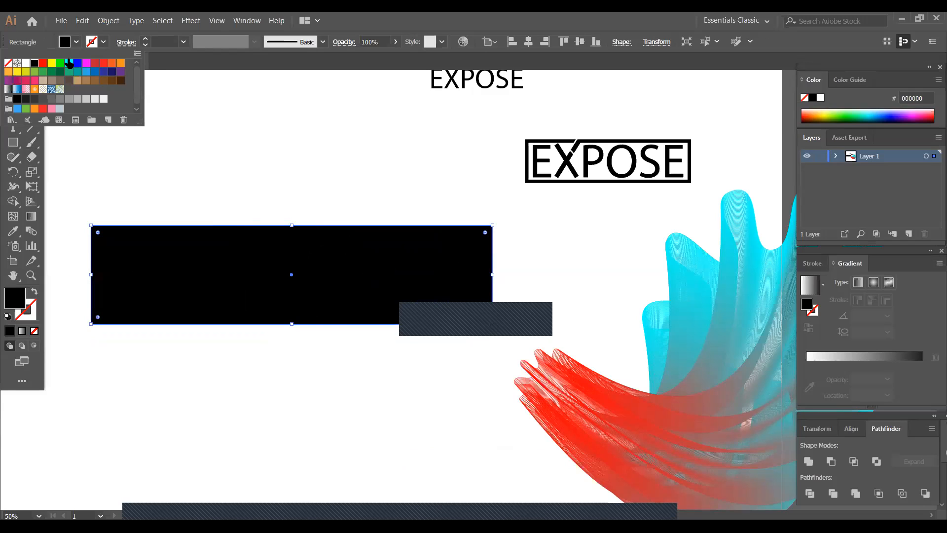
{"action": "left_click", "coordinate": [69, 63]}
{"action": "left_click", "coordinate": [205, 385]}
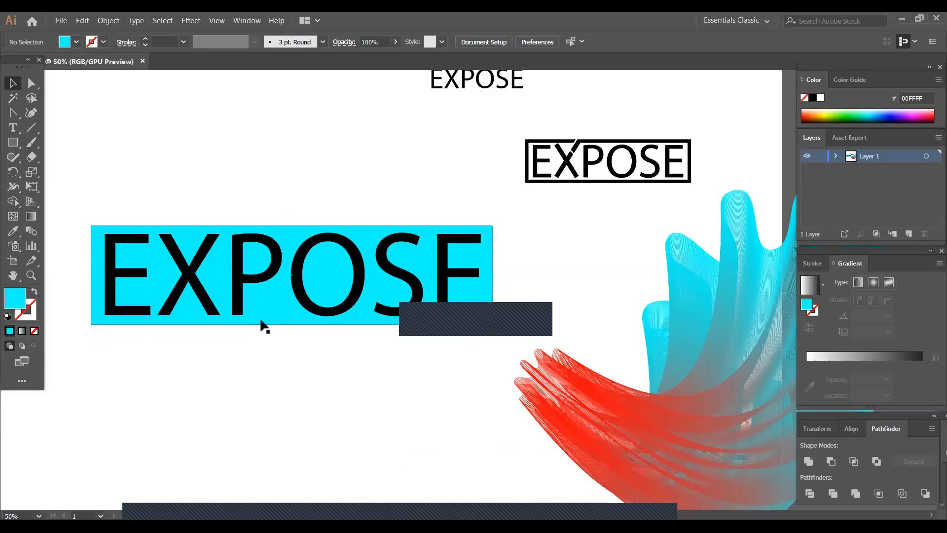
{"action": "left_click", "coordinate": [218, 316]}
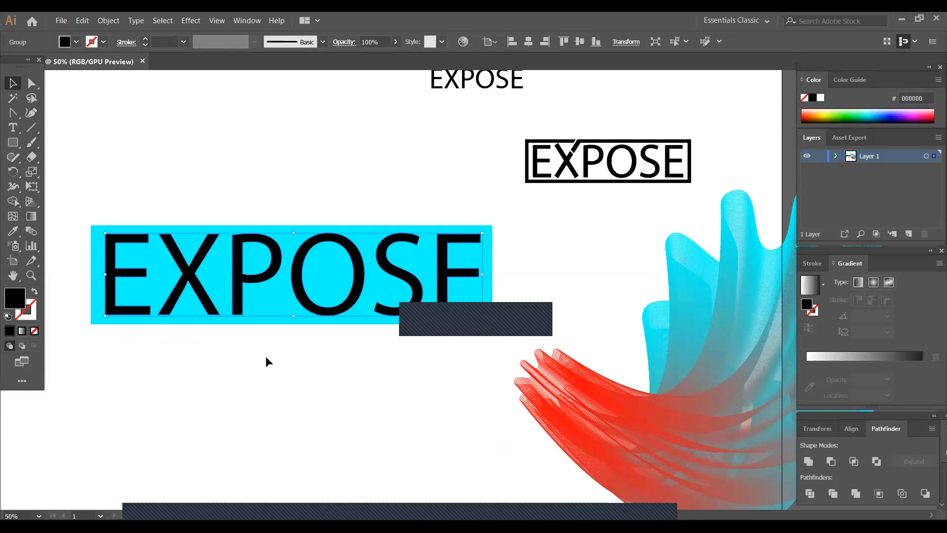
{"action": "right_click", "coordinate": [253, 277]}
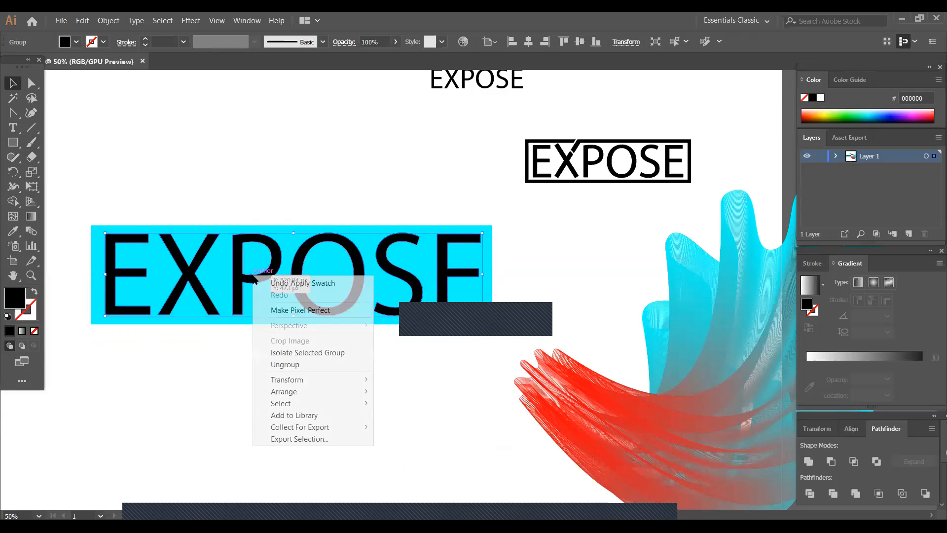
{"action": "left_click", "coordinate": [226, 378]}
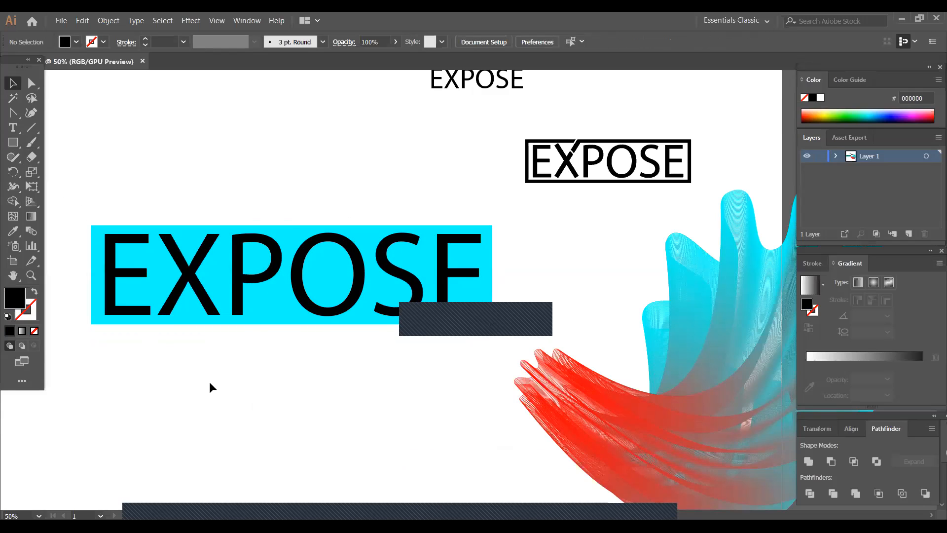
- Tighten all four edges of the cyan rectangle so it fits closely around the EXPOSE letters, and deselect it
{"action": "left_click", "coordinate": [244, 321]}
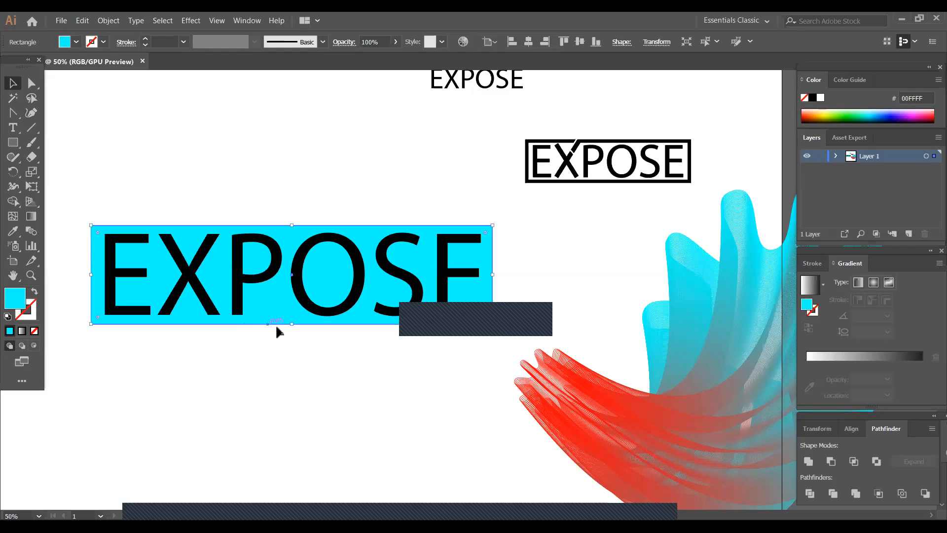
{"action": "left_click_drag", "start_coordinate": [292, 324], "coordinate": [292, 318]}
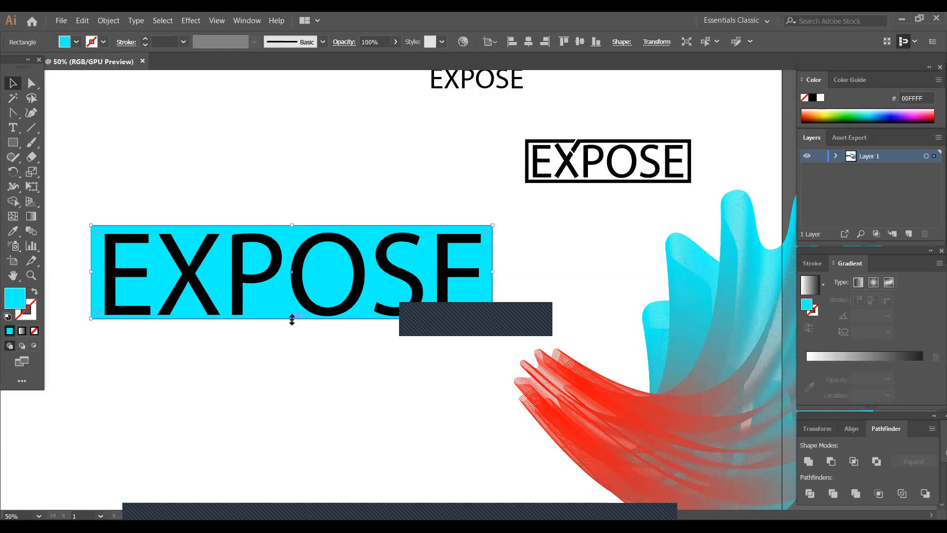
{"action": "left_click_drag", "start_coordinate": [294, 225], "coordinate": [293, 230]}
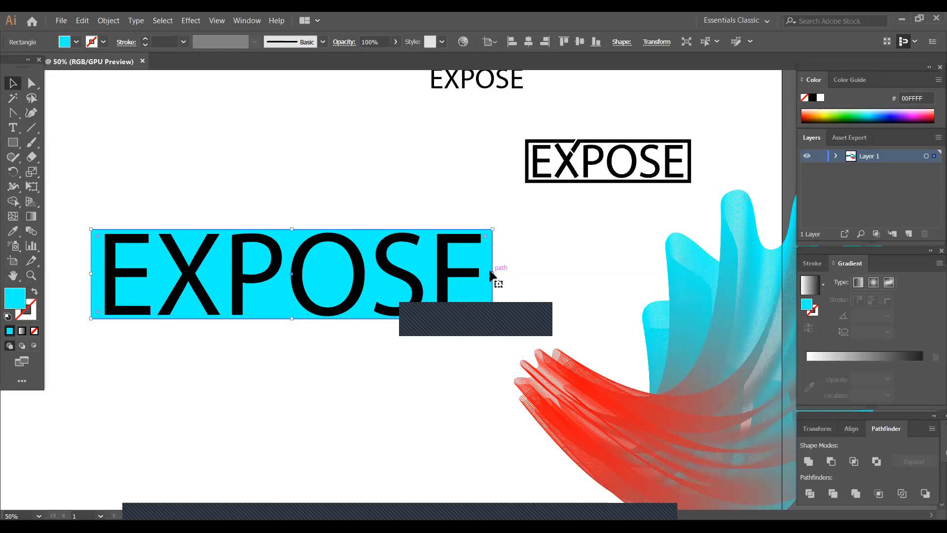
{"action": "left_click_drag", "start_coordinate": [494, 273], "coordinate": [490, 271]}
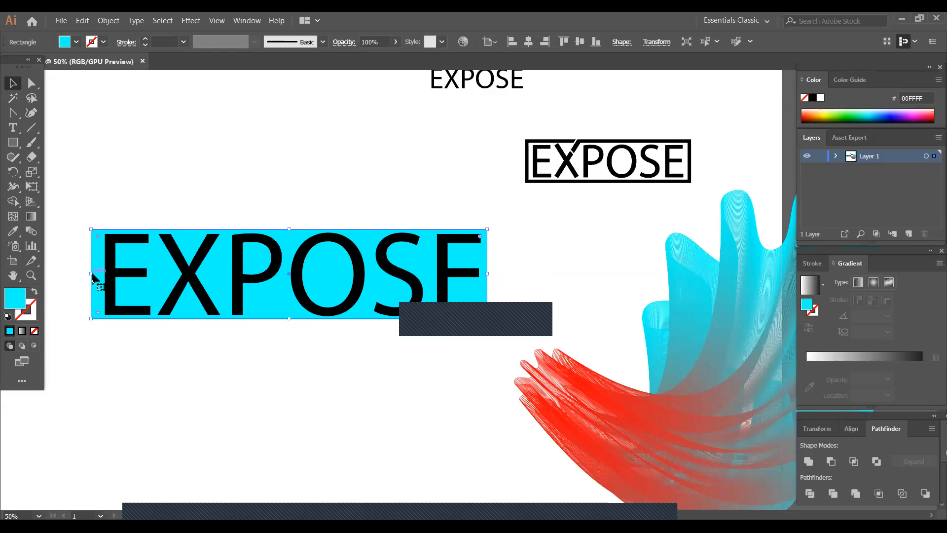
{"action": "left_click_drag", "start_coordinate": [91, 275], "coordinate": [100, 281]}
{"action": "left_click", "coordinate": [96, 365]}
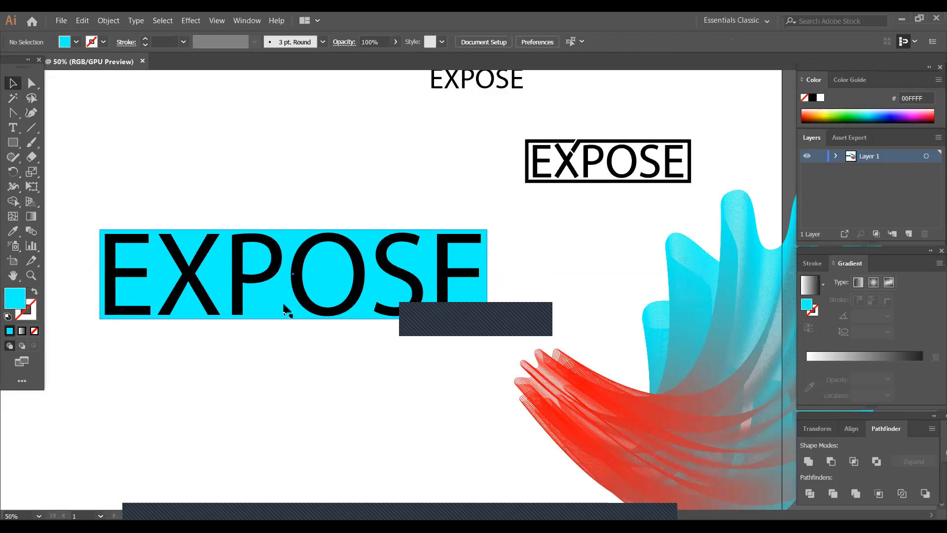
{"action": "left_click", "coordinate": [286, 298]}
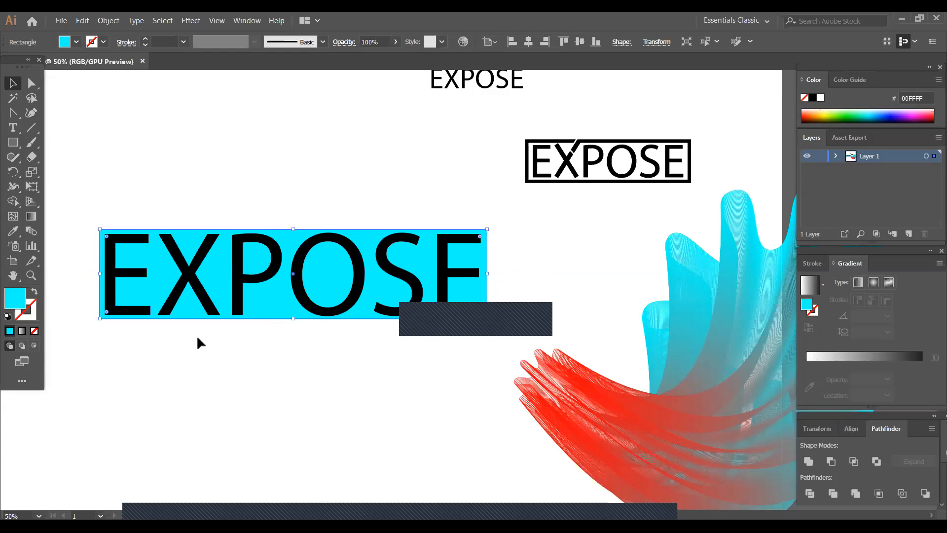
{"action": "left_click", "coordinate": [198, 338]}
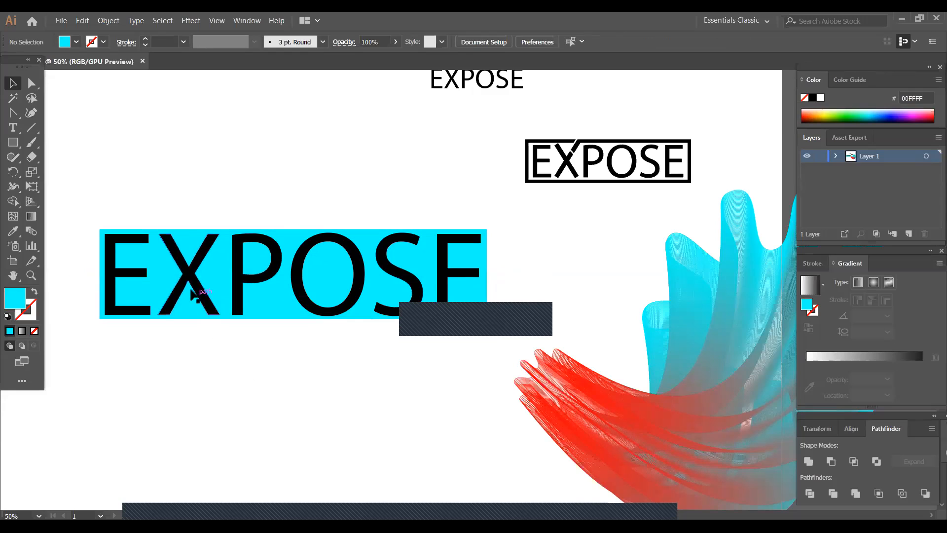
- Extend the X's lower-right leg diagonally past the rectangle's bottom edge by moving its two end anchor points with Direct Selection
{"action": "left_click", "coordinate": [33, 83]}
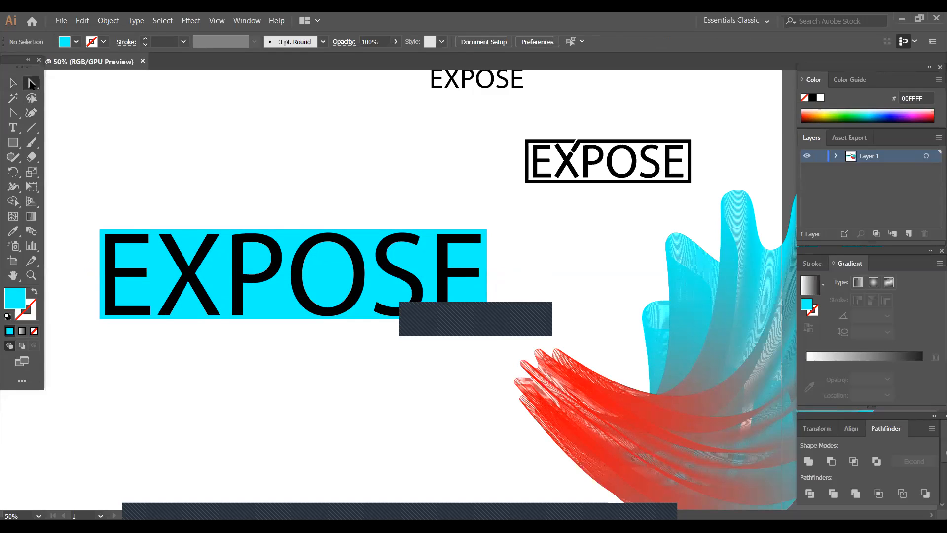
{"action": "left_click", "coordinate": [207, 314]}
{"action": "left_click", "coordinate": [219, 315], "text": "shift"}
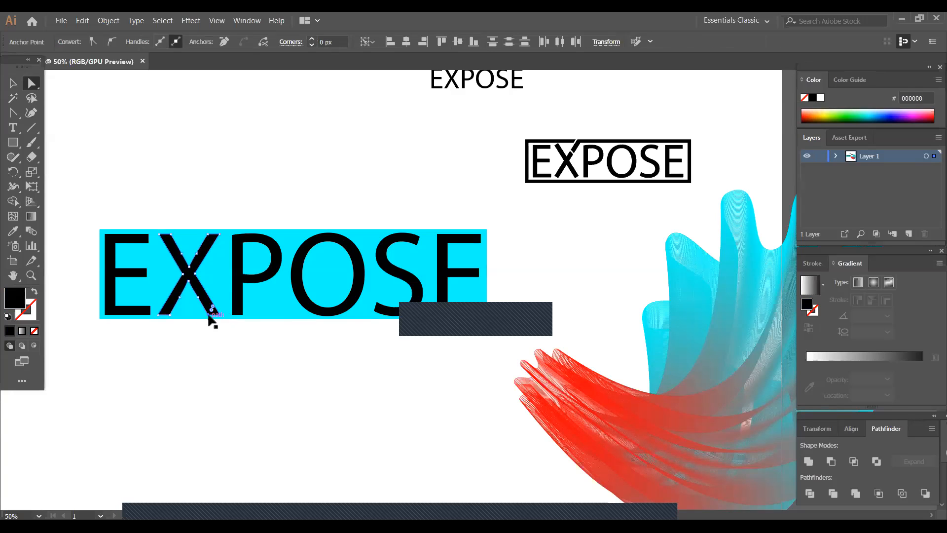
{"action": "left_click_drag", "start_coordinate": [213, 315], "coordinate": [226, 337]}
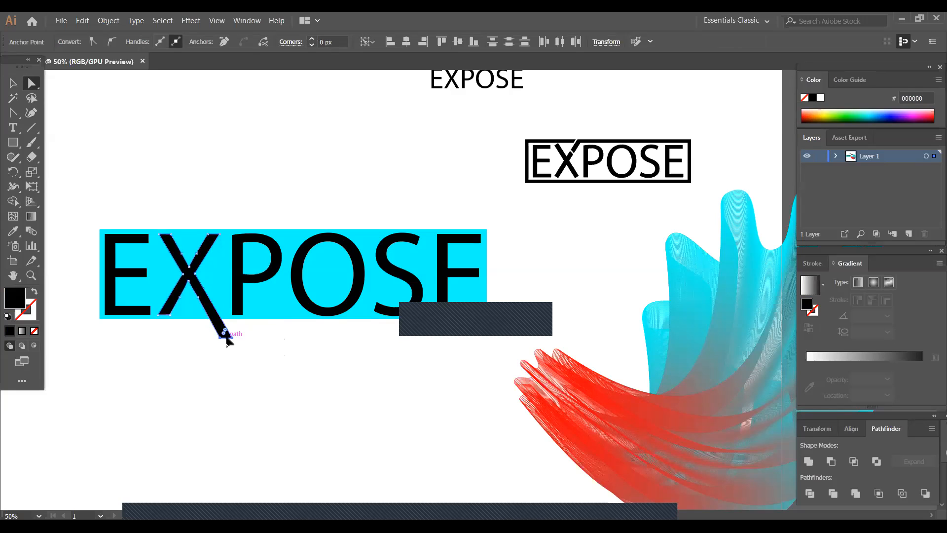
{"action": "left_click", "coordinate": [221, 196]}
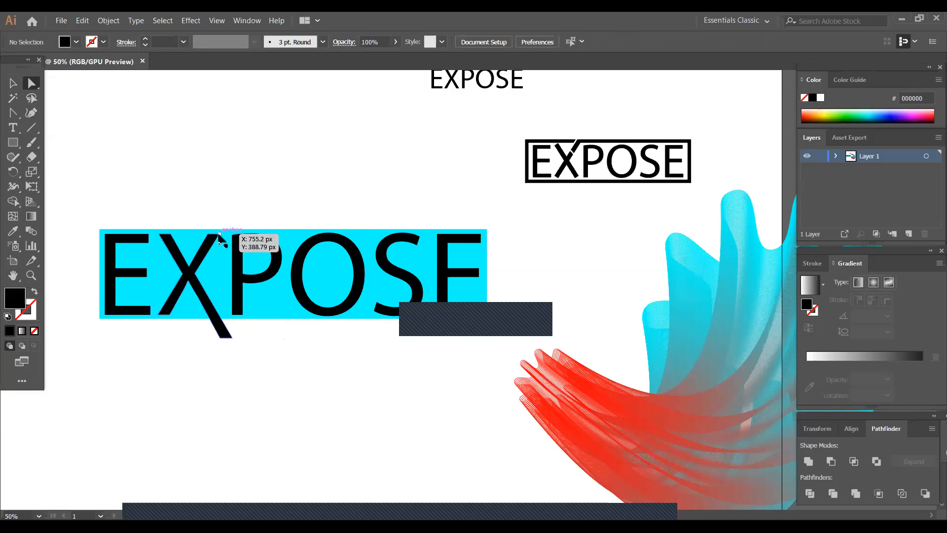
- Extend the X's upper-right arm diagonally above the rectangle's top edge by moving its two end anchor points
{"action": "left_click", "coordinate": [220, 234]}
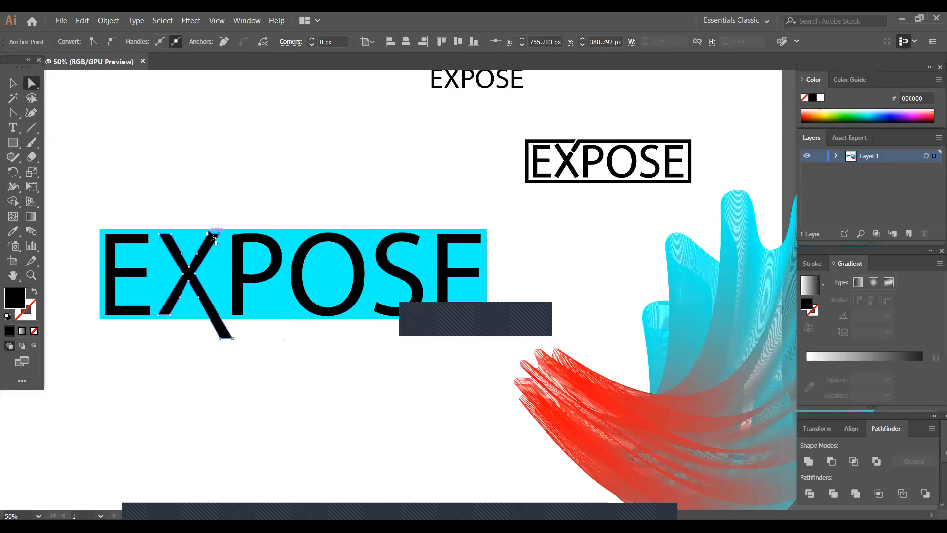
{"action": "left_click_drag", "start_coordinate": [214, 240], "coordinate": [229, 206]}
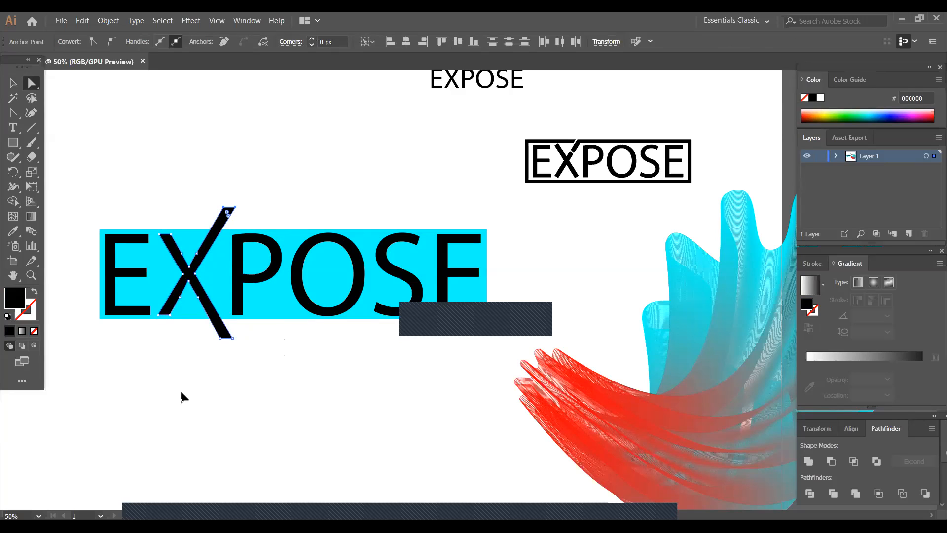
{"action": "key", "text": "ctrl"}
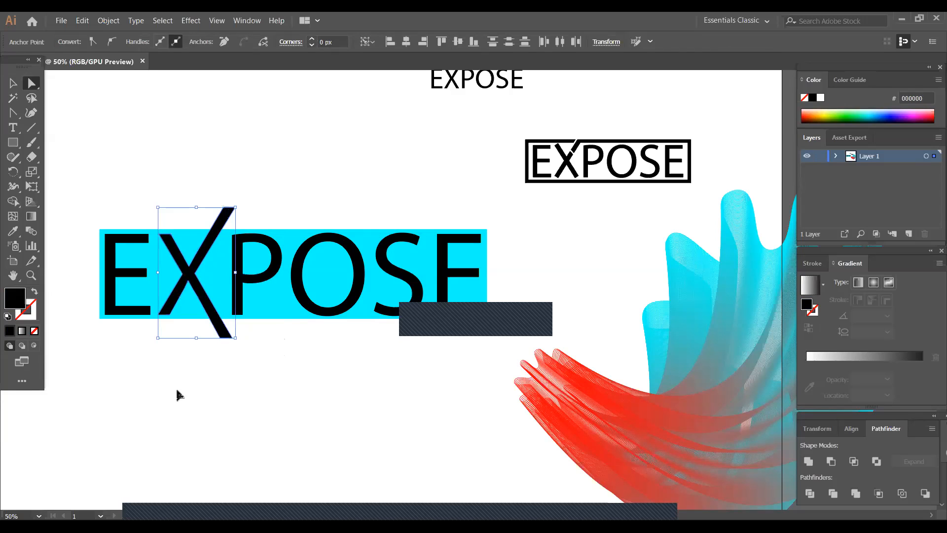
{"action": "left_click", "coordinate": [177, 395]}
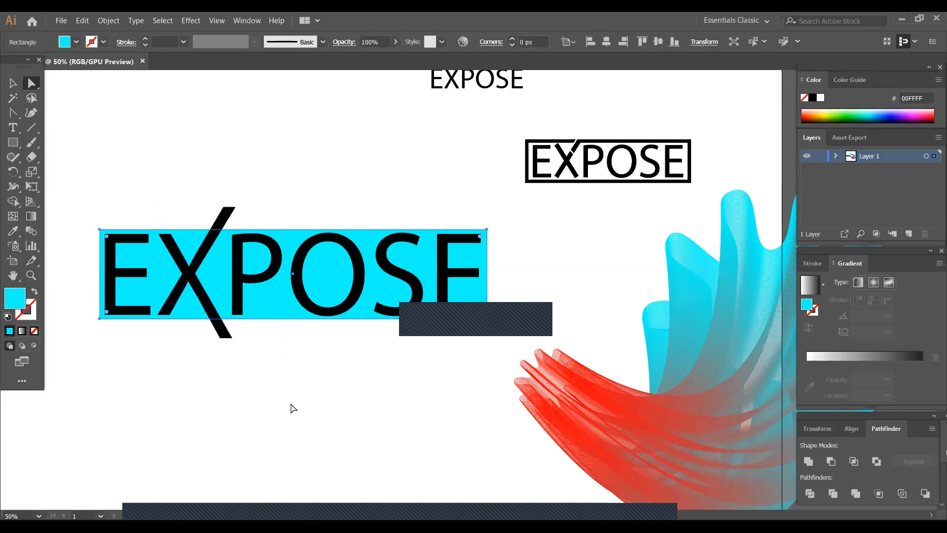
- Cut the EXPOSE letters out of the cyan rectangle with the Minus Front operation
{"action": "left_click_drag", "start_coordinate": [66, 190], "coordinate": [642, 344]}
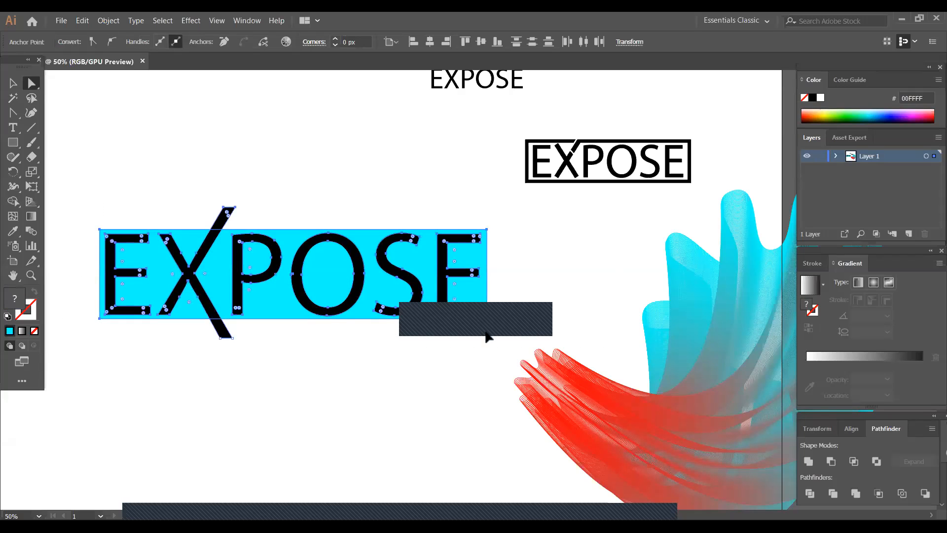
{"action": "left_click", "coordinate": [14, 85]}
{"action": "left_click", "coordinate": [72, 206]}
{"action": "left_click_drag", "start_coordinate": [101, 267], "coordinate": [507, 341]}
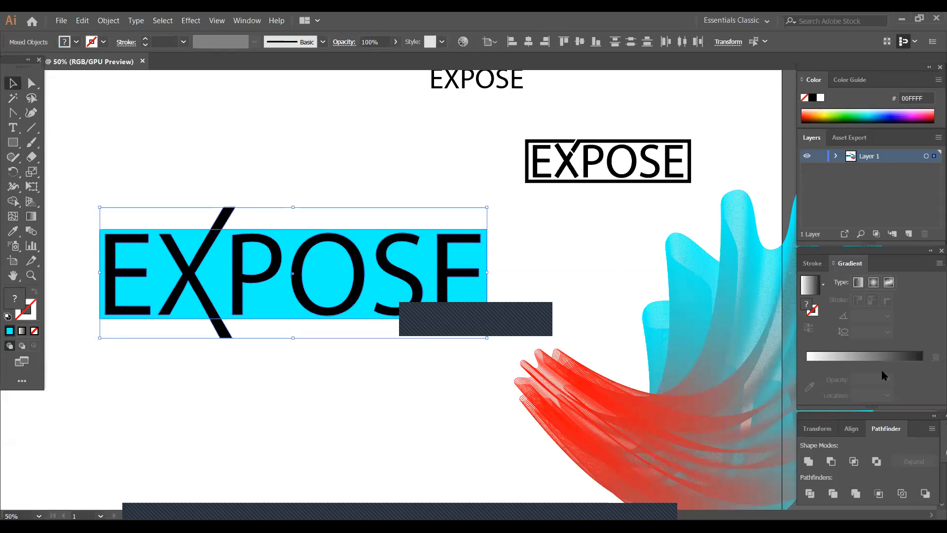
{"action": "left_click", "coordinate": [831, 462]}
{"action": "left_click", "coordinate": [263, 391]}
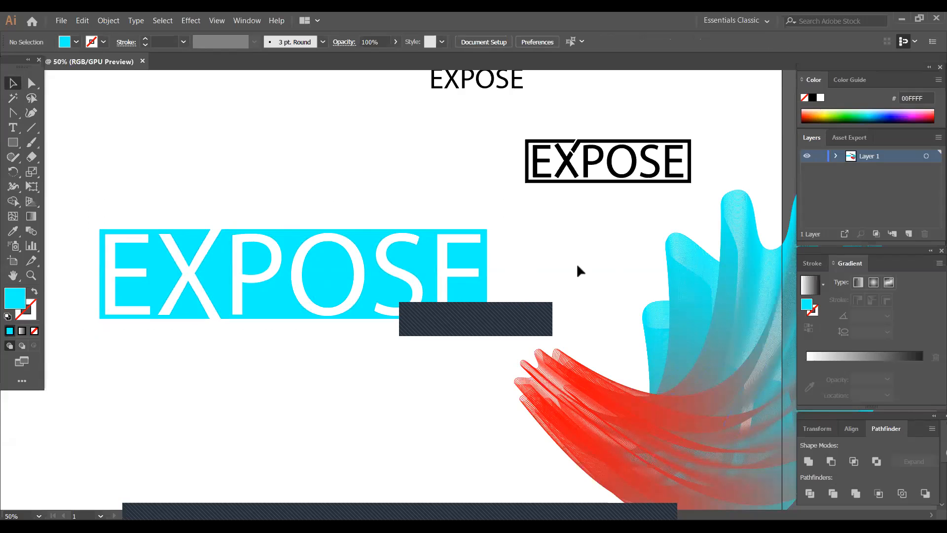
- Ungroup the cut-out EXPOSE rectangle into its separate pieces
{"action": "left_click", "coordinate": [227, 265]}
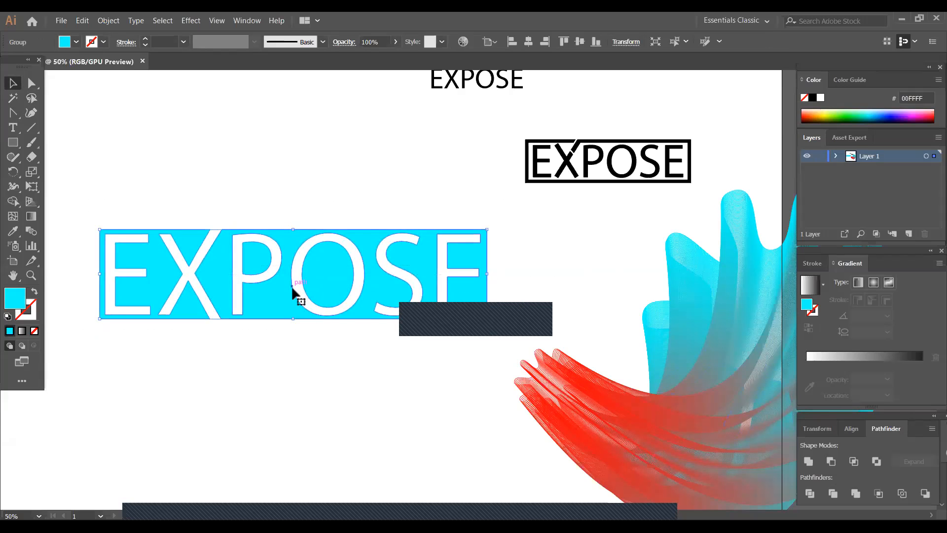
{"action": "right_click", "coordinate": [263, 284]}
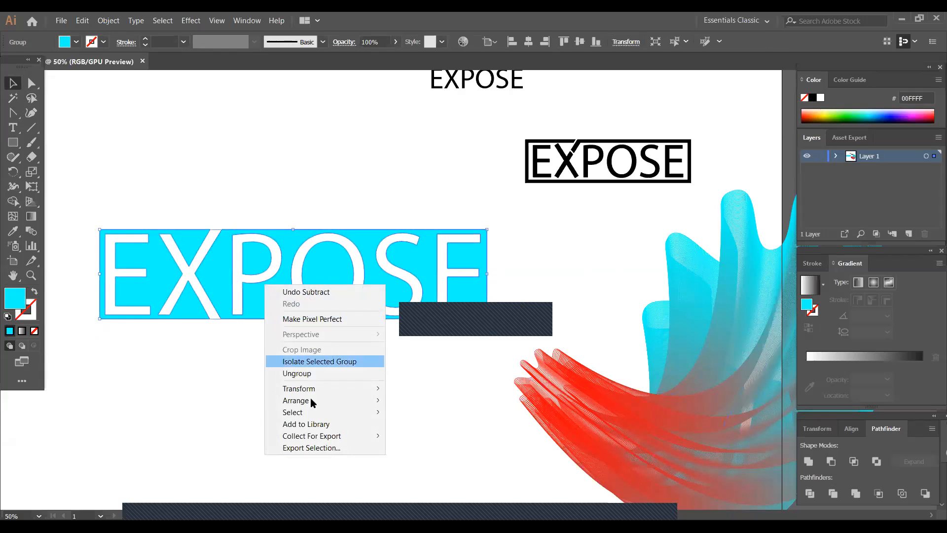
{"action": "left_click", "coordinate": [324, 371]}
- Try a brown fill, A67C52, on the compound piece to the right of the X, and undo it
{"action": "left_click", "coordinate": [277, 313]}
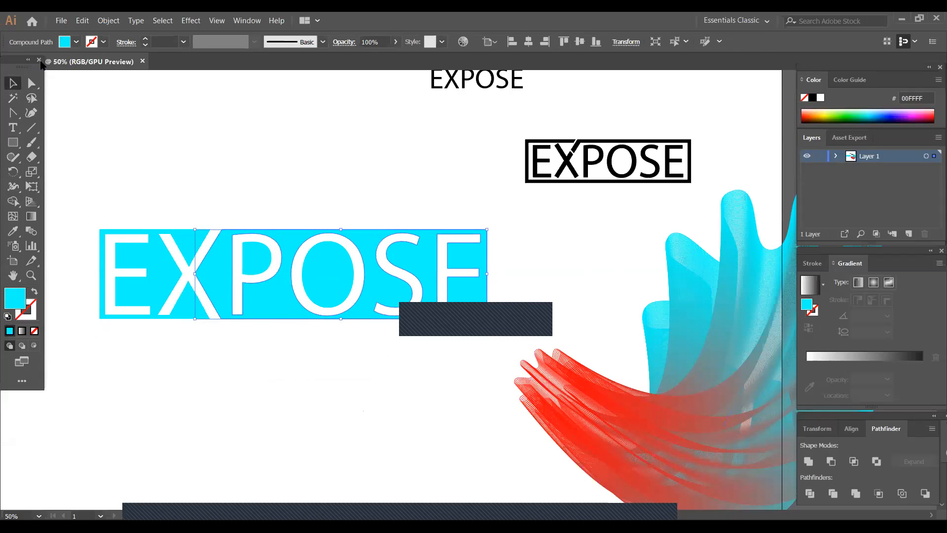
{"action": "left_click", "coordinate": [76, 42]}
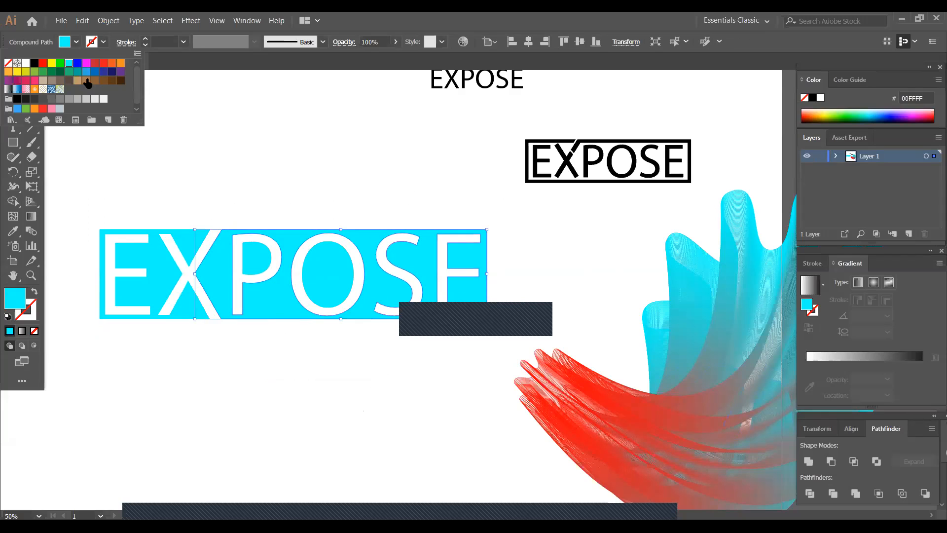
{"action": "left_click", "coordinate": [87, 81]}
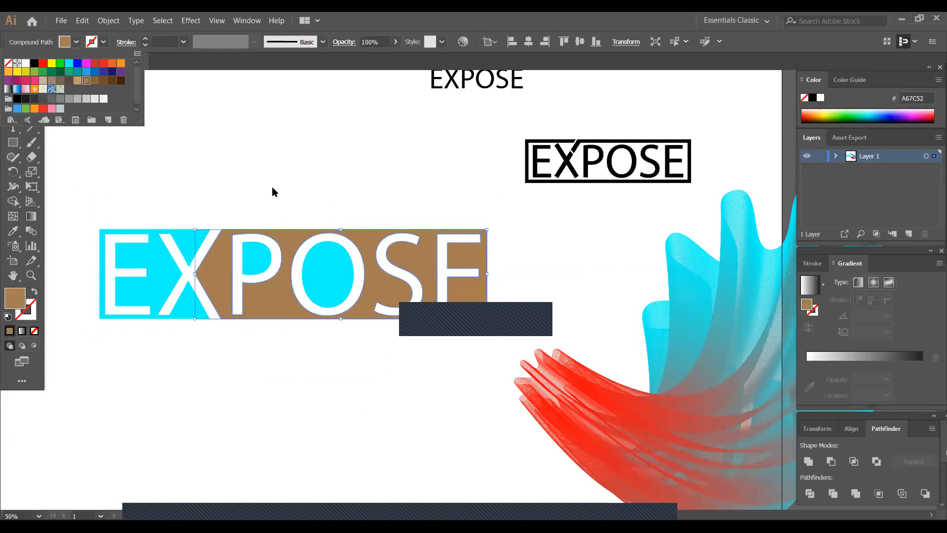
{"action": "left_click", "coordinate": [252, 398]}
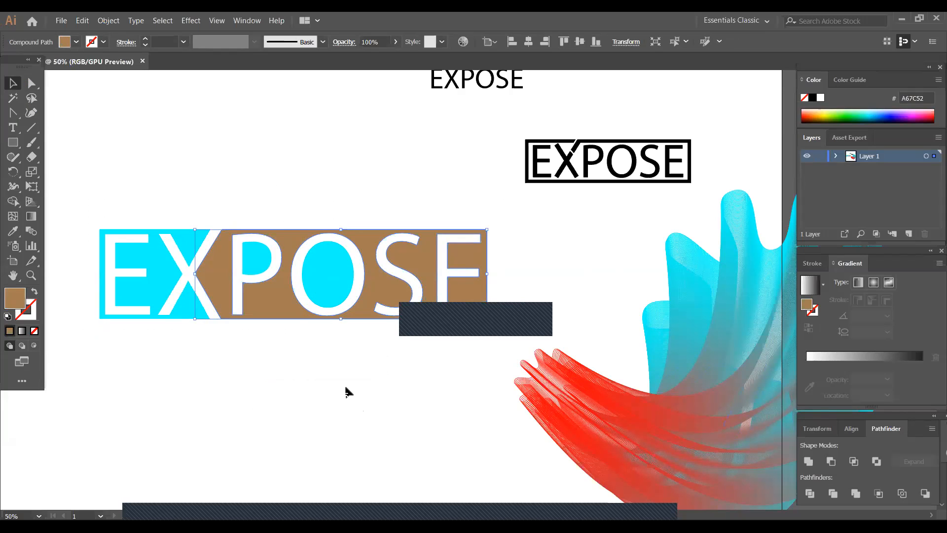
{"action": "left_click", "coordinate": [344, 386]}
{"action": "left_click", "coordinate": [326, 309]}
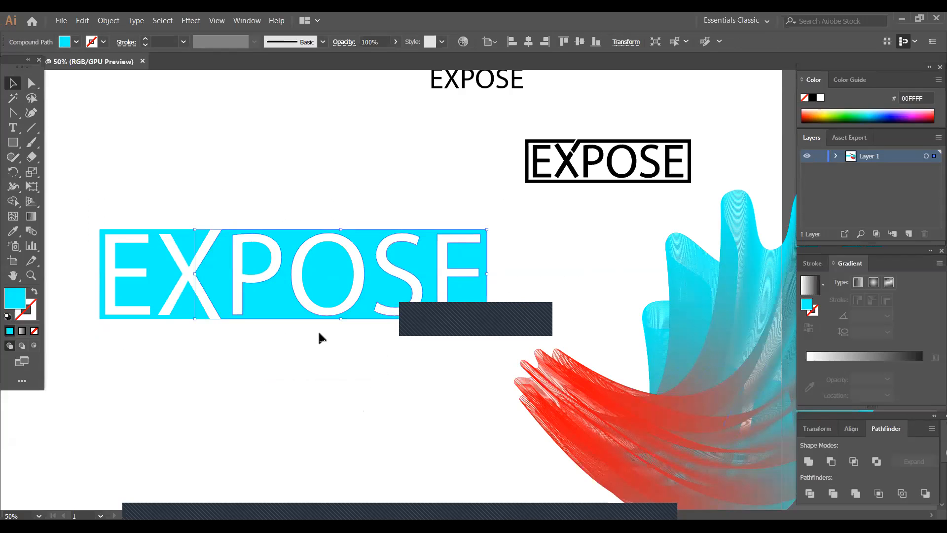
{"action": "left_click", "coordinate": [321, 356]}
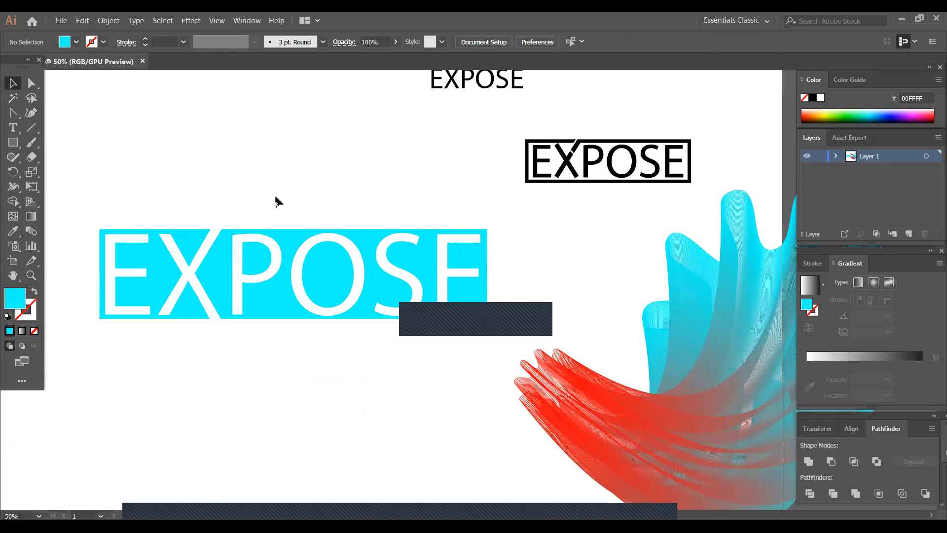
- Fill the pieces to the right of the X, including the insides of the P and O, with olive brown 6A5B00
{"action": "left_click_drag", "start_coordinate": [229, 220], "coordinate": [490, 328]}
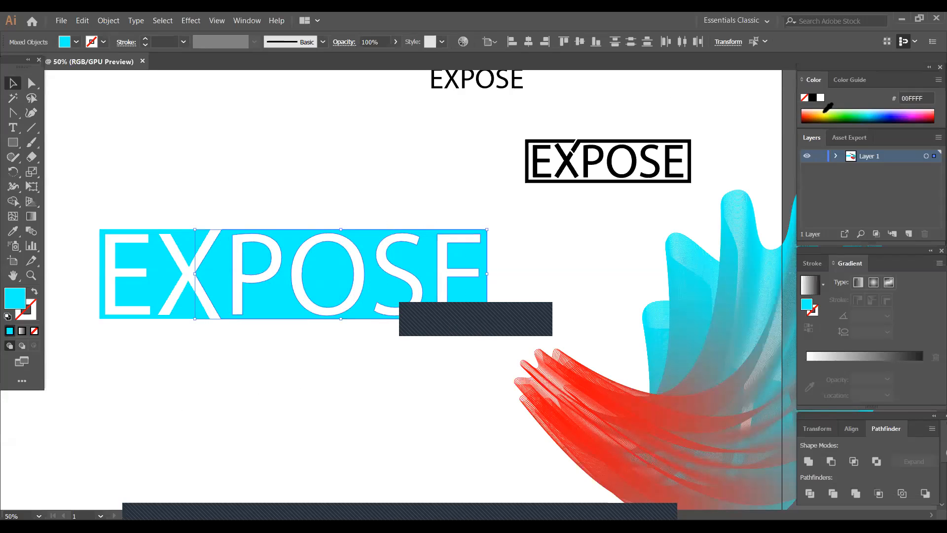
{"action": "left_click", "coordinate": [821, 117]}
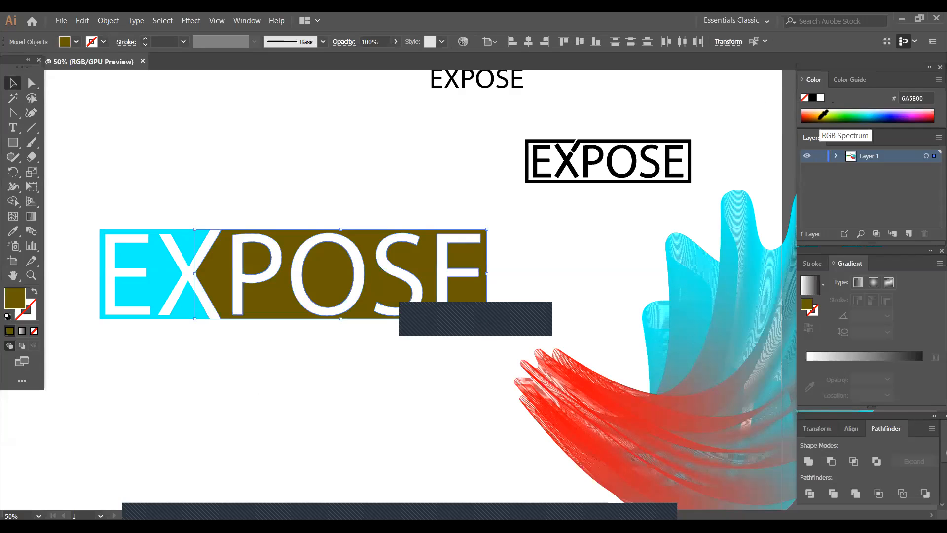
{"action": "left_click", "coordinate": [170, 388]}
- Fill the piece to the left of the X with dark blue, 00306A, and deselect it
{"action": "left_click_drag", "start_coordinate": [64, 197], "coordinate": [188, 358]}
{"action": "left_click", "coordinate": [847, 113]}
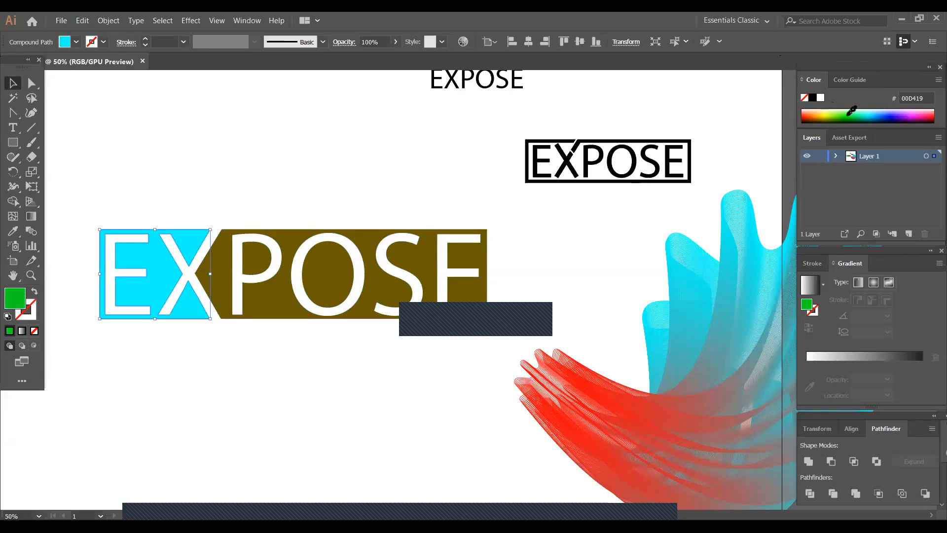
{"action": "left_click", "coordinate": [884, 117]}
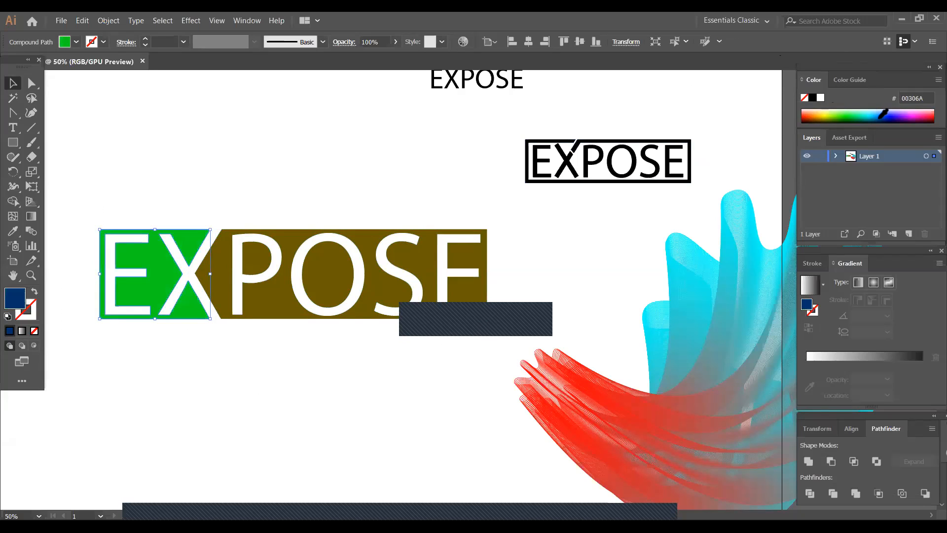
{"action": "left_click", "coordinate": [135, 147]}
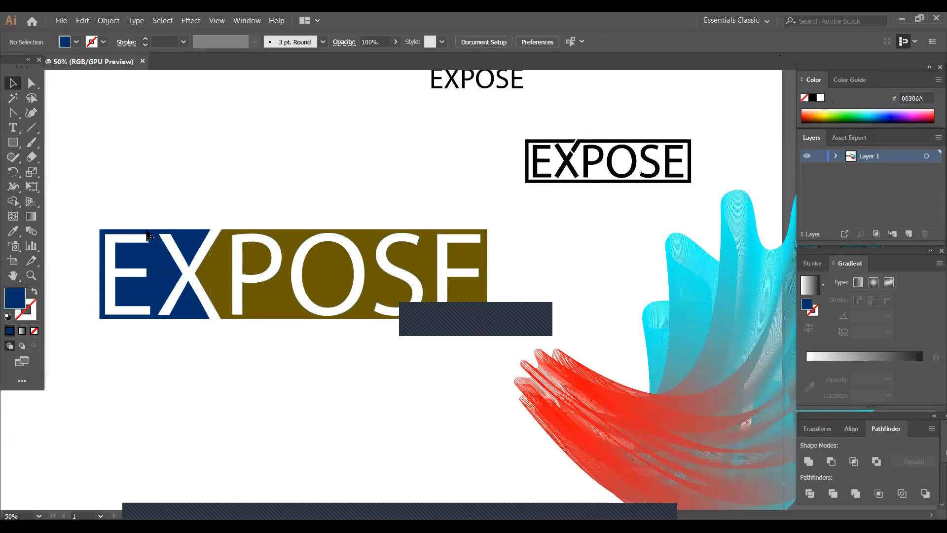
- Group the dark blue and olive brown pieces of the EXPOSE logo and deselect the group
{"action": "left_click_drag", "start_coordinate": [75, 205], "coordinate": [479, 325]}
{"action": "right_click", "coordinate": [212, 262]}
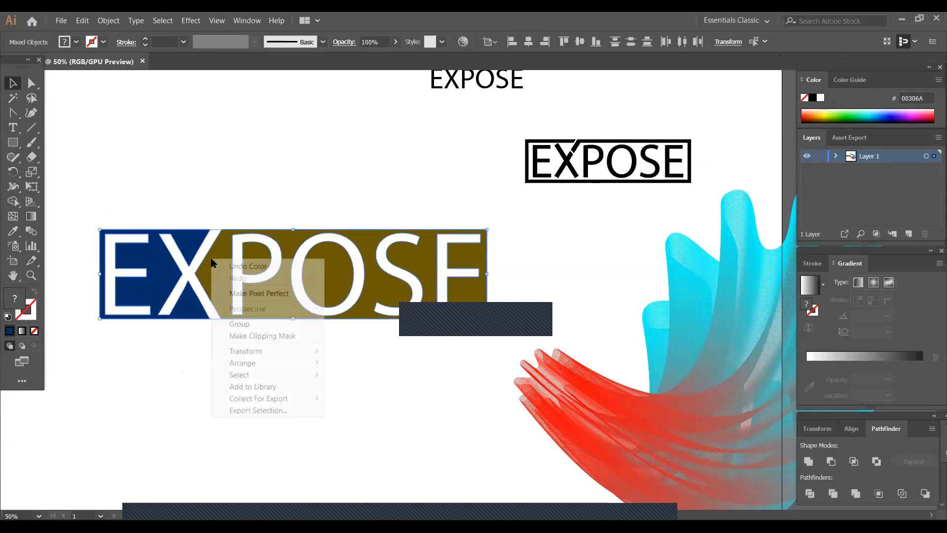
{"action": "left_click", "coordinate": [256, 321]}
{"action": "left_click", "coordinate": [212, 318]}
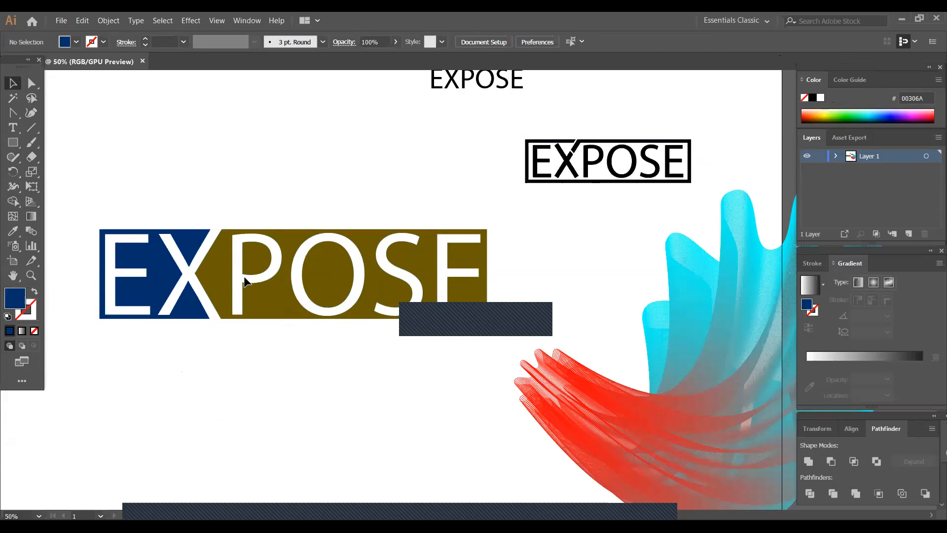
{"action": "left_click", "coordinate": [190, 244]}
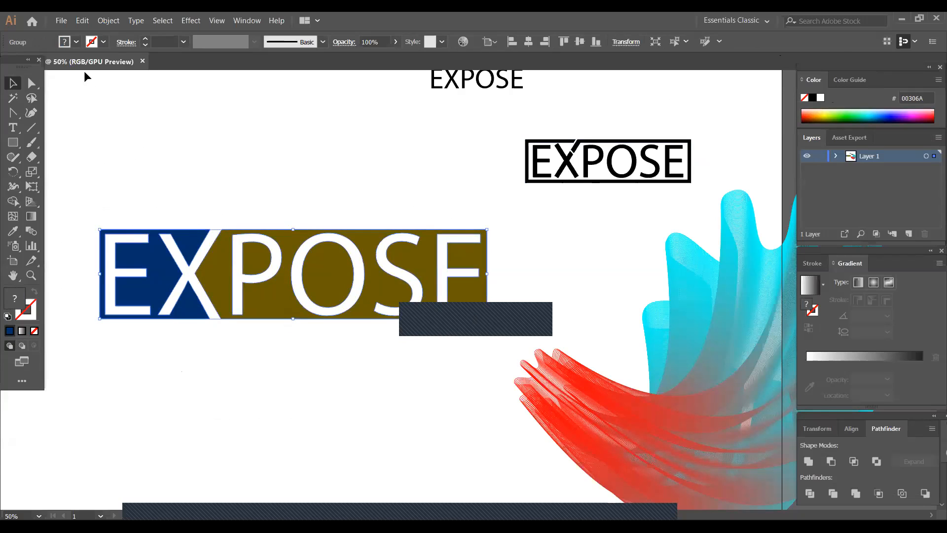
{"action": "left_click", "coordinate": [109, 21]}
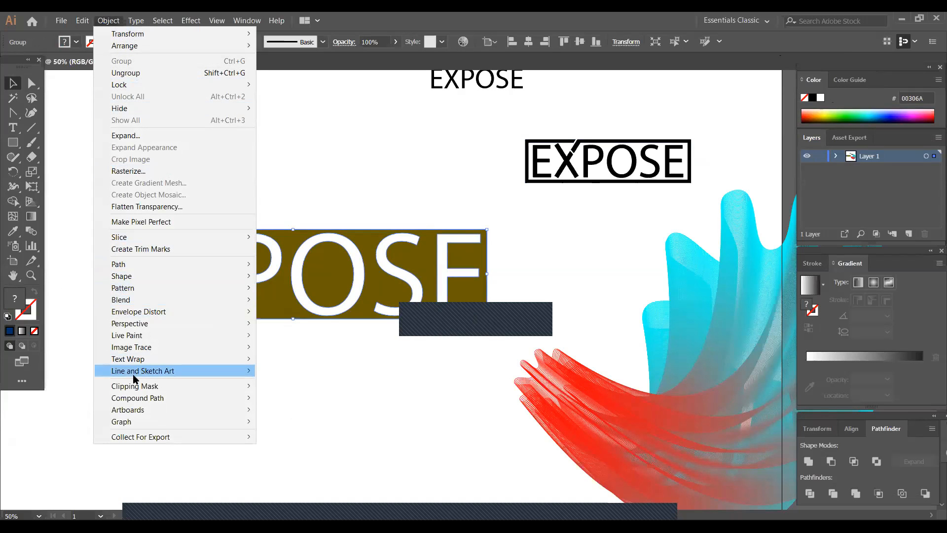
{"action": "mouse_move", "coordinate": [141, 265]}
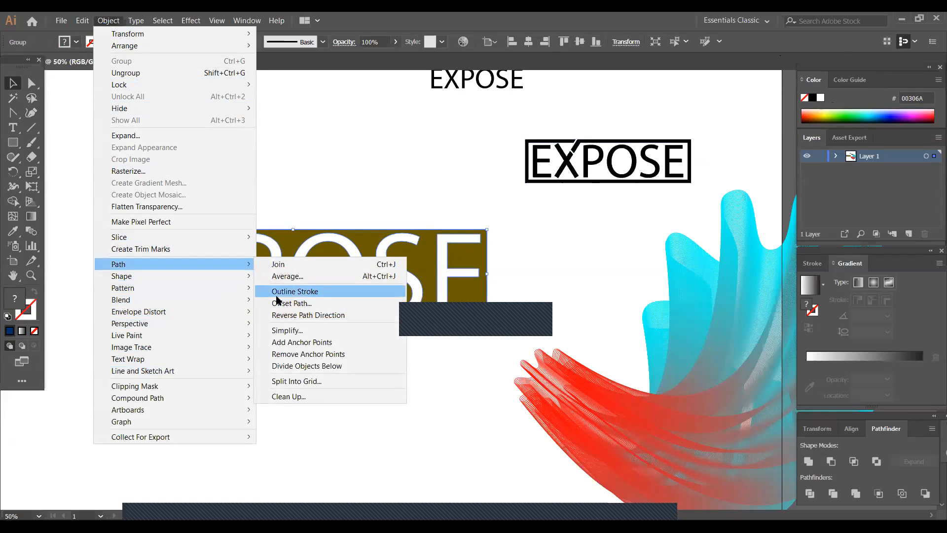
{"action": "left_click", "coordinate": [297, 304]}
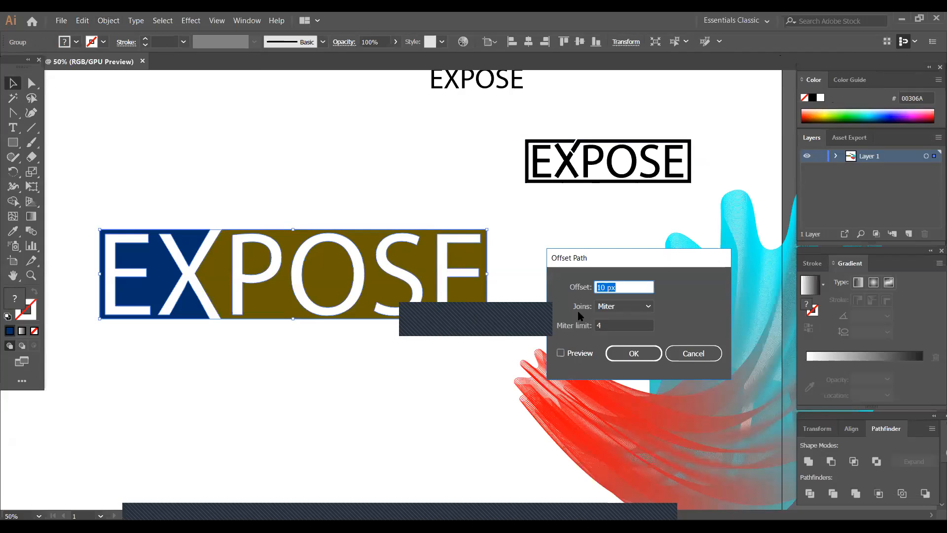
{"action": "left_click", "coordinate": [560, 353]}
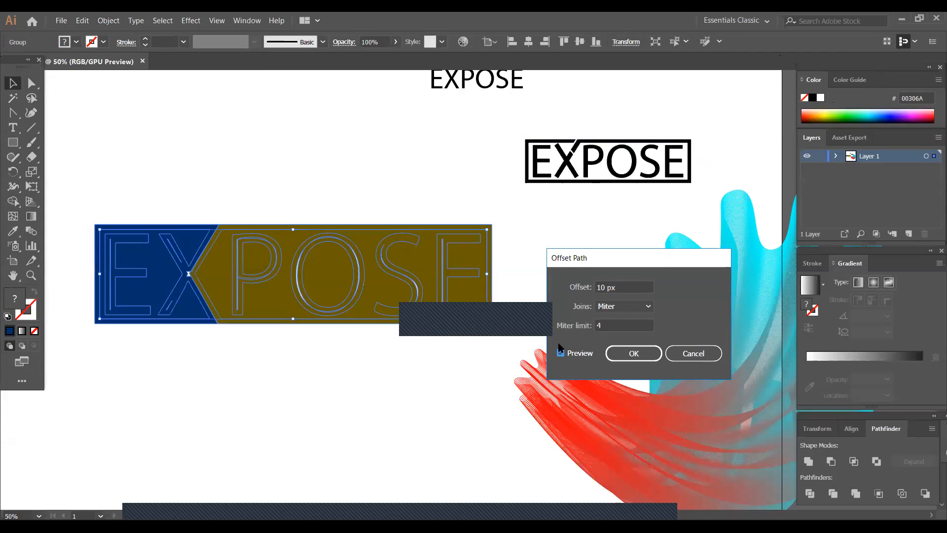
{"action": "left_click", "coordinate": [604, 286]}
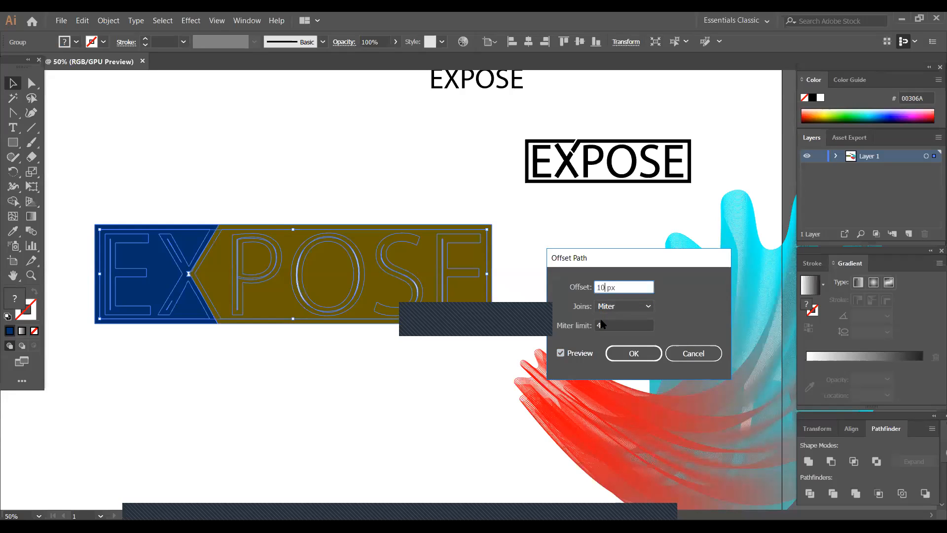
{"action": "key", "text": "Up"}
{"action": "key", "text": "Up"}
{"action": "key", "text": "Up"}
{"action": "key", "text": "Up"}
{"action": "key", "text": "Up"}
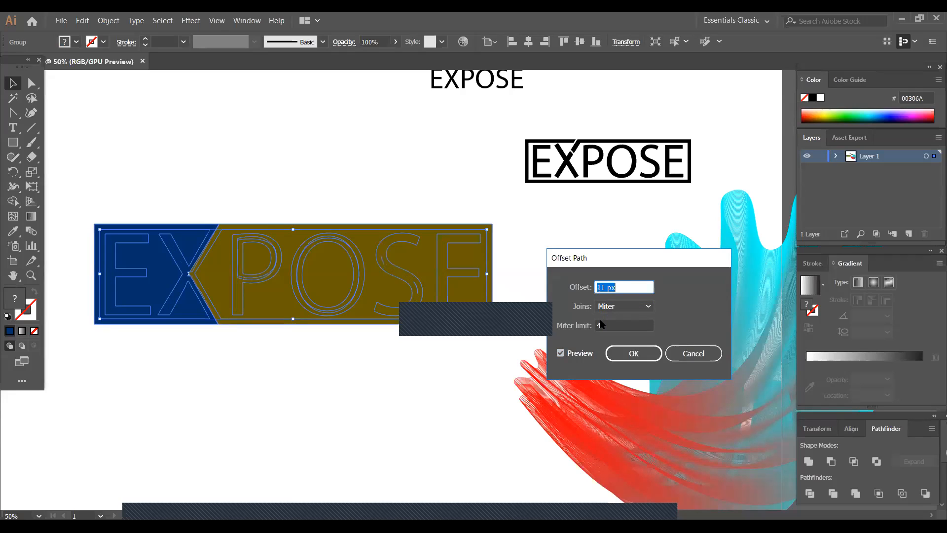
{"action": "key", "text": "Up"}
{"action": "key", "text": "Up"}
{"action": "key", "text": "Up"}
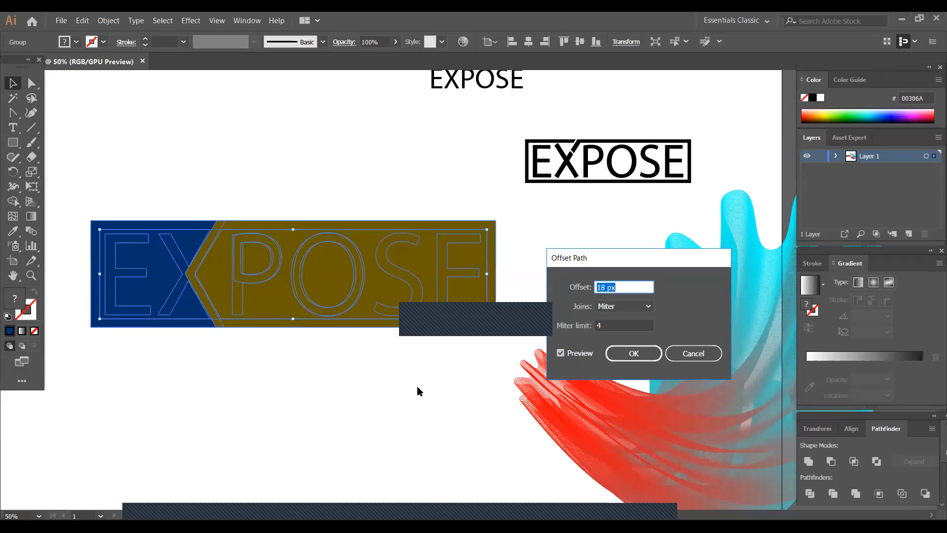
{"action": "left_click", "coordinate": [684, 357]}
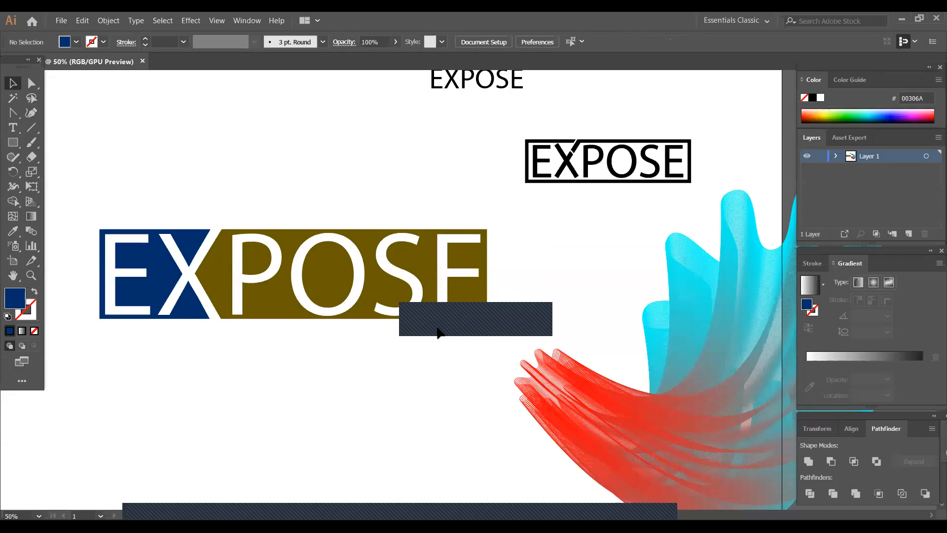
- Ungroup the dark blue and olive brown pieces of the EXPOSE logo
{"action": "left_click", "coordinate": [363, 316]}
{"action": "right_click", "coordinate": [300, 313]}
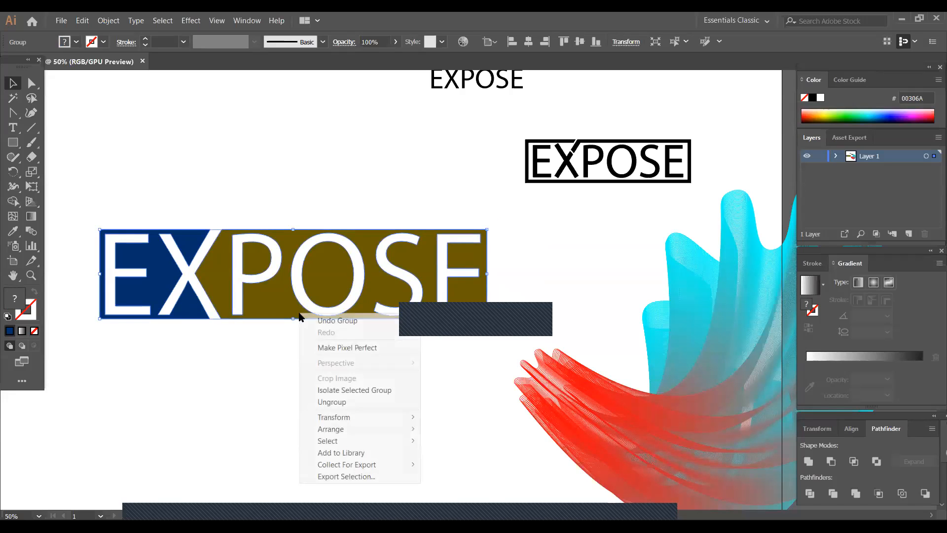
{"action": "left_click", "coordinate": [347, 404]}
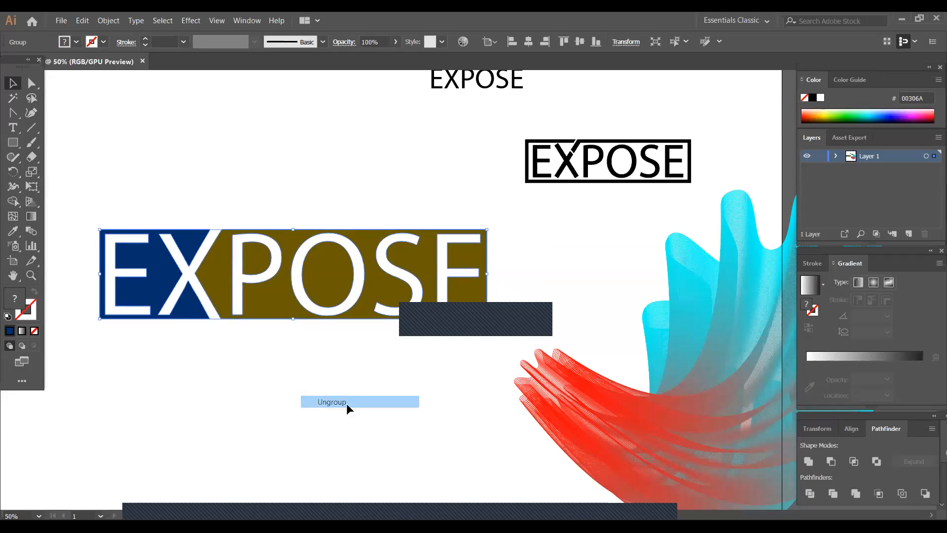
{"action": "left_click", "coordinate": [277, 312]}
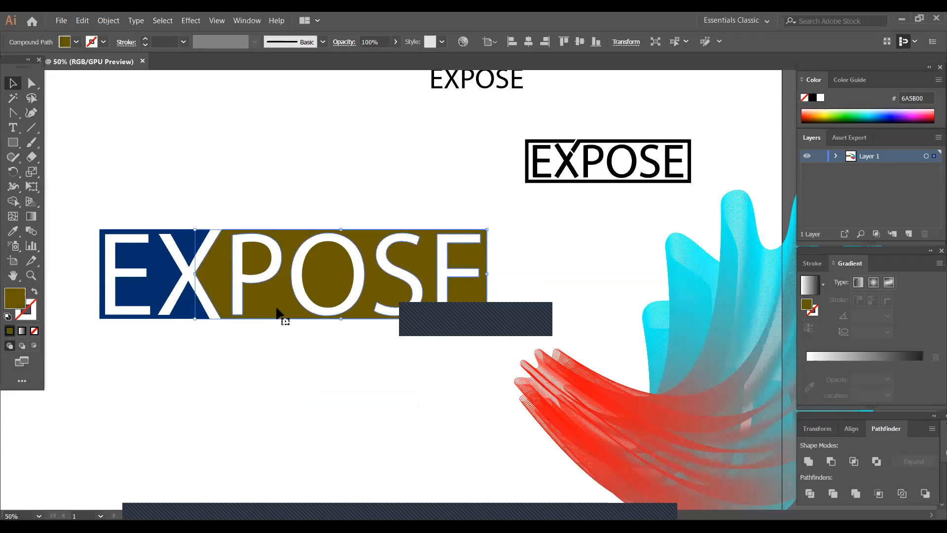
{"action": "left_click", "coordinate": [100, 319], "text": "shift"}
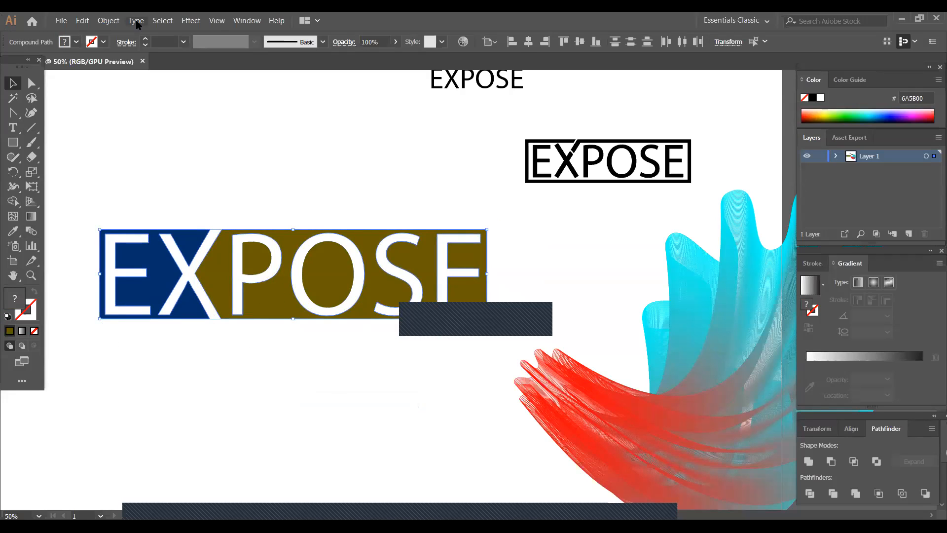
{"action": "left_click", "coordinate": [108, 20]}
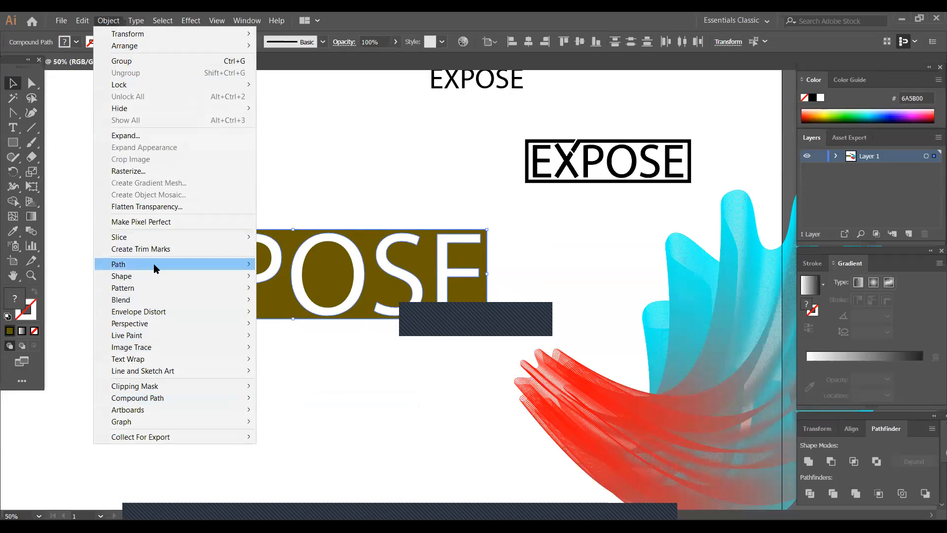
{"action": "mouse_move", "coordinate": [154, 267]}
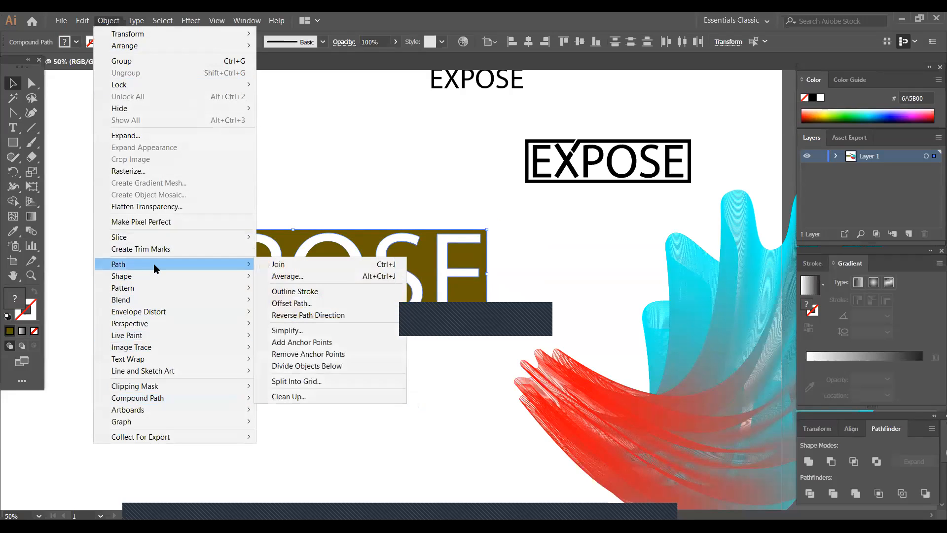
{"action": "left_click", "coordinate": [292, 303]}
{"action": "left_click", "coordinate": [560, 353]}
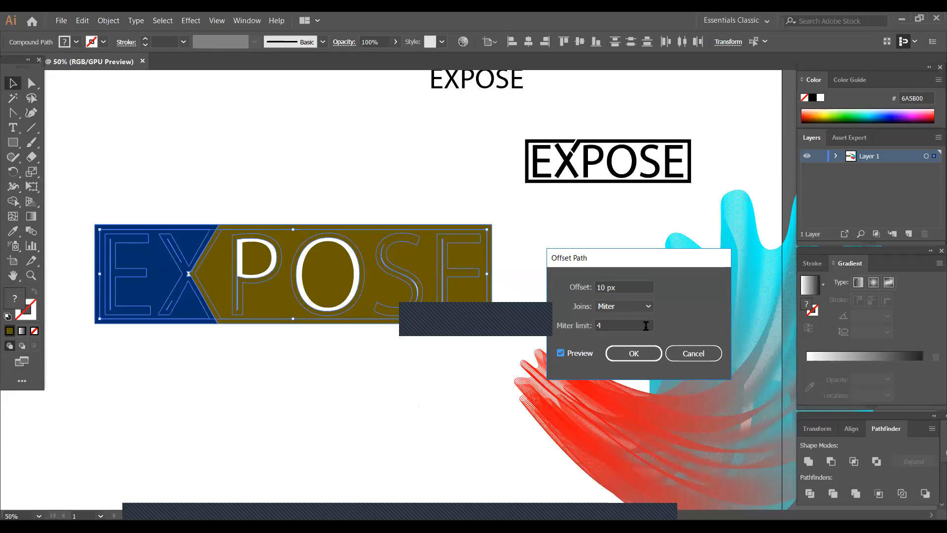
{"action": "left_click", "coordinate": [605, 291]}
{"action": "left_click", "coordinate": [693, 354]}
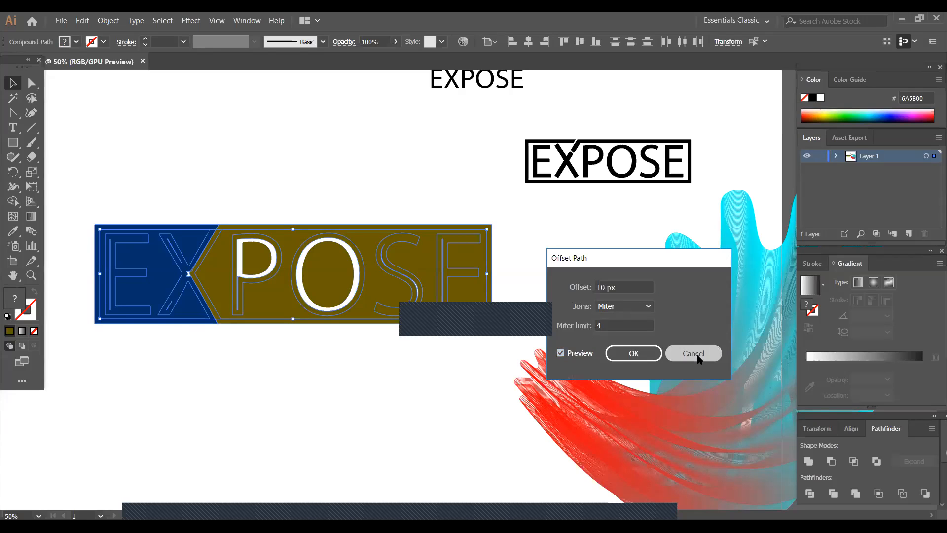
- Draw an olive brown rectangle that exactly covers the whole two-tone EXPOSE logo
{"action": "left_click", "coordinate": [347, 387]}
{"action": "left_click", "coordinate": [12, 146]}
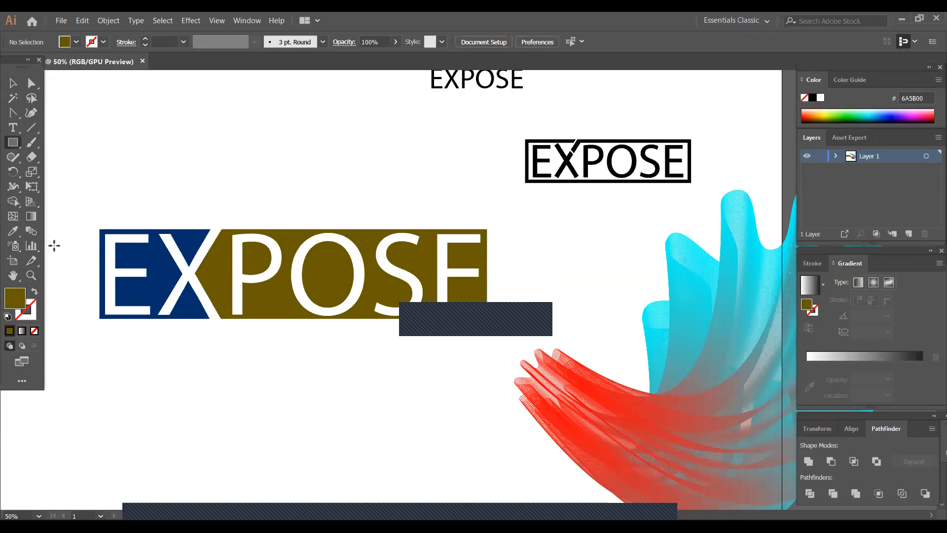
{"action": "left_click_drag", "start_coordinate": [105, 240], "coordinate": [488, 318]}
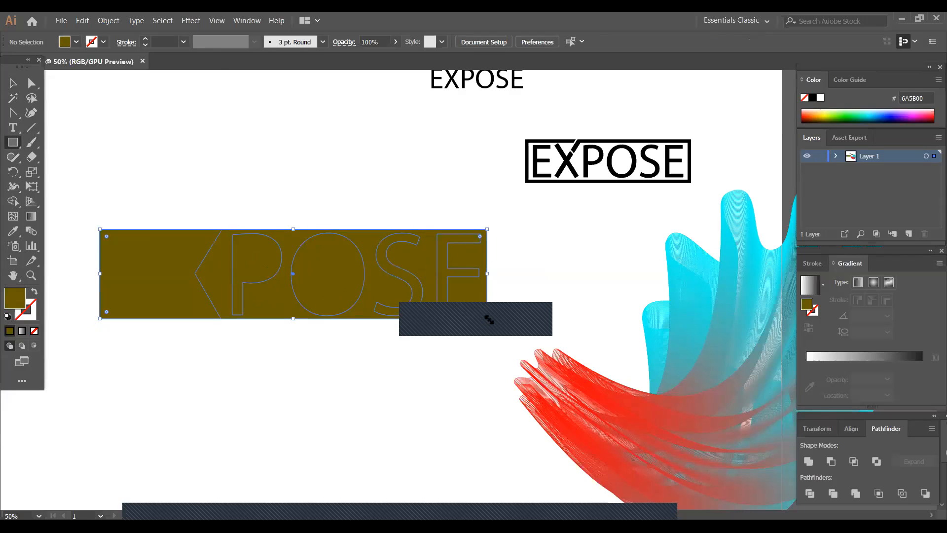
- Offset the path of the covering rectangle outward by 18 px with miter joins
{"action": "left_click", "coordinate": [14, 82]}
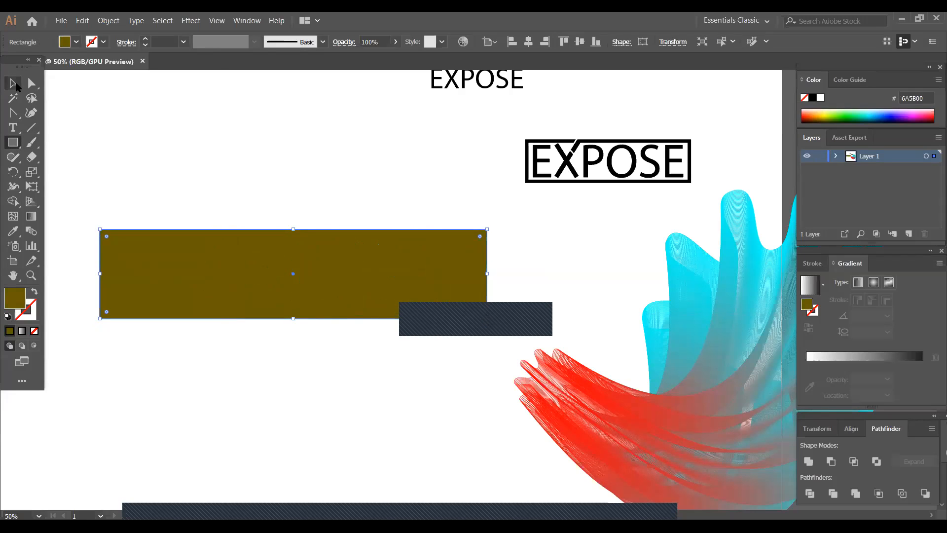
{"action": "left_click", "coordinate": [110, 20]}
{"action": "mouse_move", "coordinate": [196, 263]}
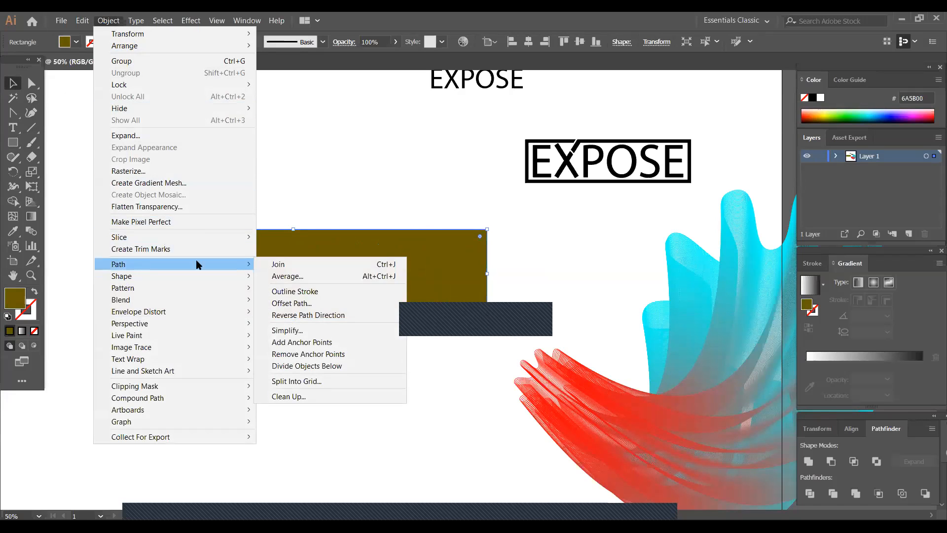
{"action": "left_click", "coordinate": [316, 303]}
{"action": "left_click", "coordinate": [560, 354]}
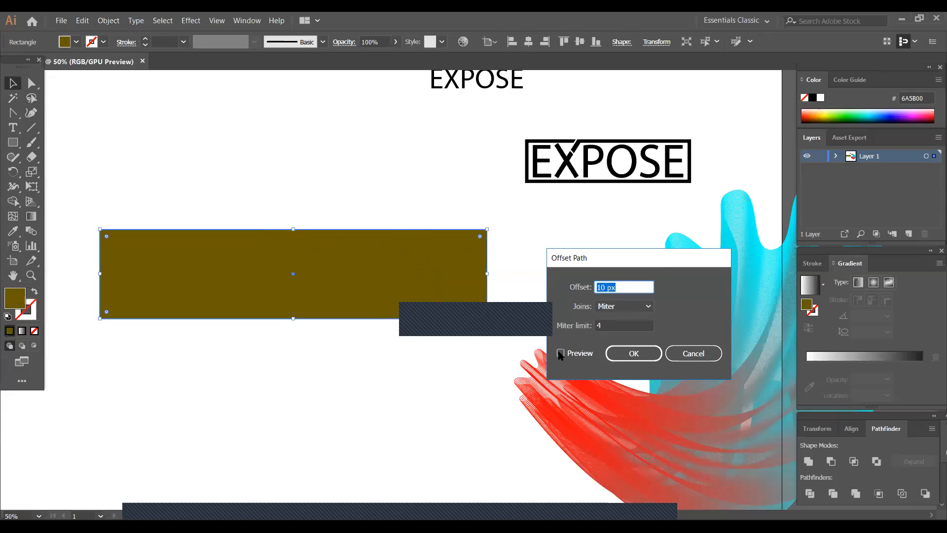
{"action": "left_click", "coordinate": [607, 286]}
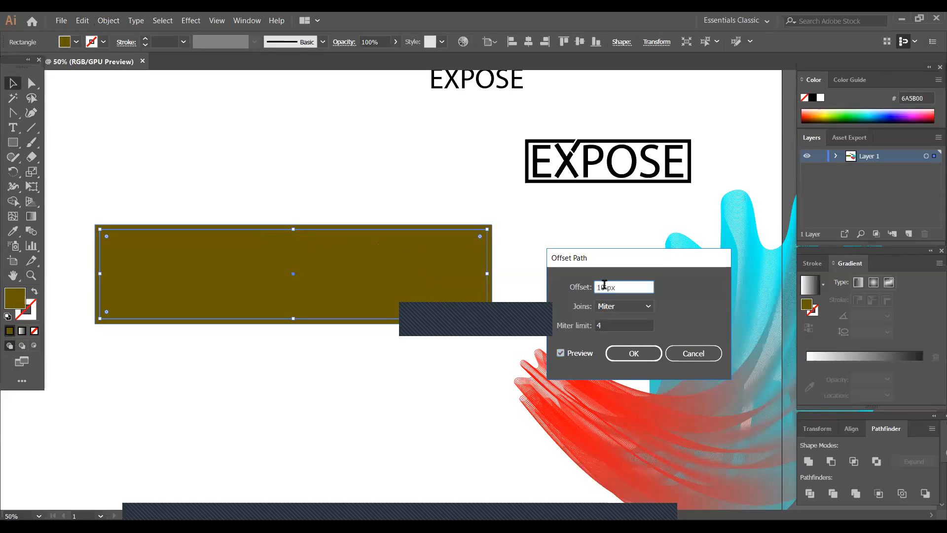
{"action": "key", "text": "Up"}
{"action": "key", "text": "Up"}
{"action": "key", "text": "Up"}
{"action": "key", "text": "Up"}
{"action": "key", "text": "Up"}
{"action": "key", "text": "Up"}
{"action": "key", "text": "Up"}
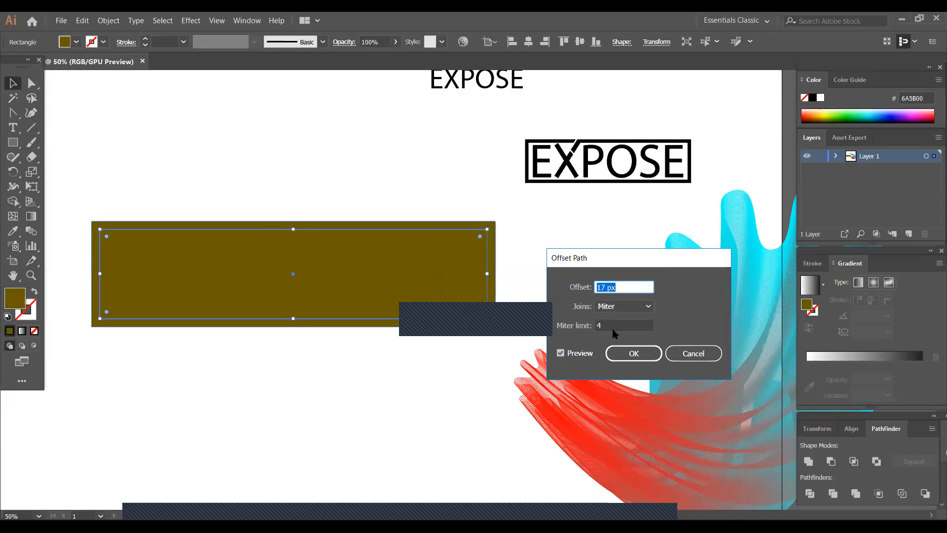
{"action": "key", "text": "Up"}
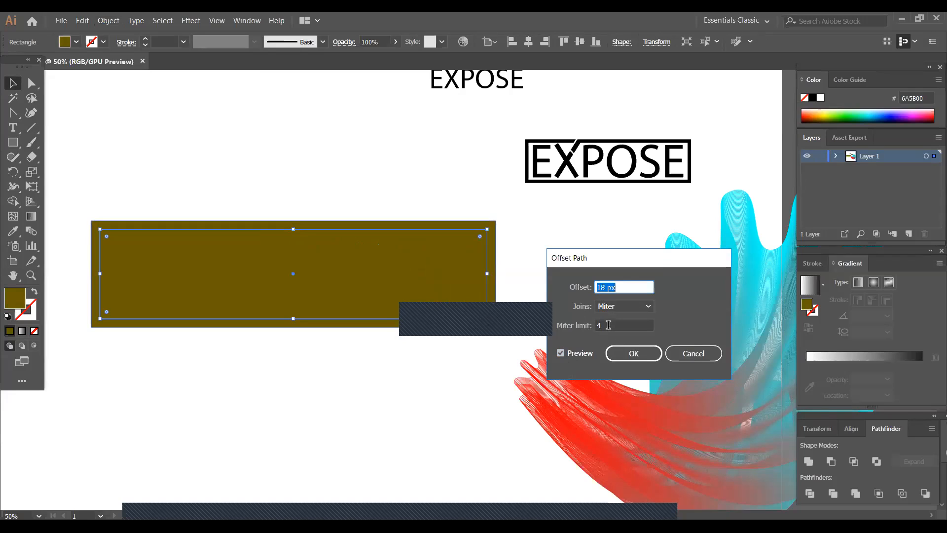
{"action": "left_click", "coordinate": [641, 352]}
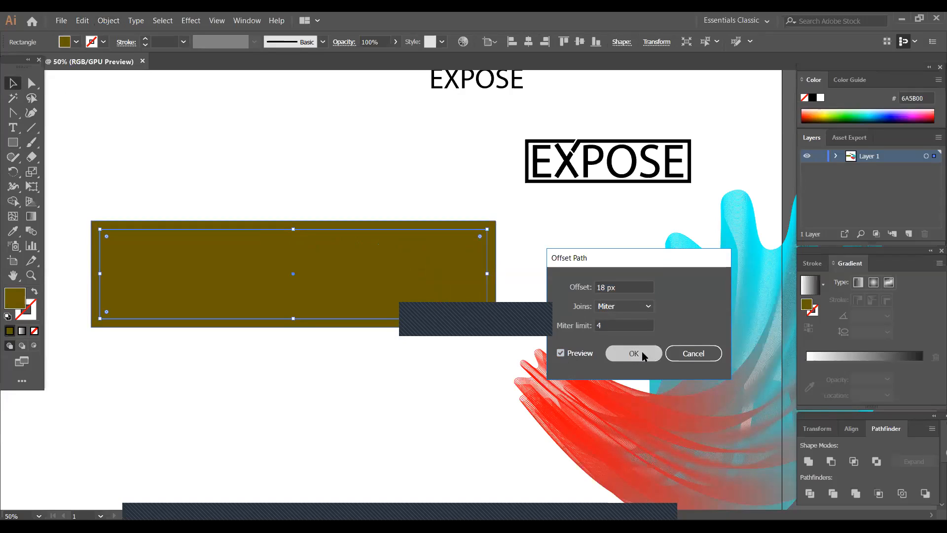
- Give the offset rectangle no fill and a brown stroke 20 pt thick
{"action": "left_click", "coordinate": [76, 42]}
{"action": "left_click", "coordinate": [8, 63]}
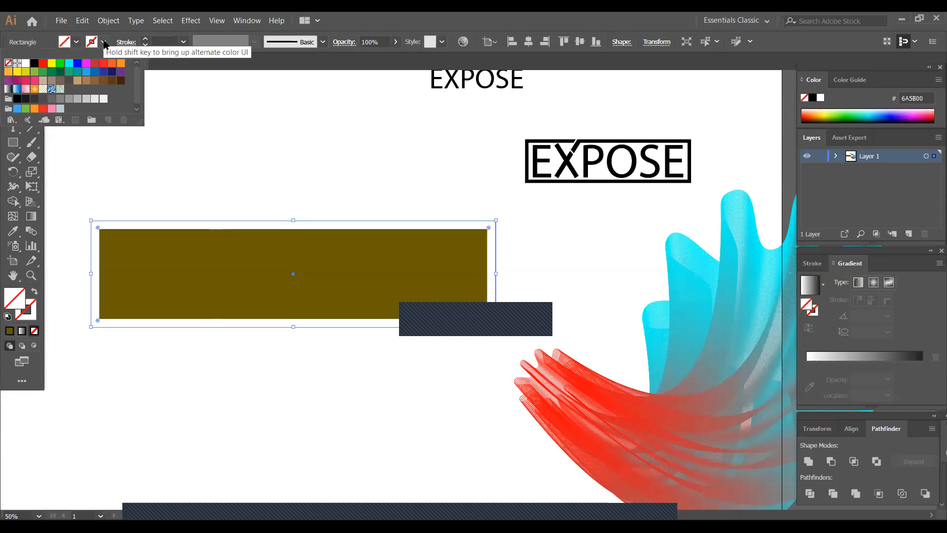
{"action": "left_click", "coordinate": [103, 42]}
{"action": "left_click", "coordinate": [86, 81]}
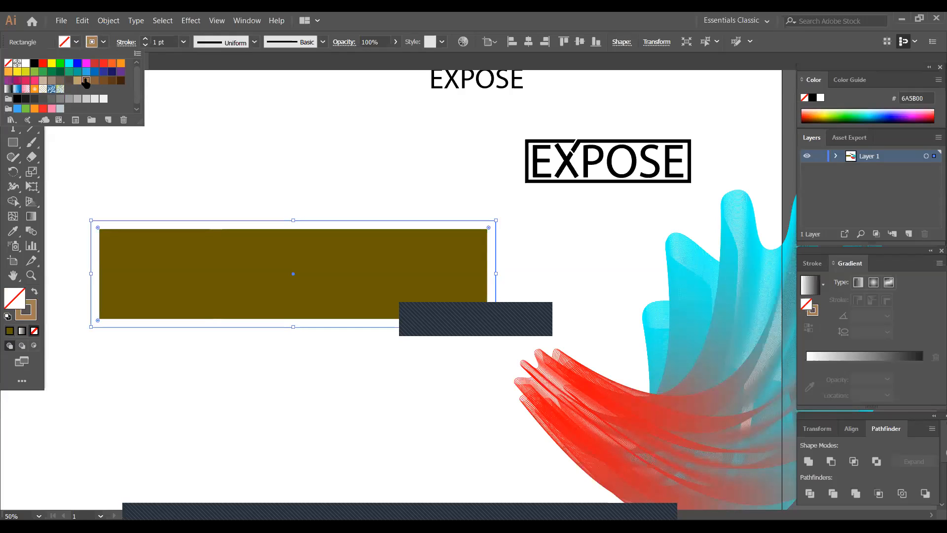
{"action": "left_click", "coordinate": [182, 42]}
{"action": "left_click", "coordinate": [183, 43]}
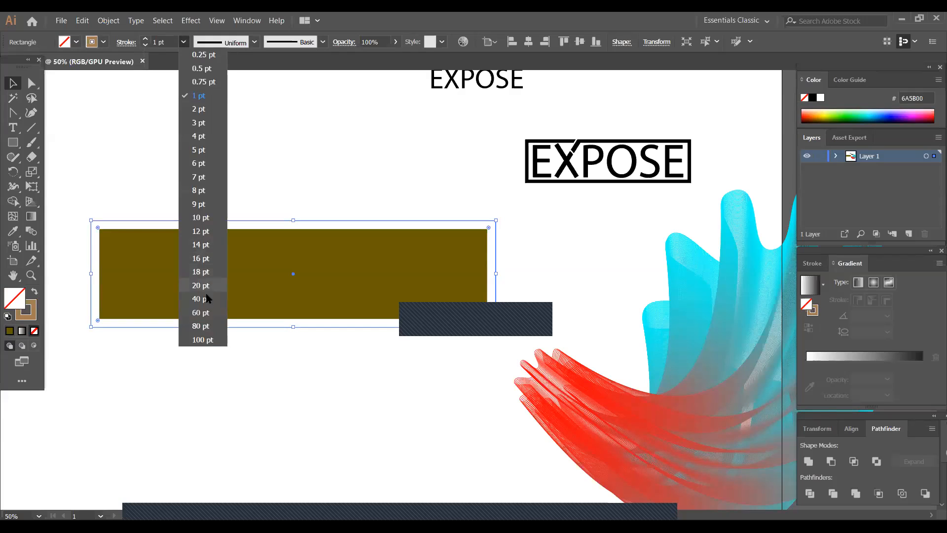
{"action": "left_click", "coordinate": [204, 291]}
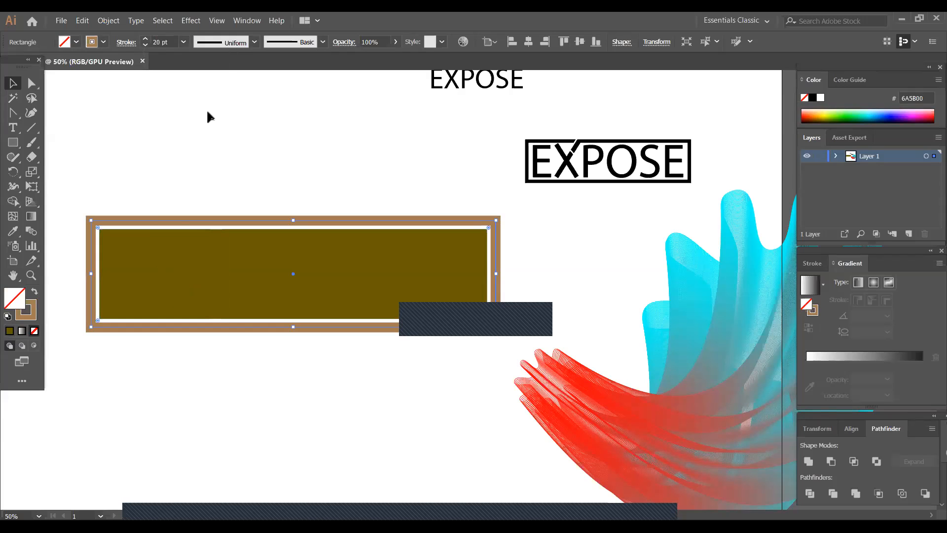
- Delete the inner olive brown rectangle that covers the EXPOSE logo
{"action": "left_click", "coordinate": [31, 83]}
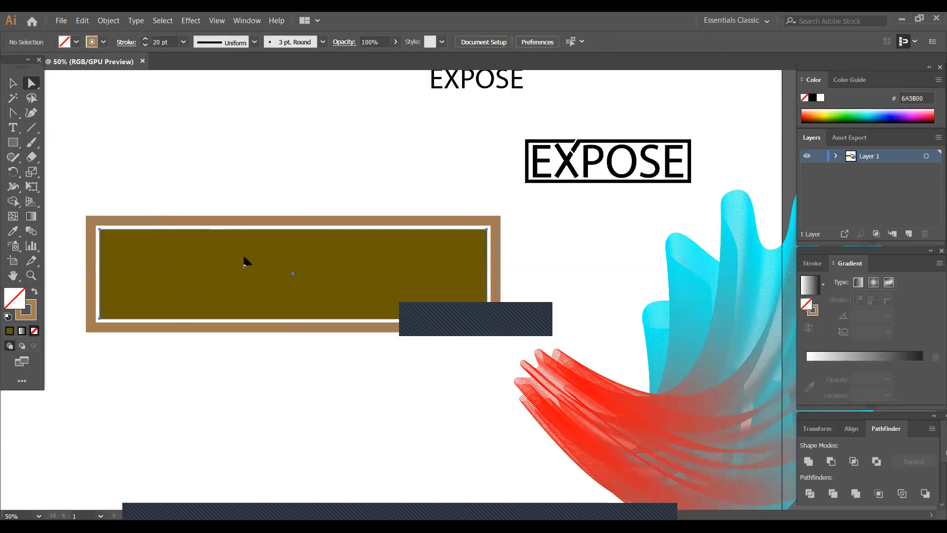
{"action": "left_click", "coordinate": [245, 260]}
{"action": "key", "text": "Delete"}
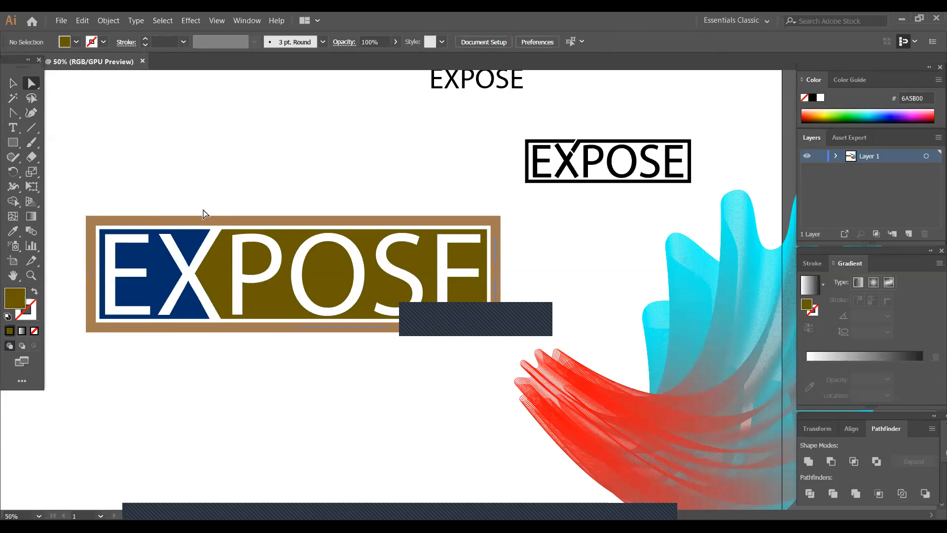
- Expand the brown frame around the two-tone EXPOSE logo so its stroke becomes a filled shape
{"action": "left_click", "coordinate": [210, 218]}
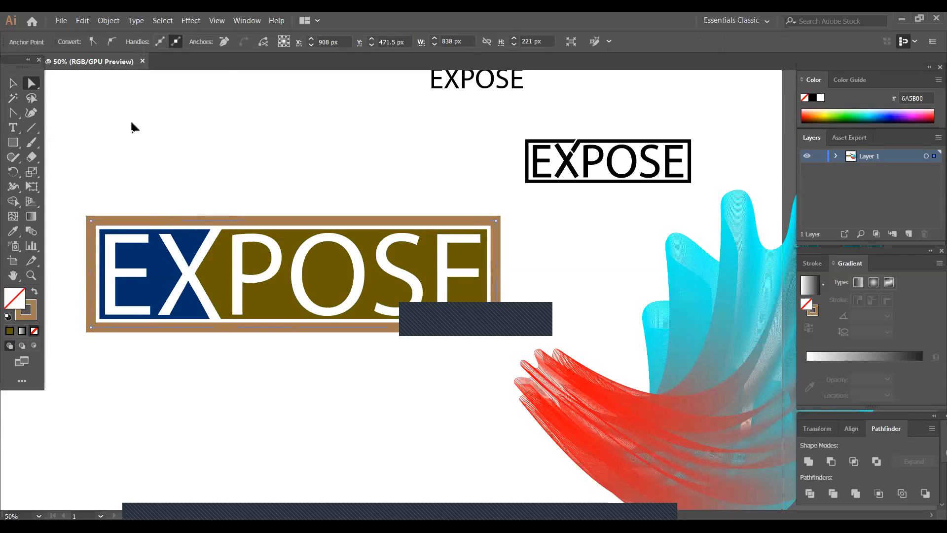
{"action": "left_click", "coordinate": [102, 20]}
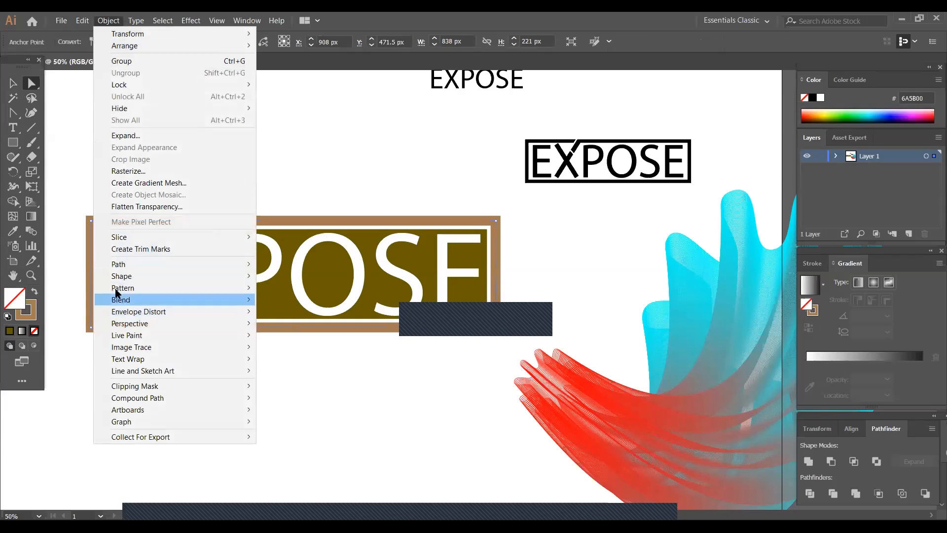
{"action": "left_click", "coordinate": [124, 139]}
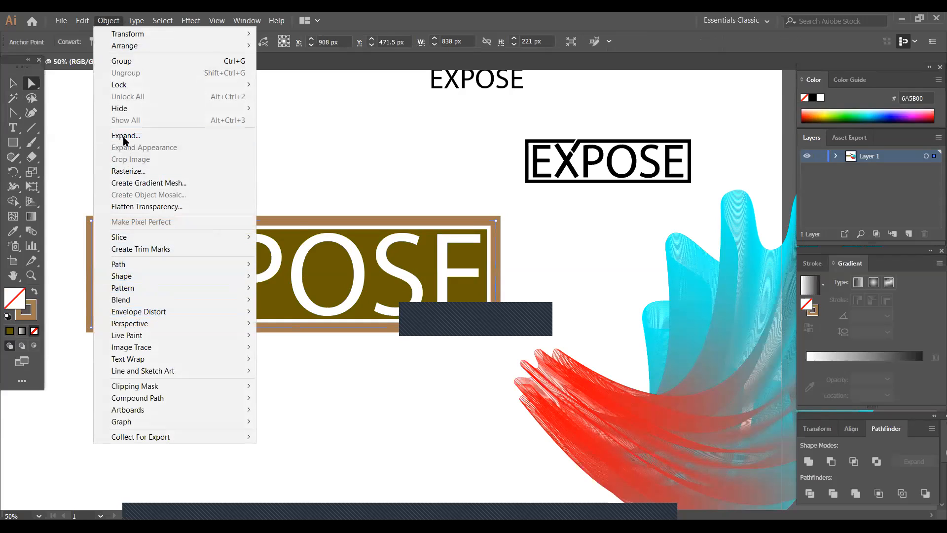
{"action": "left_click", "coordinate": [320, 223]}
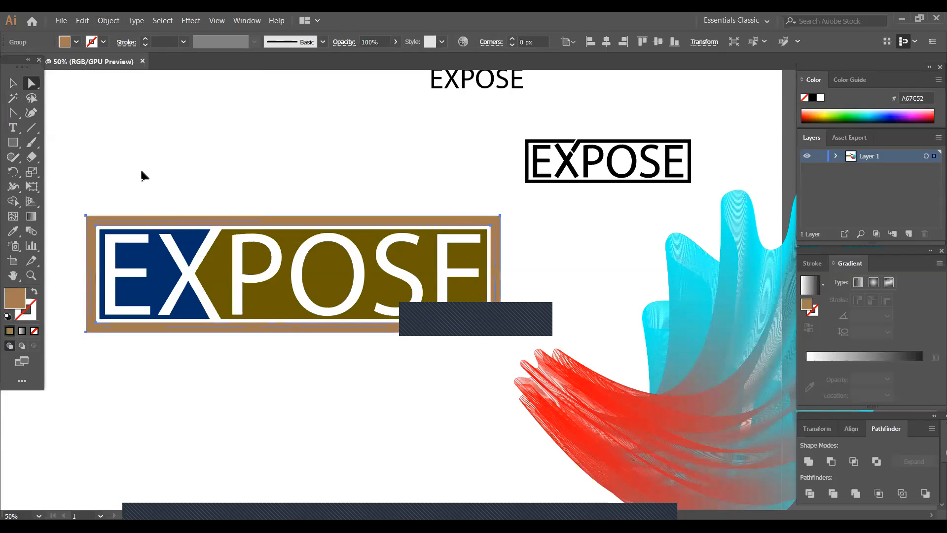
- Fill the expanded frame with the darker brown swatch 754C24
{"action": "left_click", "coordinate": [77, 42]}
{"action": "left_click", "coordinate": [103, 81]}
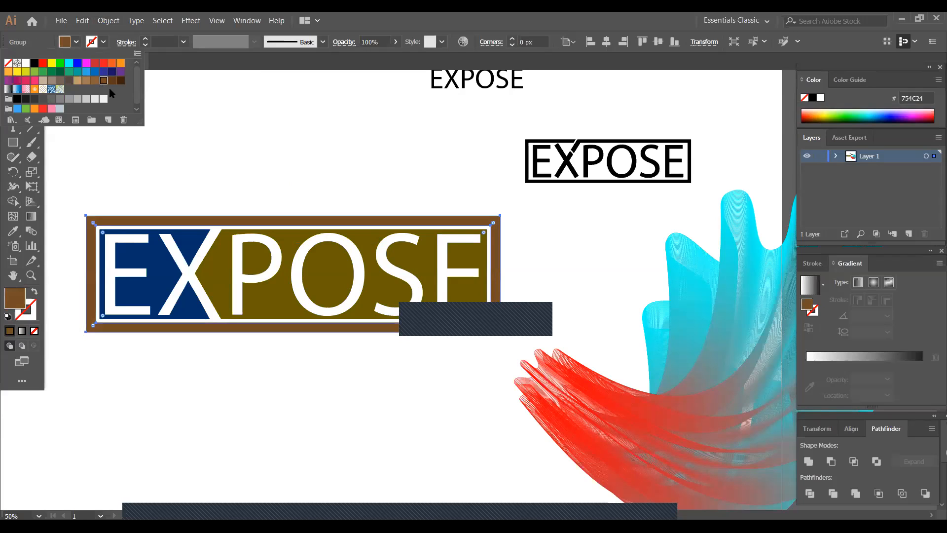
{"action": "left_click", "coordinate": [144, 178]}
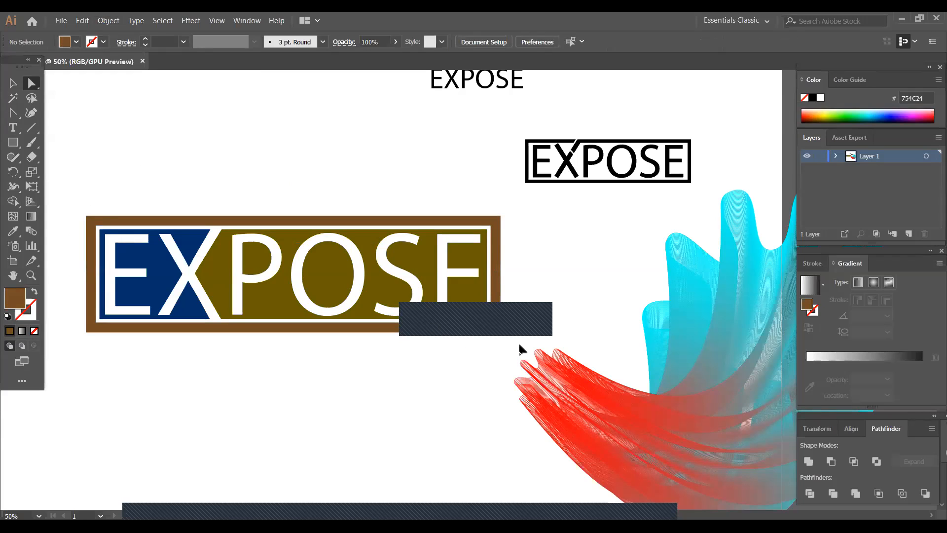
- Group the two-tone EXPOSE lettering together with its dark brown frame
{"action": "left_click_drag", "start_coordinate": [519, 344], "coordinate": [73, 182]}
{"action": "left_click_drag", "start_coordinate": [500, 337], "coordinate": [500, 337]}
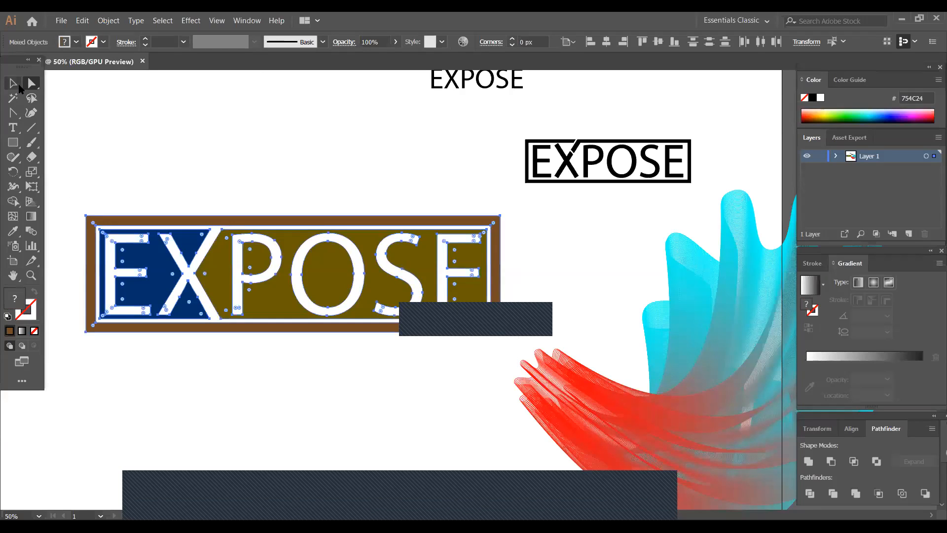
{"action": "left_click", "coordinate": [17, 86]}
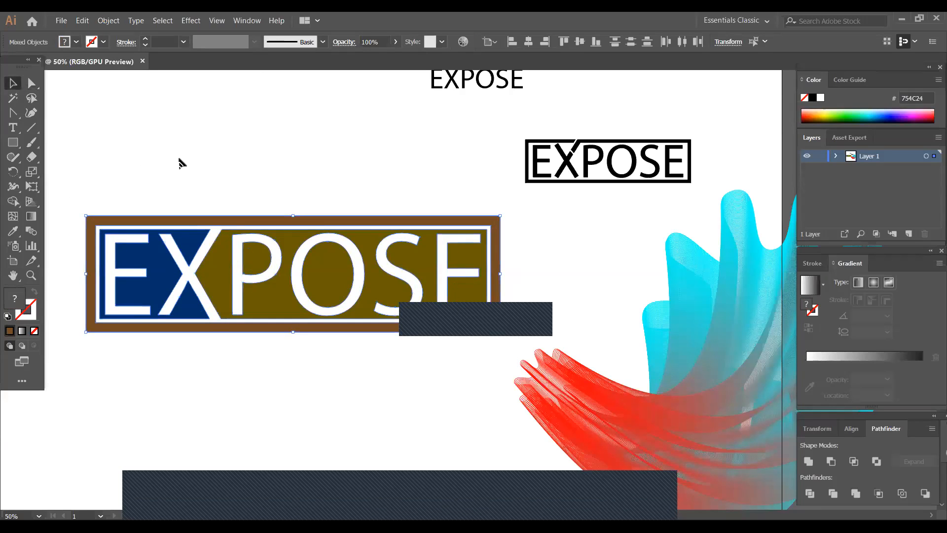
{"action": "left_click_drag", "start_coordinate": [85, 188], "coordinate": [507, 355]}
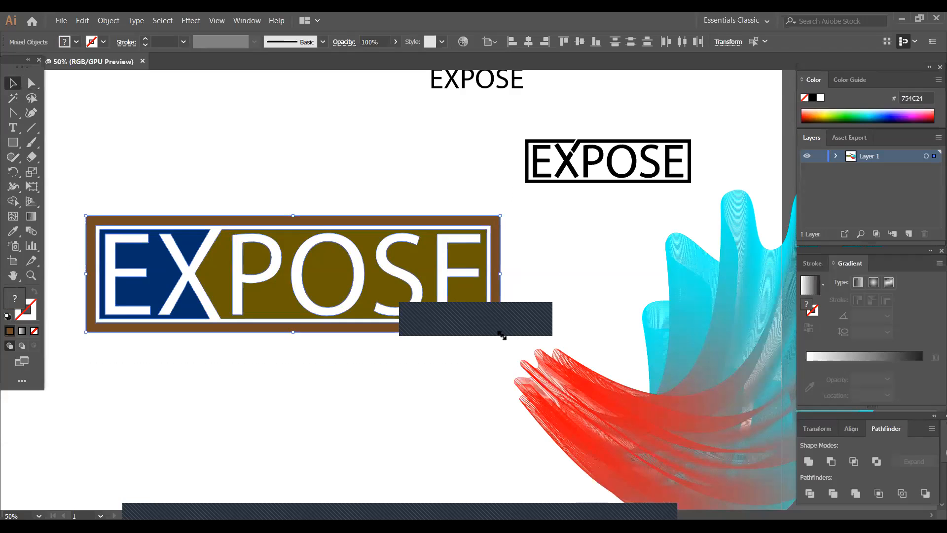
{"action": "right_click", "coordinate": [411, 289]}
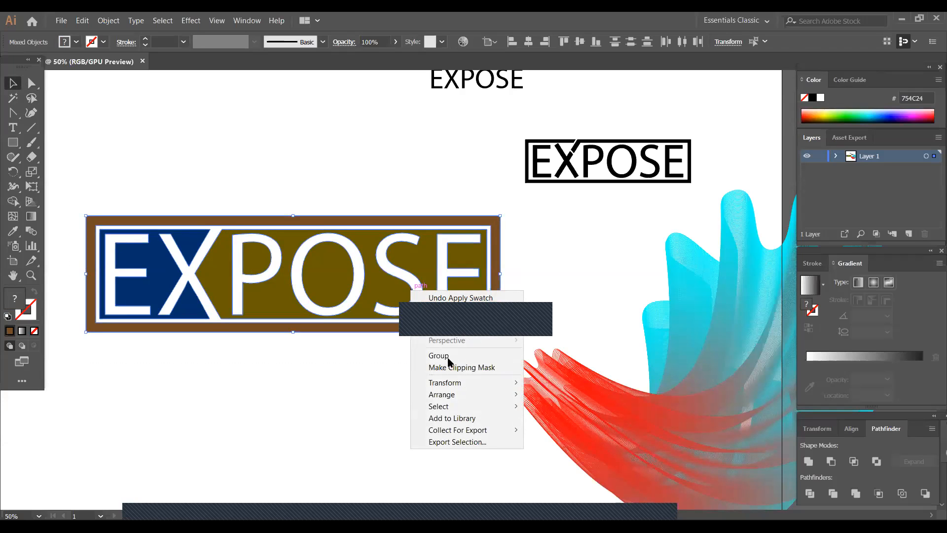
{"action": "left_click", "coordinate": [439, 355]}
{"action": "left_click", "coordinate": [457, 327]}
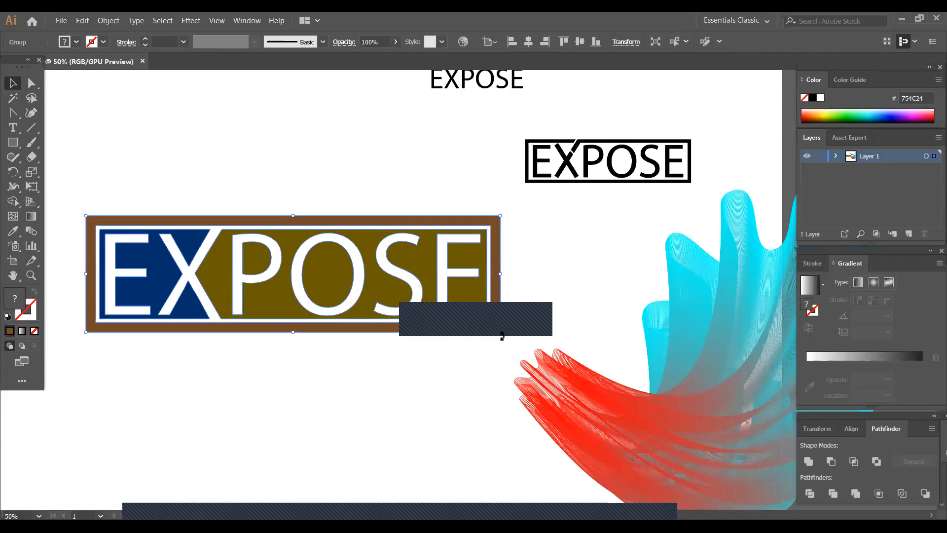
- Scale down the grouped two-tone logo and place it beside the black framed EXPOSE wordmark
{"action": "left_click_drag", "start_coordinate": [503, 336], "coordinate": [427, 315]}
{"action": "left_click_drag", "start_coordinate": [304, 312], "coordinate": [378, 195]}
{"action": "left_click", "coordinate": [414, 304]}
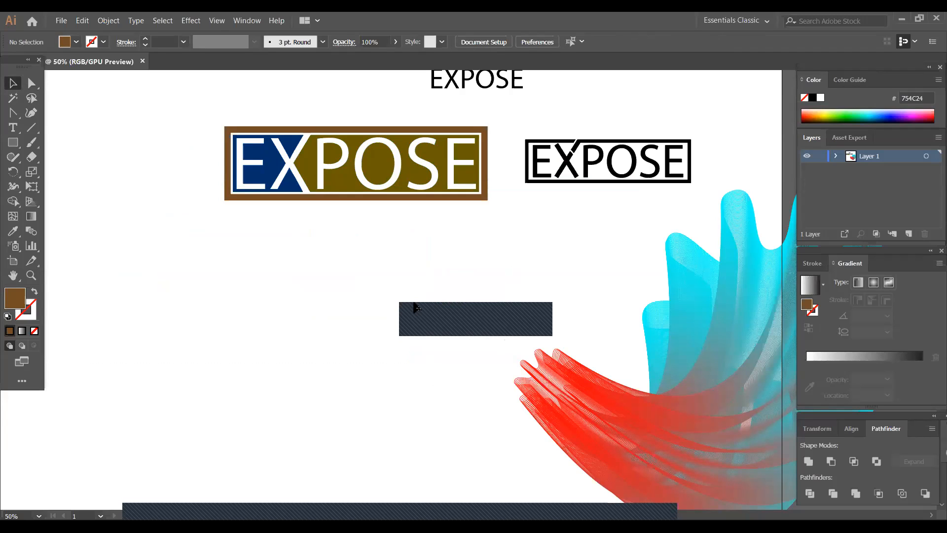
- Copy the plain black EXPOSE text into the empty area below the two-tone logo
{"action": "left_click", "coordinate": [475, 79]}
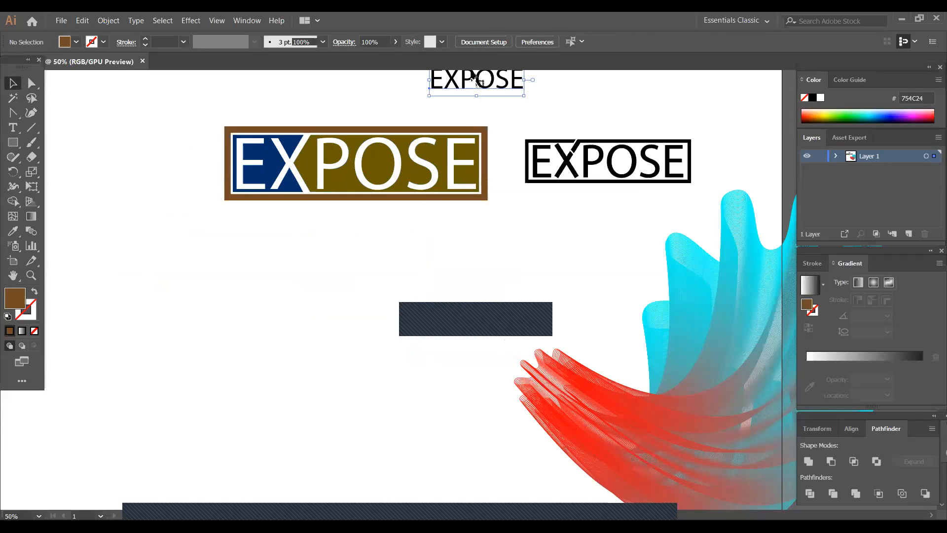
{"action": "left_click_drag", "start_coordinate": [471, 73], "coordinate": [295, 327]}
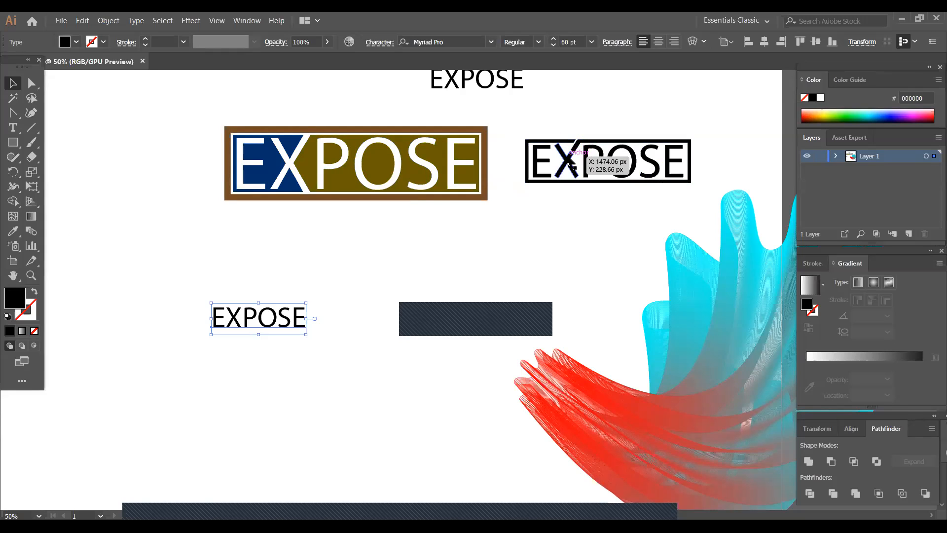
- Enlarge the black framed EXPOSE wordmark proportionally beside the two-tone logo
{"action": "left_click", "coordinate": [598, 159]}
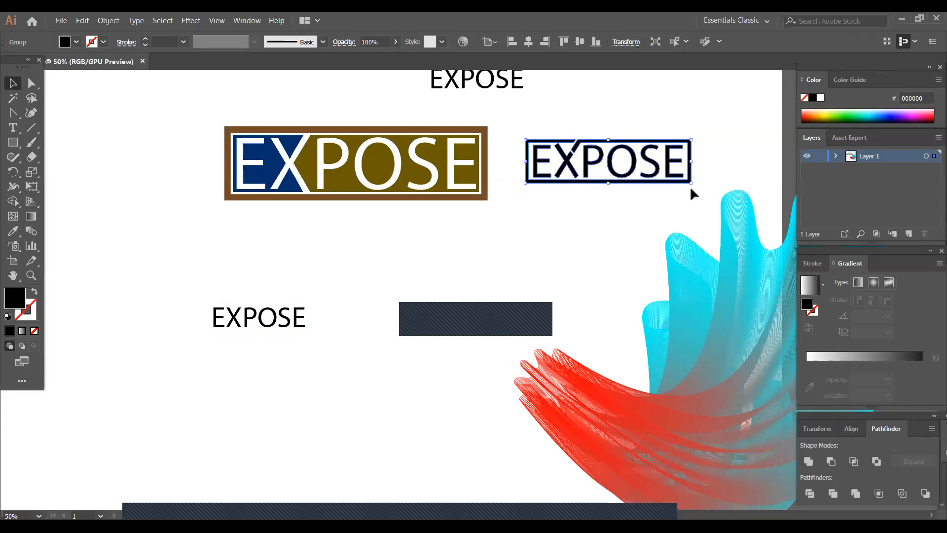
{"action": "left_click_drag", "start_coordinate": [690, 184], "coordinate": [794, 212]}
{"action": "left_click_drag", "start_coordinate": [653, 187], "coordinate": [390, 429]}
- Enlarge the copied EXPOSE text to about 243 pt, convert it to outlines and center it below the two-tone logo
{"action": "left_click", "coordinate": [349, 314]}
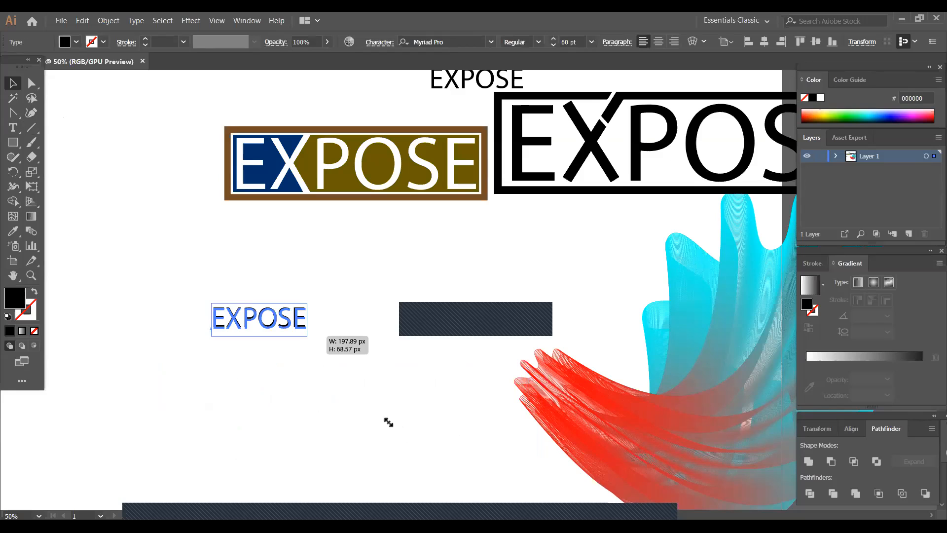
{"action": "left_click_drag", "start_coordinate": [311, 331], "coordinate": [327, 359]}
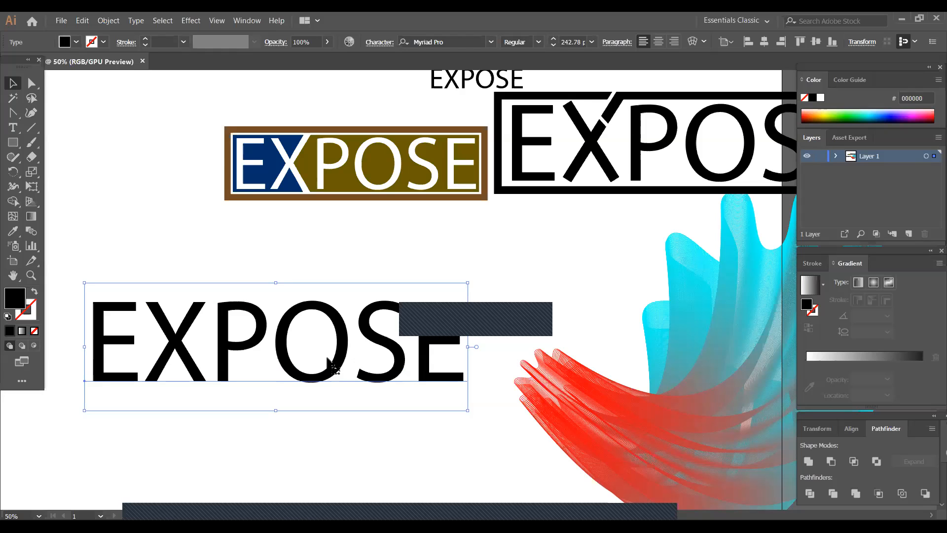
{"action": "right_click", "coordinate": [353, 318]}
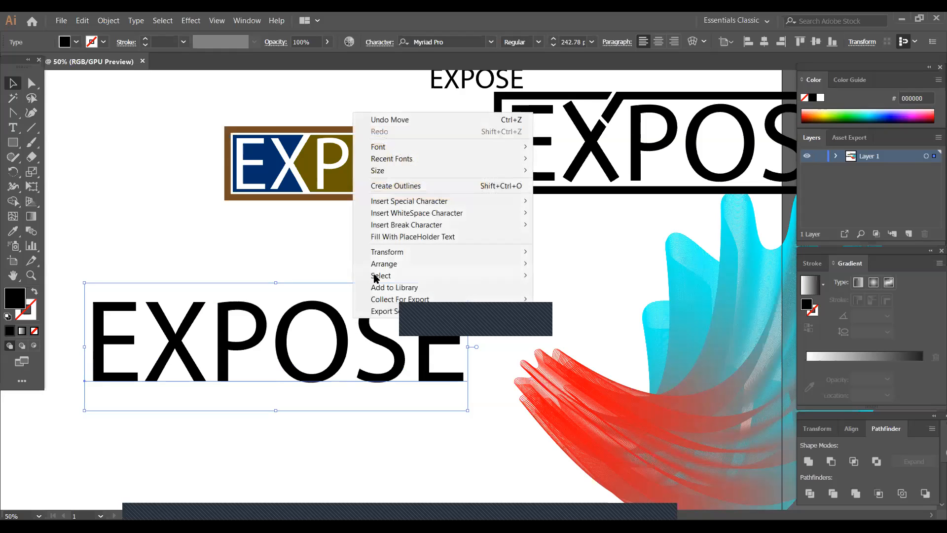
{"action": "left_click", "coordinate": [405, 185]}
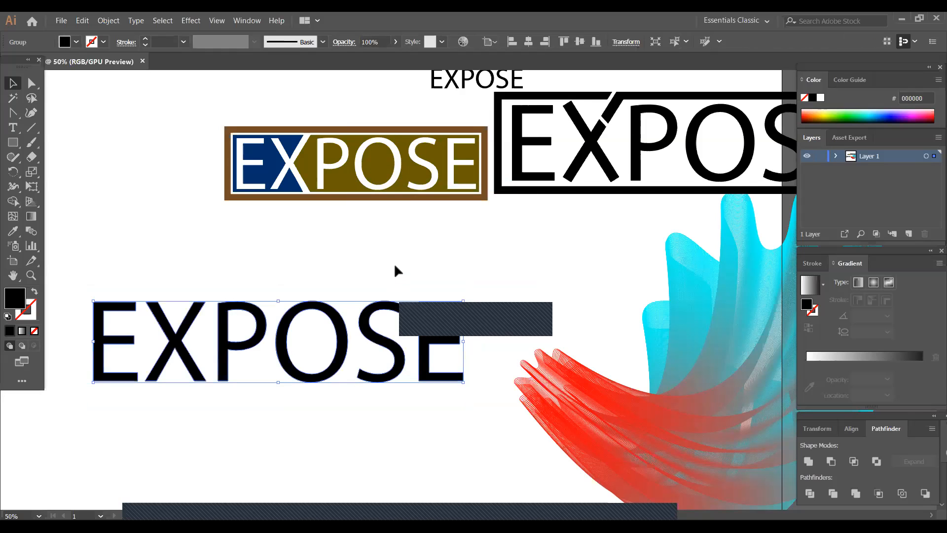
{"action": "left_click_drag", "start_coordinate": [360, 330], "coordinate": [430, 296]}
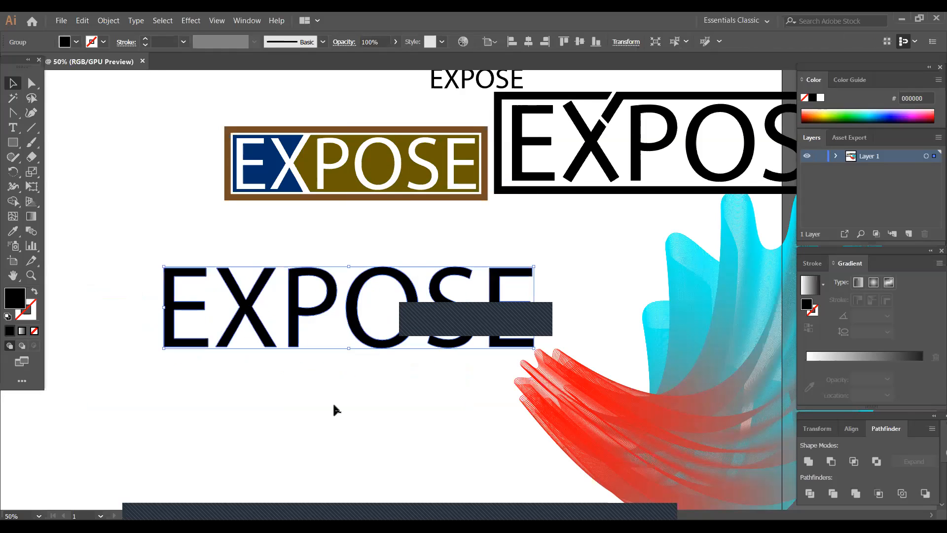
- Draw a vertical line taller than the letters, left of the outlined EXPOSE, and give it a black stroke
{"action": "left_click", "coordinate": [28, 131]}
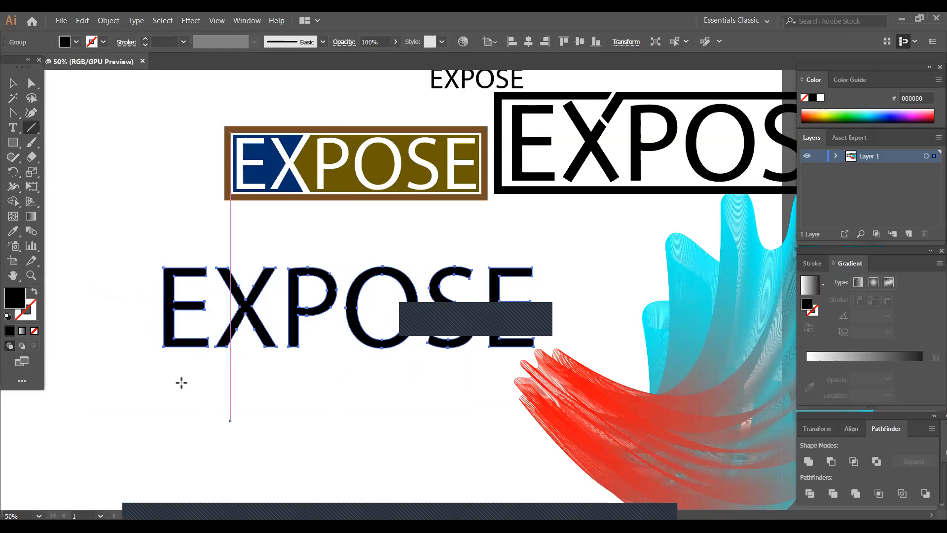
{"action": "left_click_drag", "start_coordinate": [121, 237], "coordinate": [121, 420]}
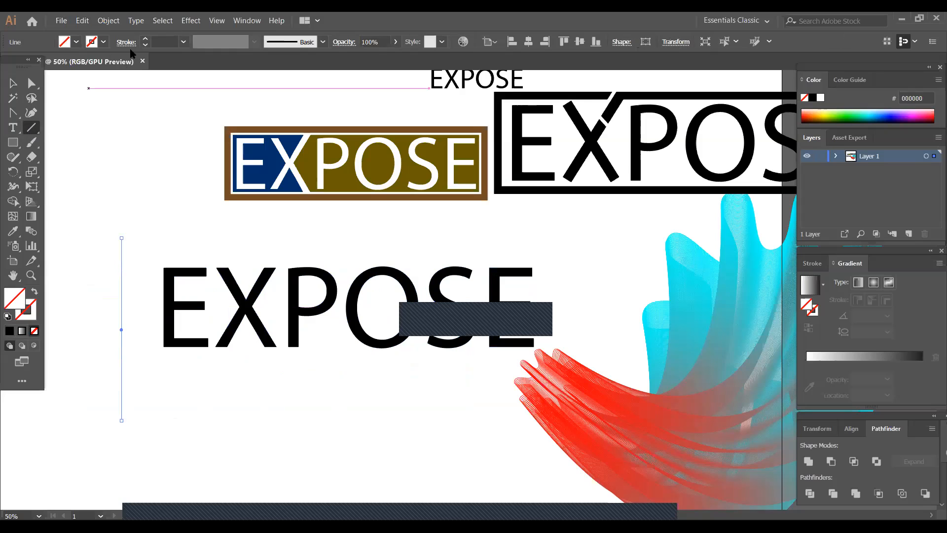
{"action": "left_click", "coordinate": [103, 42]}
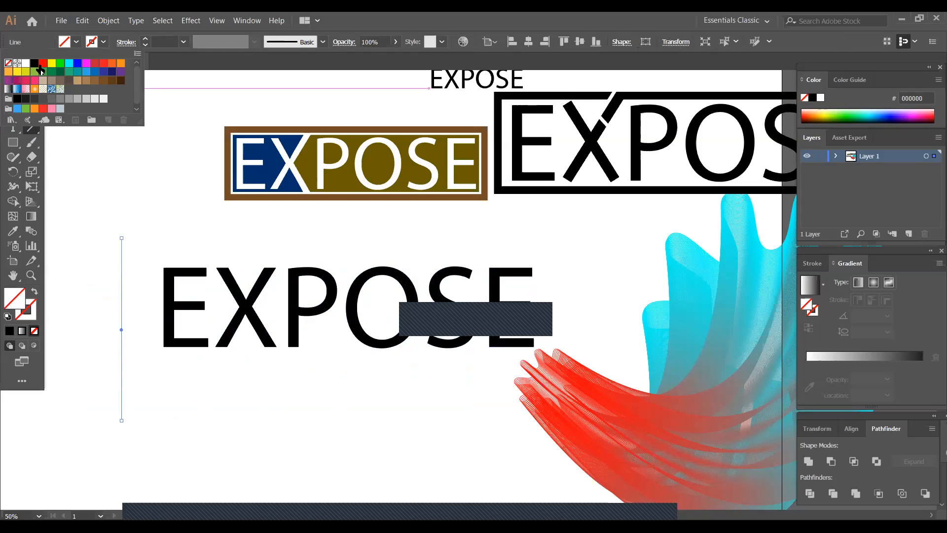
{"action": "left_click", "coordinate": [36, 62]}
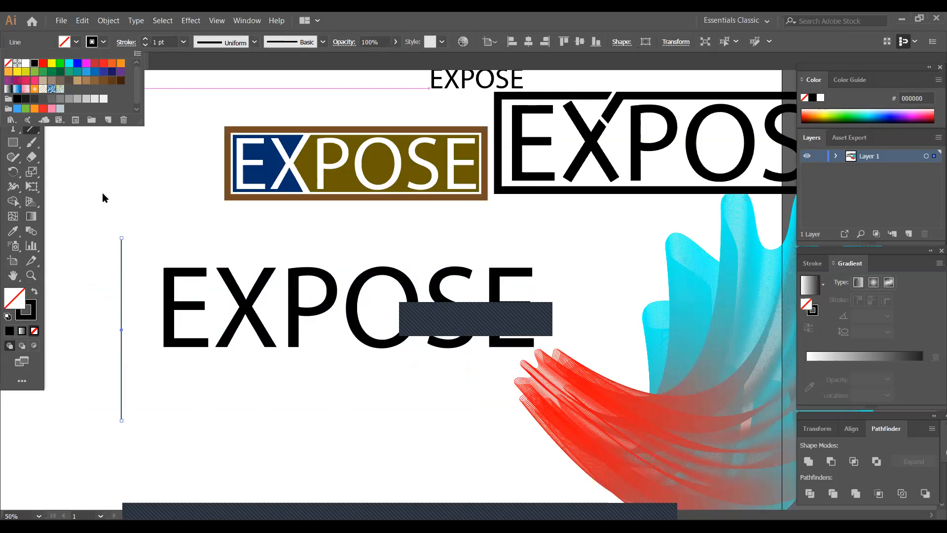
{"action": "left_click", "coordinate": [103, 193]}
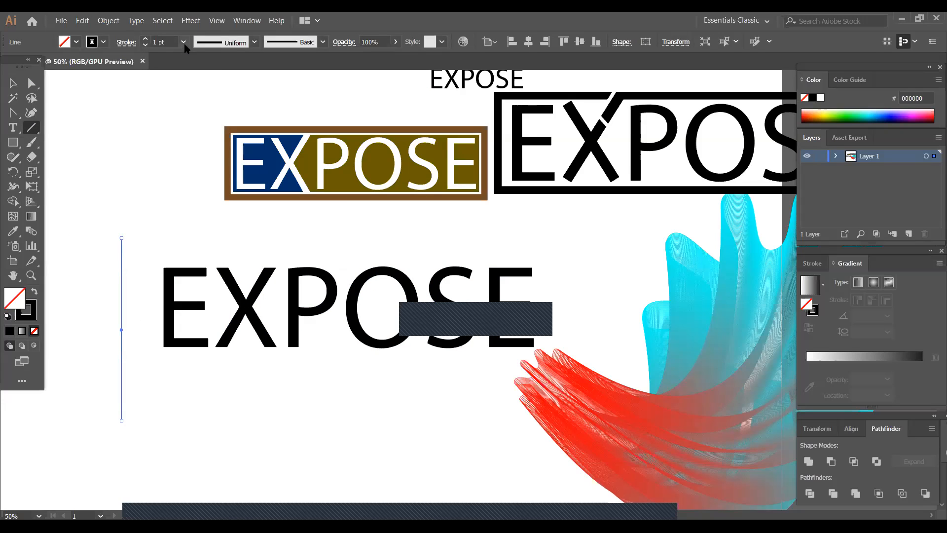
- Set the vertical line's stroke weight to 18 pt
{"action": "left_click", "coordinate": [184, 42]}
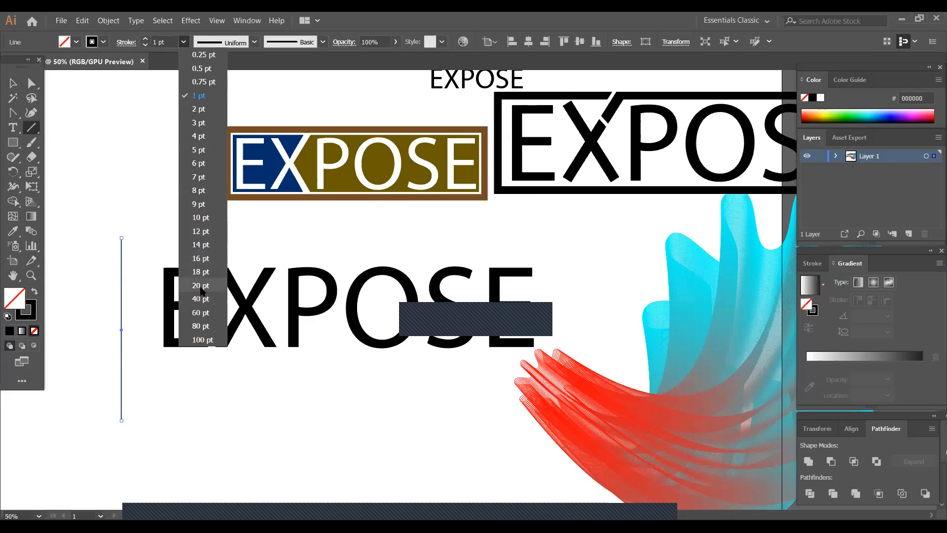
{"action": "left_click", "coordinate": [201, 286]}
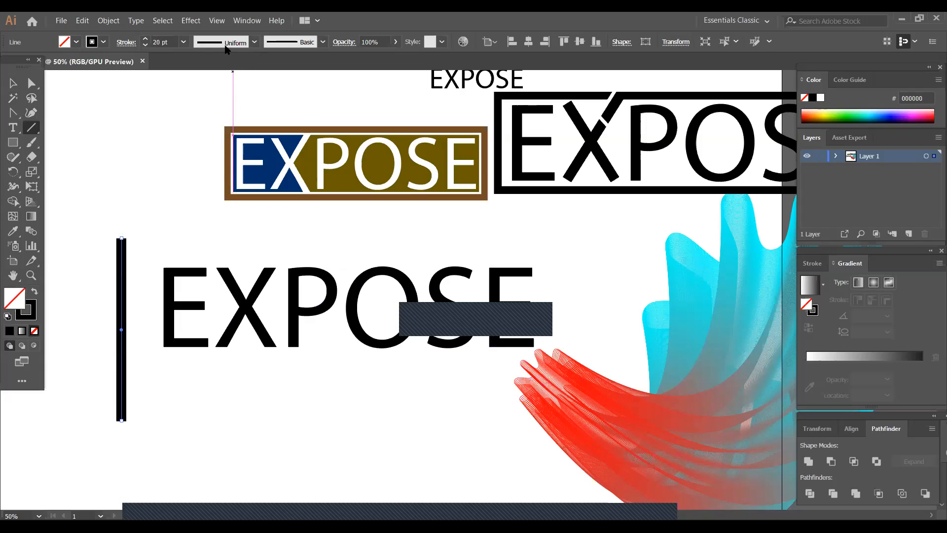
{"action": "left_click", "coordinate": [184, 42]}
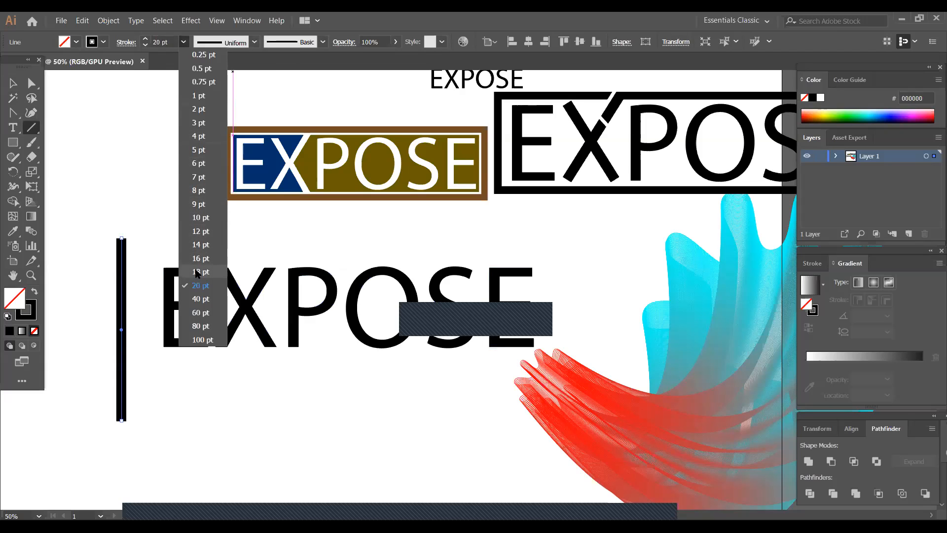
{"action": "left_click", "coordinate": [201, 275]}
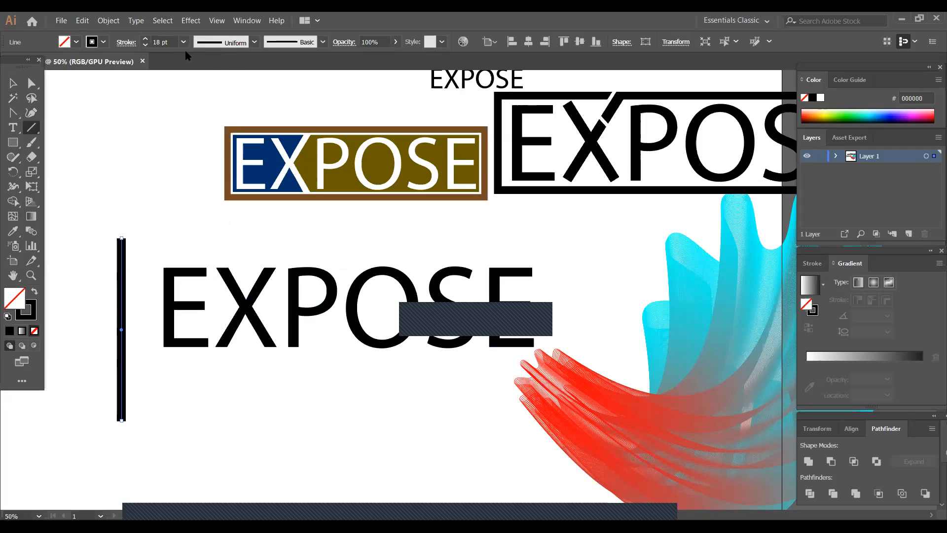
- Duplicate the thick vertical line a short distance to the left of the original
{"action": "left_click", "coordinate": [13, 83]}
{"action": "left_click", "coordinate": [153, 263]}
{"action": "left_click", "coordinate": [122, 354]}
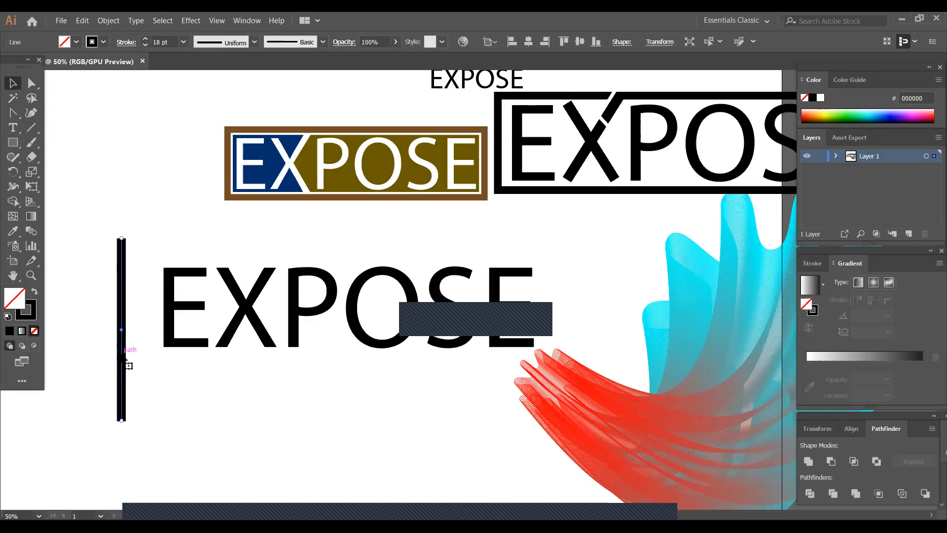
{"action": "left_click_drag", "start_coordinate": [122, 353], "coordinate": [92, 359]}
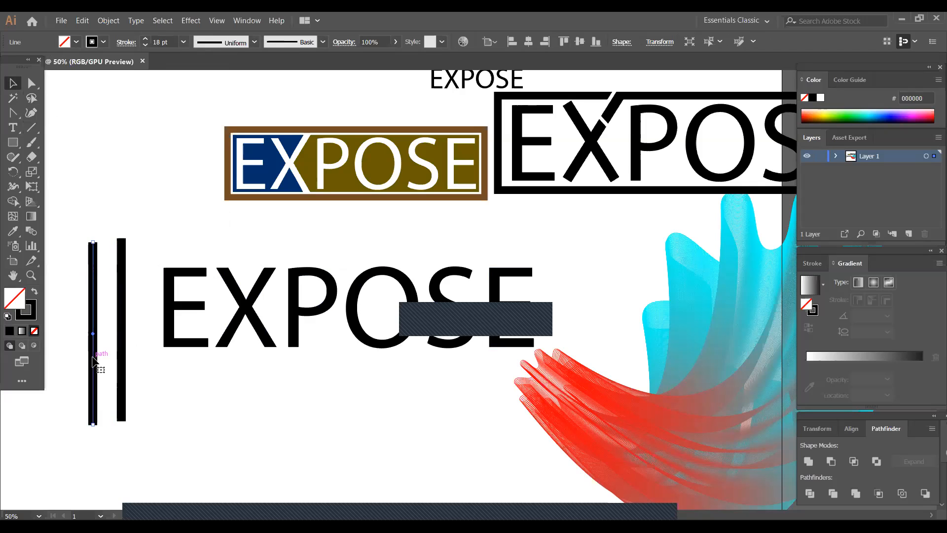
- Expand both vertical lines into filled black bars
{"action": "left_click_drag", "start_coordinate": [75, 212], "coordinate": [133, 356]}
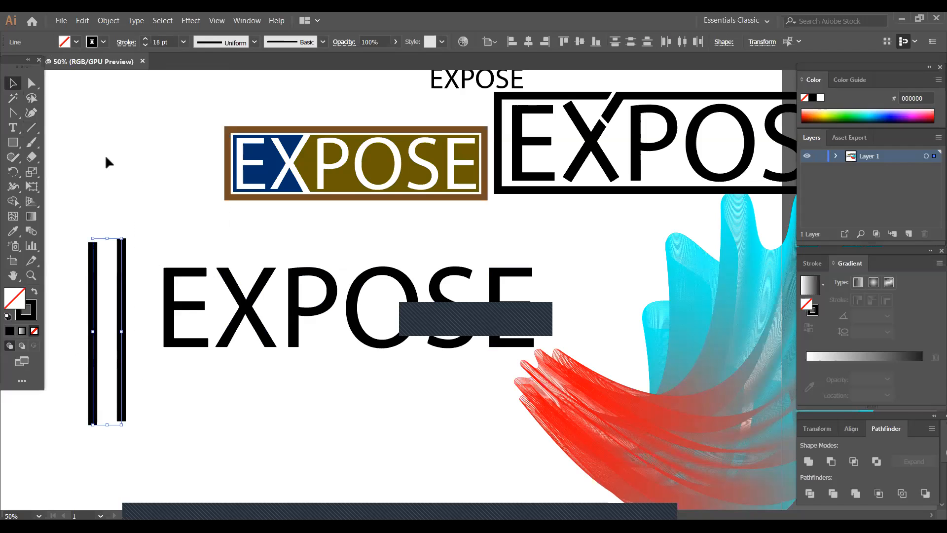
{"action": "left_click", "coordinate": [108, 20]}
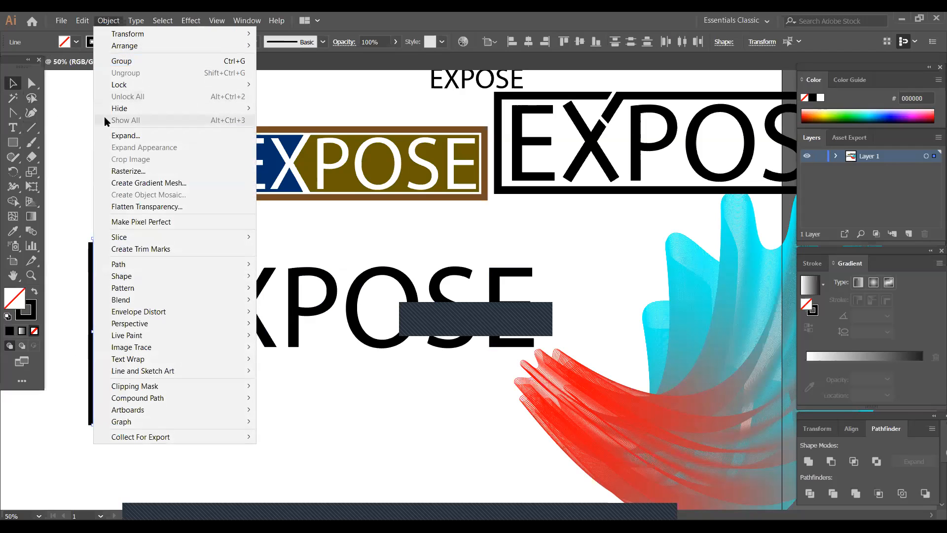
{"action": "left_click", "coordinate": [124, 136]}
{"action": "left_click", "coordinate": [333, 216]}
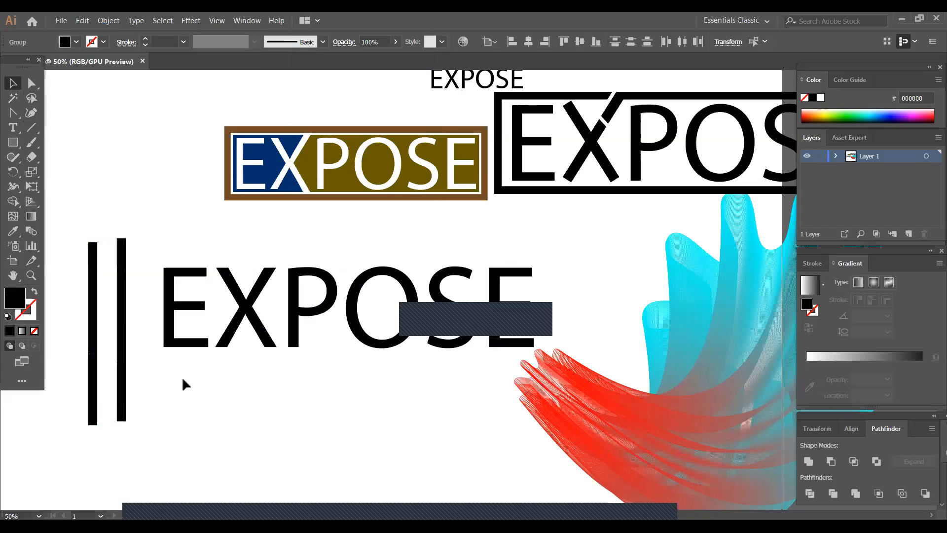
- Scale down the left vertical bar from its lower end, making it shorter and thinner
{"action": "left_click", "coordinate": [93, 381]}
{"action": "left_click_drag", "start_coordinate": [97, 425], "coordinate": [92, 356]}
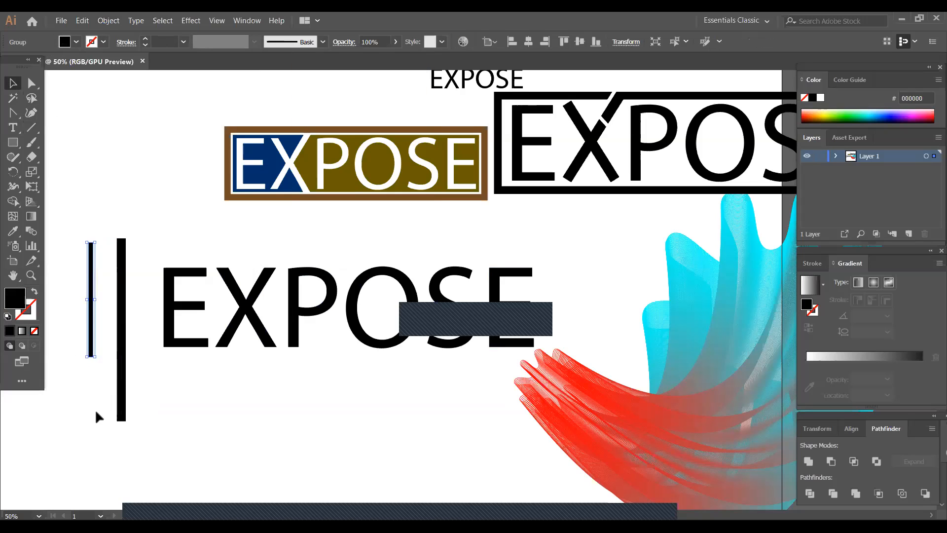
- Undo the scaling and expansion of the vertical bars, going back to the stroked lines
{"action": "left_click", "coordinate": [94, 408]}
{"action": "left_click", "coordinate": [90, 319]}
{"action": "key", "text": "Delete"}
{"action": "key", "text": "ctrl+z"}
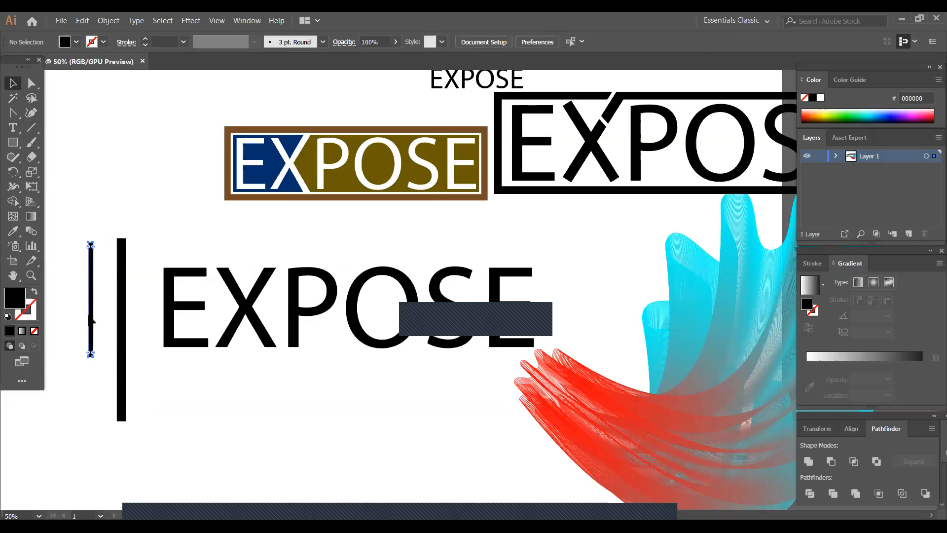
{"action": "key", "text": "ctrl+z"}
{"action": "left_click", "coordinate": [97, 437]}
{"action": "left_click", "coordinate": [93, 421]}
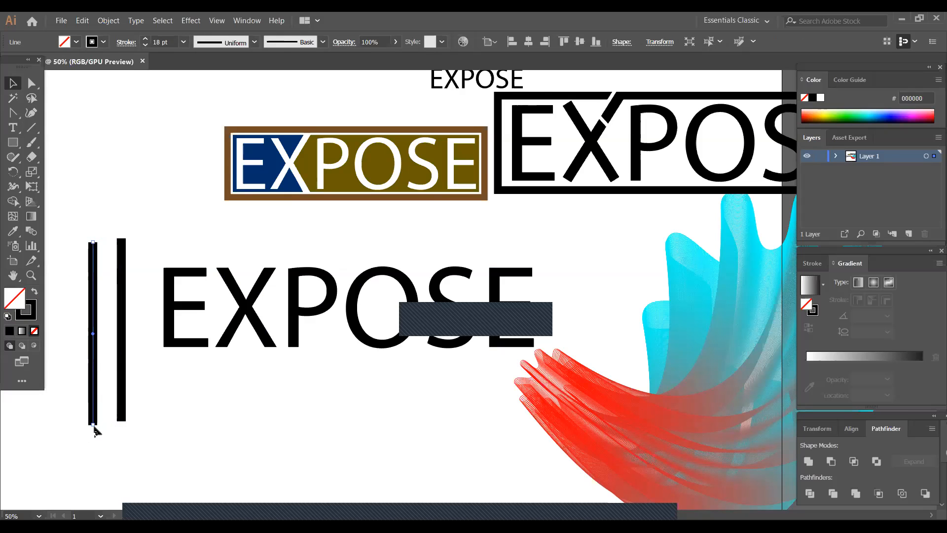
- Try to reshape the left vertical line by moving its lower endpoint
{"action": "left_click_drag", "start_coordinate": [97, 420], "coordinate": [90, 387]}
{"action": "key", "text": "ctrl+plus"}
{"action": "key", "text": "ctrl+plus"}
{"action": "key", "text": "ctrl+plus"}
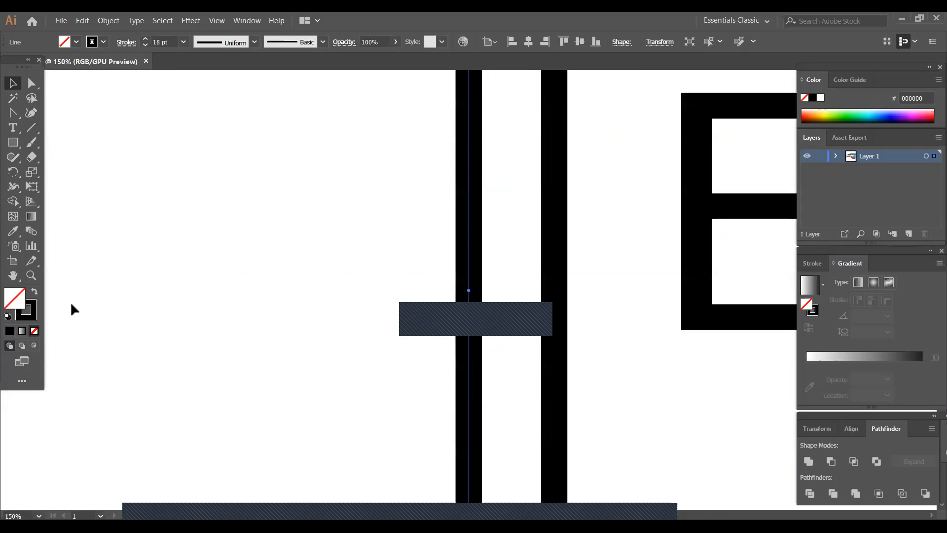
{"action": "left_click", "coordinate": [319, 411]}
{"action": "scroll", "coordinate": [495, 341], "scroll_direction": "down", "scroll_amount": 1}
{"action": "scroll", "coordinate": [494, 341], "scroll_direction": "down", "scroll_amount": 4}
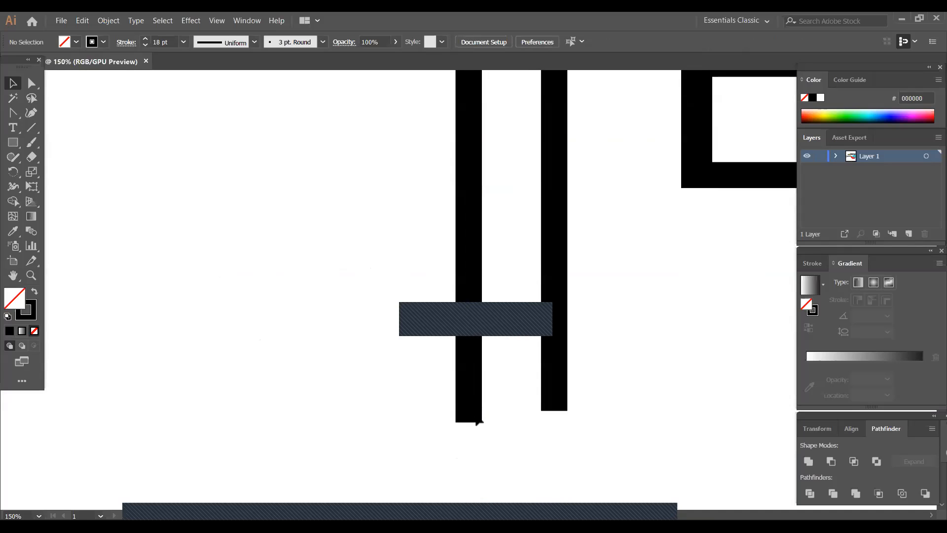
{"action": "left_click", "coordinate": [480, 422]}
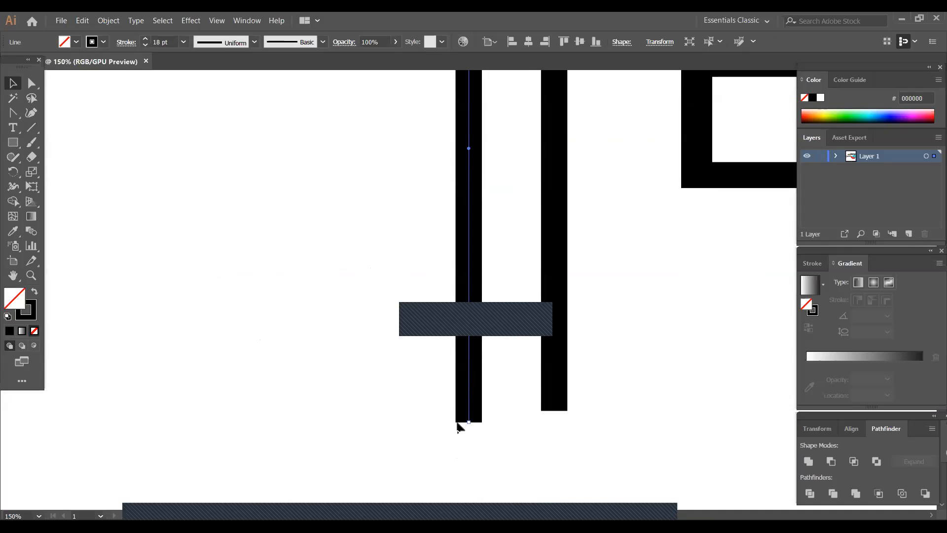
{"action": "key", "text": "ctrl+shift+a"}
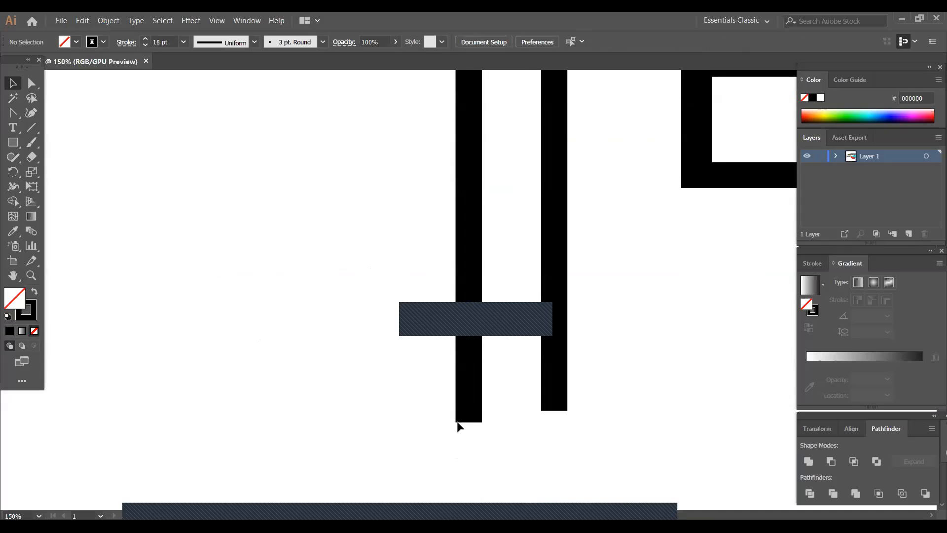
{"action": "left_click_drag", "start_coordinate": [486, 399], "coordinate": [474, 422]}
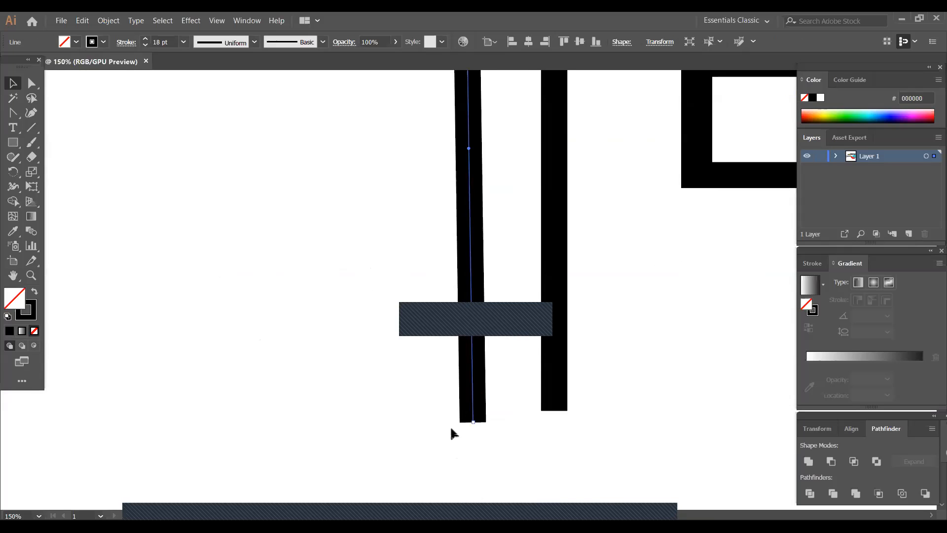
{"action": "key", "text": "ctrl+equal"}
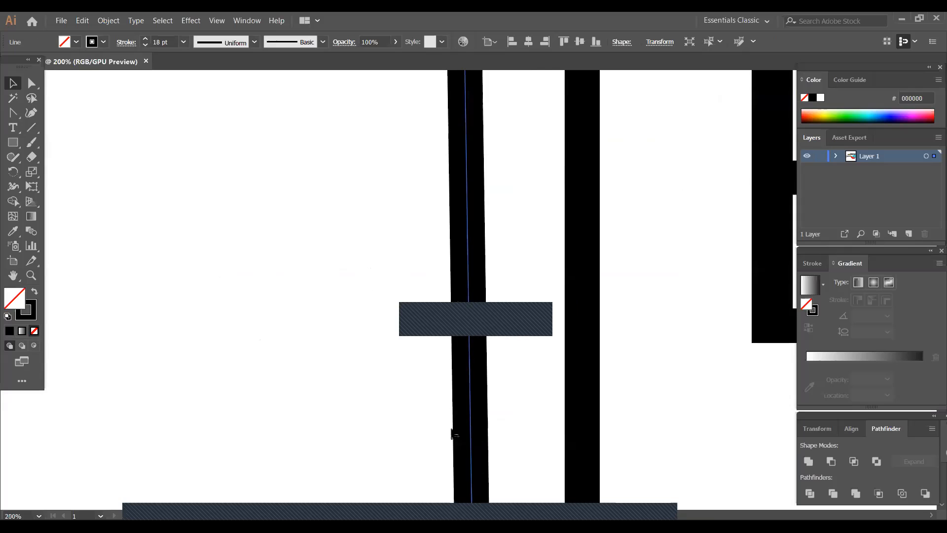
{"action": "key", "text": "ctrl+minus"}
{"action": "key", "text": "ctrl+minus"}
{"action": "key", "text": "ctrl+minus"}
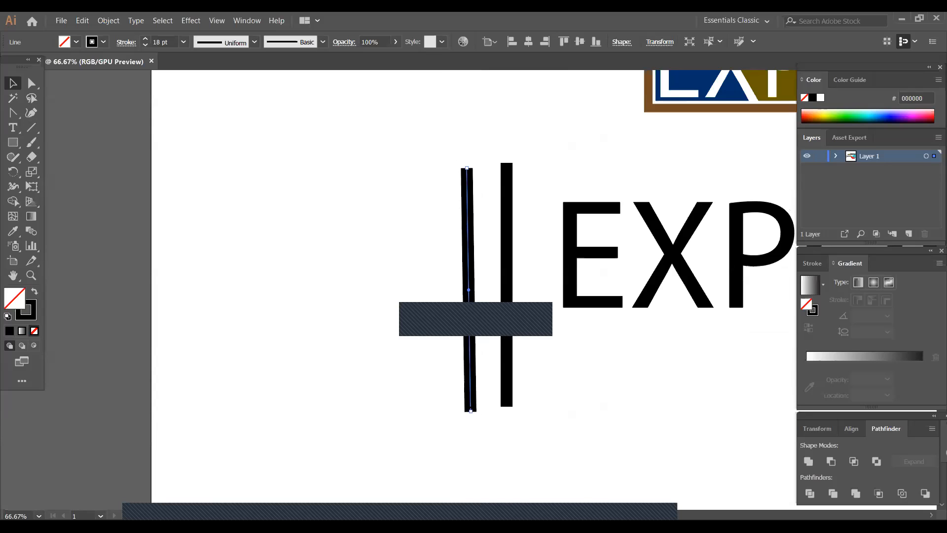
- Delete both vertical lines and draw a tall, narrow vertical rectangle in their place beside the EXPOSE lettering
{"action": "left_click_drag", "start_coordinate": [440, 143], "coordinate": [528, 302]}
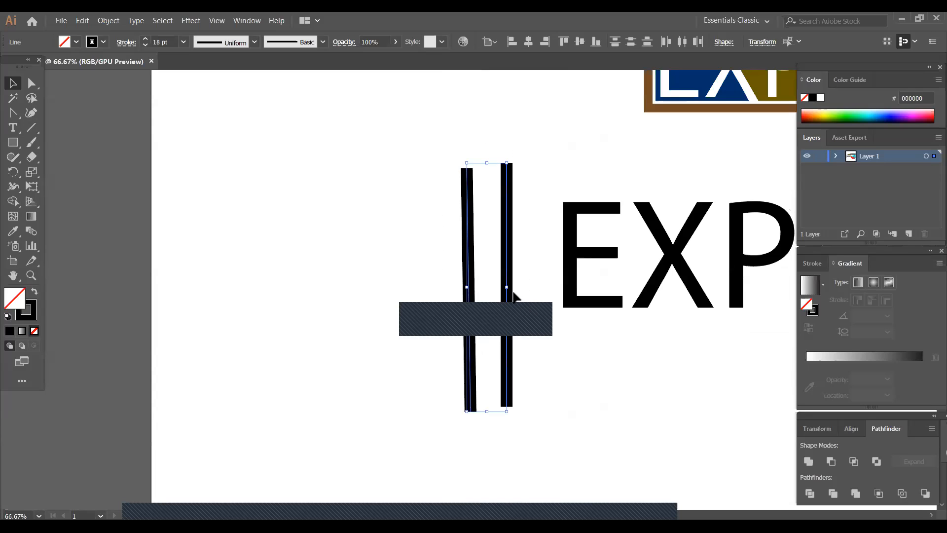
{"action": "key", "text": "Delete"}
{"action": "left_click", "coordinate": [12, 143]}
{"action": "left_click_drag", "start_coordinate": [467, 190], "coordinate": [477, 379]}
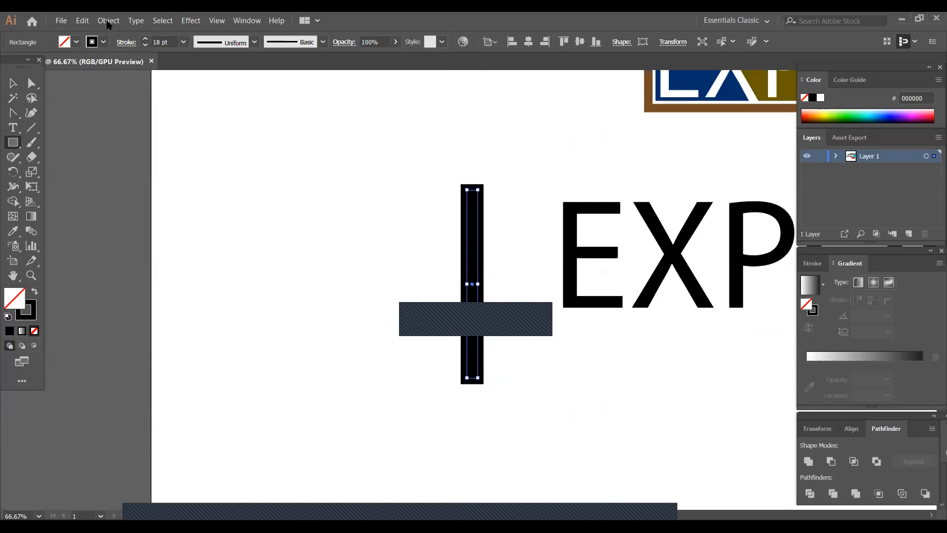
- Remove the tall rectangle's stroke and give it a solid black fill
{"action": "left_click", "coordinate": [103, 42]}
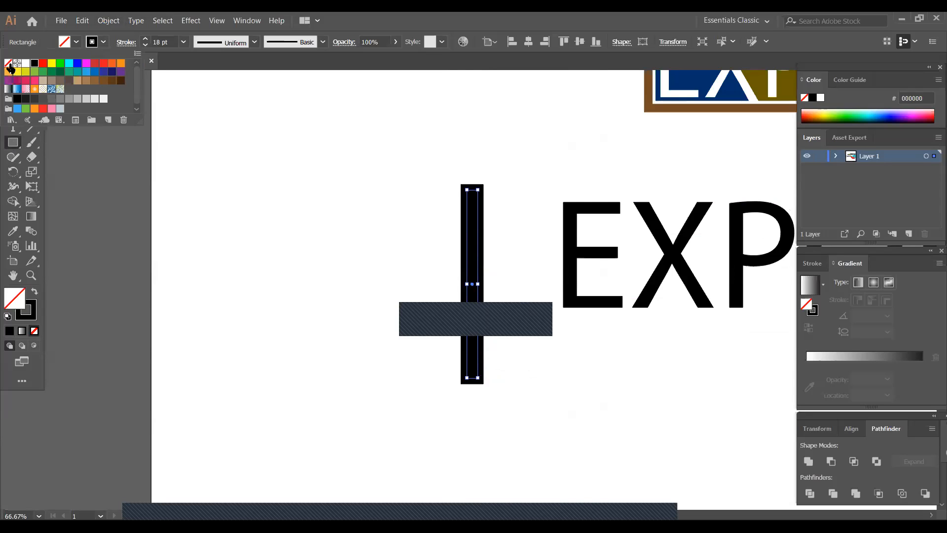
{"action": "left_click", "coordinate": [8, 63]}
{"action": "left_click", "coordinate": [275, 157]}
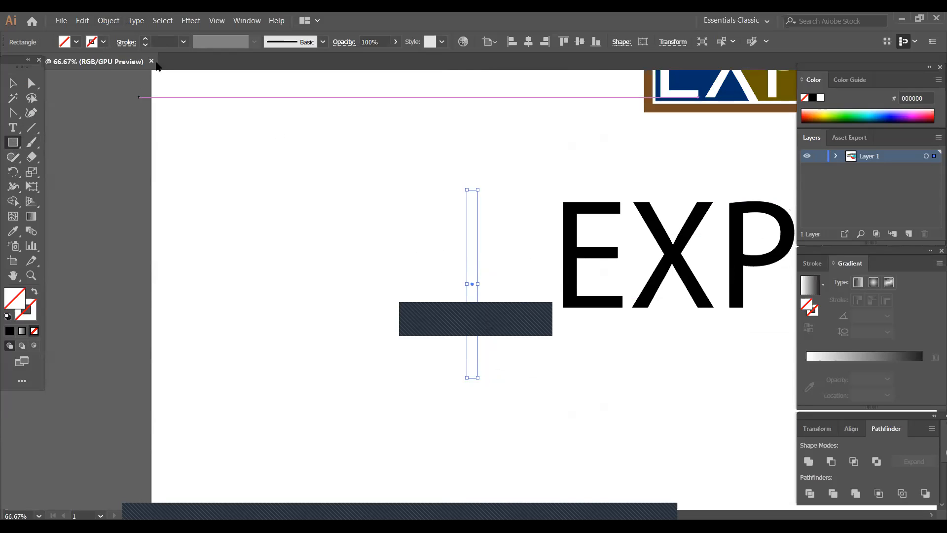
{"action": "left_click", "coordinate": [77, 42]}
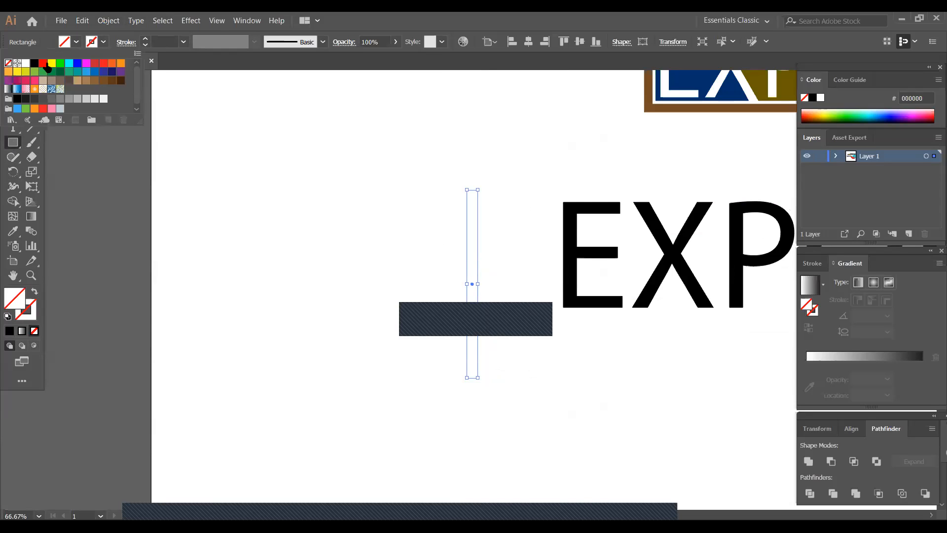
{"action": "left_click", "coordinate": [34, 63]}
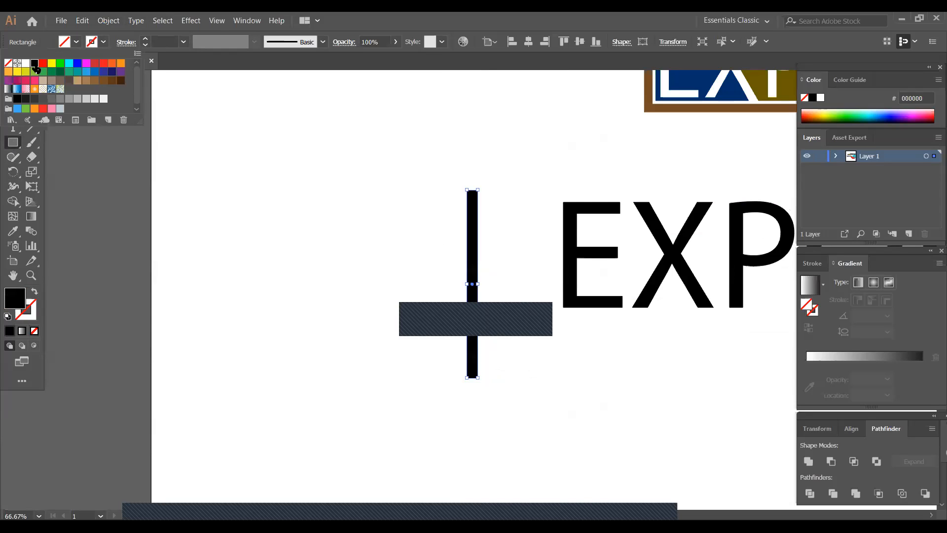
{"action": "left_click", "coordinate": [428, 225]}
- Draw a shorter, narrower black rectangle to the left of the tall bar and slim the tall bar to a similar width
{"action": "left_click", "coordinate": [482, 370]}
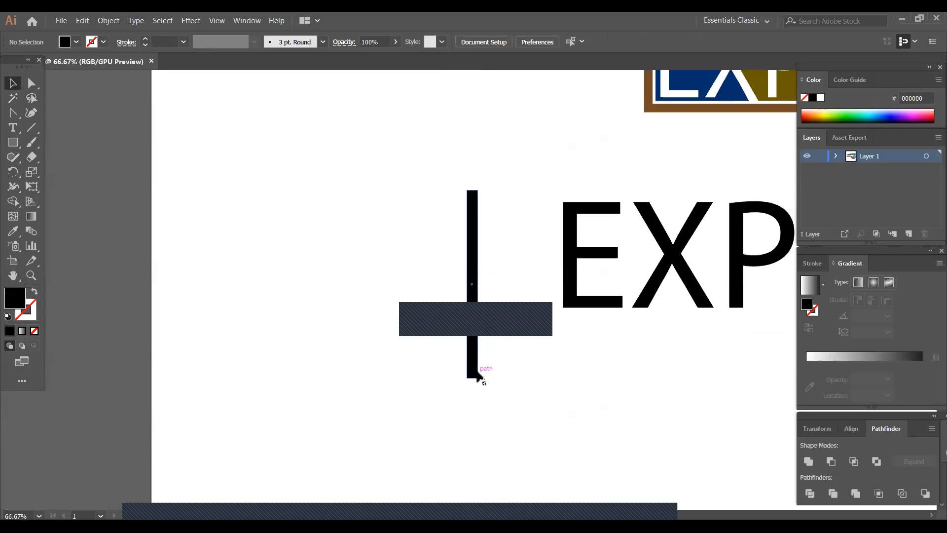
{"action": "key", "text": "m"}
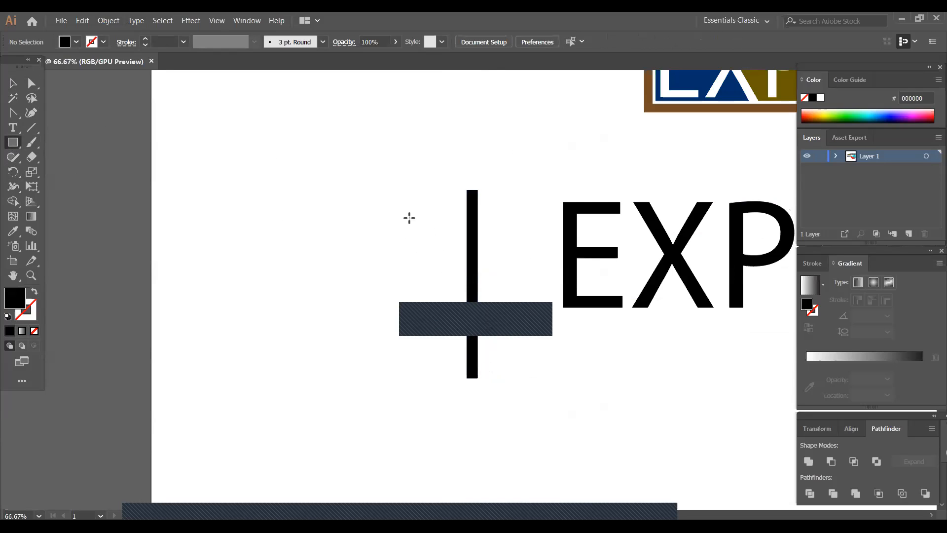
{"action": "left_click_drag", "start_coordinate": [436, 230], "coordinate": [444, 359]}
{"action": "left_click", "coordinate": [13, 83]}
{"action": "left_click", "coordinate": [471, 262]}
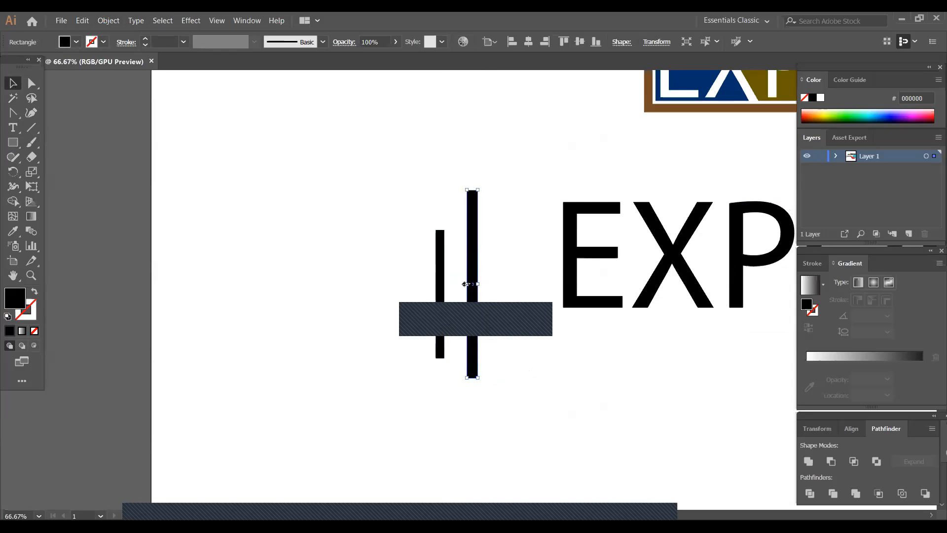
{"action": "left_click_drag", "start_coordinate": [467, 284], "coordinate": [473, 285]}
- Duplicate the short bar to the right of the tall bar and align all three bars on their vertical centers
{"action": "left_click", "coordinate": [437, 302]}
{"action": "left_click_drag", "start_coordinate": [437, 307], "coordinate": [501, 303]}
{"action": "left_click", "coordinate": [365, 148]}
{"action": "left_click_drag", "start_coordinate": [389, 192], "coordinate": [511, 352]}
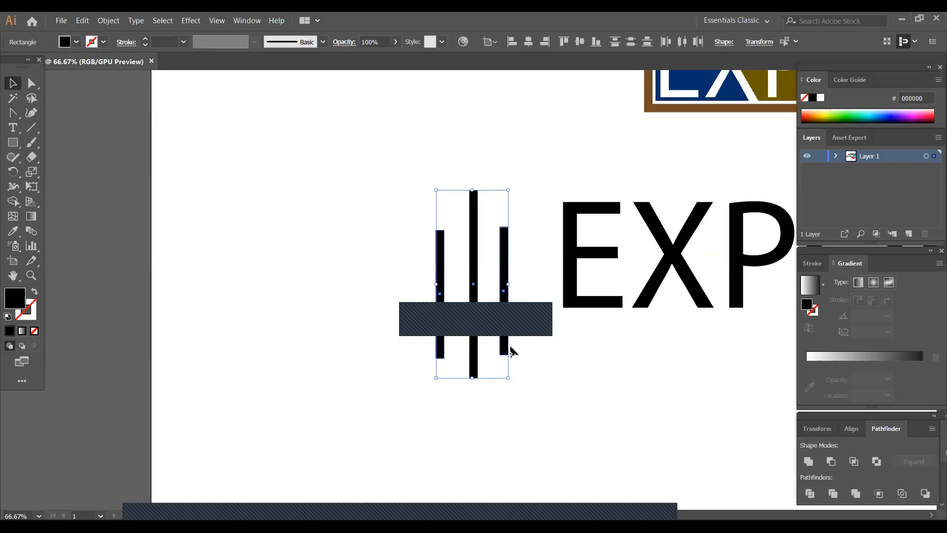
{"action": "left_click", "coordinate": [580, 43]}
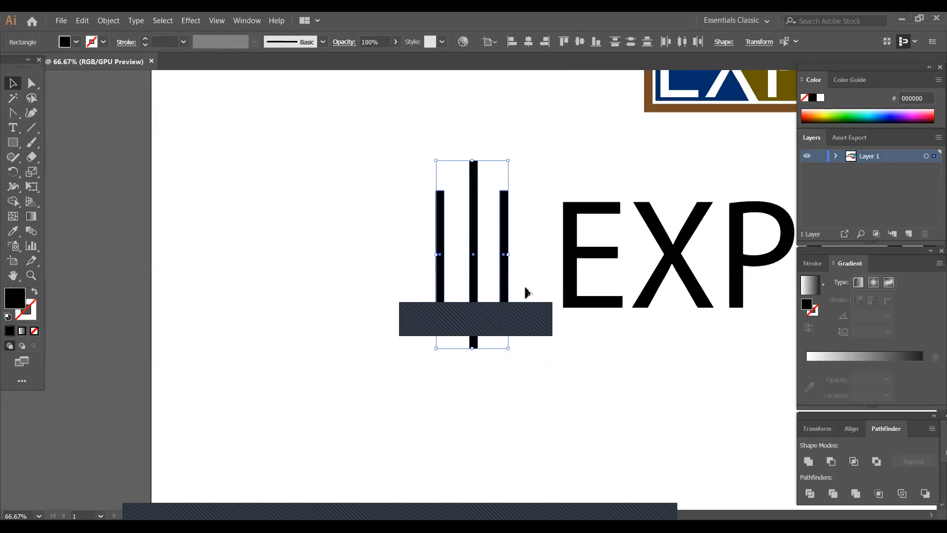
{"action": "left_click", "coordinate": [402, 247]}
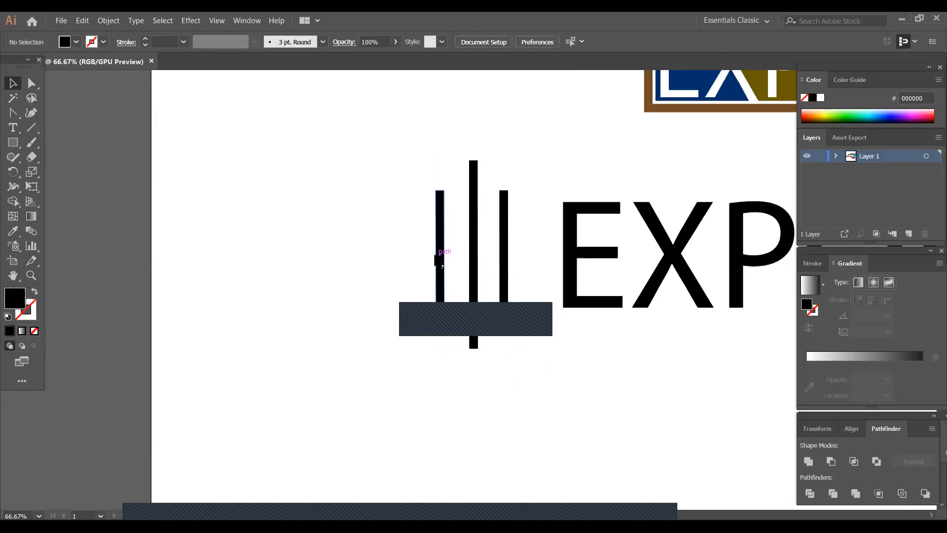
- Move both short bars horizontally inward, close to the tall middle bar
{"action": "left_click", "coordinate": [440, 266]}
{"action": "key", "text": "shift+Right"}
{"action": "key", "text": "shift+Right"}
{"action": "key", "text": "shift+Right"}
{"action": "key", "text": "shift+Right"}
{"action": "key", "text": "shift+Right"}
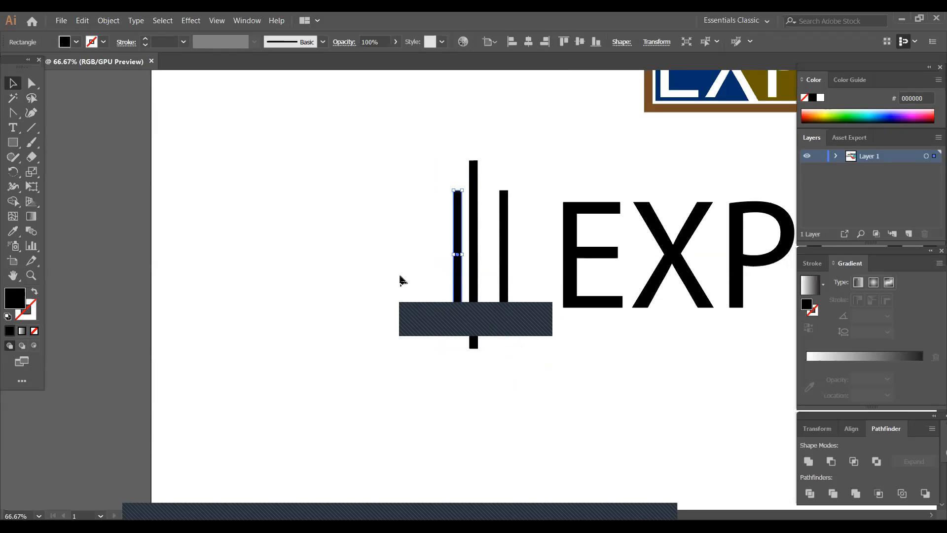
{"action": "left_click", "coordinate": [512, 359]}
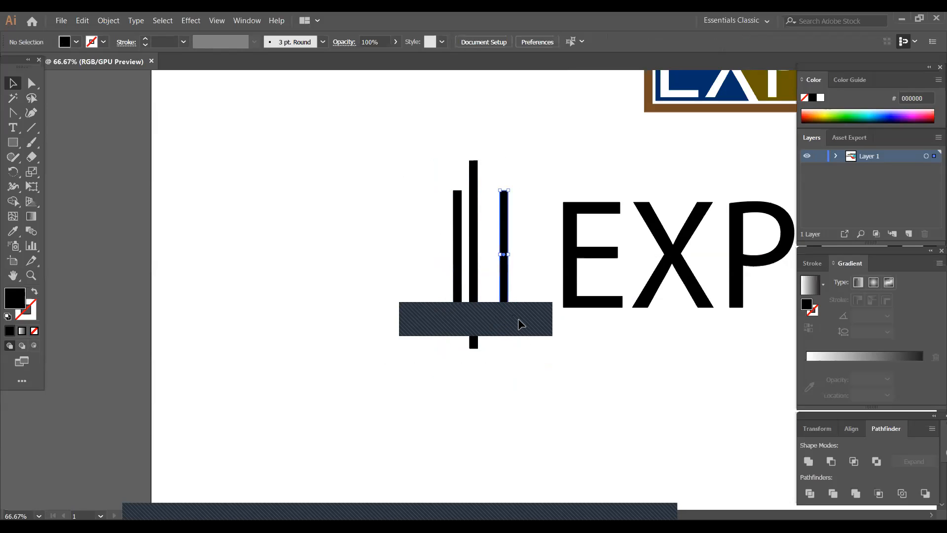
{"action": "key", "text": "shift+Left"}
{"action": "key", "text": "shift+Left"}
{"action": "key", "text": "shift+Left"}
{"action": "key", "text": "shift+Left"}
{"action": "key", "text": "shift+Left"}
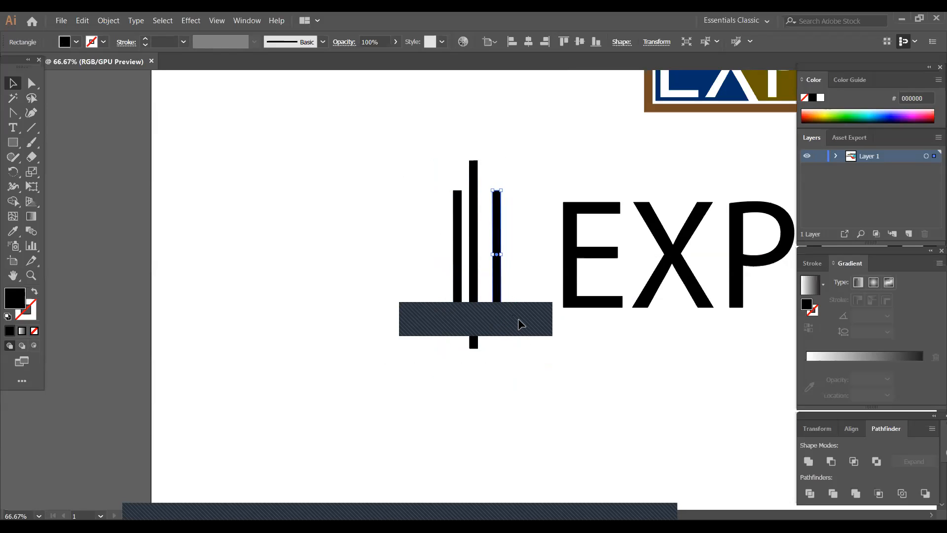
{"action": "left_click", "coordinate": [520, 323]}
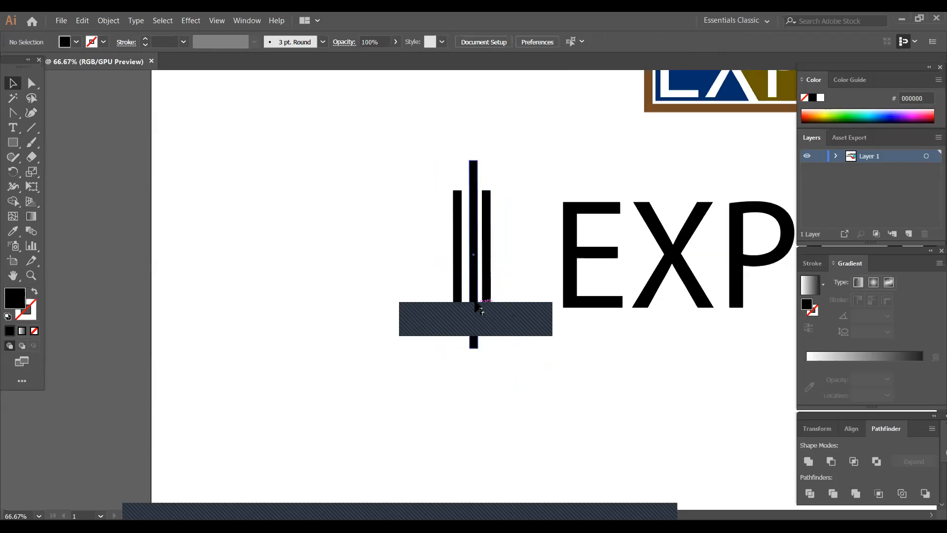
- Nudge the left short bar slightly closer to the middle bar to even out the gaps
{"action": "left_click", "coordinate": [460, 297]}
{"action": "key", "text": "shift+Right"}
{"action": "key", "text": "shift+Right"}
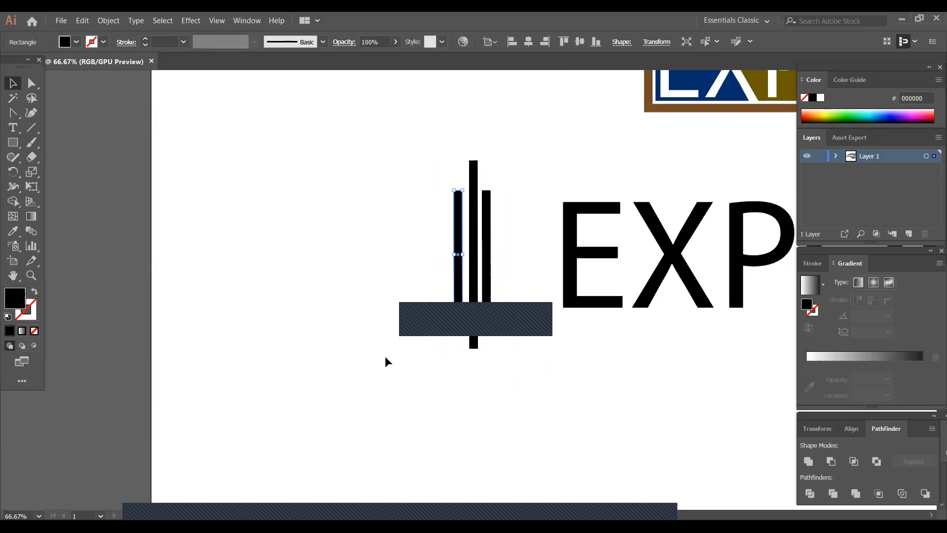
{"action": "key", "text": "shift+Left"}
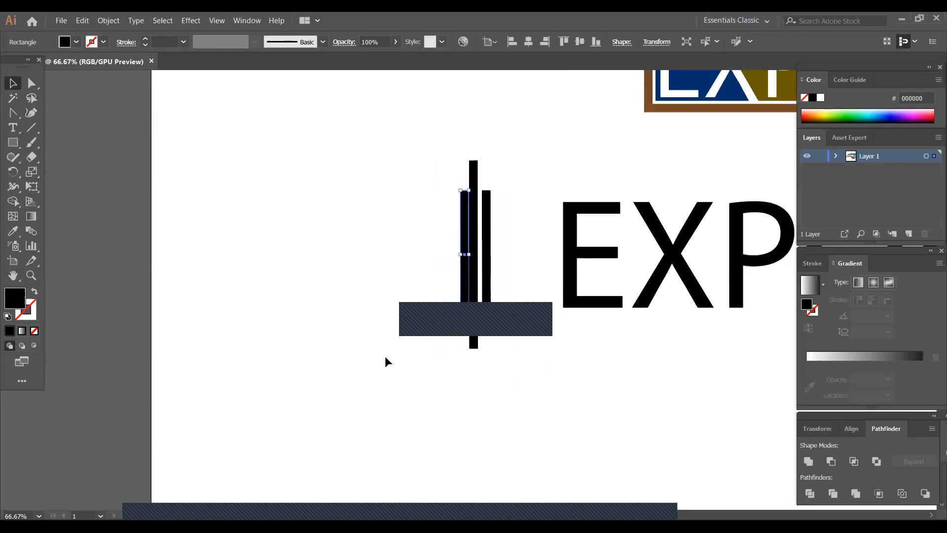
{"action": "left_click", "coordinate": [527, 383]}
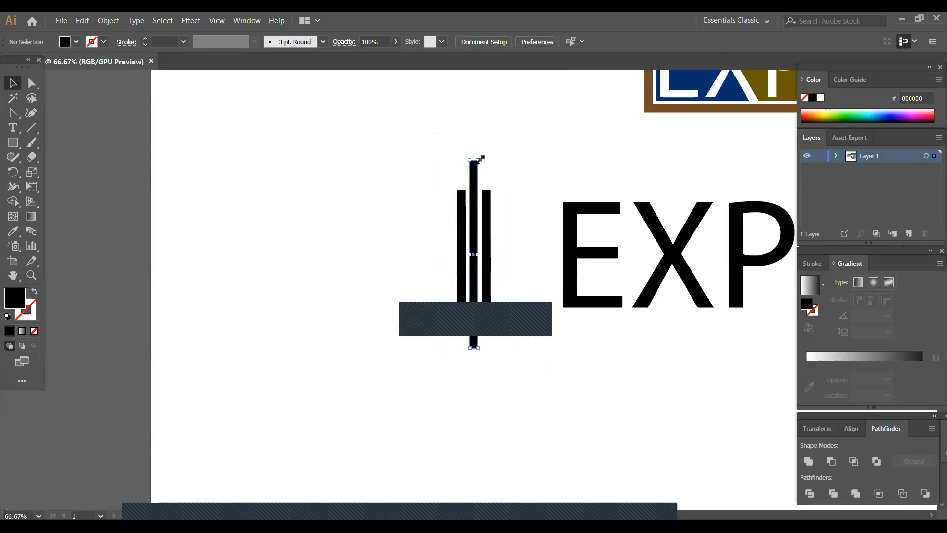
- Shorten the middle bar from its upper end and nudge it upward between the two short bars
{"action": "left_click", "coordinate": [476, 162]}
{"action": "left_click_drag", "start_coordinate": [478, 159], "coordinate": [480, 176]}
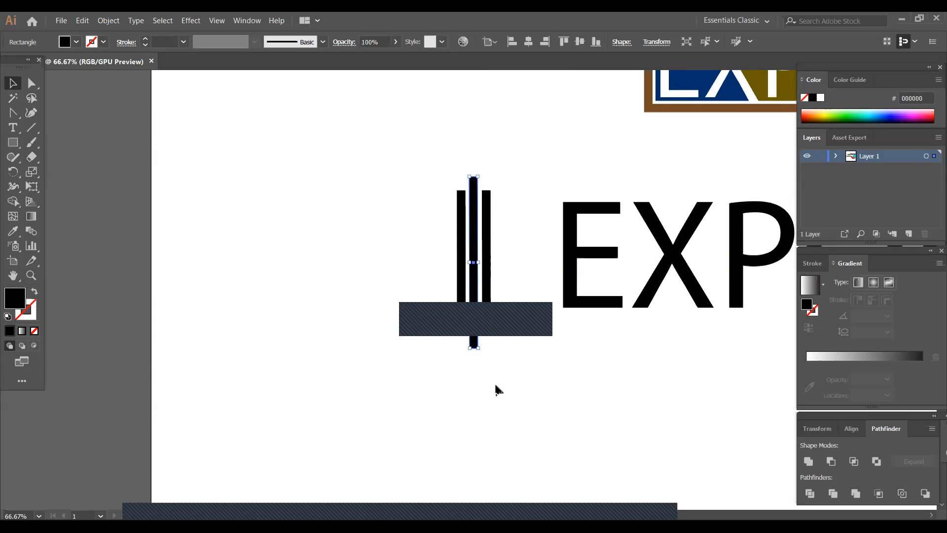
{"action": "key", "text": "Up"}
{"action": "key", "text": "Up"}
{"action": "key", "text": "Up"}
{"action": "key", "text": "Up"}
{"action": "key", "text": "Up"}
{"action": "key", "text": "Up"}
{"action": "key", "text": "Up"}
{"action": "key", "text": "Up"}
{"action": "key", "text": "Up"}
{"action": "key", "text": "Up"}
{"action": "key", "text": "Up"}
{"action": "key", "text": "Up"}
{"action": "key", "text": "Up"}
{"action": "key", "text": "Up"}
{"action": "key", "text": "Up"}
{"action": "key", "text": "Up"}
{"action": "key", "text": "Up"}
{"action": "key", "text": "Up"}
{"action": "key", "text": "Up"}
{"action": "key", "text": "Up"}
{"action": "key", "text": "Up"}
{"action": "key", "text": "Up"}
{"action": "key", "text": "Up"}
{"action": "key", "text": "Up"}
{"action": "key", "text": "Up"}
{"action": "key", "text": "Up"}
{"action": "key", "text": "Up"}
{"action": "key", "text": "Up"}
{"action": "key", "text": "Up"}
{"action": "key", "text": "Up"}
{"action": "key", "text": "Up"}
{"action": "key", "text": "Up"}
{"action": "key", "text": "Up"}
{"action": "key", "text": "Up"}
{"action": "key", "text": "Up"}
{"action": "key", "text": "Up"}
{"action": "key", "text": "Up"}
{"action": "key", "text": "Up"}
{"action": "key", "text": "Up"}
{"action": "key", "text": "Up"}
{"action": "key", "text": "Down"}
{"action": "key", "text": "Down"}
{"action": "key", "text": "Down"}
{"action": "key", "text": "Down"}
{"action": "key", "text": "Down"}
{"action": "key", "text": "Down"}
{"action": "key", "text": "Down"}
{"action": "key", "text": "Down"}
{"action": "key", "text": "Down"}
{"action": "key", "text": "Down"}
{"action": "key", "text": "Down"}
{"action": "key", "text": "Down"}
{"action": "key", "text": "Down"}
{"action": "key", "text": "Down"}
{"action": "key", "text": "Down"}
{"action": "key", "text": "Down"}
{"action": "key", "text": "Down"}
{"action": "left_click", "coordinate": [484, 358]}
- Round the corners of the two short bars and the middle bar's lower end with a 6.5 px radius
{"action": "left_click_drag", "start_coordinate": [439, 169], "coordinate": [488, 341]}
{"action": "left_click", "coordinate": [495, 341]}
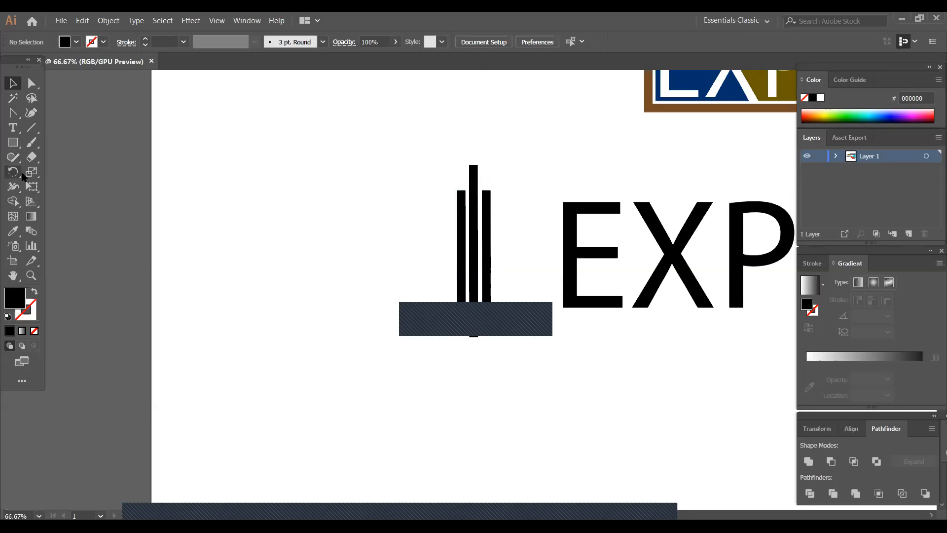
{"action": "left_click", "coordinate": [31, 84]}
{"action": "left_click_drag", "start_coordinate": [440, 178], "coordinate": [498, 354]}
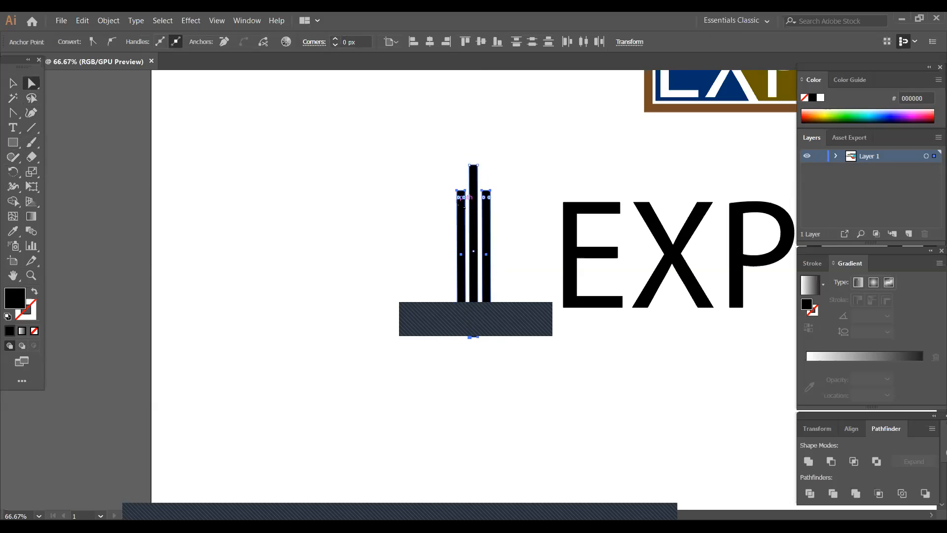
{"action": "left_click_drag", "start_coordinate": [465, 209], "coordinate": [466, 212]}
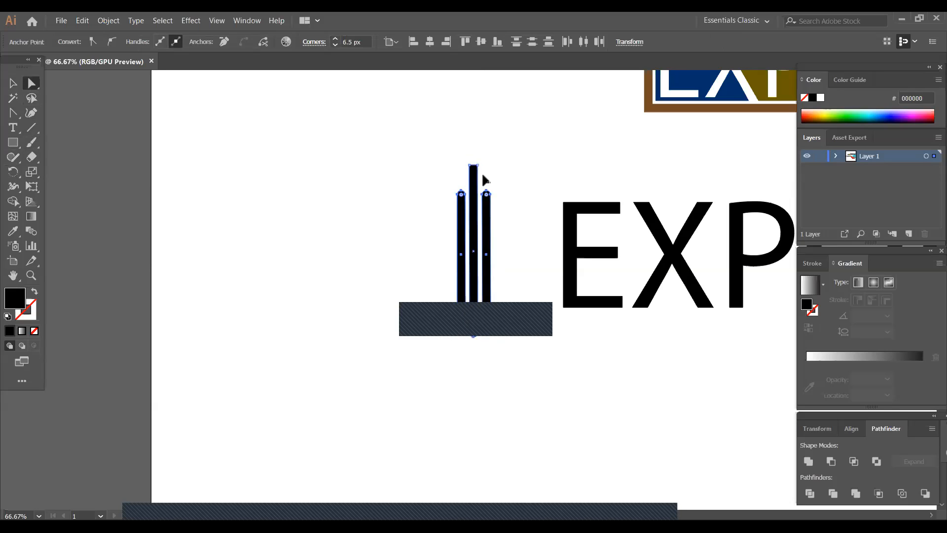
{"action": "left_click", "coordinate": [495, 163]}
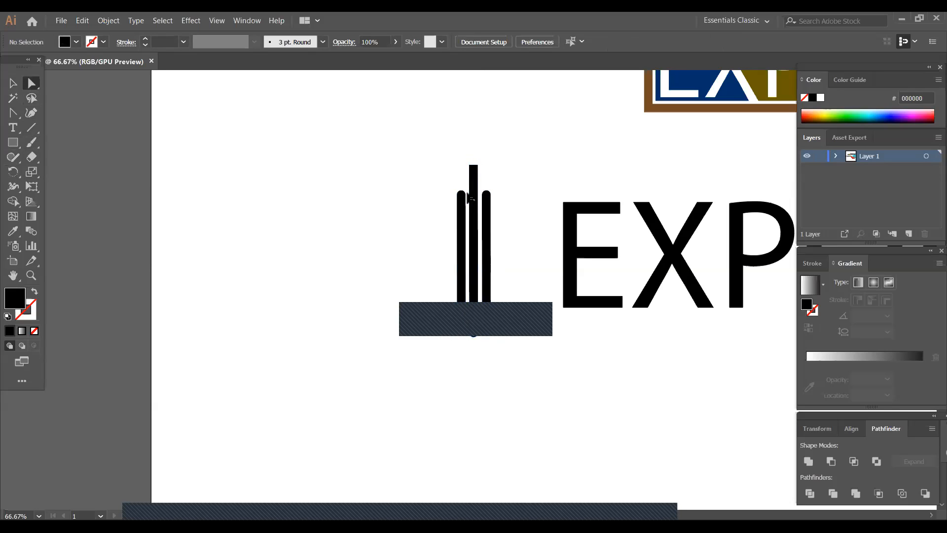
- Round the upper corners of the middle bar to match the short bars
{"action": "left_click_drag", "start_coordinate": [459, 139], "coordinate": [474, 182]}
{"action": "left_click", "coordinate": [291, 291]}
{"action": "left_click_drag", "start_coordinate": [373, 125], "coordinate": [491, 342]}
{"action": "right_click", "coordinate": [464, 279]}
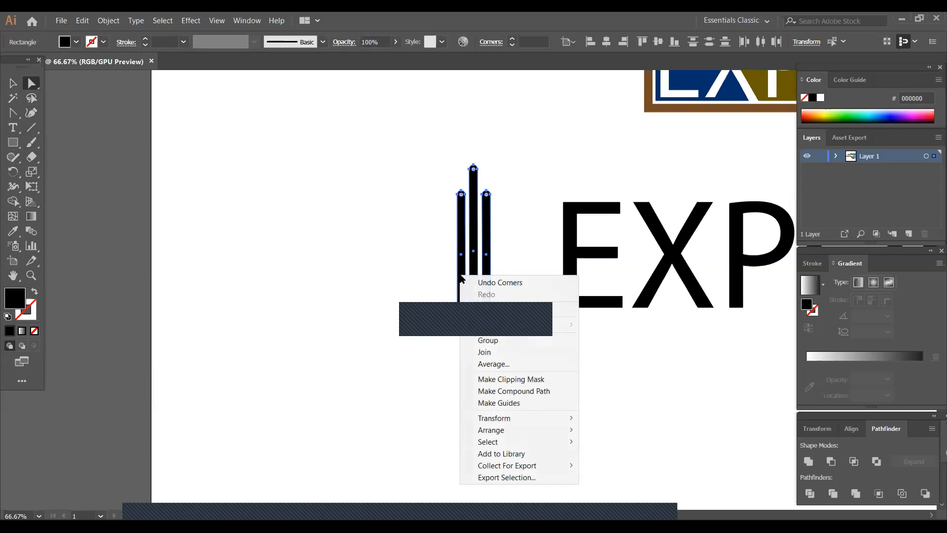
{"action": "left_click", "coordinate": [238, 218]}
{"action": "left_click", "coordinate": [13, 87]}
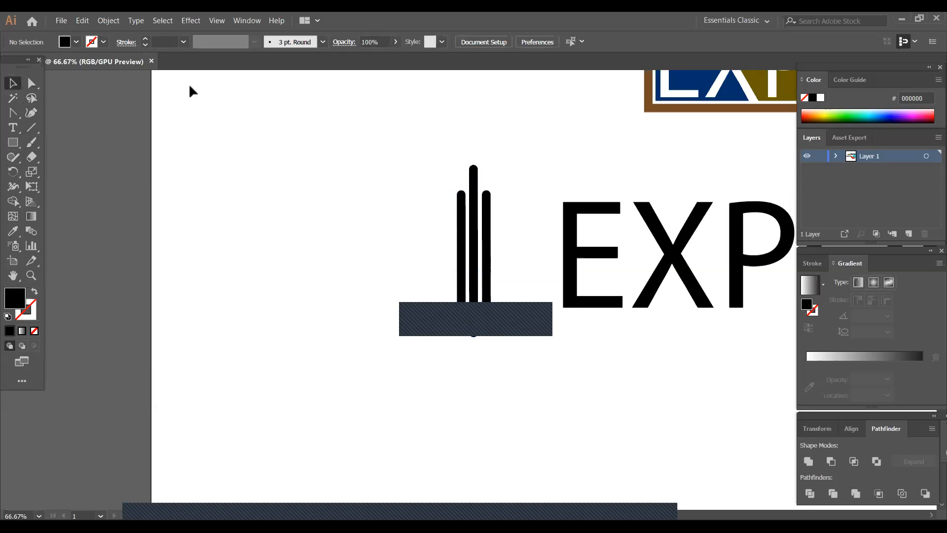
- Group the three rounded bars and move the outlined EXPOSE text close beside them
{"action": "left_click_drag", "start_coordinate": [418, 161], "coordinate": [510, 319]}
{"action": "right_click", "coordinate": [463, 272]}
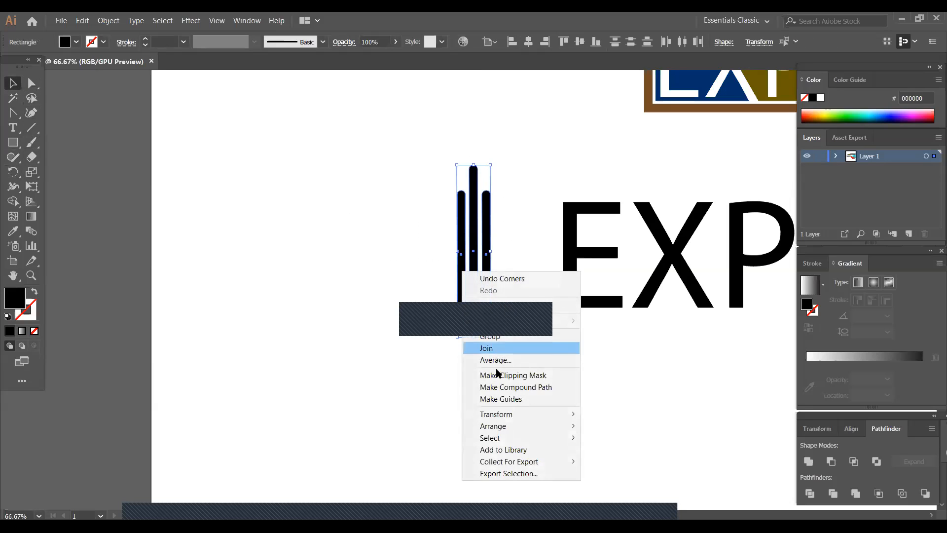
{"action": "left_click", "coordinate": [499, 337]}
{"action": "left_click", "coordinate": [473, 362]}
{"action": "left_click_drag", "start_coordinate": [657, 266], "coordinate": [620, 263]}
{"action": "left_click", "coordinate": [594, 374]}
- Group the bar symbol with the EXPOSE text and move the combined logo up and left on the artboard
{"action": "left_click_drag", "start_coordinate": [403, 164], "coordinate": [718, 312]}
{"action": "key", "text": "a"}
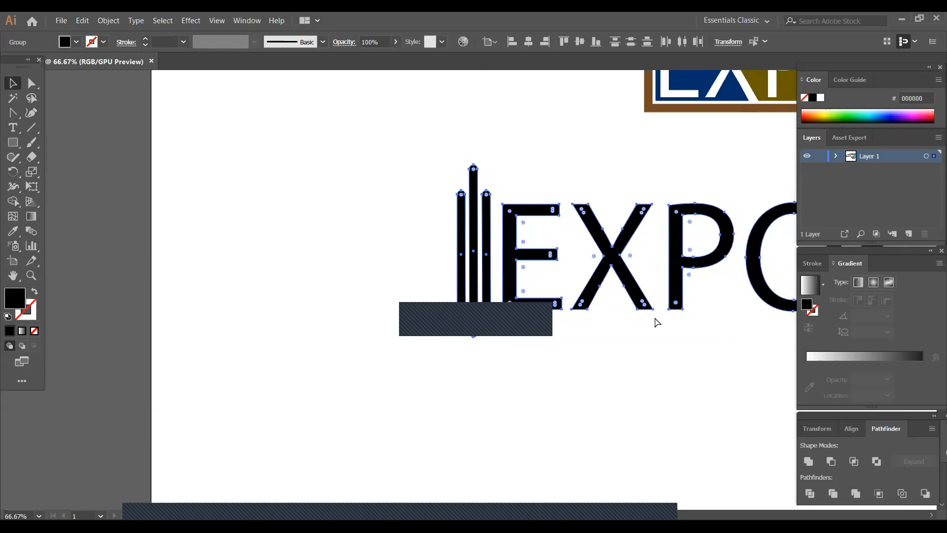
{"action": "key", "text": "ctrl+minus"}
{"action": "key", "text": "ctrl+minus"}
{"action": "key", "text": "v"}
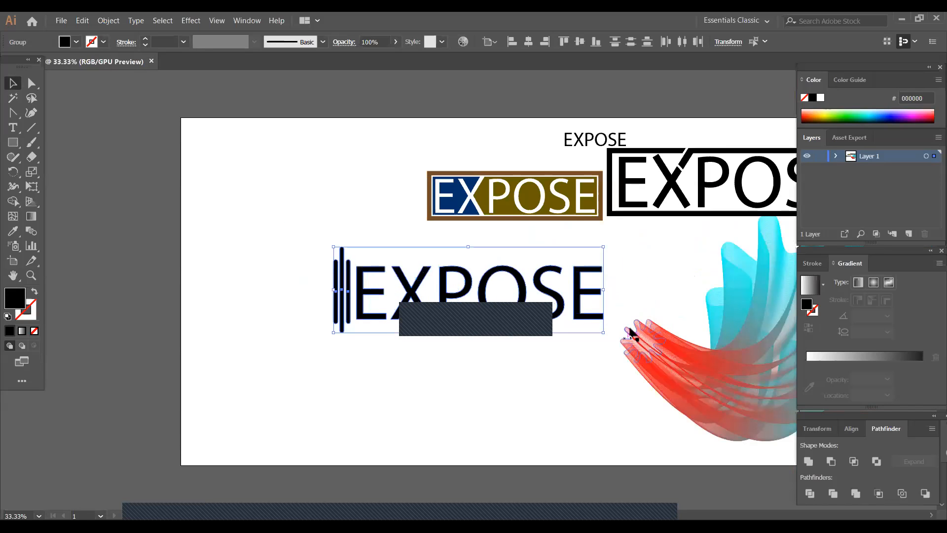
{"action": "right_click", "coordinate": [469, 315]}
{"action": "left_click", "coordinate": [503, 367]}
{"action": "left_click_drag", "start_coordinate": [444, 310], "coordinate": [433, 262]}
{"action": "left_click", "coordinate": [436, 355]}
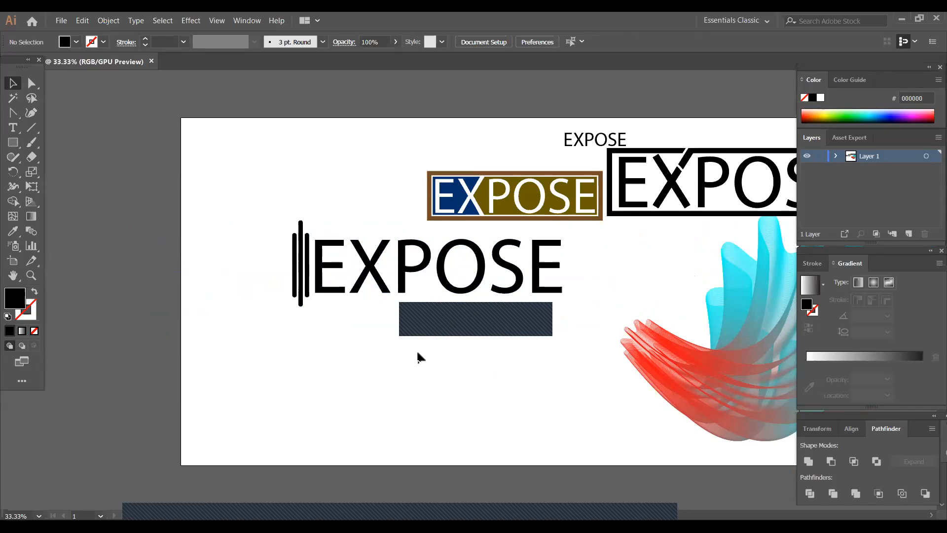
- Move the small EXPOSE text below the bar logo and warp it with a horizontal Arc, -21% bend and 11% vertical distortion
{"action": "left_click", "coordinate": [591, 140]}
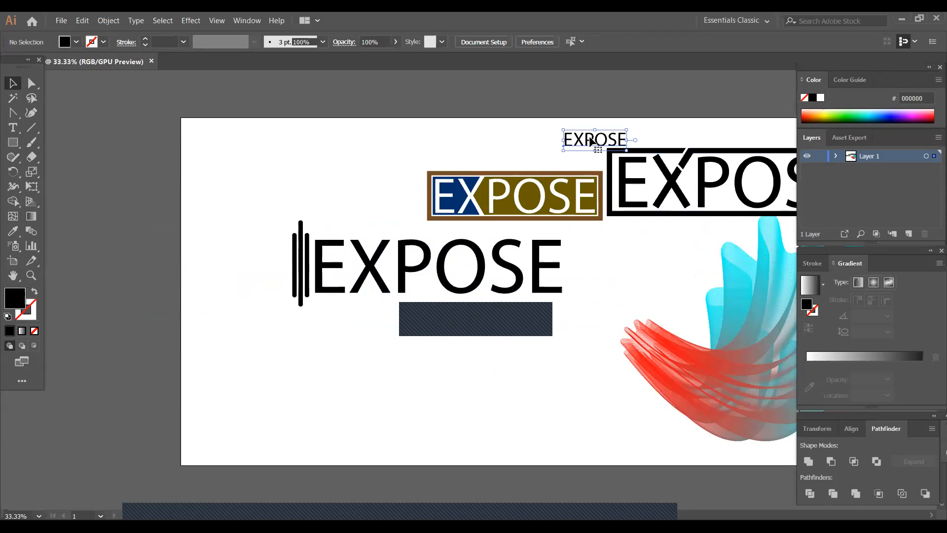
{"action": "left_click_drag", "start_coordinate": [590, 141], "coordinate": [332, 388]}
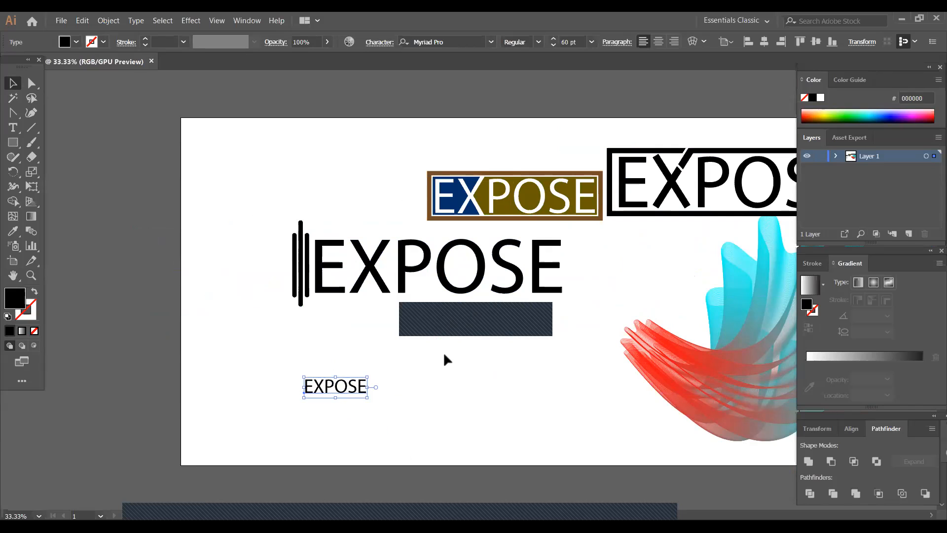
{"action": "left_click", "coordinate": [699, 42]}
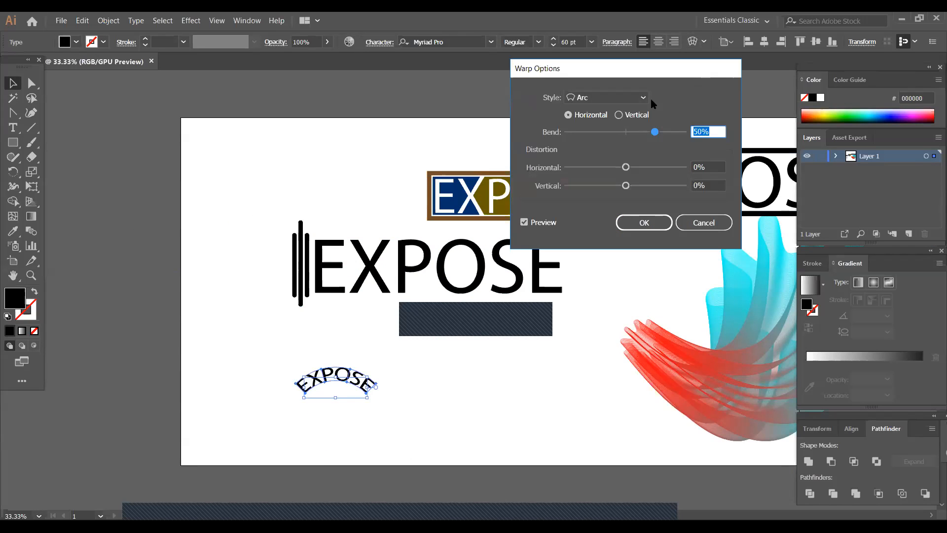
{"action": "left_click_drag", "start_coordinate": [657, 134], "coordinate": [578, 140]}
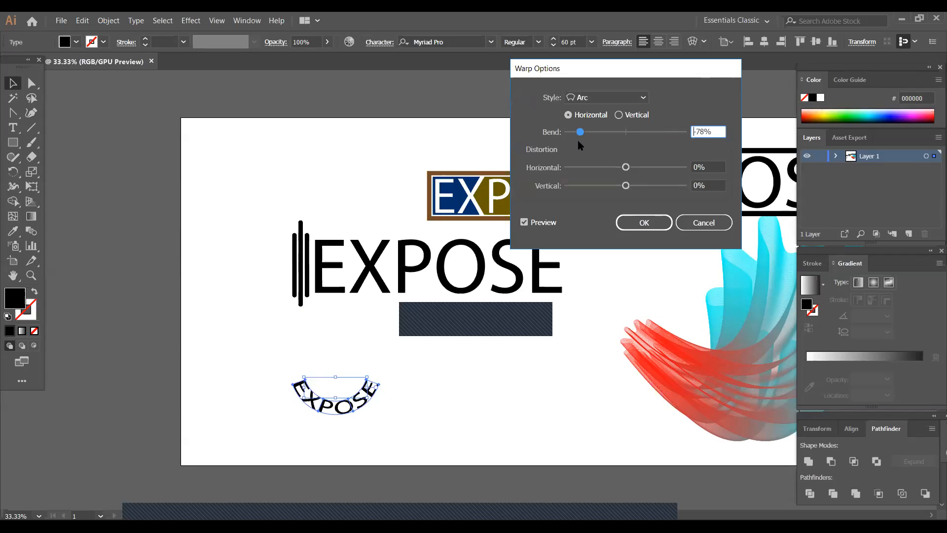
{"action": "left_click_drag", "start_coordinate": [580, 132], "coordinate": [631, 137]}
{"action": "left_click_drag", "start_coordinate": [627, 132], "coordinate": [614, 132]}
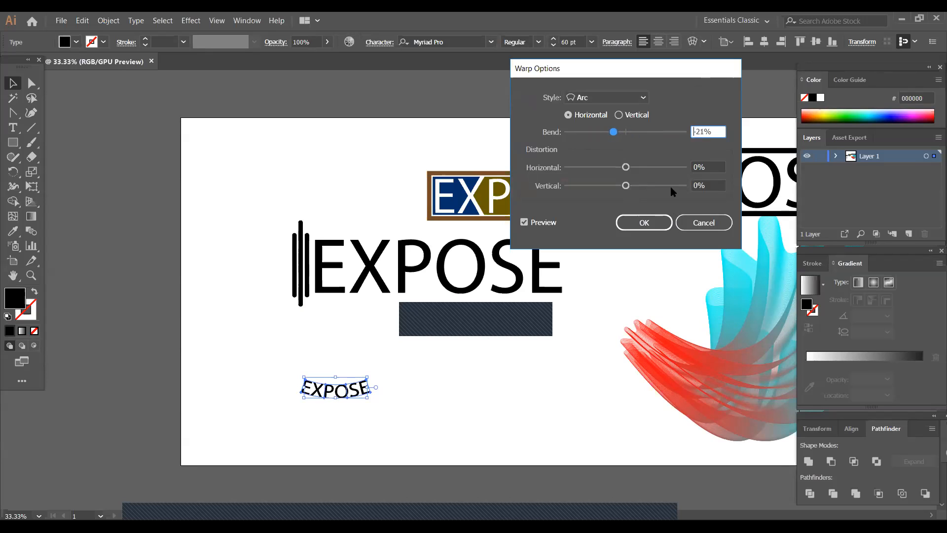
{"action": "left_click_drag", "start_coordinate": [626, 186], "coordinate": [632, 190]}
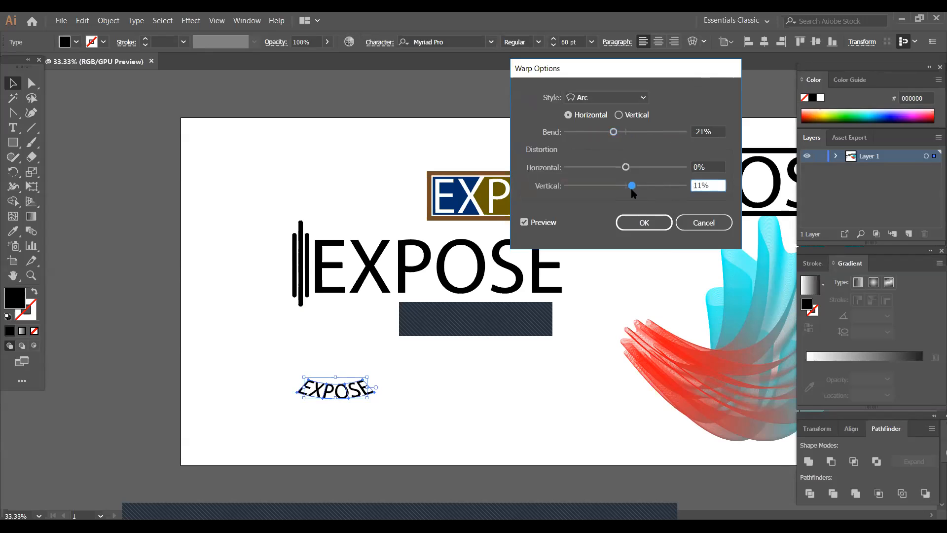
{"action": "left_click", "coordinate": [656, 228]}
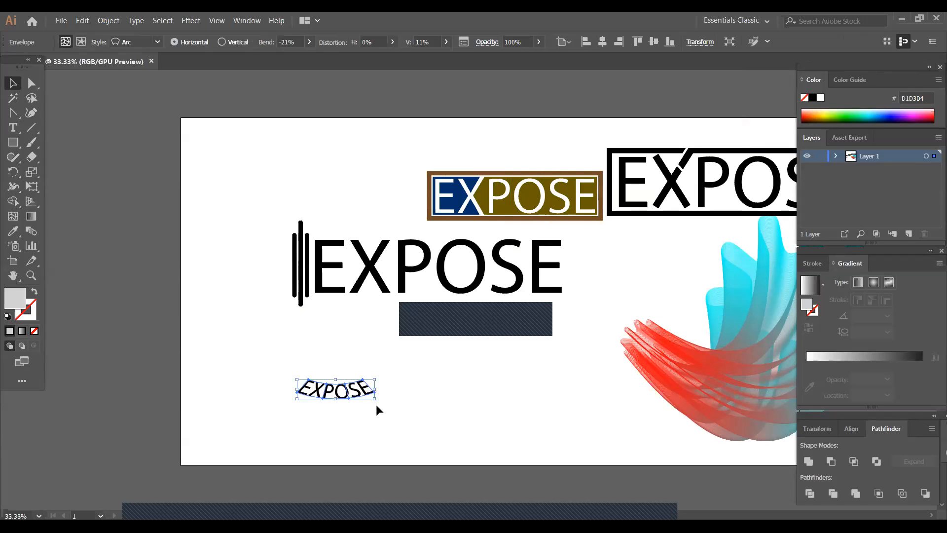
- Enlarge the arc-warped EXPOSE text below the bar logo and expand its object and fill
{"action": "left_click_drag", "start_coordinate": [374, 399], "coordinate": [455, 418]}
{"action": "left_click_drag", "start_coordinate": [374, 392], "coordinate": [426, 370]}
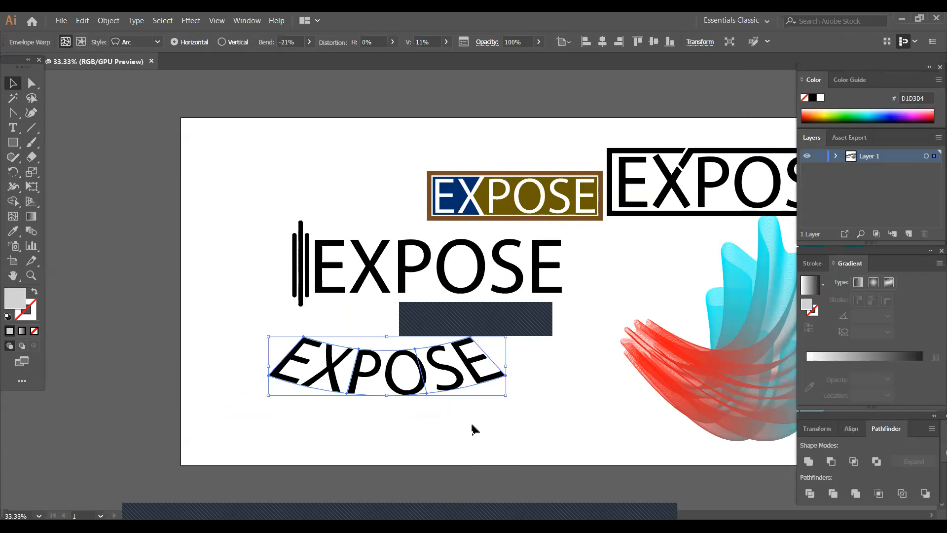
{"action": "left_click", "coordinate": [108, 21]}
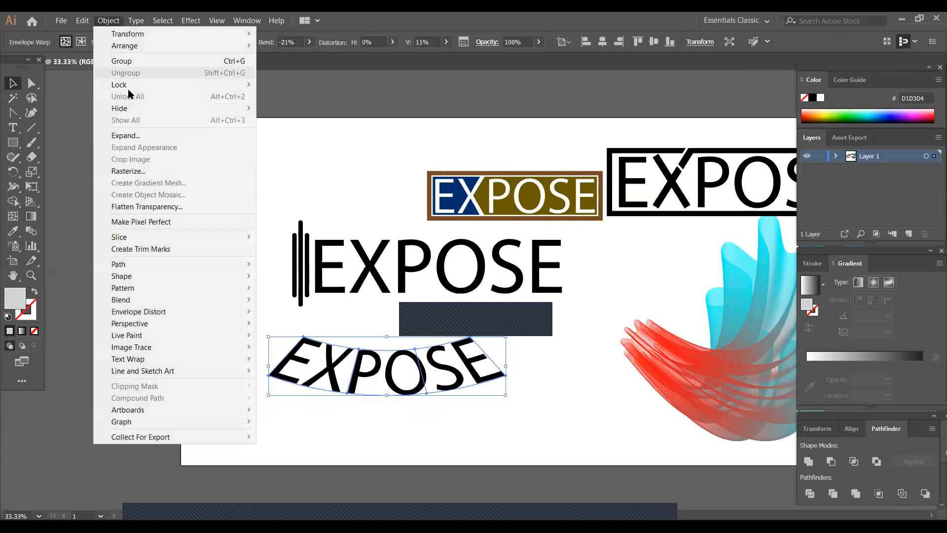
{"action": "left_click", "coordinate": [148, 139]}
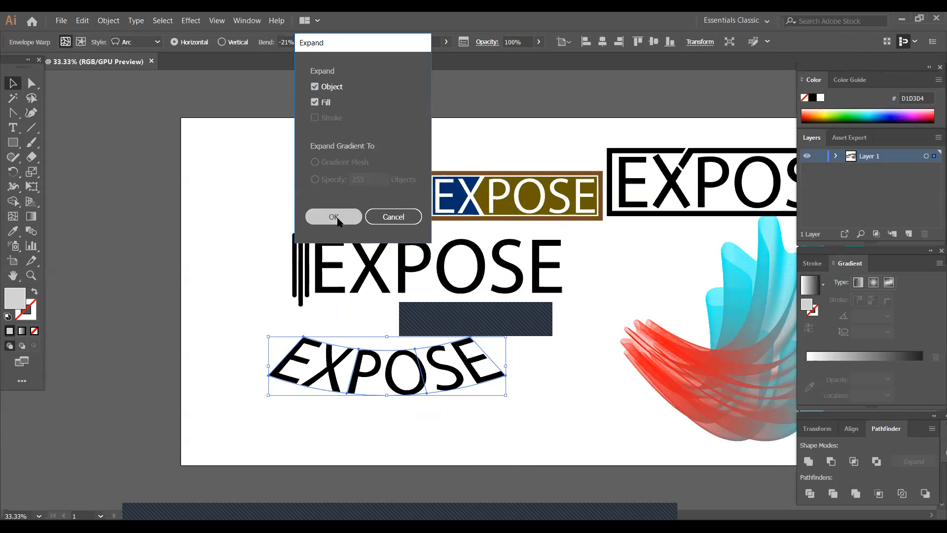
{"action": "left_click", "coordinate": [336, 216]}
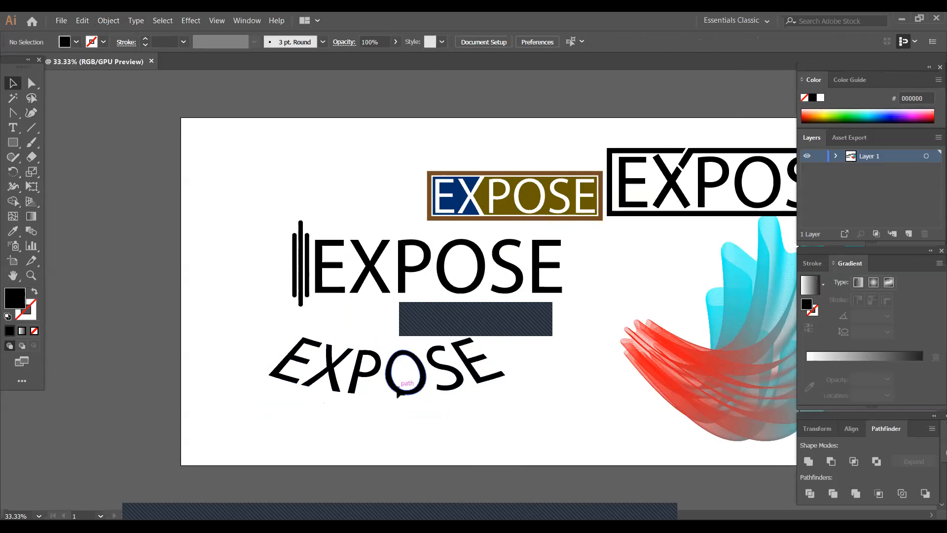
- Undo the expansion, enlargement, warp and move of the small EXPOSE text
{"action": "left_click", "coordinate": [400, 392]}
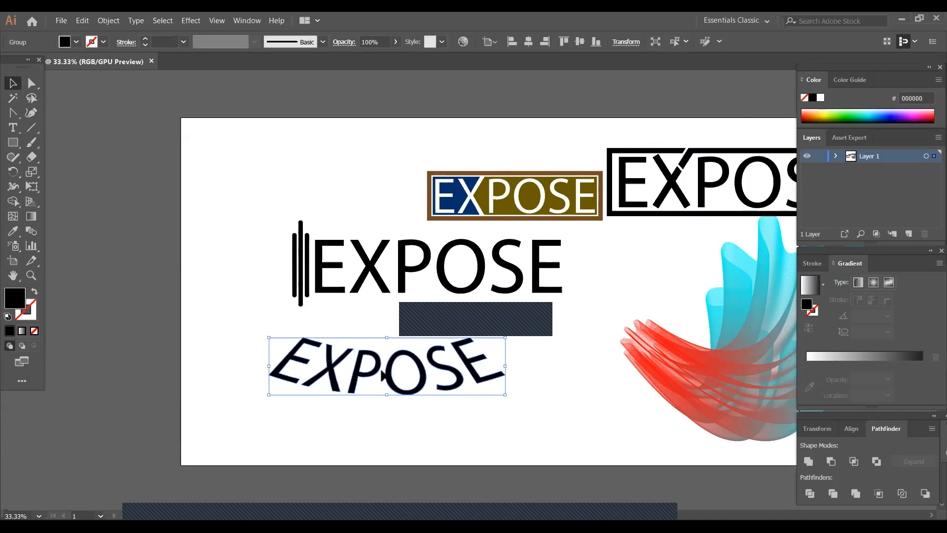
{"action": "key", "text": "ctrl"}
{"action": "key", "text": "ctrl+z"}
{"action": "key", "text": "ctrl+z"}
{"action": "key", "text": "ctrl+z"}
{"action": "key", "text": "ctrl+z"}
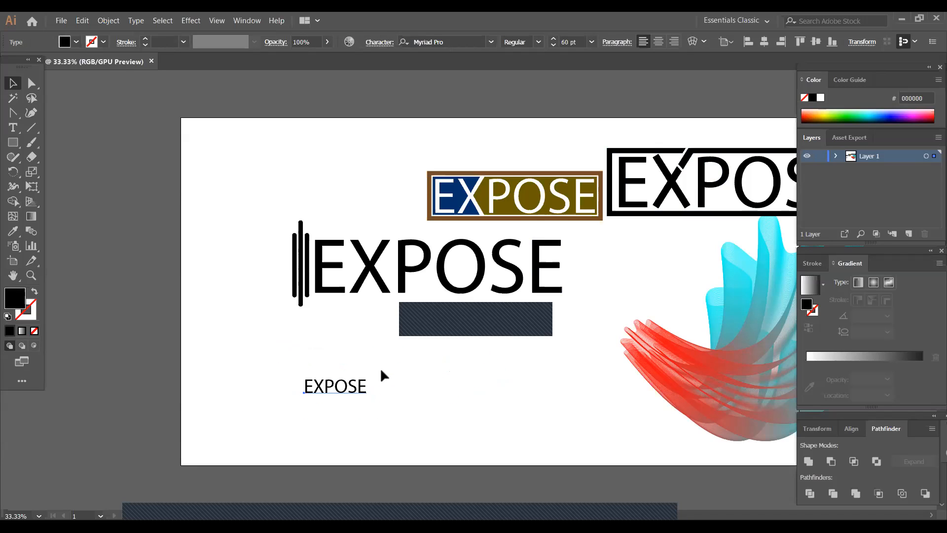
{"action": "key", "text": "ctrl+z"}
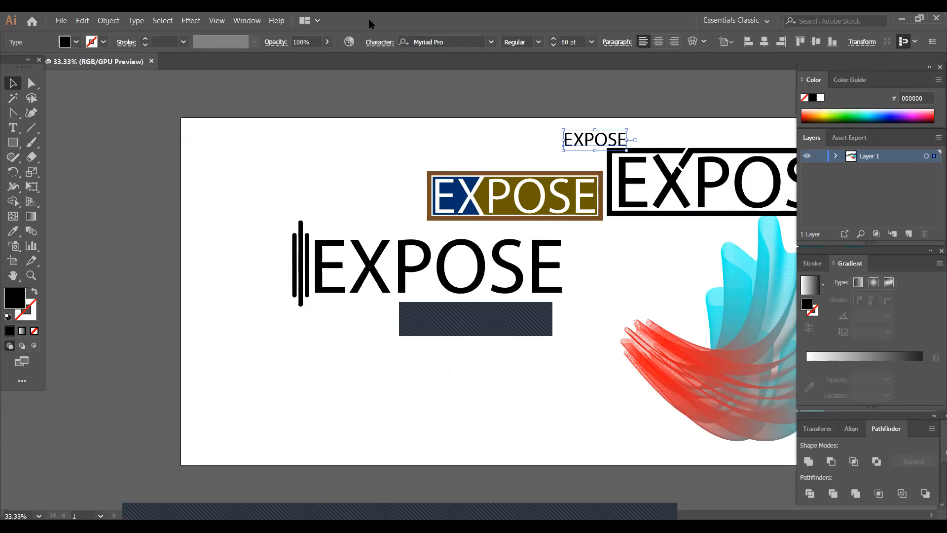
- Duplicate the small EXPOSE text below the bar-symbol logo and enlarge the copy to about 203 pt
{"action": "left_click_drag", "start_coordinate": [591, 142], "coordinate": [326, 356]}
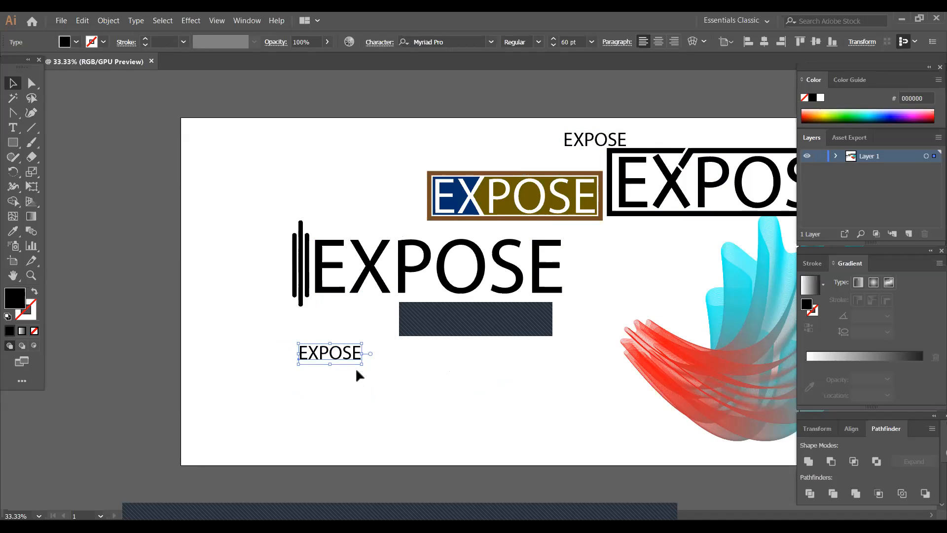
{"action": "left_click_drag", "start_coordinate": [365, 365], "coordinate": [437, 391]}
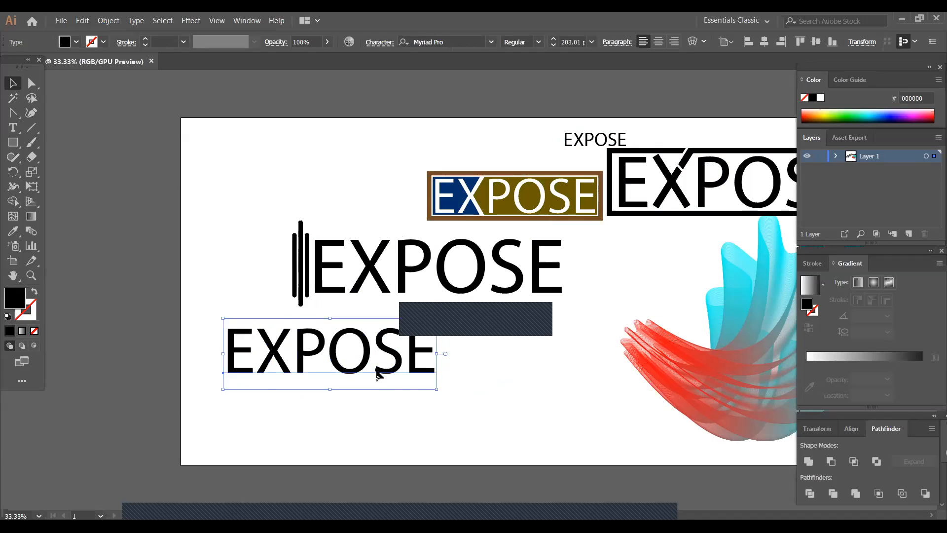
{"action": "left_click_drag", "start_coordinate": [370, 364], "coordinate": [390, 384]}
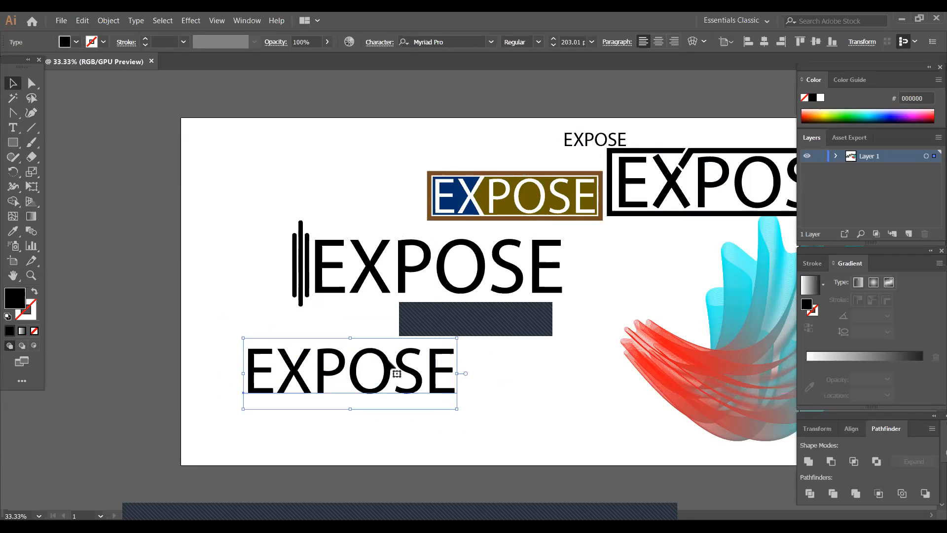
- Warp the enlarged EXPOSE copy with a horizontal Arc envelope at -21% bend and 15% vertical distortion
{"action": "left_click", "coordinate": [697, 41]}
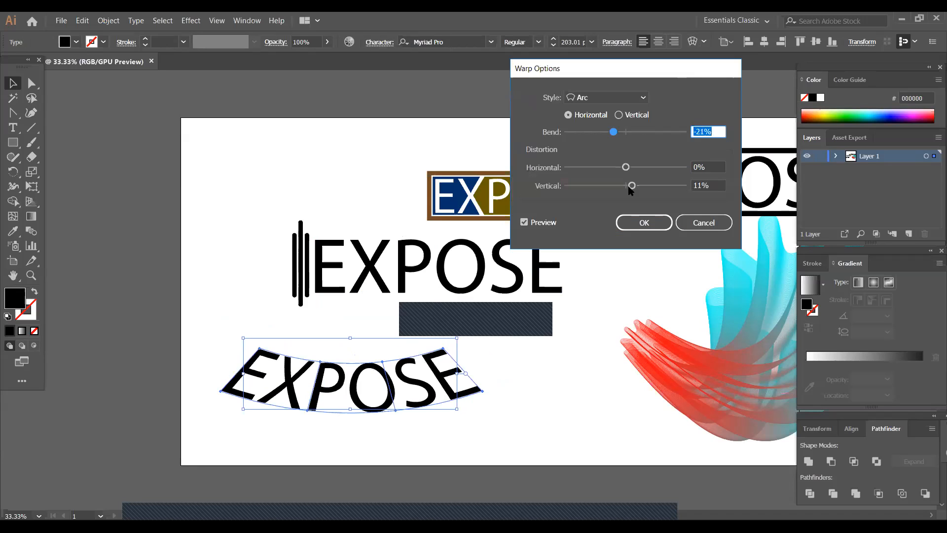
{"action": "left_click", "coordinate": [631, 185]}
{"action": "left_click_drag", "start_coordinate": [632, 185], "coordinate": [634, 190]}
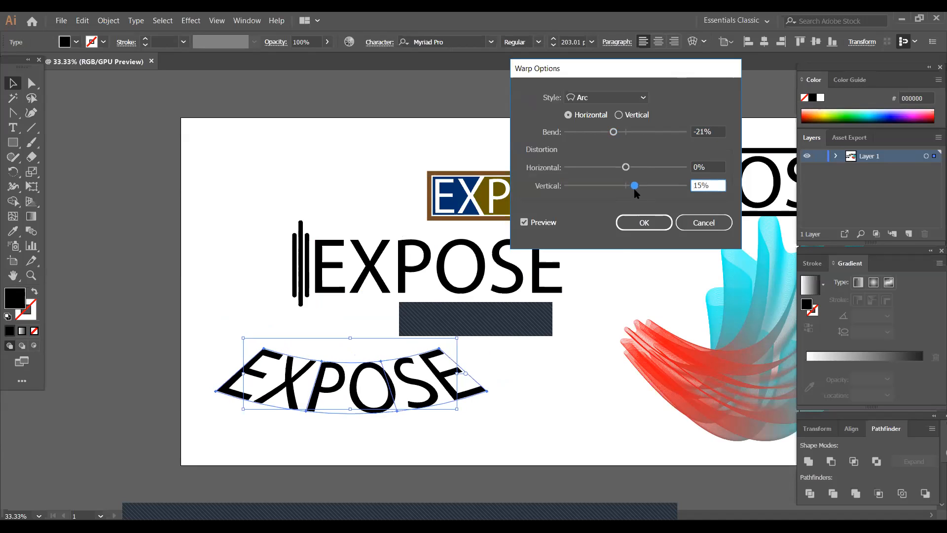
{"action": "left_click", "coordinate": [636, 228]}
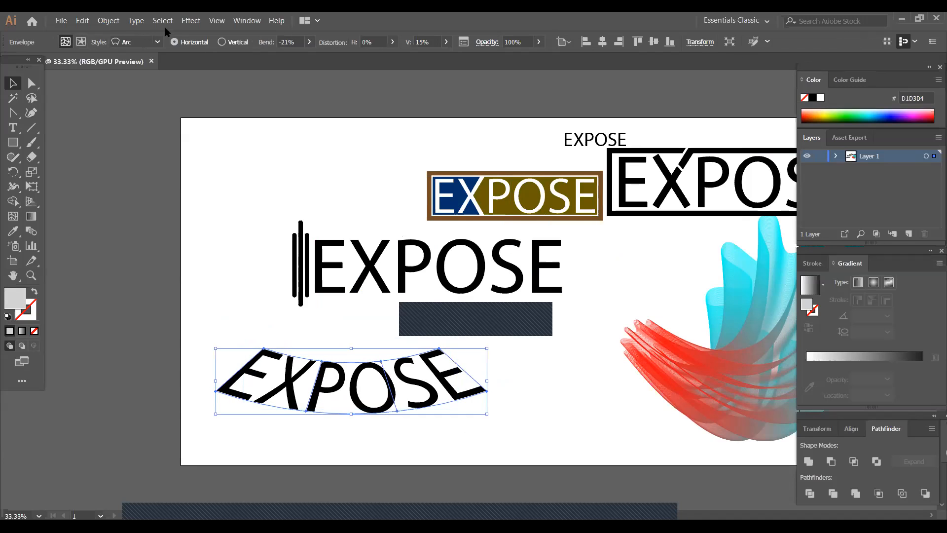
- Expand the arc-warped EXPOSE text into plain shapes
{"action": "left_click", "coordinate": [117, 21]}
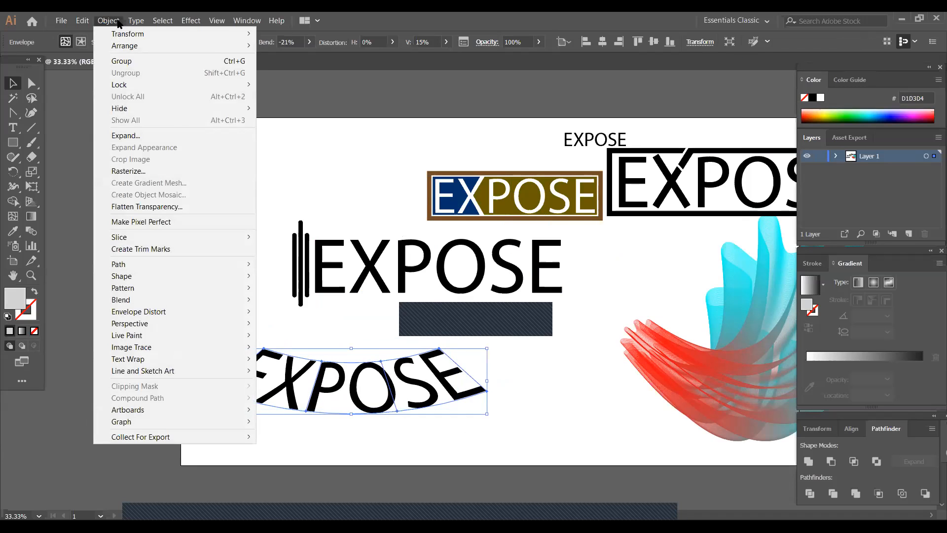
{"action": "left_click", "coordinate": [141, 136]}
{"action": "left_click", "coordinate": [329, 216]}
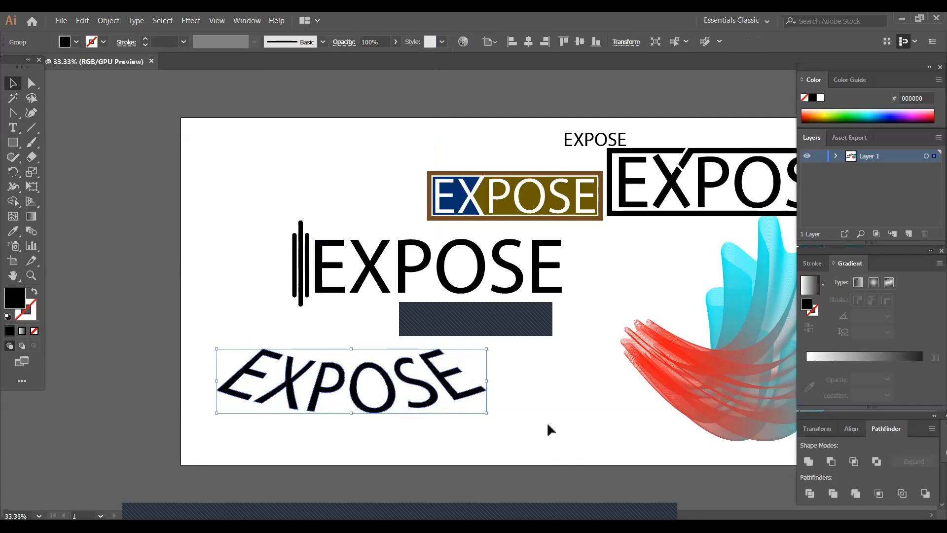
{"action": "left_click", "coordinate": [546, 421]}
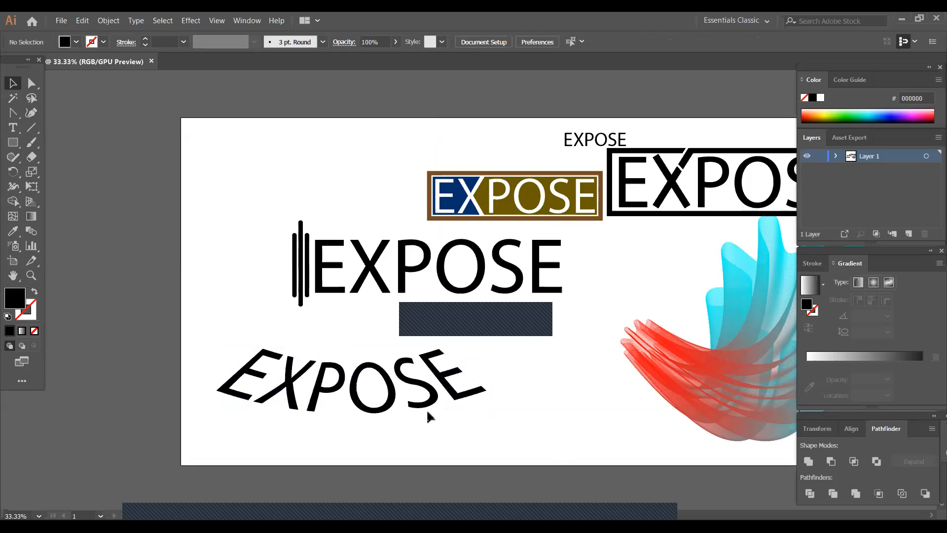
- Fill the expanded arched EXPOSE wordmark with green 459400
{"action": "left_click", "coordinate": [428, 402]}
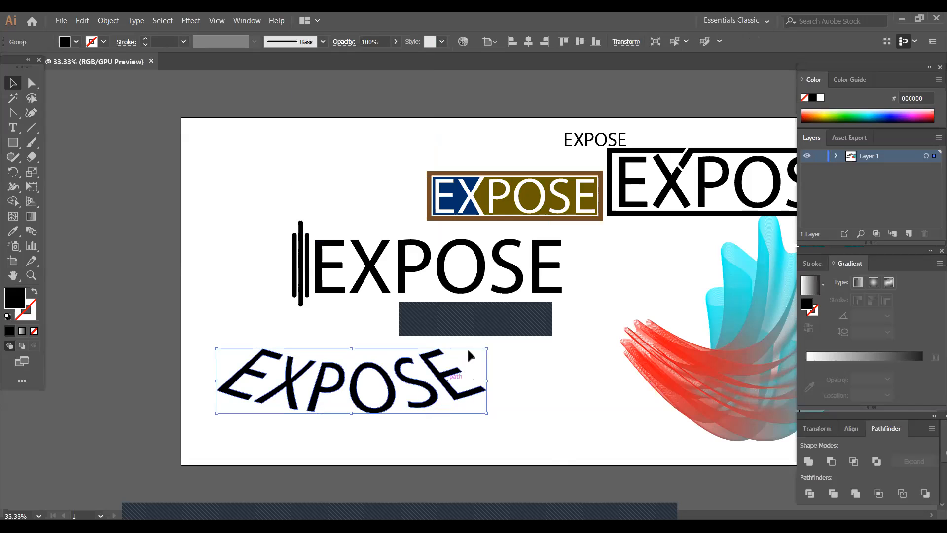
{"action": "left_click", "coordinate": [836, 117]}
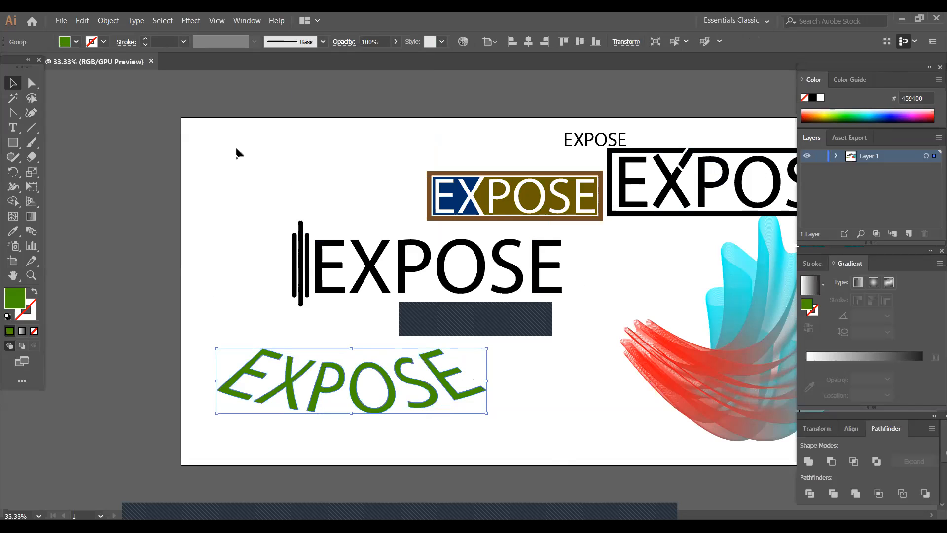
{"action": "left_click", "coordinate": [222, 377]}
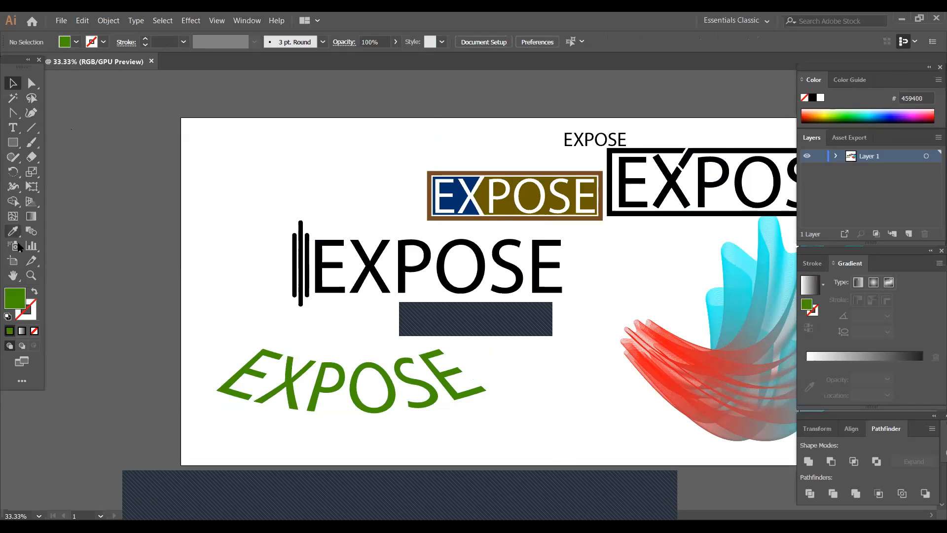
- Duplicate the small EXPOSE text into the artboard's upper-left area and enlarge the copy to about 249 pt
{"action": "left_click", "coordinate": [13, 276]}
{"action": "left_click_drag", "start_coordinate": [483, 303], "coordinate": [384, 299]}
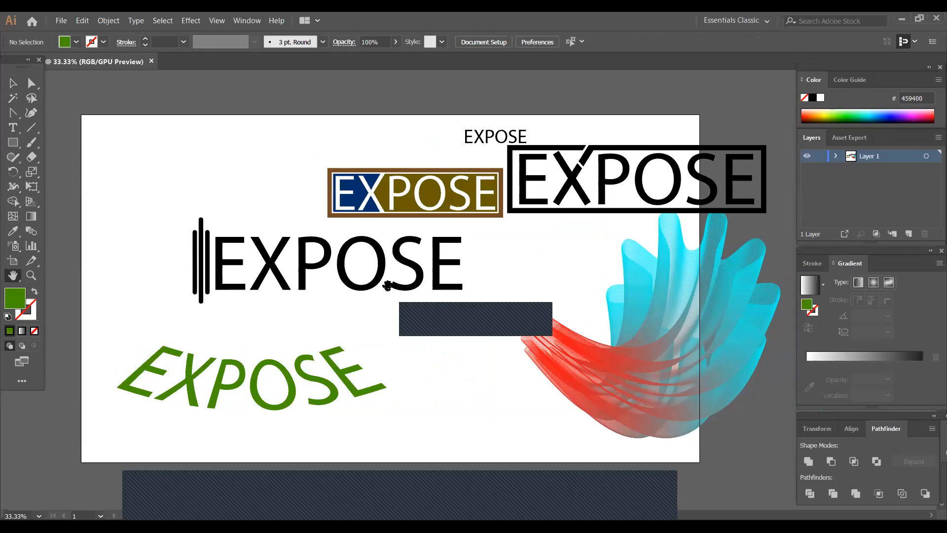
{"action": "left_click", "coordinate": [13, 83]}
{"action": "left_click", "coordinate": [487, 139]}
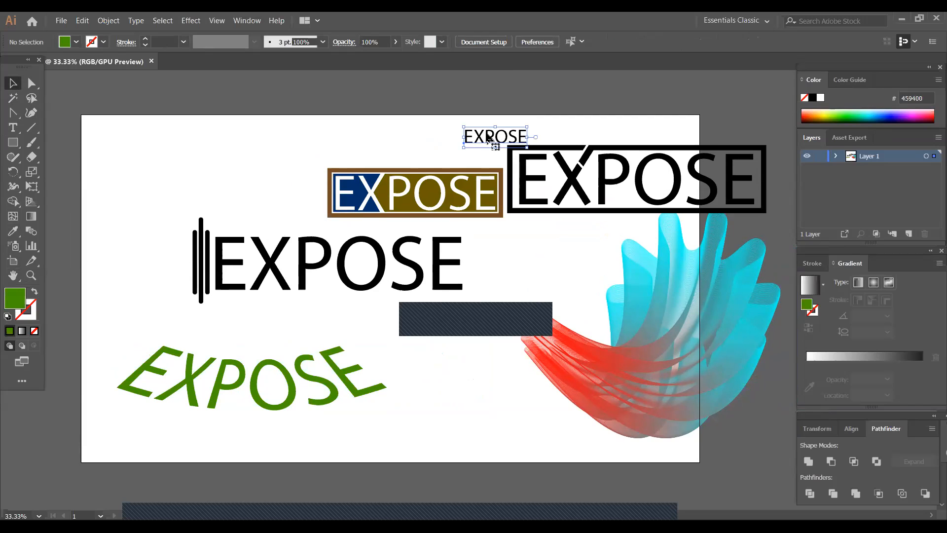
{"action": "left_click_drag", "start_coordinate": [469, 140], "coordinate": [160, 172]}
{"action": "left_click_drag", "start_coordinate": [220, 183], "coordinate": [232, 160]}
- Expand the object and fill of the enlarged EXPOSE copy in the artboard's upper-left area
{"action": "left_click", "coordinate": [102, 21]}
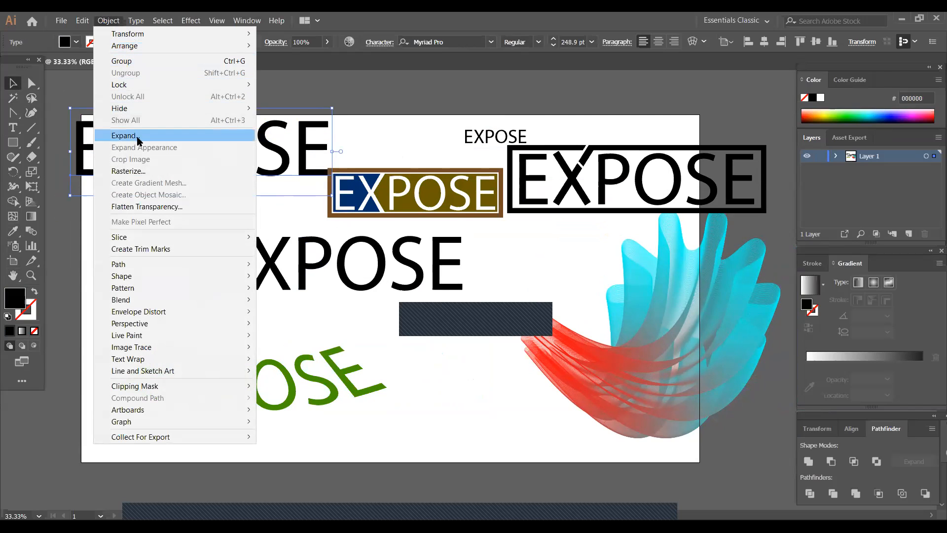
{"action": "left_click", "coordinate": [125, 136]}
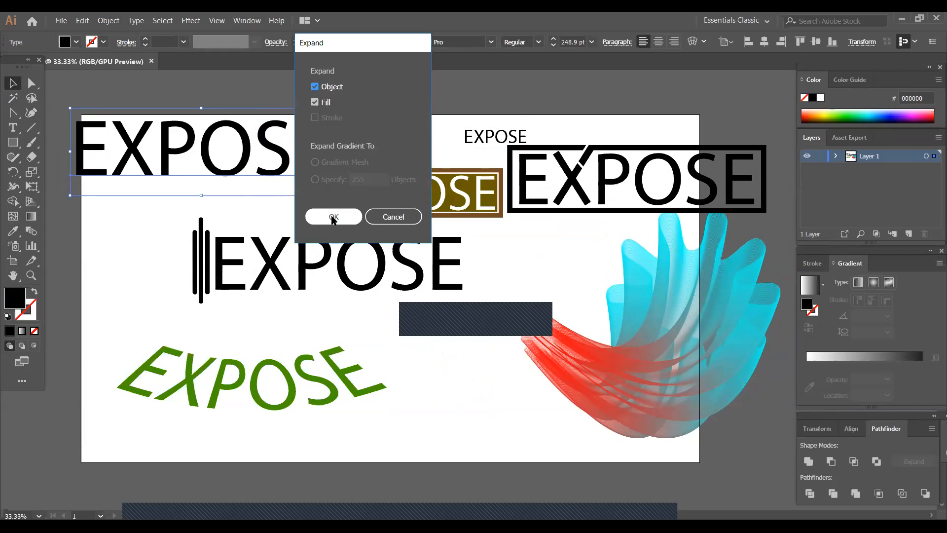
{"action": "left_click", "coordinate": [333, 217]}
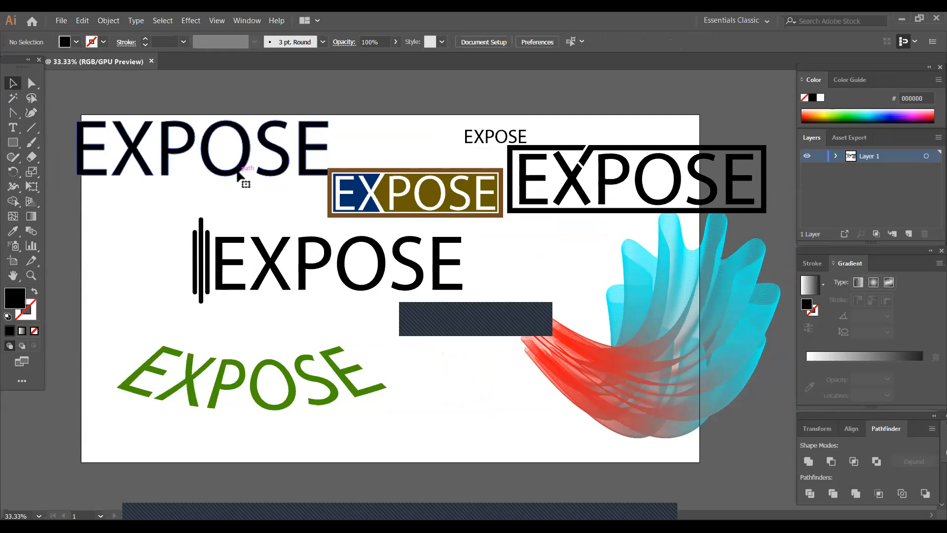
- Move the large expanded black EXPOSE wordmark from the artboard's upper-left area down to its lower edge
{"action": "left_click_drag", "start_coordinate": [244, 169], "coordinate": [383, 333]}
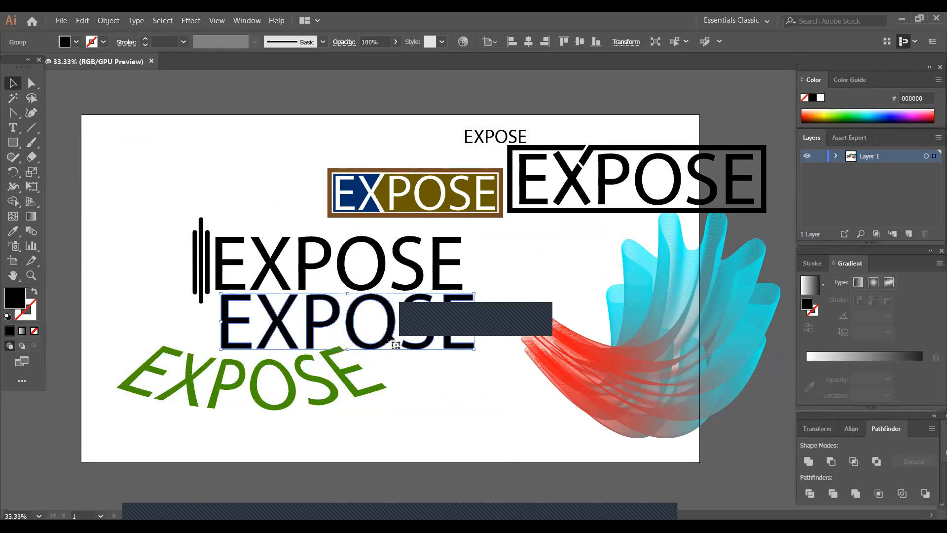
{"action": "right_click", "coordinate": [388, 333]}
{"action": "left_click", "coordinate": [361, 437]}
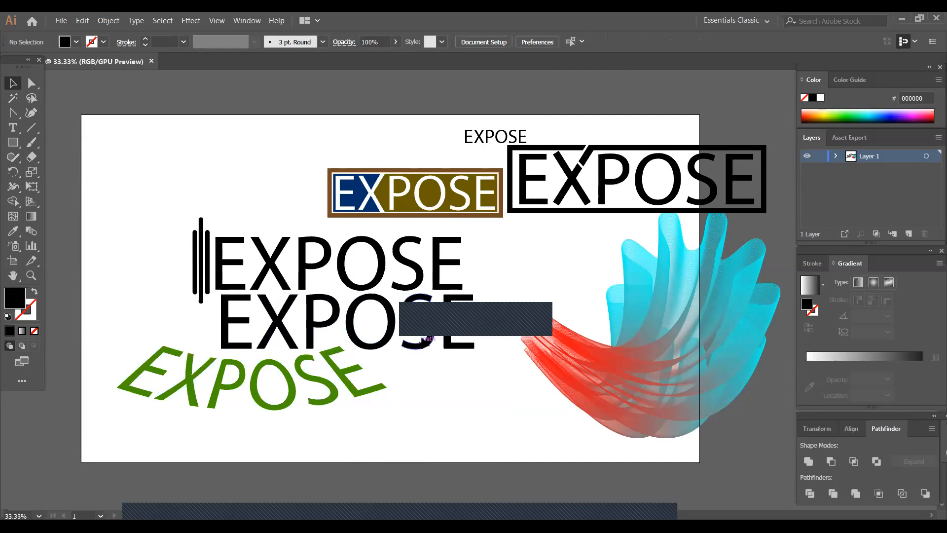
{"action": "left_click_drag", "start_coordinate": [383, 324], "coordinate": [544, 419]}
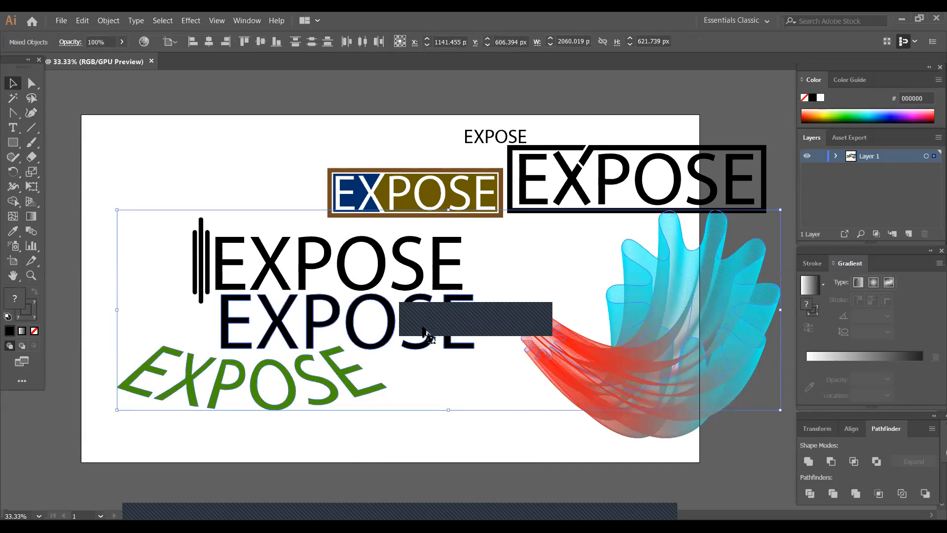
{"action": "left_click", "coordinate": [433, 431]}
{"action": "left_click_drag", "start_coordinate": [394, 324], "coordinate": [494, 428]}
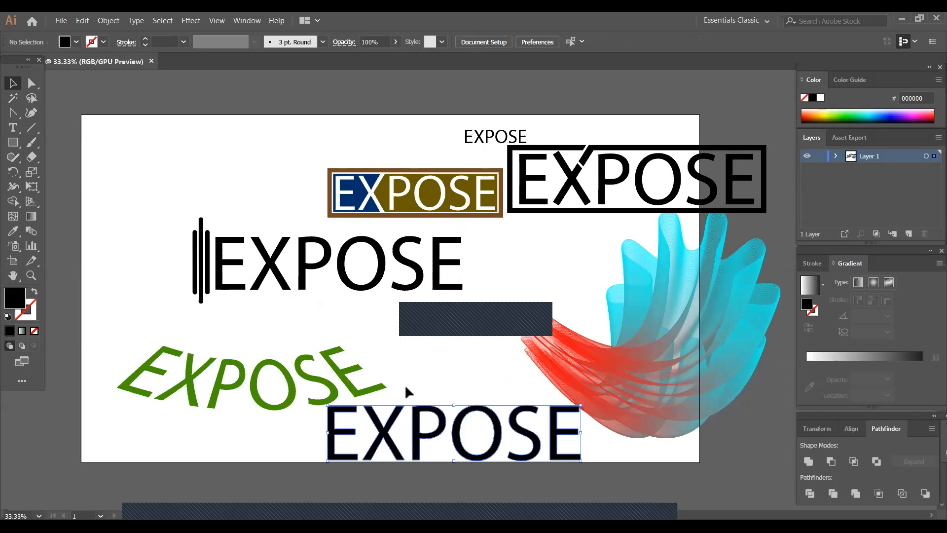
- Place the green arched EXPOSE just below the bar-symbol logo and the plain black EXPOSE wordmark directly beneath the green one
{"action": "left_click", "coordinate": [323, 388]}
{"action": "left_click_drag", "start_coordinate": [311, 387], "coordinate": [386, 352]}
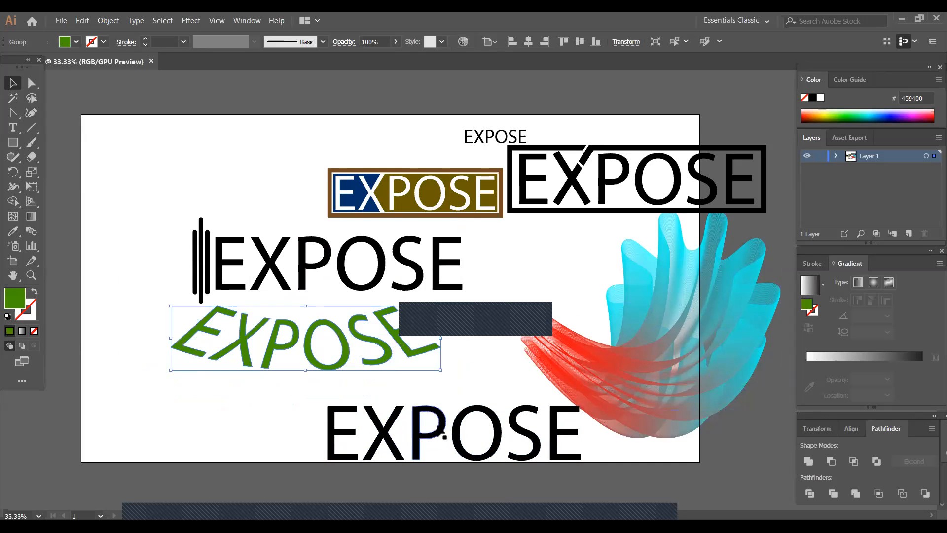
{"action": "left_click_drag", "start_coordinate": [424, 434], "coordinate": [270, 408]}
{"action": "left_click", "coordinate": [509, 396]}
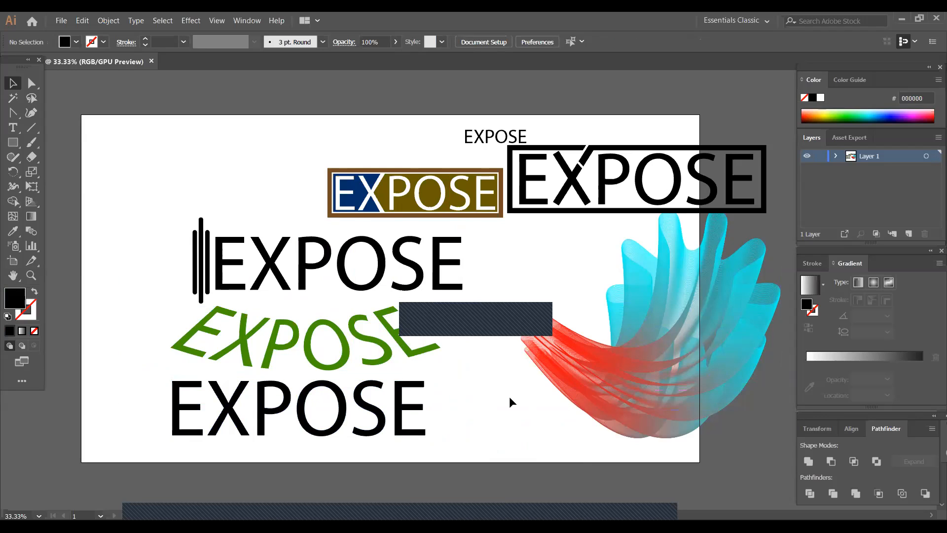
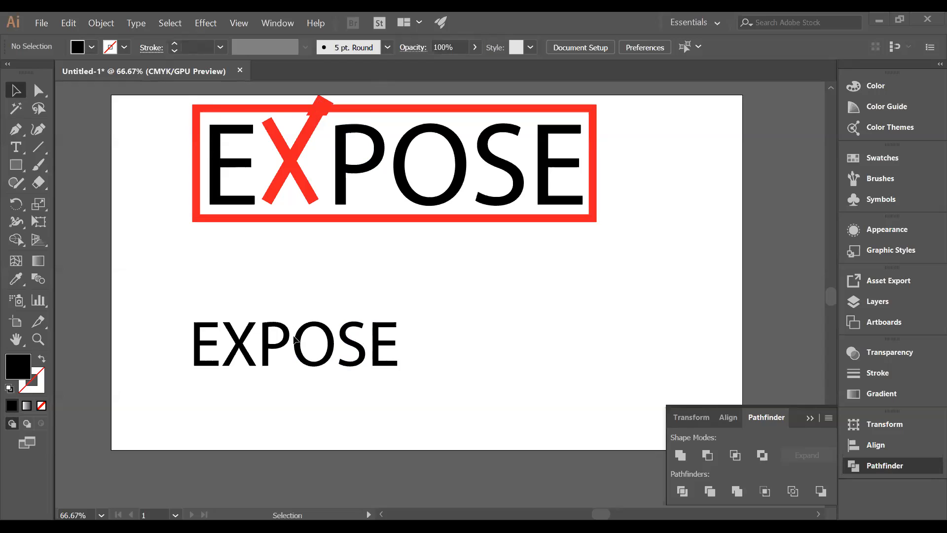
{"action": "key", "text": "space"}
{"action": "left_click_drag", "start_coordinate": [427, 243], "coordinate": [438, 353]}
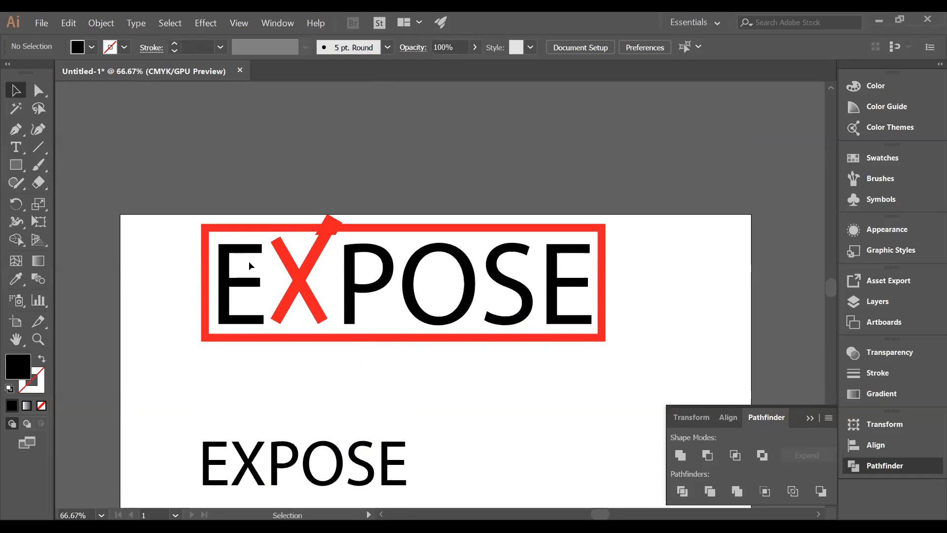
{"action": "left_click_drag", "start_coordinate": [186, 215], "coordinate": [624, 370]}
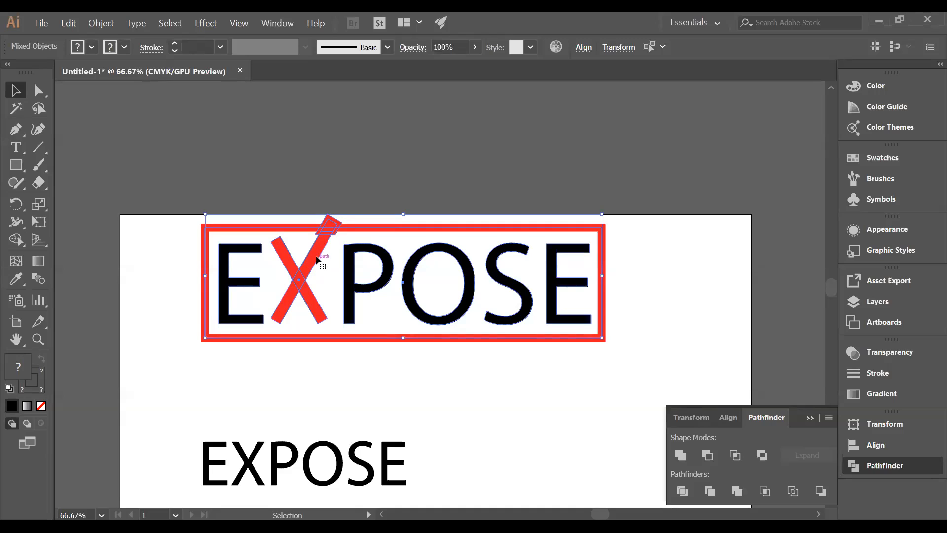
{"action": "left_click", "coordinate": [354, 206]}
{"action": "left_click_drag", "start_coordinate": [330, 227], "coordinate": [338, 215]}
{"action": "left_click", "coordinate": [332, 243]}
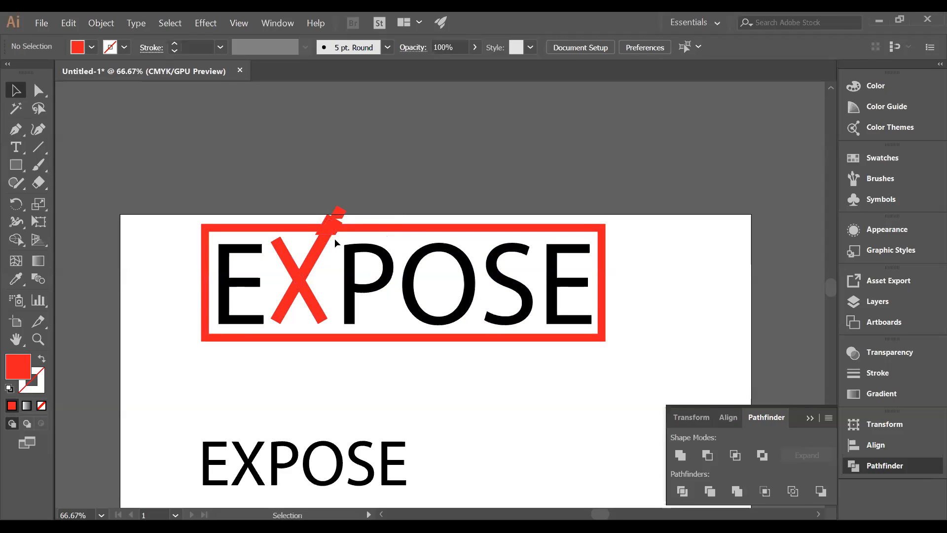
{"action": "key", "text": "ctrl+z"}
{"action": "key", "text": "ctrl+z"}
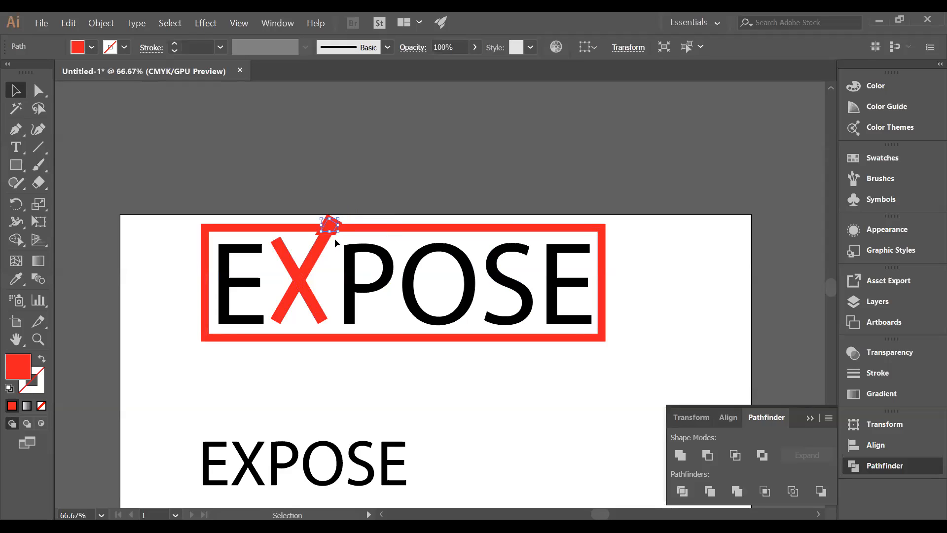
- Delete the red-framed EXPOSE logo and move the small black wordmark up into its place, enlarged to about 747 px wide
{"action": "left_click_drag", "start_coordinate": [169, 230], "coordinate": [618, 351]}
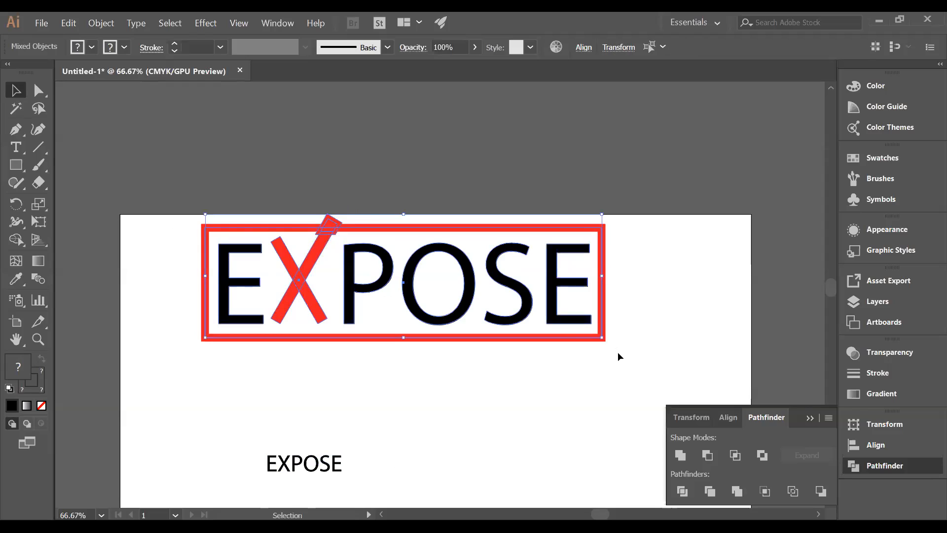
{"action": "key", "text": "Delete"}
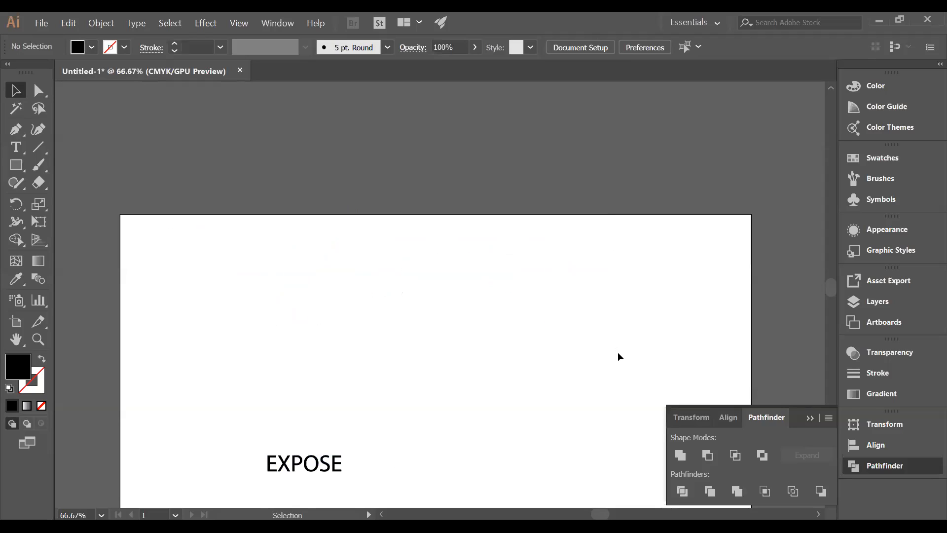
{"action": "left_click_drag", "start_coordinate": [330, 460], "coordinate": [478, 383]}
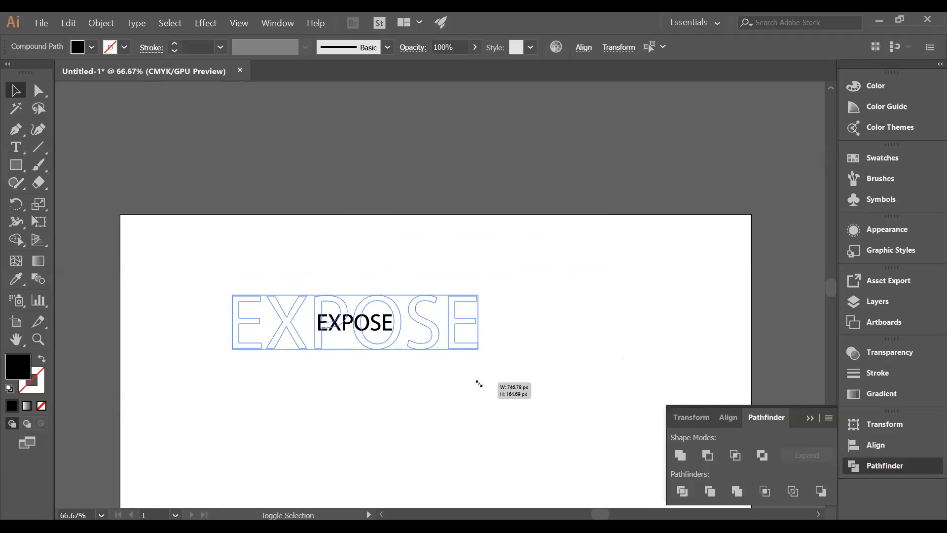
{"action": "left_click", "coordinate": [304, 351]}
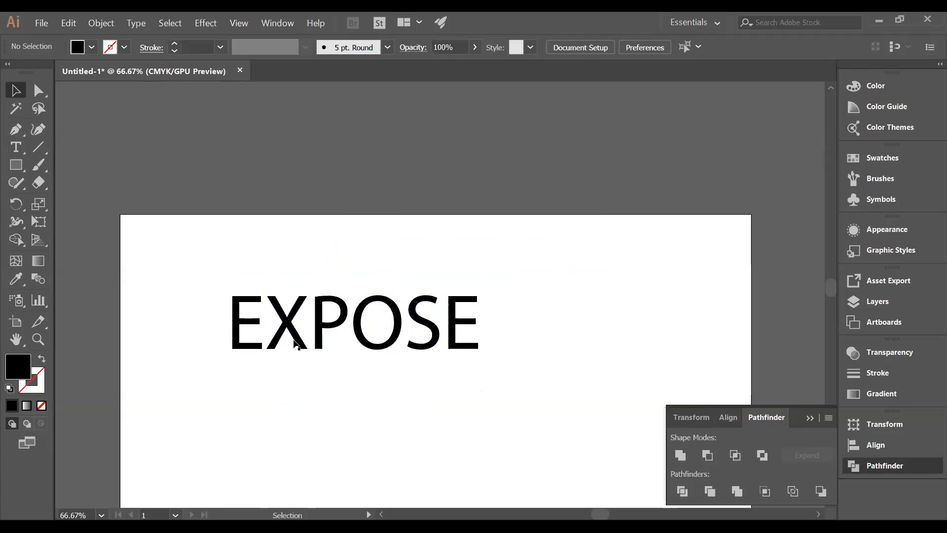
- Draw a narrow vertical rectangle from the X's upper-left corner to below the baseline and fill it with red
{"action": "left_click_drag", "start_coordinate": [18, 170], "coordinate": [74, 165]}
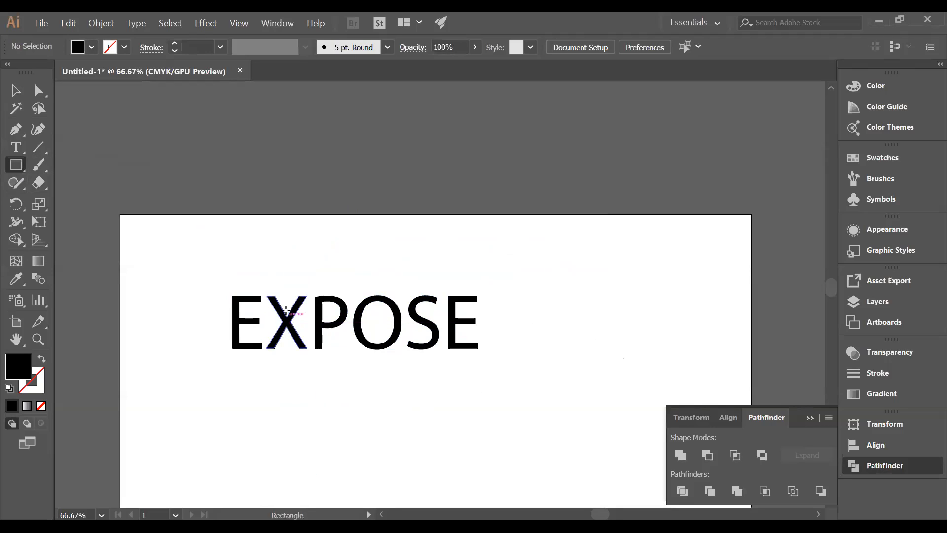
{"action": "left_click_drag", "start_coordinate": [267, 297], "coordinate": [275, 366]}
{"action": "key", "text": "ctrl+="}
{"action": "key", "text": "ctrl+="}
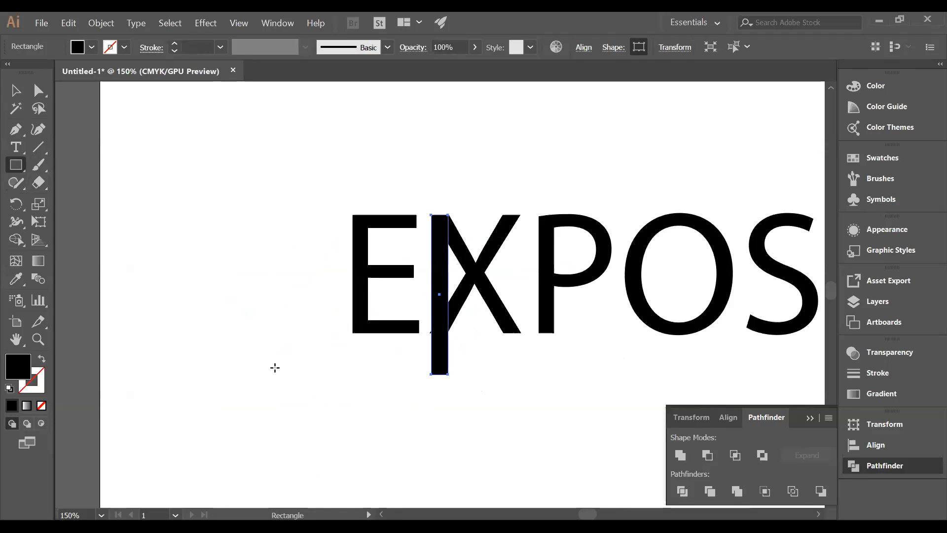
{"action": "left_click", "coordinate": [91, 47]}
{"action": "left_click", "coordinate": [114, 72]}
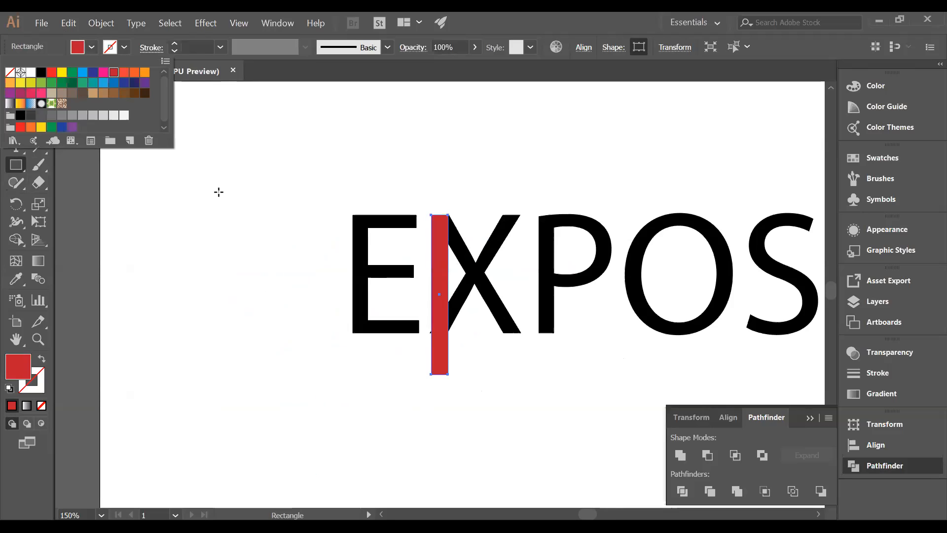
{"action": "key", "text": "Escape"}
- Rotate the red rectangle so it covers the X's stroke running from upper left to lower right
{"action": "key", "text": "v"}
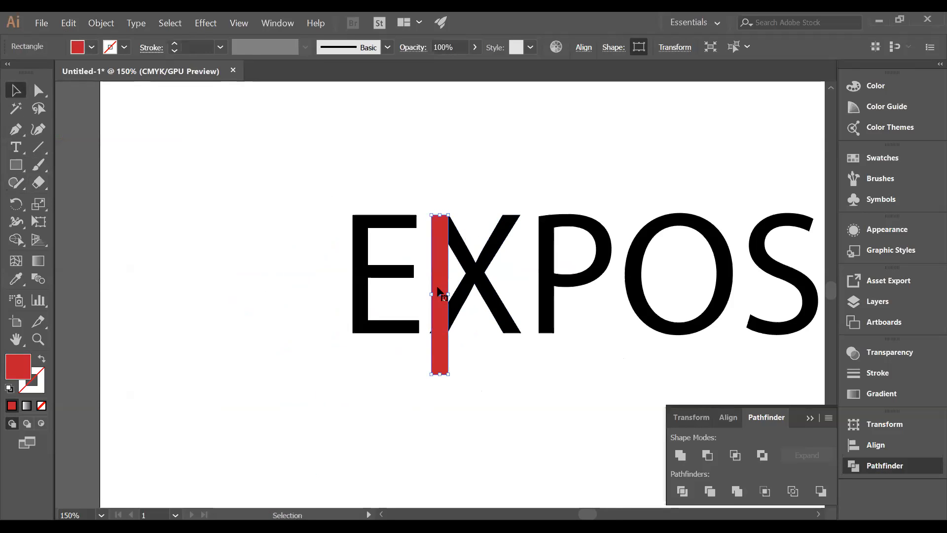
{"action": "mouse_move", "coordinate": [451, 378]}
{"action": "left_mouse_down"}
{"action": "mouse_move", "coordinate": [495, 368]}
{"action": "mouse_move", "coordinate": [487, 364]}
{"action": "mouse_move", "coordinate": [499, 334]}
{"action": "mouse_move", "coordinate": [518, 346]}
{"action": "left_mouse_up"}
{"action": "left_click", "coordinate": [513, 376]}
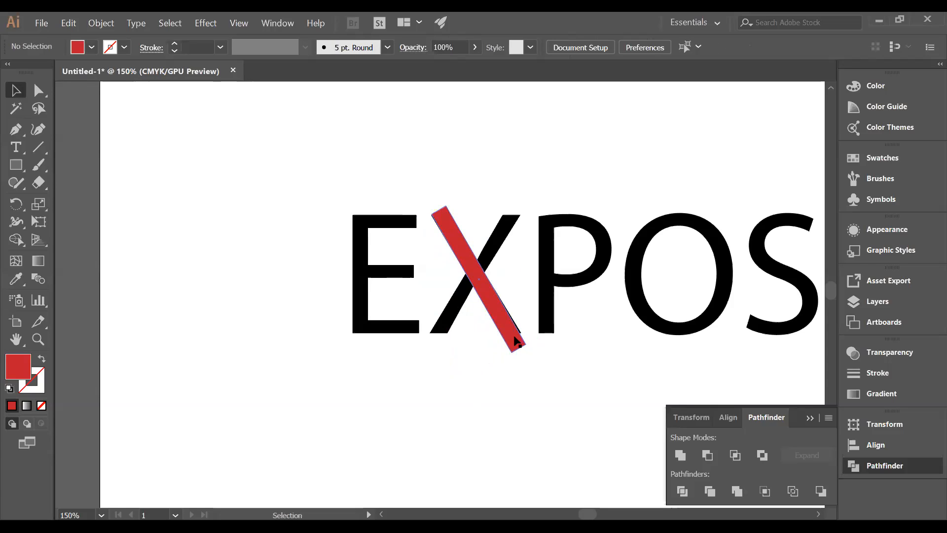
{"action": "left_click", "coordinate": [517, 341]}
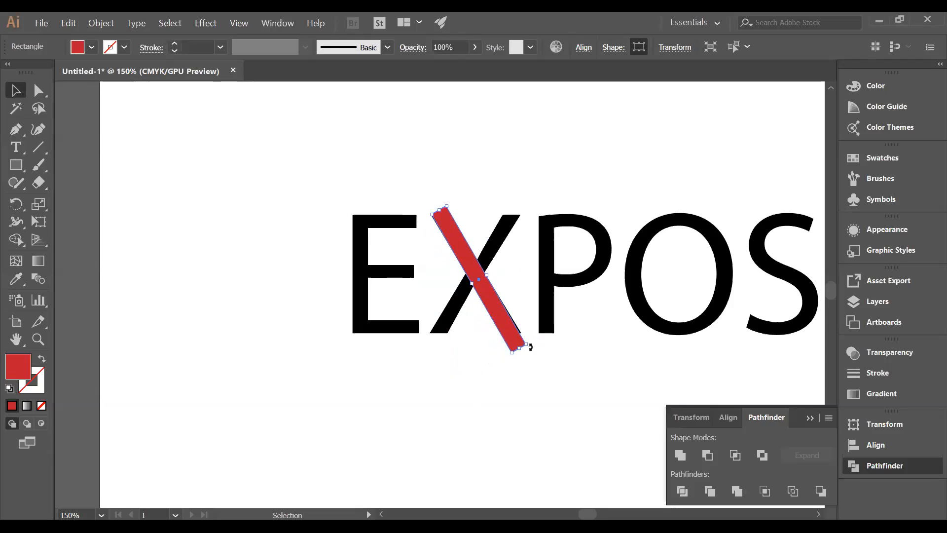
{"action": "left_click_drag", "start_coordinate": [531, 347], "coordinate": [528, 347]}
- Create a vertically reflected copy of the slanted red bar and nudge it onto the X's other diagonal stroke
{"action": "right_click", "coordinate": [496, 313]}
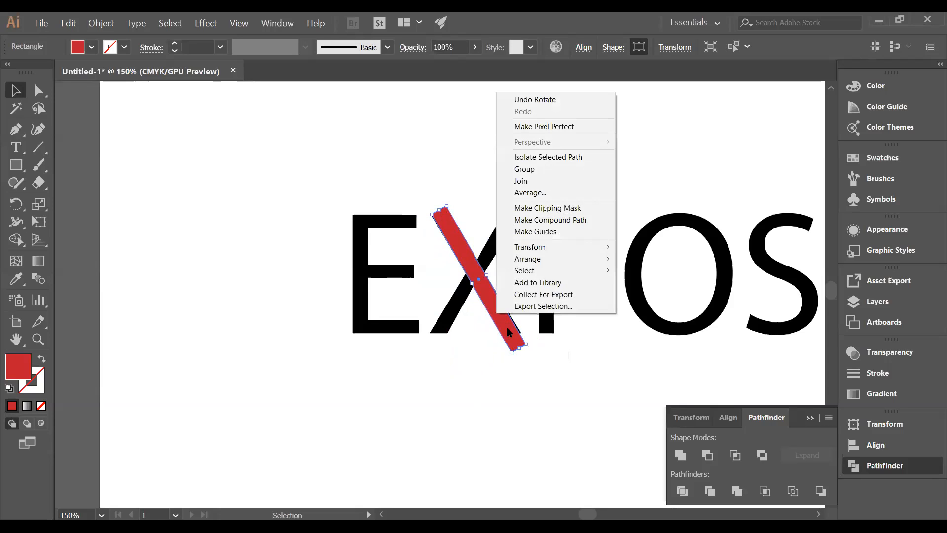
{"action": "mouse_move", "coordinate": [578, 248]}
{"action": "left_click", "coordinate": [637, 285]}
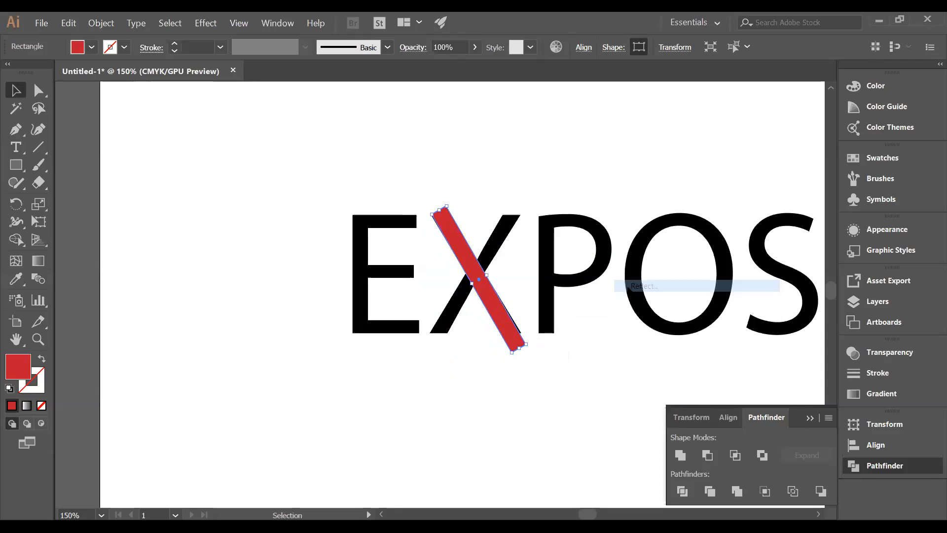
{"action": "left_click", "coordinate": [670, 342]}
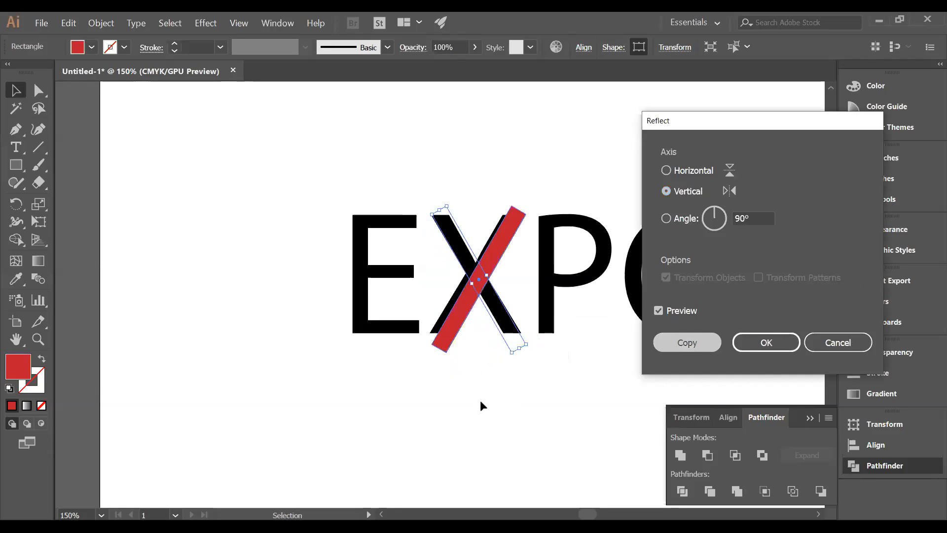
{"action": "left_click_drag", "start_coordinate": [467, 303], "coordinate": [463, 300]}
{"action": "left_click", "coordinate": [484, 363]}
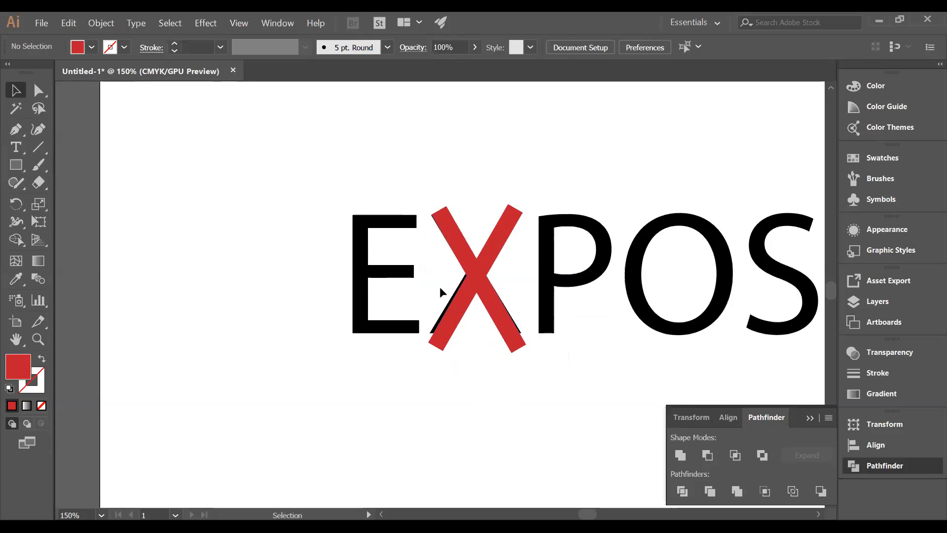
- Draw an unfilled rectangle with a red 1 pt stroke around EXPOSE, aligned to the letters' top and baseline
{"action": "scroll", "coordinate": [437, 285], "scroll_direction": "up", "scroll_amount": 1}
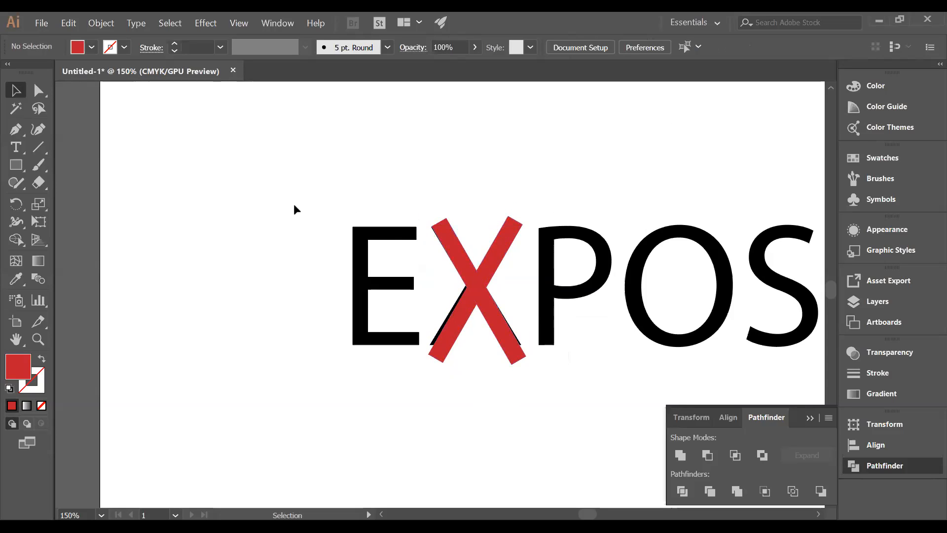
{"action": "key", "text": "space"}
{"action": "left_click_drag", "start_coordinate": [596, 370], "coordinate": [484, 354]}
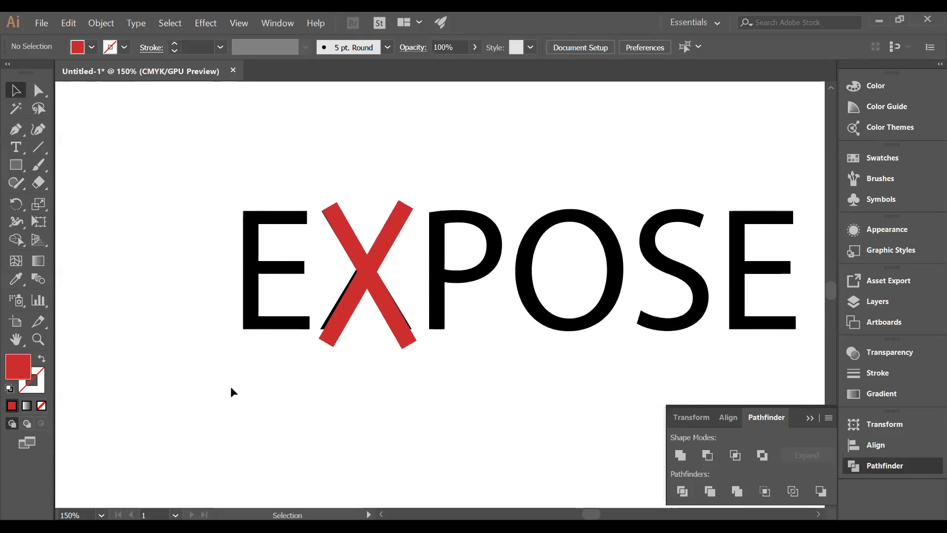
{"action": "left_click", "coordinate": [42, 405]}
{"action": "left_click", "coordinate": [36, 387]}
{"action": "left_click", "coordinate": [12, 406]}
{"action": "left_click", "coordinate": [16, 164]}
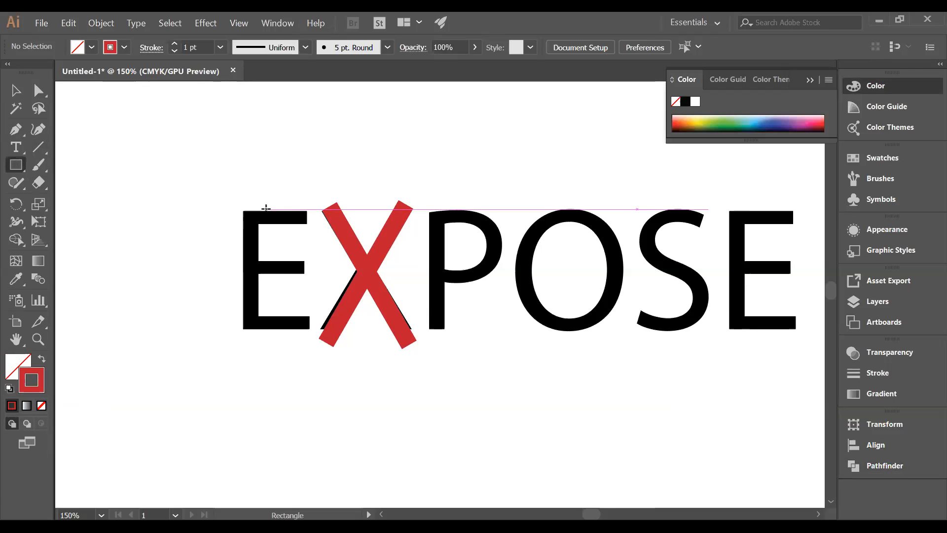
{"action": "left_click_drag", "start_coordinate": [222, 186], "coordinate": [791, 340]}
{"action": "key", "text": "ctrl+z"}
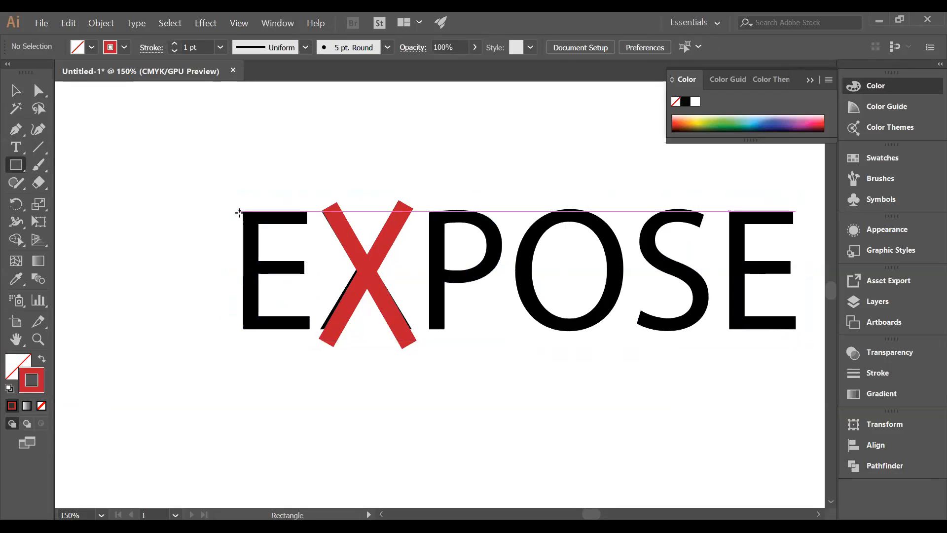
{"action": "left_click_drag", "start_coordinate": [243, 210], "coordinate": [799, 329]}
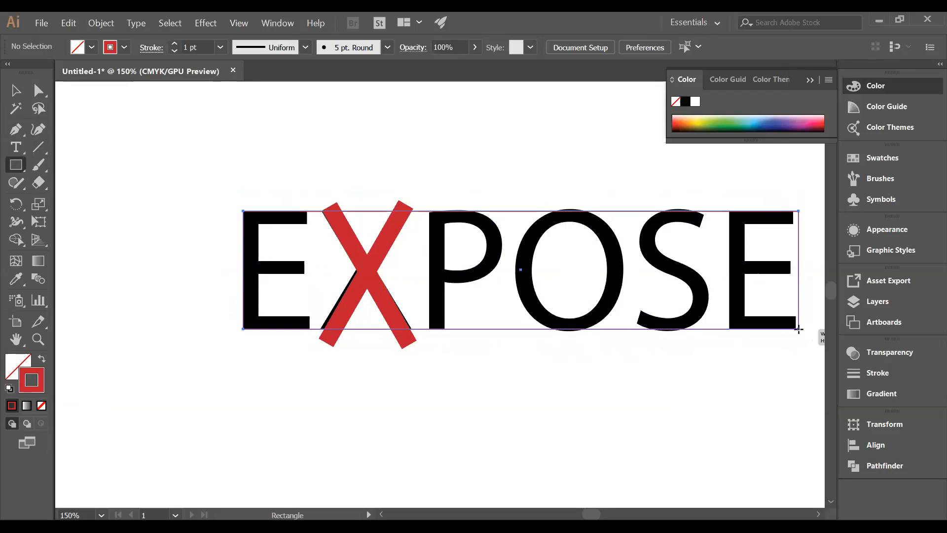
- Narrow the outlined rectangle slightly so its side sits at the outer edge of the last E
{"action": "left_click", "coordinate": [16, 92]}
{"action": "left_click_drag", "start_coordinate": [798, 269], "coordinate": [793, 268]}
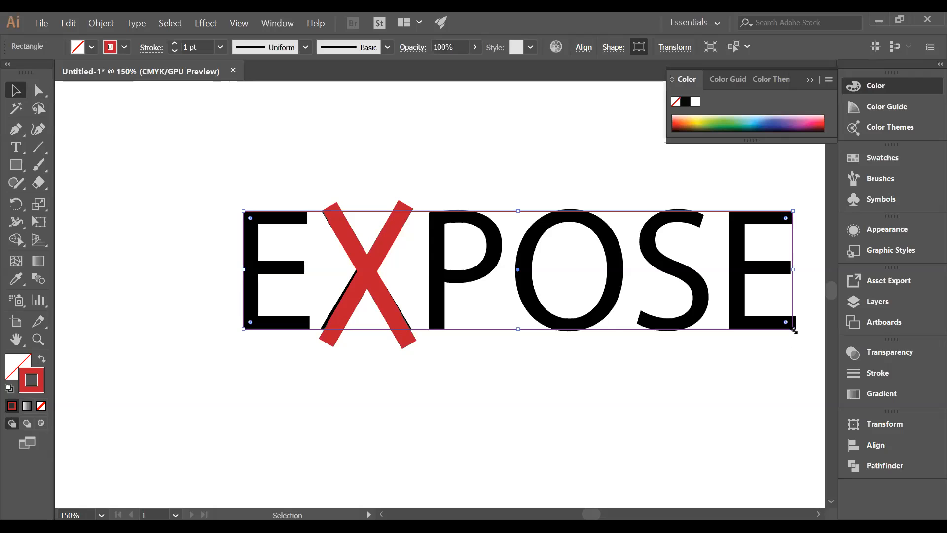
{"action": "left_click_drag", "start_coordinate": [794, 330], "coordinate": [793, 329]}
{"action": "left_click", "coordinate": [649, 399]}
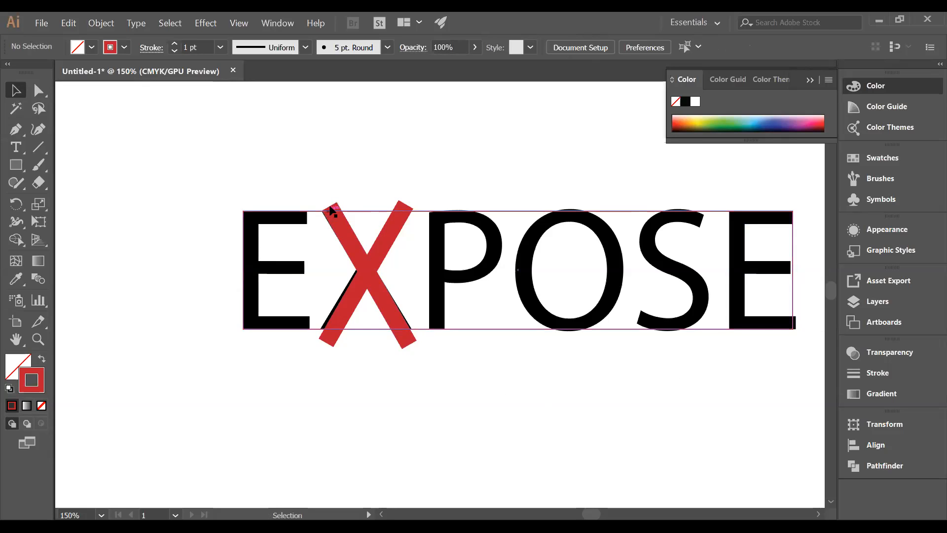
- Trim off the four ends of the red bars that extend beyond the outlined rectangle with the Shape Builder
{"action": "left_click_drag", "start_coordinate": [313, 202], "coordinate": [416, 352]}
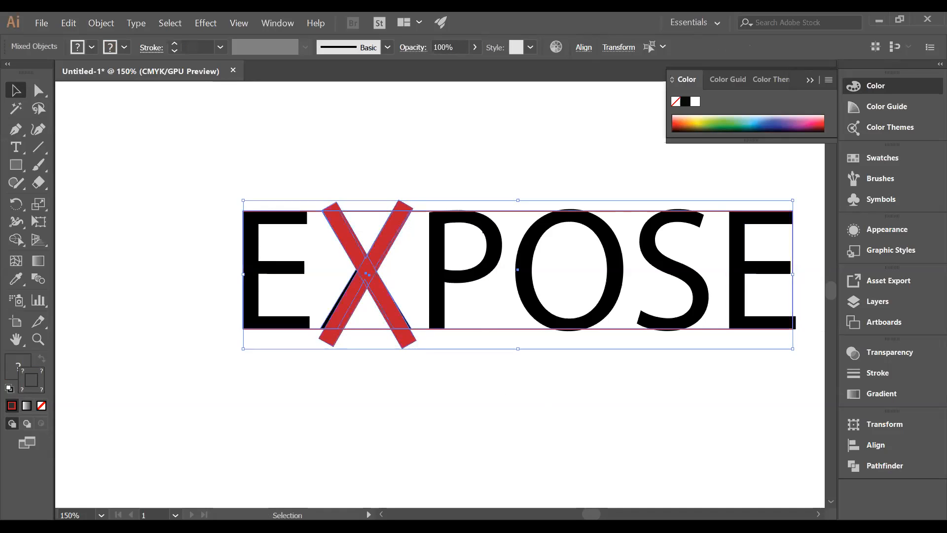
{"action": "left_click", "coordinate": [16, 240]}
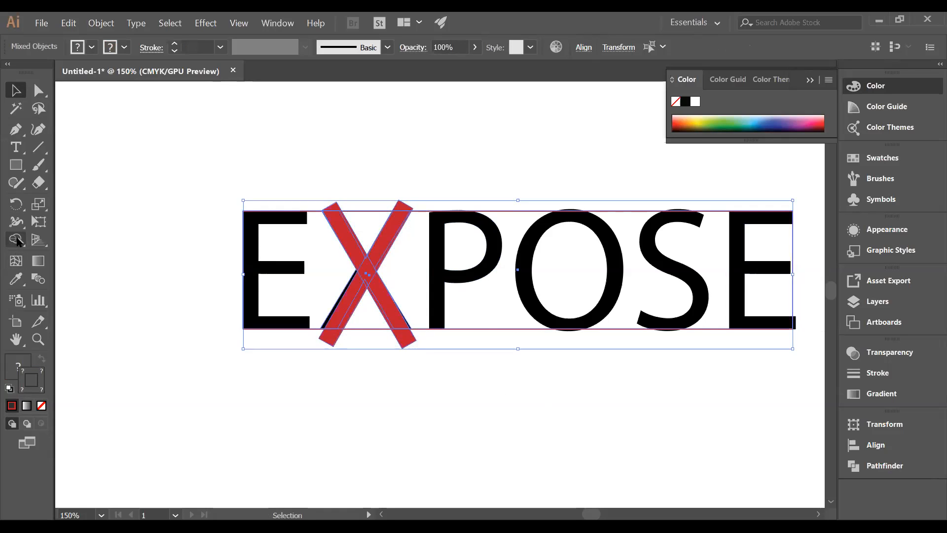
{"action": "left_click", "coordinate": [395, 205], "text": "alt"}
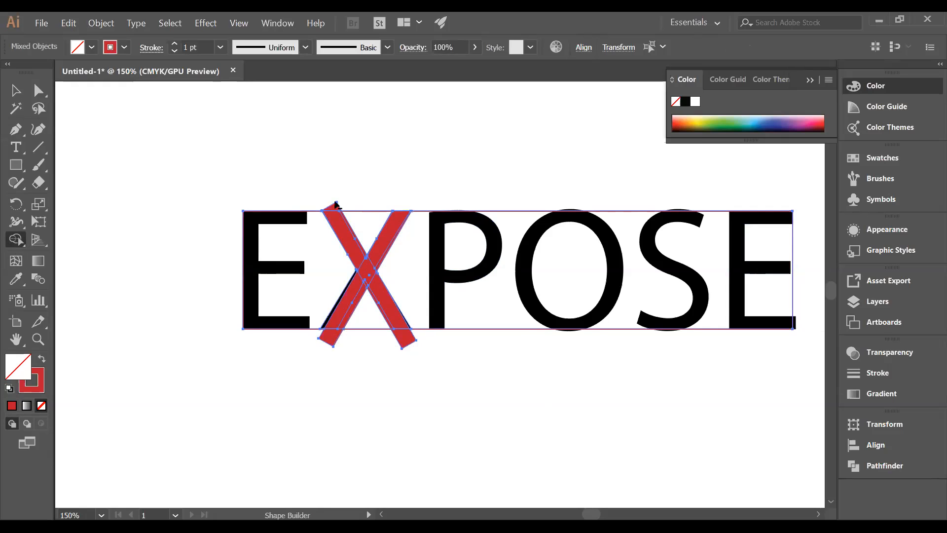
{"action": "left_click", "coordinate": [338, 209], "text": "alt"}
{"action": "left_click", "coordinate": [329, 339], "text": "alt"}
{"action": "left_click", "coordinate": [408, 345], "text": "alt"}
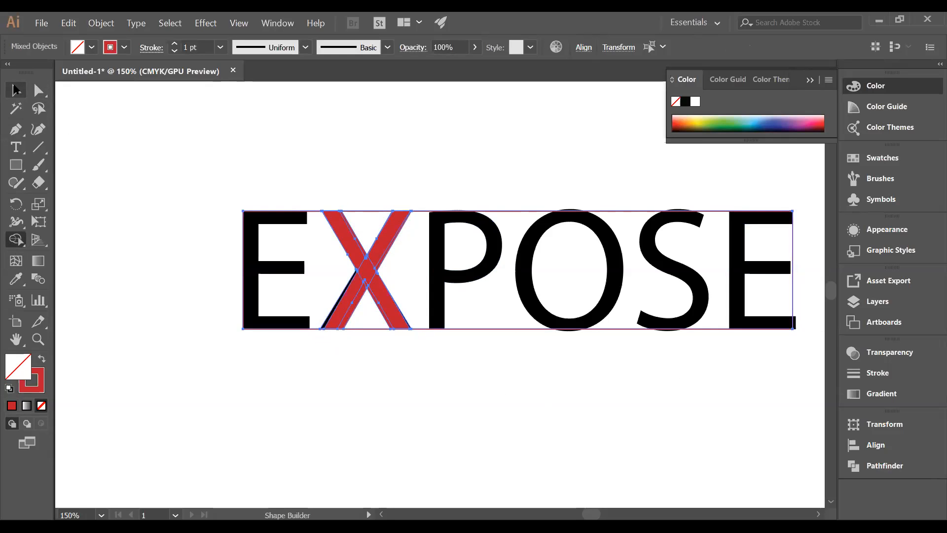
- Enlarge the red outlined rectangle outward from its center so it frames the whole EXPOSE wordmark with an even margin
{"action": "left_click", "coordinate": [16, 90]}
{"action": "left_click", "coordinate": [458, 347]}
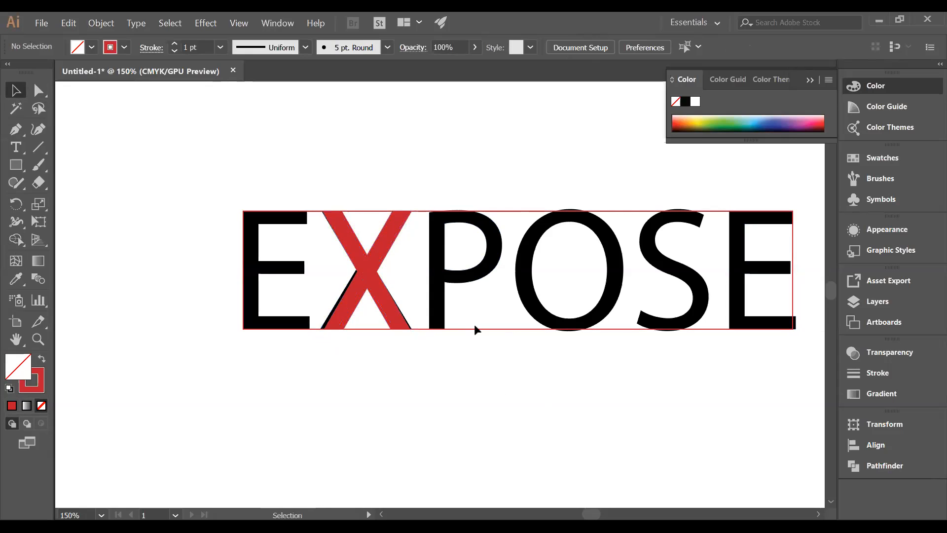
{"action": "left_click", "coordinate": [788, 325]}
{"action": "left_click_drag", "start_coordinate": [793, 329], "coordinate": [816, 349]}
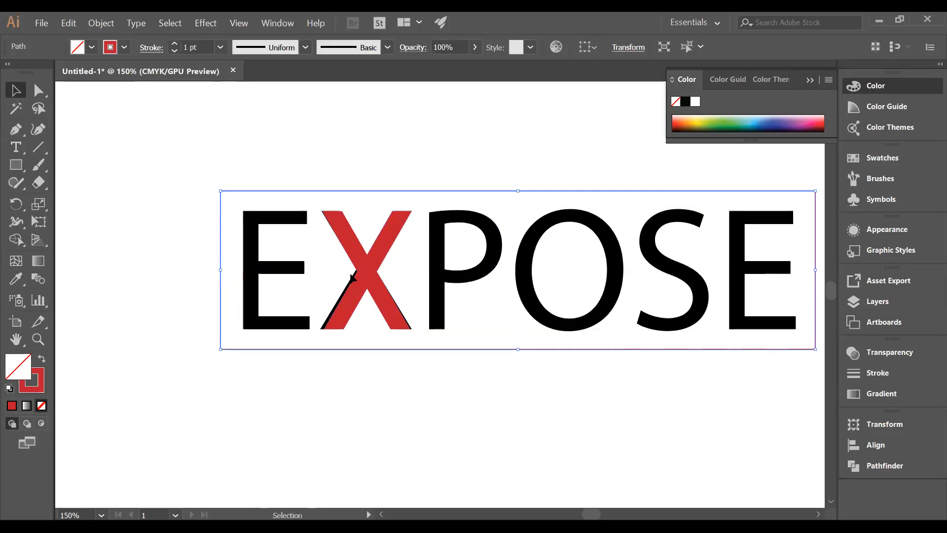
- Shift the red X aside to delete the black X beneath it, and return the red X between the first E and the P
{"action": "left_click", "coordinate": [354, 265]}
{"action": "left_click_drag", "start_coordinate": [364, 270], "coordinate": [417, 272]}
{"action": "left_click", "coordinate": [346, 280]}
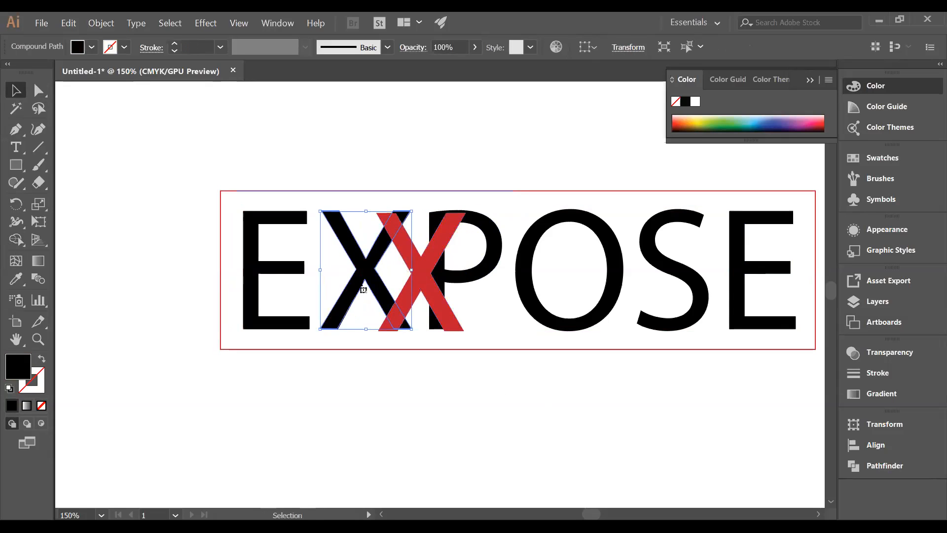
{"action": "key", "text": "Delete"}
{"action": "left_click", "coordinate": [405, 264]}
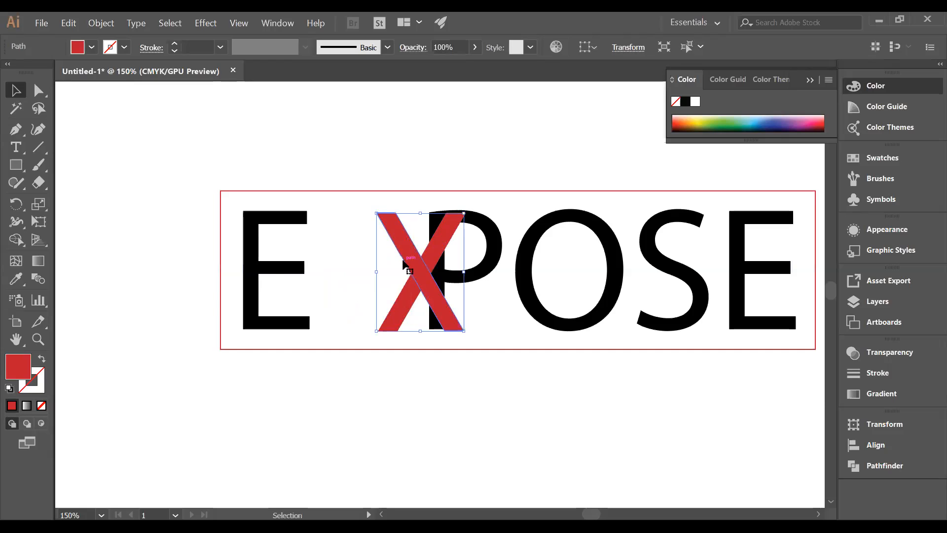
{"action": "left_click", "coordinate": [392, 267]}
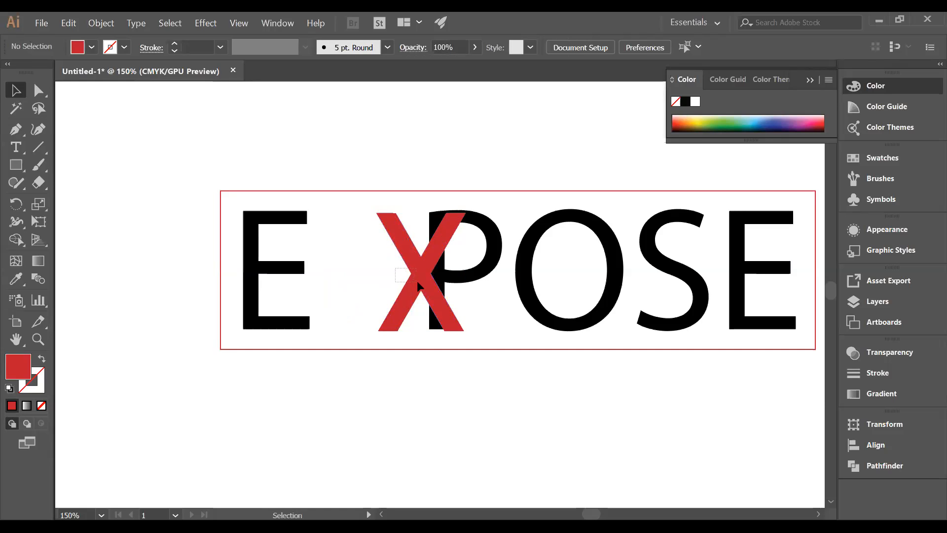
{"action": "left_click_drag", "start_coordinate": [418, 283], "coordinate": [366, 283]}
{"action": "left_click", "coordinate": [374, 428]}
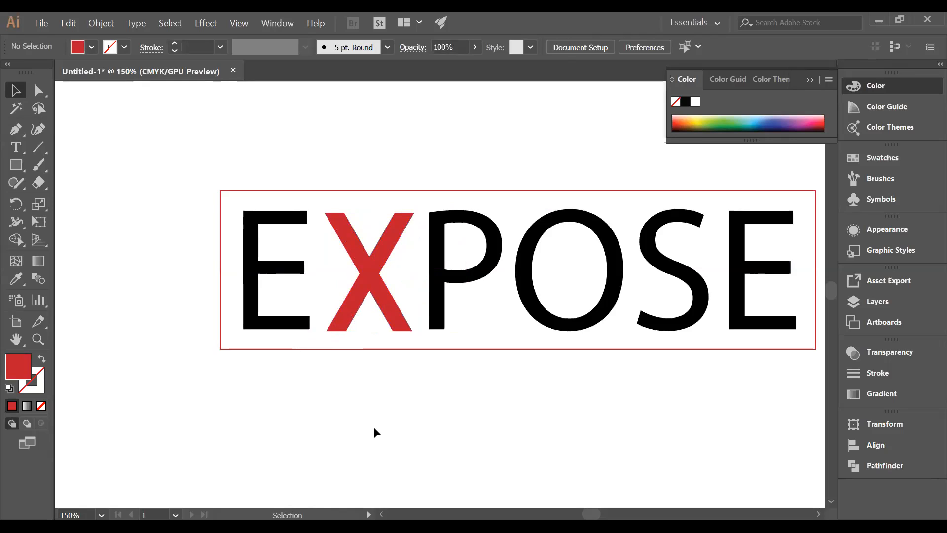
- Set the stroke weight of the red rectangle around the EXPOSE wordmark to 19 pt
{"action": "scroll", "coordinate": [374, 428], "scroll_direction": "up", "scroll_amount": 1}
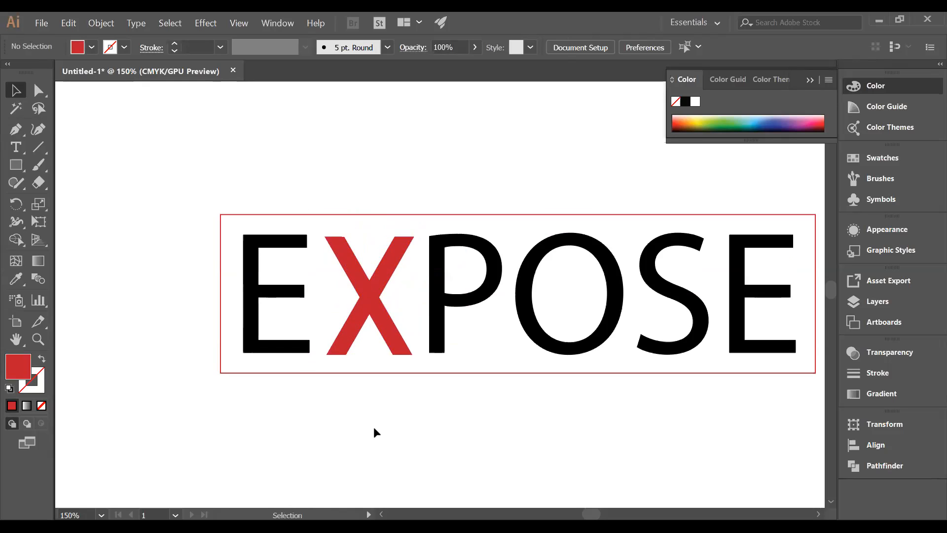
{"action": "left_click", "coordinate": [373, 376]}
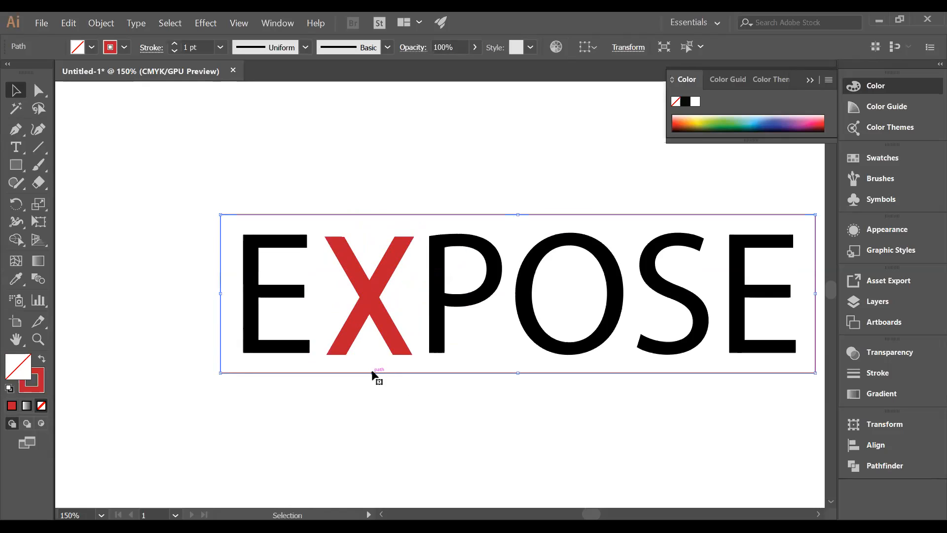
{"action": "left_click", "coordinate": [175, 44]}
{"action": "left_click", "coordinate": [175, 44]}
{"action": "left_click", "coordinate": [175, 44]}
{"action": "left_click", "coordinate": [174, 44]}
{"action": "left_click", "coordinate": [175, 44]}
{"action": "left_click", "coordinate": [175, 44]}
{"action": "left_click", "coordinate": [175, 44]}
{"action": "left_click", "coordinate": [266, 175]}
{"action": "left_click_drag", "start_coordinate": [588, 436], "coordinate": [517, 437]}
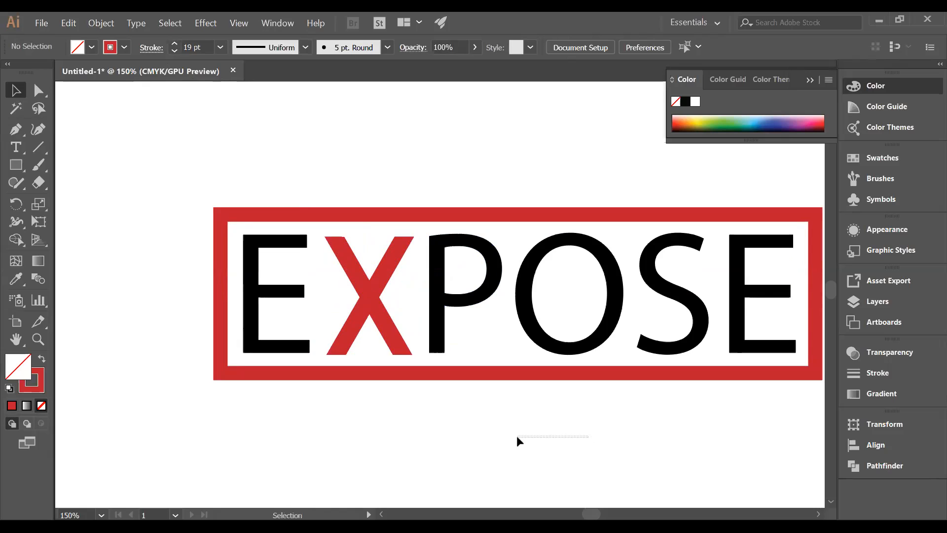
- Expand the fill and stroke of the thick red frame into a filled shape
{"action": "left_click", "coordinate": [476, 373]}
{"action": "left_click", "coordinate": [101, 25]}
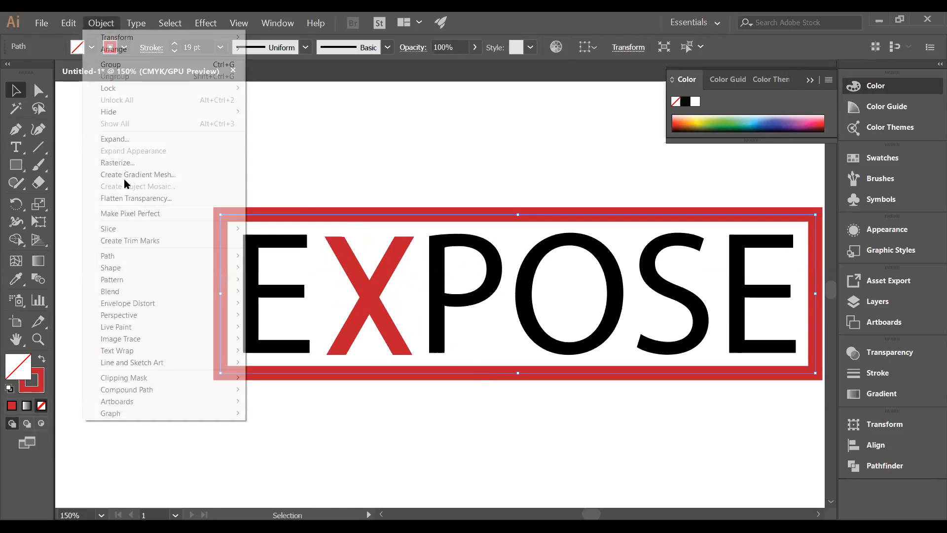
{"action": "left_click", "coordinate": [127, 140]}
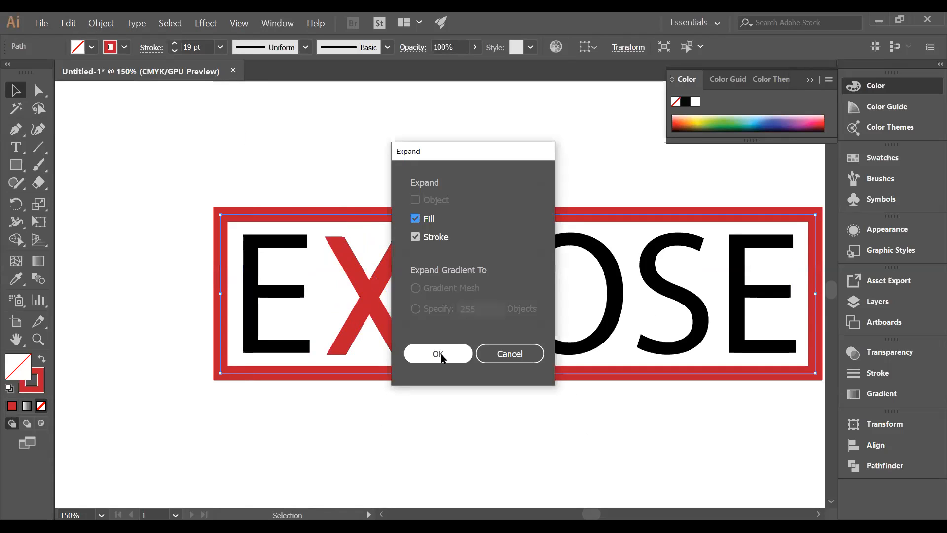
{"action": "left_click", "coordinate": [440, 355]}
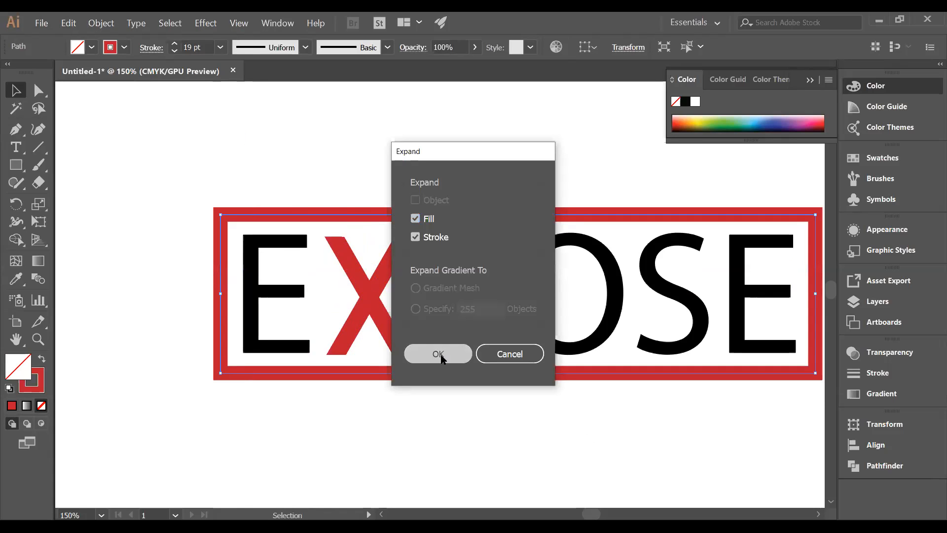
{"action": "left_click", "coordinate": [435, 419]}
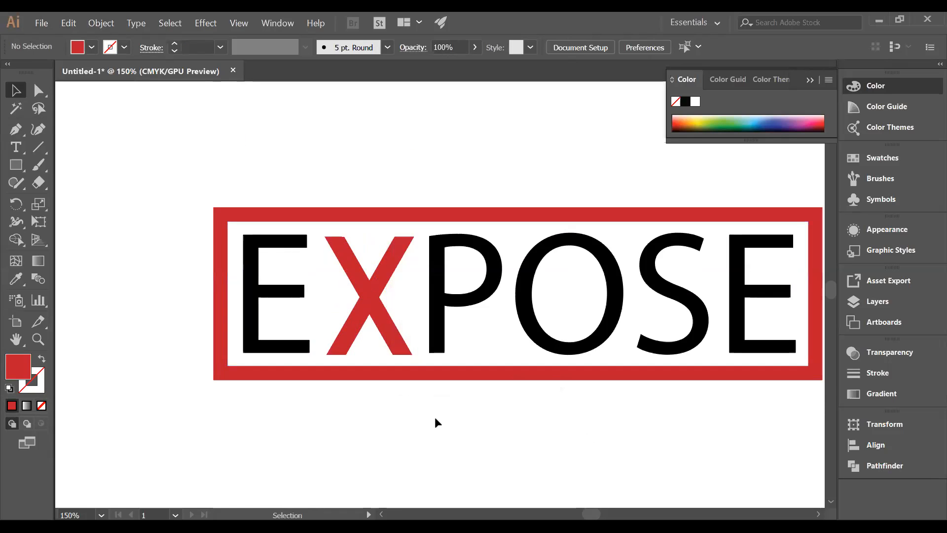
{"action": "left_click_drag", "start_coordinate": [578, 439], "coordinate": [535, 439]}
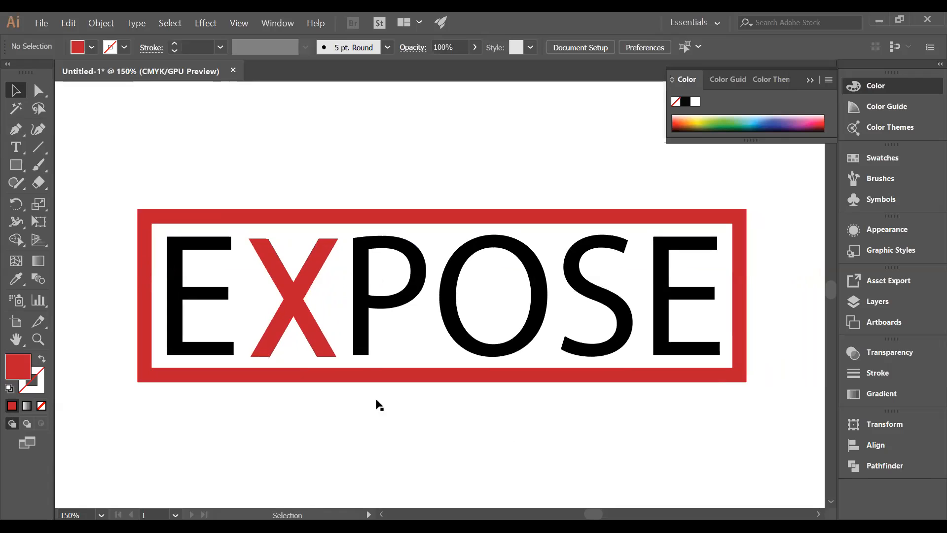
- Extend the upper end of the X's rising bar along its own angle to the outer edge of the frame's top side
{"action": "left_click", "coordinate": [319, 262]}
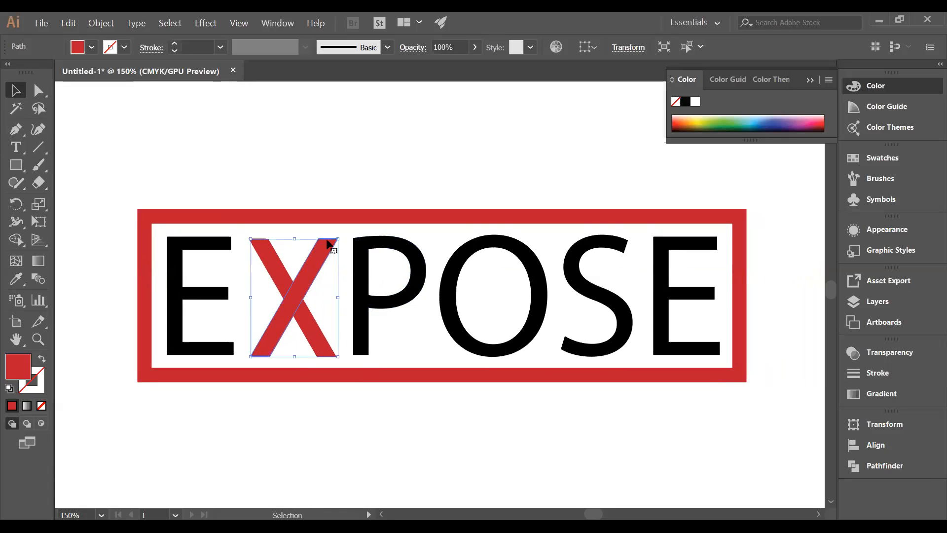
{"action": "left_click", "coordinate": [183, 192]}
{"action": "left_click", "coordinate": [39, 89]}
{"action": "left_click", "coordinate": [338, 238]}
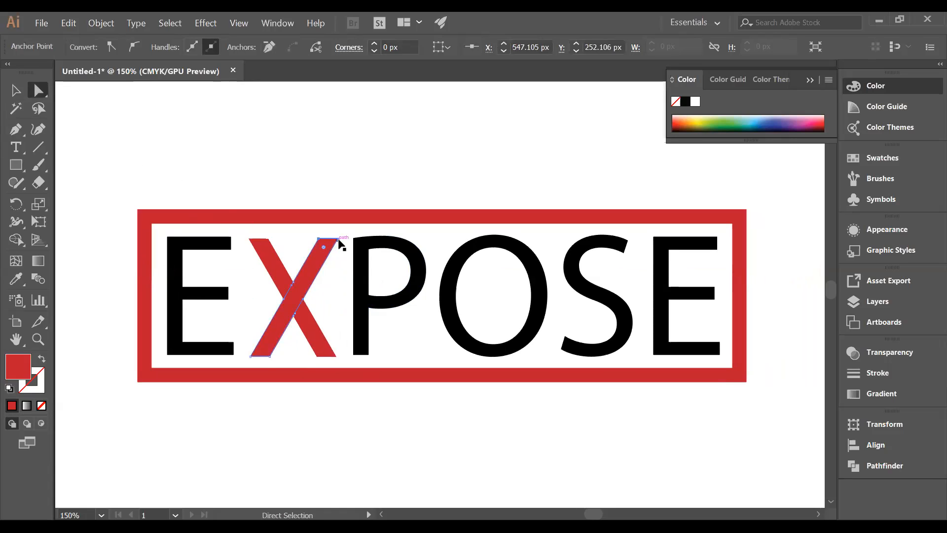
{"action": "left_click_drag", "start_coordinate": [339, 238], "coordinate": [347, 213]}
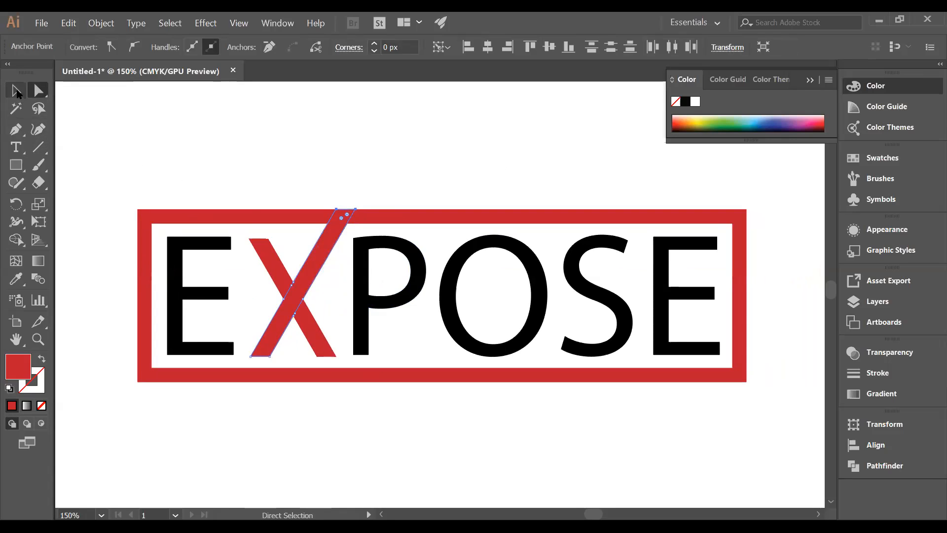
{"action": "left_click", "coordinate": [15, 90]}
{"action": "left_click", "coordinate": [268, 118]}
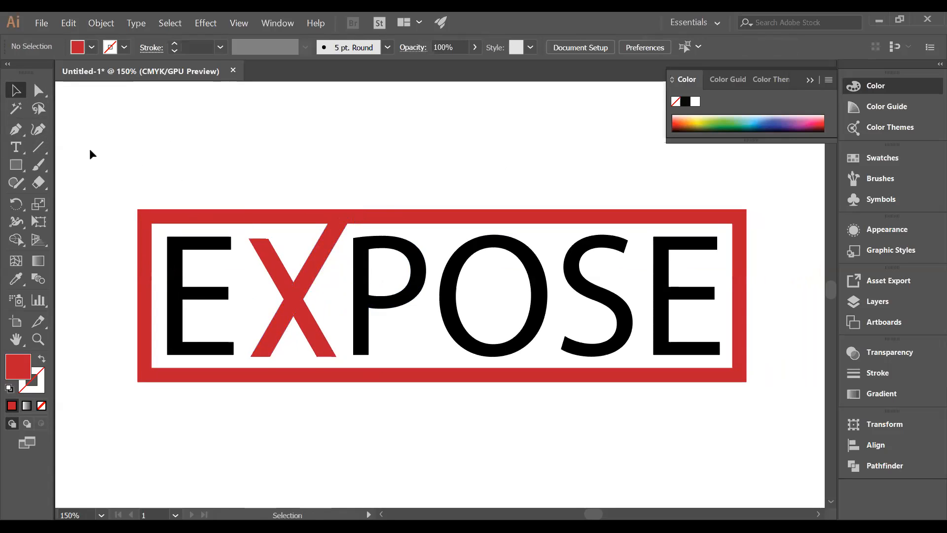
- Draw a short horizontal line without a stroke and move it down and left until it crosses the X's extended bar
{"action": "left_click", "coordinate": [38, 147]}
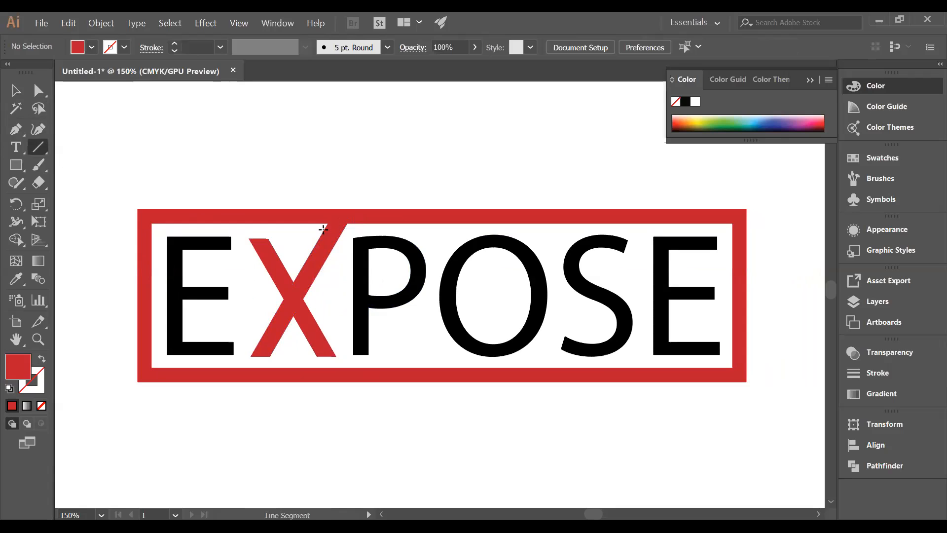
{"action": "mouse_move", "coordinate": [318, 222]}
{"action": "left_mouse_down"}
{"action": "mouse_move", "coordinate": [364, 218]}
{"action": "mouse_move", "coordinate": [372, 236]}
{"action": "mouse_move", "coordinate": [369, 178]}
{"action": "left_mouse_up"}
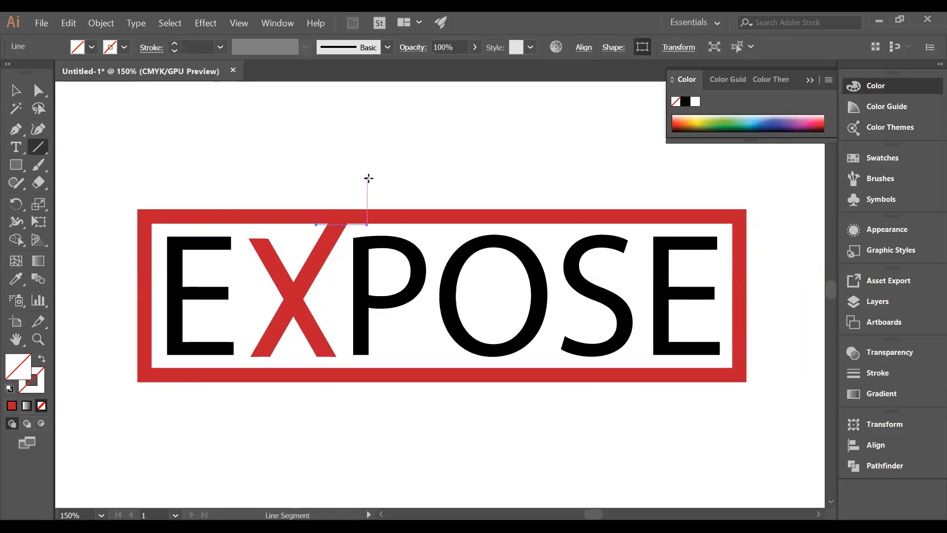
{"action": "key", "text": "Down"}
{"action": "key", "text": "Down"}
{"action": "key", "text": "Down"}
{"action": "key", "text": "Down"}
{"action": "key", "text": "Down"}
{"action": "key", "text": "Down"}
{"action": "key", "text": "Down"}
{"action": "key", "text": "Down"}
{"action": "key", "text": "Down"}
{"action": "key", "text": "Down"}
{"action": "key", "text": "Down"}
{"action": "key", "text": "Down"}
{"action": "key", "text": "Down"}
{"action": "key", "text": "Down"}
{"action": "key", "text": "Down"}
{"action": "key", "text": "Down"}
{"action": "key", "text": "Down"}
{"action": "key", "text": "Down"}
{"action": "key", "text": "Down"}
{"action": "key", "text": "Down"}
{"action": "key", "text": "Down"}
{"action": "key", "text": "Down"}
{"action": "key", "text": "Down"}
{"action": "key", "text": "Down"}
{"action": "key", "text": "Down"}
{"action": "key", "text": "Down"}
{"action": "key", "text": "Down"}
{"action": "key", "text": "Down"}
{"action": "key", "text": "Down"}
{"action": "key", "text": "Down"}
{"action": "key", "text": "Down"}
{"action": "key", "text": "Down"}
{"action": "key", "text": "Down"}
{"action": "key", "text": "Down"}
{"action": "key", "text": "Down"}
{"action": "key", "text": "Down"}
{"action": "key", "text": "Down"}
{"action": "key", "text": "Down"}
{"action": "key", "text": "Down"}
{"action": "key", "text": "Down"}
{"action": "key", "text": "Left"}
{"action": "key", "text": "Left"}
{"action": "key", "text": "Left"}
{"action": "left_click", "coordinate": [15, 90]}
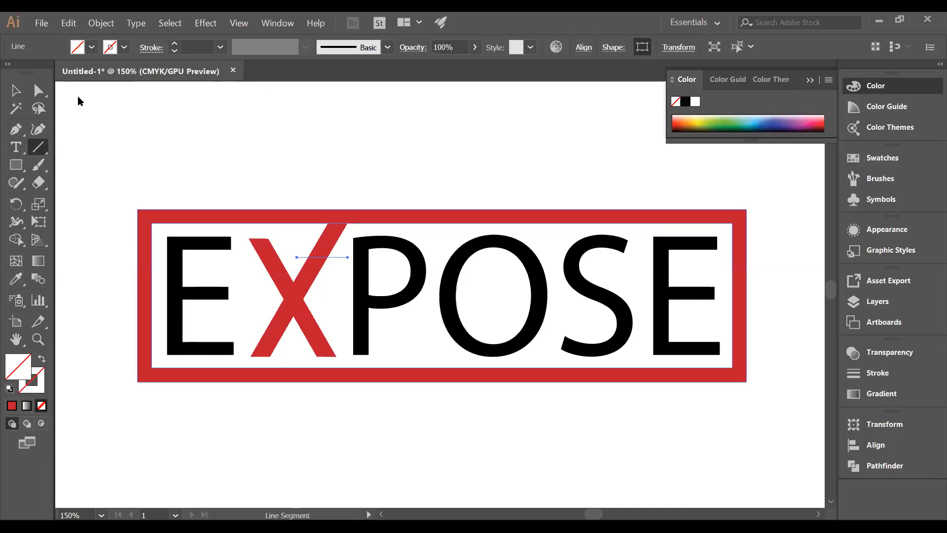
{"action": "left_click", "coordinate": [338, 194]}
- Divide the extended bar along the horizontal line with the Pathfinder and ungroup the resulting pieces
{"action": "left_click_drag", "start_coordinate": [304, 253], "coordinate": [324, 264]}
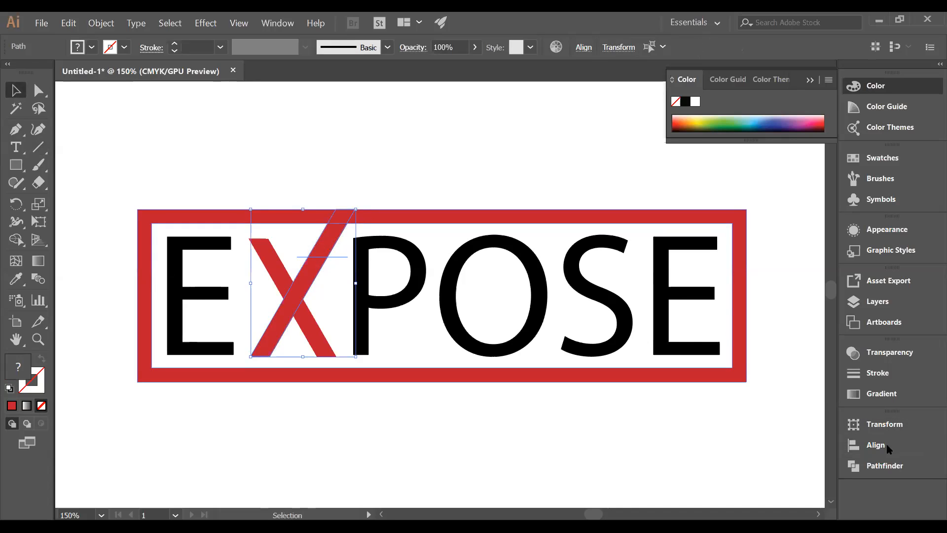
{"action": "left_click", "coordinate": [883, 467]}
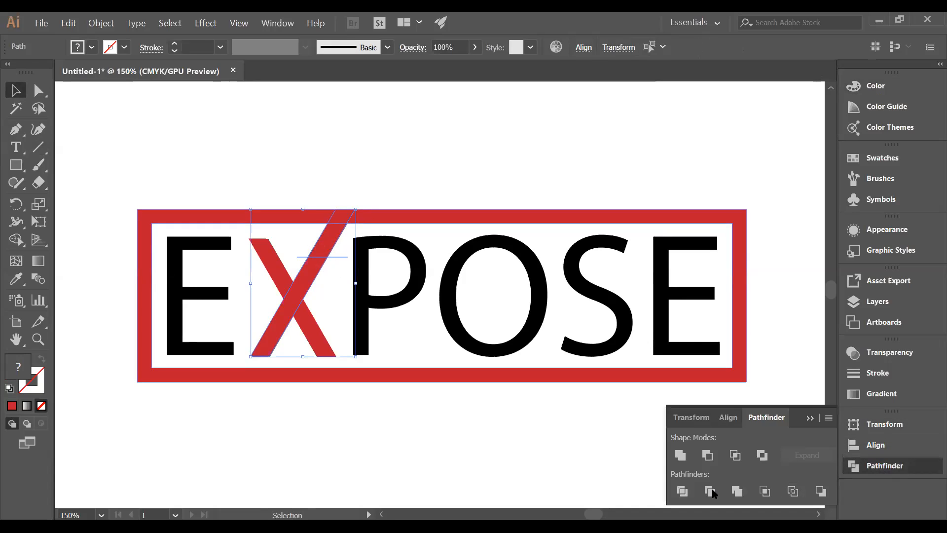
{"action": "left_click", "coordinate": [700, 493]}
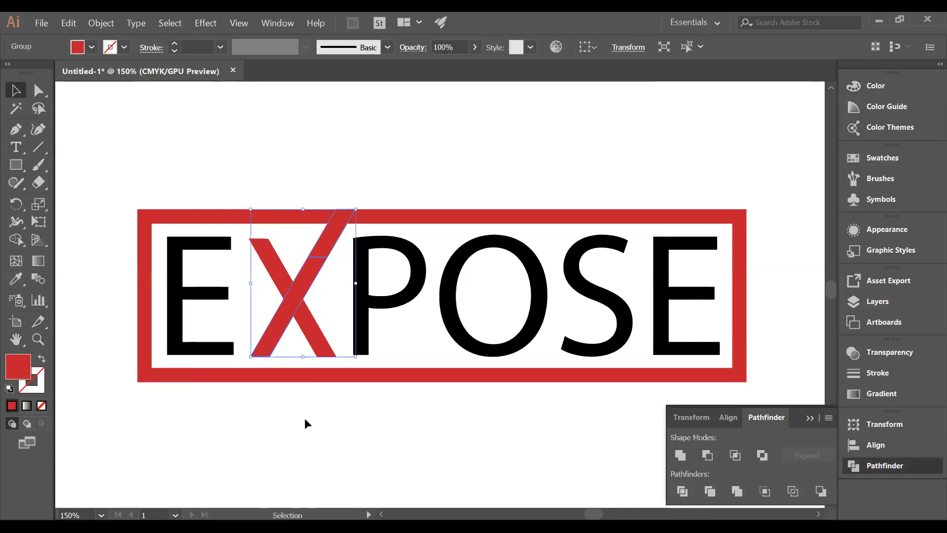
{"action": "left_click", "coordinate": [317, 254]}
{"action": "left_click", "coordinate": [321, 257]}
{"action": "right_click", "coordinate": [321, 255]}
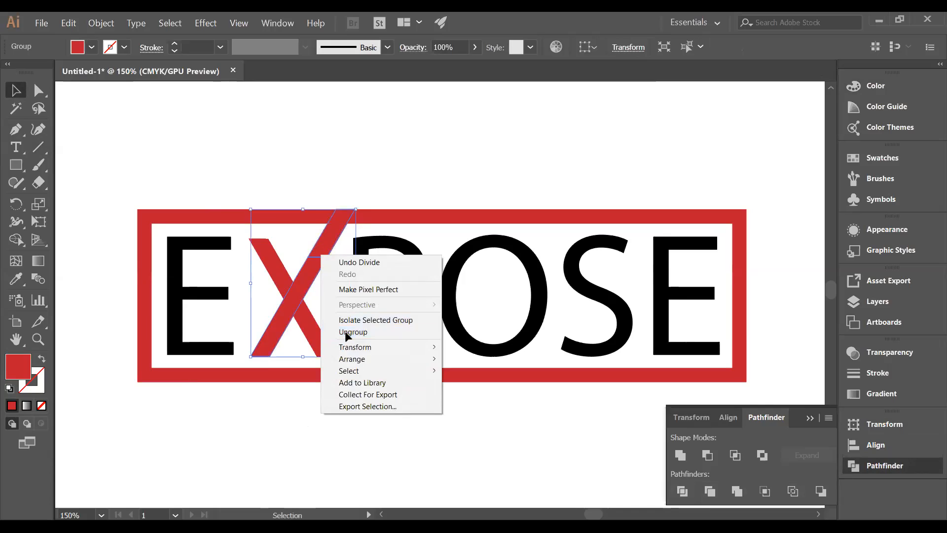
{"action": "left_click", "coordinate": [345, 331]}
{"action": "left_click", "coordinate": [338, 276]}
- Offset the path of the bar's upper piece by 10 px with miter joins and a miter limit of 4
{"action": "left_click", "coordinate": [330, 248]}
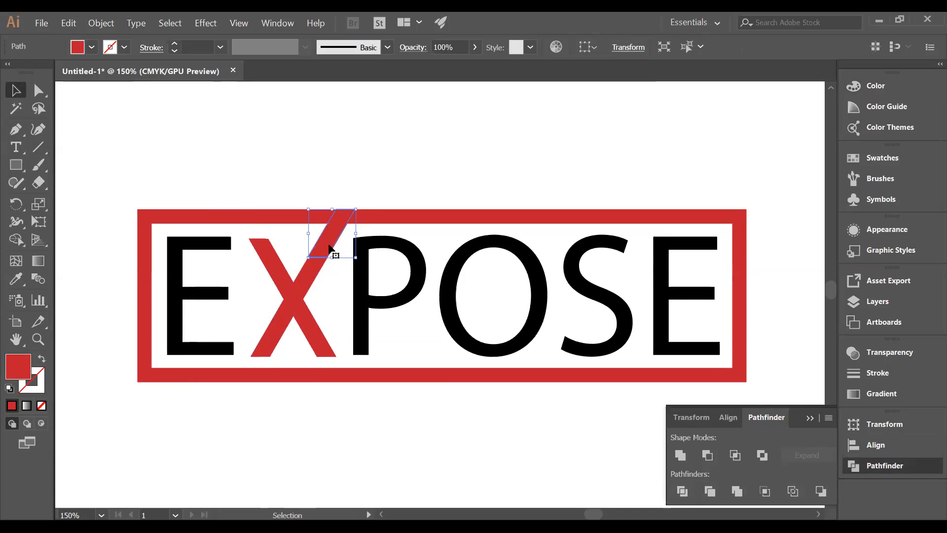
{"action": "left_click", "coordinate": [107, 25]}
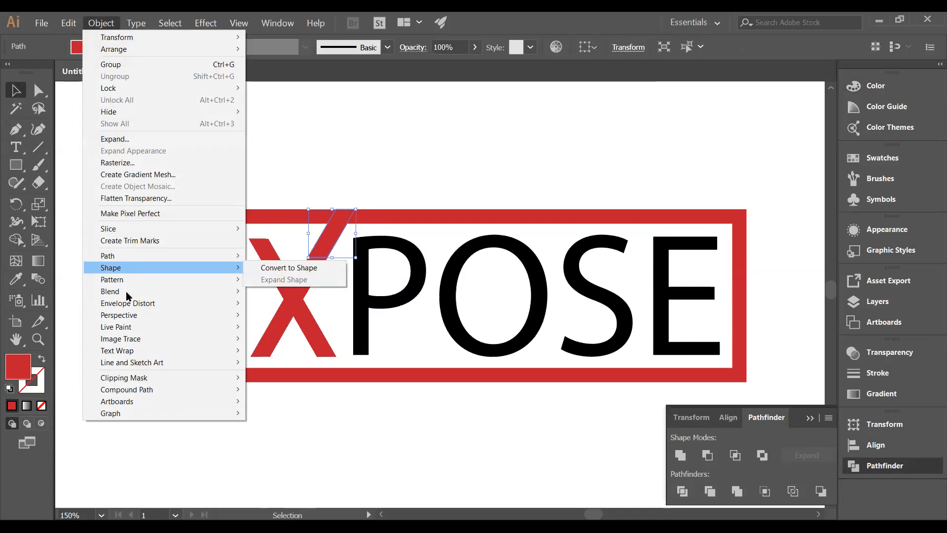
{"action": "mouse_move", "coordinate": [217, 256]}
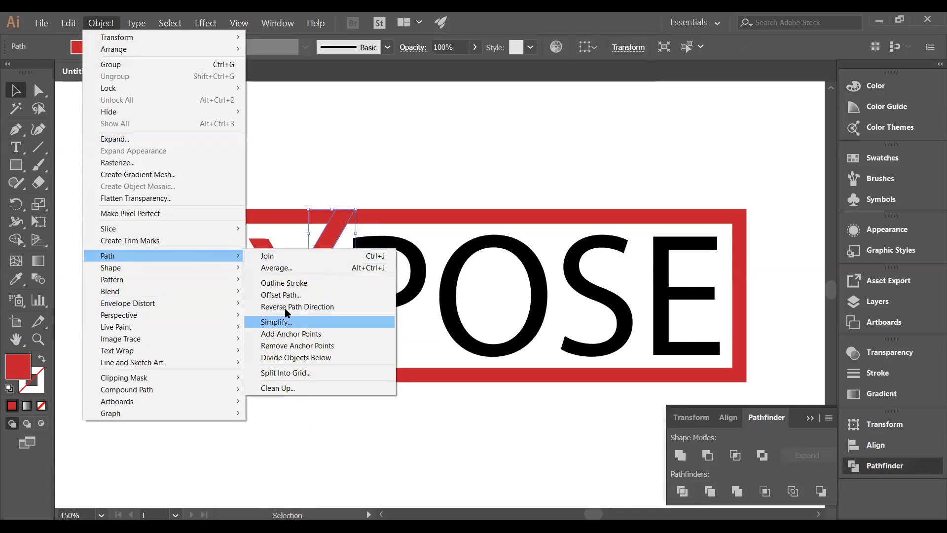
{"action": "left_click", "coordinate": [285, 285]}
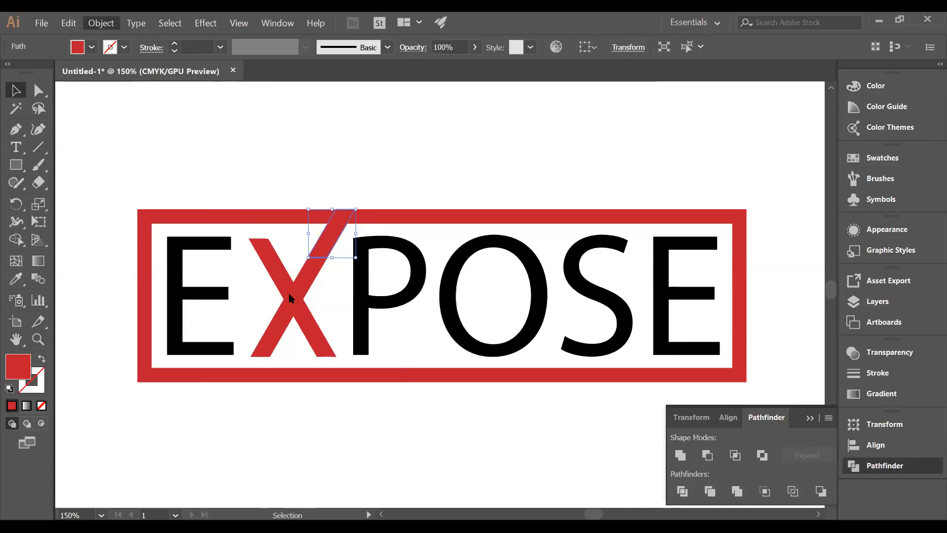
{"action": "left_click", "coordinate": [592, 314]}
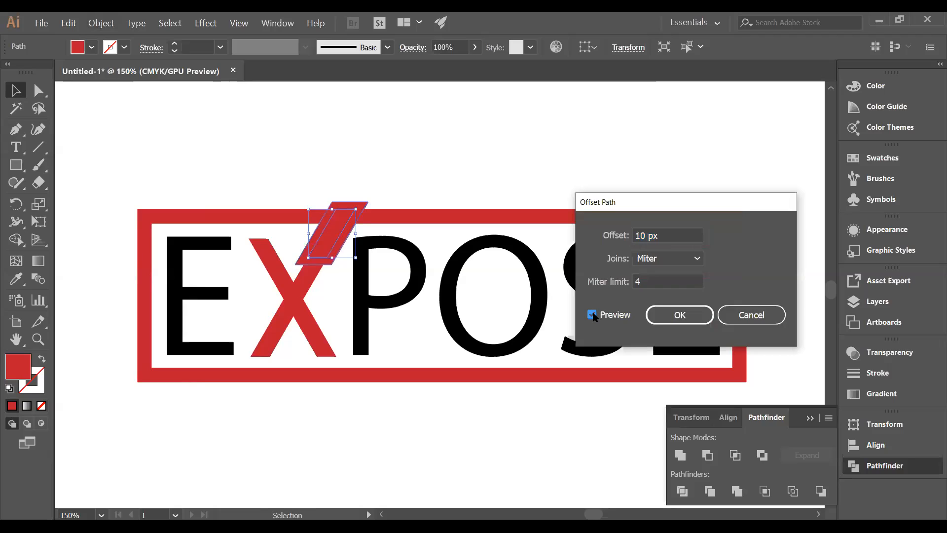
{"action": "left_click", "coordinate": [671, 316]}
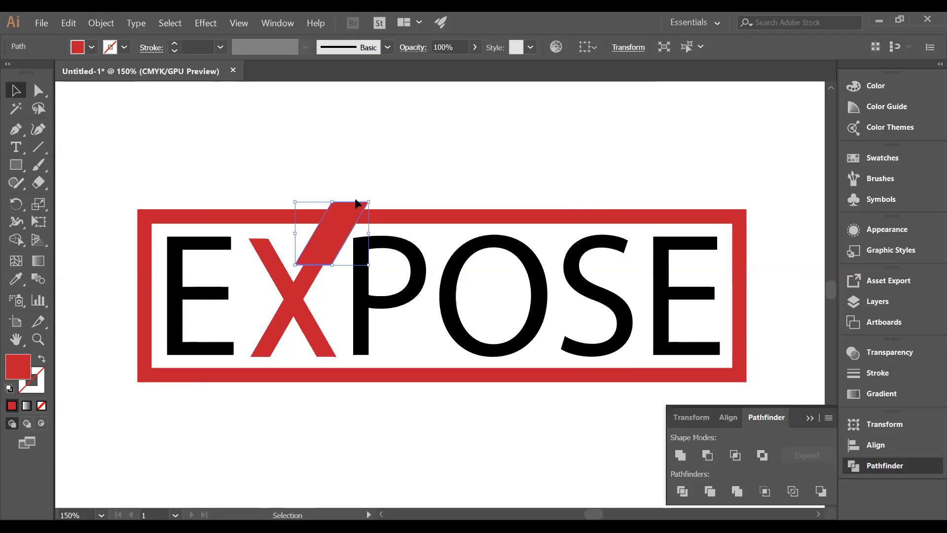
- Cut gaps beside and below the bar's upper piece with the Shape Builder and merge that piece into the red frame
{"action": "left_click_drag", "start_coordinate": [88, 201], "coordinate": [756, 378]}
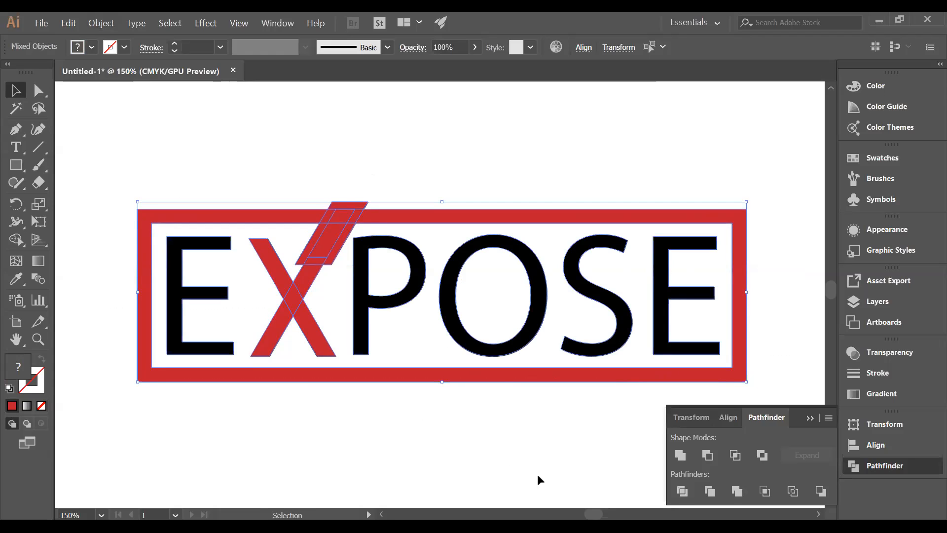
{"action": "left_click", "coordinate": [19, 240]}
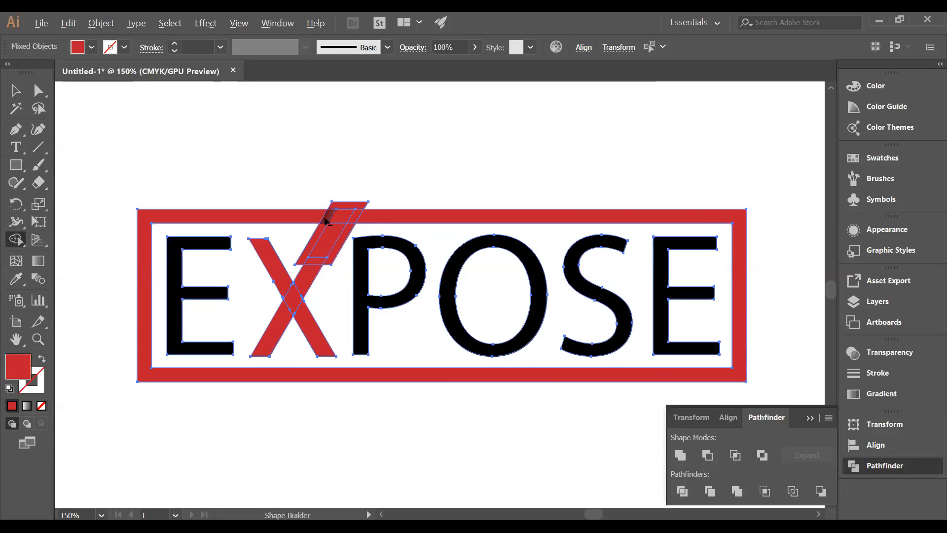
{"action": "left_click", "coordinate": [326, 218], "text": "alt"}
{"action": "left_click", "coordinate": [354, 206], "text": "alt"}
{"action": "left_click", "coordinate": [314, 244], "text": "alt"}
{"action": "left_click", "coordinate": [310, 261], "text": "alt"}
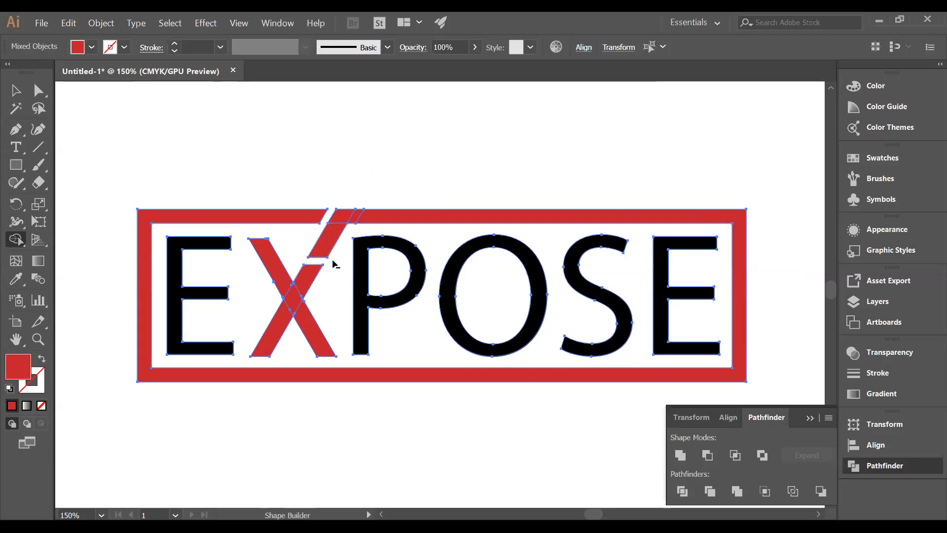
{"action": "mouse_move", "coordinate": [346, 223]}
{"action": "left_mouse_down"}
{"action": "mouse_move", "coordinate": [343, 211]}
{"action": "mouse_move", "coordinate": [374, 221]}
{"action": "mouse_move", "coordinate": [344, 215]}
{"action": "mouse_move", "coordinate": [337, 233]}
{"action": "left_mouse_up"}
{"action": "key", "text": "ctrl+shift+a"}
{"action": "key", "text": "v"}
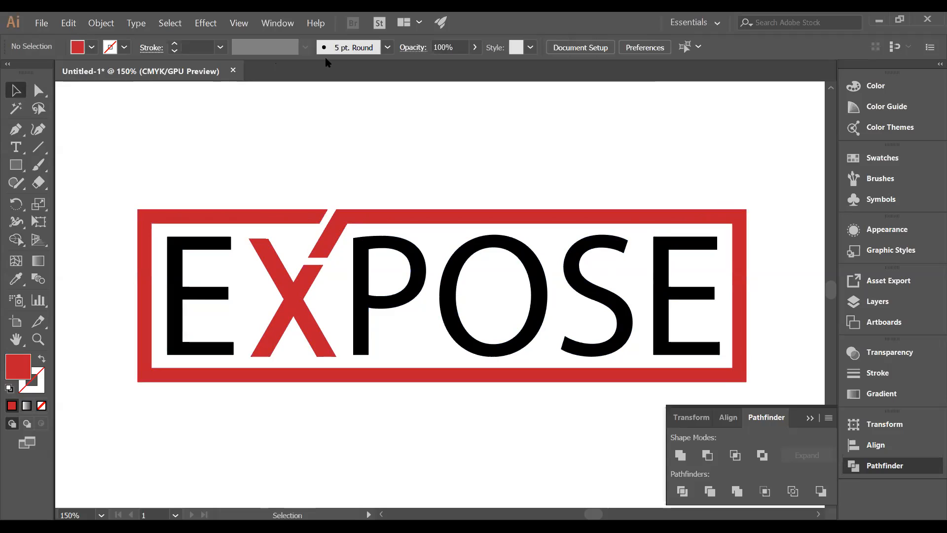
- Choose a different fill color for the frame with the merged bar piece
{"action": "left_click", "coordinate": [345, 216]}
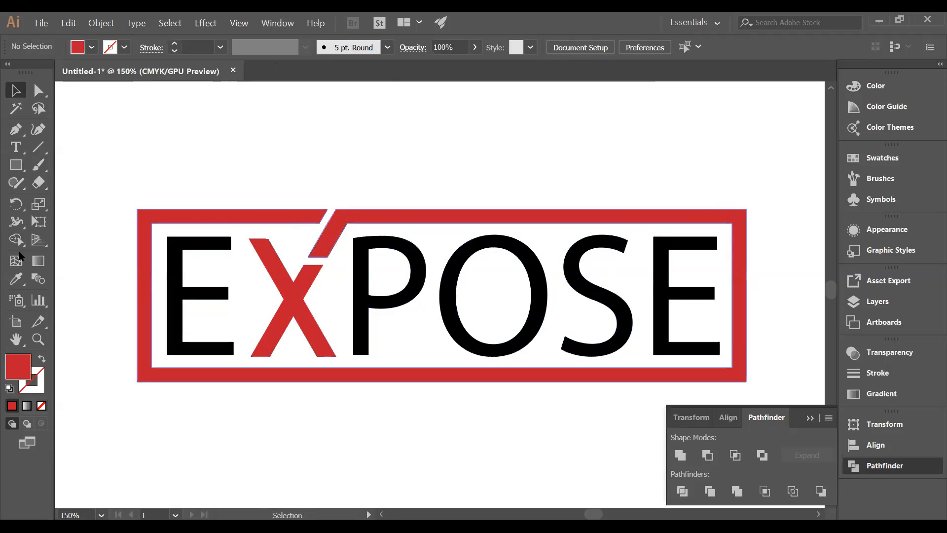
{"action": "left_click", "coordinate": [91, 47]}
{"action": "left_click", "coordinate": [40, 72]}
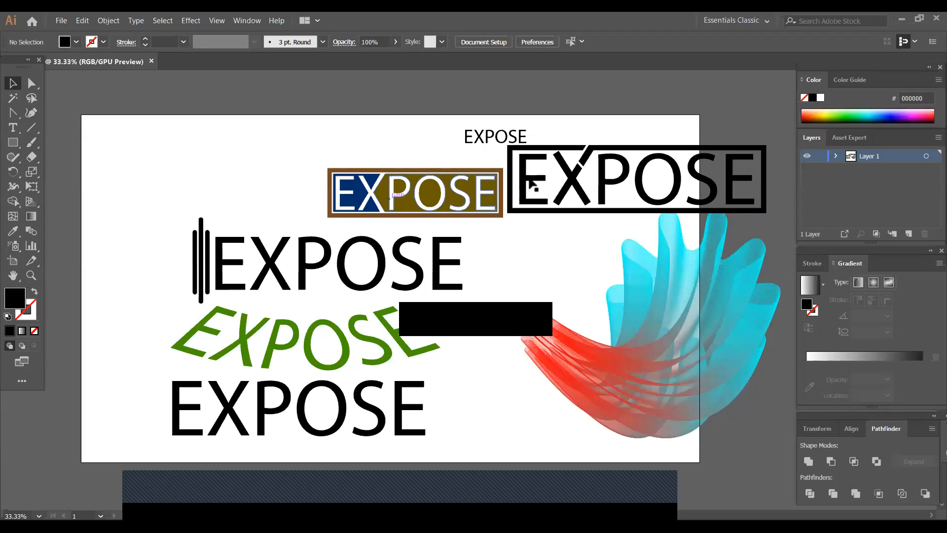
- Move the black framed EXPOSE logo to the artboard's upper-left corner and the brown-framed one below the small EXPOSE text
{"action": "left_click", "coordinate": [578, 188]}
{"action": "left_click_drag", "start_coordinate": [578, 187], "coordinate": [126, 187]}
{"action": "left_click_drag", "start_coordinate": [395, 197], "coordinate": [497, 183]}
{"action": "left_click_drag", "start_coordinate": [261, 186], "coordinate": [294, 172]}
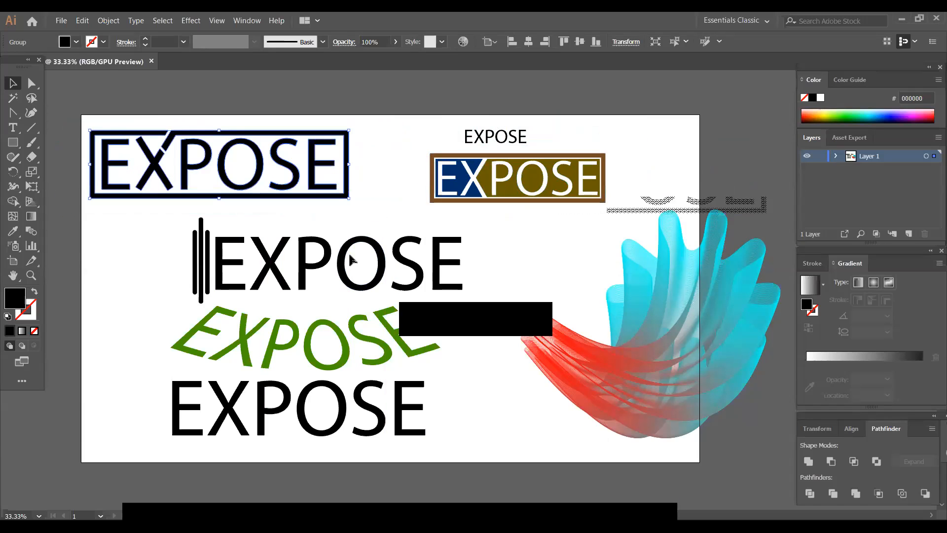
- Enlarge the brown-framed EXPOSE logo proportionally from its center to about 1.5 times its size and shift it slightly down and left
{"action": "left_click", "coordinate": [562, 197]}
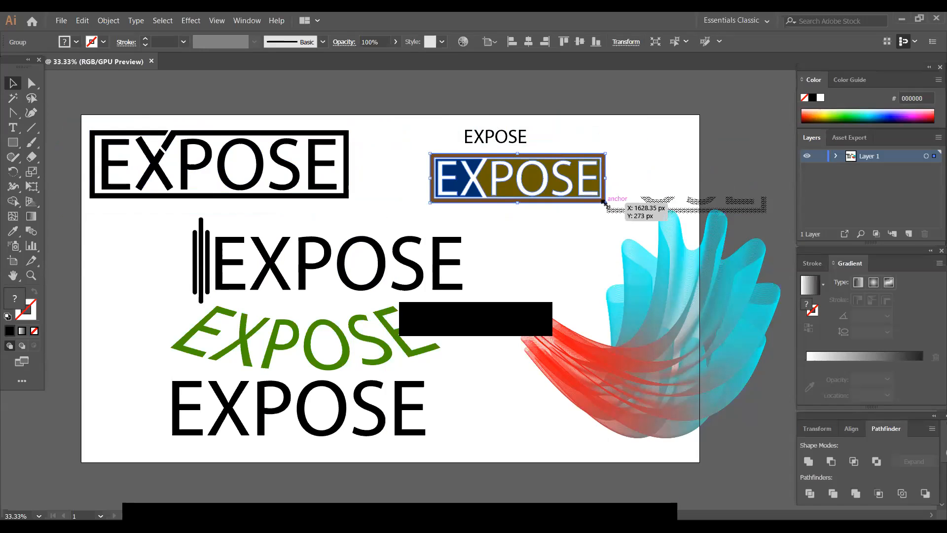
{"action": "left_click_drag", "start_coordinate": [603, 202], "coordinate": [651, 216]}
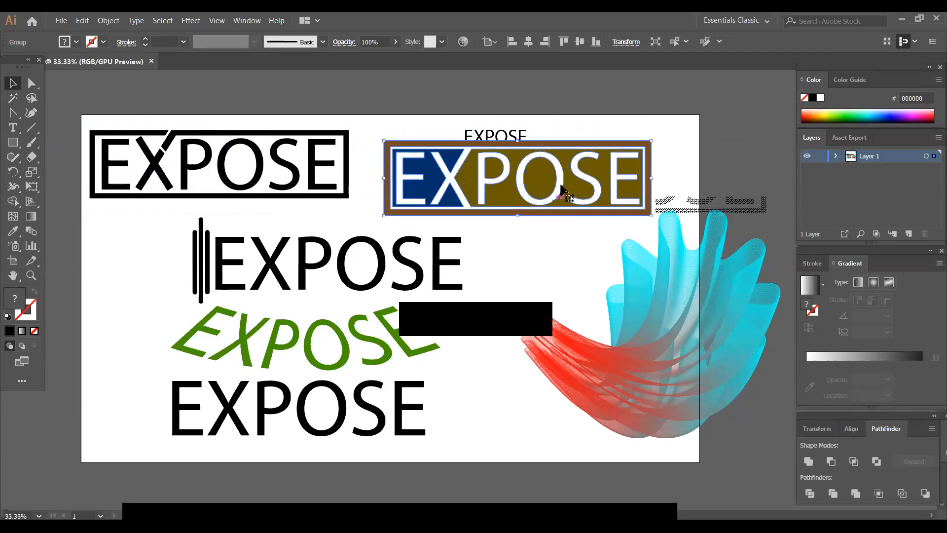
{"action": "left_click_drag", "start_coordinate": [519, 204], "coordinate": [493, 221]}
{"action": "left_click", "coordinate": [519, 248]}
{"action": "left_click", "coordinate": [502, 258]}
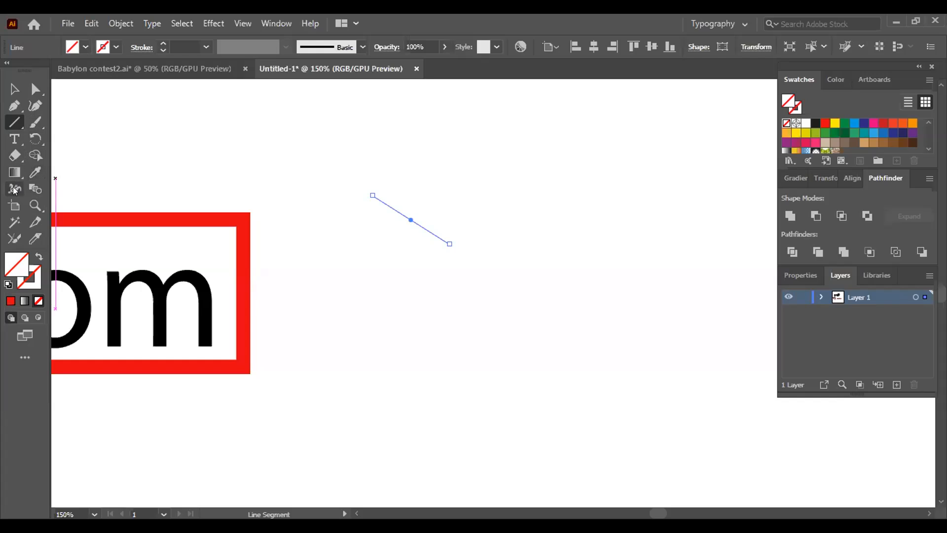
- Select the unpainted diagonal line and all matching unpainted paths with the Magic Wand and delete them
{"action": "left_click", "coordinate": [22, 221]}
{"action": "left_click", "coordinate": [395, 210]}
{"action": "key", "text": "ctrl+minus"}
{"action": "key", "text": "ctrl+minus"}
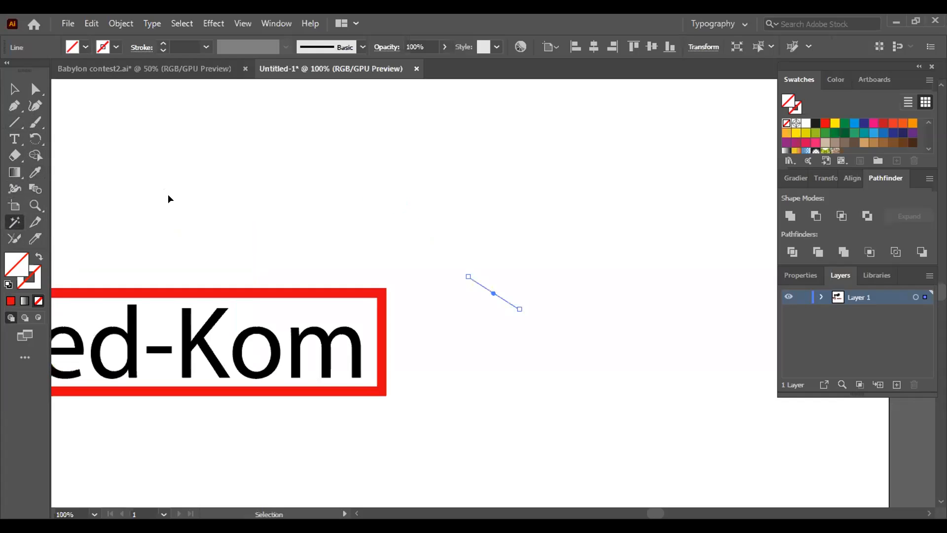
{"action": "key", "text": "ctrl+minus"}
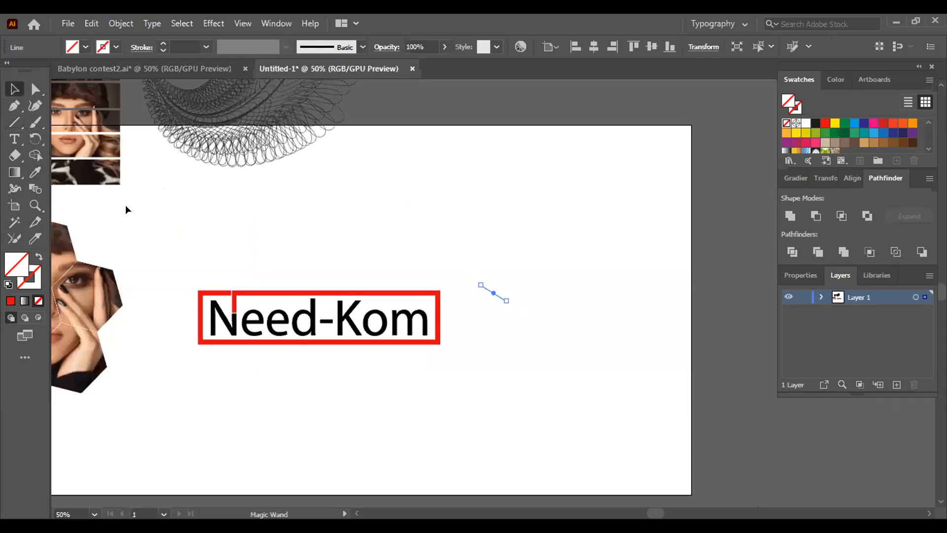
{"action": "left_click_drag", "start_coordinate": [636, 411], "coordinate": [210, 315]}
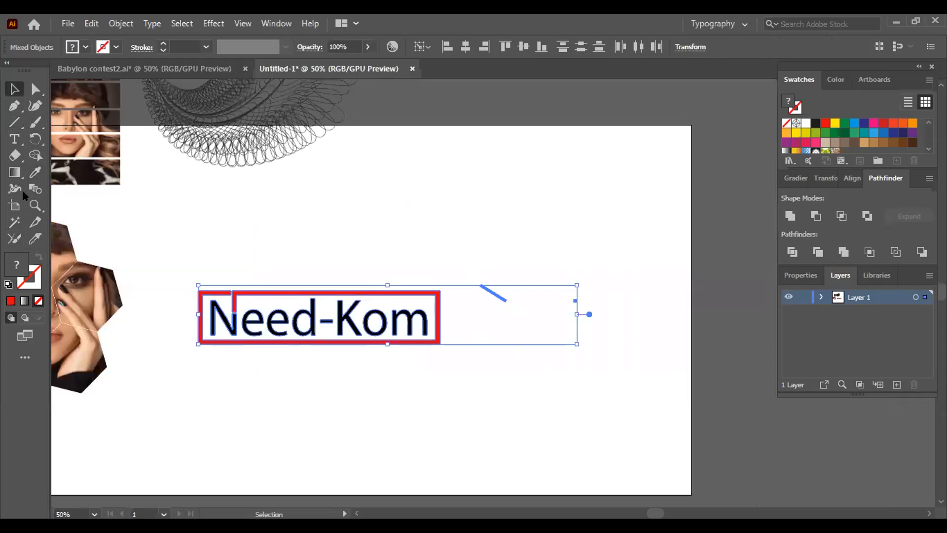
{"action": "left_click", "coordinate": [14, 222]}
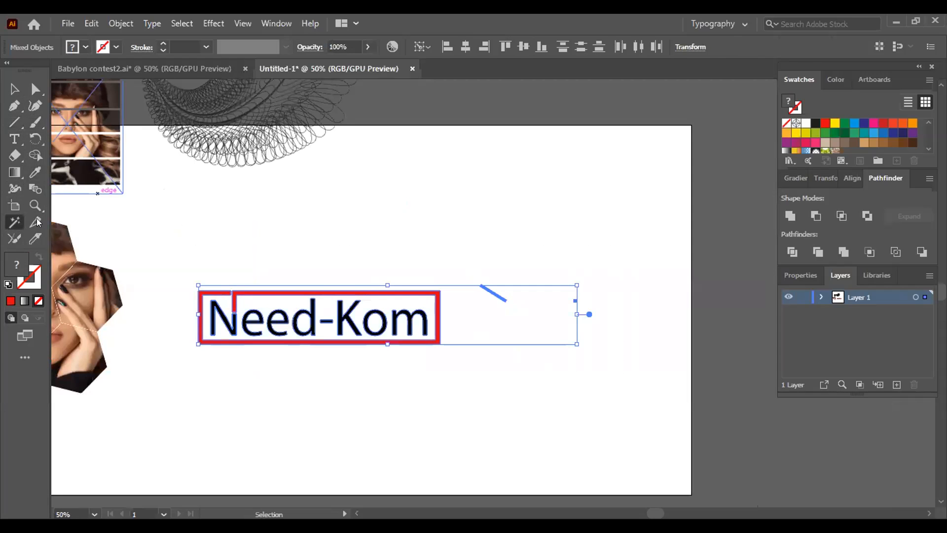
{"action": "left_click", "coordinate": [493, 291]}
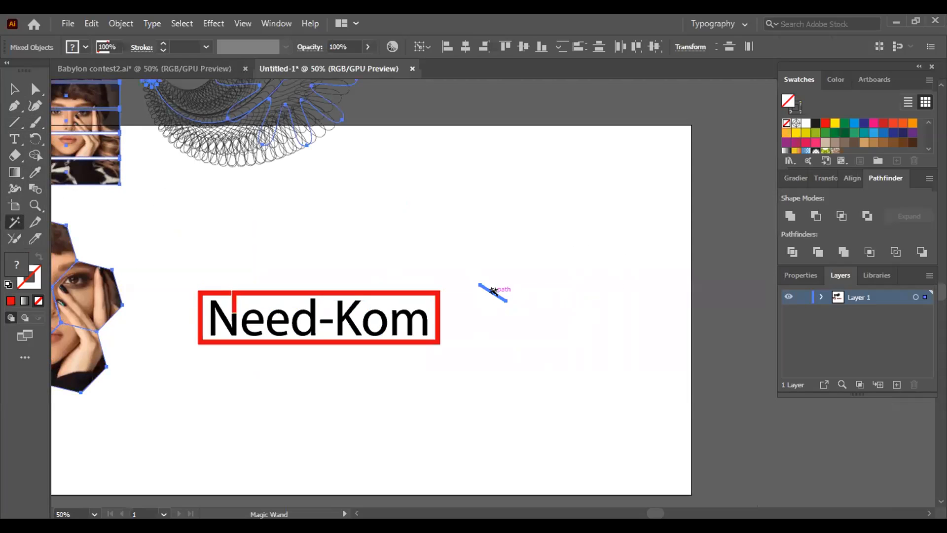
{"action": "key", "text": "Delete"}
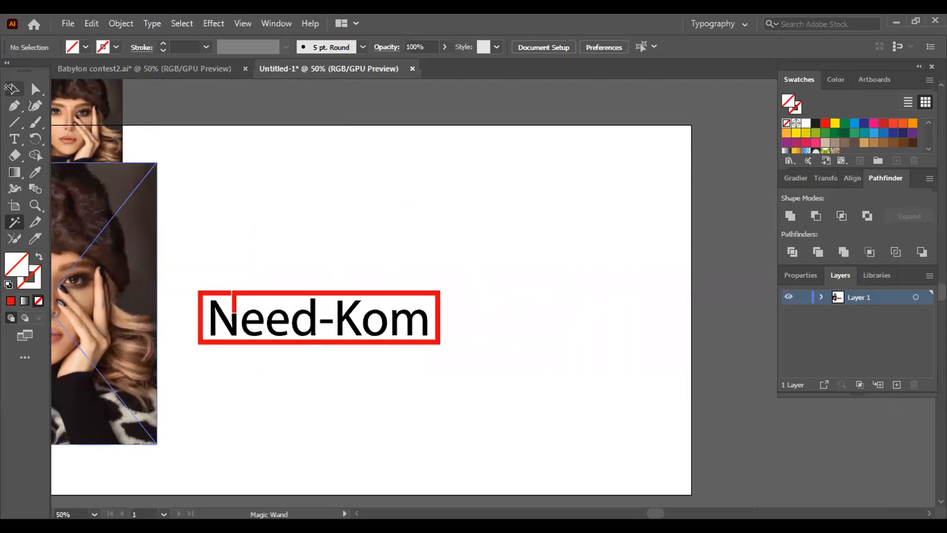
- Draw a diagonal line about 2.9 in long, sloping down to the right at about 304°, beside the framed Need-Kom logo
{"action": "left_click", "coordinate": [11, 87]}
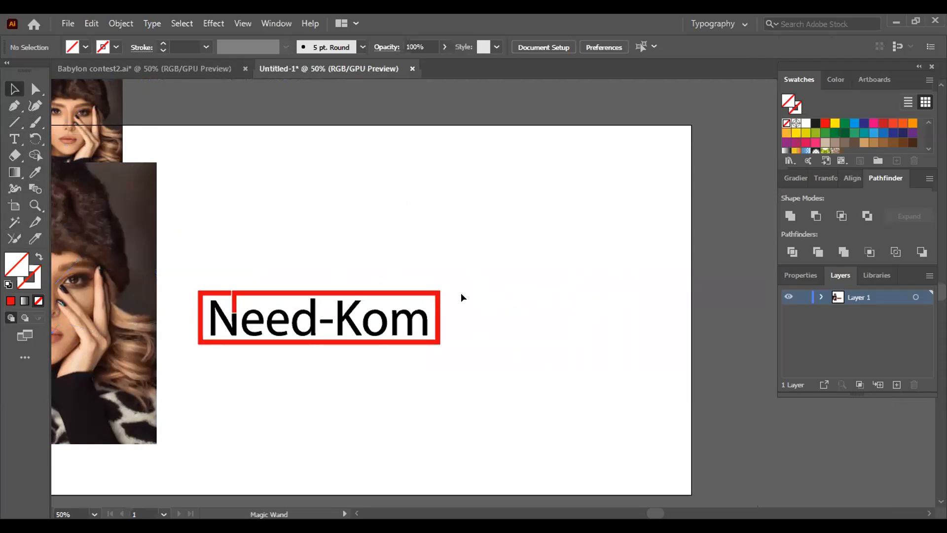
{"action": "left_click", "coordinate": [323, 296]}
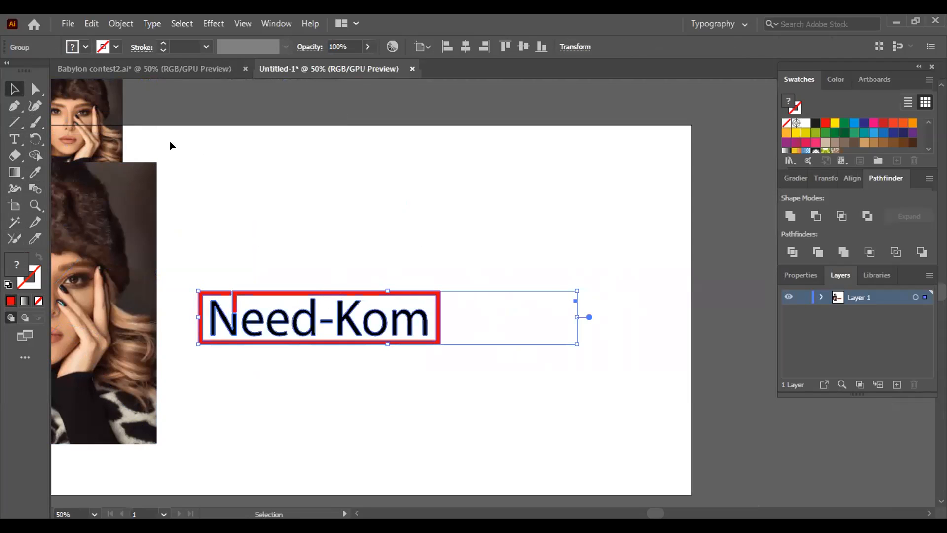
{"action": "key", "text": "backslash"}
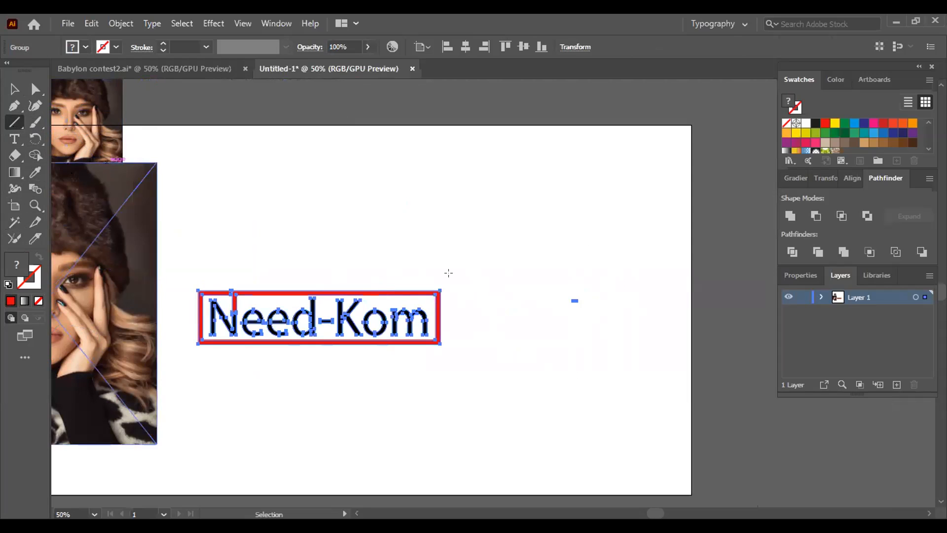
{"action": "left_click_drag", "start_coordinate": [497, 272], "coordinate": [537, 332]}
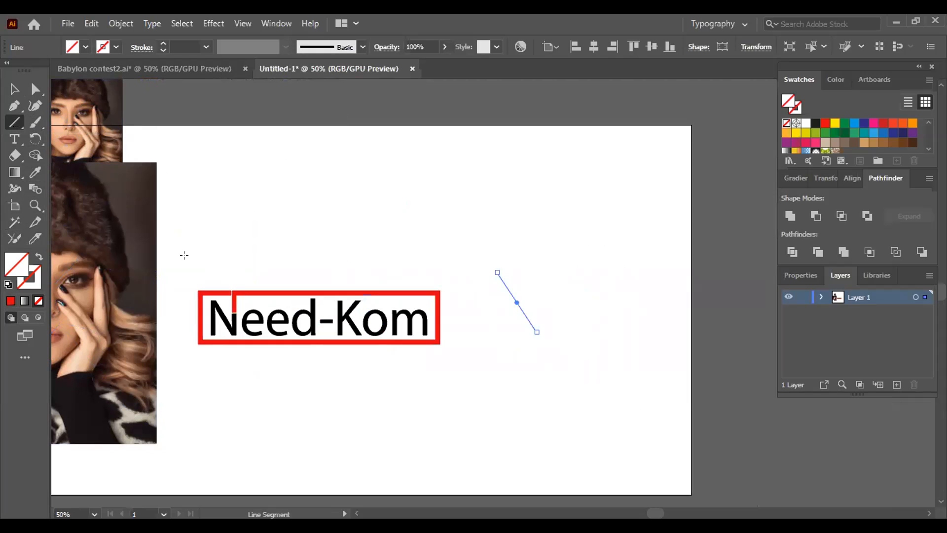
{"action": "left_click", "coordinate": [422, 272]}
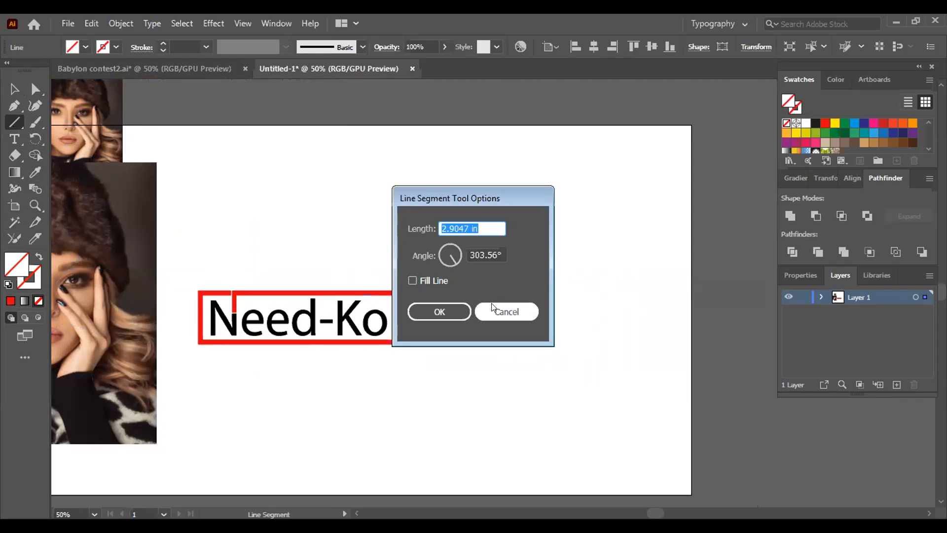
{"action": "left_click", "coordinate": [490, 309]}
- Select the diagonal line beside the Need-Kom logo with the Magic Wand and delete it, undoing the first deletion
{"action": "key", "text": "v"}
{"action": "left_click_drag", "start_coordinate": [299, 225], "coordinate": [634, 381]}
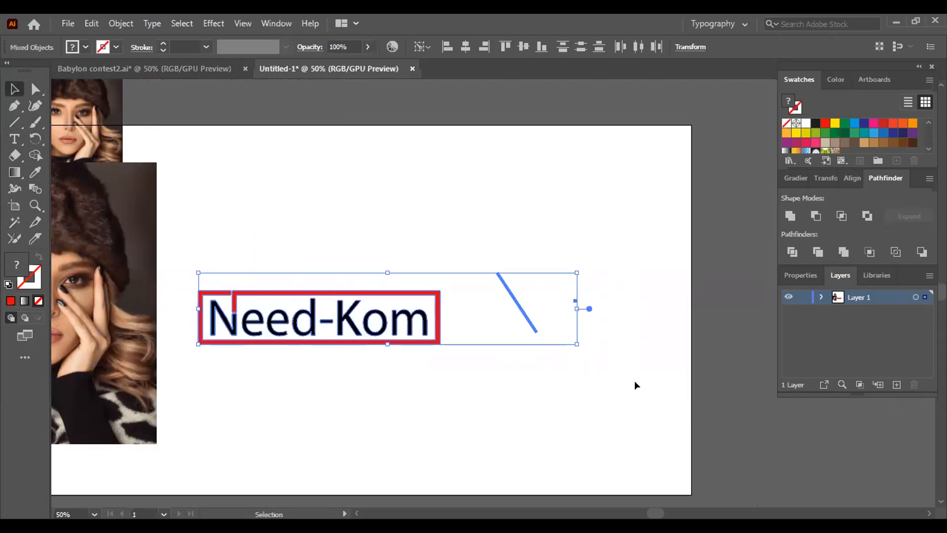
{"action": "left_click", "coordinate": [14, 222]}
{"action": "left_click", "coordinate": [507, 291]}
{"action": "key", "text": "Delete"}
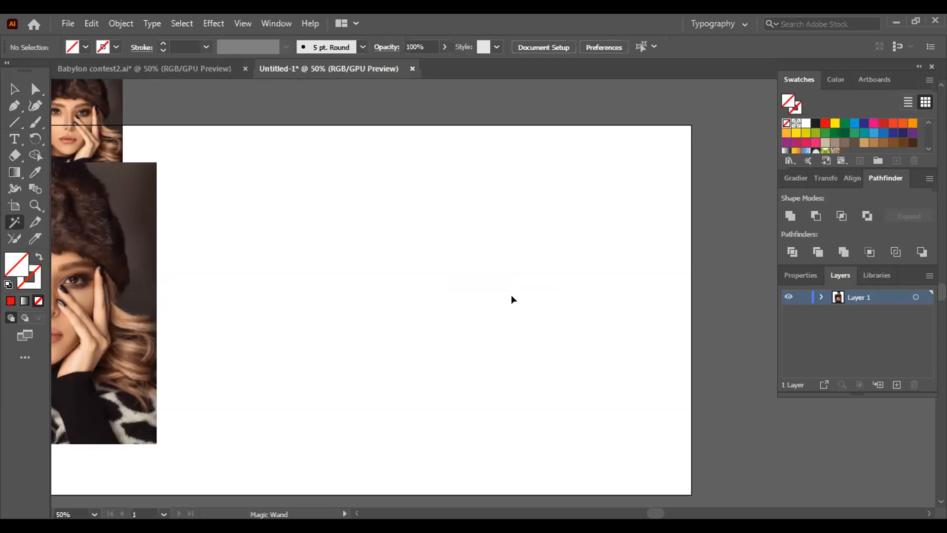
{"action": "key", "text": "ctrl+z"}
{"action": "left_click", "coordinate": [514, 298]}
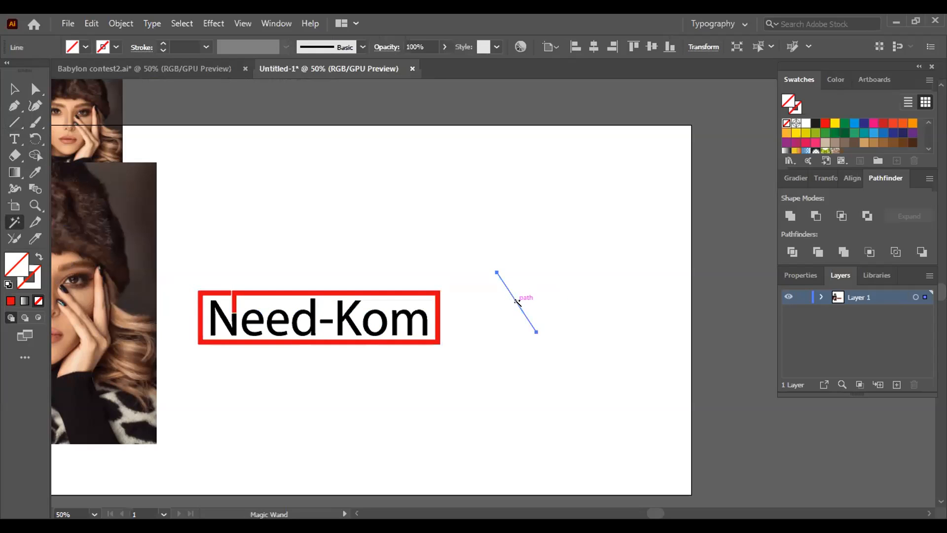
{"action": "key", "text": "Delete"}
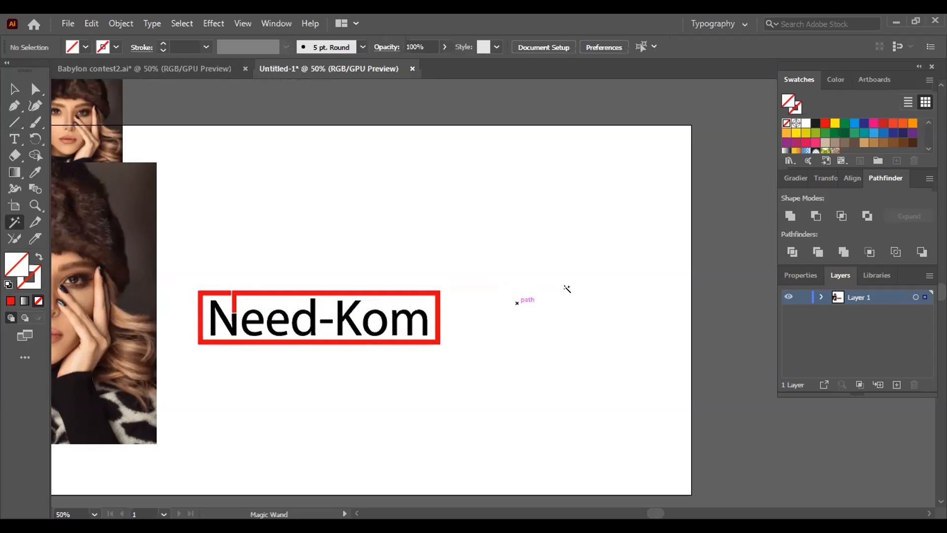
- Select the Need-Kom logo group and examine the tiny stray path to its right within the group's bounds
{"action": "left_click", "coordinate": [13, 88]}
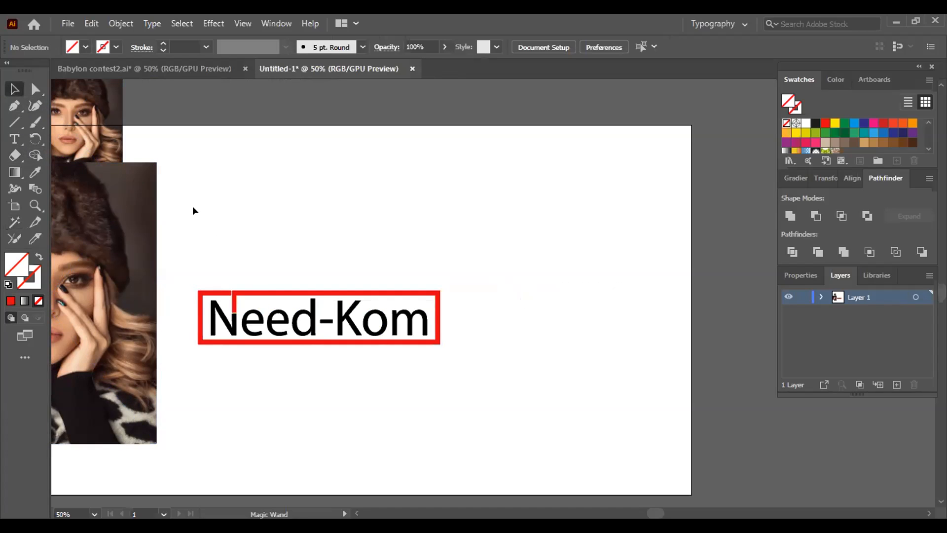
{"action": "left_click", "coordinate": [257, 291]}
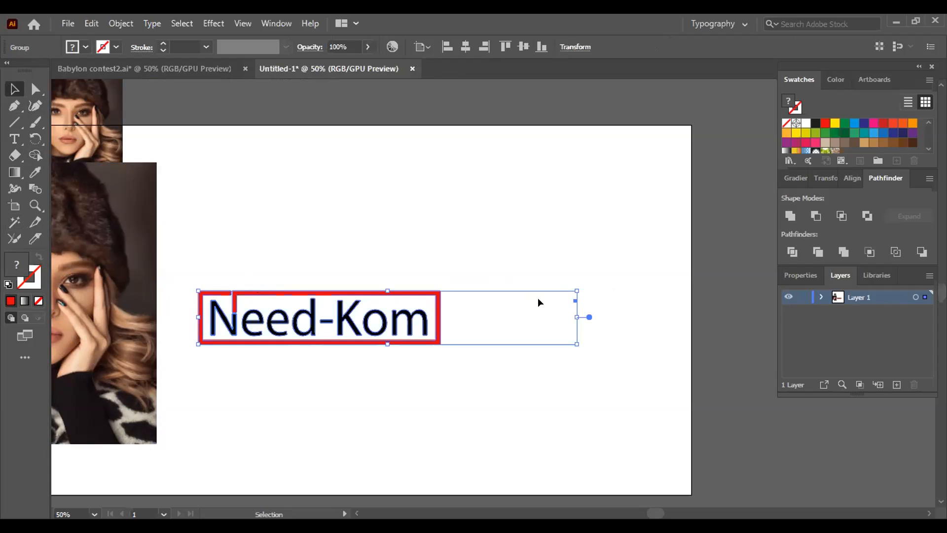
{"action": "key", "text": "a"}
{"action": "key", "text": "ctrl+plus"}
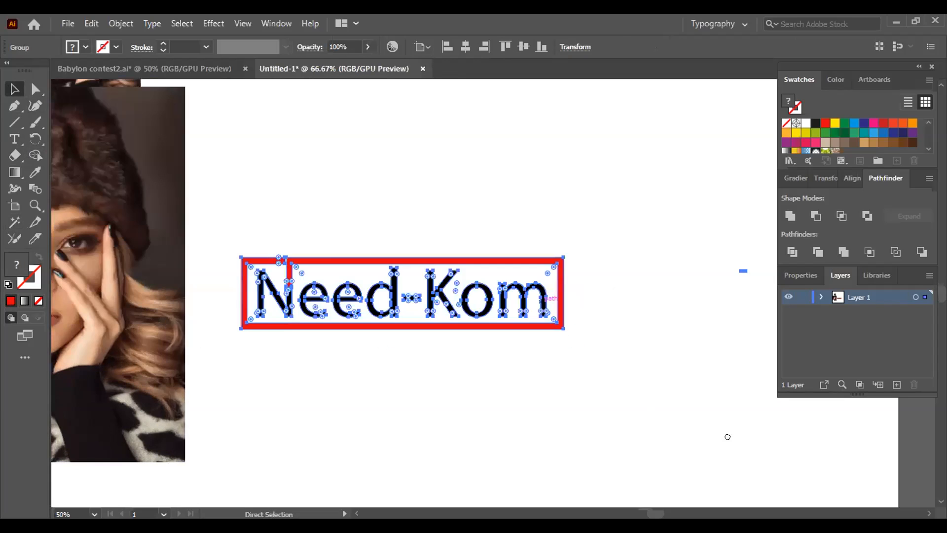
{"action": "key", "text": "ctrl+plus"}
{"action": "scroll", "coordinate": [281, 260], "scroll_direction": "right", "scroll_amount": 5}
{"action": "scroll", "coordinate": [281, 261], "scroll_direction": "right", "scroll_amount": 5}
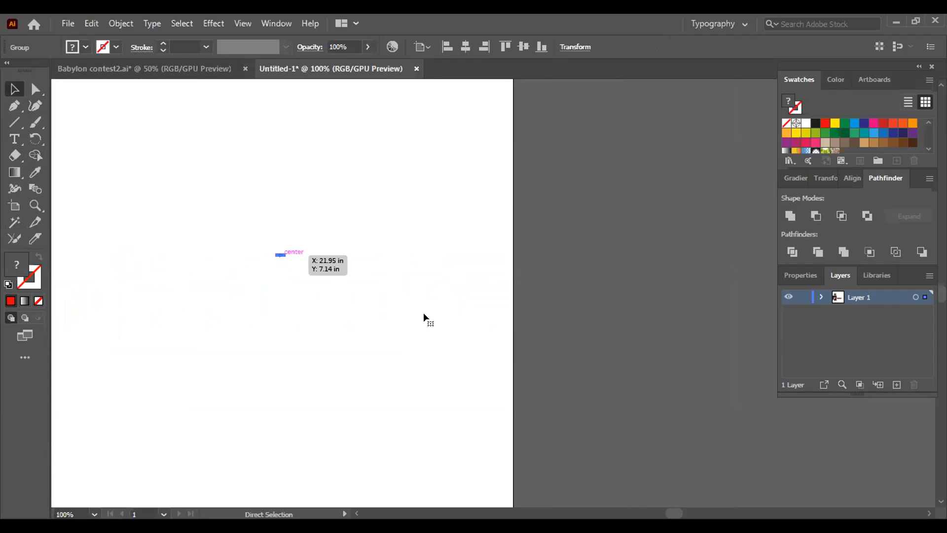
{"action": "key", "text": "ctrl+plus"}
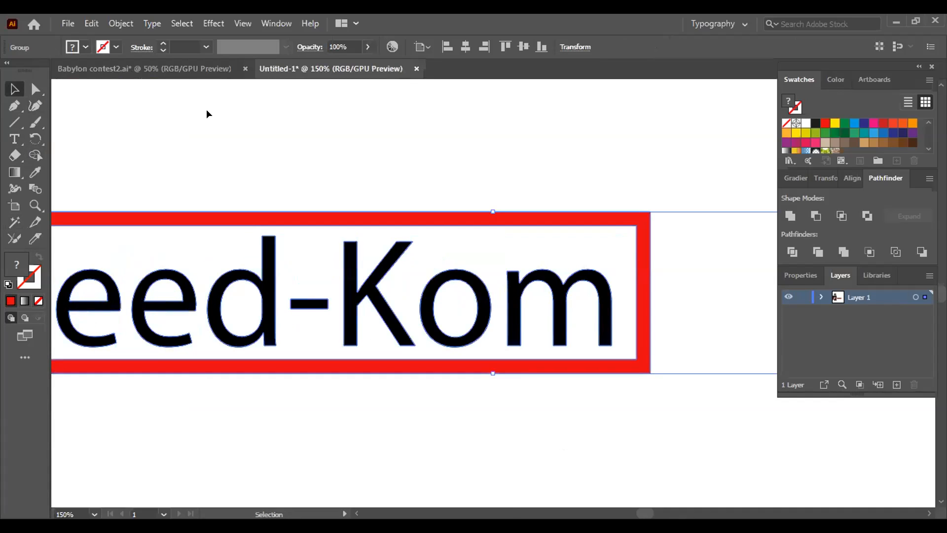
{"action": "left_click_drag", "start_coordinate": [260, 121], "coordinate": [6, 128]}
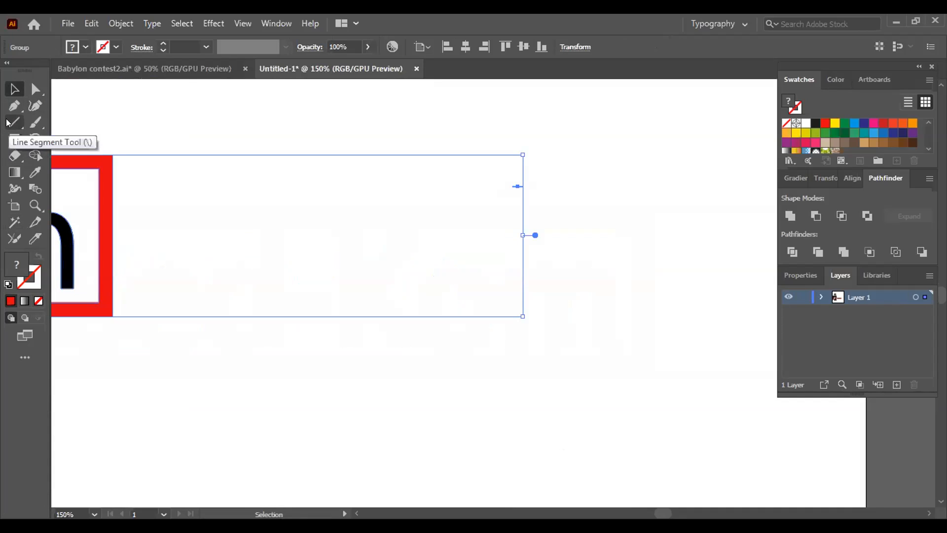
{"action": "left_click", "coordinate": [569, 195]}
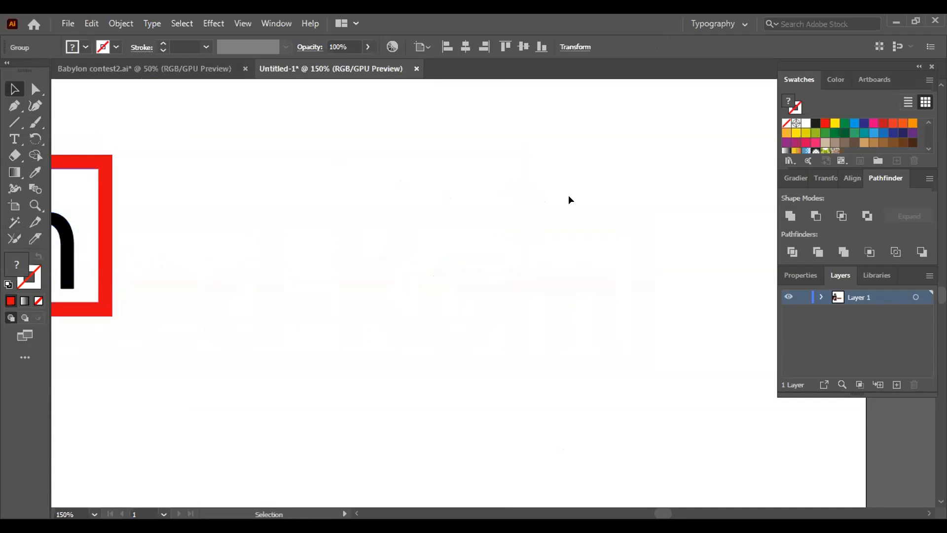
{"action": "left_click", "coordinate": [517, 184]}
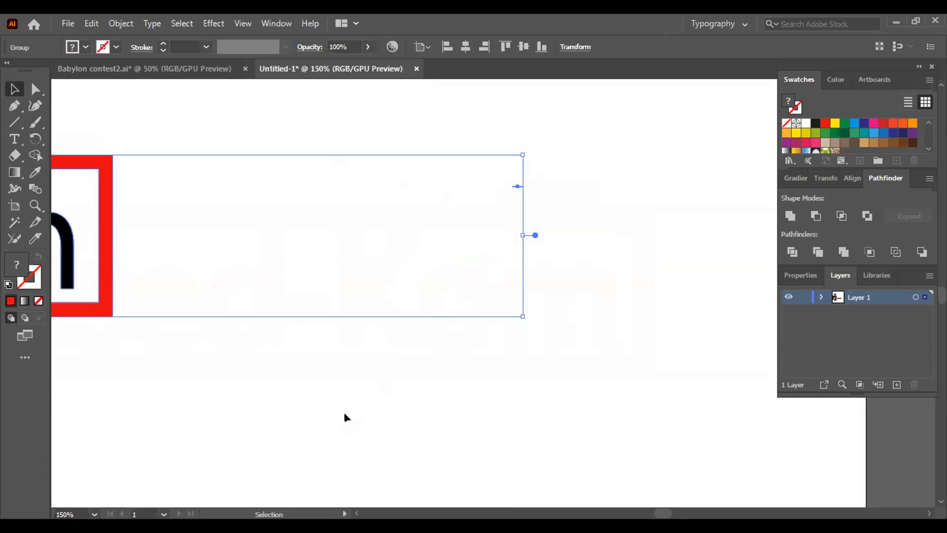
{"action": "left_click", "coordinate": [345, 417]}
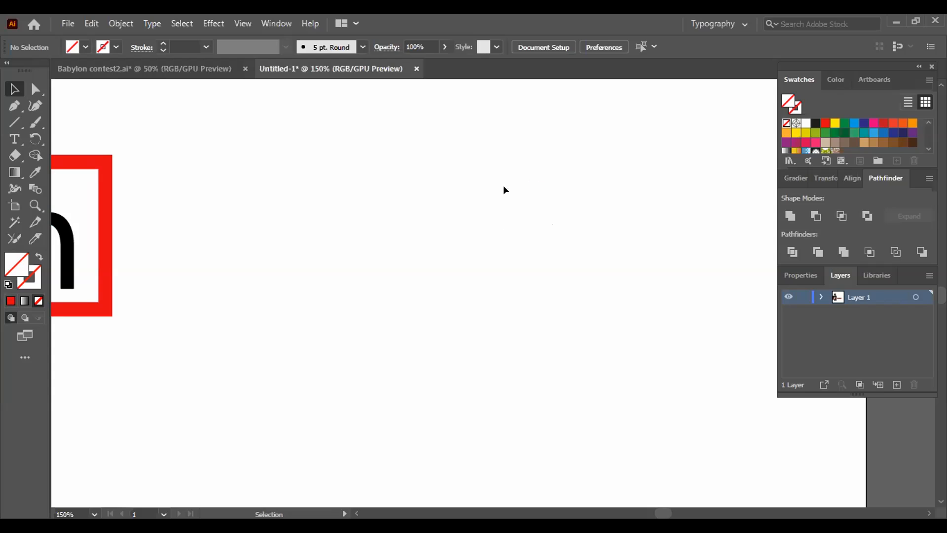
- Move the whole Need-Kom logo group down and slightly right by its stray path
{"action": "left_click_drag", "start_coordinate": [517, 185], "coordinate": [566, 310]}
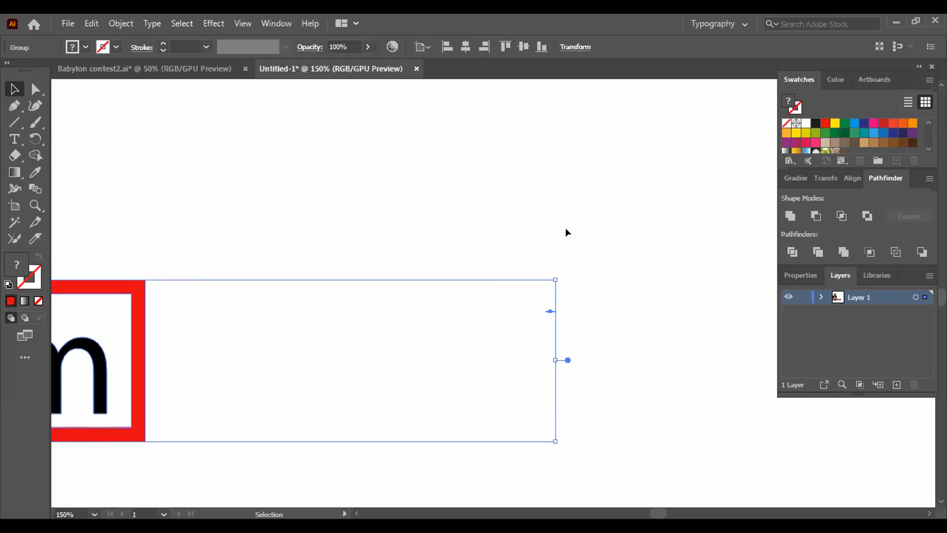
{"action": "left_click", "coordinate": [579, 291]}
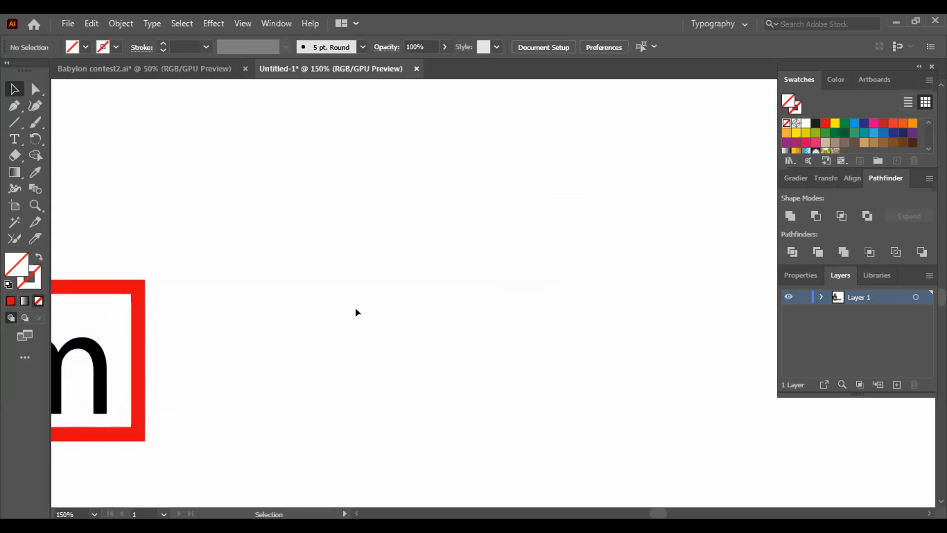
{"action": "left_click_drag", "start_coordinate": [170, 342], "coordinate": [826, 301]}
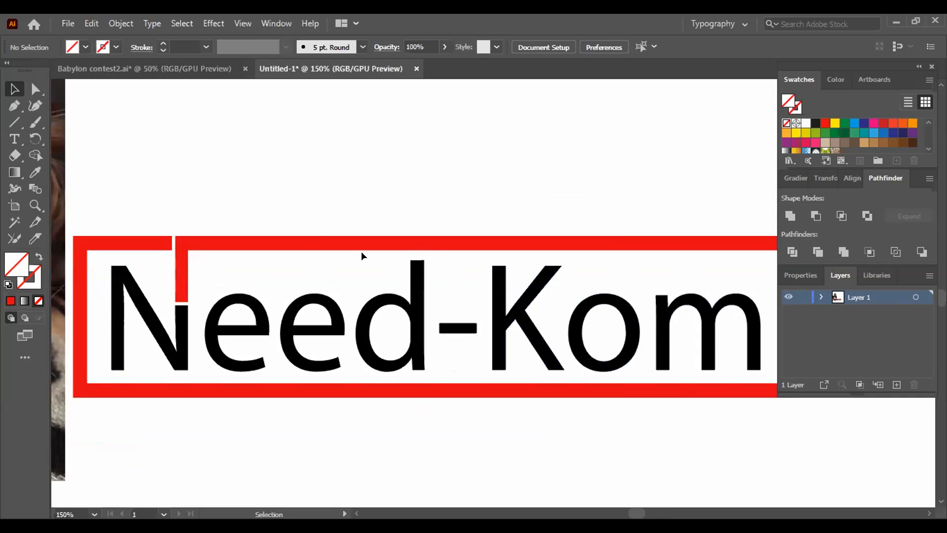
{"action": "key", "text": "ctrl+minus"}
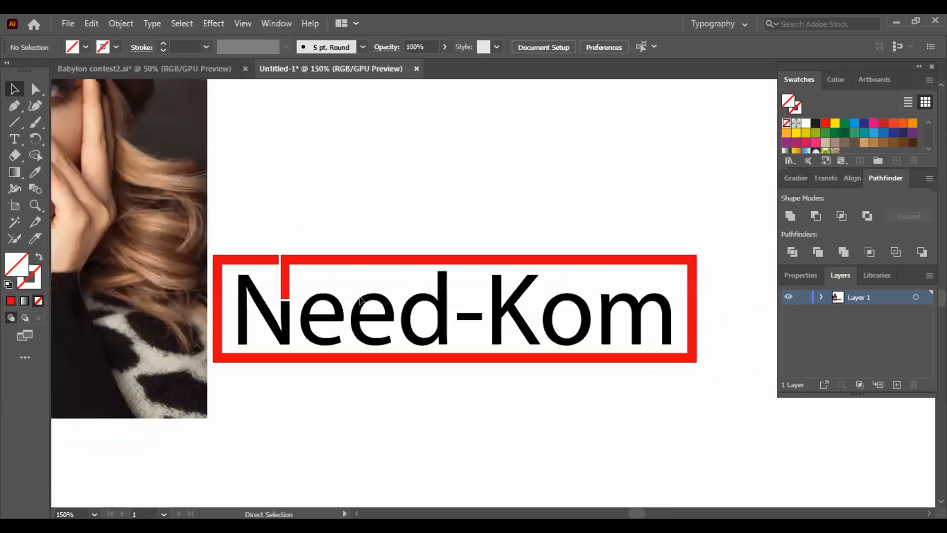
{"action": "key", "text": "ctrl+minus"}
{"action": "left_click_drag", "start_coordinate": [161, 131], "coordinate": [14, 120]}
- Ungroup the framed Need-Kom logo and deselect its parts
{"action": "left_click", "coordinate": [14, 139]}
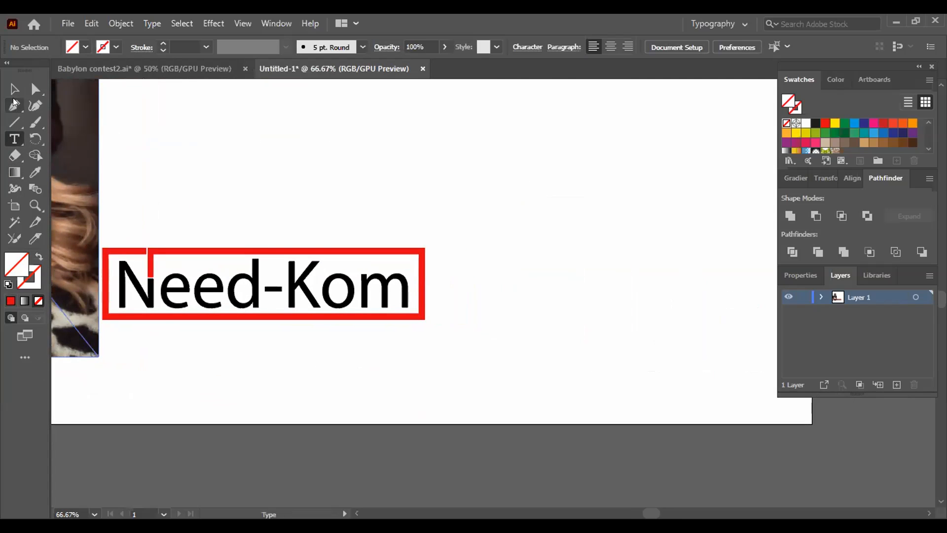
{"action": "left_click", "coordinate": [13, 90]}
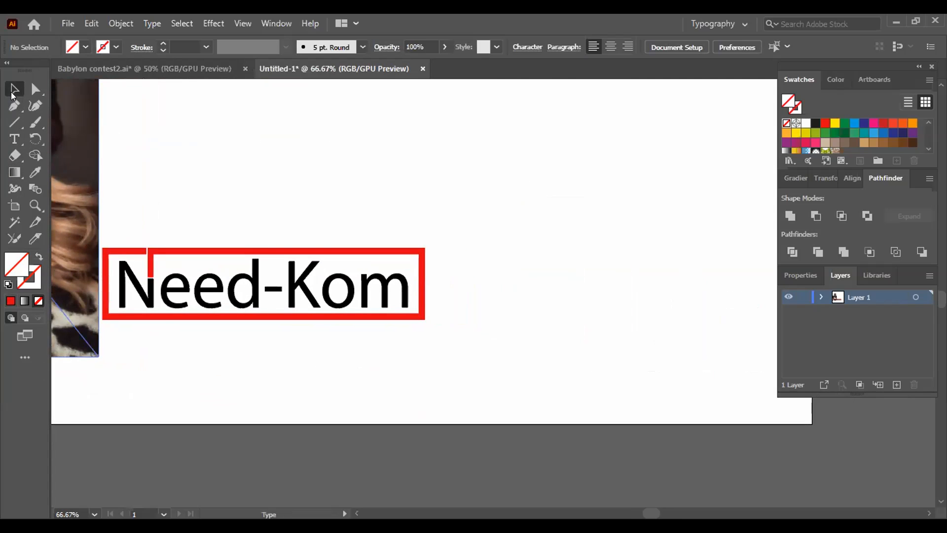
{"action": "left_click", "coordinate": [130, 252]}
{"action": "right_click", "coordinate": [132, 250]}
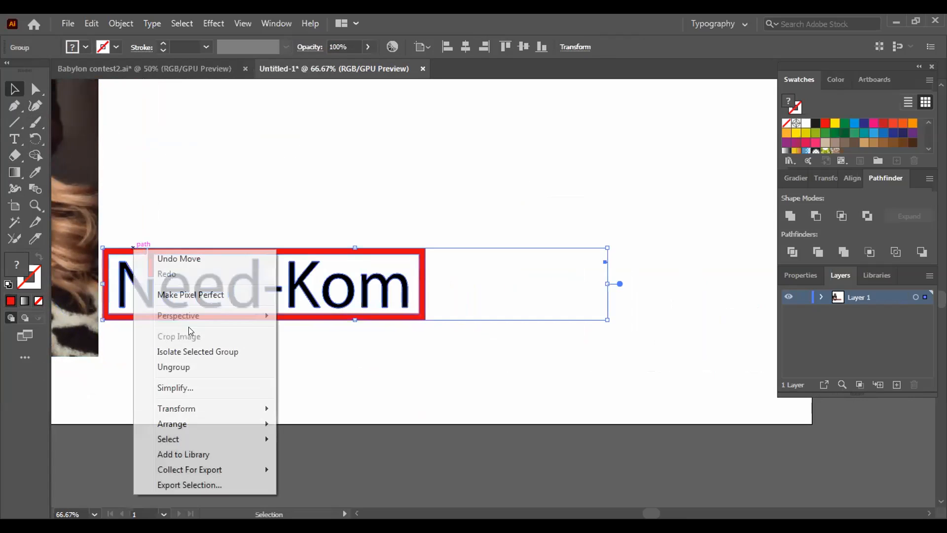
{"action": "left_click", "coordinate": [193, 362]}
{"action": "left_click", "coordinate": [289, 360]}
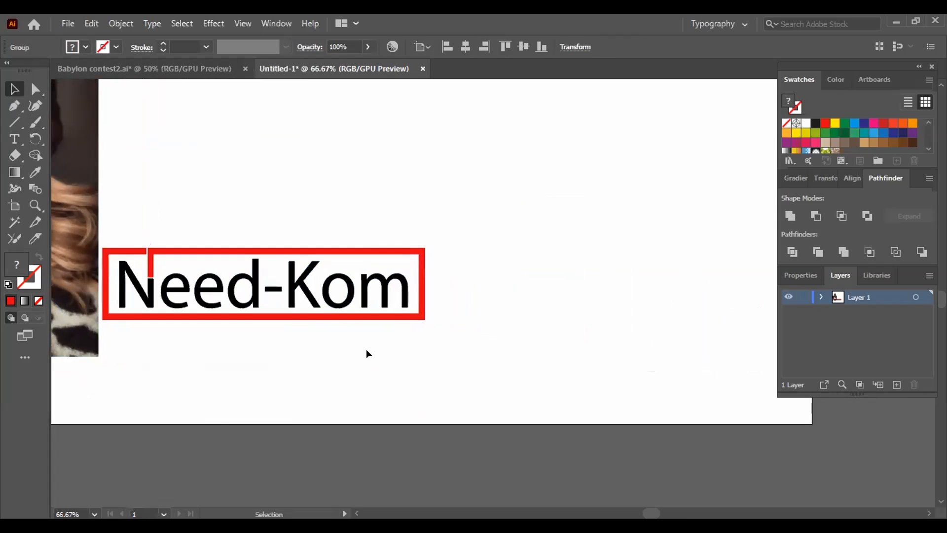
- Move the red frame off the Need-Kom lettering to the empty area above it and slightly right
{"action": "left_click", "coordinate": [423, 318]}
{"action": "left_click", "coordinate": [254, 285]}
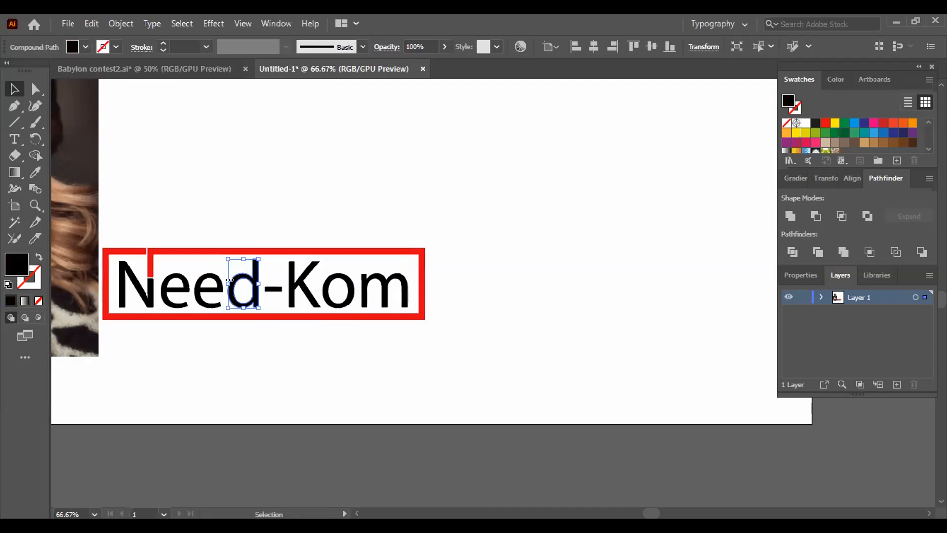
{"action": "left_click", "coordinate": [259, 317]}
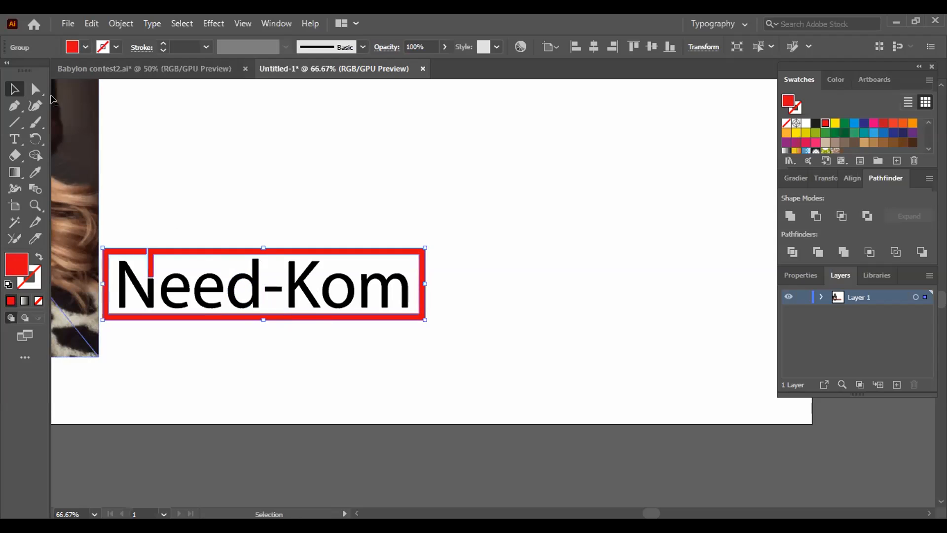
{"action": "left_click_drag", "start_coordinate": [235, 314], "coordinate": [302, 218]}
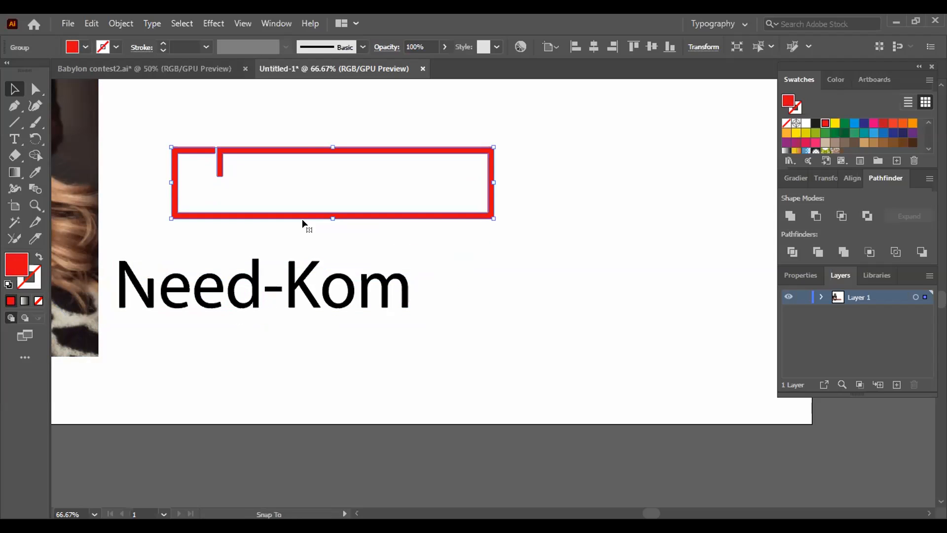
- Move the portrait photo slightly left, away from the Need-Kom lettering
{"action": "left_click", "coordinate": [147, 109]}
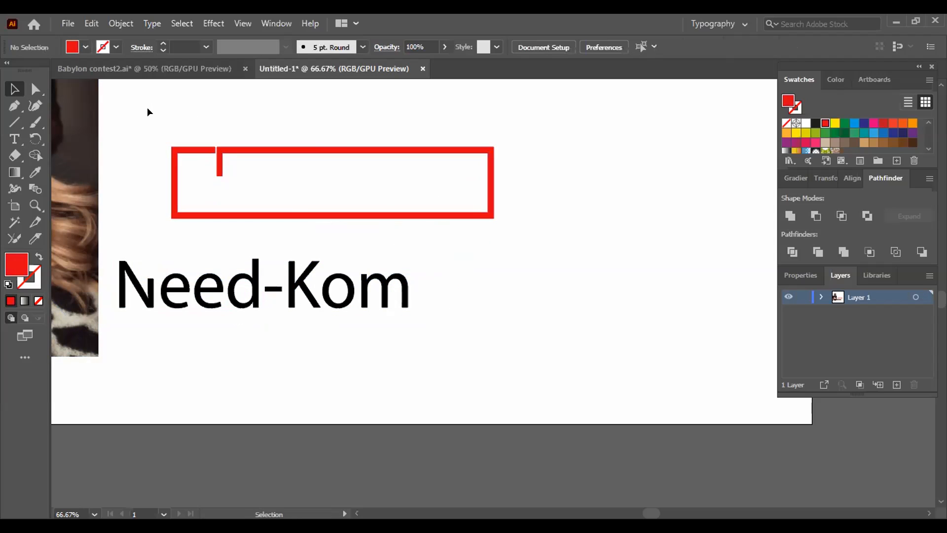
{"action": "left_click_drag", "start_coordinate": [149, 112], "coordinate": [649, 238]}
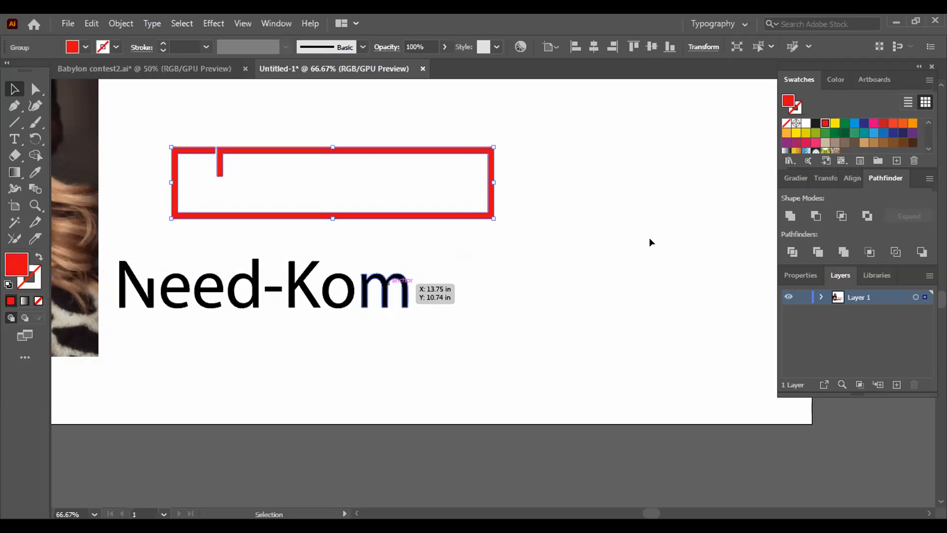
{"action": "mouse_move", "coordinate": [96, 228]}
{"action": "left_mouse_down"}
{"action": "mouse_move", "coordinate": [250, 304]}
{"action": "mouse_move", "coordinate": [49, 206]}
{"action": "left_mouse_up"}
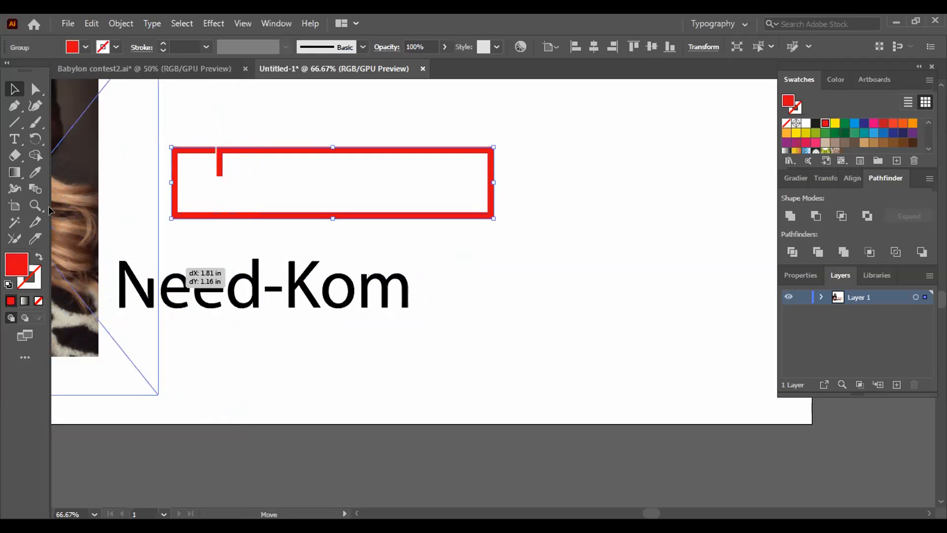
- Move the red frame back down around the Need-Kom lettering and check the fit with both parts selected
{"action": "mouse_move", "coordinate": [120, 244]}
{"action": "left_mouse_down"}
{"action": "mouse_move", "coordinate": [327, 336]}
{"action": "mouse_move", "coordinate": [503, 357]}
{"action": "mouse_move", "coordinate": [411, 318]}
{"action": "left_mouse_up"}
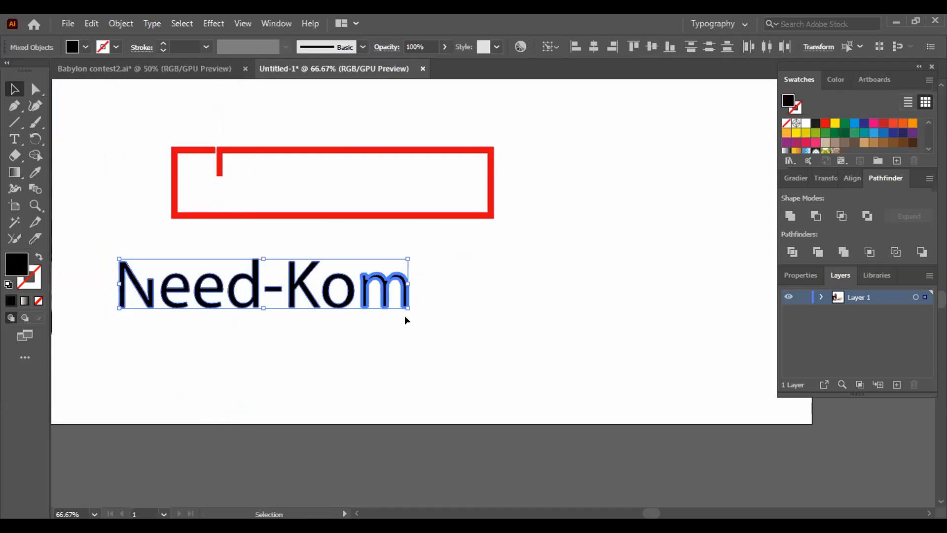
{"action": "left_click", "coordinate": [111, 205]}
{"action": "left_click_drag", "start_coordinate": [227, 215], "coordinate": [160, 311]}
{"action": "left_click_drag", "start_coordinate": [79, 211], "coordinate": [429, 349]}
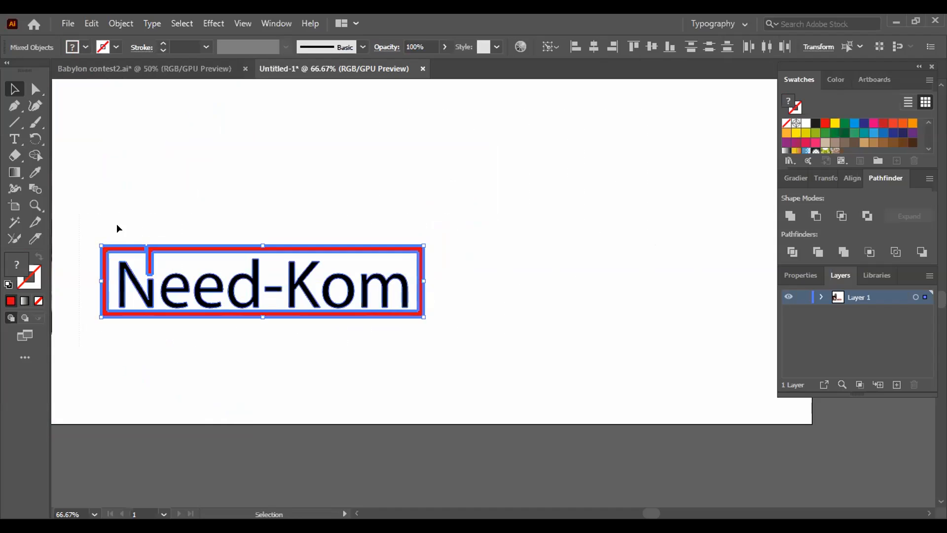
{"action": "left_click", "coordinate": [151, 223]}
- Nudge the red frame down slightly so its short vertical bar sits closer to the N's cut stem
{"action": "key", "text": "a"}
{"action": "key", "text": "ctrl+plus"}
{"action": "key", "text": "ctrl+plus"}
{"action": "key", "text": "ctrl+plus"}
{"action": "left_click_drag", "start_coordinate": [257, 425], "coordinate": [337, 408]}
{"action": "key", "text": "v"}
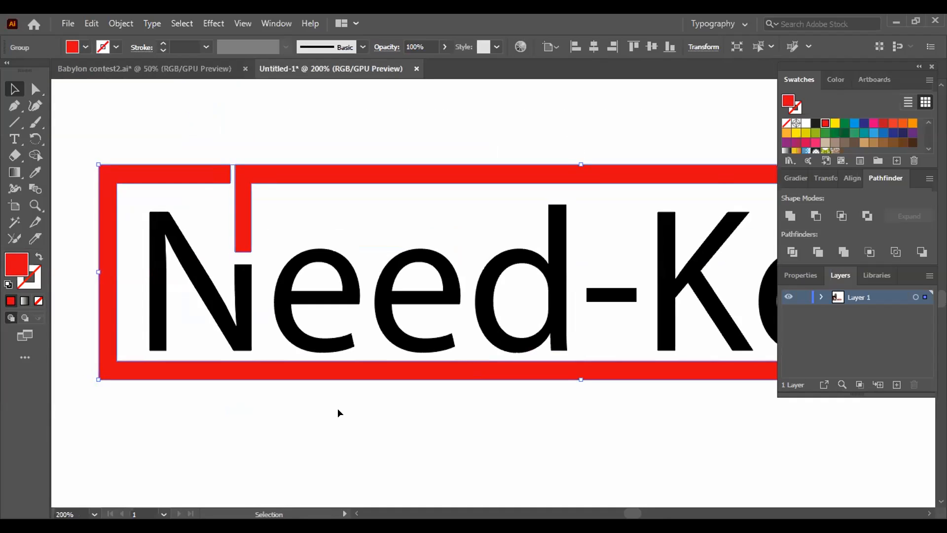
{"action": "key", "text": "Down"}
{"action": "key", "text": "Down"}
{"action": "key", "text": "Down"}
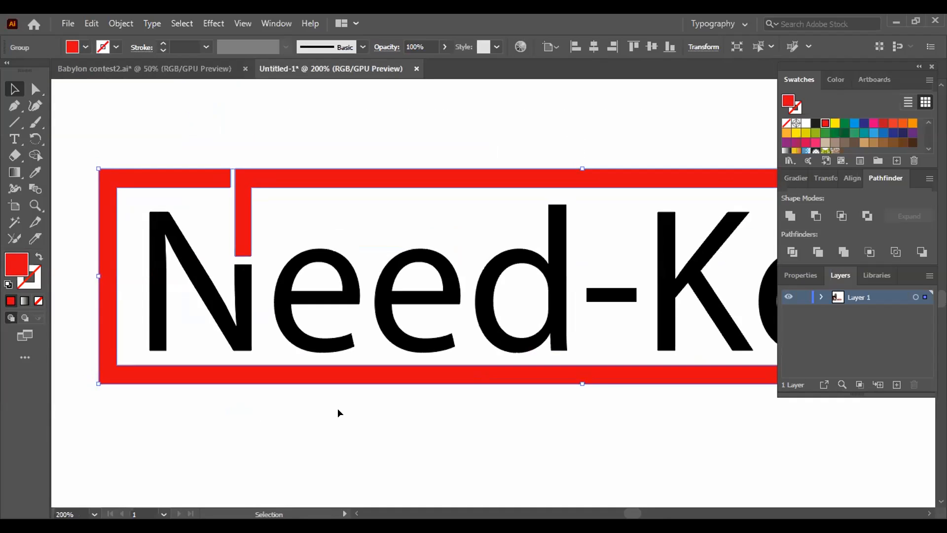
{"action": "key", "text": "Down"}
{"action": "key", "text": "Down"}
{"action": "left_click", "coordinate": [293, 428]}
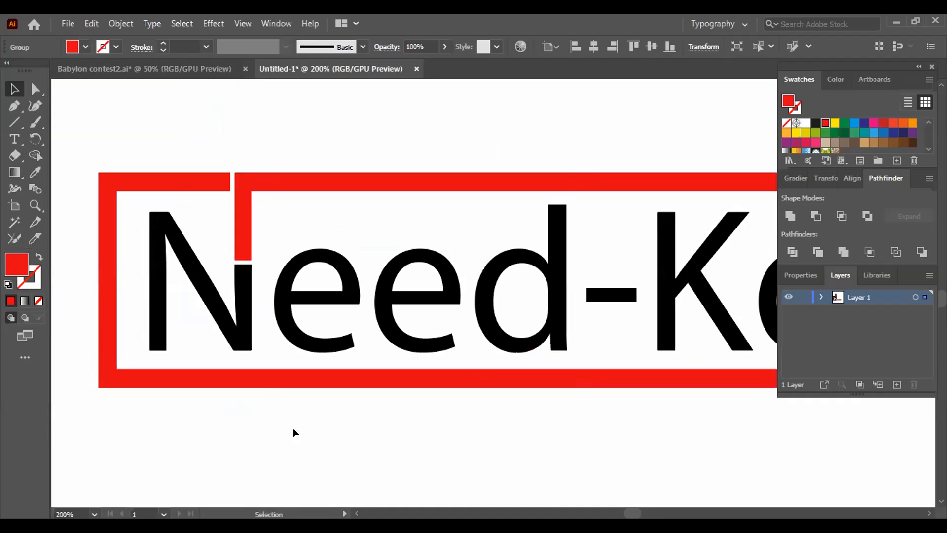
- Group the red frame with the Need-Kom lettering and deselect the logo
{"action": "right_click", "coordinate": [238, 193]}
{"action": "left_click", "coordinate": [124, 147]}
{"action": "left_click_drag", "start_coordinate": [78, 138], "coordinate": [563, 395]}
{"action": "right_click", "coordinate": [477, 374]}
{"action": "left_click", "coordinate": [514, 427]}
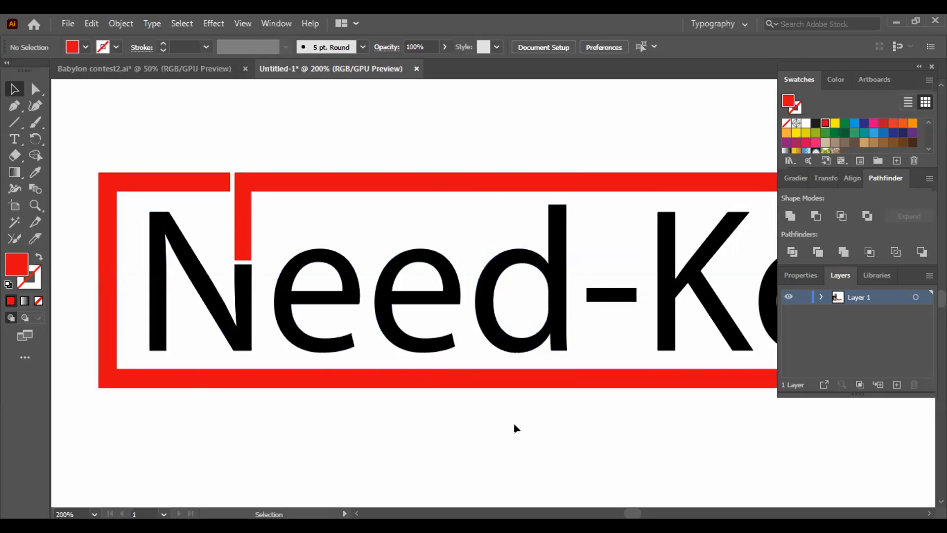
{"action": "key", "text": "ctrl+minus"}
{"action": "key", "text": "ctrl+minus"}
{"action": "key", "text": "ctrl+minus"}
{"action": "key", "text": "ctrl+minus"}
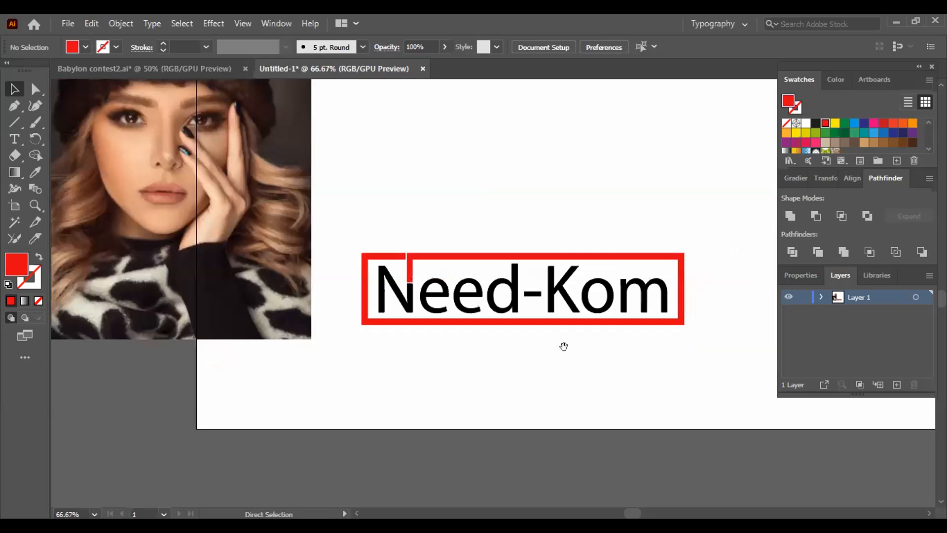
{"action": "left_click_drag", "start_coordinate": [475, 359], "coordinate": [335, 363]}
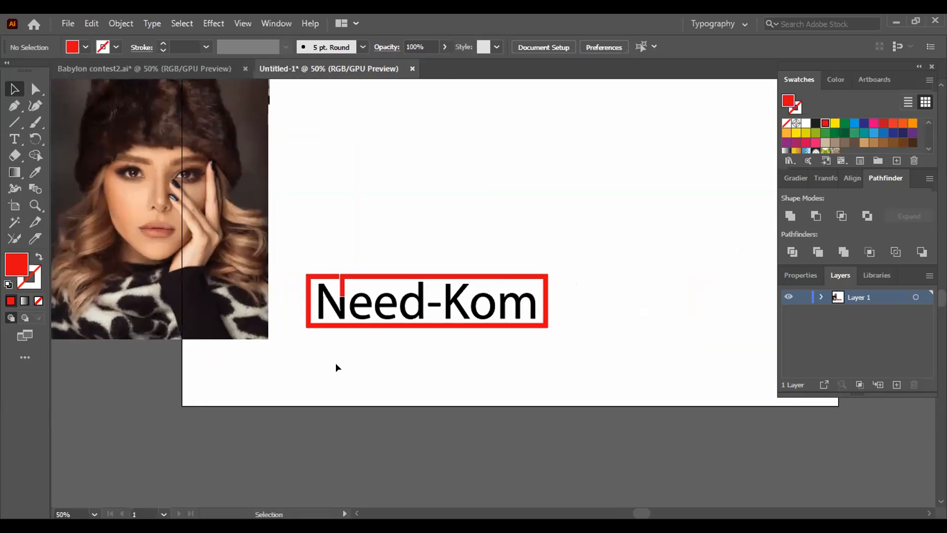
- Ungroup the framed Need-Kom logo again and deselect its parts
{"action": "left_click", "coordinate": [340, 323]}
{"action": "key", "text": "ctrl+plus"}
{"action": "key", "text": "ctrl+plus"}
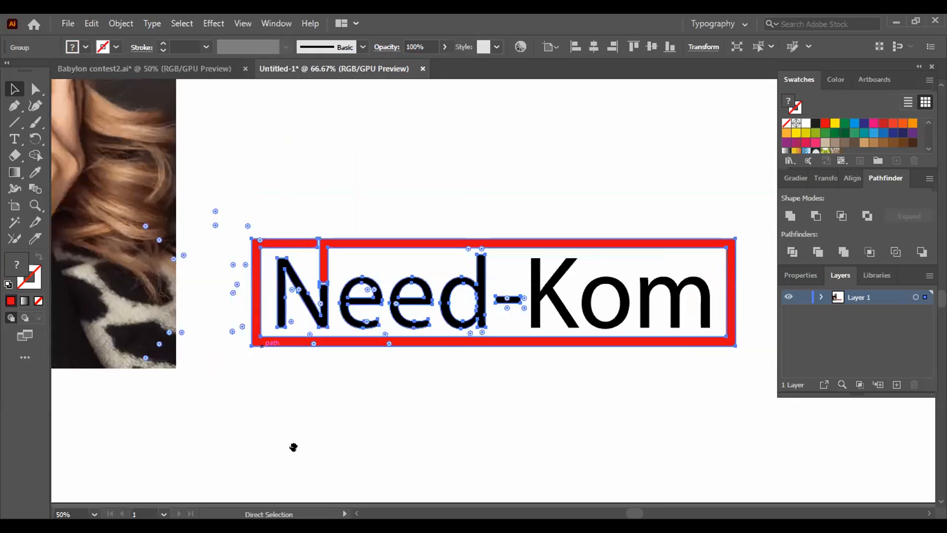
{"action": "key", "text": "ctrl+plus"}
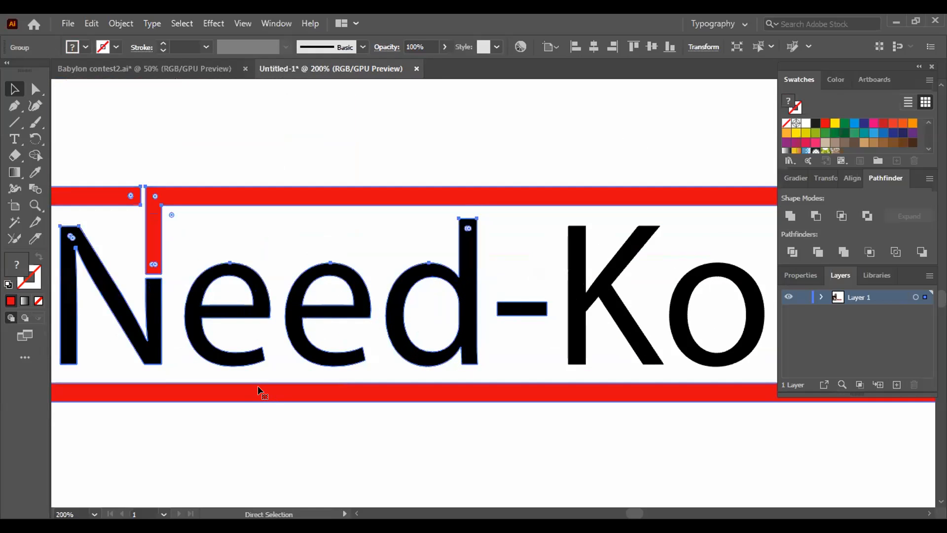
{"action": "key", "text": "ctrl+plus"}
{"action": "right_click", "coordinate": [264, 388]}
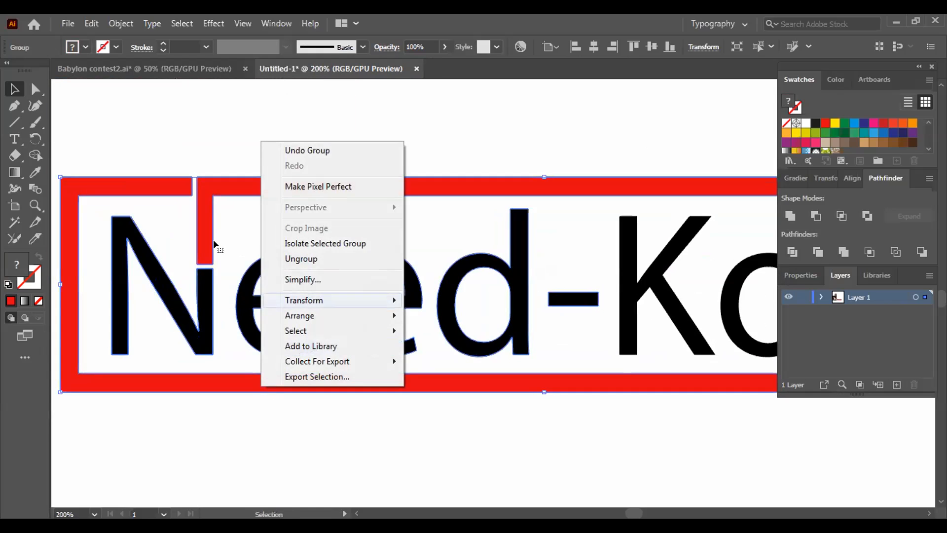
{"action": "left_click", "coordinate": [302, 259]}
{"action": "left_click", "coordinate": [326, 449]}
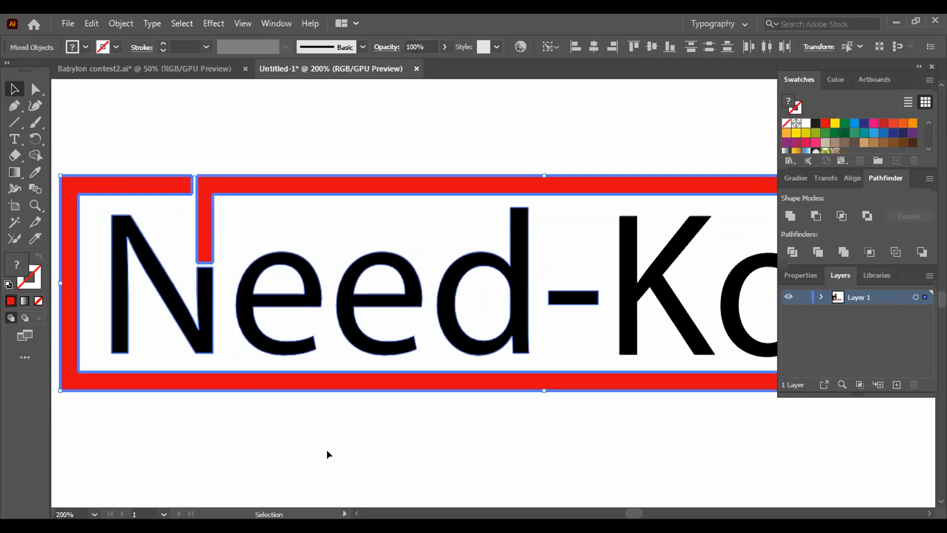
- Nudge the red frame up slightly to widen the gap above the N's stem, and regroup it with the lettering
{"action": "left_click", "coordinate": [237, 384]}
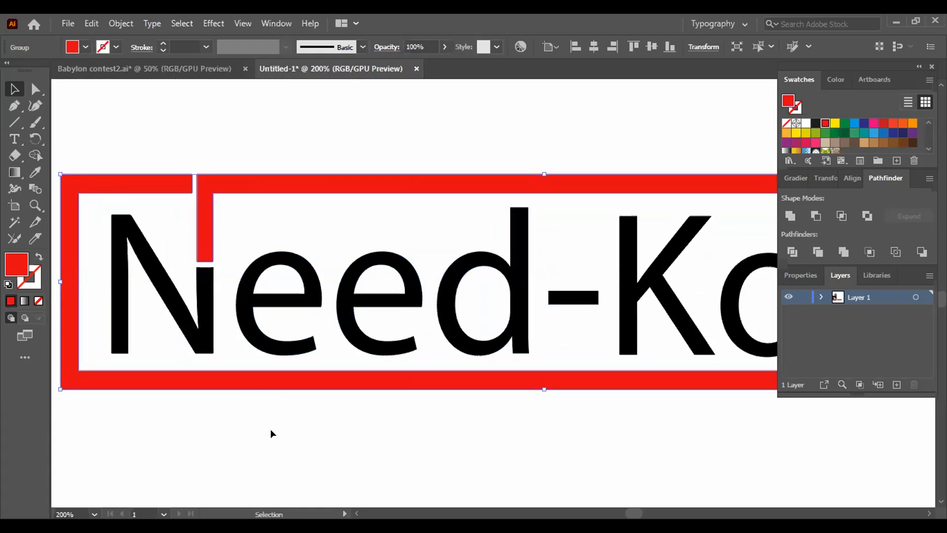
{"action": "left_click", "coordinate": [257, 418]}
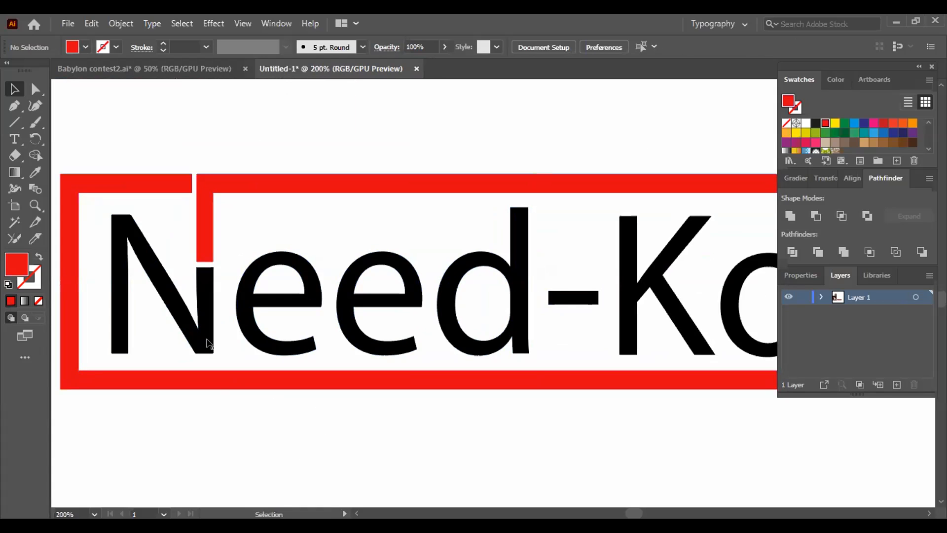
{"action": "left_click_drag", "start_coordinate": [150, 138], "coordinate": [300, 389]}
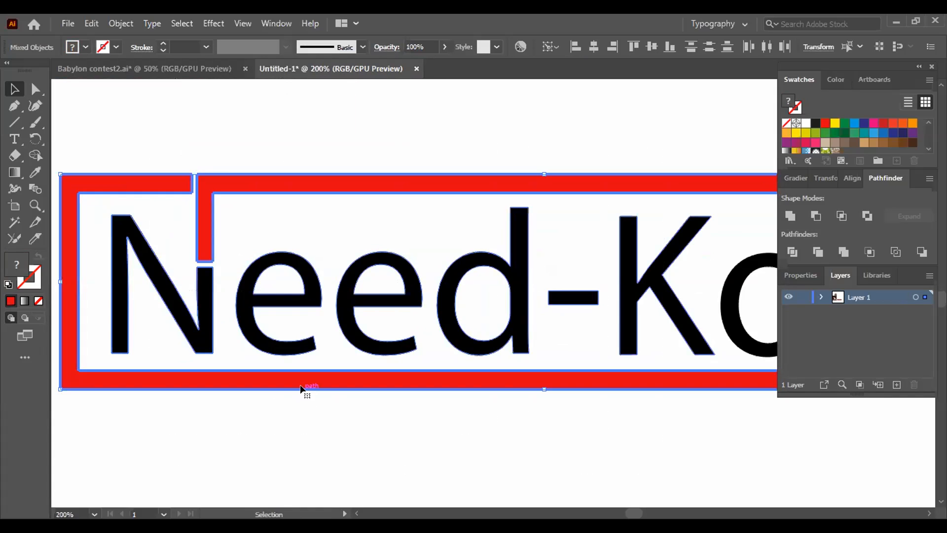
{"action": "key", "text": "ctrl+g"}
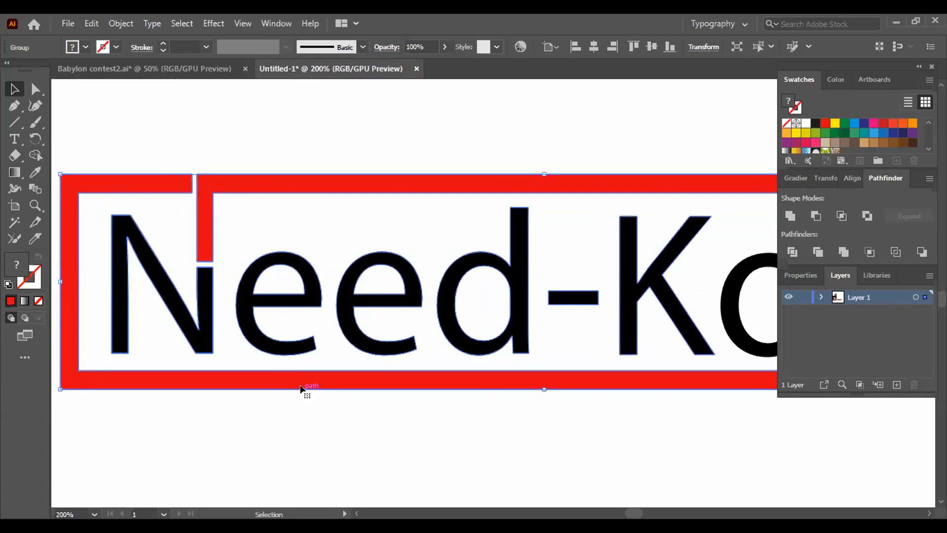
{"action": "key", "text": "ctrl"}
{"action": "key", "text": "ctrl+minus"}
{"action": "key", "text": "ctrl+minus"}
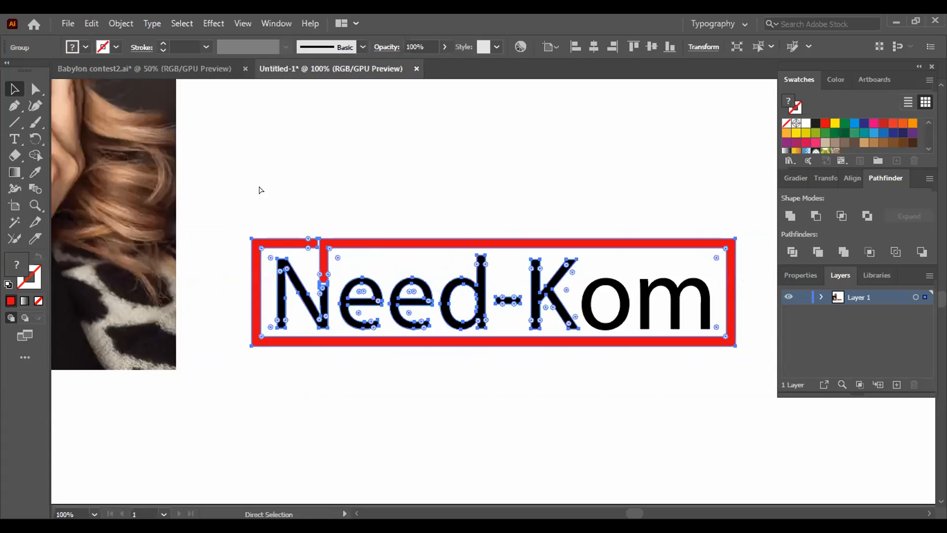
{"action": "left_click", "coordinate": [323, 380]}
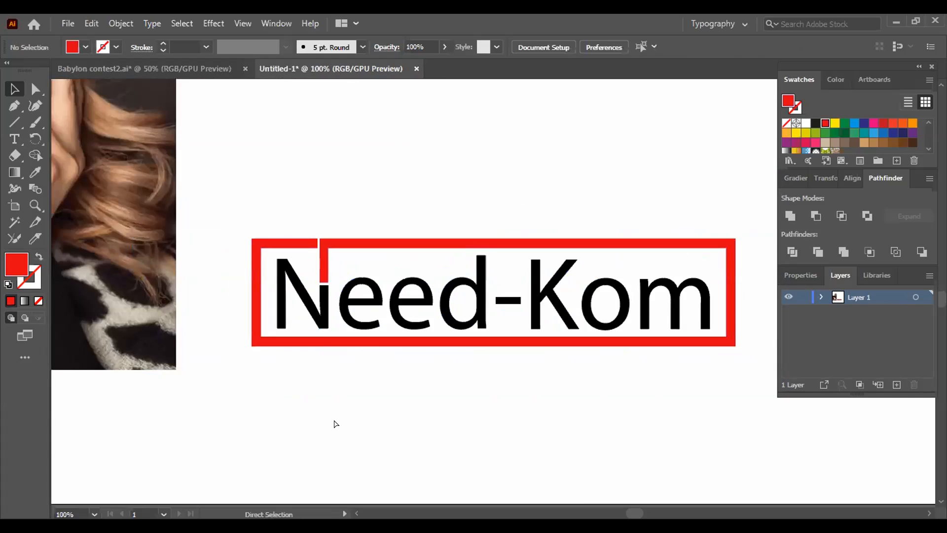
{"action": "key", "text": "ctrl+minus"}
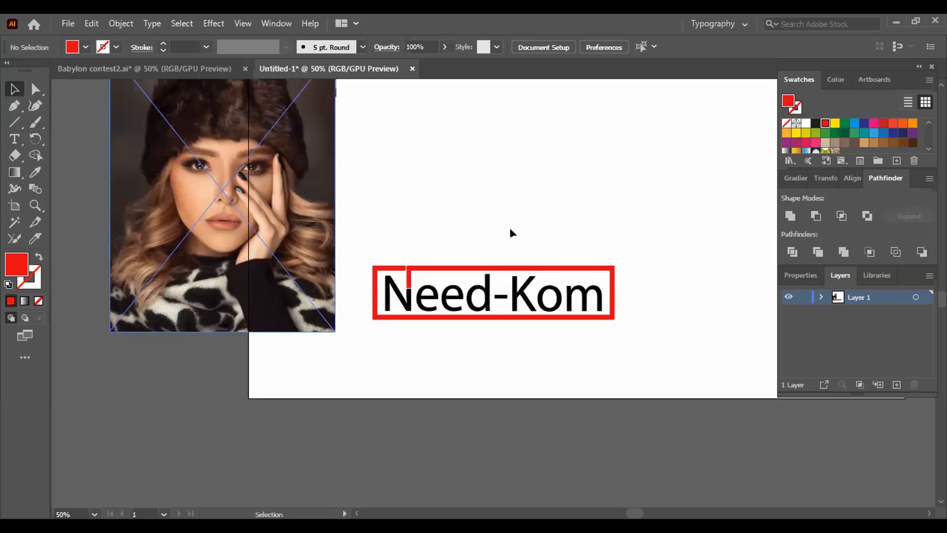
- Add the text "Need-Kom" in the empty area above the framed logo and deselect it
{"action": "left_click", "coordinate": [7, 135]}
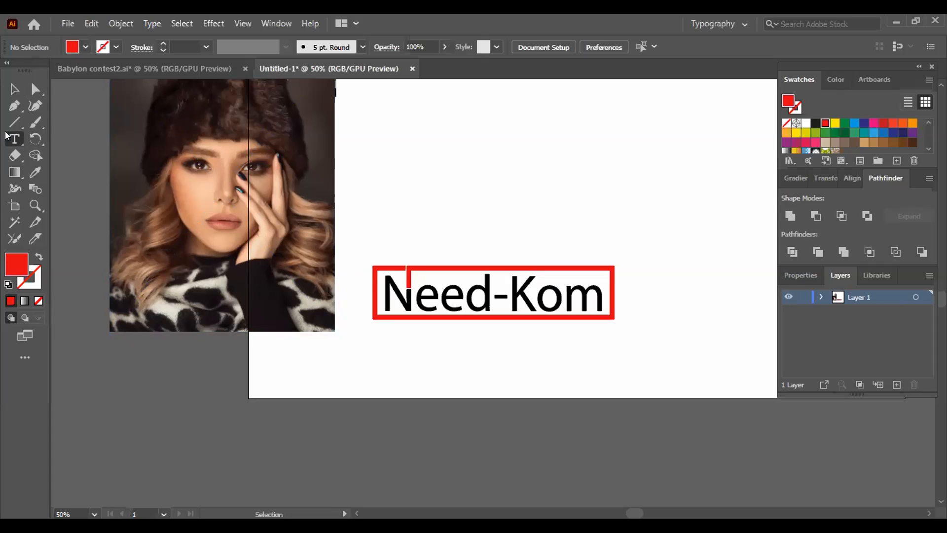
{"action": "left_click", "coordinate": [473, 188]}
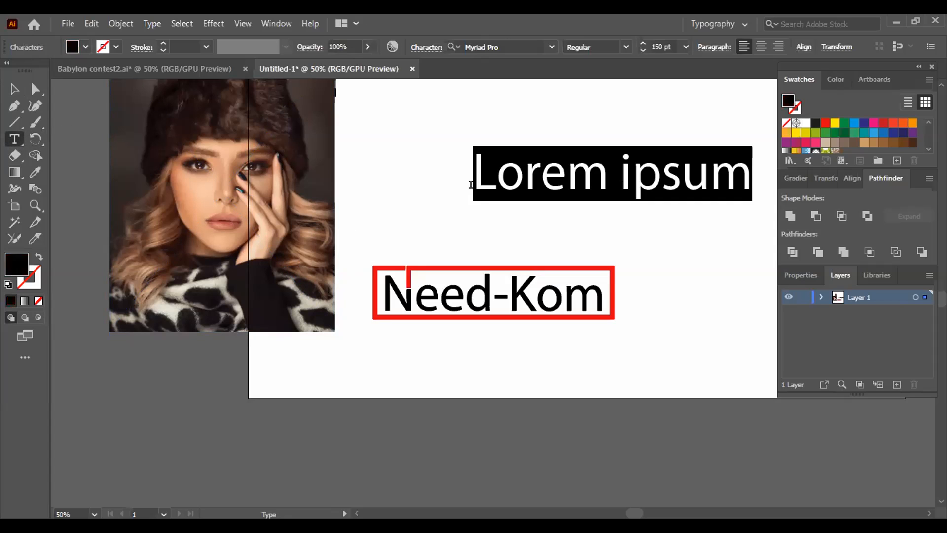
{"action": "type", "text": "N"}
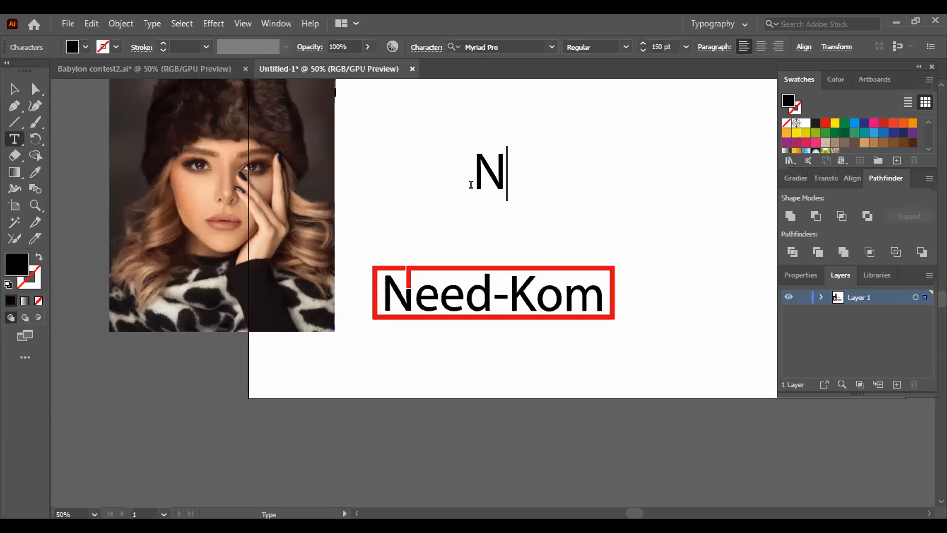
{"action": "type", "text": "ee"}
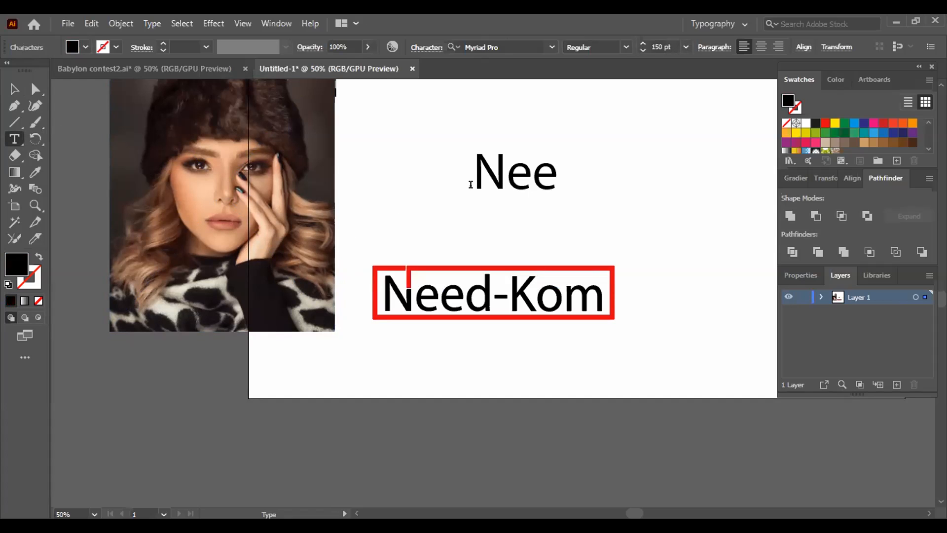
{"action": "type", "text": "d-"}
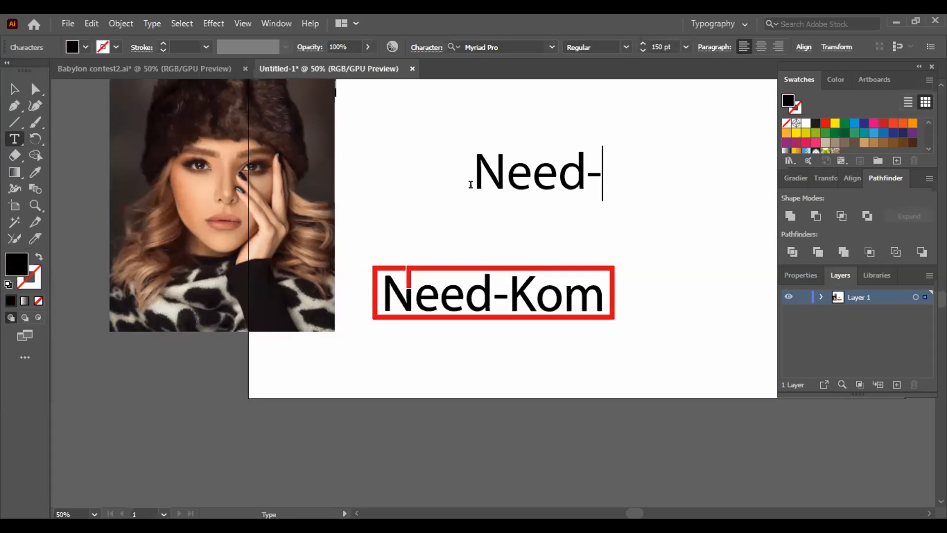
{"action": "type", "text": "Kom"}
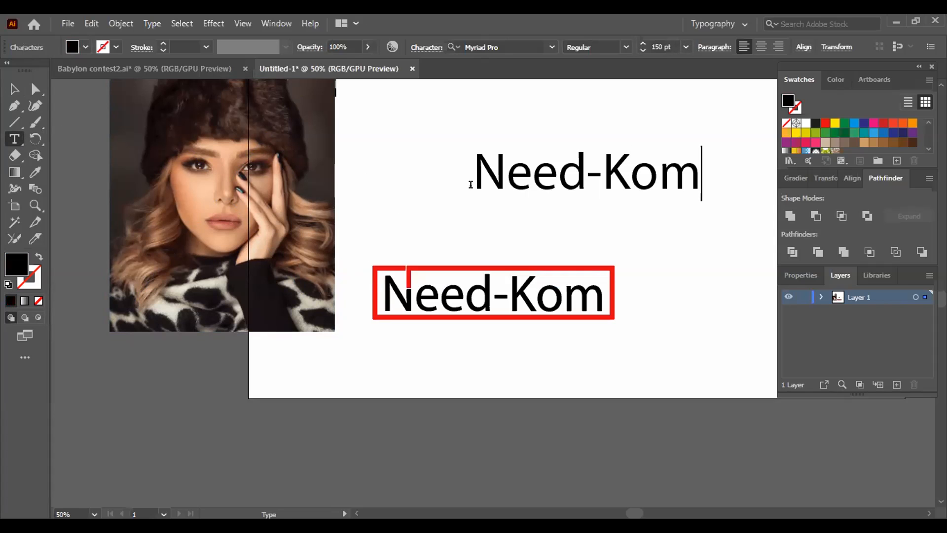
{"action": "key", "text": "Escape"}
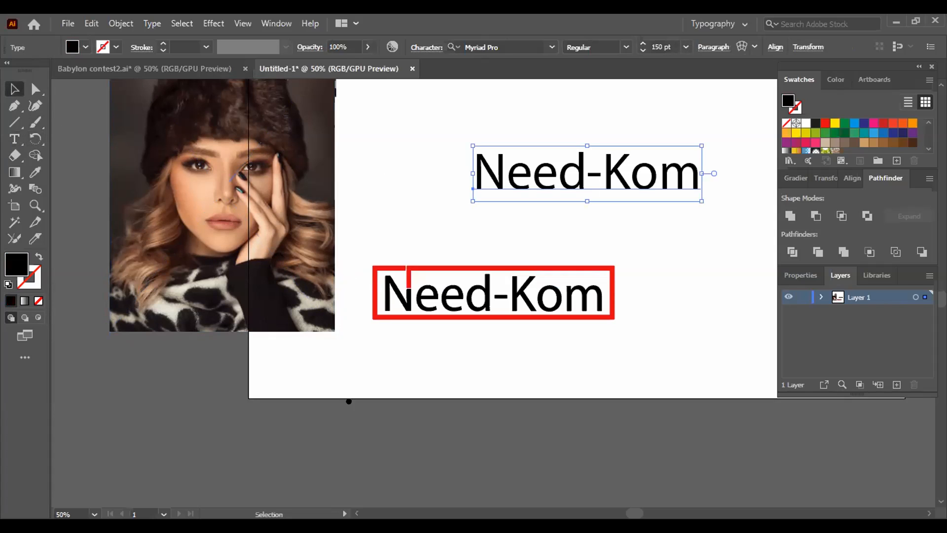
{"action": "left_click_drag", "start_coordinate": [404, 385], "coordinate": [228, 416]}
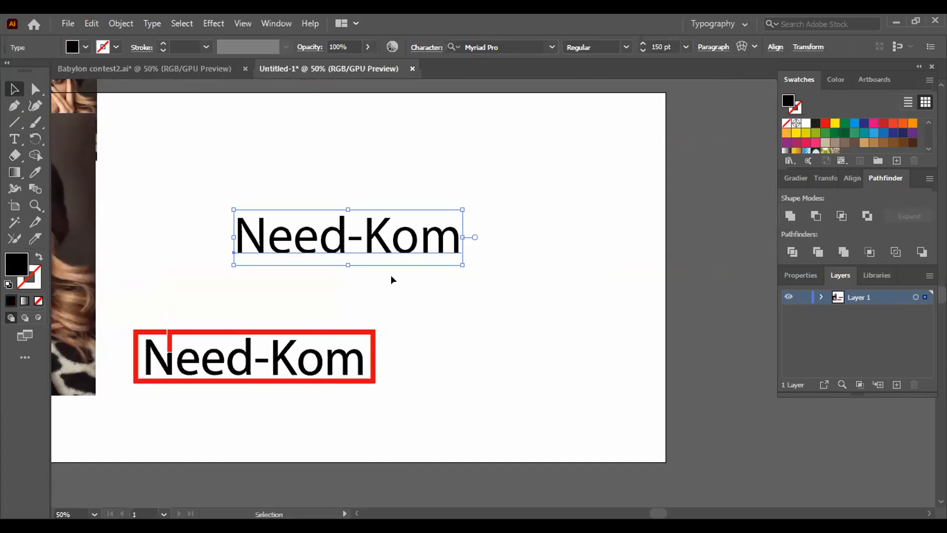
{"action": "left_click", "coordinate": [193, 226]}
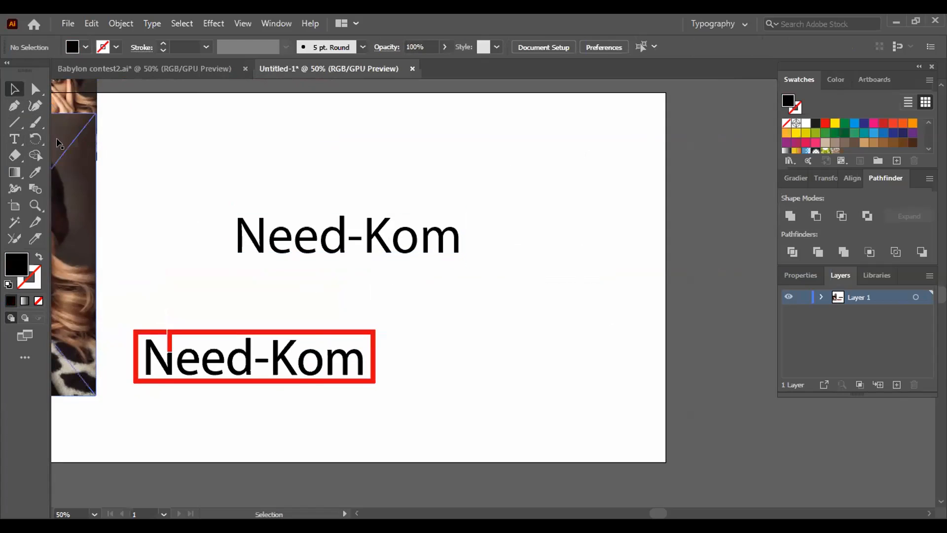
- Draw a rectangle closely around the new Need-Kom text and set its fill to none
{"action": "left_click", "coordinate": [14, 122]}
{"action": "left_click", "coordinate": [62, 121]}
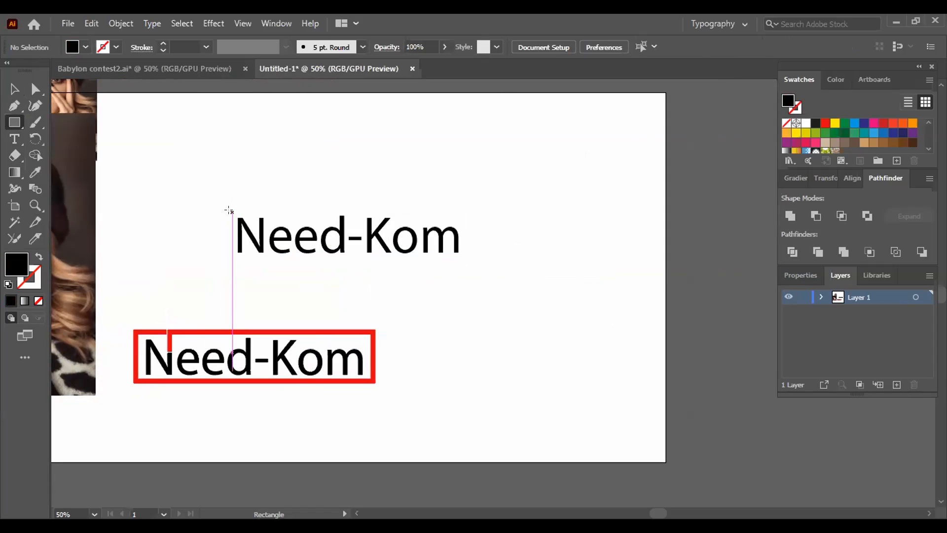
{"action": "left_click_drag", "start_coordinate": [229, 211], "coordinate": [460, 255]}
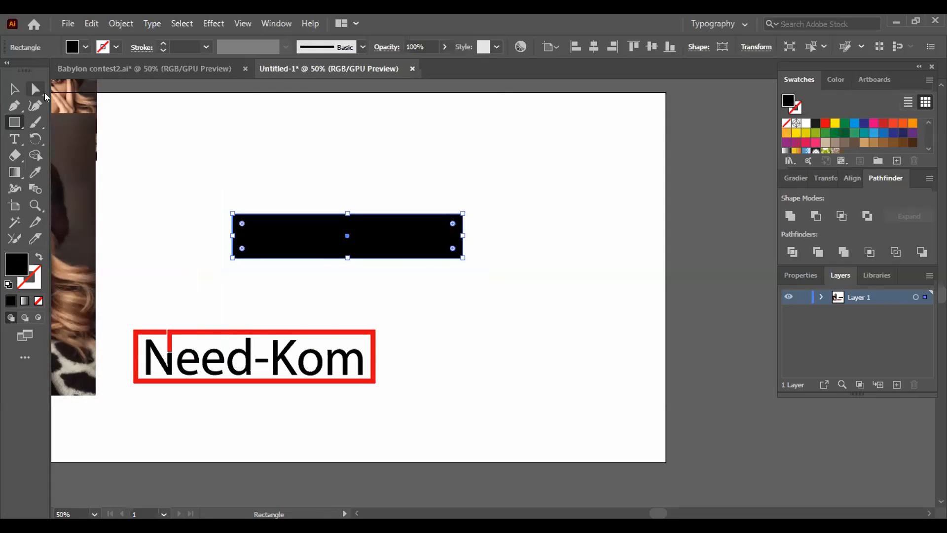
{"action": "left_click", "coordinate": [85, 47]}
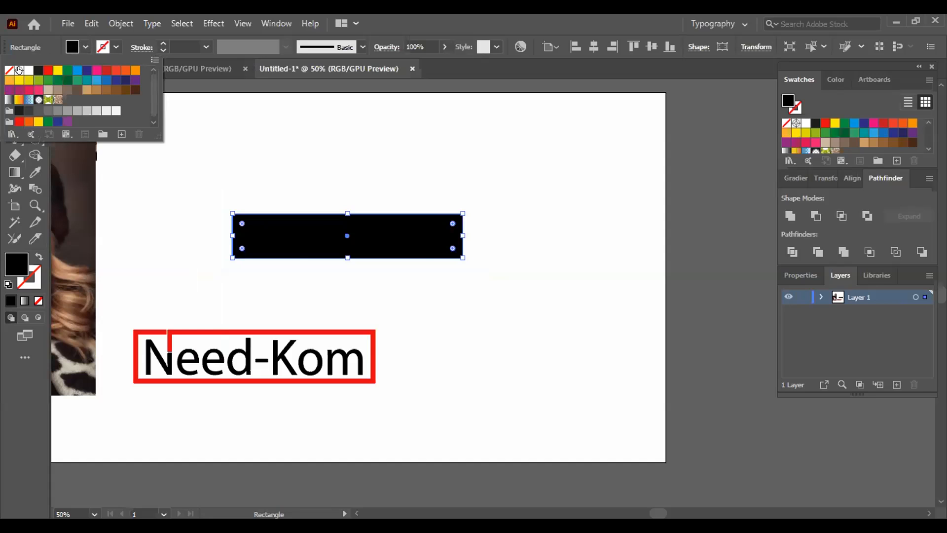
{"action": "left_click", "coordinate": [8, 69]}
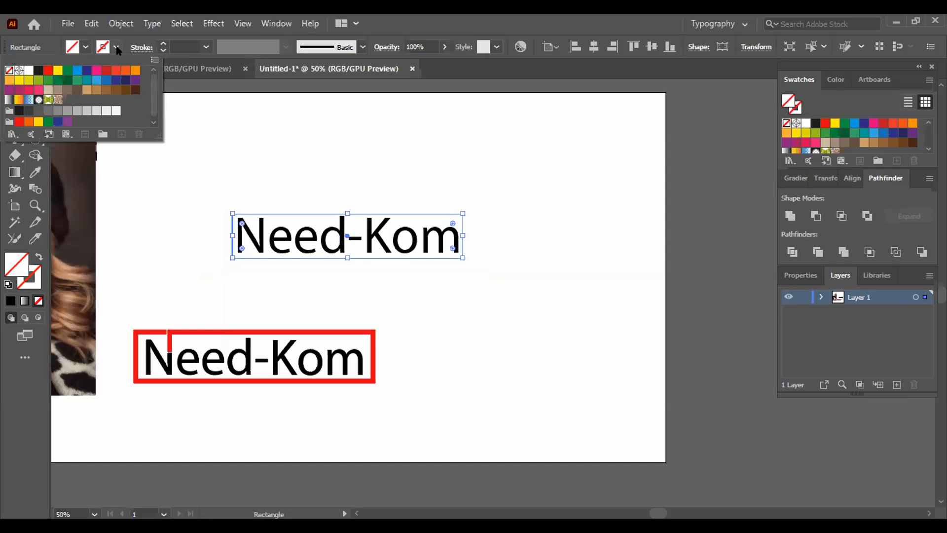
- Set the new rectangle's stroke to black with a 10 pt weight
{"action": "left_click", "coordinate": [113, 50]}
{"action": "left_click", "coordinate": [115, 48]}
{"action": "left_click", "coordinate": [38, 70]}
{"action": "left_click", "coordinate": [287, 265]}
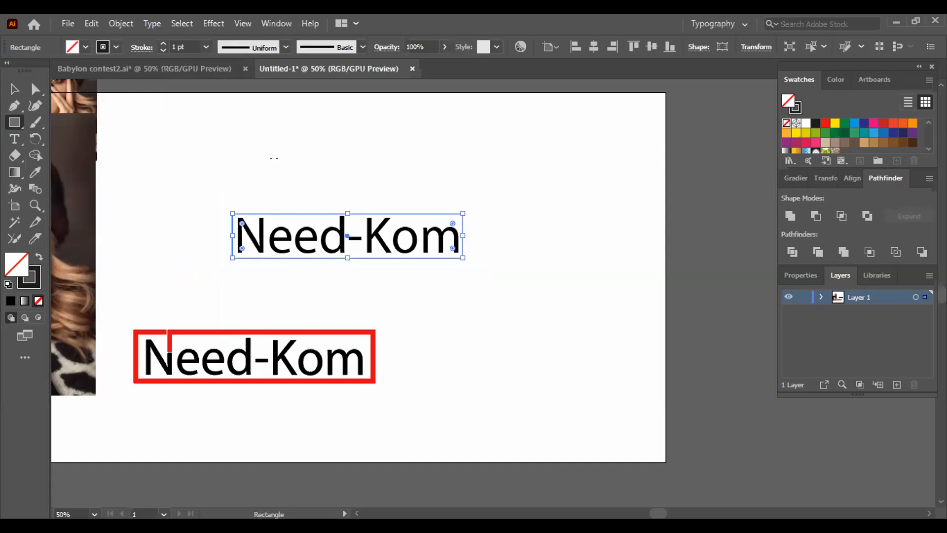
{"action": "left_click", "coordinate": [162, 43]}
{"action": "left_click", "coordinate": [163, 43]}
{"action": "left_click", "coordinate": [163, 43]}
{"action": "left_click", "coordinate": [163, 43]}
{"action": "left_click", "coordinate": [162, 43]}
{"action": "left_click", "coordinate": [163, 43]}
{"action": "left_click", "coordinate": [163, 43]}
{"action": "left_click", "coordinate": [163, 43]}
{"action": "left_click", "coordinate": [160, 41]}
{"action": "left_click", "coordinate": [160, 41]}
{"action": "left_click", "coordinate": [159, 48]}
{"action": "left_click", "coordinate": [159, 49]}
{"action": "left_click", "coordinate": [159, 49]}
{"action": "left_click", "coordinate": [158, 148]}
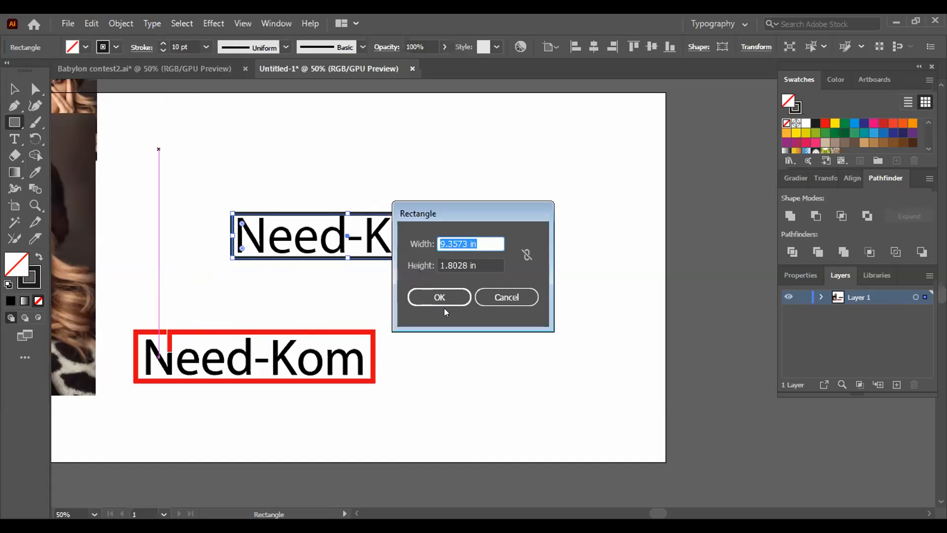
{"action": "left_click", "coordinate": [447, 296]}
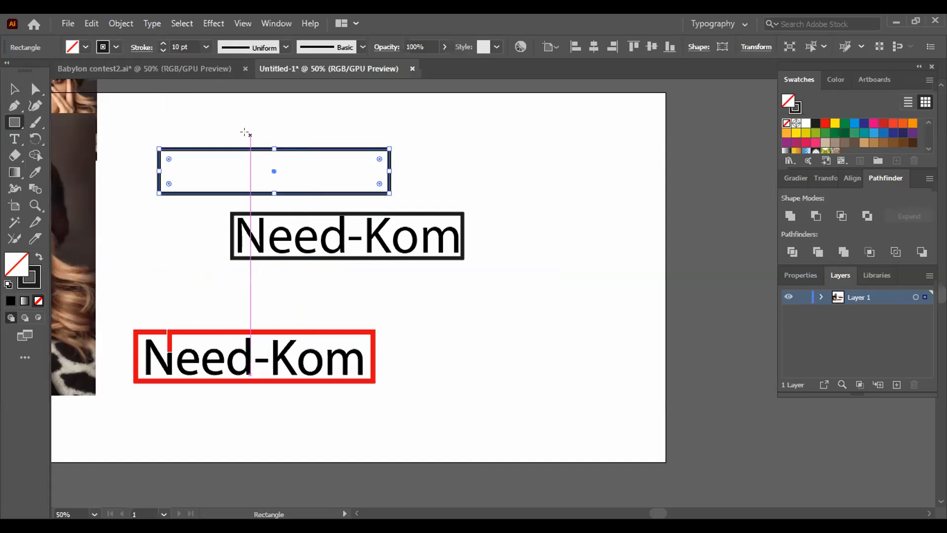
{"action": "key", "text": "Delete"}
{"action": "key", "text": "v"}
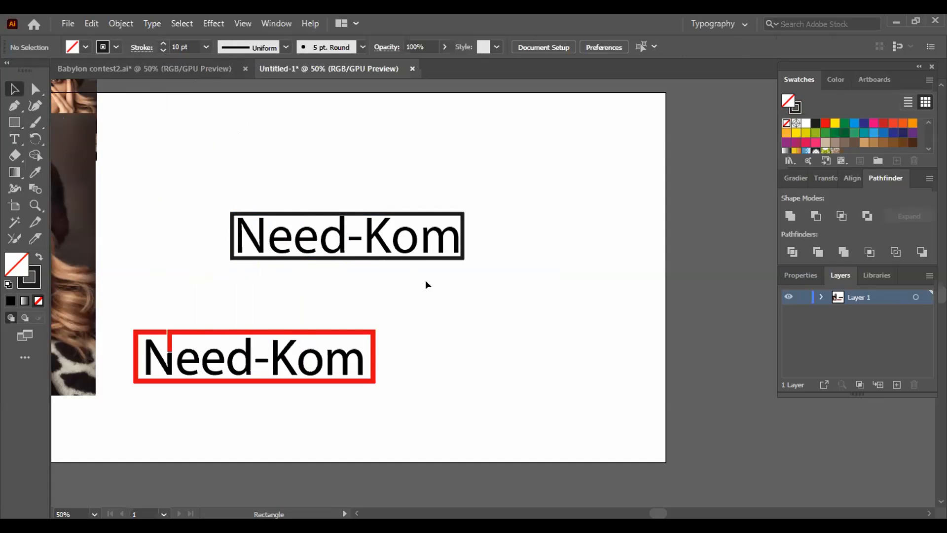
- Nudge the black frame slightly to the right around the new Need-Kom text and deselect it
{"action": "left_click", "coordinate": [452, 254]}
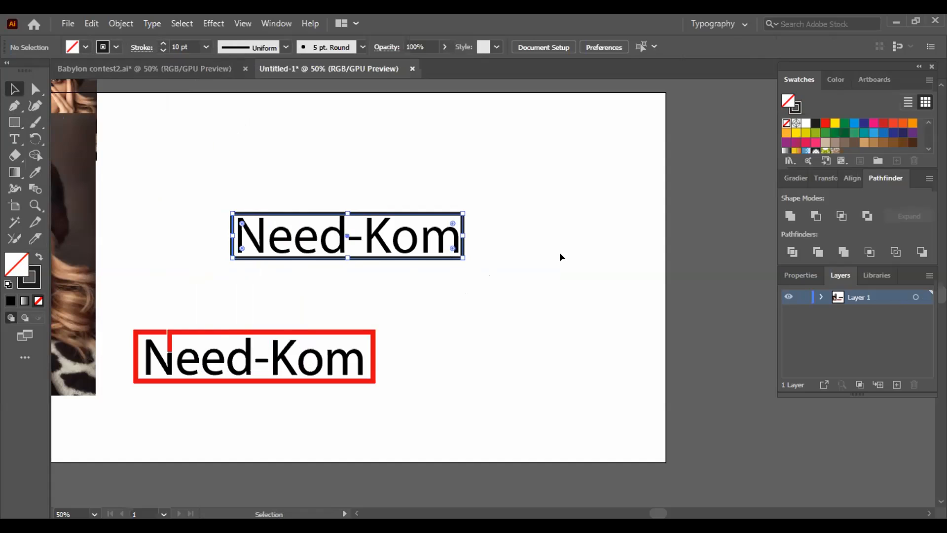
{"action": "key", "text": "Right"}
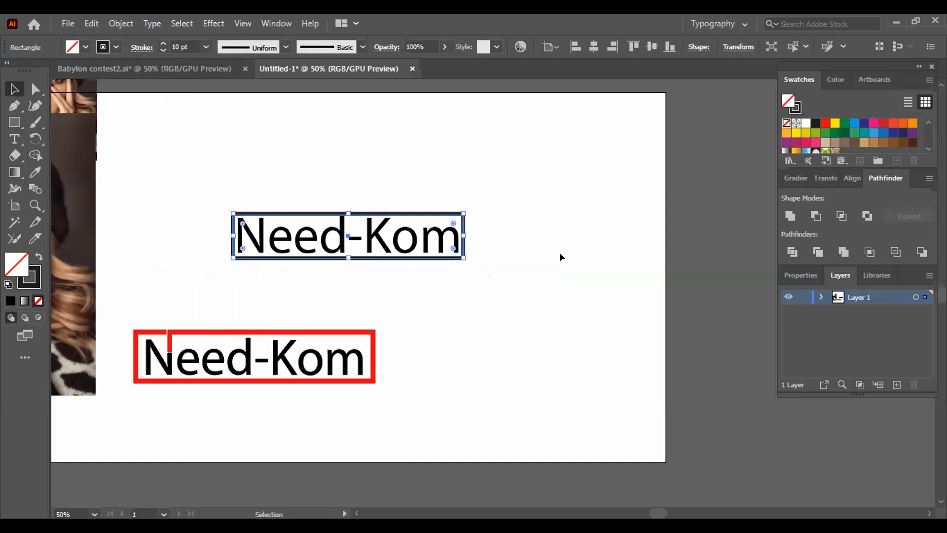
{"action": "left_click", "coordinate": [524, 217]}
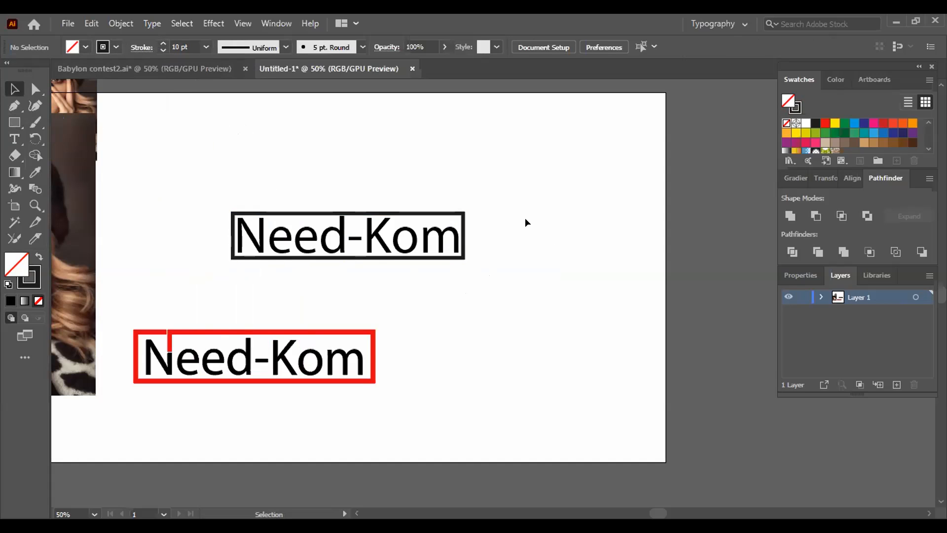
{"action": "left_click", "coordinate": [461, 244]}
{"action": "key", "text": "ctrl+="}
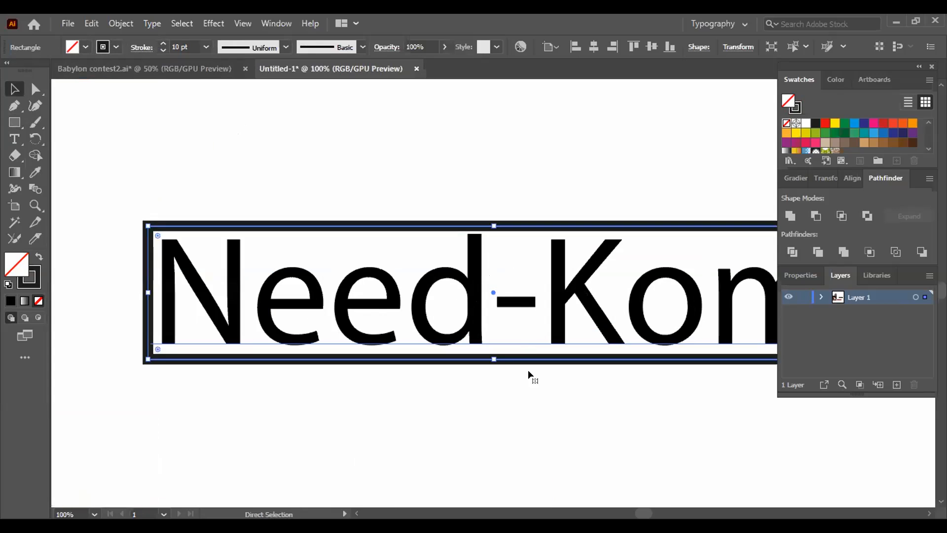
{"action": "key", "text": "ctrl+="}
{"action": "left_click_drag", "start_coordinate": [522, 378], "coordinate": [503, 377]}
{"action": "left_click", "coordinate": [478, 395]}
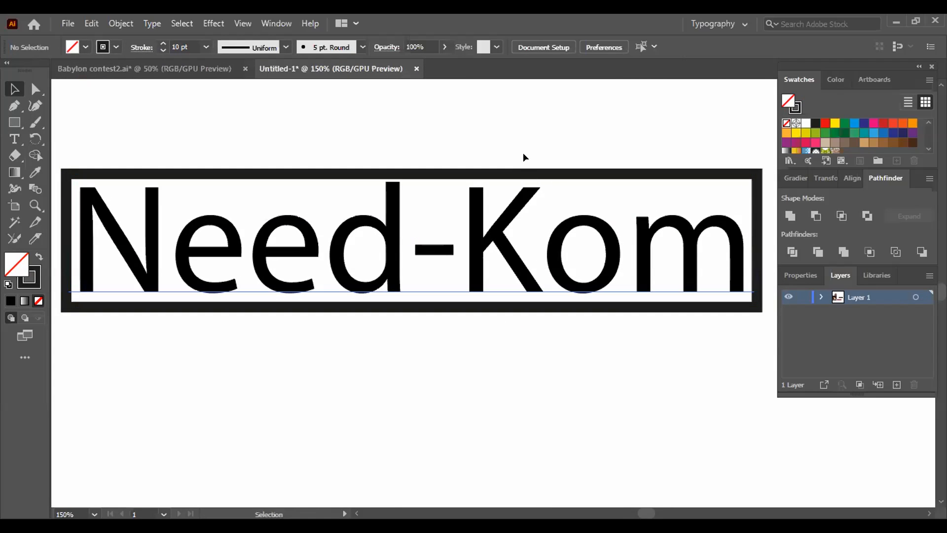
- Examine the commands offered for the Need-Kom text, including Create Outlines, and those offered for the text and frame together
{"action": "left_click", "coordinate": [522, 198]}
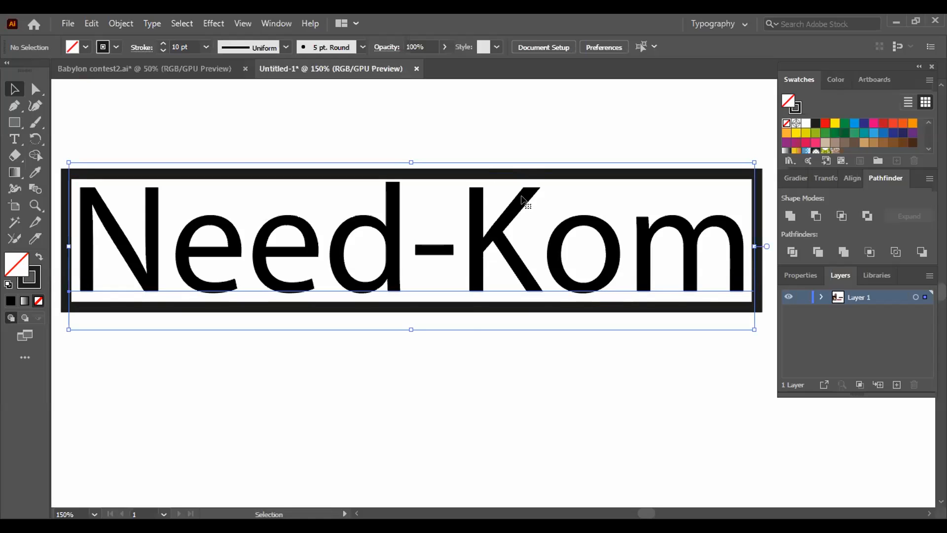
{"action": "right_click", "coordinate": [476, 228]}
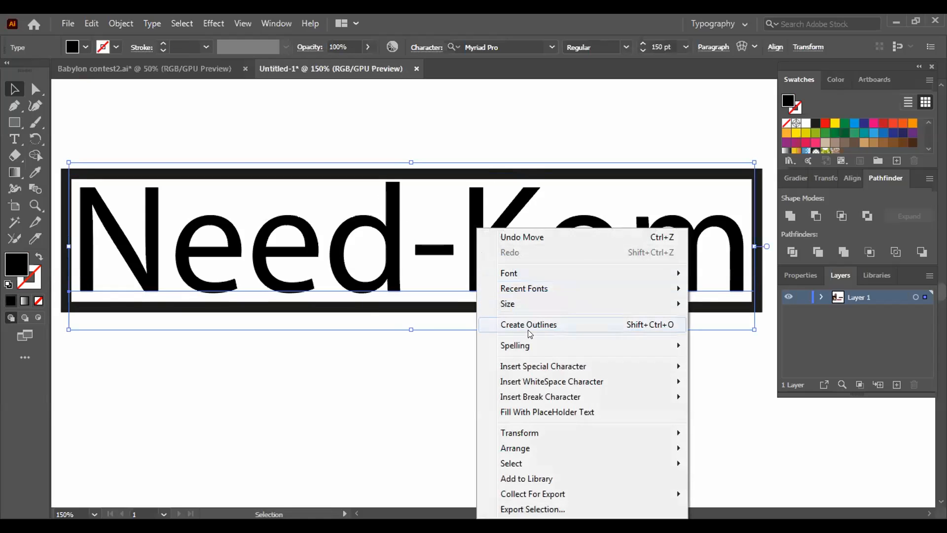
{"action": "left_click", "coordinate": [447, 358]}
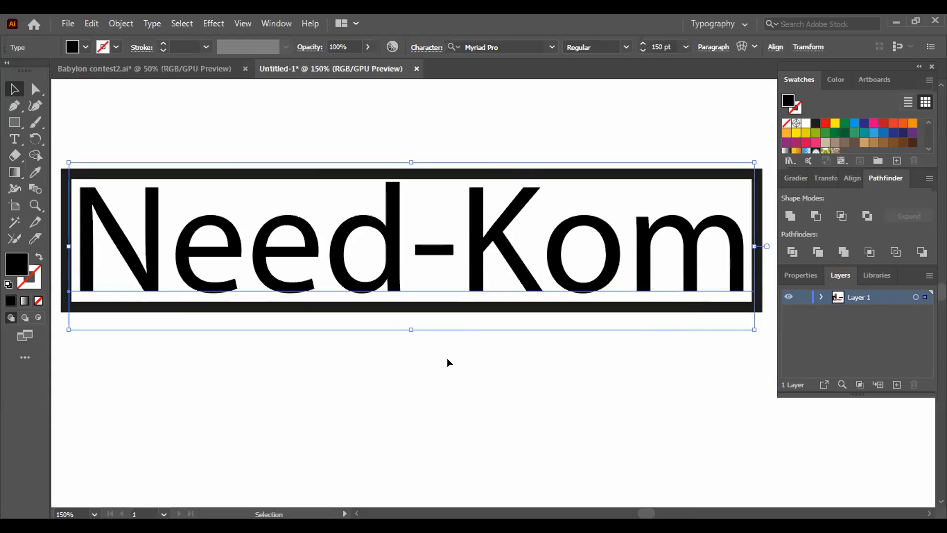
{"action": "left_click_drag", "start_coordinate": [266, 127], "coordinate": [558, 376]}
{"action": "right_click", "coordinate": [393, 253]}
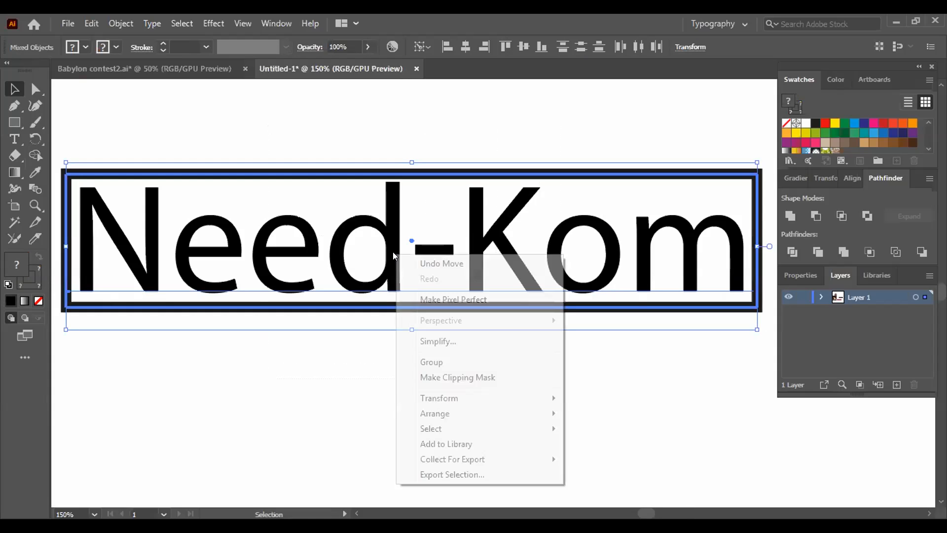
{"action": "left_click", "coordinate": [371, 352]}
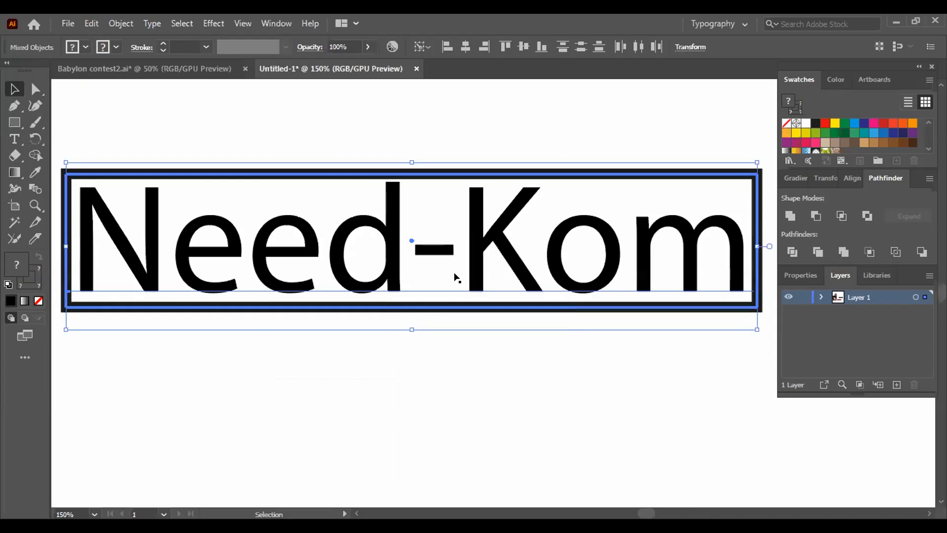
{"action": "left_click", "coordinate": [467, 243]}
{"action": "left_click", "coordinate": [473, 201]}
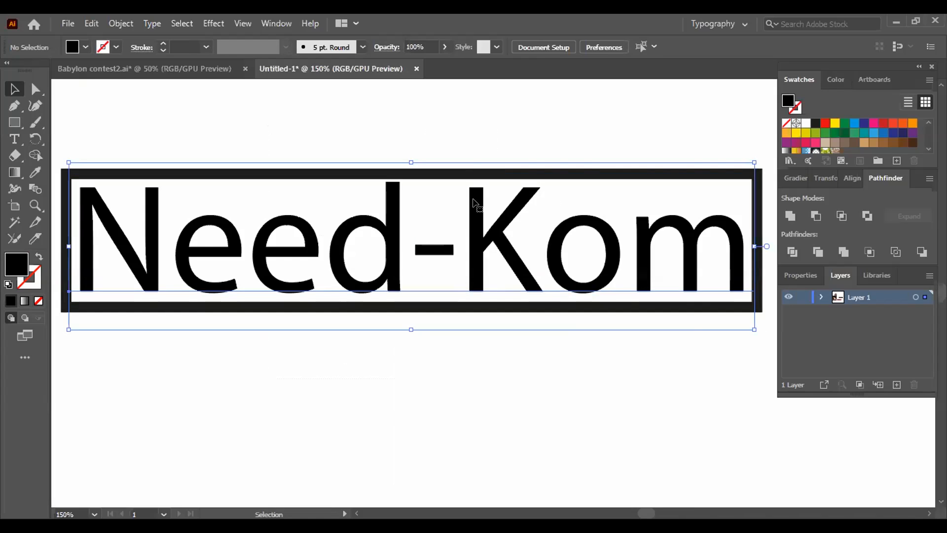
{"action": "right_click", "coordinate": [473, 200]}
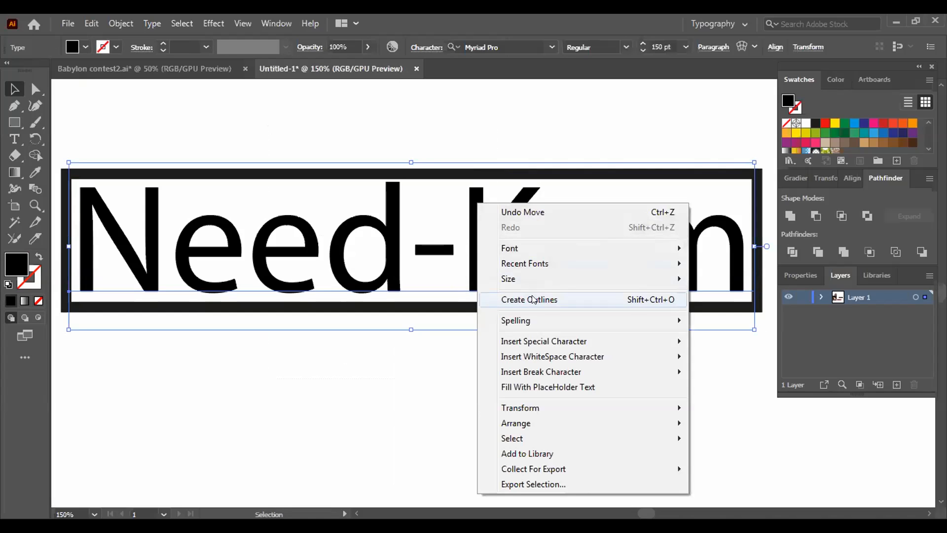
{"action": "left_click", "coordinate": [272, 355]}
- Try moving the Need-Kom text below its frame and checking its commands, and undo the move
{"action": "left_click_drag", "start_coordinate": [276, 306], "coordinate": [301, 151]}
{"action": "left_click_drag", "start_coordinate": [117, 198], "coordinate": [139, 230]}
{"action": "right_click", "coordinate": [280, 296]}
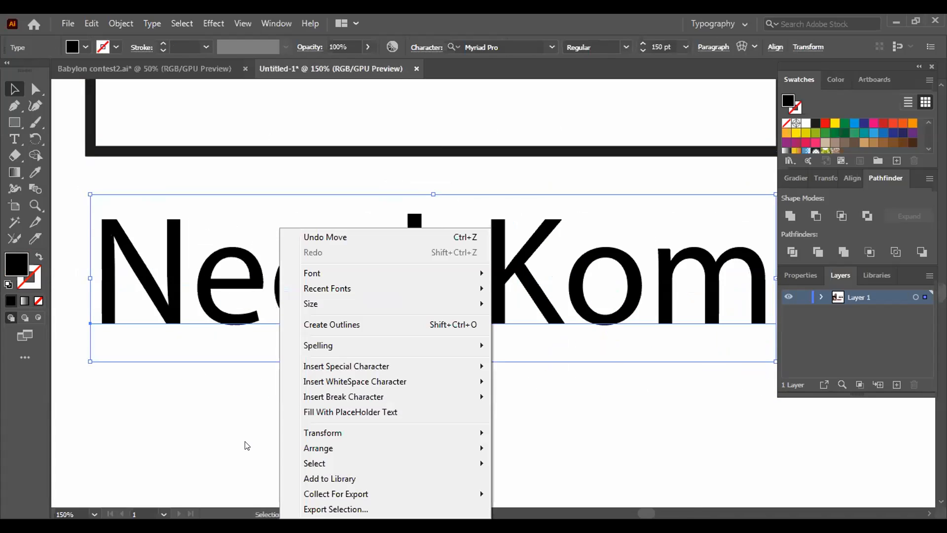
{"action": "left_click", "coordinate": [235, 428]}
{"action": "left_click", "coordinate": [235, 427]}
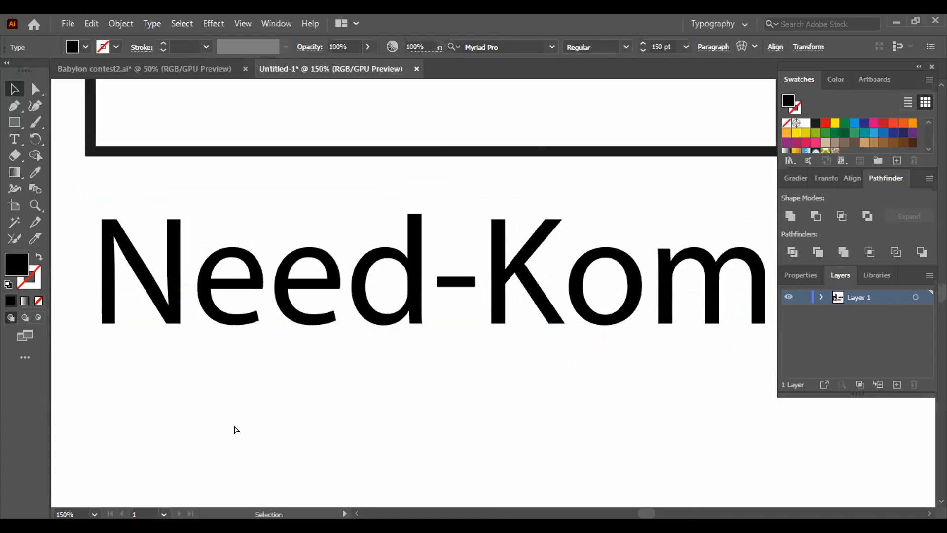
{"action": "key", "text": "ctrl+z"}
{"action": "key", "text": "ctrl+z"}
- Expand the Need-Kom text and its black frame into shapes and deselect them
{"action": "left_click_drag", "start_coordinate": [102, 129], "coordinate": [737, 388]}
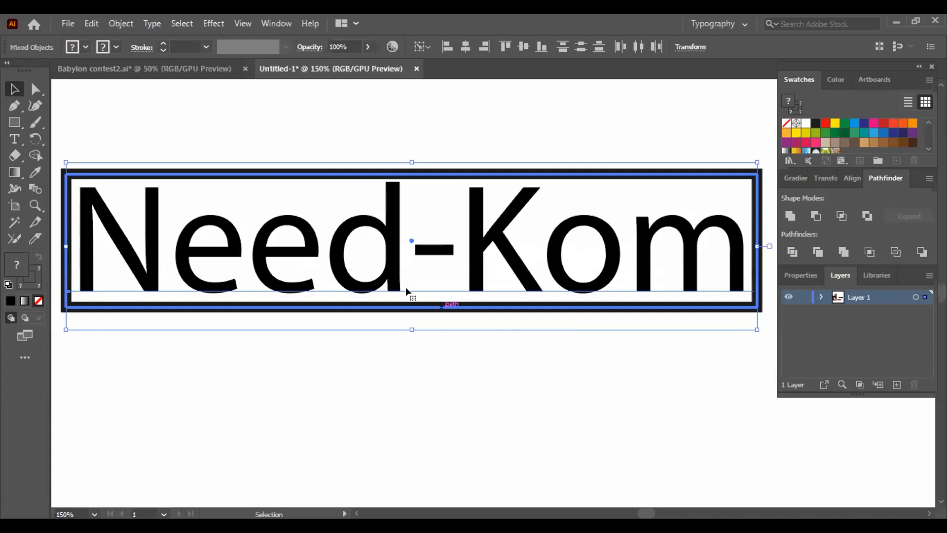
{"action": "left_click", "coordinate": [120, 23]}
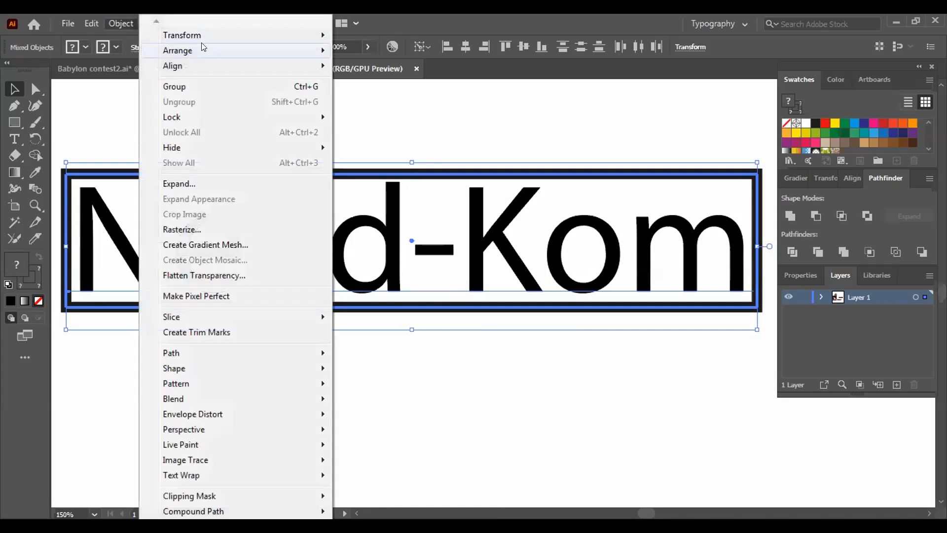
{"action": "left_click", "coordinate": [179, 184]}
{"action": "left_click", "coordinate": [437, 351]}
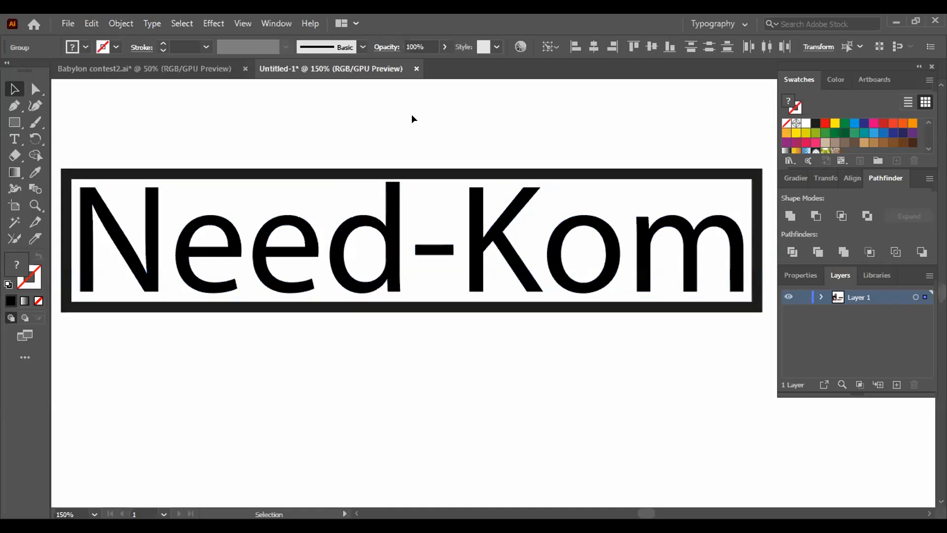
{"action": "left_click", "coordinate": [411, 114]}
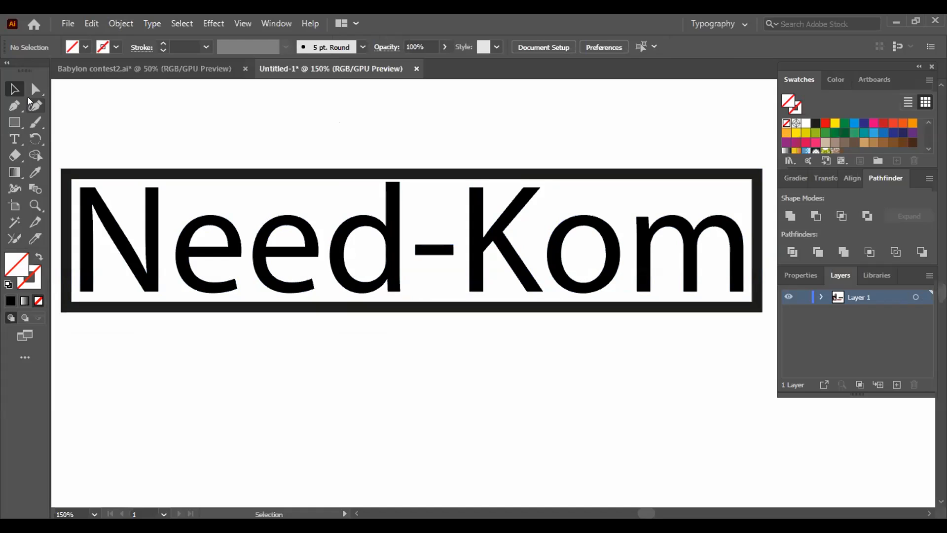
- Extend the K's upper diagonal arm into the frame's top bar by moving its end points 0.16 in right and 0.19 in up
{"action": "left_click", "coordinate": [29, 91]}
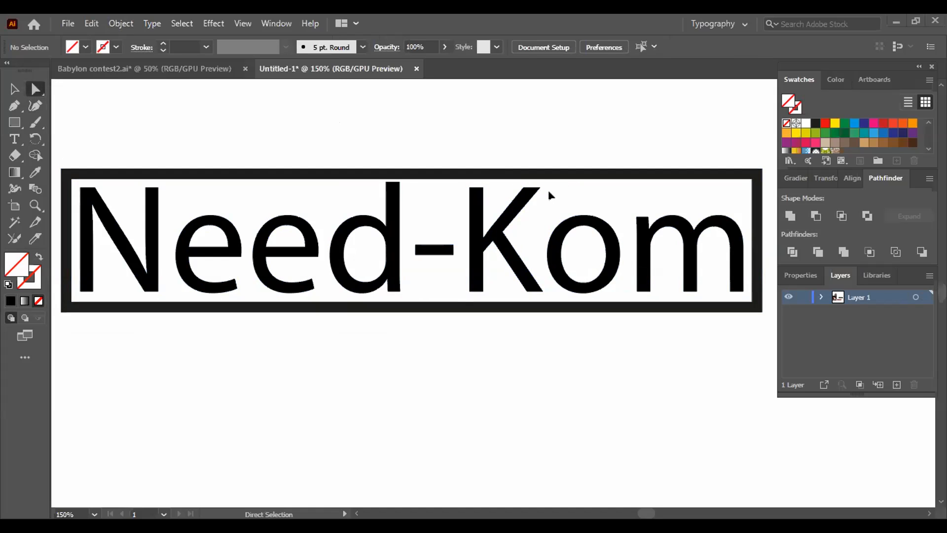
{"action": "left_click", "coordinate": [524, 195]}
{"action": "left_click", "coordinate": [523, 188]}
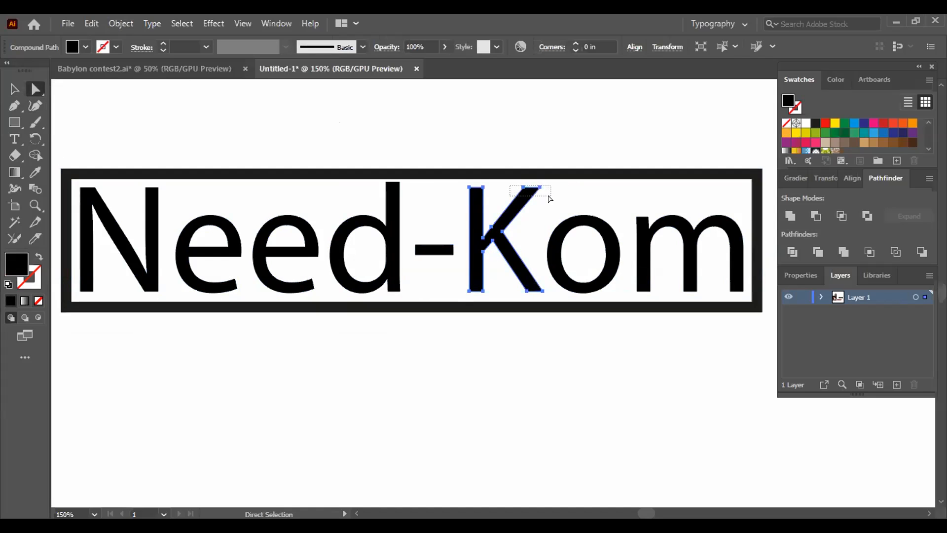
{"action": "key", "text": "ctrl+plus"}
{"action": "key", "text": "ctrl+plus"}
{"action": "key", "text": "ctrl+plus"}
{"action": "left_click_drag", "start_coordinate": [493, 298], "coordinate": [525, 256]}
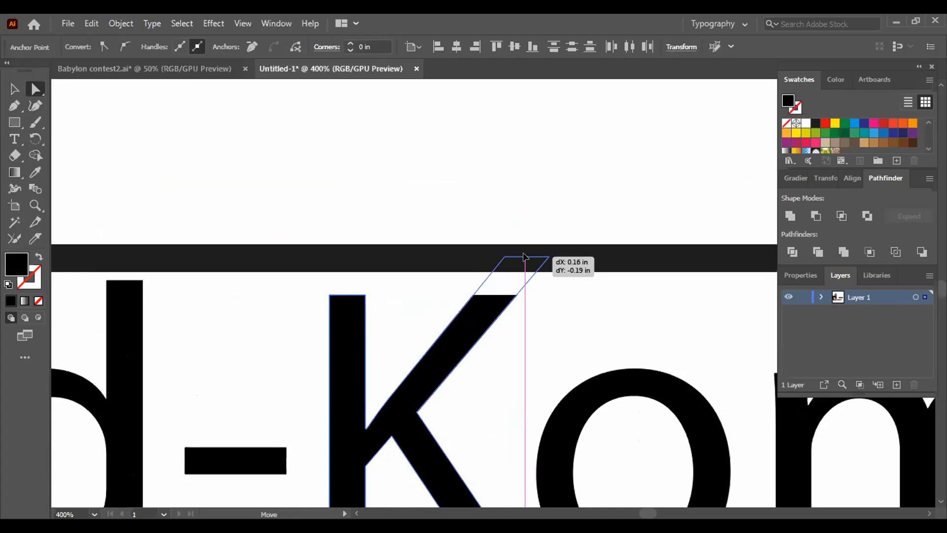
{"action": "left_click_drag", "start_coordinate": [524, 256], "coordinate": [525, 256]}
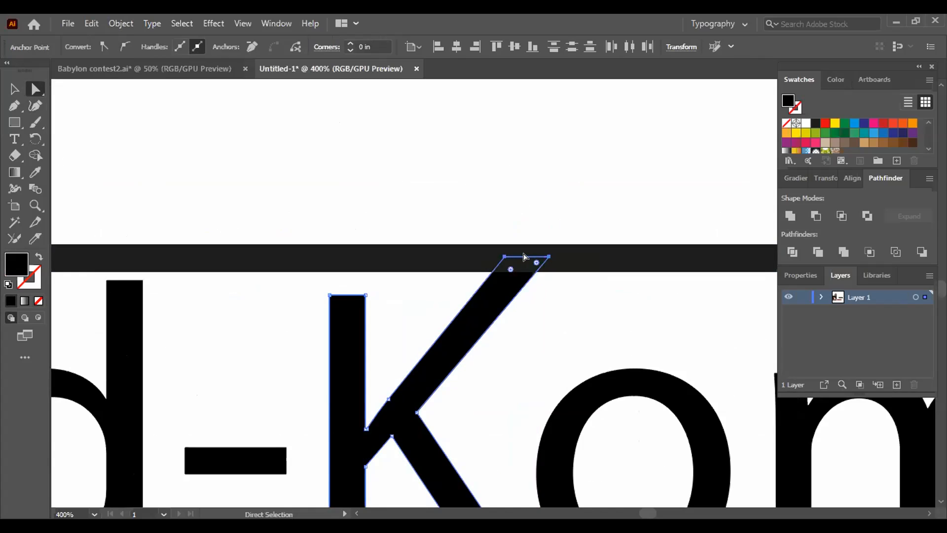
{"action": "left_click", "coordinate": [339, 207]}
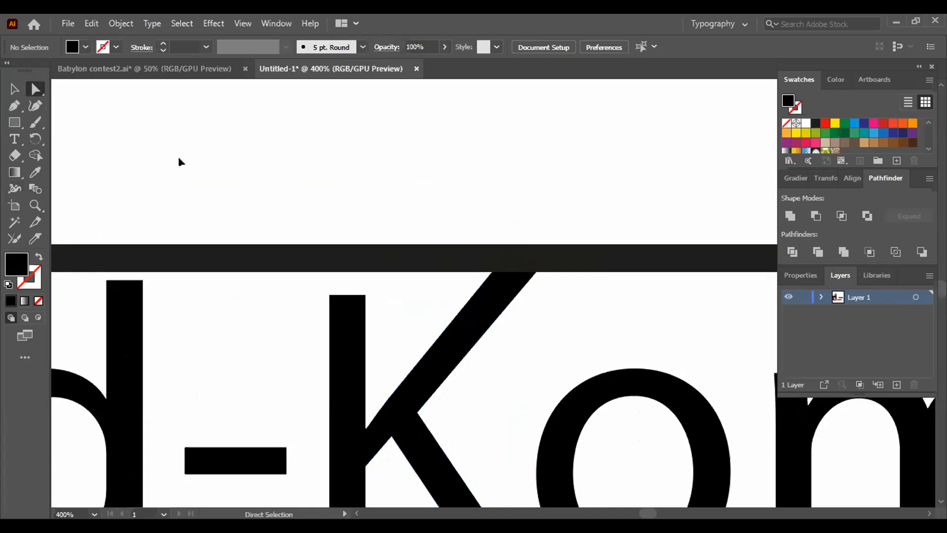
- Draw a short slanted line segment across the base of the K's upper arm, continuing the edge of its lower leg
{"action": "left_click", "coordinate": [15, 122]}
{"action": "left_click_drag", "start_coordinate": [15, 123], "coordinate": [80, 182]}
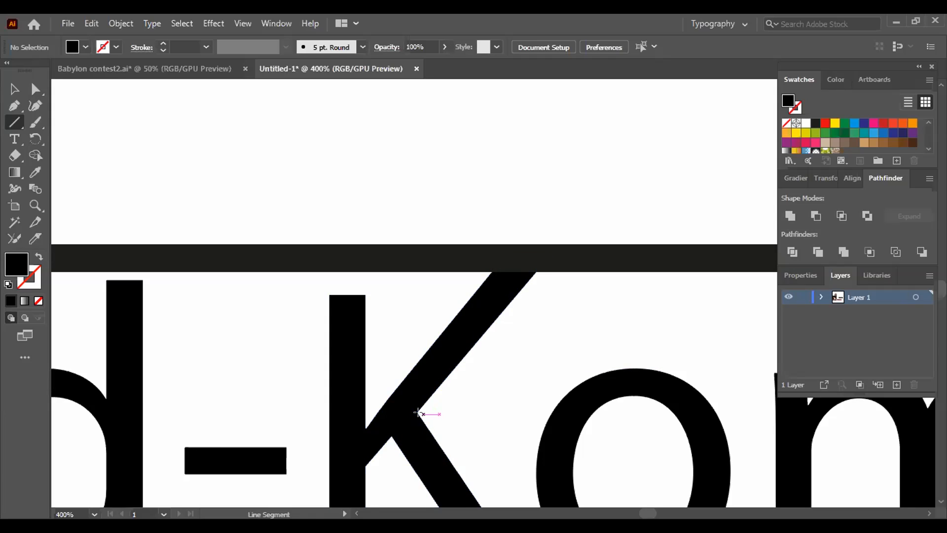
{"action": "left_click_drag", "start_coordinate": [419, 412], "coordinate": [402, 365]}
{"action": "key", "text": "ctrl+shift+a"}
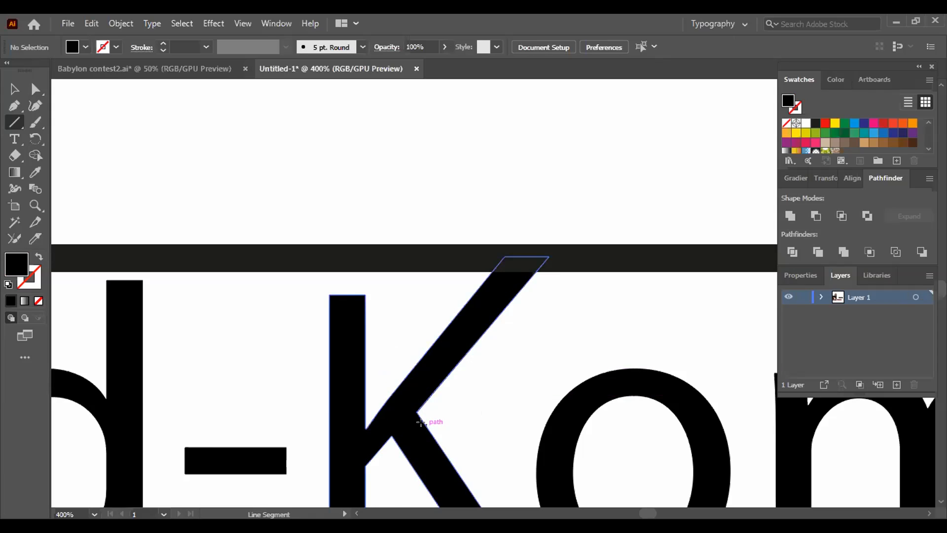
{"action": "left_click_drag", "start_coordinate": [426, 419], "coordinate": [388, 356]}
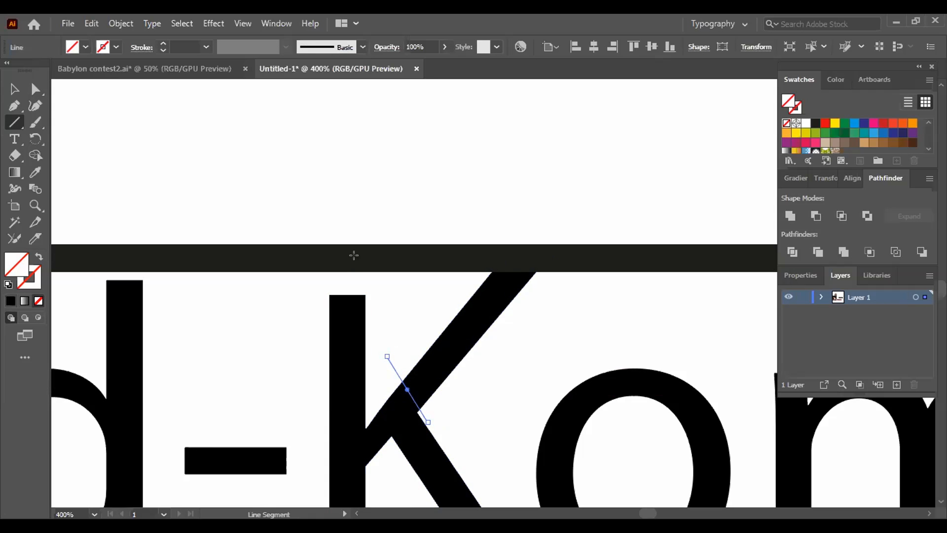
- Select the cutting line, lettering and frame together, and merge the K's upper arm with the frame's top bar using Shape Builder
{"action": "key", "text": "v"}
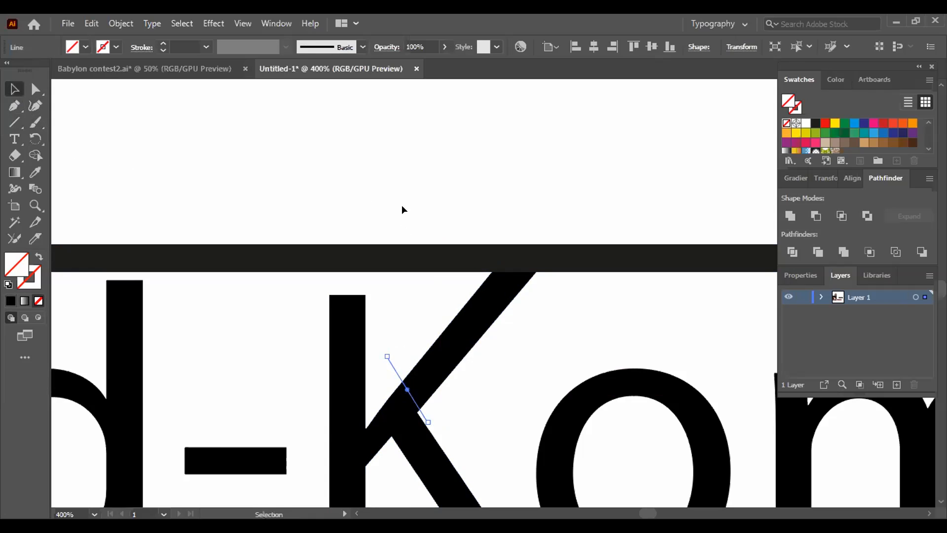
{"action": "left_click_drag", "start_coordinate": [616, 200], "coordinate": [578, 208]}
{"action": "left_click_drag", "start_coordinate": [374, 217], "coordinate": [518, 408]}
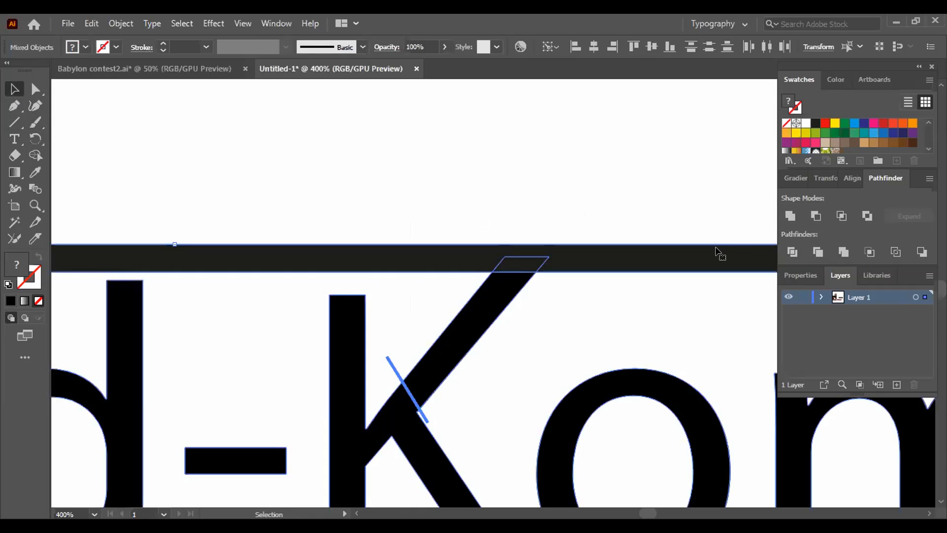
{"action": "left_click", "coordinate": [35, 155]}
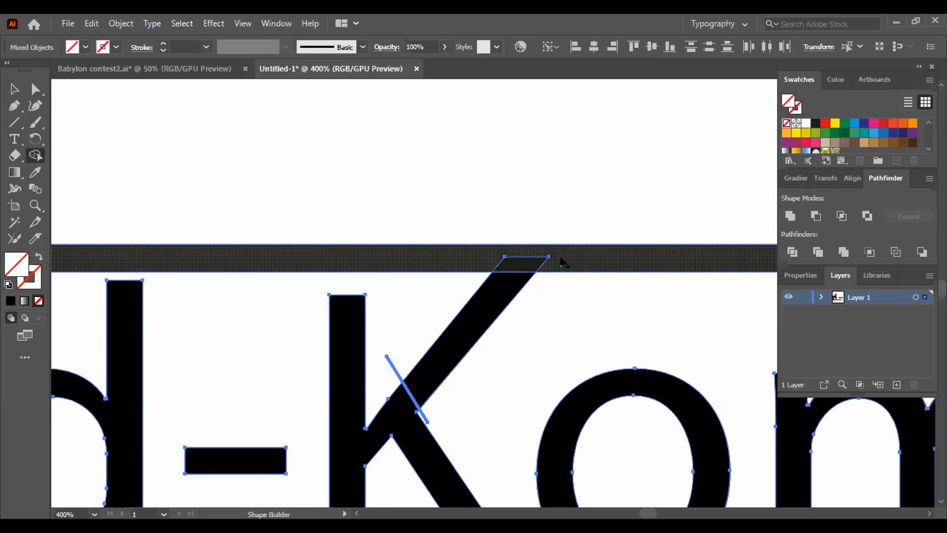
{"action": "mouse_move", "coordinate": [526, 253]}
{"action": "left_mouse_down"}
{"action": "mouse_move", "coordinate": [777, 340]}
{"action": "mouse_move", "coordinate": [513, 275]}
{"action": "mouse_move", "coordinate": [538, 215]}
{"action": "left_mouse_up"}
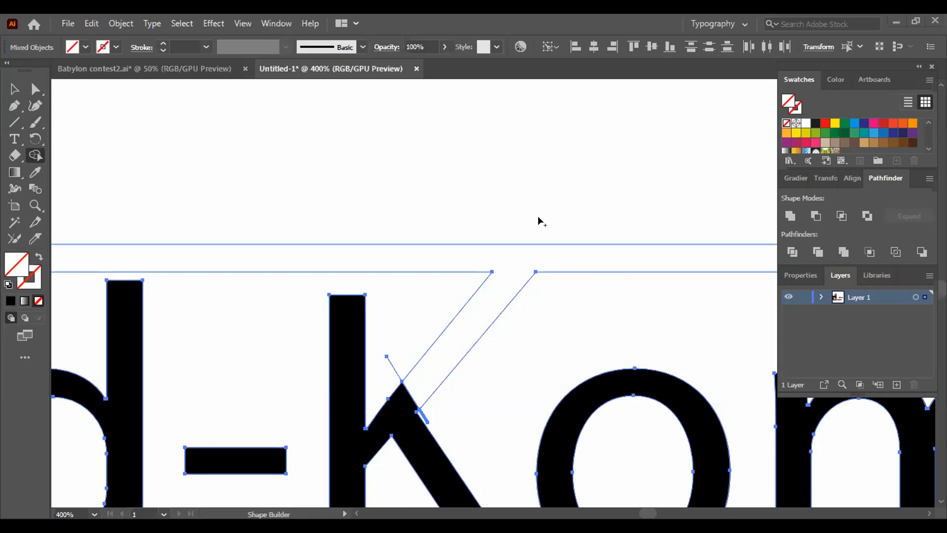
{"action": "left_click", "coordinate": [12, 89]}
{"action": "left_click", "coordinate": [224, 245]}
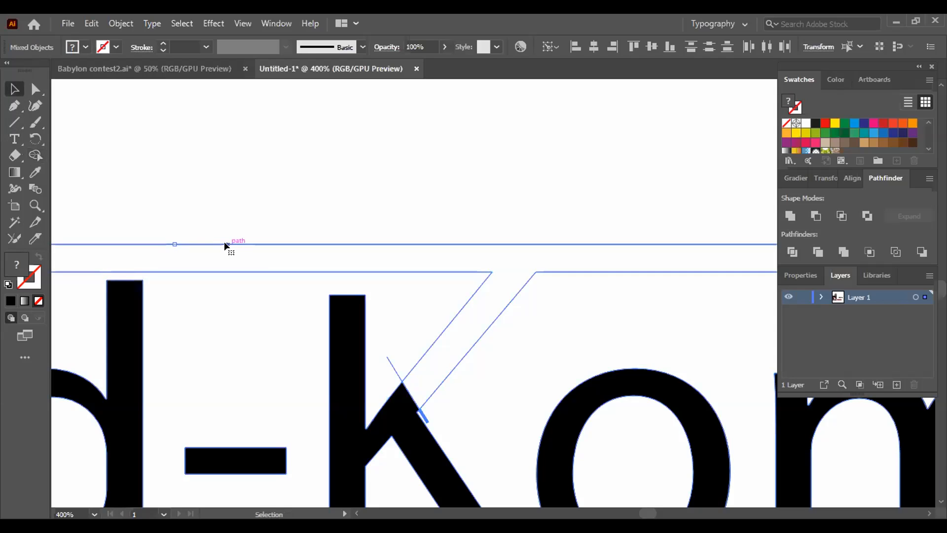
- Try a red fill on the selected Need-Kom lettering and frame, and undo it
{"action": "left_click", "coordinate": [826, 123]}
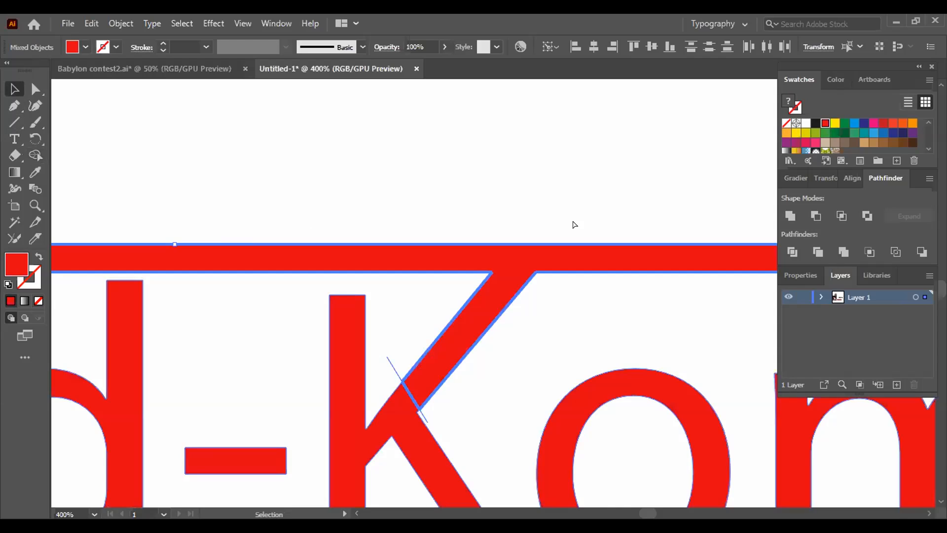
{"action": "key", "text": "ctrl+z"}
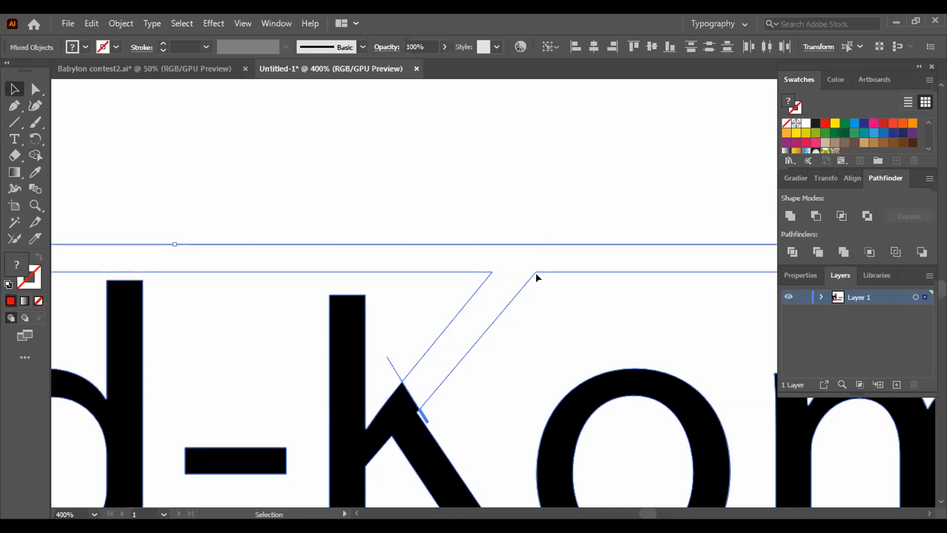
{"action": "key", "text": "ctrl+a"}
{"action": "key", "text": "ctrl+minus"}
{"action": "key", "text": "ctrl+minus"}
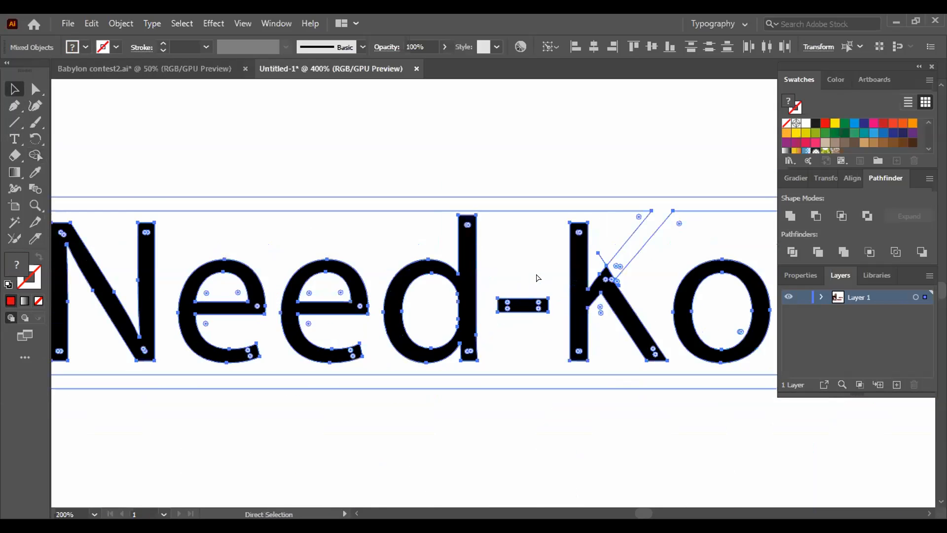
{"action": "key", "text": "ctrl+minus"}
{"action": "left_click_drag", "start_coordinate": [567, 391], "coordinate": [454, 374]}
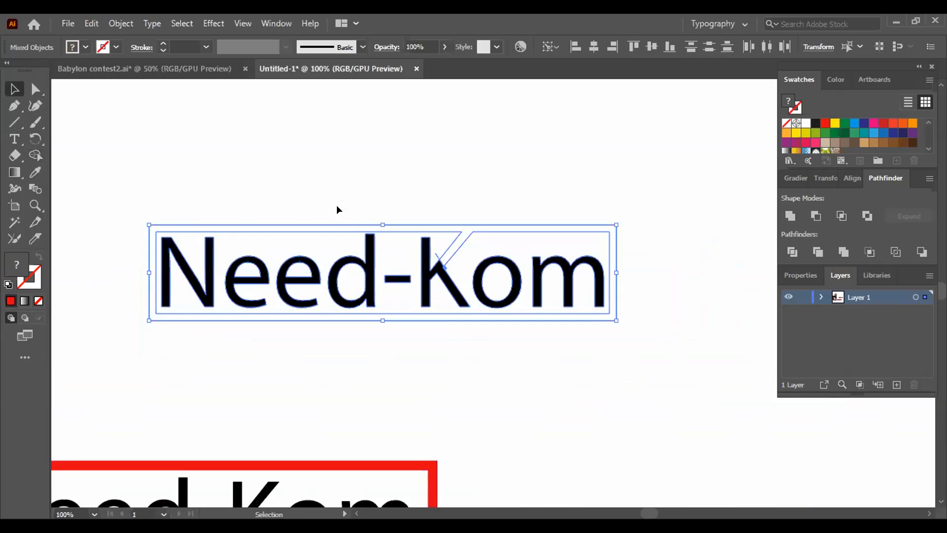
- Give the selected lettering and frame a 1 pt black stroke and a red fill, and deselect them
{"action": "left_click", "coordinate": [313, 222]}
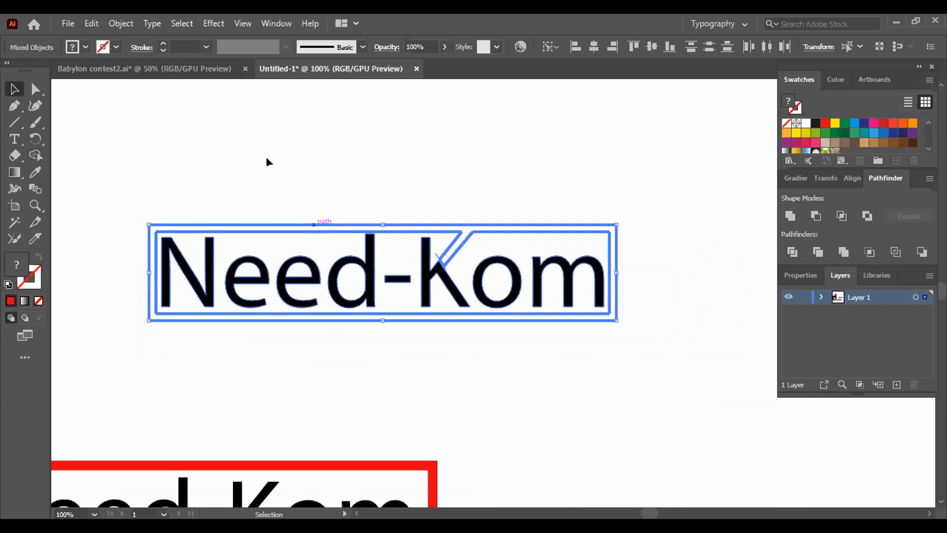
{"action": "left_click", "coordinate": [117, 48]}
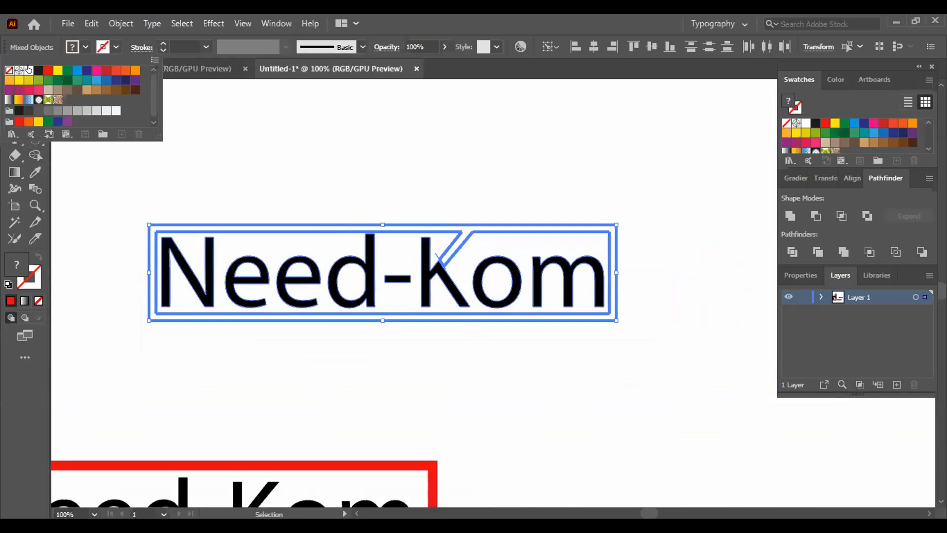
{"action": "left_click", "coordinate": [39, 70]}
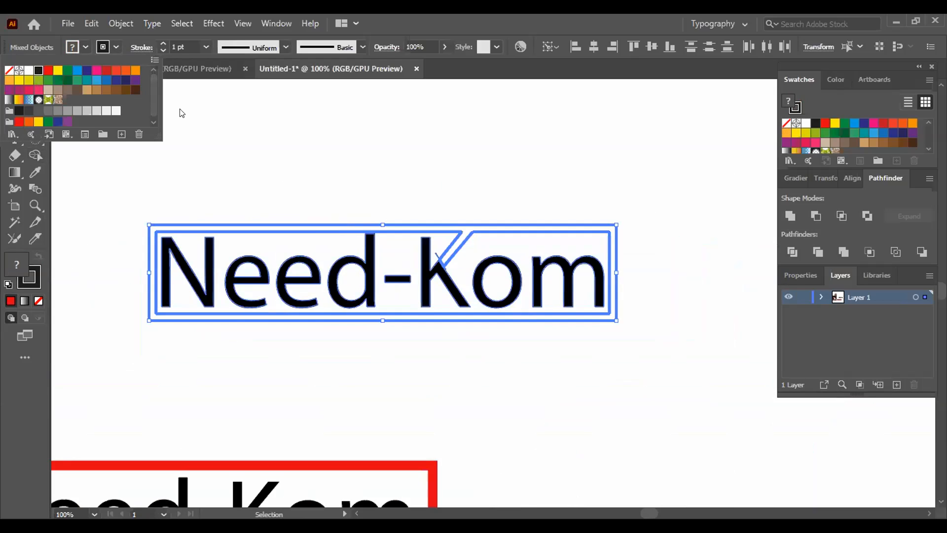
{"action": "left_click", "coordinate": [372, 197]}
{"action": "left_click", "coordinate": [825, 123]}
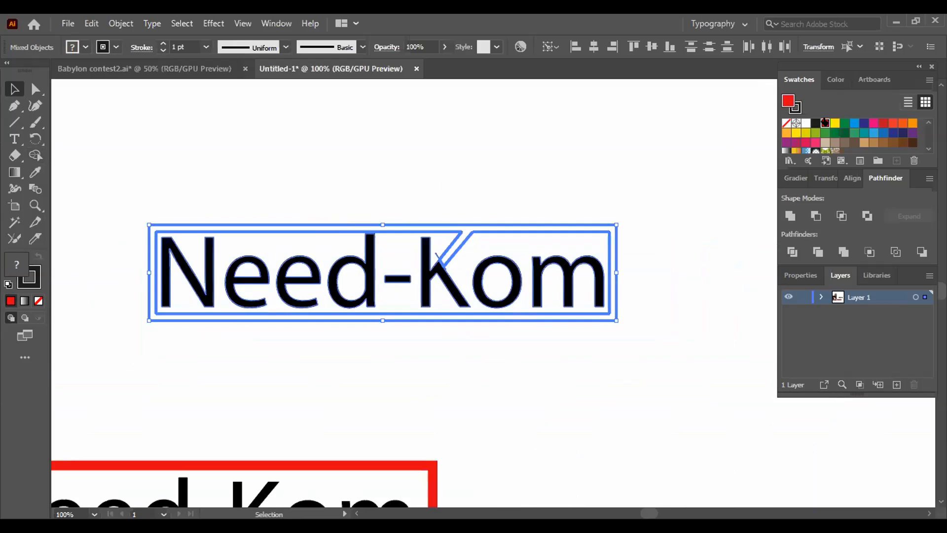
{"action": "left_click", "coordinate": [722, 141]}
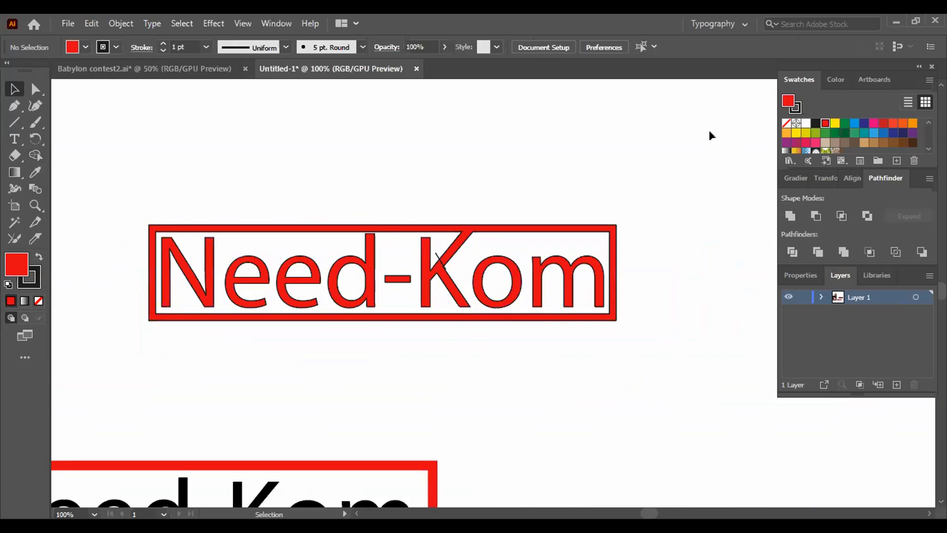
- Undo the red fill, the black stroke and the Shape Builder merge of the K's arm with the frame
{"action": "key", "text": "ctrl+equal"}
{"action": "key", "text": "ctrl+equal"}
{"action": "key", "text": "ctrl+equal"}
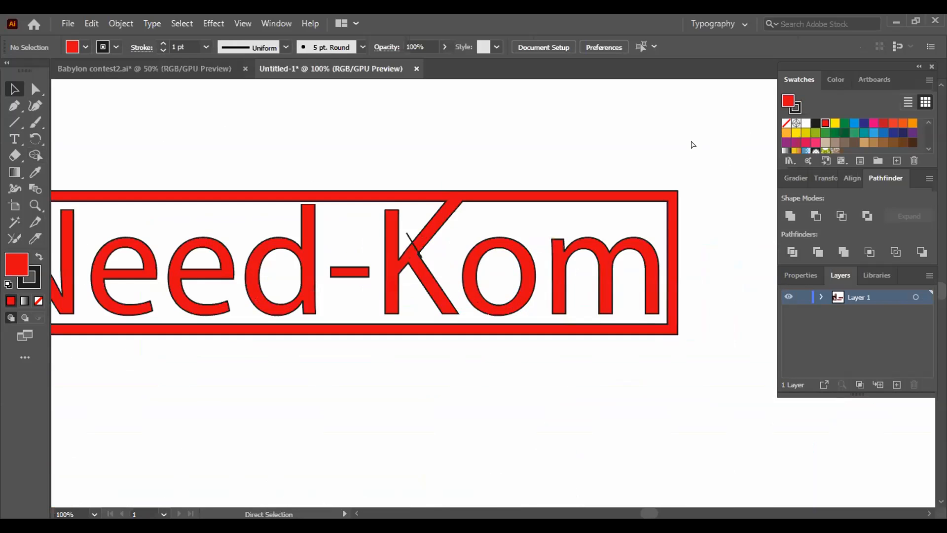
{"action": "left_click_drag", "start_coordinate": [409, 270], "coordinate": [413, 273]}
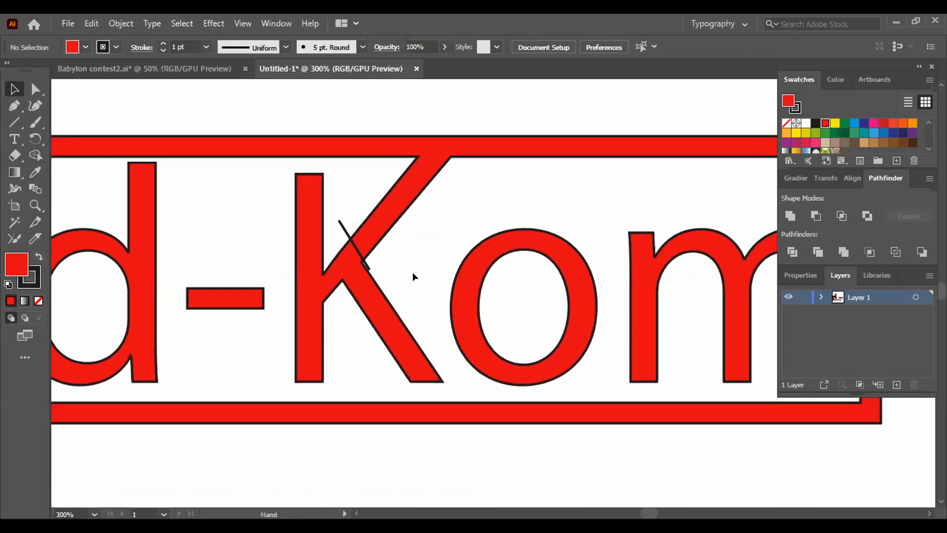
{"action": "key", "text": "ctrl+z"}
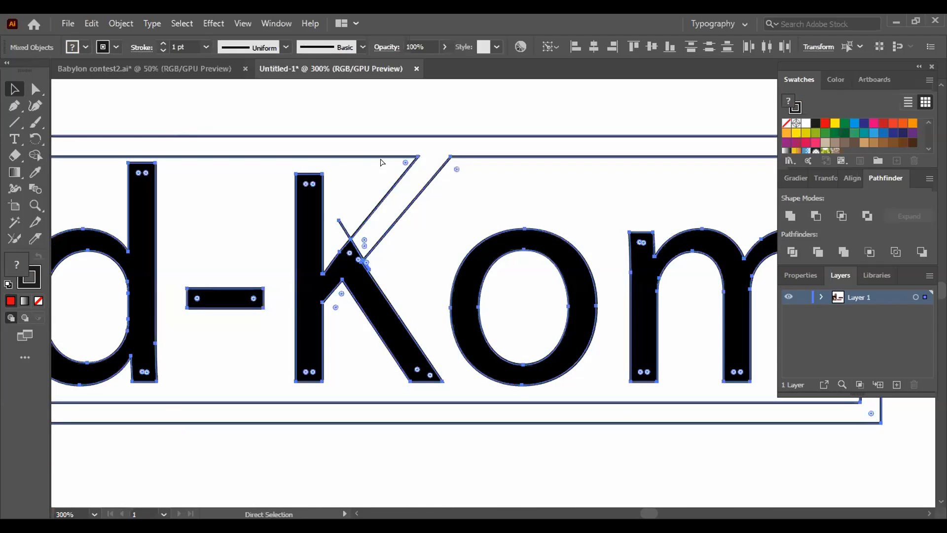
{"action": "key", "text": "ctrl+z"}
{"action": "key", "text": "ctrl+z"}
- Merge the frame and the K's upper arm in red with Shape Builder, using the cutting line as boundary, and deselect everything
{"action": "left_click", "coordinate": [306, 109]}
{"action": "left_click_drag", "start_coordinate": [275, 117], "coordinate": [445, 384]}
{"action": "left_click", "coordinate": [792, 252]}
{"action": "left_click", "coordinate": [39, 154]}
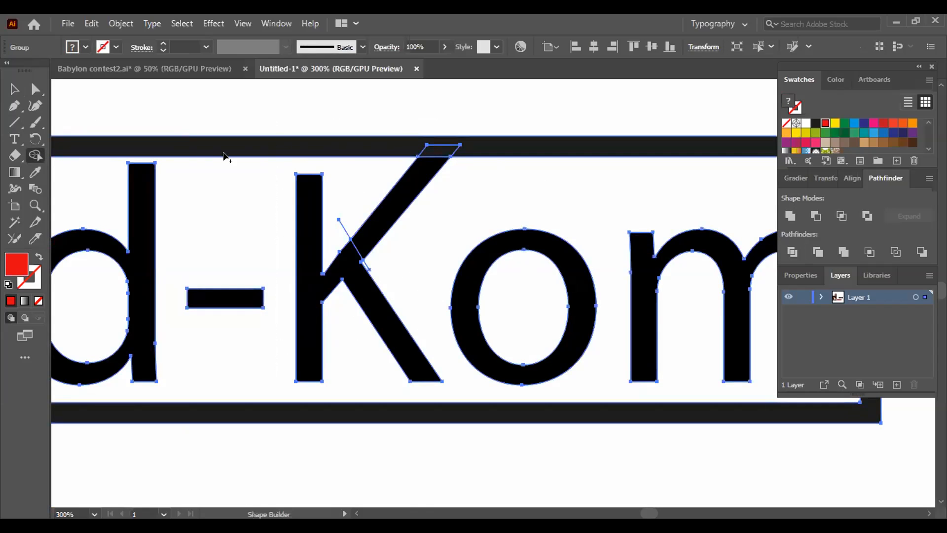
{"action": "left_click", "coordinate": [441, 144]}
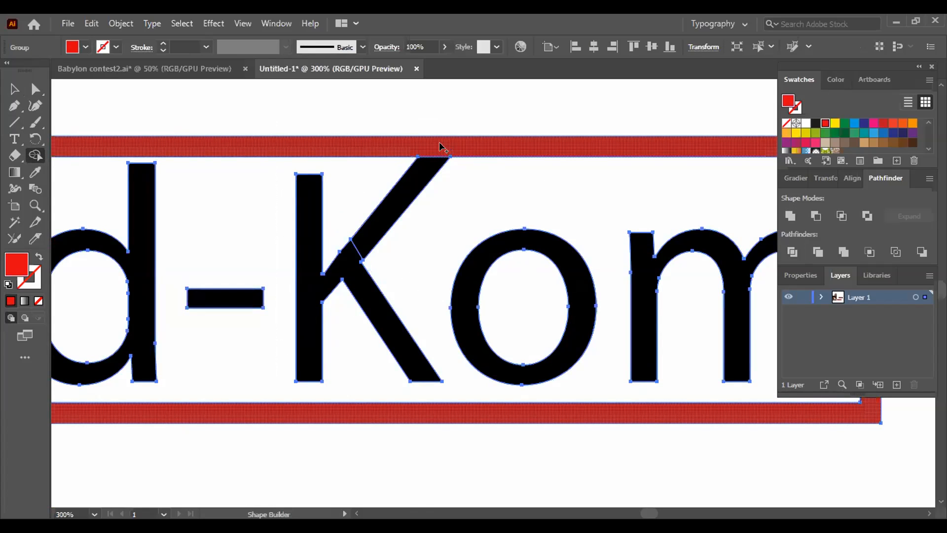
{"action": "left_click", "coordinate": [438, 164]}
{"action": "key", "text": "v"}
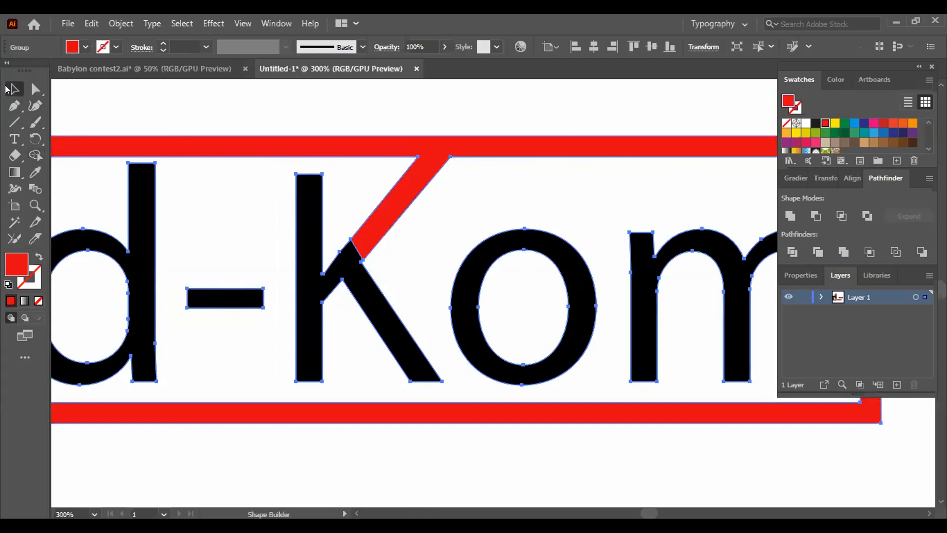
{"action": "left_click", "coordinate": [151, 104]}
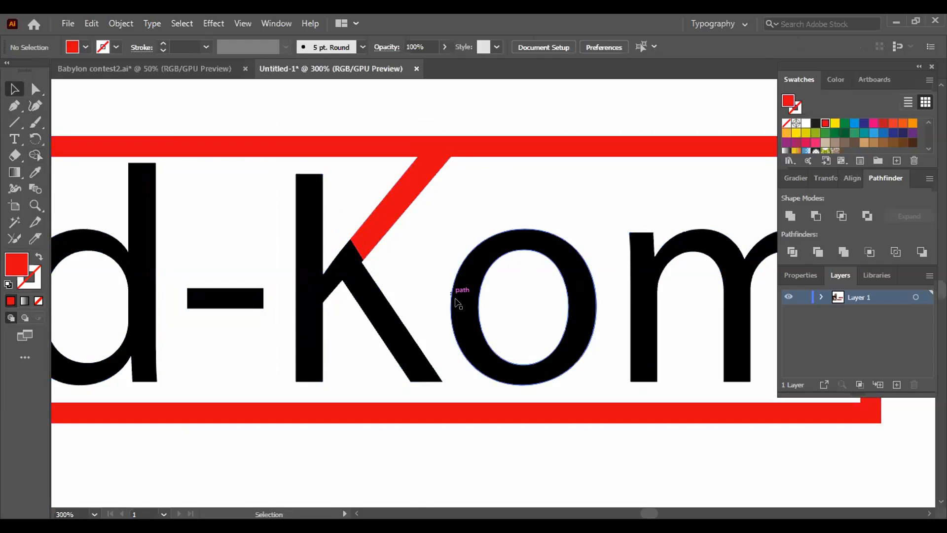
{"action": "key", "text": "ctrl+minus"}
{"action": "key", "text": "ctrl+minus"}
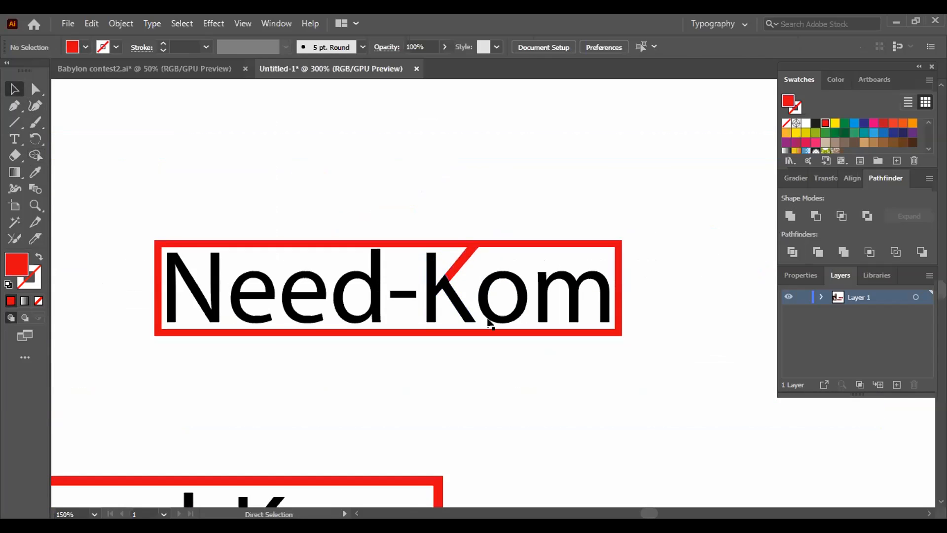
{"action": "key", "text": "ctrl+minus"}
- Undo the red Shape Builder merge of the frame and the K's arm, and deselect the artwork
{"action": "key", "text": "ctrl+z"}
{"action": "key", "text": "ctrl+z"}
{"action": "key", "text": "a"}
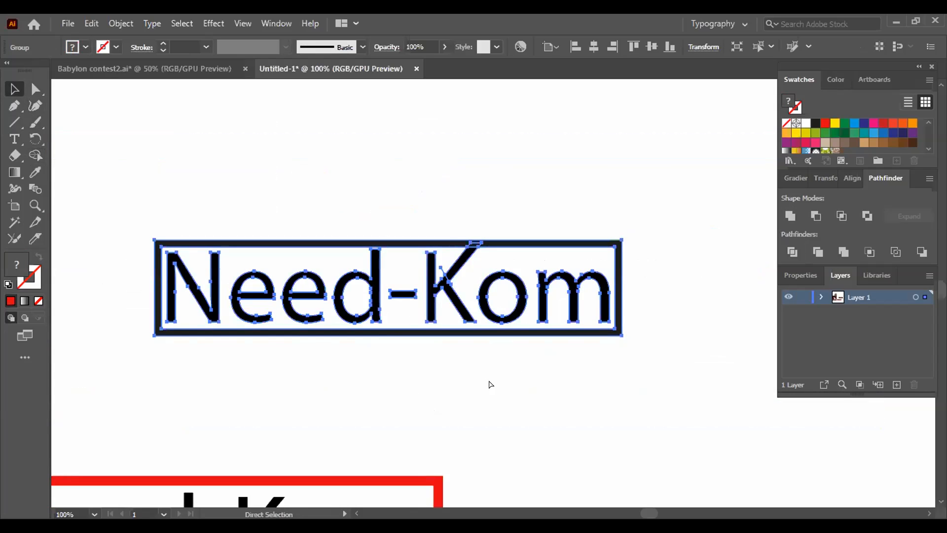
{"action": "key", "text": "ctrl+a"}
{"action": "left_click", "coordinate": [476, 383]}
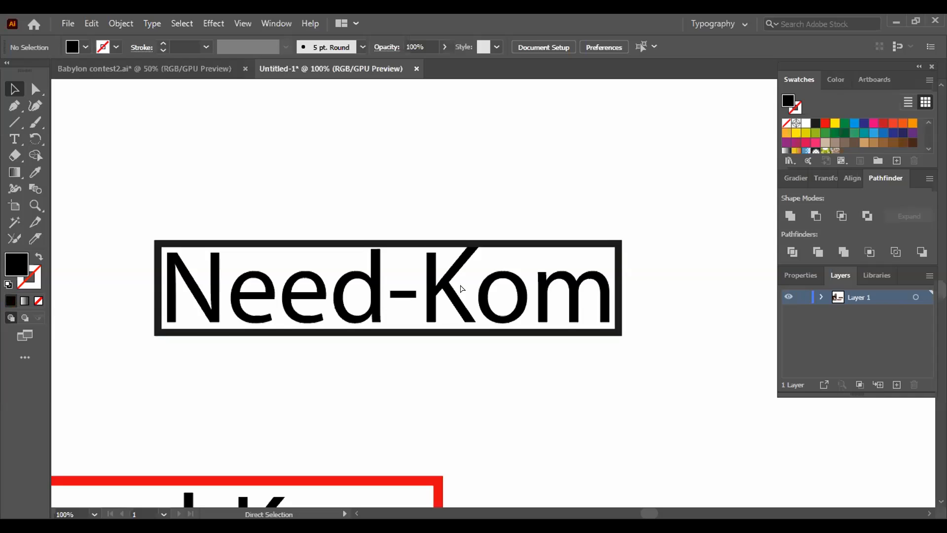
- Draw a slanted line segment along the outer edge of the K's lower leg, extending up across the base of its upper arm
{"action": "key", "text": "ctrl+plus"}
{"action": "key", "text": "ctrl+plus"}
{"action": "key", "text": "ctrl+plus"}
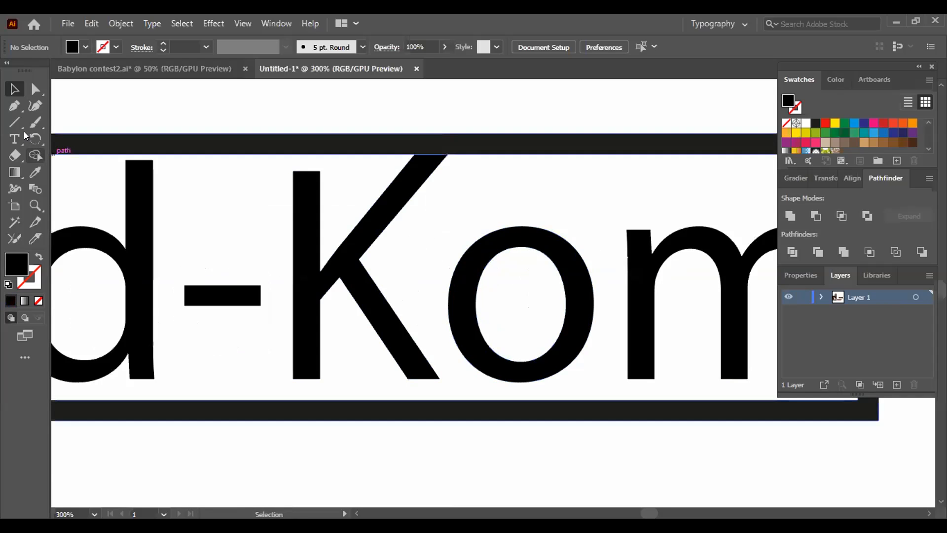
{"action": "key", "text": "backslash"}
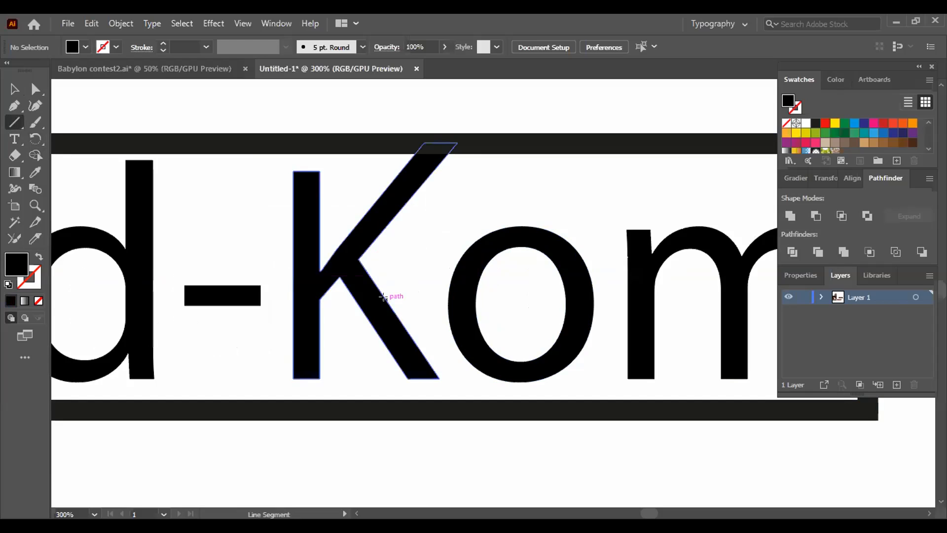
{"action": "mouse_move", "coordinate": [383, 296]}
{"action": "left_mouse_down"}
{"action": "mouse_move", "coordinate": [339, 228]}
{"action": "mouse_move", "coordinate": [342, 201]}
{"action": "mouse_move", "coordinate": [327, 208]}
{"action": "left_mouse_up"}
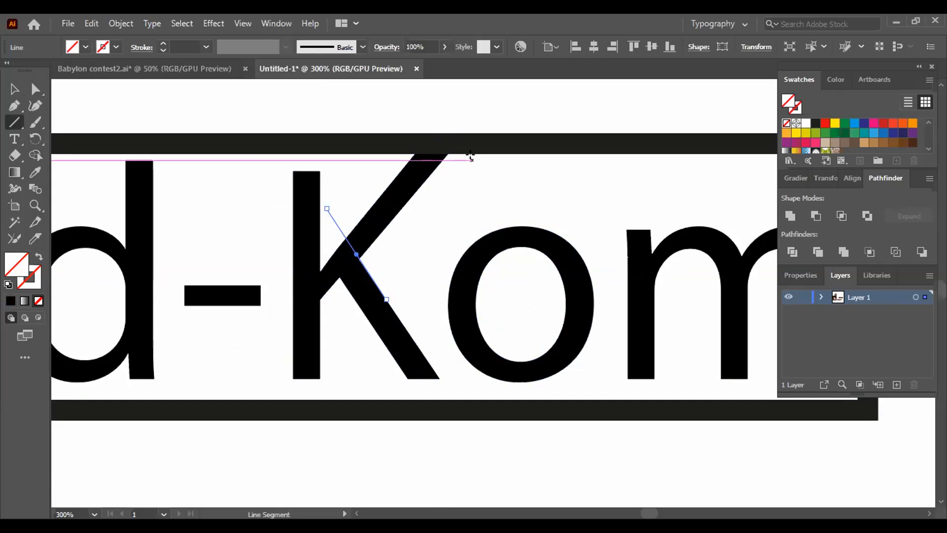
- Open Offset Path for the Need-Kom lettering group and compare a 0.01 in offset with the preview on and off
{"action": "left_click", "coordinate": [14, 88]}
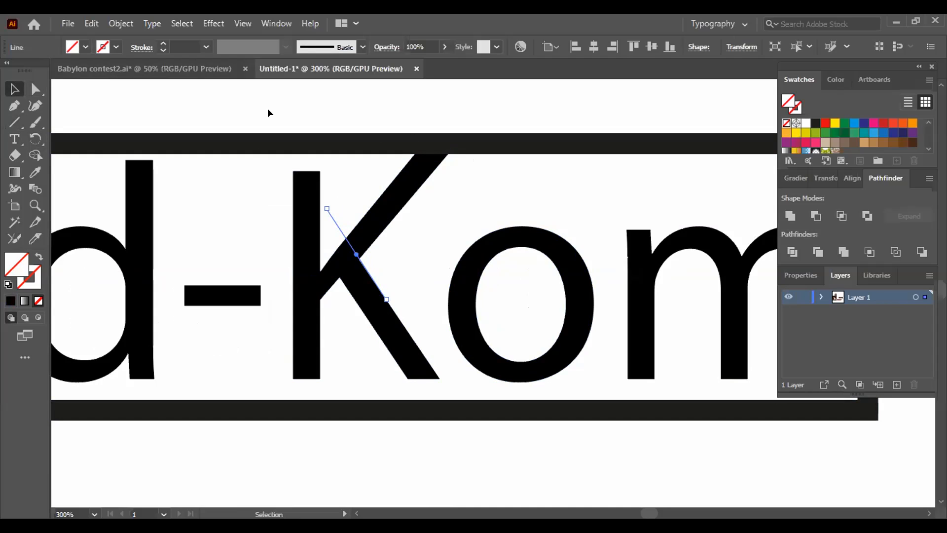
{"action": "left_click", "coordinate": [409, 183]}
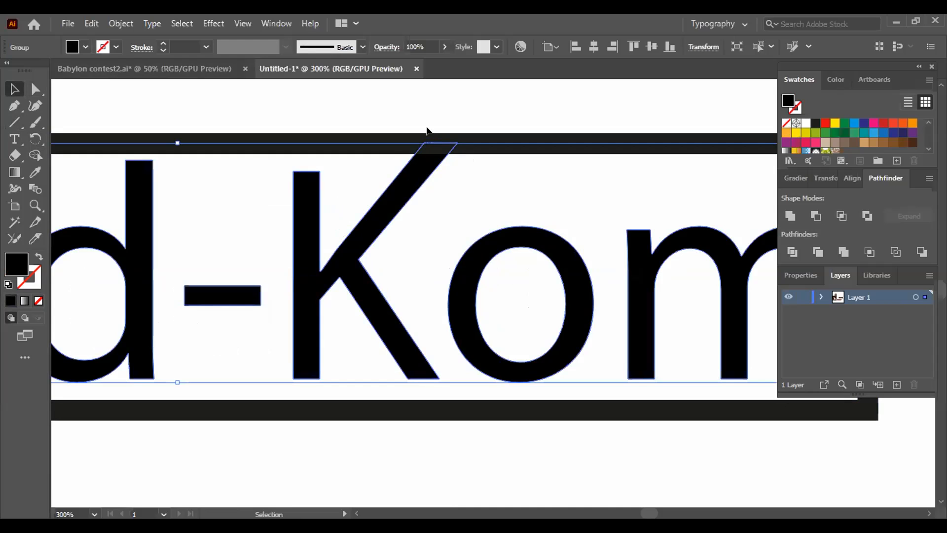
{"action": "left_click", "coordinate": [118, 24]}
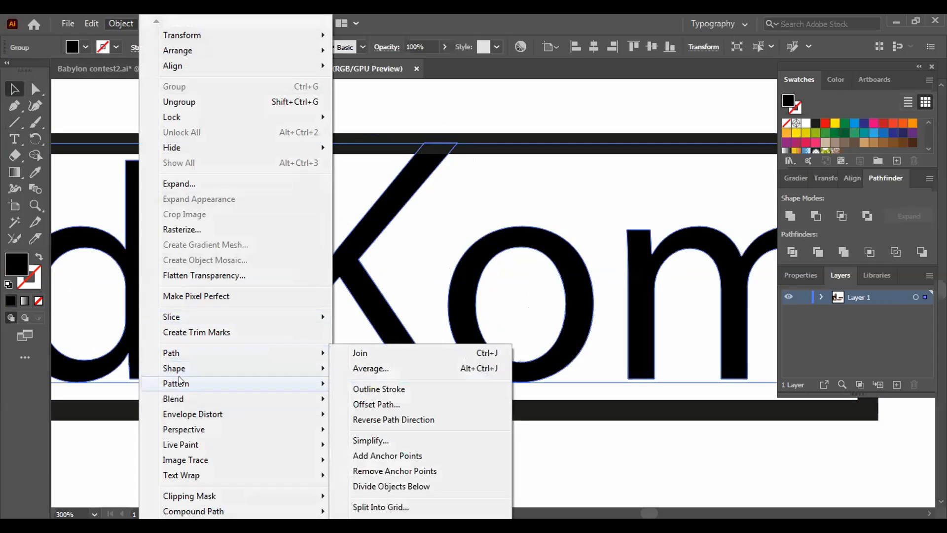
{"action": "mouse_move", "coordinate": [210, 352]}
{"action": "left_click", "coordinate": [390, 397]}
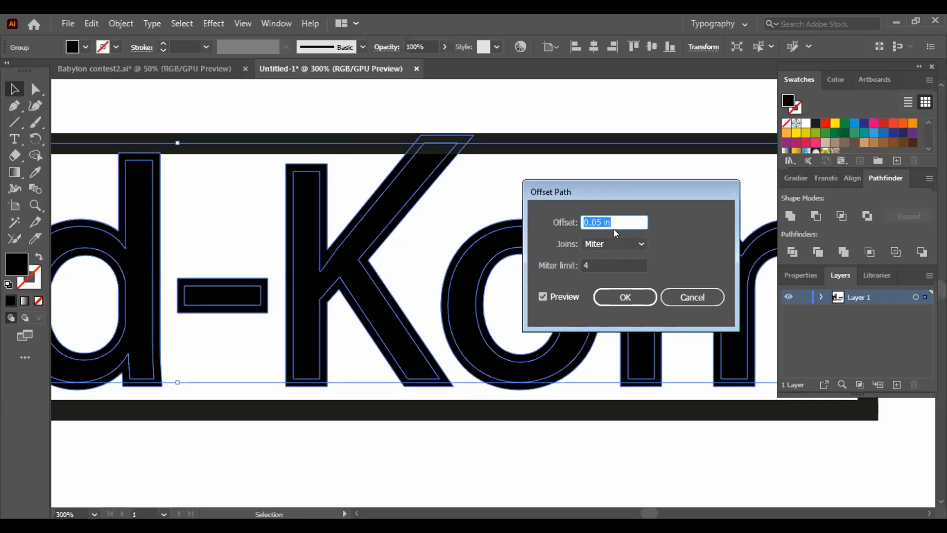
{"action": "left_click_drag", "start_coordinate": [611, 220], "coordinate": [572, 220]}
{"action": "type", "text": ".01"}
{"action": "left_click", "coordinate": [544, 295]}
{"action": "left_click", "coordinate": [543, 295]}
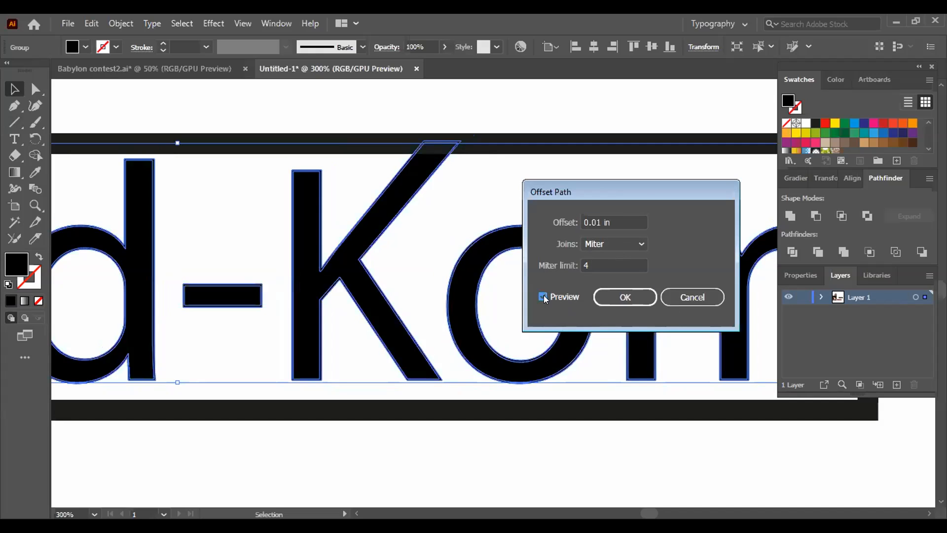
{"action": "left_click", "coordinate": [543, 295]}
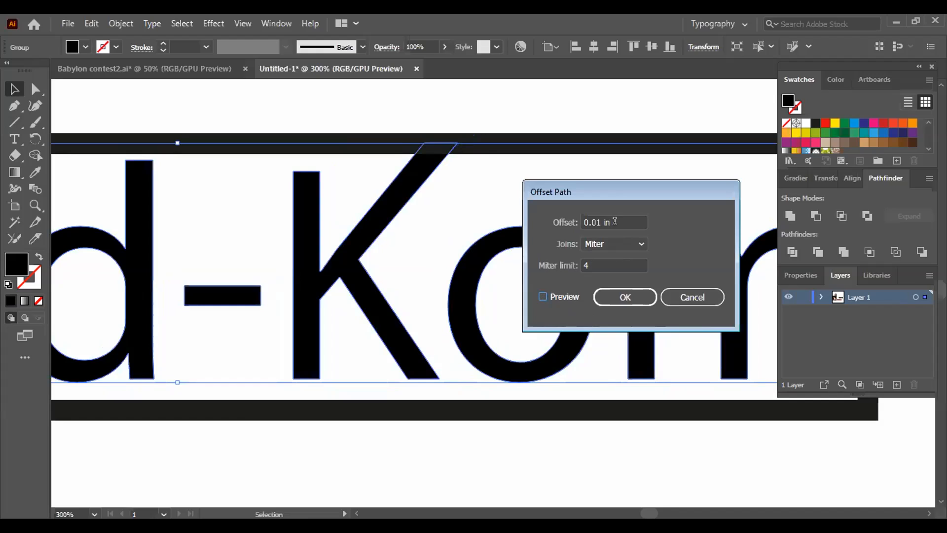
- Set the lettering's path offset to 0.1 in
{"action": "left_click_drag", "start_coordinate": [614, 220], "coordinate": [574, 221]}
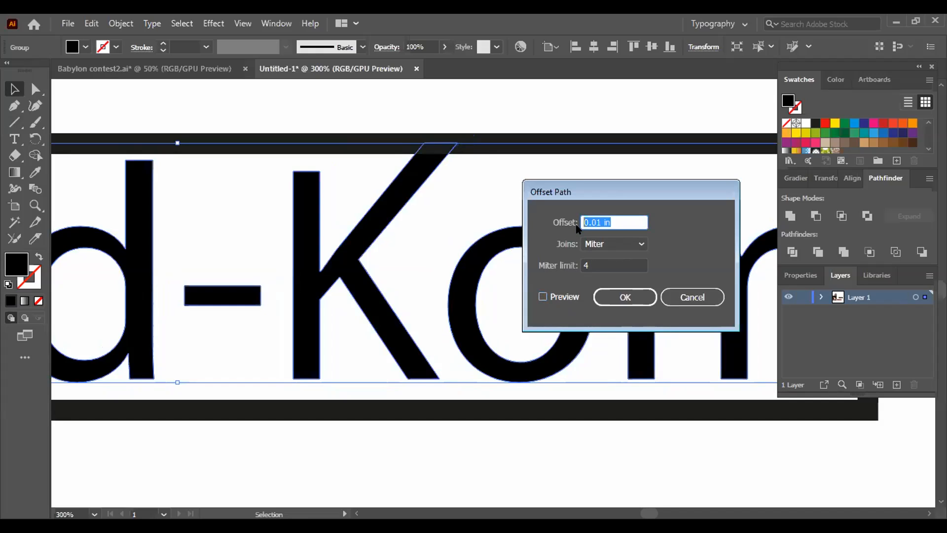
{"action": "key", "text": "BackSpace"}
{"action": "type", "text": ".1"}
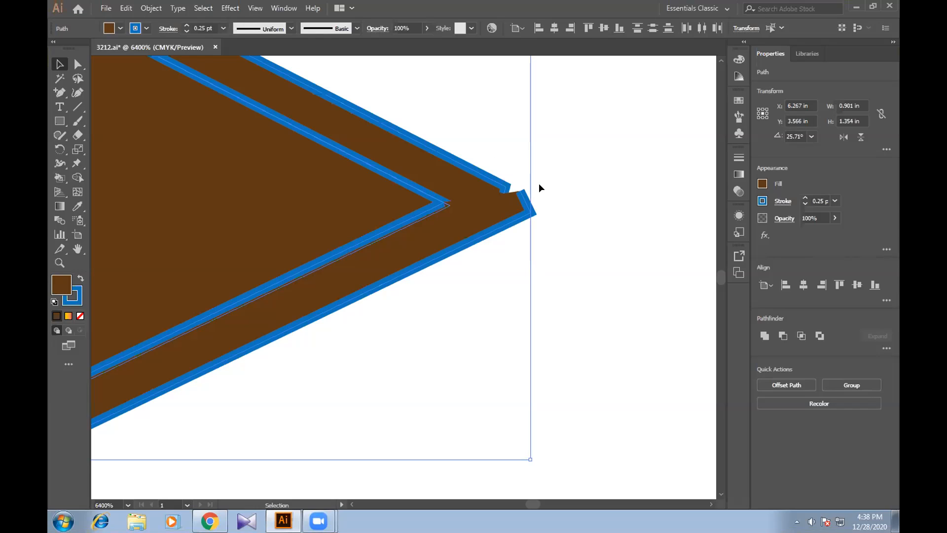
- Examine the outlined brown path and its pointed end in 3212.ai, close up and in the wider artwork, and deselect it
{"action": "left_click", "coordinate": [570, 223]}
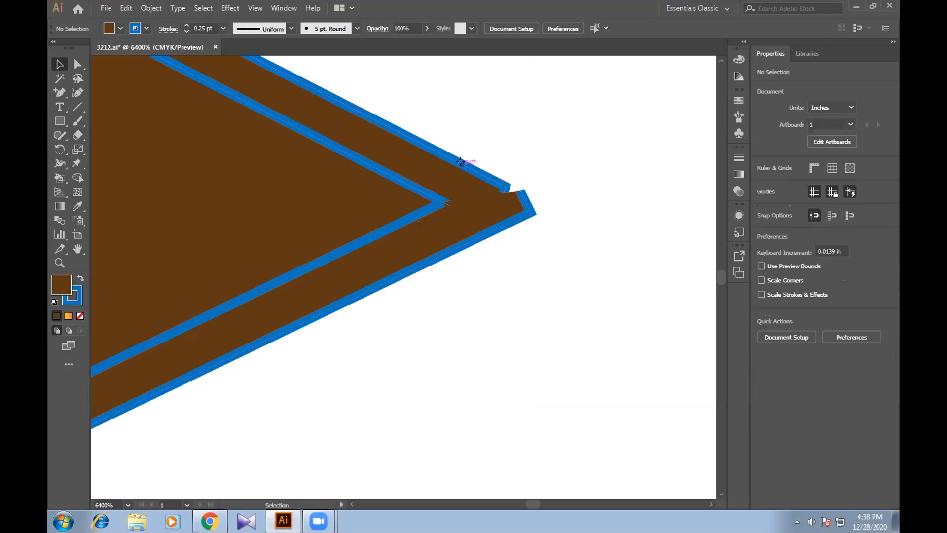
{"action": "left_click", "coordinate": [464, 165]}
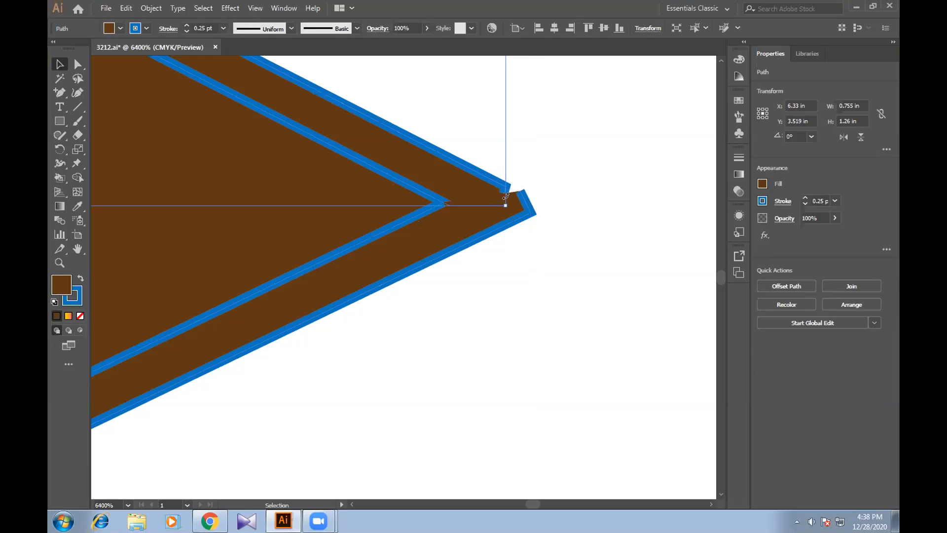
{"action": "key", "text": "ctrl+minus"}
{"action": "key", "text": "ctrl+minus"}
{"action": "key", "text": "ctrl+minus"}
{"action": "key", "text": "ctrl+minus"}
{"action": "key", "text": "ctrl+minus"}
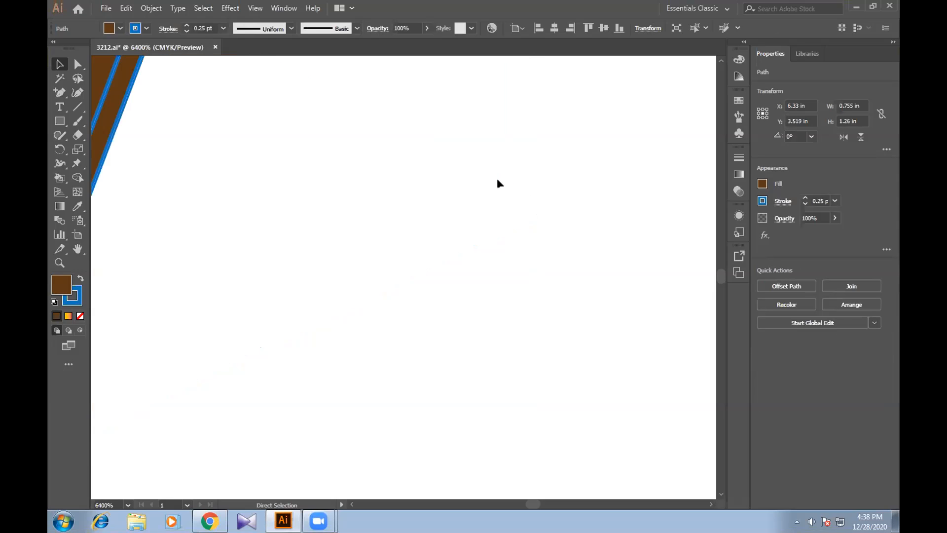
{"action": "key", "text": "ctrl+minus"}
{"action": "left_click_drag", "start_coordinate": [496, 247], "coordinate": [426, 88]}
{"action": "right_click", "coordinate": [399, 248]}
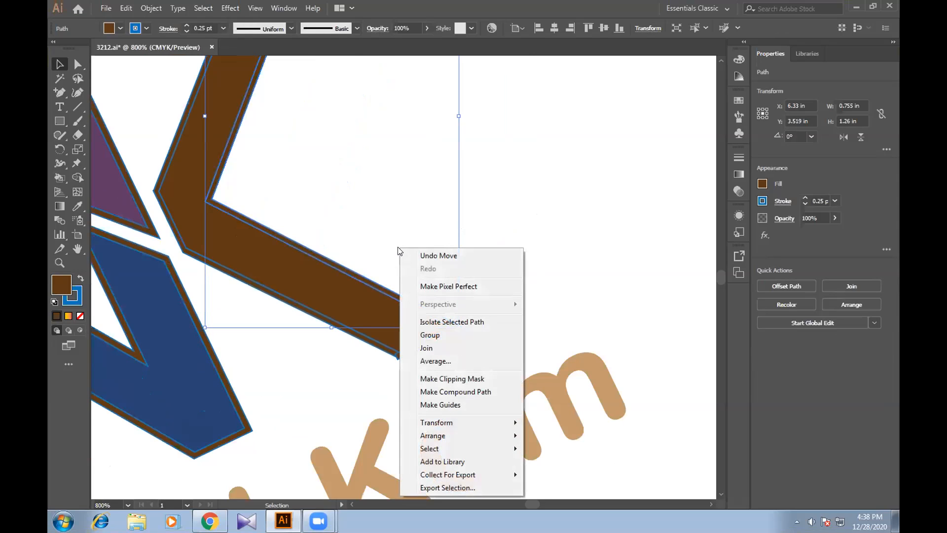
{"action": "left_click", "coordinate": [586, 247]}
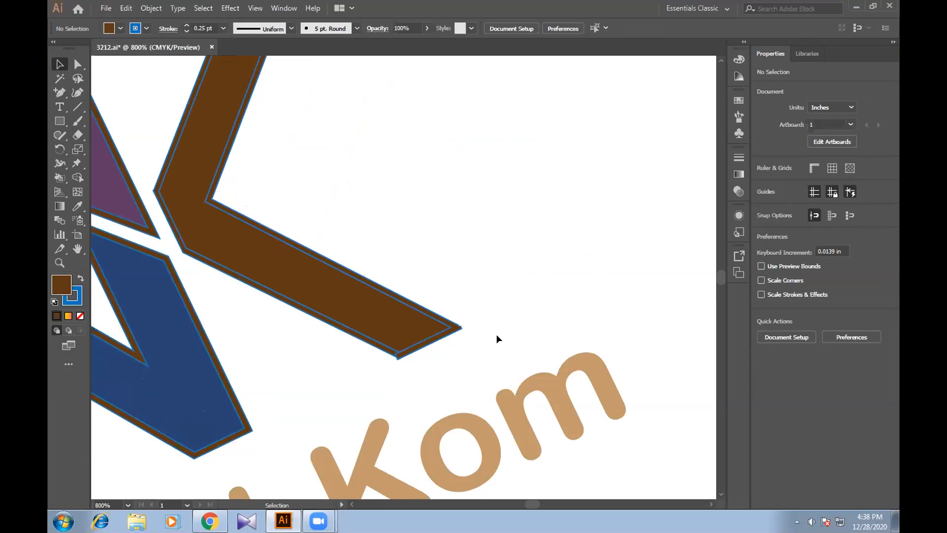
- Set the fill to None with no artwork selected in 3212.ai
{"action": "left_click", "coordinate": [120, 28]}
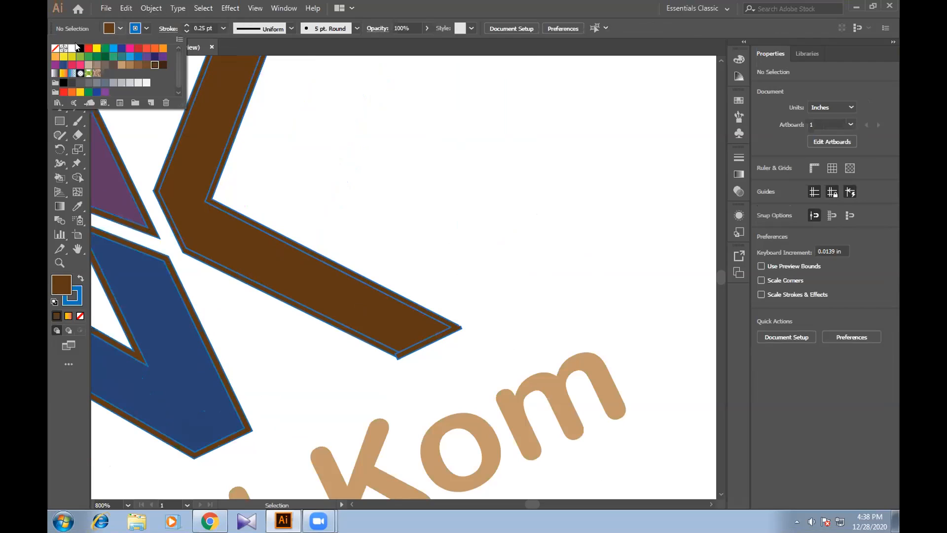
{"action": "left_click", "coordinate": [55, 48]}
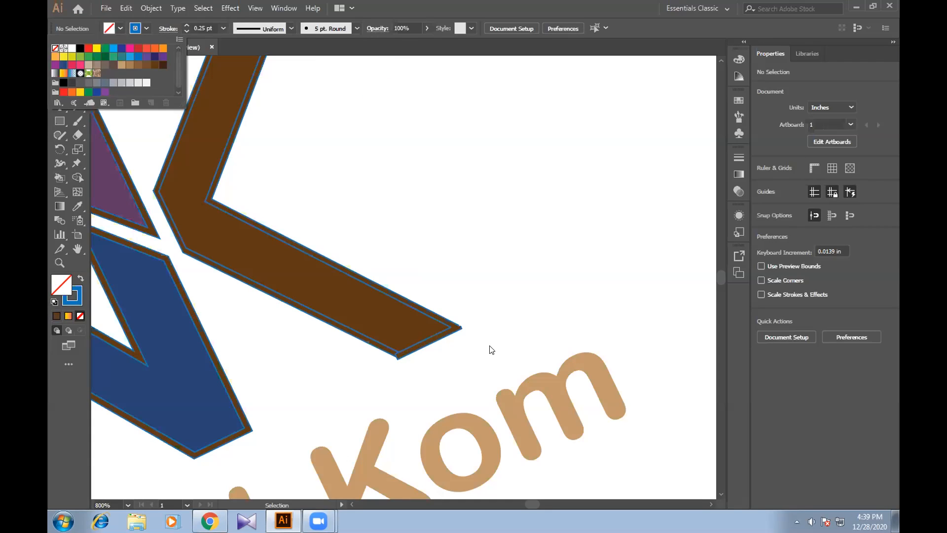
{"action": "left_click", "coordinate": [355, 349]}
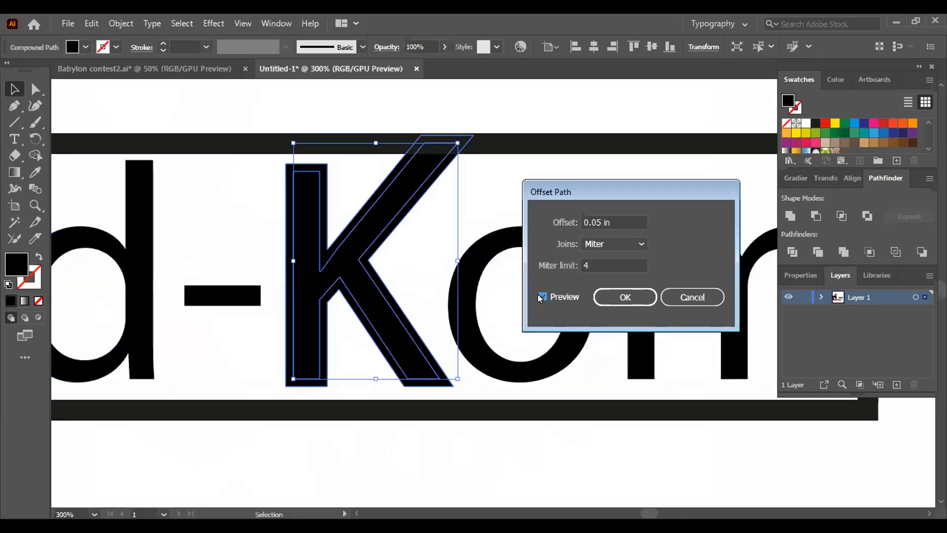
- View the K without its 0.05 in path offset preview, leave Offset Path without keeping an offset, and deselect the letter
{"action": "left_click", "coordinate": [542, 296]}
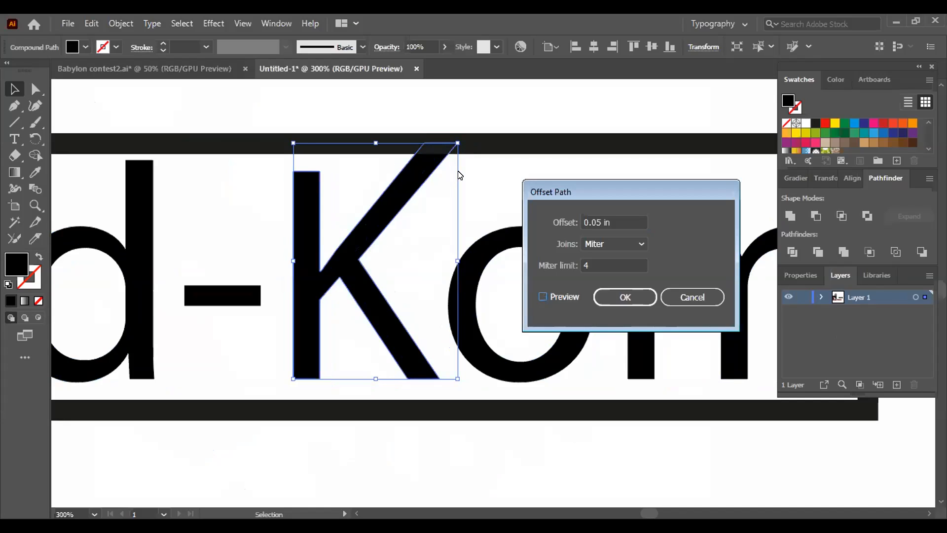
{"action": "left_click", "coordinate": [606, 295]}
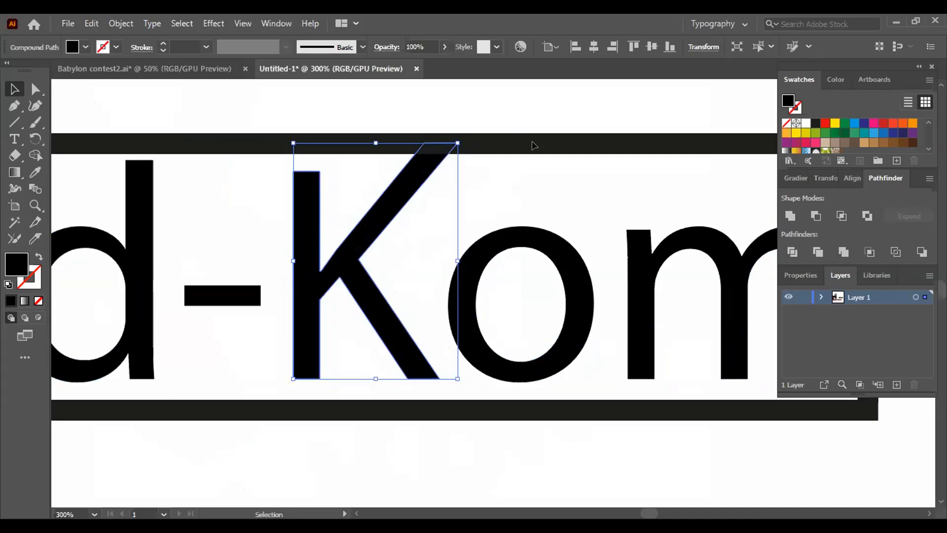
{"action": "left_click", "coordinate": [571, 184]}
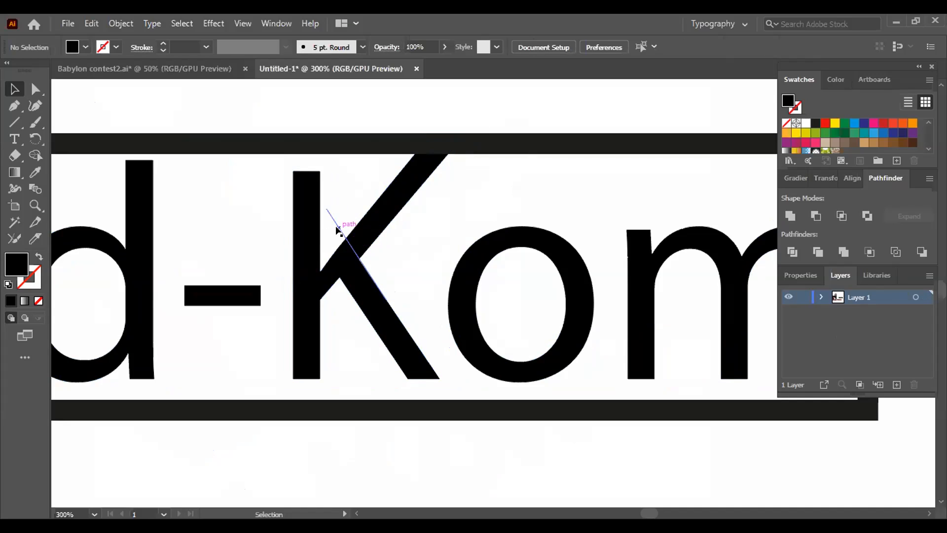
- Select the K, the surrounding frame and the slanted line across the K together
{"action": "left_click_drag", "start_coordinate": [290, 110], "coordinate": [439, 386]}
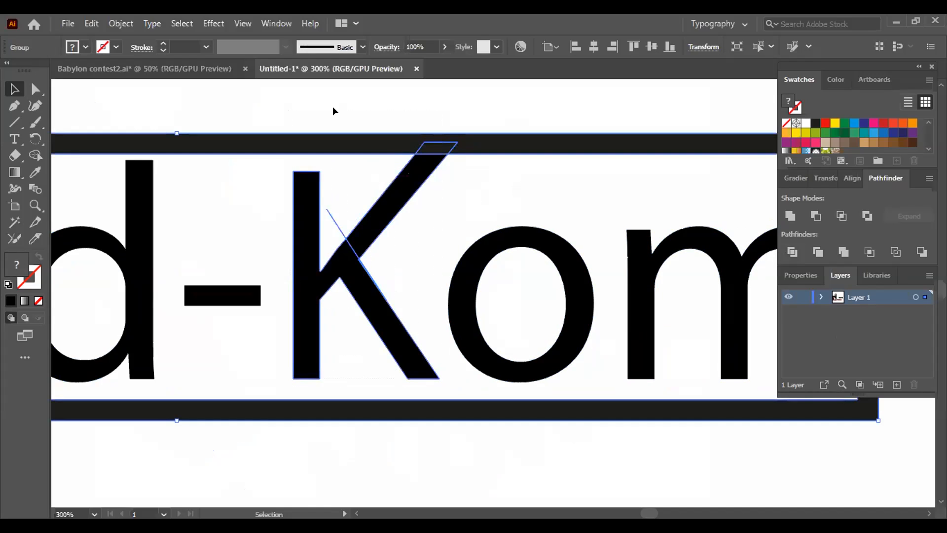
{"action": "left_click", "coordinate": [278, 128]}
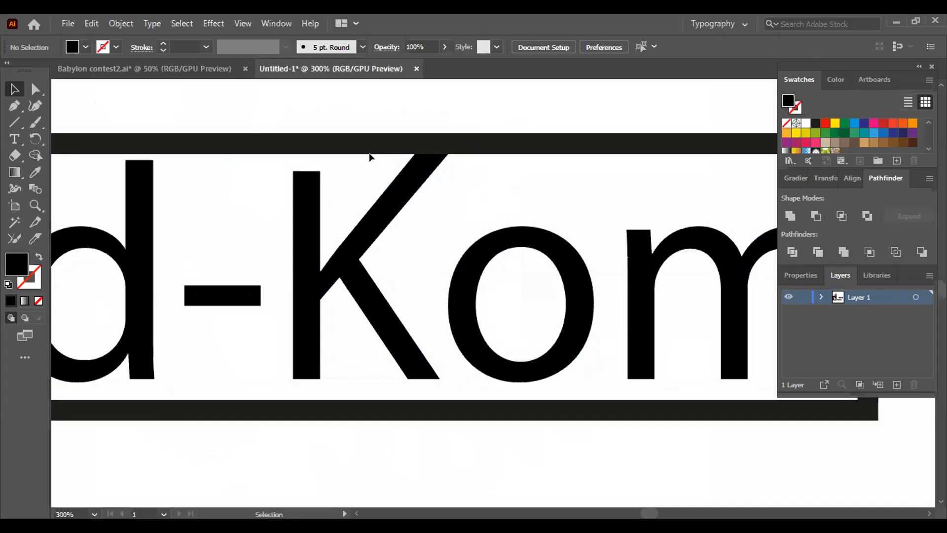
{"action": "left_click", "coordinate": [360, 247]}
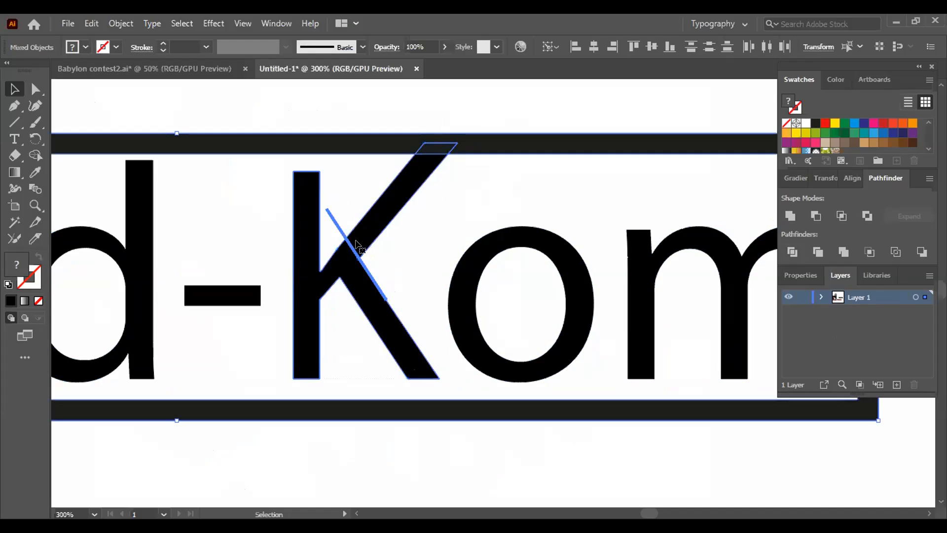
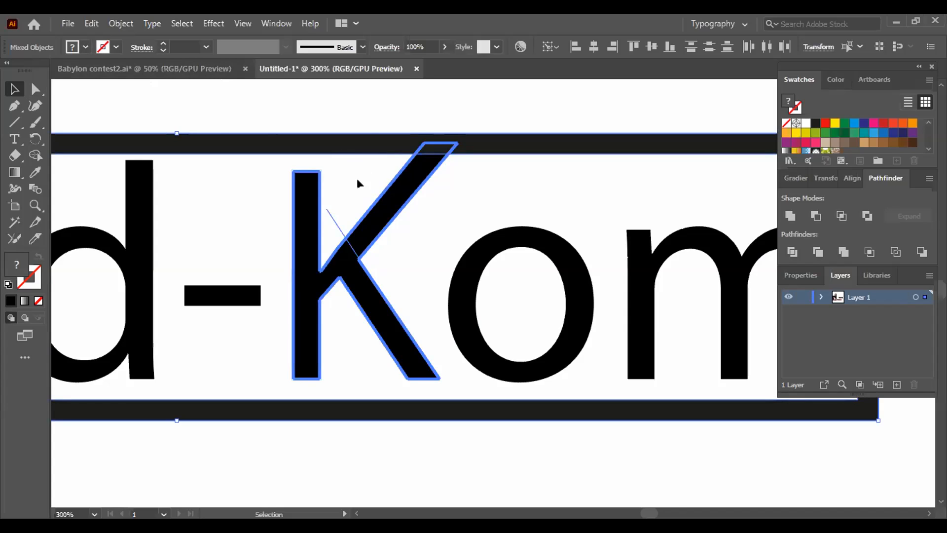
- Undo the cutting line and the ungrouping of the lettering, and clear the selection
{"action": "key", "text": "ctrl+z"}
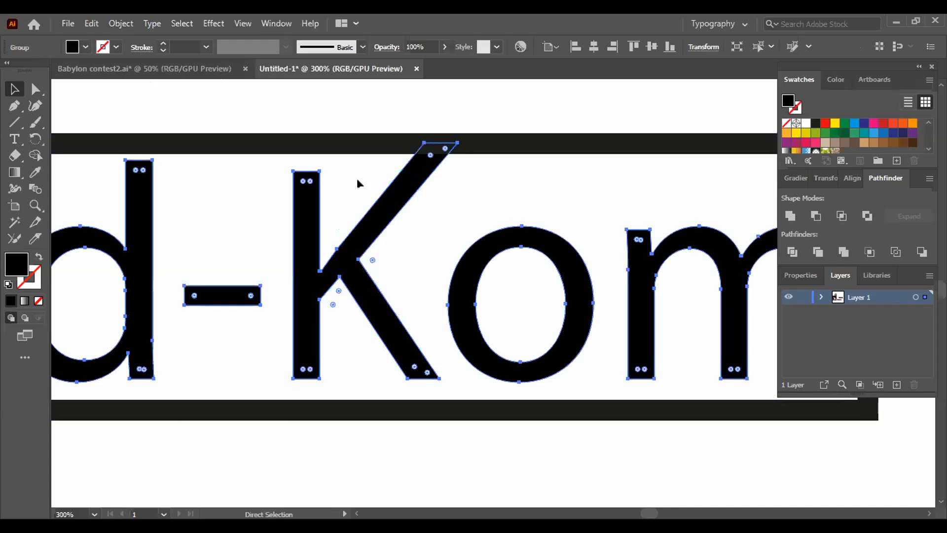
{"action": "left_click", "coordinate": [357, 182]}
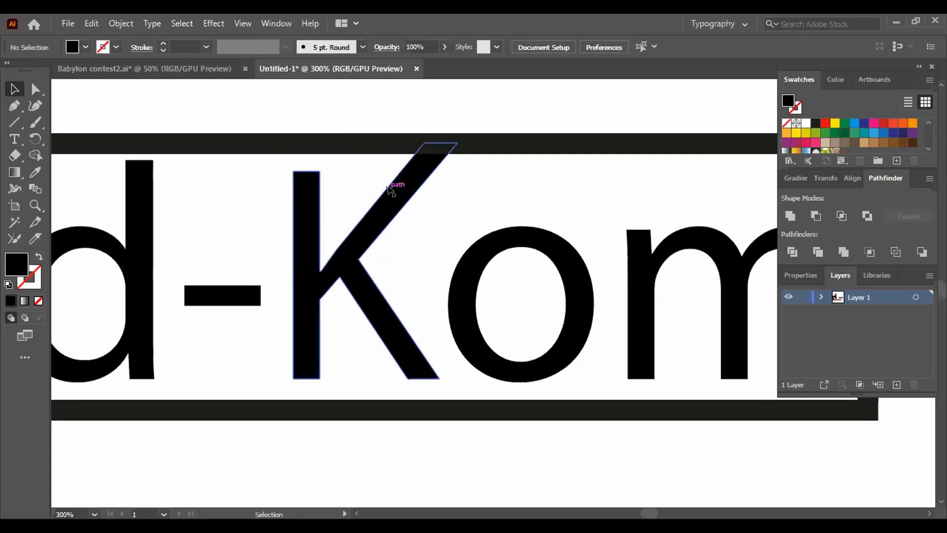
{"action": "left_click", "coordinate": [431, 159]}
{"action": "left_click", "coordinate": [36, 89]}
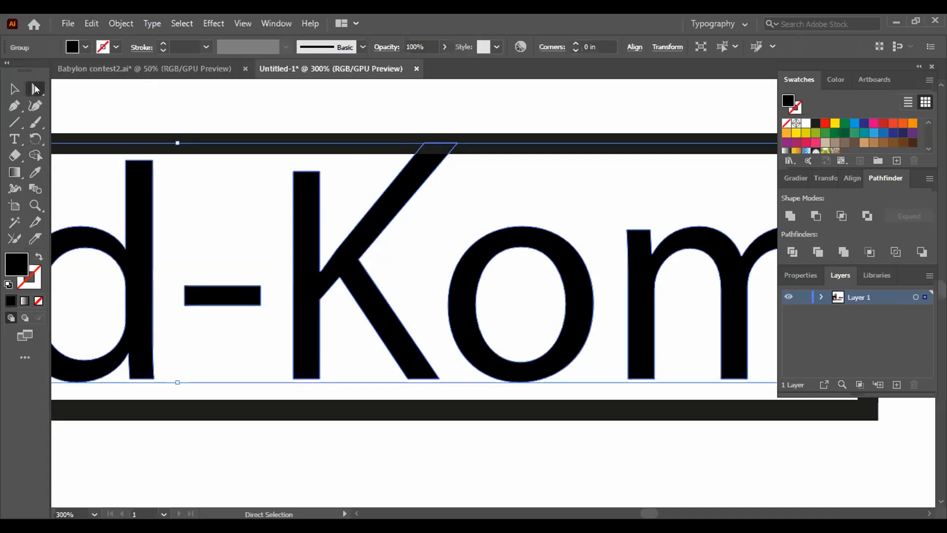
{"action": "left_click_drag", "start_coordinate": [438, 143], "coordinate": [438, 140]}
{"action": "key", "text": "Down"}
{"action": "key", "text": "Down"}
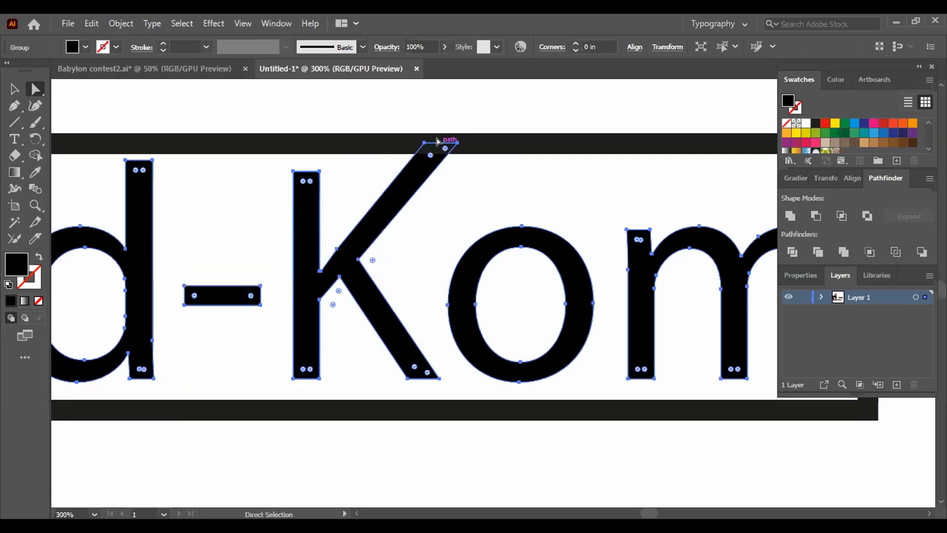
{"action": "key", "text": "ctrl+equal"}
{"action": "left_click_drag", "start_coordinate": [554, 230], "coordinate": [107, 252]}
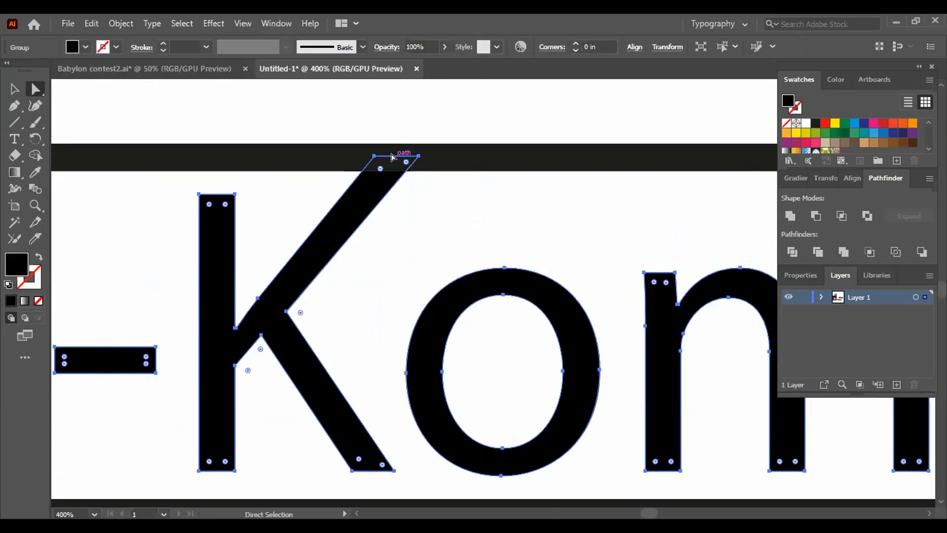
{"action": "left_click_drag", "start_coordinate": [392, 156], "coordinate": [403, 146]}
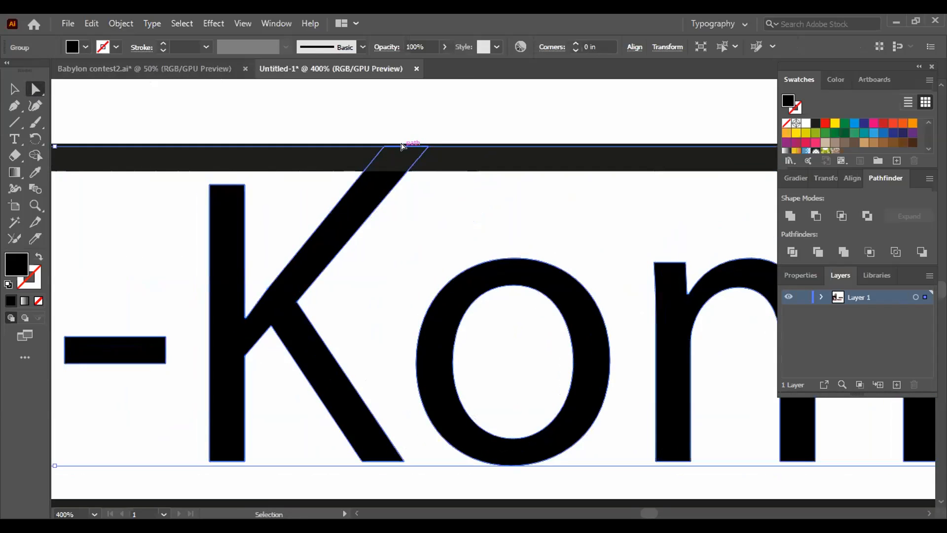
{"action": "key", "text": "ctrl+z"}
{"action": "left_click", "coordinate": [446, 132]}
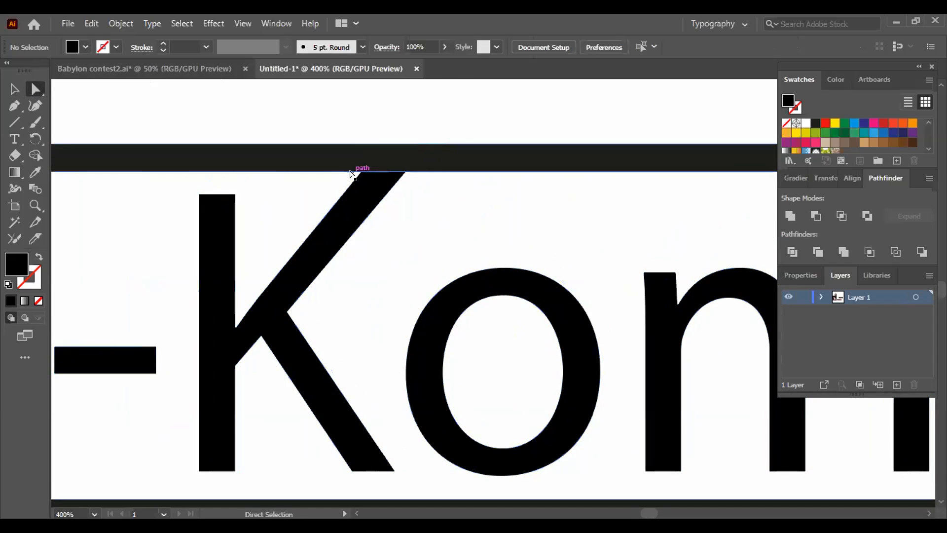
{"action": "left_click_drag", "start_coordinate": [356, 172], "coordinate": [402, 190]}
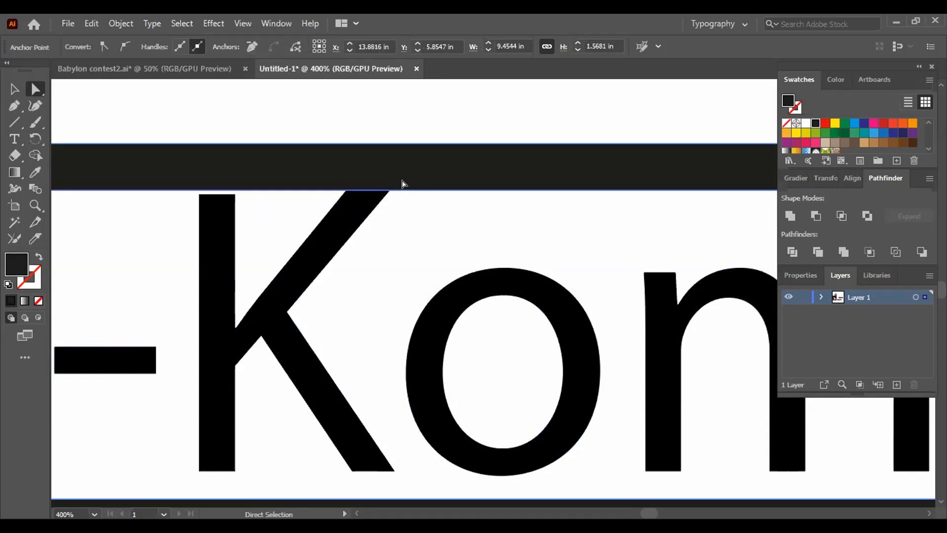
{"action": "key", "text": "ctrl+z"}
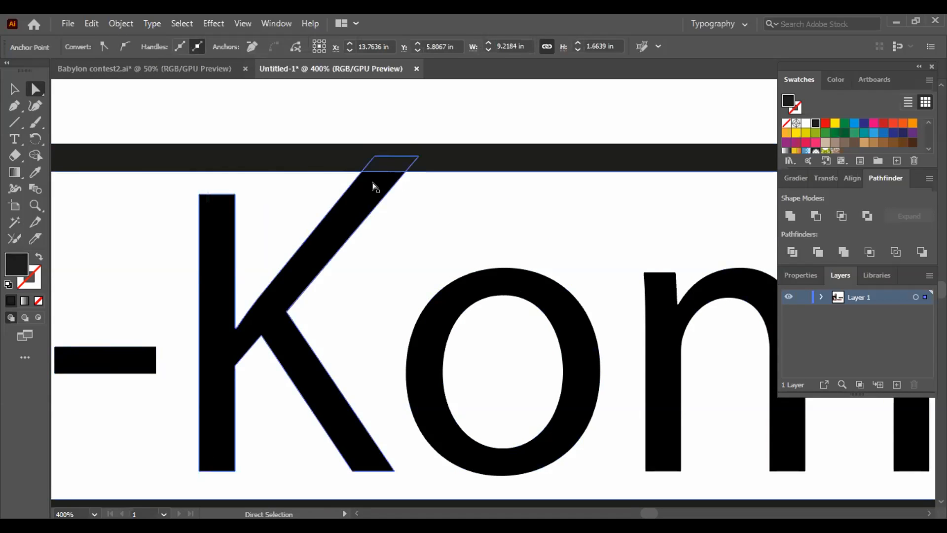
- Extend the K's diagonal arm by moving its top edge up and outward along the arm until it sits above the upper bar
{"action": "left_click", "coordinate": [382, 173]}
{"action": "left_click_drag", "start_coordinate": [393, 156], "coordinate": [397, 152]}
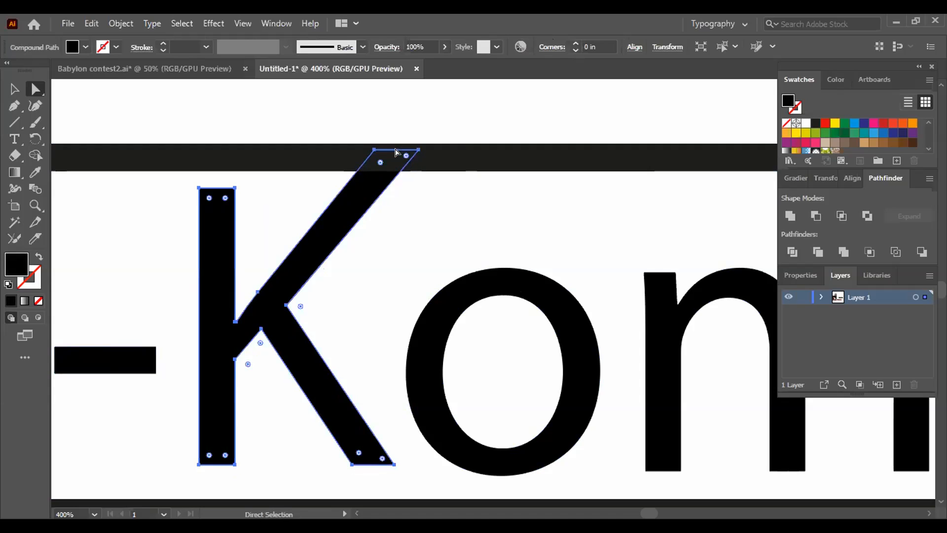
{"action": "key", "text": "ctrl+z"}
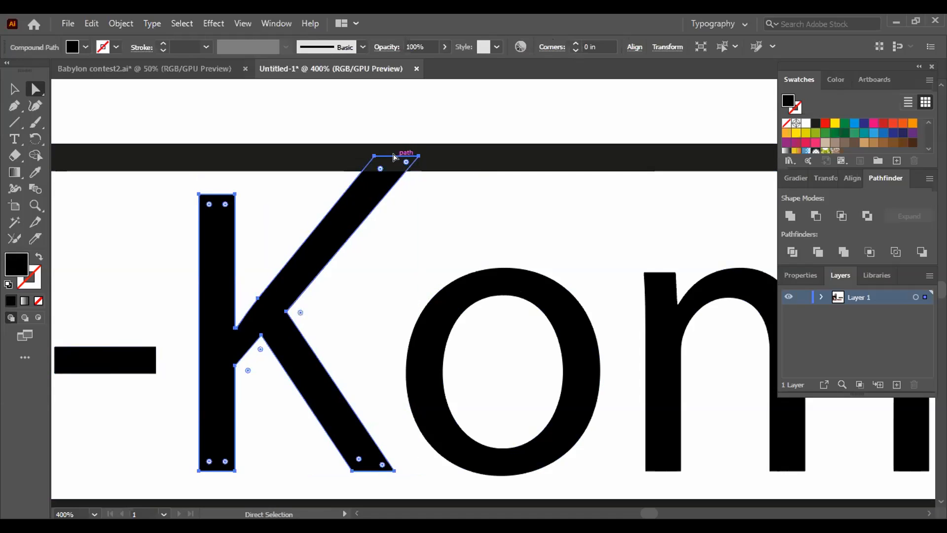
{"action": "key", "text": "shift"}
{"action": "left_click", "coordinate": [396, 156], "text": "shift"}
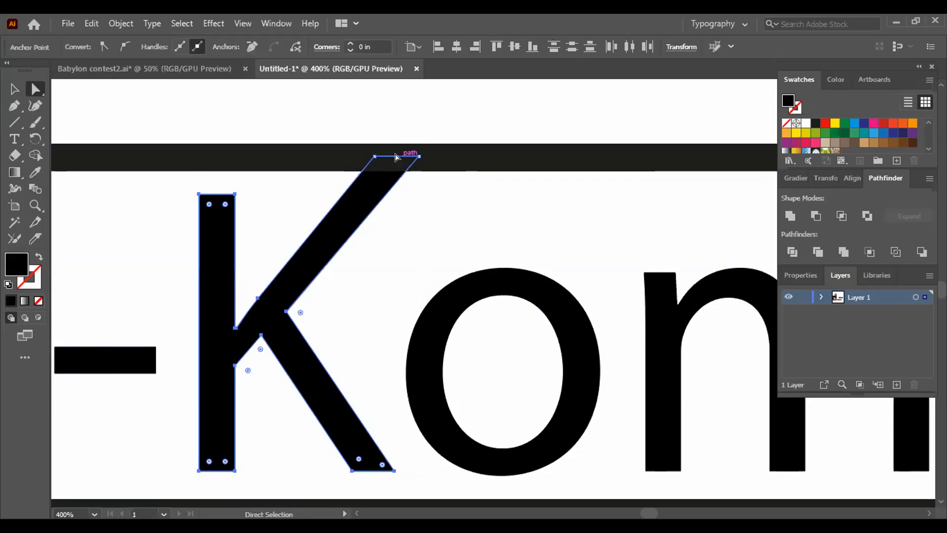
{"action": "left_click_drag", "start_coordinate": [408, 158], "coordinate": [427, 129]}
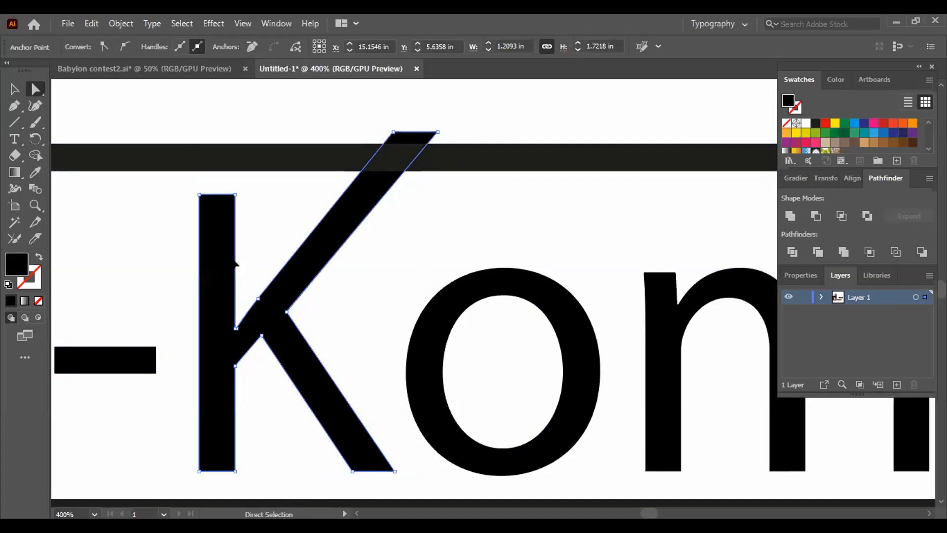
{"action": "left_click", "coordinate": [262, 131]}
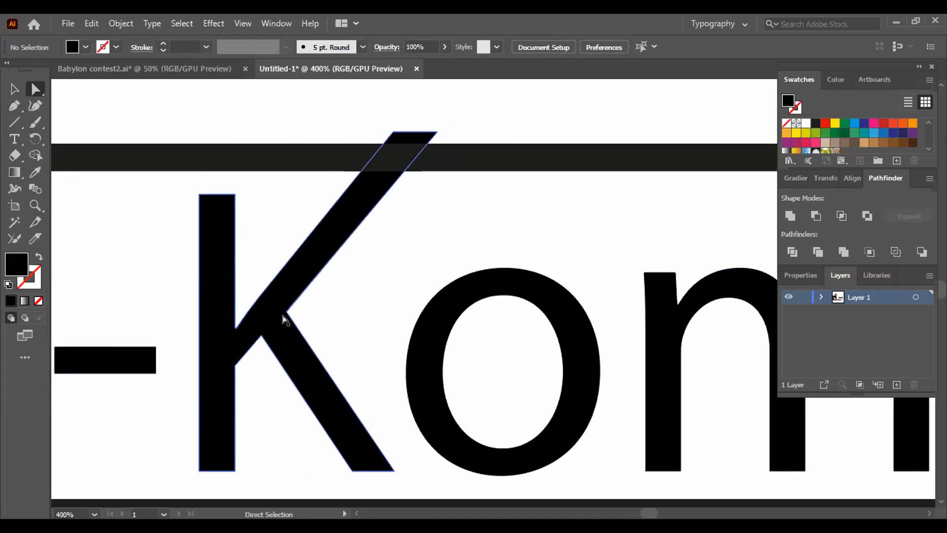
- Draw a straight cutting line across the base of the K's diagonal arm, continuing the outer edge of its lower leg
{"action": "left_click", "coordinate": [13, 121]}
{"action": "left_click_drag", "start_coordinate": [14, 120], "coordinate": [63, 188]}
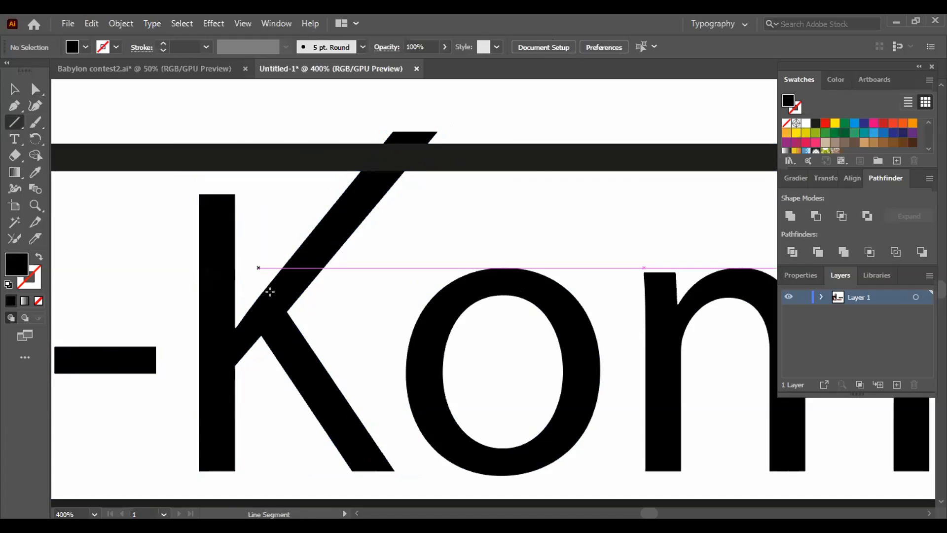
{"action": "left_click_drag", "start_coordinate": [305, 339], "coordinate": [252, 260]}
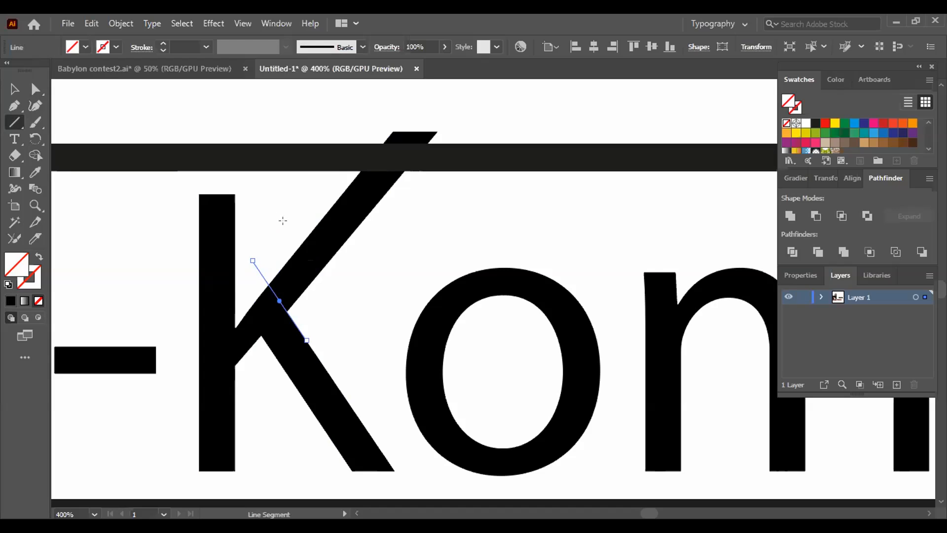
{"action": "left_click", "coordinate": [14, 89]}
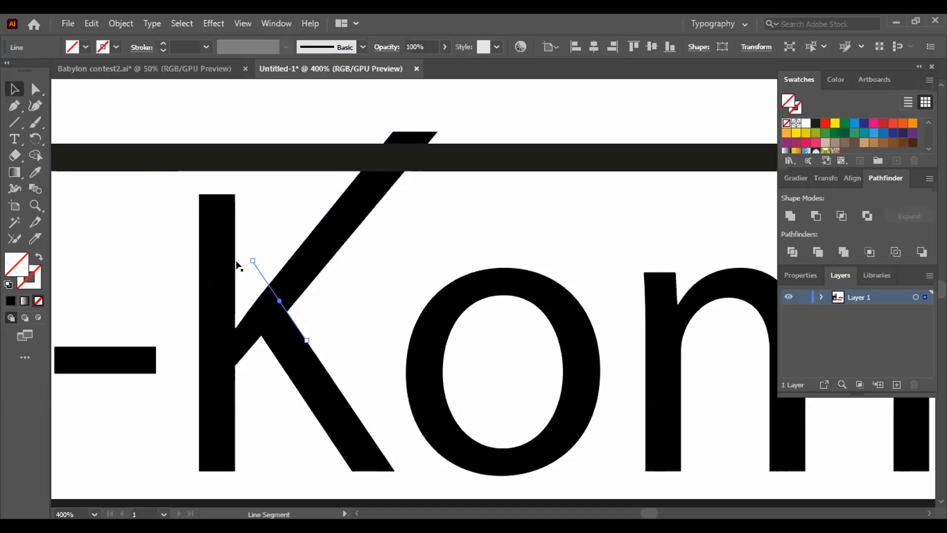
{"action": "left_click", "coordinate": [294, 269]}
{"action": "left_click", "coordinate": [327, 96]}
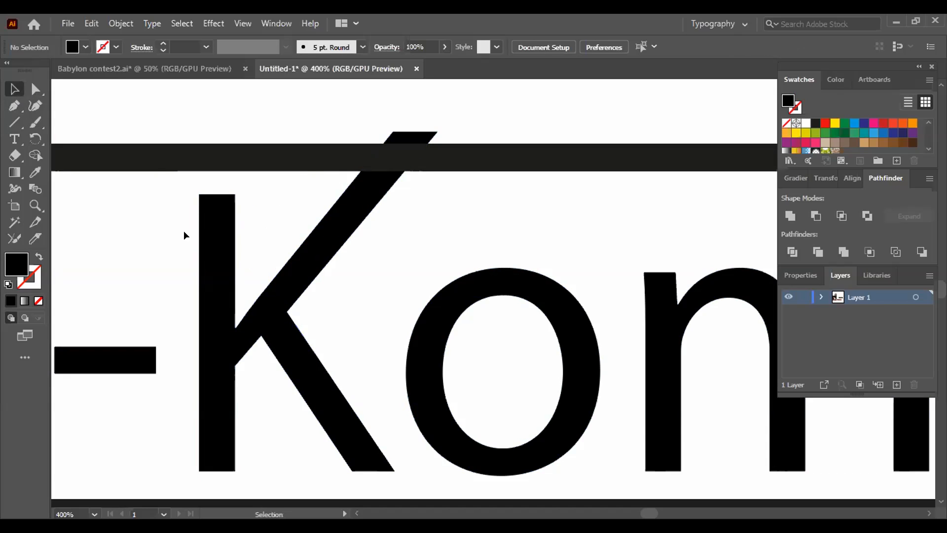
- Ungroup the lettering into separate letters
{"action": "left_click", "coordinate": [212, 266]}
{"action": "right_click", "coordinate": [216, 267]}
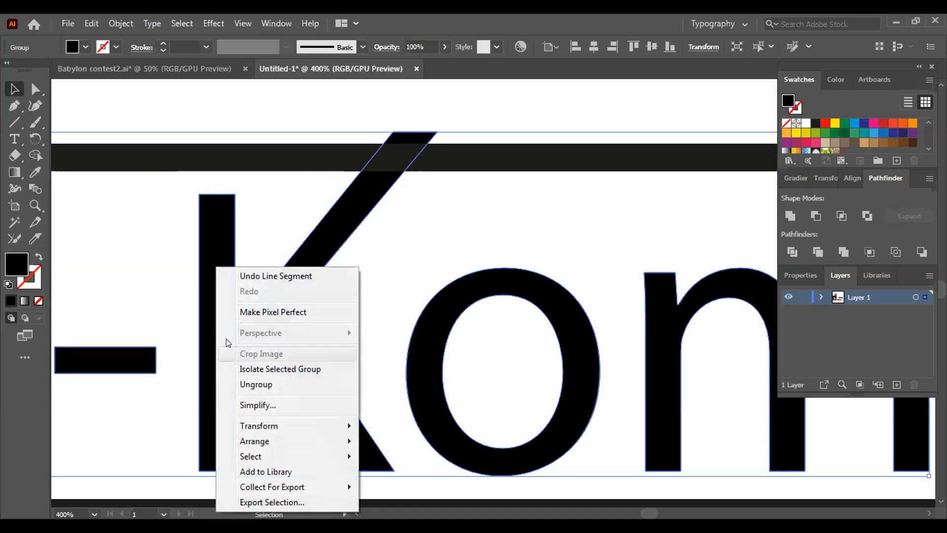
{"action": "left_click", "coordinate": [256, 384]}
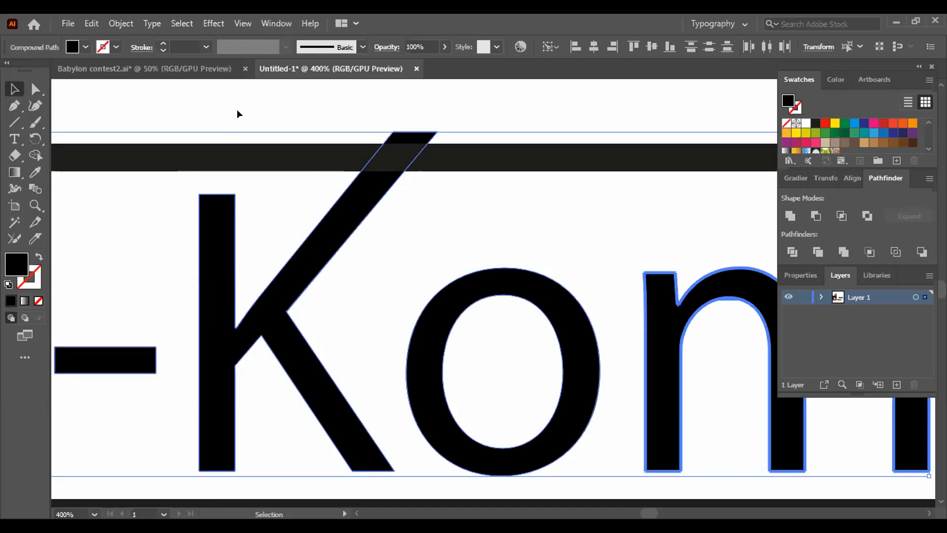
{"action": "left_click", "coordinate": [237, 114]}
- Divide the K along the cutting line with Pathfinder so the diagonal arm is a separate piece
{"action": "left_click", "coordinate": [215, 251]}
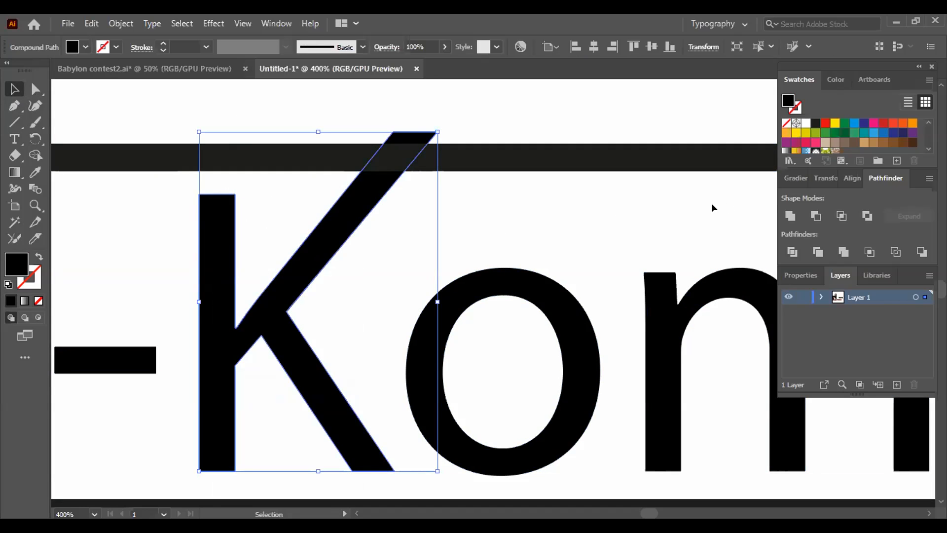
{"action": "left_click", "coordinate": [793, 252]}
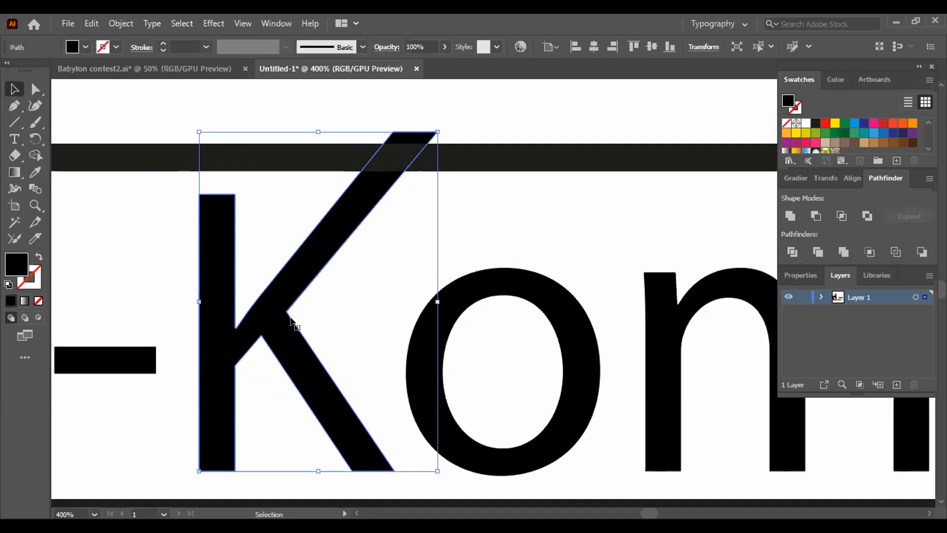
{"action": "left_click", "coordinate": [445, 125]}
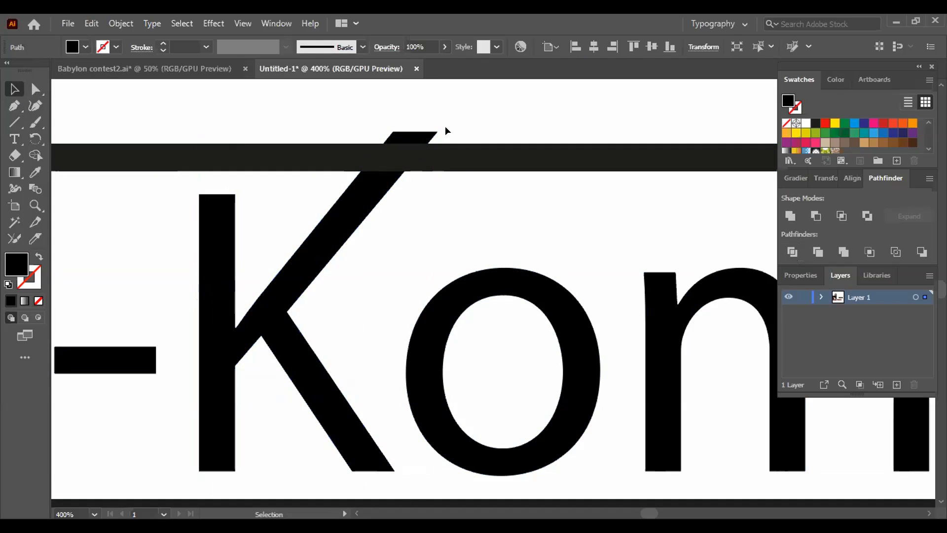
{"action": "left_click", "coordinate": [264, 280]}
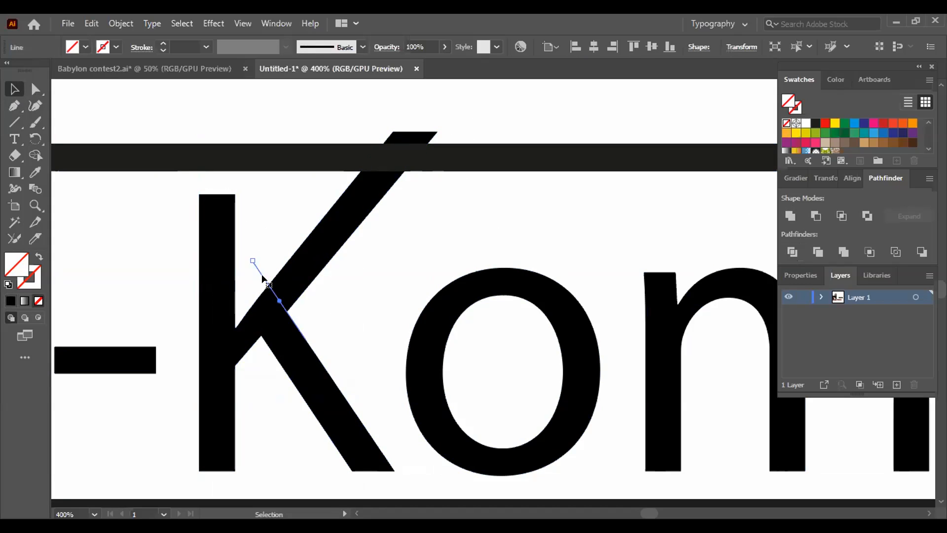
{"action": "left_click", "coordinate": [306, 264], "text": "shift"}
{"action": "left_click", "coordinate": [792, 253]}
{"action": "left_click", "coordinate": [324, 105]}
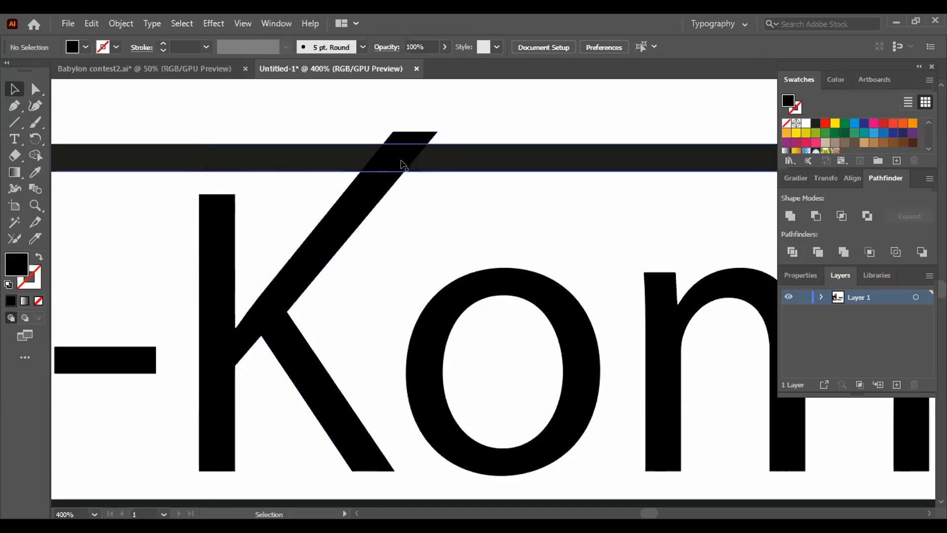
{"action": "left_click", "coordinate": [316, 155]}
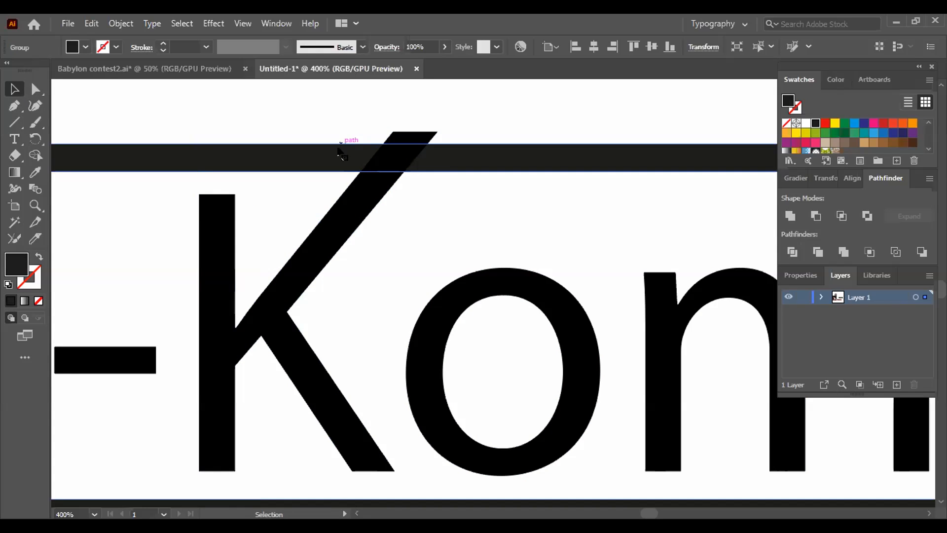
{"action": "left_click", "coordinate": [340, 215], "text": "shift"}
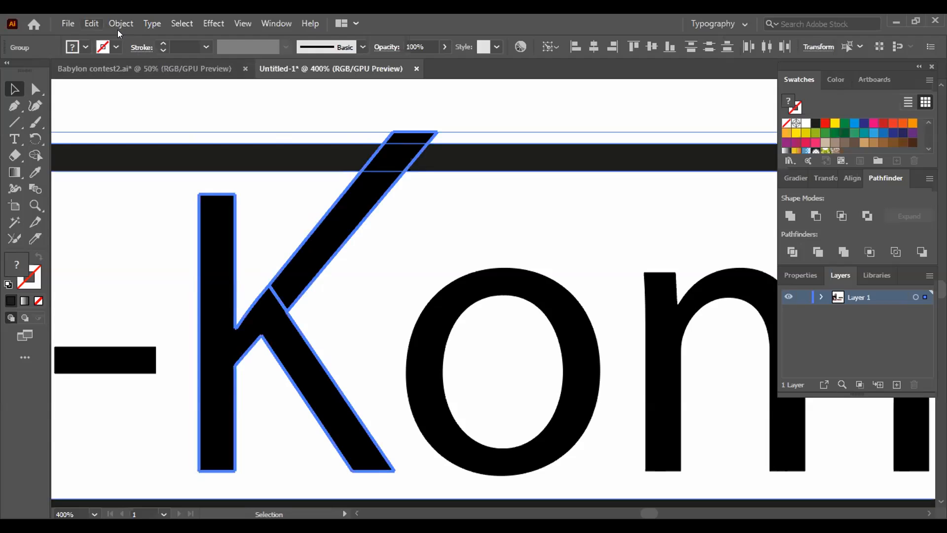
{"action": "left_click", "coordinate": [250, 104]}
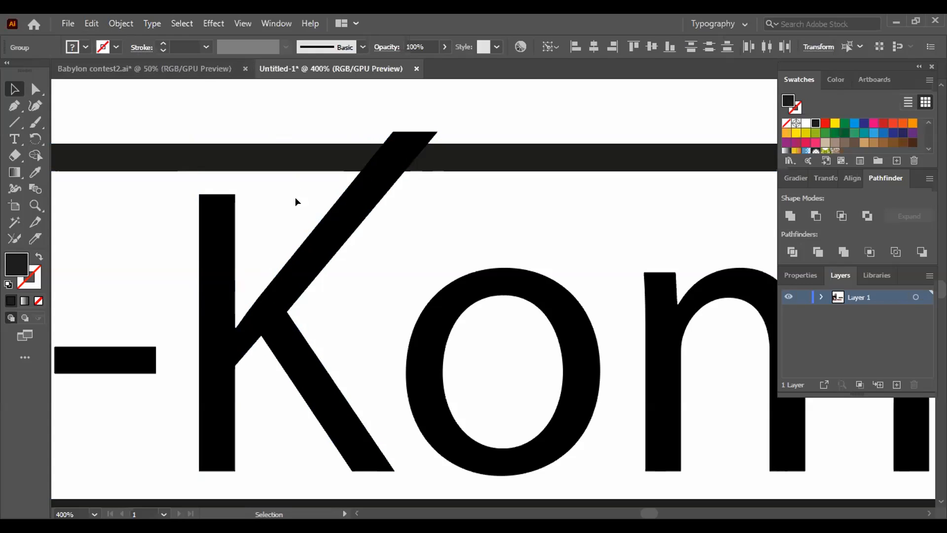
- Create an offset path of 0.05 in with miter joins around the divided K
{"action": "left_click", "coordinate": [313, 250]}
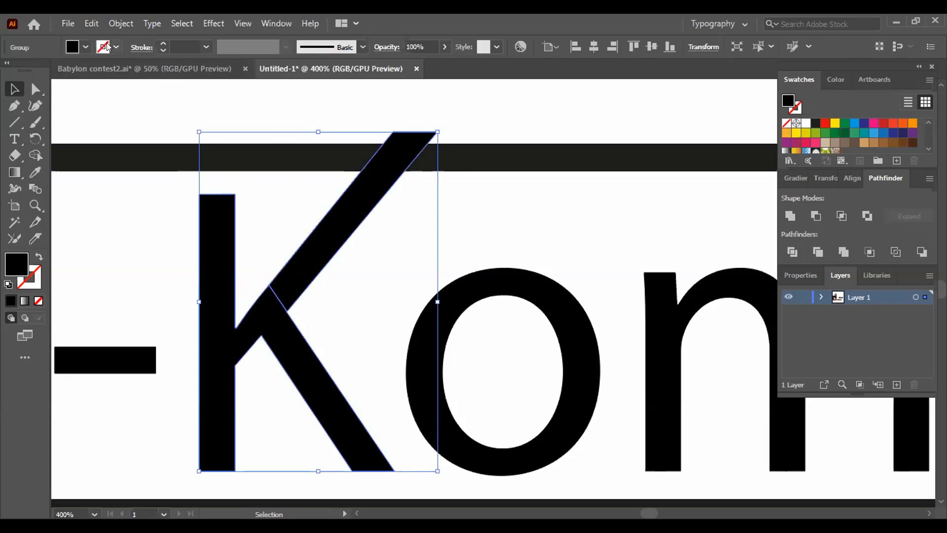
{"action": "left_click", "coordinate": [121, 23]}
{"action": "mouse_move", "coordinate": [178, 352]}
{"action": "left_click", "coordinate": [389, 404]}
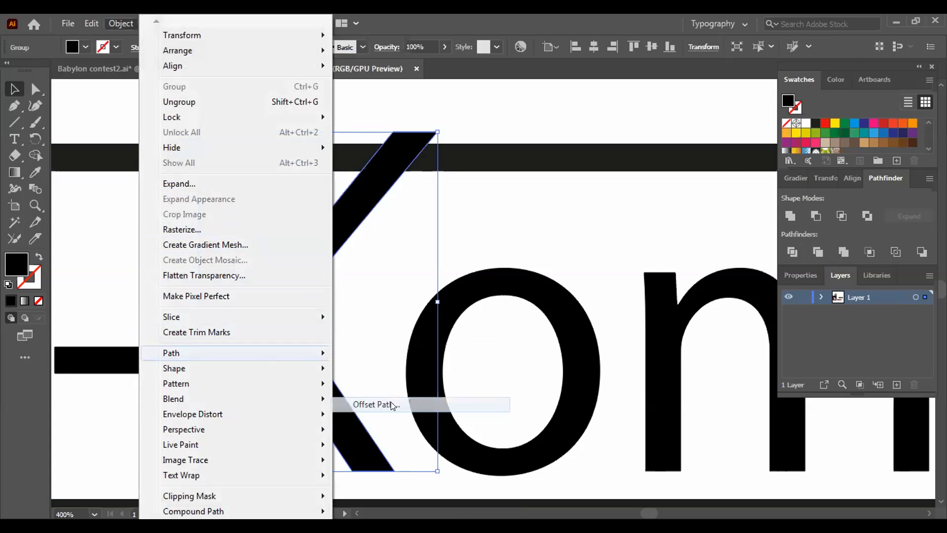
{"action": "left_click", "coordinate": [543, 297]}
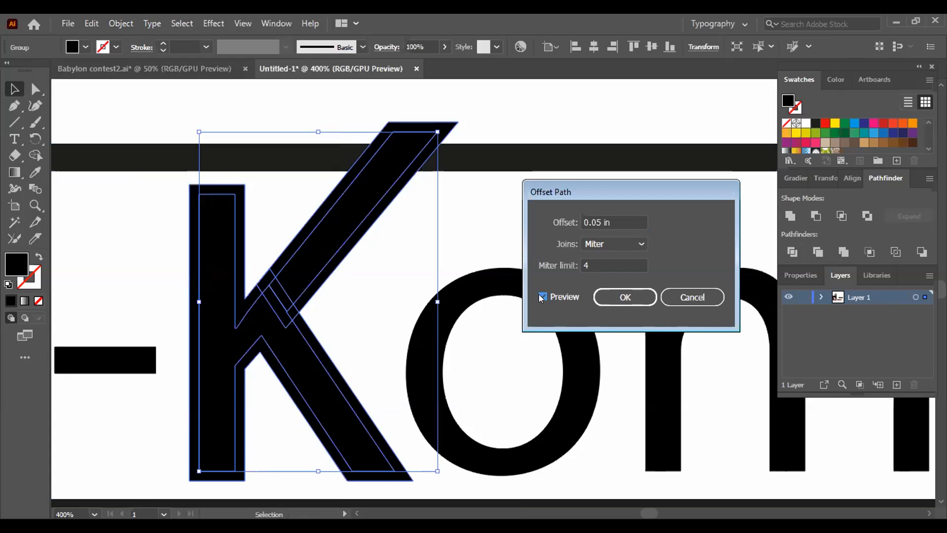
{"action": "left_click", "coordinate": [543, 296]}
{"action": "left_click", "coordinate": [542, 296]}
{"action": "left_click", "coordinate": [542, 296]}
{"action": "left_click", "coordinate": [542, 297]}
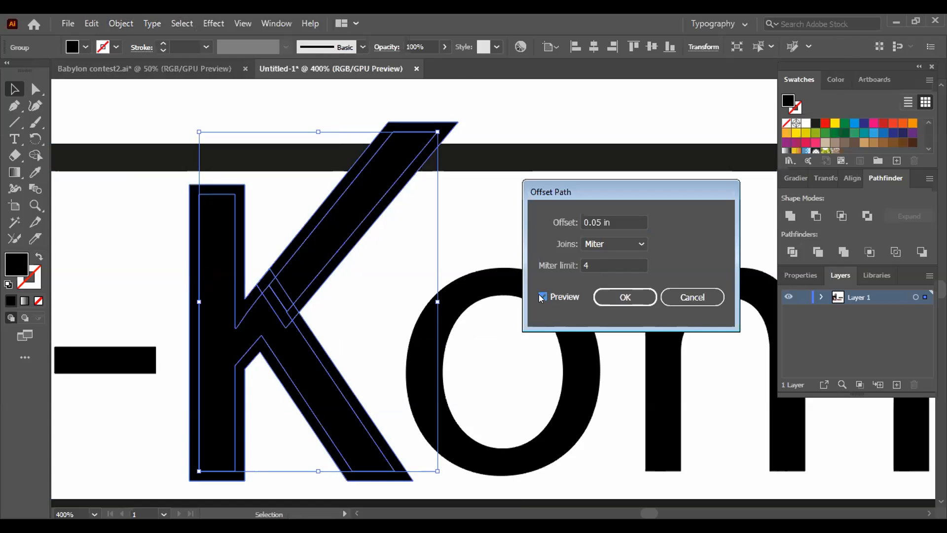
{"action": "left_click", "coordinate": [617, 293]}
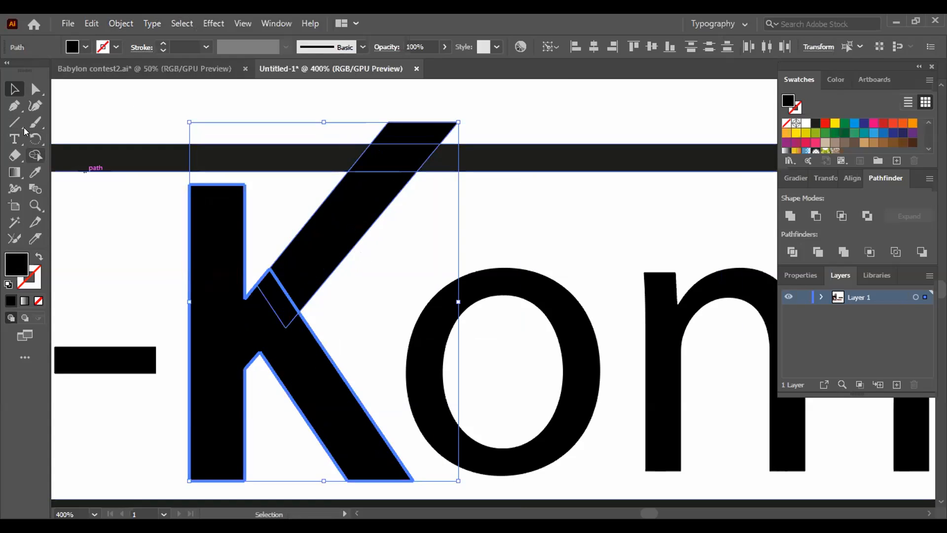
- Select the K and the frame together and remove the offset strip left of the arm within the upper bar with Shape Builder
{"action": "left_click", "coordinate": [35, 155]}
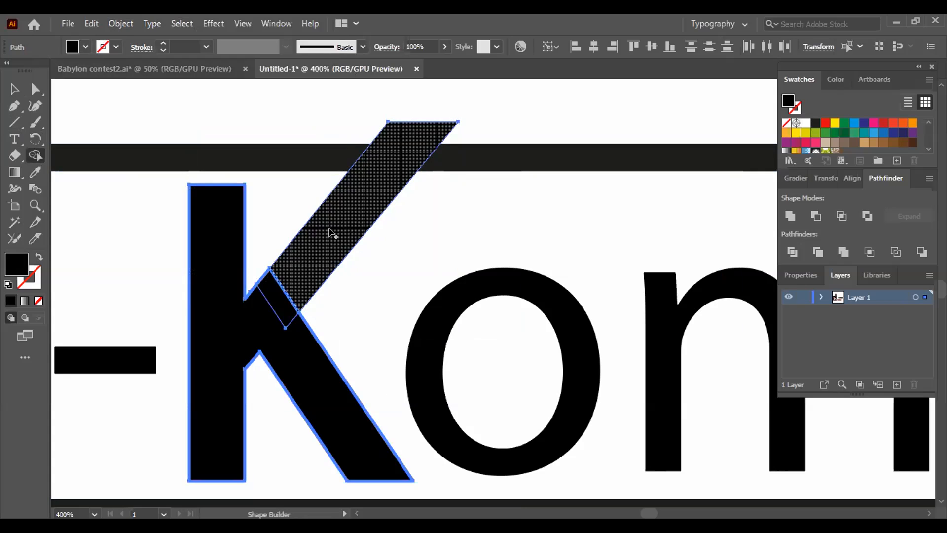
{"action": "left_click", "coordinate": [14, 89]}
{"action": "left_click_drag", "start_coordinate": [161, 107], "coordinate": [369, 398]}
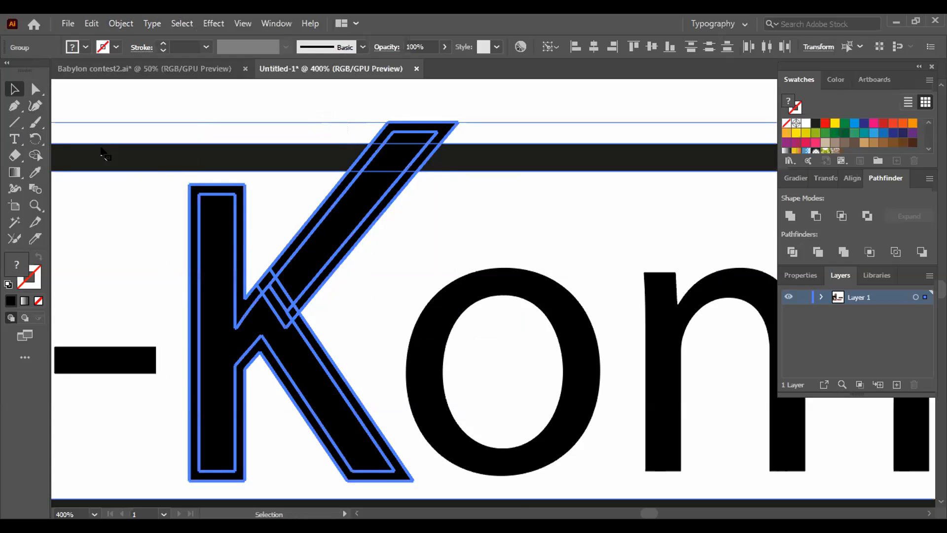
{"action": "left_click", "coordinate": [34, 154]}
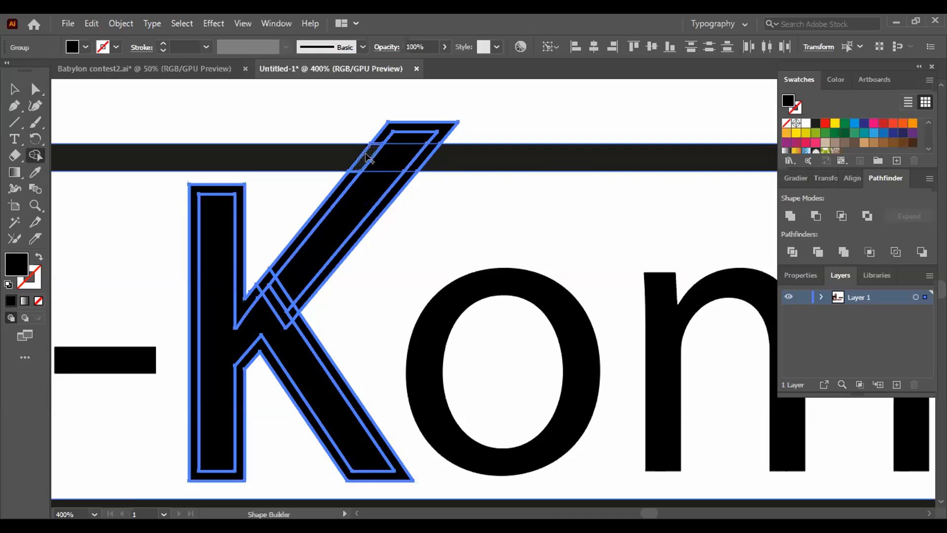
{"action": "left_click", "coordinate": [365, 156], "text": "alt"}
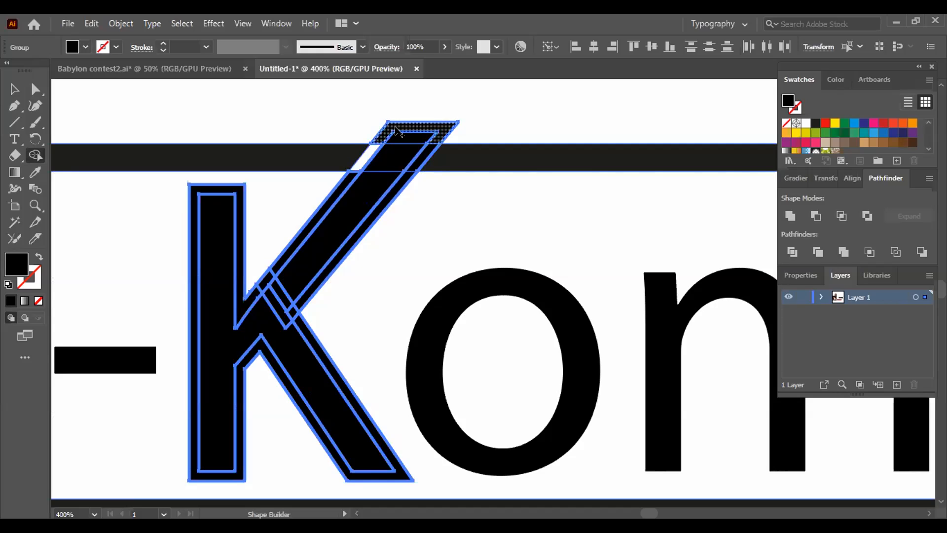
- Remove the arm's tip above the frame and the outer offset bands around the K's body and along the arm's left edge
{"action": "left_click", "coordinate": [412, 124], "text": "alt"}
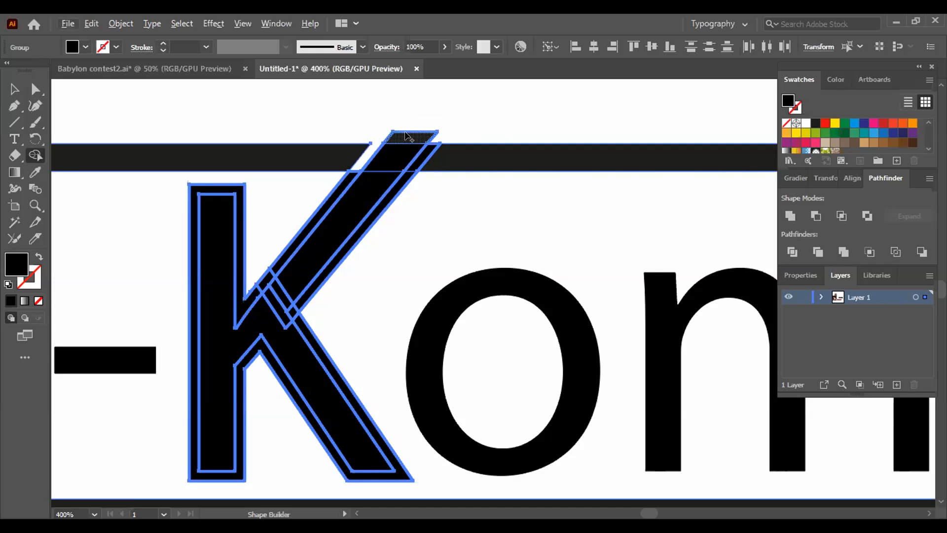
{"action": "key", "text": "ctrl+z"}
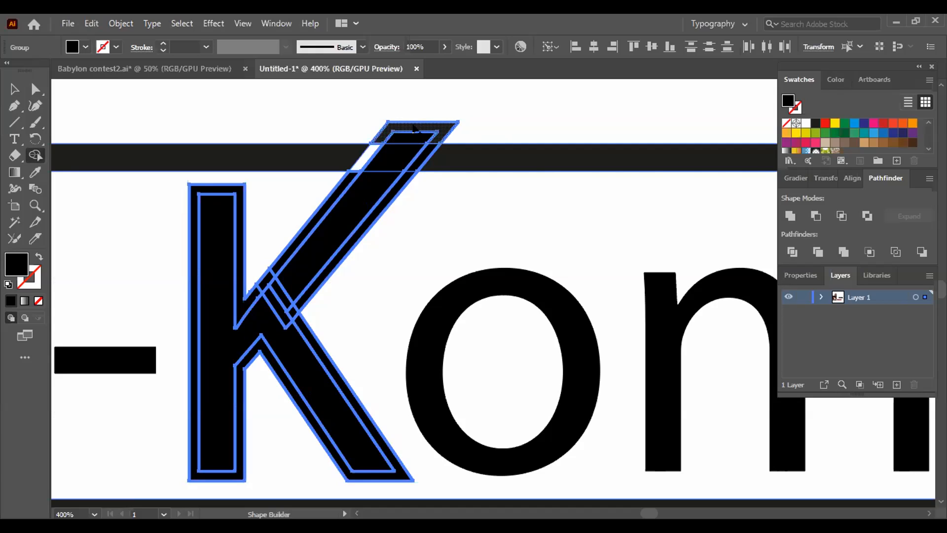
{"action": "left_click", "coordinate": [414, 127], "text": "alt"}
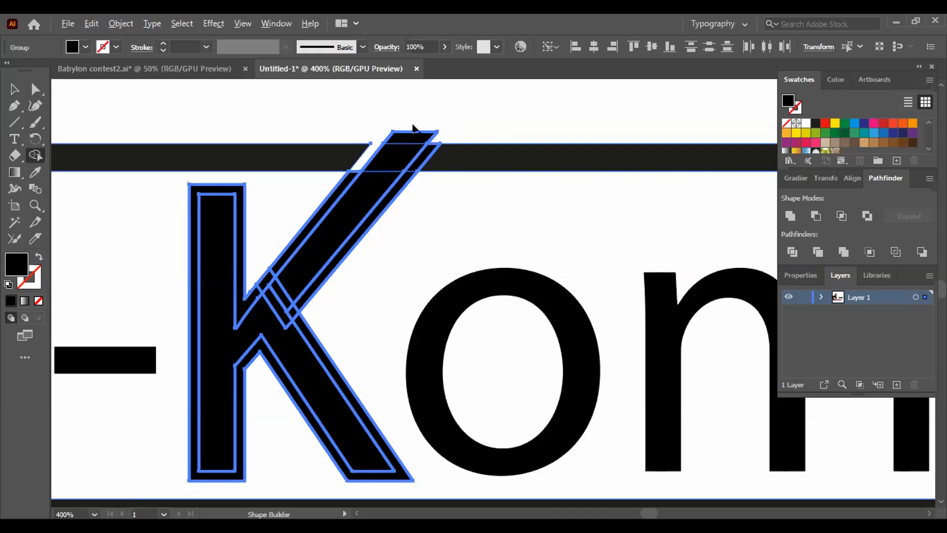
{"action": "left_click", "coordinate": [413, 138], "text": "alt"}
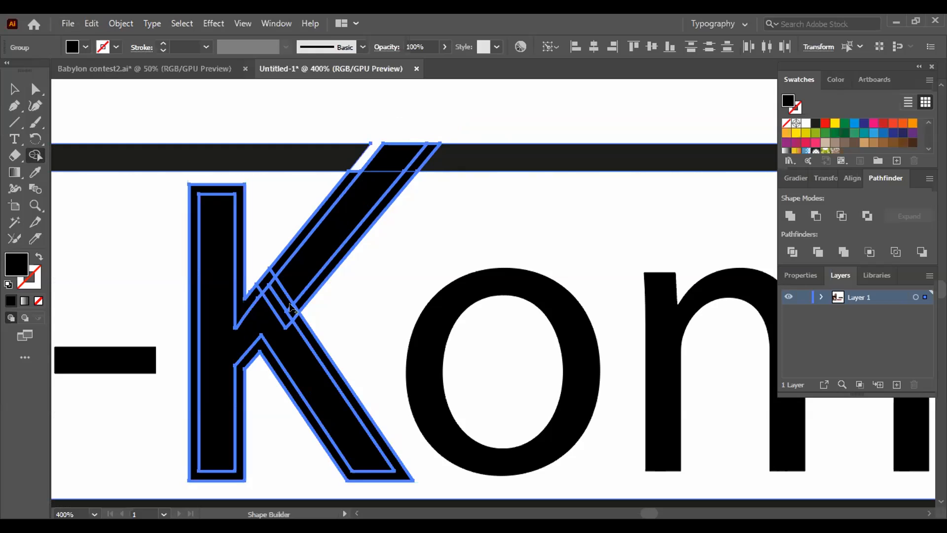
{"action": "left_click", "coordinate": [302, 333], "text": "alt"}
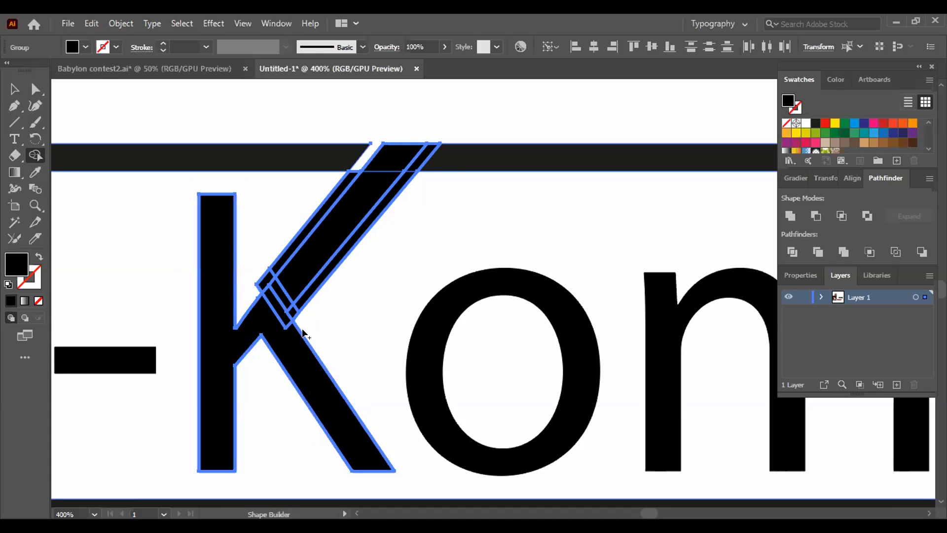
{"action": "left_click", "coordinate": [270, 276], "text": "alt"}
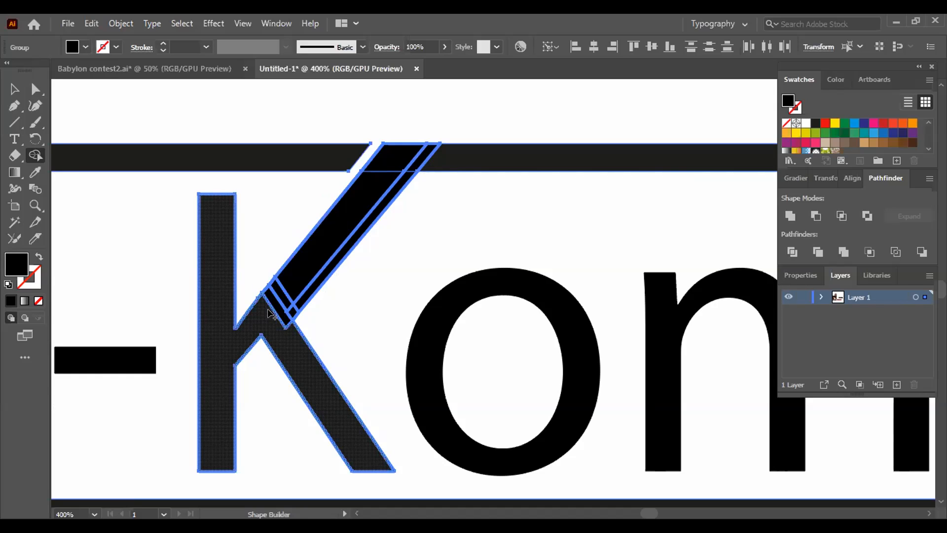
- Try to merge the K's body, the diagonal arm and the upper frame bar without a gap at the arm's base
{"action": "left_click_drag", "start_coordinate": [266, 314], "coordinate": [288, 302]}
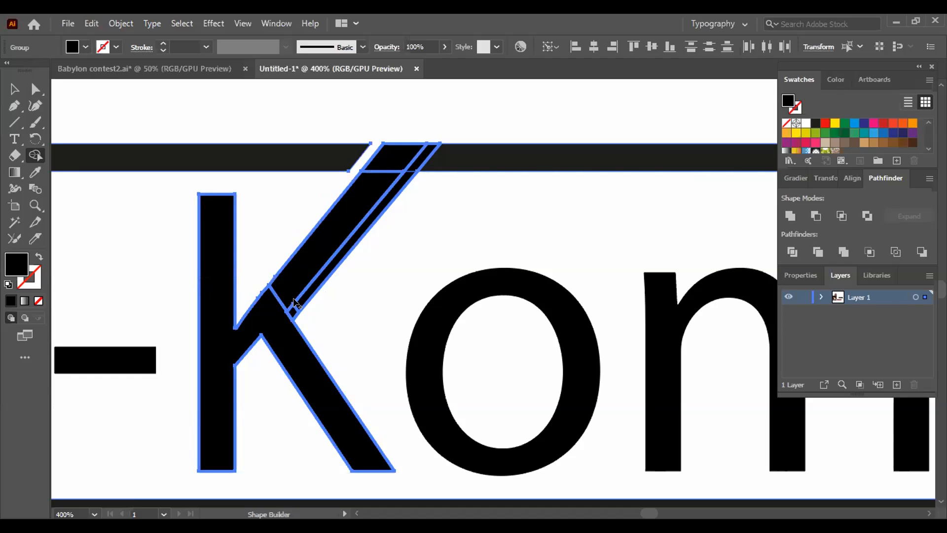
{"action": "left_click", "coordinate": [292, 311], "text": "alt"}
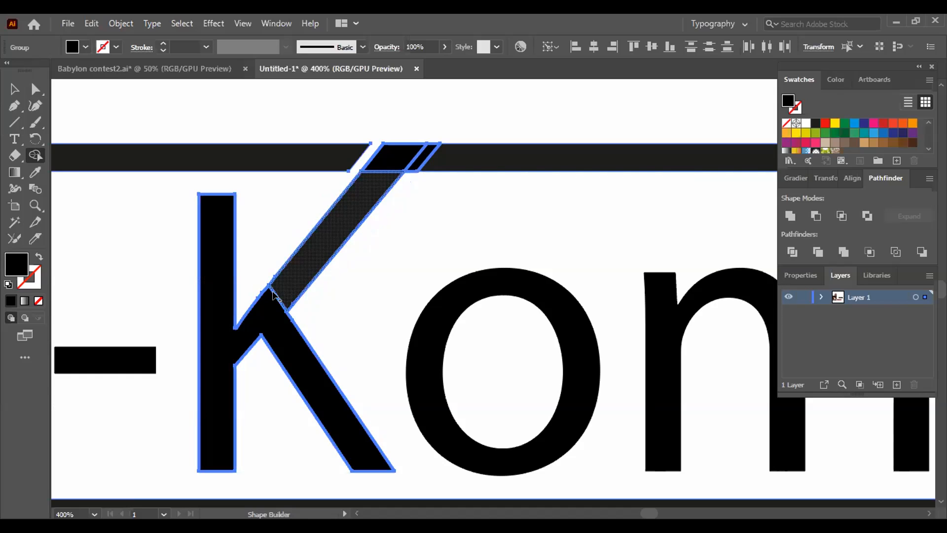
{"action": "mouse_move", "coordinate": [401, 155]}
{"action": "left_mouse_down"}
{"action": "mouse_move", "coordinate": [438, 162]}
{"action": "mouse_move", "coordinate": [402, 170]}
{"action": "left_mouse_up"}
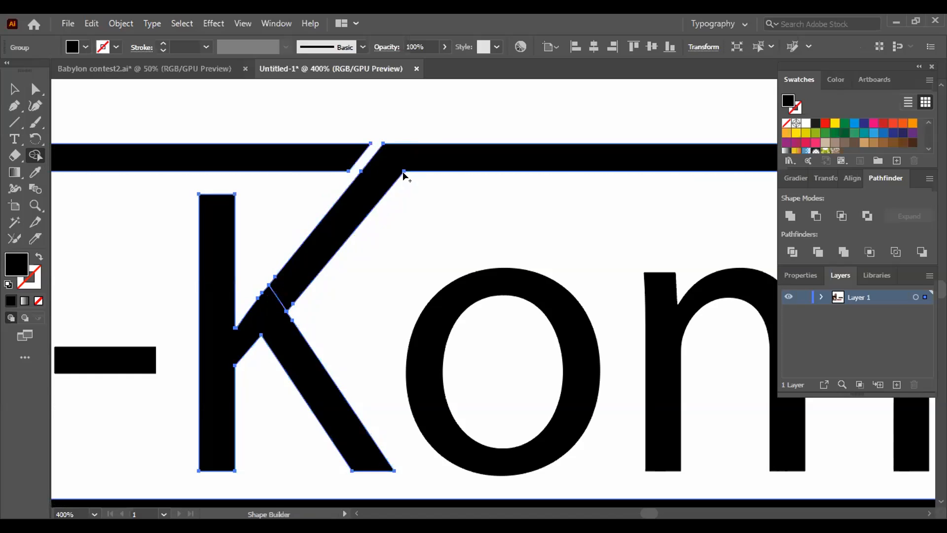
{"action": "key", "text": "v"}
{"action": "left_click", "coordinate": [136, 98]}
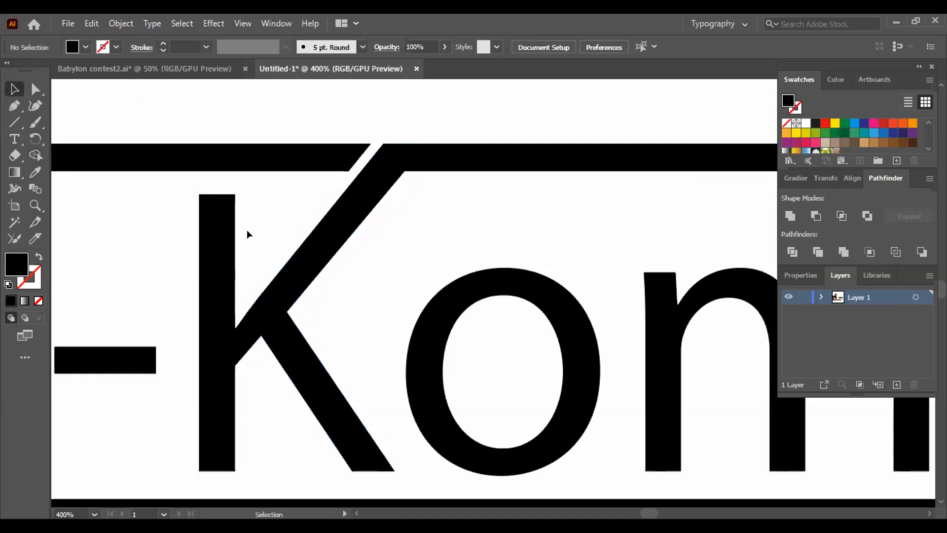
- Undo the merges and the accidental move of the K and frame
{"action": "left_click", "coordinate": [238, 247]}
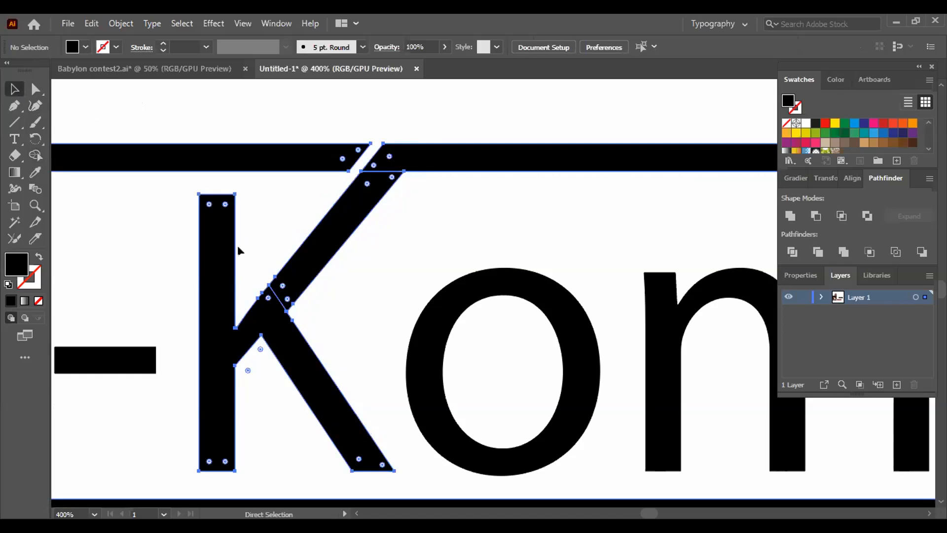
{"action": "key", "text": "ctrl+z"}
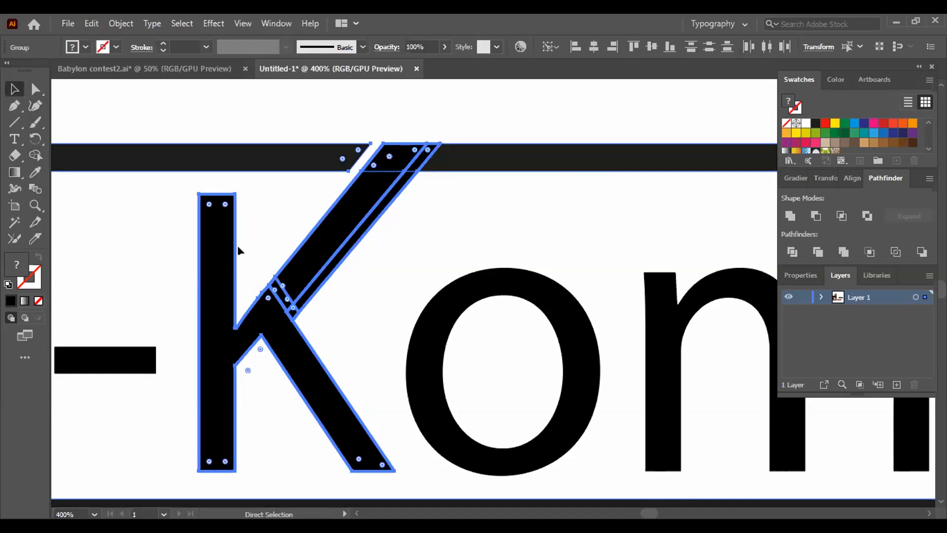
{"action": "key", "text": "ctrl+z"}
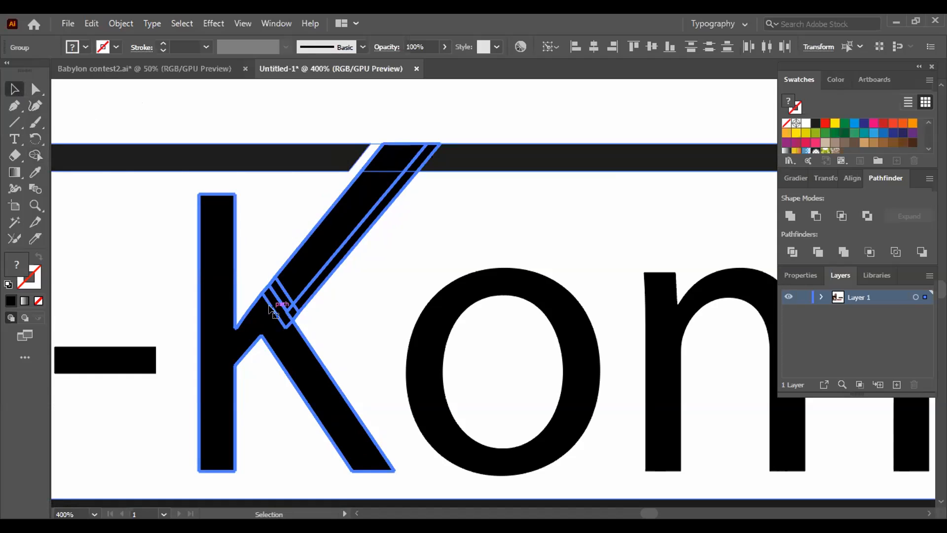
{"action": "left_click_drag", "start_coordinate": [270, 308], "coordinate": [260, 313]}
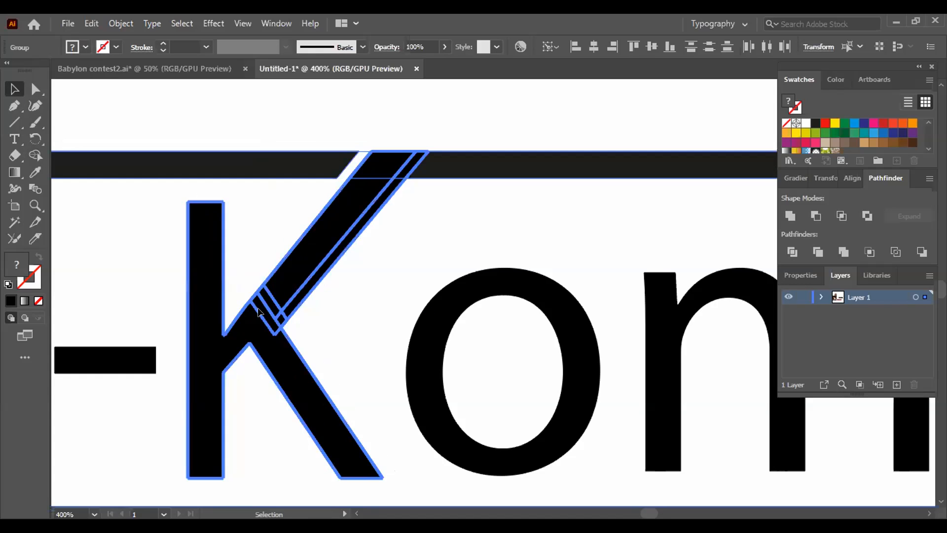
{"action": "key", "text": "ctrl+z"}
- Merge the sliver under the arm into the K's body and remove the offset strips at the arm's base and right edge with Shape Builder
{"action": "left_click", "coordinate": [35, 155]}
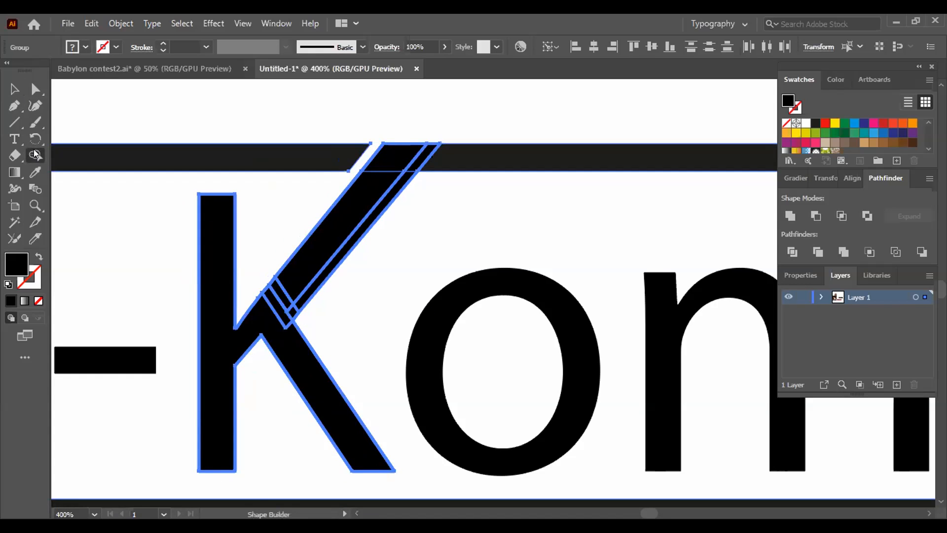
{"action": "left_click_drag", "start_coordinate": [270, 299], "coordinate": [268, 307]}
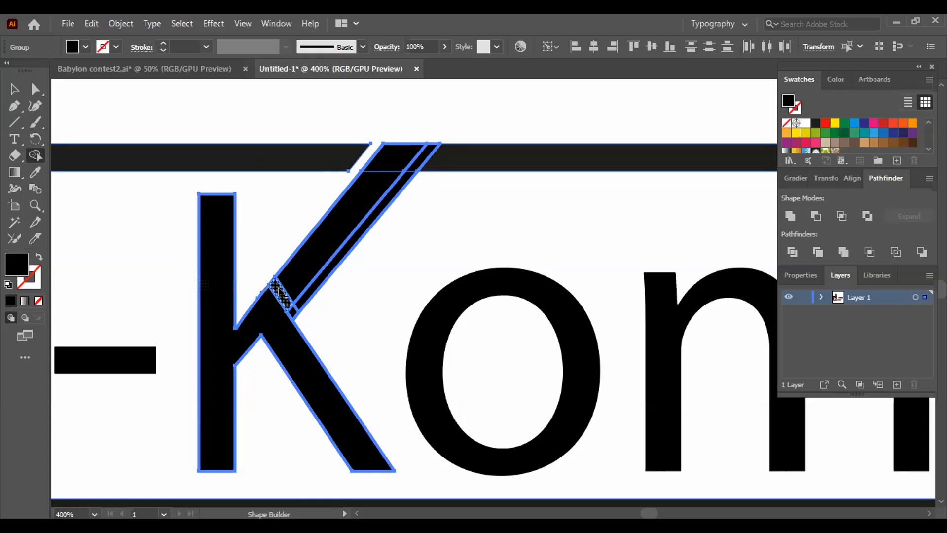
{"action": "left_click", "coordinate": [279, 293], "text": "alt"}
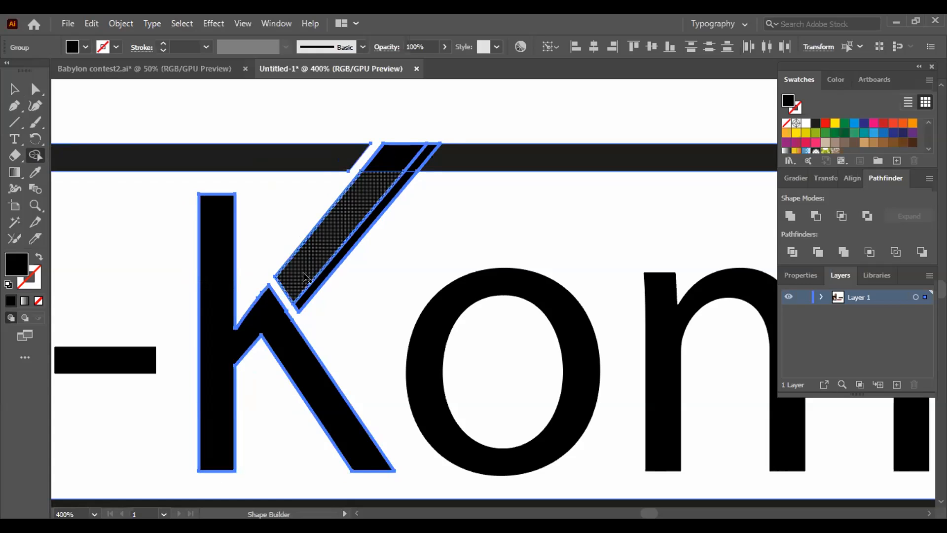
{"action": "left_click", "coordinate": [324, 275], "text": "alt"}
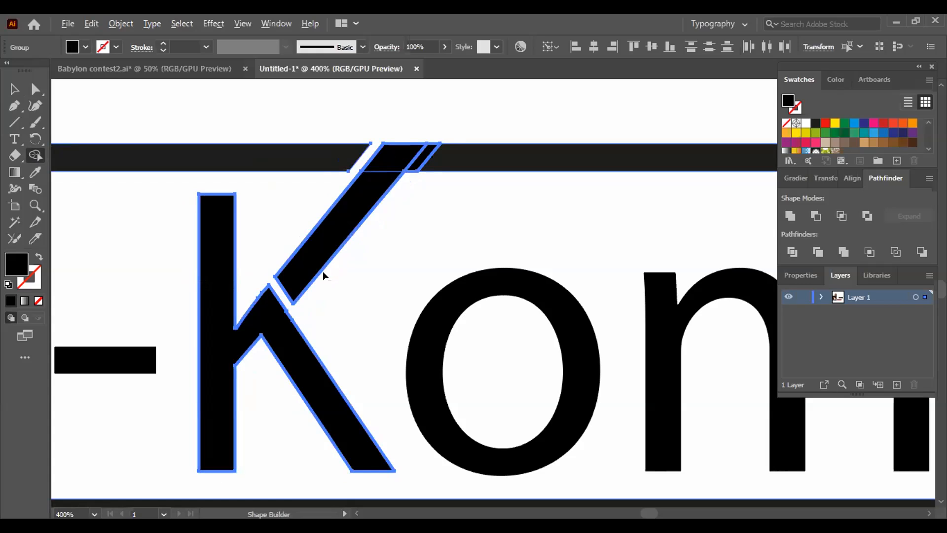
- Merge the K's diagonal arm with the right-hand part of the upper frame bar using Shape Builder, and deselect the artwork
{"action": "left_click_drag", "start_coordinate": [395, 154], "coordinate": [433, 164]}
{"action": "mouse_move", "coordinate": [374, 177]}
{"action": "left_mouse_down"}
{"action": "mouse_move", "coordinate": [390, 157]}
{"action": "mouse_move", "coordinate": [447, 159]}
{"action": "left_mouse_up"}
{"action": "left_click", "coordinate": [13, 88]}
{"action": "left_click", "coordinate": [100, 95]}
- Try a red fill on the grouped frame and K
{"action": "left_click", "coordinate": [351, 155]}
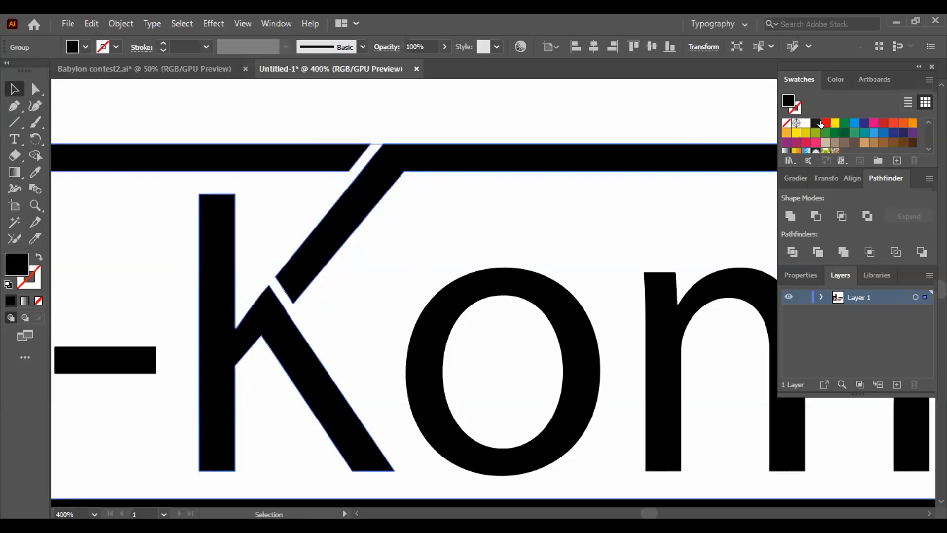
{"action": "left_click", "coordinate": [824, 124]}
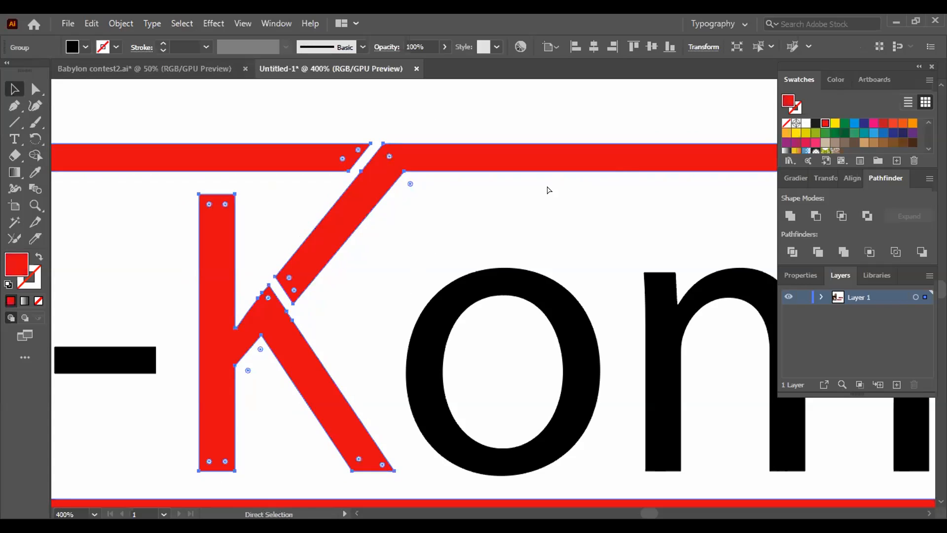
{"action": "key", "text": "ctrl+z"}
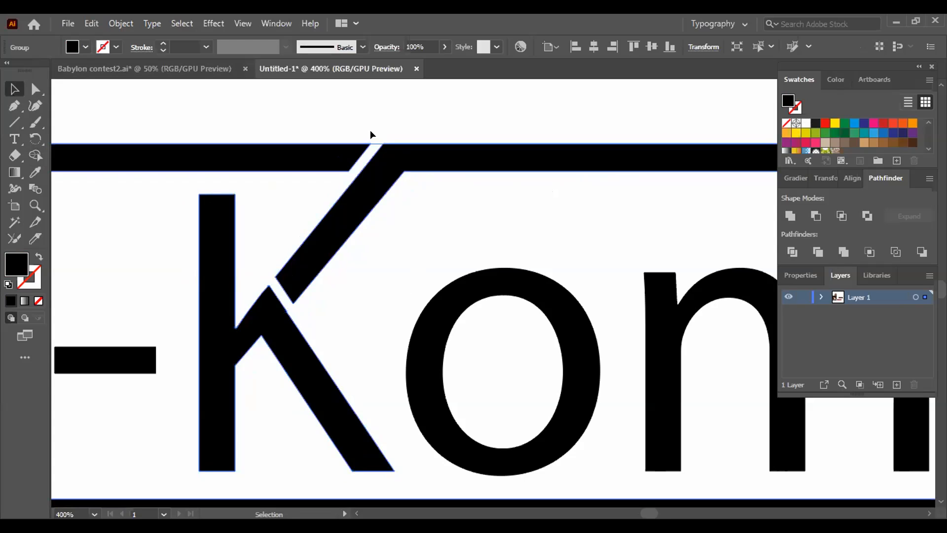
- Test the red fill once more on the frame and K against the black lettering, and undo it
{"action": "left_click", "coordinate": [25, 154]}
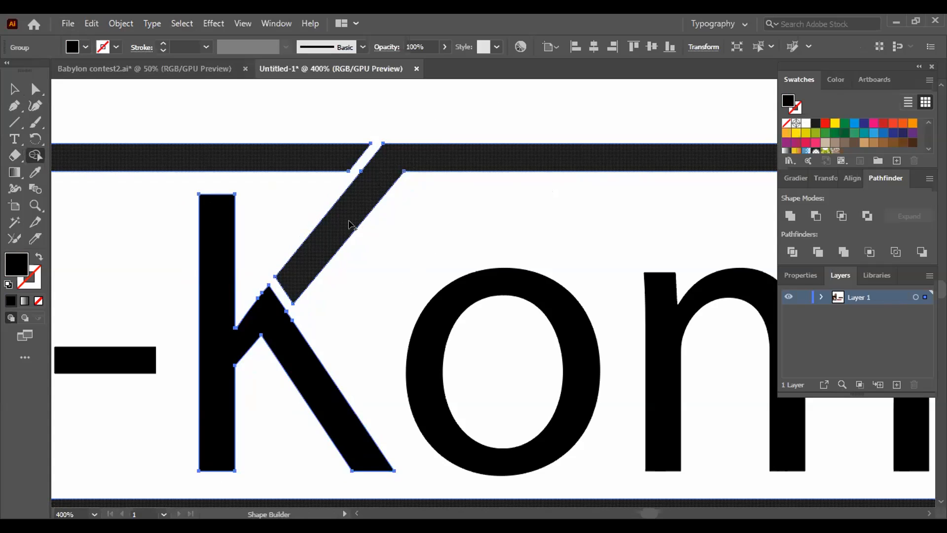
{"action": "key", "text": "ctrl+minus"}
{"action": "key", "text": "ctrl+minus"}
{"action": "key", "text": "ctrl+minus"}
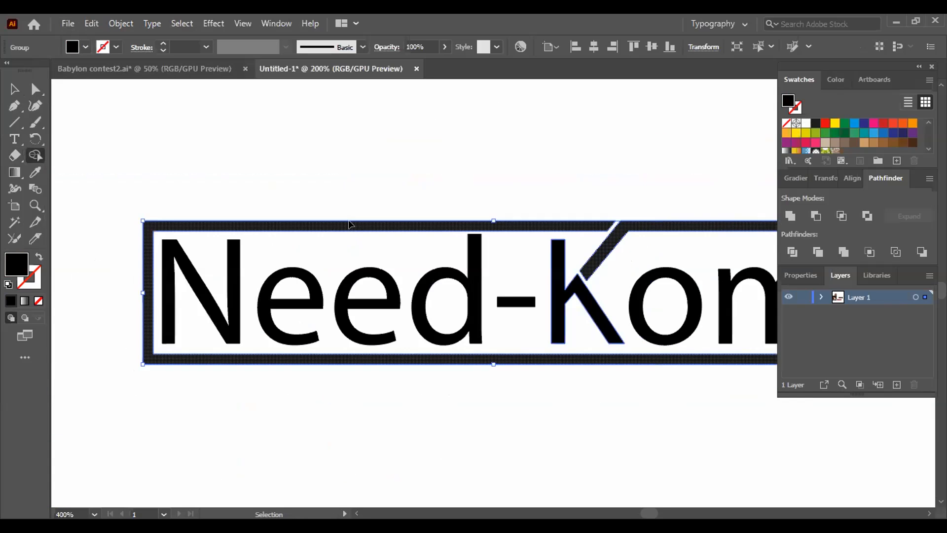
{"action": "left_click_drag", "start_coordinate": [424, 184], "coordinate": [339, 164]}
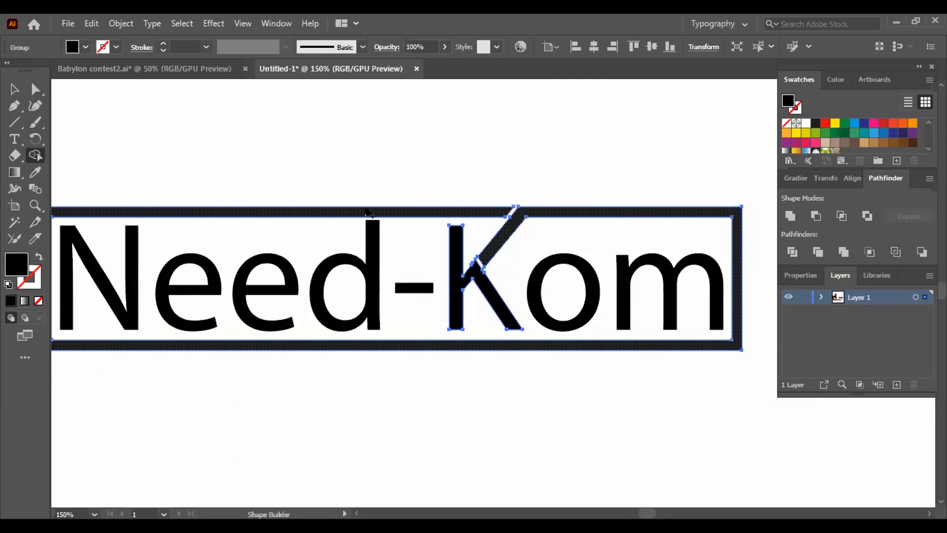
{"action": "left_click", "coordinate": [13, 89]}
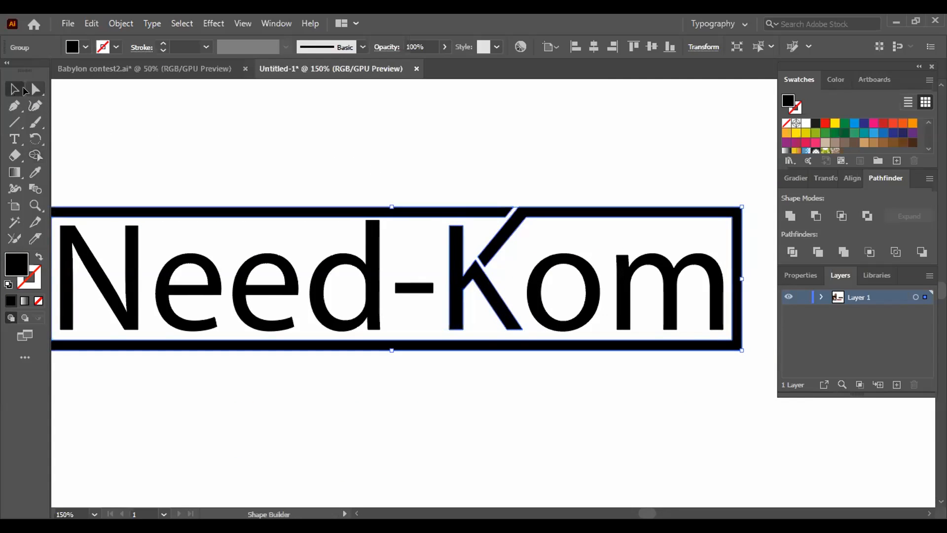
{"action": "left_click", "coordinate": [544, 195]}
{"action": "left_click", "coordinate": [546, 211]}
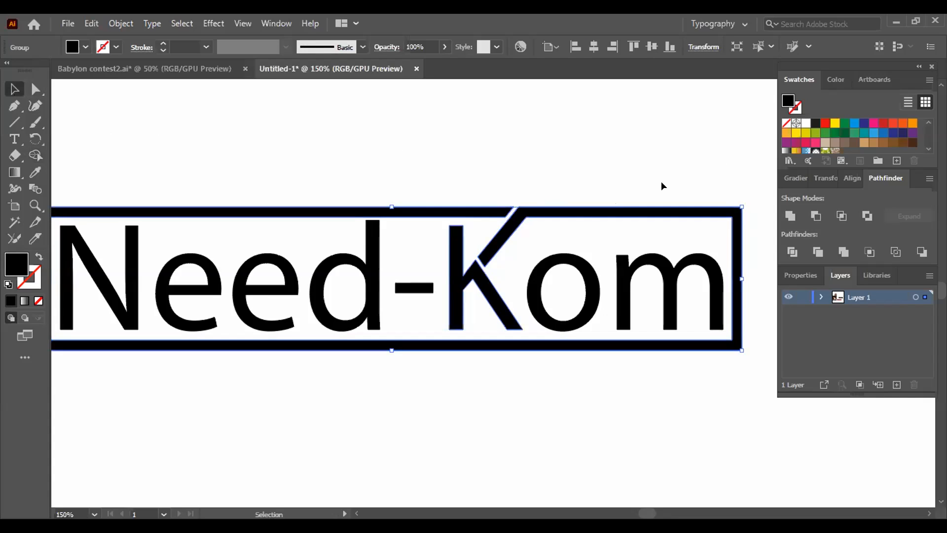
{"action": "left_click", "coordinate": [825, 123]}
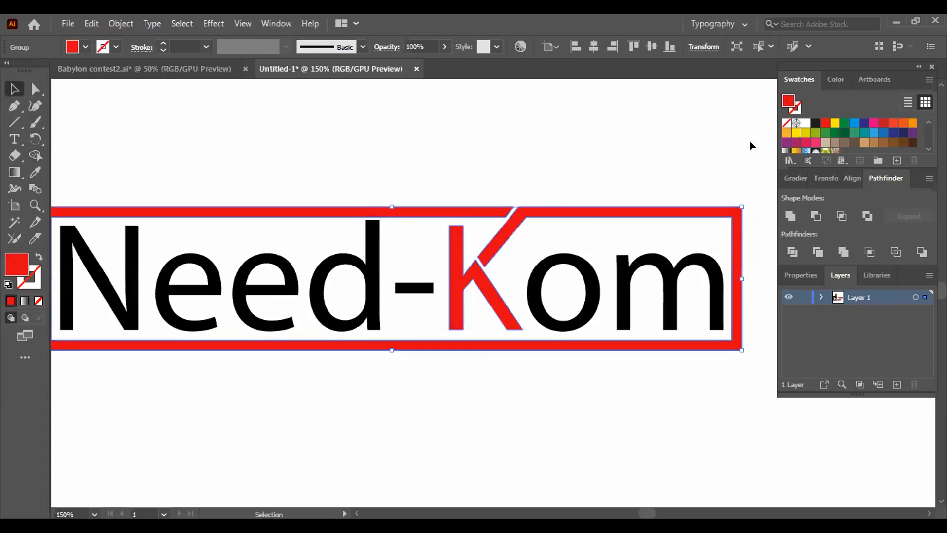
{"action": "key", "text": "ctrl+z"}
- Examine the gap at the K's arm base and the arm's joint with the upper frame bar
{"action": "key", "text": "ctrl+minus"}
{"action": "key", "text": "ctrl+minus"}
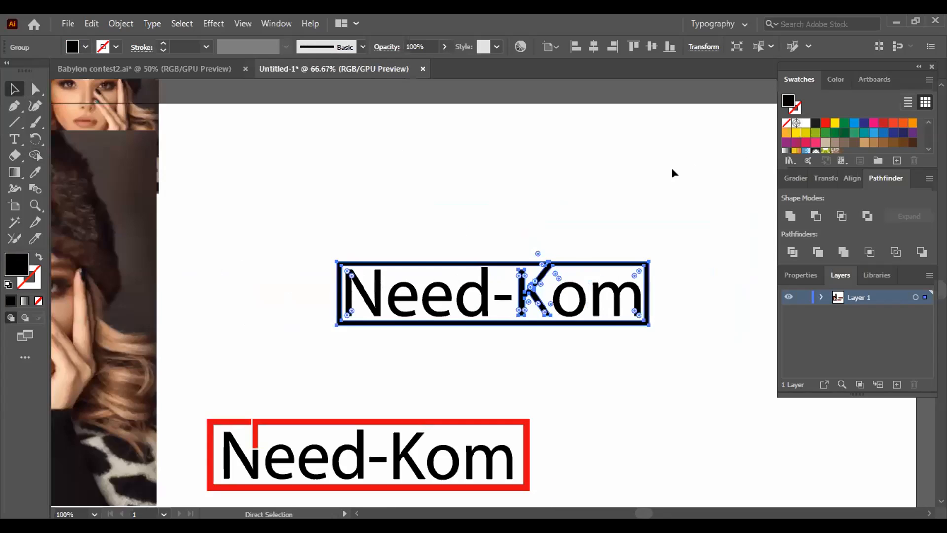
{"action": "key", "text": "ctrl+plus"}
{"action": "key", "text": "ctrl+plus"}
{"action": "key", "text": "ctrl+plus"}
{"action": "key", "text": "ctrl+plus"}
{"action": "key", "text": "ctrl+plus"}
{"action": "key", "text": "ctrl+plus"}
{"action": "left_click_drag", "start_coordinate": [681, 252], "coordinate": [194, 319]}
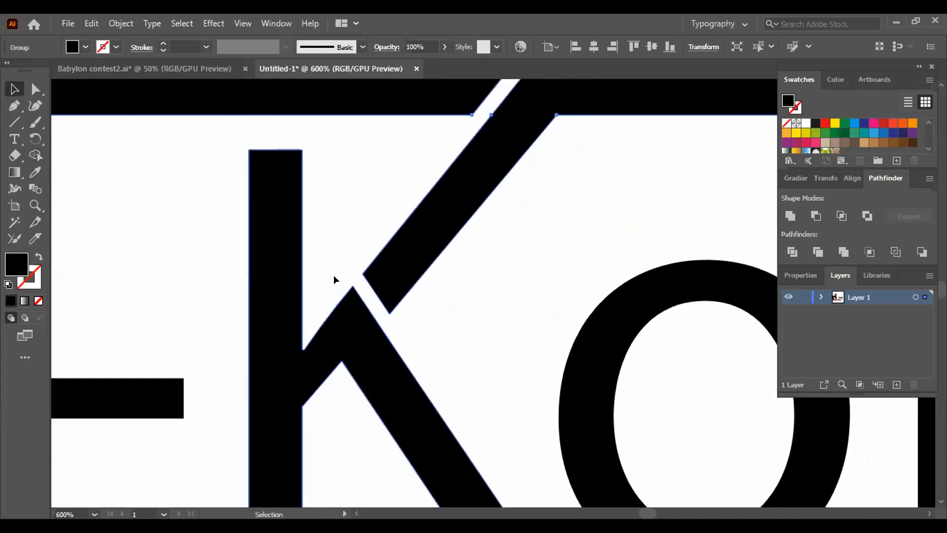
{"action": "left_click", "coordinate": [388, 320]}
{"action": "mouse_move", "coordinate": [215, 154]}
{"action": "left_mouse_down"}
{"action": "mouse_move", "coordinate": [391, 416]}
{"action": "mouse_move", "coordinate": [448, 472]}
{"action": "left_mouse_up"}
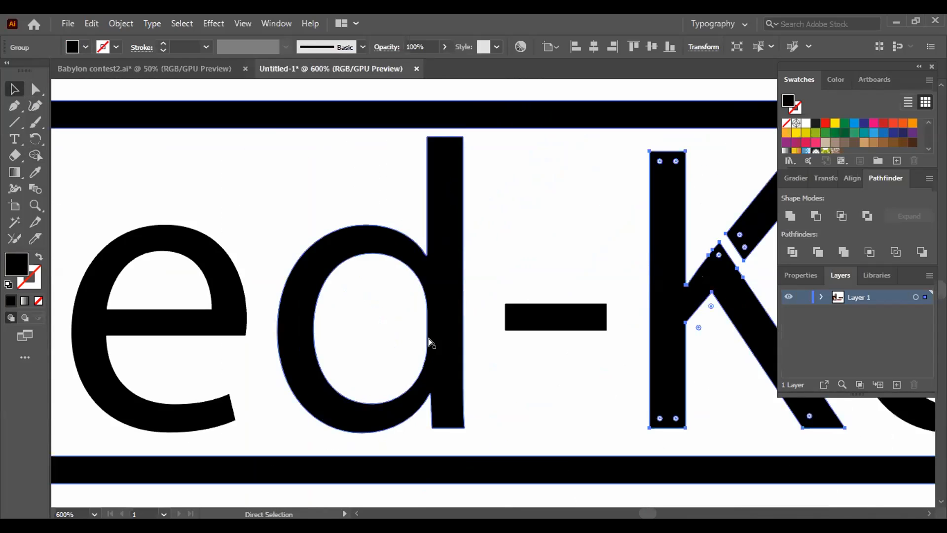
{"action": "key", "text": "ctrl+minus"}
{"action": "left_click_drag", "start_coordinate": [563, 114], "coordinate": [746, 464]}
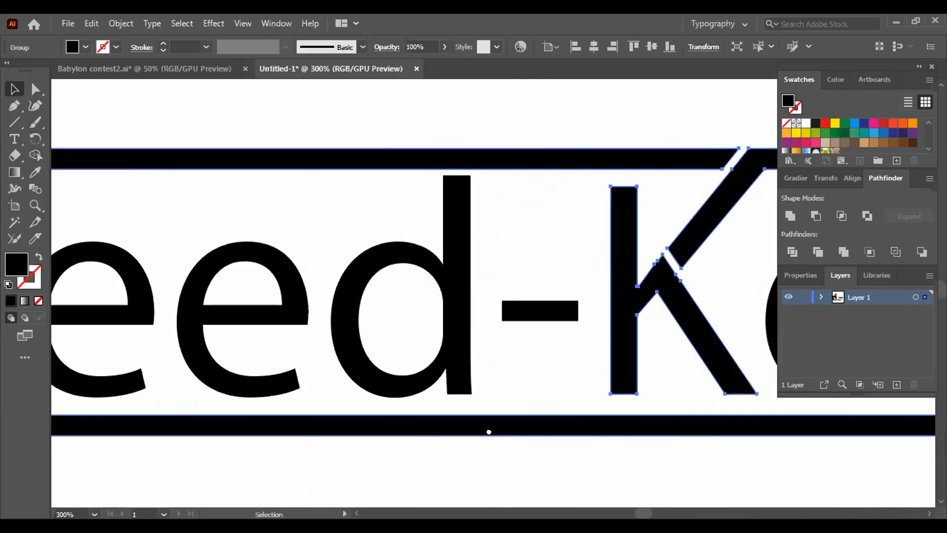
{"action": "left_click_drag", "start_coordinate": [507, 432], "coordinate": [344, 435]}
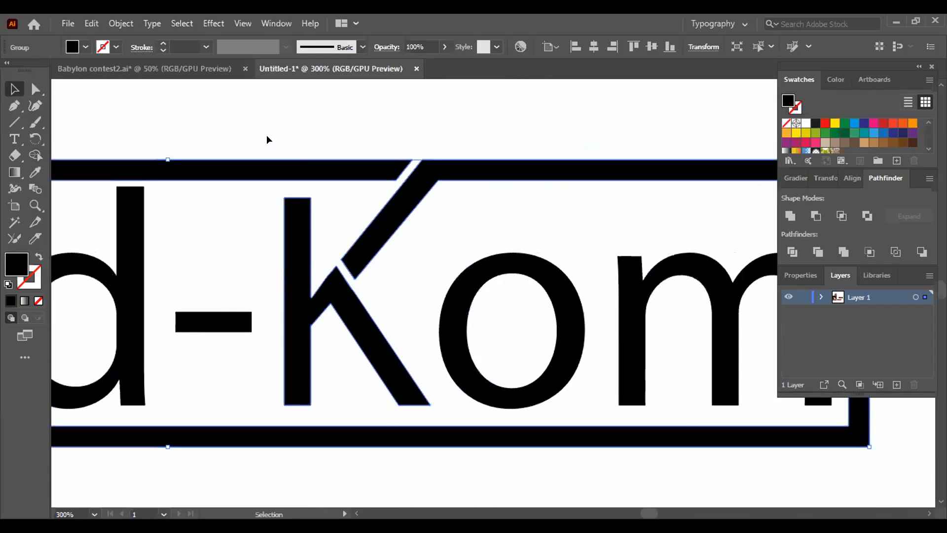
- Try to join the K's arm and leg across the gap at the arm's base with Shape Builder
{"action": "left_click", "coordinate": [35, 155]}
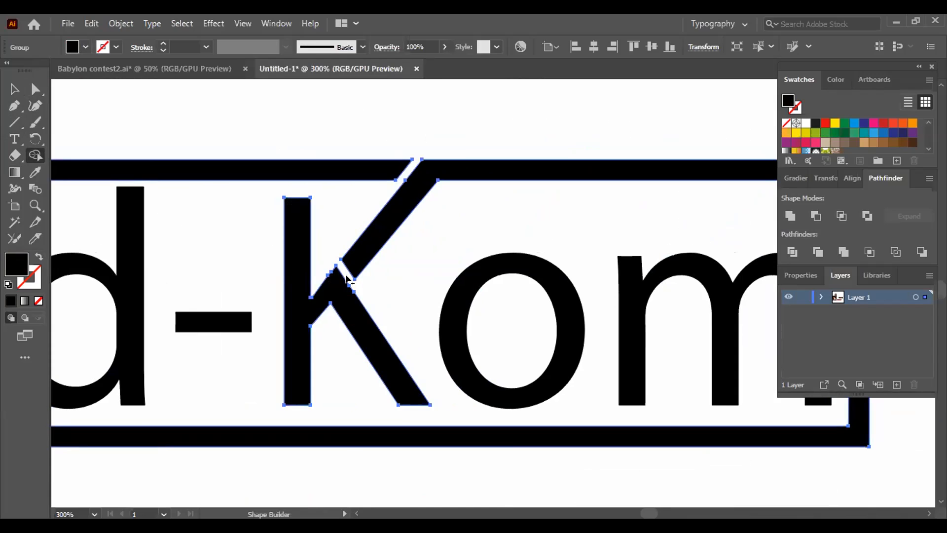
{"action": "key", "text": "ctrl+equal"}
{"action": "key", "text": "ctrl+equal"}
{"action": "scroll", "coordinate": [353, 434], "scroll_direction": "right", "scroll_amount": 10}
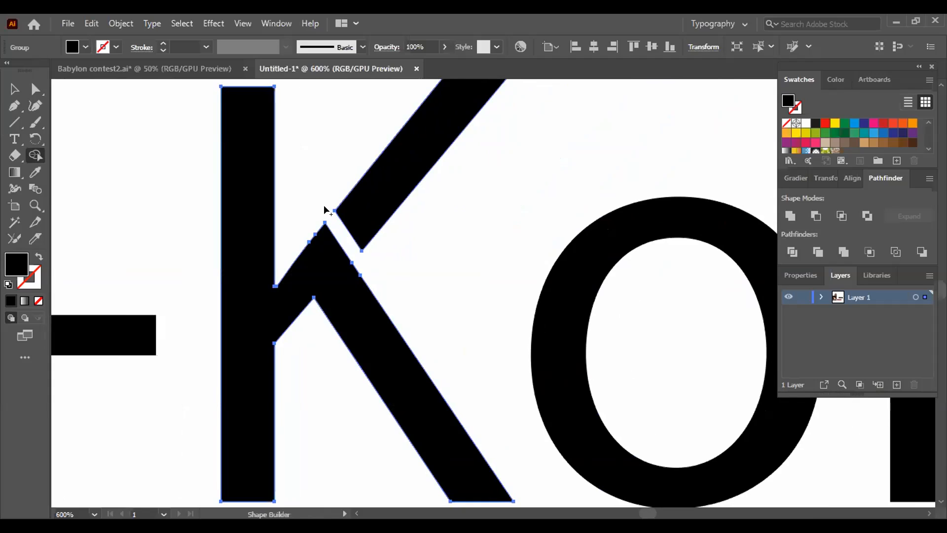
{"action": "left_click_drag", "start_coordinate": [326, 209], "coordinate": [369, 273]}
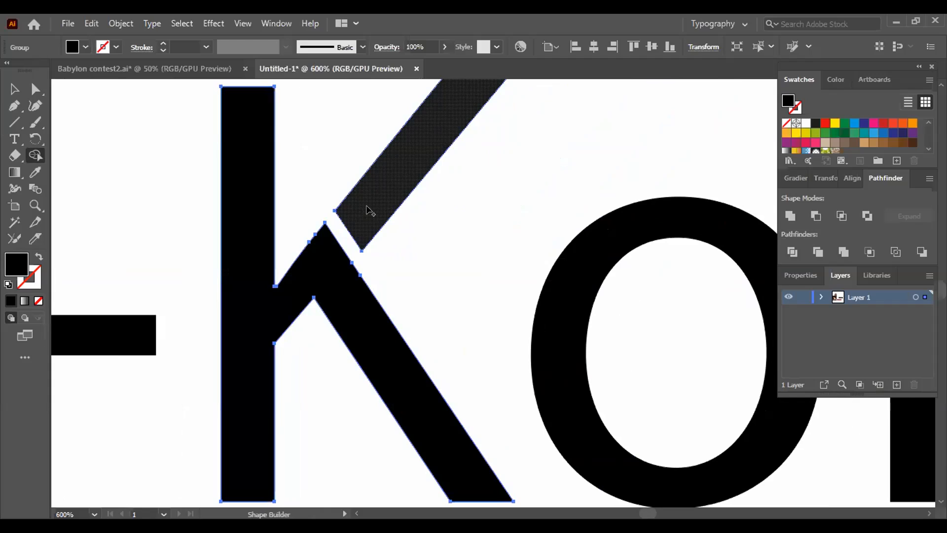
- Fill the grouped frame and K with CMYK Red and check the gaps around the K's arm
{"action": "left_click", "coordinate": [15, 90]}
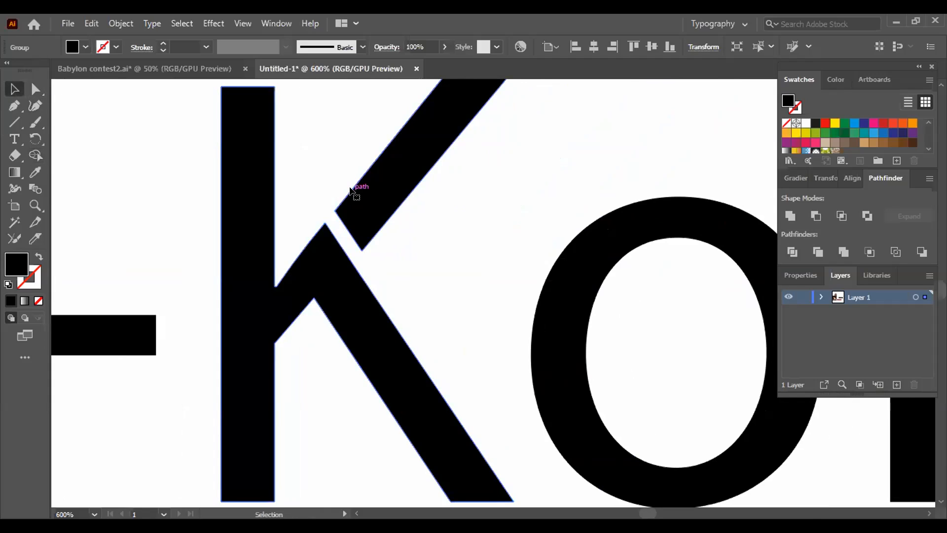
{"action": "left_click", "coordinate": [825, 122]}
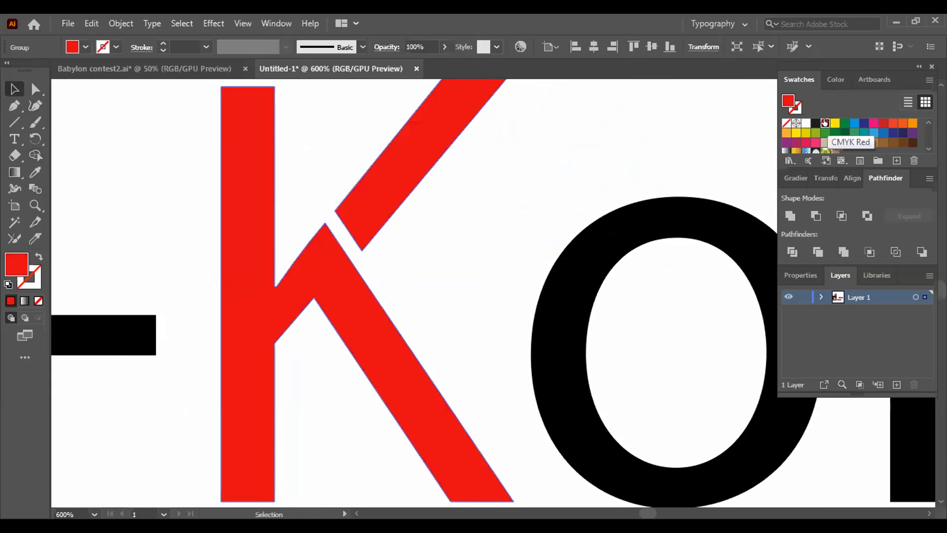
{"action": "key", "text": "ctrl+minus"}
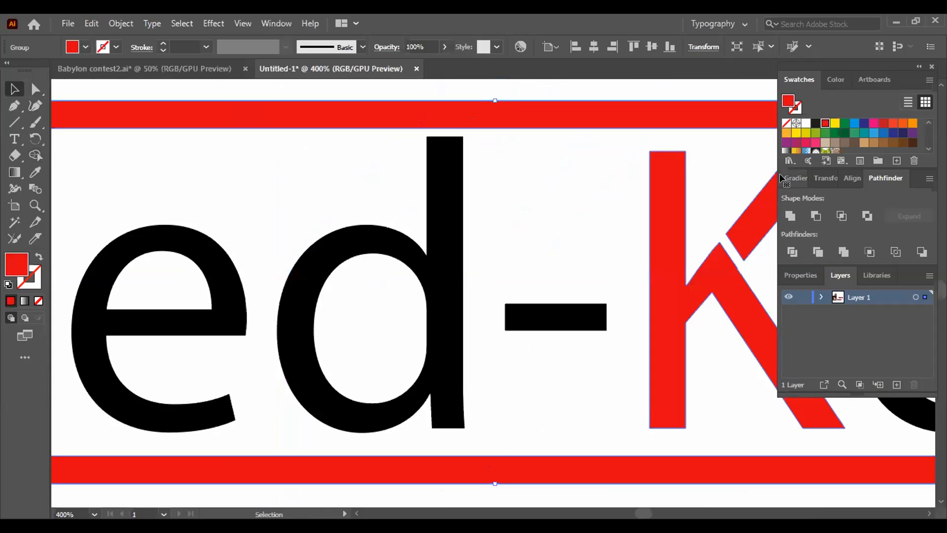
{"action": "left_click_drag", "start_coordinate": [608, 338], "coordinate": [401, 338]}
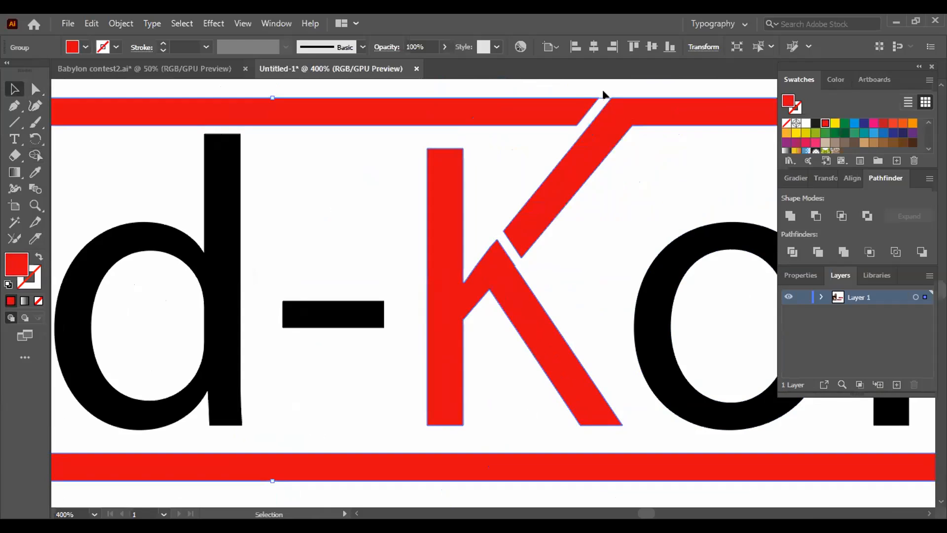
- Set the frame and K group's fill to black with the Color Picker and apply Shape Builder to the K's arm
{"action": "key", "text": "shift+m"}
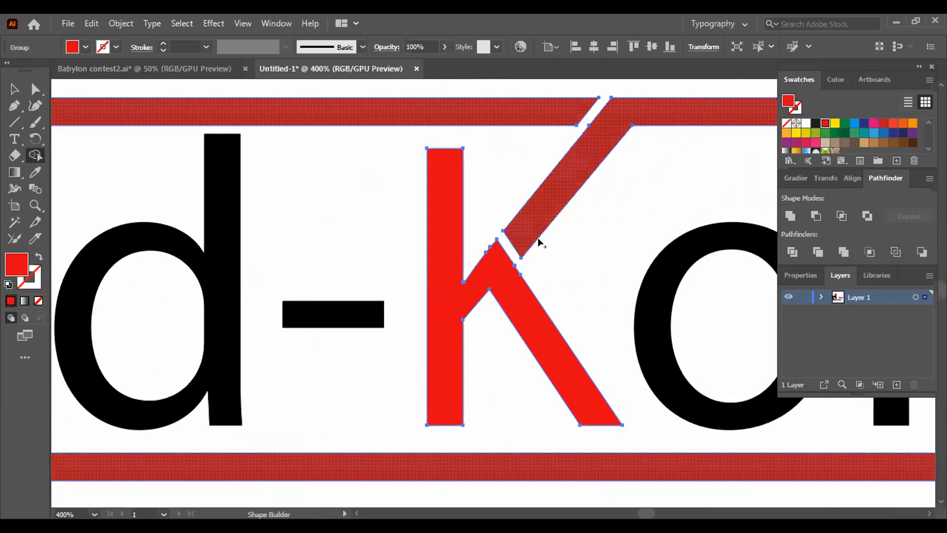
{"action": "double_click", "coordinate": [16, 265]}
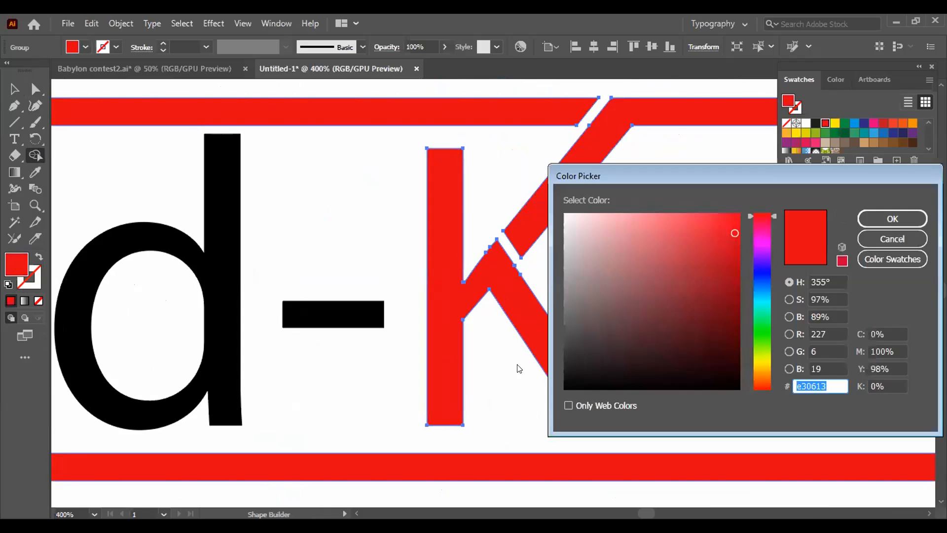
{"action": "left_click_drag", "start_coordinate": [568, 365], "coordinate": [550, 395]}
{"action": "left_click", "coordinate": [894, 219]}
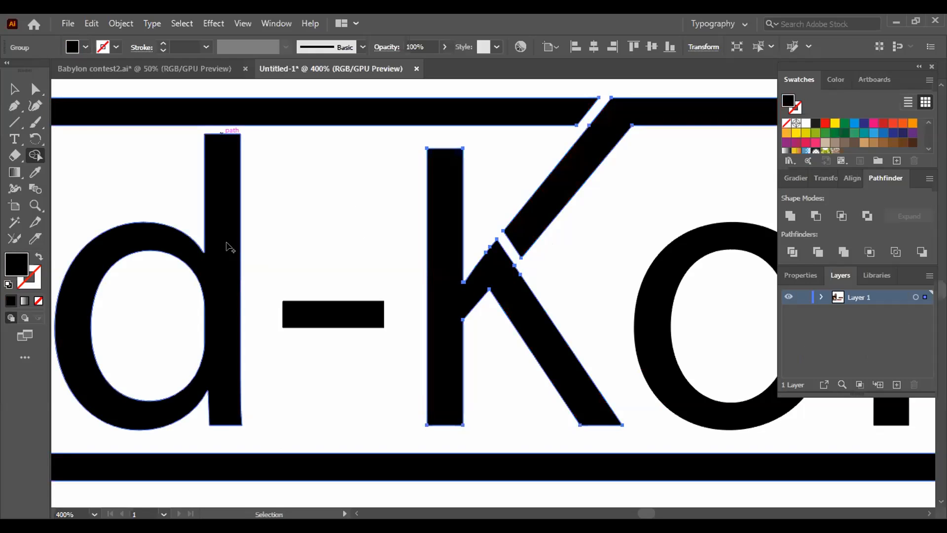
{"action": "left_click", "coordinate": [572, 179]}
{"action": "key", "text": "v"}
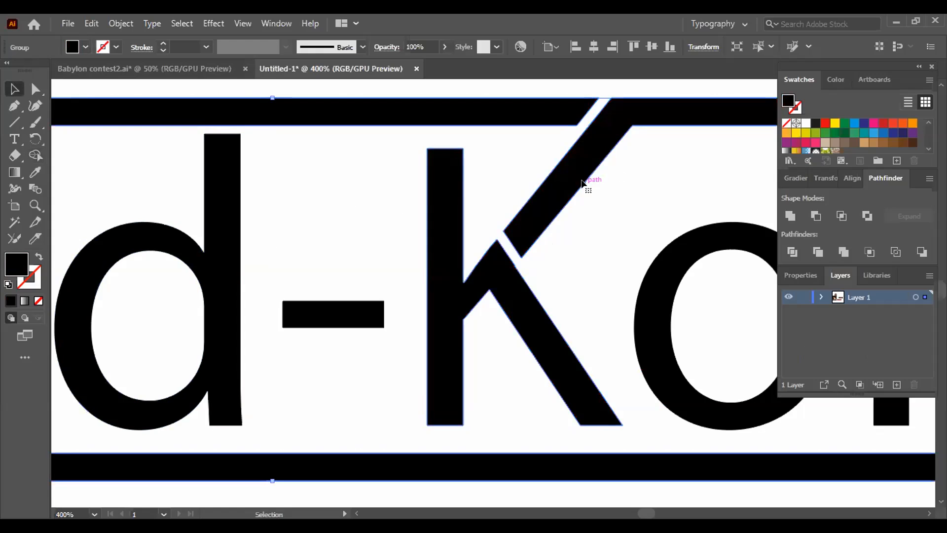
- Test CMYK Red on the frame and K group again, undo it, and deselect the artwork
{"action": "left_click", "coordinate": [822, 123]}
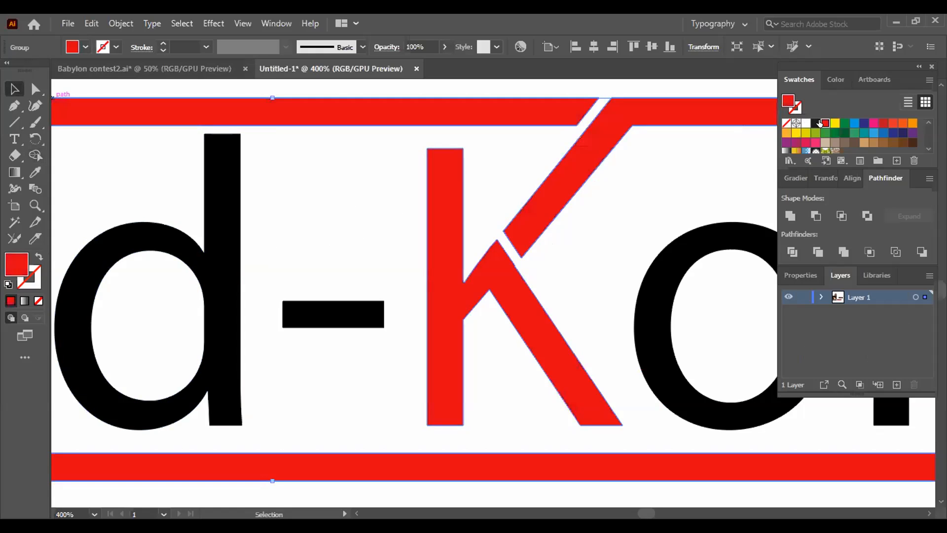
{"action": "key", "text": "ctrl+z"}
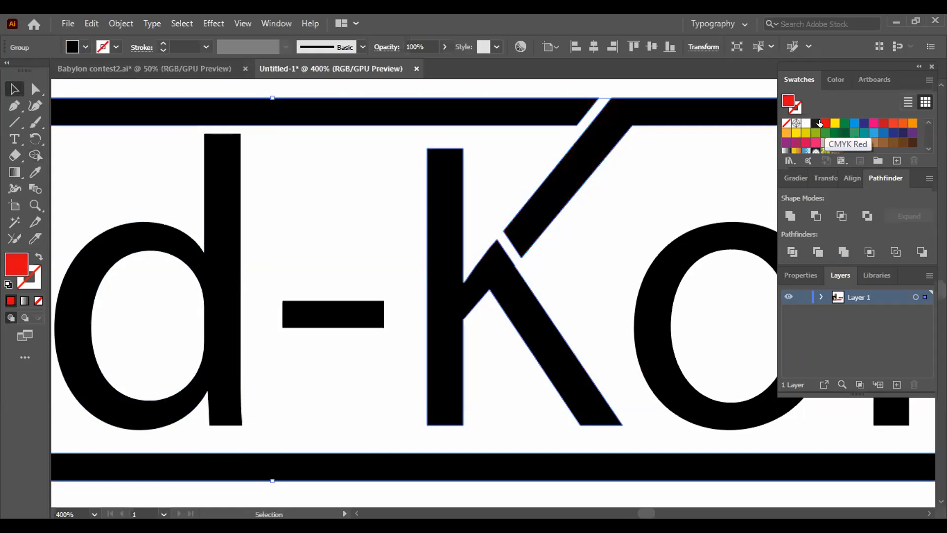
{"action": "left_click", "coordinate": [270, 93]}
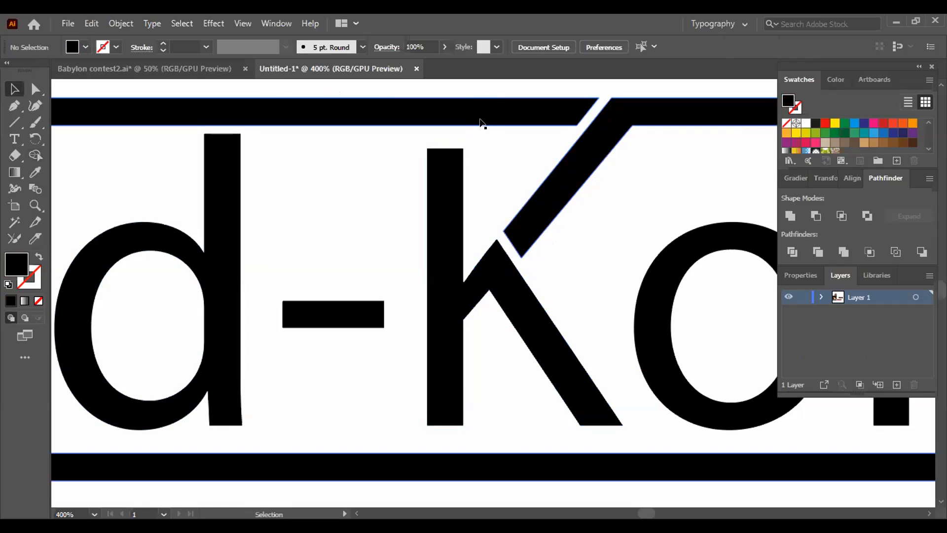
{"action": "left_click_drag", "start_coordinate": [433, 143], "coordinate": [549, 428]}
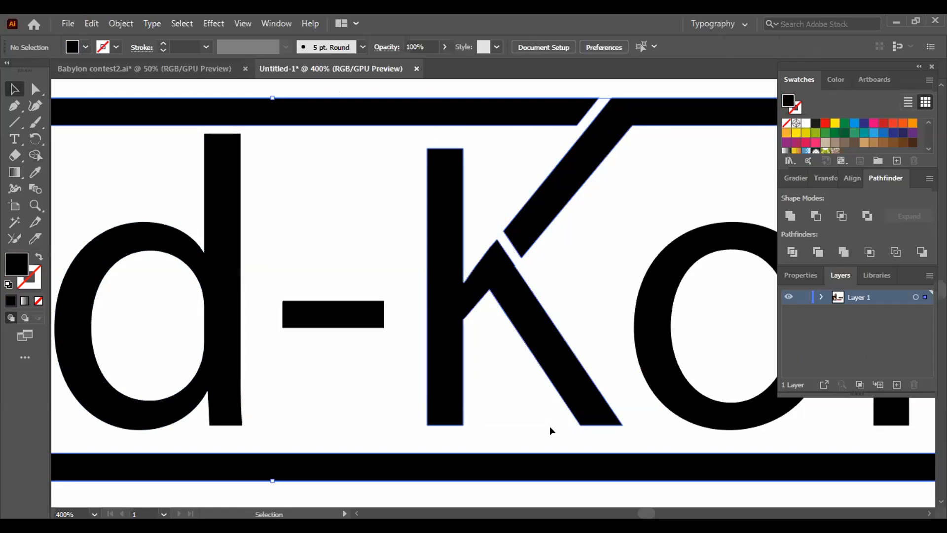
{"action": "left_click", "coordinate": [491, 83]}
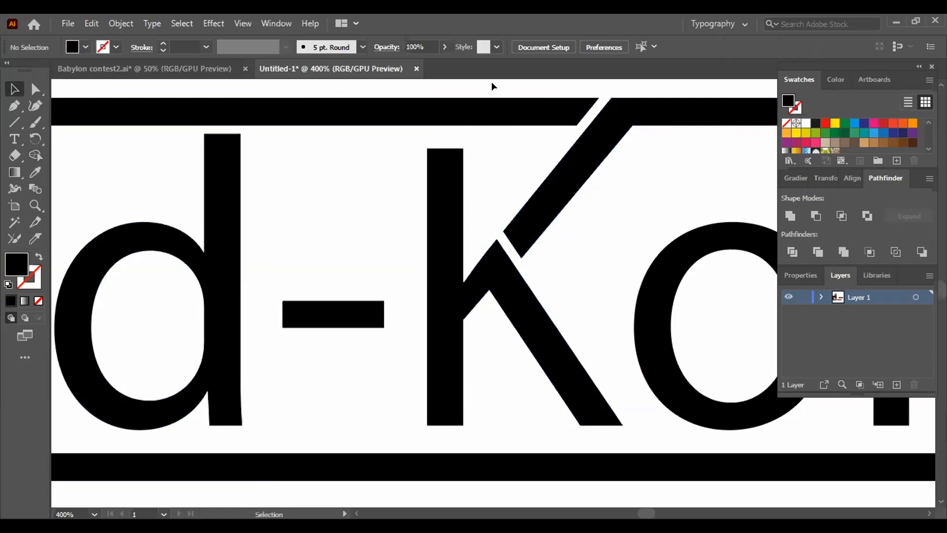
- Ungroup the frame from the K and fill only the frame with its merged diagonal arm in CMYK Red
{"action": "left_click", "coordinate": [612, 101]}
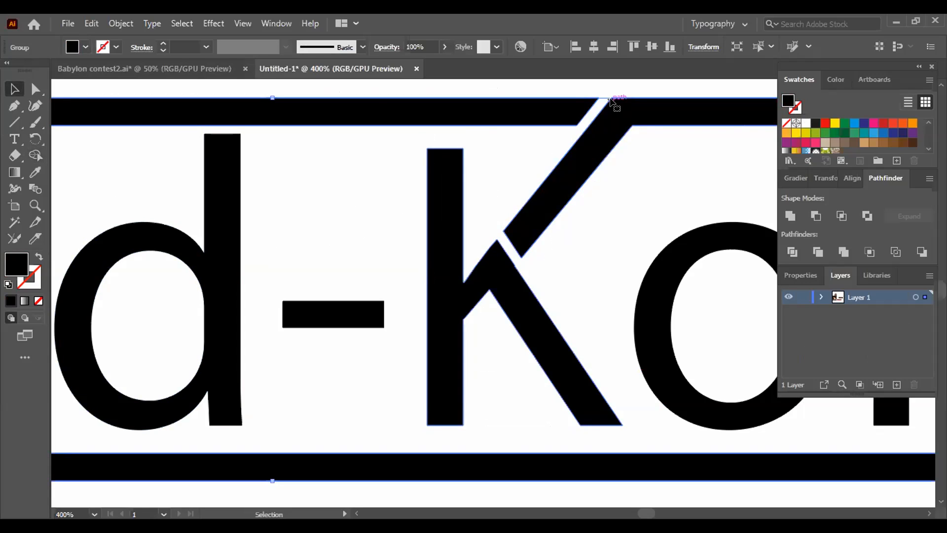
{"action": "right_click", "coordinate": [446, 179]}
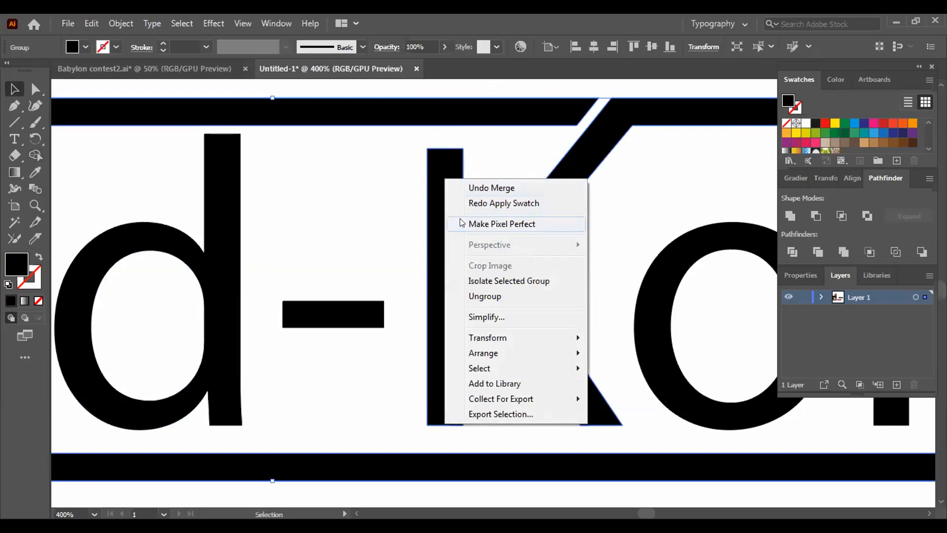
{"action": "left_click", "coordinate": [484, 297]}
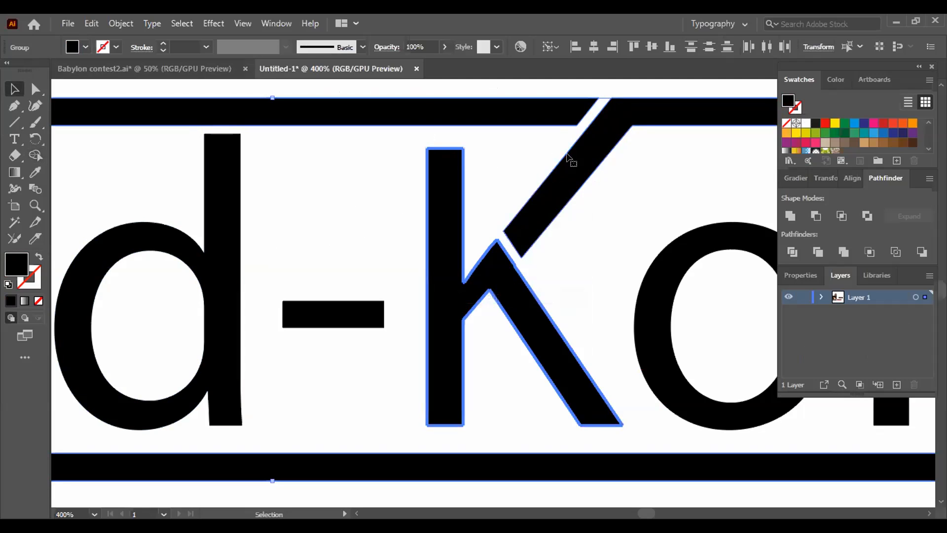
{"action": "left_click", "coordinate": [621, 82]}
{"action": "left_click", "coordinate": [617, 102]}
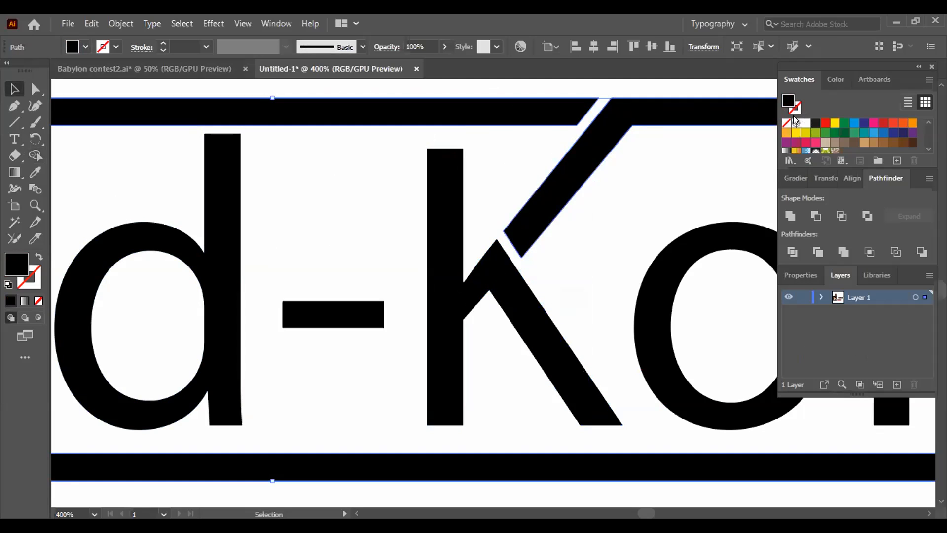
{"action": "left_click", "coordinate": [825, 123]}
{"action": "left_click", "coordinate": [643, 87]}
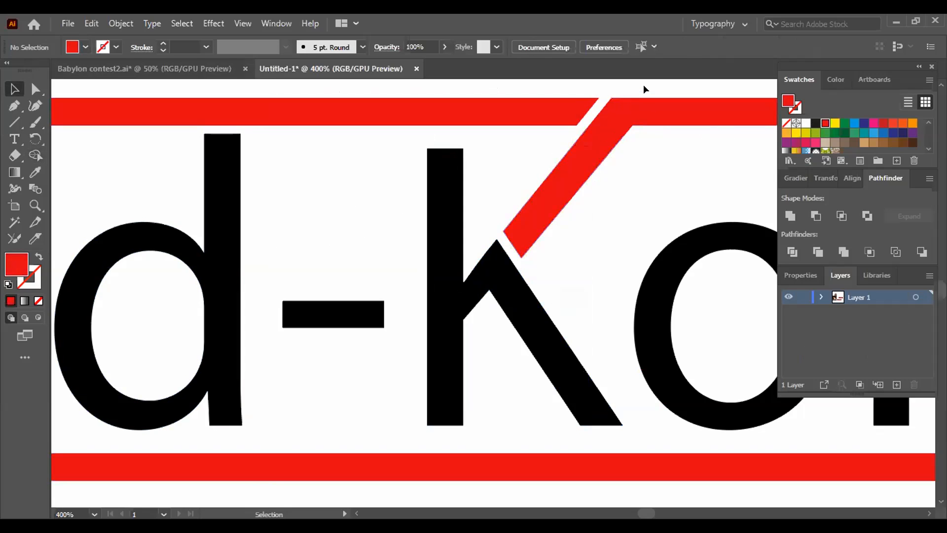
- Group the complete framed Need-Kom logo with the diagonal K arm, and deselect it
{"action": "key", "text": "ctrl+minus"}
{"action": "key", "text": "ctrl+minus"}
{"action": "key", "text": "ctrl+minus"}
{"action": "key", "text": "ctrl+minus"}
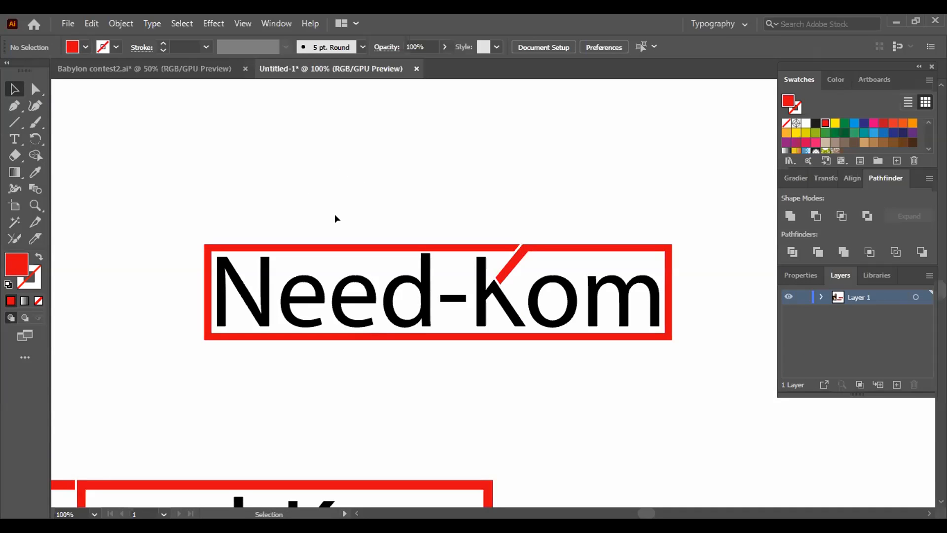
{"action": "left_click_drag", "start_coordinate": [193, 205], "coordinate": [705, 398]}
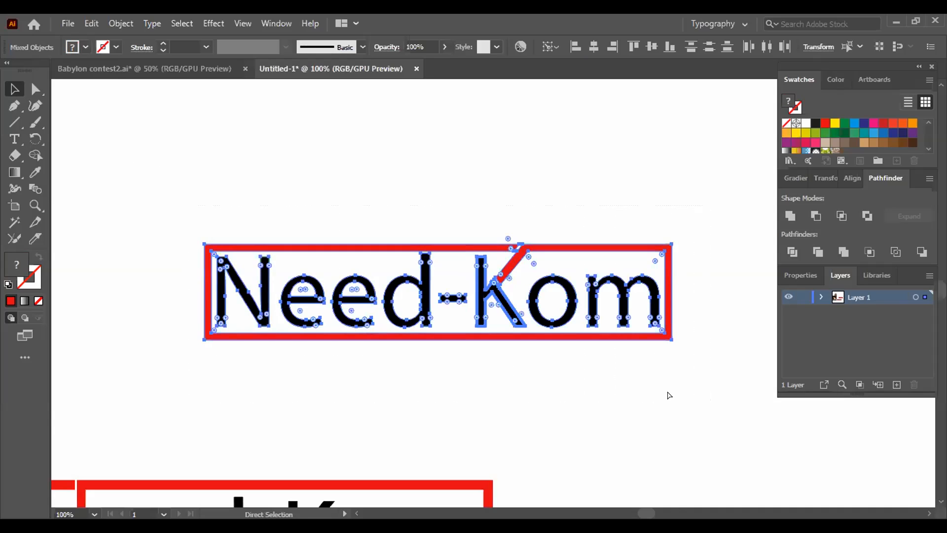
{"action": "left_click", "coordinate": [532, 198]}
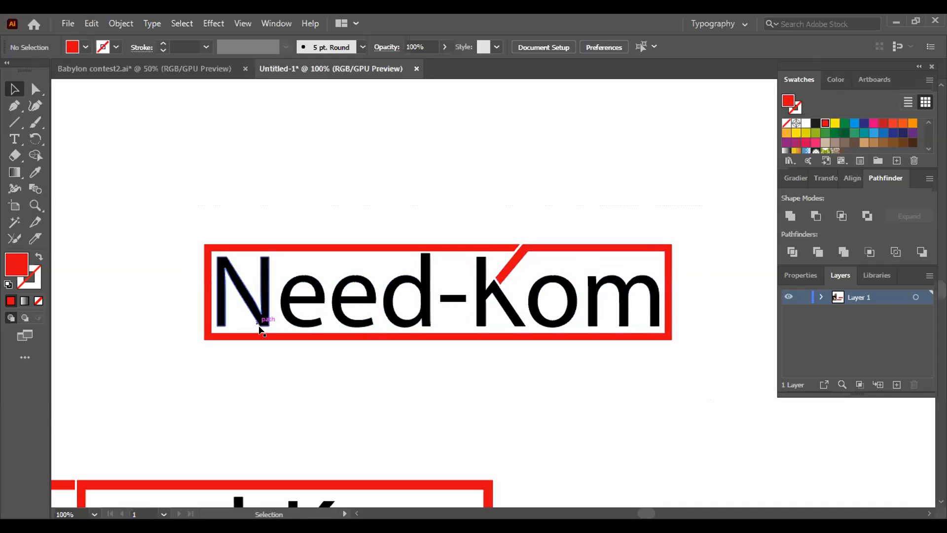
- Try to move the N-variant framed logo up beneath the K-variant logo, and undo the move
{"action": "left_click", "coordinate": [402, 491]}
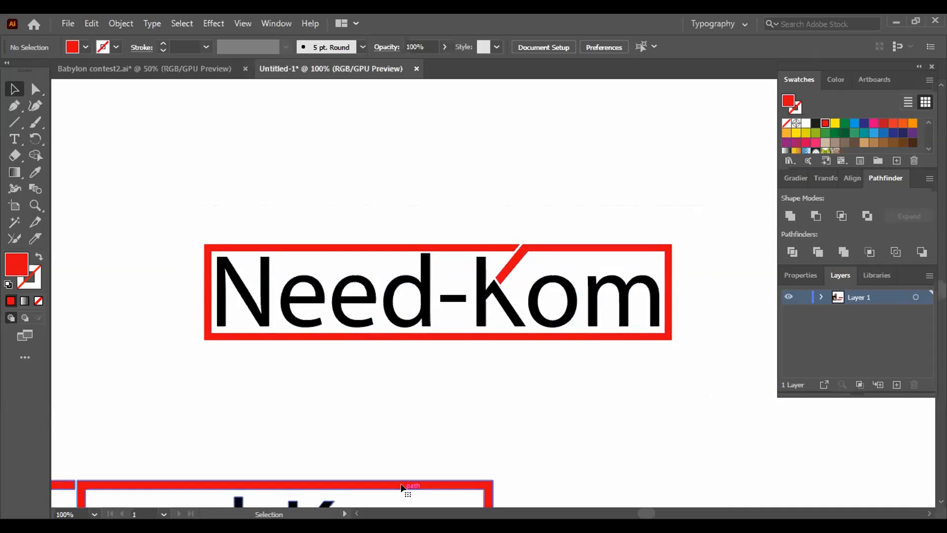
{"action": "scroll", "coordinate": [522, 413], "scroll_direction": "down", "scroll_amount": 3}
{"action": "left_click_drag", "start_coordinate": [438, 444], "coordinate": [638, 323]}
{"action": "left_click", "coordinate": [636, 437]}
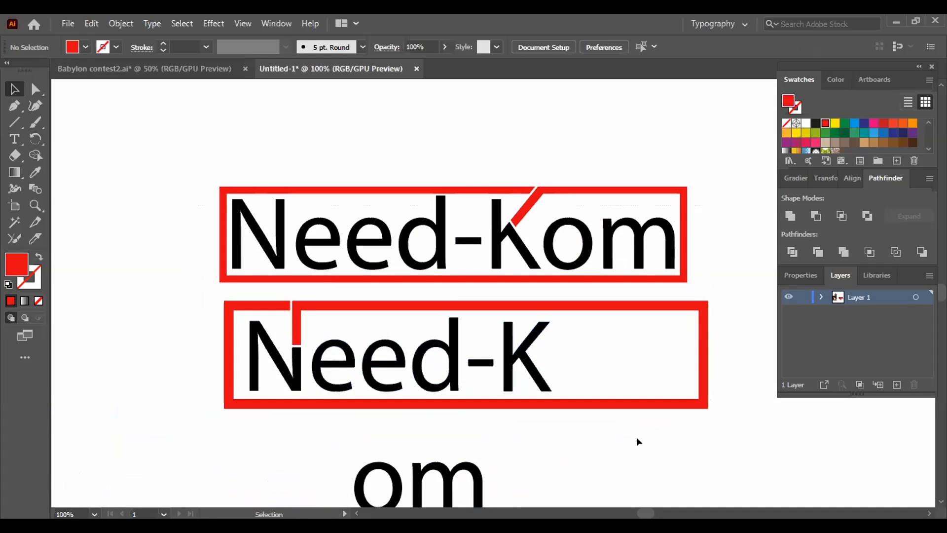
{"action": "key", "text": "ctrl+z"}
- Group the entire N-variant logo including its "om" letters and move it directly beneath the K-variant logo
{"action": "left_click_drag", "start_coordinate": [578, 472], "coordinate": [710, 297]}
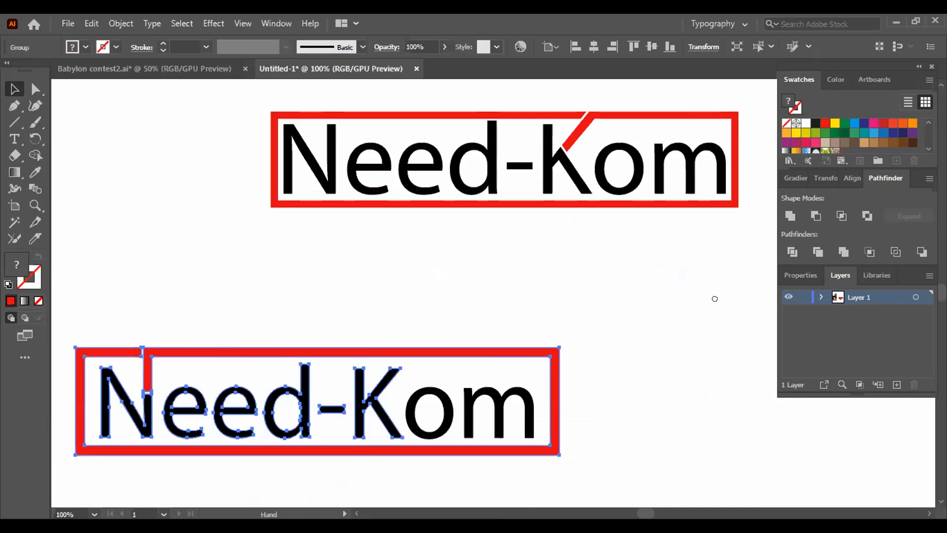
{"action": "left_click_drag", "start_coordinate": [140, 217], "coordinate": [681, 407]}
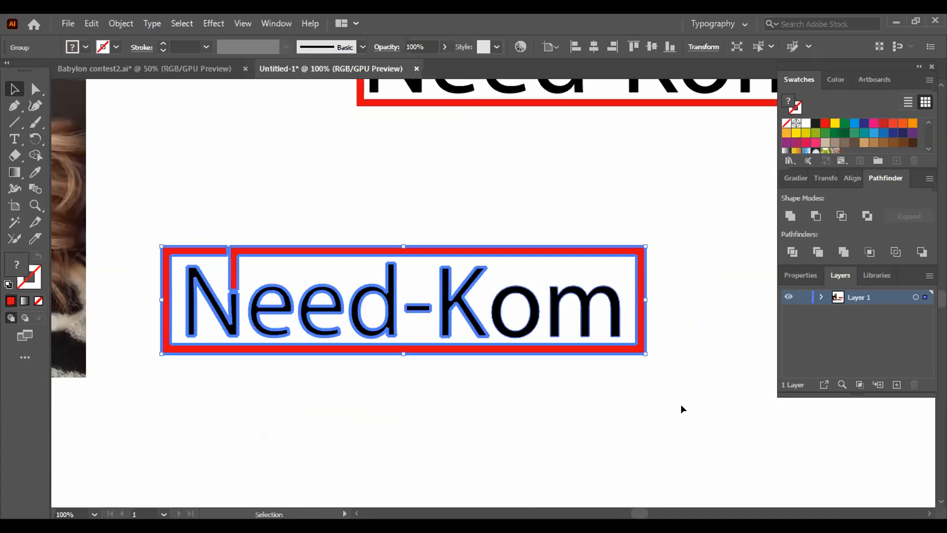
{"action": "key", "text": "ctrl+g"}
{"action": "left_click_drag", "start_coordinate": [445, 353], "coordinate": [600, 247]}
{"action": "left_click_drag", "start_coordinate": [588, 333], "coordinate": [406, 452]}
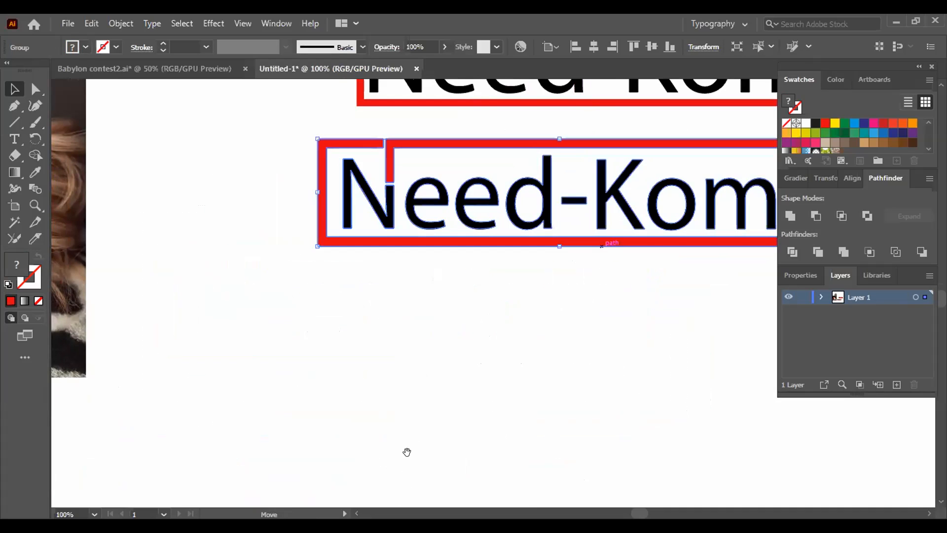
{"action": "left_click_drag", "start_coordinate": [397, 366], "coordinate": [444, 367]}
{"action": "left_click", "coordinate": [440, 422]}
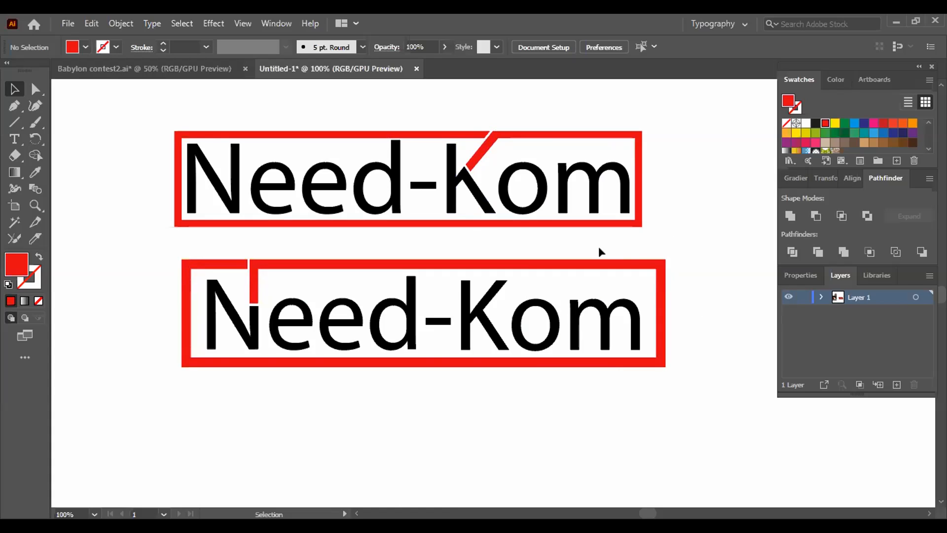
- Move the K-variant logo below the N-variant logo, leaving clear space between the two
{"action": "left_click_drag", "start_coordinate": [710, 355], "coordinate": [699, 324]}
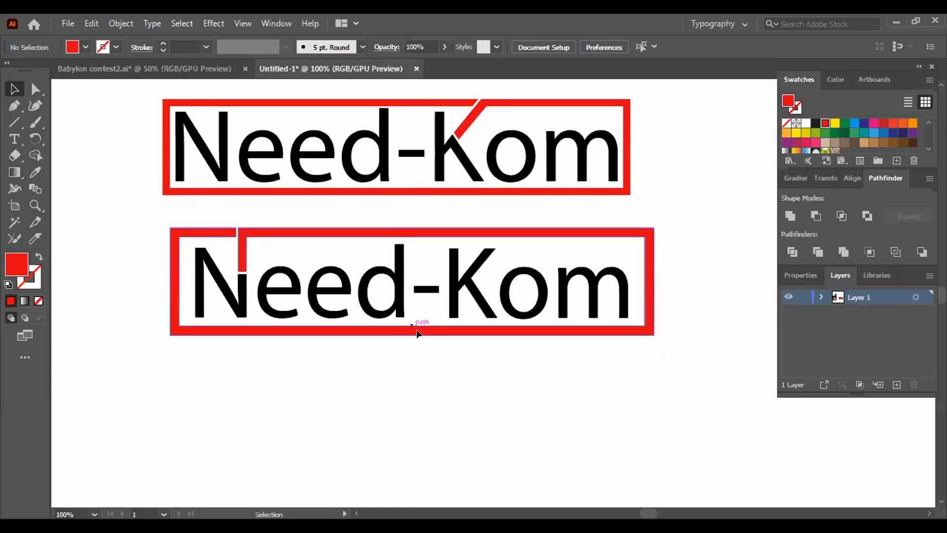
{"action": "left_click", "coordinate": [383, 165]}
{"action": "left_click_drag", "start_coordinate": [382, 165], "coordinate": [405, 434]}
{"action": "left_click_drag", "start_coordinate": [699, 418], "coordinate": [637, 238]}
{"action": "left_click_drag", "start_coordinate": [470, 320], "coordinate": [503, 351]}
{"action": "left_click", "coordinate": [493, 377]}
- Ungroup the K-variant logo and deselect its parts
{"action": "right_click", "coordinate": [471, 332]}
{"action": "left_click", "coordinate": [505, 203]}
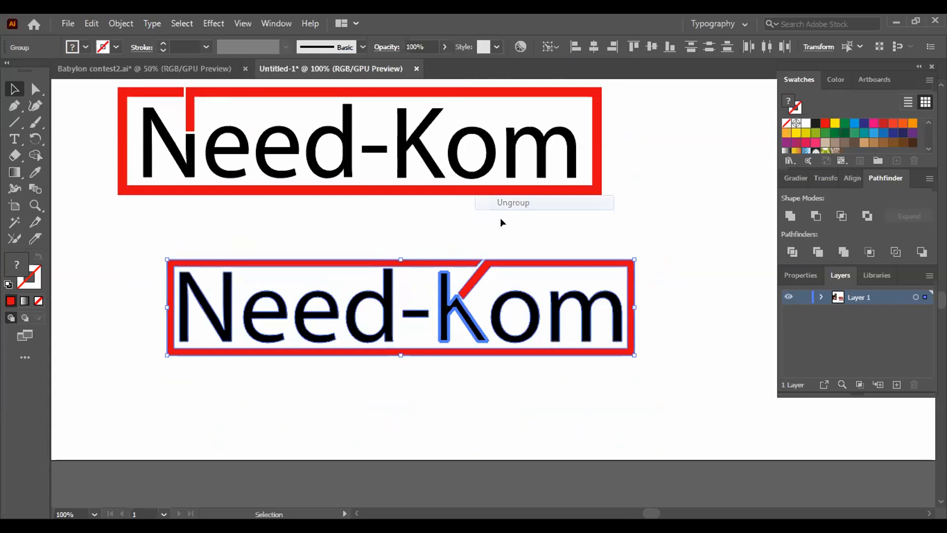
{"action": "left_click", "coordinate": [400, 404]}
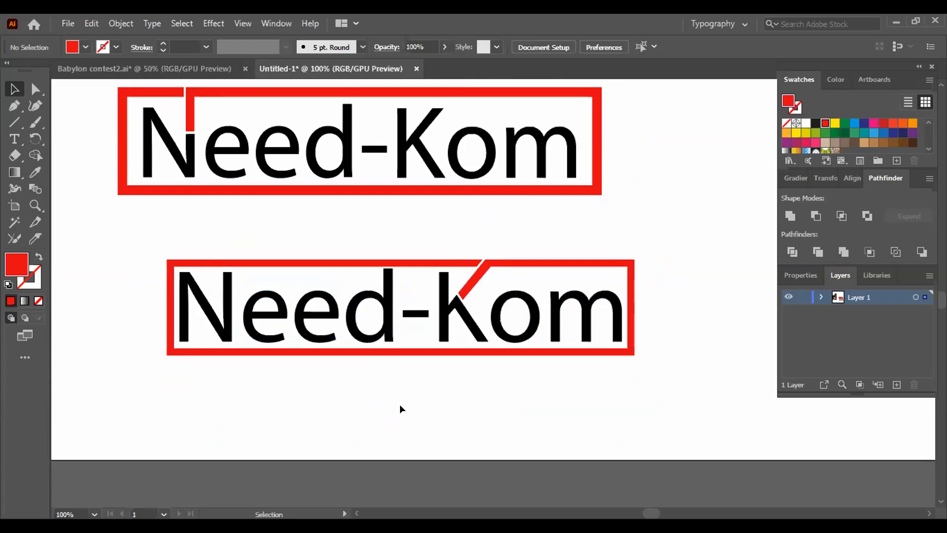
- Extend the left stem of the N in the K-variant logo straight down past the frame's lower edge
{"action": "left_click", "coordinate": [224, 293]}
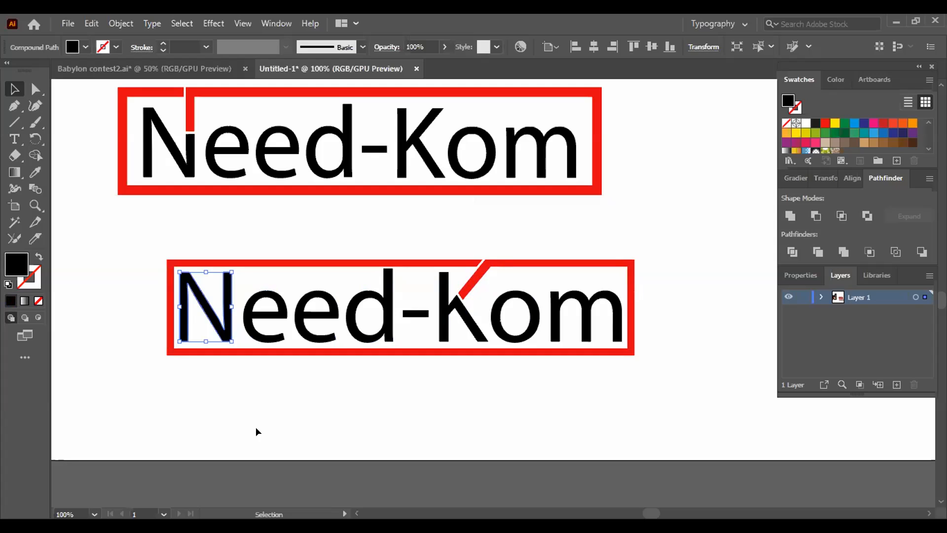
{"action": "key", "text": "ctrl+equal"}
{"action": "key", "text": "ctrl+equal"}
{"action": "key", "text": "ctrl+equal"}
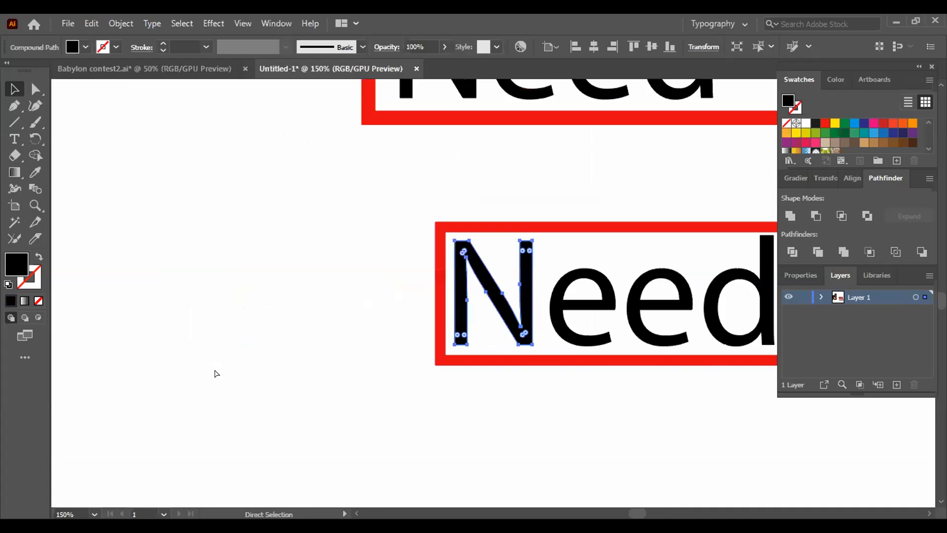
{"action": "left_click_drag", "start_coordinate": [245, 421], "coordinate": [150, 355]}
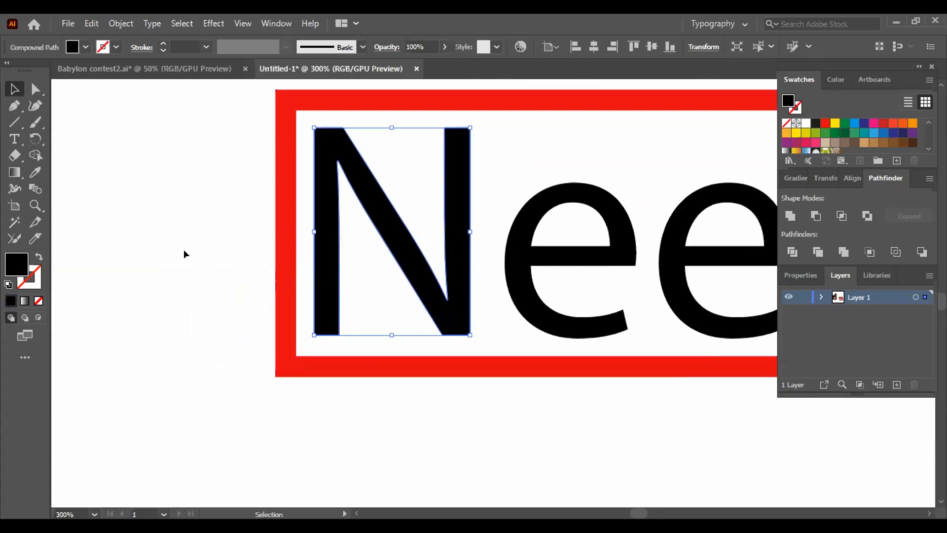
{"action": "key", "text": "a"}
{"action": "left_click", "coordinate": [214, 258]}
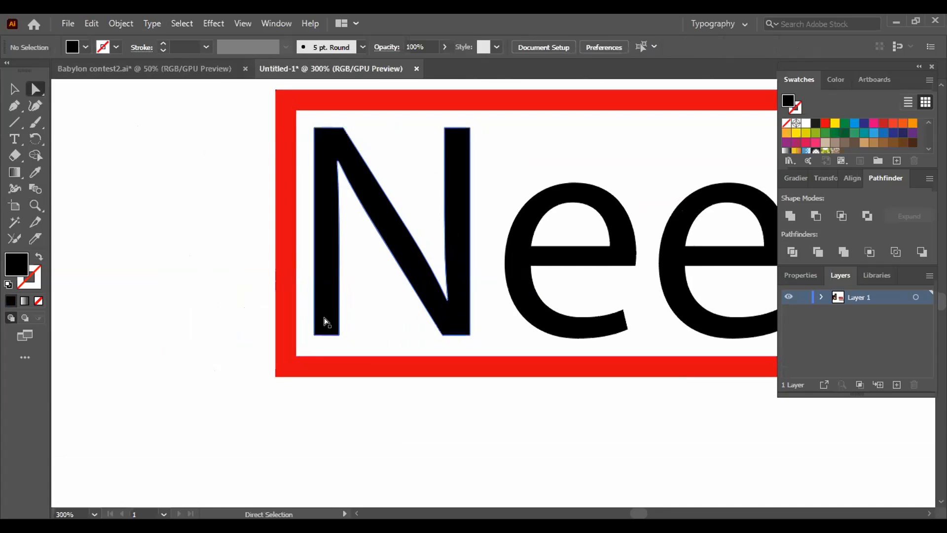
{"action": "left_click_drag", "start_coordinate": [307, 322], "coordinate": [346, 343]}
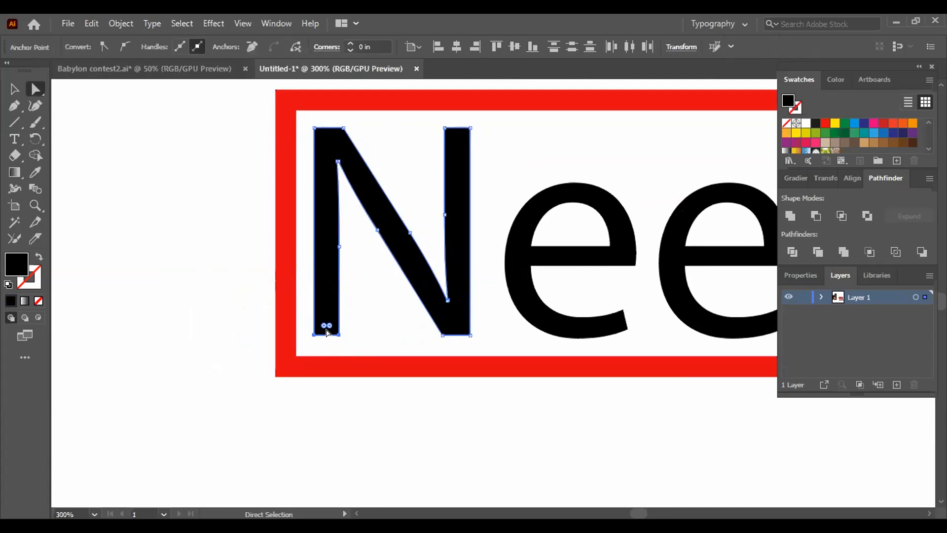
{"action": "left_click_drag", "start_coordinate": [325, 335], "coordinate": [326, 390]}
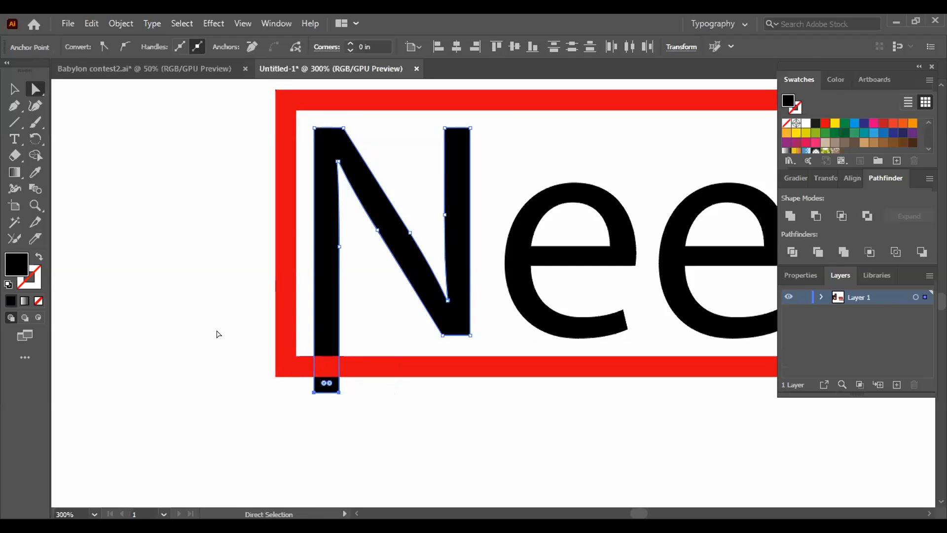
{"action": "left_click", "coordinate": [218, 335]}
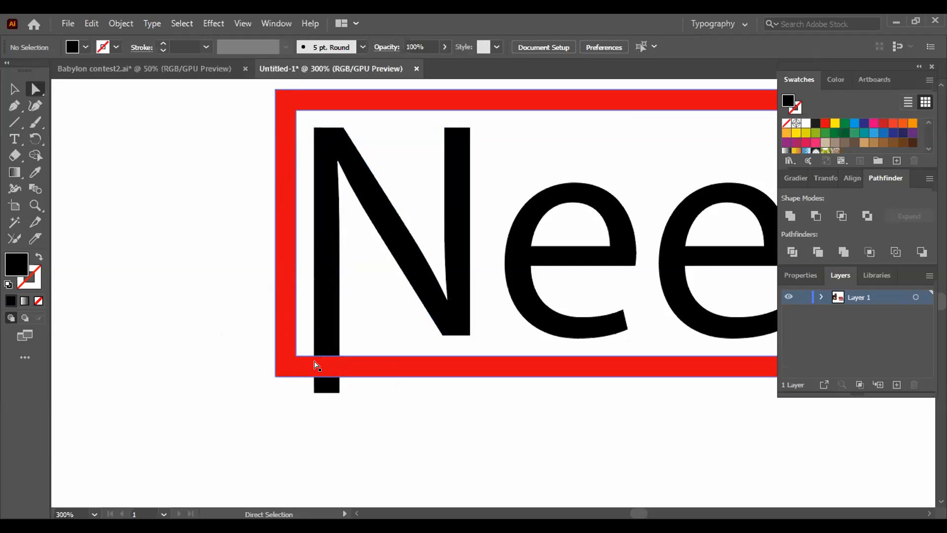
- Offset the path of the extended N by 0.05 in with miter joins and a miter limit of 4
{"action": "left_click", "coordinate": [14, 89]}
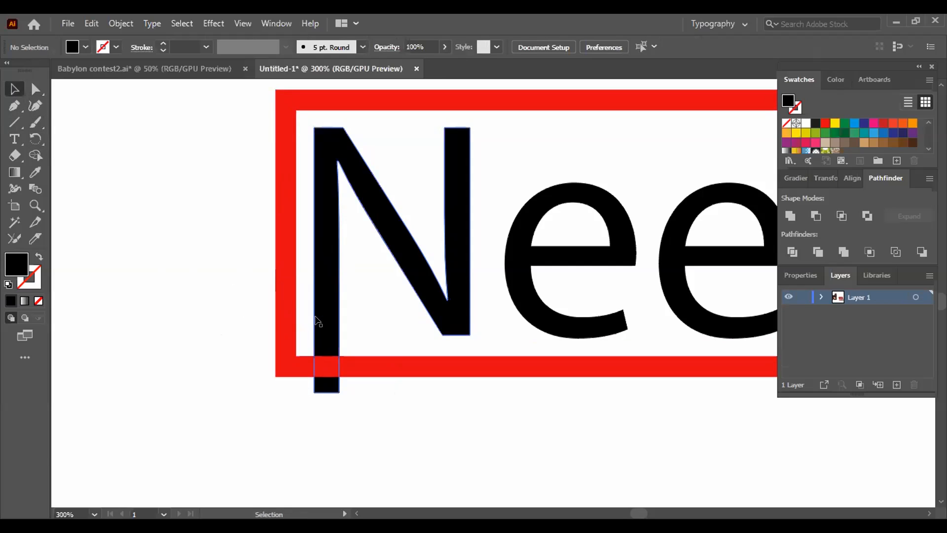
{"action": "left_click", "coordinate": [324, 360]}
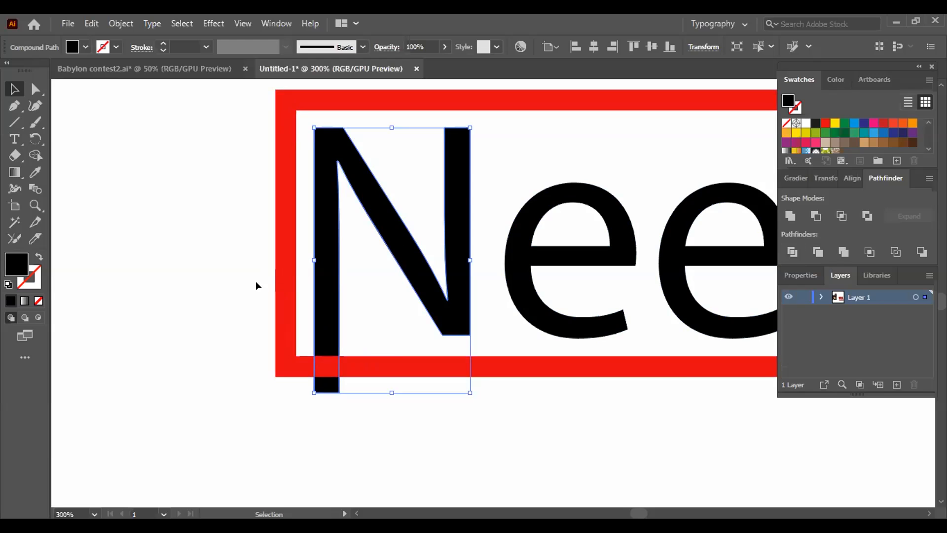
{"action": "left_click", "coordinate": [37, 156]}
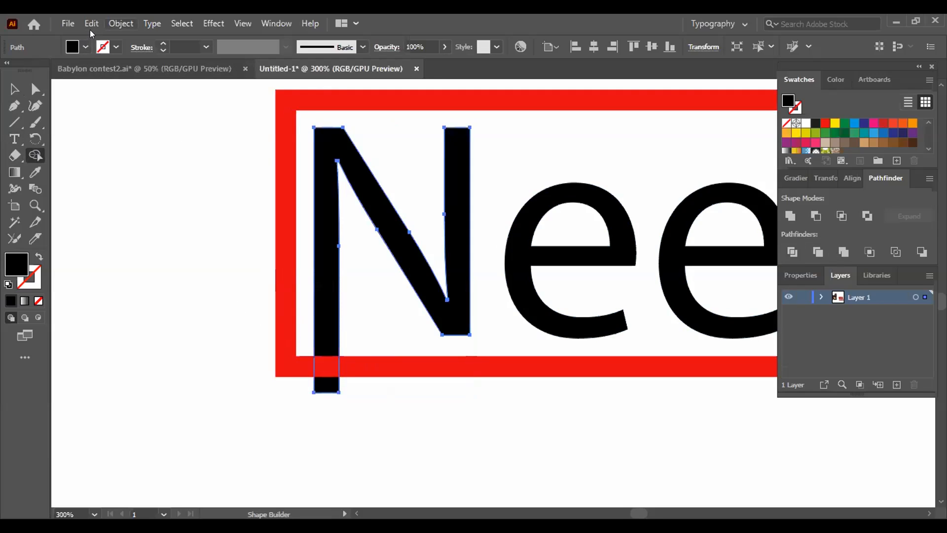
{"action": "left_click", "coordinate": [120, 23]}
{"action": "mouse_move", "coordinate": [171, 352]}
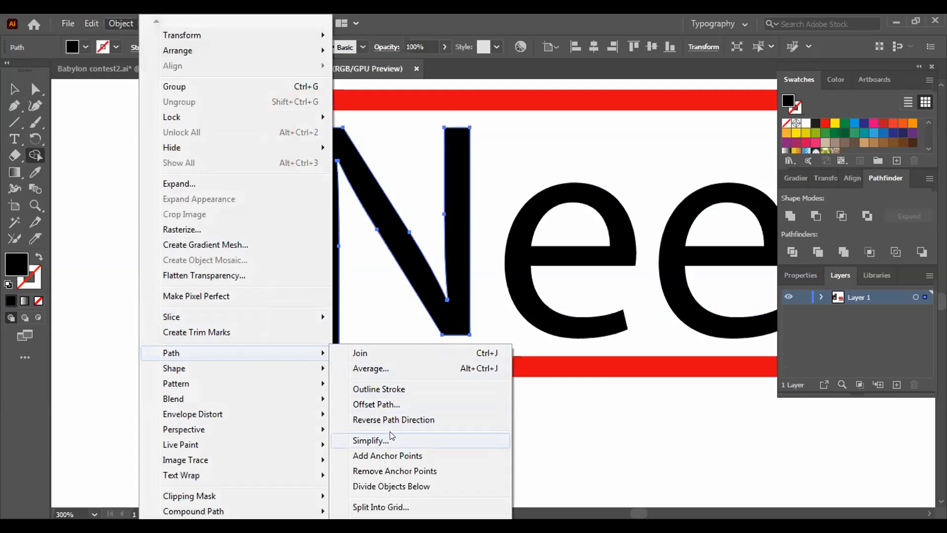
{"action": "left_click", "coordinate": [390, 405]}
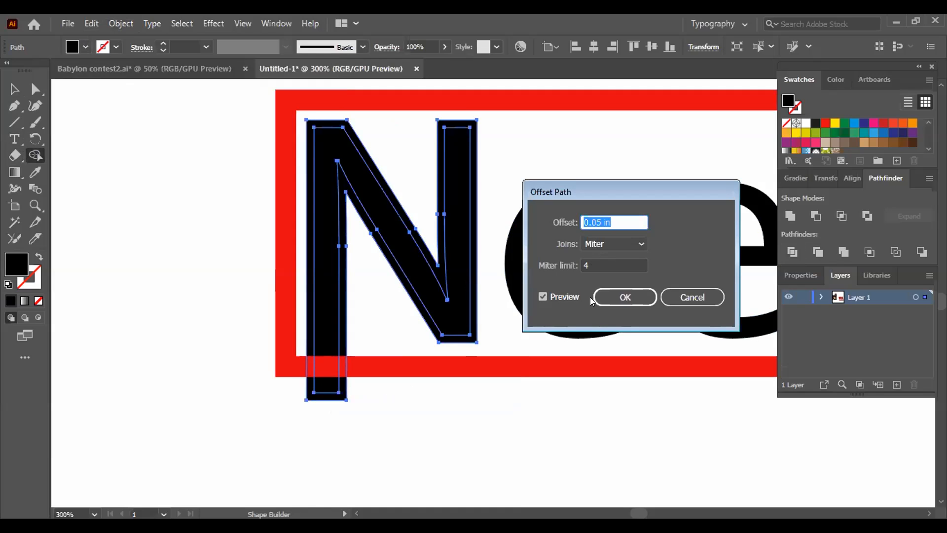
{"action": "left_click", "coordinate": [542, 296]}
{"action": "left_click", "coordinate": [543, 297]}
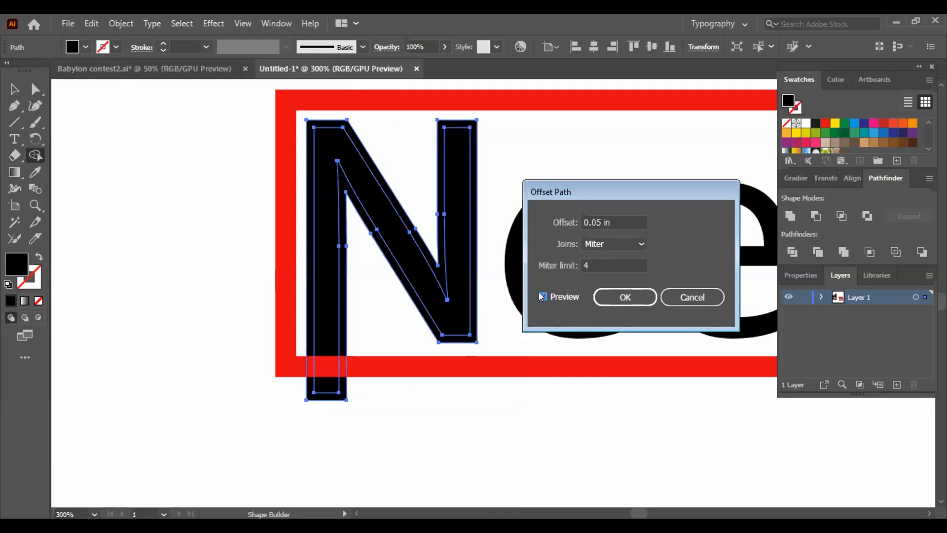
{"action": "left_click", "coordinate": [614, 295]}
- With Shape Builder, remove the offset outline and the stem's overhang, and cut a gap in the frame beside the N's stem
{"action": "left_click", "coordinate": [14, 89]}
{"action": "left_click_drag", "start_coordinate": [244, 131], "coordinate": [478, 436]}
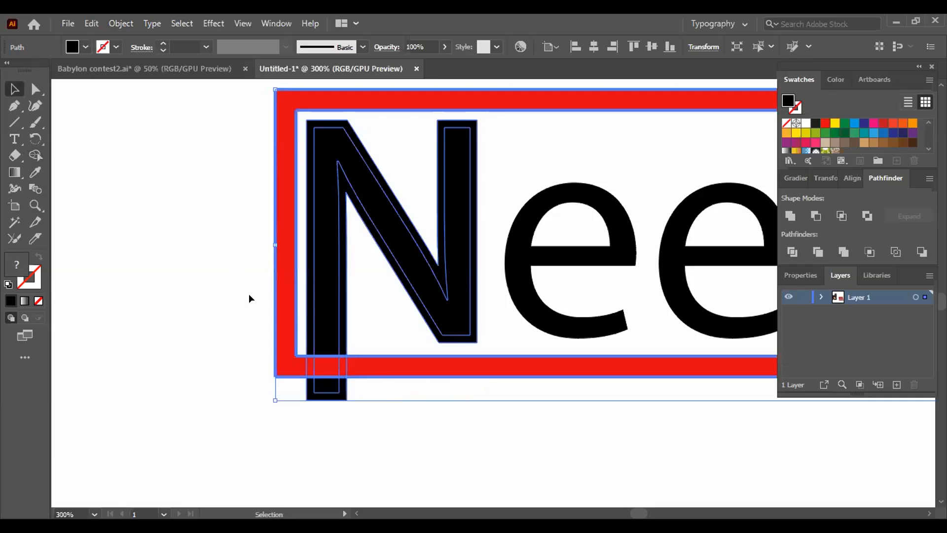
{"action": "left_click", "coordinate": [35, 156]}
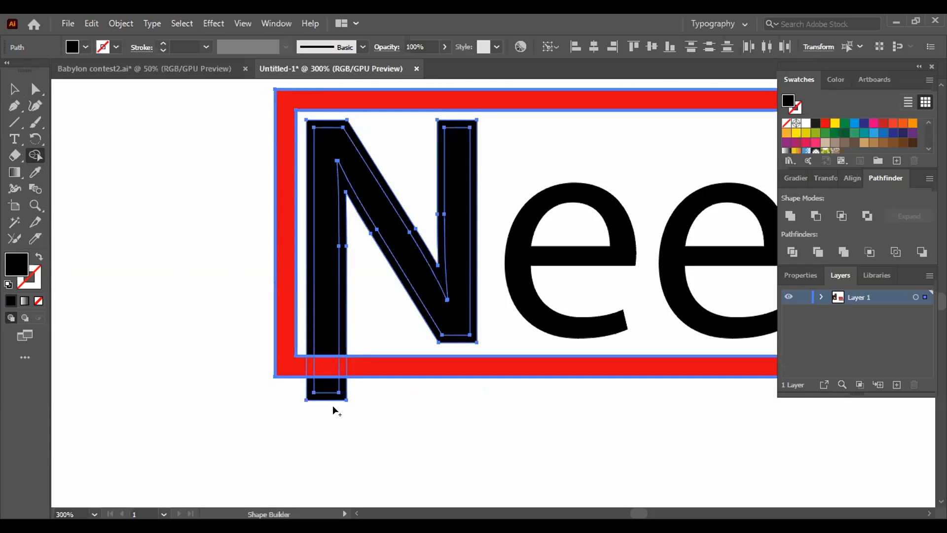
{"action": "left_click", "coordinate": [340, 308]}
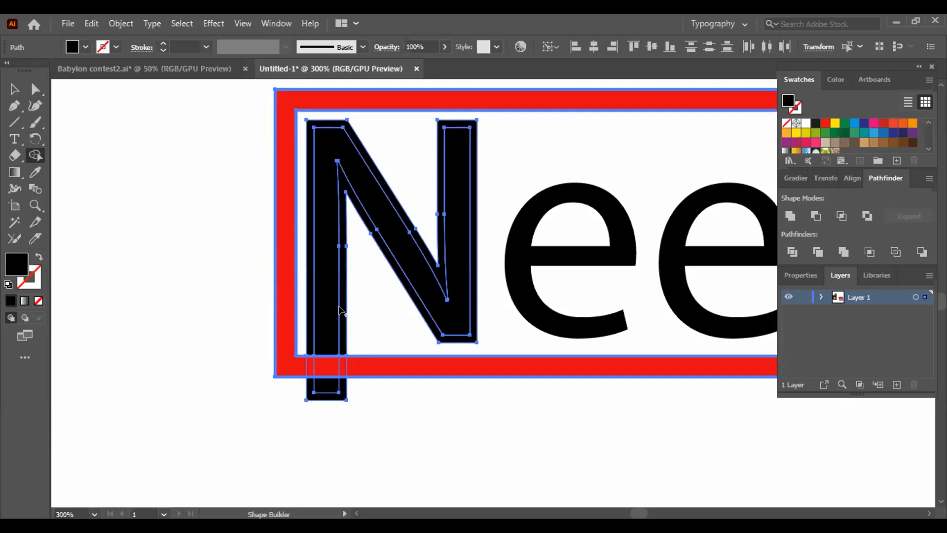
{"action": "left_click", "coordinate": [339, 309], "text": "alt"}
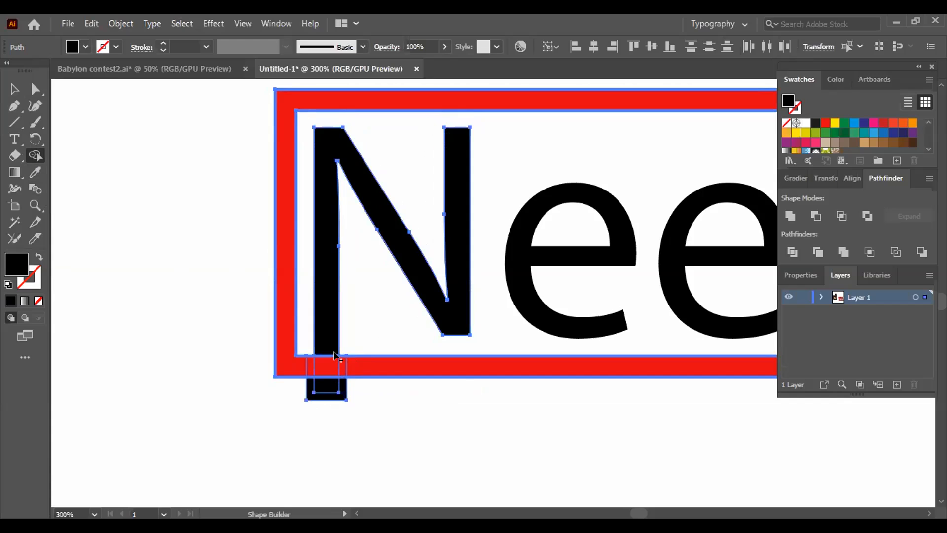
{"action": "left_click", "coordinate": [327, 390], "text": "alt"}
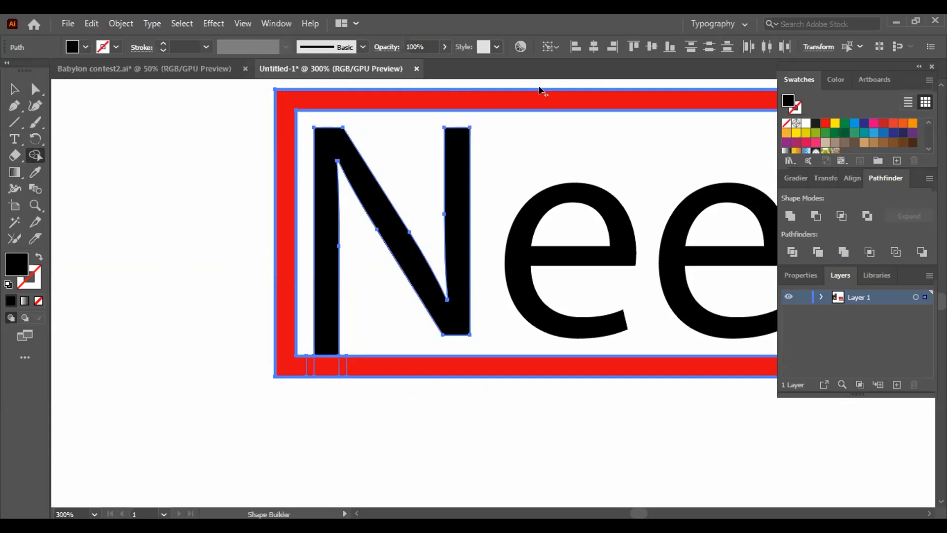
{"action": "left_click", "coordinate": [342, 365], "text": "alt"}
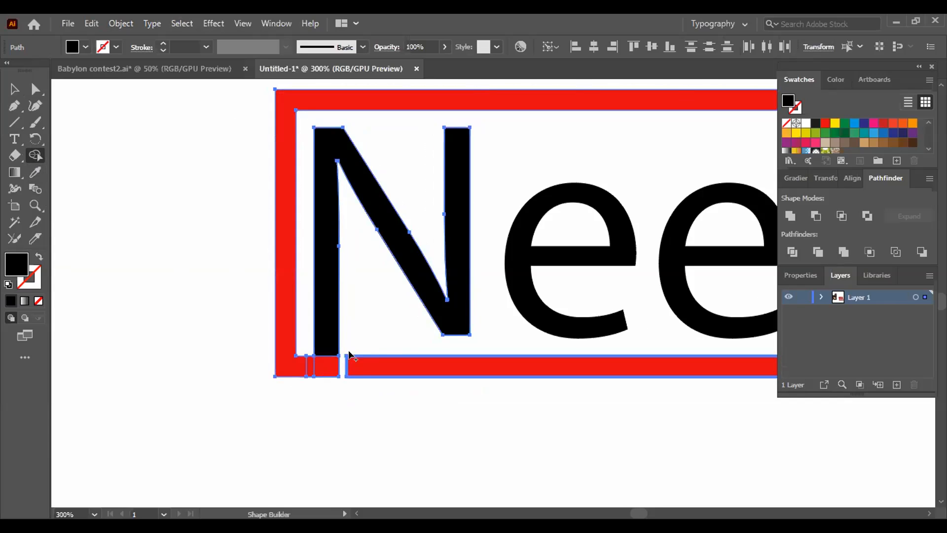
- Try to merge the N's stem base with the frame using the black fill, and undo the merge
{"action": "left_click", "coordinate": [300, 362]}
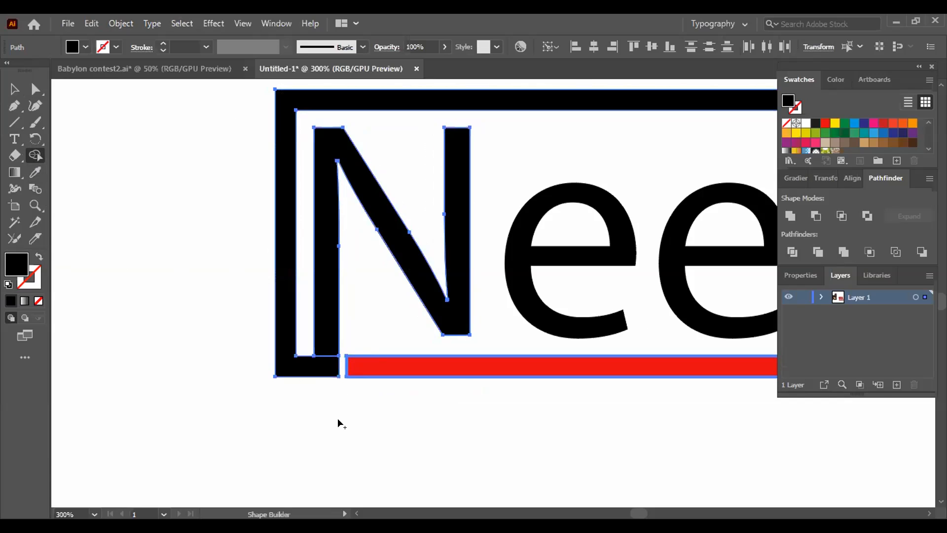
{"action": "key", "text": "ctrl+minus"}
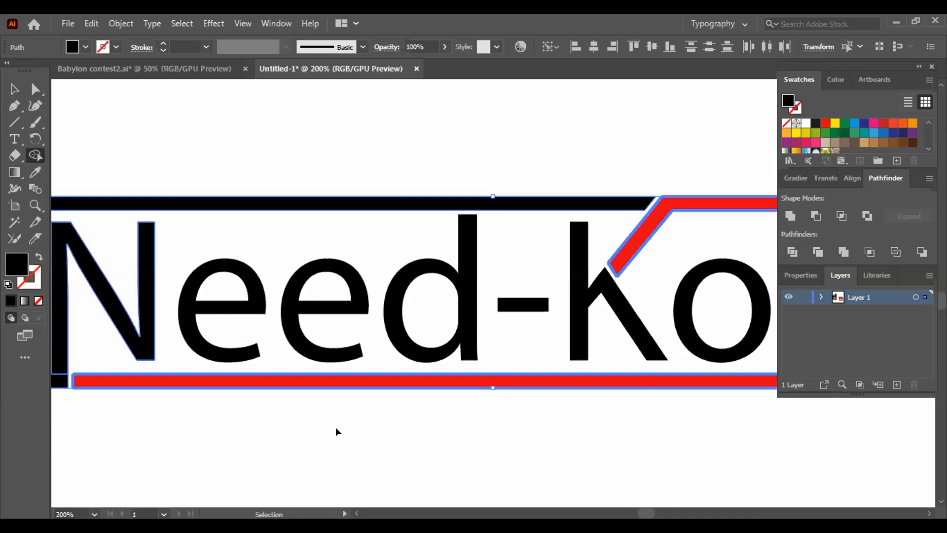
{"action": "key", "text": "ctrl+minus"}
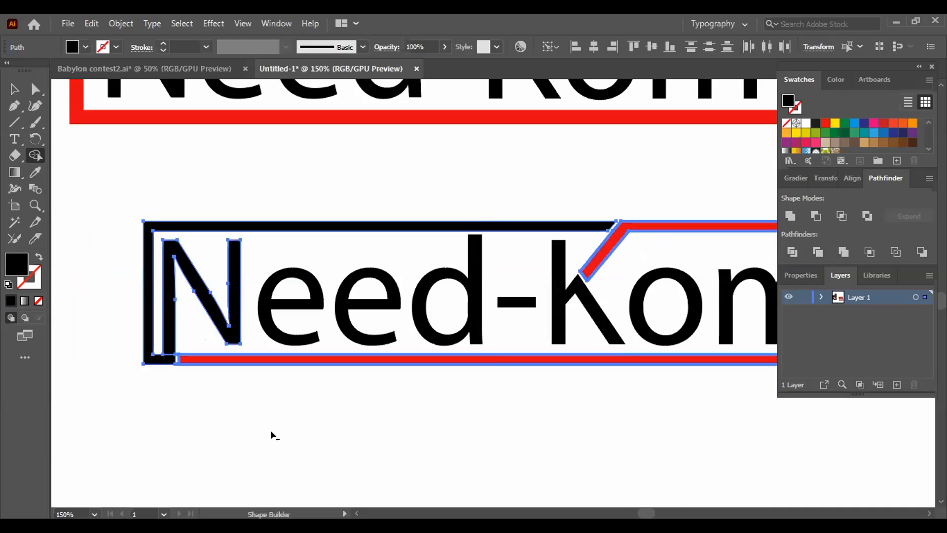
{"action": "key", "text": "ctrl+z"}
{"action": "key", "text": "ctrl+z"}
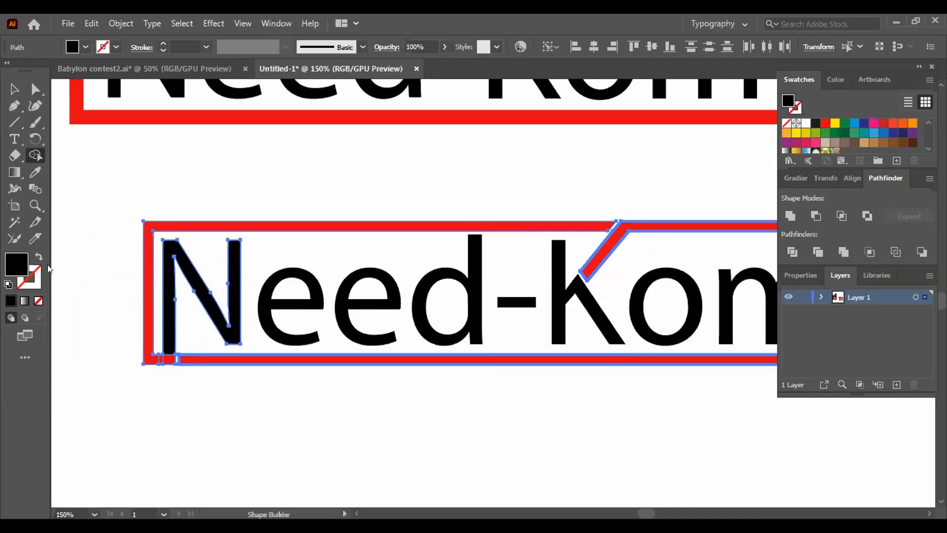
- Set the fill color to red ff031c for the selected N and frame pieces
{"action": "double_click", "coordinate": [23, 266]}
{"action": "left_click_drag", "start_coordinate": [695, 241], "coordinate": [735, 210]}
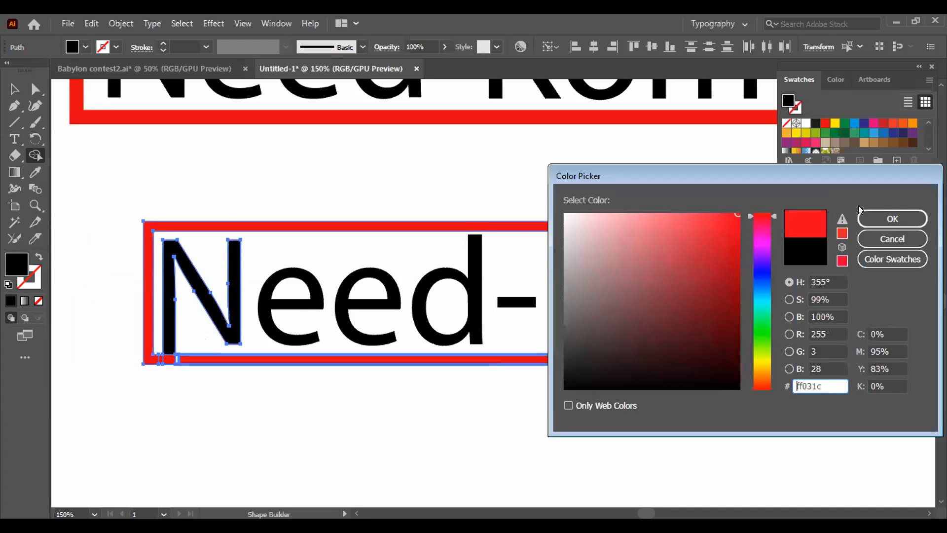
{"action": "left_click", "coordinate": [882, 220]}
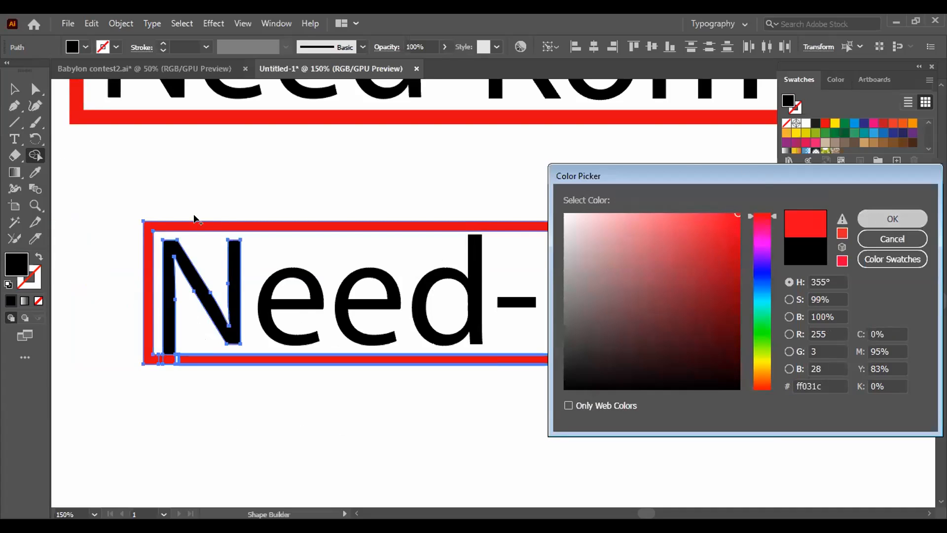
- Recolor the N in the frame's red by sampling the frame with the Eyedropper, and deselect everything
{"action": "left_click", "coordinate": [35, 172]}
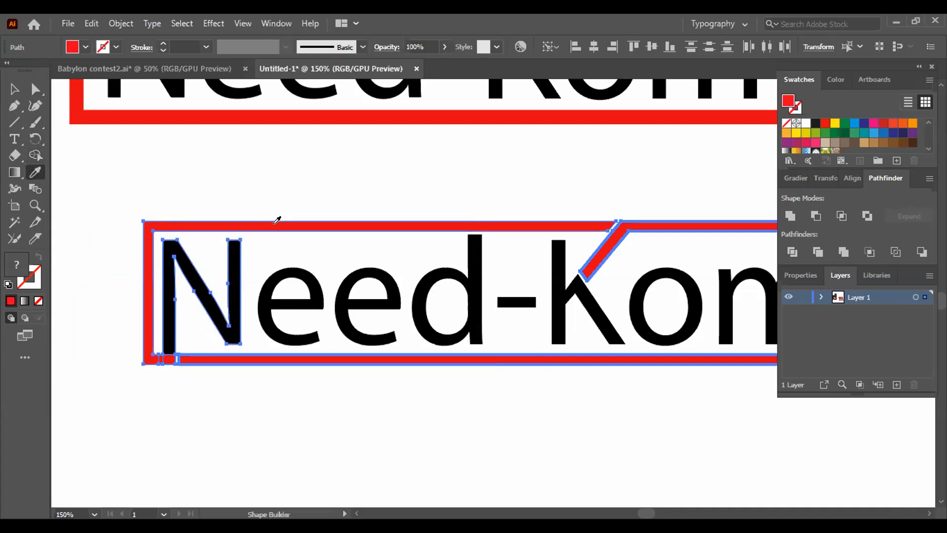
{"action": "left_click", "coordinate": [274, 225]}
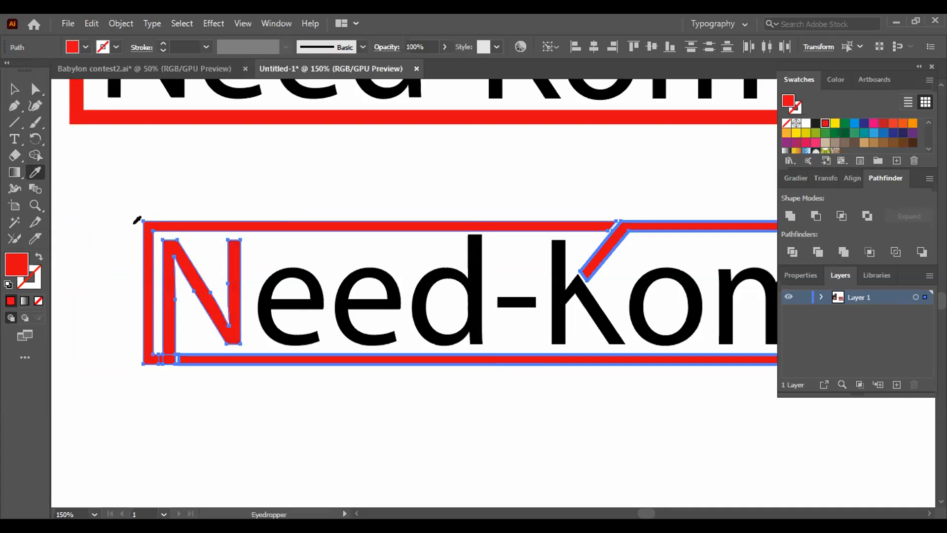
{"action": "left_click", "coordinate": [14, 89]}
{"action": "left_click", "coordinate": [167, 175]}
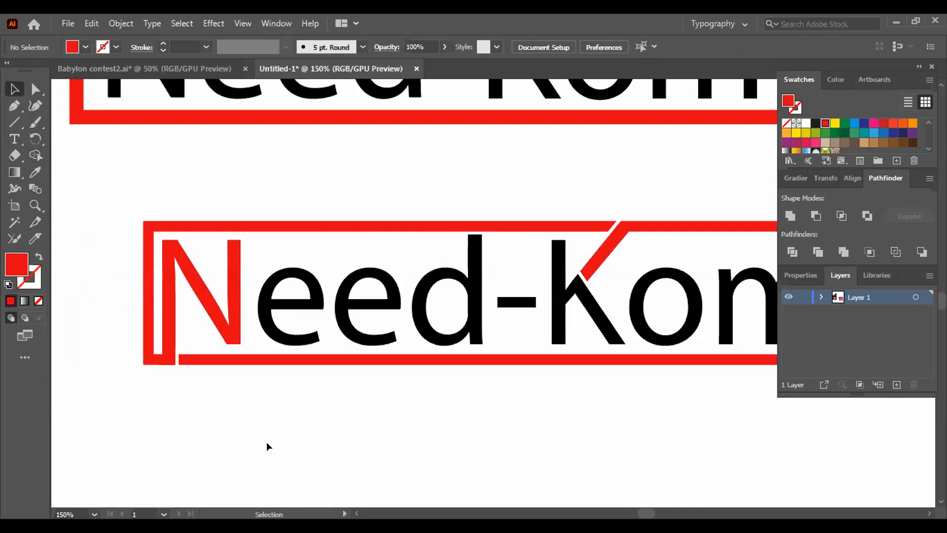
- Merge the red N's left stem with the frame's lower-left corner using Shape Builder, and deselect the result
{"action": "key", "text": "ctrl+plus"}
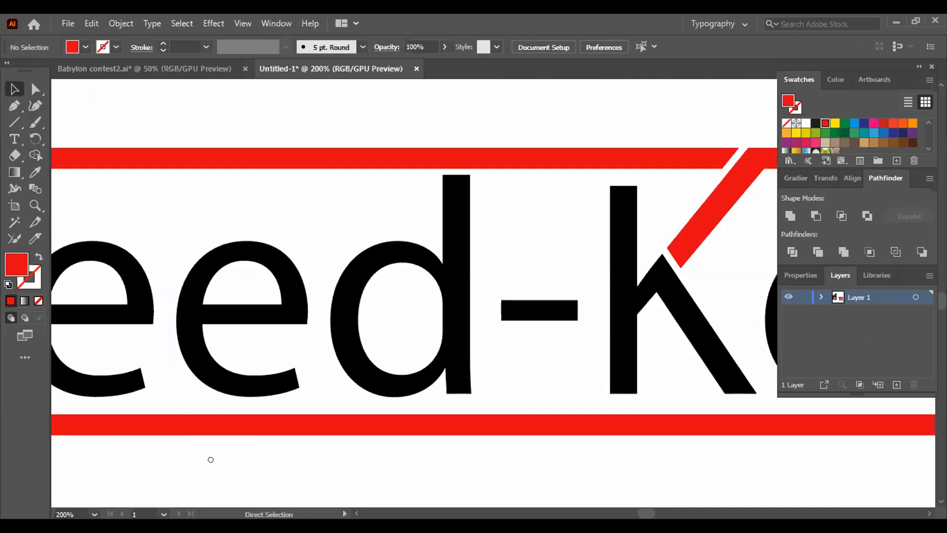
{"action": "key", "text": "ctrl+plus"}
{"action": "left_click_drag", "start_coordinate": [141, 168], "coordinate": [416, 453]}
{"action": "left_click", "coordinate": [35, 156]}
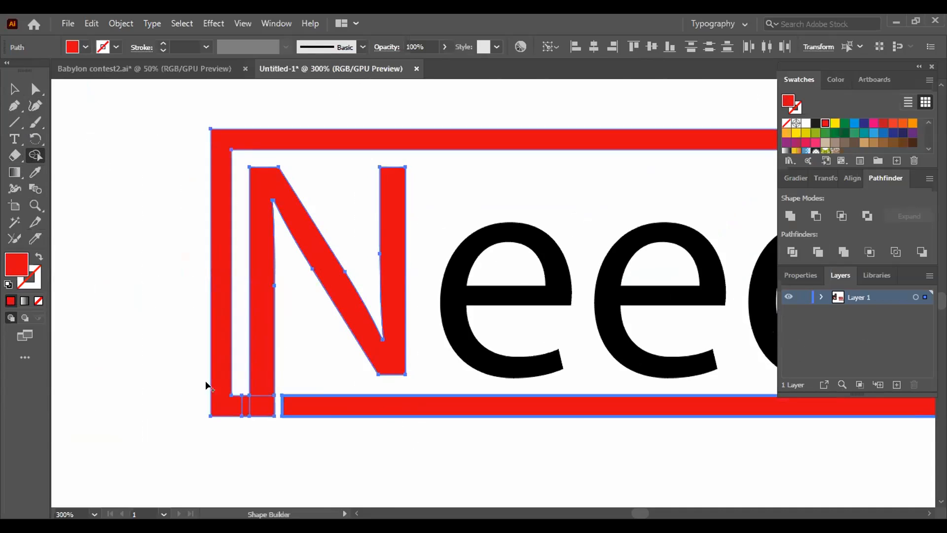
{"action": "left_click_drag", "start_coordinate": [230, 401], "coordinate": [259, 396]}
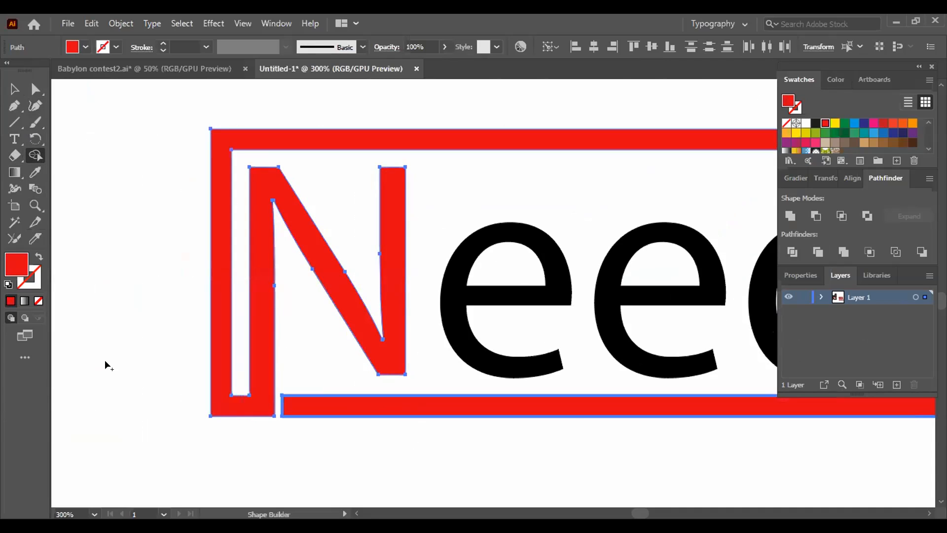
{"action": "left_click", "coordinate": [15, 90]}
{"action": "left_click", "coordinate": [112, 218]}
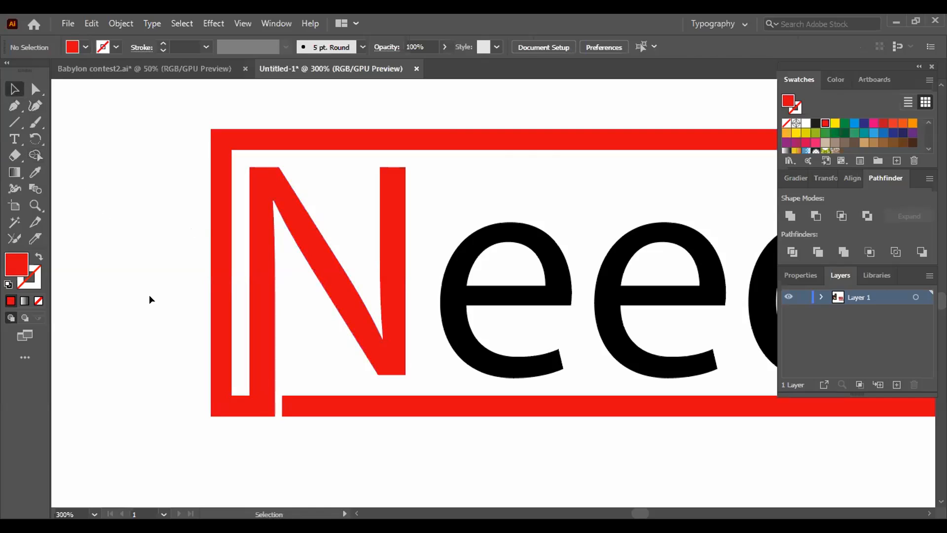
- Check the whole K-variant logo, selecting the merged N-and-frame piece and the frame piece with the K arm in turn
{"action": "key", "text": "ctrl+minus"}
{"action": "key", "text": "ctrl+minus"}
{"action": "key", "text": "ctrl+minus"}
{"action": "left_click_drag", "start_coordinate": [482, 419], "coordinate": [220, 428]}
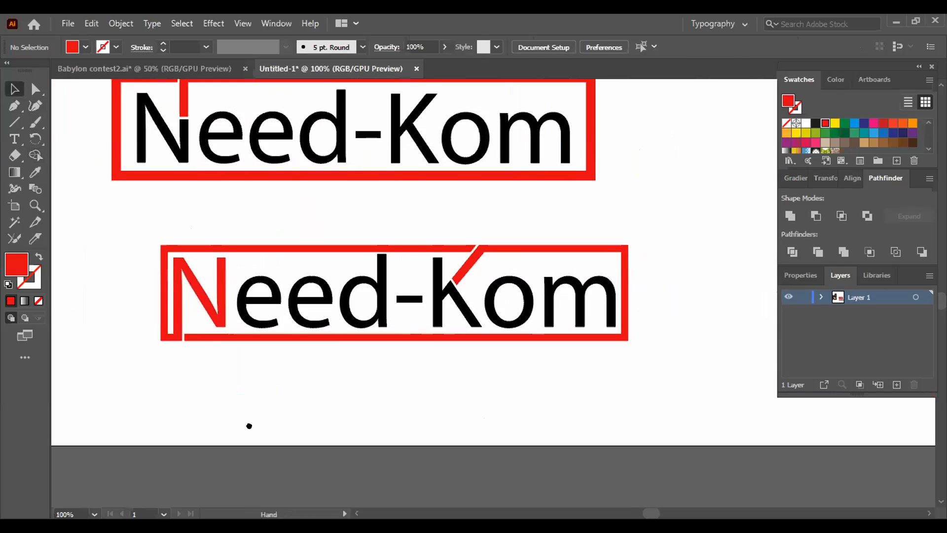
{"action": "left_click", "coordinate": [179, 301]}
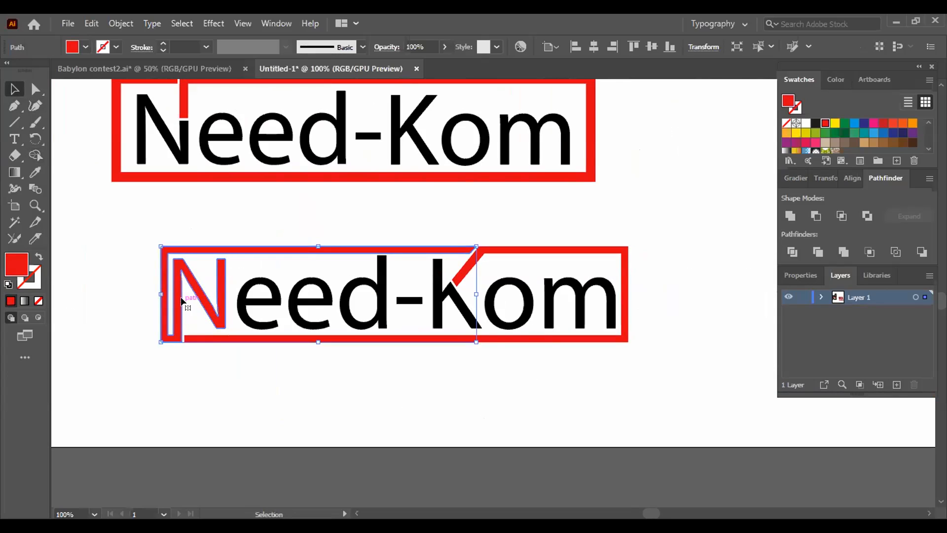
{"action": "left_click", "coordinate": [395, 428]}
{"action": "left_click", "coordinate": [513, 251]}
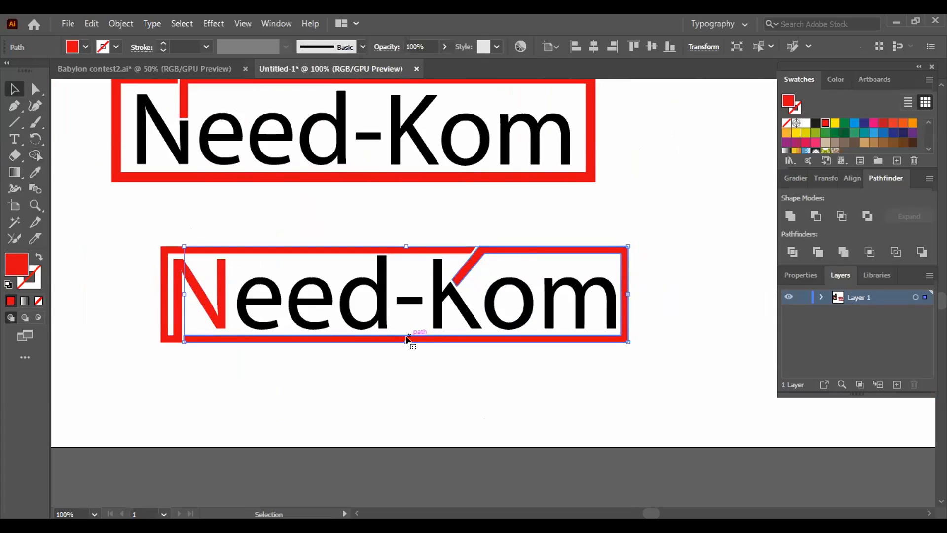
- Recolor the lower logo's frame piece with the K arm yellow and deselect it
{"action": "left_click", "coordinate": [437, 386]}
{"action": "left_click", "coordinate": [409, 340]}
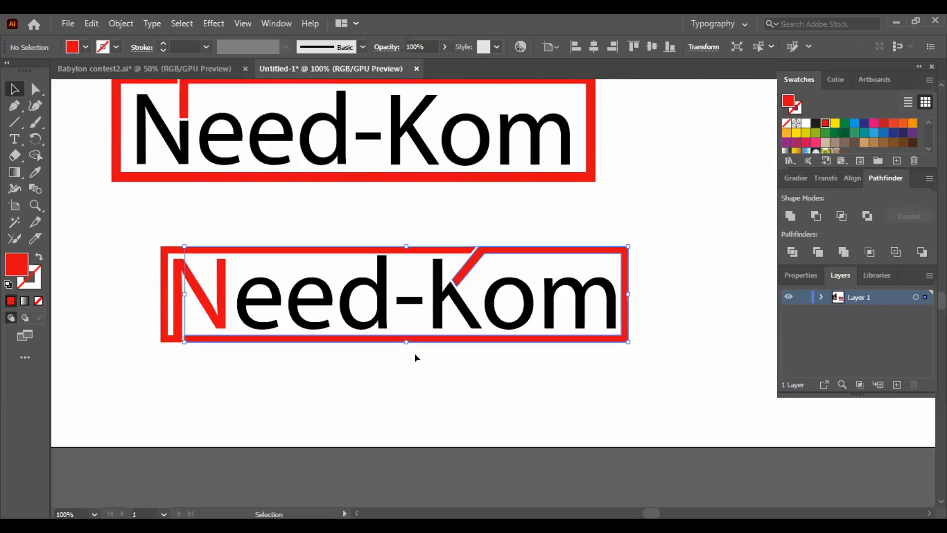
{"action": "key", "text": "ctrl+plus"}
{"action": "key", "text": "ctrl+plus"}
{"action": "key", "text": "ctrl+plus"}
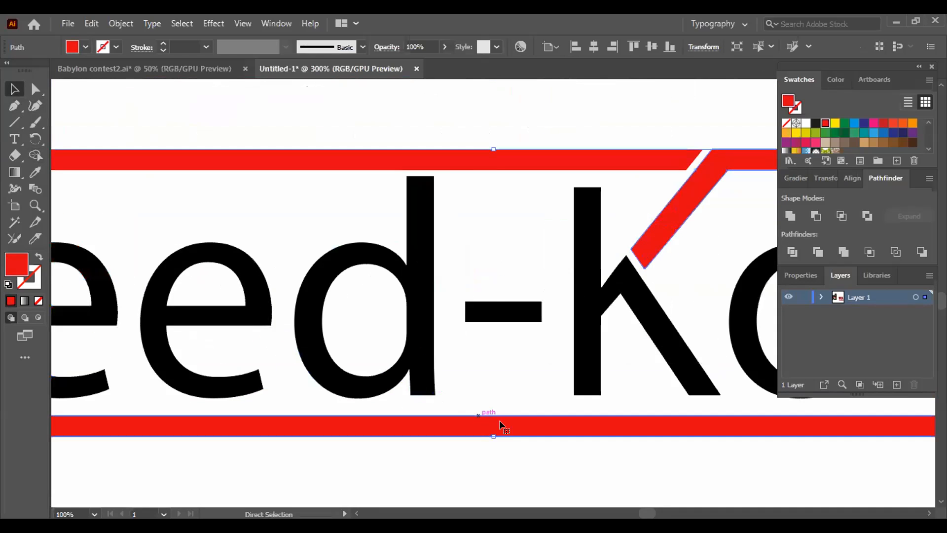
{"action": "left_click_drag", "start_coordinate": [534, 470], "coordinate": [517, 442]}
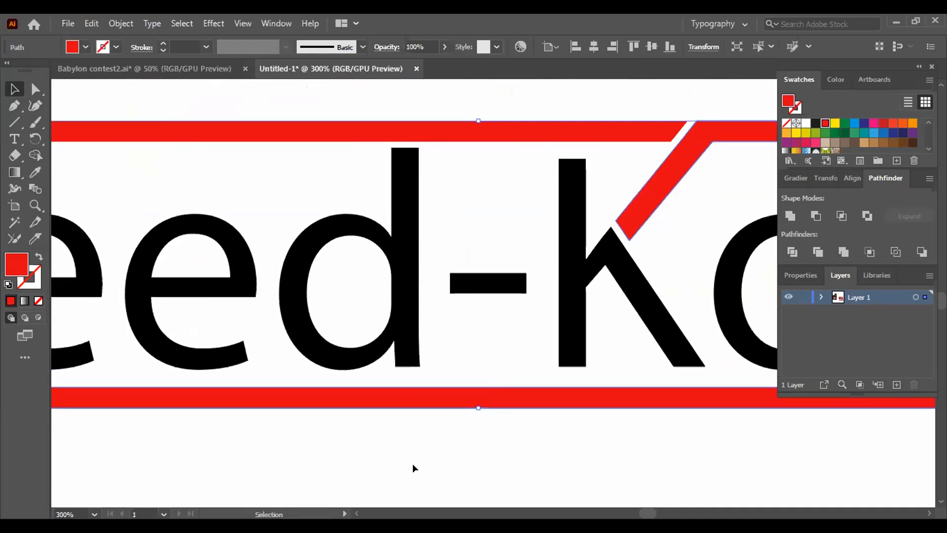
{"action": "left_click", "coordinate": [832, 123]}
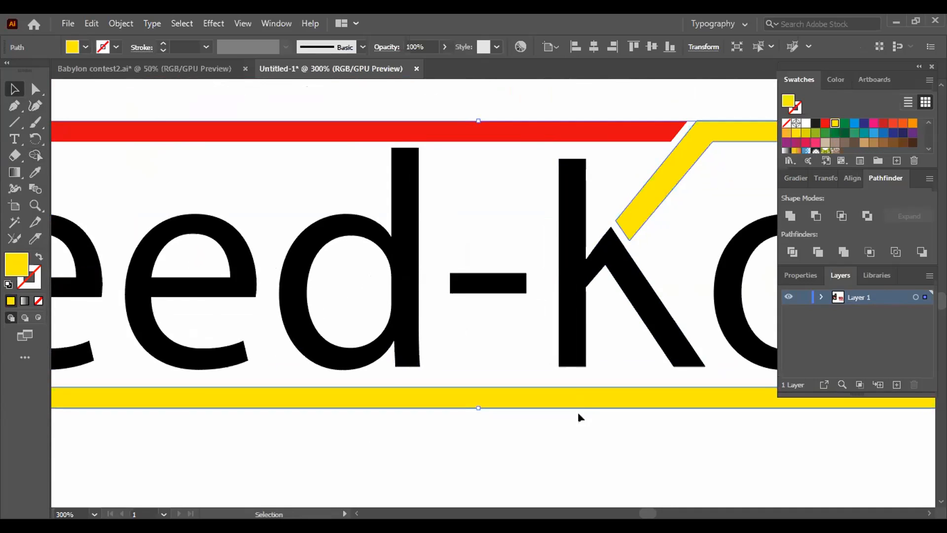
{"action": "key", "text": "ctrl+minus"}
{"action": "key", "text": "ctrl+minus"}
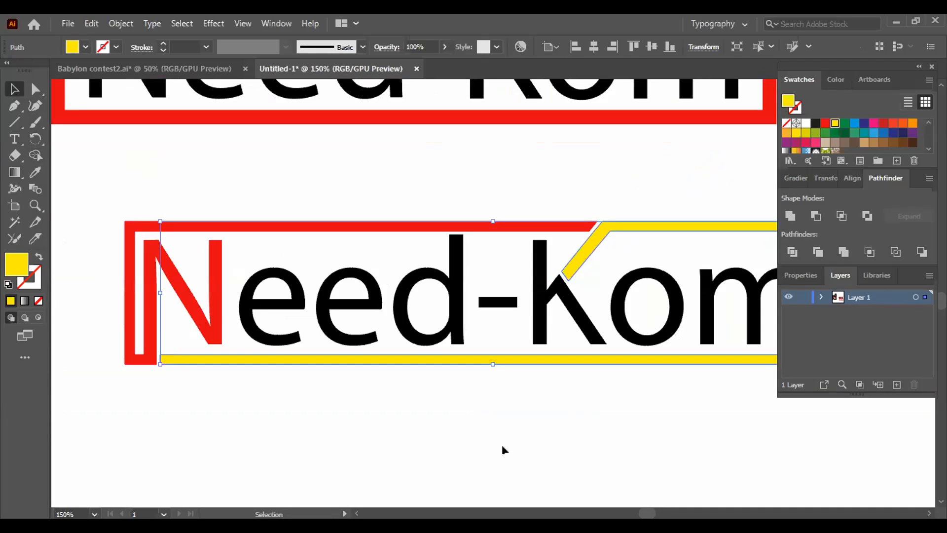
{"action": "left_click", "coordinate": [434, 397]}
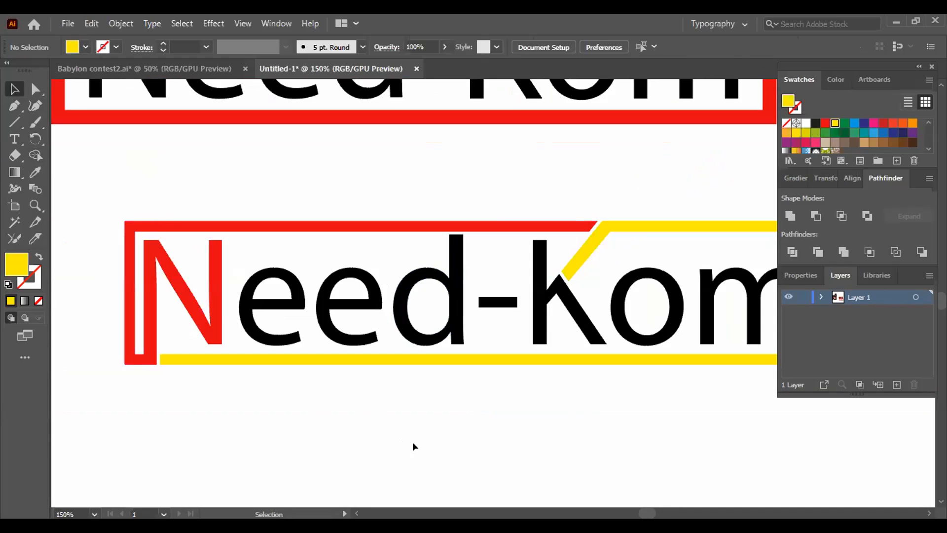
{"action": "key", "text": "ctrl+minus"}
{"action": "key", "text": "ctrl+minus"}
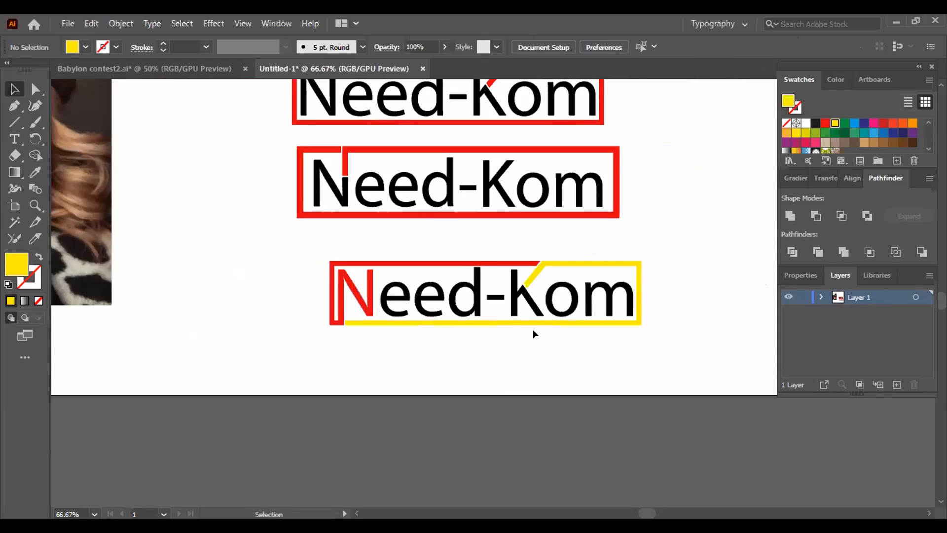
- Undo the yellow recolor and the merge of the N with the frame's lower-left corner, back to the black N
{"action": "left_click", "coordinate": [599, 264]}
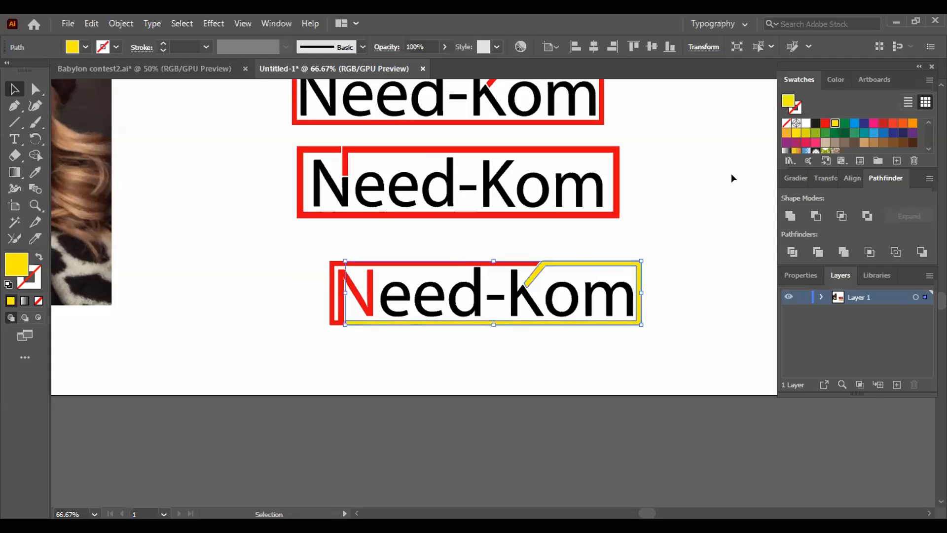
{"action": "key", "text": "ctrl+plus"}
{"action": "key", "text": "ctrl+plus"}
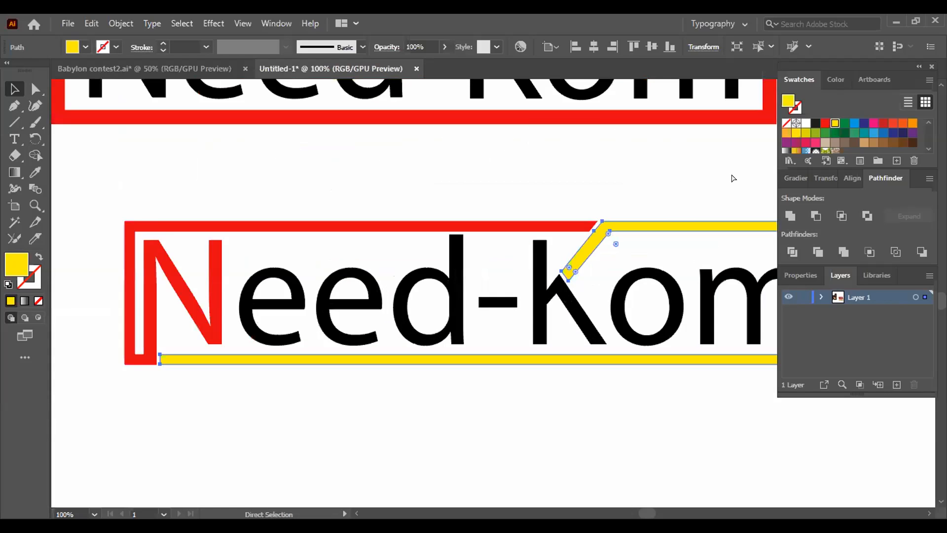
{"action": "left_click_drag", "start_coordinate": [339, 433], "coordinate": [436, 396]}
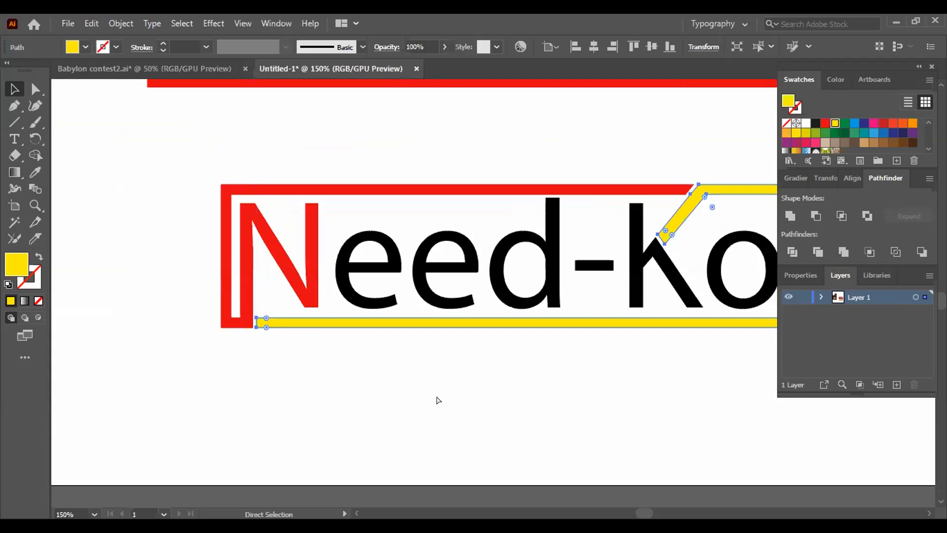
{"action": "key", "text": "ctrl+z"}
{"action": "key", "text": "ctrl+z"}
{"action": "key", "text": "ctrl+z"}
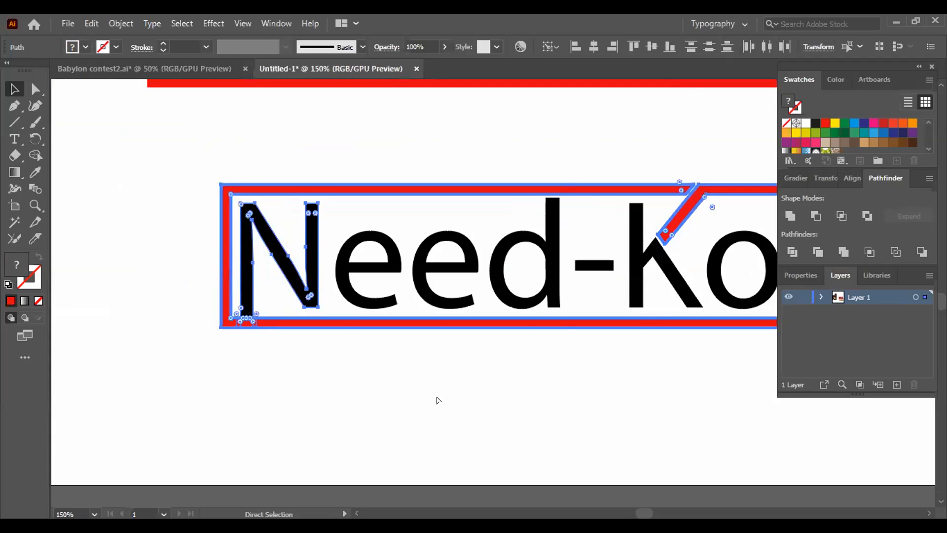
- Merge the N's left stem with the bottom frame bar using Shape Builder, leaving a gap beside the lower-left corner, and deselect
{"action": "key", "text": "ctrl+minus"}
{"action": "key", "text": "ctrl+plus"}
{"action": "key", "text": "ctrl+plus"}
{"action": "key", "text": "ctrl+plus"}
{"action": "left_click_drag", "start_coordinate": [302, 475], "coordinate": [804, 422]}
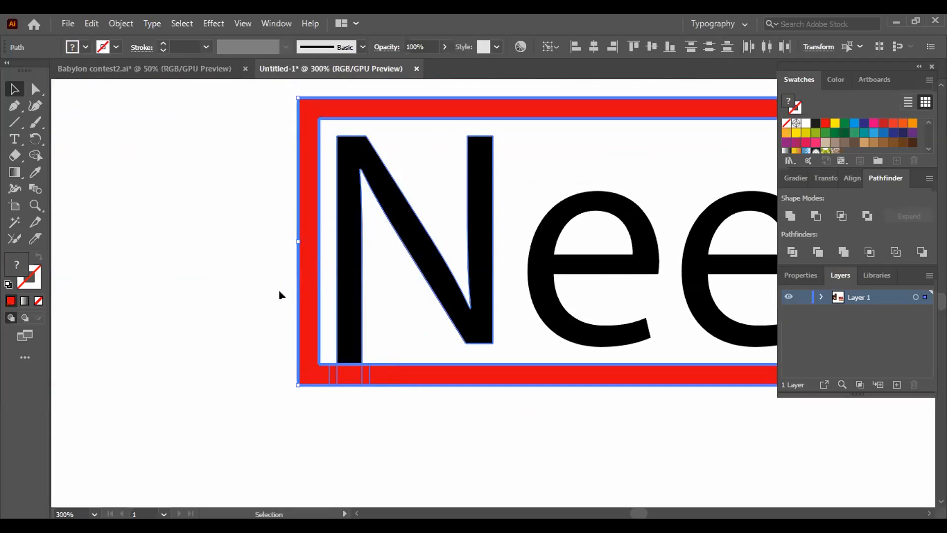
{"action": "left_click_drag", "start_coordinate": [250, 217], "coordinate": [488, 461]}
{"action": "left_click", "coordinate": [35, 155]}
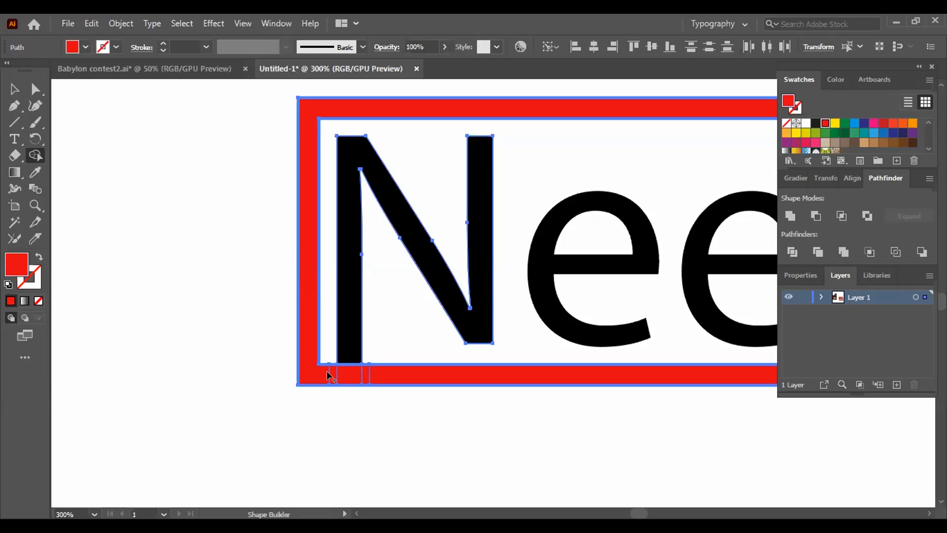
{"action": "left_click", "coordinate": [328, 372], "text": "alt"}
{"action": "mouse_move", "coordinate": [346, 383]}
{"action": "left_mouse_down"}
{"action": "mouse_move", "coordinate": [349, 348]}
{"action": "mouse_move", "coordinate": [368, 371]}
{"action": "left_mouse_up"}
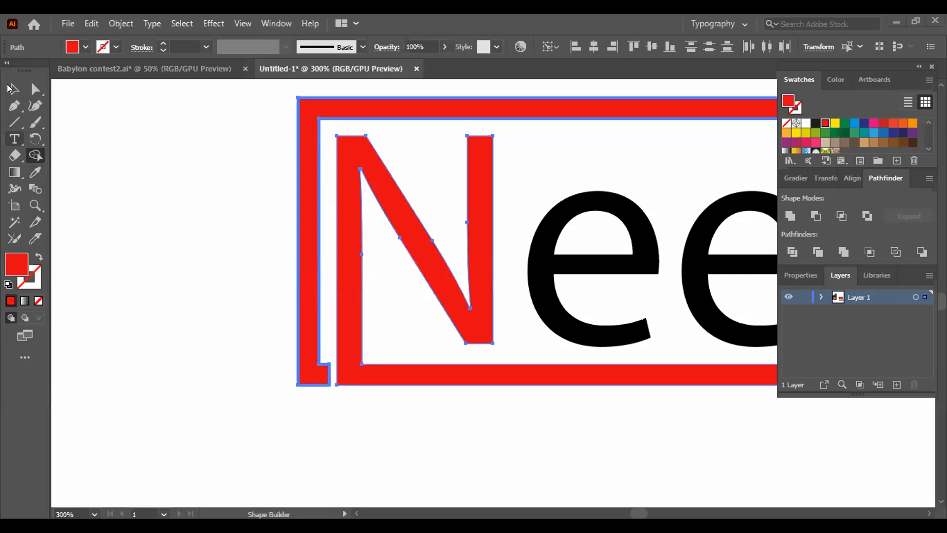
{"action": "key", "text": "v"}
{"action": "left_click", "coordinate": [140, 211]}
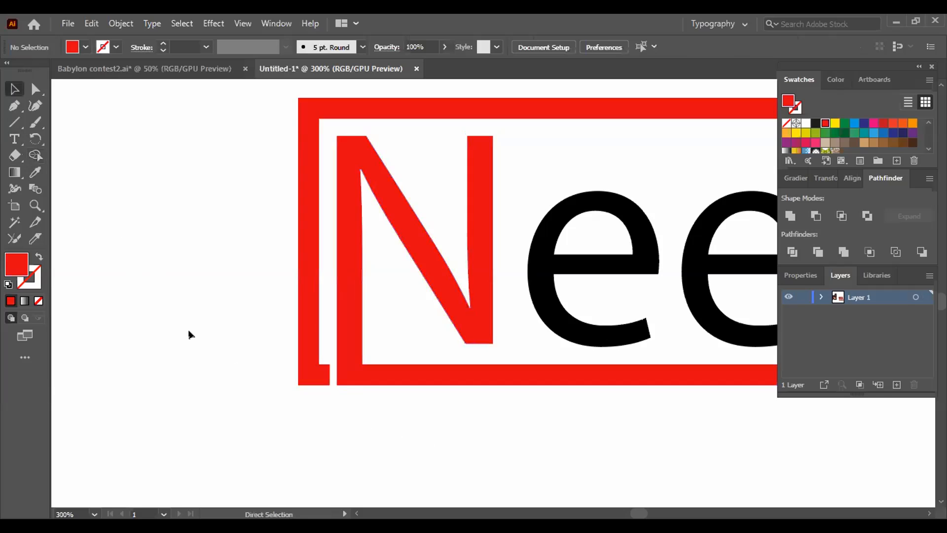
- Recolor the frame piece along the left side and above the letters yellow, and deselect it
{"action": "key", "text": "ctrl+minus"}
{"action": "key", "text": "ctrl+minus"}
{"action": "key", "text": "ctrl+minus"}
{"action": "left_click_drag", "start_coordinate": [516, 389], "coordinate": [324, 401]}
{"action": "left_click", "coordinate": [253, 248]}
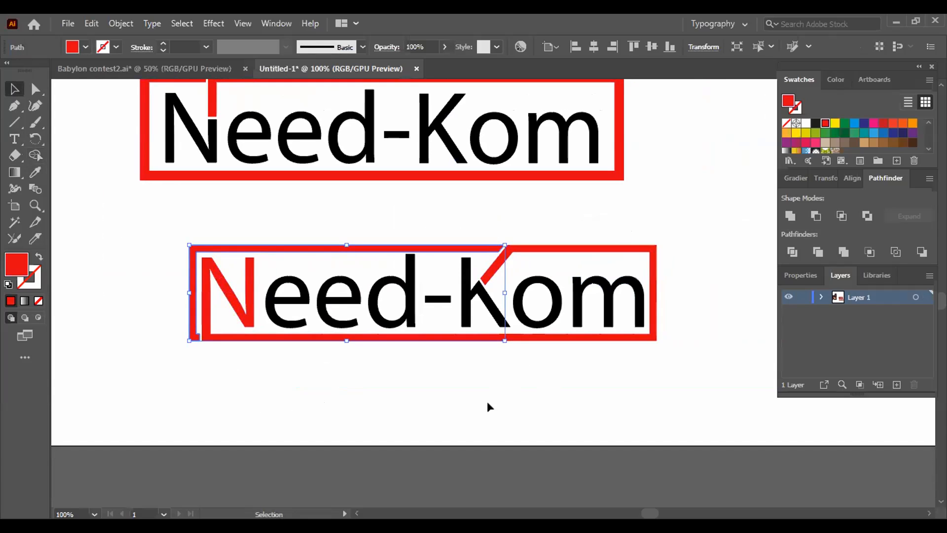
{"action": "left_click", "coordinate": [834, 123]}
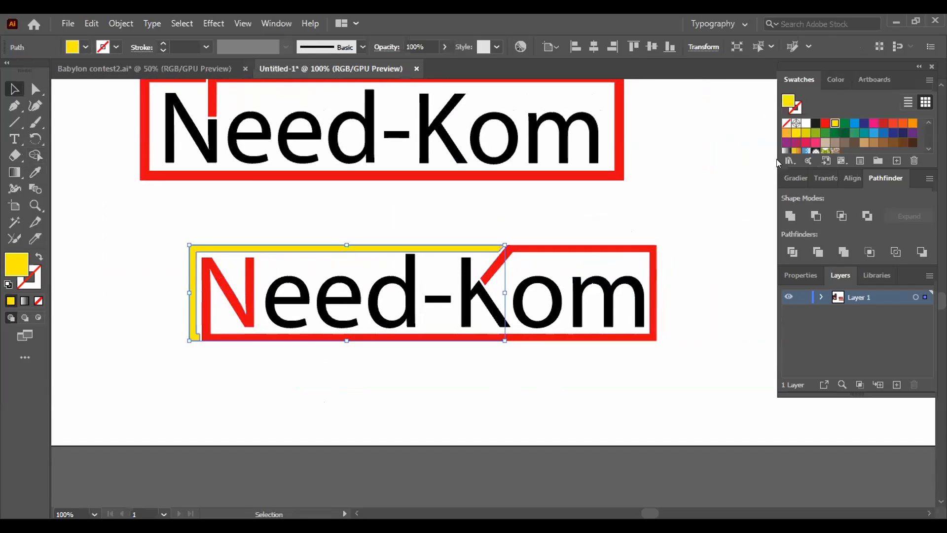
{"action": "left_click", "coordinate": [700, 184]}
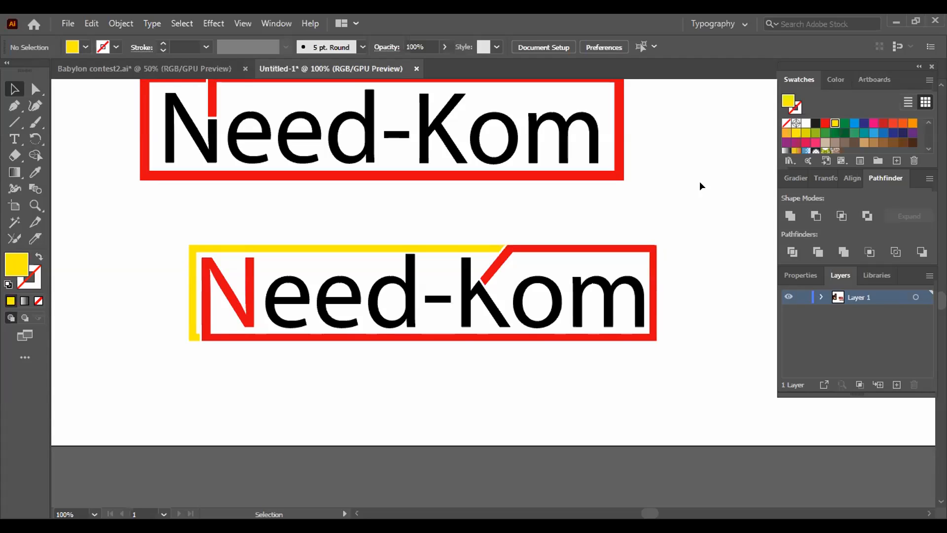
- Try orange and darker blue on the upper-left frame piece, settle on light blue, and deselect it
{"action": "left_click", "coordinate": [455, 246]}
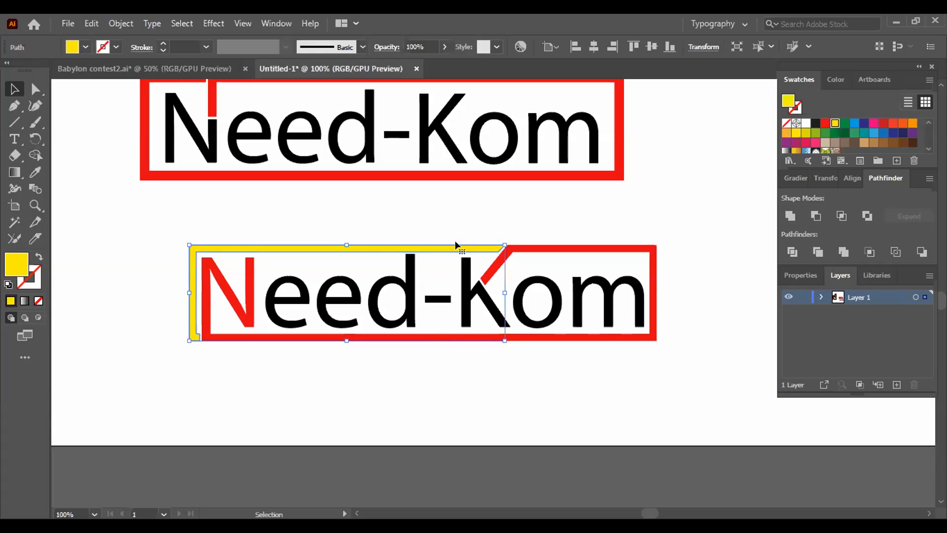
{"action": "left_click", "coordinate": [912, 122]}
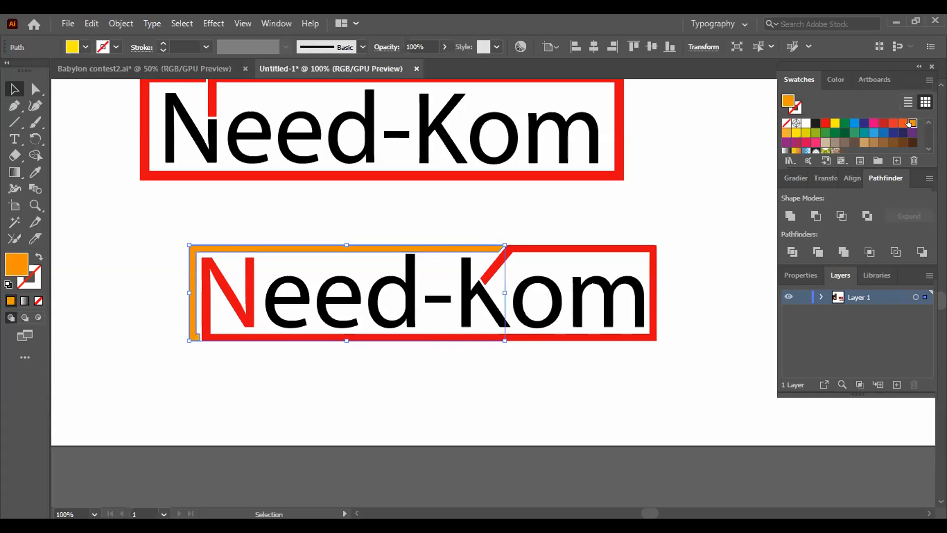
{"action": "left_click", "coordinate": [871, 133]}
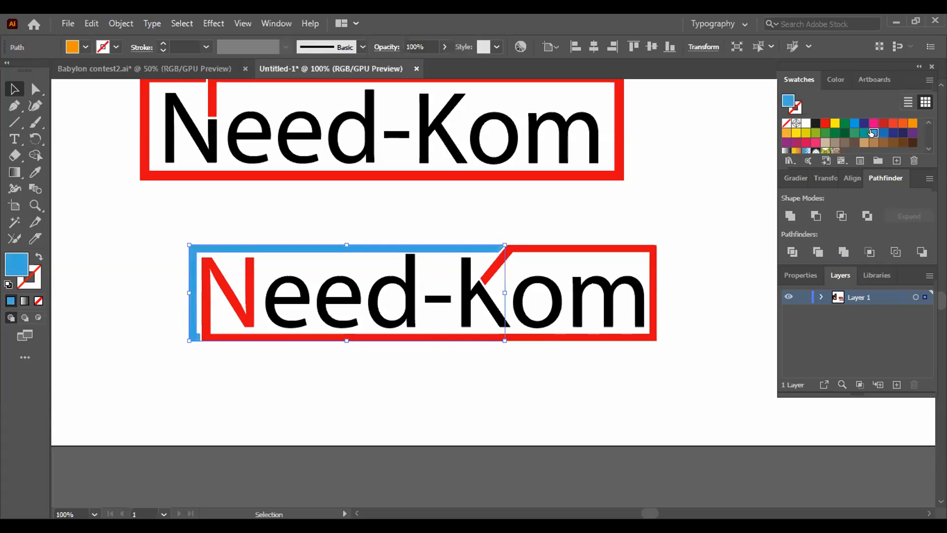
{"action": "left_click", "coordinate": [883, 133]}
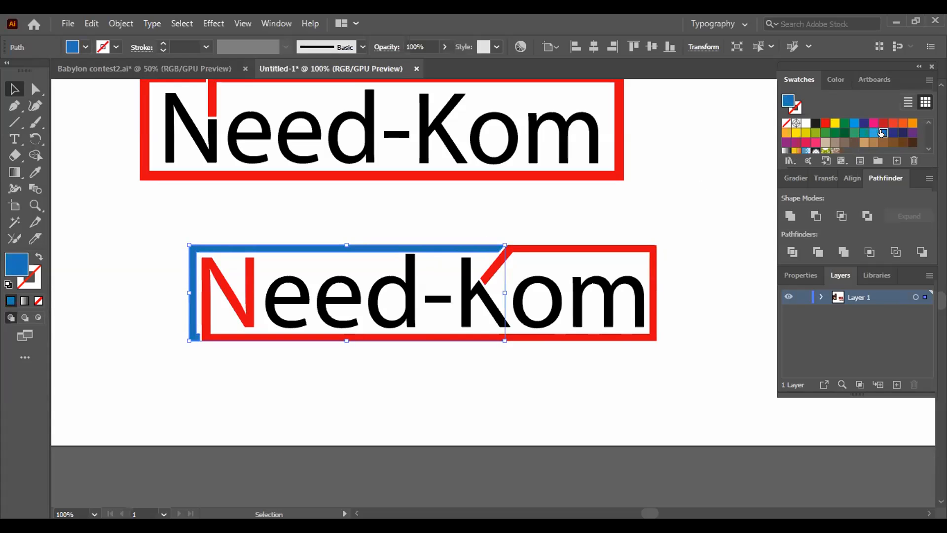
{"action": "left_click", "coordinate": [673, 174]}
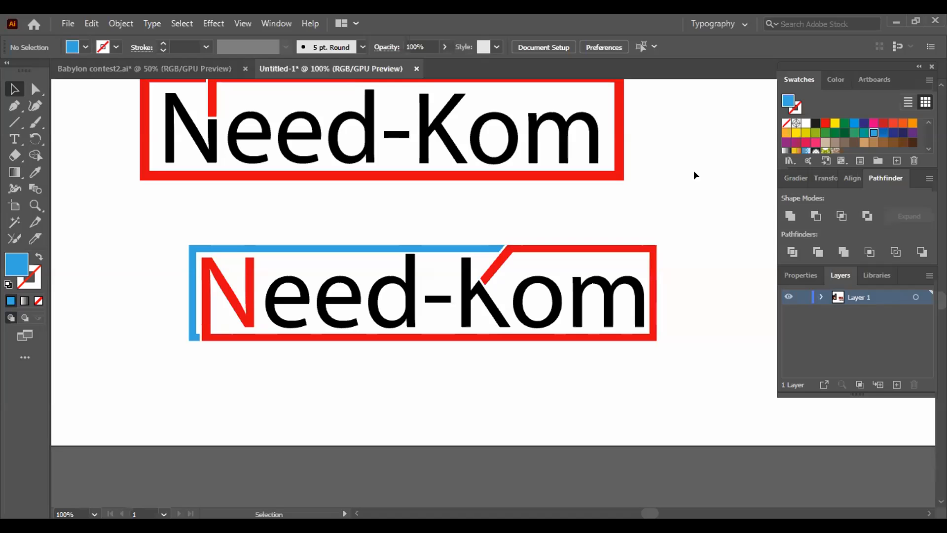
- Recolor the merged N, frame and K-arm piece with the yellow swatch and deselect it
{"action": "left_click", "coordinate": [617, 248]}
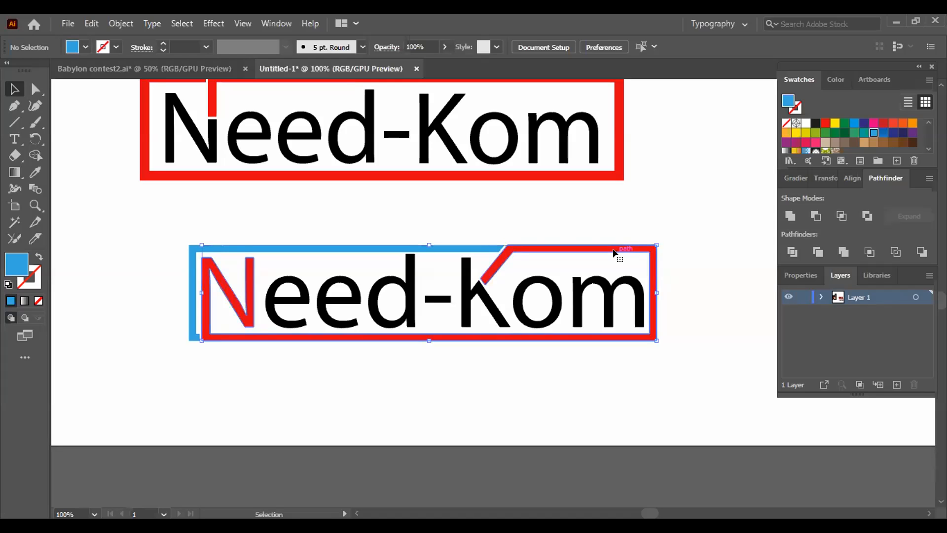
{"action": "left_click", "coordinate": [835, 123]}
{"action": "left_click", "coordinate": [691, 186]}
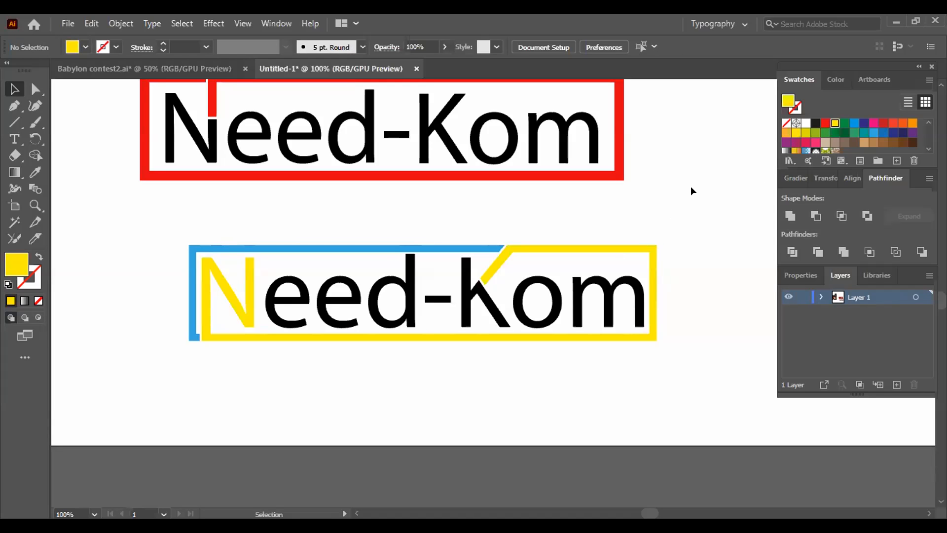
- Give the merged N, frame and K-arm piece a pale, muted tan-yellow fill with the Color Picker, and deselect it
{"action": "left_click", "coordinate": [609, 247]}
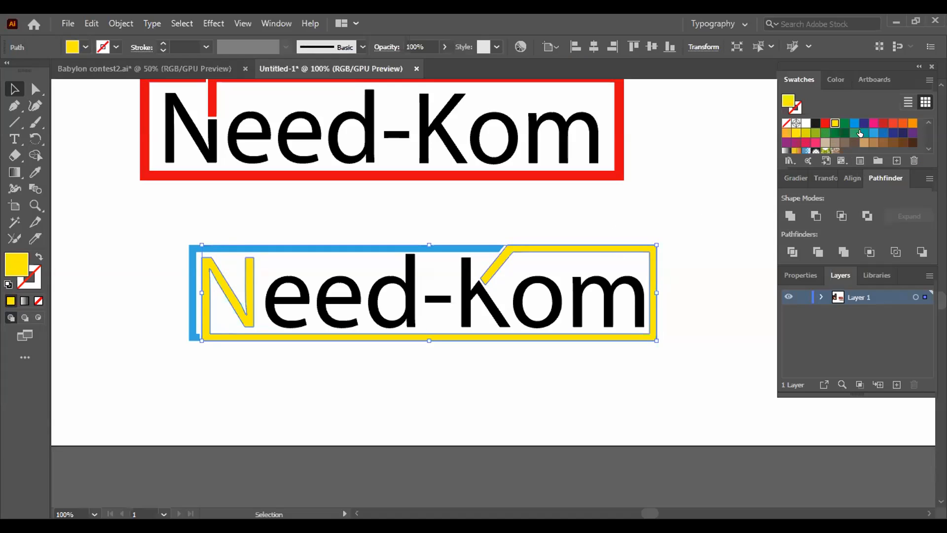
{"action": "scroll", "coordinate": [860, 134], "scroll_direction": "down", "scroll_amount": 3}
{"action": "scroll", "coordinate": [860, 133], "scroll_direction": "up", "scroll_amount": 3}
{"action": "double_click", "coordinate": [18, 268]}
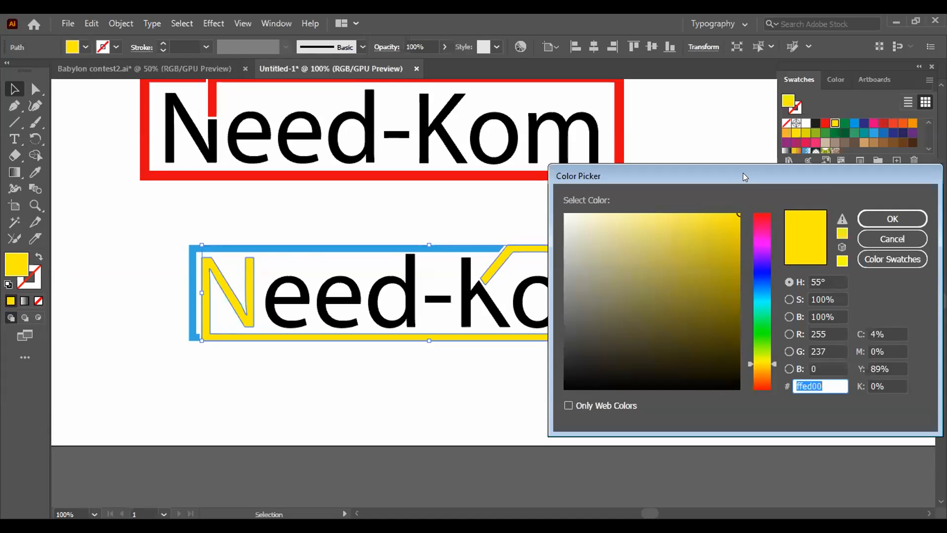
{"action": "left_click_drag", "start_coordinate": [743, 176], "coordinate": [760, 193]}
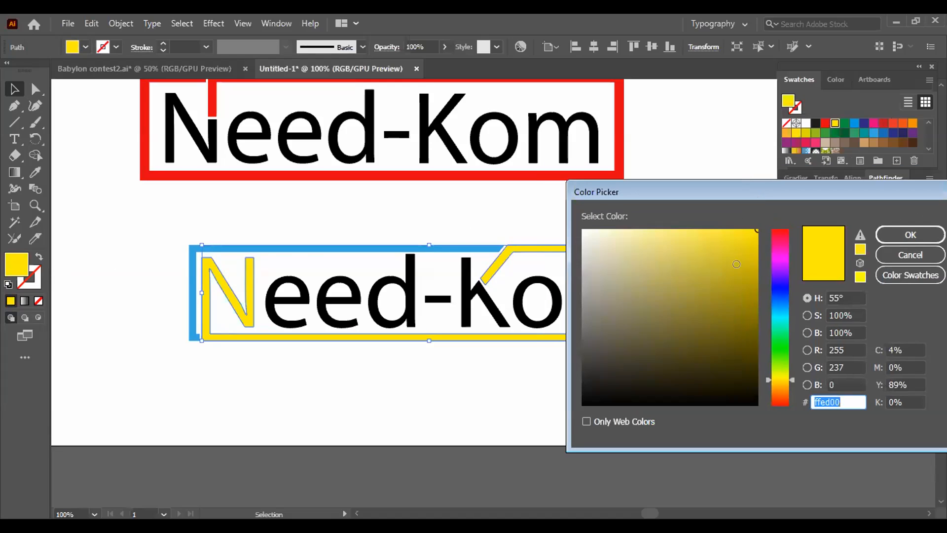
{"action": "left_click", "coordinate": [728, 300]}
{"action": "mouse_move", "coordinate": [728, 300]}
{"action": "left_mouse_down"}
{"action": "mouse_move", "coordinate": [624, 279]}
{"action": "mouse_move", "coordinate": [623, 256]}
{"action": "mouse_move", "coordinate": [645, 254]}
{"action": "left_mouse_up"}
{"action": "left_click", "coordinate": [900, 234]}
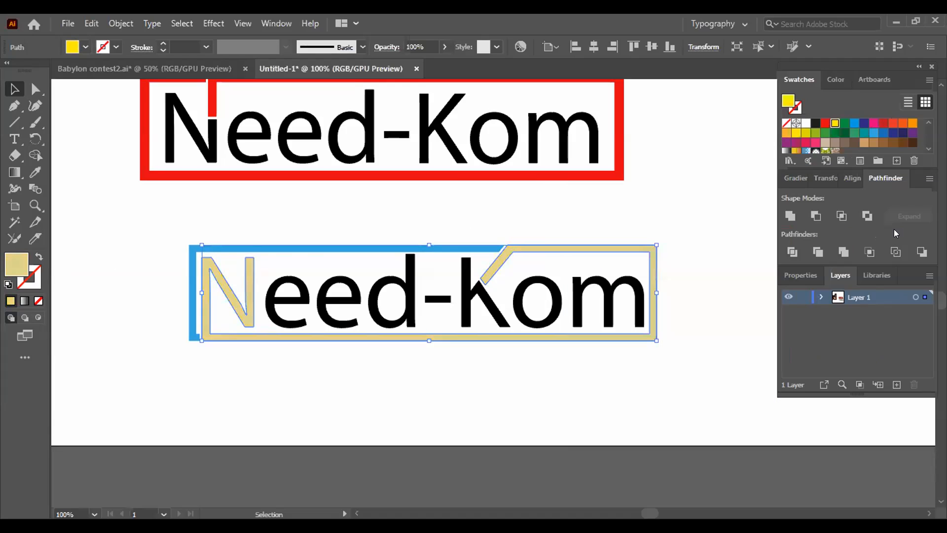
{"action": "left_click", "coordinate": [704, 218]}
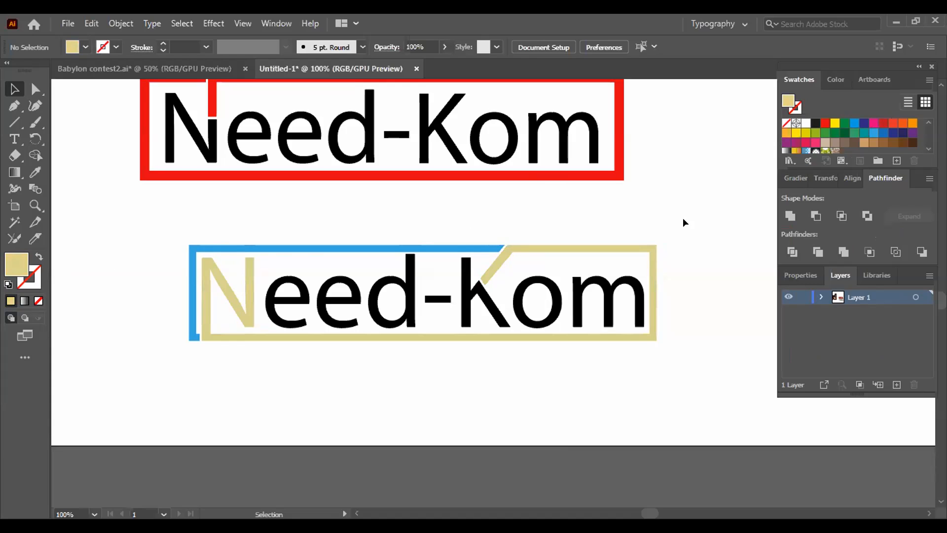
- Set the fill of the merged N, frame and K-arm piece to amber f9ba06 and check the result
{"action": "left_click", "coordinate": [206, 257]}
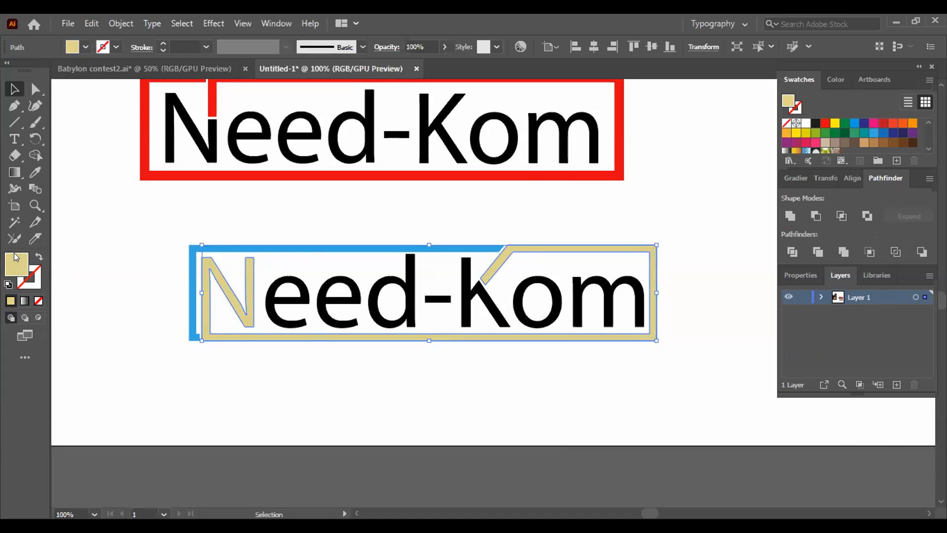
{"action": "double_click", "coordinate": [16, 257]}
{"action": "left_click", "coordinate": [778, 381]}
{"action": "left_click", "coordinate": [776, 383]}
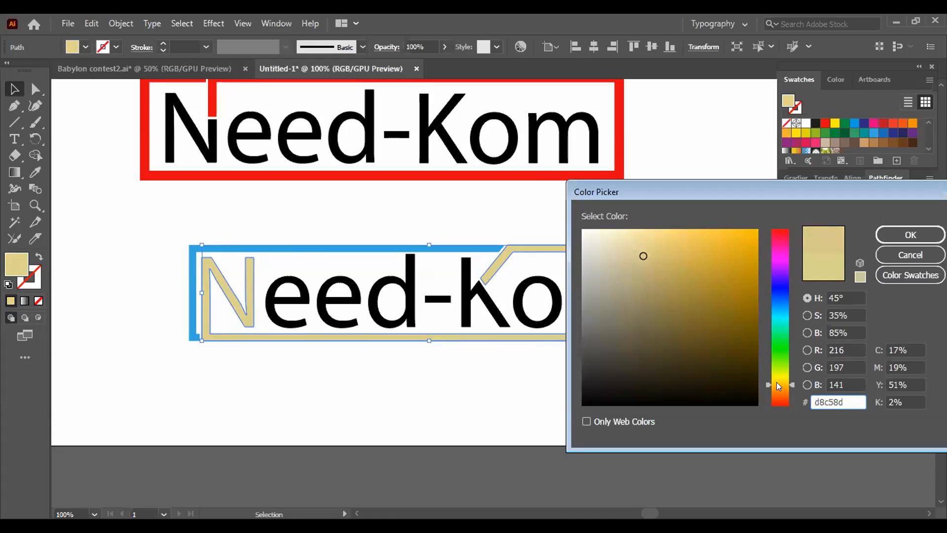
{"action": "left_click_drag", "start_coordinate": [725, 265], "coordinate": [754, 233]}
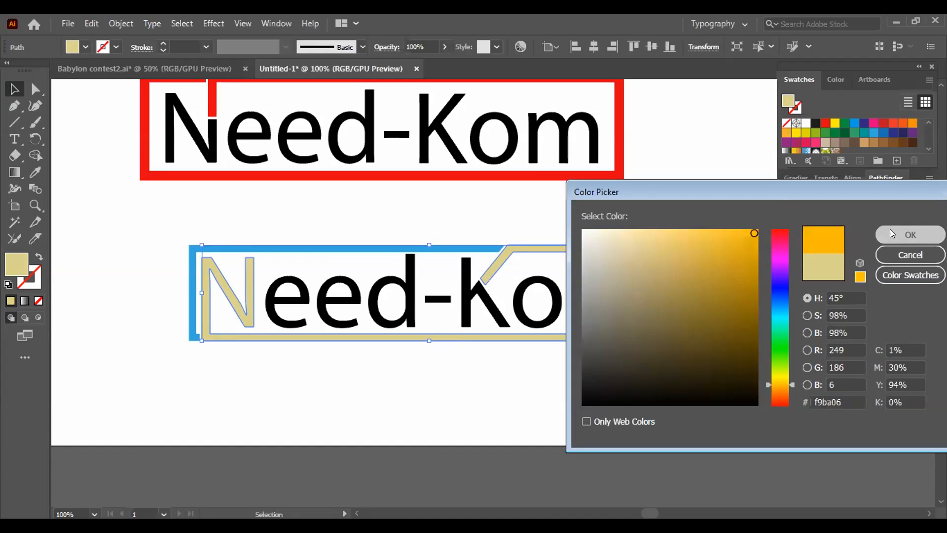
{"action": "left_click", "coordinate": [890, 229]}
{"action": "left_click", "coordinate": [667, 236]}
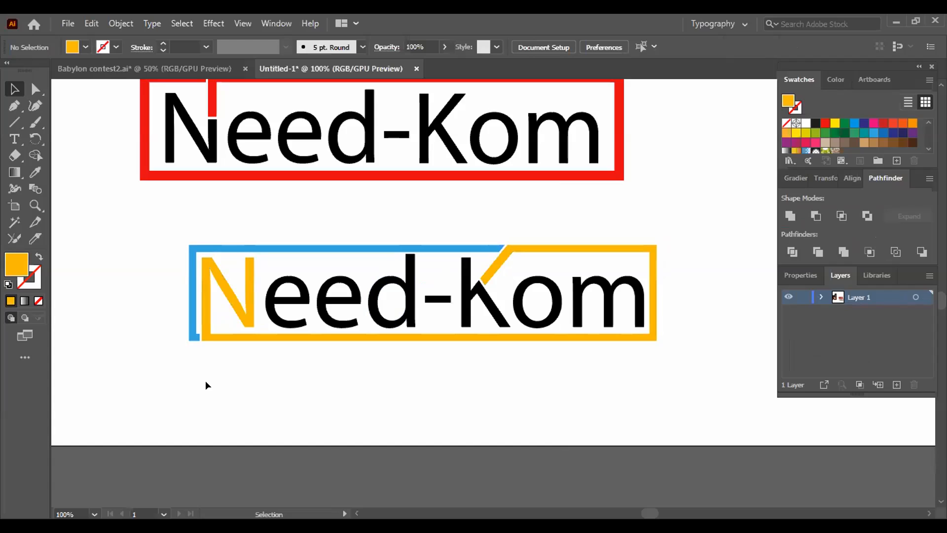
{"action": "left_click", "coordinate": [268, 337]}
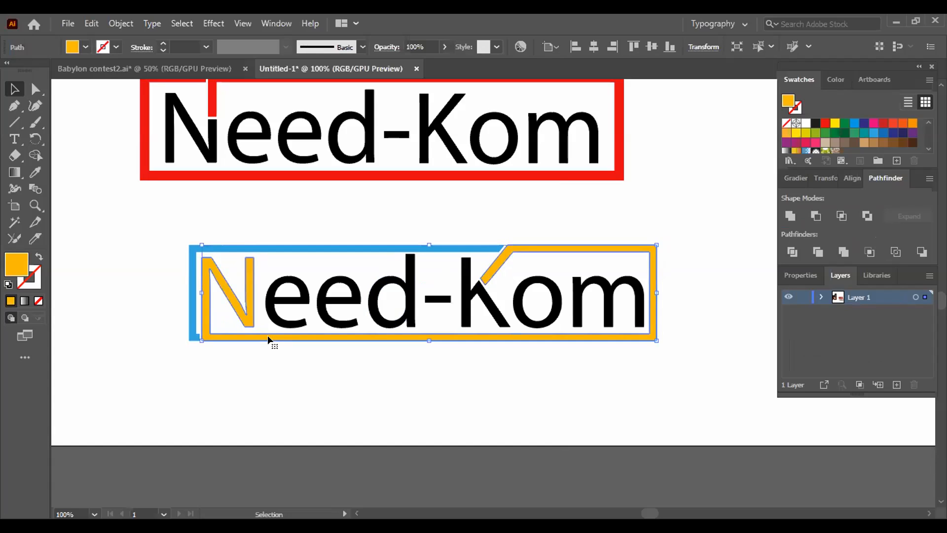
- Try a bright red ff0000 fill on the merged N, frame and K-arm piece and deselect it
{"action": "double_click", "coordinate": [17, 262]}
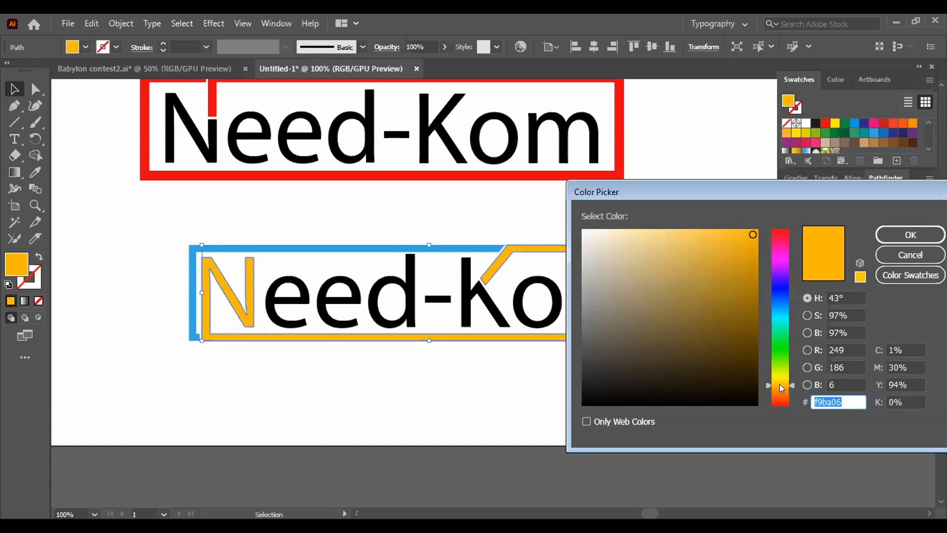
{"action": "left_click_drag", "start_coordinate": [778, 383], "coordinate": [788, 419]}
{"action": "left_click_drag", "start_coordinate": [741, 230], "coordinate": [800, 209]}
{"action": "left_click_drag", "start_coordinate": [742, 230], "coordinate": [759, 223]}
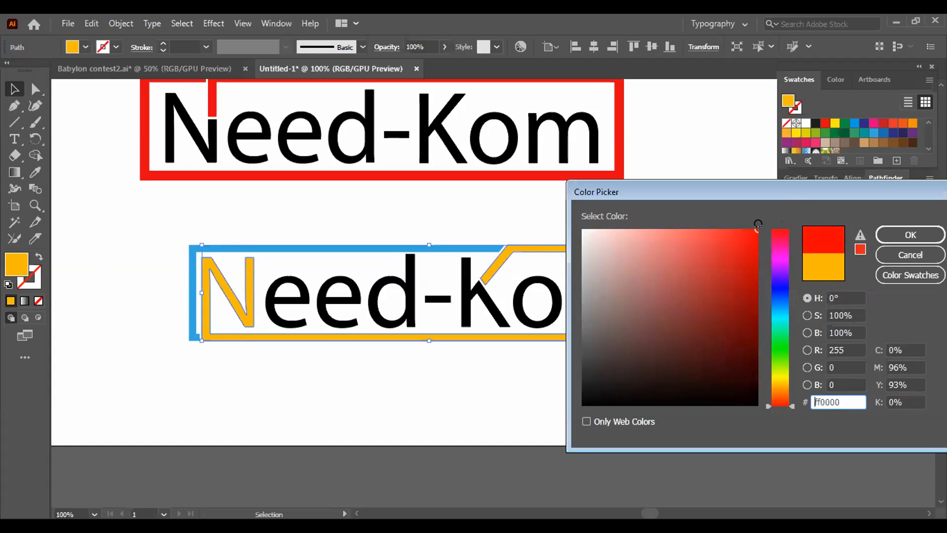
{"action": "left_click", "coordinate": [906, 230]}
{"action": "left_click", "coordinate": [498, 294]}
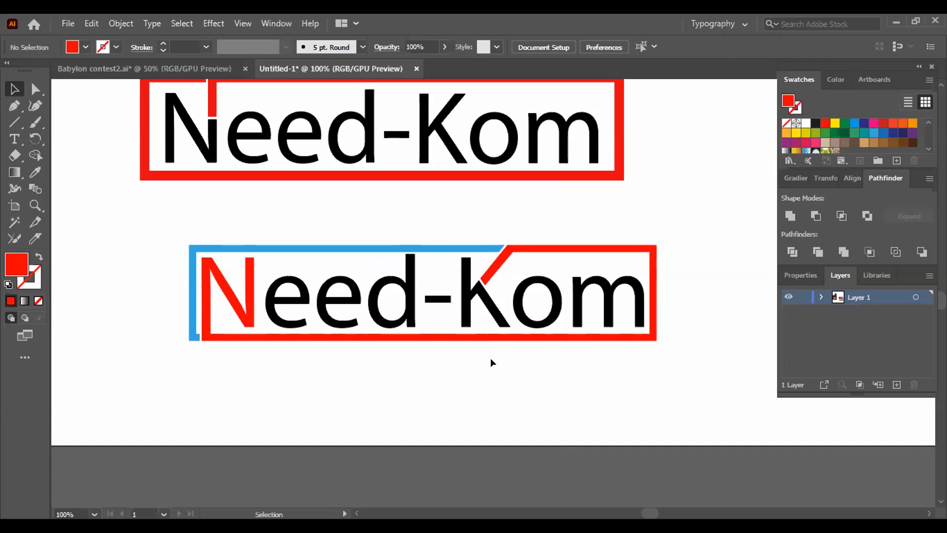
- Exit isolation of the upper-left frame piece, undo the red fill on the merged N, frame and K-arm piece, and deselect
{"action": "double_click", "coordinate": [424, 247]}
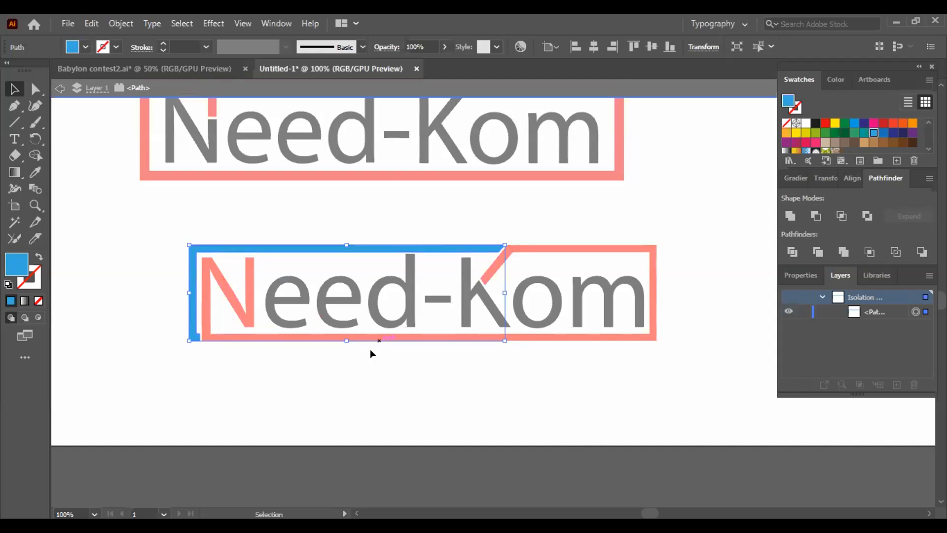
{"action": "double_click", "coordinate": [366, 375]}
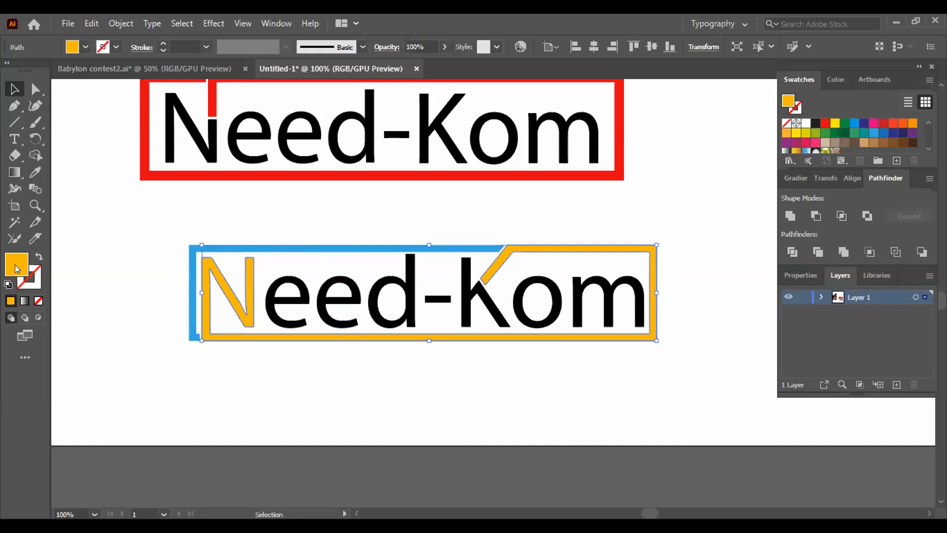
{"action": "left_click", "coordinate": [134, 295]}
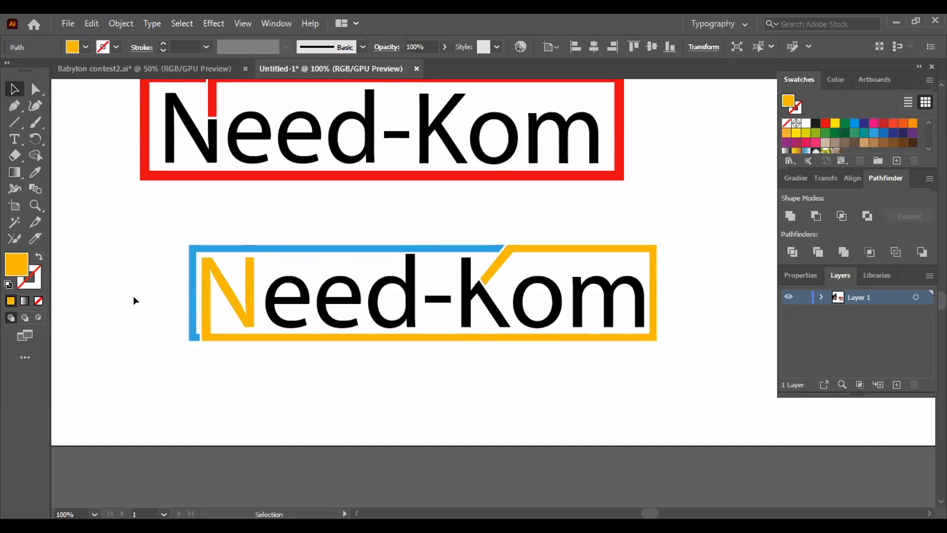
- Set the fill of the upper-left frame piece to vivid blue 002bff with the Color Picker and deselect it
{"action": "left_click", "coordinate": [191, 255]}
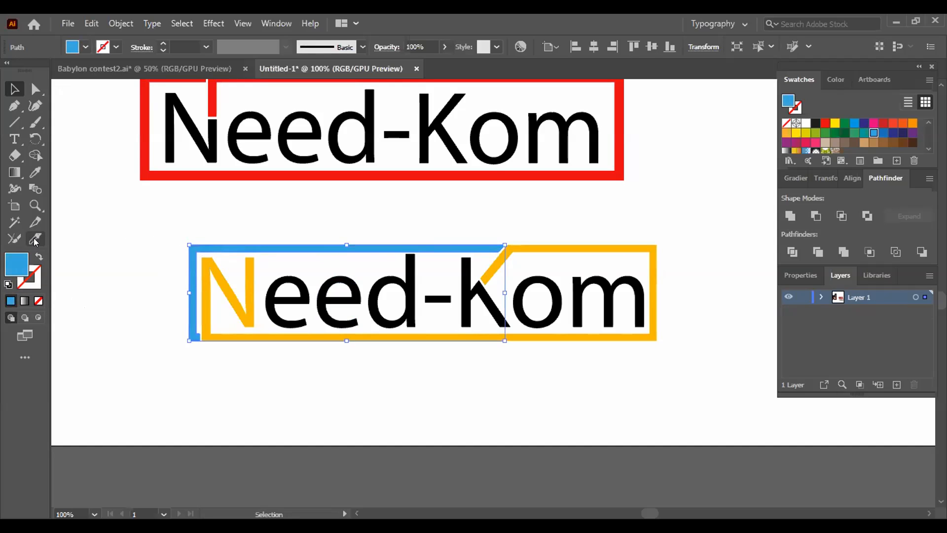
{"action": "double_click", "coordinate": [17, 262]}
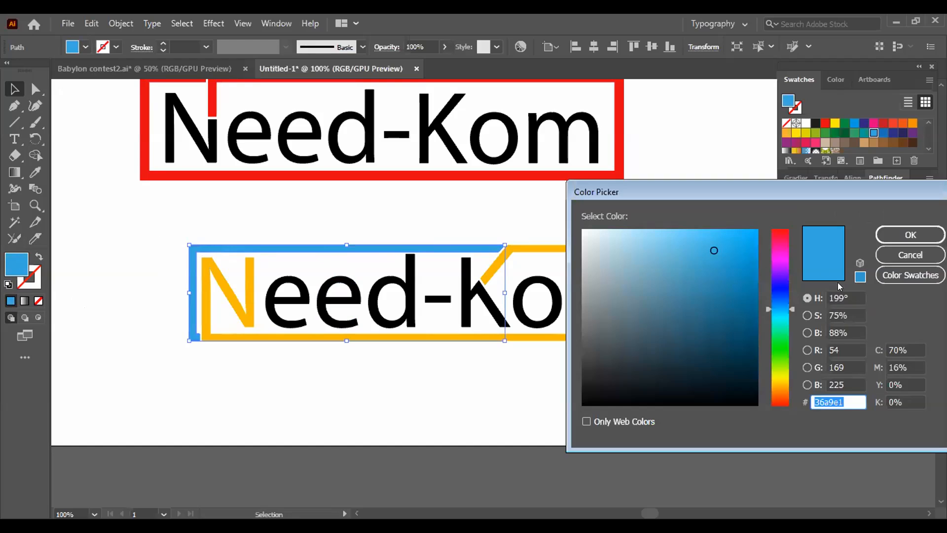
{"action": "left_click_drag", "start_coordinate": [743, 232], "coordinate": [760, 222]}
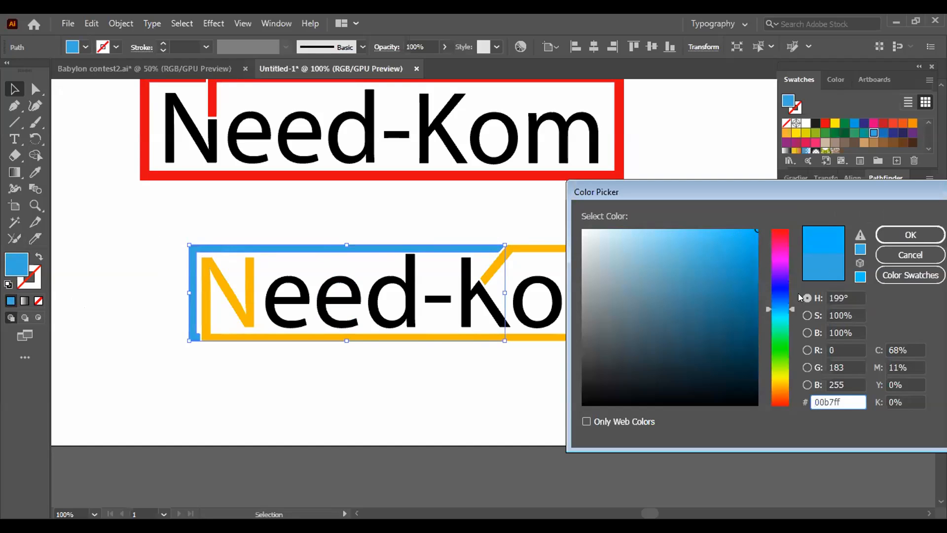
{"action": "left_click_drag", "start_coordinate": [780, 286], "coordinate": [781, 294]}
{"action": "left_click", "coordinate": [755, 229]}
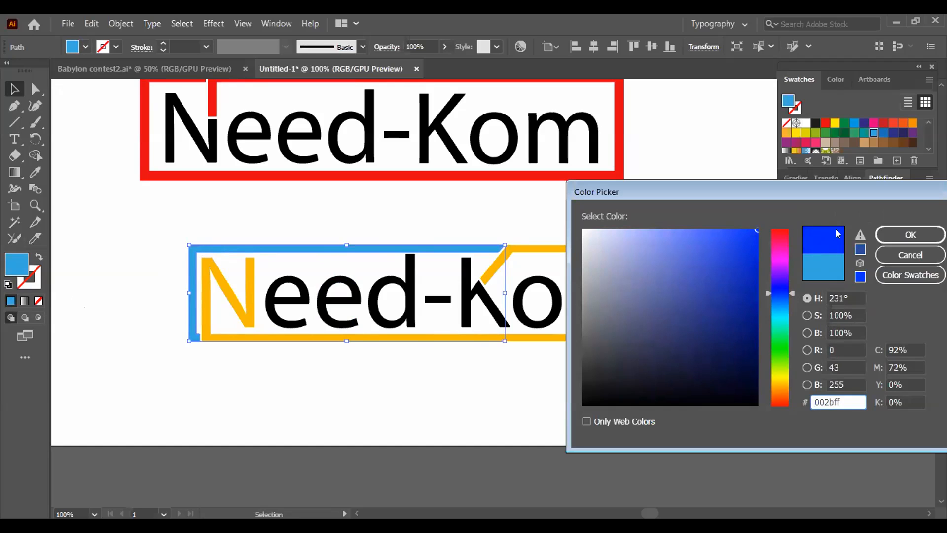
{"action": "left_click", "coordinate": [911, 234]}
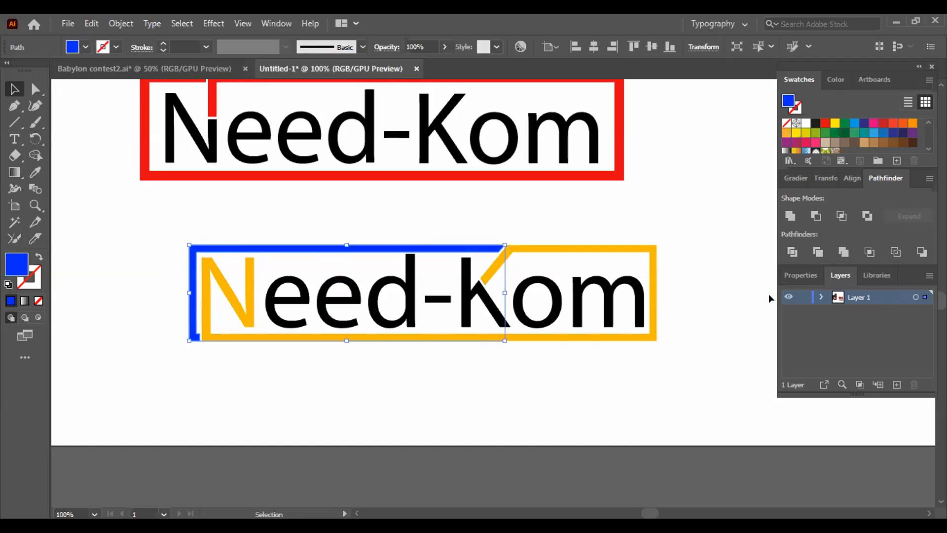
{"action": "left_click", "coordinate": [701, 340]}
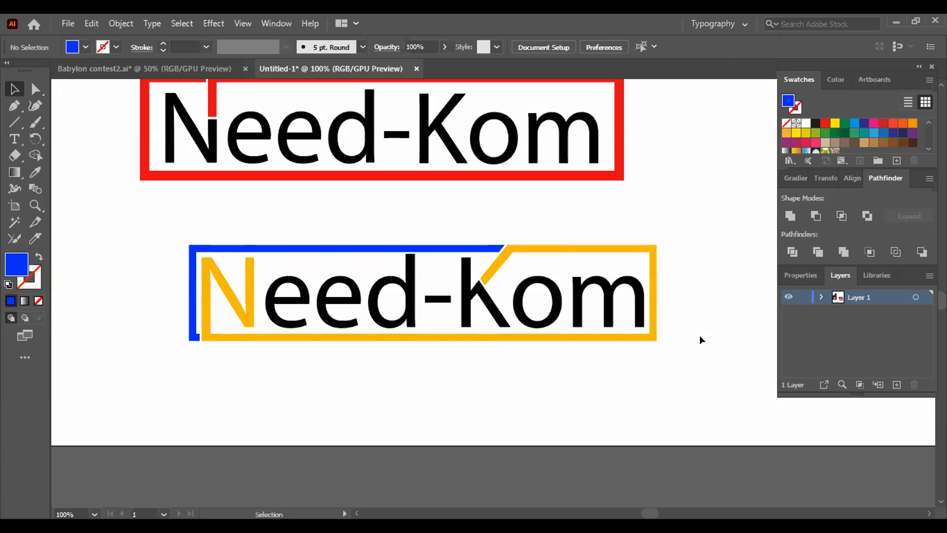
- Change the upper-left frame piece's fill to the lighter blue 0667f4 and deselect it
{"action": "left_click", "coordinate": [426, 251]}
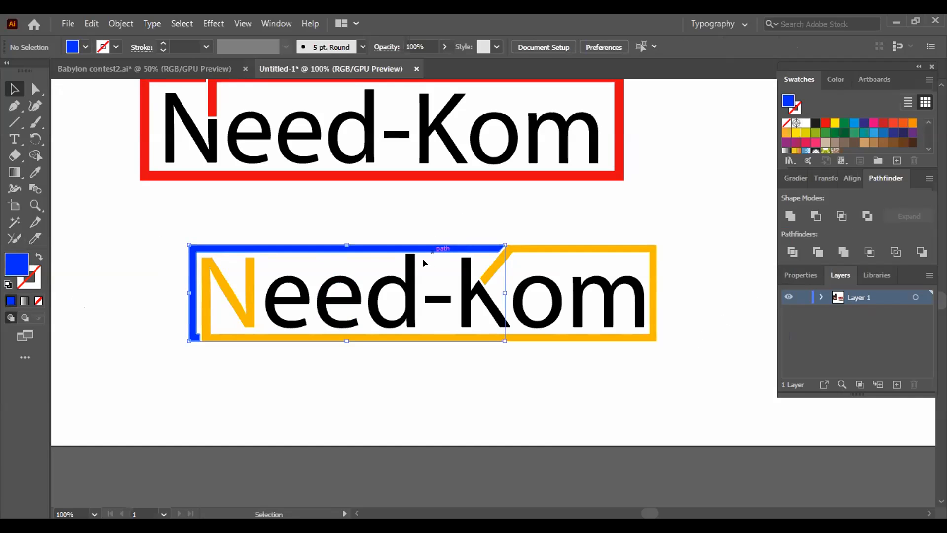
{"action": "double_click", "coordinate": [9, 263]}
{"action": "left_click", "coordinate": [778, 300]}
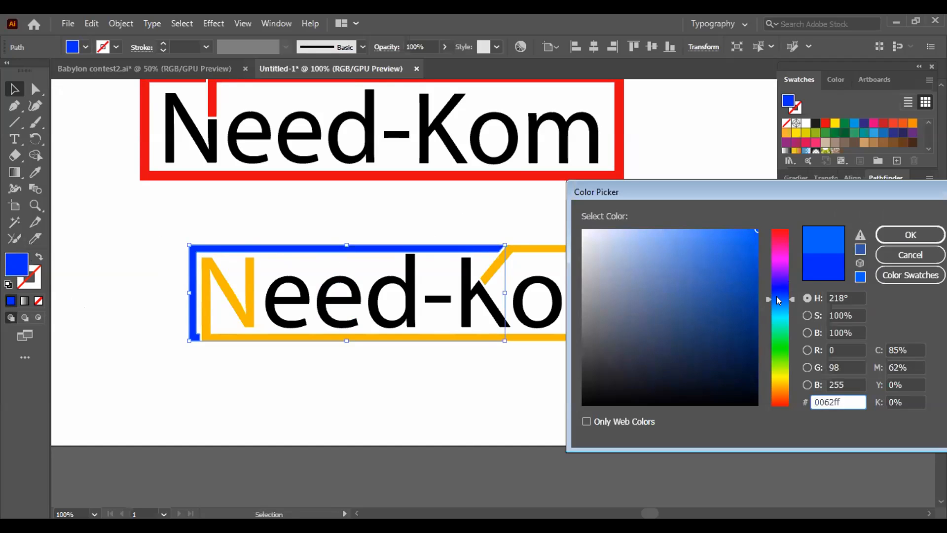
{"action": "left_click_drag", "start_coordinate": [740, 264], "coordinate": [751, 231]}
{"action": "left_click", "coordinate": [911, 235]}
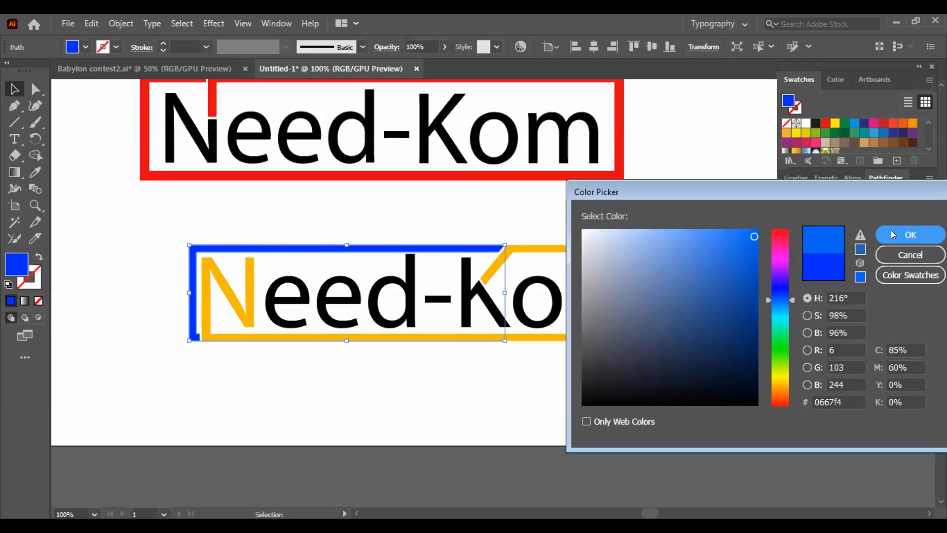
{"action": "left_click", "coordinate": [689, 242]}
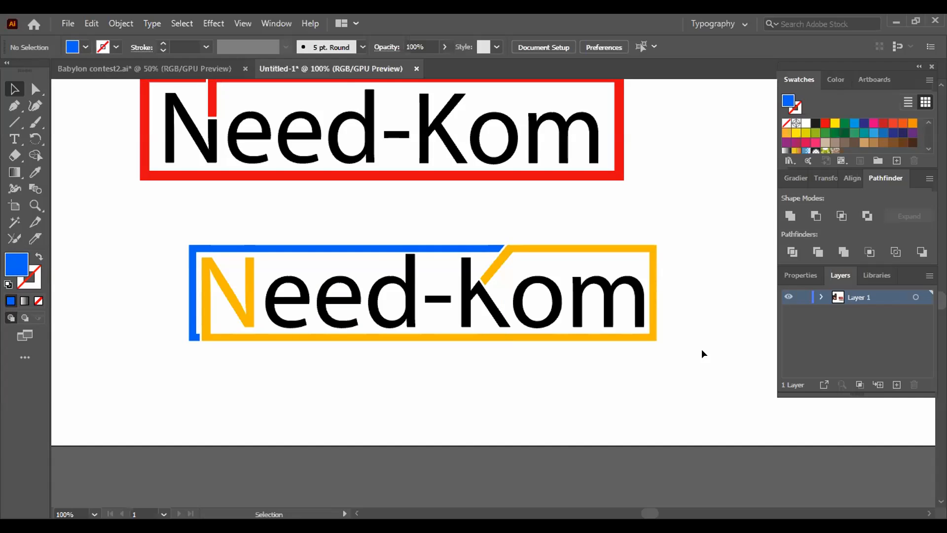
- Set the fill of the merged N, frame and K-arm piece to red f70808 and deselect it
{"action": "left_click", "coordinate": [656, 331]}
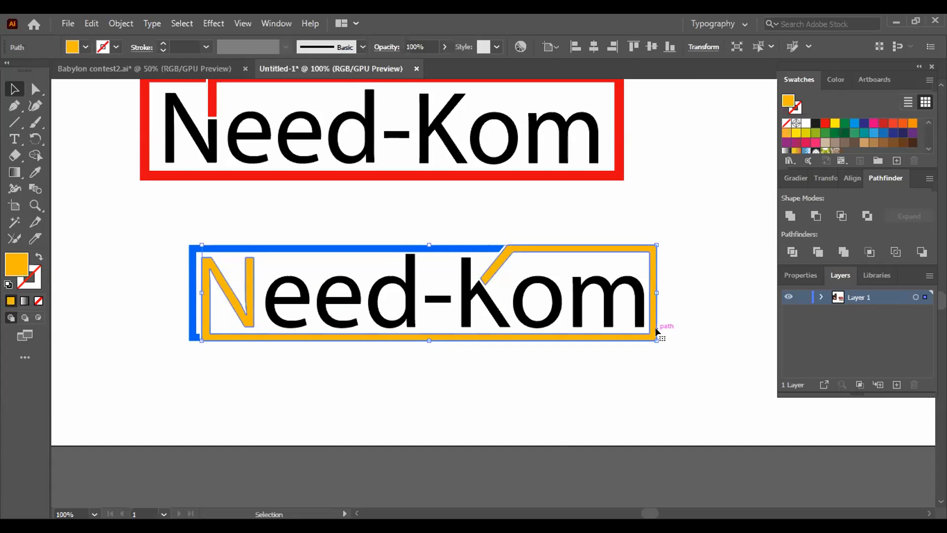
{"action": "double_click", "coordinate": [18, 267]}
{"action": "left_click", "coordinate": [783, 230]}
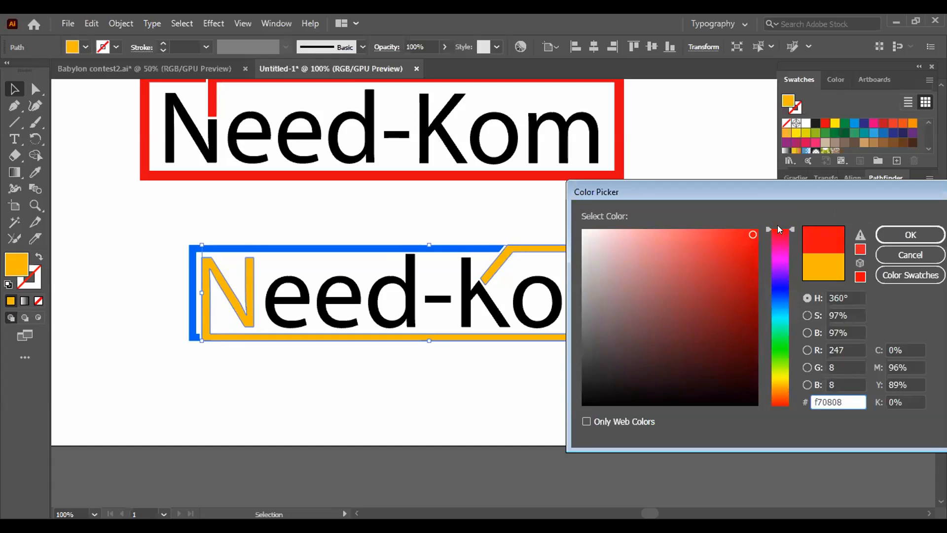
{"action": "left_click", "coordinate": [910, 235]}
{"action": "left_click", "coordinate": [722, 252]}
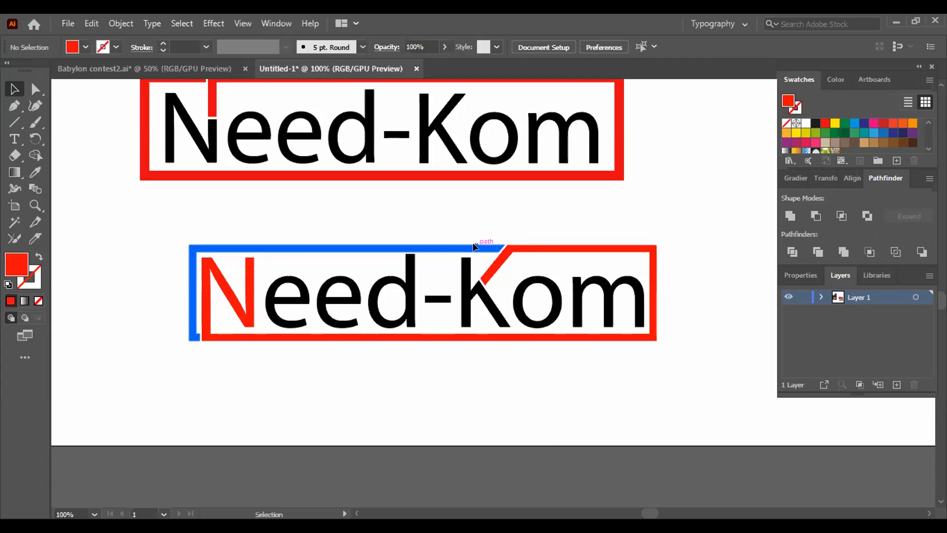
- Set the fill of the upper-left frame piece to black 000000 and deselect it
{"action": "left_click", "coordinate": [489, 246]}
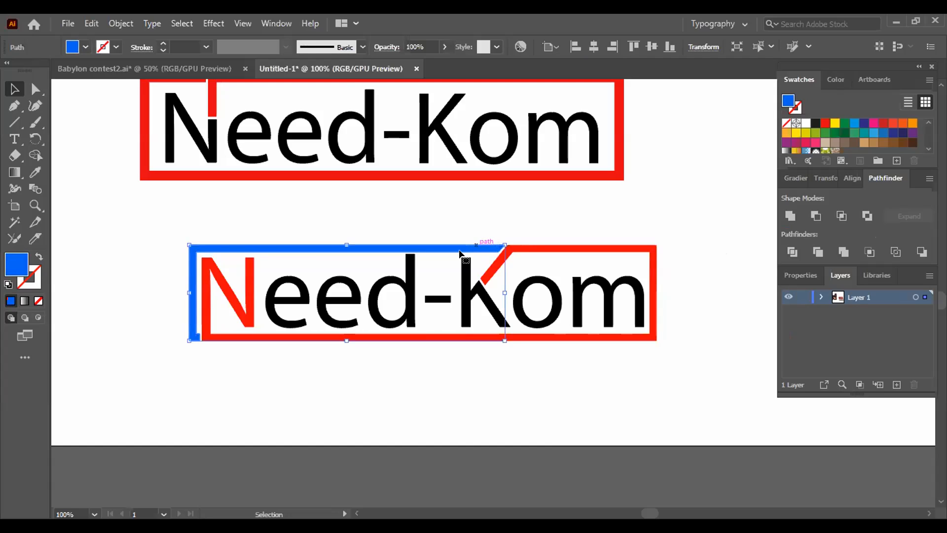
{"action": "double_click", "coordinate": [17, 266]}
{"action": "type", "text": "000000"}
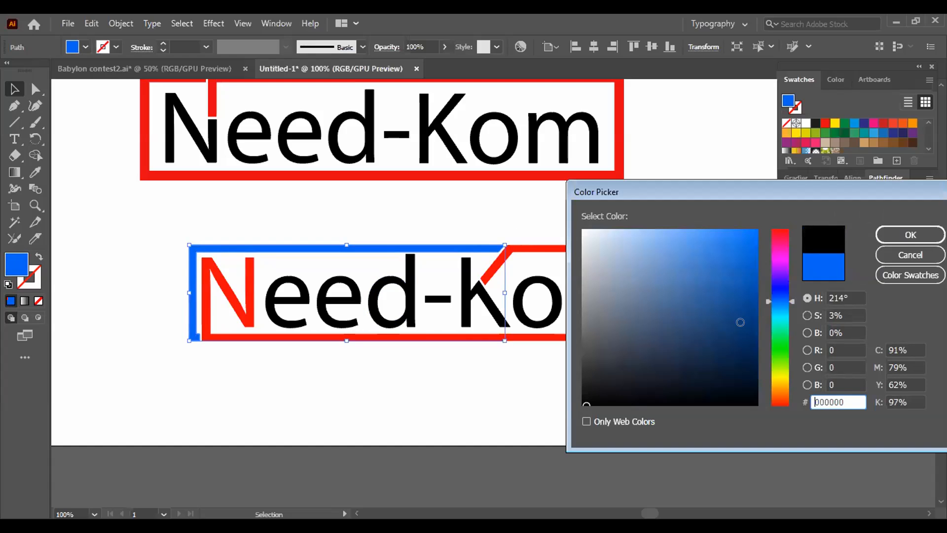
{"action": "left_click", "coordinate": [884, 240]}
{"action": "left_click", "coordinate": [691, 252]}
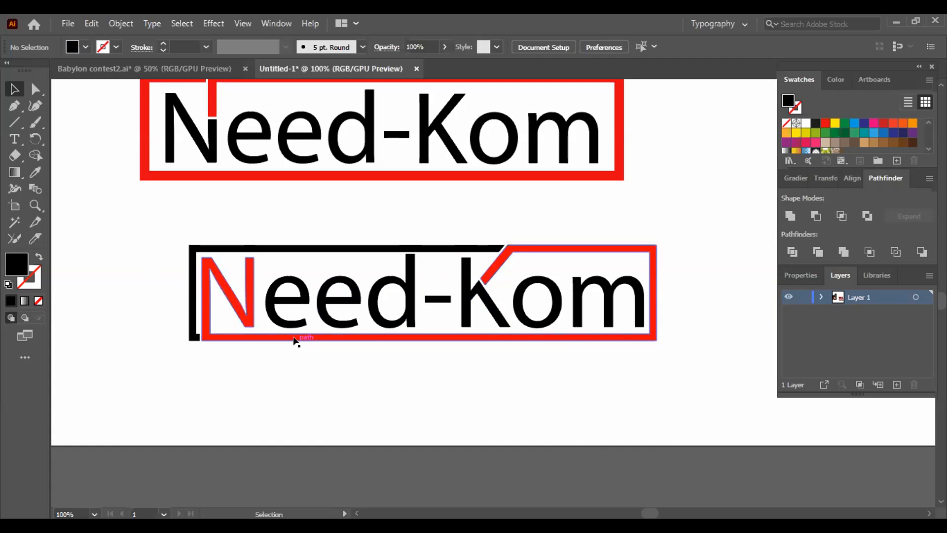
- Group all parts of the lowest, red-and-black Need-Kom logo and deselect it
{"action": "left_click_drag", "start_coordinate": [158, 225], "coordinate": [691, 364]}
{"action": "key", "text": "a"}
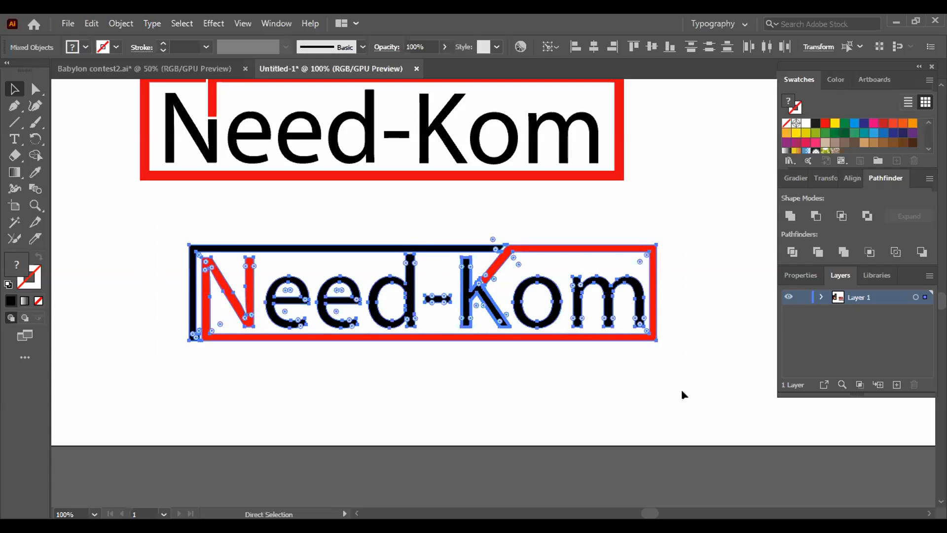
{"action": "key", "text": "v"}
{"action": "left_click", "coordinate": [642, 400]}
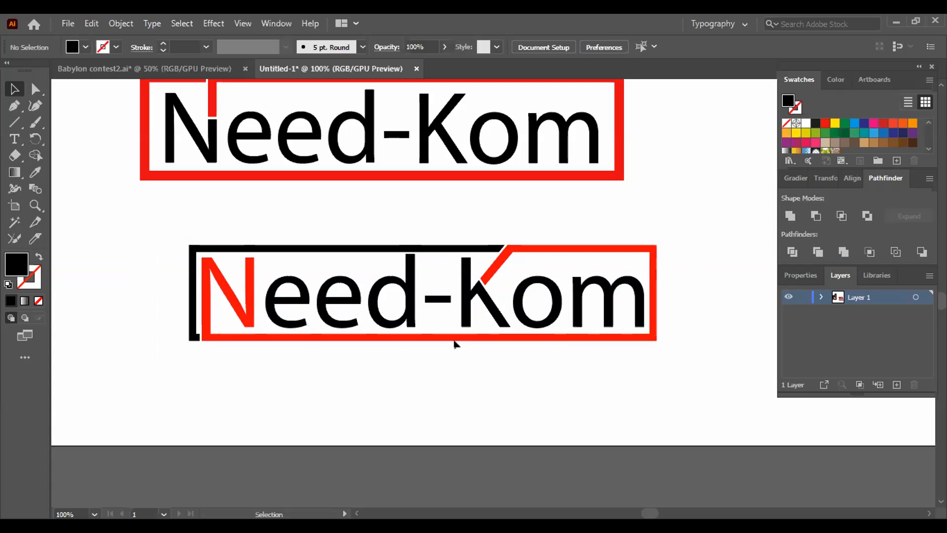
{"action": "key", "text": "ctrl+minus"}
{"action": "key", "text": "ctrl+minus"}
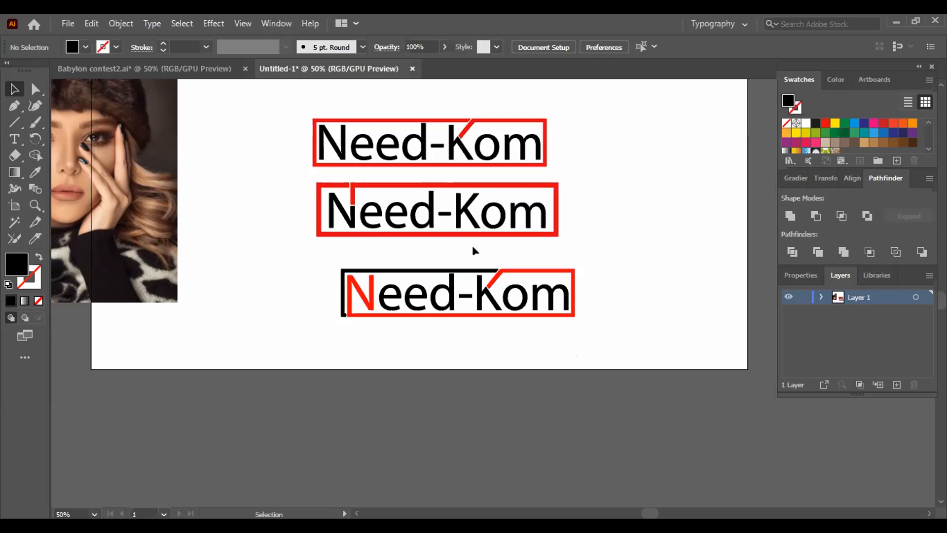
{"action": "left_click_drag", "start_coordinate": [591, 263], "coordinate": [331, 334]}
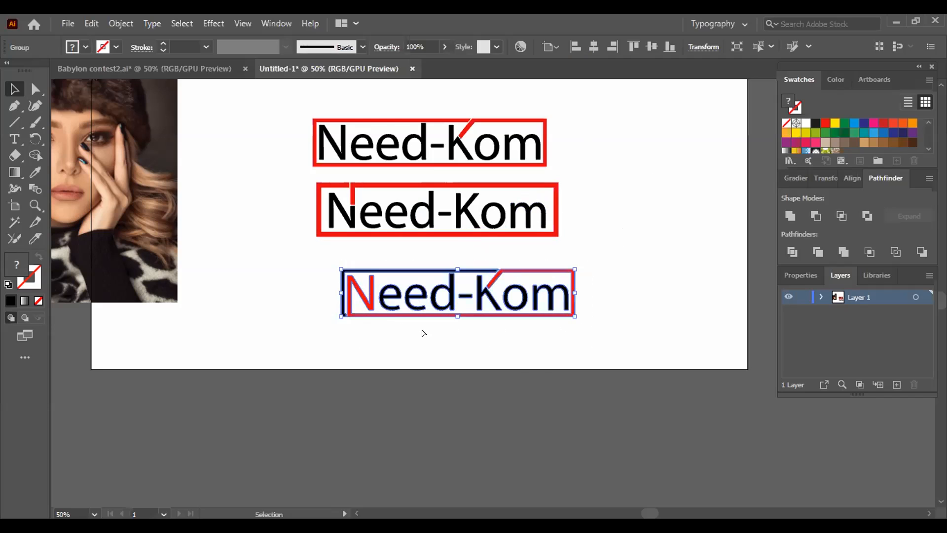
{"action": "key", "text": "v"}
{"action": "left_click", "coordinate": [584, 244]}
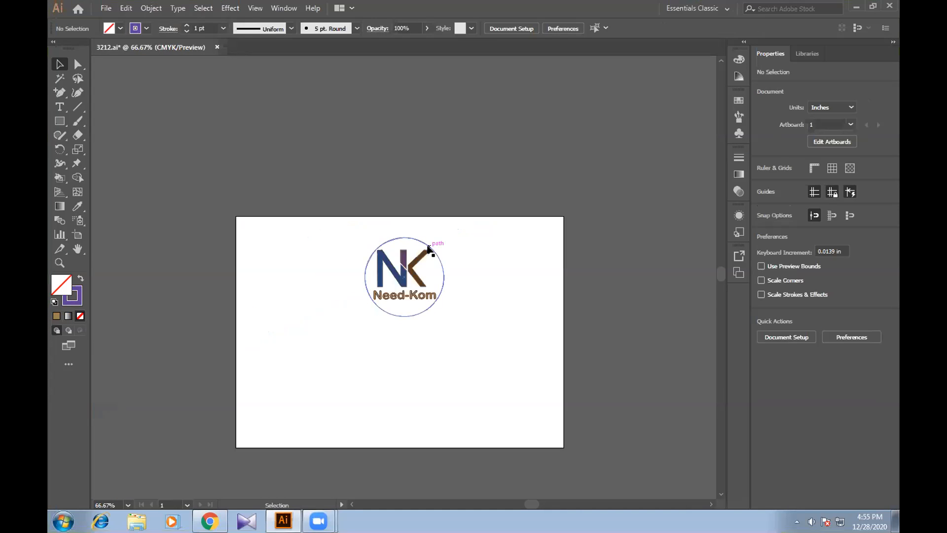
- Examine how the NK logo in 3212.ai is built by selecting its circle and the whole artwork, and deselect
{"action": "left_click", "coordinate": [429, 248]}
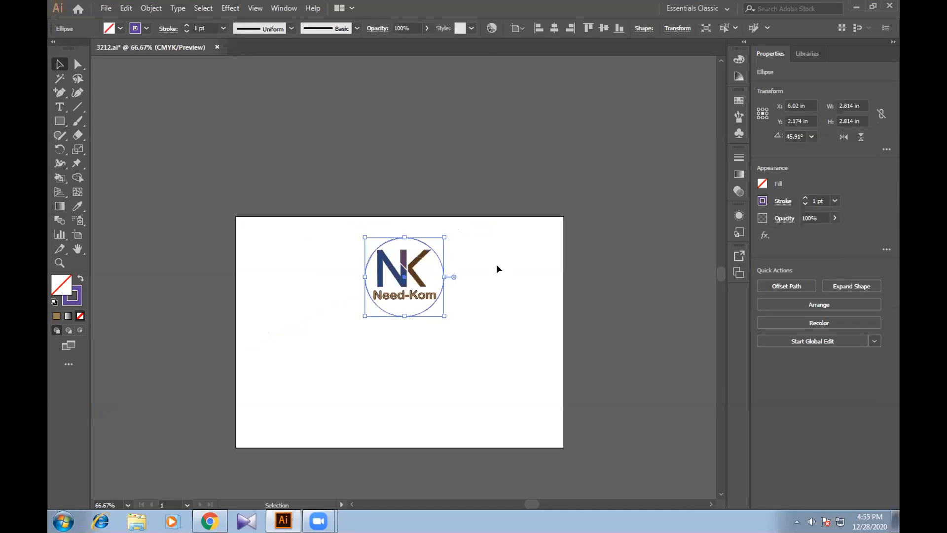
{"action": "right_click", "coordinate": [411, 278]}
{"action": "left_click", "coordinate": [482, 286]}
{"action": "left_click_drag", "start_coordinate": [320, 228], "coordinate": [447, 362]}
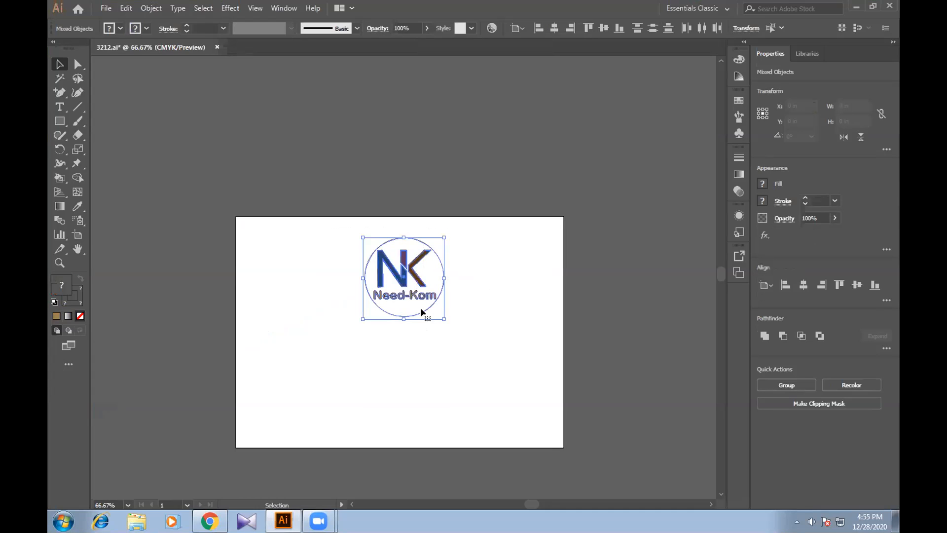
{"action": "right_click", "coordinate": [431, 272]}
{"action": "left_click", "coordinate": [461, 266]}
{"action": "left_click", "coordinate": [433, 254]}
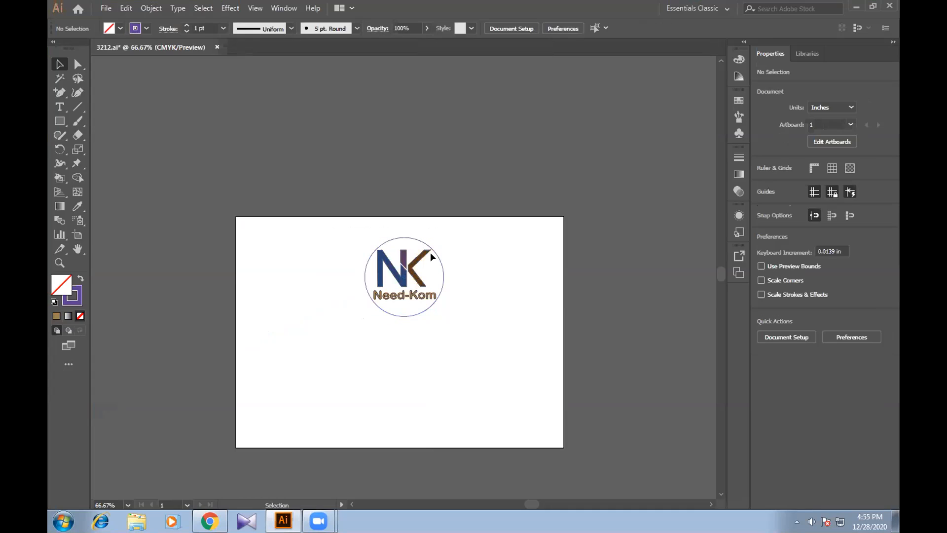
- Try the NK logo without its surrounding circle and undo the deletion
{"action": "left_click", "coordinate": [432, 257]}
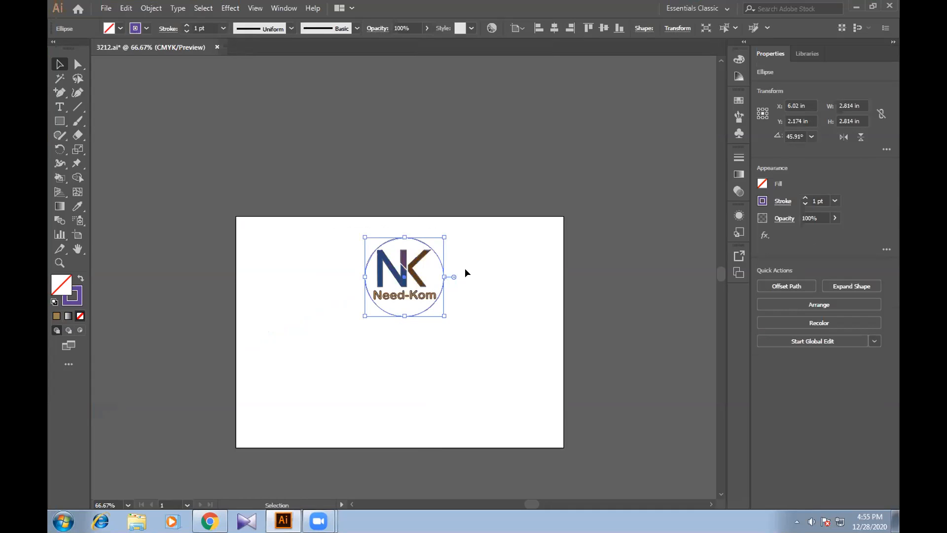
{"action": "key", "text": "Delete"}
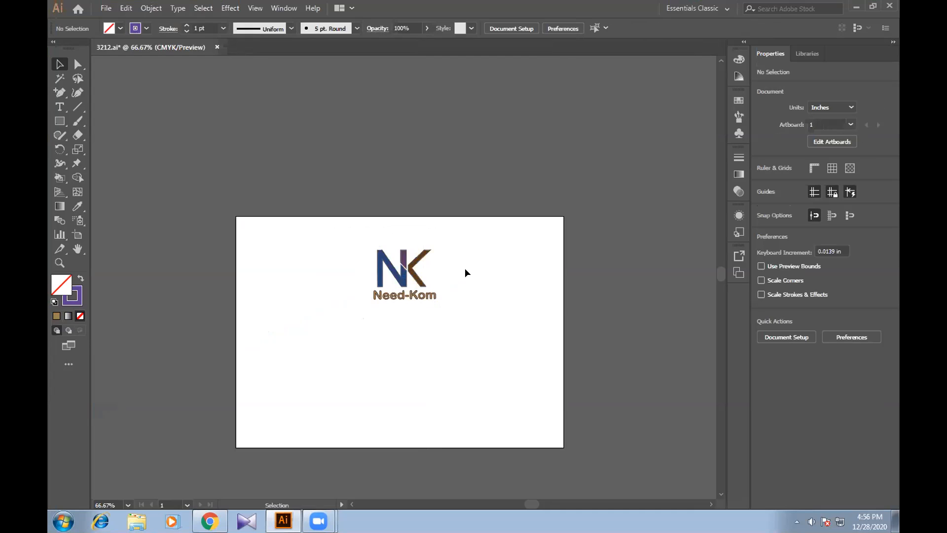
{"action": "key", "text": "ctrl+z"}
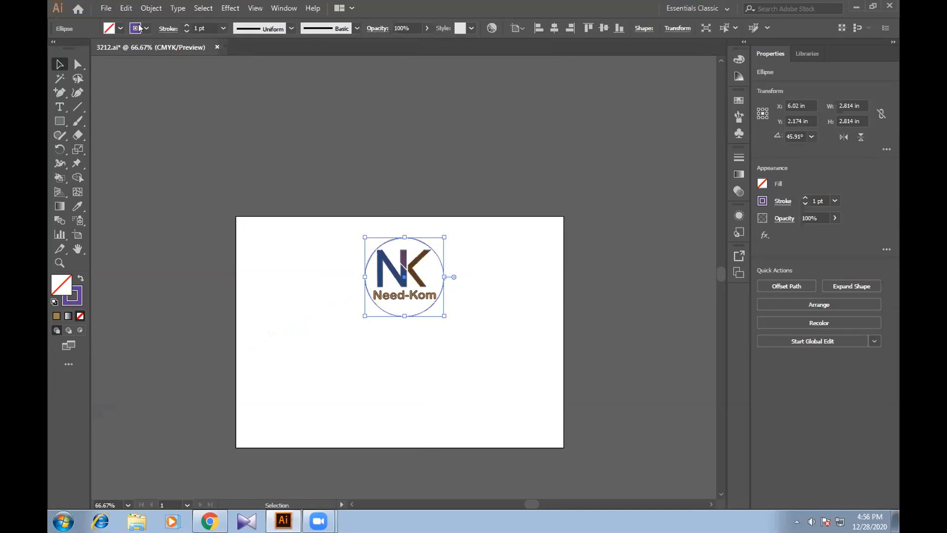
{"action": "left_click", "coordinate": [144, 28]}
{"action": "left_click", "coordinate": [55, 47]}
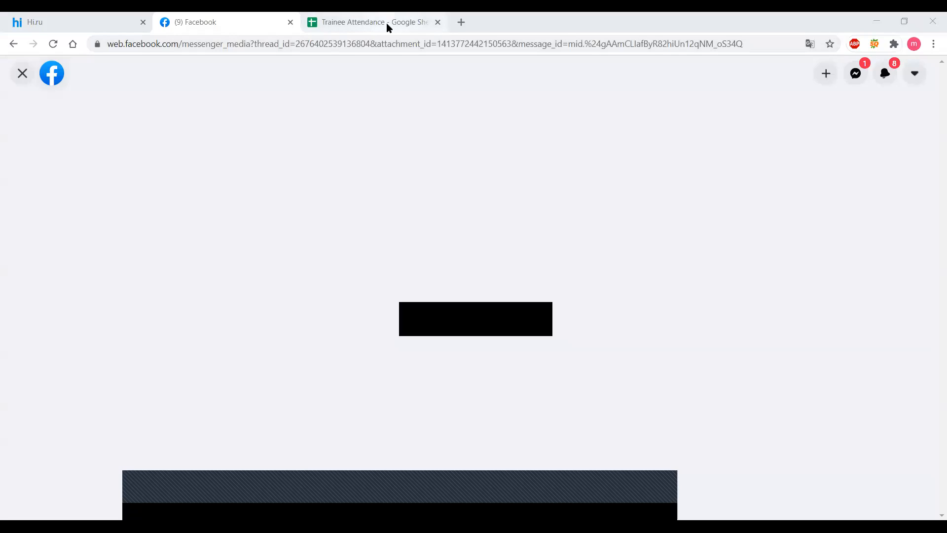
{"action": "left_click", "coordinate": [387, 22]}
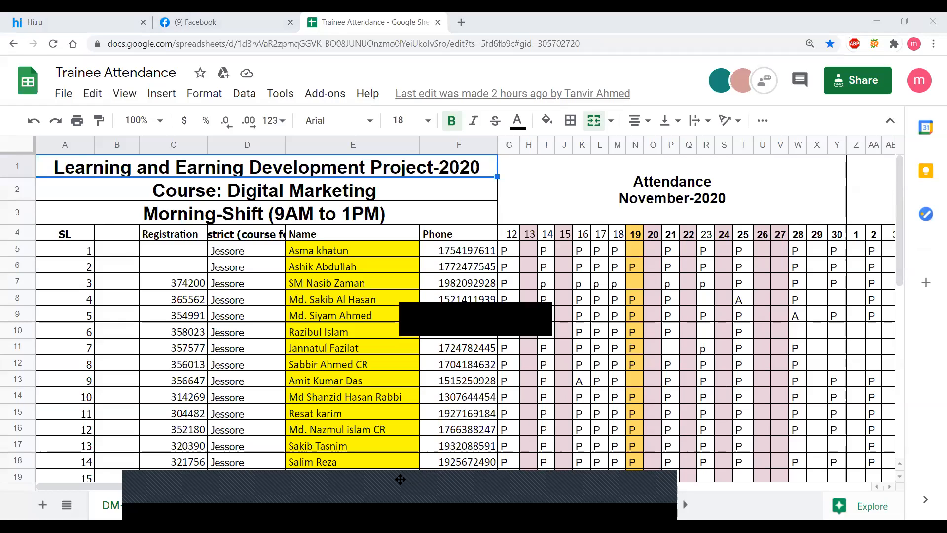
- Switch to the Trainee Attendance spreadsheet in Google Sheets and look through its batch sheets up to (Batch-65-705)Jashore_GraphicDesign
{"action": "left_click", "coordinate": [687, 507]}
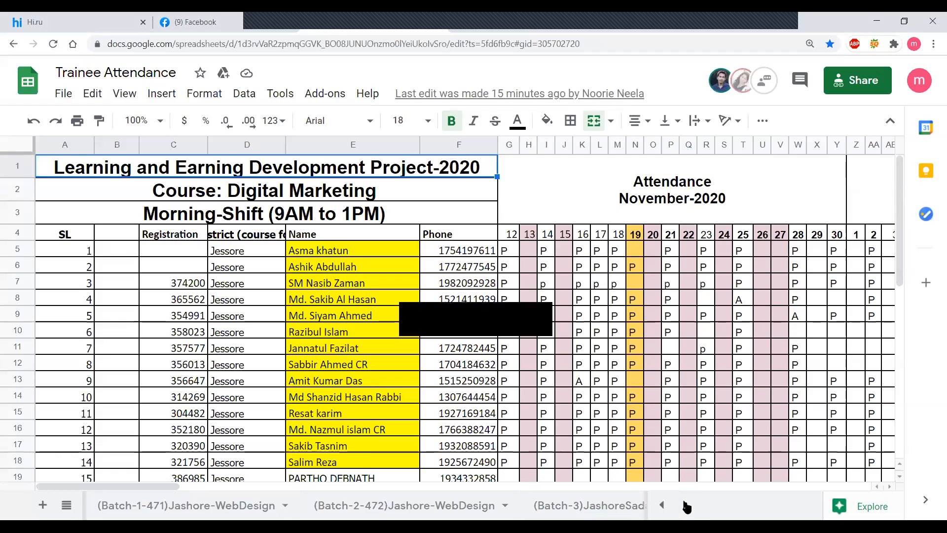
{"action": "left_click", "coordinate": [687, 507]}
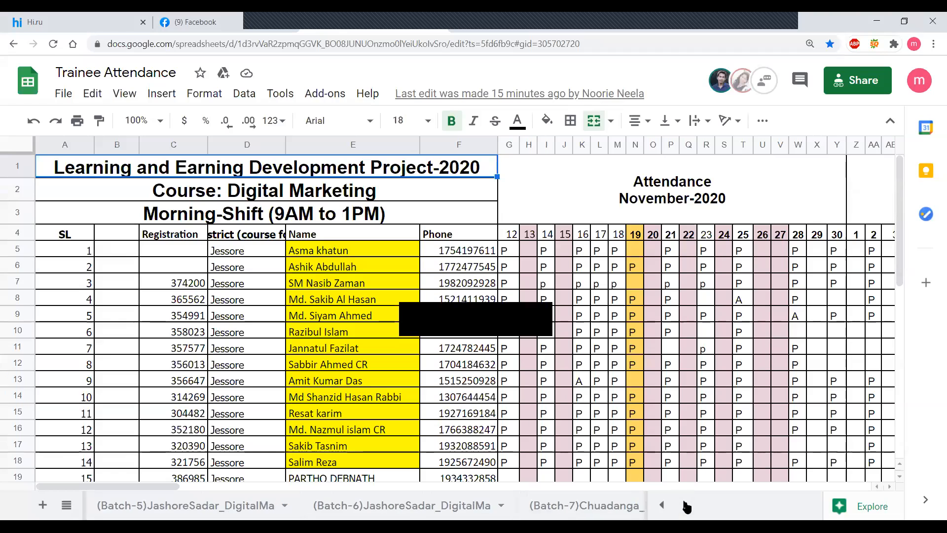
{"action": "left_click", "coordinate": [687, 507]}
{"action": "left_click", "coordinate": [687, 507]}
{"action": "left_click", "coordinate": [687, 507]}
{"action": "left_click", "coordinate": [687, 507]}
{"action": "left_click", "coordinate": [687, 507]}
{"action": "left_click", "coordinate": [687, 508]}
{"action": "left_click", "coordinate": [687, 507]}
{"action": "left_click", "coordinate": [687, 508]}
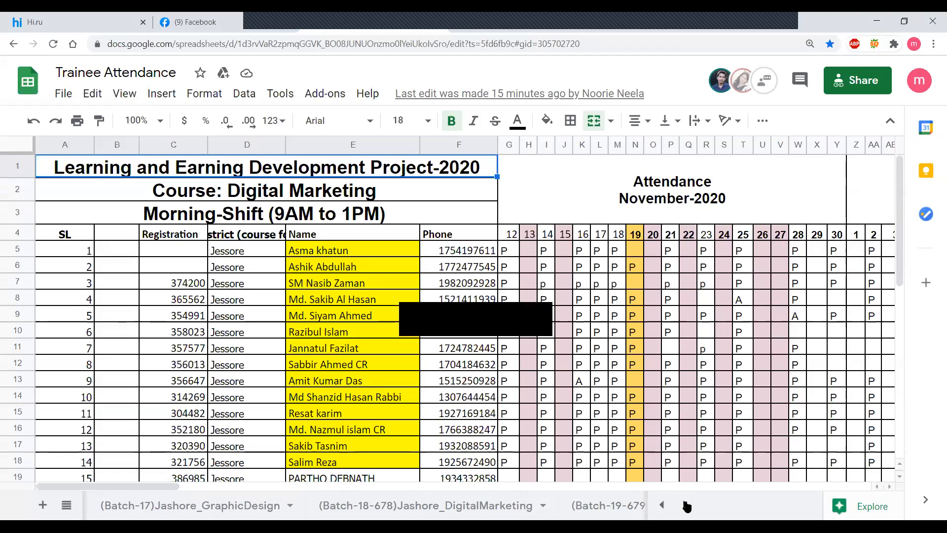
{"action": "left_click", "coordinate": [687, 507]}
{"action": "left_click", "coordinate": [687, 507]}
{"action": "left_click", "coordinate": [687, 508]}
{"action": "left_click", "coordinate": [688, 507]}
{"action": "left_click", "coordinate": [687, 507]}
{"action": "left_click", "coordinate": [687, 507]}
{"action": "left_click", "coordinate": [687, 507]}
{"action": "left_click", "coordinate": [688, 507]}
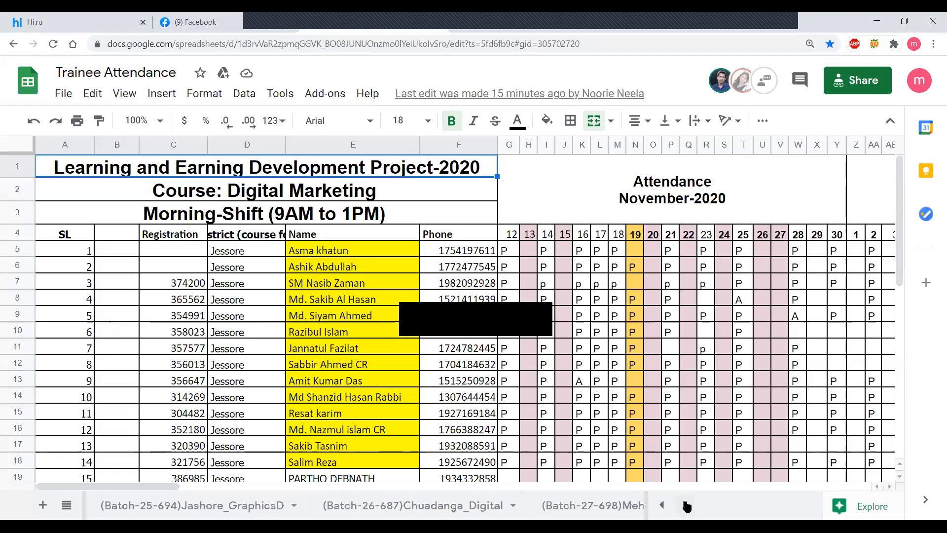
{"action": "left_click", "coordinate": [687, 507]}
{"action": "left_click", "coordinate": [687, 507]}
{"action": "left_click", "coordinate": [687, 507]}
{"action": "left_click", "coordinate": [687, 507]}
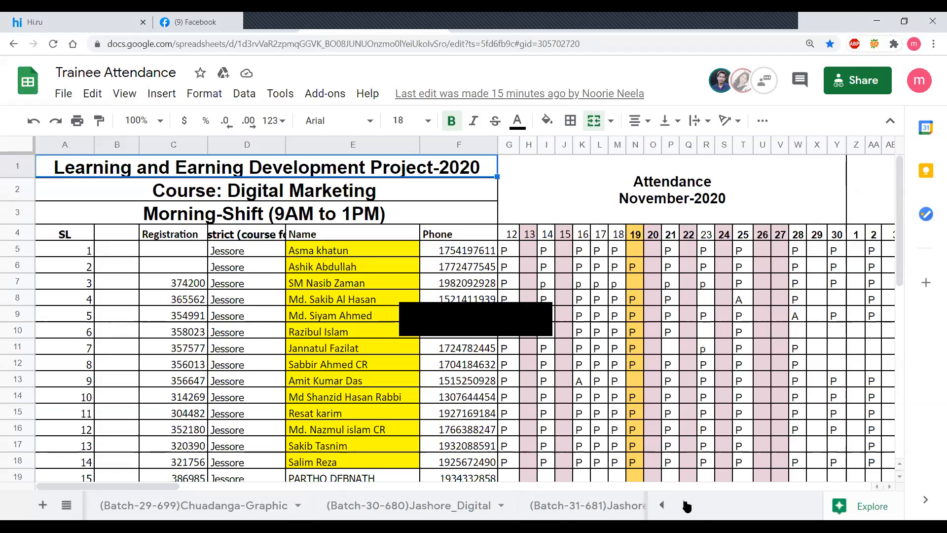
{"action": "left_click", "coordinate": [687, 507]}
{"action": "left_click", "coordinate": [687, 507]}
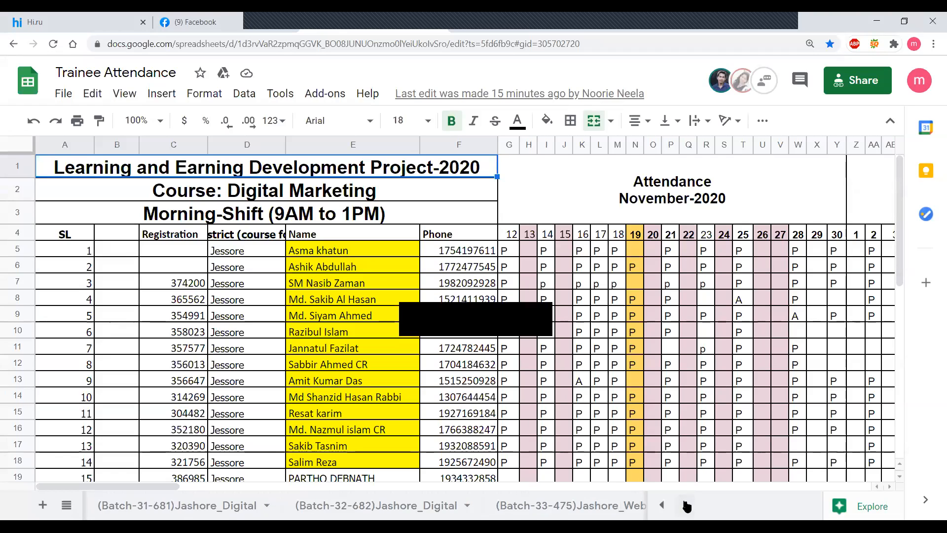
{"action": "left_click", "coordinate": [687, 507]}
{"action": "left_click", "coordinate": [687, 507]}
{"action": "left_click", "coordinate": [688, 507]}
{"action": "left_click", "coordinate": [687, 507]}
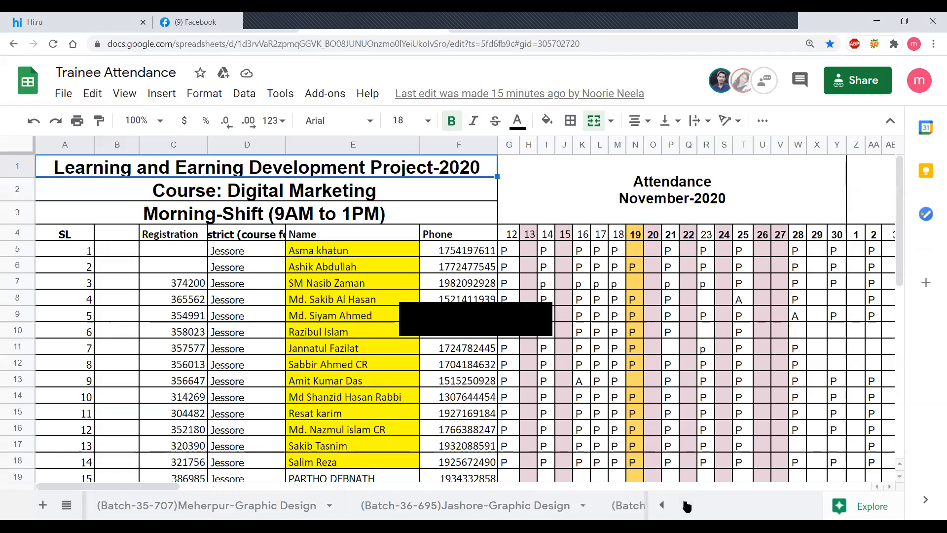
{"action": "left_click", "coordinate": [683, 506]}
{"action": "left_click", "coordinate": [683, 507]}
{"action": "left_click", "coordinate": [684, 506]}
{"action": "left_click", "coordinate": [683, 506]}
{"action": "left_click", "coordinate": [683, 506]}
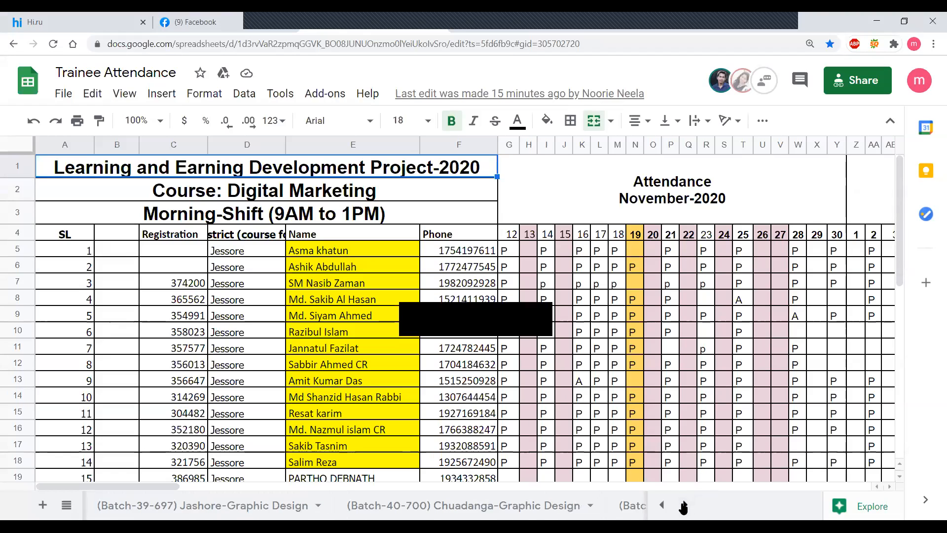
{"action": "left_click", "coordinate": [683, 506]}
{"action": "left_click", "coordinate": [684, 506]}
{"action": "left_click", "coordinate": [683, 506]}
{"action": "left_click", "coordinate": [683, 506]}
{"action": "left_click", "coordinate": [683, 506]}
{"action": "left_click", "coordinate": [683, 506]}
{"action": "left_click", "coordinate": [683, 506]}
{"action": "left_click", "coordinate": [684, 506]}
{"action": "left_click", "coordinate": [683, 506]}
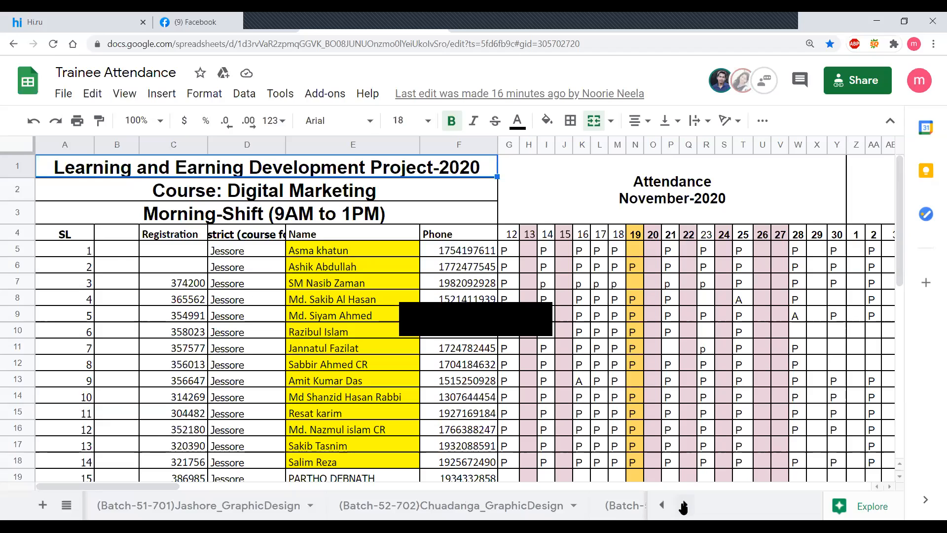
{"action": "left_click", "coordinate": [683, 506]}
{"action": "left_click", "coordinate": [684, 506]}
{"action": "left_click", "coordinate": [683, 506]}
{"action": "left_click", "coordinate": [683, 507]}
{"action": "left_click", "coordinate": [683, 507]}
{"action": "left_click", "coordinate": [683, 506]}
{"action": "left_click", "coordinate": [683, 506]}
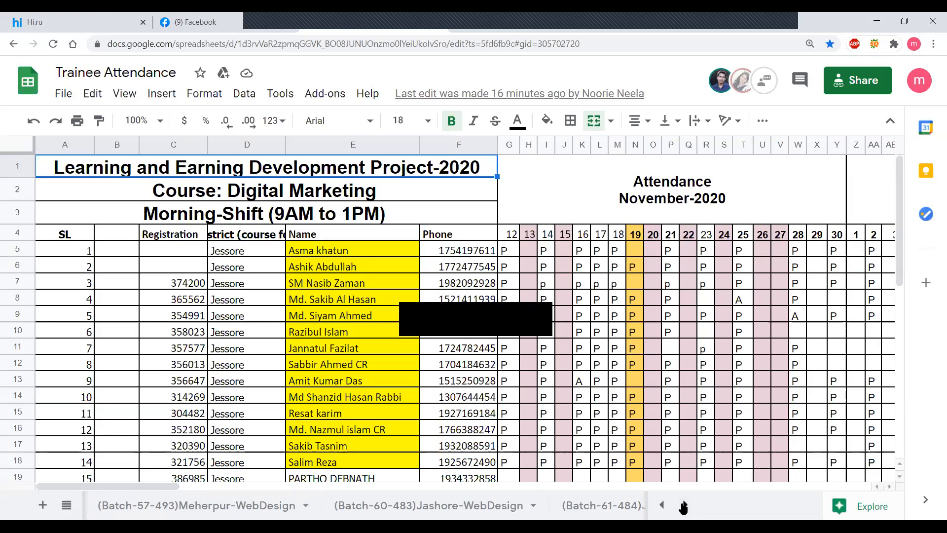
{"action": "left_click", "coordinate": [683, 506]}
{"action": "left_click", "coordinate": [683, 506]}
{"action": "left_click", "coordinate": [684, 506]}
{"action": "left_click", "coordinate": [683, 506]}
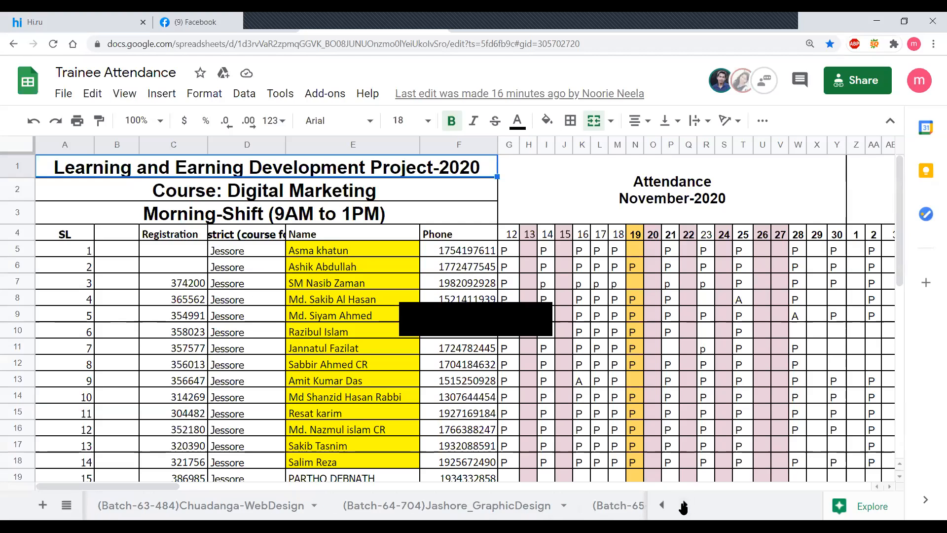
{"action": "left_click", "coordinate": [683, 506]}
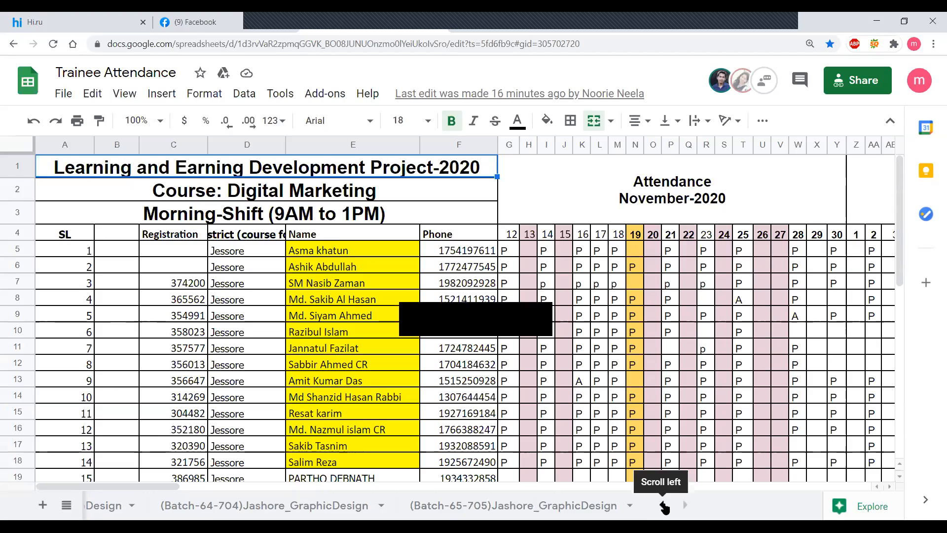
- Open the (Batch-51-701)Jashore_GraphicDesign sheet and bring up the last columns of its December-2020 attendance
{"action": "left_click", "coordinate": [664, 506]}
{"action": "left_click", "coordinate": [664, 505]}
{"action": "left_click", "coordinate": [664, 506]}
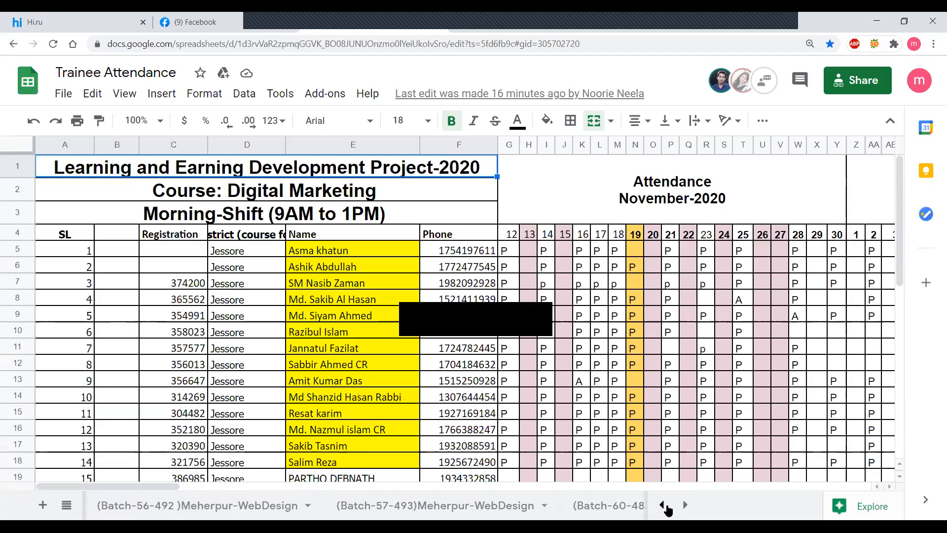
{"action": "left_click", "coordinate": [664, 505]}
{"action": "left_click", "coordinate": [664, 506]}
{"action": "left_click", "coordinate": [664, 506]}
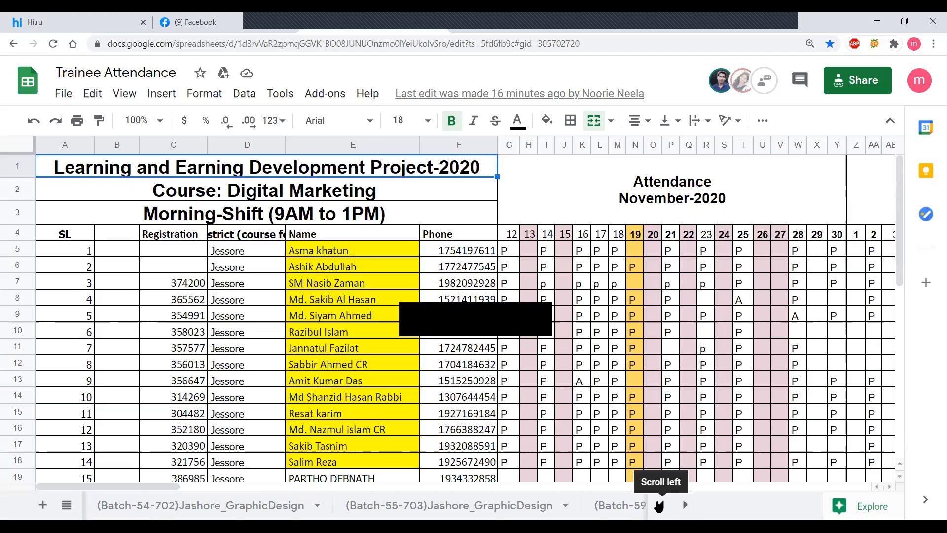
{"action": "left_click", "coordinate": [661, 505]}
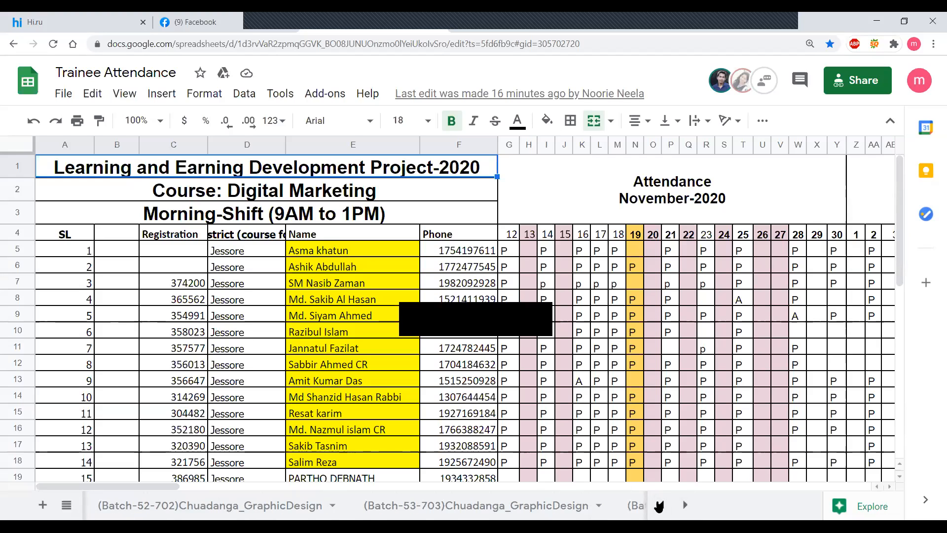
{"action": "left_click", "coordinate": [659, 505]}
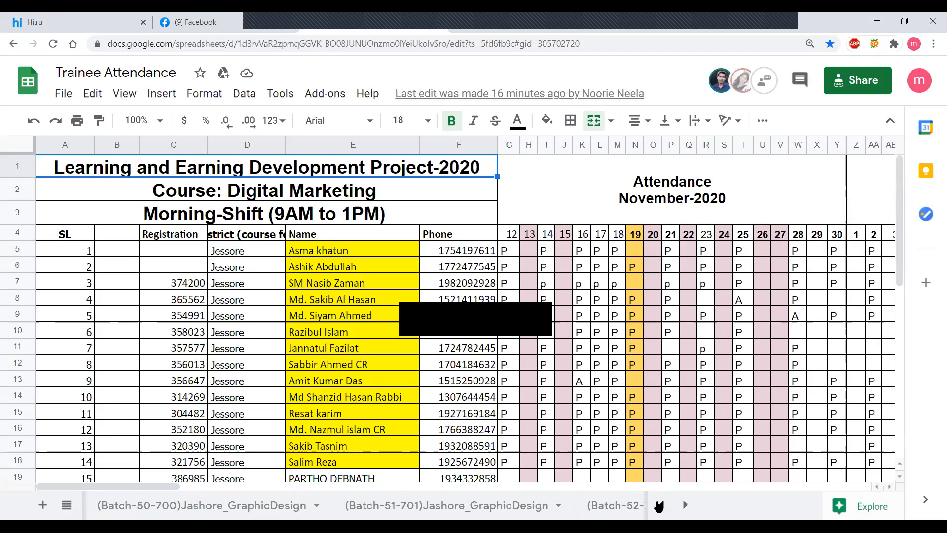
{"action": "left_click", "coordinate": [496, 507]}
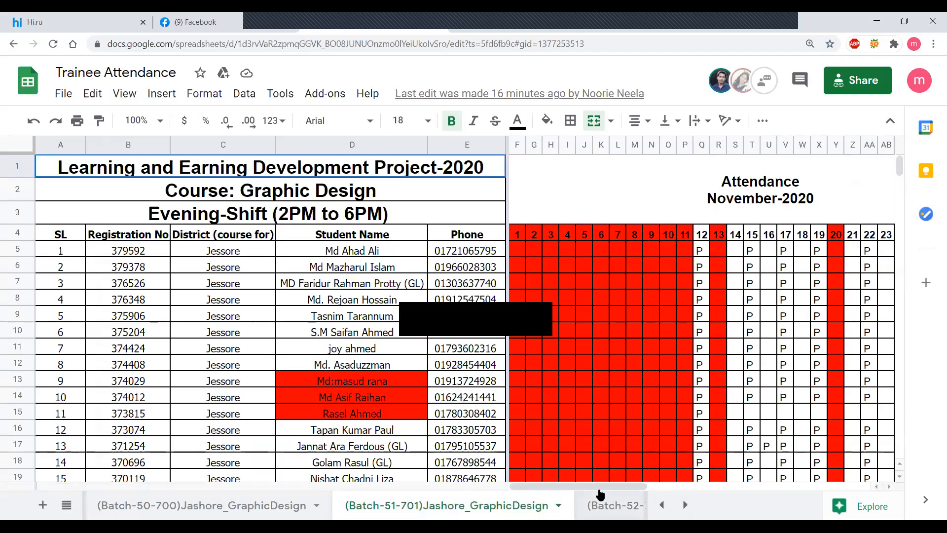
{"action": "left_click_drag", "start_coordinate": [599, 485], "coordinate": [871, 489]}
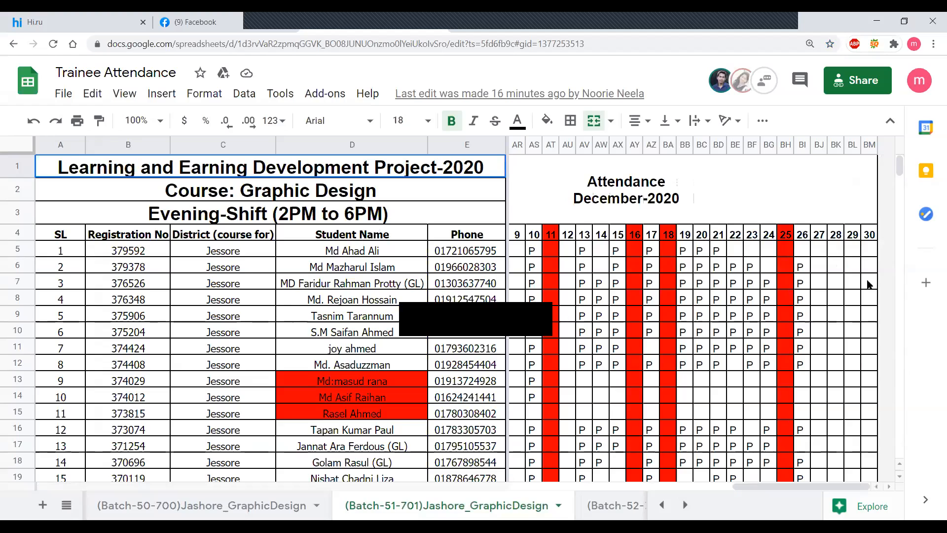
- Mark serials 2 to 4 present on 27 December by entering P in cells BJ6 to BJ8
{"action": "left_click", "coordinate": [816, 267]}
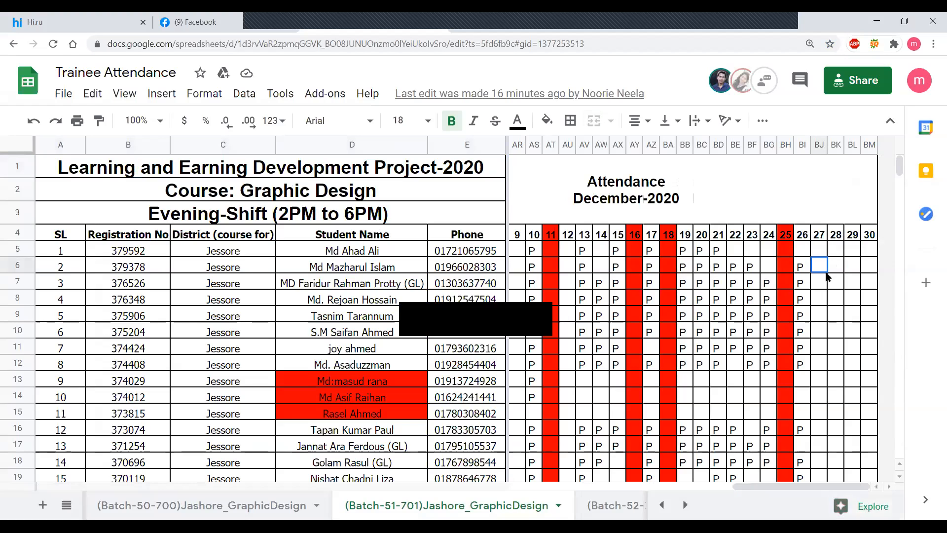
{"action": "type", "text": "P"}
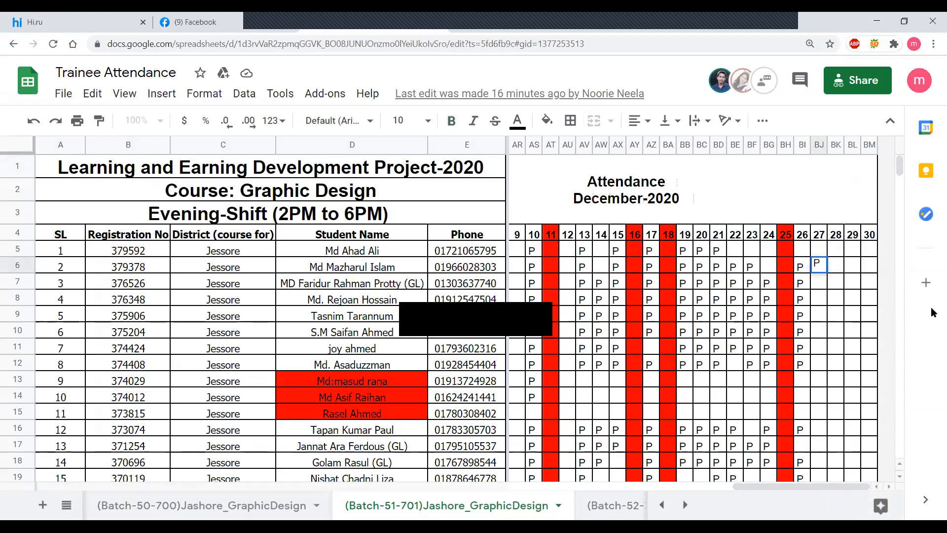
{"action": "key", "text": "Return"}
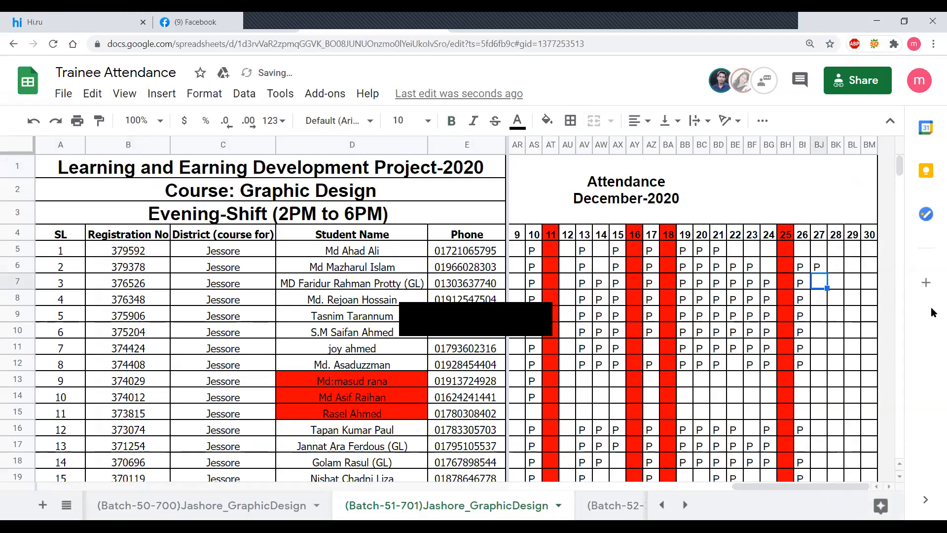
{"action": "type", "text": "P"}
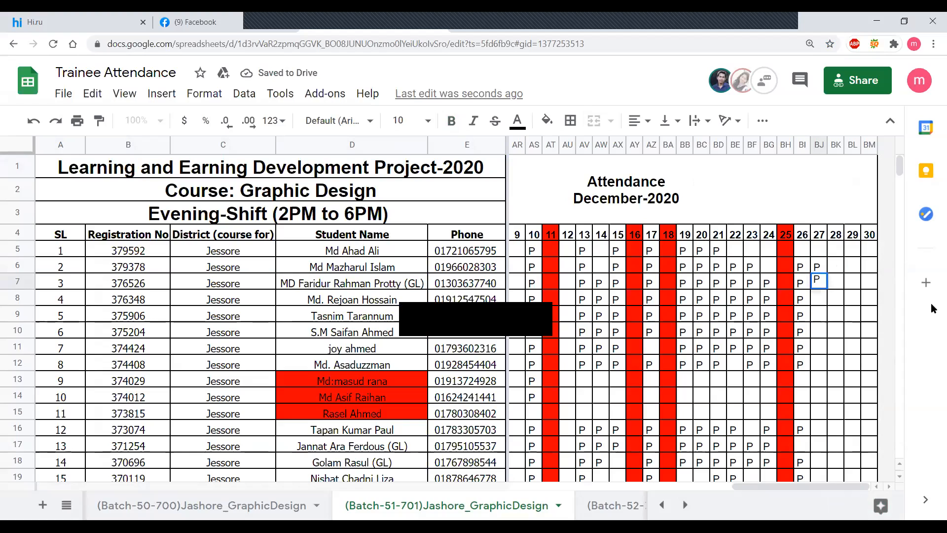
{"action": "key", "text": "Return"}
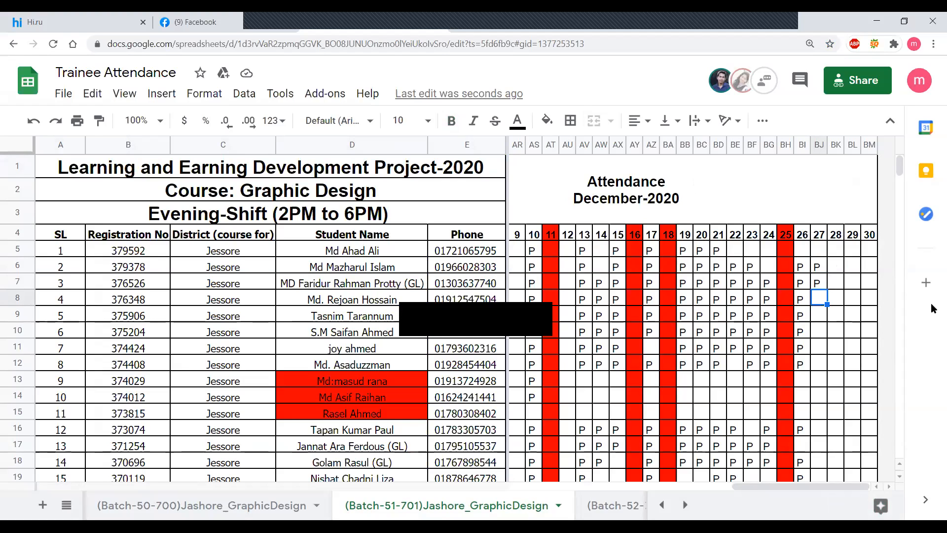
{"action": "type", "text": "P"}
{"action": "key", "text": "Return"}
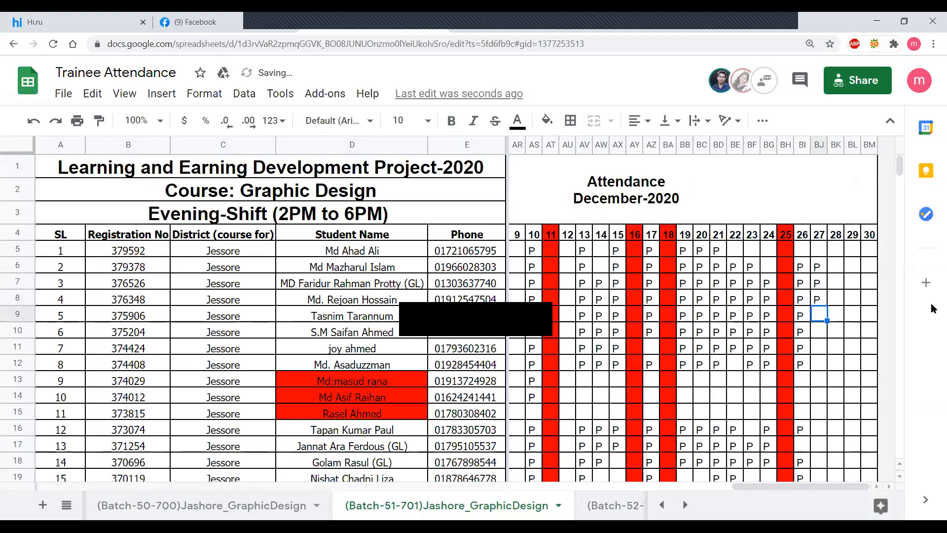
- Enter P for serials 5 to 8 in cells BJ9 to BJ12 and skip the three red-marked trainees below them
{"action": "type", "text": "P"}
{"action": "key", "text": "Return"}
{"action": "type", "text": "P"}
{"action": "key", "text": "Return"}
{"action": "type", "text": "P"}
{"action": "key", "text": "Return"}
{"action": "type", "text": "P"}
{"action": "key", "text": "Return"}
{"action": "key", "text": "Return"}
{"action": "key", "text": "Return"}
{"action": "key", "text": "Return"}
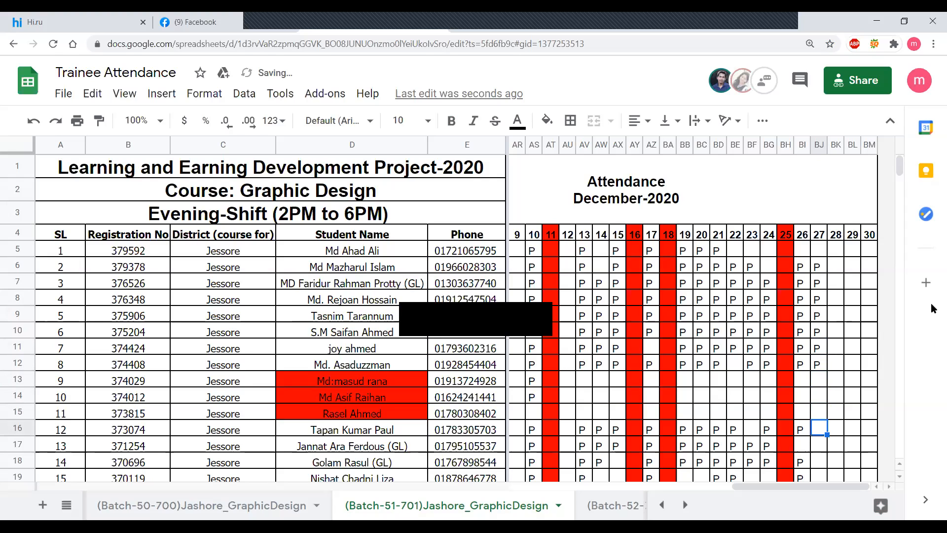
- Enter P in the 27 December column for serials 12 to 15, cells BJ16 to BJ19
{"action": "type", "text": "P"}
{"action": "key", "text": "Return"}
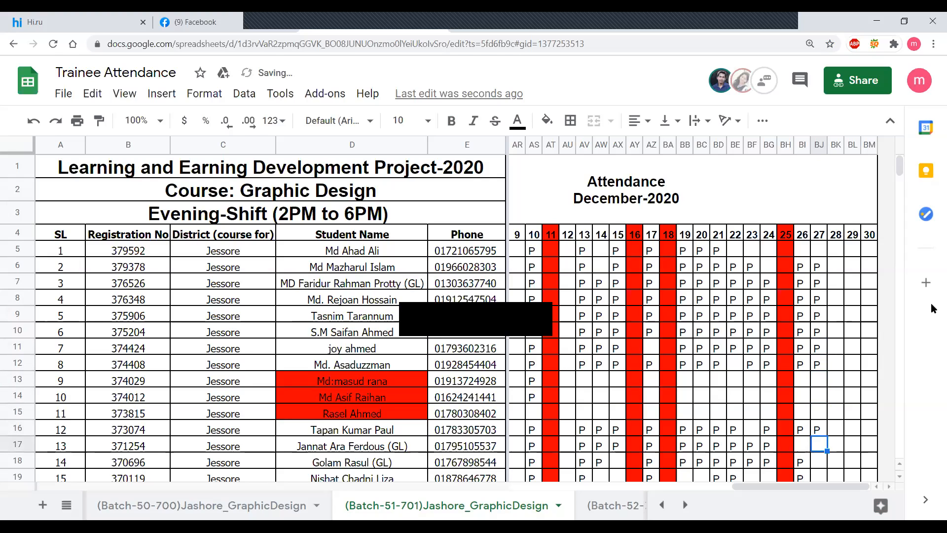
{"action": "type", "text": "P"}
{"action": "key", "text": "Return"}
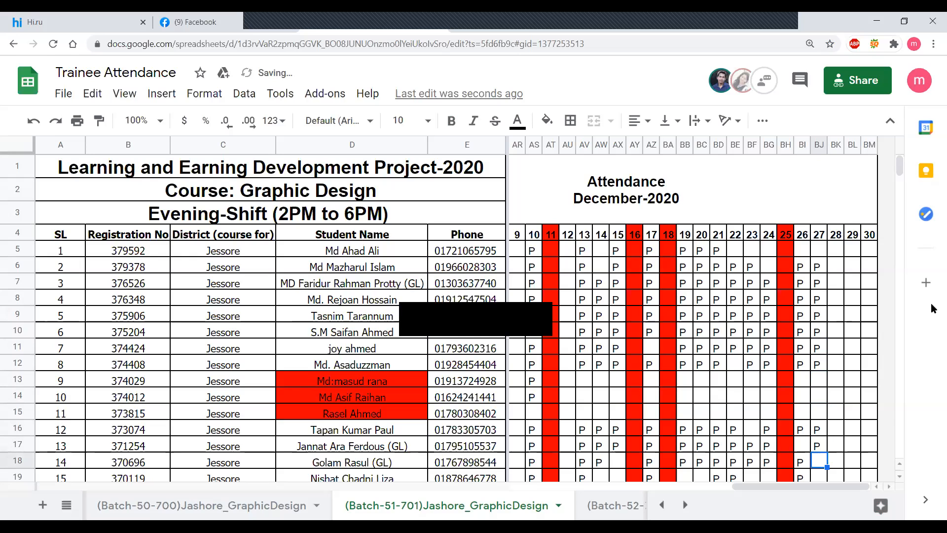
{"action": "type", "text": "P"}
{"action": "key", "text": "Return"}
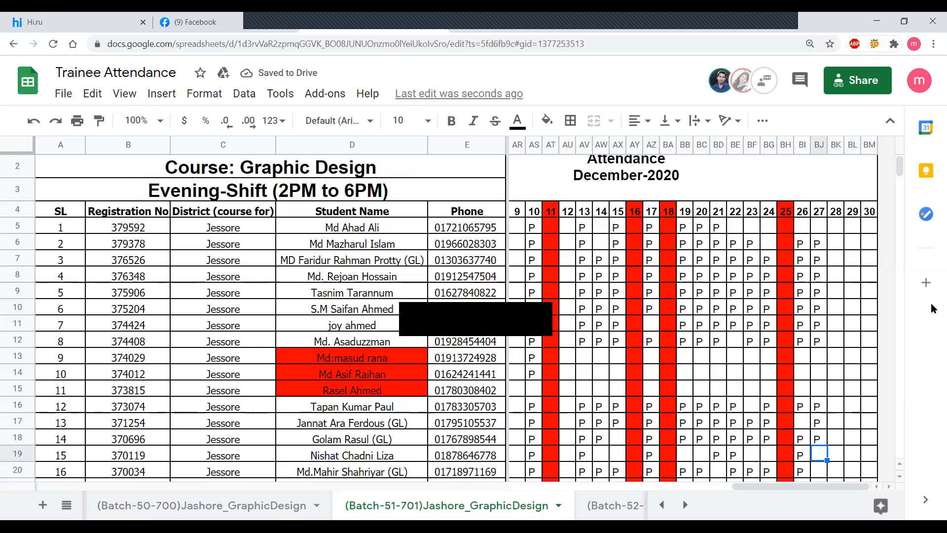
{"action": "type", "text": "P"}
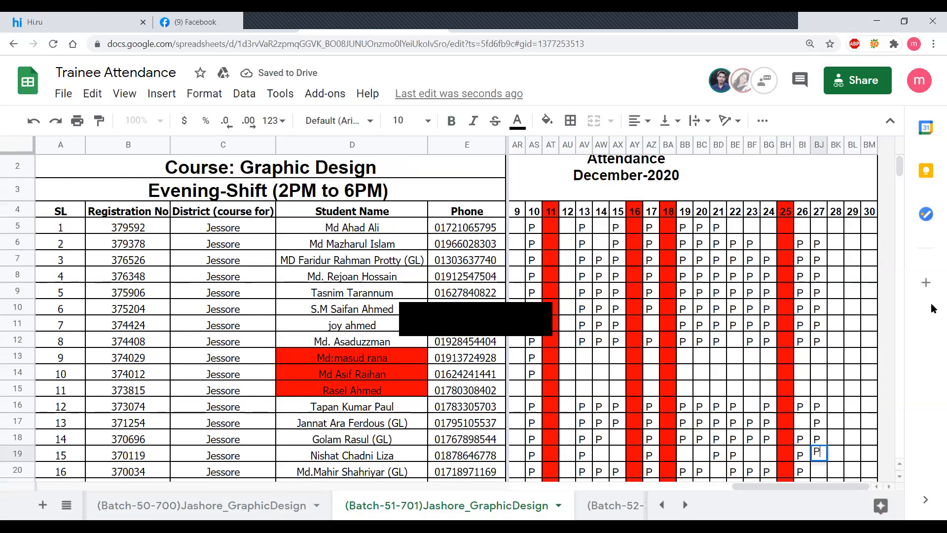
{"action": "key", "text": "Return"}
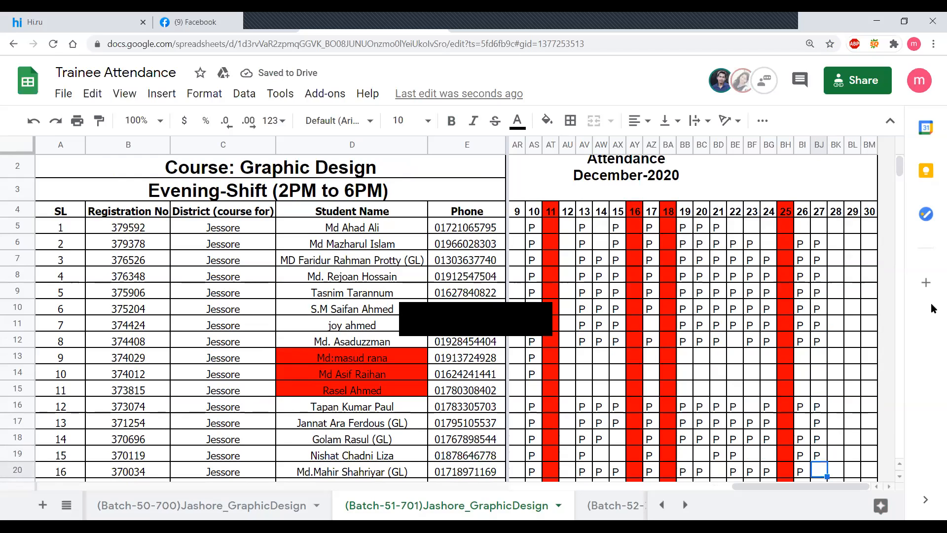
- Record serials 16 to 20 as present on 27 December with P in cells BJ20 to BJ24
{"action": "type", "text": "P"}
{"action": "key", "text": "Return"}
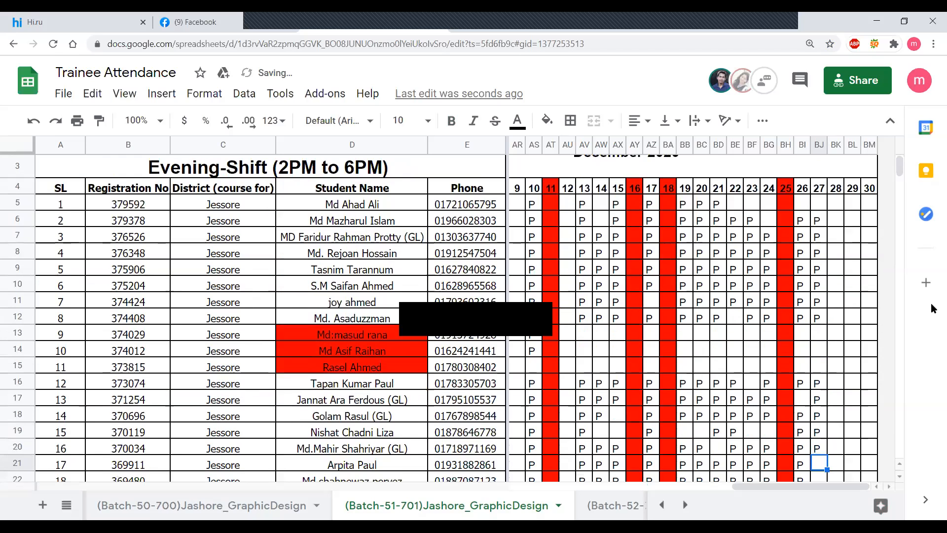
{"action": "type", "text": "P"}
{"action": "key", "text": "Return"}
{"action": "type", "text": "P"}
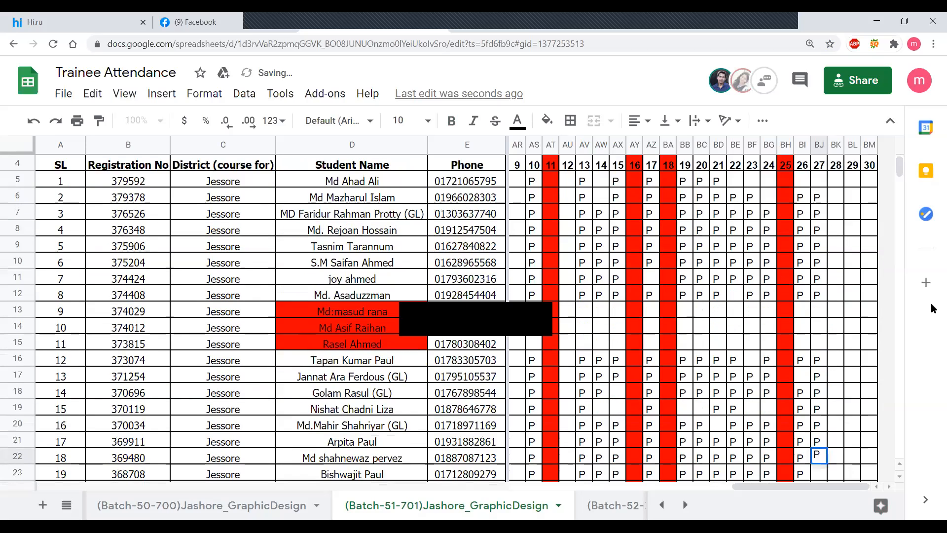
{"action": "key", "text": "Return"}
{"action": "type", "text": "P"}
{"action": "key", "text": "Return"}
{"action": "type", "text": "P"}
{"action": "key", "text": "Return"}
{"action": "type", "text": "P"}
{"action": "key", "text": "Return"}
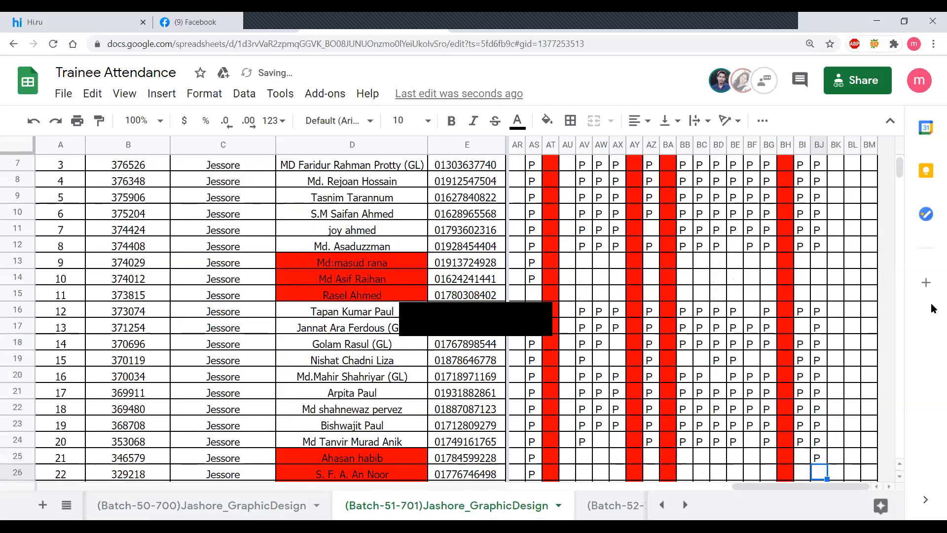
{"action": "key", "text": "Up"}
{"action": "key", "text": "Delete"}
- Clear the P in cell BJ25 for red-marked serial 21 and skip the red-marked trainees in rows 25 to 29
{"action": "key", "text": "Down"}
{"action": "key", "text": "Down"}
{"action": "key", "text": "Down"}
{"action": "key", "text": "Down"}
{"action": "key", "text": "Down"}
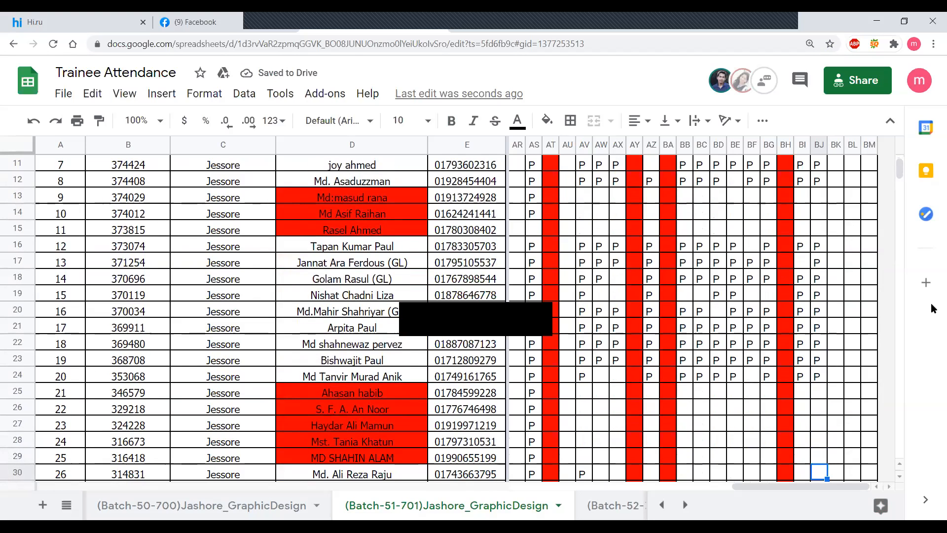
{"action": "key", "text": "Down"}
{"action": "key", "text": "Down"}
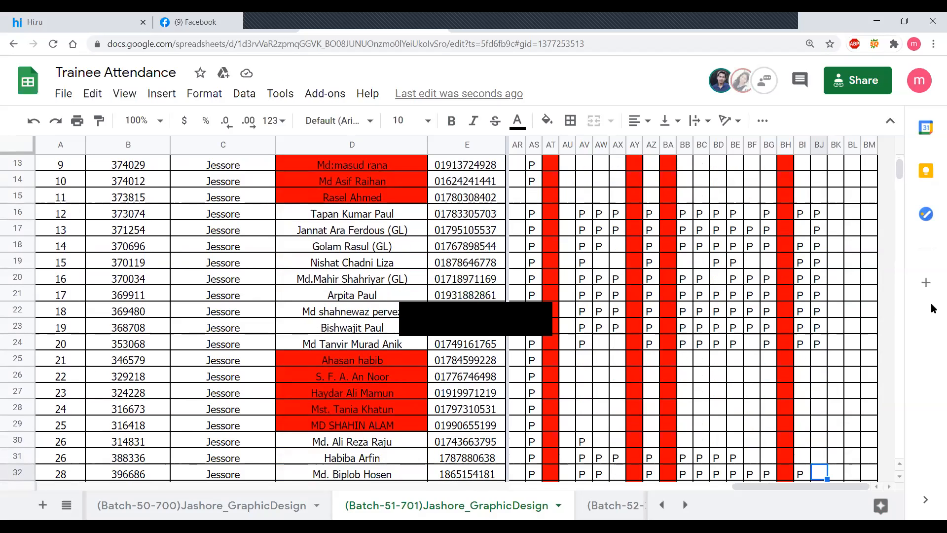
- Mark the last four trainees present on 27 December with P in cells BJ31 to BJ34
{"action": "key", "text": "Up"}
{"action": "type", "text": "P"}
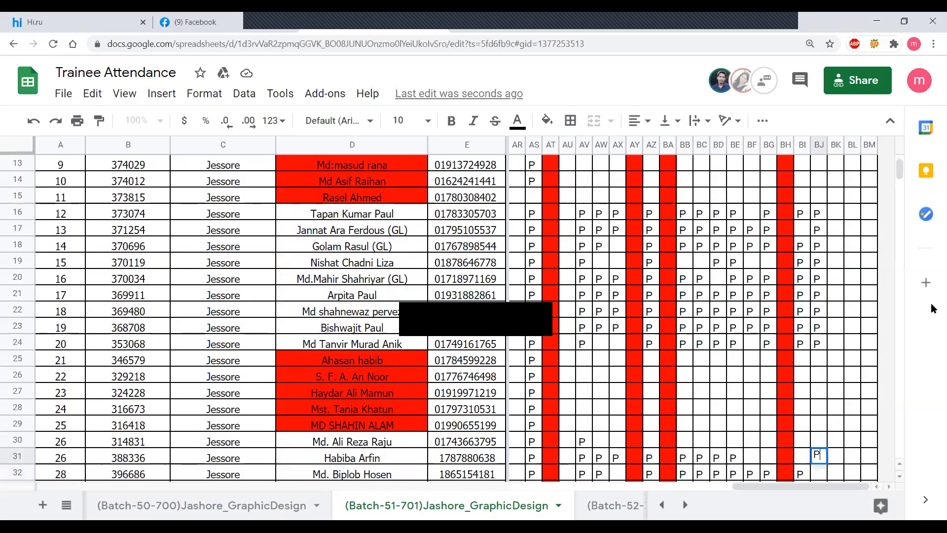
{"action": "key", "text": "Return"}
{"action": "type", "text": "P"}
{"action": "key", "text": "Return"}
{"action": "type", "text": "P"}
{"action": "key", "text": "Return"}
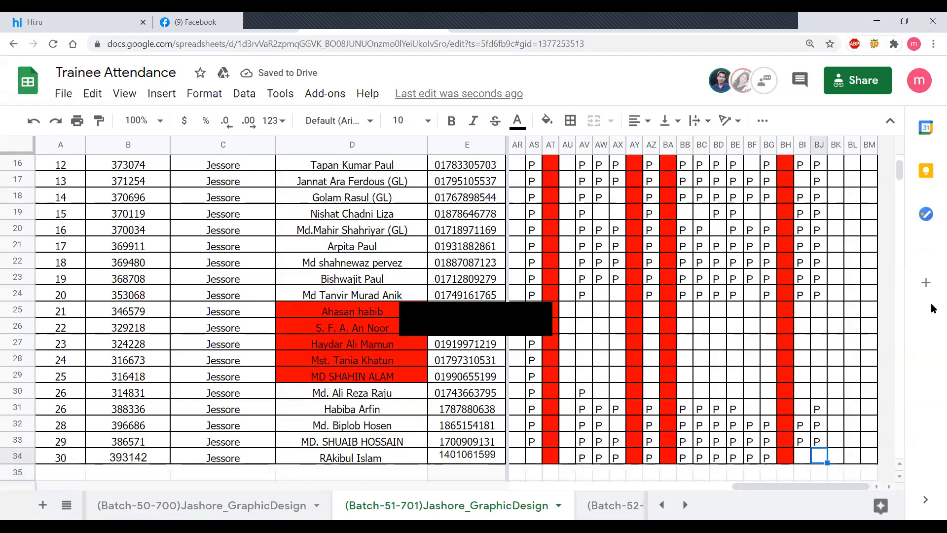
{"action": "type", "text": "P"}
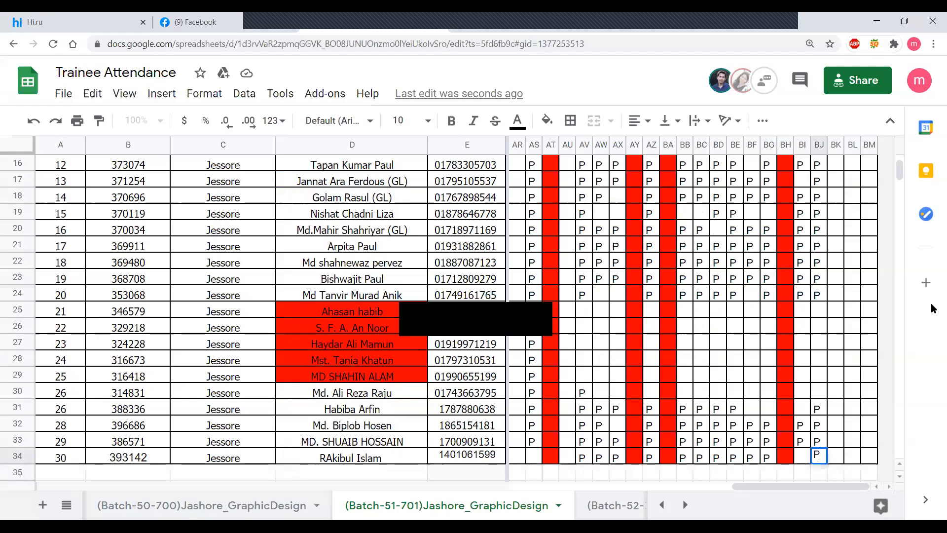
- Enter P in the 28 December column for rows 33, 32 and 31, leaving BK34 blank
{"action": "key", "text": "Right"}
{"action": "key", "text": "Up"}
{"action": "type", "text": "P"}
{"action": "key", "text": "Up"}
{"action": "type", "text": "P"}
{"action": "key", "text": "Up"}
{"action": "type", "text": "P"}
- Skip rows 30 to 25 and record serials 20 to 16 present on 28 December with P in cells BK24 to BK20
{"action": "key", "text": "Up"}
{"action": "key", "text": "Up"}
{"action": "key", "text": "Up"}
{"action": "key", "text": "Up"}
{"action": "key", "text": "Up"}
{"action": "key", "text": "Up"}
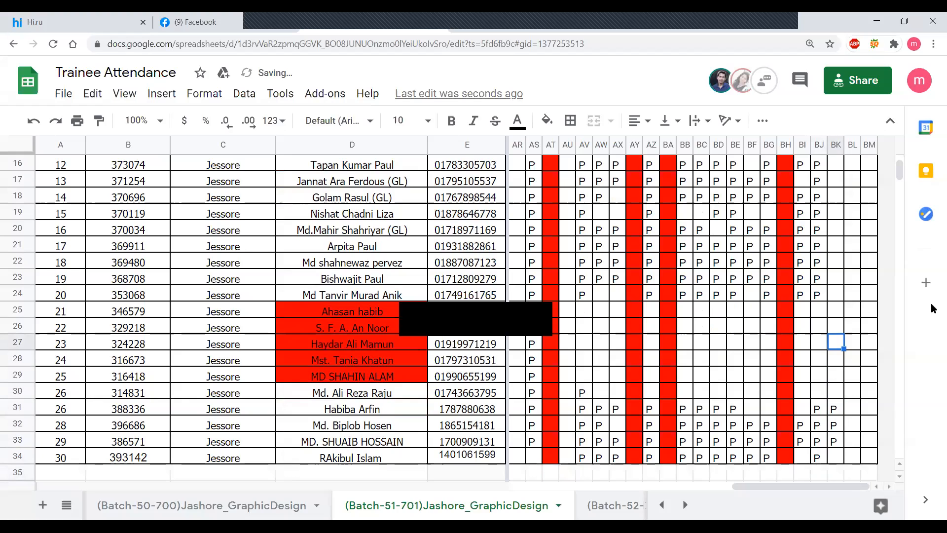
{"action": "key", "text": "Up"}
{"action": "type", "text": "P"}
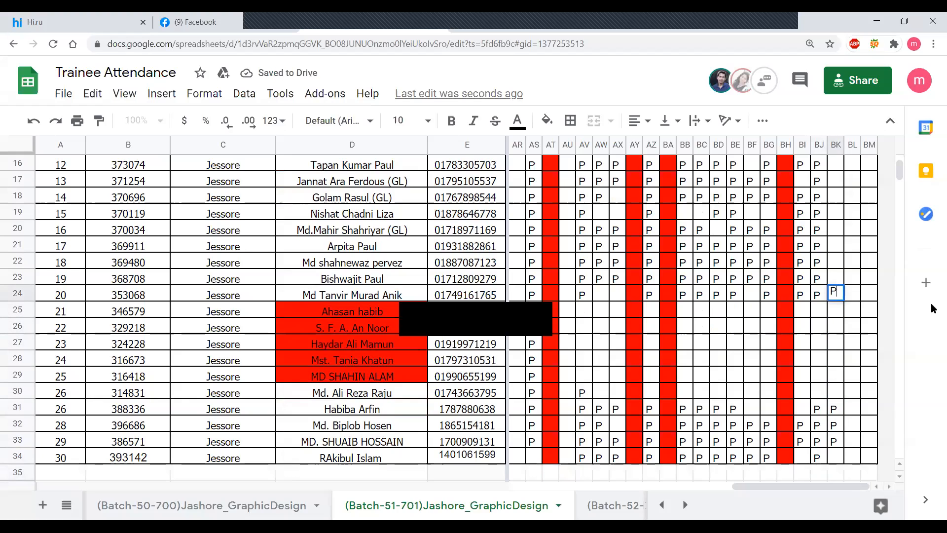
{"action": "key", "text": "Up"}
{"action": "type", "text": "P"}
{"action": "key", "text": "Up"}
{"action": "type", "text": "P"}
{"action": "key", "text": "Up"}
{"action": "type", "text": "P"}
{"action": "key", "text": "Up"}
{"action": "type", "text": "P"}
- Enter P for serials 15 to 12 on 28 December in cells BK19 to BK16
{"action": "key", "text": "Up"}
{"action": "type", "text": "P"}
{"action": "key", "text": "Up"}
{"action": "type", "text": "P"}
{"action": "key", "text": "Up"}
{"action": "type", "text": "P"}
{"action": "key", "text": "Up"}
{"action": "type", "text": "P"}
{"action": "key", "text": "Up"}
{"action": "type", "text": "P"}
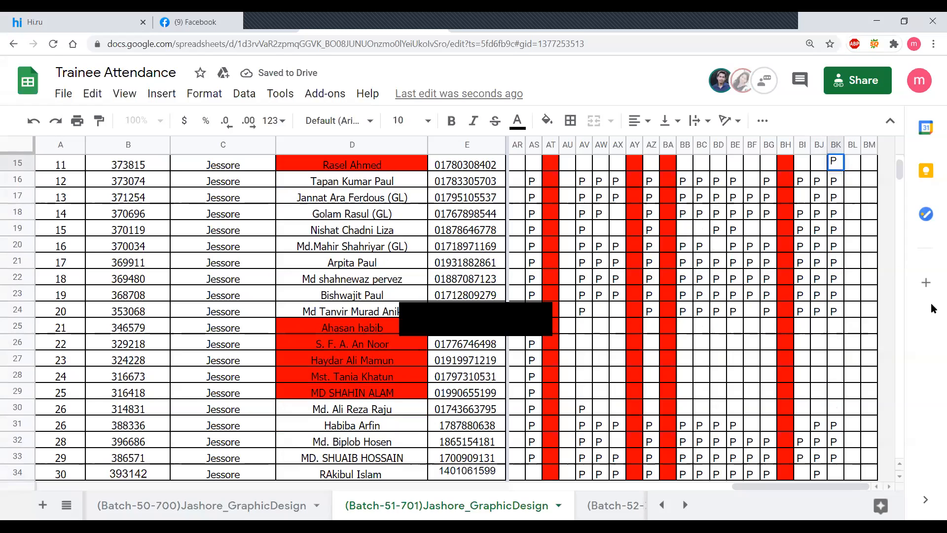
{"action": "key", "text": "Up"}
{"action": "key", "text": "Down"}
{"action": "key", "text": "Delete"}
- Skip the red-marked serials 11 to 9 and mark serials 8 to 2 present on 28 December with P in cells BK12 to BK6
{"action": "key", "text": "Up"}
{"action": "key", "text": "Up"}
{"action": "key", "text": "Up"}
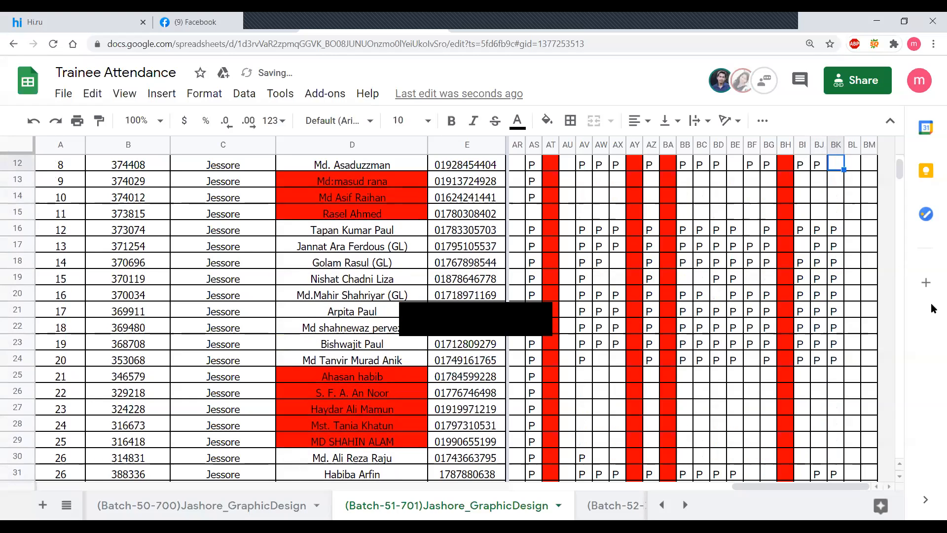
{"action": "key", "text": "Up"}
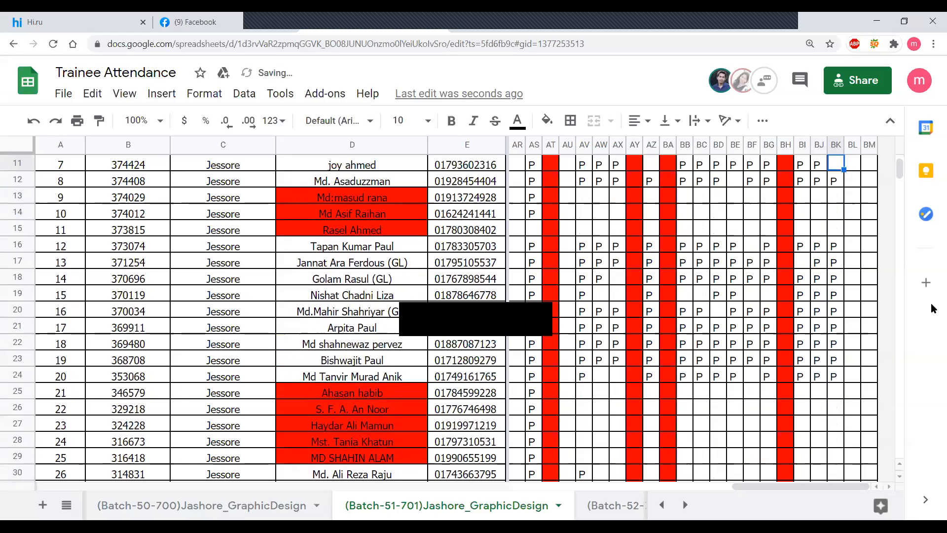
{"action": "key", "text": "Up"}
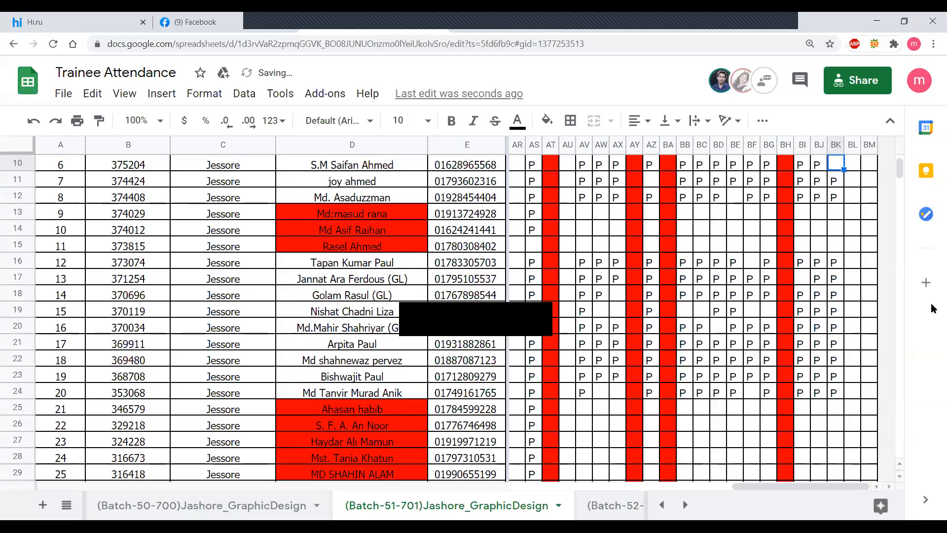
{"action": "key", "text": "Up"}
{"action": "key", "text": "Up"}
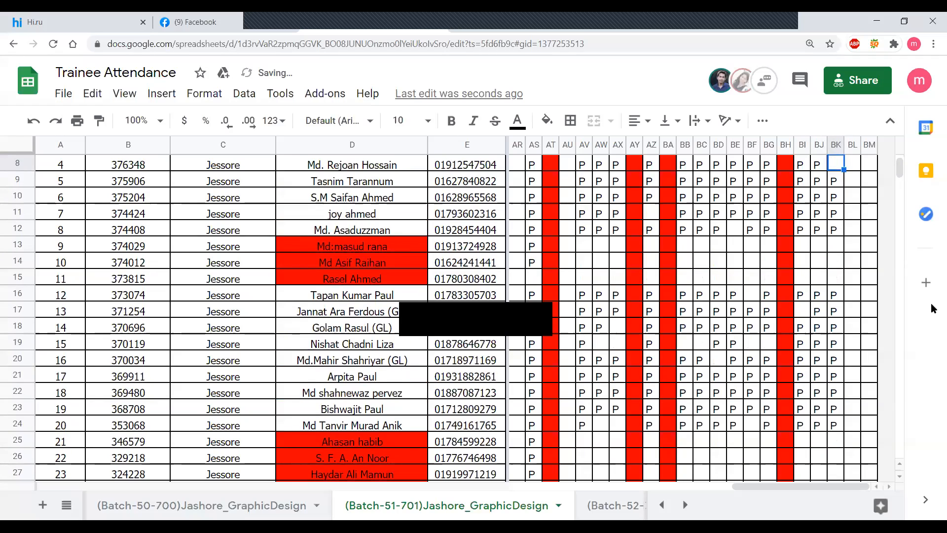
{"action": "key", "text": "Up"}
{"action": "key", "text": "Up"}
{"action": "key", "text": "Up"}
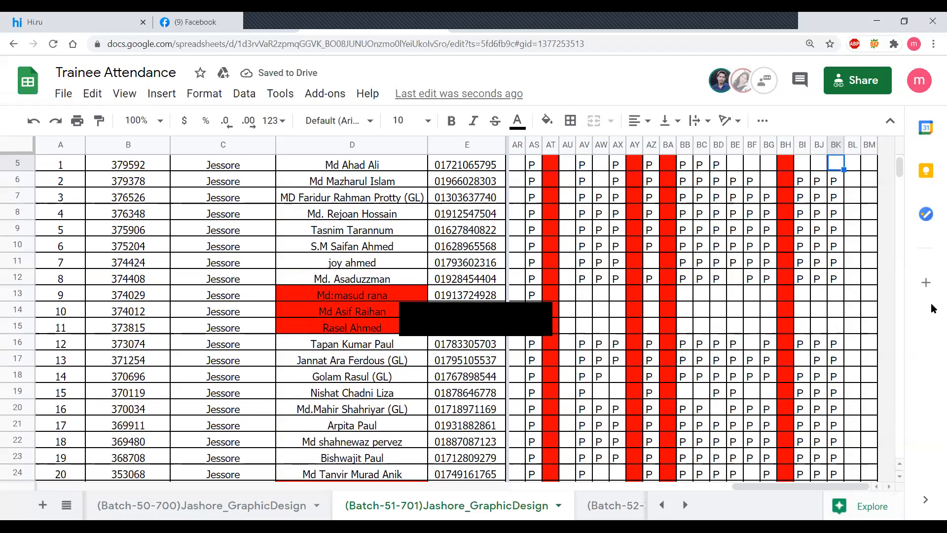
- Review the 28 December attendance entries from the last trainee row up to the date header
{"action": "scroll", "coordinate": [807, 317], "scroll_direction": "down", "scroll_amount": 7}
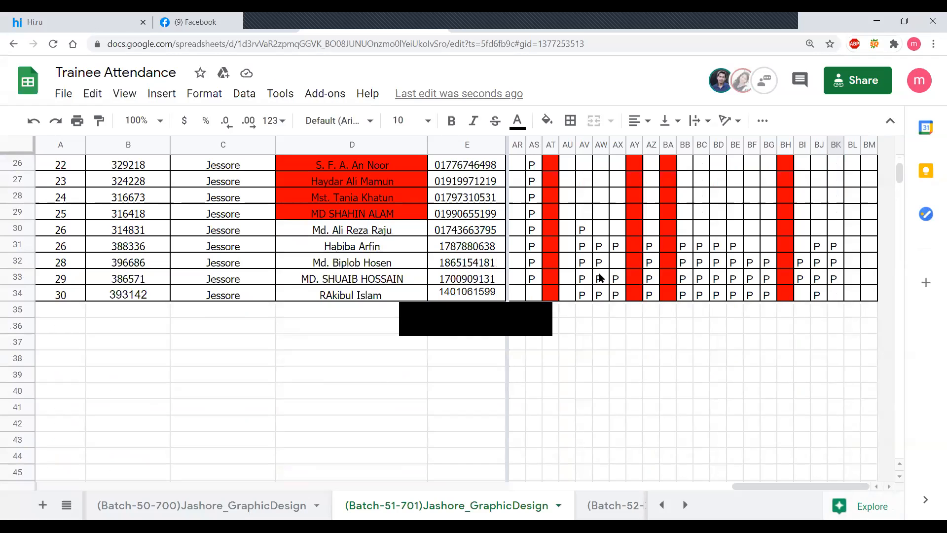
{"action": "left_click", "coordinate": [834, 280]}
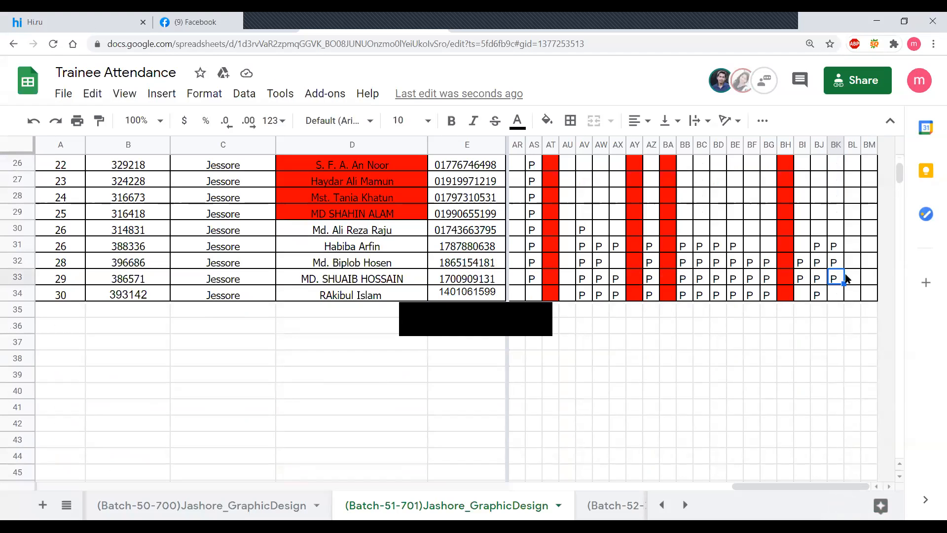
{"action": "scroll", "coordinate": [858, 267], "scroll_direction": "up", "scroll_amount": 8}
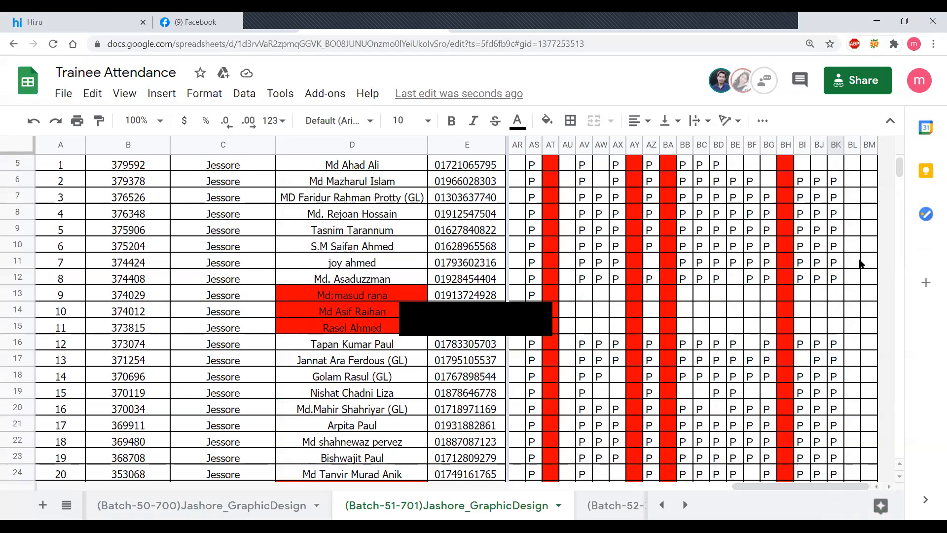
{"action": "scroll", "coordinate": [859, 264], "scroll_direction": "up", "scroll_amount": 1}
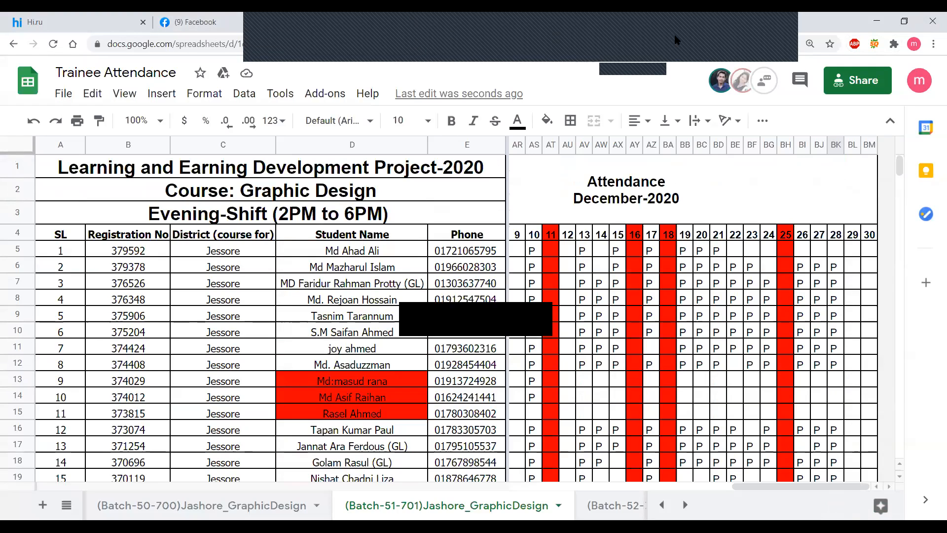
{"action": "left_click", "coordinate": [933, 23]}
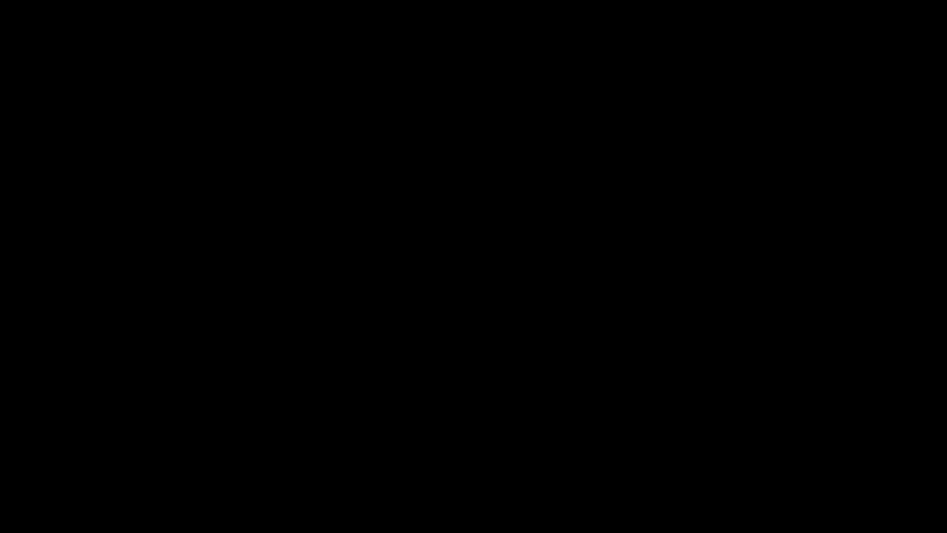
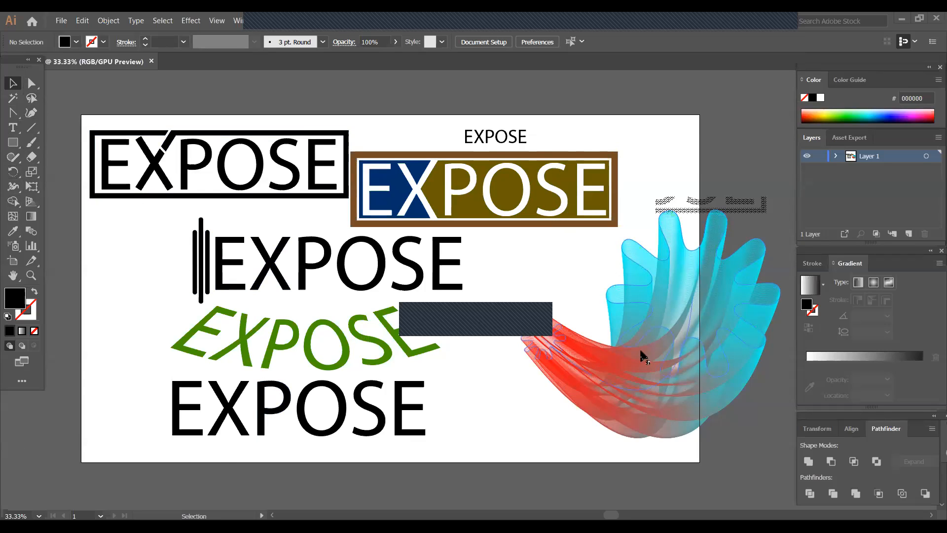
- Move the red-and-blue blend shape onto the artboard beside the green and lower black EXPOSE words
{"action": "left_click_drag", "start_coordinate": [671, 310], "coordinate": [514, 436]}
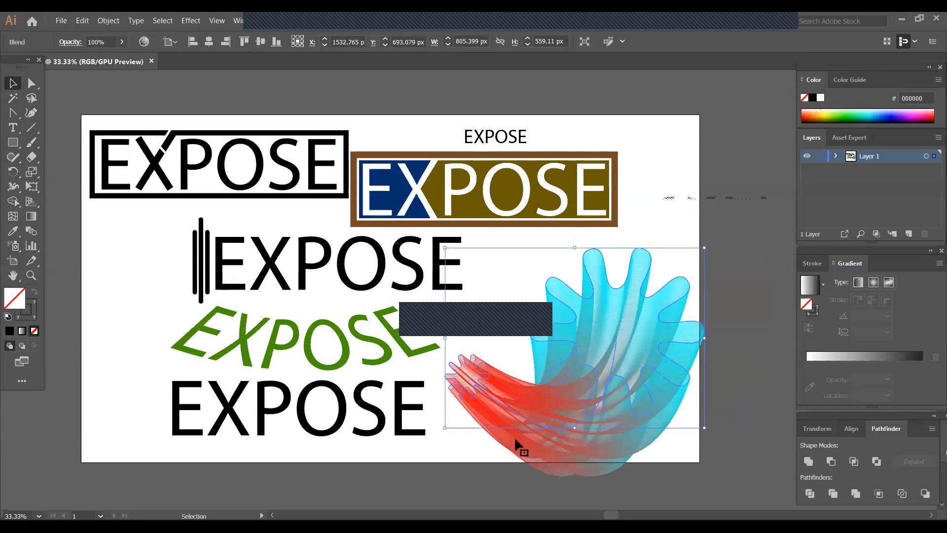
{"action": "left_click", "coordinate": [513, 470]}
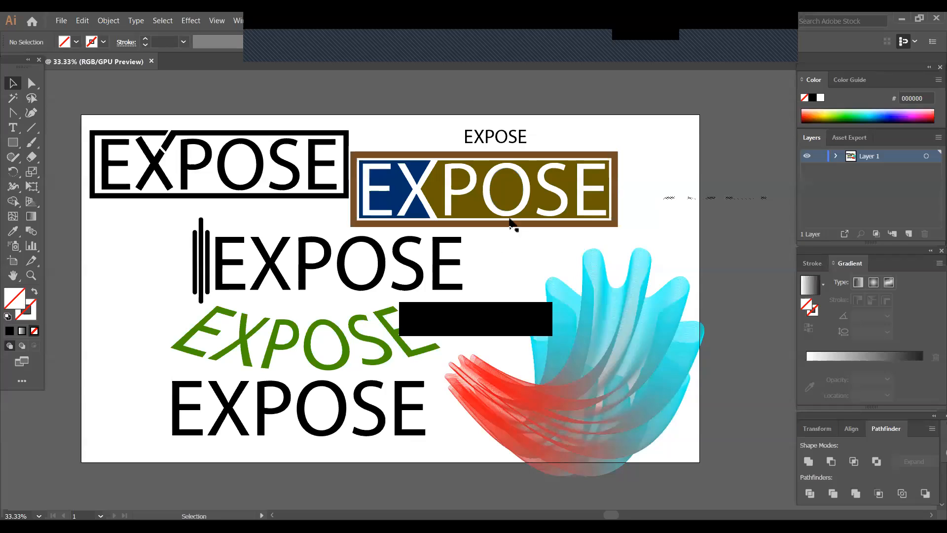
{"action": "left_click", "coordinate": [511, 225]}
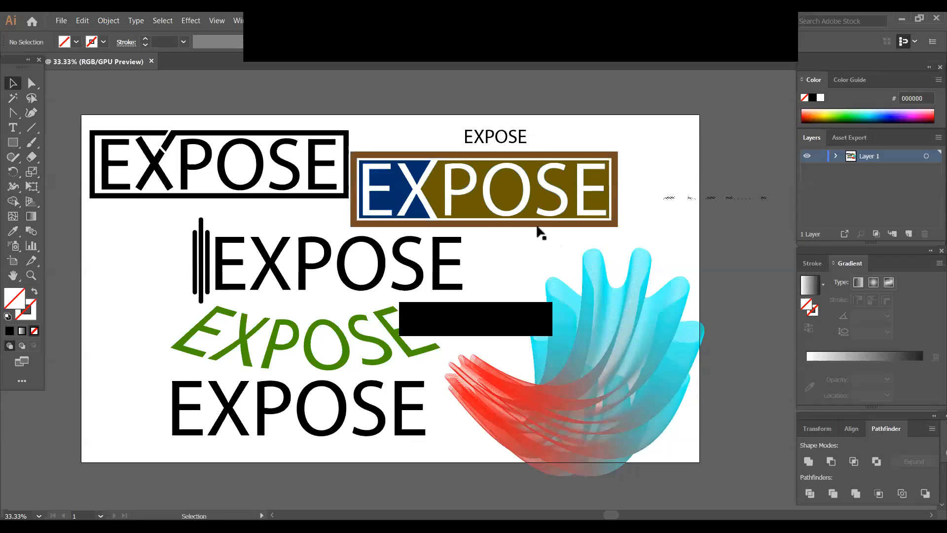
{"action": "left_click", "coordinate": [538, 226]}
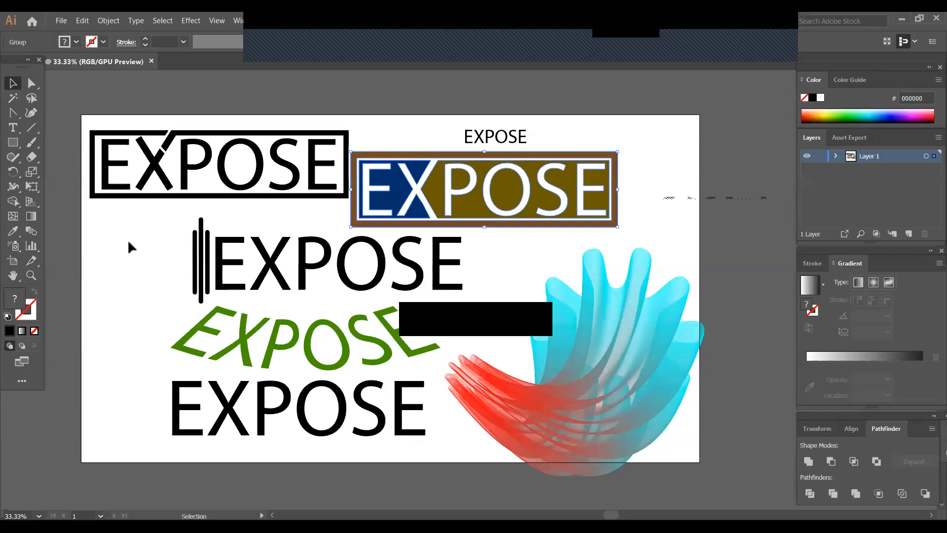
- Scale the three lower EXPOSE designs and the blend shape to about 603 by 247 px and place them below the brown-framed logo
{"action": "left_click_drag", "start_coordinate": [129, 243], "coordinate": [616, 411]}
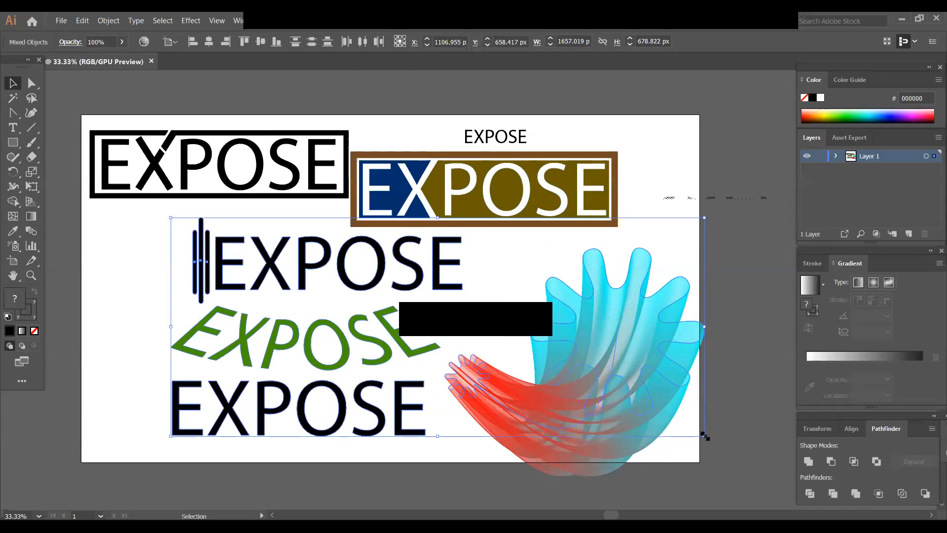
{"action": "left_click_drag", "start_coordinate": [704, 436], "coordinate": [583, 368]}
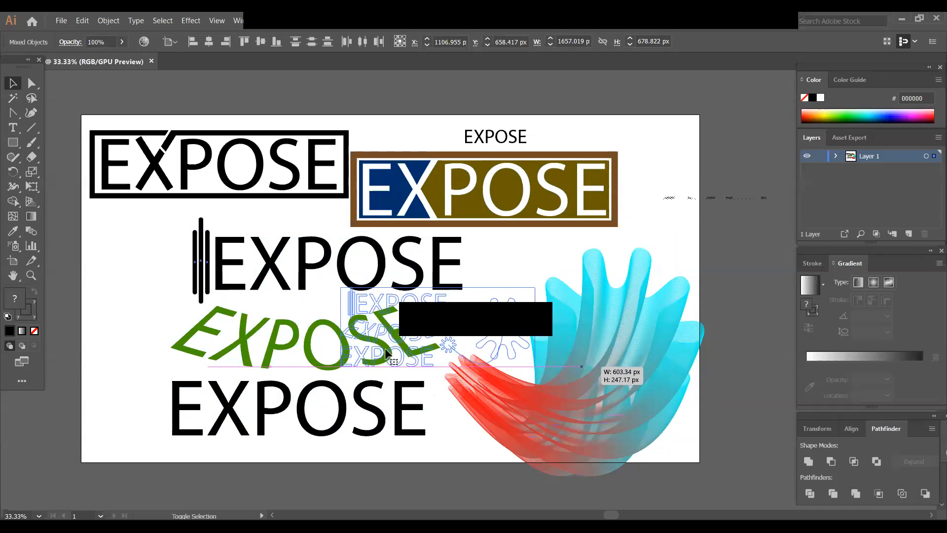
{"action": "left_click_drag", "start_coordinate": [391, 352], "coordinate": [586, 295]}
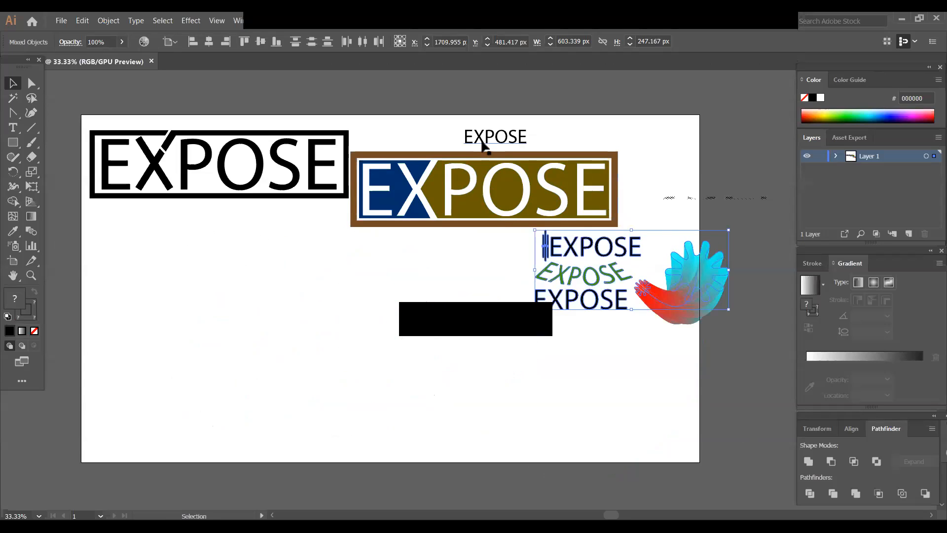
- Duplicate the small EXPOSE text into the empty lower part of the artboard and enlarge it to about 357 pt
{"action": "left_click", "coordinate": [488, 138]}
{"action": "left_click_drag", "start_coordinate": [489, 138], "coordinate": [390, 419]}
{"action": "left_click_drag", "start_coordinate": [282, 365], "coordinate": [353, 369]}
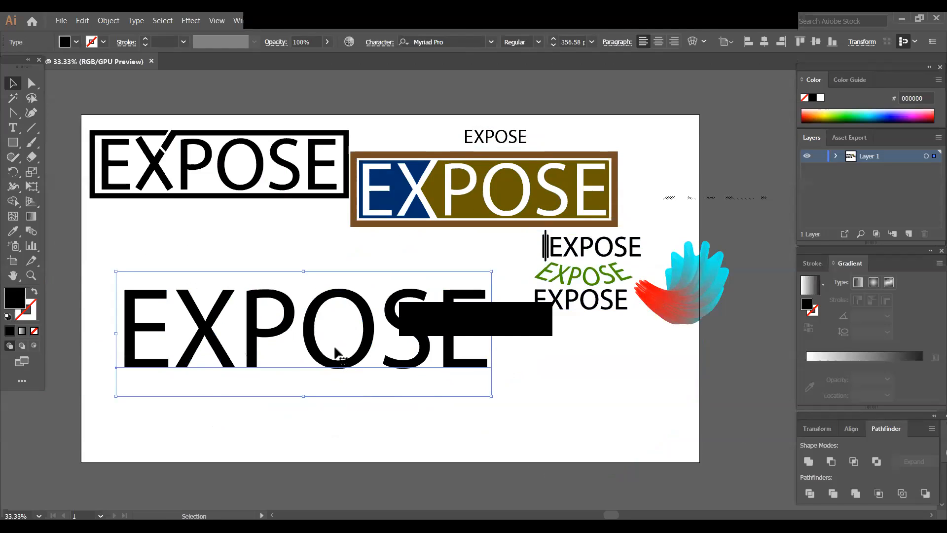
- Convert the enlarged EXPOSE text to outlines
{"action": "right_click", "coordinate": [250, 342]}
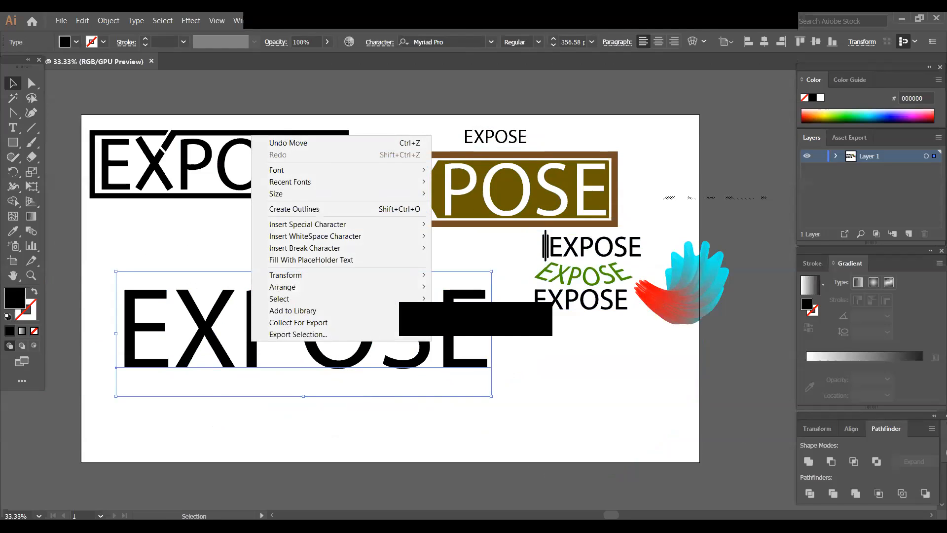
{"action": "left_click", "coordinate": [293, 209]}
{"action": "left_click", "coordinate": [256, 381]}
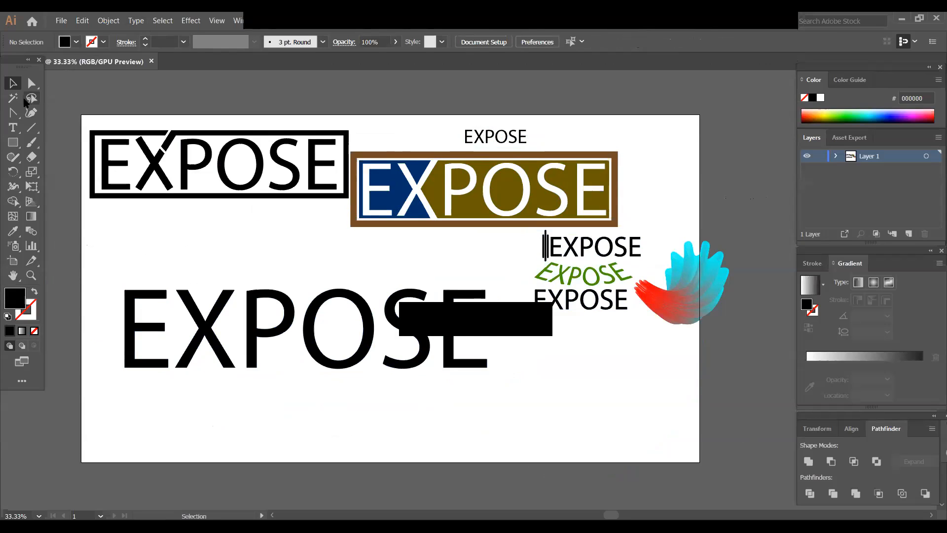
- Draw a rectangle over the outlined EXPOSE word and raise its upper edge to cover the letter tops
{"action": "left_click", "coordinate": [14, 142]}
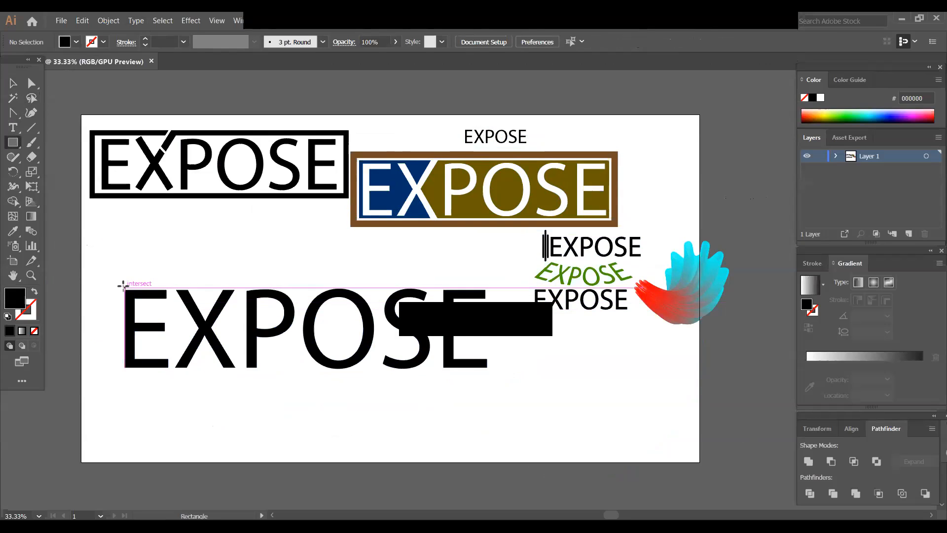
{"action": "left_click_drag", "start_coordinate": [120, 292], "coordinate": [496, 371]}
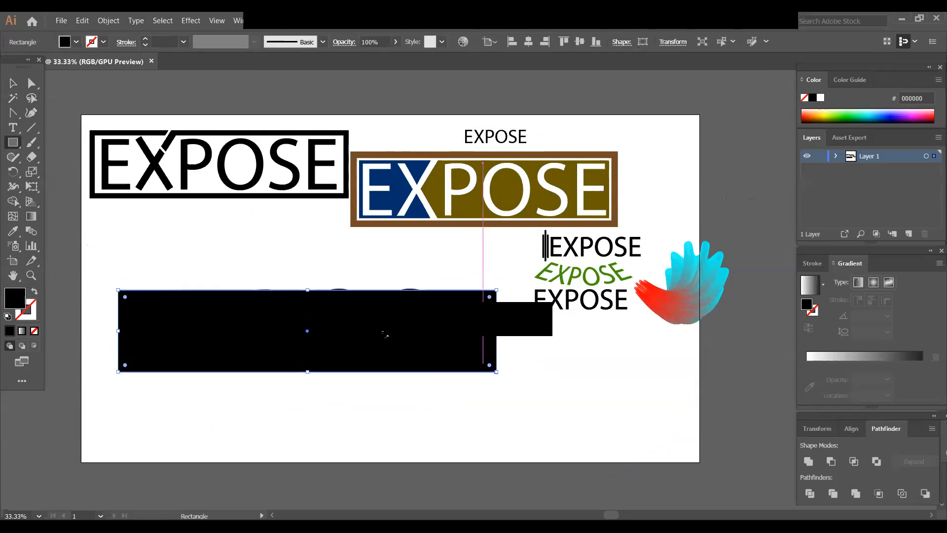
{"action": "left_click", "coordinate": [13, 83]}
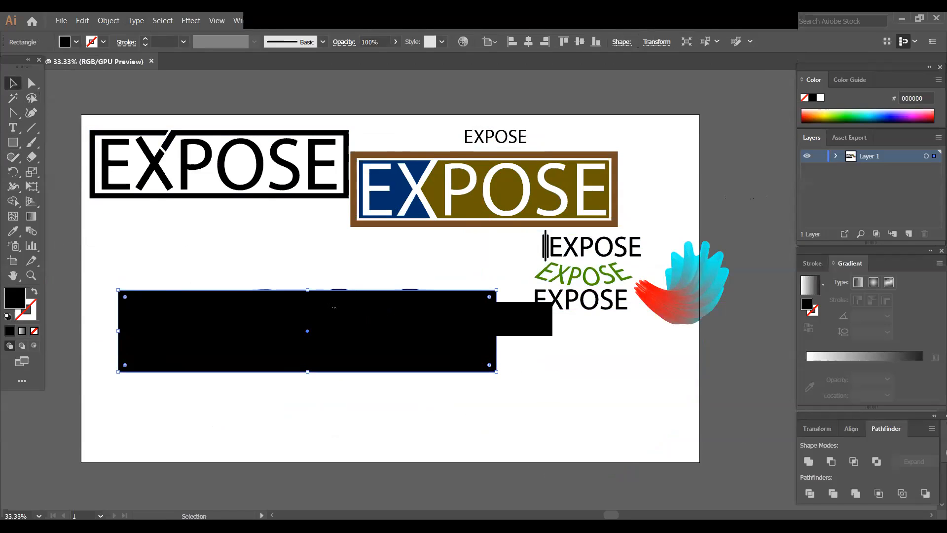
{"action": "left_click_drag", "start_coordinate": [311, 288], "coordinate": [311, 285]}
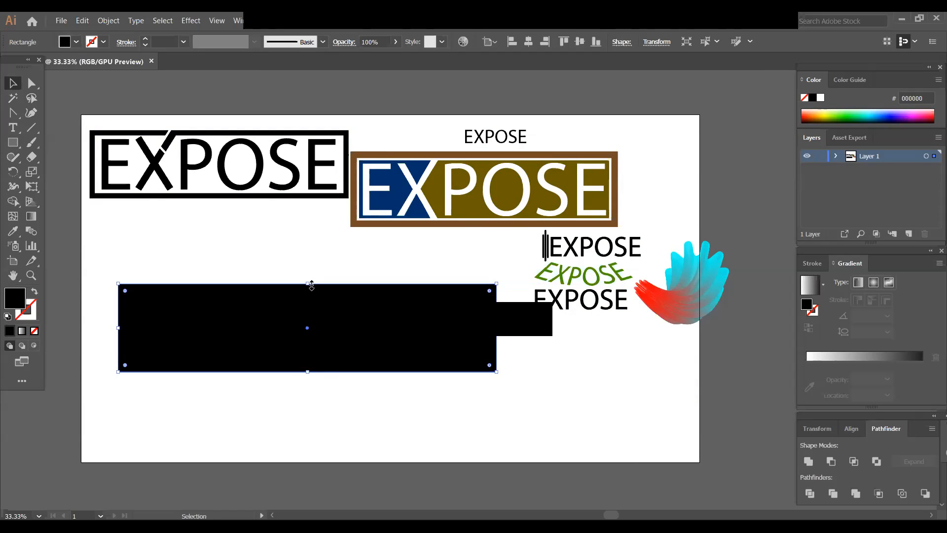
{"action": "left_click", "coordinate": [320, 378]}
{"action": "left_click", "coordinate": [161, 285]}
- Fill the rectangle with green 009245 and send it to the back behind the EXPOSE letters
{"action": "left_click", "coordinate": [76, 42]}
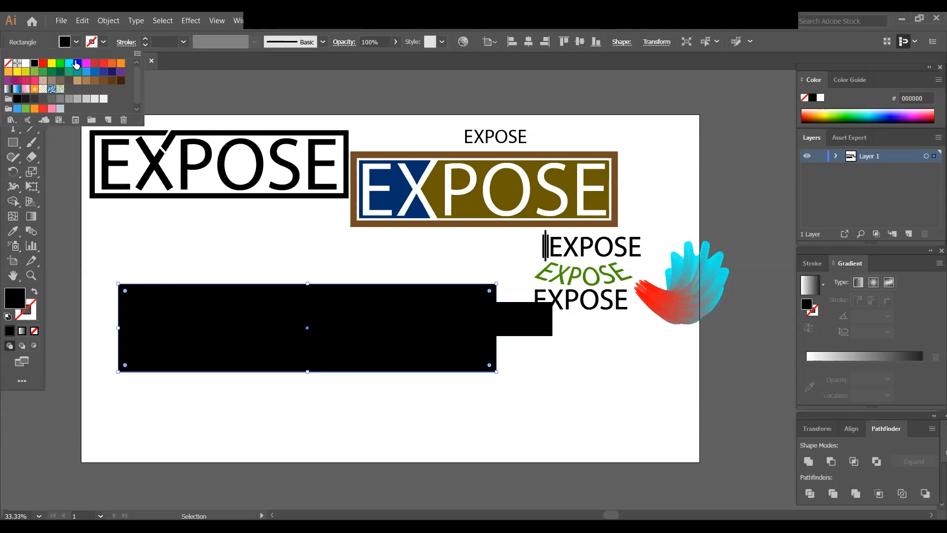
{"action": "left_click", "coordinate": [78, 63]}
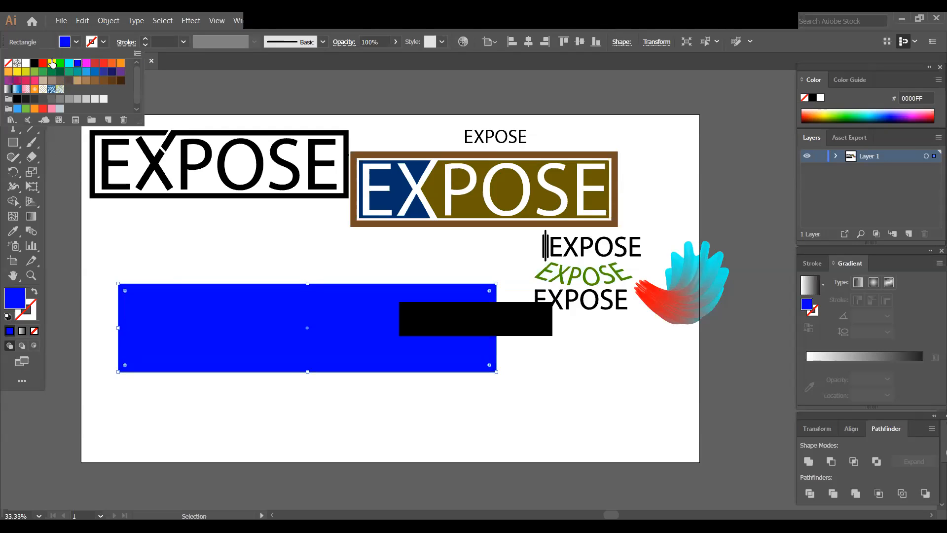
{"action": "left_click", "coordinate": [51, 71]}
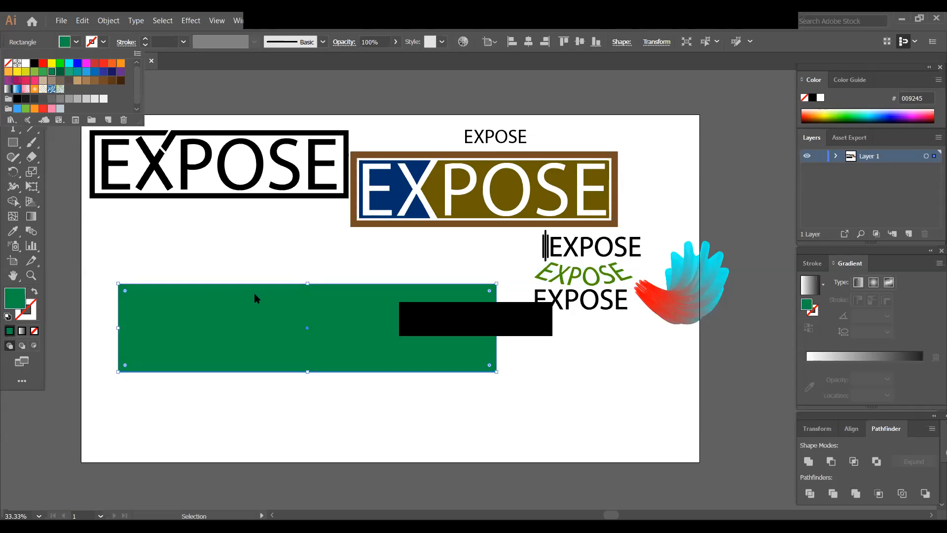
{"action": "right_click", "coordinate": [278, 320]}
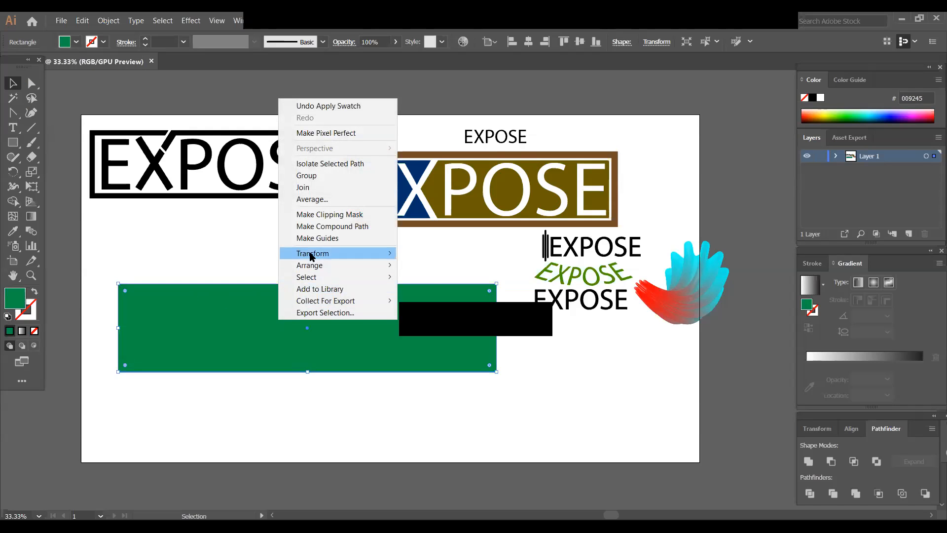
{"action": "mouse_move", "coordinate": [323, 267]}
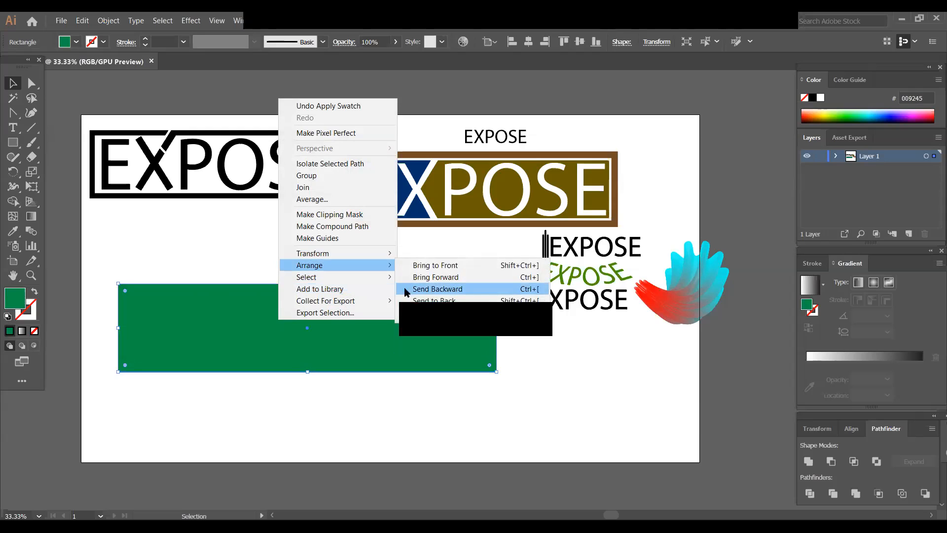
{"action": "left_click", "coordinate": [439, 301]}
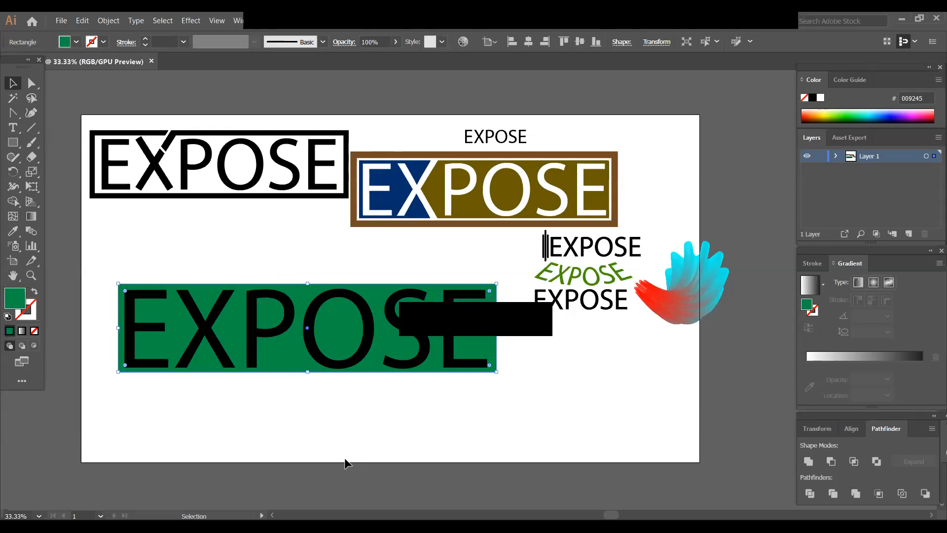
{"action": "left_click", "coordinate": [337, 435]}
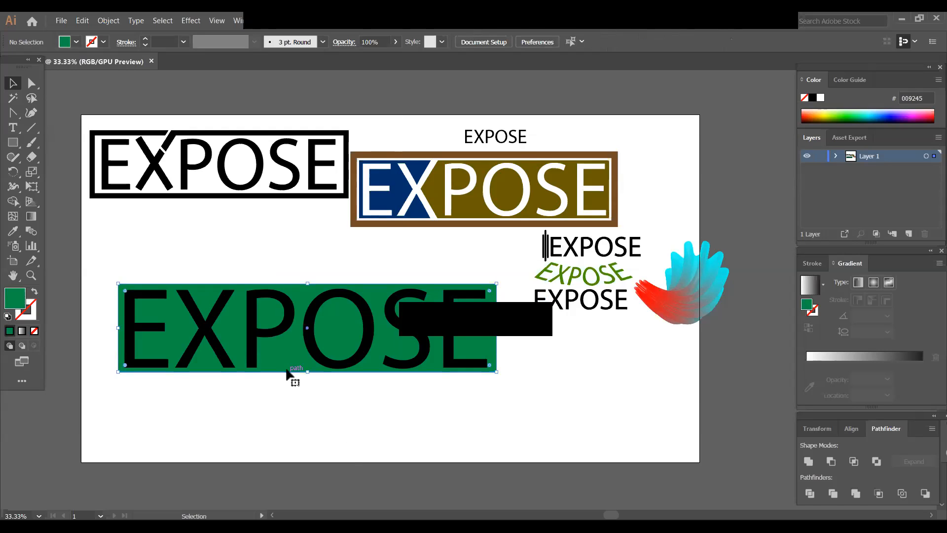
- Align the green rectangle and EXPOSE letters to their horizontal and vertical centres and move both to the artboard's left edge
{"action": "left_click", "coordinate": [289, 368]}
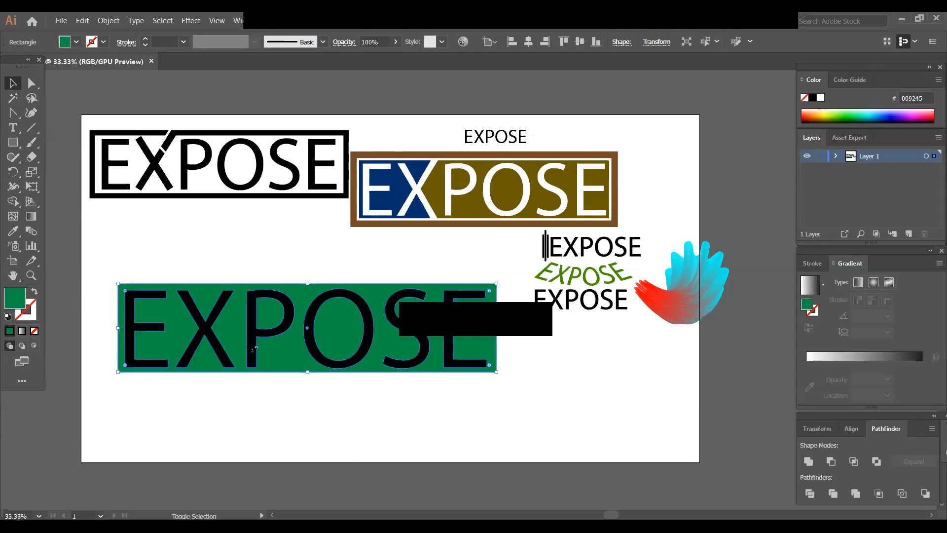
{"action": "left_click", "coordinate": [255, 355], "text": "shift"}
{"action": "left_click", "coordinate": [529, 42]}
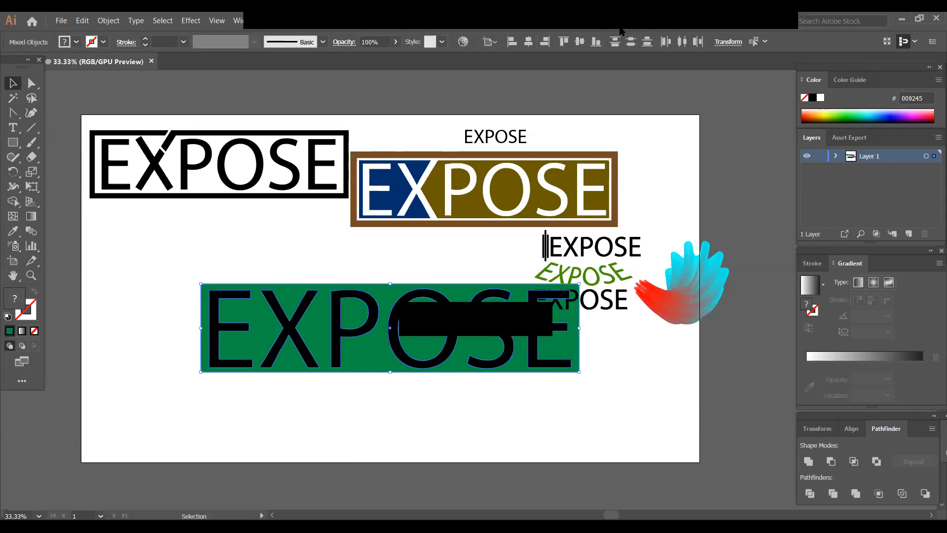
{"action": "left_click", "coordinate": [579, 41]}
{"action": "left_click_drag", "start_coordinate": [442, 306], "coordinate": [334, 335]}
{"action": "left_click", "coordinate": [302, 406]}
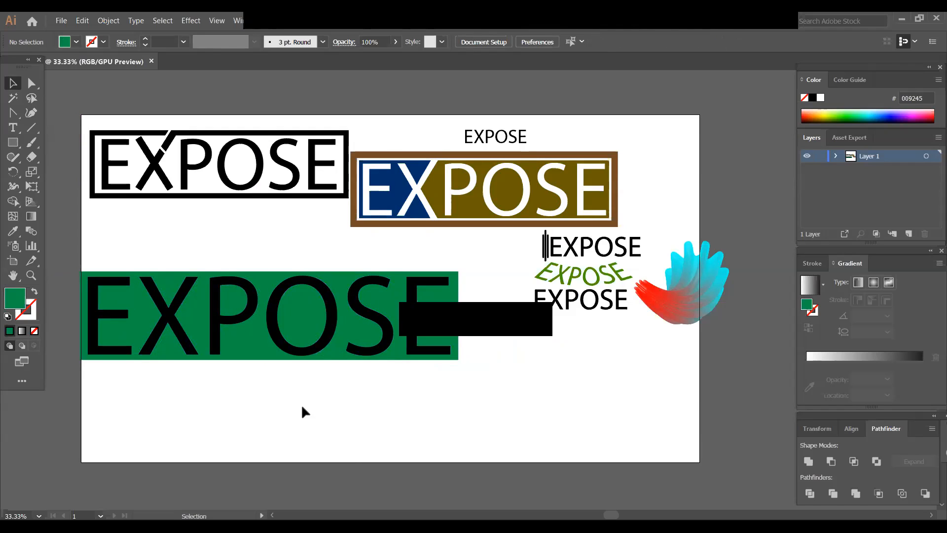
- Enlarge the green rectangle sideways, downward and upward to leave a margin around the EXPOSE letters
{"action": "left_click", "coordinate": [252, 356]}
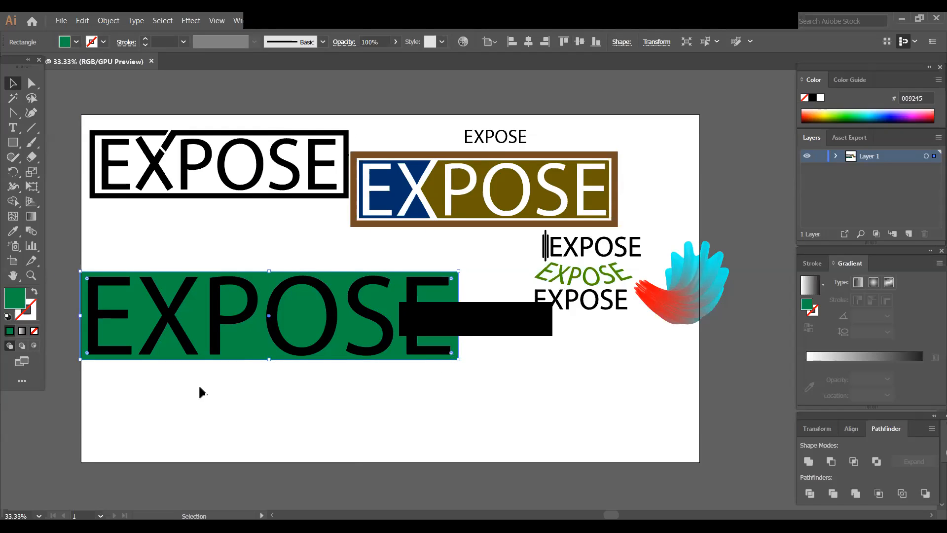
{"action": "key", "text": "Left"}
{"action": "key", "text": "Left"}
{"action": "key", "text": "Left"}
{"action": "key", "text": "Left"}
{"action": "left_click_drag", "start_coordinate": [271, 363], "coordinate": [271, 366]}
{"action": "left_click", "coordinate": [264, 382]}
{"action": "left_click", "coordinate": [264, 271]}
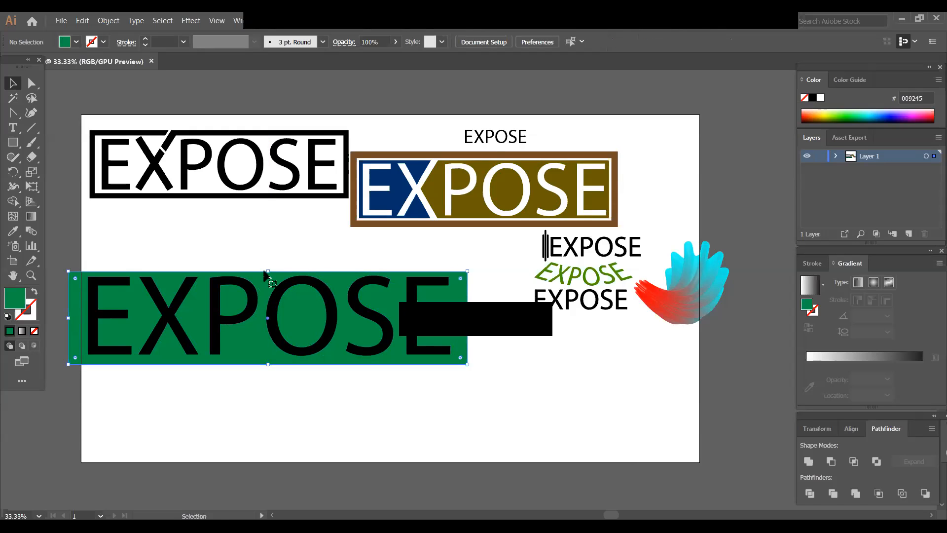
{"action": "left_click_drag", "start_coordinate": [269, 271], "coordinate": [270, 261]}
- Move the green rectangle together with the EXPOSE letters fully inside the artboard
{"action": "left_click", "coordinate": [261, 370]}
{"action": "left_click", "coordinate": [75, 333]}
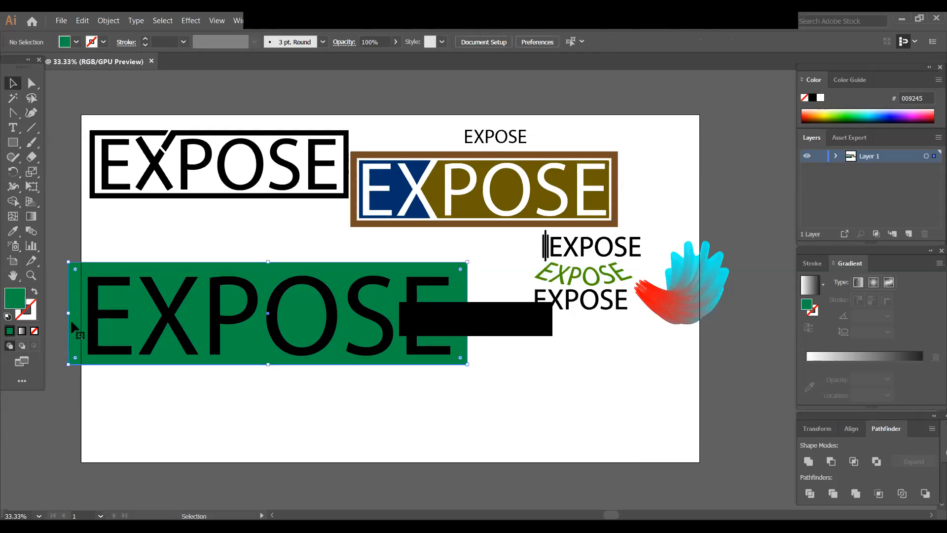
{"action": "left_click_drag", "start_coordinate": [68, 310], "coordinate": [139, 321]}
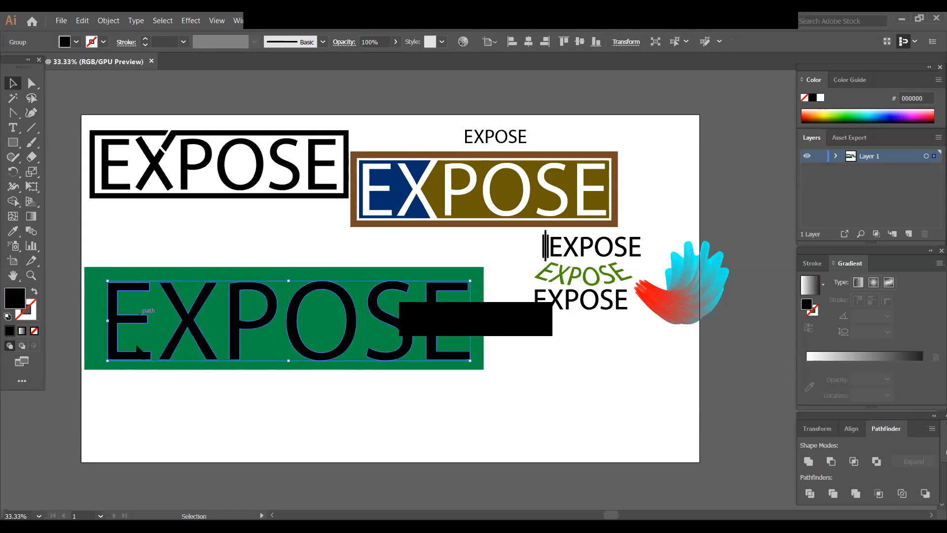
{"action": "left_click", "coordinate": [150, 417]}
- Shift the green rectangle sideways behind the EXPOSE letters and pull its right edge in close to the final E
{"action": "left_click", "coordinate": [89, 329]}
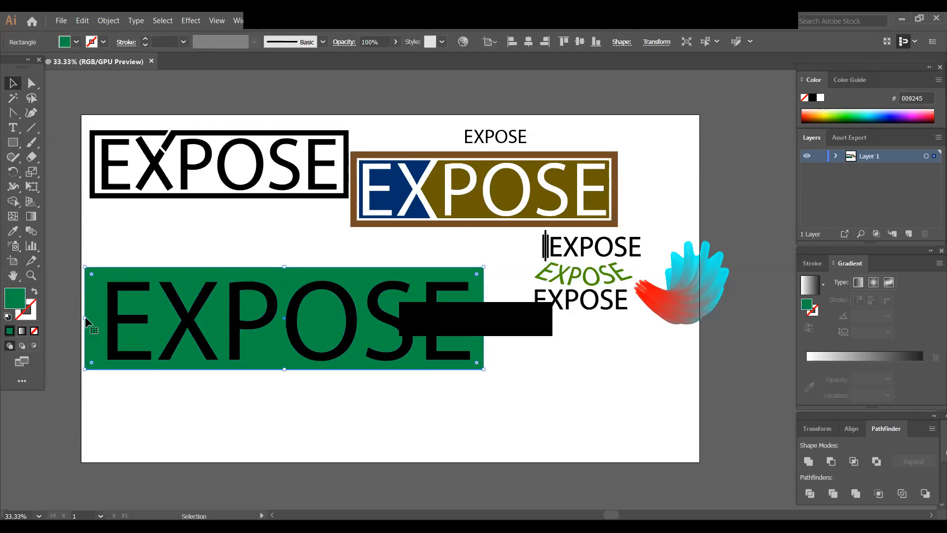
{"action": "mouse_move", "coordinate": [85, 324]}
{"action": "left_mouse_down"}
{"action": "mouse_move", "coordinate": [99, 328]}
{"action": "mouse_move", "coordinate": [100, 316]}
{"action": "left_mouse_up"}
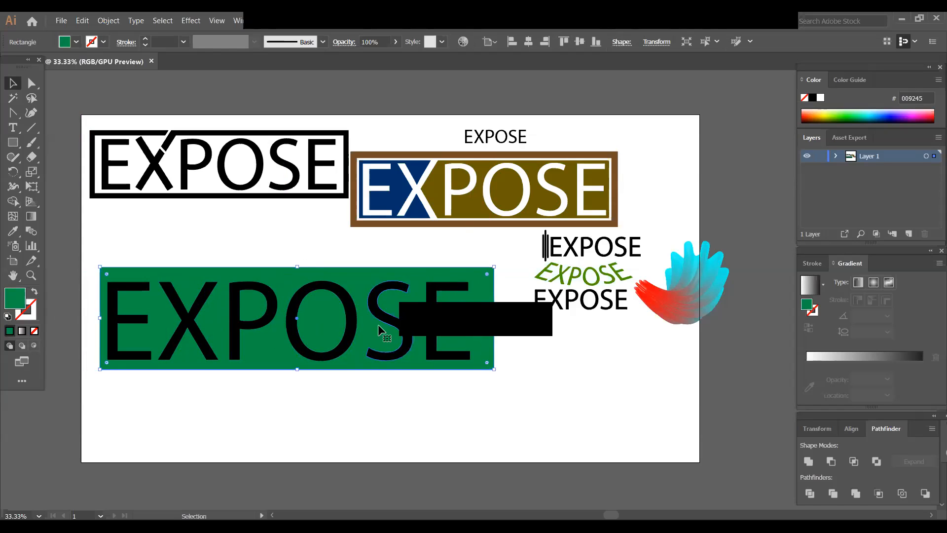
{"action": "left_click_drag", "start_coordinate": [366, 330], "coordinate": [362, 330]}
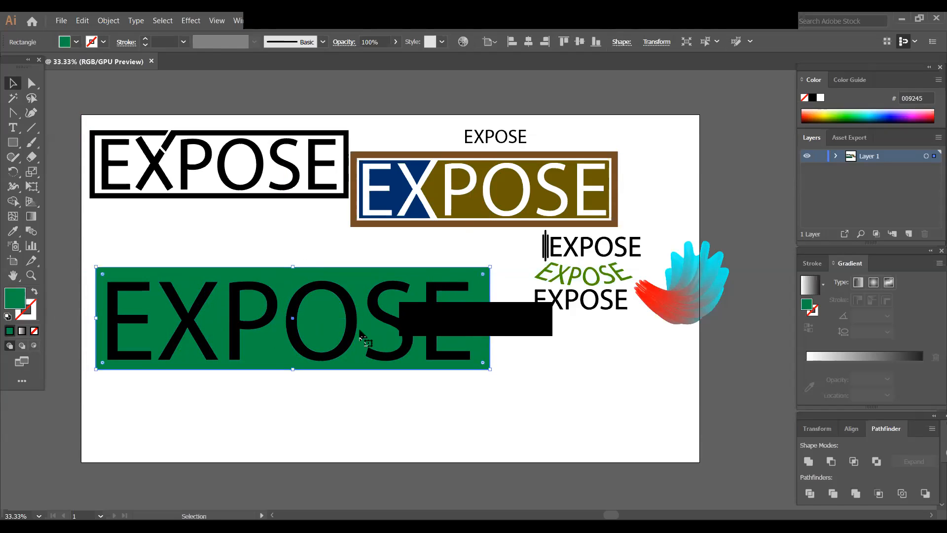
{"action": "left_click_drag", "start_coordinate": [490, 318], "coordinate": [479, 318]}
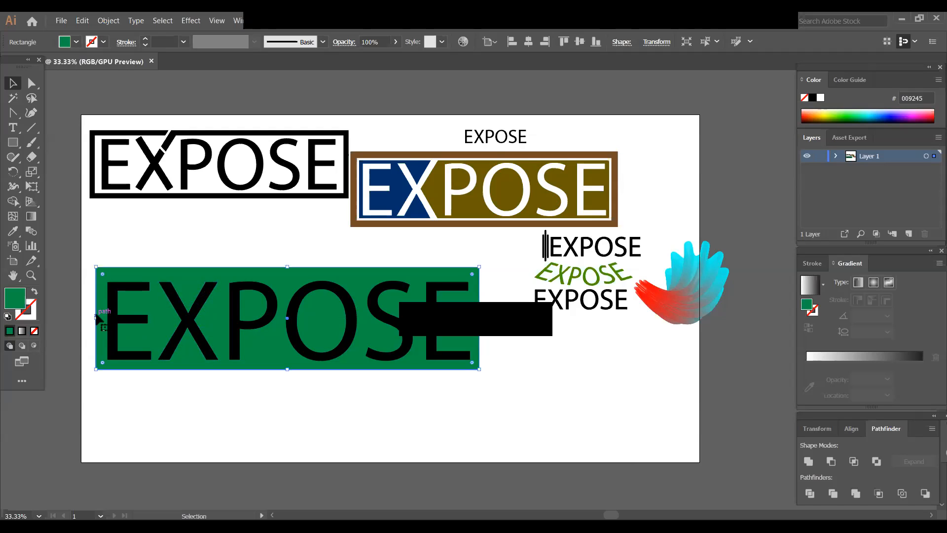
- Nudge the EXPOSE letters toward the rectangle's centre and lower the rectangle's upper edge to even out the margins
{"action": "left_click", "coordinate": [189, 328]}
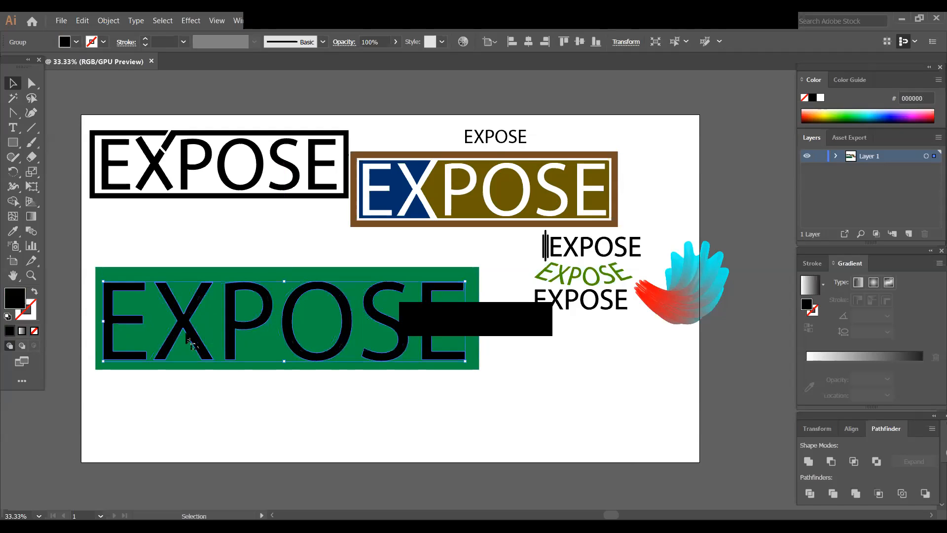
{"action": "left_click_drag", "start_coordinate": [294, 344], "coordinate": [297, 344]}
{"action": "left_click", "coordinate": [272, 405]}
{"action": "left_click", "coordinate": [292, 298]}
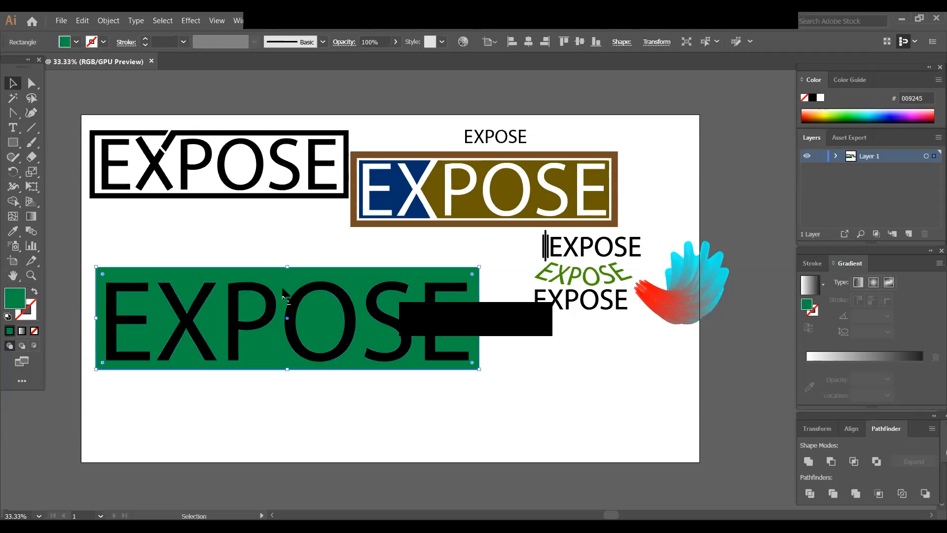
{"action": "left_click_drag", "start_coordinate": [287, 267], "coordinate": [286, 273]}
{"action": "left_click_drag", "start_coordinate": [291, 337], "coordinate": [291, 338]}
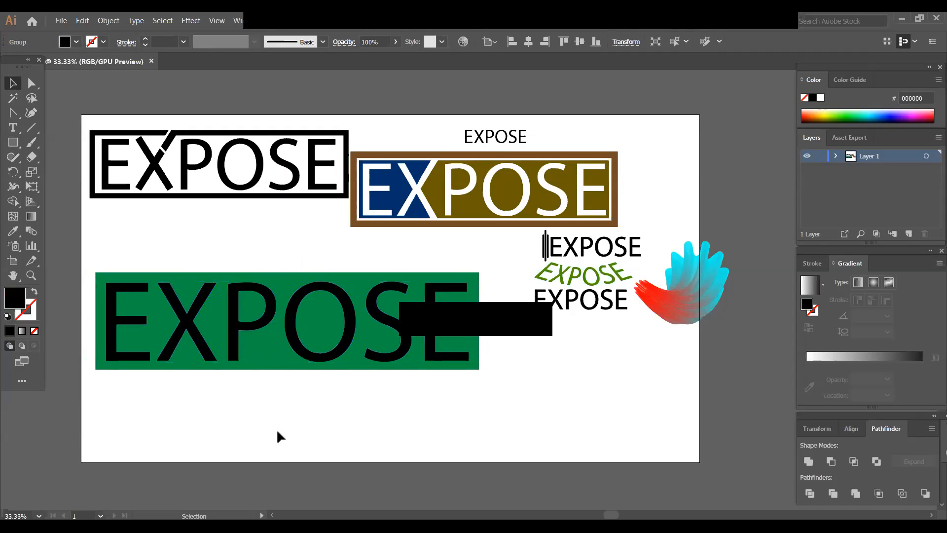
{"action": "left_click", "coordinate": [276, 428]}
{"action": "left_click", "coordinate": [271, 369]}
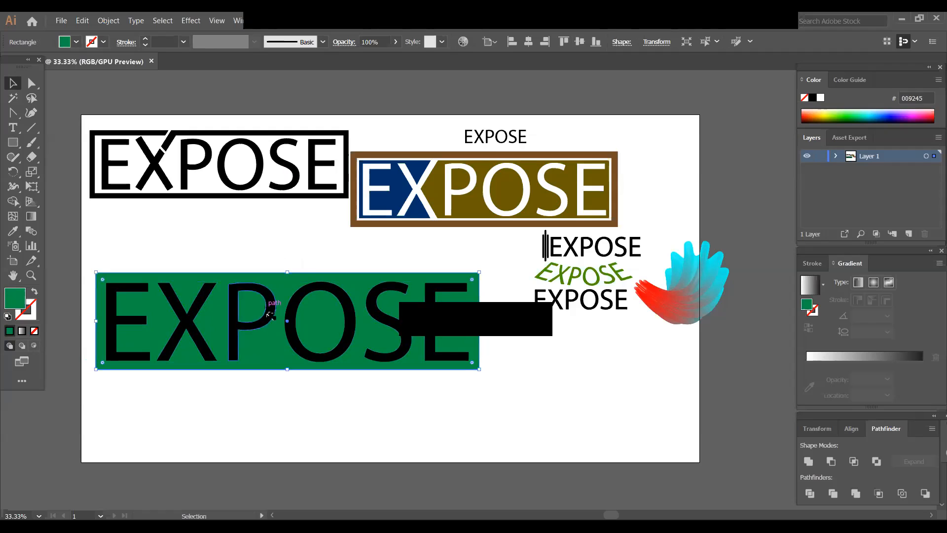
{"action": "key", "text": "a"}
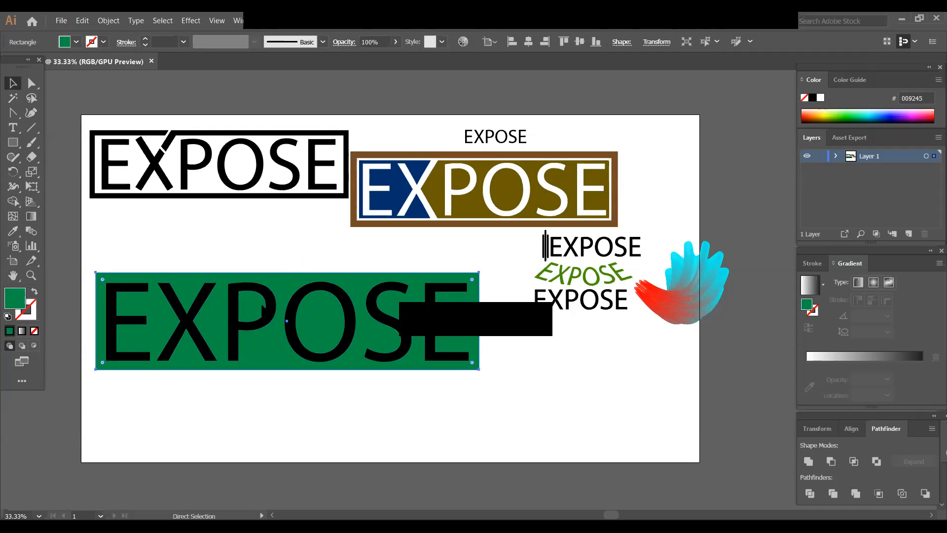
{"action": "key", "text": "v"}
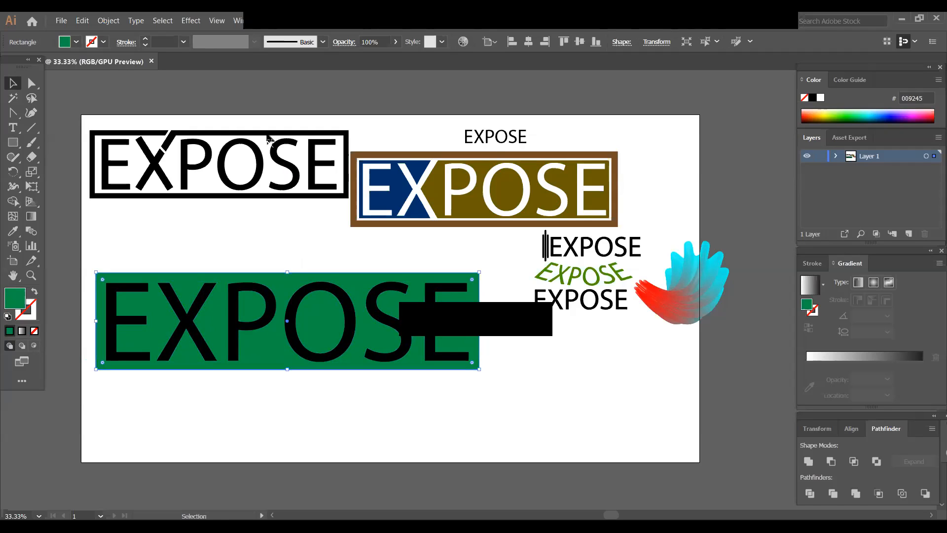
{"action": "left_click", "coordinate": [232, 254]}
- Stretch the X's upper right arm diagonally outward past the green rectangle's upper edge using its end anchor points
{"action": "left_click", "coordinate": [32, 83]}
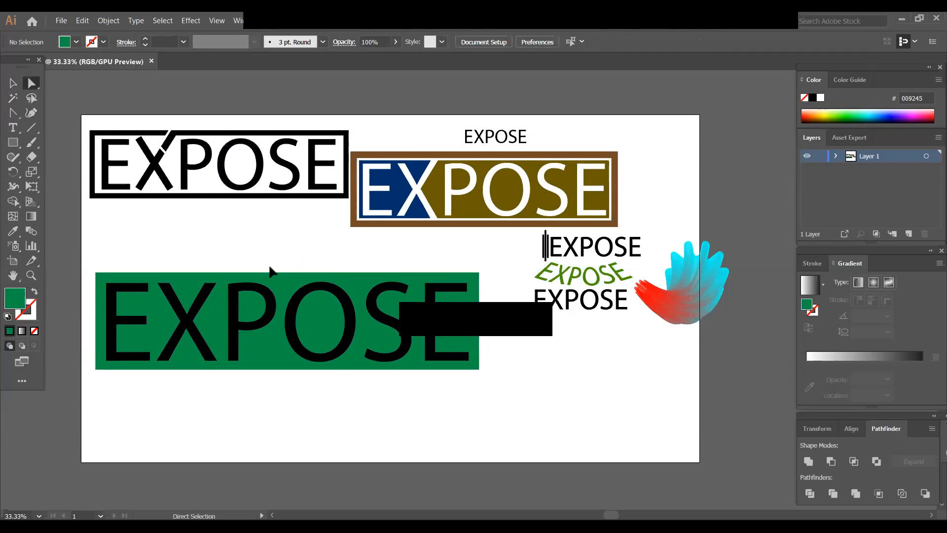
{"action": "left_click", "coordinate": [205, 284], "text": "shift"}
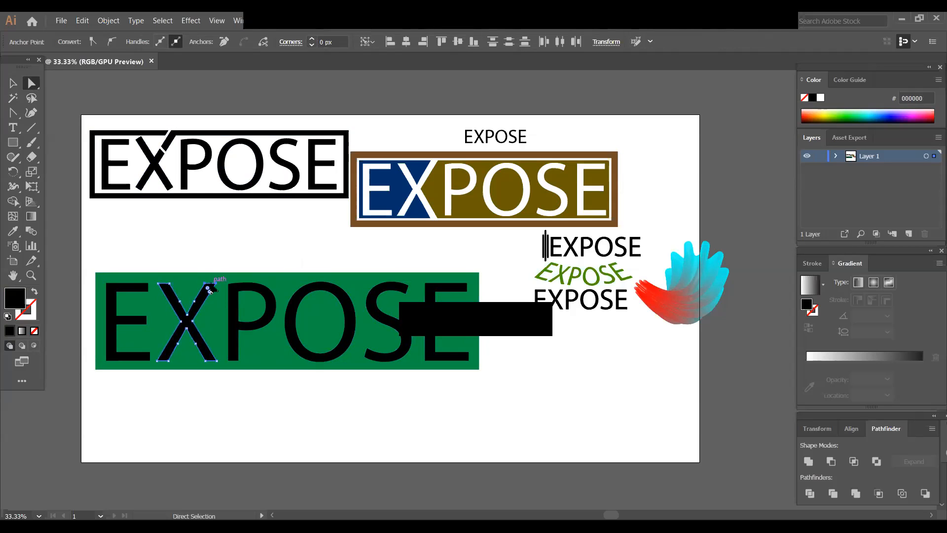
{"action": "left_click_drag", "start_coordinate": [211, 283], "coordinate": [226, 262]}
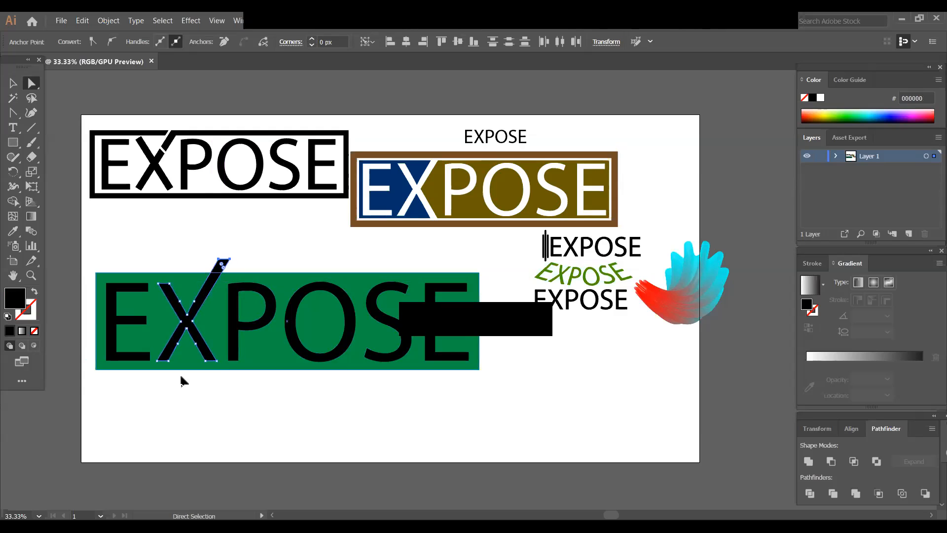
{"action": "left_click", "coordinate": [206, 395]}
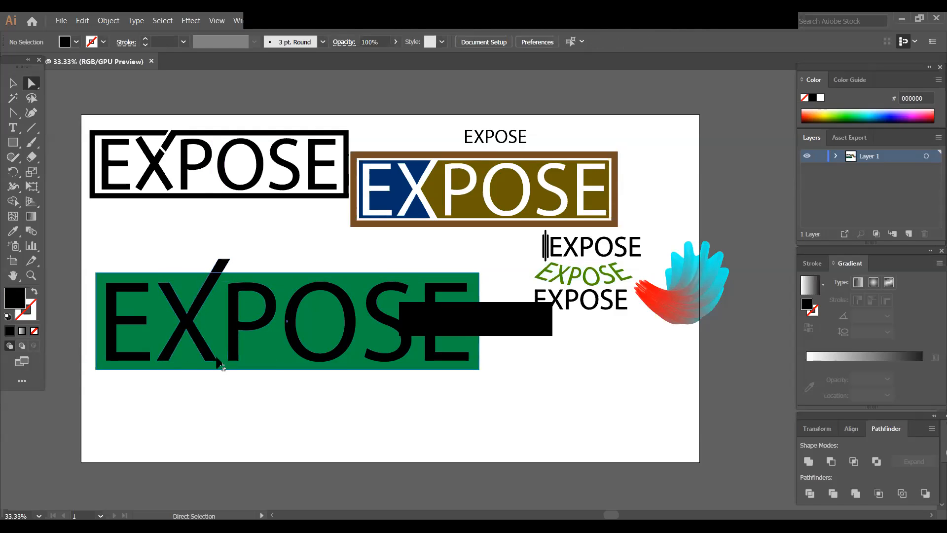
- Stretch the X's lower right leg diagonally outward past the green rectangle's lower edge using its end anchor points
{"action": "left_click", "coordinate": [207, 362]}
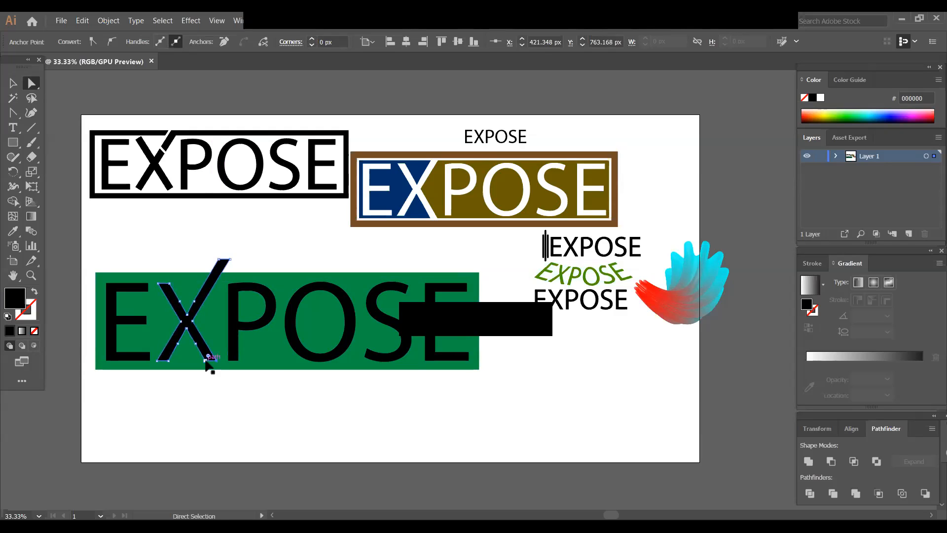
{"action": "left_click_drag", "start_coordinate": [206, 362], "coordinate": [228, 388]}
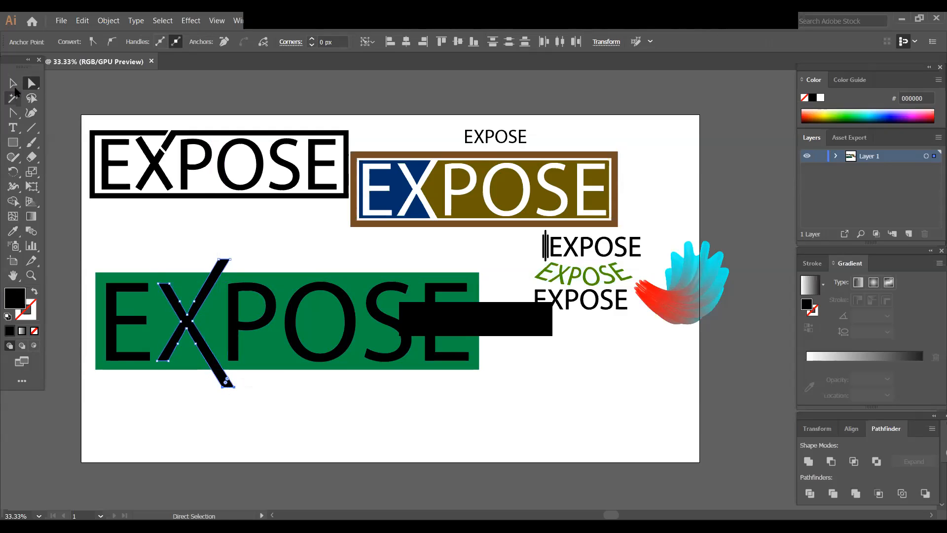
{"action": "left_click", "coordinate": [13, 83]}
{"action": "left_click", "coordinate": [182, 397]}
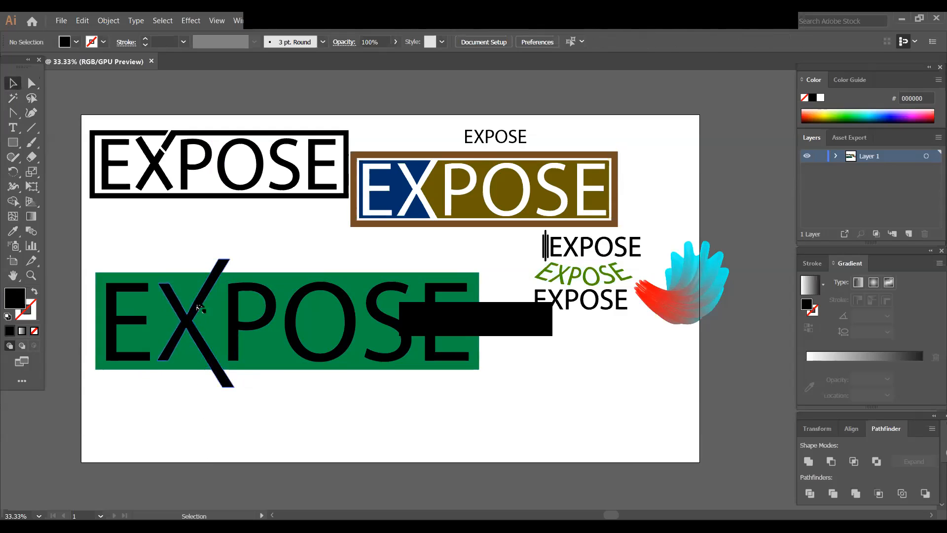
- Subtract the EXPOSE letters from the green rectangle with Pathfinder's Minus Front
{"action": "left_click_drag", "start_coordinate": [89, 260], "coordinate": [467, 395]}
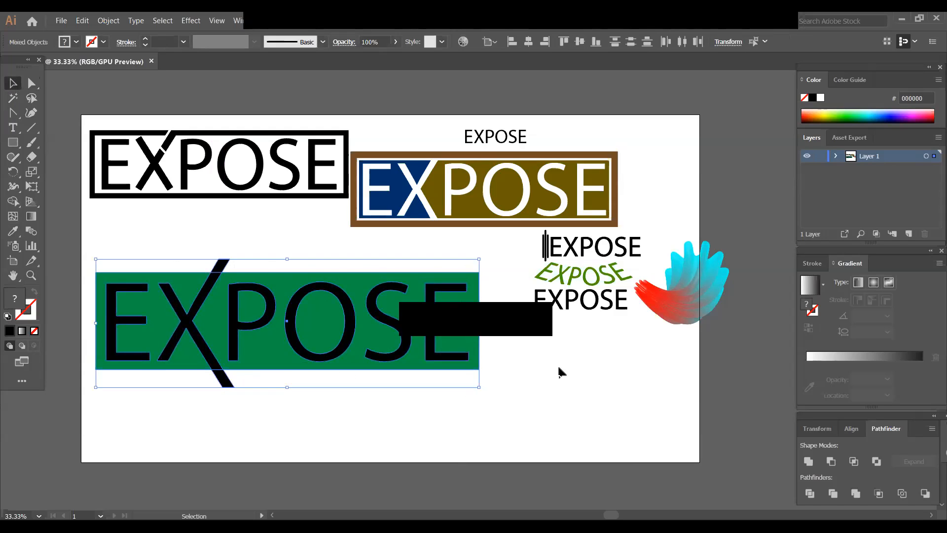
{"action": "left_click", "coordinate": [833, 462]}
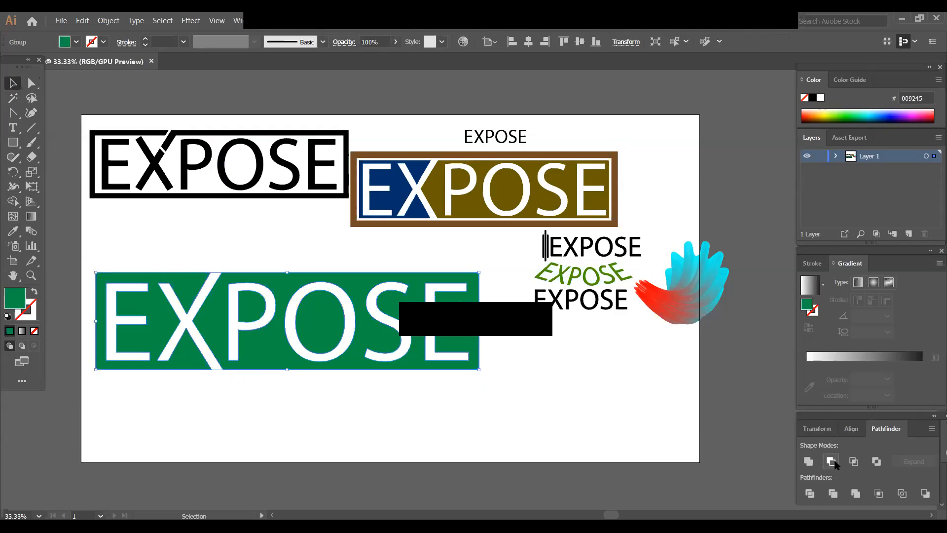
{"action": "left_click", "coordinate": [427, 423]}
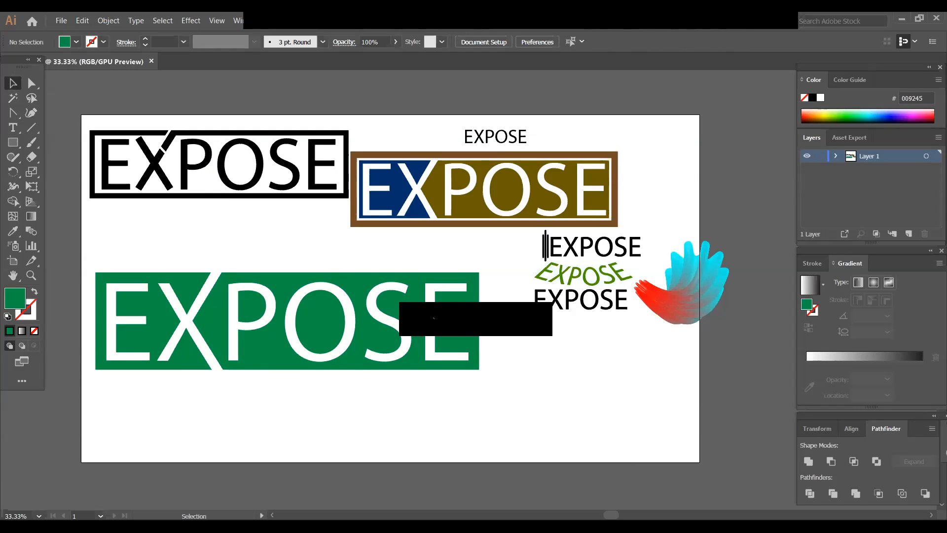
- Ungroup the pieces of the cut-out green EXPOSE logo
{"action": "left_click_drag", "start_coordinate": [221, 260], "coordinate": [491, 393]}
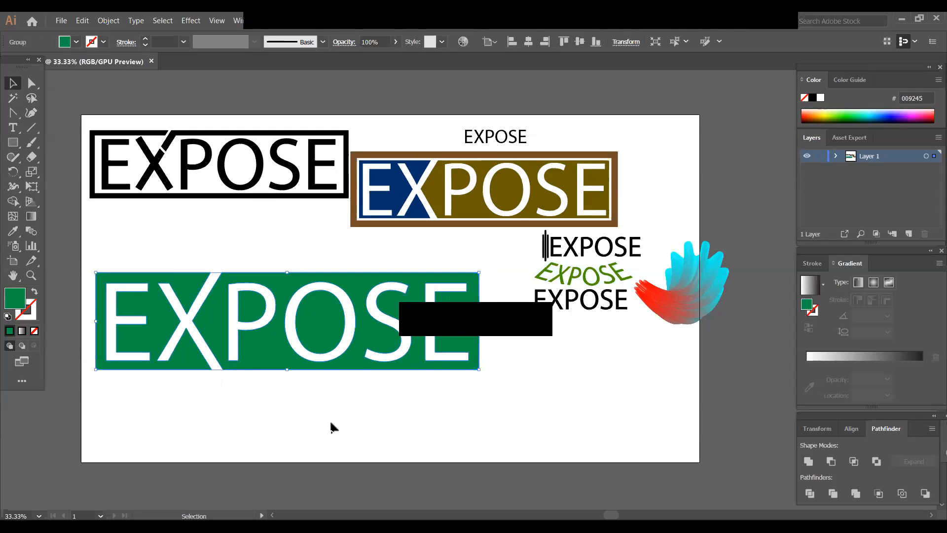
{"action": "right_click", "coordinate": [244, 310]}
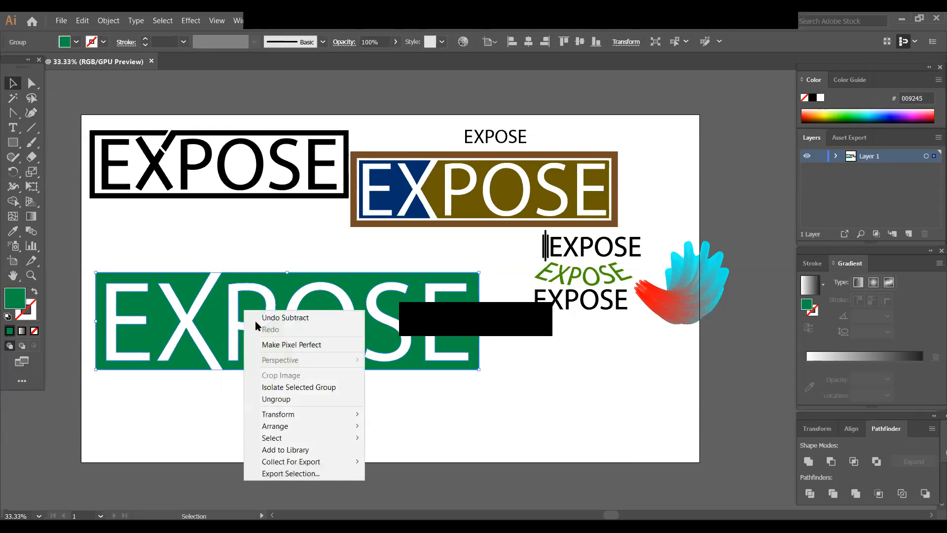
{"action": "left_click", "coordinate": [323, 399]}
{"action": "left_click", "coordinate": [222, 449]}
- Fill the background pieces around and inside the POSE letters with teal blue 00687F
{"action": "left_click_drag", "start_coordinate": [215, 267], "coordinate": [487, 358]}
{"action": "left_click", "coordinate": [12, 230]}
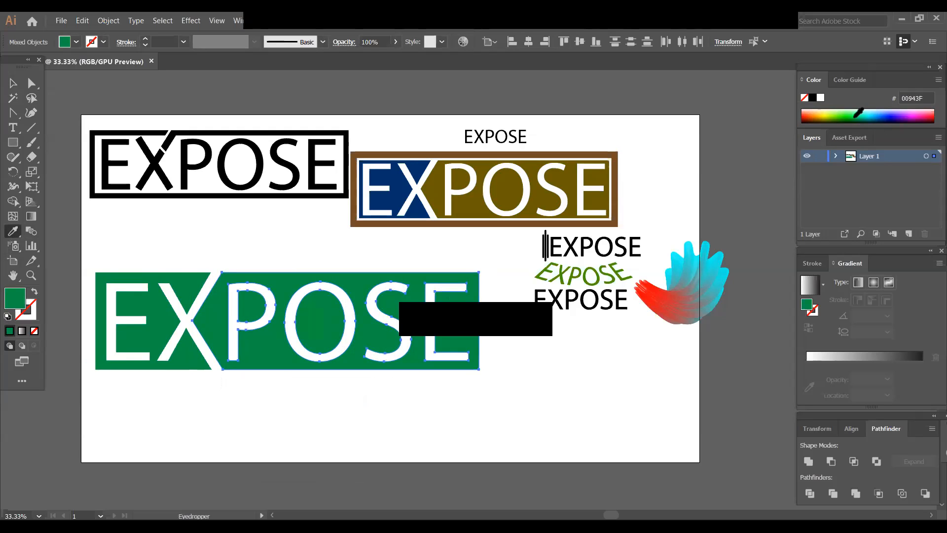
{"action": "left_click", "coordinate": [872, 119]}
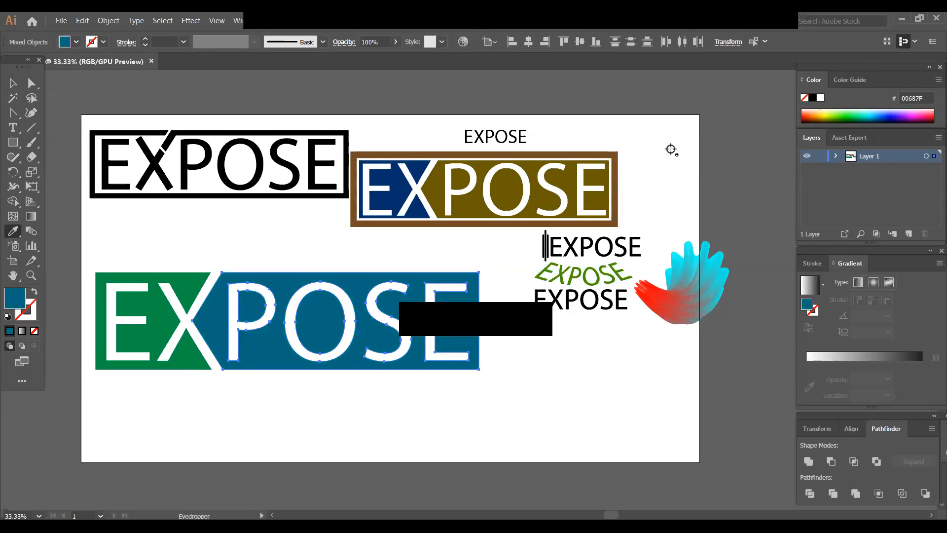
{"action": "left_click", "coordinate": [13, 82]}
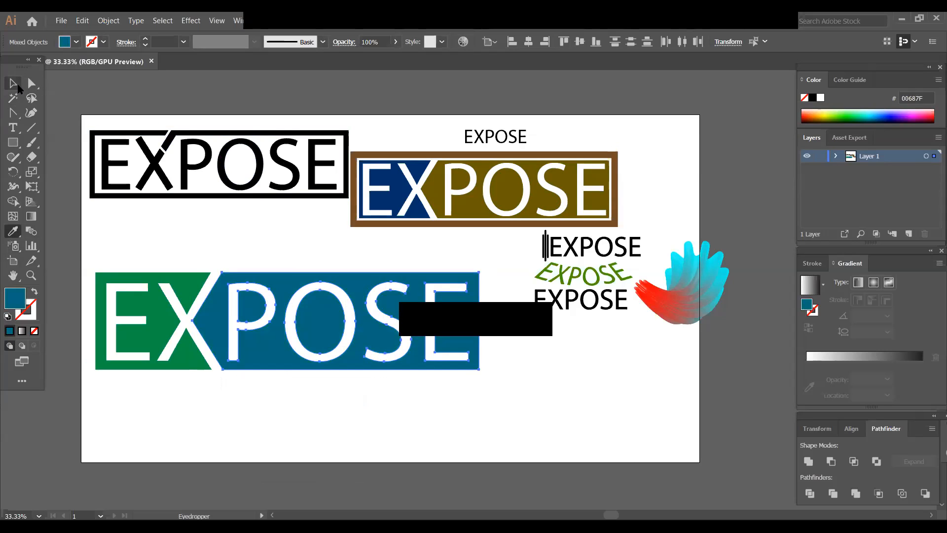
{"action": "left_click", "coordinate": [219, 409]}
- Try a dark purple 49006A fill on the EX background piece and undo it
{"action": "left_click_drag", "start_coordinate": [92, 255], "coordinate": [196, 374]}
{"action": "left_click", "coordinate": [13, 231]}
{"action": "left_click", "coordinate": [906, 118]}
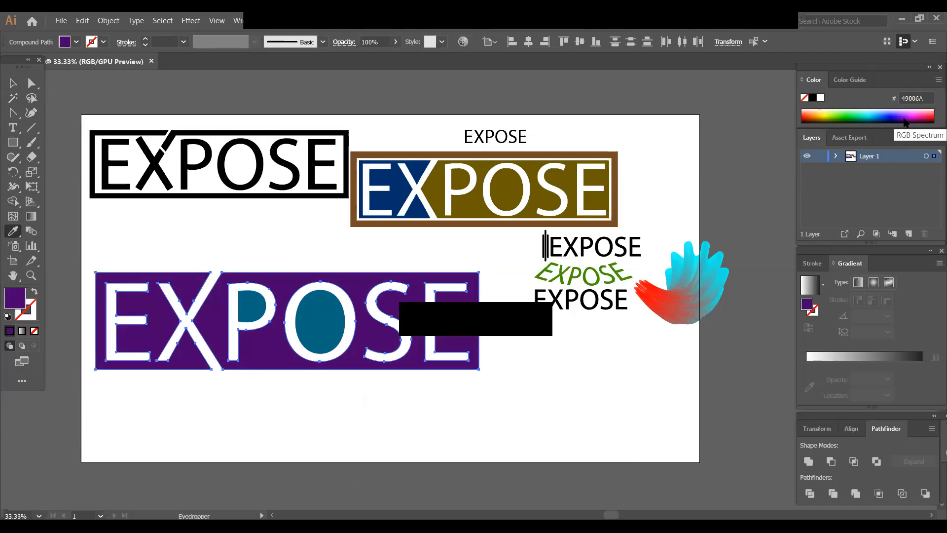
{"action": "key", "text": "ctrl+z"}
- Try purple and blue shades on the EX background piece, ending with dark green 003F2E
{"action": "left_click", "coordinate": [13, 83]}
{"action": "left_click", "coordinate": [165, 252]}
{"action": "left_click_drag", "start_coordinate": [89, 263], "coordinate": [179, 376]}
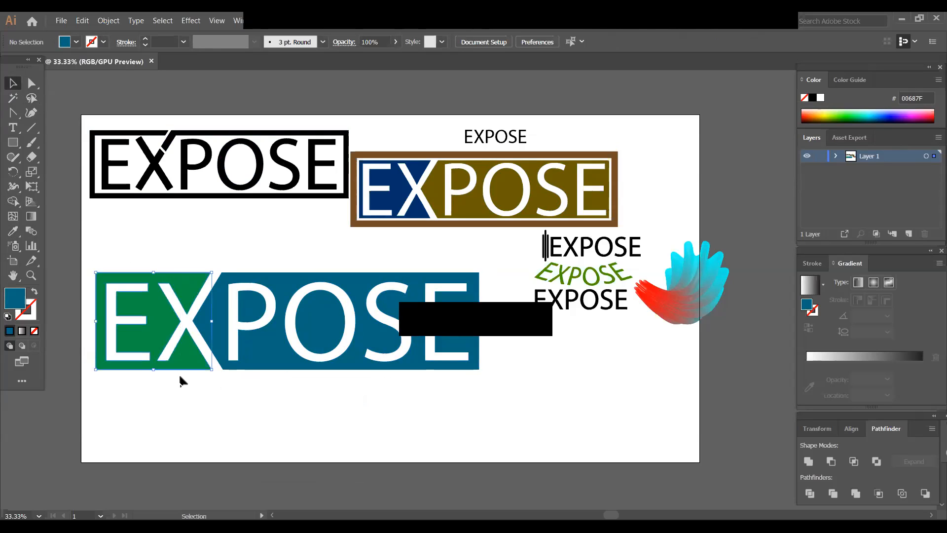
{"action": "left_click", "coordinate": [9, 235]}
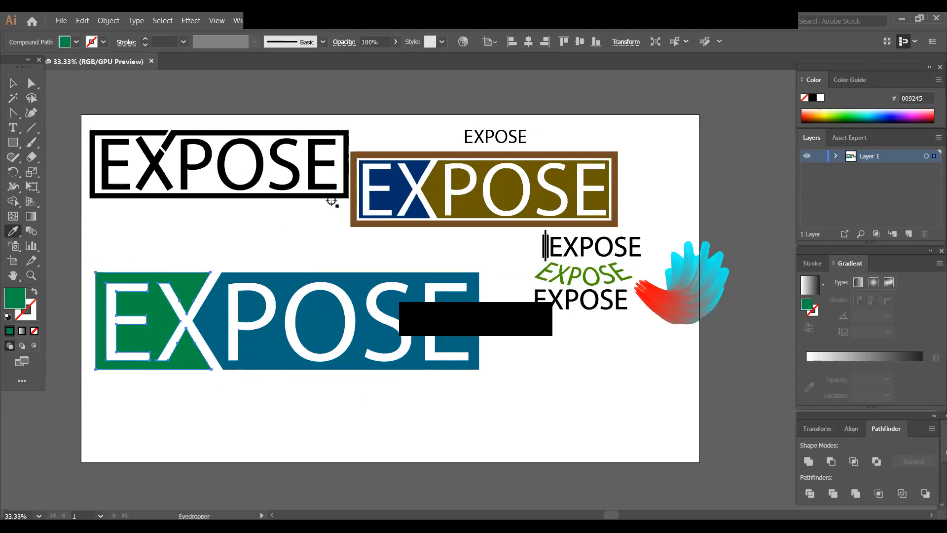
{"action": "left_click", "coordinate": [910, 118]}
{"action": "left_click", "coordinate": [910, 116]}
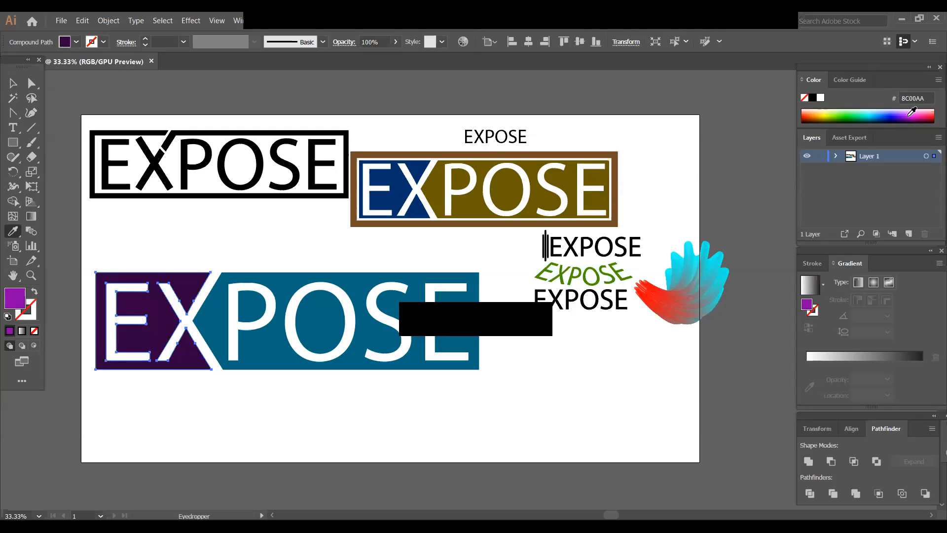
{"action": "left_click", "coordinate": [888, 112]}
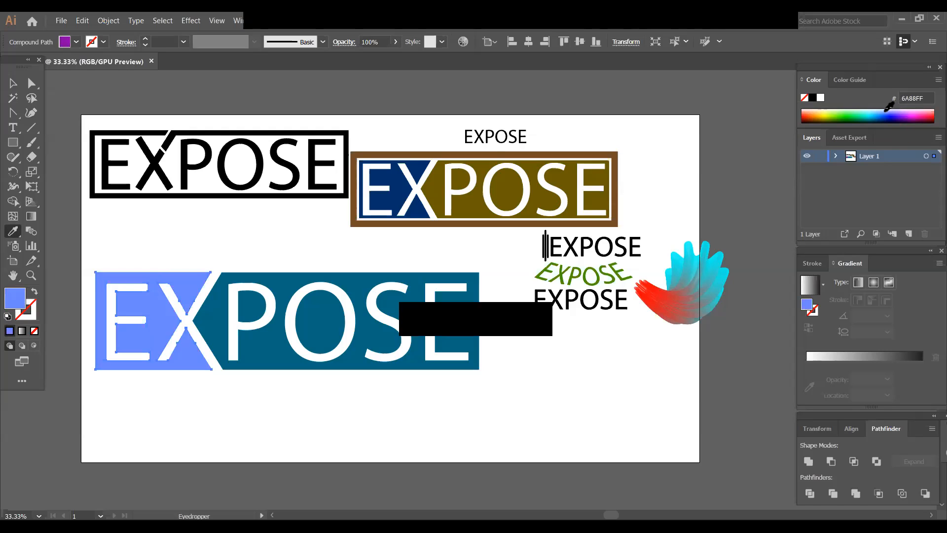
{"action": "left_click", "coordinate": [876, 111]}
{"action": "left_click", "coordinate": [860, 110]}
{"action": "left_click", "coordinate": [863, 118]}
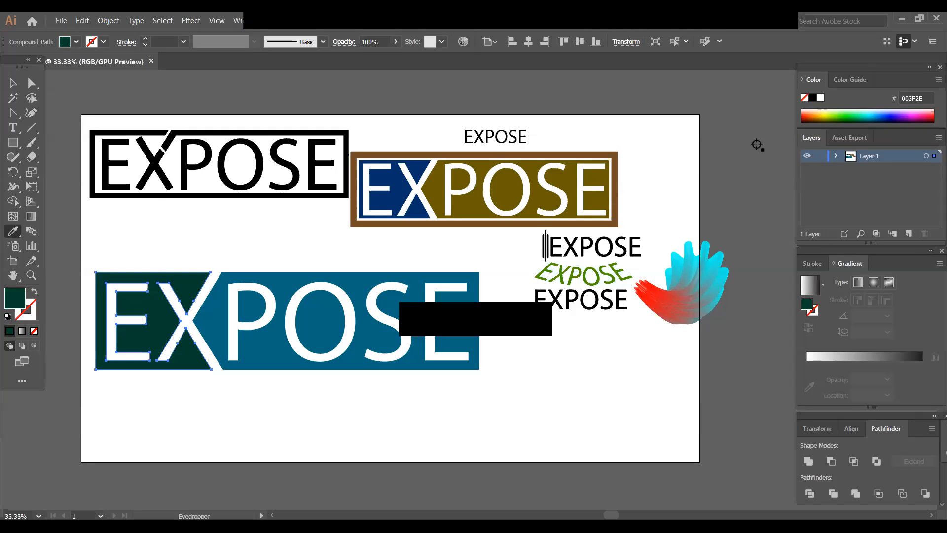
{"action": "left_click", "coordinate": [13, 83]}
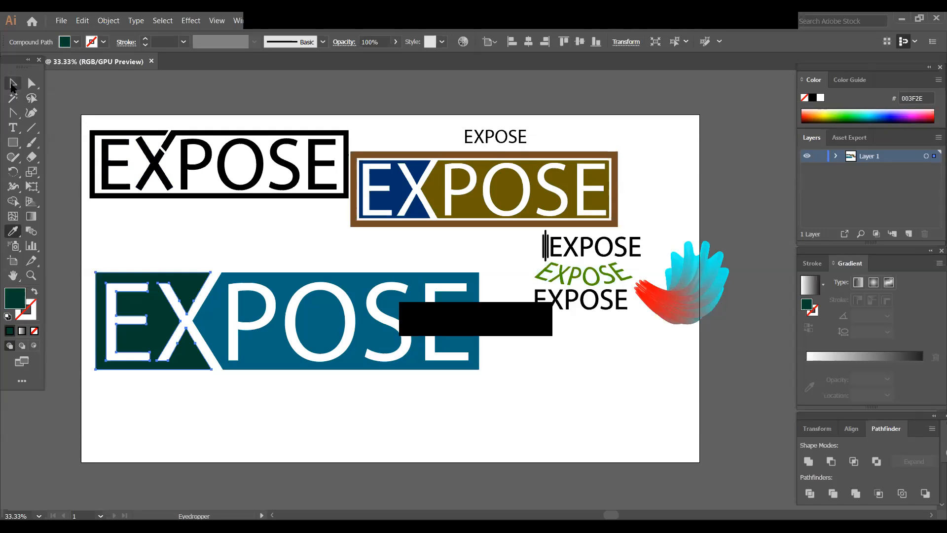
{"action": "left_click", "coordinate": [304, 422]}
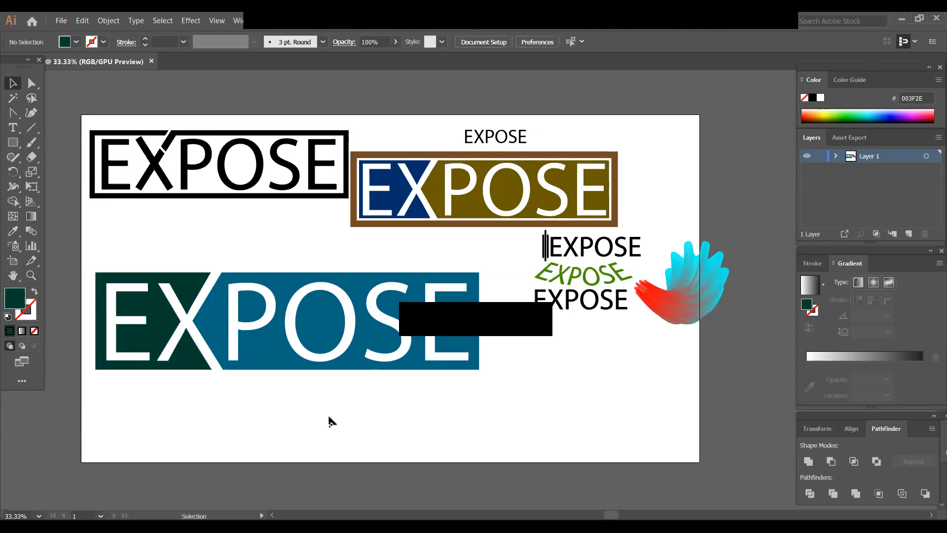
- Fill the EX background piece with lime green 88BF00
{"action": "left_click", "coordinate": [183, 367]}
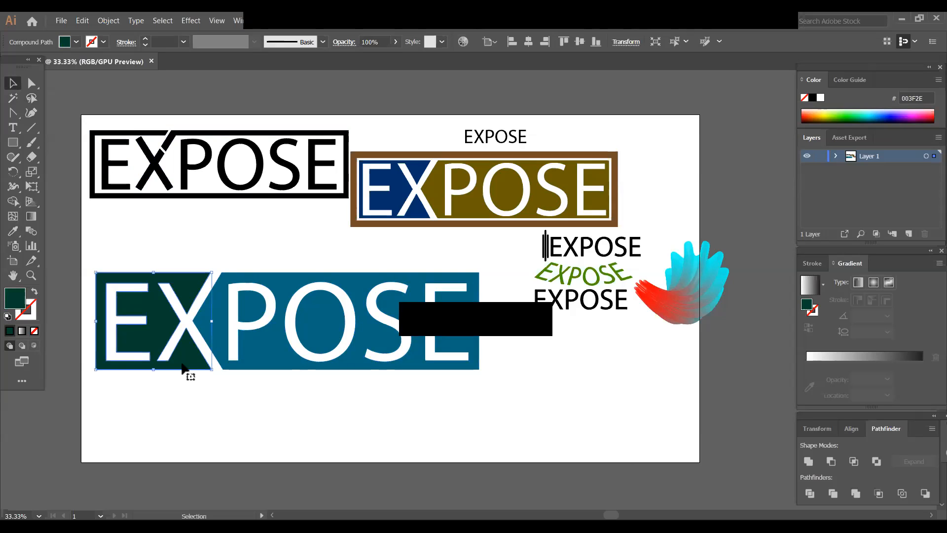
{"action": "left_click", "coordinate": [828, 111]}
{"action": "left_click", "coordinate": [822, 116]}
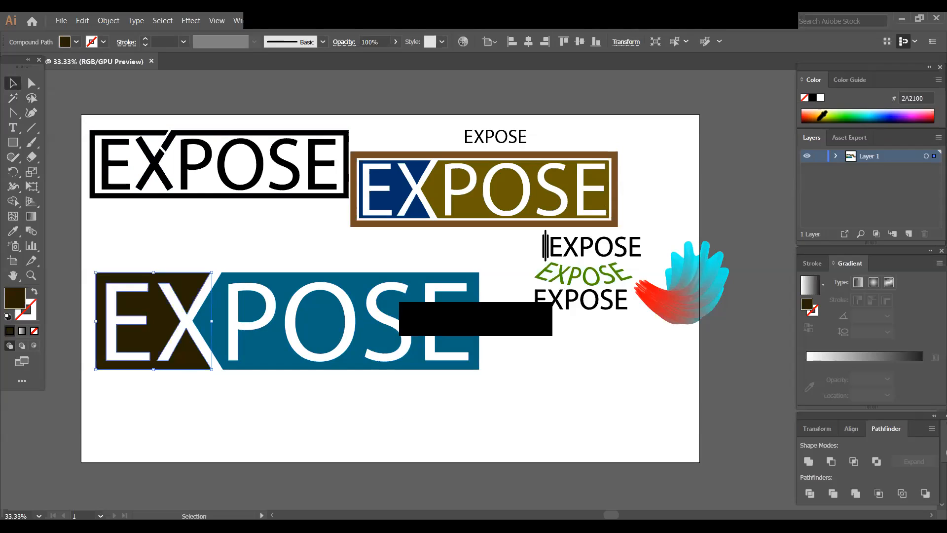
{"action": "left_click", "coordinate": [828, 114]}
{"action": "left_click", "coordinate": [833, 112]}
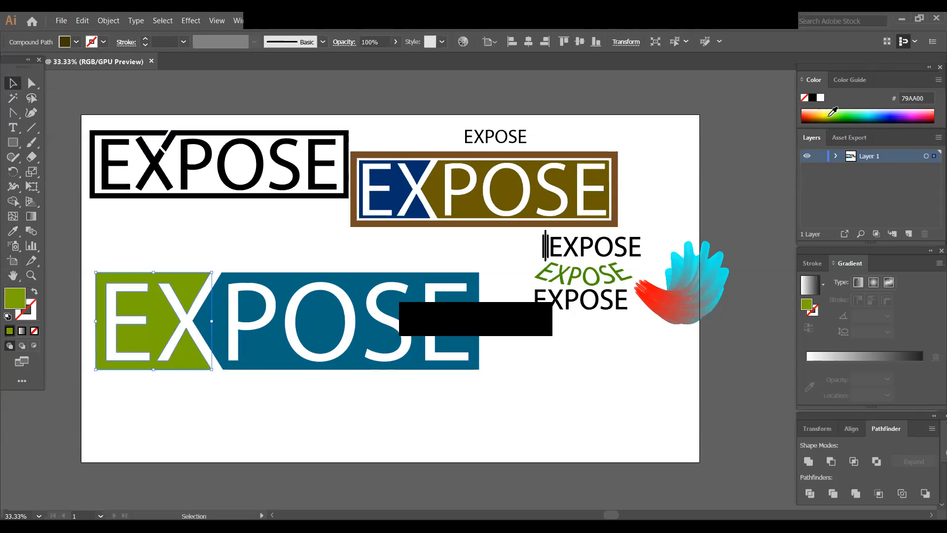
{"action": "left_click", "coordinate": [832, 112]}
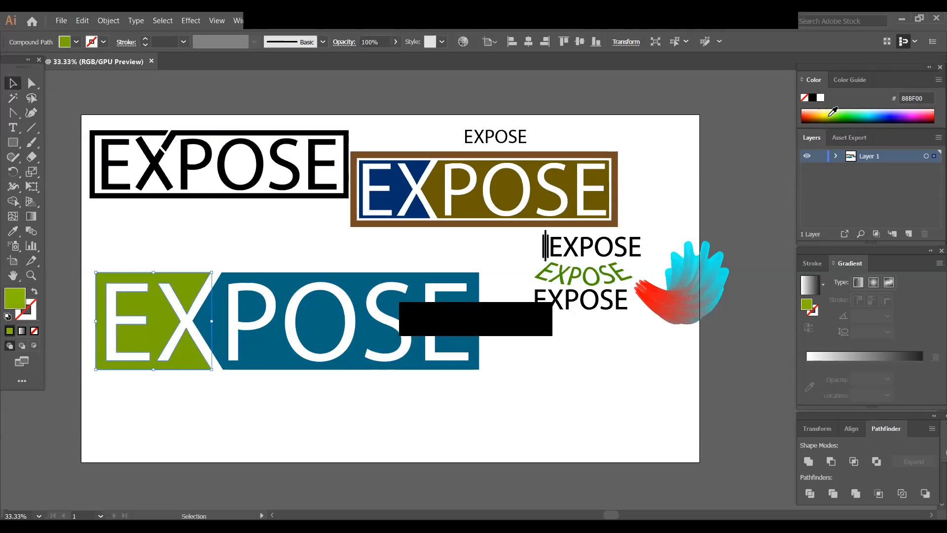
{"action": "left_click", "coordinate": [166, 239]}
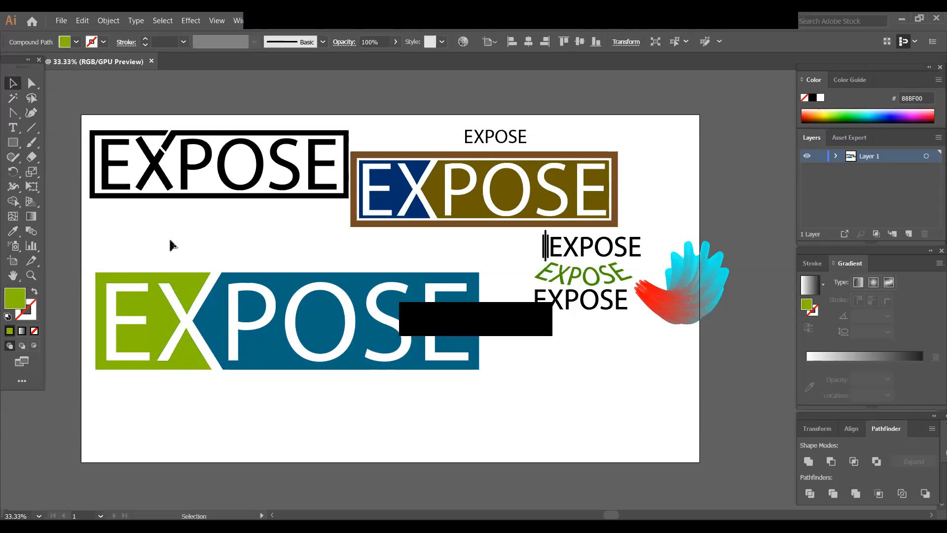
- Group all pieces of the two-coloured EXPOSE logo and move it slightly down the artboard
{"action": "left_click_drag", "start_coordinate": [93, 251], "coordinate": [481, 414]}
{"action": "right_click", "coordinate": [347, 334]}
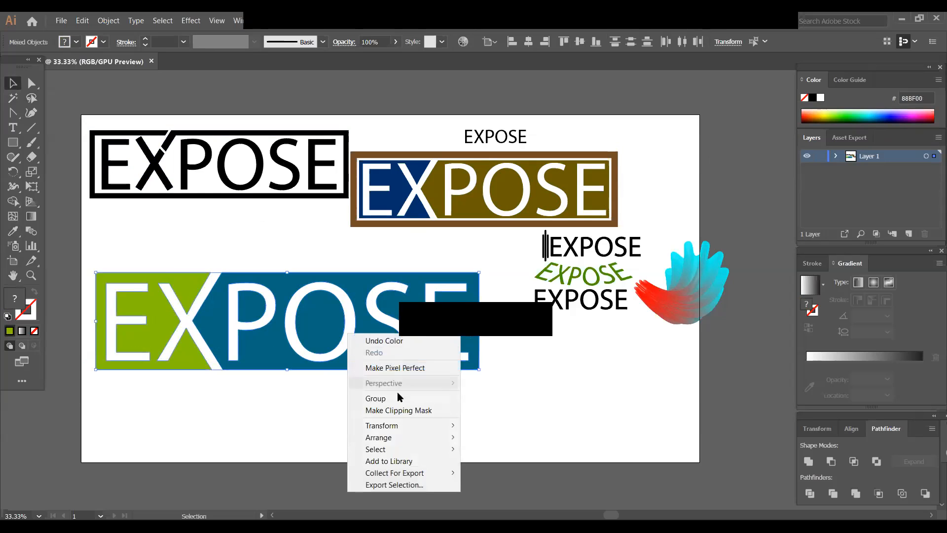
{"action": "left_click", "coordinate": [400, 398]}
{"action": "left_click_drag", "start_coordinate": [280, 352], "coordinate": [328, 387]}
{"action": "left_click", "coordinate": [339, 422]}
- Draw a lime green rectangle that covers the whole two-coloured EXPOSE logo
{"action": "left_click", "coordinate": [13, 143]}
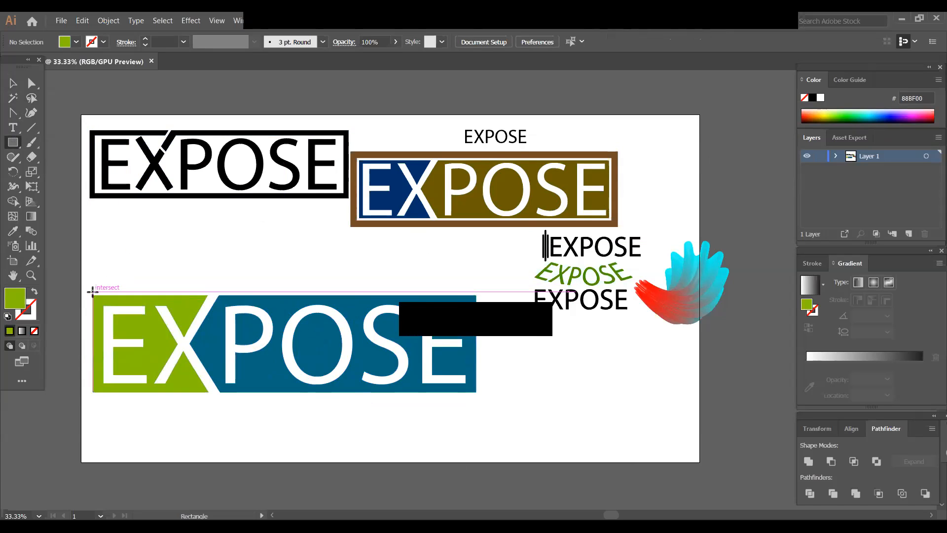
{"action": "left_click_drag", "start_coordinate": [92, 292], "coordinate": [476, 392]}
{"action": "left_click", "coordinate": [12, 83]}
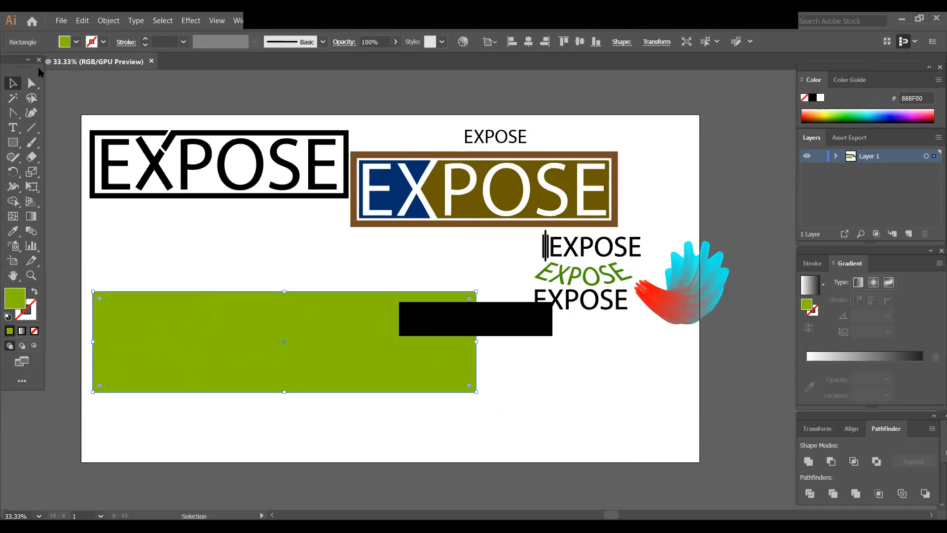
- Offset the path of the lime green rectangle outward by 18 px with mitered joins
{"action": "left_click", "coordinate": [109, 21]}
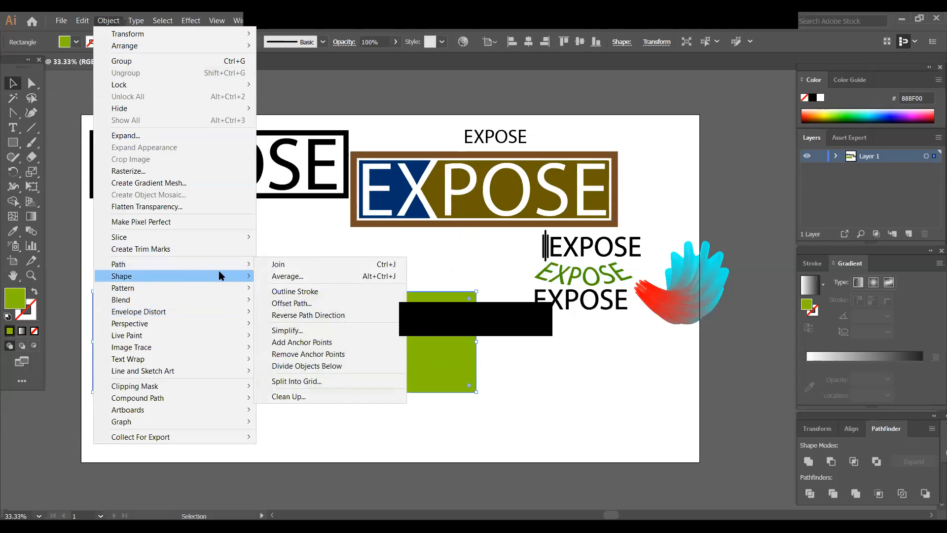
{"action": "left_click", "coordinate": [298, 307]}
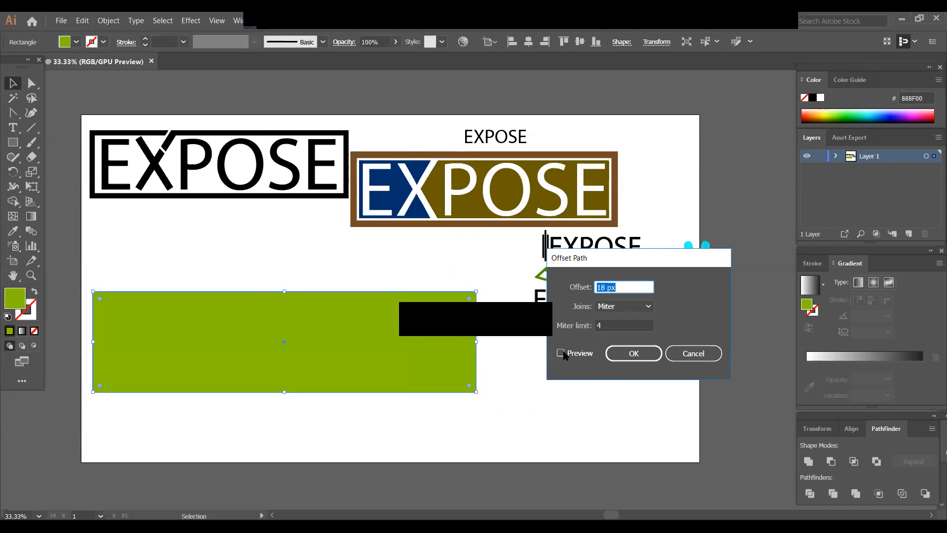
{"action": "left_click", "coordinate": [561, 353]}
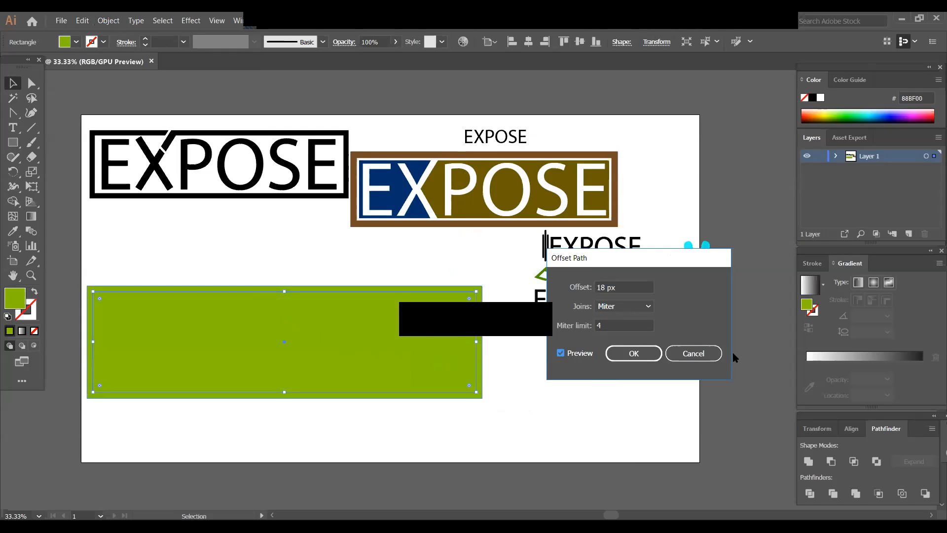
{"action": "left_click", "coordinate": [628, 354]}
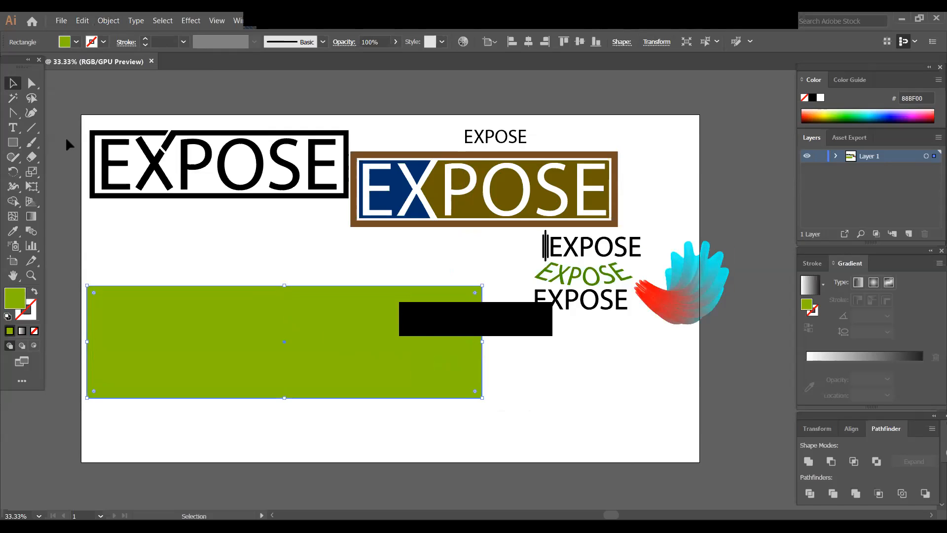
- Remove the outer offset rectangle's fill and give it an RGB Red stroke of 20 pt
{"action": "left_click", "coordinate": [75, 42]}
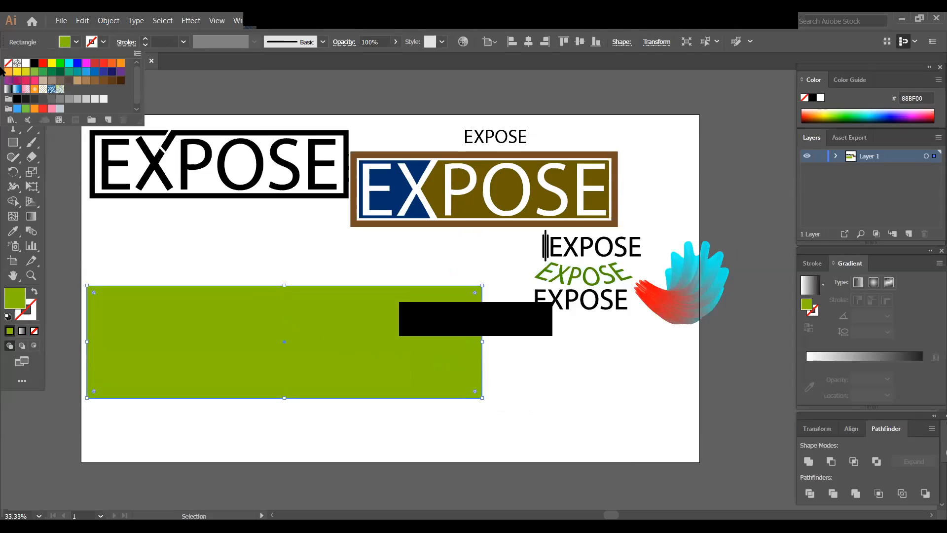
{"action": "left_click", "coordinate": [8, 64]}
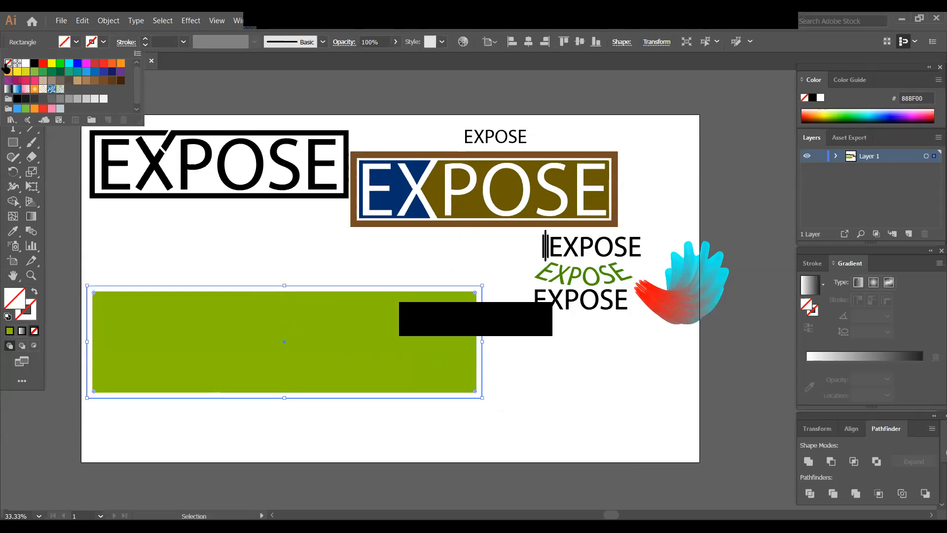
{"action": "left_click", "coordinate": [103, 41]}
{"action": "left_click", "coordinate": [104, 41]}
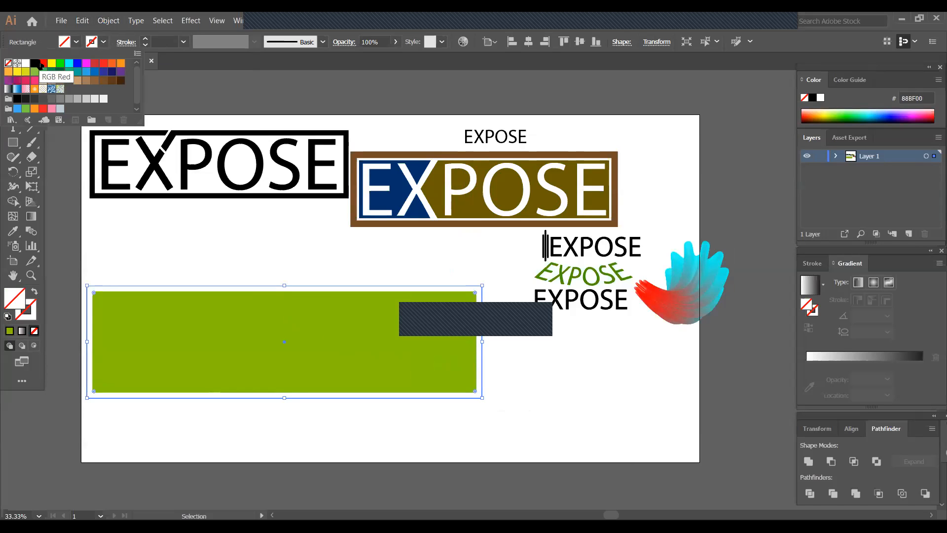
{"action": "left_click", "coordinate": [43, 63]}
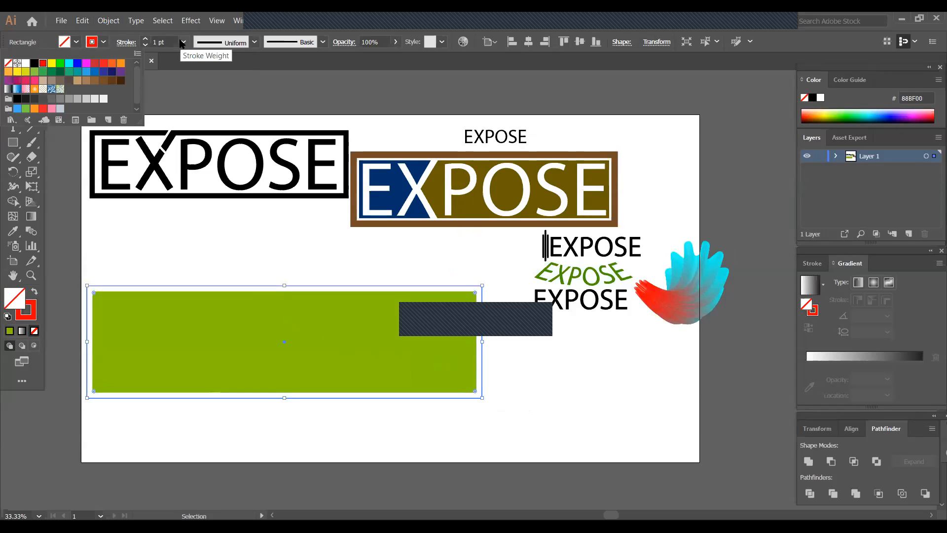
{"action": "left_click", "coordinate": [183, 42]}
{"action": "left_click", "coordinate": [183, 42]}
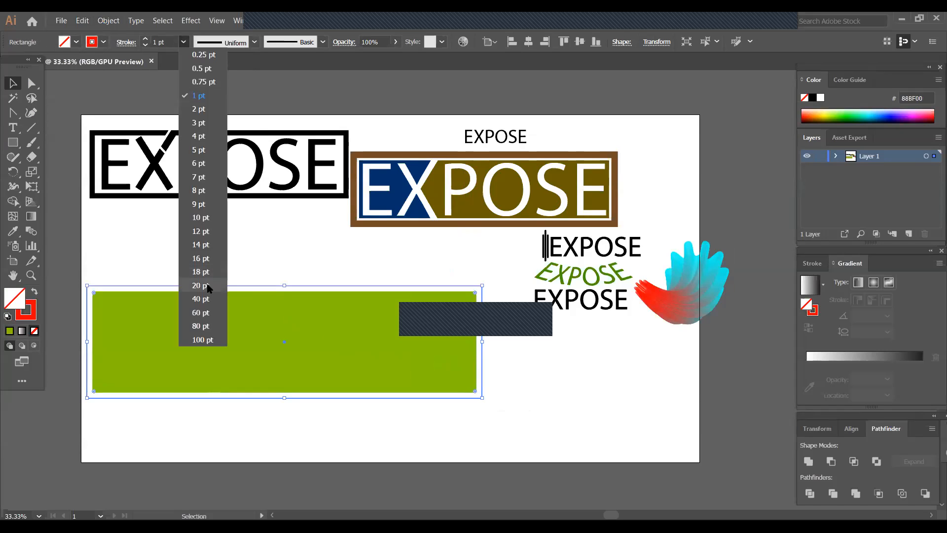
{"action": "left_click", "coordinate": [221, 284]}
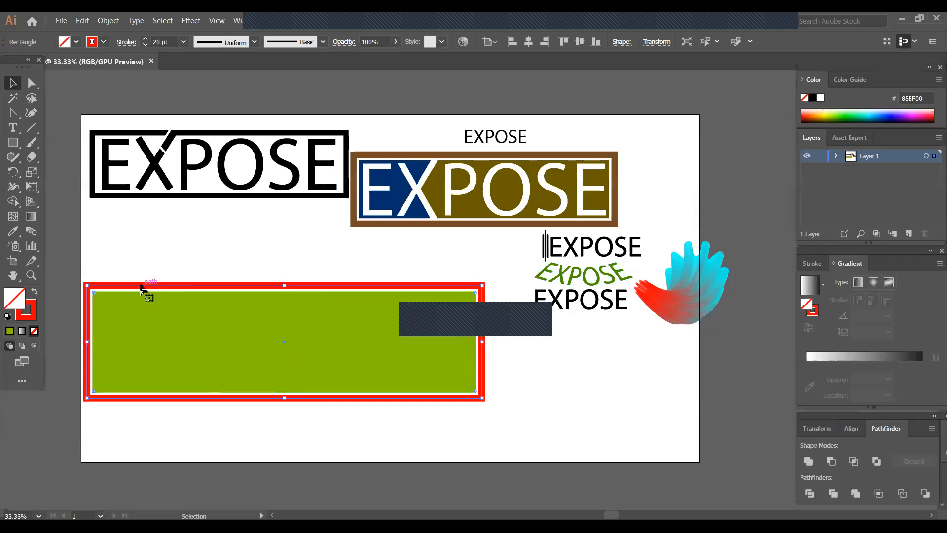
{"action": "left_click", "coordinate": [158, 259]}
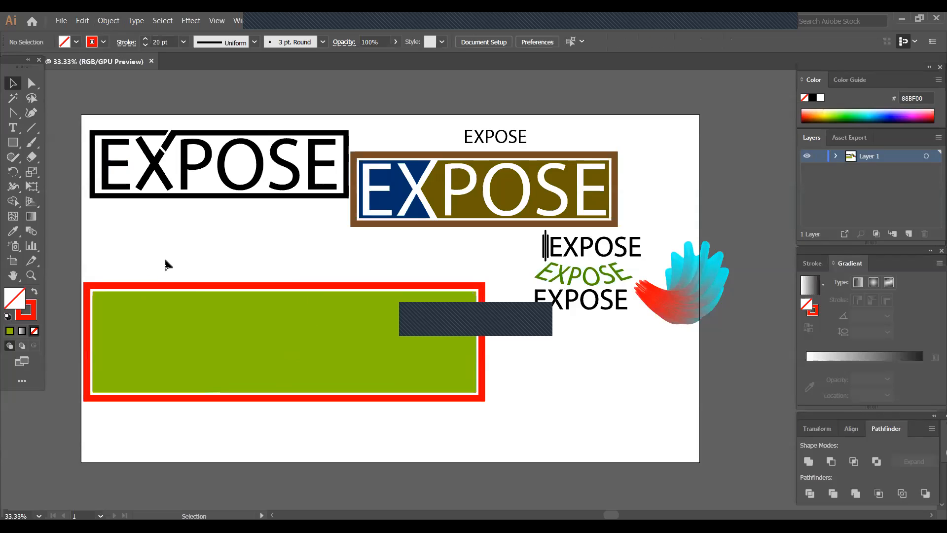
{"action": "left_click", "coordinate": [208, 287]}
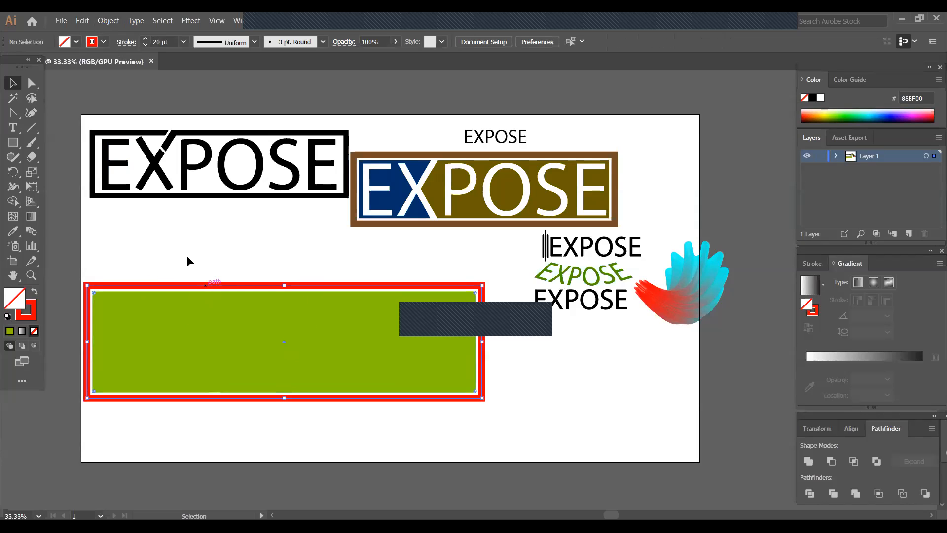
{"action": "left_click", "coordinate": [118, 22]}
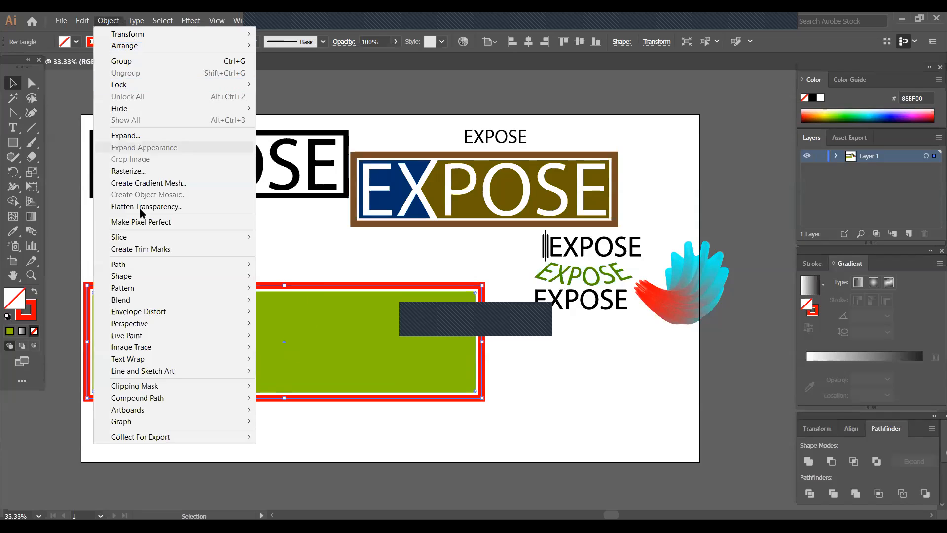
{"action": "left_click", "coordinate": [323, 259]}
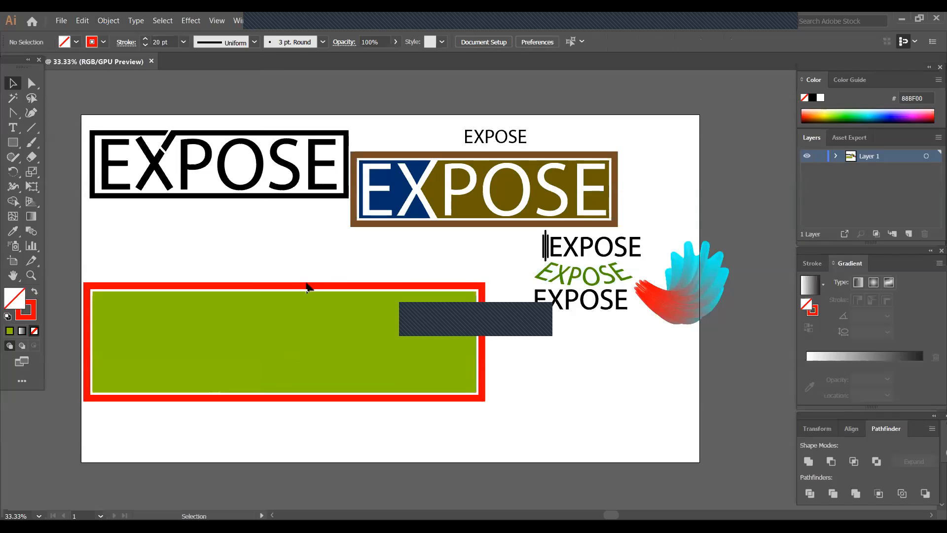
- Thicken the red frame's stroke to 28 pt
{"action": "left_click", "coordinate": [306, 286]}
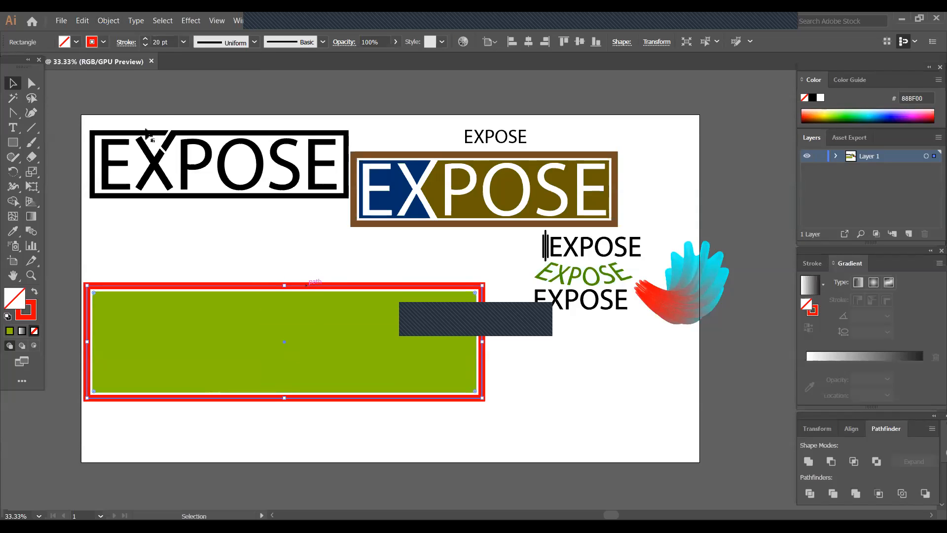
{"action": "left_click", "coordinate": [146, 39]}
{"action": "left_click", "coordinate": [146, 39]}
{"action": "left_click", "coordinate": [145, 39]}
{"action": "left_click", "coordinate": [146, 39]}
{"action": "left_click", "coordinate": [145, 39]}
{"action": "left_click", "coordinate": [146, 39]}
{"action": "left_click", "coordinate": [146, 39]}
{"action": "left_click", "coordinate": [252, 263]}
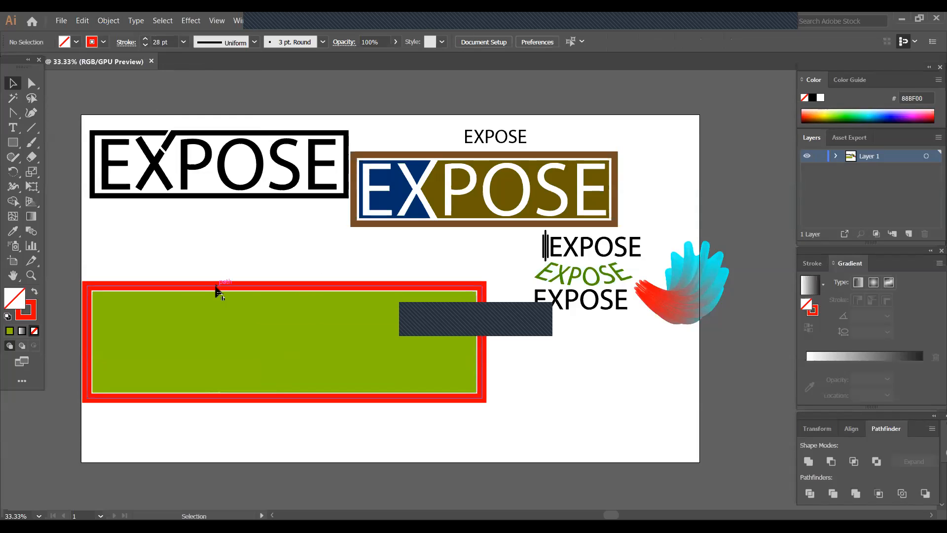
- Expand the red frame's stroke into a filled shape and delete the lime green rectangle covering the logo
{"action": "left_click", "coordinate": [183, 294]}
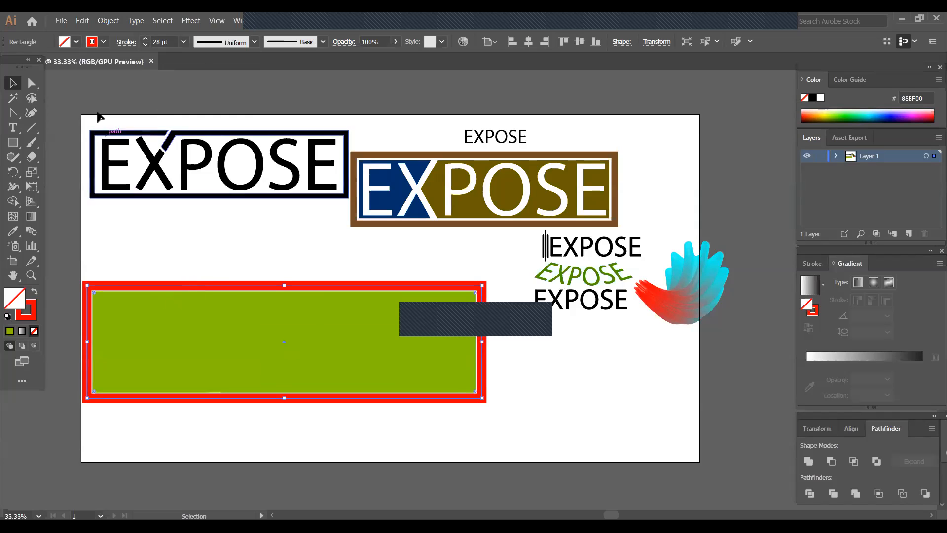
{"action": "left_click", "coordinate": [123, 23]}
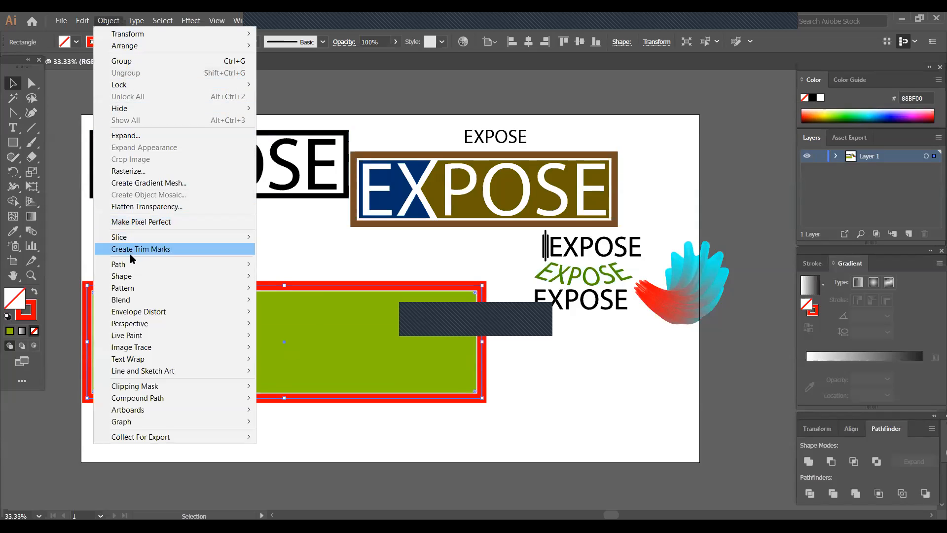
{"action": "left_click", "coordinate": [134, 136]}
{"action": "left_click", "coordinate": [322, 220]}
{"action": "left_click", "coordinate": [207, 331]}
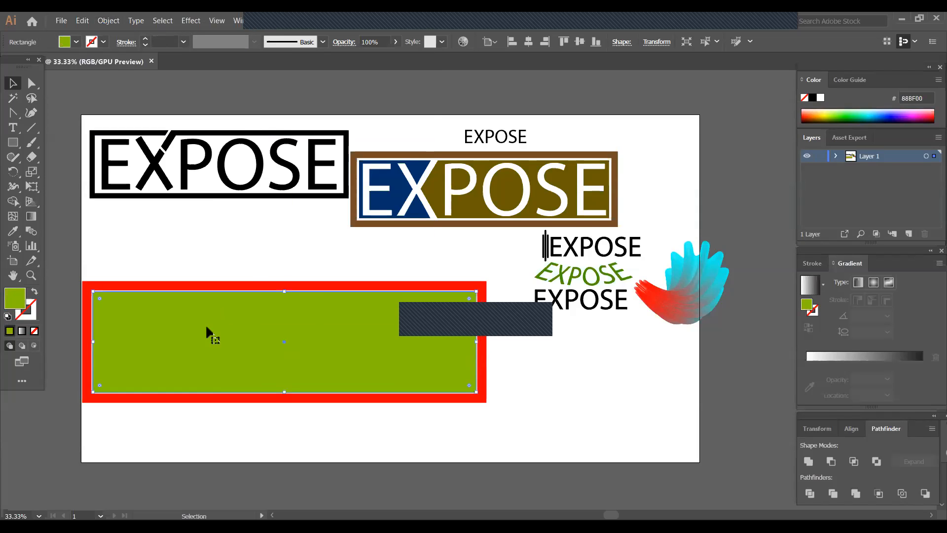
{"action": "key", "text": "Delete"}
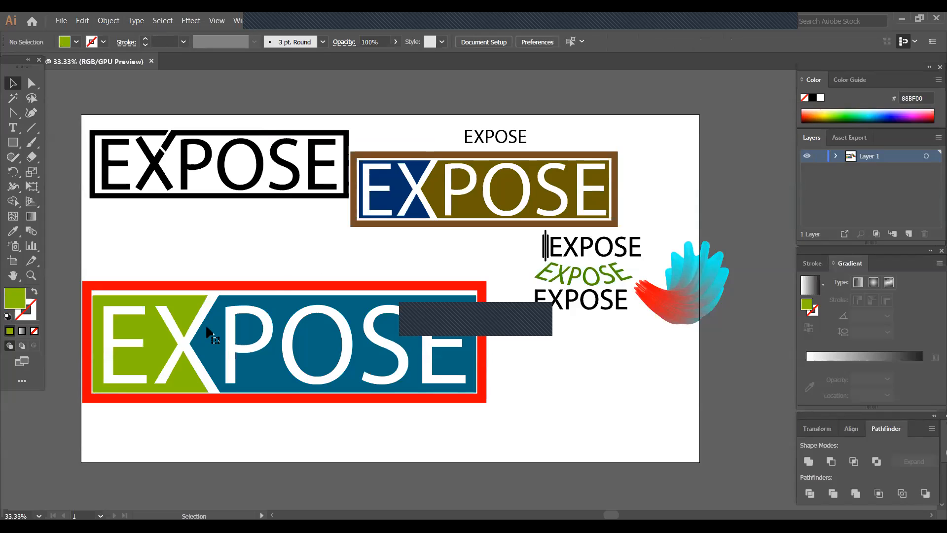
- Centre the red frame and the two-coloured EXPOSE logo horizontally and vertically, and move them together to the artboard's lower left area
{"action": "left_click", "coordinate": [404, 290]}
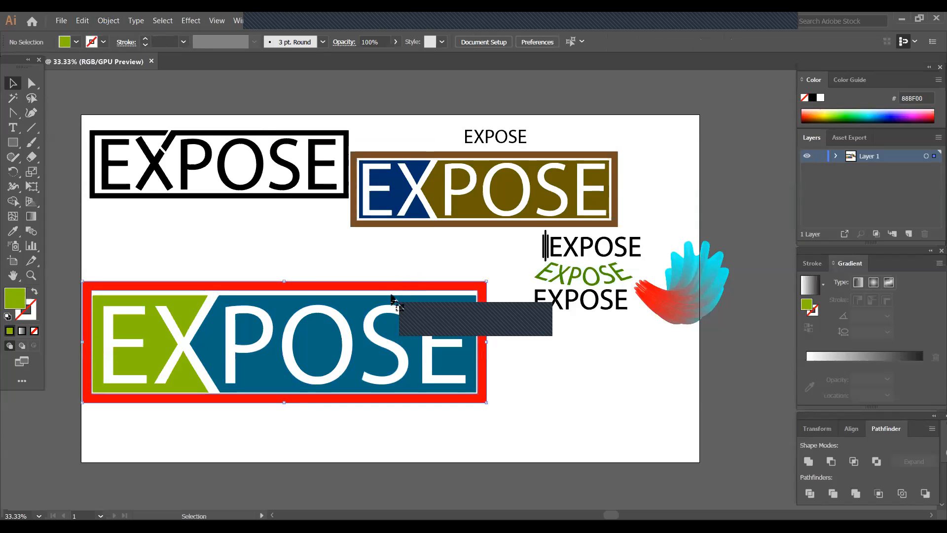
{"action": "key", "text": "ctrl+shift+g"}
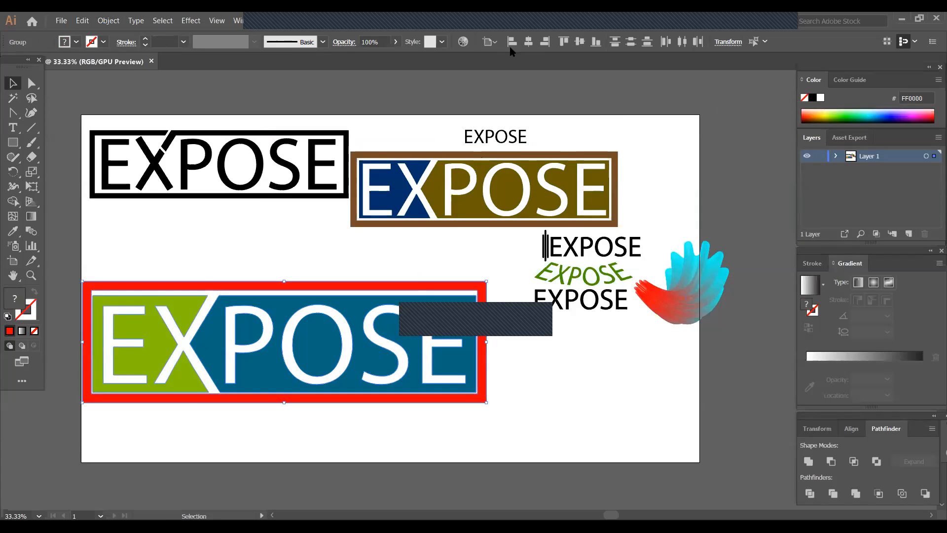
{"action": "left_click", "coordinate": [527, 42]}
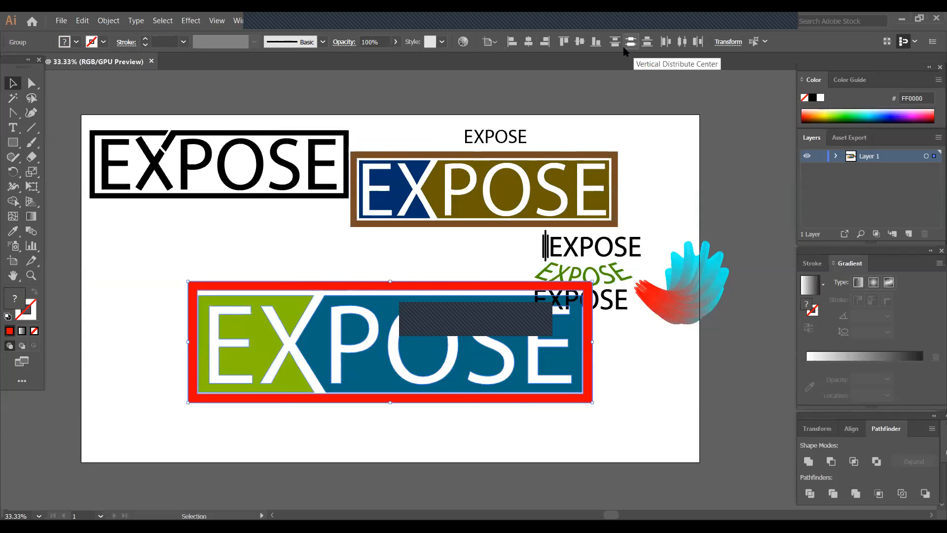
{"action": "left_click", "coordinate": [579, 43]}
{"action": "left_click_drag", "start_coordinate": [437, 287], "coordinate": [365, 355]}
{"action": "left_click", "coordinate": [557, 392]}
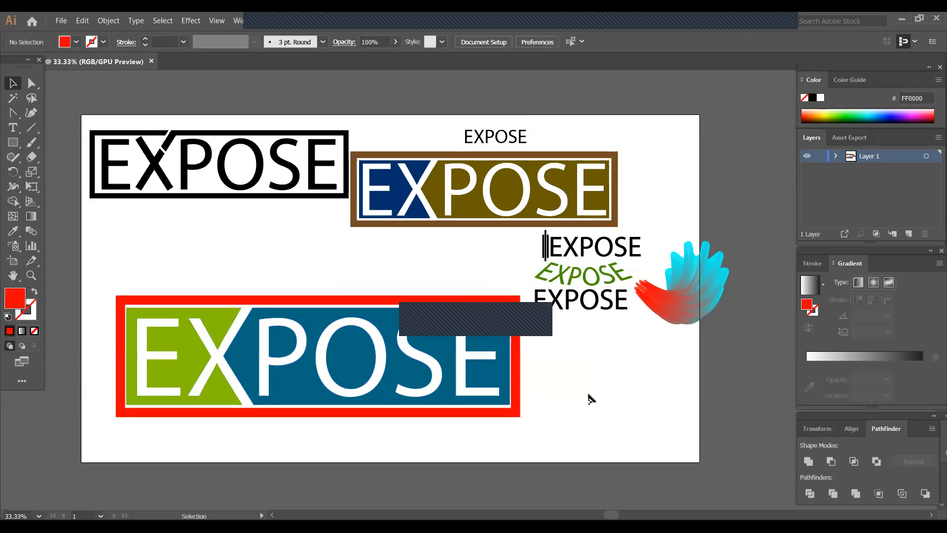